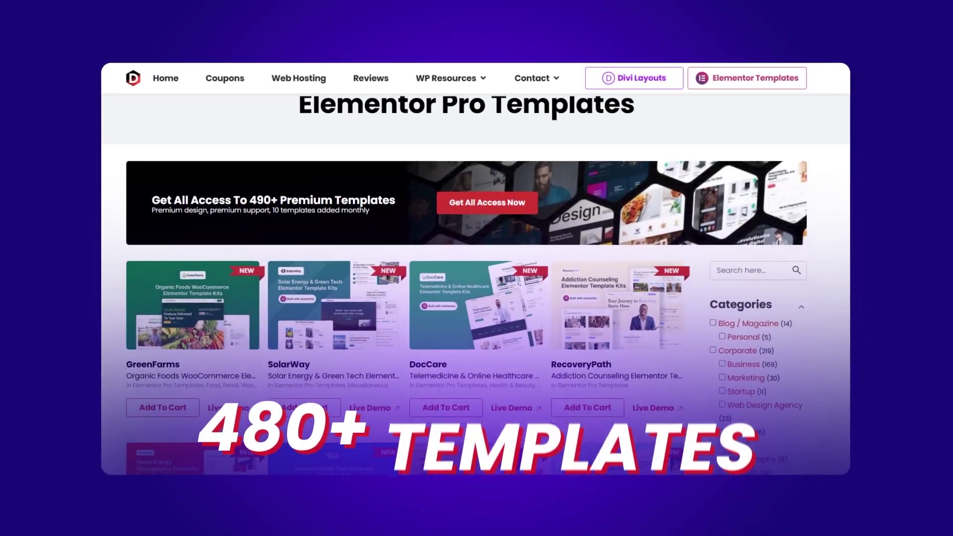
Scroll further down the template grid past SmartEnergy, VitalTrack, EcoBike, LinguaLink, FinWise and FitLife.
{"action": "scroll", "coordinate": [476, 268], "scroll_direction": "down", "scroll_amount": 4}
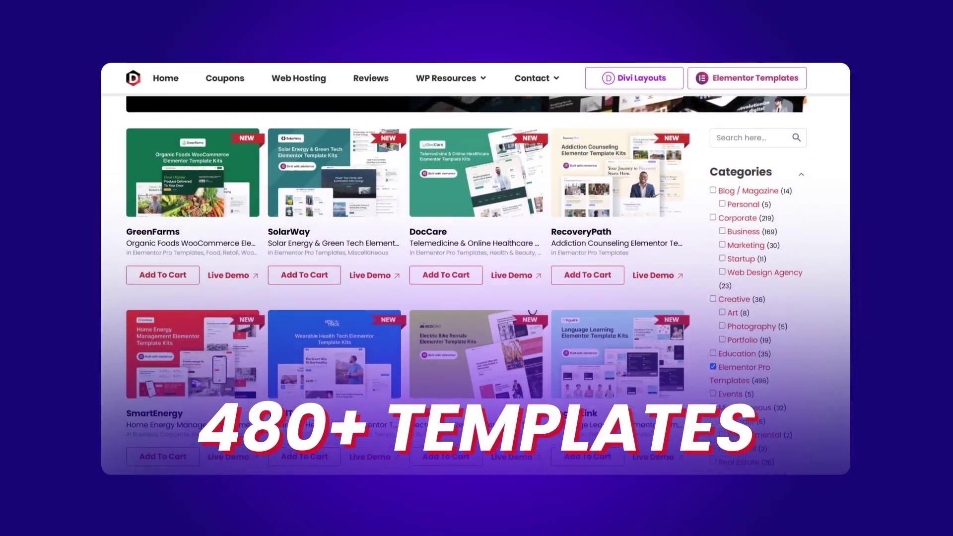
{"action": "scroll", "coordinate": [476, 268], "scroll_direction": "down", "scroll_amount": 5}
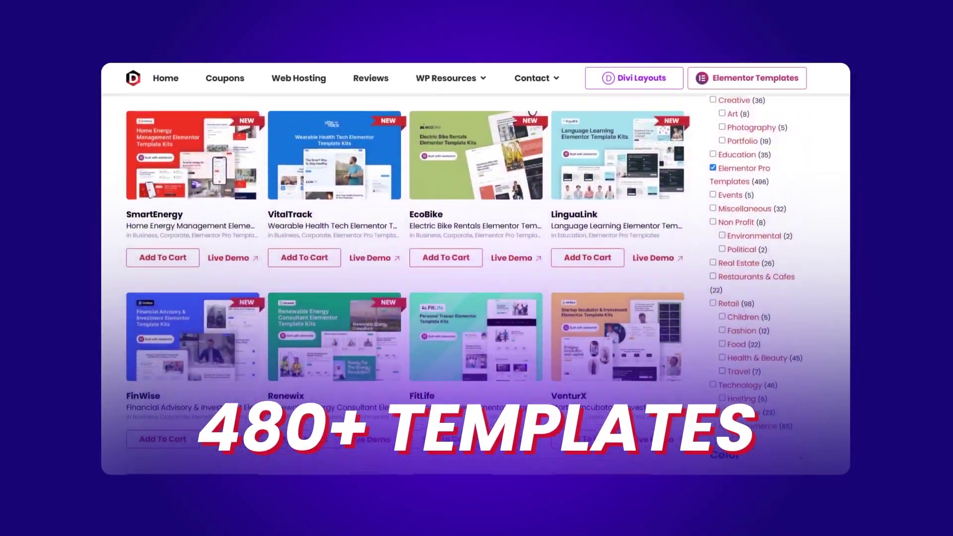
{"action": "scroll", "coordinate": [476, 268], "scroll_direction": "down", "scroll_amount": 1}
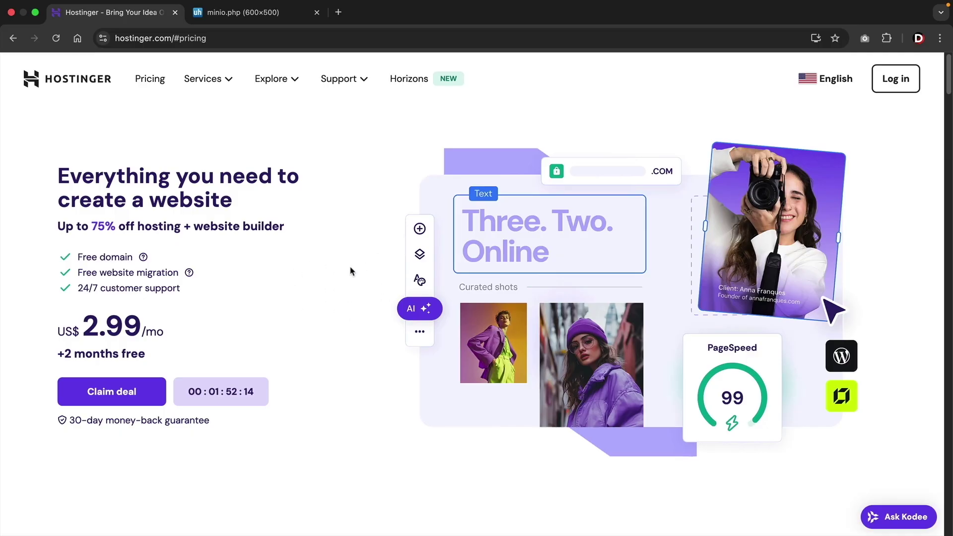
Leave the country chooser unchanged and claim the home-page deal to reach the hosting plans.
{"action": "scroll", "coordinate": [362, 323], "scroll_direction": "down", "scroll_amount": 4}
{"action": "left_click_drag", "start_coordinate": [387, 395], "coordinate": [591, 389]}
{"action": "left_click", "coordinate": [576, 364]}
{"action": "scroll", "coordinate": [552, 353], "scroll_direction": "up", "scroll_amount": 4}
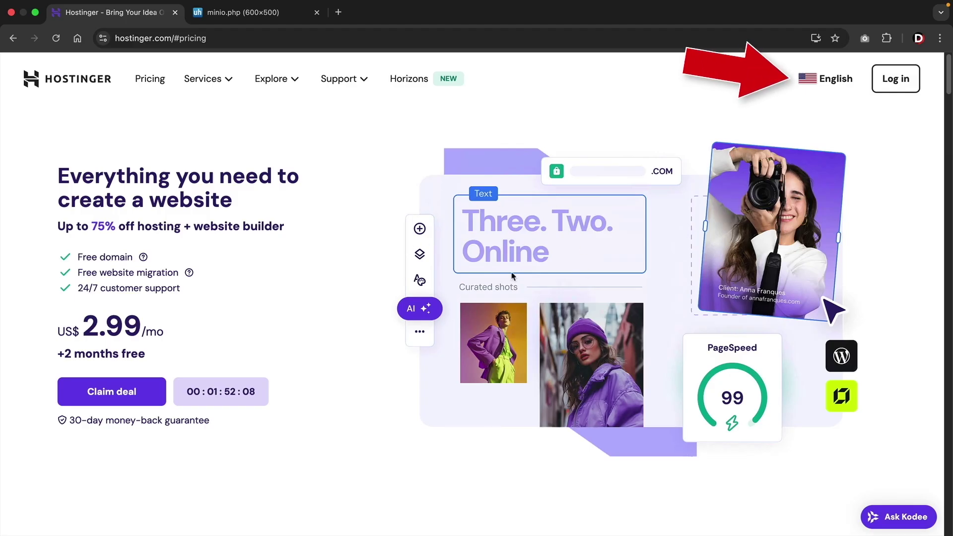
{"action": "left_click", "coordinate": [833, 85]}
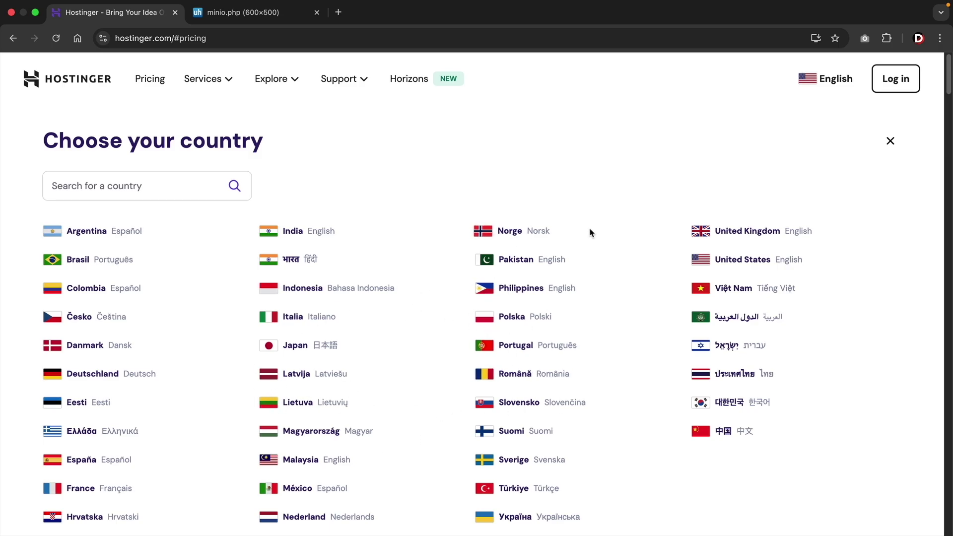
{"action": "left_click", "coordinate": [890, 143]}
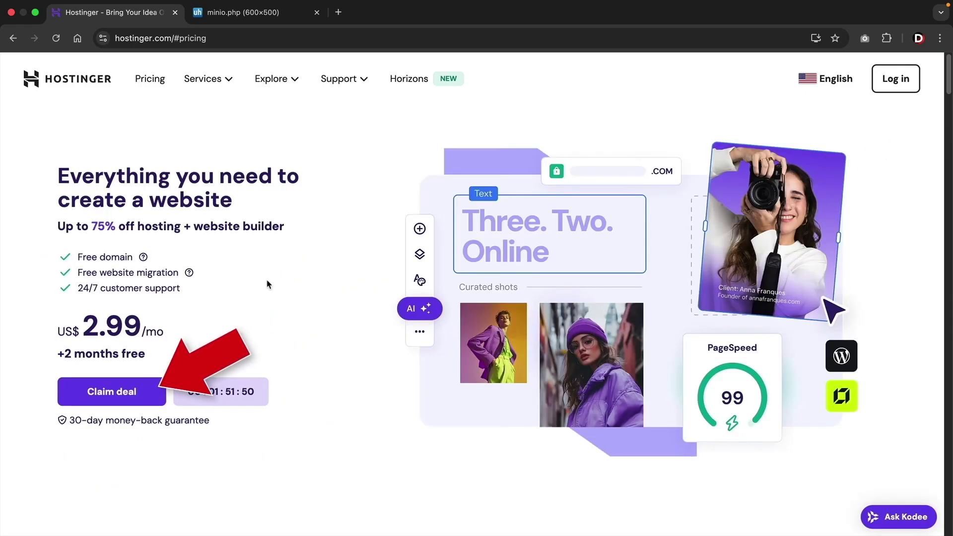
{"action": "left_click", "coordinate": [113, 392]}
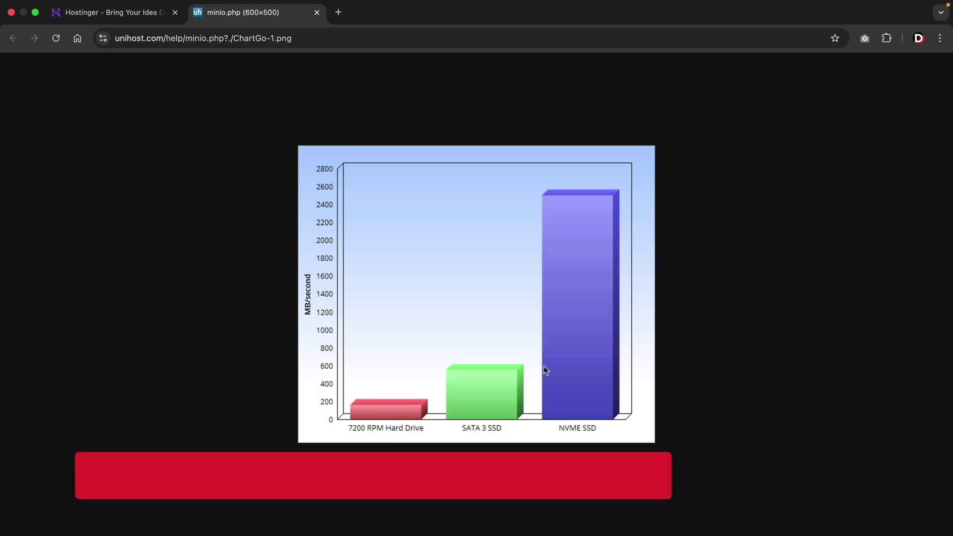
Choose the Business hosting plan, 48 months at US$ 3.99/month, from the pricing page.
{"action": "left_click", "coordinate": [126, 14]}
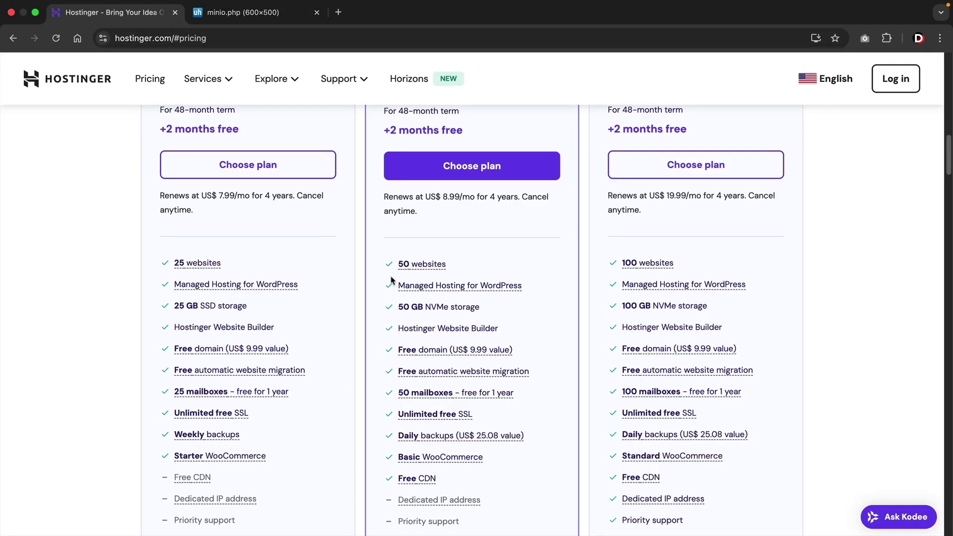
{"action": "scroll", "coordinate": [392, 281], "scroll_direction": "up", "scroll_amount": 5}
{"action": "left_click_drag", "start_coordinate": [442, 235], "coordinate": [384, 233]}
{"action": "left_click", "coordinate": [447, 237]}
{"action": "scroll", "coordinate": [447, 237], "scroll_direction": "down", "scroll_amount": 2}
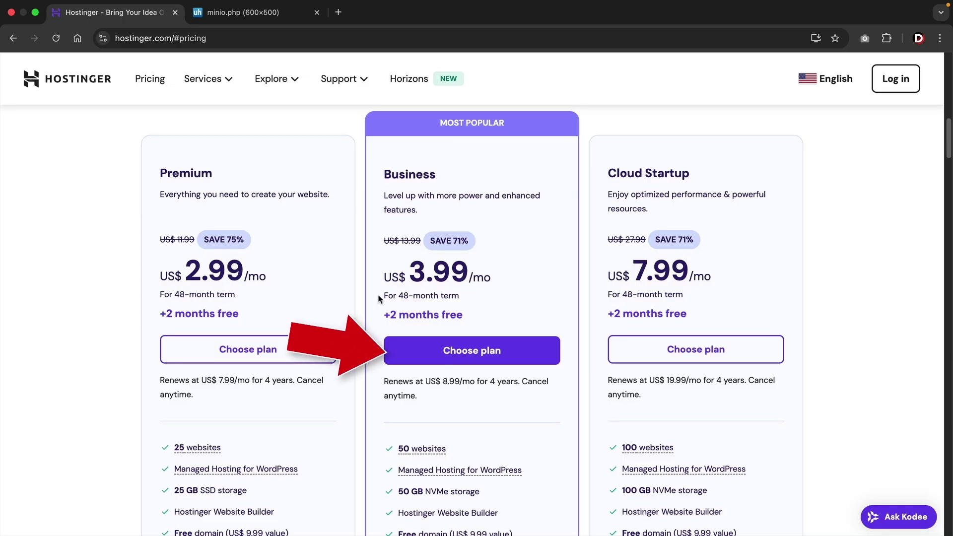
{"action": "left_click", "coordinate": [437, 356]}
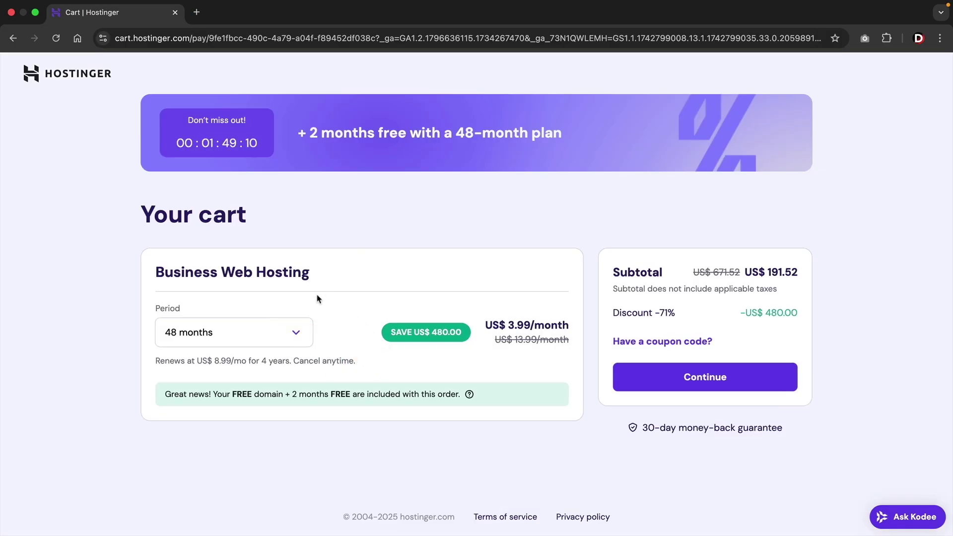
Switch the cart to 12 months, apply coupon DARREL10 for US$ 43.09, and continue to checkout.
{"action": "left_click", "coordinate": [296, 332]}
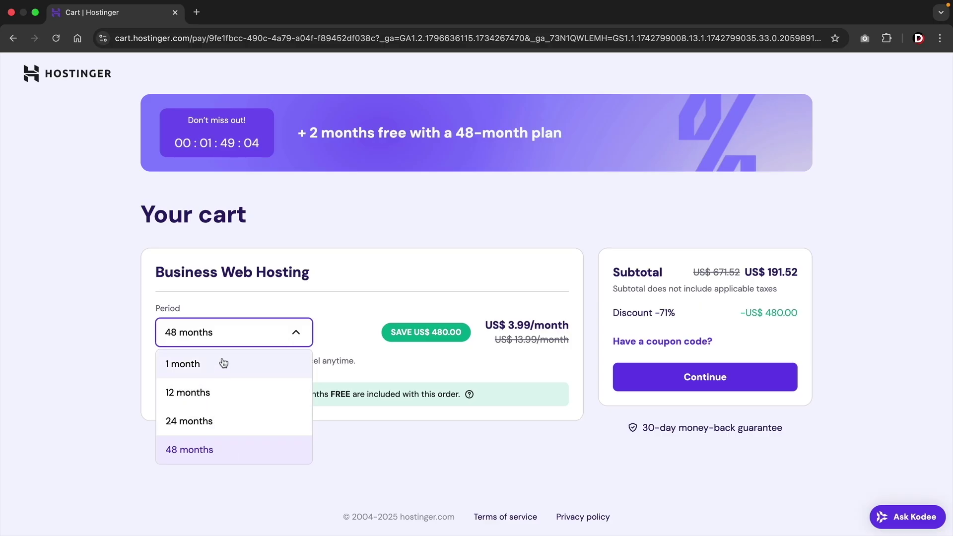
{"action": "left_click", "coordinate": [208, 394]}
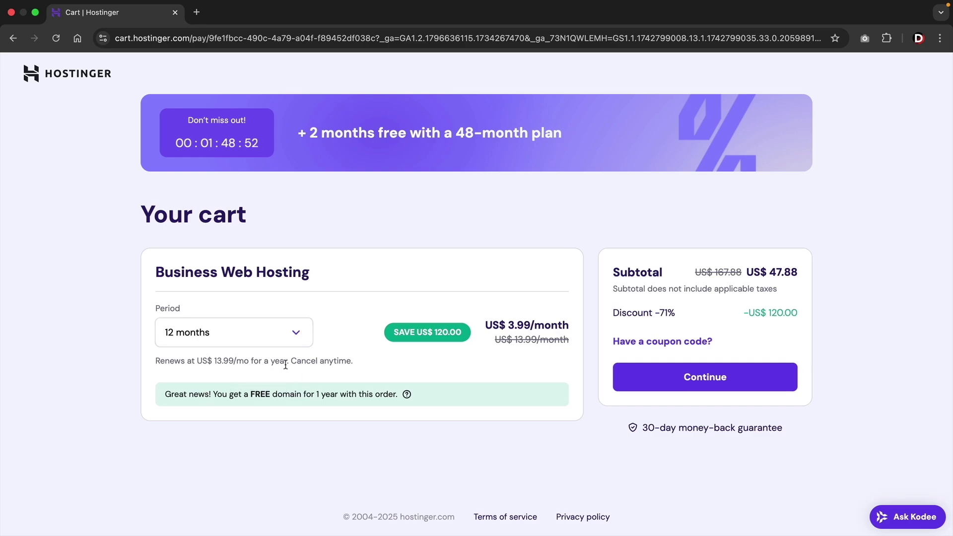
{"action": "left_click", "coordinate": [655, 343]}
{"action": "scroll", "coordinate": [654, 342], "scroll_direction": "down", "scroll_amount": 1}
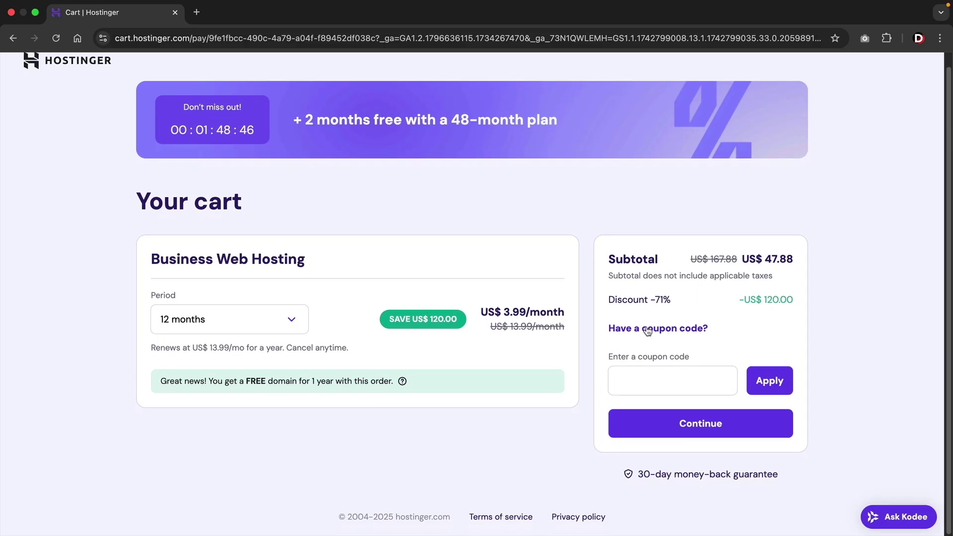
{"action": "left_click", "coordinate": [643, 379]}
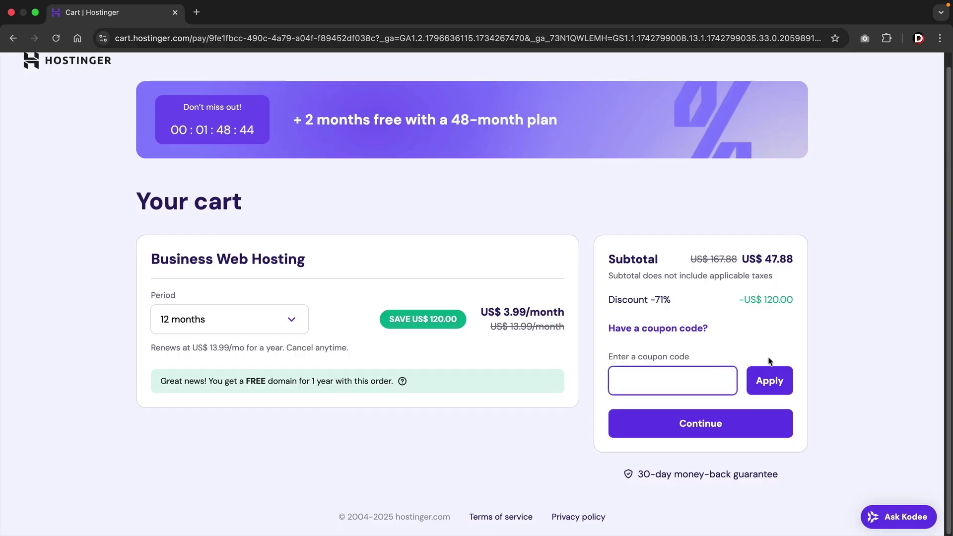
{"action": "type", "text": "DARREL10"}
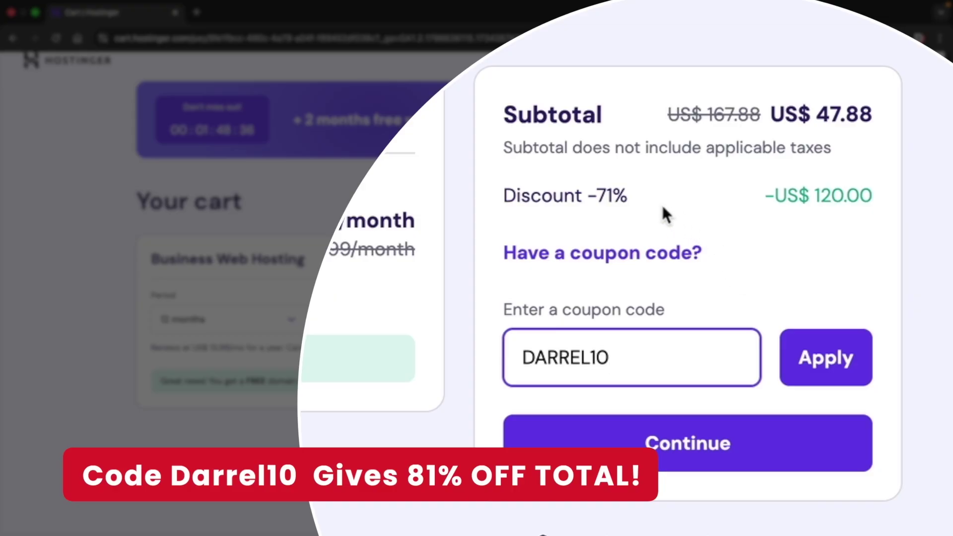
{"action": "left_click_drag", "start_coordinate": [664, 208], "coordinate": [510, 196]}
{"action": "left_click", "coordinate": [488, 208]}
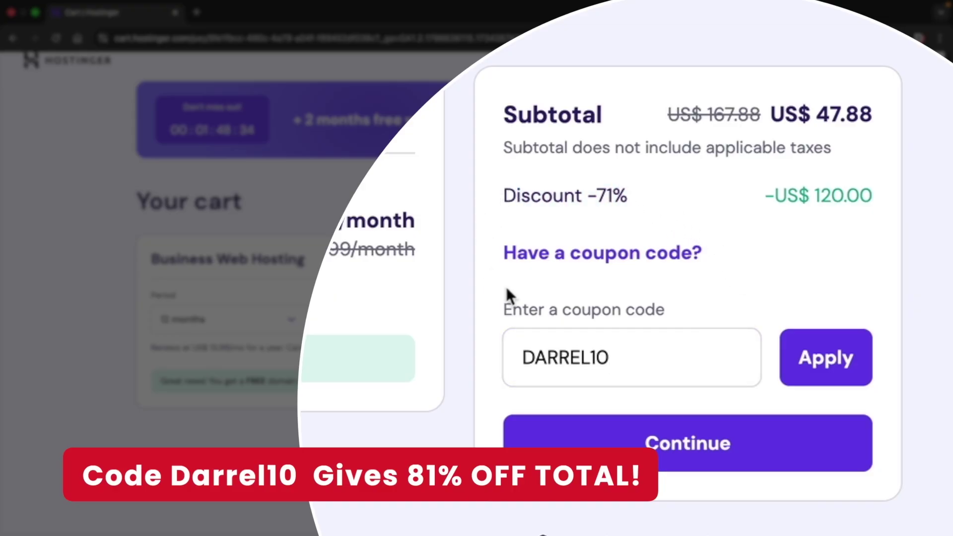
{"action": "left_click", "coordinate": [830, 364]}
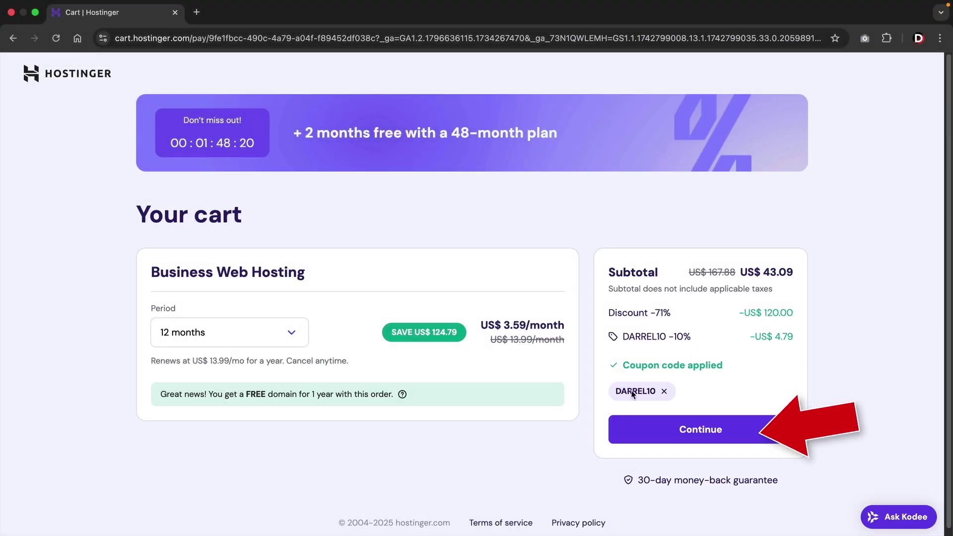
{"action": "left_click", "coordinate": [685, 428]}
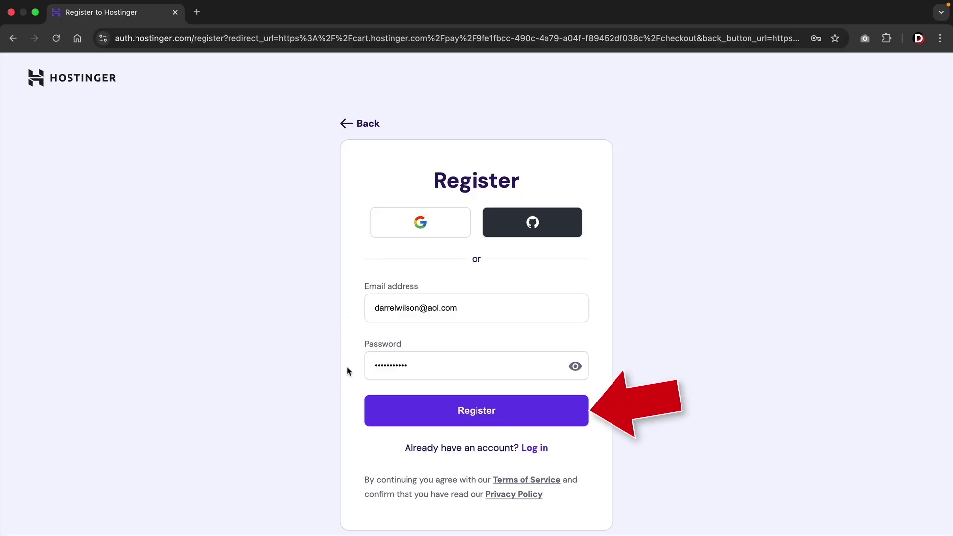
Register the account, confirm the billing address, and pay the US$ 43.09 order by card.
{"action": "left_click", "coordinate": [450, 410]}
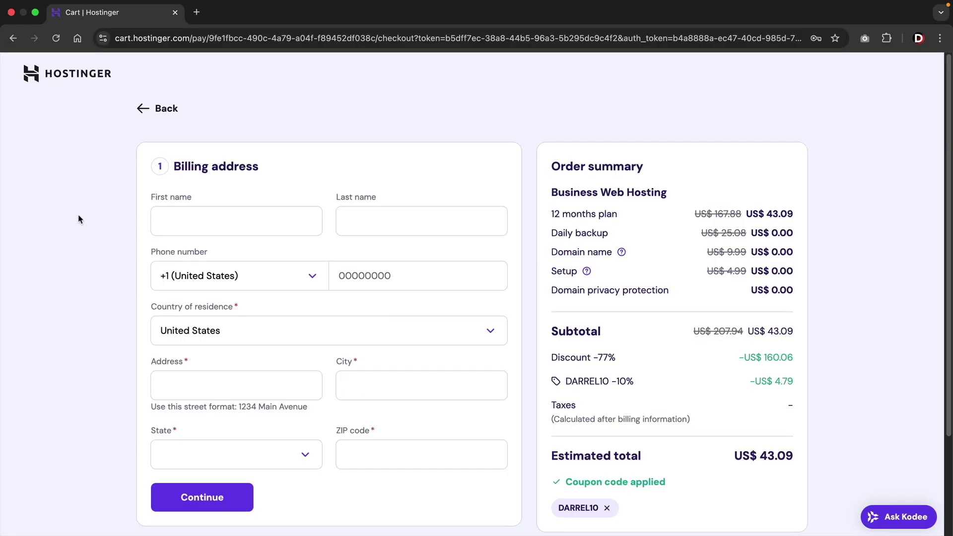
{"action": "scroll", "coordinate": [169, 198], "scroll_direction": "down", "scroll_amount": 2}
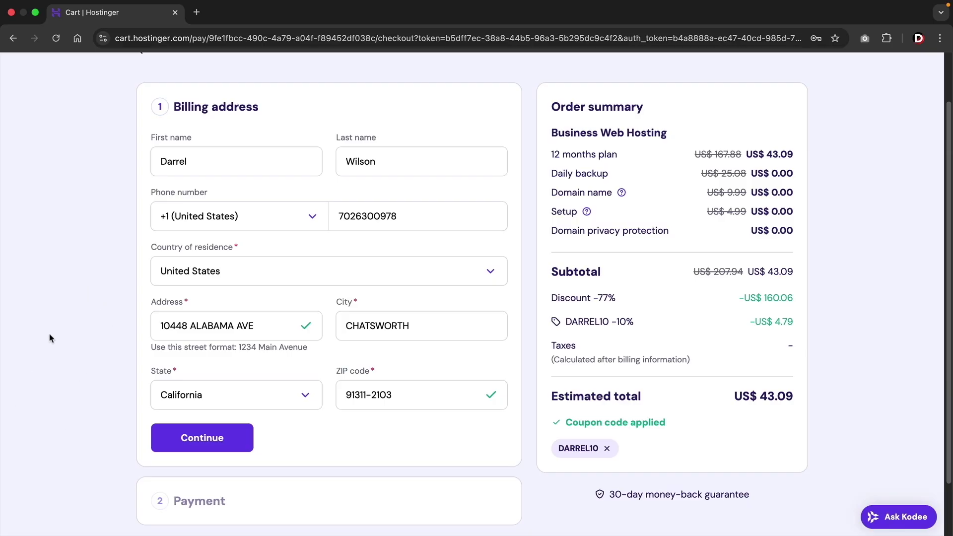
{"action": "left_click", "coordinate": [203, 446]}
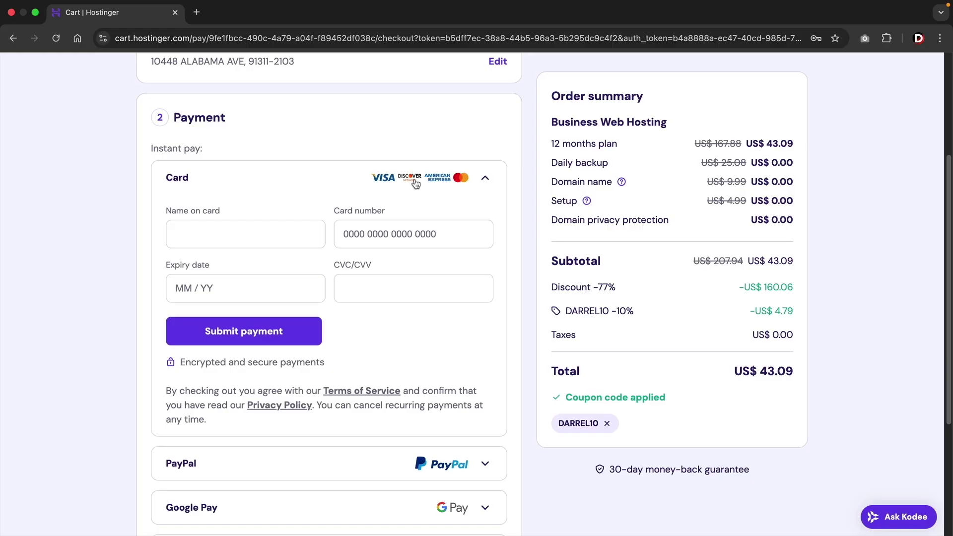
{"action": "scroll", "coordinate": [397, 273], "scroll_direction": "down", "scroll_amount": 5}
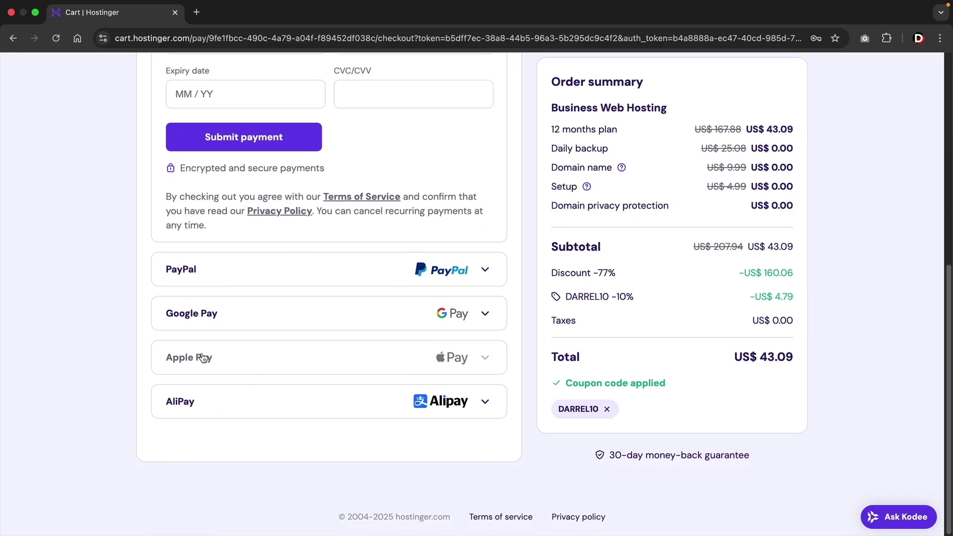
{"action": "scroll", "coordinate": [328, 369], "scroll_direction": "up", "scroll_amount": 5}
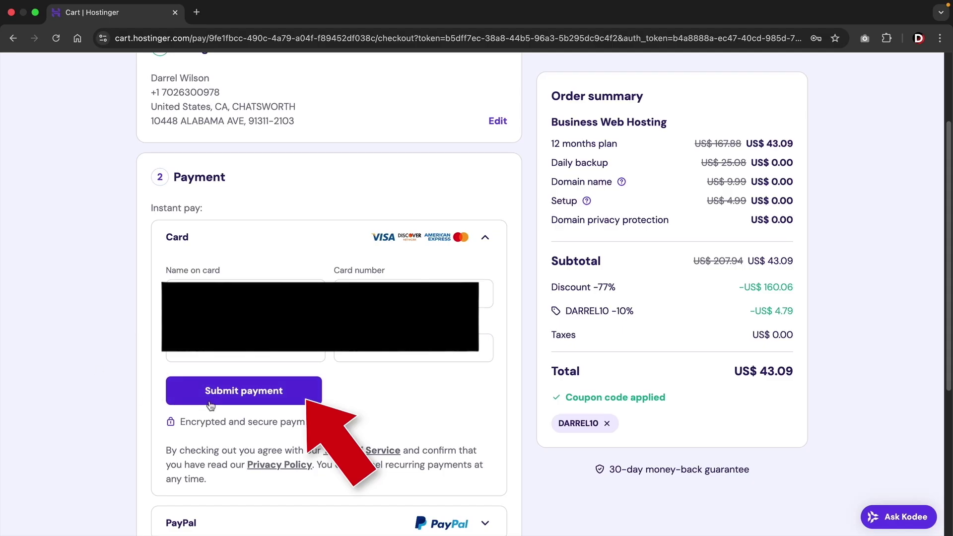
{"action": "left_click", "coordinate": [223, 392]}
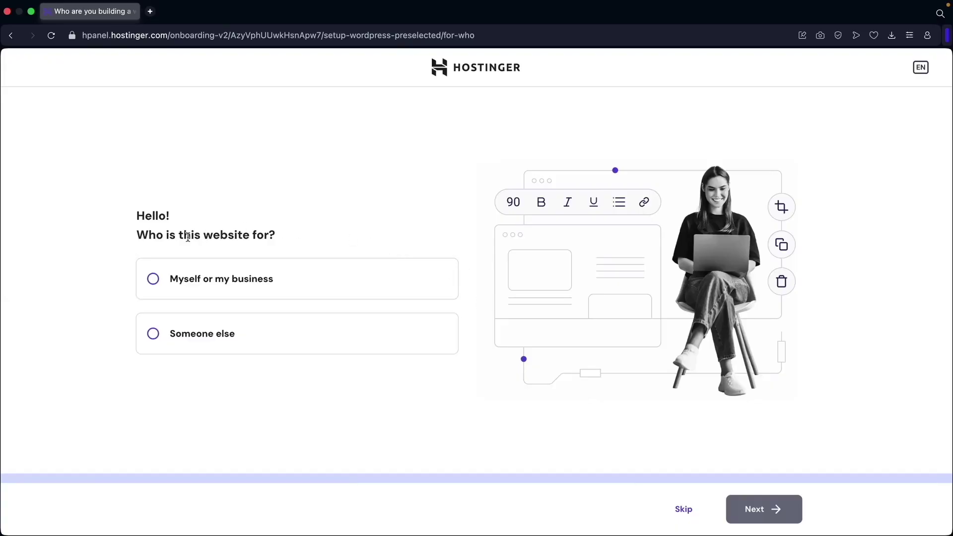
Mark the site as for yourself, create a new website, confirm WordPress login, start blank.
{"action": "left_click", "coordinate": [183, 282]}
{"action": "left_click", "coordinate": [752, 511]}
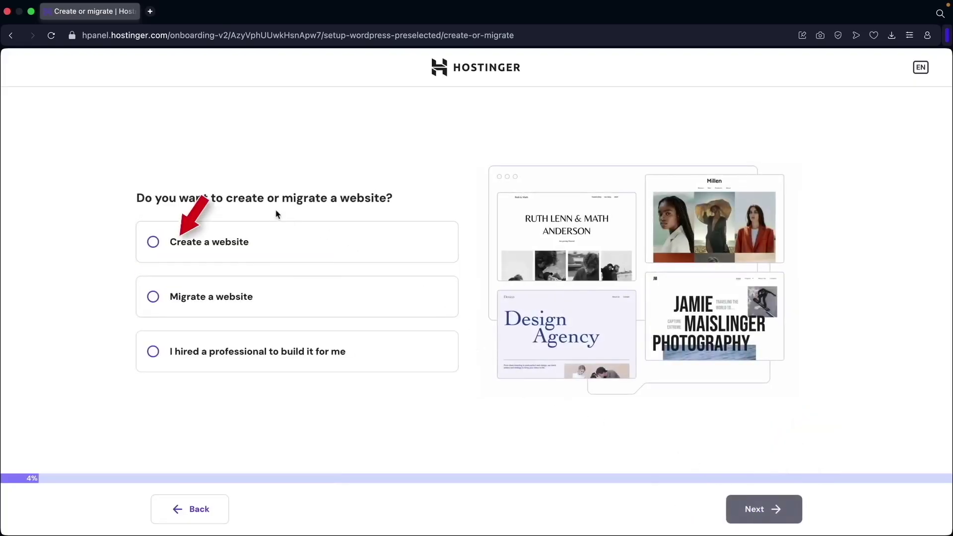
{"action": "left_click", "coordinate": [213, 248]}
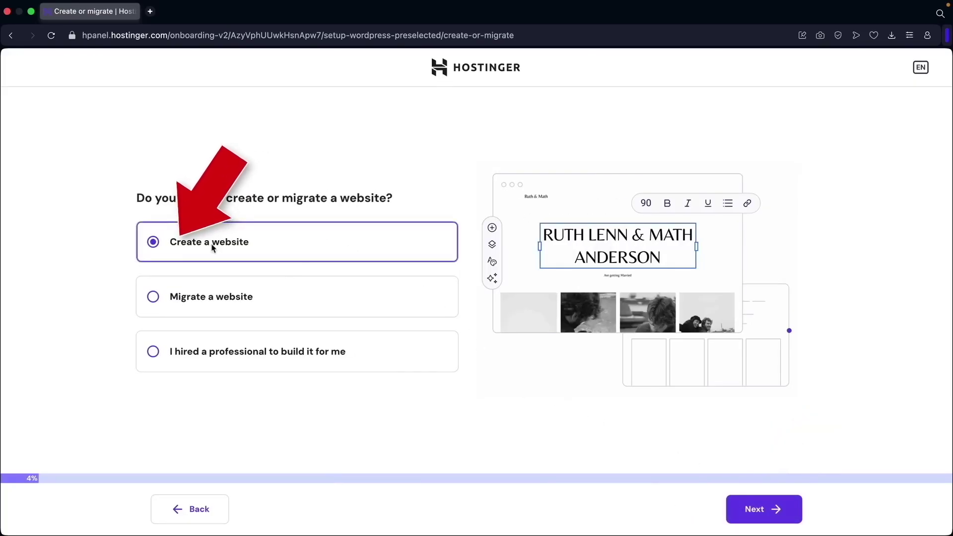
{"action": "left_click", "coordinate": [751, 511]}
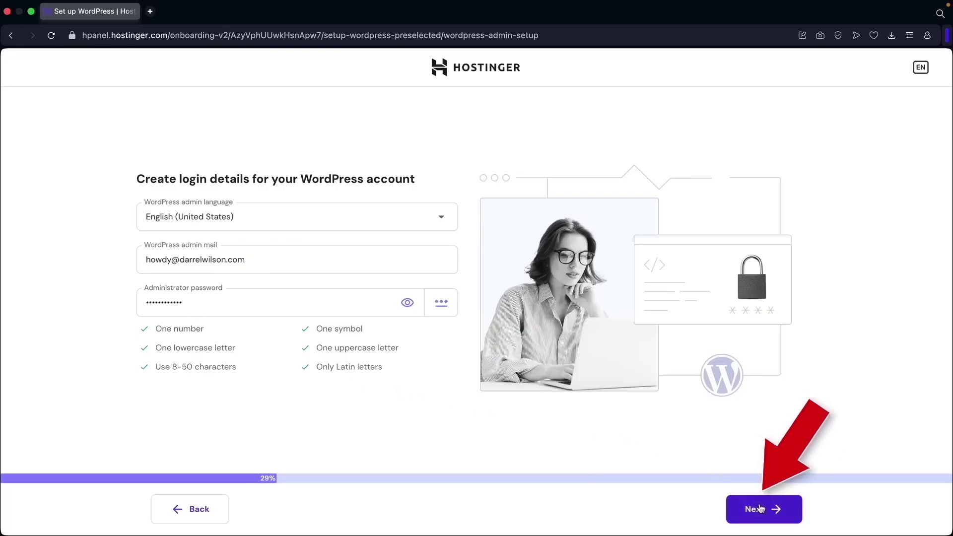
{"action": "left_click", "coordinate": [742, 501]}
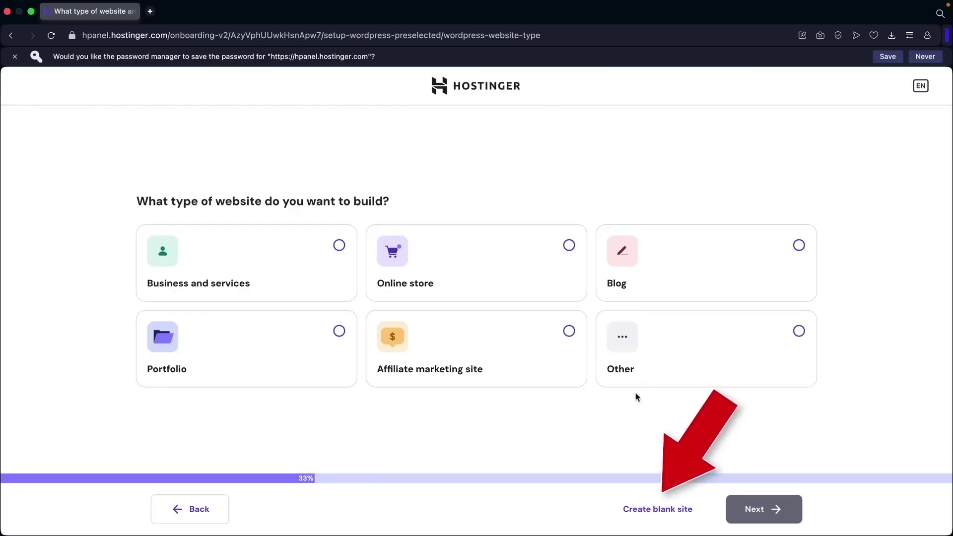
{"action": "left_click", "coordinate": [666, 515]}
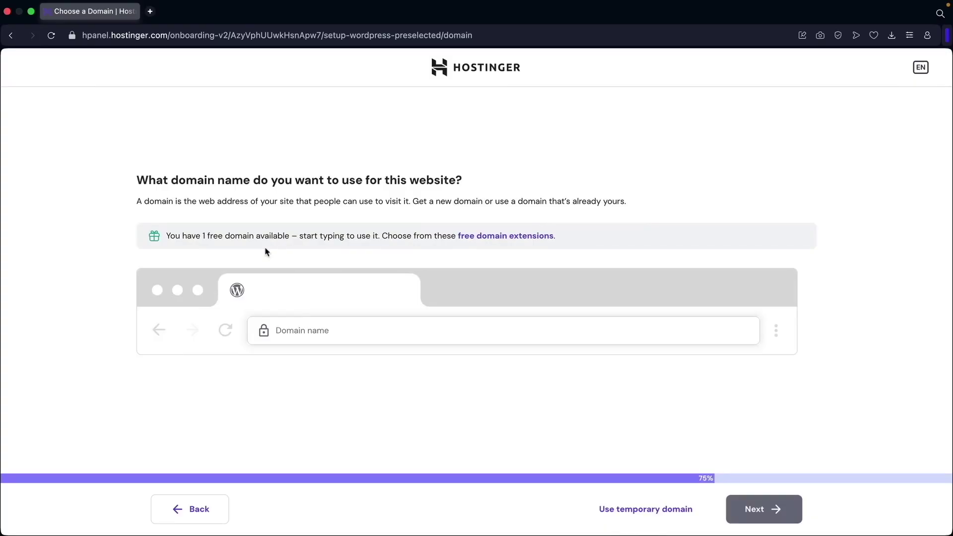
Claim the free domain darrelstutorial.com and continue to its registration form.
{"action": "left_click", "coordinate": [305, 331]}
{"action": "type", "text": "darrelstutorial.com"}
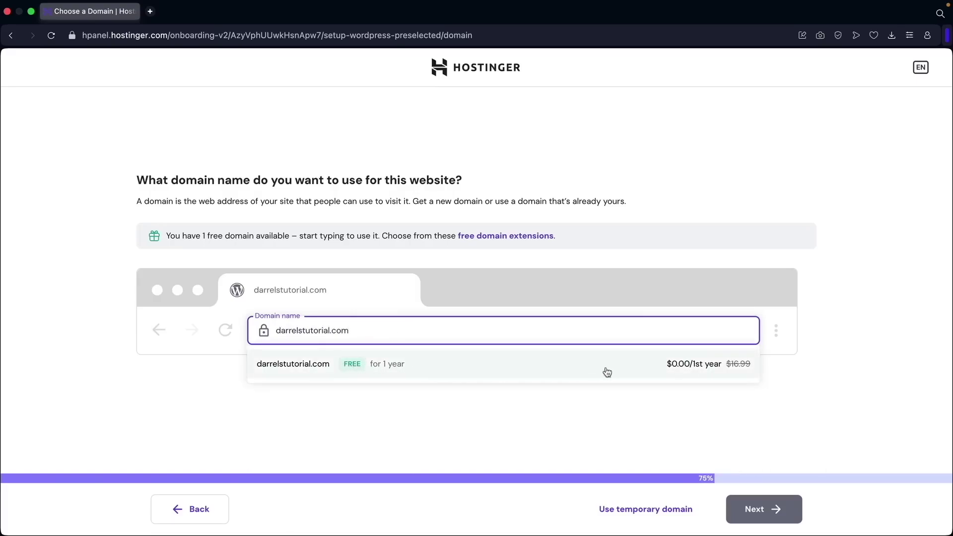
{"action": "left_click", "coordinate": [317, 368]}
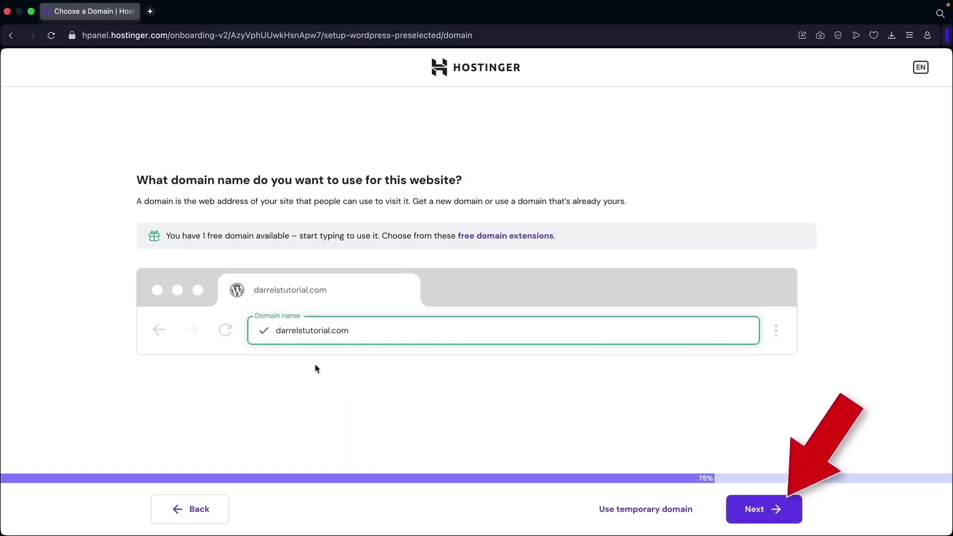
{"action": "left_click", "coordinate": [761, 515]}
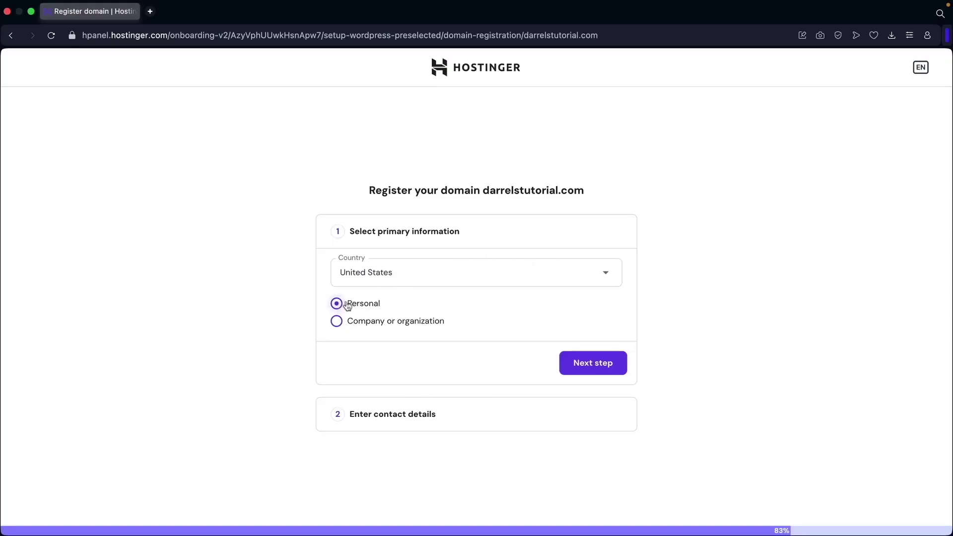
Register darrelstutorial.com as a personal United States domain with the pre-filled contact details.
{"action": "left_click", "coordinate": [470, 279]}
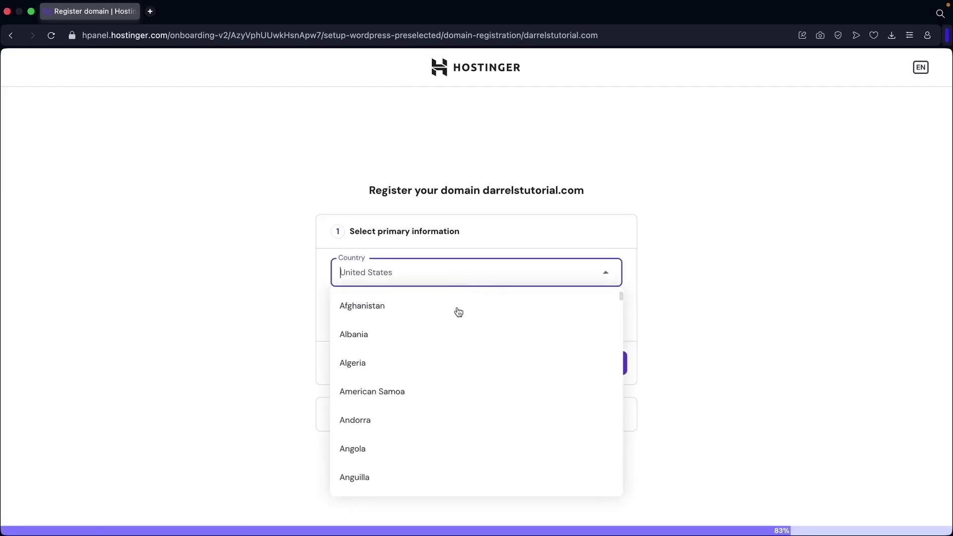
{"action": "left_click", "coordinate": [498, 276]}
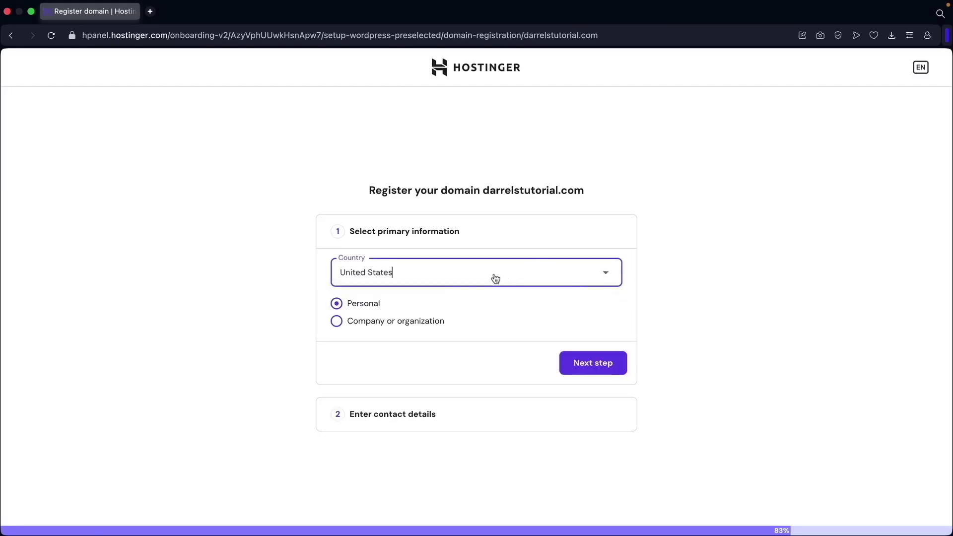
{"action": "left_click", "coordinate": [600, 365]}
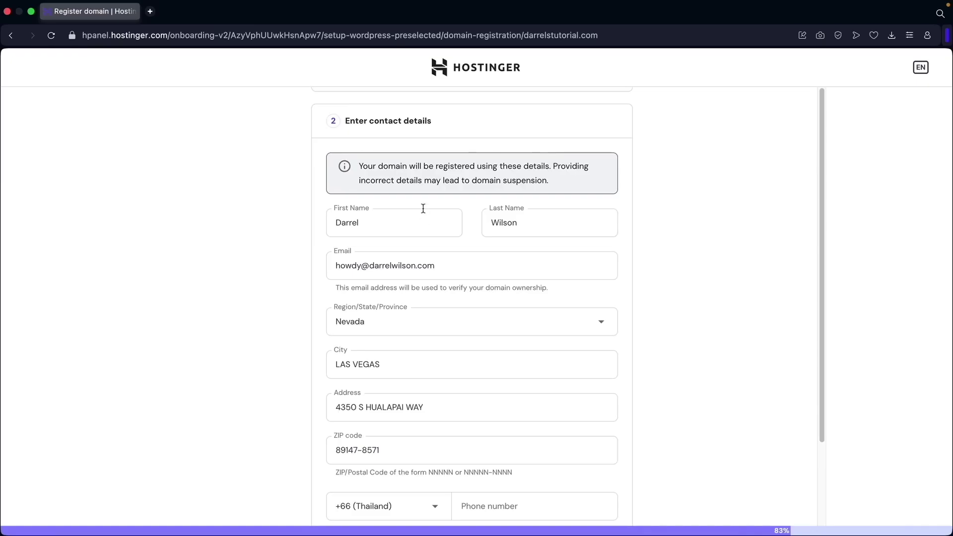
{"action": "scroll", "coordinate": [444, 259], "scroll_direction": "down", "scroll_amount": 2}
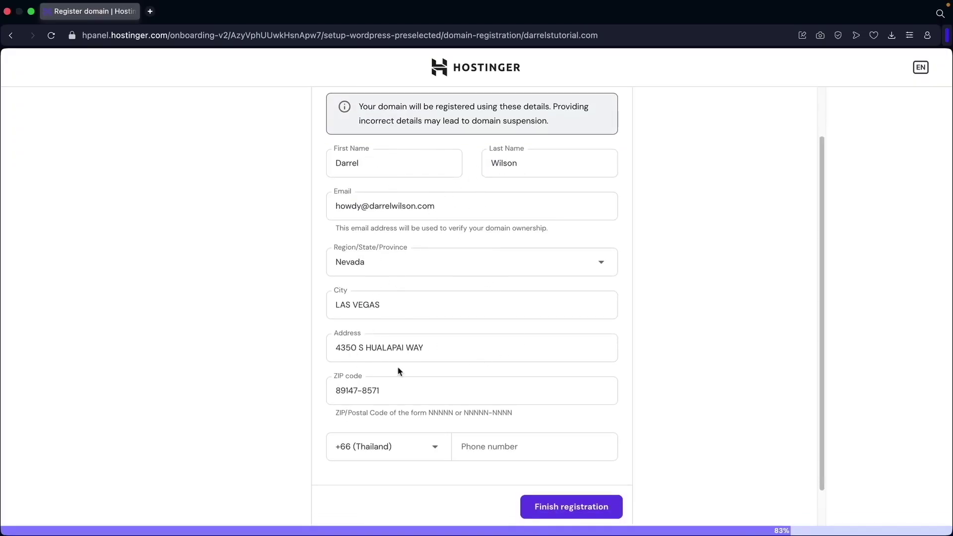
{"action": "left_click", "coordinate": [567, 507]}
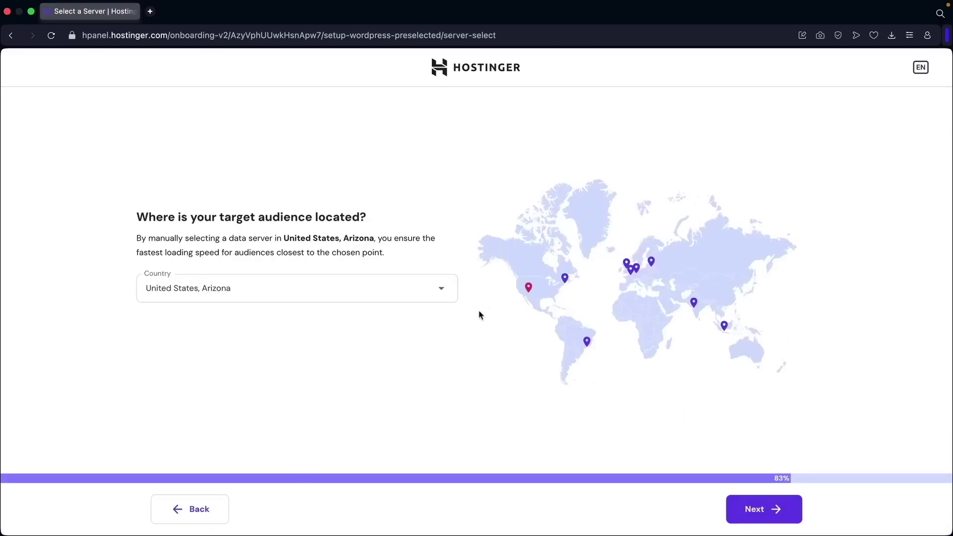
Choose the United States, Arizona server location and start installing WordPress.
{"action": "mouse_move", "coordinate": [530, 289]}
{"action": "left_click", "coordinate": [441, 288]}
{"action": "scroll", "coordinate": [392, 343], "scroll_direction": "down", "scroll_amount": 1}
{"action": "scroll", "coordinate": [393, 343], "scroll_direction": "down", "scroll_amount": 5}
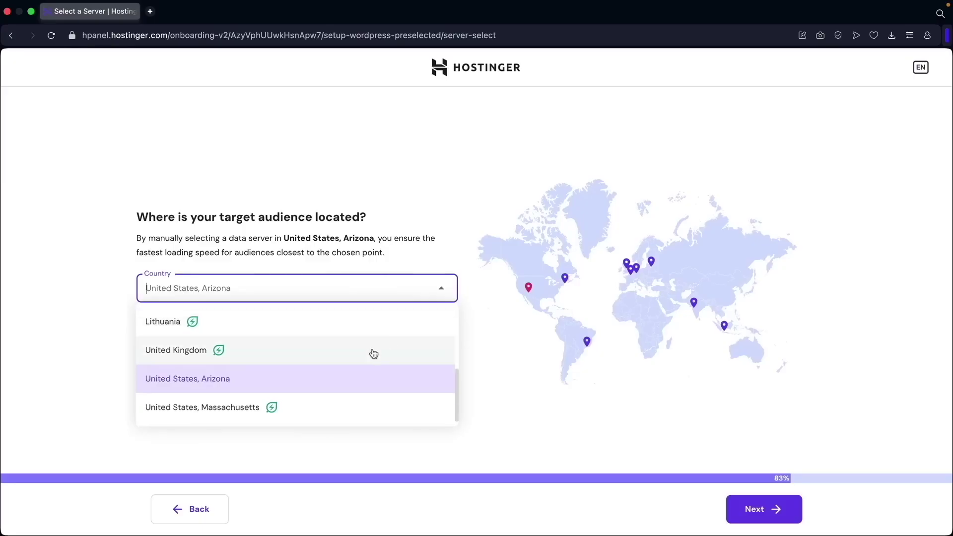
{"action": "left_click", "coordinate": [224, 385]}
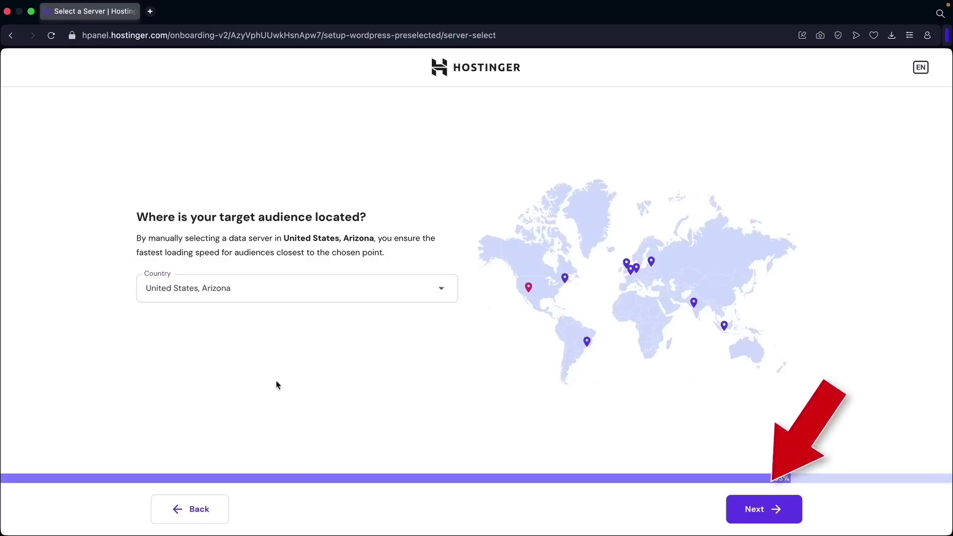
{"action": "left_click", "coordinate": [767, 516]}
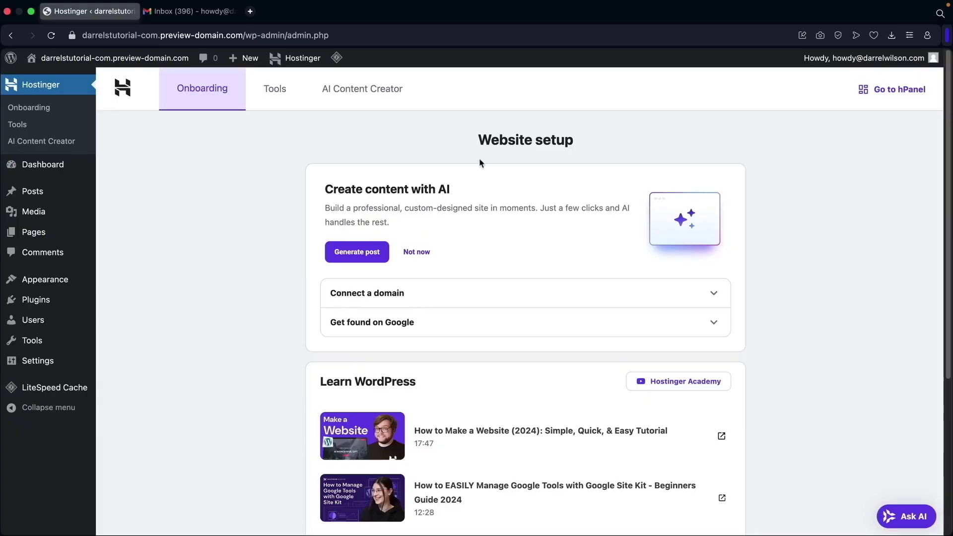
Leave the WordPress admin and switch to the Gmail inbox to check for Hostinger emails.
{"action": "scroll", "coordinate": [419, 277], "scroll_direction": "down", "scroll_amount": 3}
{"action": "scroll", "coordinate": [308, 315], "scroll_direction": "up", "scroll_amount": 3}
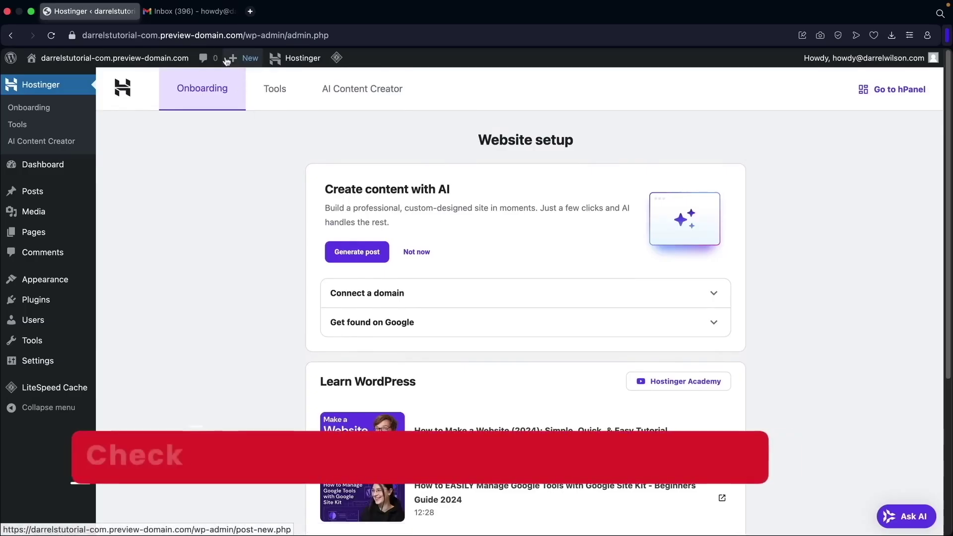
{"action": "left_click", "coordinate": [203, 15]}
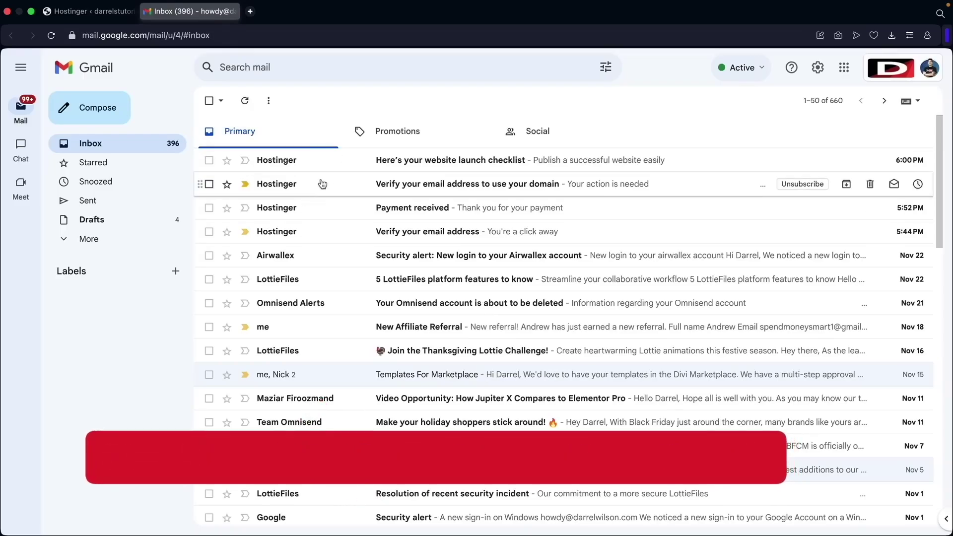
Open the Hostinger verification email and verify the account email address.
{"action": "left_click", "coordinate": [418, 235]}
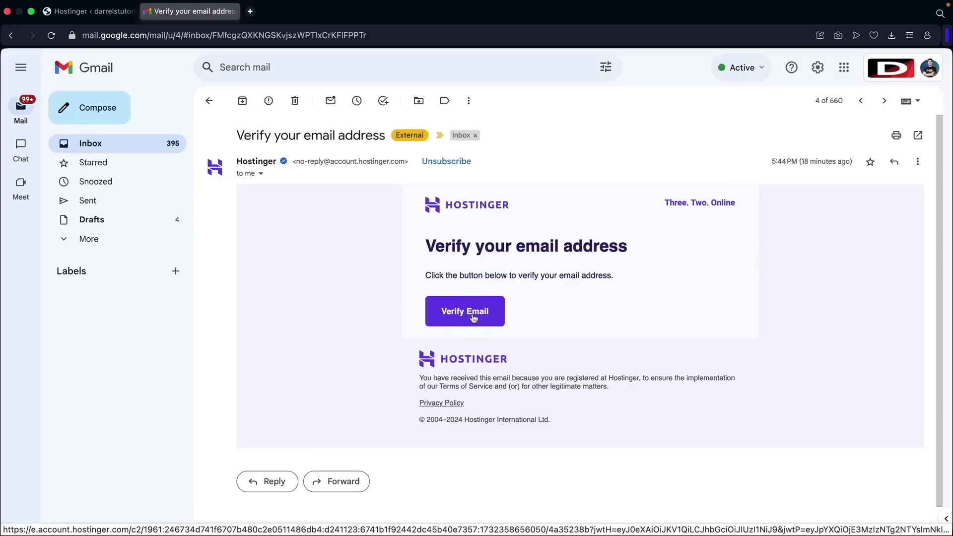
{"action": "left_click", "coordinate": [473, 317]}
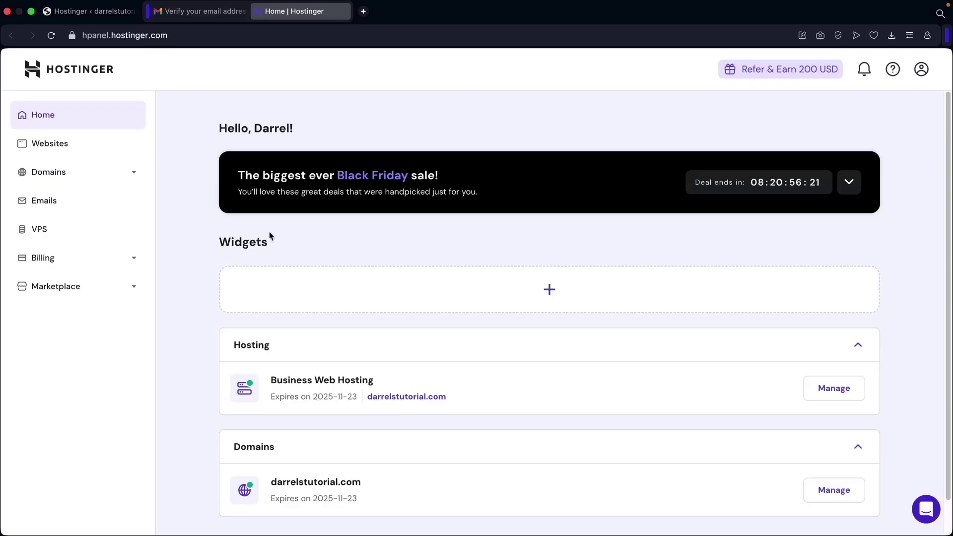
{"action": "scroll", "coordinate": [321, 272], "scroll_direction": "down", "scroll_amount": 2}
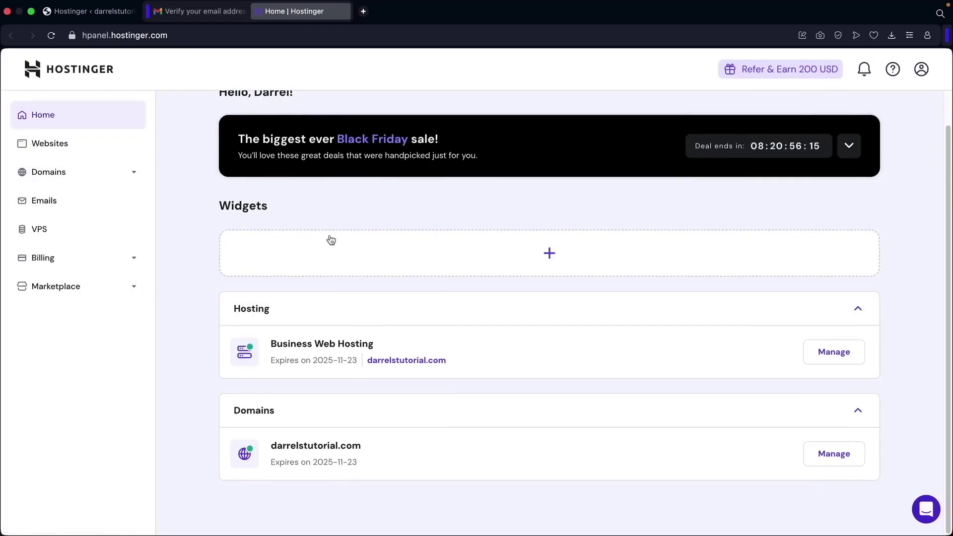
{"action": "scroll", "coordinate": [308, 289], "scroll_direction": "up", "scroll_amount": 2}
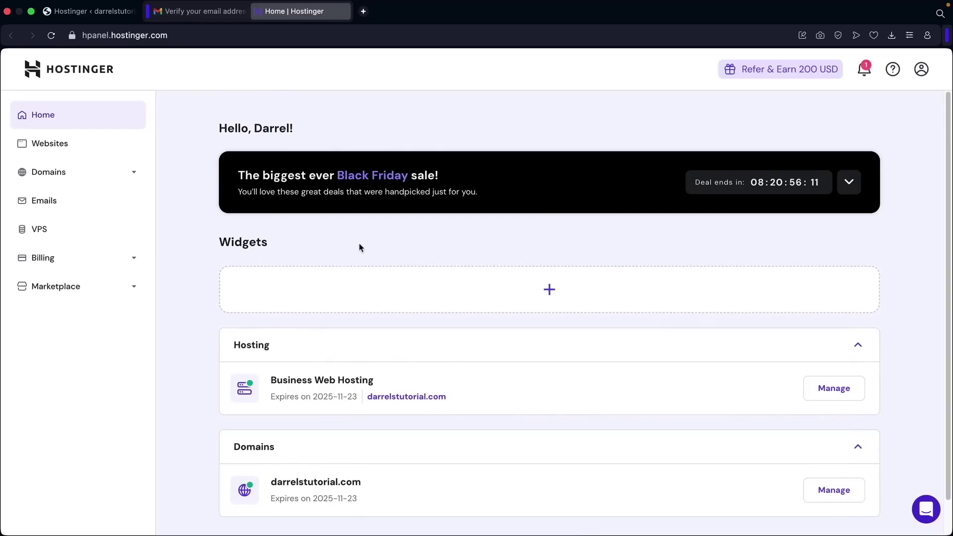
{"action": "left_click", "coordinate": [214, 12]}
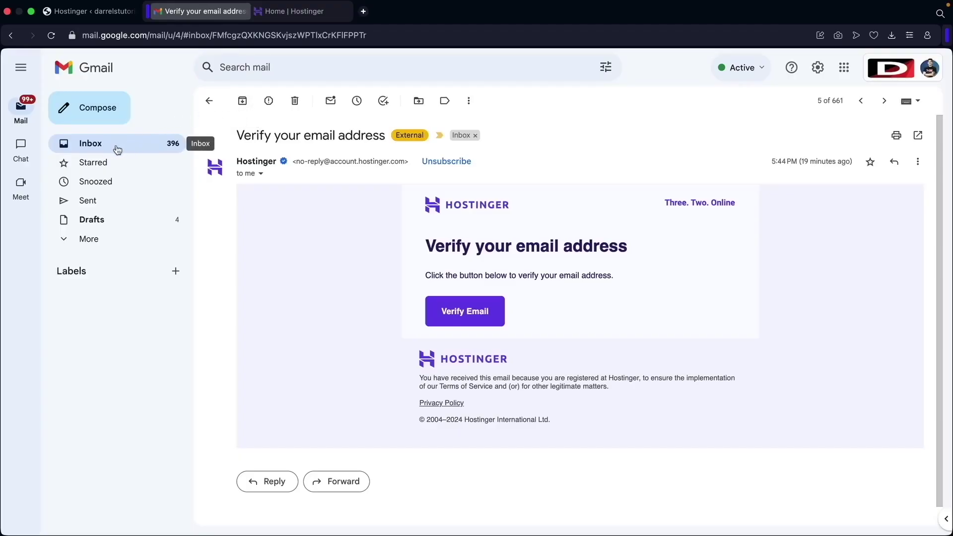
{"action": "left_click", "coordinate": [99, 147]}
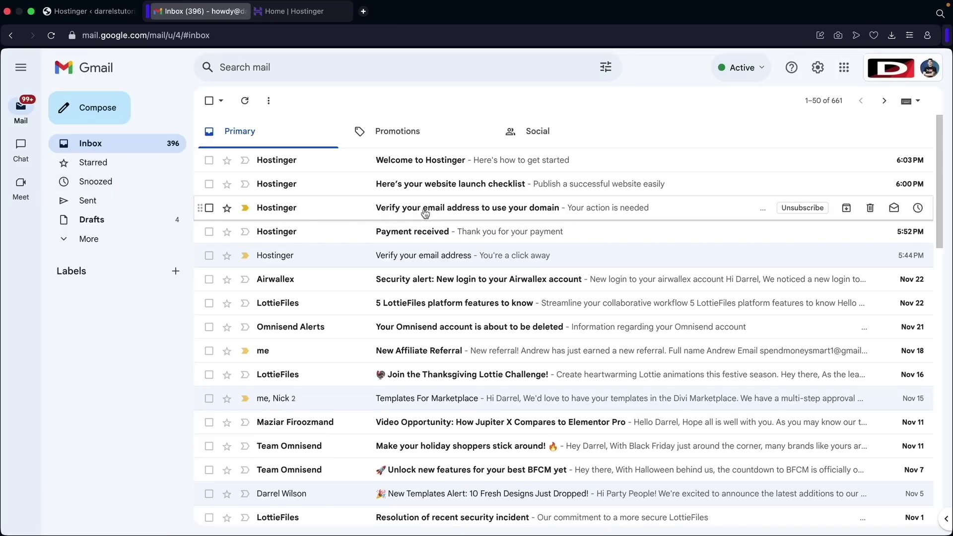
Open the second Hostinger message and verify the new domain's contact email.
{"action": "left_click", "coordinate": [506, 213]}
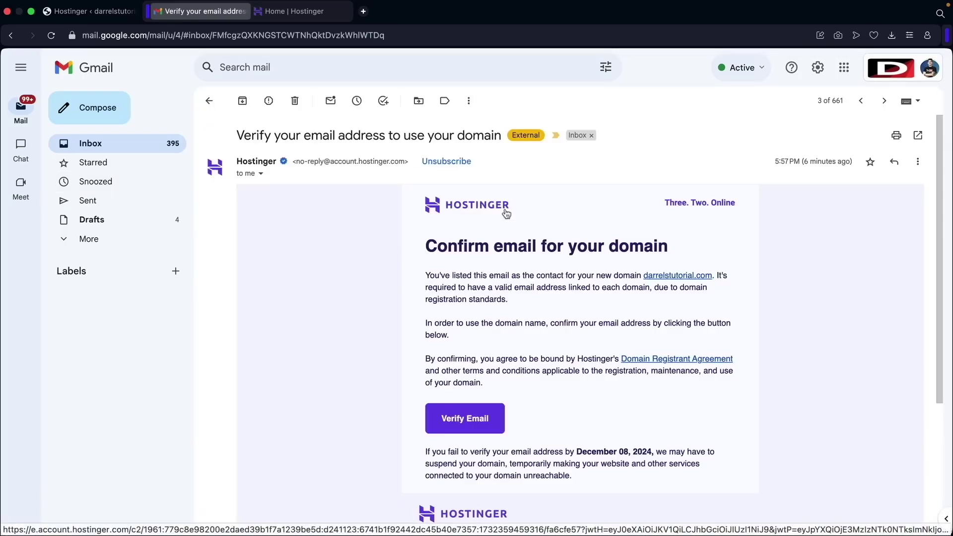
{"action": "left_click", "coordinate": [464, 420]}
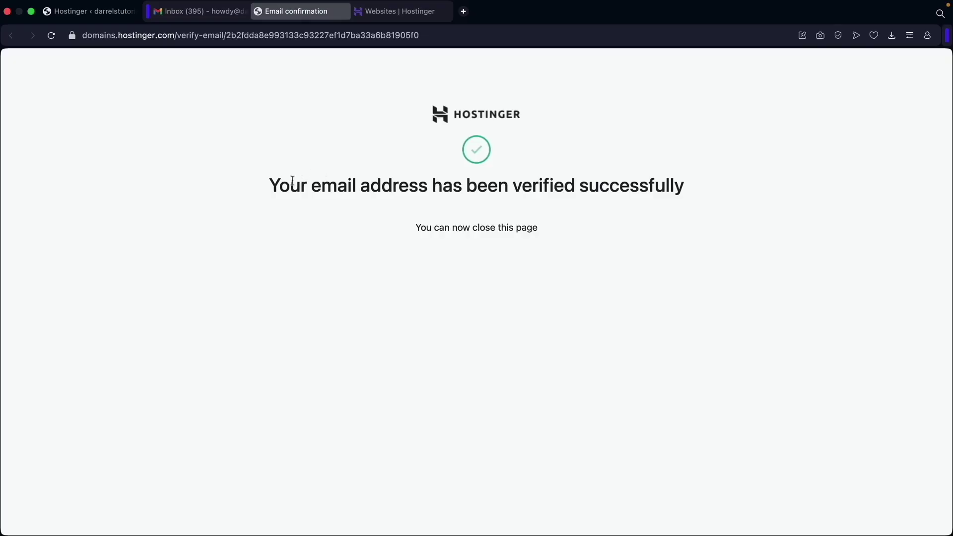
{"action": "left_click_drag", "start_coordinate": [270, 187], "coordinate": [316, 178]}
Load darrelstutorial.com to see its Hello world! blog, then return to Hostinger's Websites list.
{"action": "left_click", "coordinate": [110, 17]}
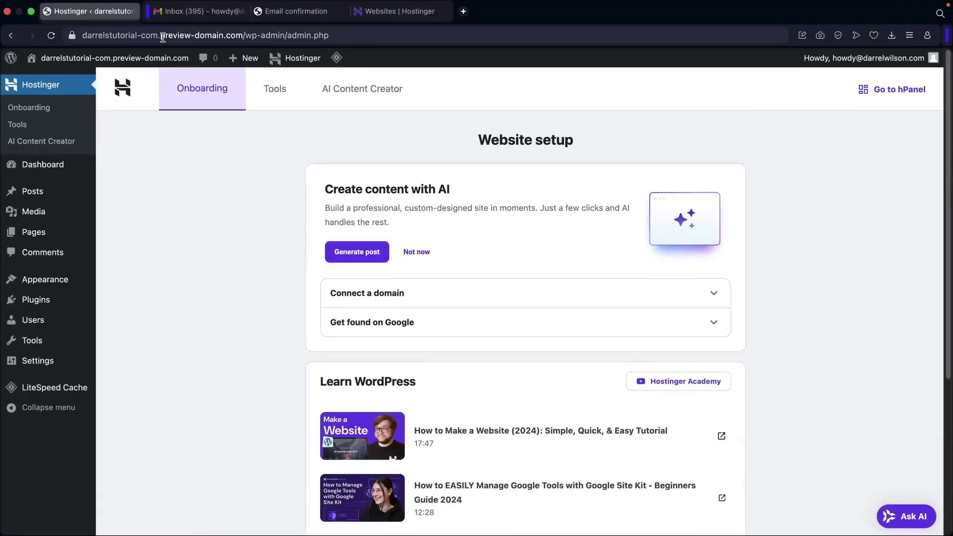
{"action": "left_click", "coordinate": [162, 37]}
{"action": "type", "text": "darrelstutorial.com"}
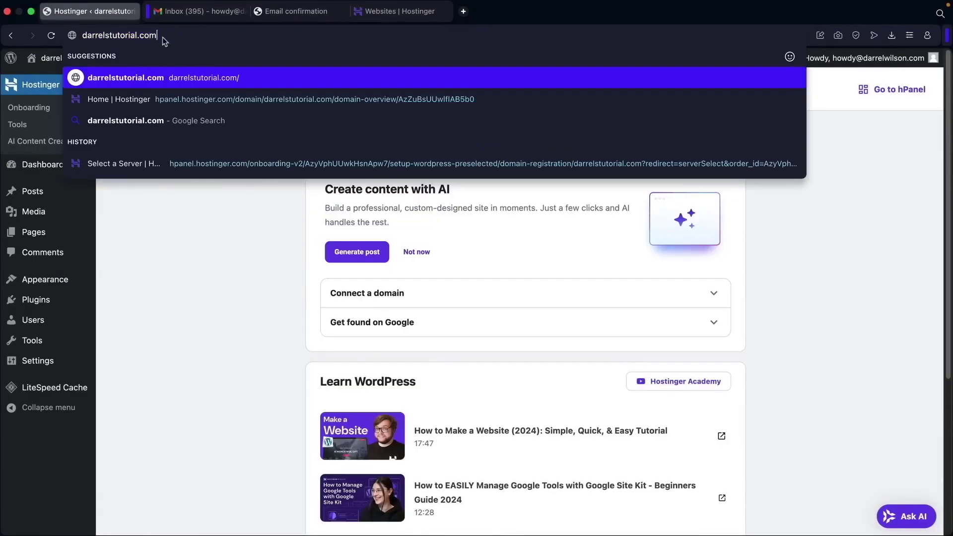
{"action": "key", "text": "Return"}
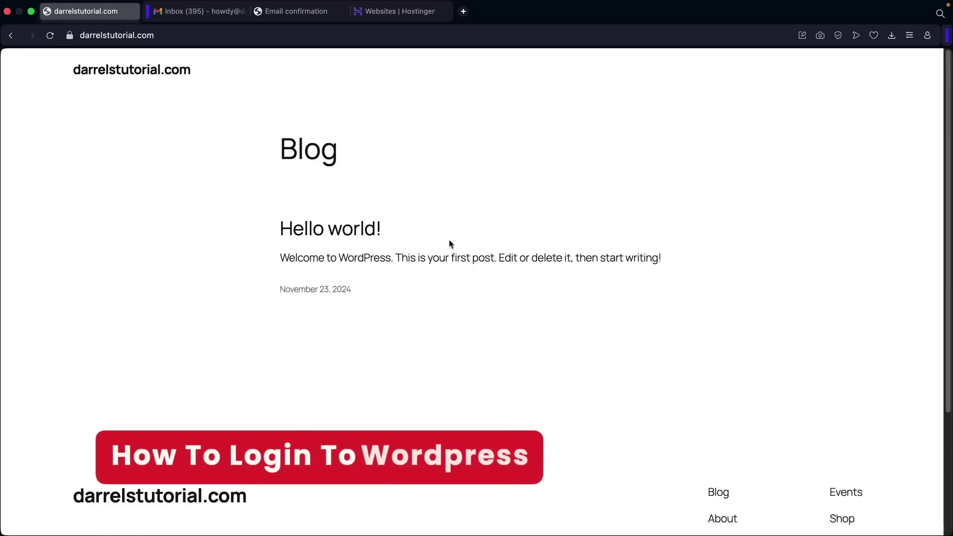
{"action": "left_click", "coordinate": [397, 11]}
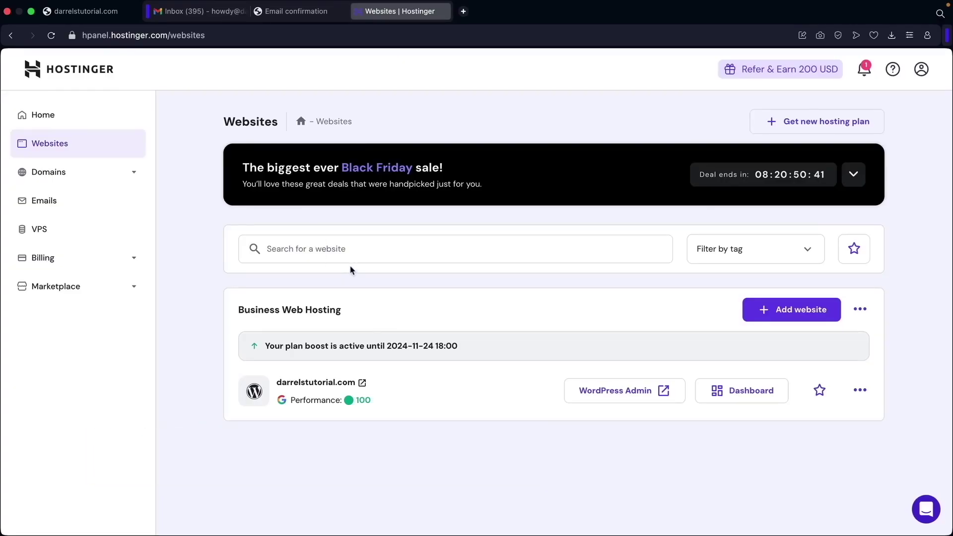
Open darrelstutorial.com's WordPress admin from hPanel and visit the live site's front page.
{"action": "left_click", "coordinate": [64, 129]}
{"action": "left_click", "coordinate": [65, 144]}
{"action": "left_click", "coordinate": [613, 396]}
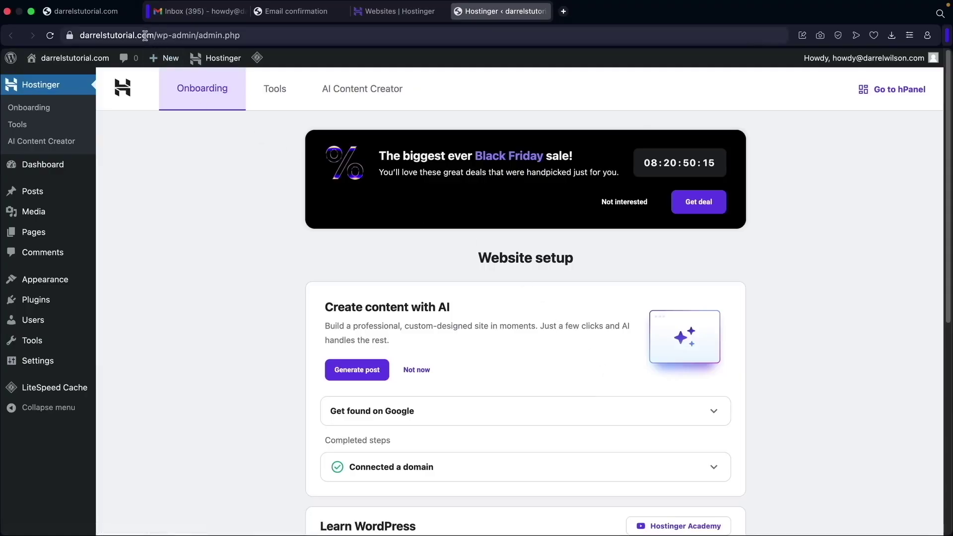
{"action": "mouse_move", "coordinate": [74, 59]}
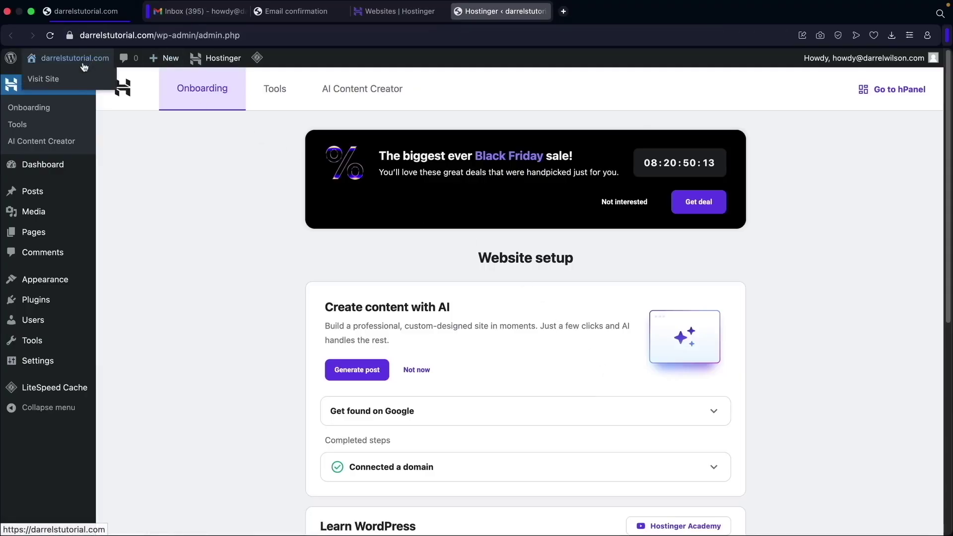
{"action": "left_click", "coordinate": [65, 83]}
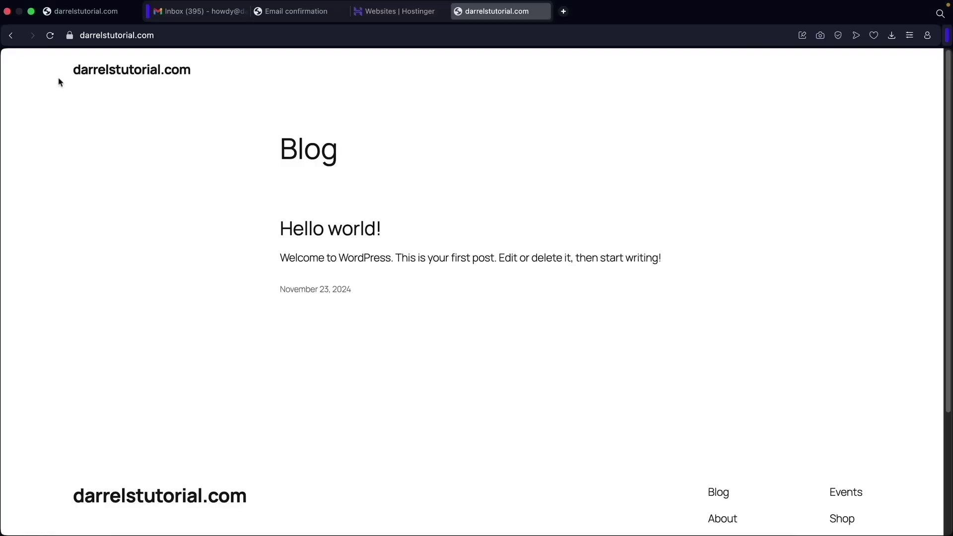
{"action": "scroll", "coordinate": [315, 215], "scroll_direction": "down", "scroll_amount": 3}
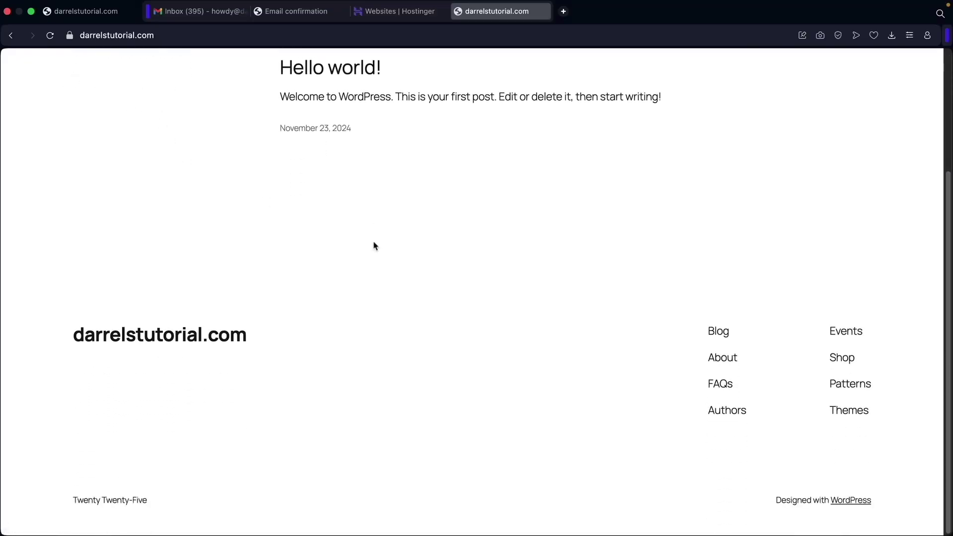
{"action": "scroll", "coordinate": [374, 244], "scroll_direction": "up", "scroll_amount": 3}
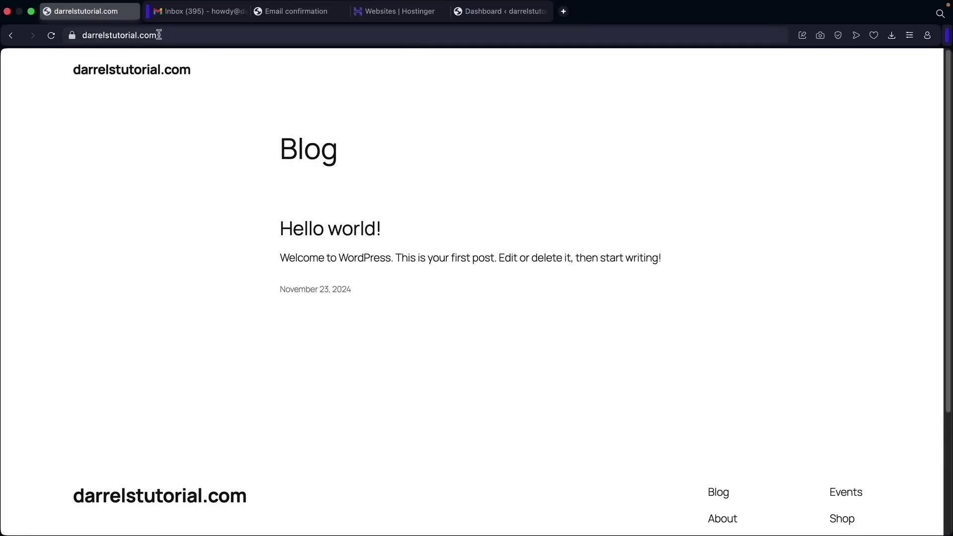
Log in at darrelstutorial.com/wp-admin with Remember Me ticked.
{"action": "left_click", "coordinate": [164, 35]}
{"action": "type", "text": "/wp-admin"}
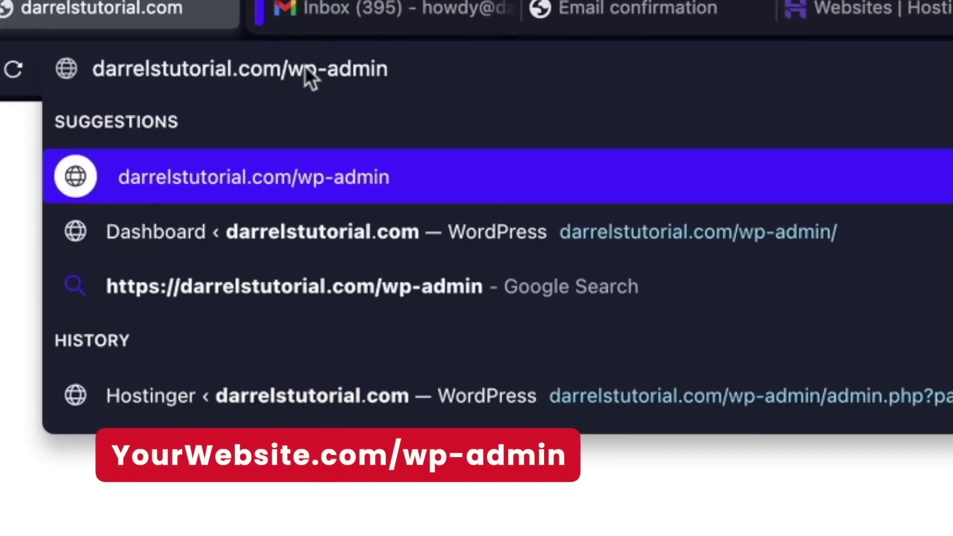
{"action": "key", "text": "Return"}
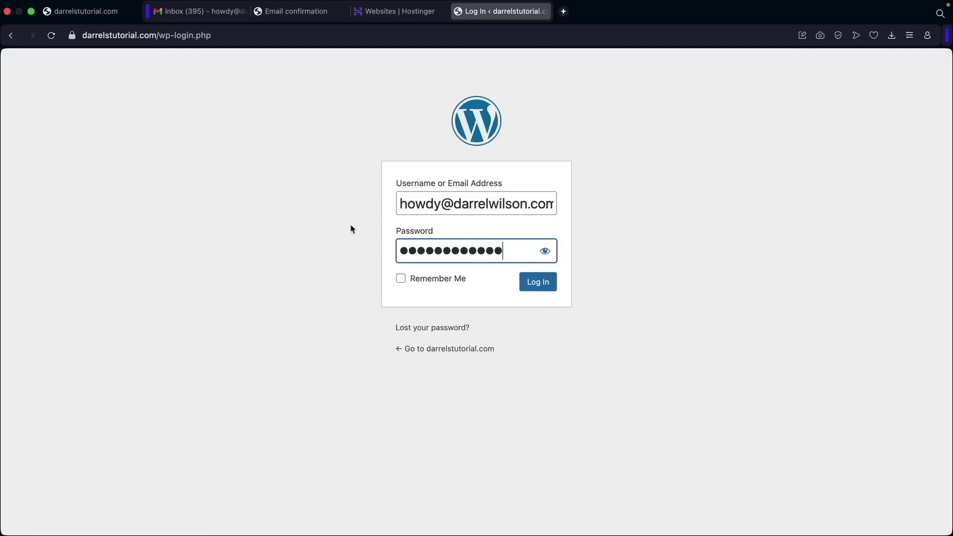
{"action": "left_click", "coordinate": [401, 280]}
{"action": "left_click", "coordinate": [536, 292]}
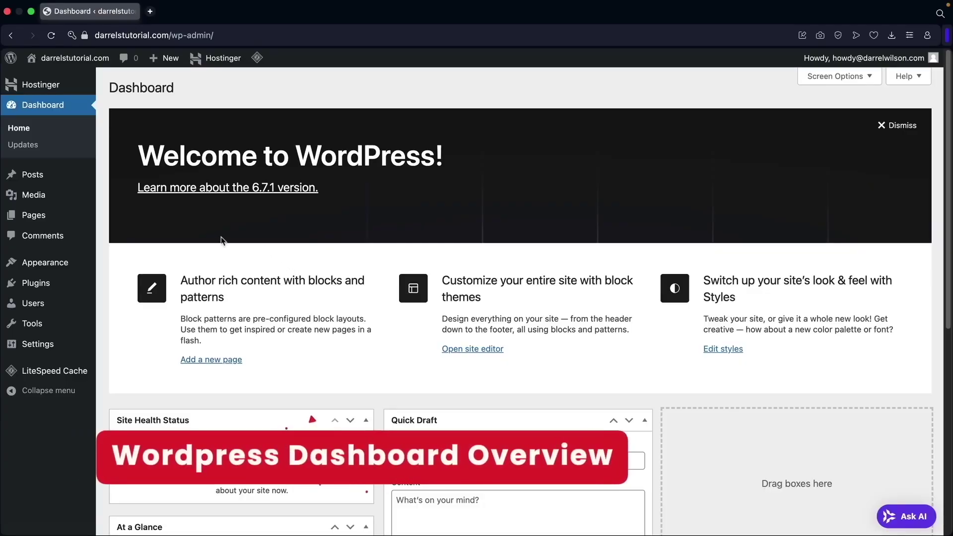
Move the Privacy Policy draft page to the Trash.
{"action": "mouse_move", "coordinate": [82, 221]}
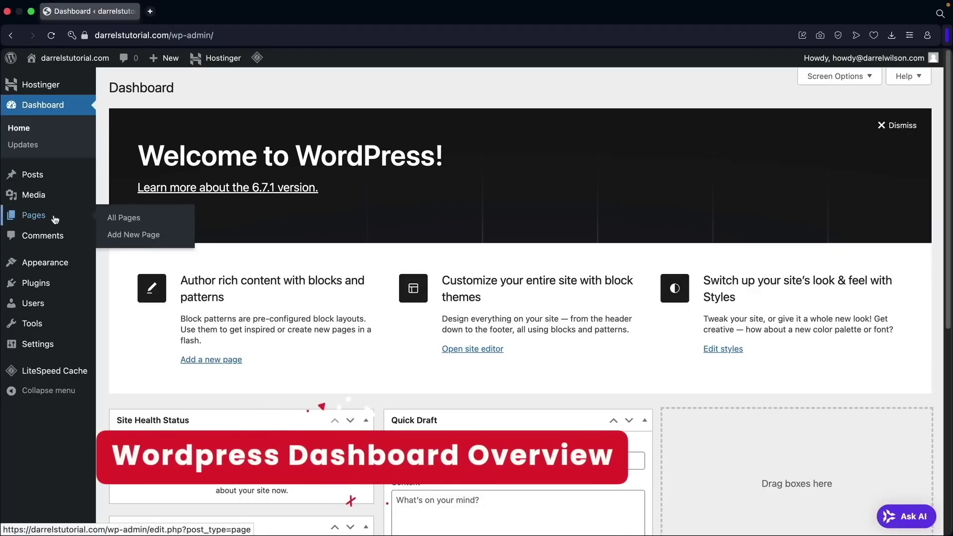
{"action": "left_click", "coordinate": [122, 219]}
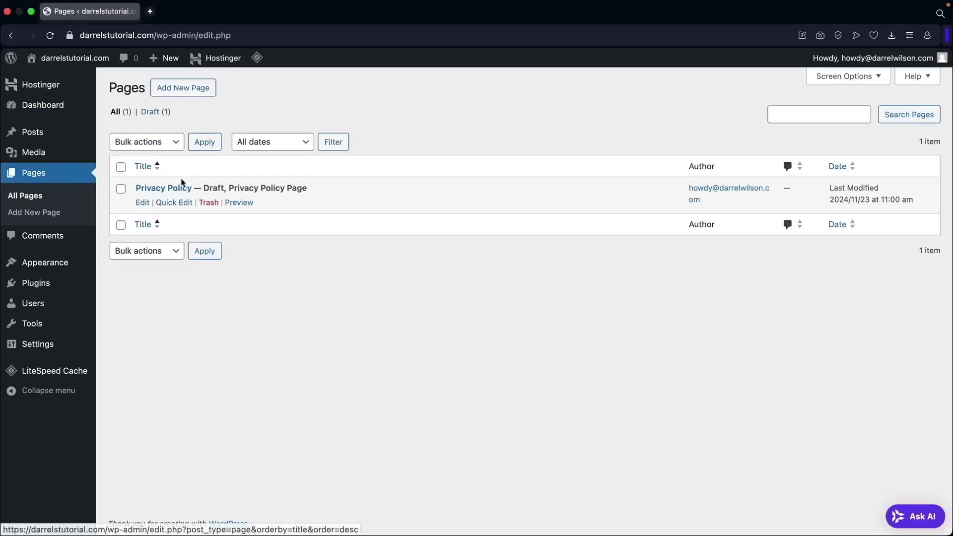
{"action": "left_click", "coordinate": [215, 205]}
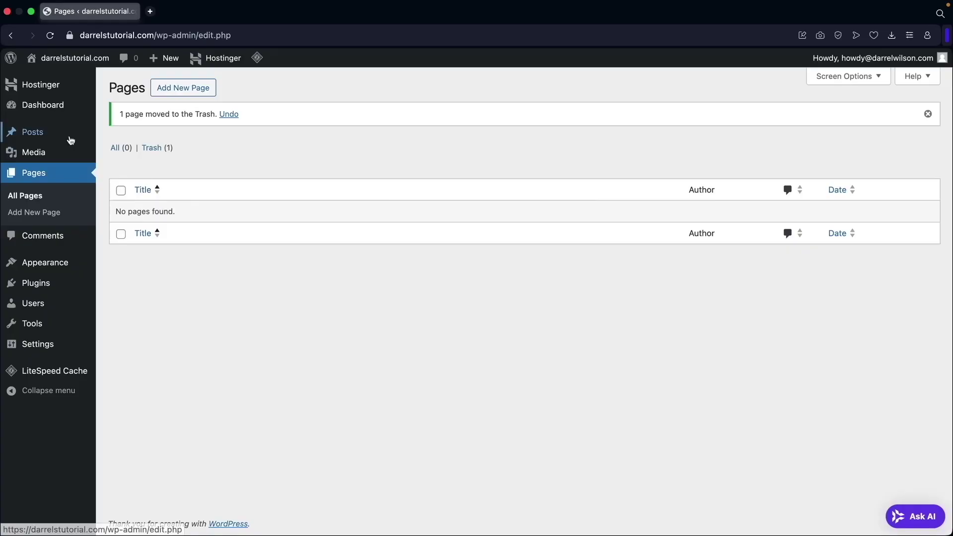
Move the default Hello world! post to the Trash.
{"action": "mouse_move", "coordinate": [70, 139]}
{"action": "left_click", "coordinate": [137, 139]}
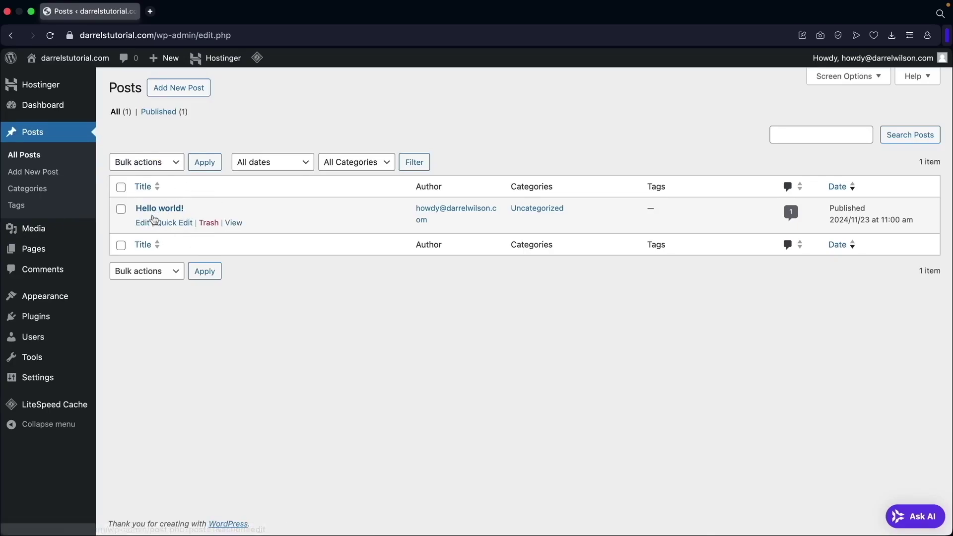
{"action": "left_click", "coordinate": [208, 223]}
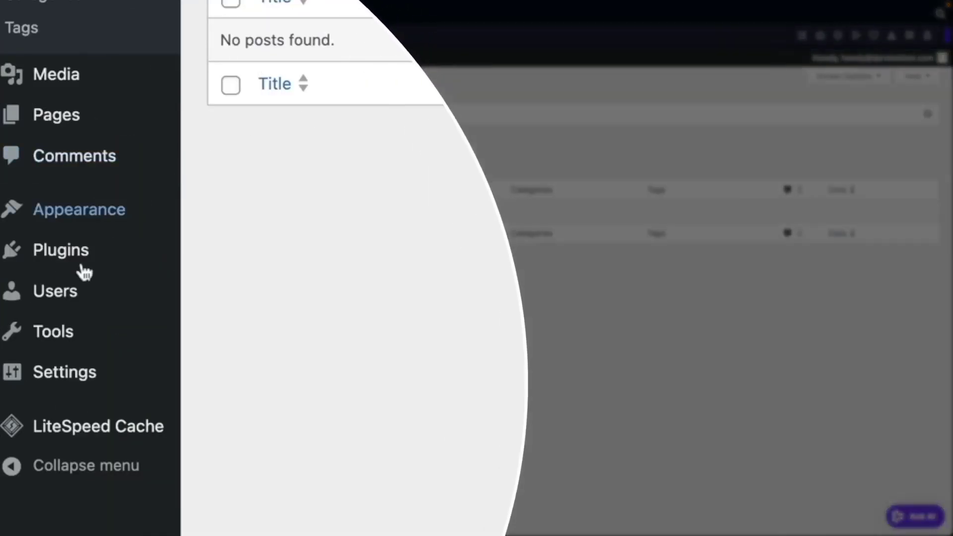
In the user profile, preview several admin colour schemes and choose Midnight.
{"action": "mouse_move", "coordinate": [37, 339]}
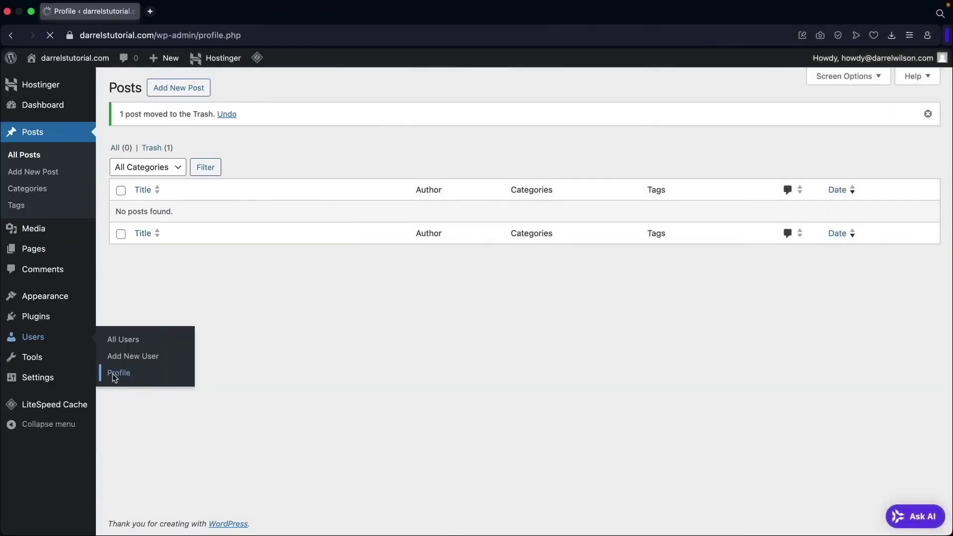
{"action": "left_click", "coordinate": [218, 365]}
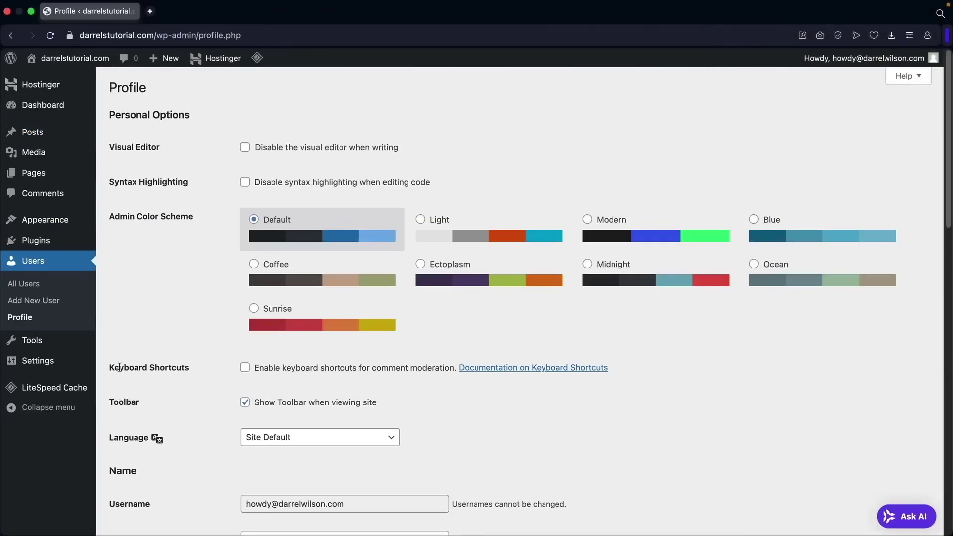
{"action": "left_click", "coordinate": [481, 237]}
{"action": "left_click", "coordinate": [611, 234]}
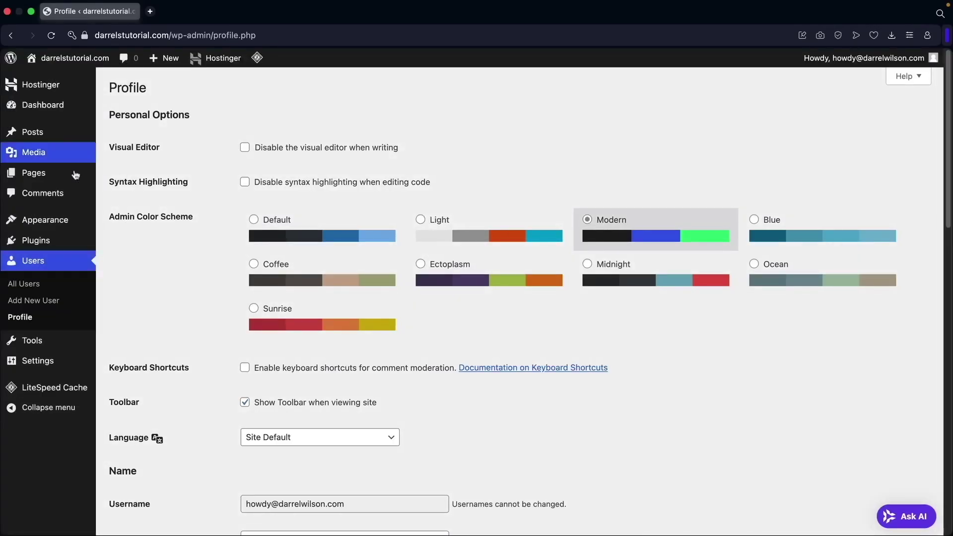
{"action": "left_click", "coordinate": [749, 226]}
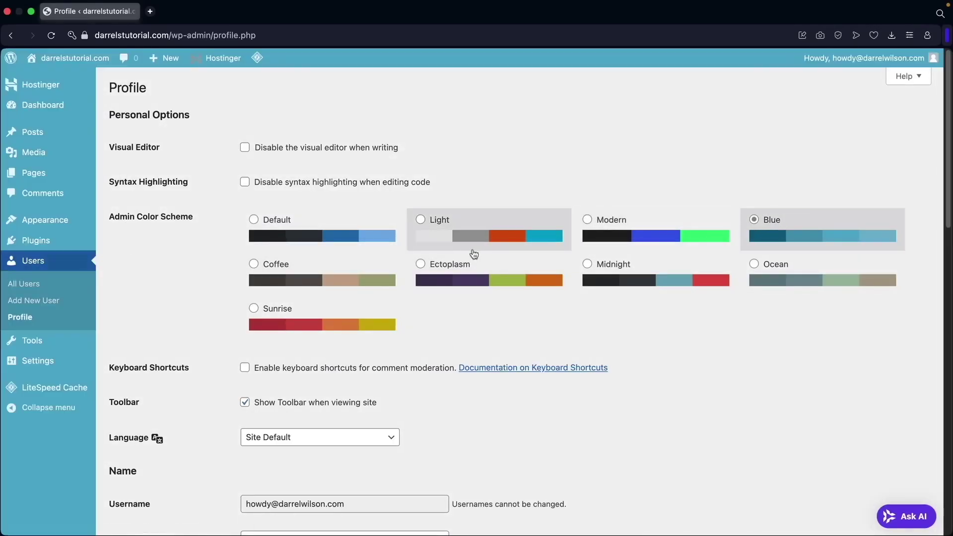
{"action": "left_click", "coordinate": [354, 275]}
{"action": "left_click", "coordinate": [622, 276]}
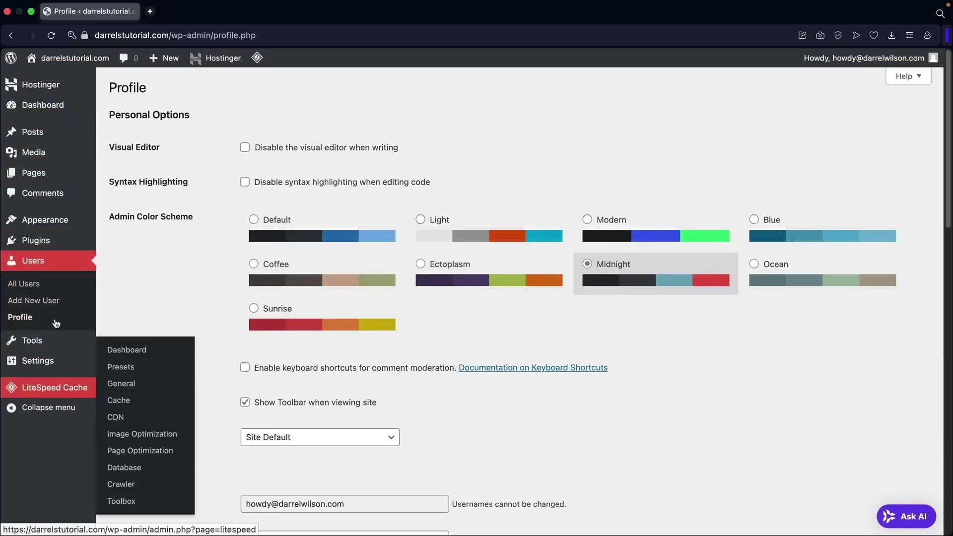
Review the account email, discard a generated password, and save the profile.
{"action": "scroll", "coordinate": [459, 328], "scroll_direction": "down", "scroll_amount": 3}
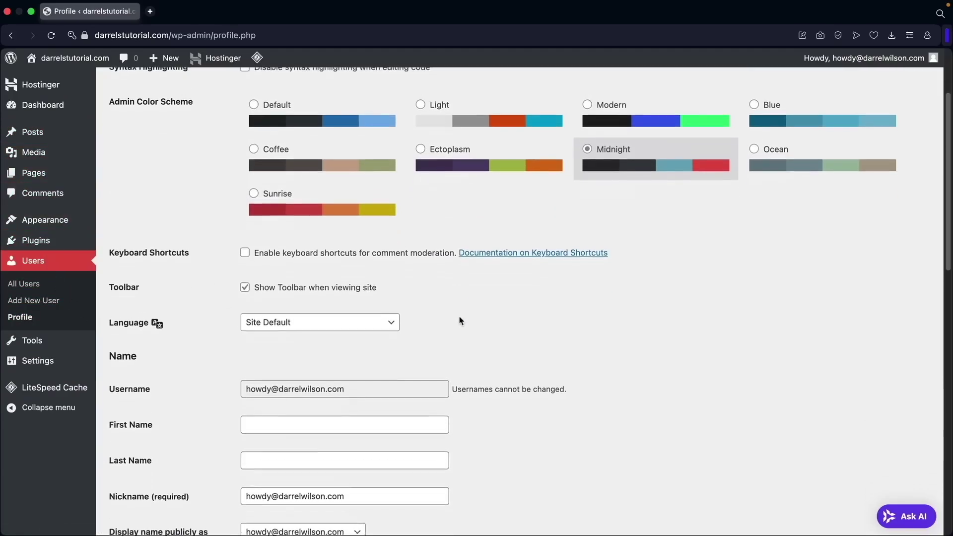
{"action": "scroll", "coordinate": [459, 321], "scroll_direction": "down", "scroll_amount": 5}
{"action": "scroll", "coordinate": [427, 296], "scroll_direction": "down", "scroll_amount": 3}
{"action": "left_click_drag", "start_coordinate": [372, 298], "coordinate": [233, 300]}
{"action": "left_click", "coordinate": [349, 294]}
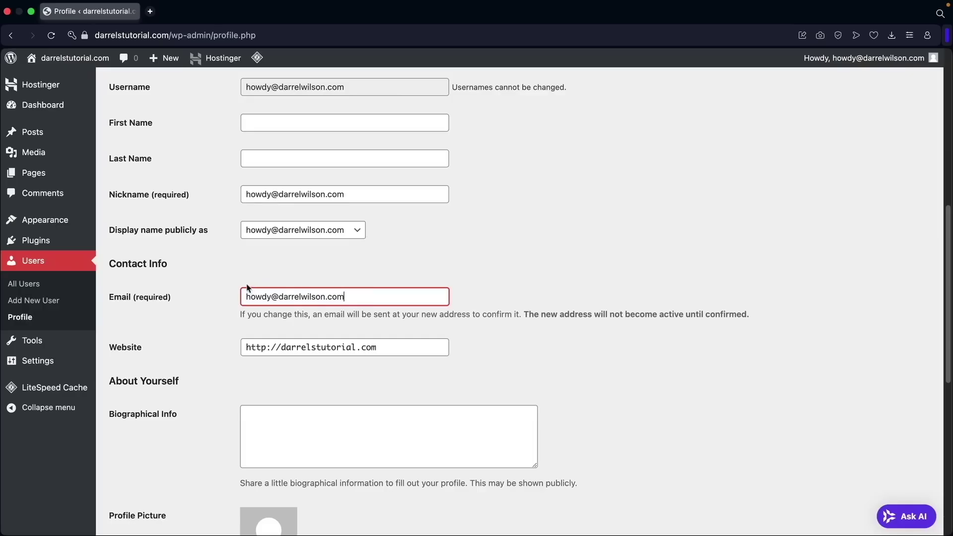
{"action": "scroll", "coordinate": [245, 286], "scroll_direction": "down", "scroll_amount": 8}
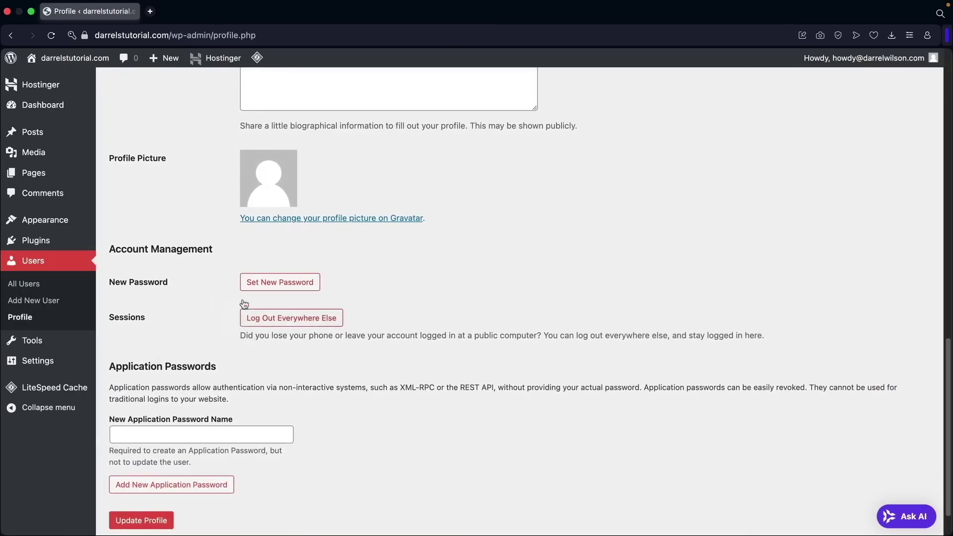
{"action": "left_click", "coordinate": [274, 285]}
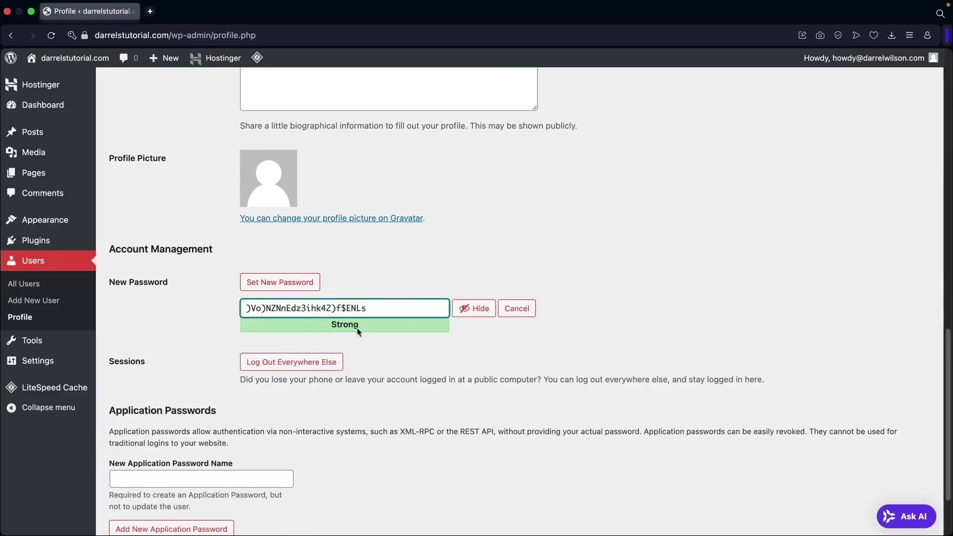
{"action": "left_click", "coordinate": [521, 310]}
{"action": "scroll", "coordinate": [350, 340], "scroll_direction": "down", "scroll_amount": 2}
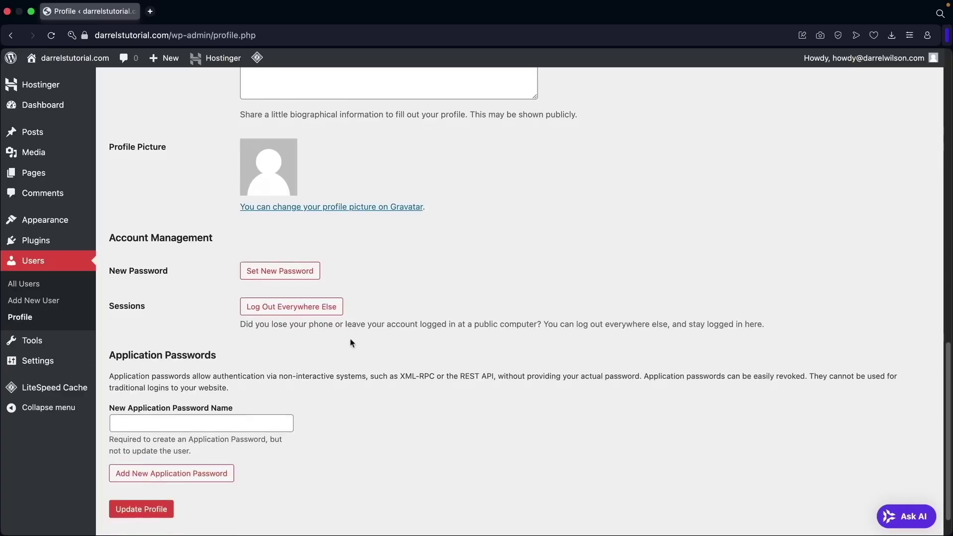
{"action": "left_click", "coordinate": [155, 474]}
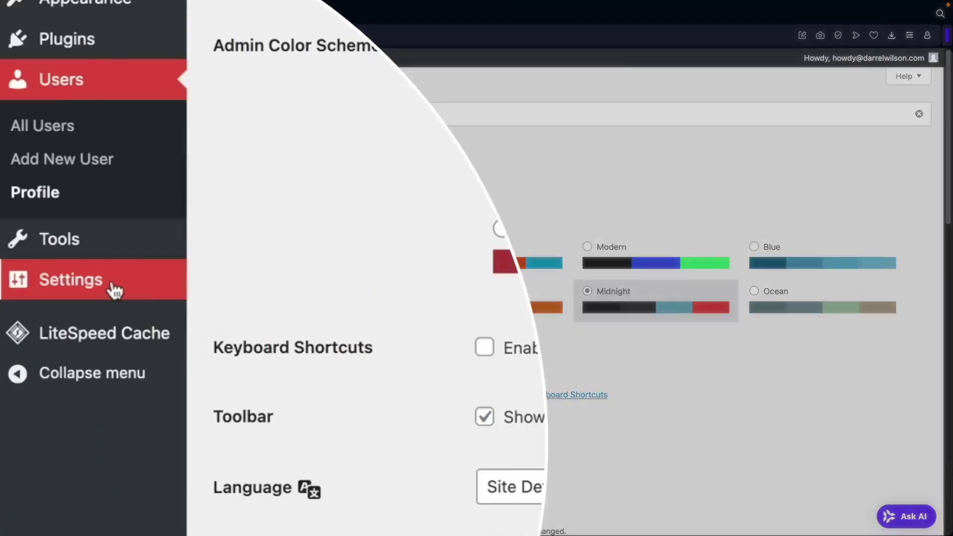
{"action": "mouse_move", "coordinate": [53, 365]}
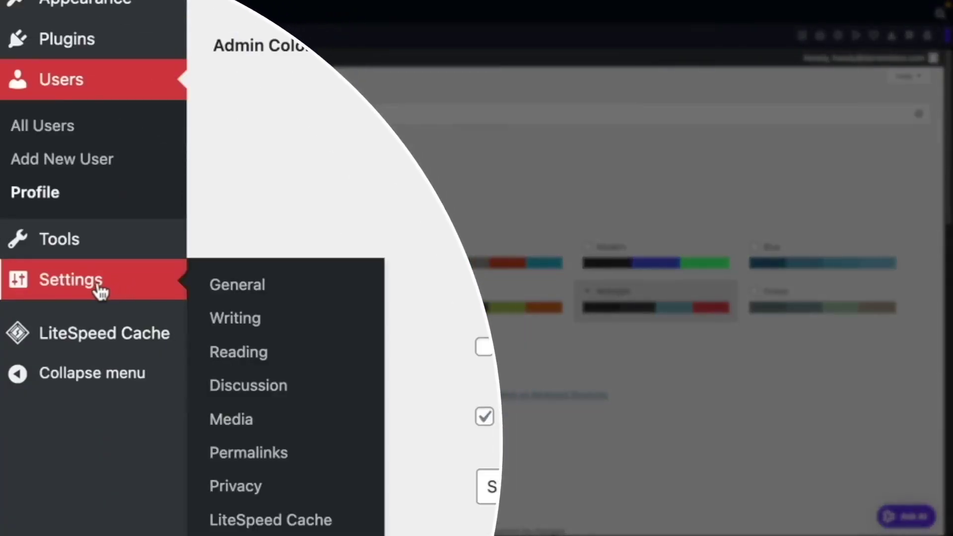
In General Settings, set the site title to 'Darrels Store' and the tagline to 'Just Do It'.
{"action": "left_click", "coordinate": [255, 293]}
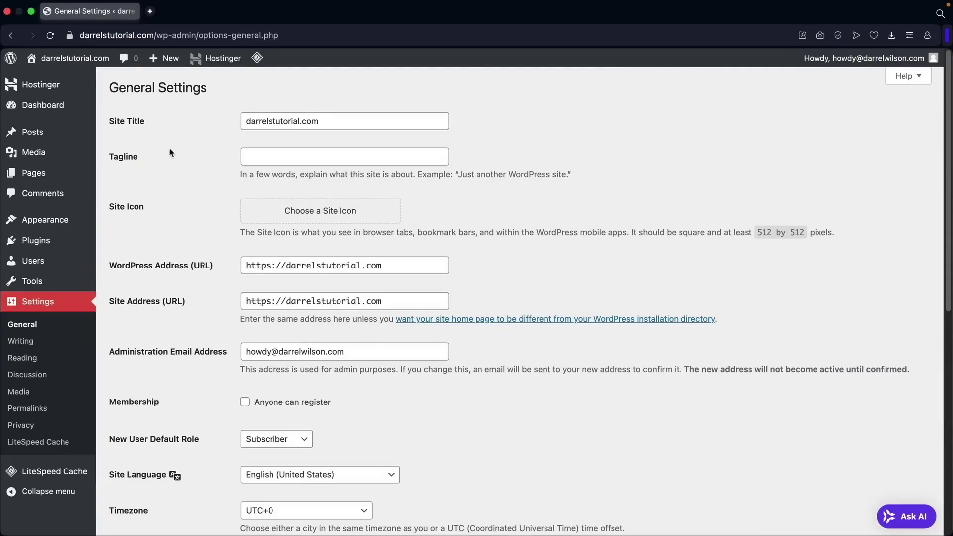
{"action": "left_click_drag", "start_coordinate": [149, 126], "coordinate": [111, 124]}
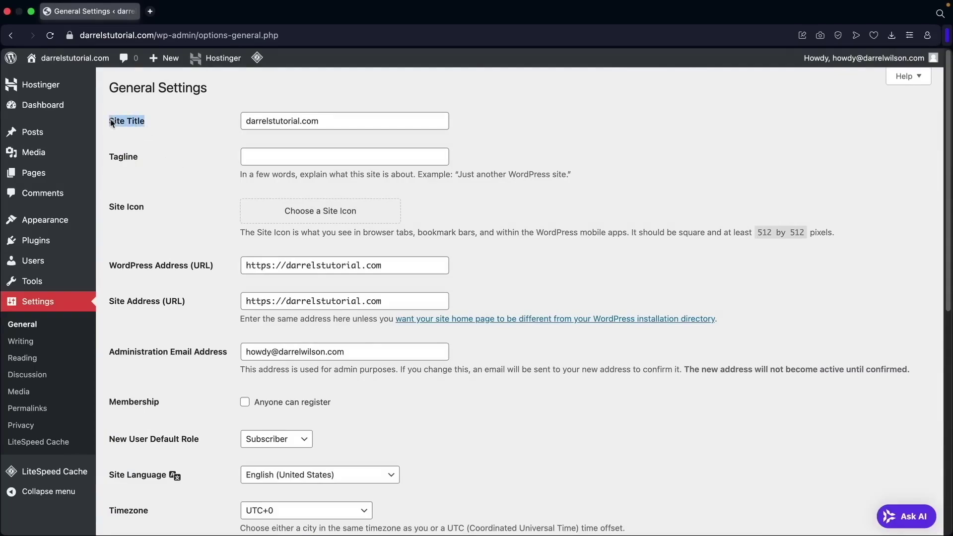
{"action": "double_click", "coordinate": [257, 120]}
{"action": "type", "text": "Darrels Store"}
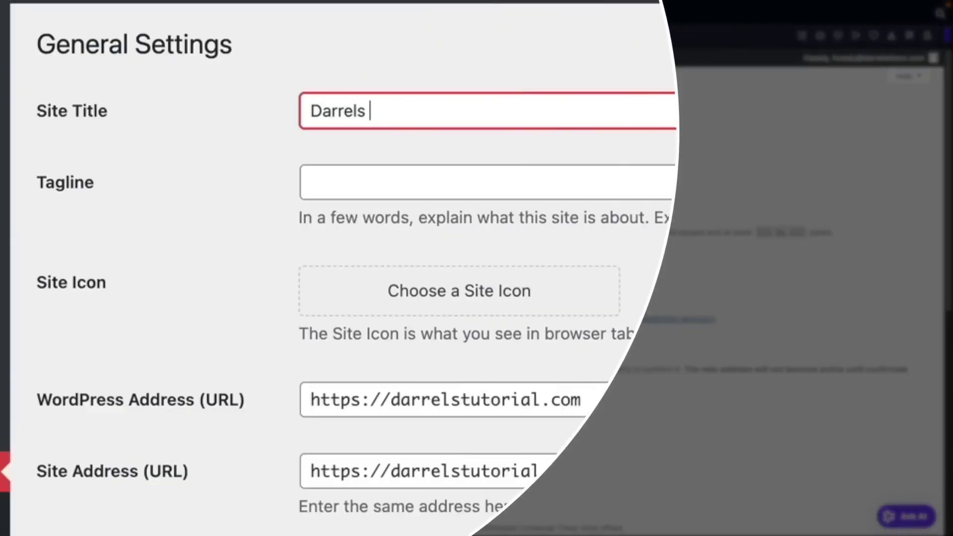
{"action": "key", "text": "Tab"}
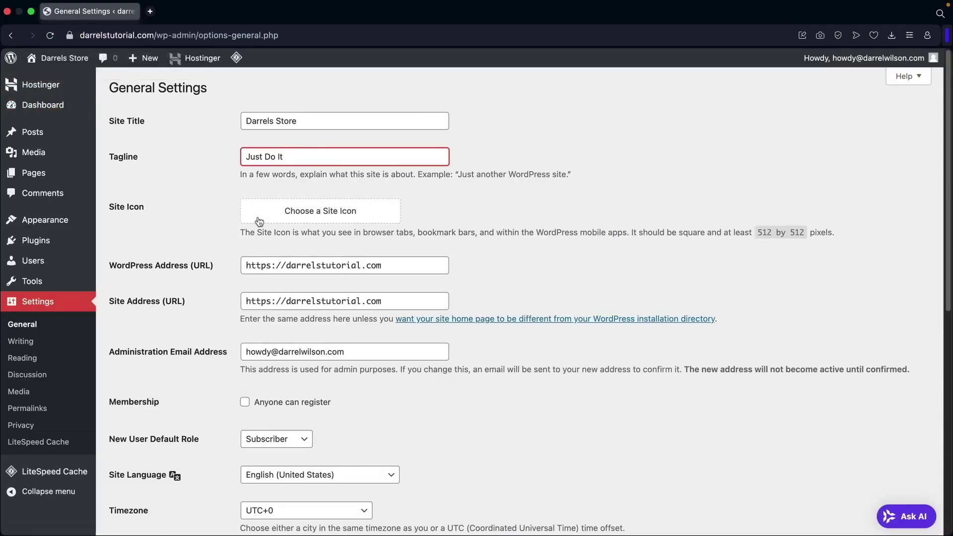
{"action": "key", "text": "Tab"}
Check the admin email, keep English (United States) as site language, and save the settings.
{"action": "scroll", "coordinate": [207, 210], "scroll_direction": "down", "scroll_amount": 5}
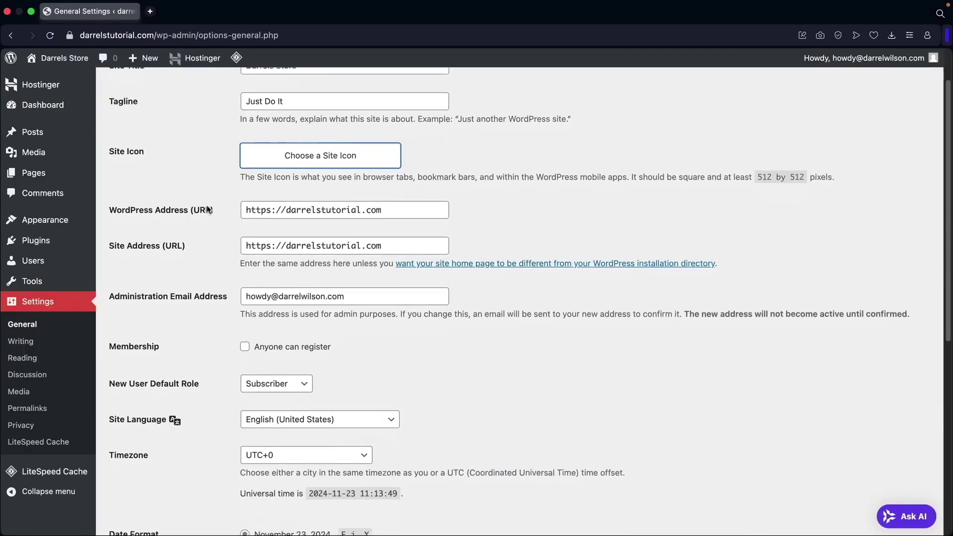
{"action": "left_click", "coordinate": [352, 170]}
{"action": "mouse_move", "coordinate": [351, 170]}
{"action": "left_mouse_down"}
{"action": "mouse_move", "coordinate": [248, 172]}
{"action": "mouse_move", "coordinate": [351, 172]}
{"action": "left_mouse_up"}
{"action": "scroll", "coordinate": [233, 184], "scroll_direction": "down", "scroll_amount": 1}
{"action": "scroll", "coordinate": [226, 193], "scroll_direction": "down", "scroll_amount": 1}
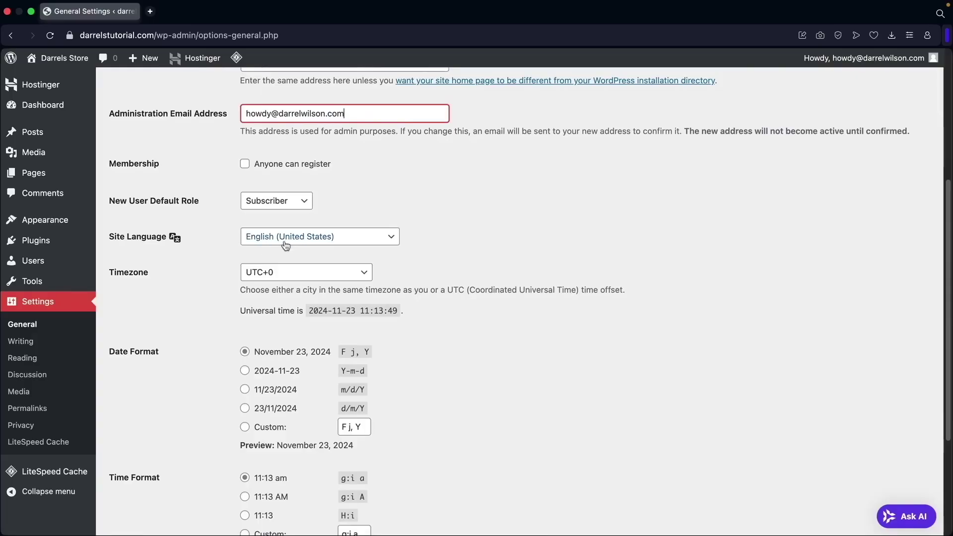
{"action": "left_click", "coordinate": [302, 238]}
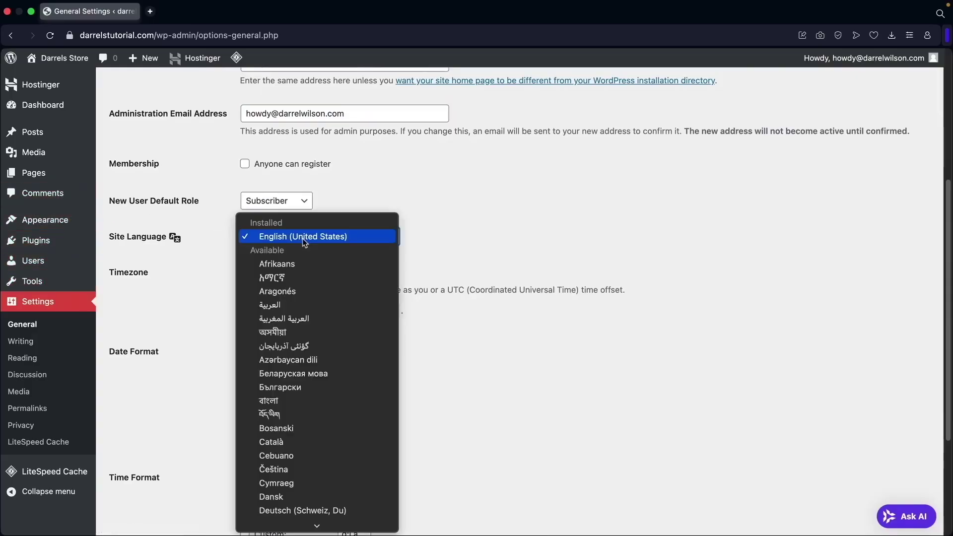
{"action": "scroll", "coordinate": [317, 294], "scroll_direction": "down", "scroll_amount": 5}
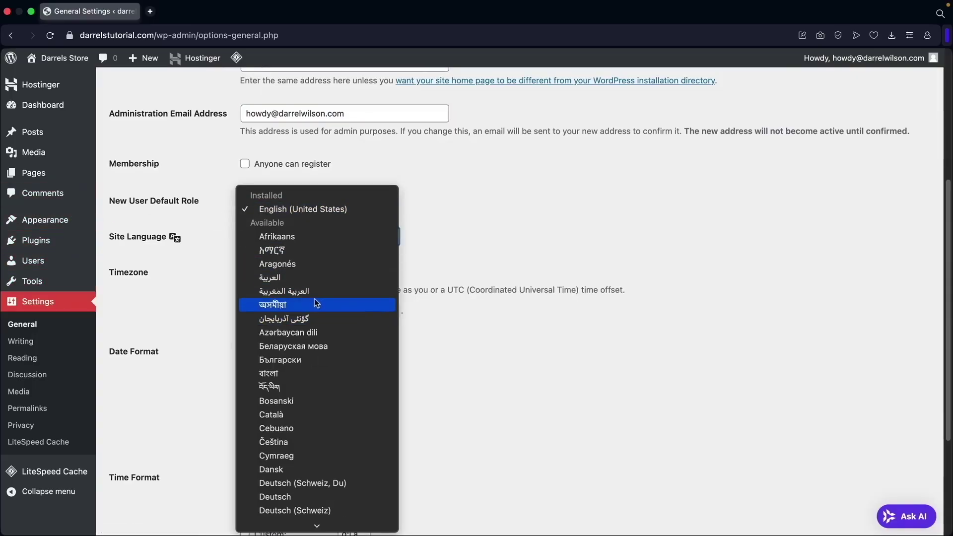
{"action": "scroll", "coordinate": [317, 294], "scroll_direction": "down", "scroll_amount": 15}
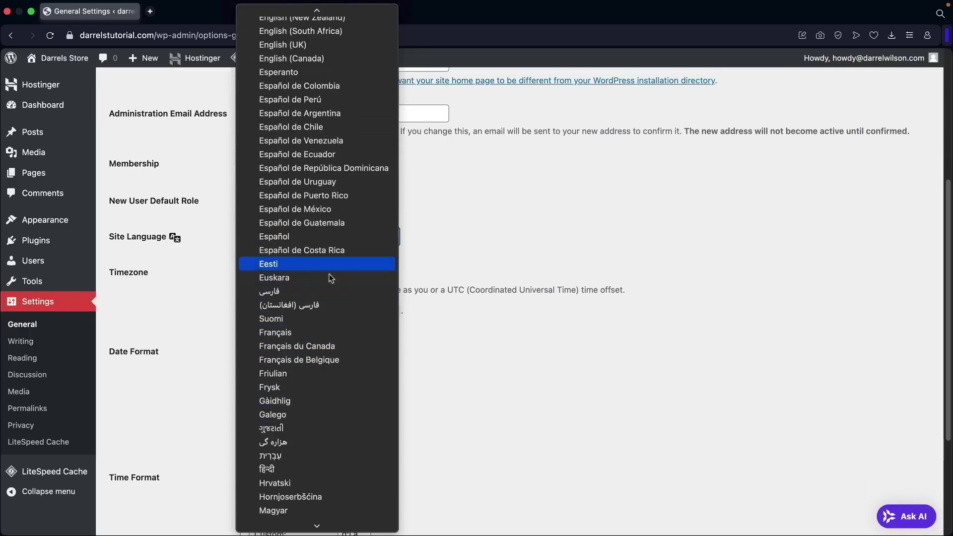
{"action": "scroll", "coordinate": [329, 272], "scroll_direction": "down", "scroll_amount": 4}
{"action": "scroll", "coordinate": [289, 386], "scroll_direction": "up", "scroll_amount": 15}
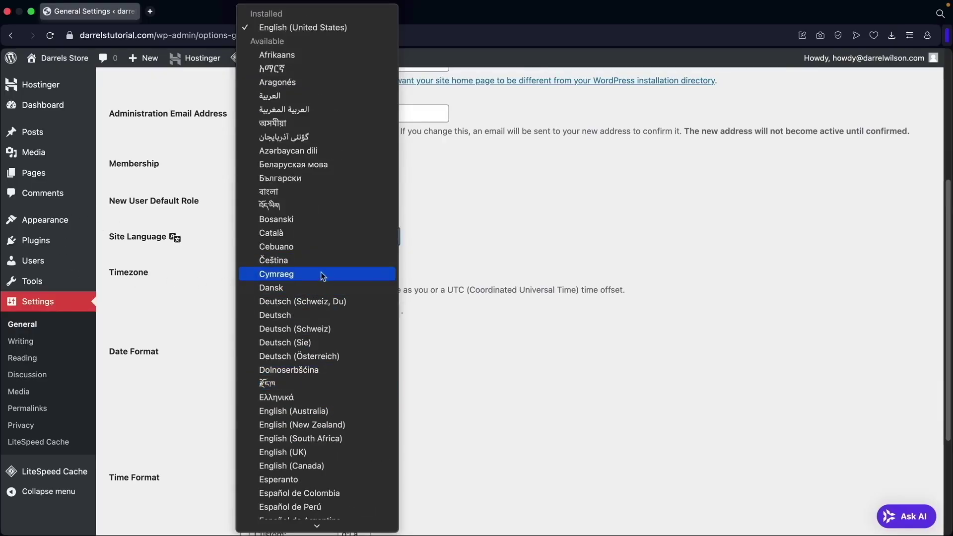
{"action": "left_click", "coordinate": [466, 257]}
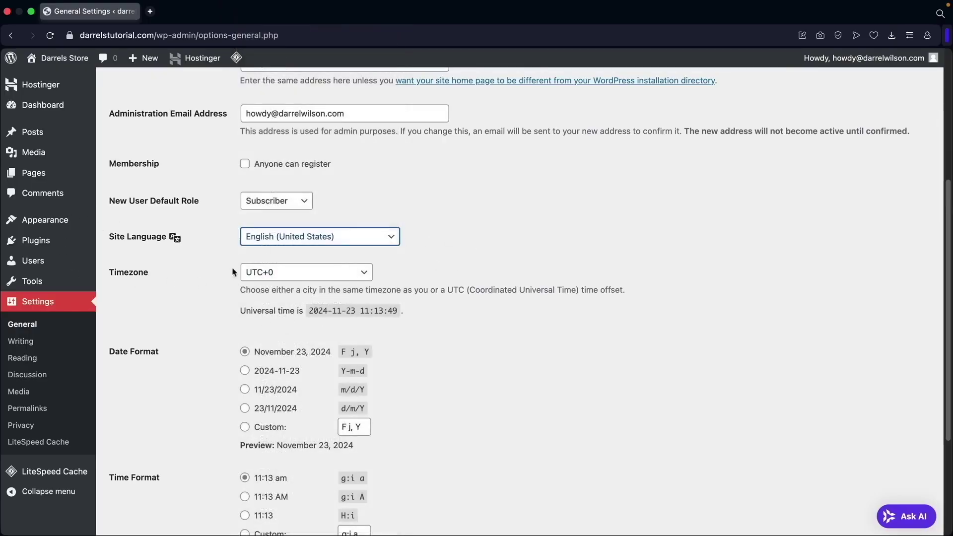
{"action": "scroll", "coordinate": [210, 294], "scroll_direction": "down", "scroll_amount": 4}
{"action": "left_click", "coordinate": [157, 476]}
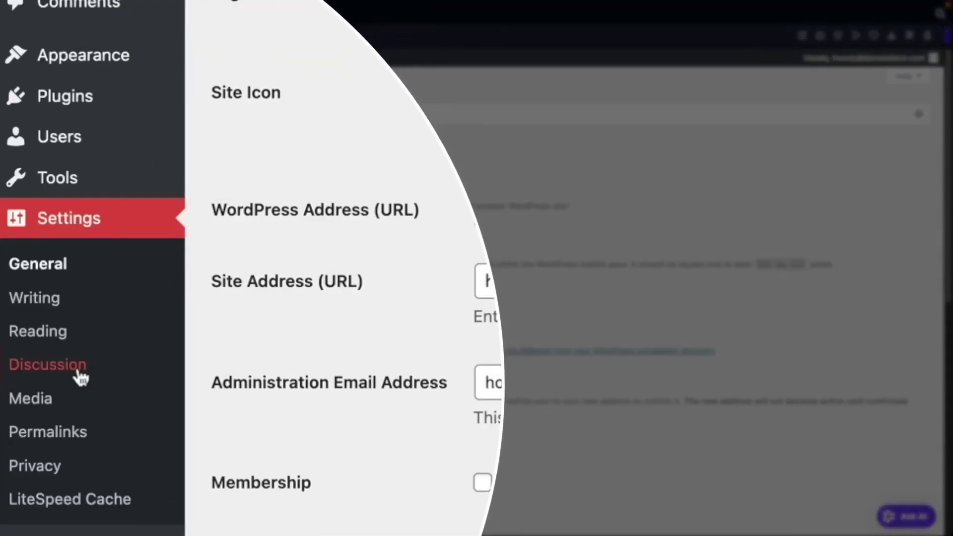
Turn off 'Allow people to submit comments on new posts' in Discussion Settings and save.
{"action": "left_click", "coordinate": [69, 373]}
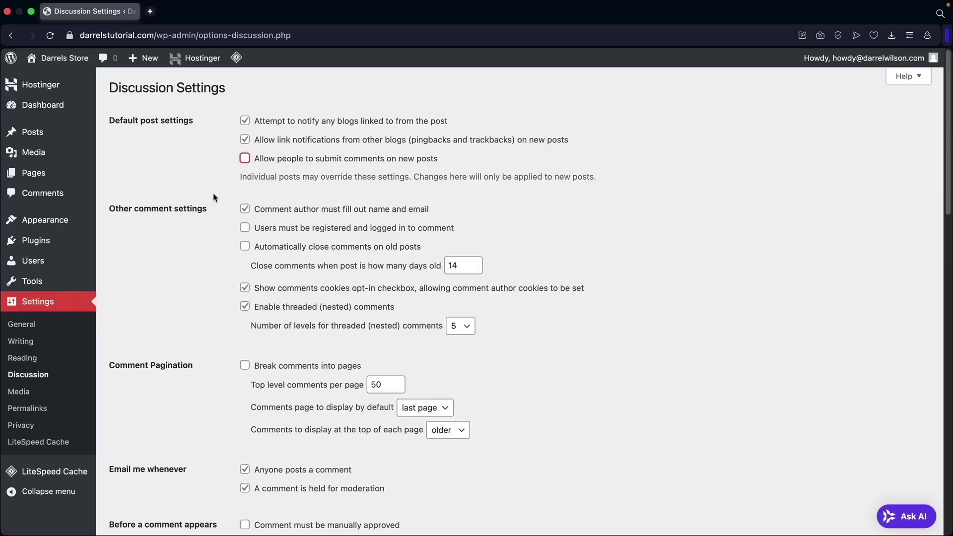
{"action": "scroll", "coordinate": [213, 197], "scroll_direction": "down", "scroll_amount": 15}
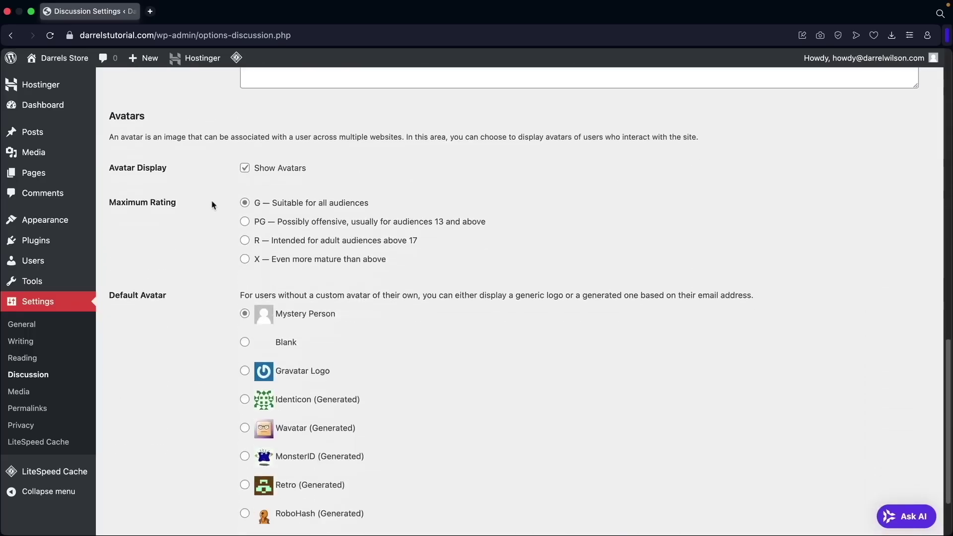
{"action": "scroll", "coordinate": [212, 203], "scroll_direction": "down", "scroll_amount": 3}
{"action": "left_click", "coordinate": [159, 474]}
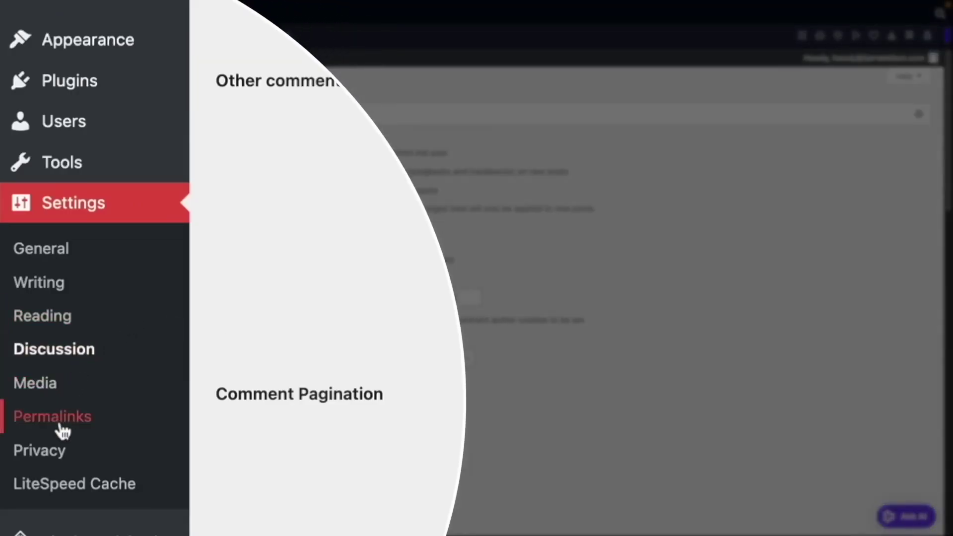
{"action": "left_click", "coordinate": [59, 426]}
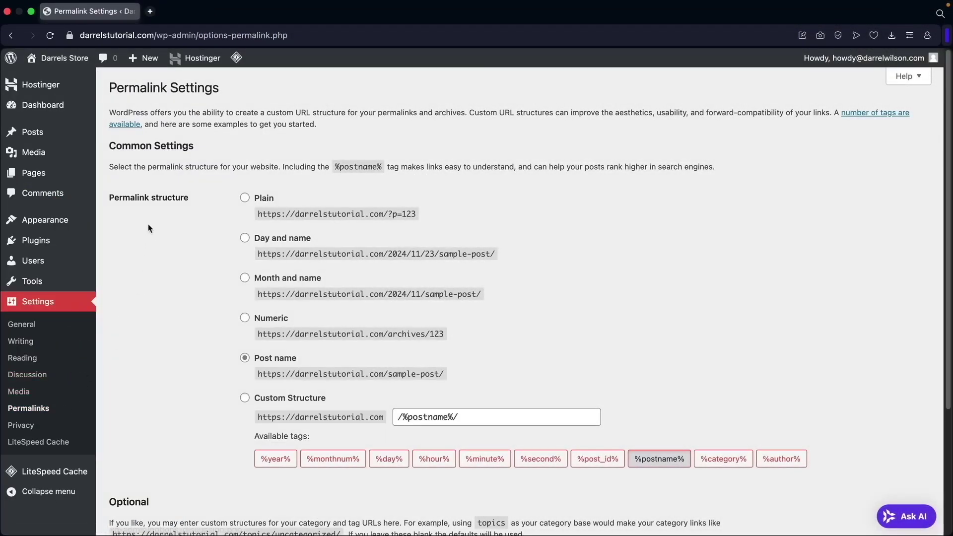
Select the Post name permalink structure and save the Permalink Settings.
{"action": "left_click_drag", "start_coordinate": [119, 198], "coordinate": [173, 198]}
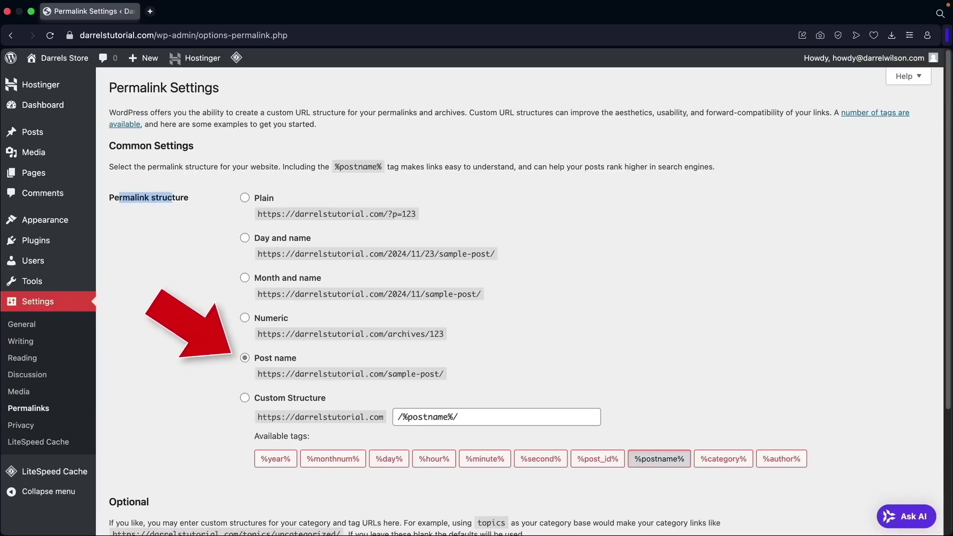
{"action": "left_click", "coordinate": [246, 360]}
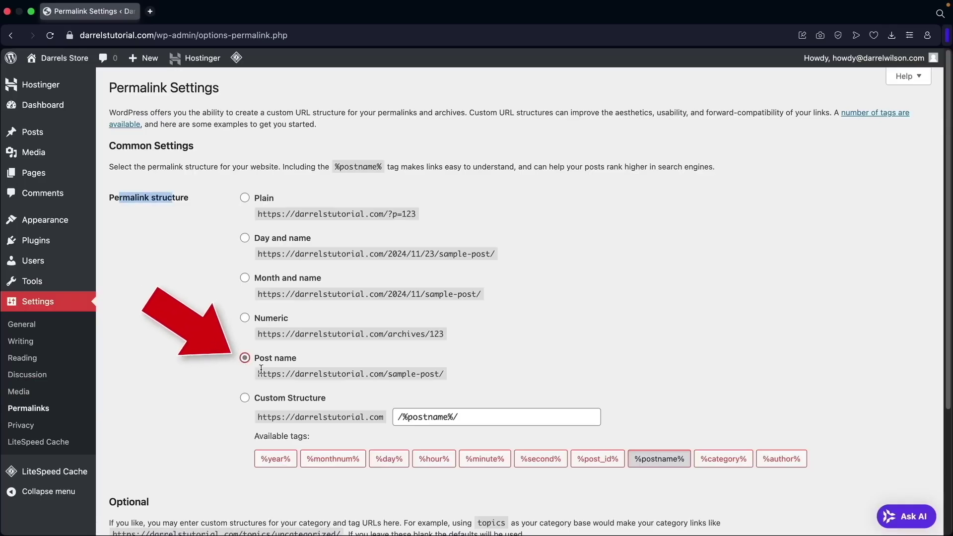
{"action": "left_click_drag", "start_coordinate": [266, 371], "coordinate": [418, 373]}
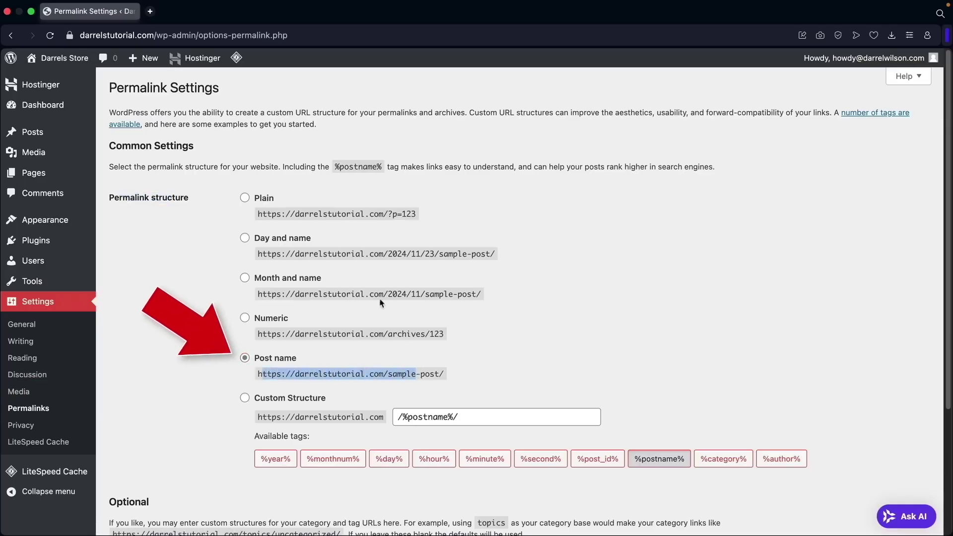
{"action": "left_click_drag", "start_coordinate": [287, 294], "coordinate": [467, 296]}
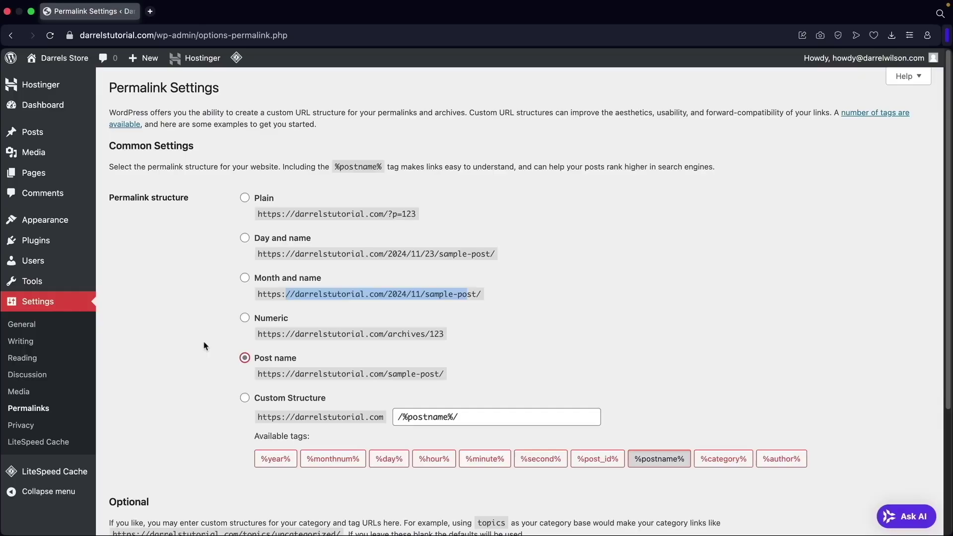
{"action": "scroll", "coordinate": [204, 344], "scroll_direction": "down", "scroll_amount": 5}
{"action": "left_click", "coordinate": [165, 476]}
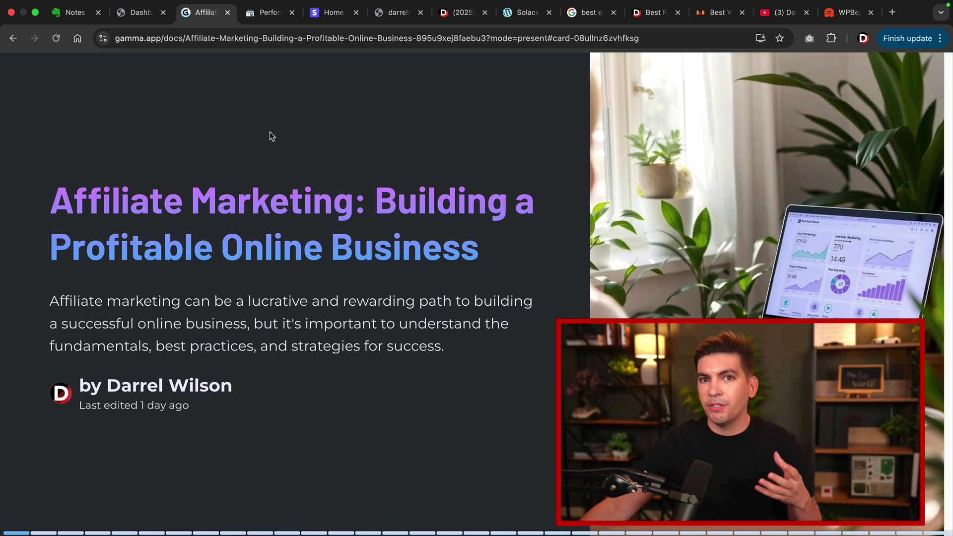
Move Gamma to the Who Am I? slide with its traffic, experience and earnings figures, then show Search Console's performance report.
{"action": "key", "text": "Right"}
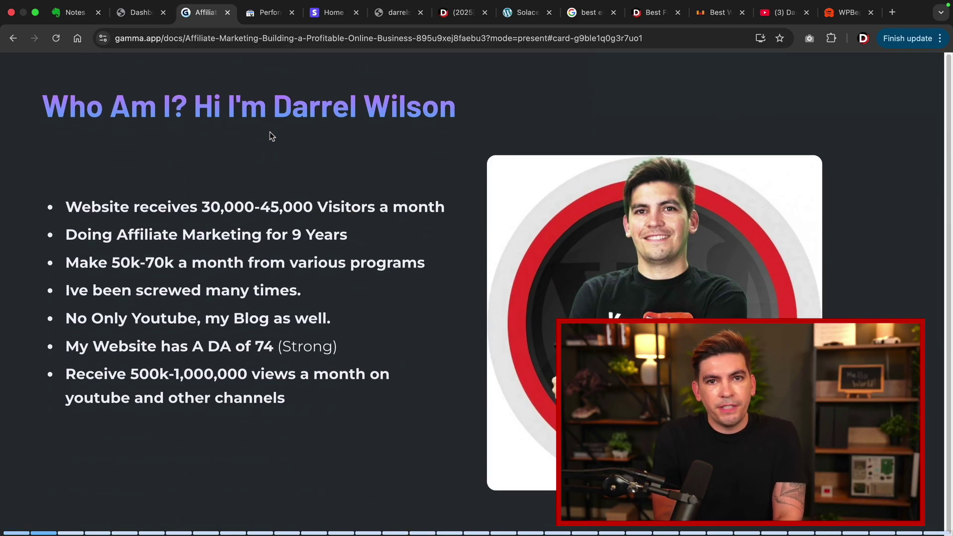
{"action": "left_click", "coordinate": [269, 20]}
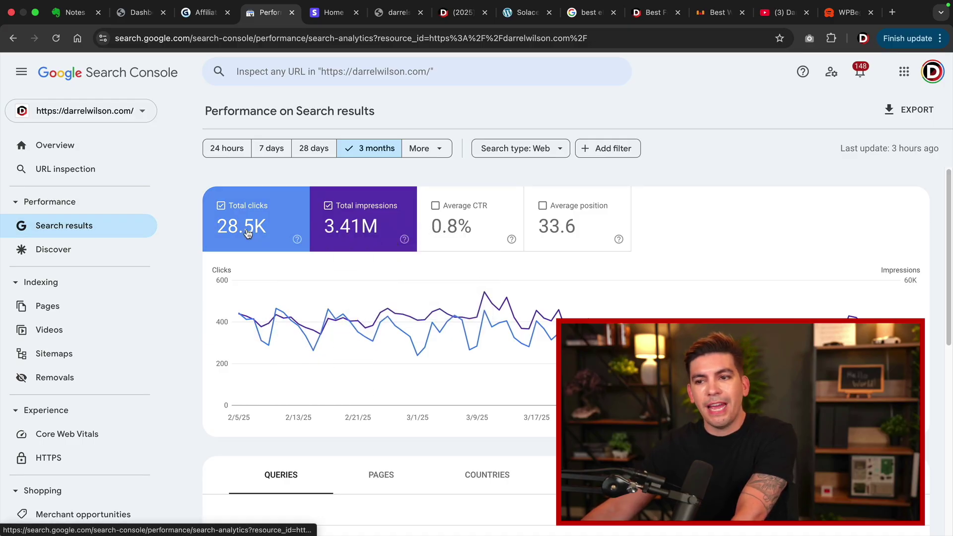
Check Search Console's 3-month totals of 28.5K clicks and 3.41M impressions, then highlight the monthly earnings bullet in Gamma.
{"action": "mouse_move", "coordinate": [259, 232]}
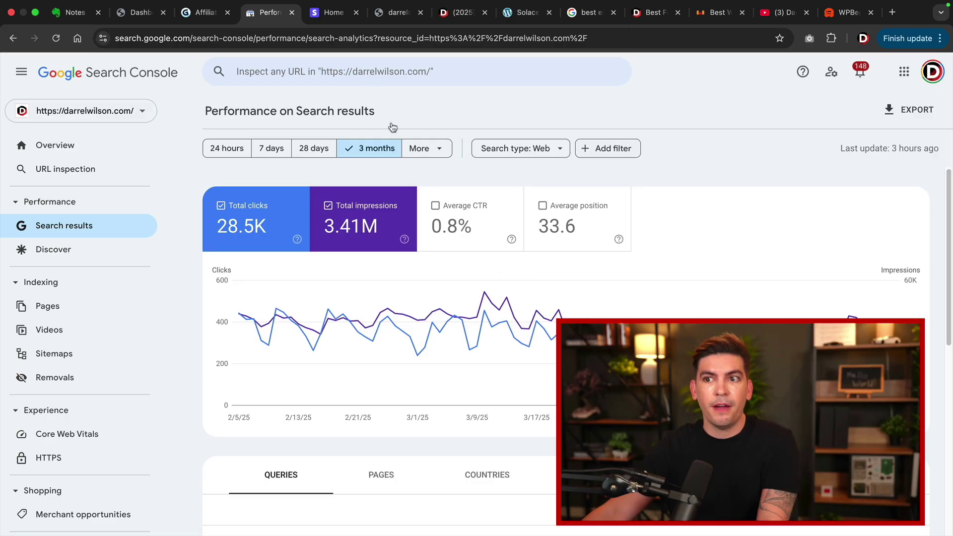
{"action": "left_click", "coordinate": [198, 15]}
{"action": "left_click_drag", "start_coordinate": [88, 264], "coordinate": [346, 265]}
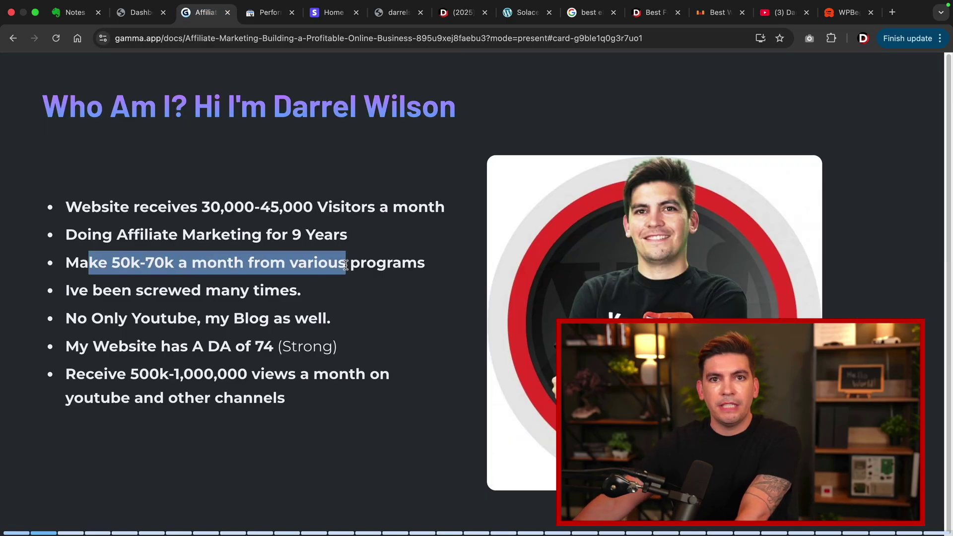
{"action": "left_click", "coordinate": [346, 265]}
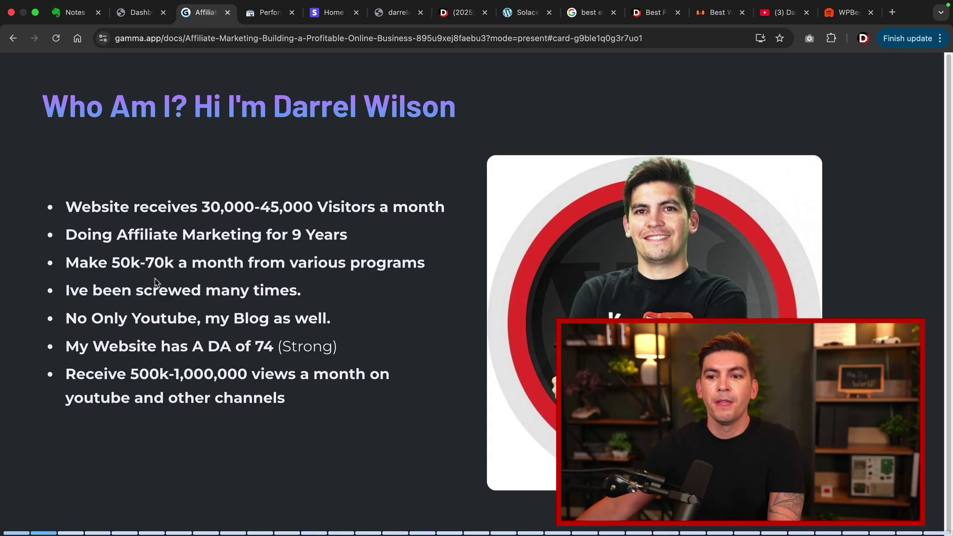
{"action": "left_click_drag", "start_coordinate": [80, 322], "coordinate": [310, 322]}
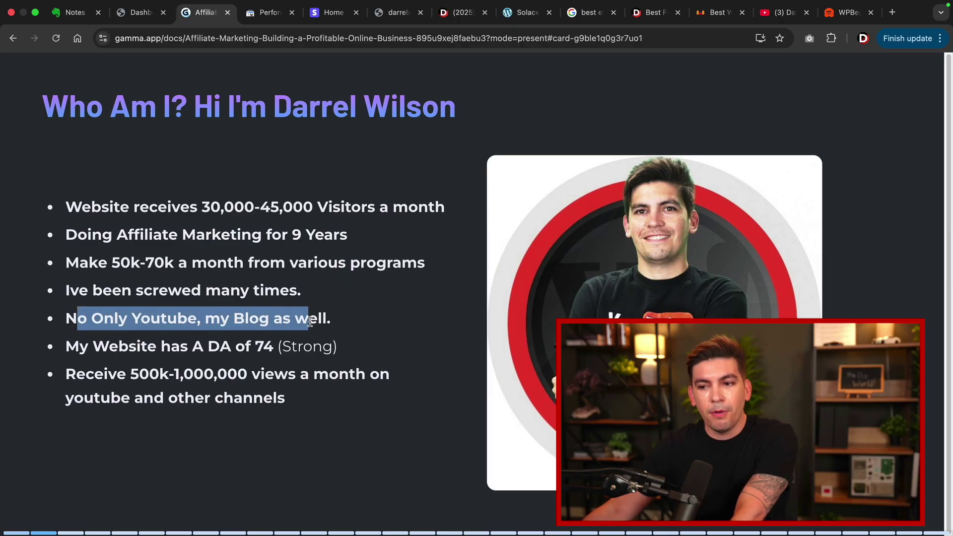
{"action": "left_click_drag", "start_coordinate": [119, 349], "coordinate": [276, 350]}
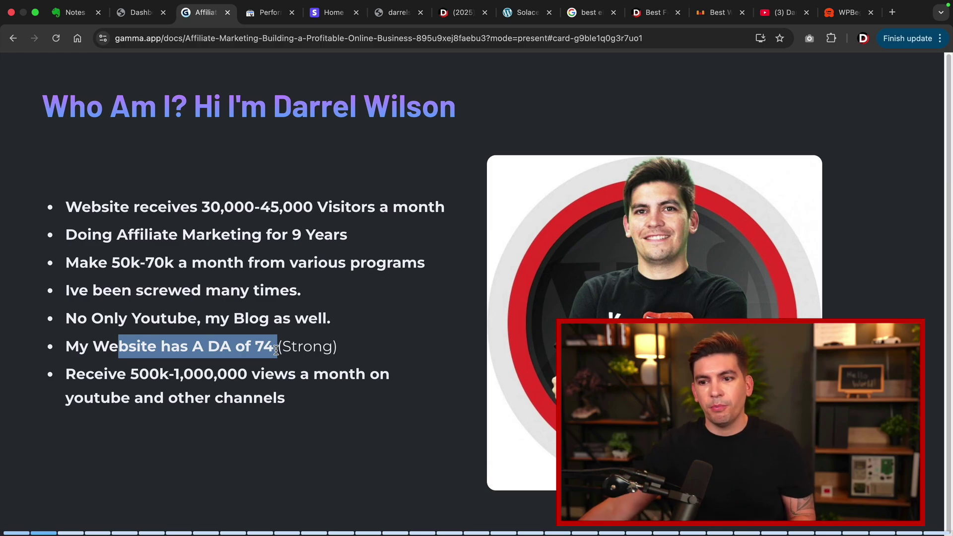
{"action": "left_click_drag", "start_coordinate": [75, 374], "coordinate": [323, 396]}
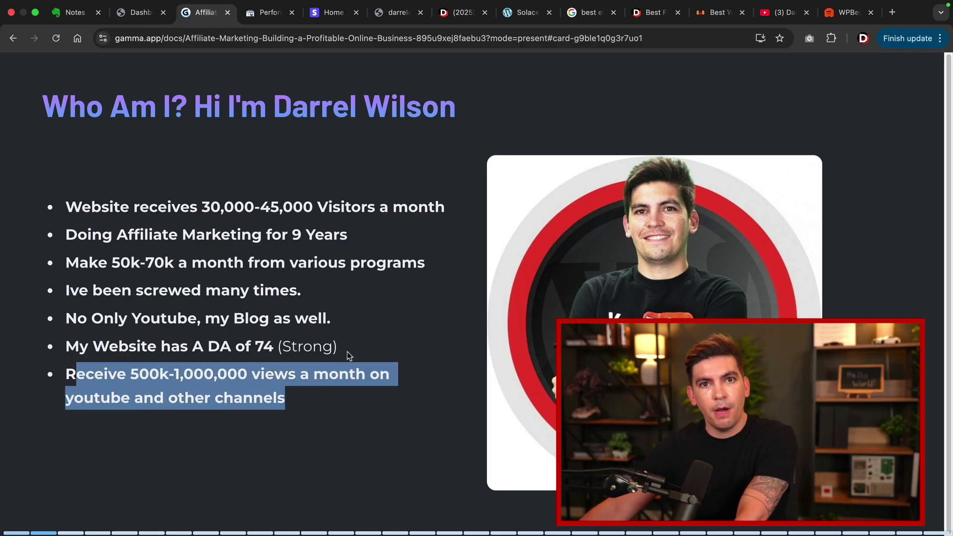
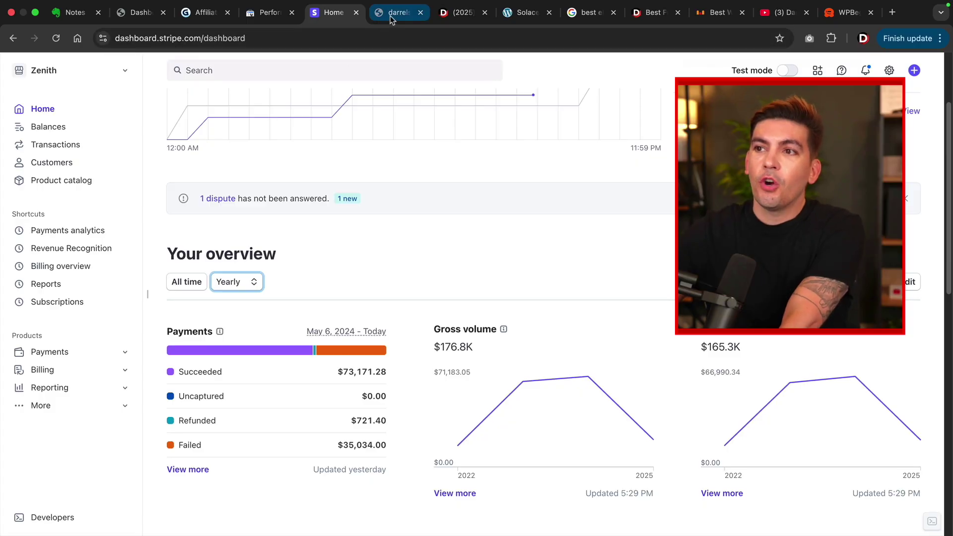
Switch to darrelshub.com, scroll through its homepage sections to the footer, then return to the top.
{"action": "left_click", "coordinate": [391, 14]}
{"action": "scroll", "coordinate": [389, 180], "scroll_direction": "down", "scroll_amount": 2}
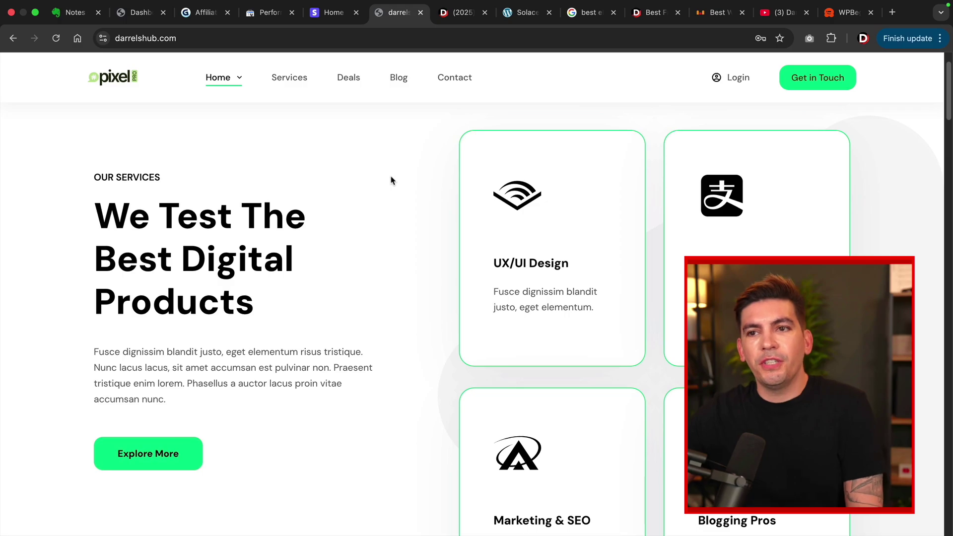
{"action": "scroll", "coordinate": [391, 180], "scroll_direction": "down", "scroll_amount": 2}
{"action": "scroll", "coordinate": [392, 180], "scroll_direction": "up", "scroll_amount": 2}
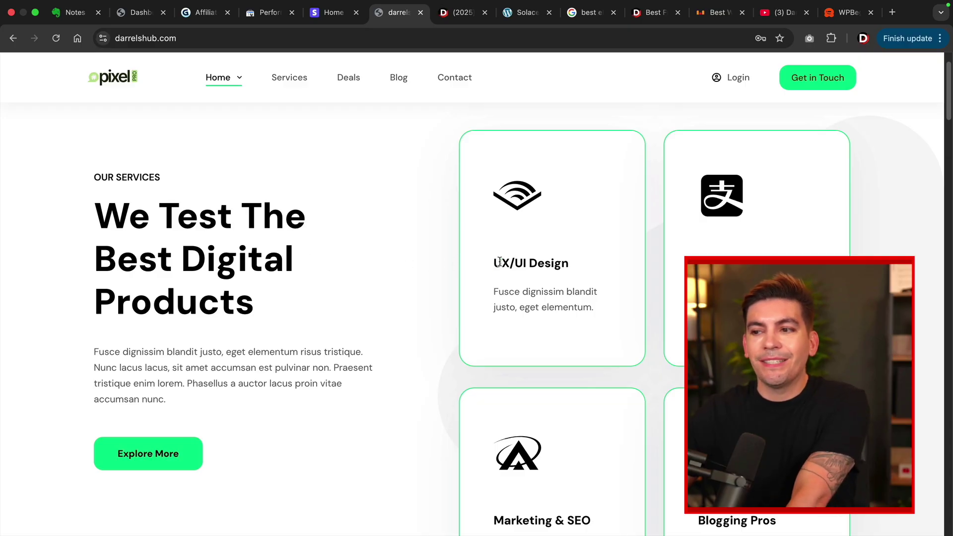
{"action": "scroll", "coordinate": [559, 265], "scroll_direction": "down", "scroll_amount": 3}
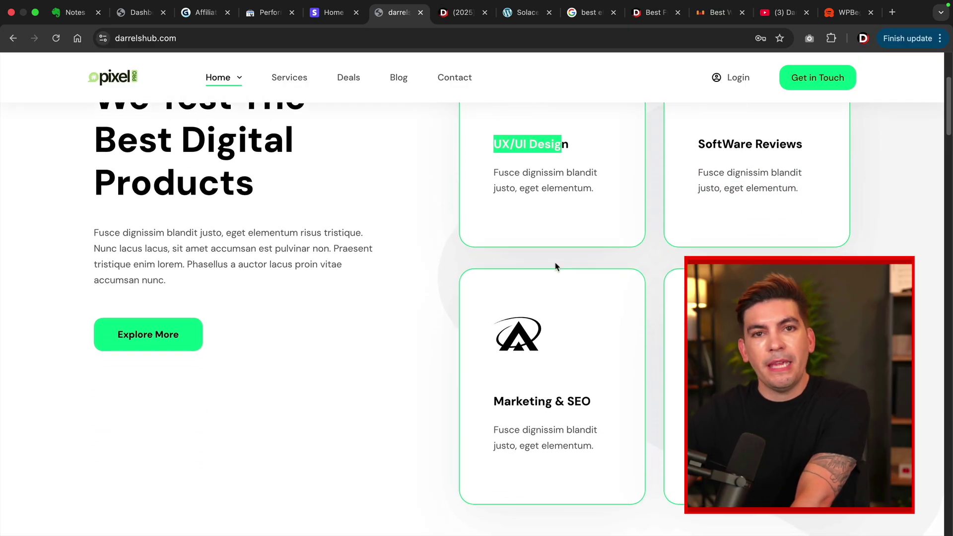
{"action": "scroll", "coordinate": [556, 266], "scroll_direction": "down", "scroll_amount": 10}
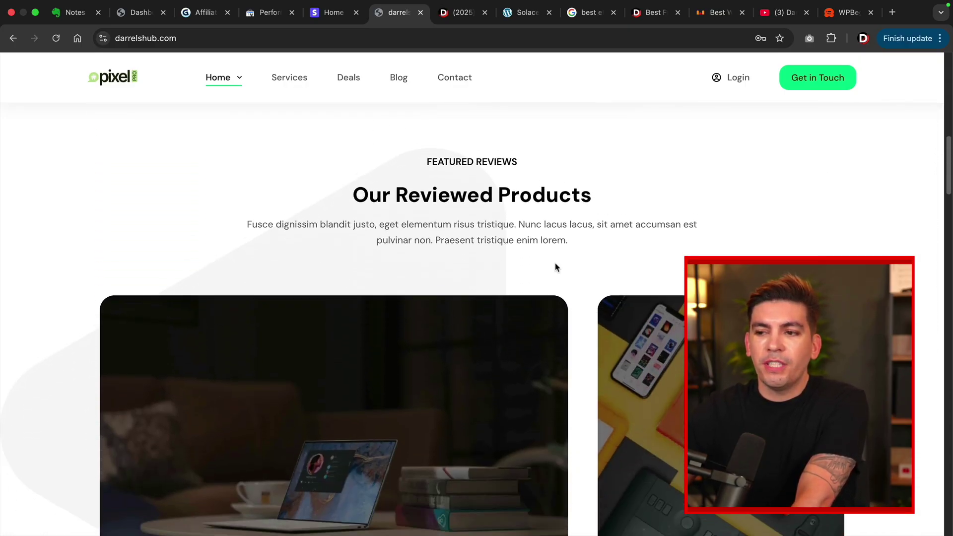
{"action": "scroll", "coordinate": [556, 267], "scroll_direction": "down", "scroll_amount": 12}
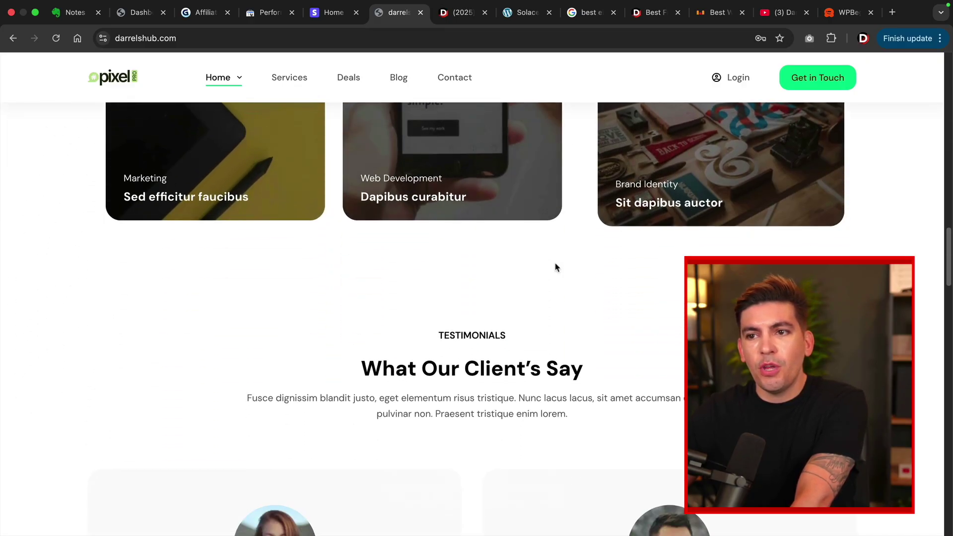
{"action": "scroll", "coordinate": [554, 266], "scroll_direction": "down", "scroll_amount": 12}
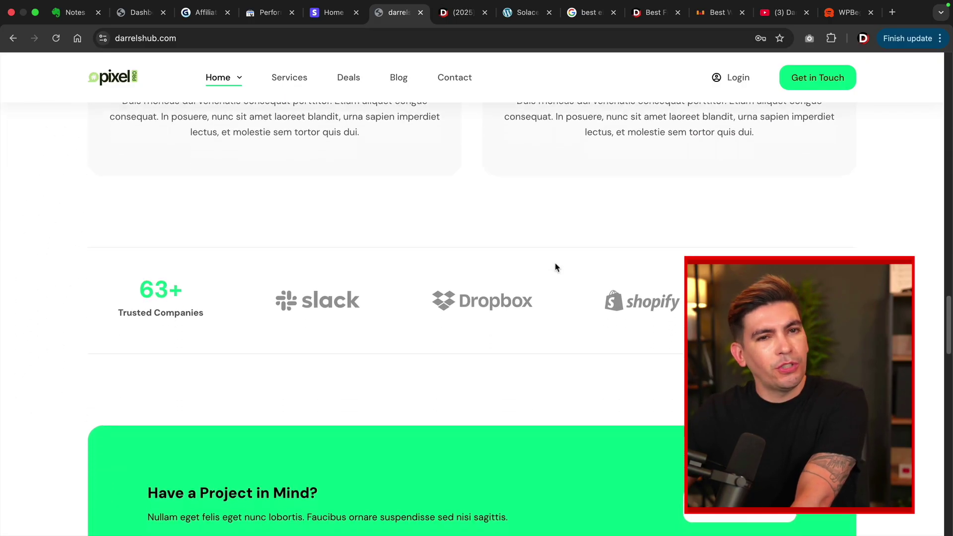
{"action": "scroll", "coordinate": [555, 266], "scroll_direction": "down", "scroll_amount": 15}
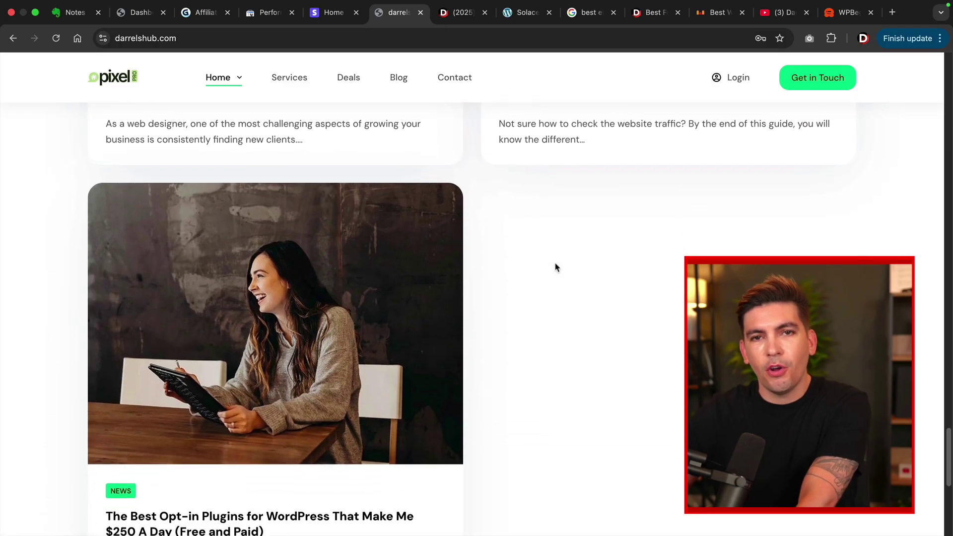
{"action": "scroll", "coordinate": [556, 266], "scroll_direction": "down", "scroll_amount": 5}
{"action": "left_click_drag", "start_coordinate": [949, 476], "coordinate": [936, 77]}
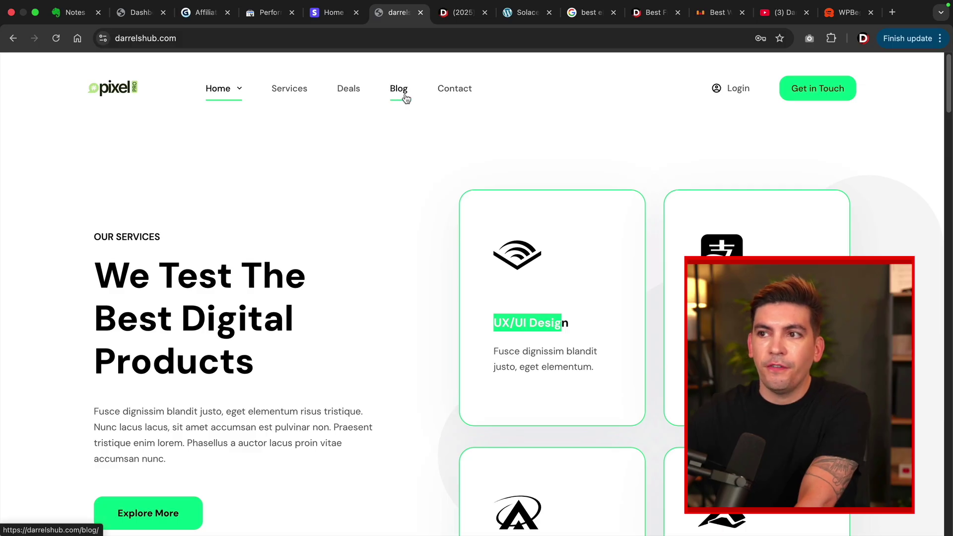
Open the FitLife personal trainer template's live demo from Elementor Pro Templates and dismiss its newsletter popup.
{"action": "left_click", "coordinate": [456, 15]}
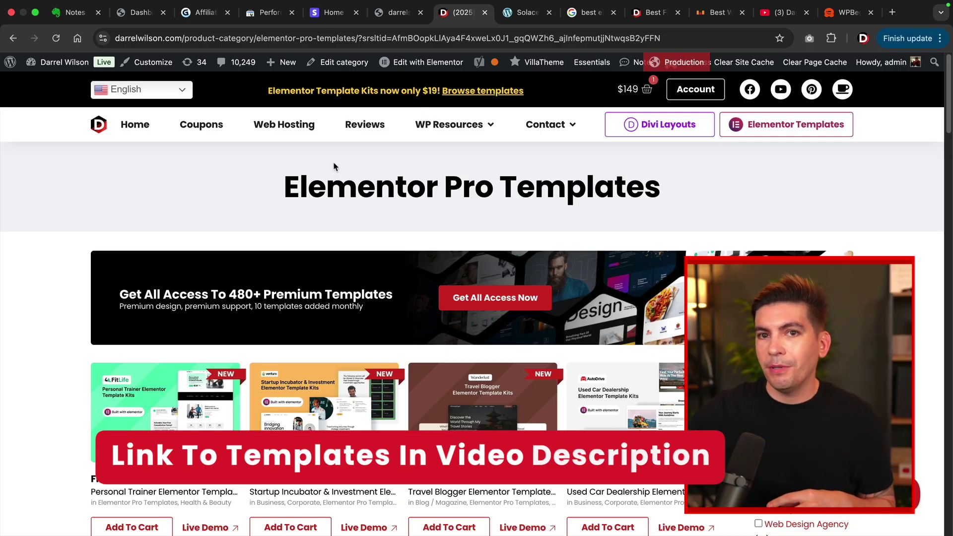
{"action": "scroll", "coordinate": [334, 167], "scroll_direction": "down", "scroll_amount": 5}
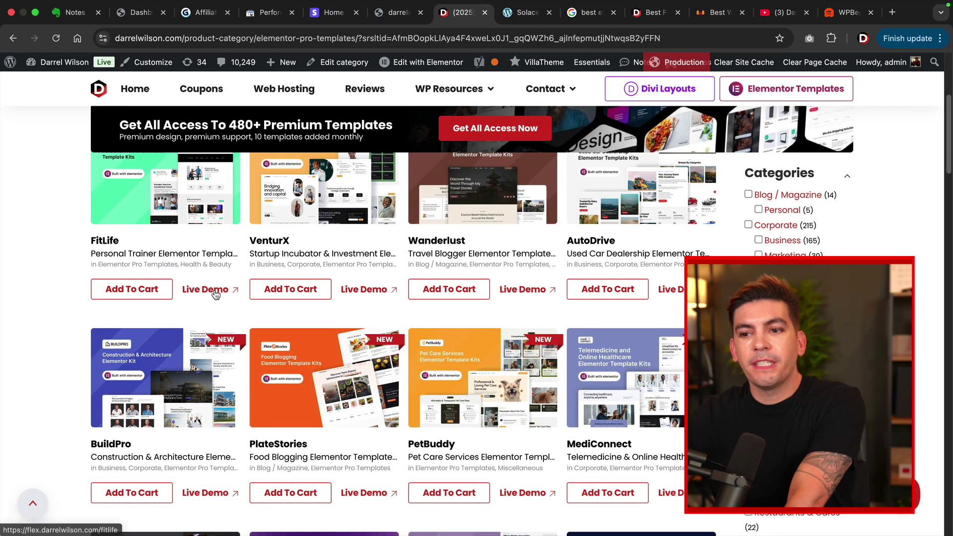
{"action": "left_click", "coordinate": [216, 294]}
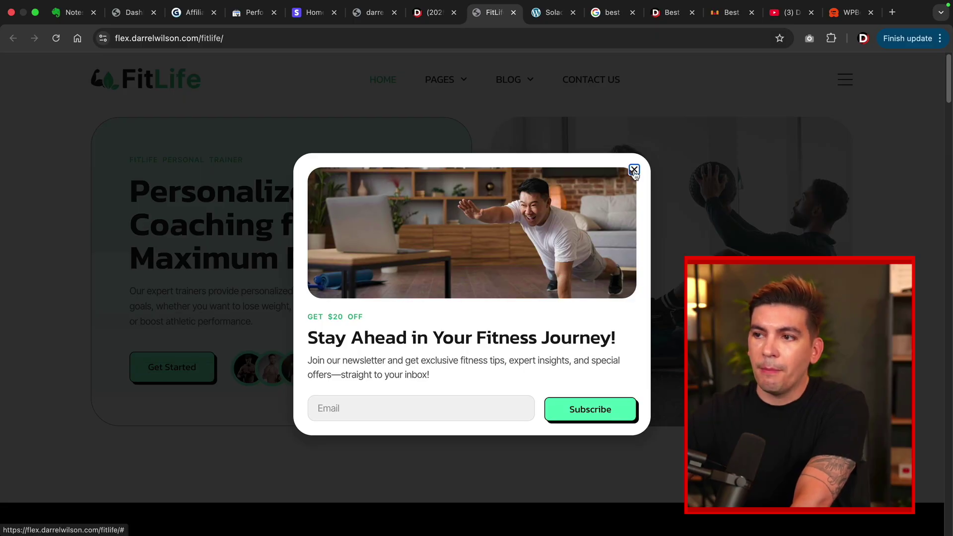
{"action": "left_click", "coordinate": [634, 170]}
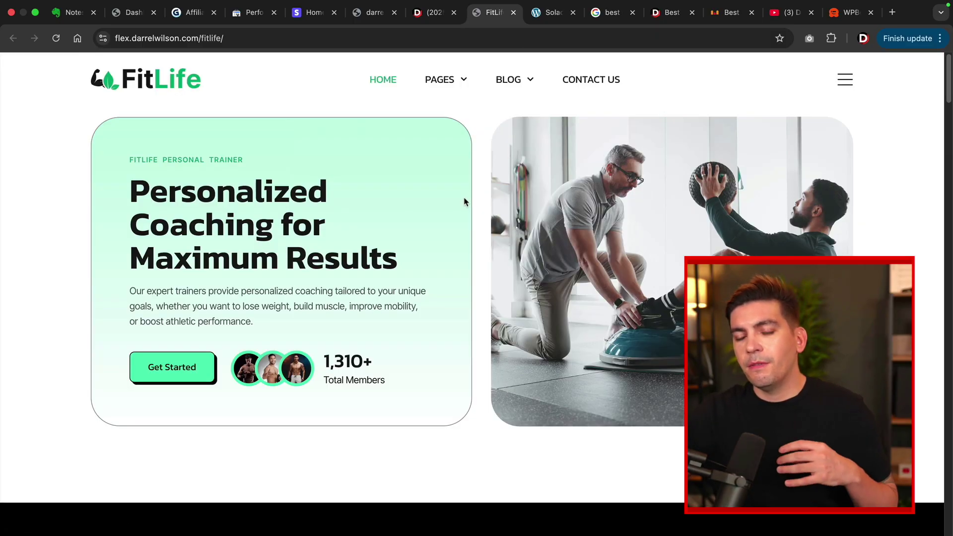
Scroll down through the FitLife demo's sections and back up.
{"action": "scroll", "coordinate": [462, 209], "scroll_direction": "down", "scroll_amount": 10}
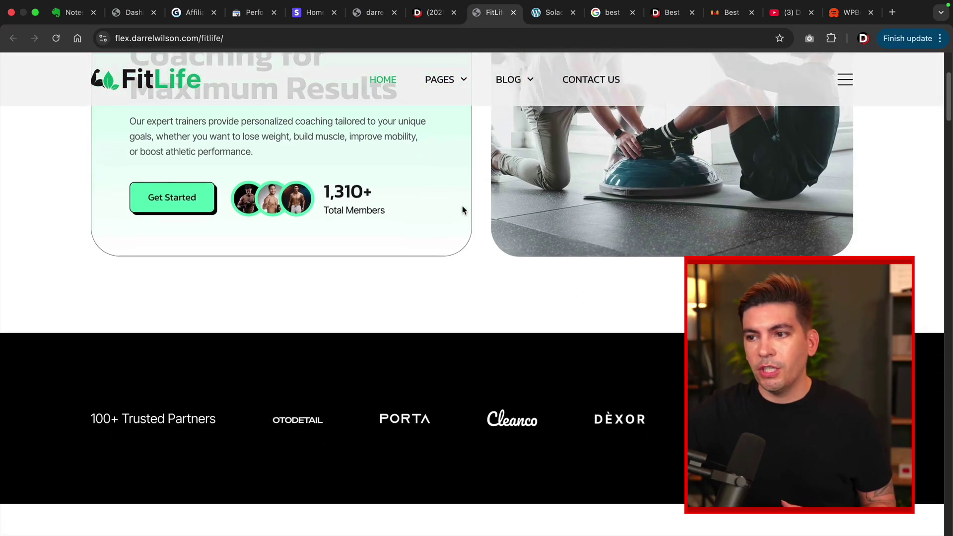
{"action": "scroll", "coordinate": [459, 215], "scroll_direction": "down", "scroll_amount": 10}
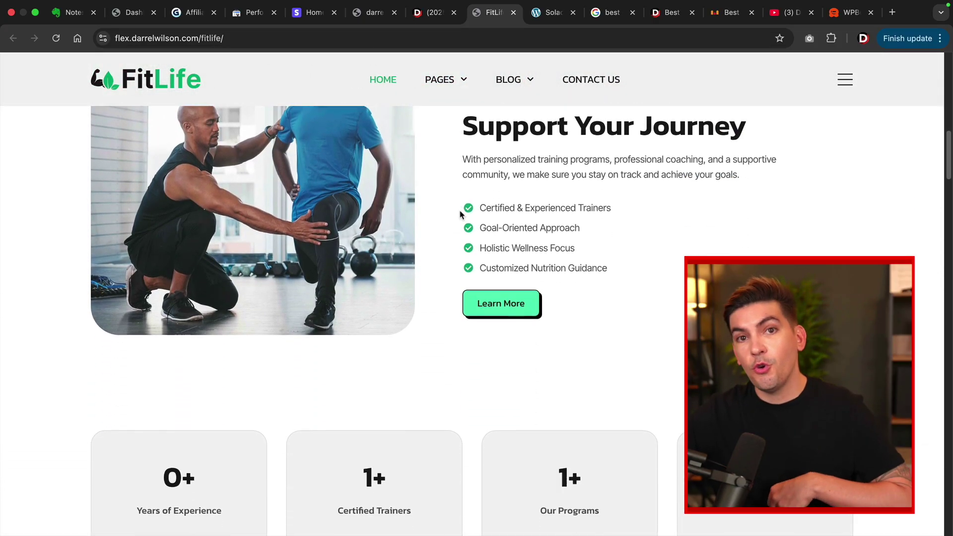
{"action": "scroll", "coordinate": [458, 218], "scroll_direction": "down", "scroll_amount": 10}
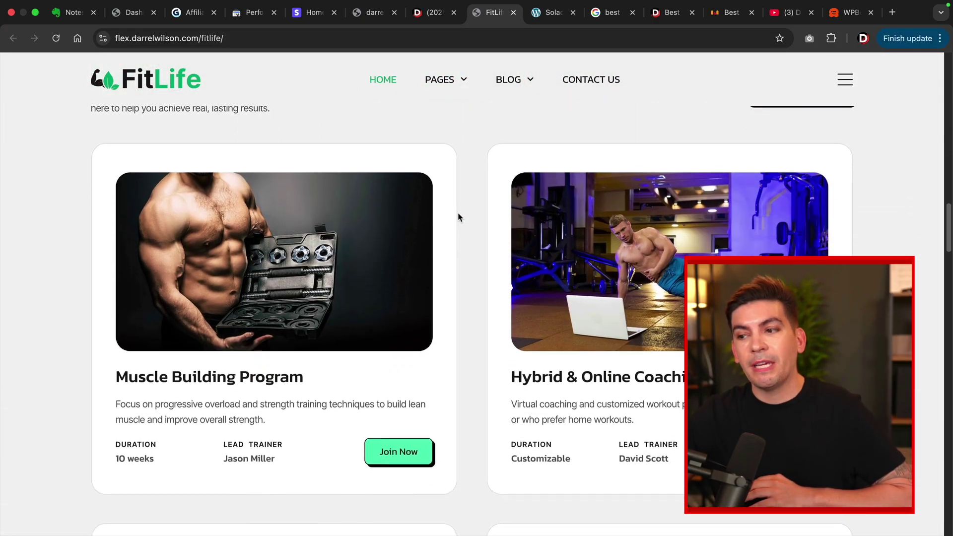
{"action": "scroll", "coordinate": [458, 218], "scroll_direction": "down", "scroll_amount": 2}
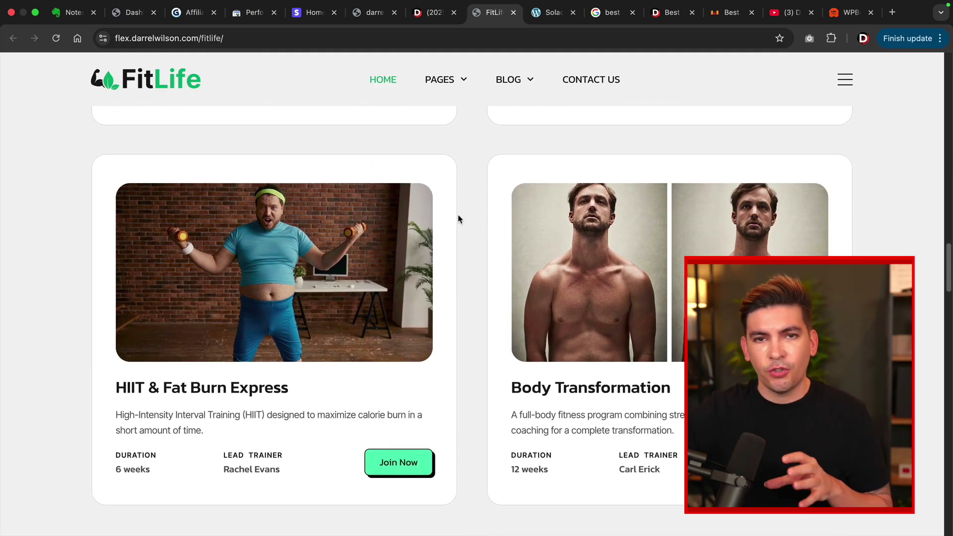
{"action": "scroll", "coordinate": [458, 218], "scroll_direction": "down", "scroll_amount": 13}
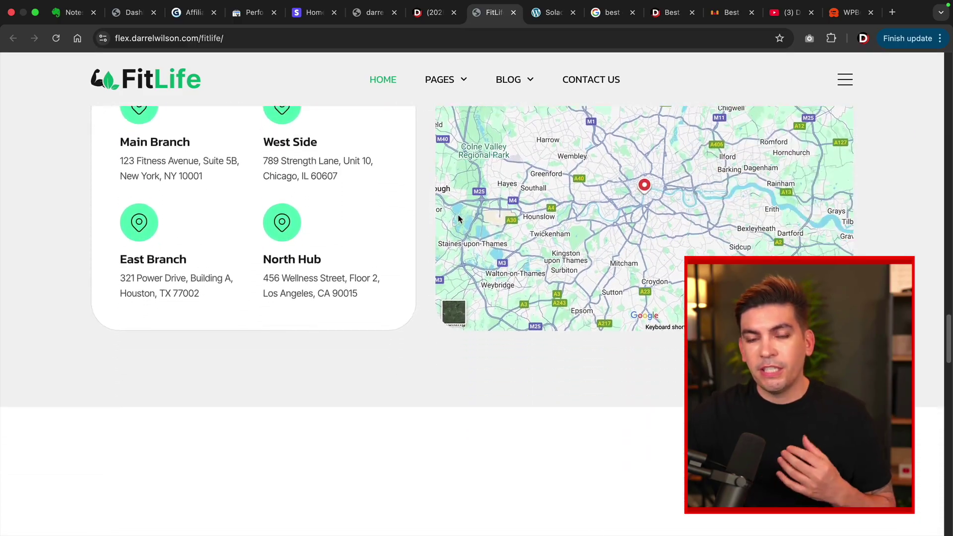
{"action": "scroll", "coordinate": [458, 219], "scroll_direction": "down", "scroll_amount": 15}
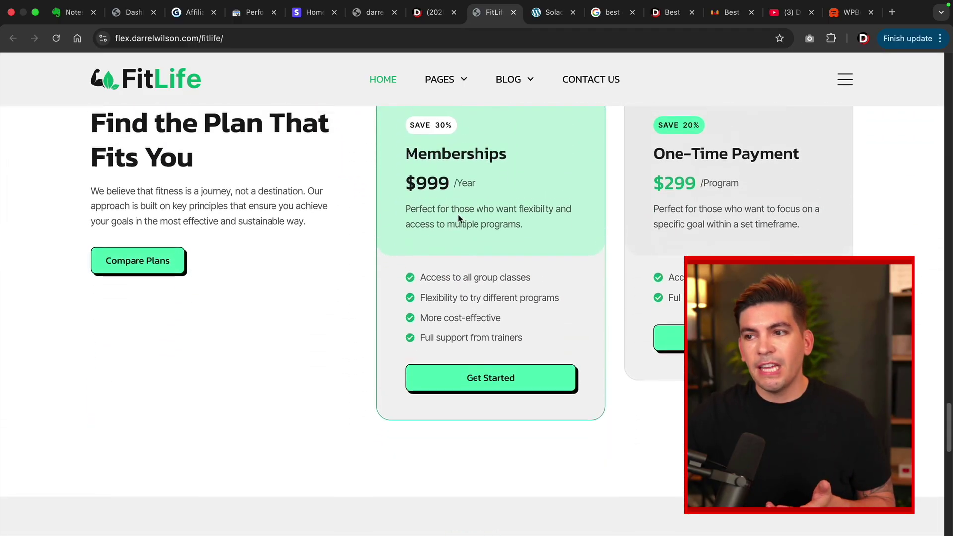
{"action": "scroll", "coordinate": [458, 215], "scroll_direction": "up", "scroll_amount": 2}
{"action": "scroll", "coordinate": [948, 422], "scroll_direction": "up", "scroll_amount": 5}
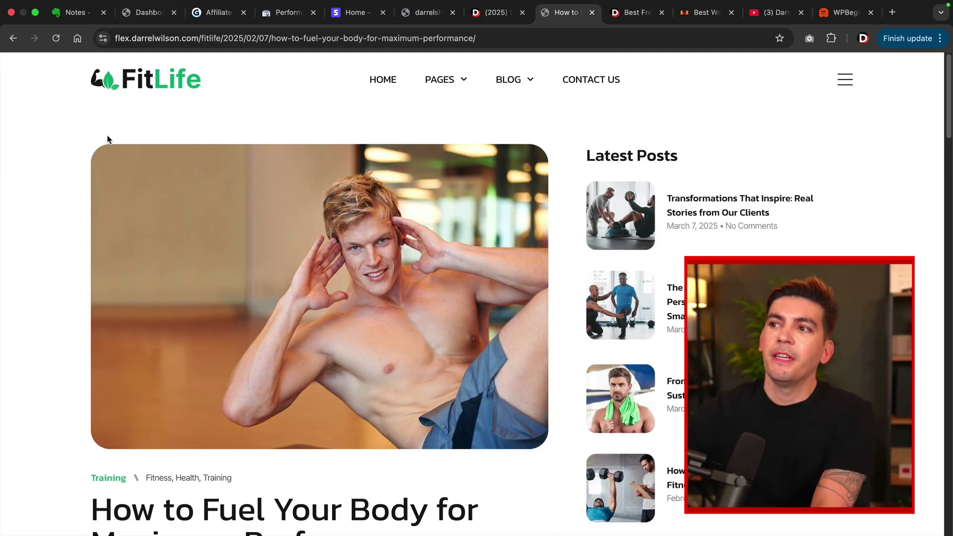
Switch to the 'Best Free Elementor Templates' article and scroll through its first sections.
{"action": "left_click", "coordinate": [625, 22]}
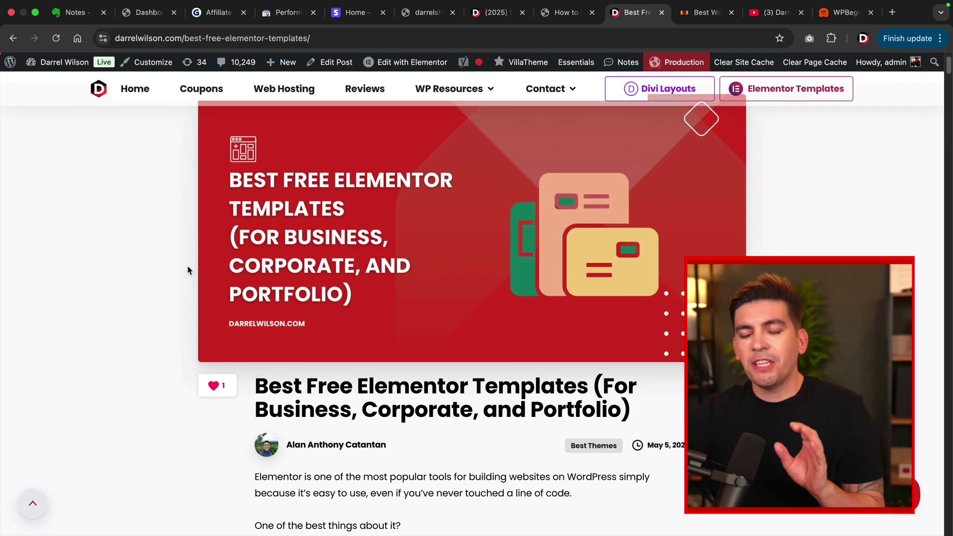
{"action": "scroll", "coordinate": [180, 272], "scroll_direction": "down", "scroll_amount": 5}
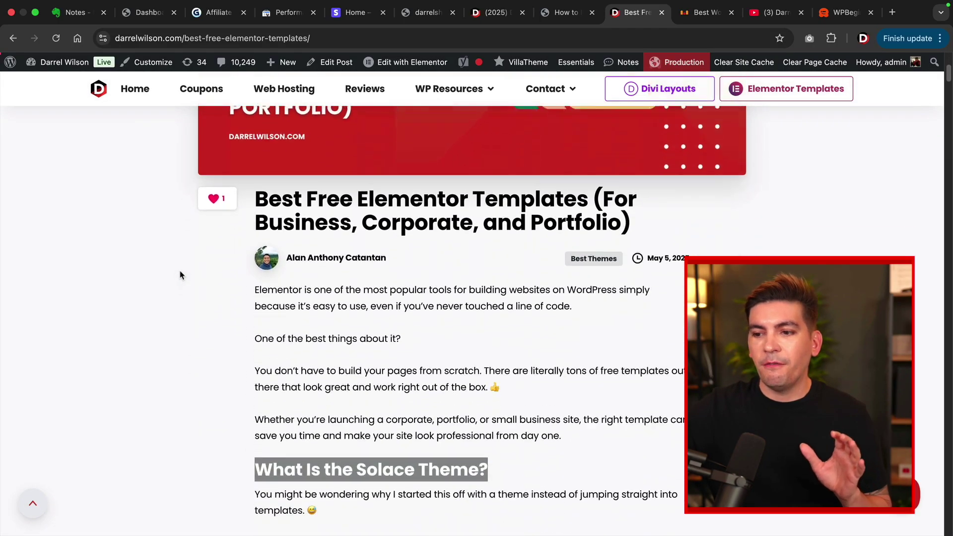
{"action": "scroll", "coordinate": [180, 272], "scroll_direction": "down", "scroll_amount": 7}
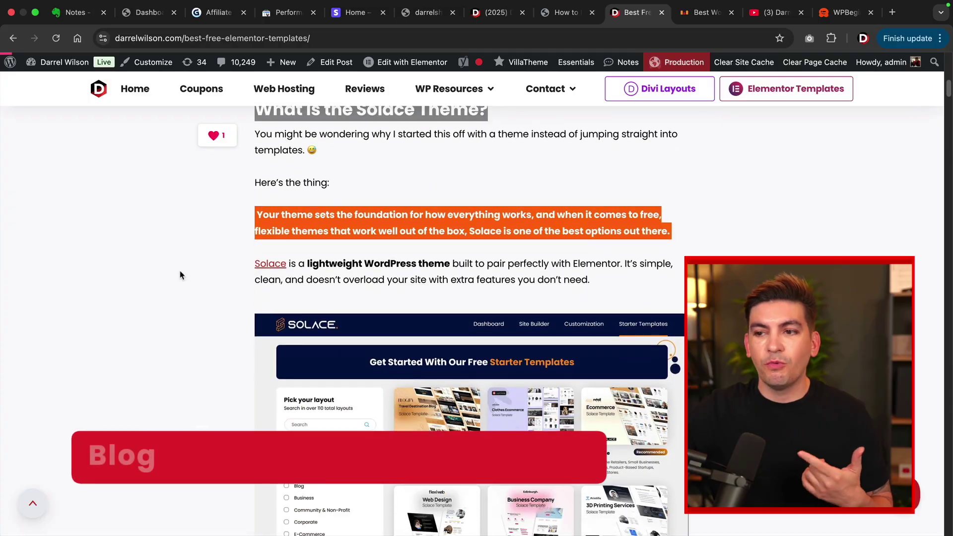
{"action": "scroll", "coordinate": [180, 272], "scroll_direction": "down", "scroll_amount": 9}
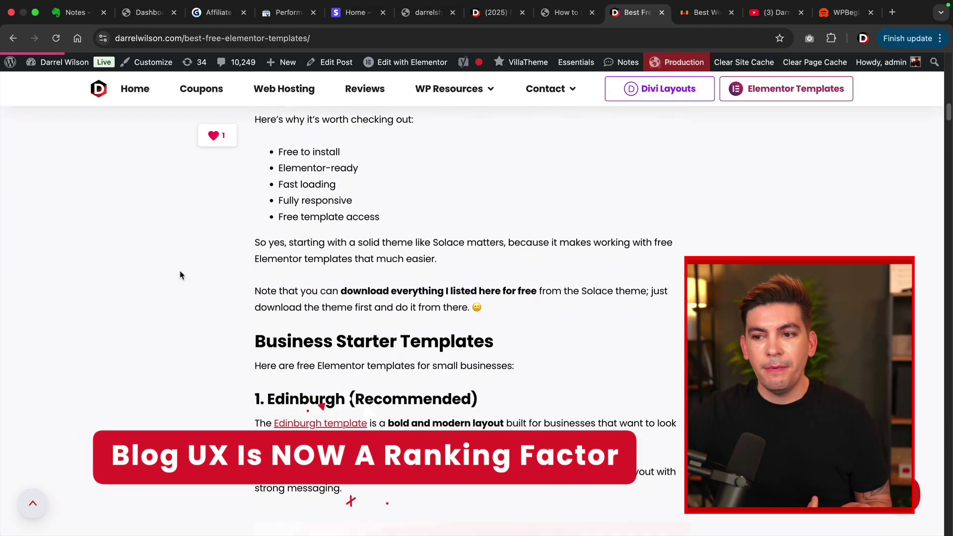
{"action": "scroll", "coordinate": [179, 275], "scroll_direction": "down", "scroll_amount": 10}
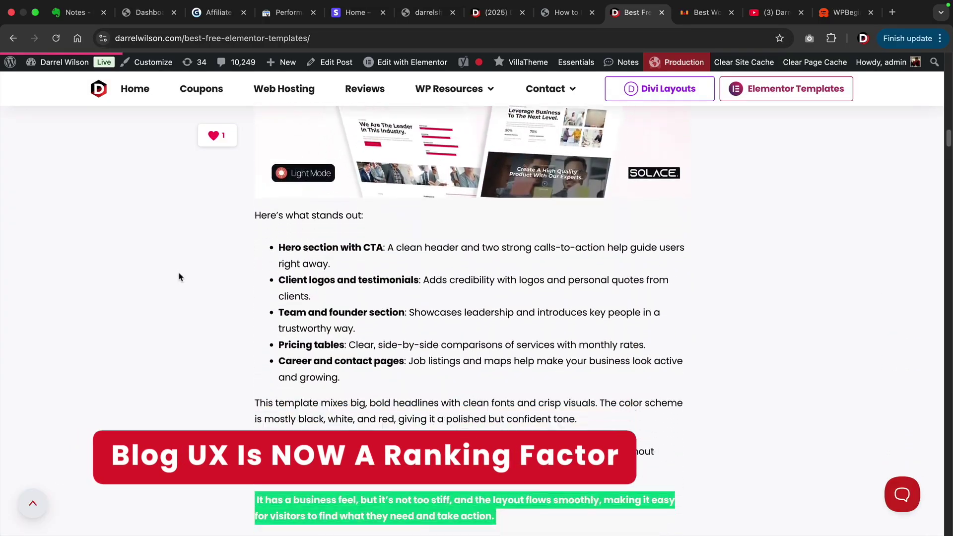
{"action": "scroll", "coordinate": [180, 277], "scroll_direction": "down", "scroll_amount": 4}
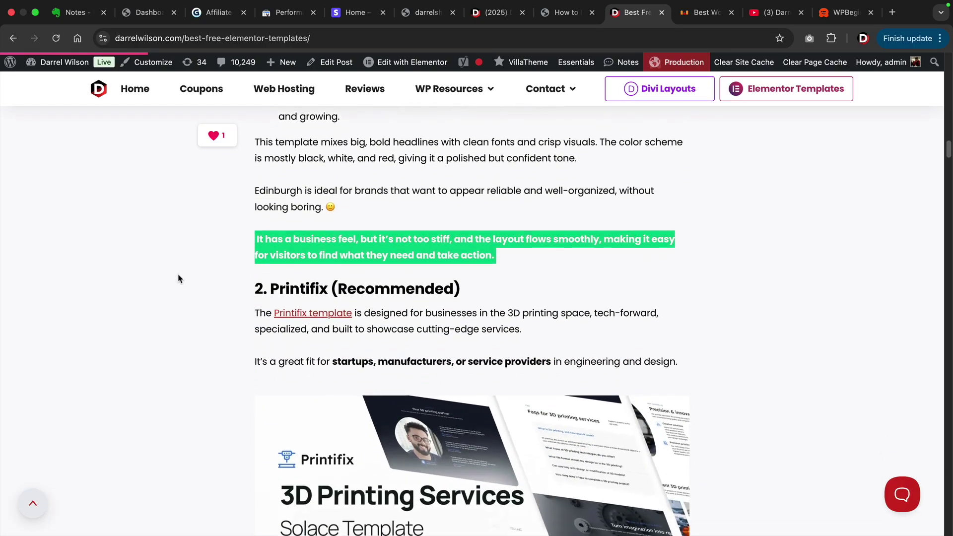
{"action": "scroll", "coordinate": [180, 280], "scroll_direction": "down", "scroll_amount": 13}
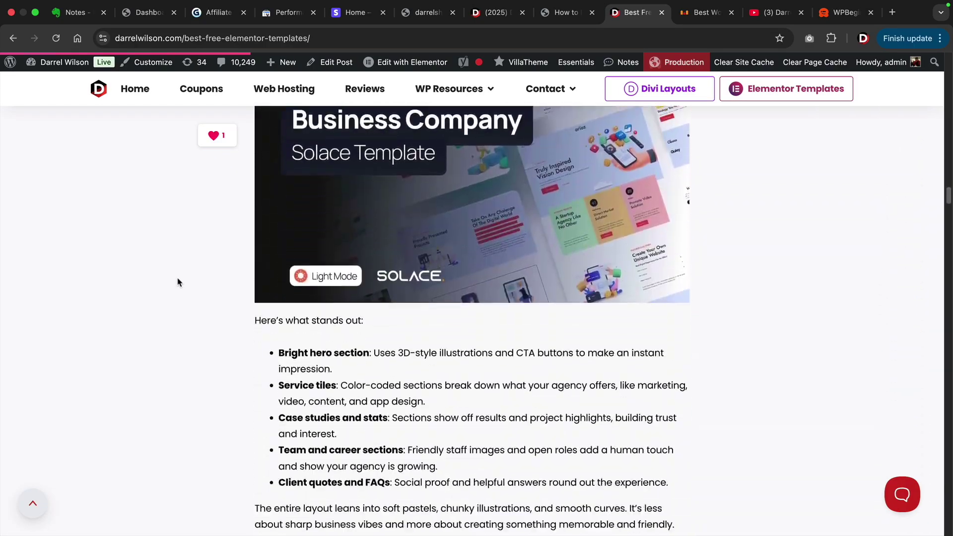
{"action": "scroll", "coordinate": [179, 281], "scroll_direction": "down", "scroll_amount": 13}
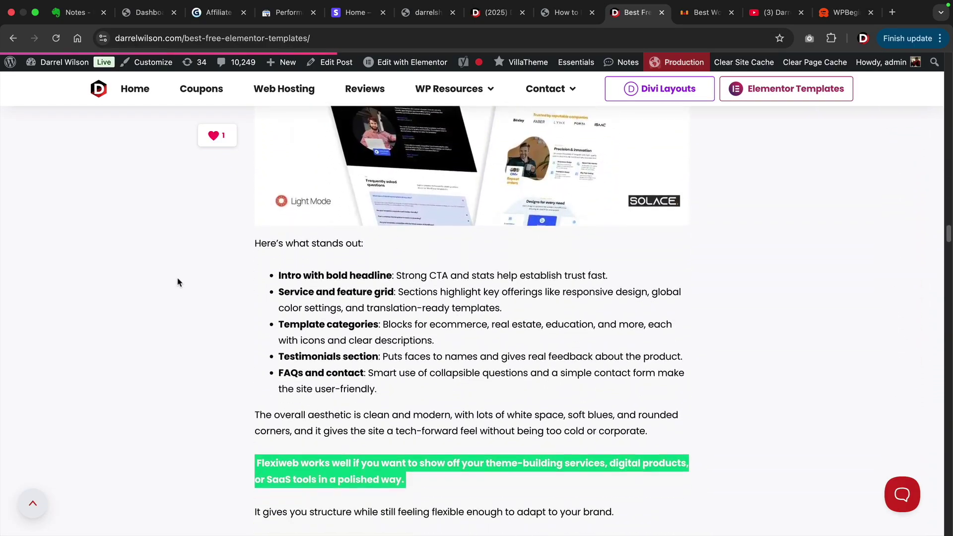
{"action": "scroll", "coordinate": [181, 282], "scroll_direction": "down", "scroll_amount": 12}
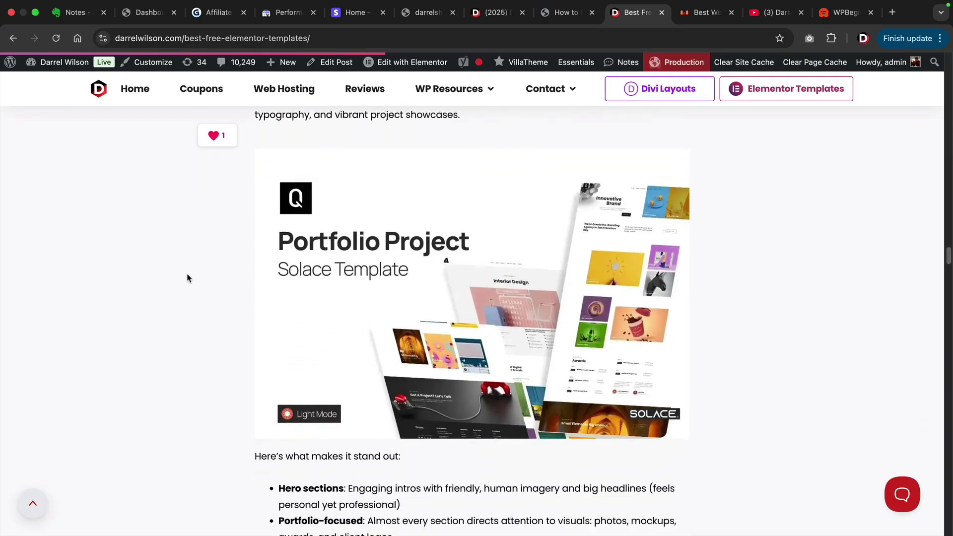
Scroll through the wpfloor mapping plugins article and back up.
{"action": "left_click", "coordinate": [697, 19]}
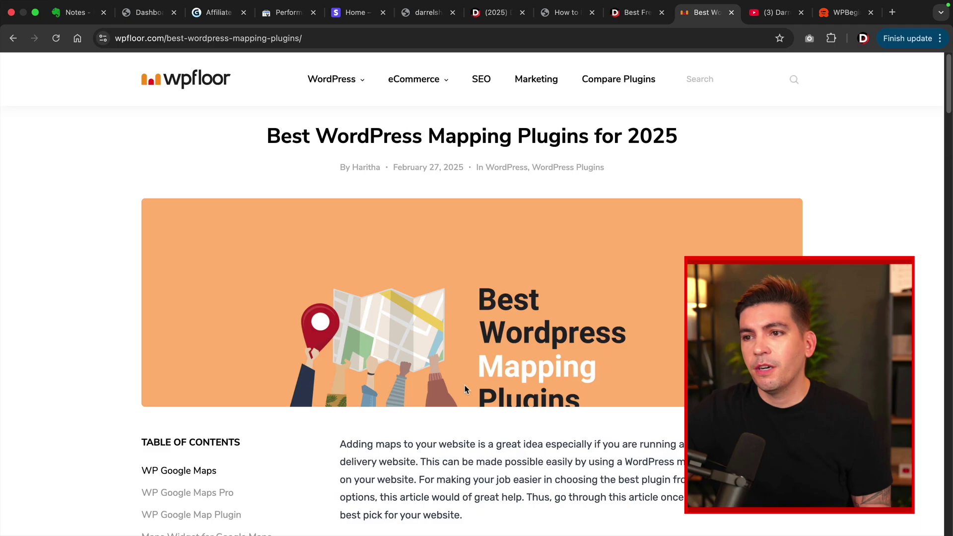
{"action": "scroll", "coordinate": [465, 388], "scroll_direction": "down", "scroll_amount": 10}
{"action": "scroll", "coordinate": [465, 388], "scroll_direction": "down", "scroll_amount": 9}
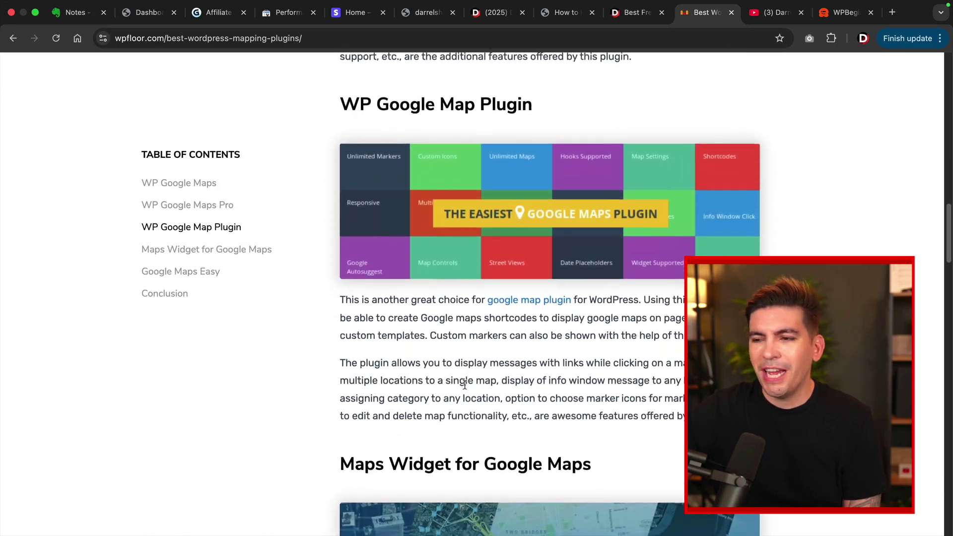
{"action": "scroll", "coordinate": [465, 385], "scroll_direction": "down", "scroll_amount": 10}
{"action": "scroll", "coordinate": [465, 389], "scroll_direction": "down", "scroll_amount": 8}
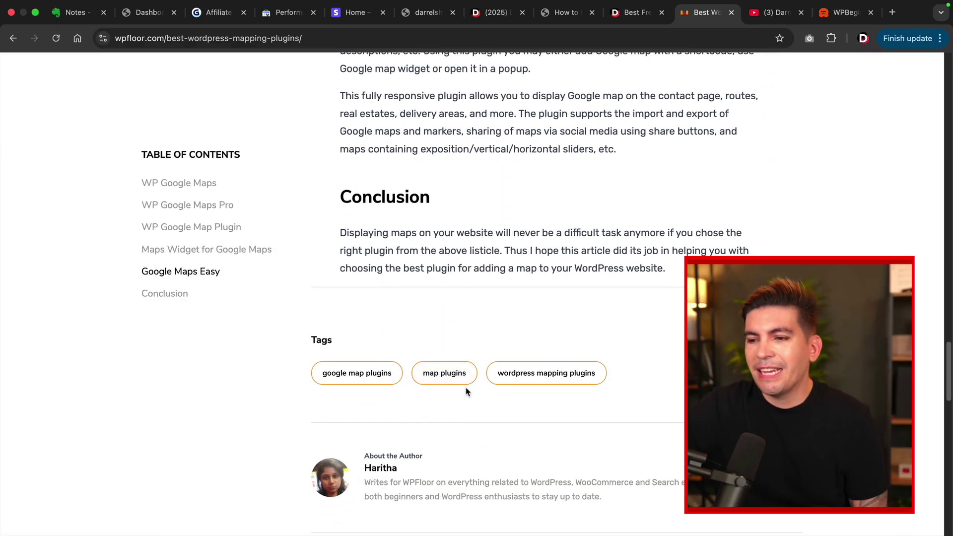
{"action": "scroll", "coordinate": [466, 386], "scroll_direction": "up", "scroll_amount": 16}
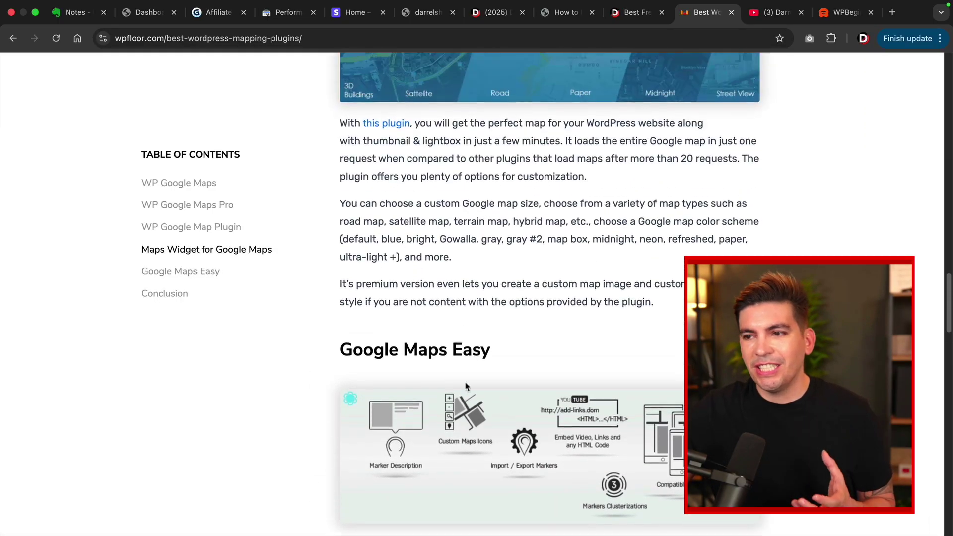
{"action": "scroll", "coordinate": [466, 385], "scroll_direction": "up", "scroll_amount": 15}
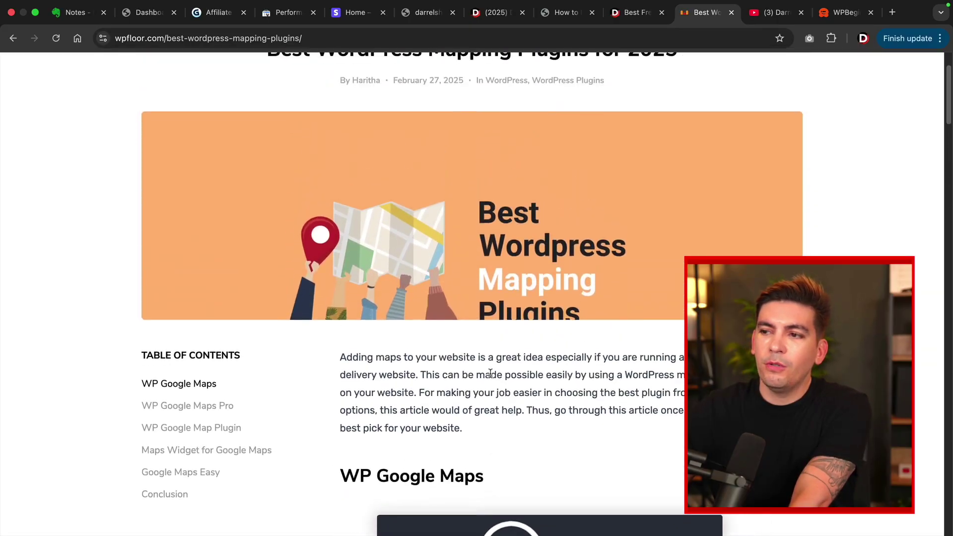
{"action": "scroll", "coordinate": [491, 373], "scroll_direction": "up", "scroll_amount": 2}
Return to the free Elementor templates article and read down to '8. AllurePress'.
{"action": "left_click", "coordinate": [642, 19]}
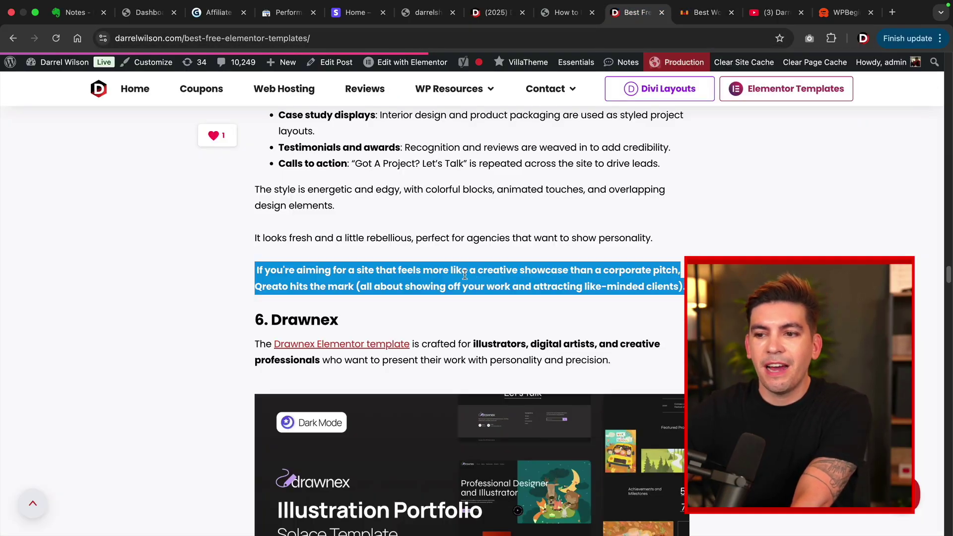
{"action": "scroll", "coordinate": [465, 274], "scroll_direction": "down", "scroll_amount": 7}
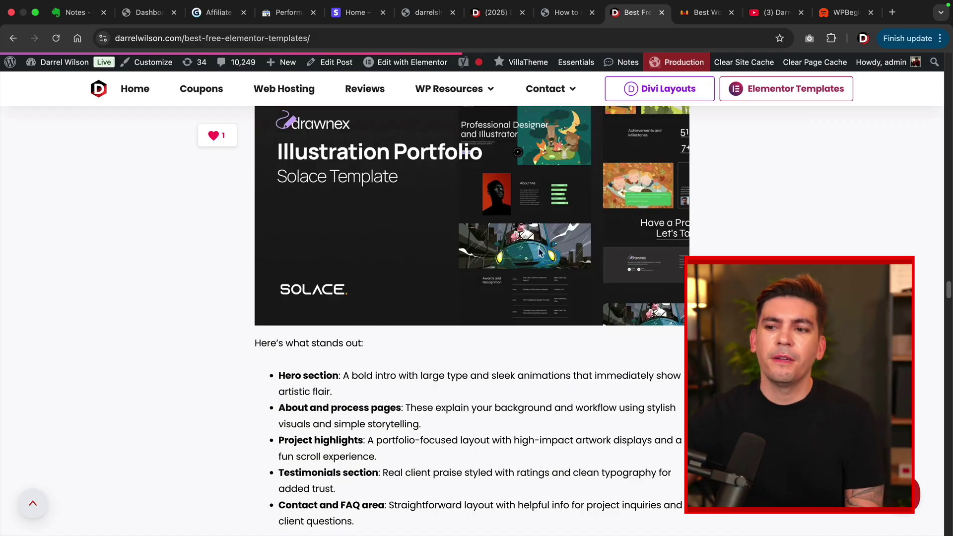
{"action": "scroll", "coordinate": [516, 273], "scroll_direction": "down", "scroll_amount": 8}
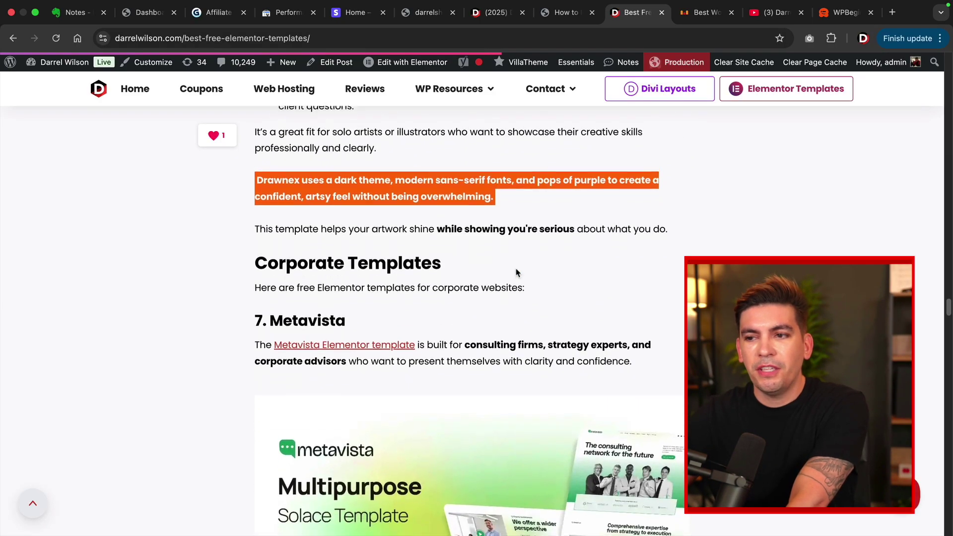
{"action": "scroll", "coordinate": [516, 272], "scroll_direction": "up", "scroll_amount": 2}
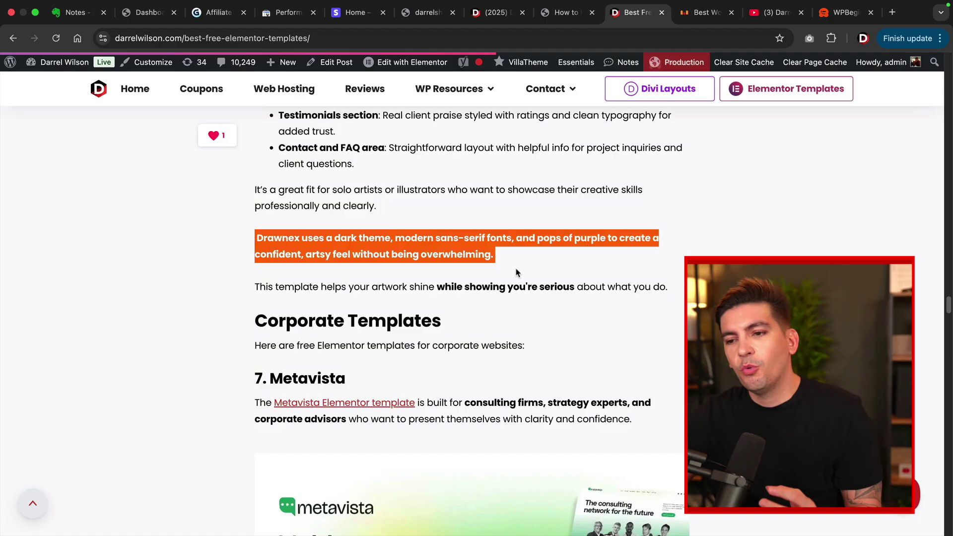
{"action": "scroll", "coordinate": [516, 273], "scroll_direction": "down", "scroll_amount": 16}
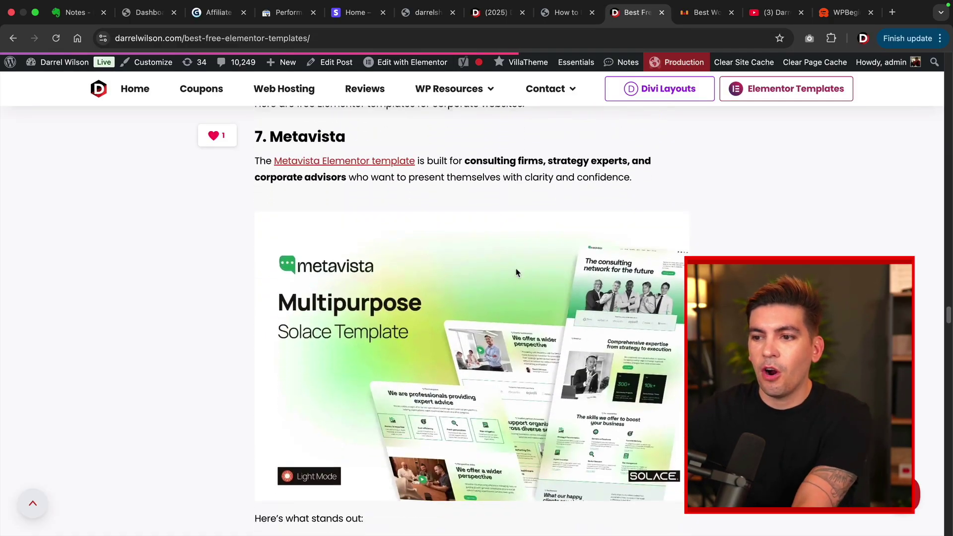
Look over the YouTube channel's videos, then the WPBeginner site, accepting its cookie notice.
{"action": "left_click", "coordinate": [769, 15]}
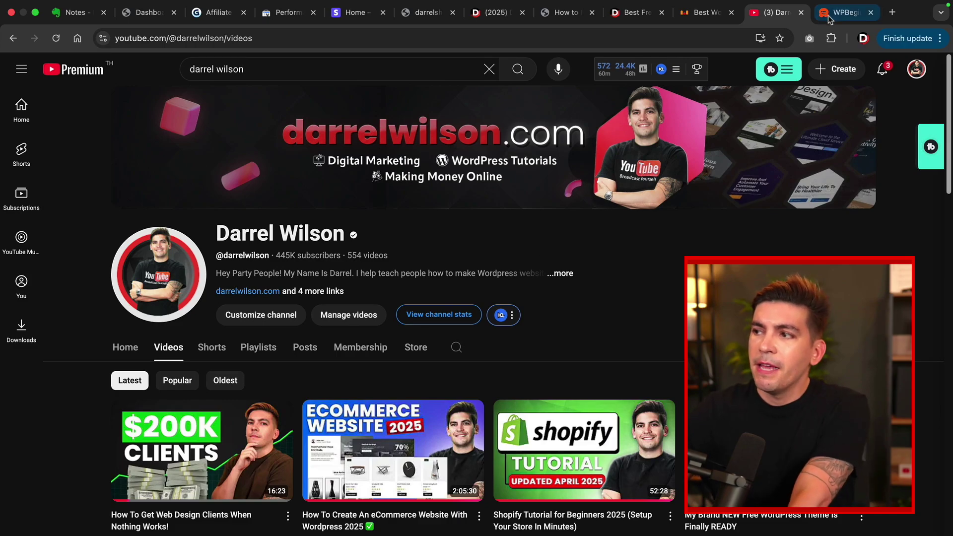
{"action": "left_click", "coordinate": [843, 12]}
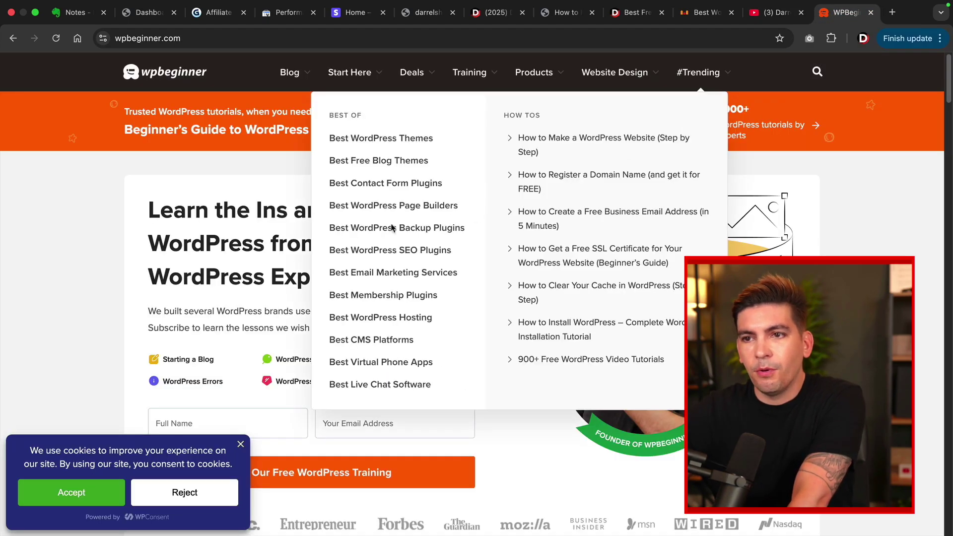
{"action": "left_click", "coordinate": [103, 489]}
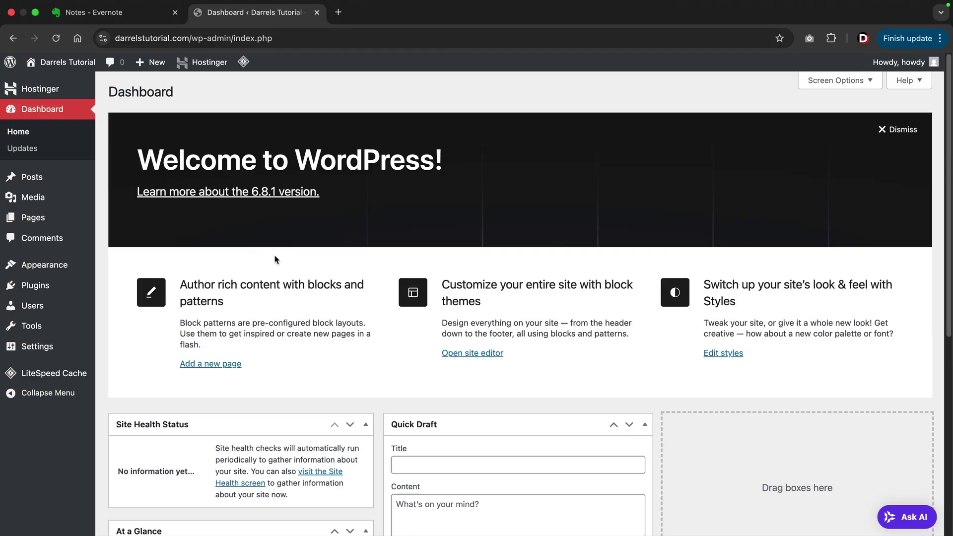
Search 'blocksy' in Appearance > Themes, install the Blocksy theme and activate it.
{"action": "mouse_move", "coordinate": [67, 264]}
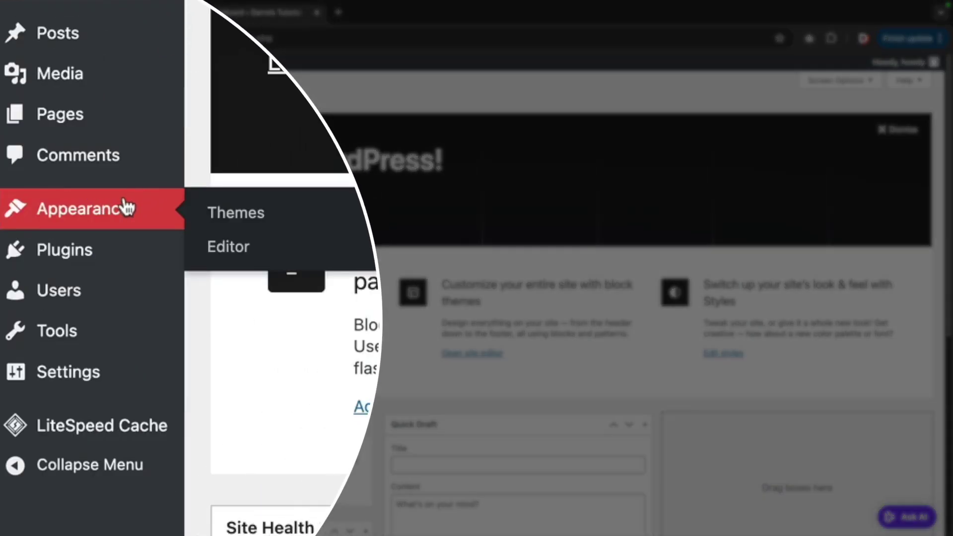
{"action": "left_click", "coordinate": [222, 213]}
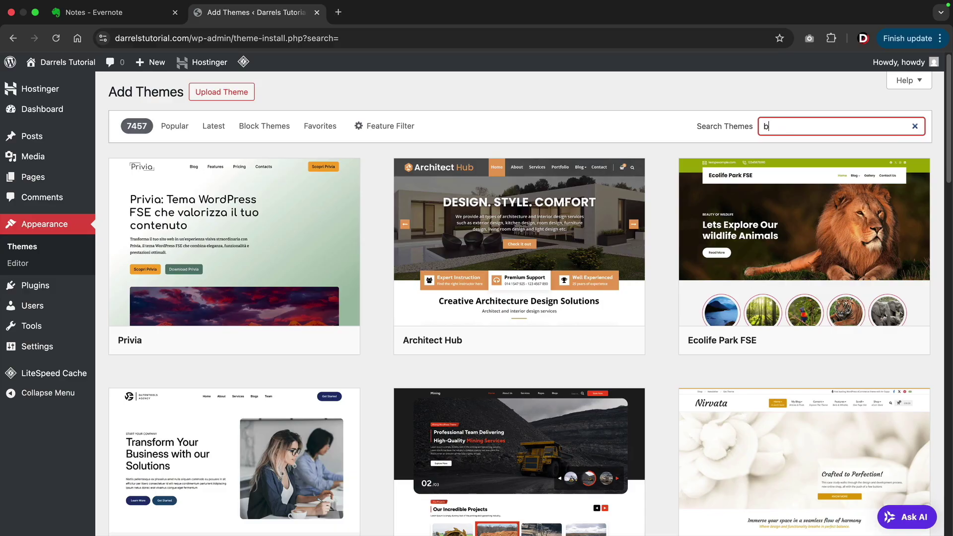
{"action": "type", "text": "ocksy"}
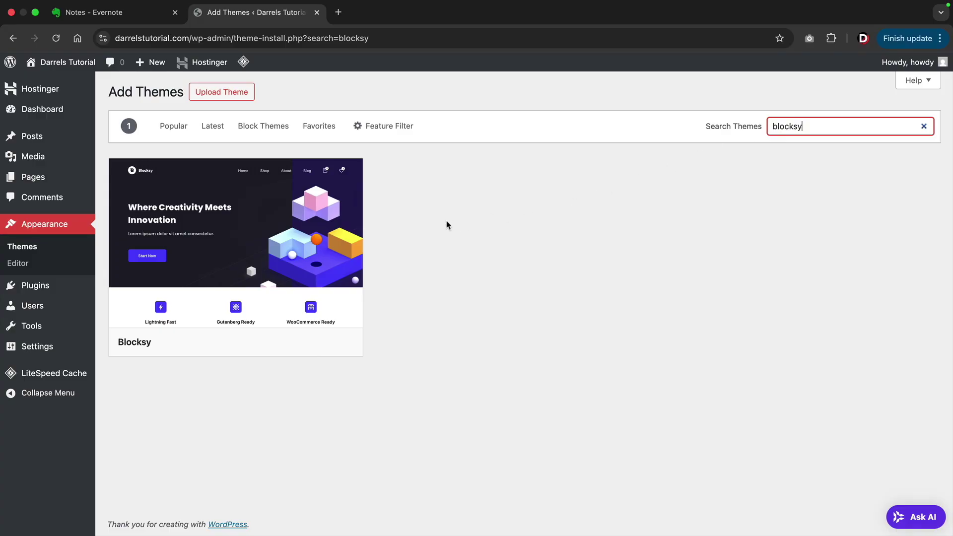
{"action": "mouse_move", "coordinate": [319, 235]}
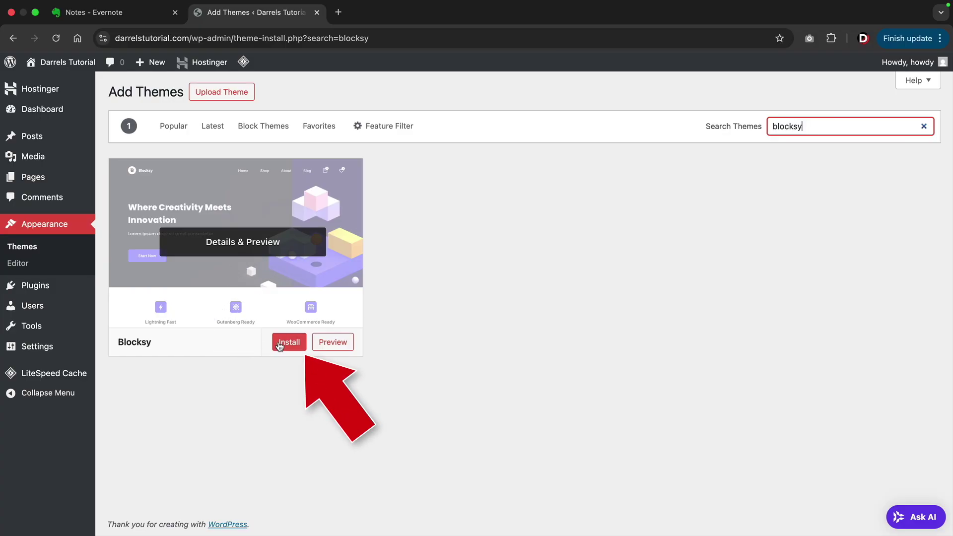
{"action": "left_click", "coordinate": [280, 346]}
{"action": "left_click", "coordinate": [268, 342]}
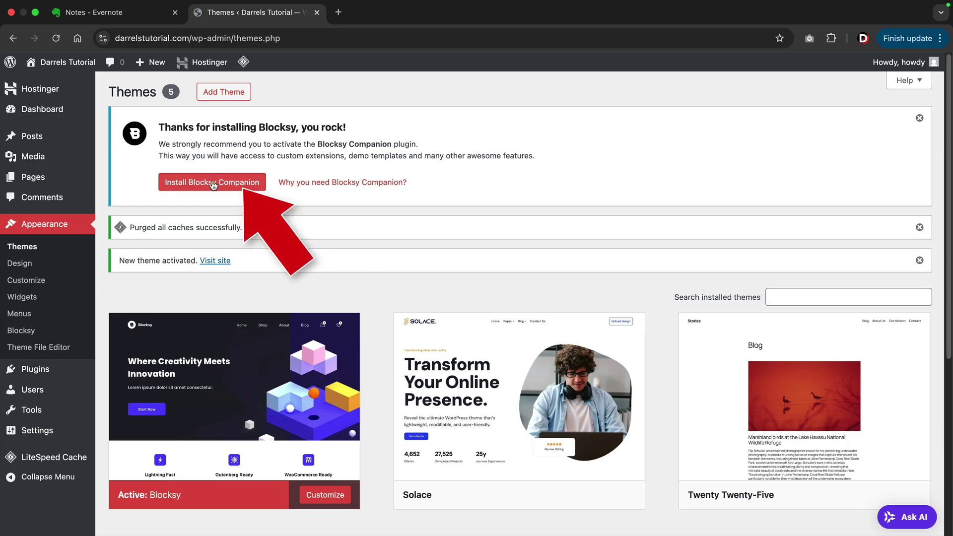
Install the Blocksy Companion plugin and open Blocksy's Starter Sites.
{"action": "left_click", "coordinate": [213, 184]}
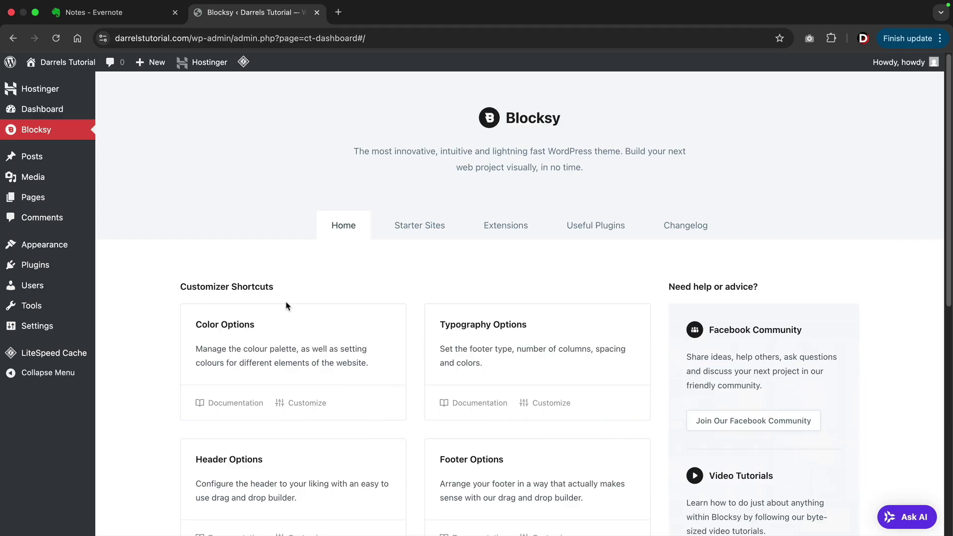
{"action": "left_click", "coordinate": [412, 234]}
{"action": "scroll", "coordinate": [392, 247], "scroll_direction": "down", "scroll_amount": 2}
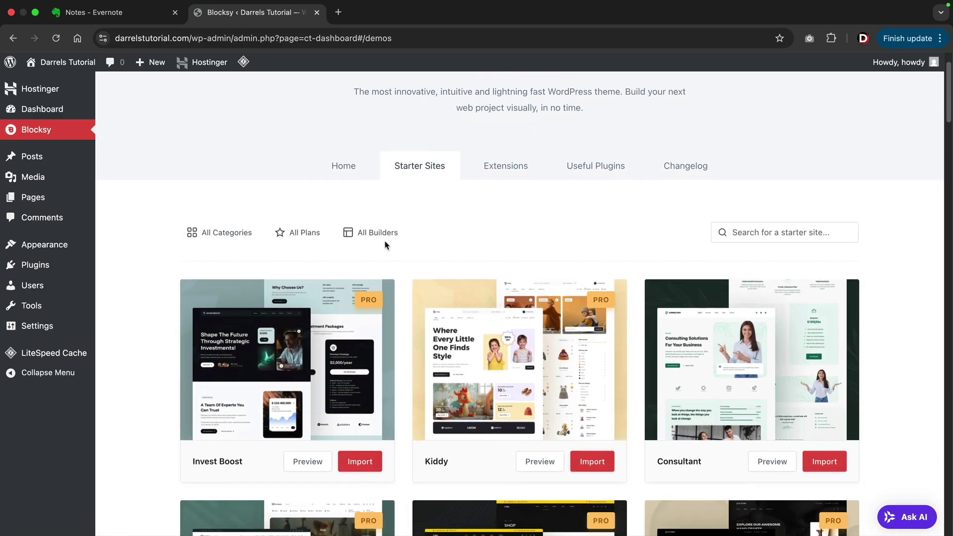
Filter the starter sites to Free and scroll down to the Web Agency design.
{"action": "left_click", "coordinate": [305, 233]}
{"action": "left_click", "coordinate": [295, 297]}
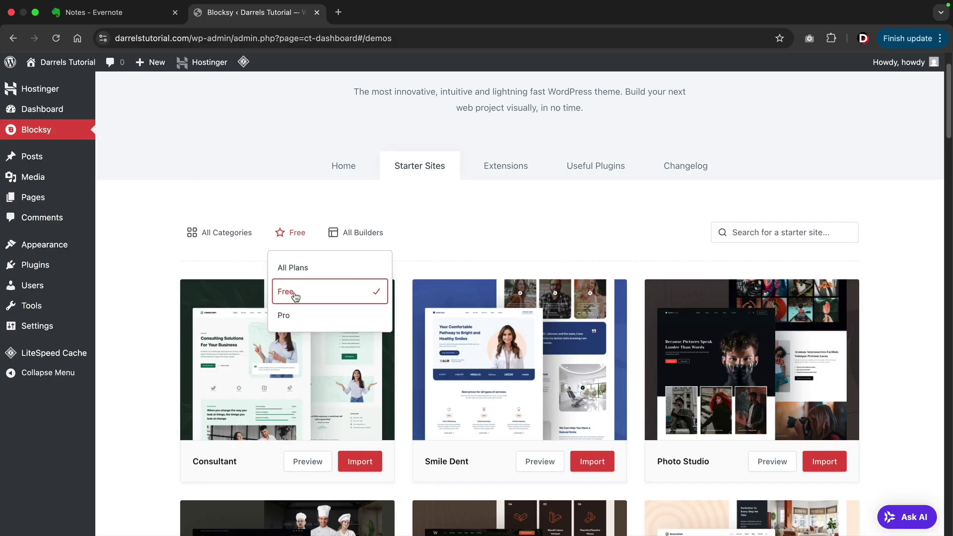
{"action": "left_click", "coordinate": [433, 236]}
{"action": "scroll", "coordinate": [412, 244], "scroll_direction": "down", "scroll_amount": 7}
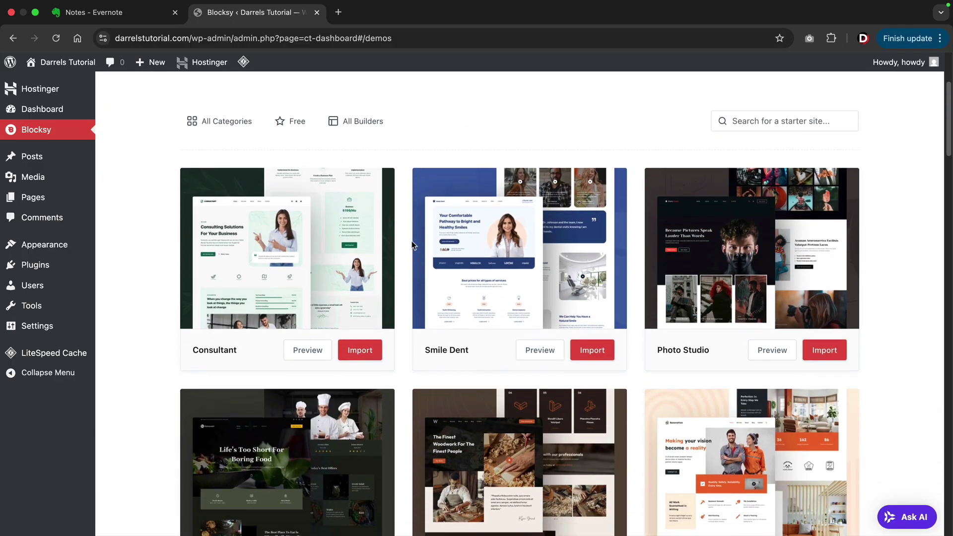
{"action": "scroll", "coordinate": [412, 244], "scroll_direction": "down", "scroll_amount": 10}
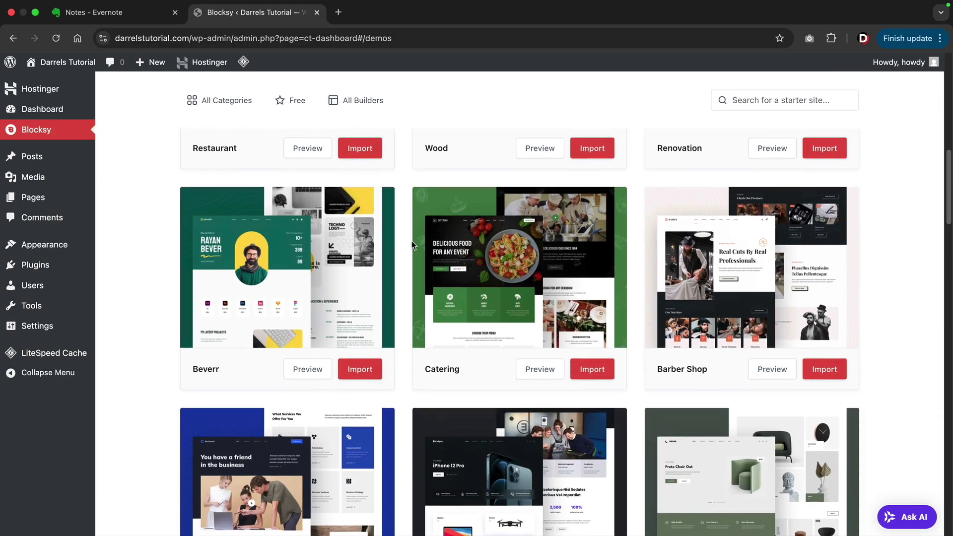
{"action": "scroll", "coordinate": [412, 245], "scroll_direction": "down", "scroll_amount": 10}
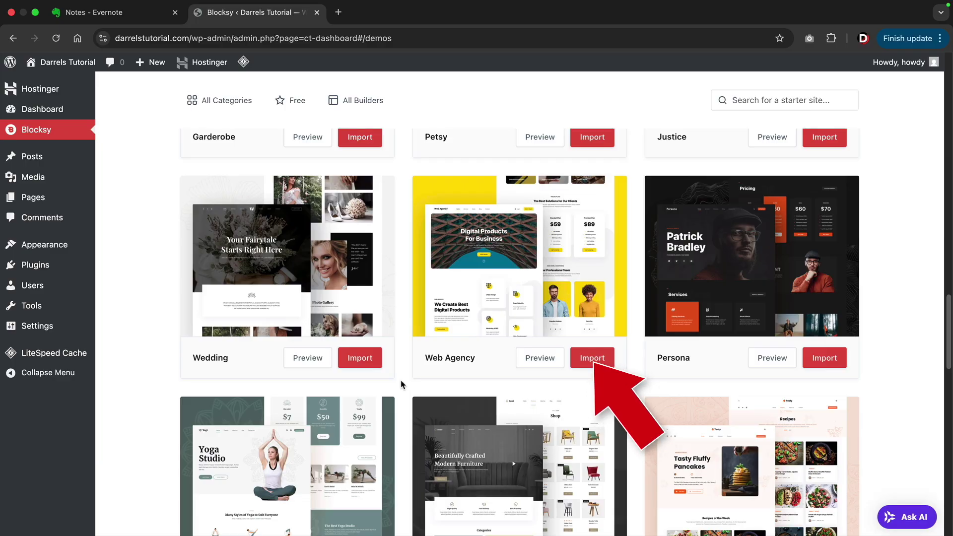
Import the Web Agency starter site with Elementor as page builder, its required plugins and content.
{"action": "left_click", "coordinate": [586, 361]}
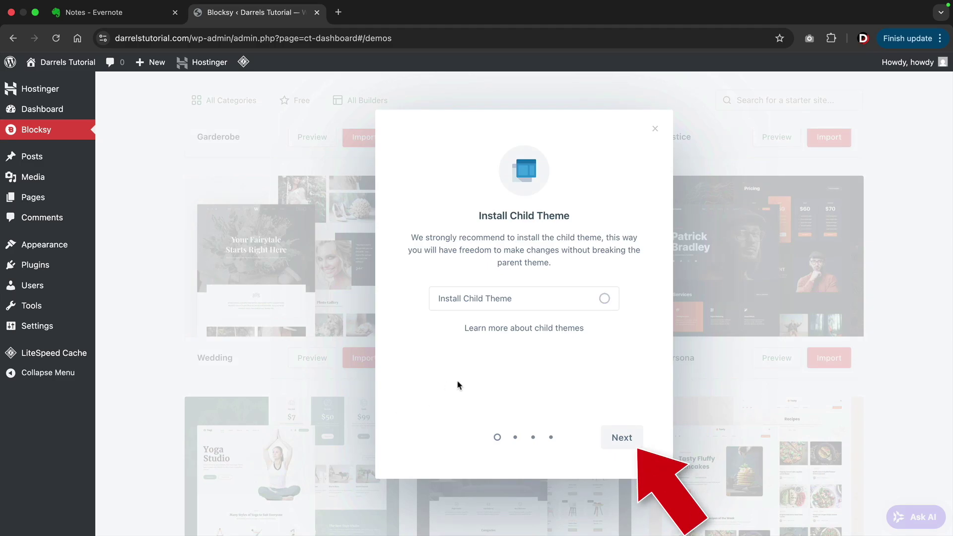
{"action": "left_click", "coordinate": [622, 438]}
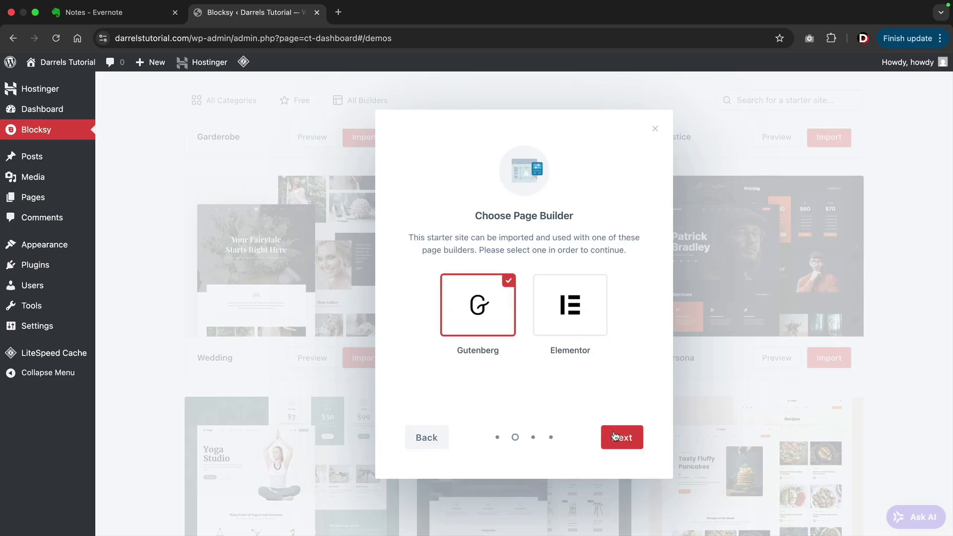
{"action": "left_click", "coordinate": [577, 309]}
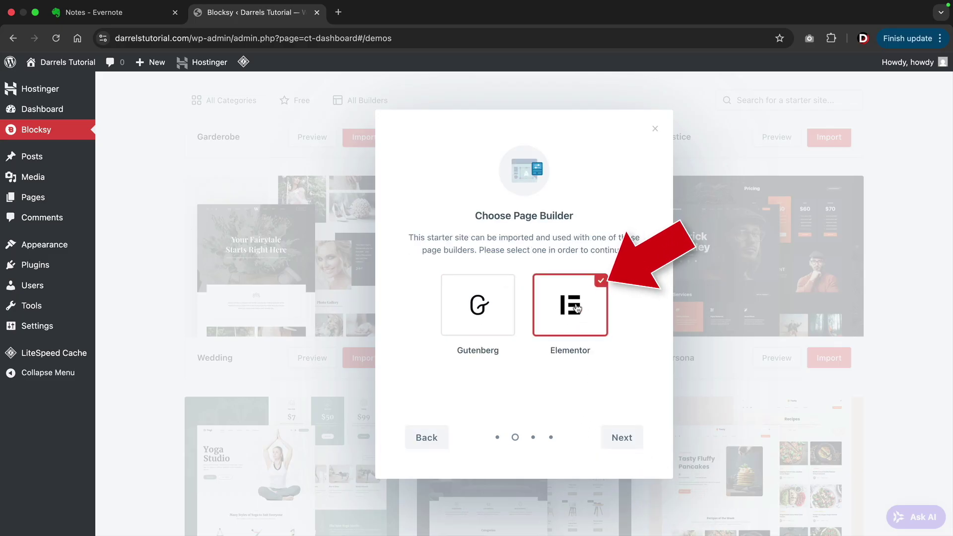
{"action": "left_click", "coordinate": [627, 442]}
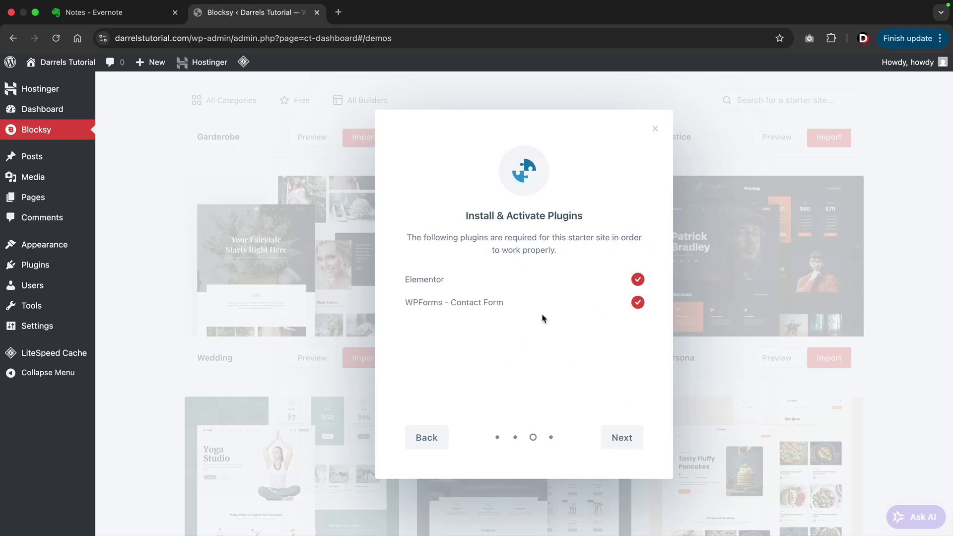
{"action": "left_click", "coordinate": [624, 441]}
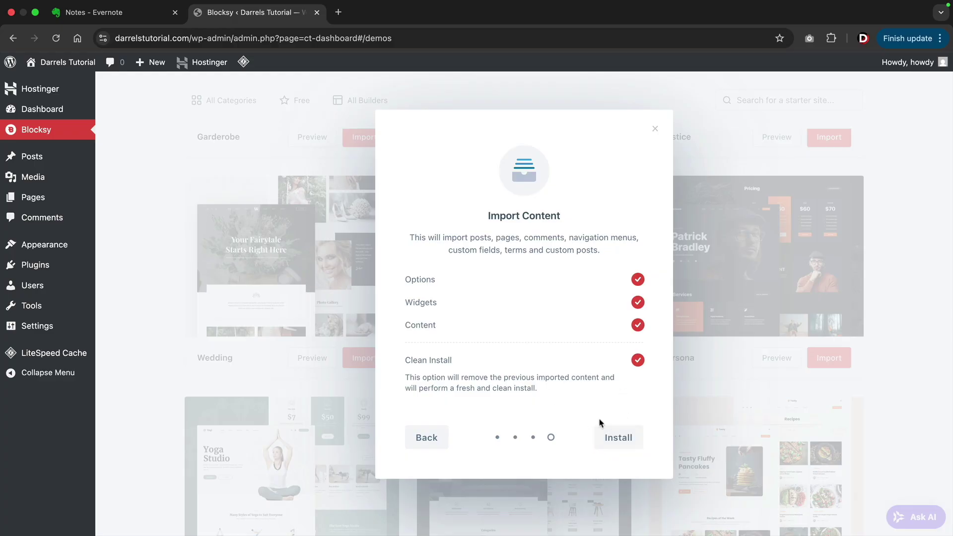
{"action": "left_click", "coordinate": [620, 440]}
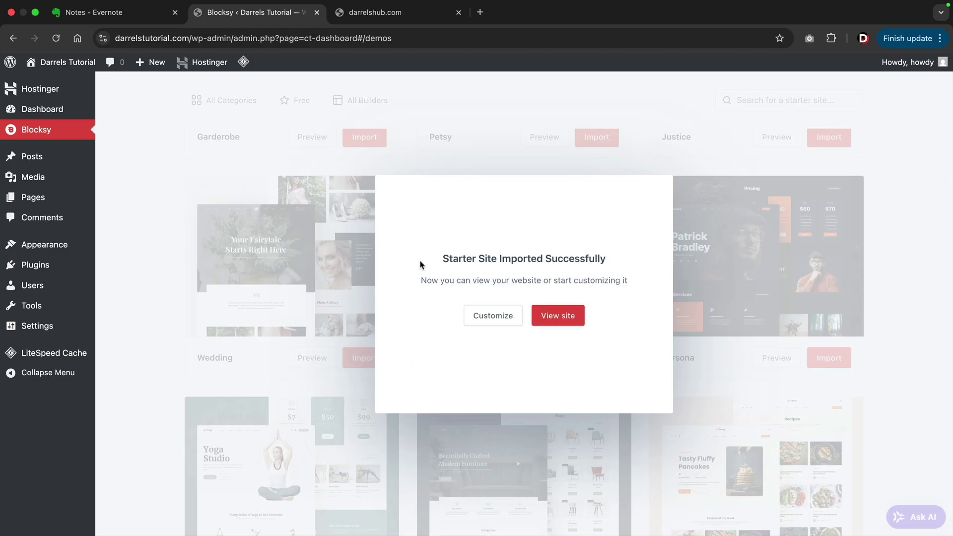
View the imported site and scroll from the 'Digital Products For Business' hero to the footer, then back up.
{"action": "left_click", "coordinate": [558, 317]}
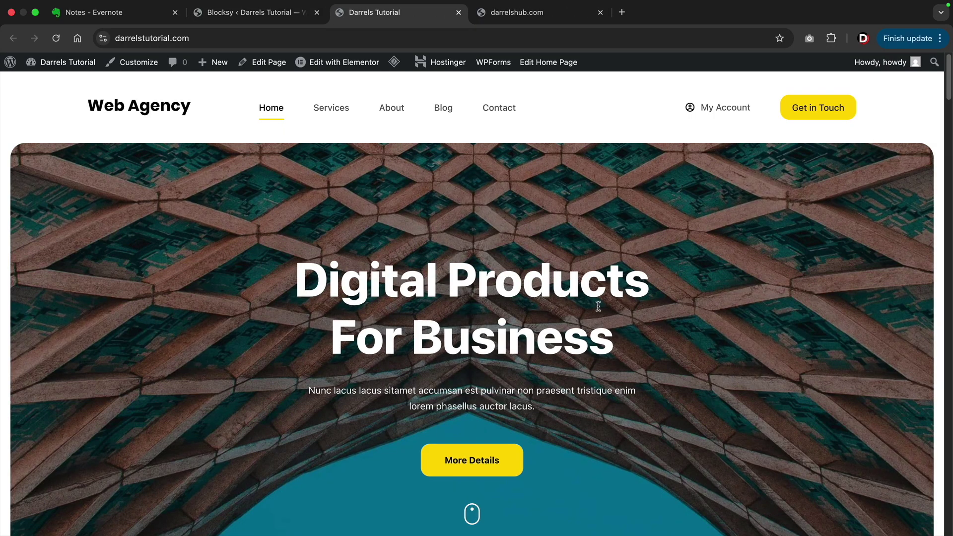
{"action": "scroll", "coordinate": [598, 306], "scroll_direction": "down", "scroll_amount": 6}
{"action": "scroll", "coordinate": [599, 309], "scroll_direction": "down", "scroll_amount": 6}
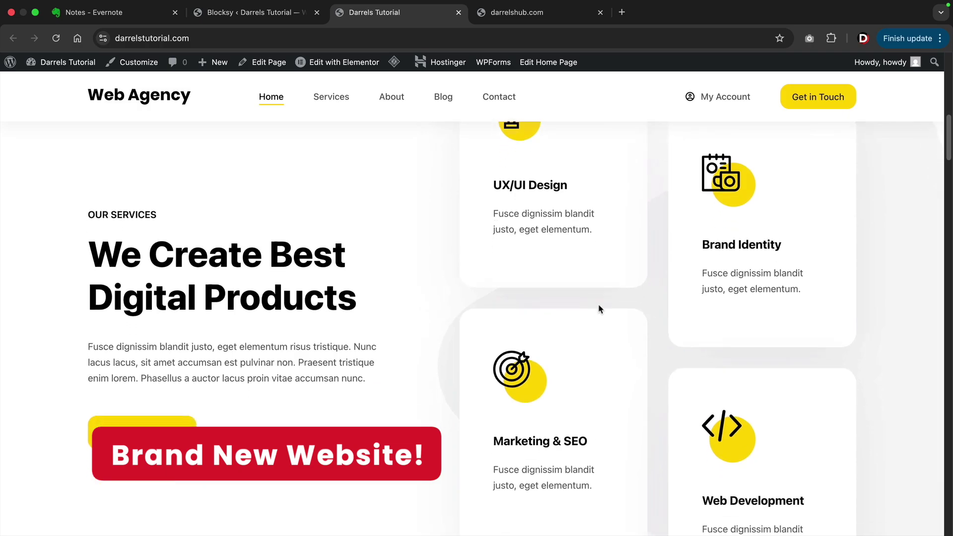
{"action": "scroll", "coordinate": [599, 309], "scroll_direction": "down", "scroll_amount": 8}
{"action": "scroll", "coordinate": [598, 309], "scroll_direction": "down", "scroll_amount": 7}
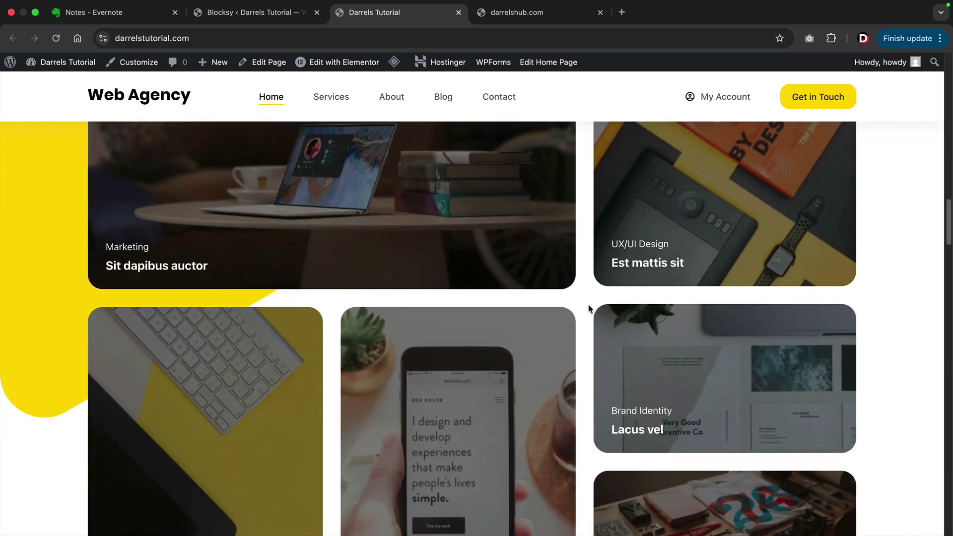
{"action": "scroll", "coordinate": [590, 309], "scroll_direction": "down", "scroll_amount": 8}
{"action": "scroll", "coordinate": [585, 308], "scroll_direction": "down", "scroll_amount": 5}
{"action": "scroll", "coordinate": [585, 310], "scroll_direction": "down", "scroll_amount": 10}
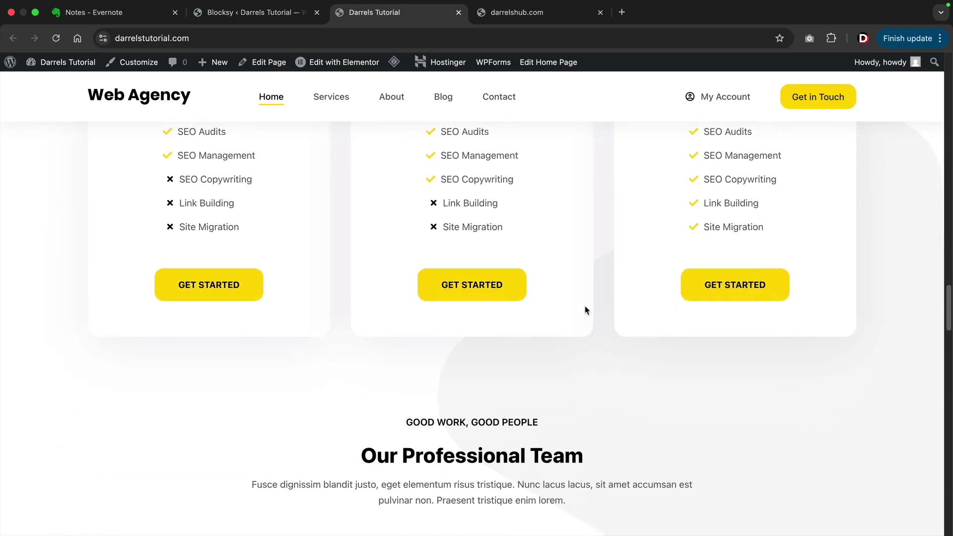
{"action": "scroll", "coordinate": [584, 311], "scroll_direction": "down", "scroll_amount": 10}
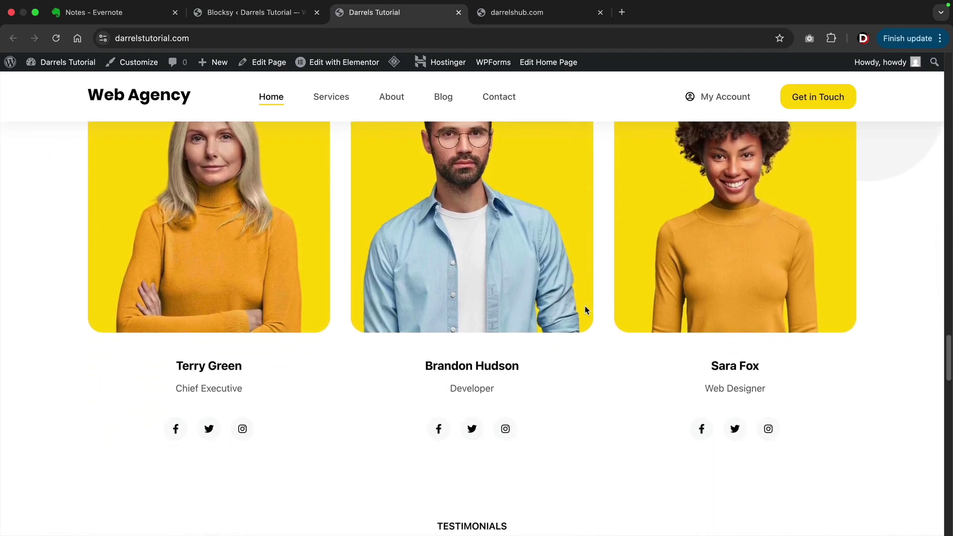
{"action": "scroll", "coordinate": [585, 307], "scroll_direction": "down", "scroll_amount": 10}
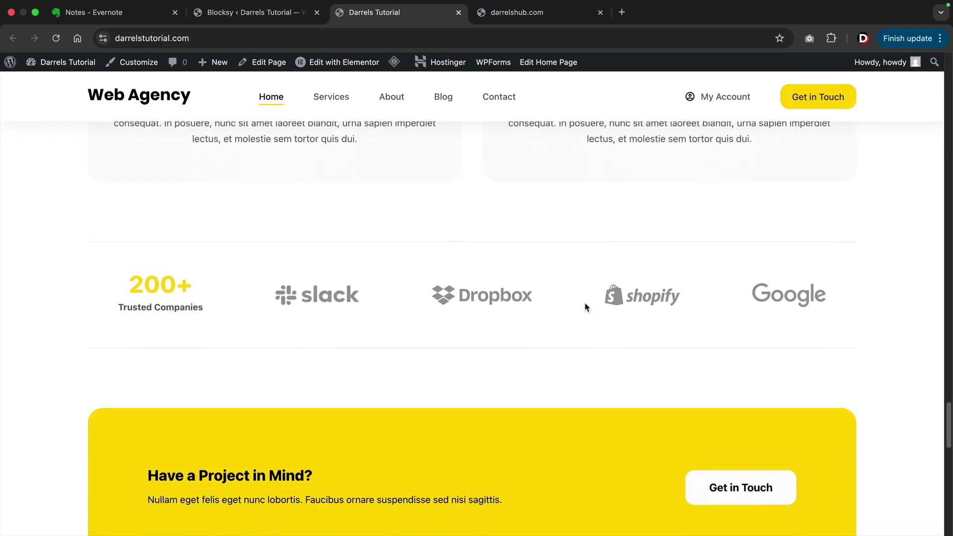
{"action": "scroll", "coordinate": [584, 308], "scroll_direction": "down", "scroll_amount": 8}
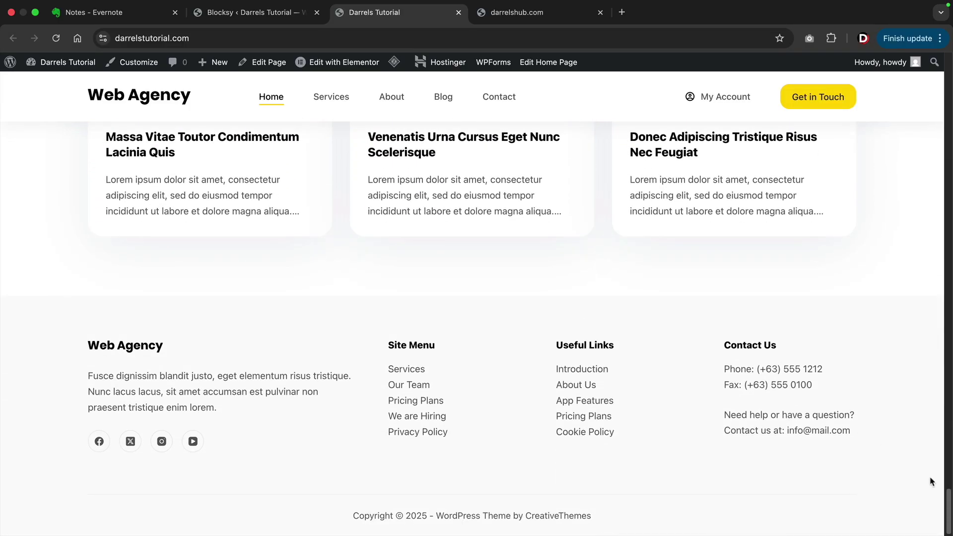
{"action": "left_click_drag", "start_coordinate": [947, 502], "coordinate": [938, 73]}
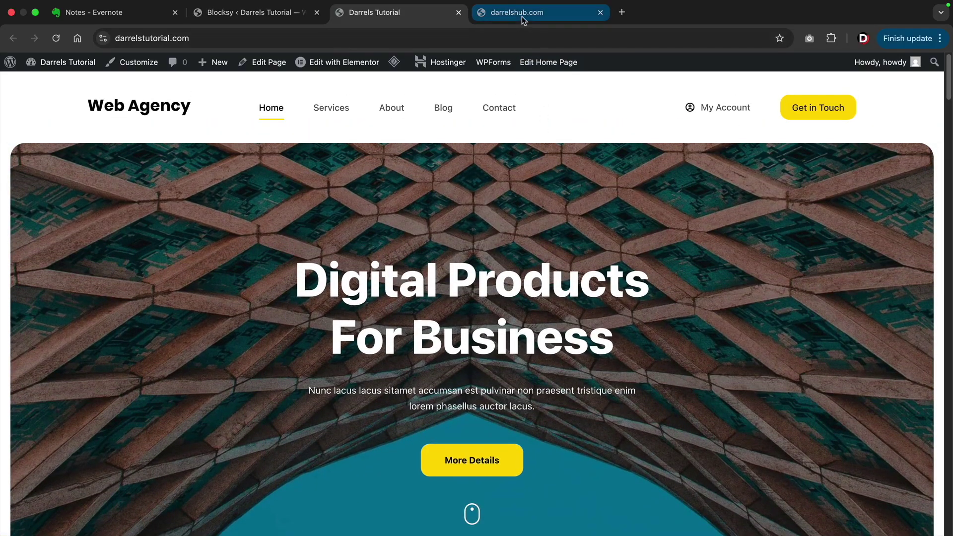
Compare the new Web Agency site with darrelshub.com by switching back and forth between their tabs.
{"action": "left_click", "coordinate": [522, 15]}
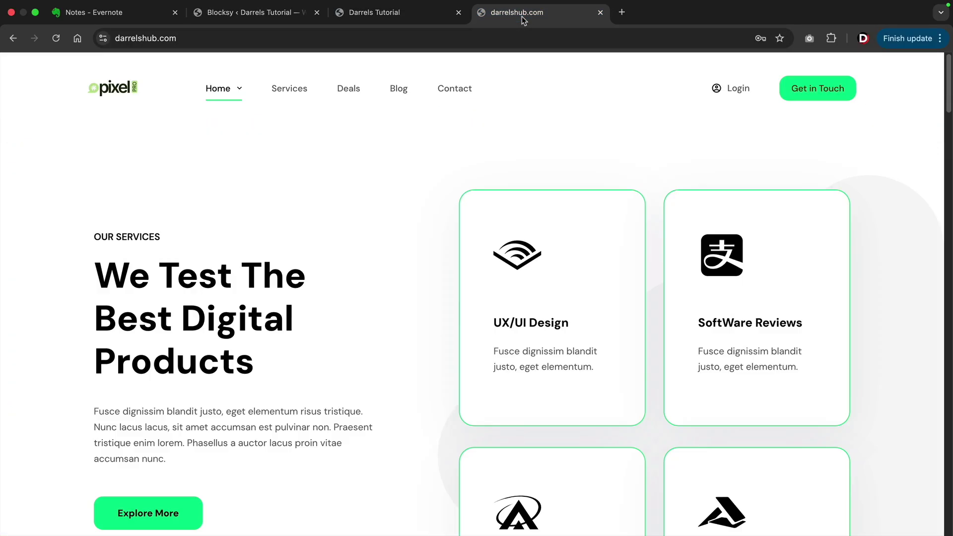
{"action": "left_click", "coordinate": [415, 16]}
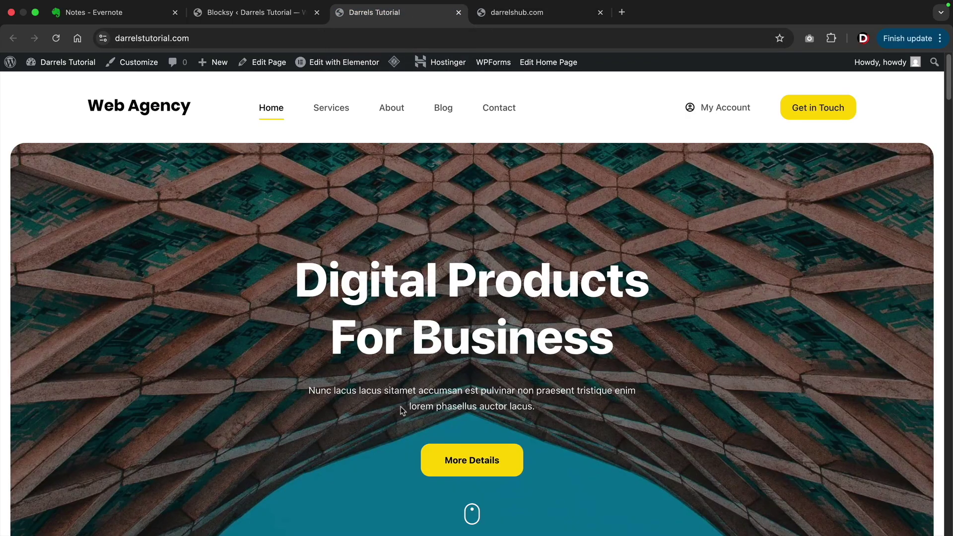
{"action": "scroll", "coordinate": [474, 329], "scroll_direction": "down", "scroll_amount": 10}
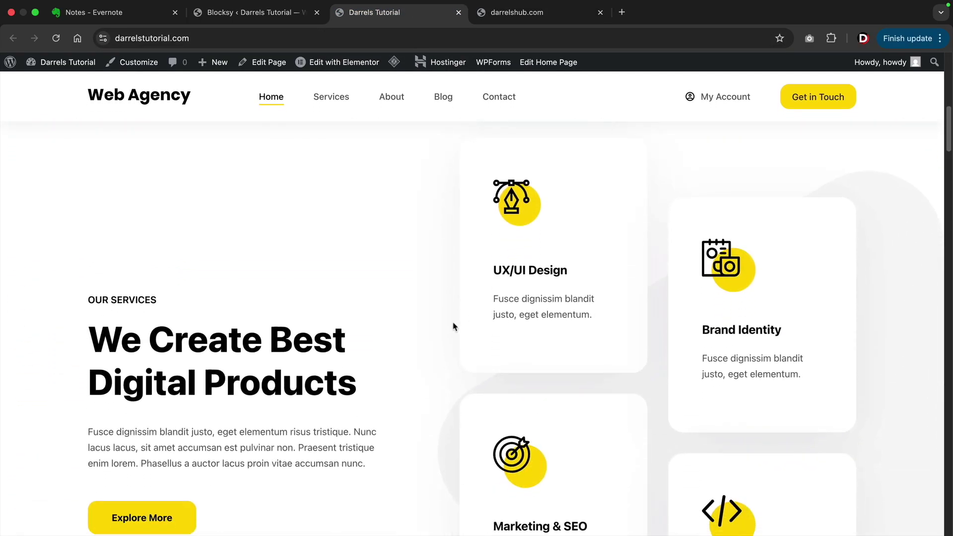
{"action": "scroll", "coordinate": [450, 325], "scroll_direction": "up", "scroll_amount": 2}
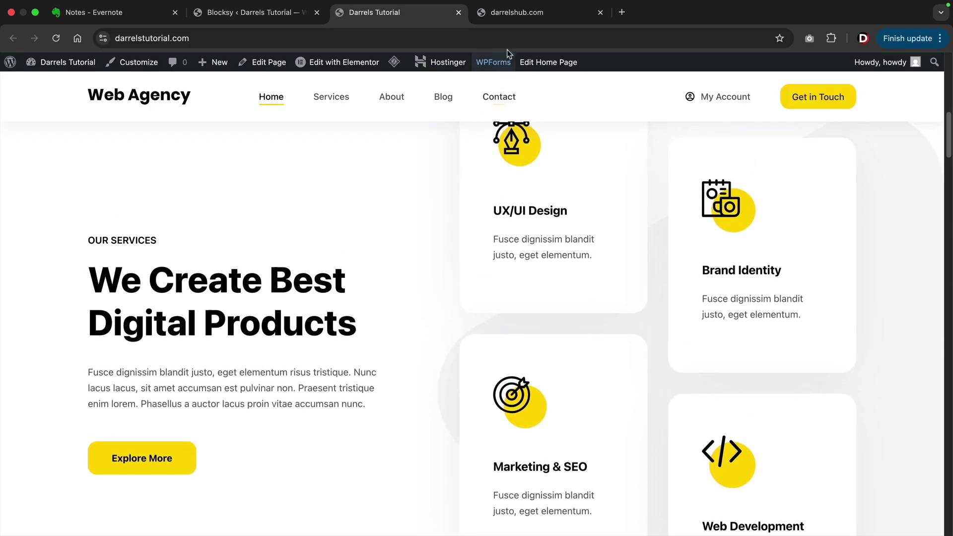
{"action": "left_click", "coordinate": [523, 16]}
{"action": "scroll", "coordinate": [464, 198], "scroll_direction": "down", "scroll_amount": 2}
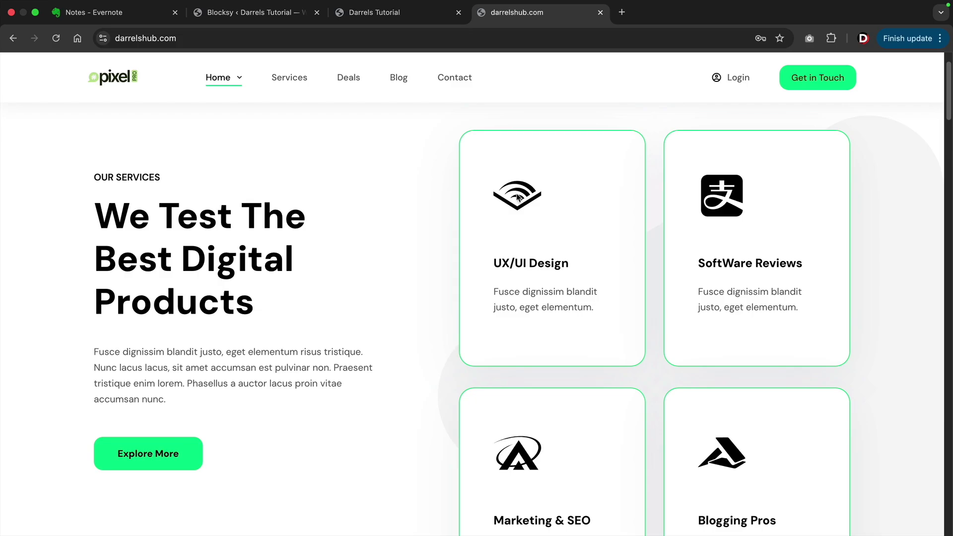
{"action": "left_click", "coordinate": [409, 20]}
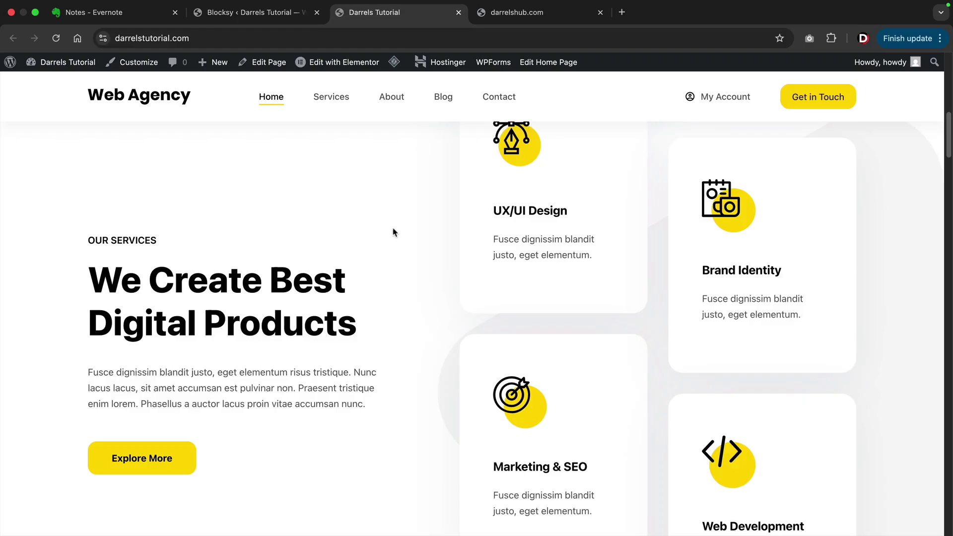
{"action": "scroll", "coordinate": [403, 231], "scroll_direction": "up", "scroll_amount": 10}
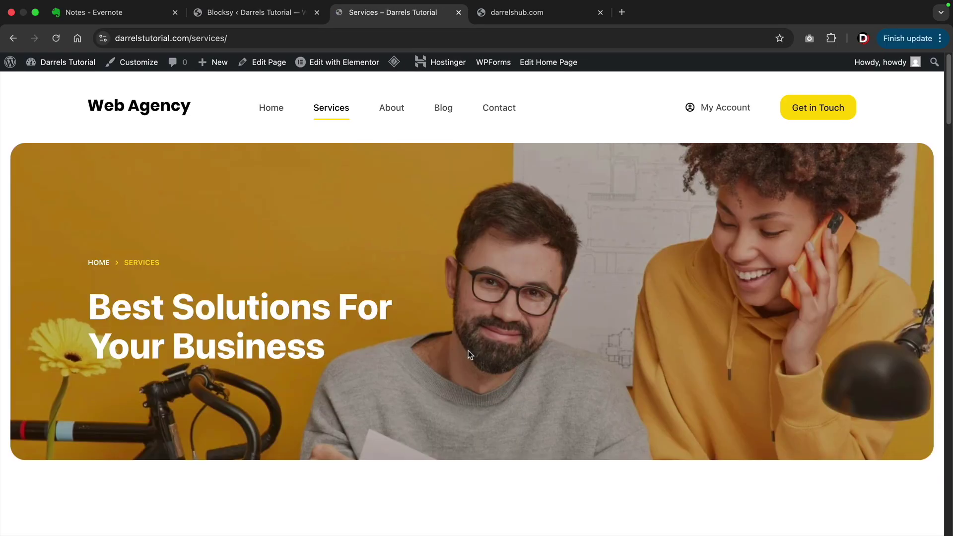
Scroll down the Web Agency homepage and drag back to the top.
{"action": "scroll", "coordinate": [473, 349], "scroll_direction": "down", "scroll_amount": 3}
{"action": "scroll", "coordinate": [473, 349], "scroll_direction": "down", "scroll_amount": 12}
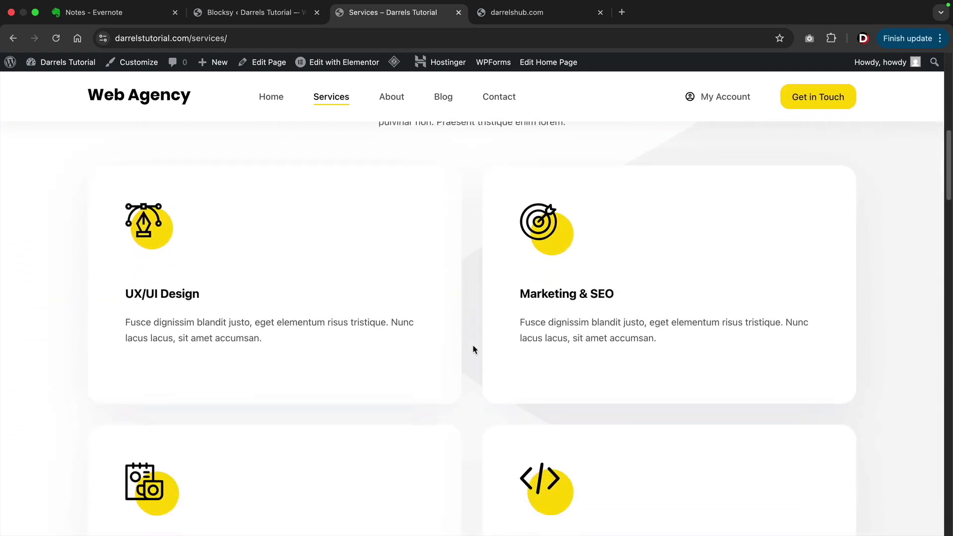
{"action": "scroll", "coordinate": [473, 349], "scroll_direction": "down", "scroll_amount": 12}
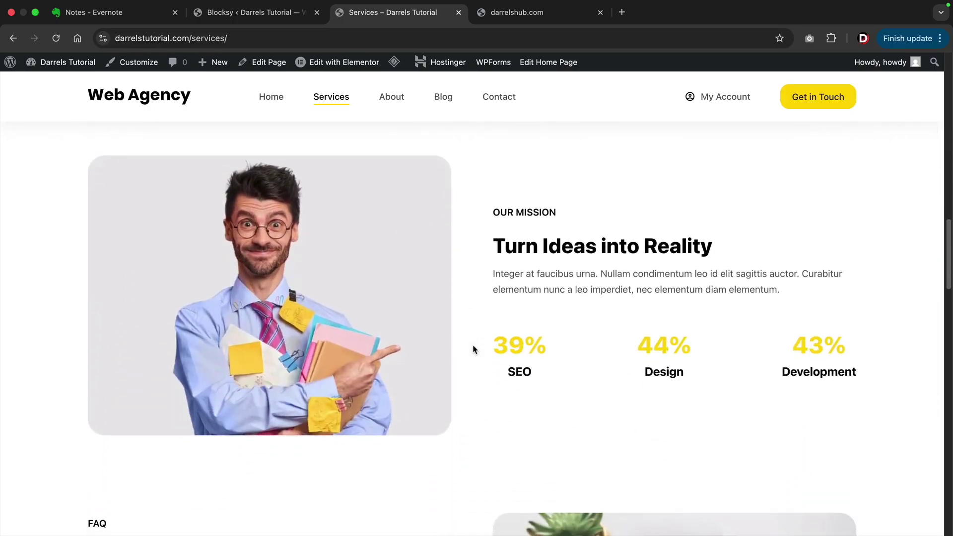
{"action": "scroll", "coordinate": [473, 349], "scroll_direction": "down", "scroll_amount": 12}
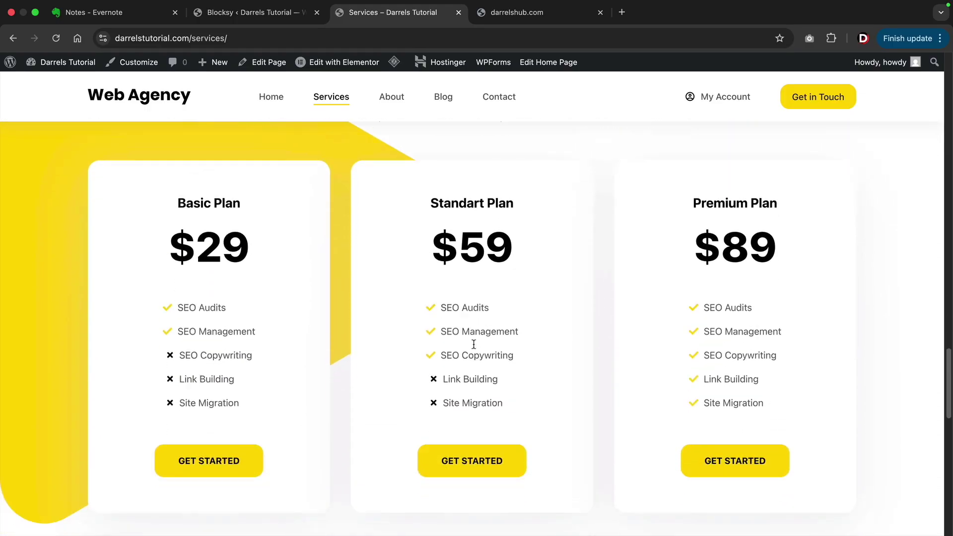
{"action": "scroll", "coordinate": [475, 349], "scroll_direction": "down", "scroll_amount": 5}
{"action": "left_click_drag", "start_coordinate": [948, 491], "coordinate": [948, 75]}
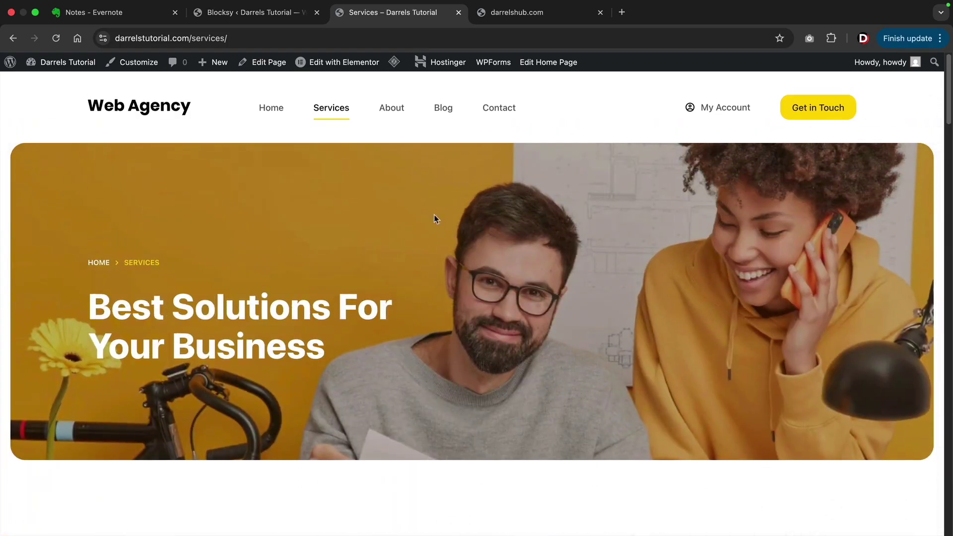
Open the About page and scroll through its content.
{"action": "left_click", "coordinate": [383, 111]}
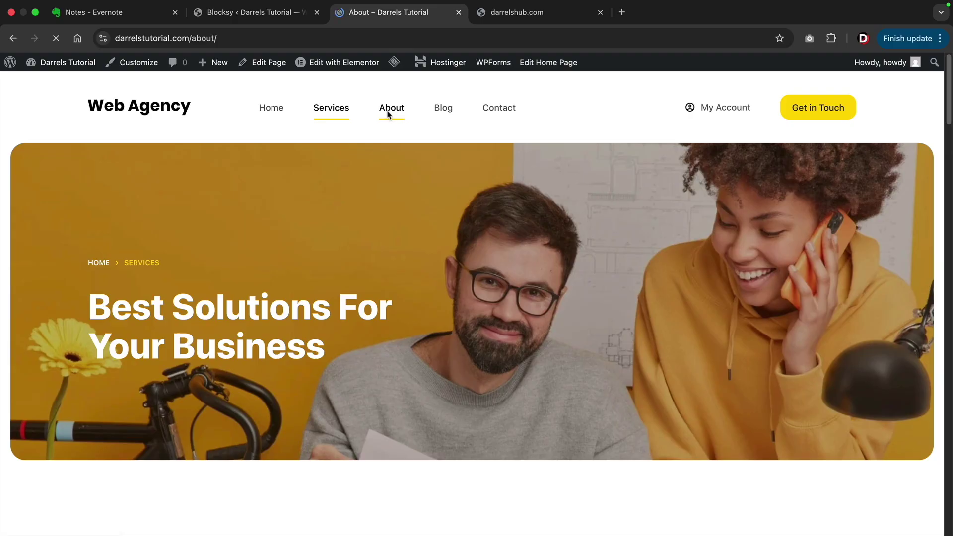
{"action": "scroll", "coordinate": [401, 214], "scroll_direction": "down", "scroll_amount": 4}
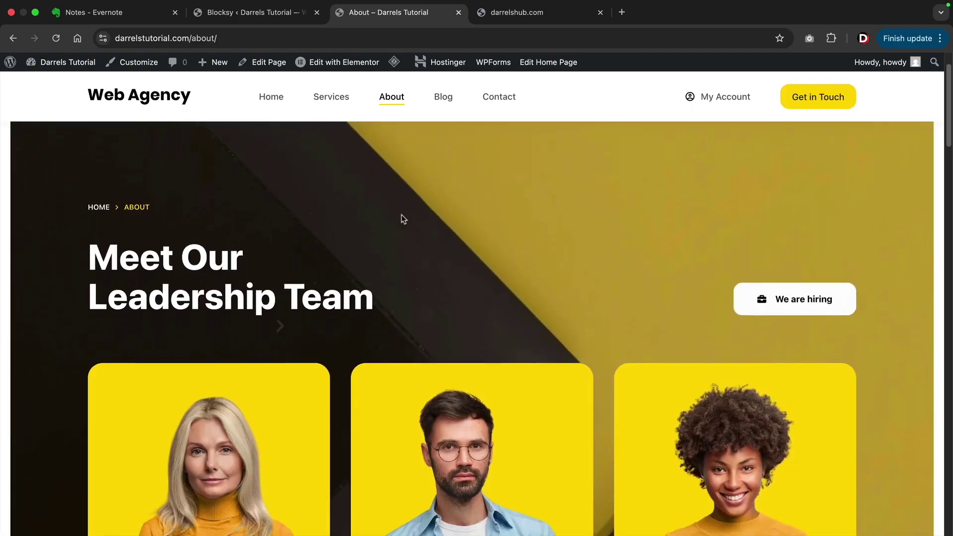
{"action": "scroll", "coordinate": [398, 212], "scroll_direction": "down", "scroll_amount": 10}
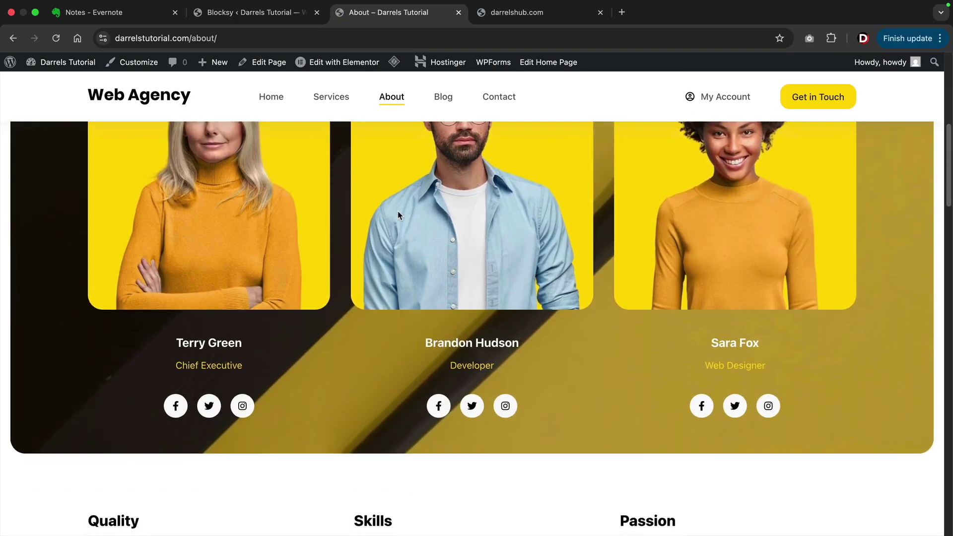
{"action": "scroll", "coordinate": [399, 210], "scroll_direction": "down", "scroll_amount": 6}
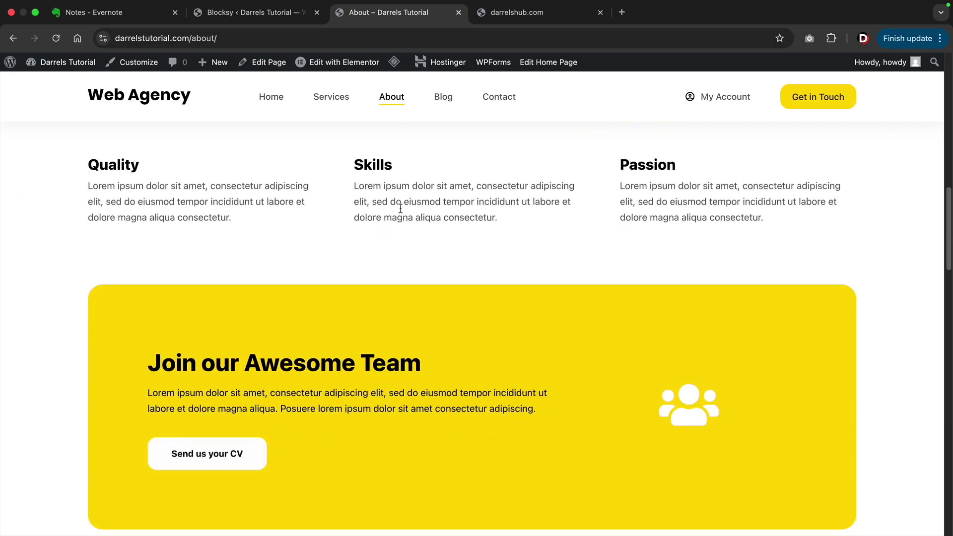
{"action": "scroll", "coordinate": [400, 209], "scroll_direction": "down", "scroll_amount": 5}
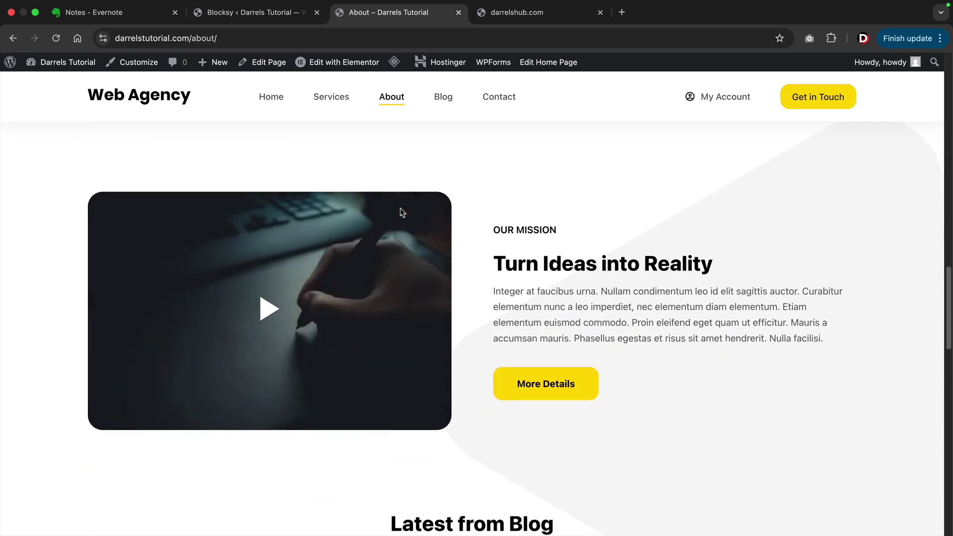
{"action": "scroll", "coordinate": [951, 323], "scroll_direction": "down", "scroll_amount": 7}
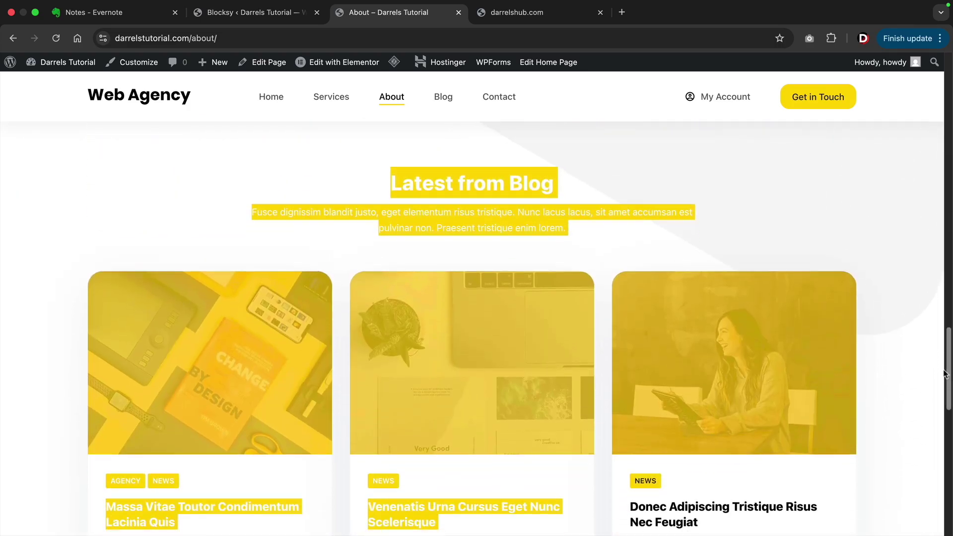
{"action": "scroll", "coordinate": [906, 353], "scroll_direction": "down", "scroll_amount": 8}
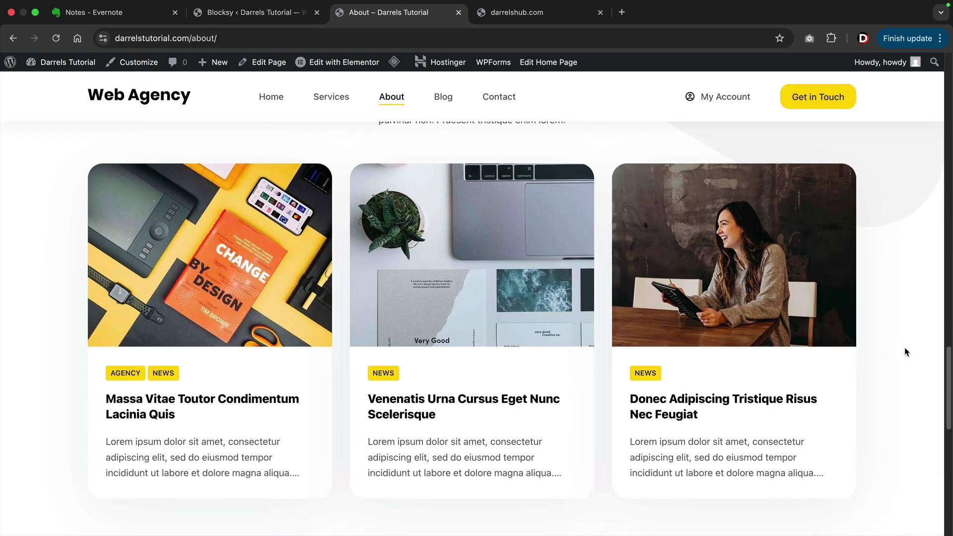
{"action": "scroll", "coordinate": [906, 353], "scroll_direction": "down", "scroll_amount": 6}
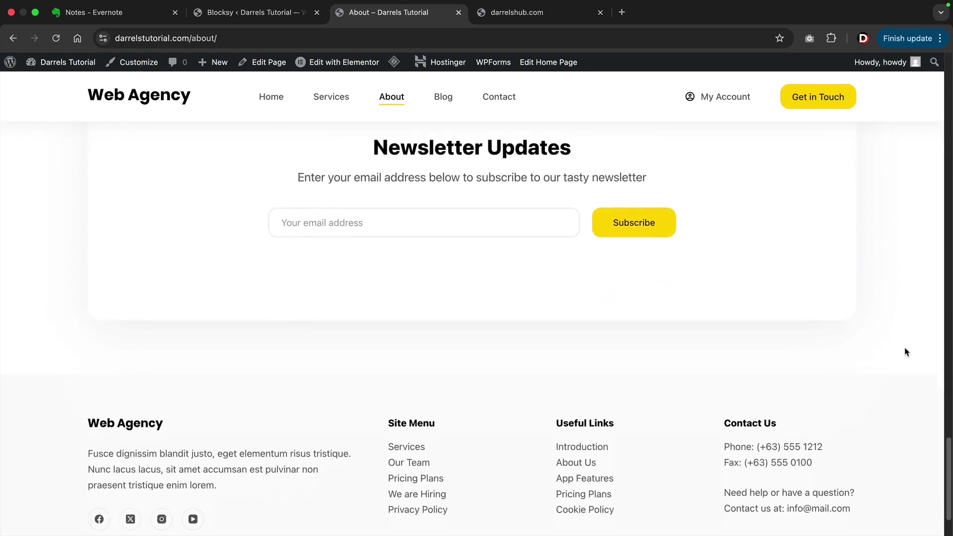
{"action": "scroll", "coordinate": [904, 354], "scroll_direction": "up", "scroll_amount": 3}
{"action": "scroll", "coordinate": [902, 356], "scroll_direction": "up", "scroll_amount": 20}
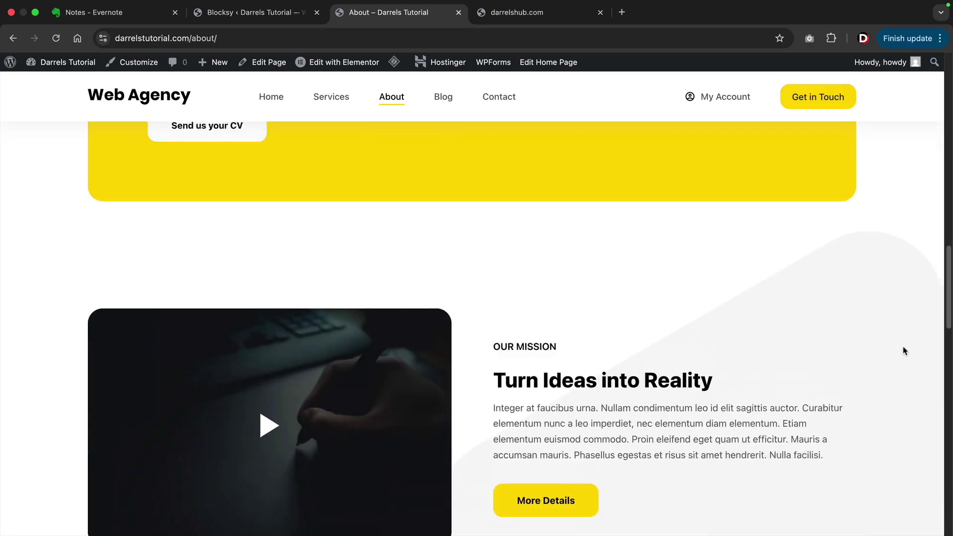
{"action": "scroll", "coordinate": [902, 348], "scroll_direction": "up", "scroll_amount": 3}
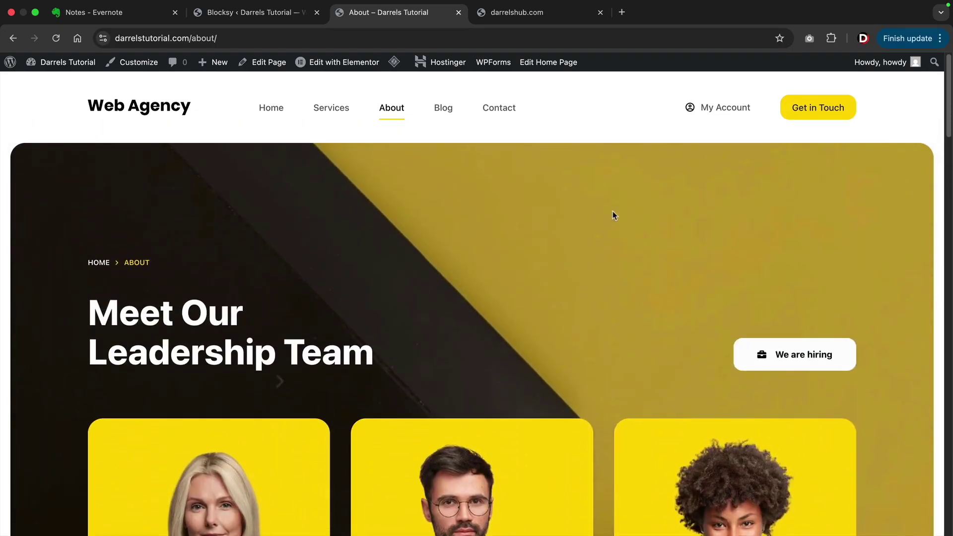
Open the Blog and read the post 'Donec Adipiscing Tristique Risus Nec Feugiat' down to its comment box.
{"action": "left_click", "coordinate": [449, 114]}
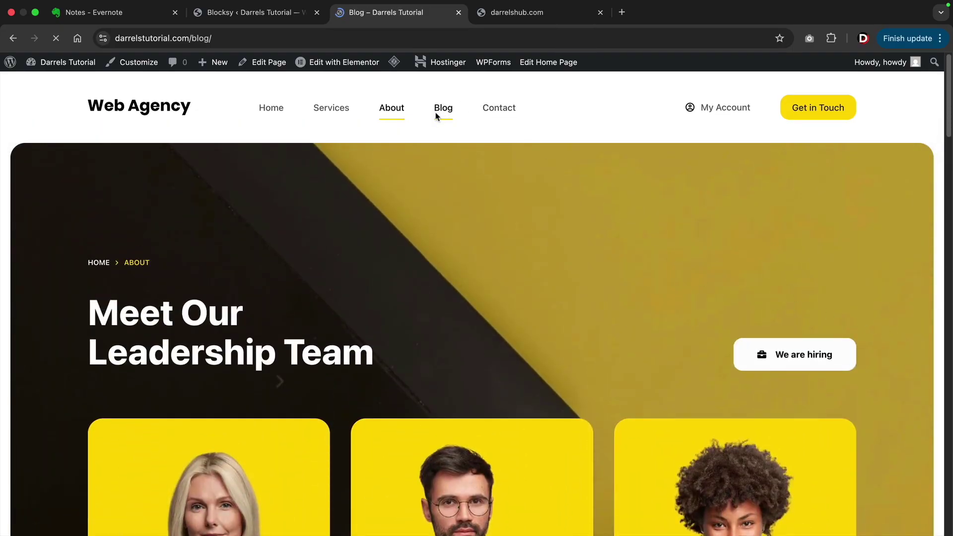
{"action": "scroll", "coordinate": [366, 206], "scroll_direction": "down", "scroll_amount": 4}
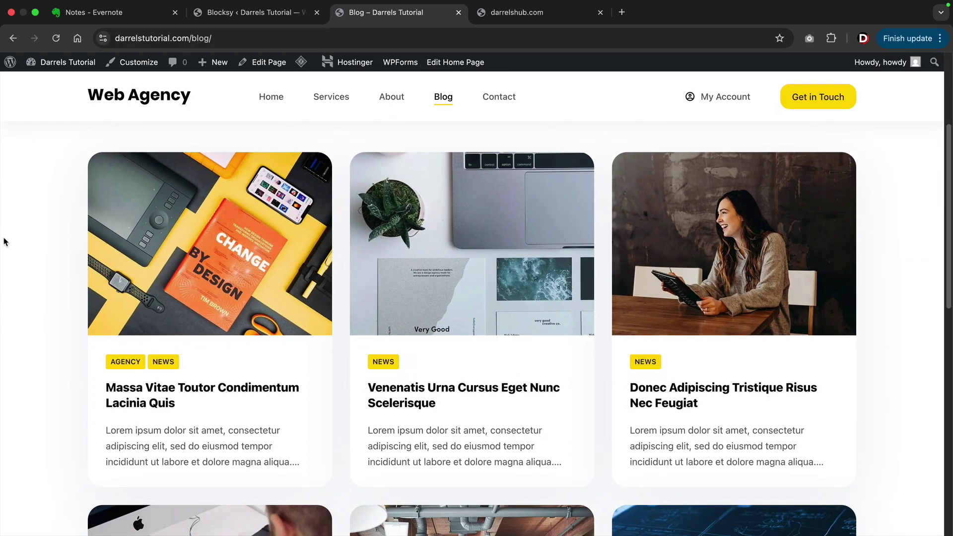
{"action": "left_click", "coordinate": [673, 397]}
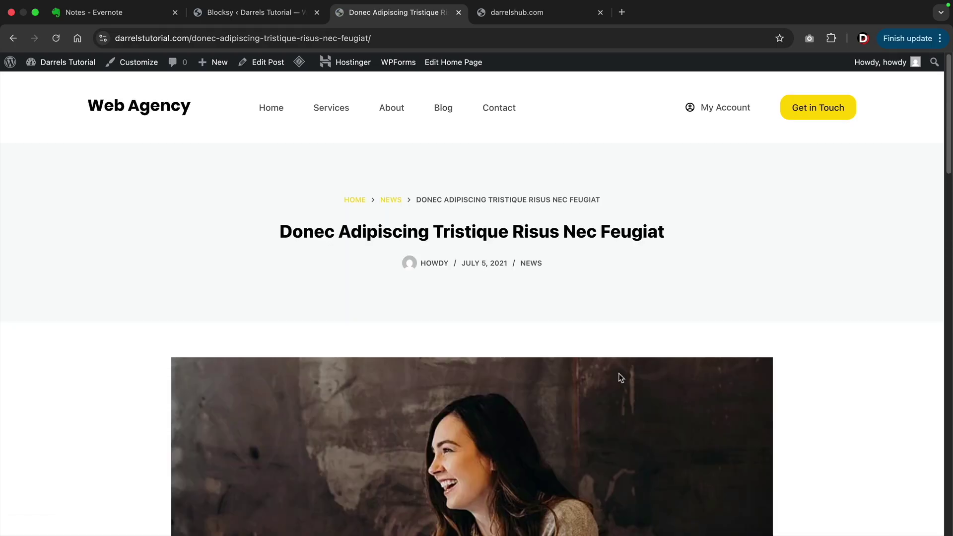
{"action": "scroll", "coordinate": [388, 347], "scroll_direction": "down", "scroll_amount": 7}
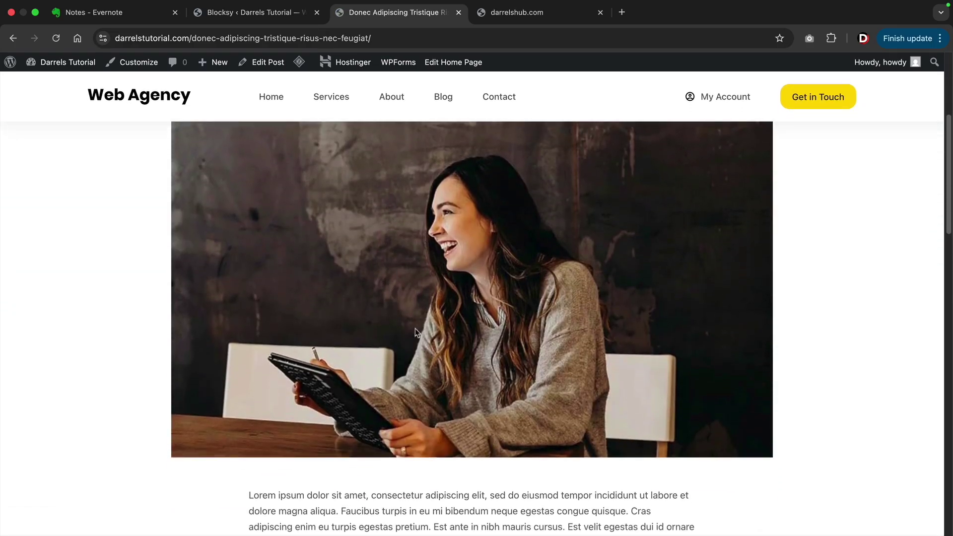
{"action": "scroll", "coordinate": [377, 309], "scroll_direction": "down", "scroll_amount": 15}
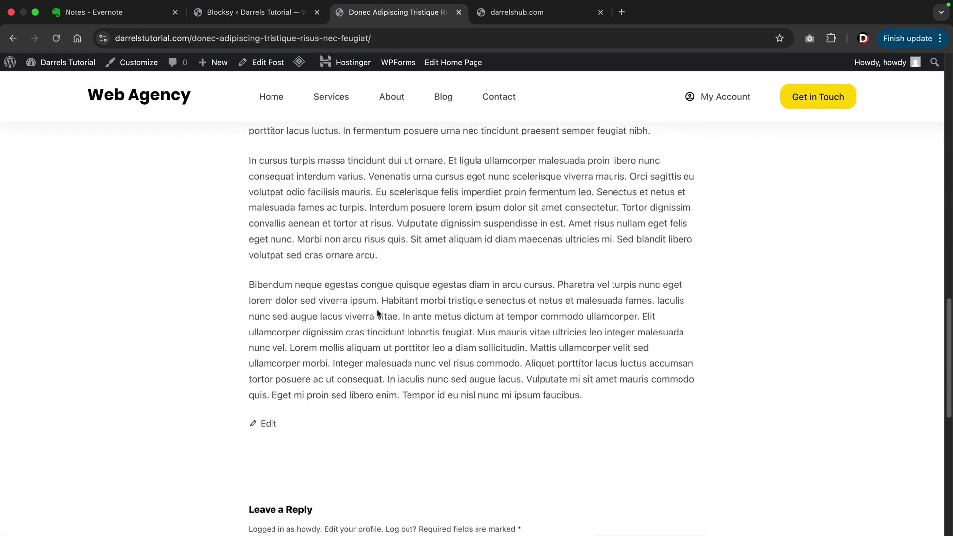
{"action": "scroll", "coordinate": [377, 313], "scroll_direction": "down", "scroll_amount": 3}
{"action": "left_click", "coordinate": [328, 274]}
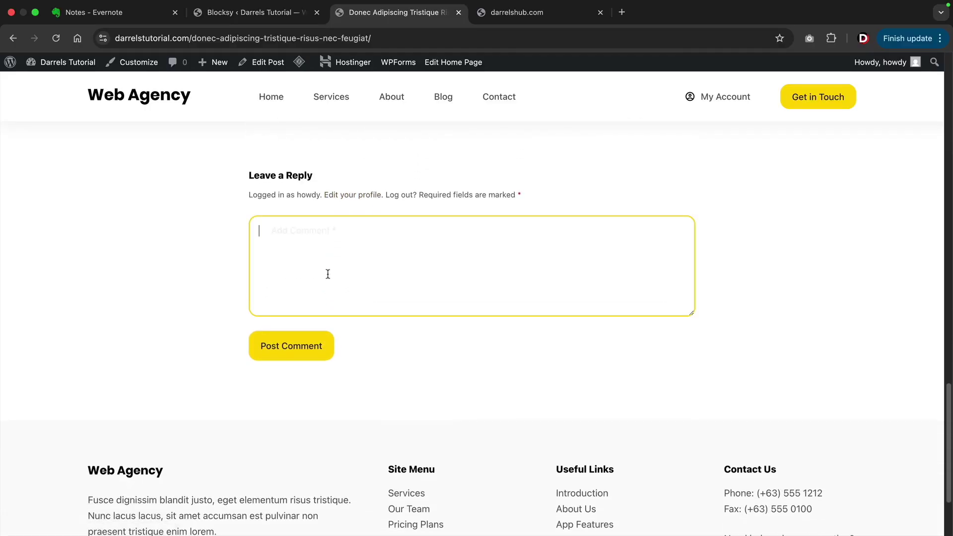
{"action": "scroll", "coordinate": [339, 286], "scroll_direction": "up", "scroll_amount": 20}
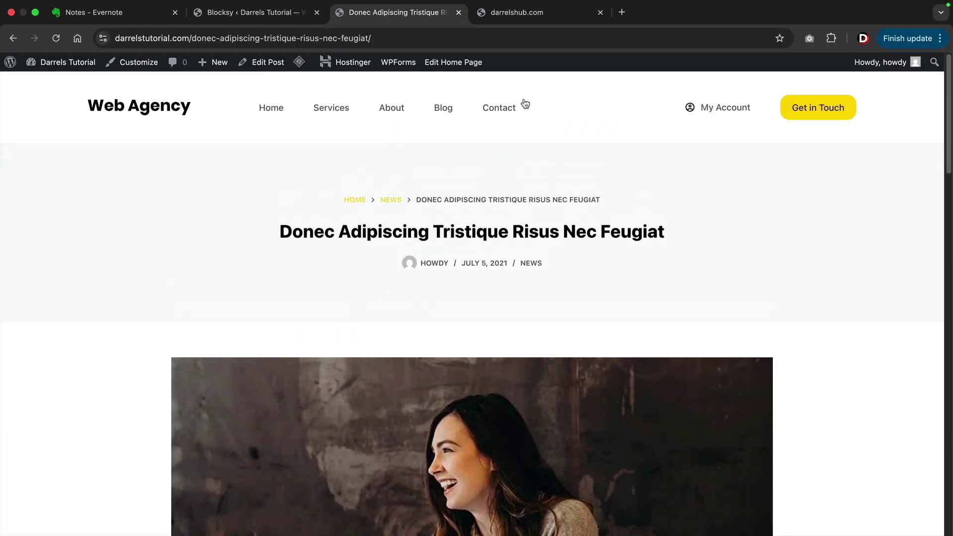
Look over the Contact page form, then return to the Home page.
{"action": "left_click", "coordinate": [499, 109]}
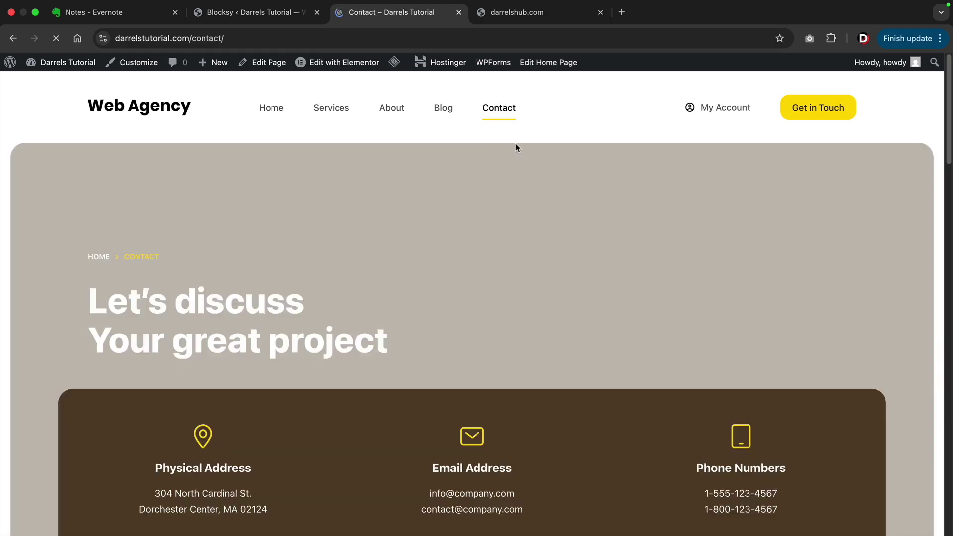
{"action": "scroll", "coordinate": [468, 254], "scroll_direction": "down", "scroll_amount": 10}
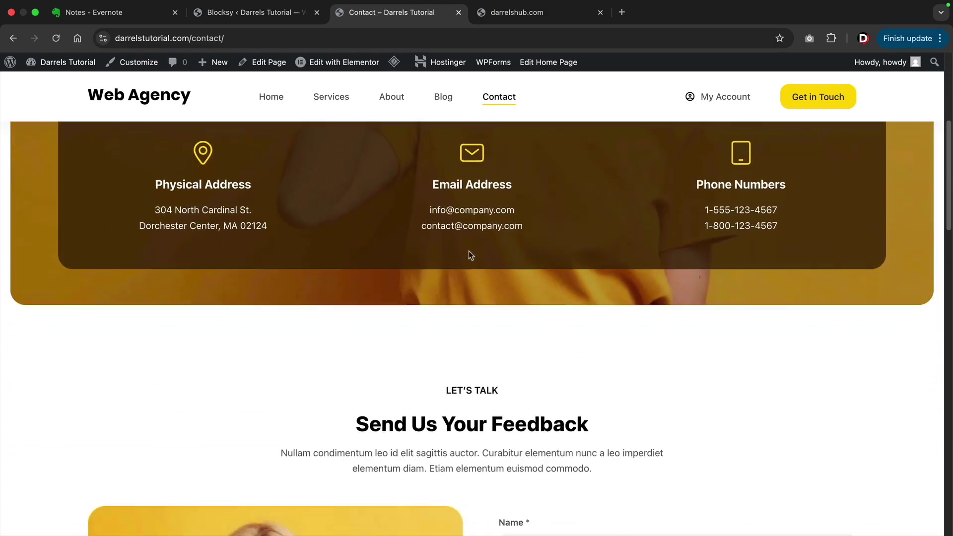
{"action": "scroll", "coordinate": [469, 252], "scroll_direction": "down", "scroll_amount": 5}
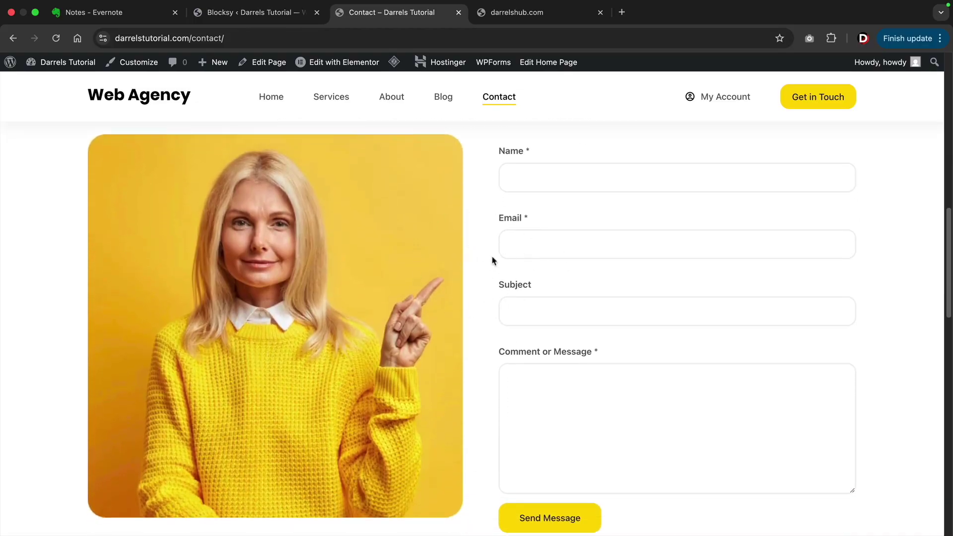
{"action": "scroll", "coordinate": [481, 275], "scroll_direction": "up", "scroll_amount": 15}
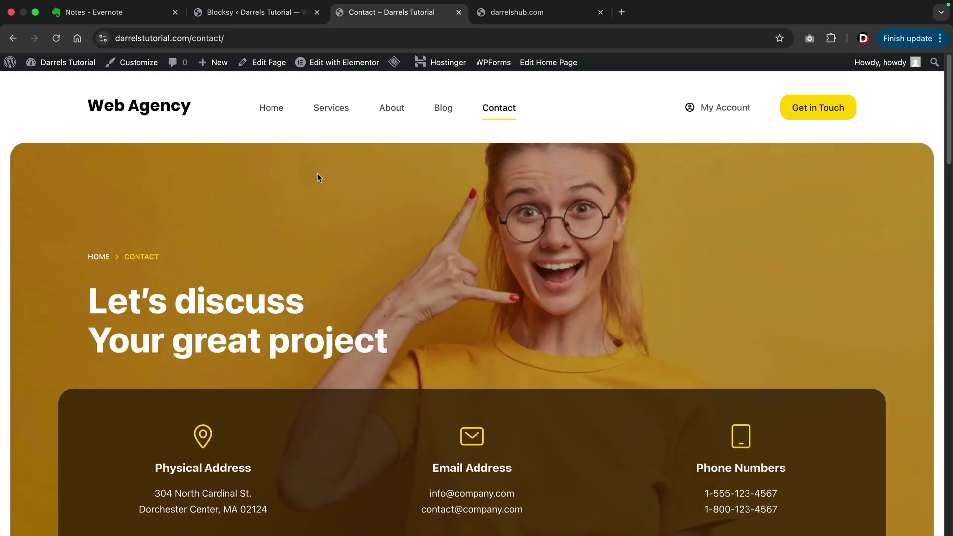
{"action": "left_click", "coordinate": [271, 115]}
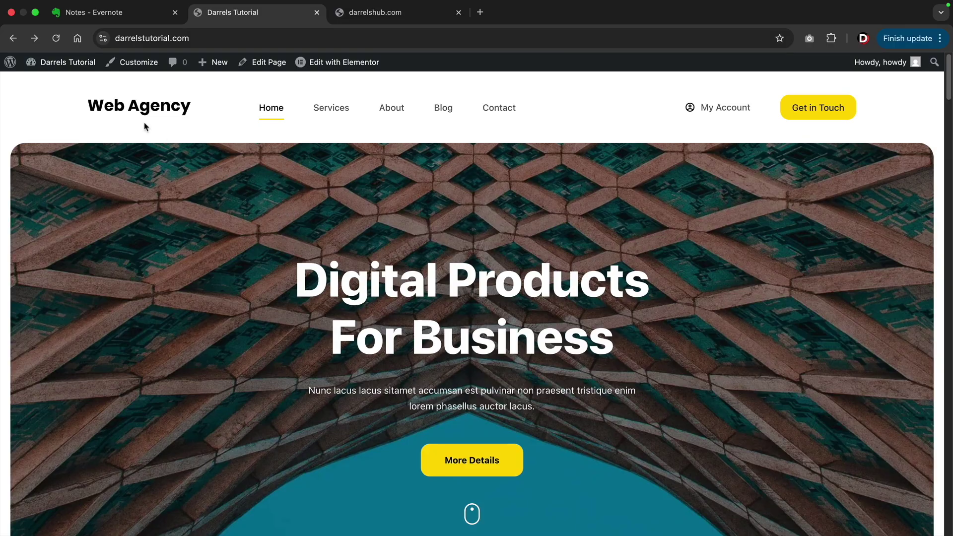
Recreate the missing Elementor kit from Elementor Tools, then return to the Web Agency site.
{"action": "mouse_move", "coordinate": [60, 62]}
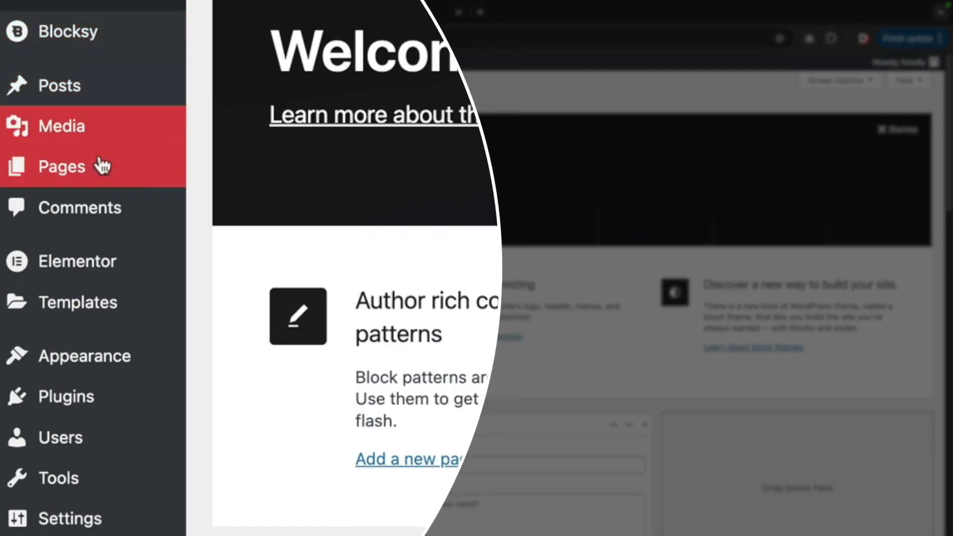
{"action": "mouse_move", "coordinate": [93, 267]}
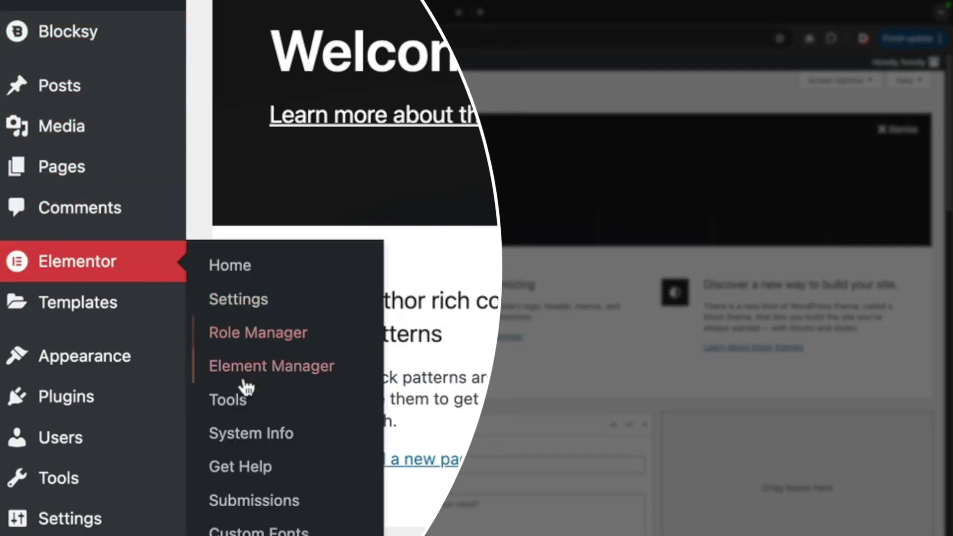
{"action": "left_click", "coordinate": [228, 400]}
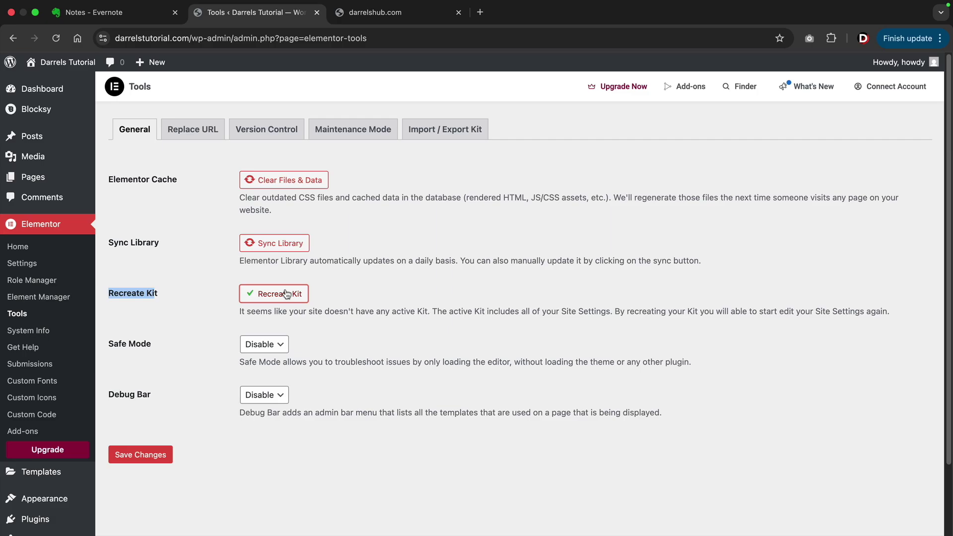
{"action": "left_click", "coordinate": [173, 300]}
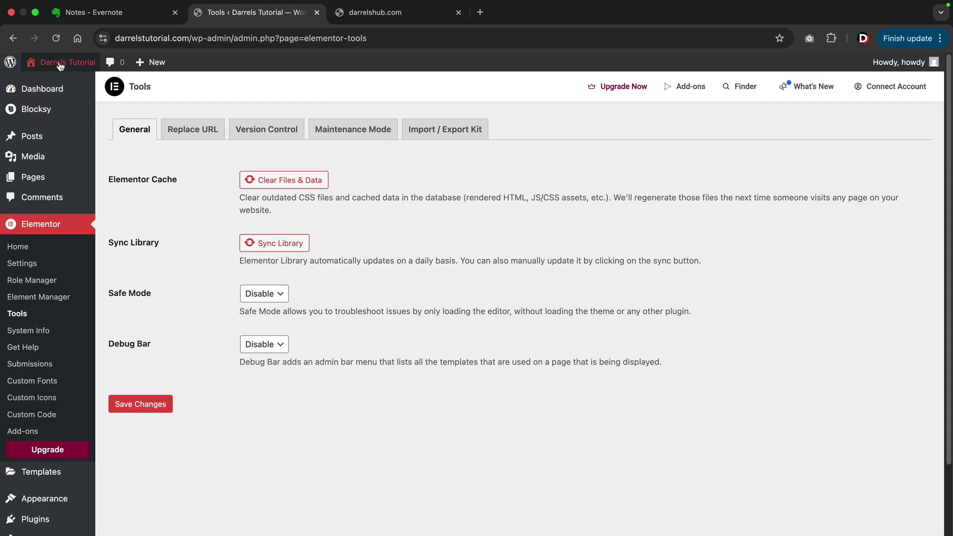
{"action": "mouse_move", "coordinate": [55, 63]}
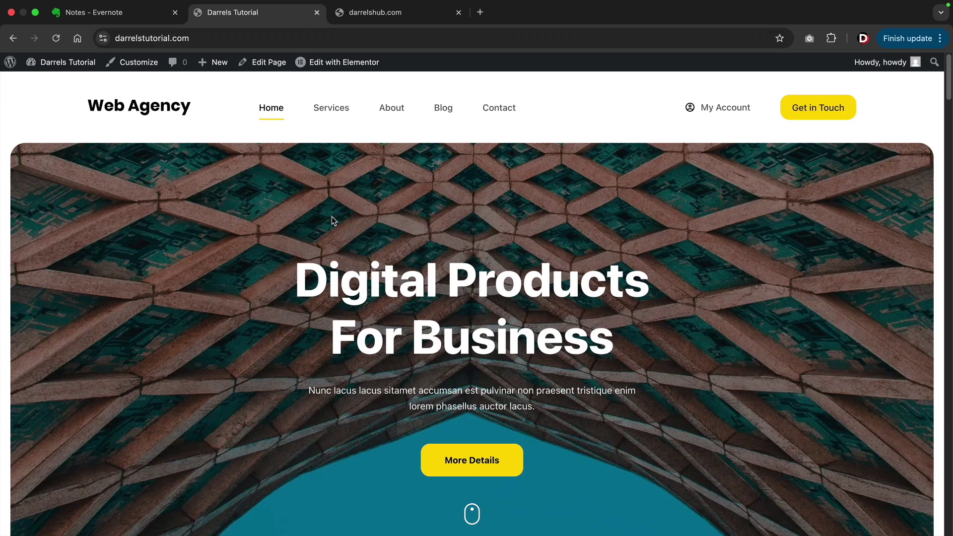
Create a page titled 'Demo', publish it, and open it with Elementor.
{"action": "mouse_move", "coordinate": [219, 63]}
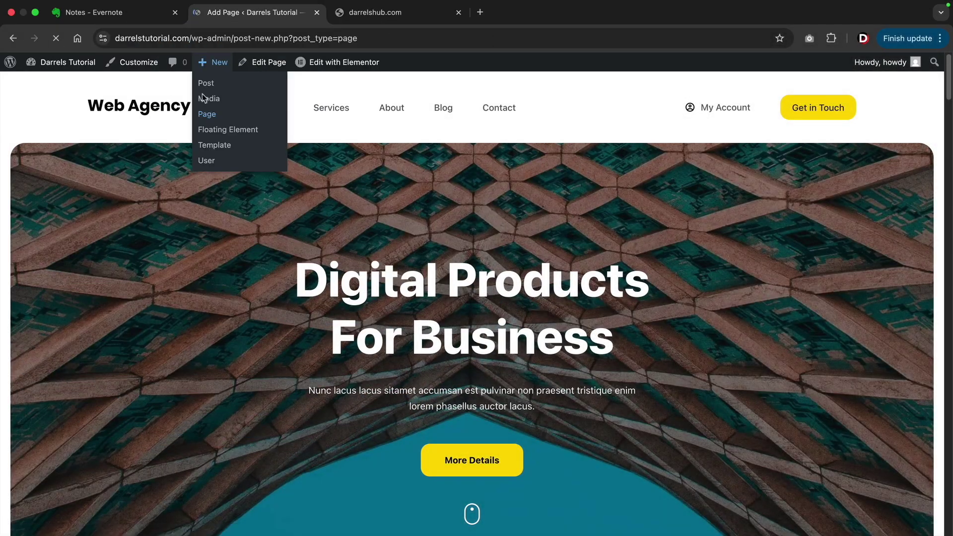
{"action": "left_click", "coordinate": [180, 151]}
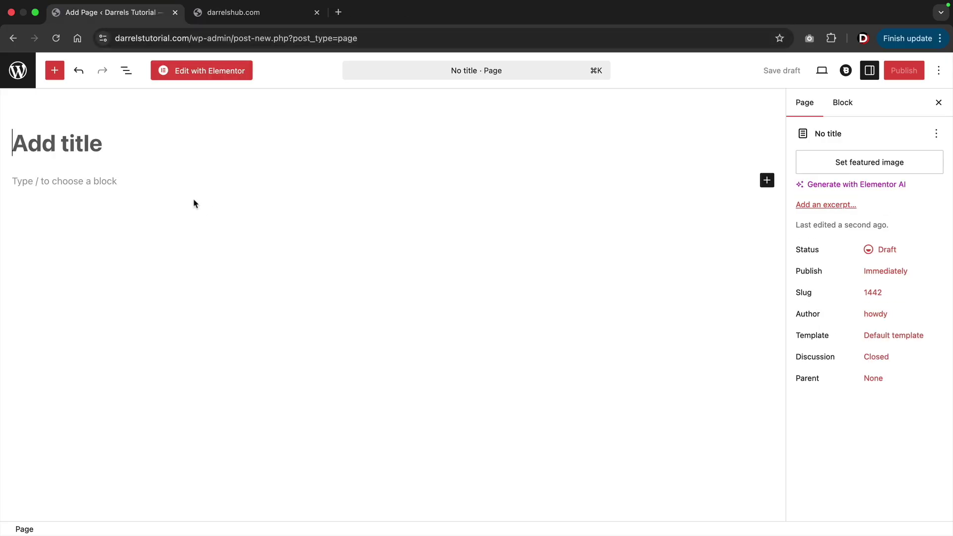
{"action": "type", "text": "Demo"}
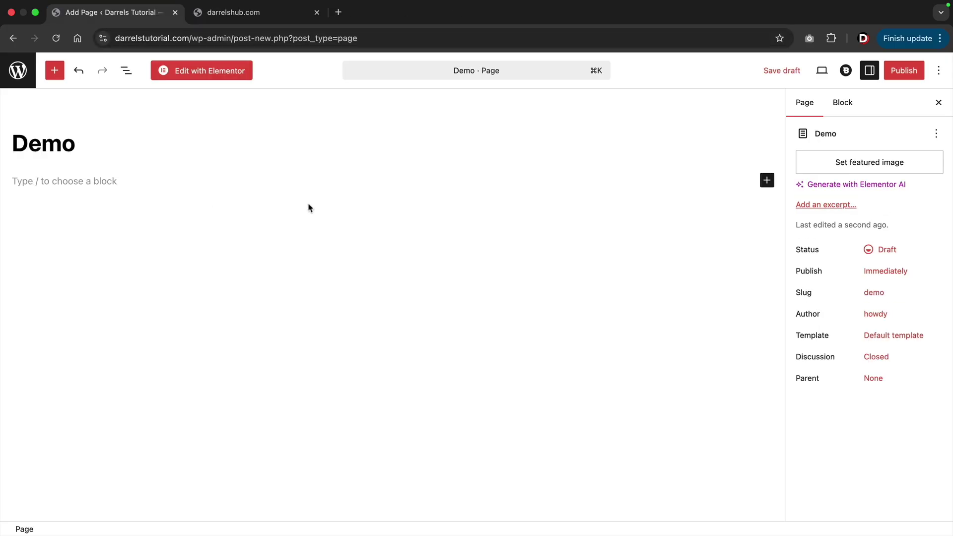
{"action": "left_click", "coordinate": [893, 78]}
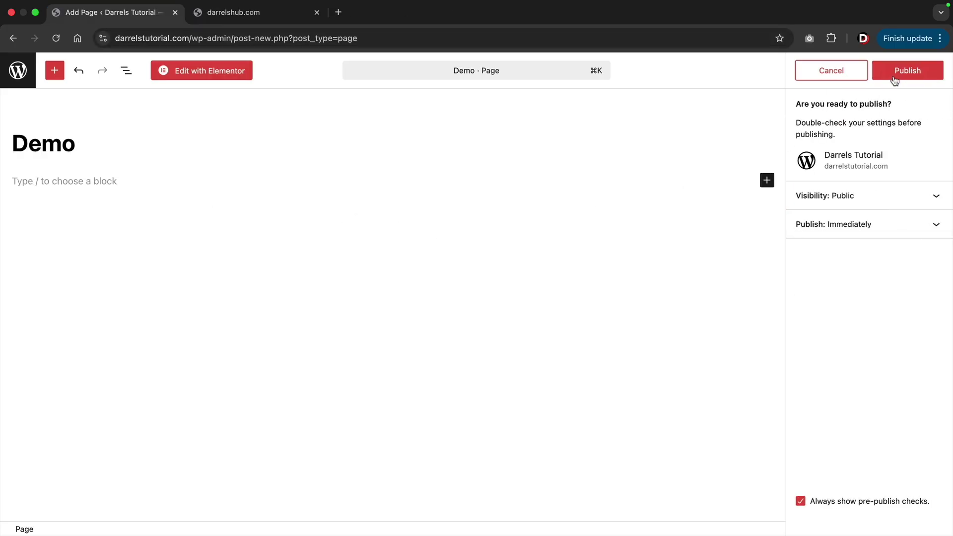
{"action": "left_click", "coordinate": [894, 75]}
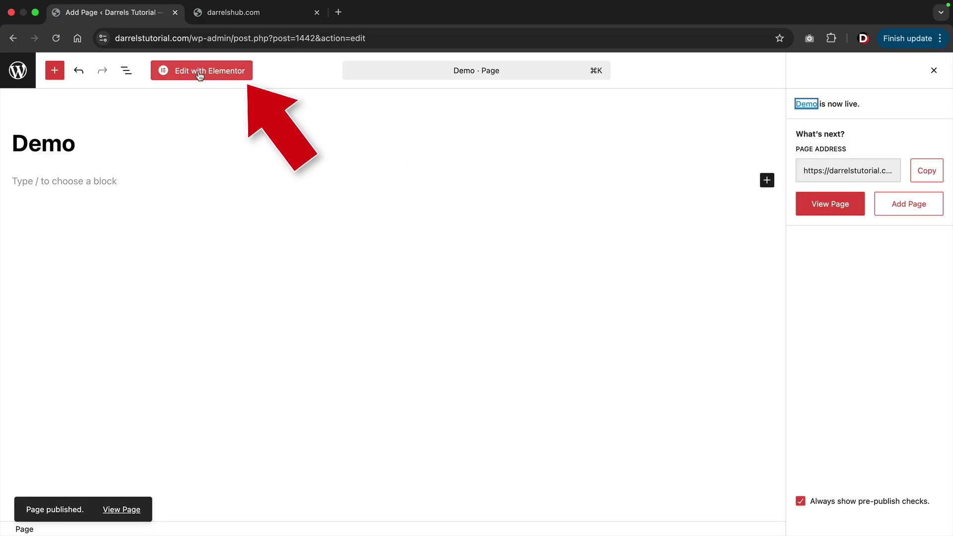
{"action": "left_click", "coordinate": [199, 73]}
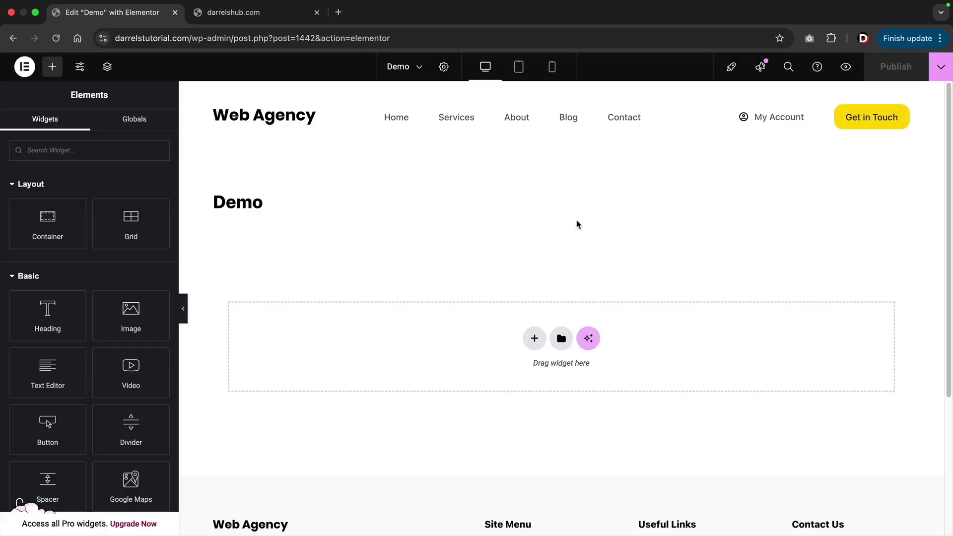
{"action": "left_click", "coordinate": [444, 67]}
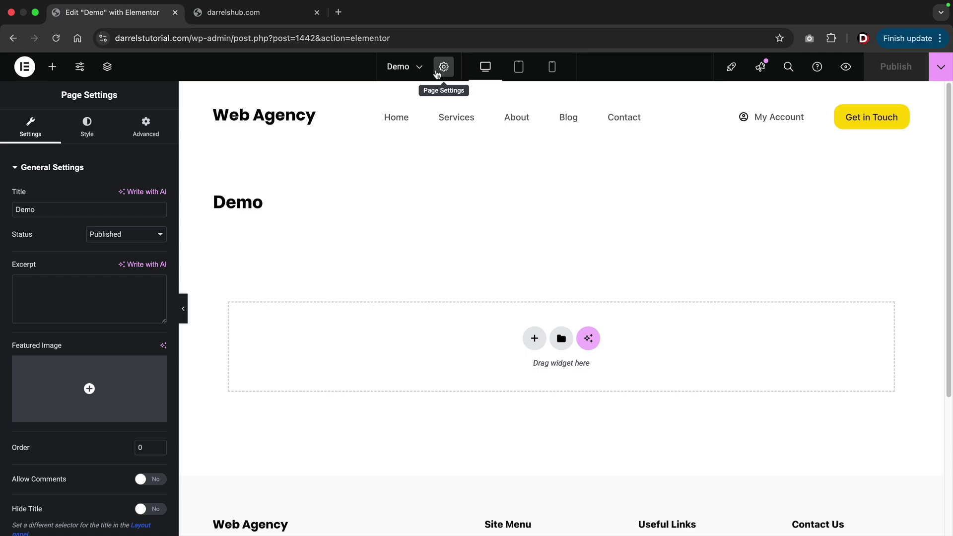
{"action": "scroll", "coordinate": [96, 258], "scroll_direction": "down", "scroll_amount": 3}
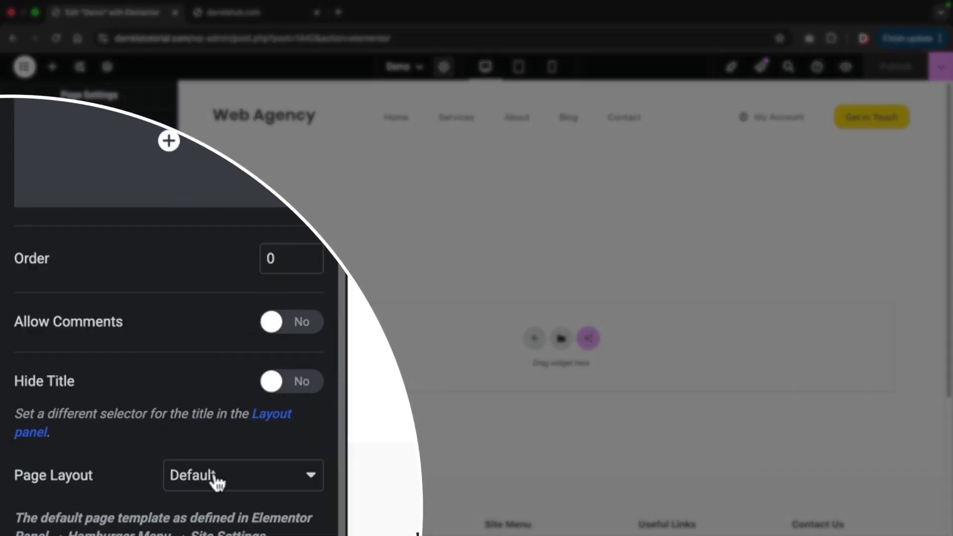
{"action": "left_click", "coordinate": [112, 494]}
{"action": "left_click", "coordinate": [242, 414]}
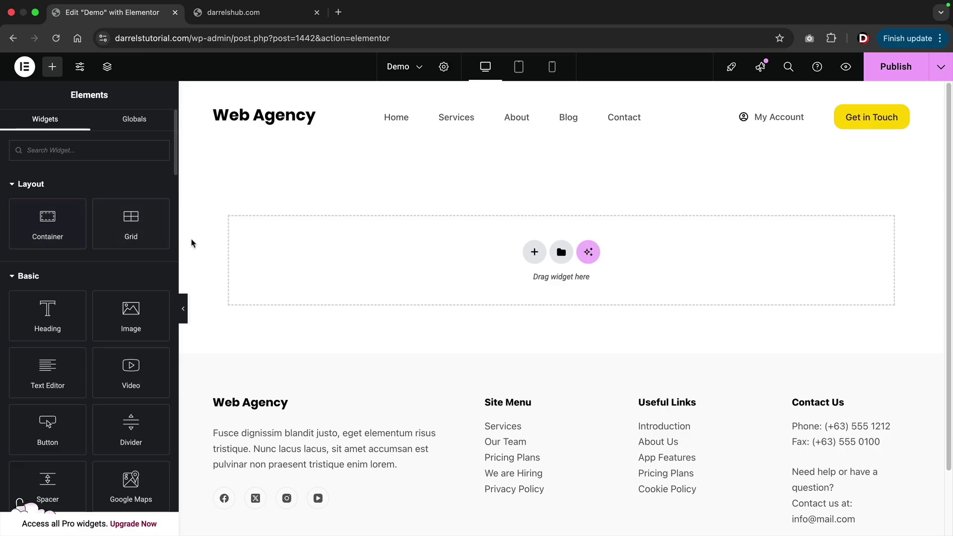
{"action": "scroll", "coordinate": [100, 263], "scroll_direction": "down", "scroll_amount": 1}
{"action": "scroll", "coordinate": [101, 264], "scroll_direction": "down", "scroll_amount": 3}
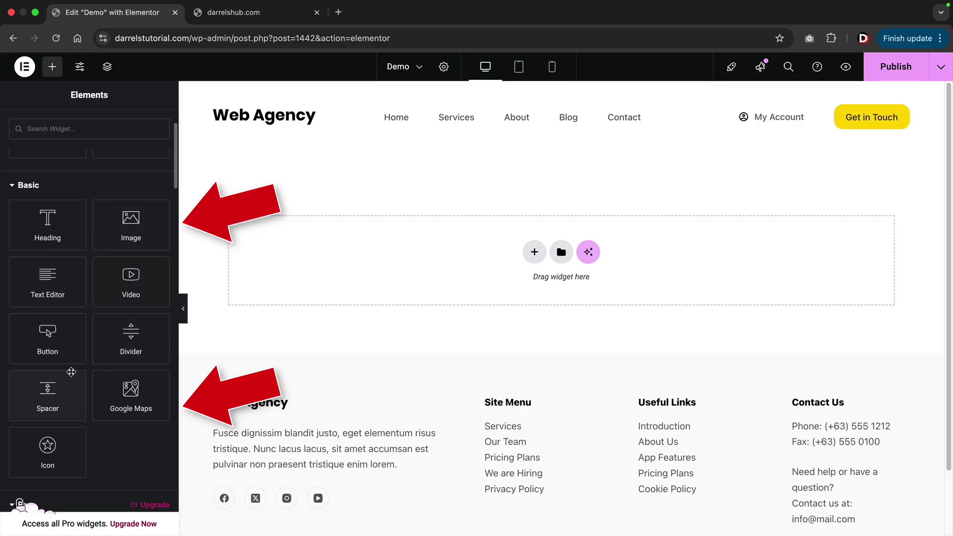
{"action": "scroll", "coordinate": [70, 373], "scroll_direction": "down", "scroll_amount": 6}
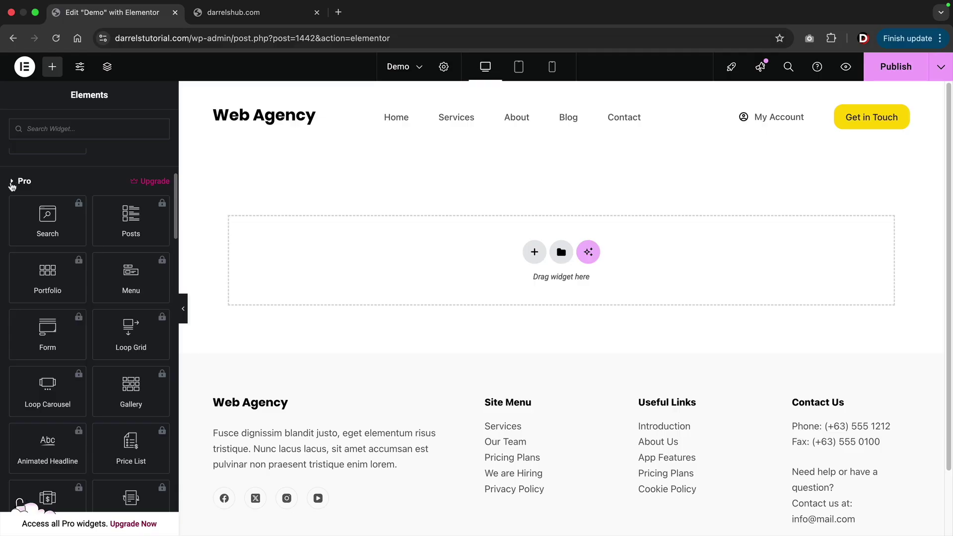
{"action": "left_click", "coordinate": [11, 184]}
{"action": "scroll", "coordinate": [77, 263], "scroll_direction": "down", "scroll_amount": 3}
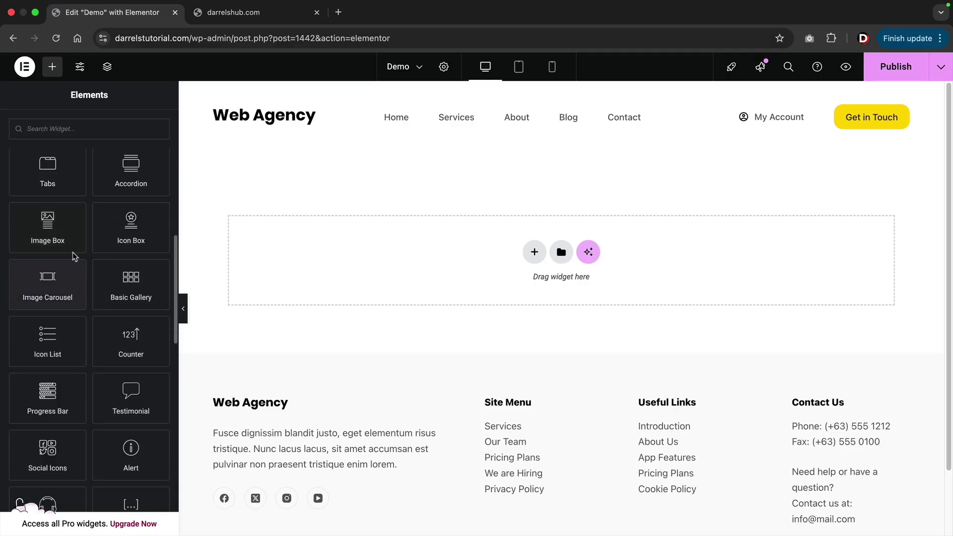
{"action": "scroll", "coordinate": [77, 256], "scroll_direction": "down", "scroll_amount": 10}
{"action": "scroll", "coordinate": [61, 316], "scroll_direction": "down", "scroll_amount": 10}
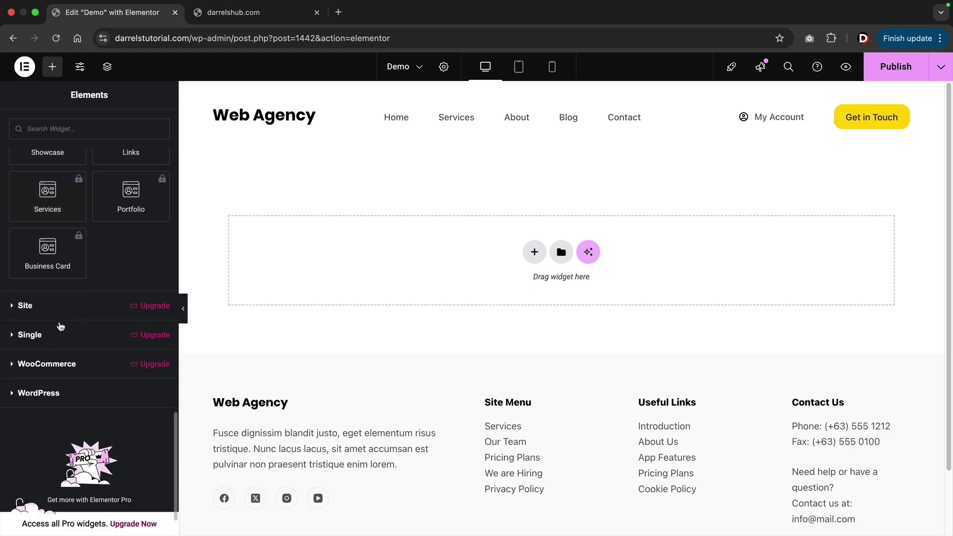
{"action": "left_click", "coordinate": [50, 394]}
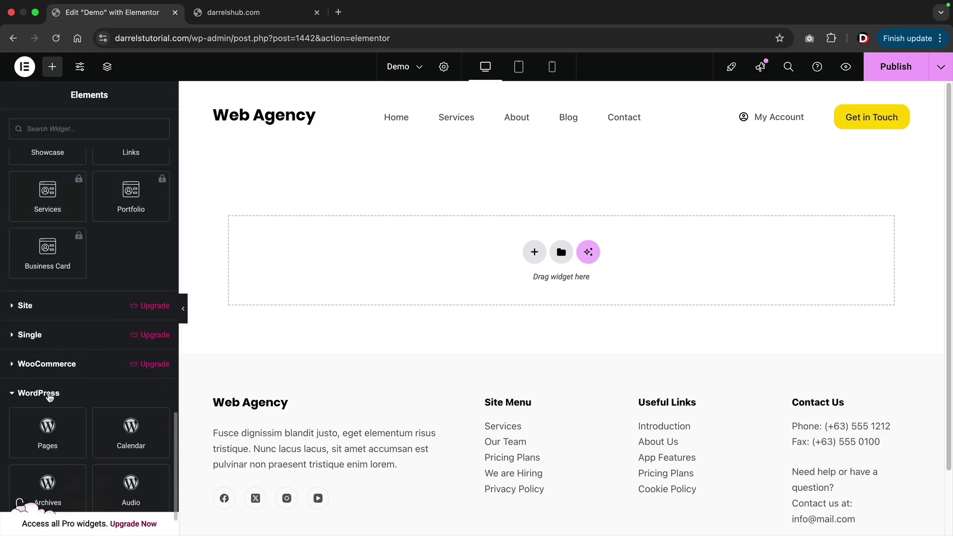
{"action": "scroll", "coordinate": [51, 391], "scroll_direction": "down", "scroll_amount": 2}
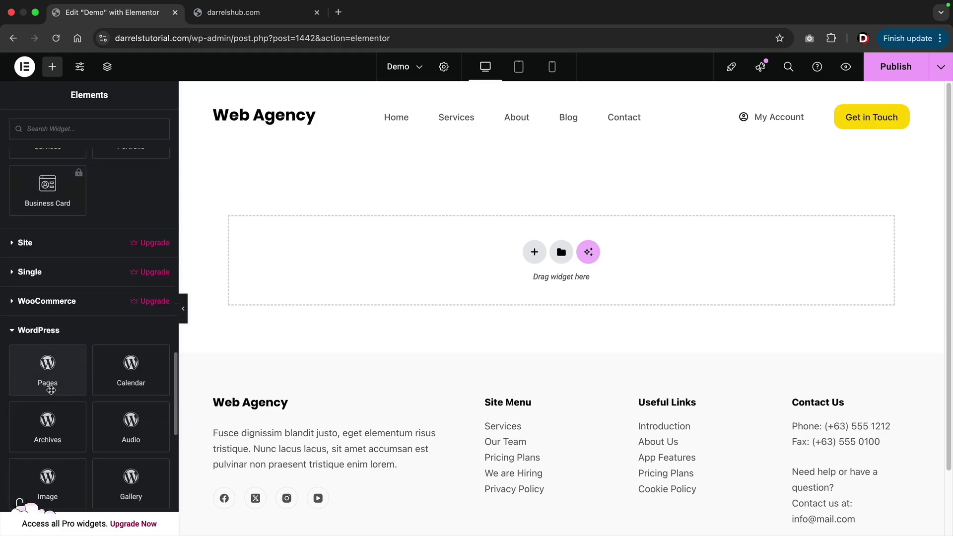
{"action": "left_click", "coordinate": [57, 331]}
{"action": "scroll", "coordinate": [65, 344], "scroll_direction": "up", "scroll_amount": 20}
{"action": "scroll", "coordinate": [66, 343], "scroll_direction": "up", "scroll_amount": 15}
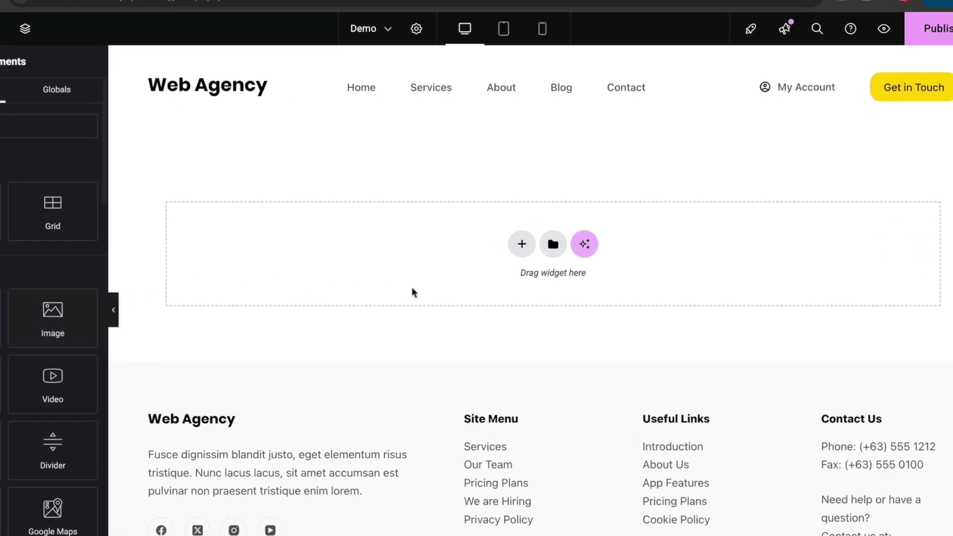
Add a two-column Flexbox container and drag a Heading widget into its left column.
{"action": "left_click", "coordinate": [497, 231]}
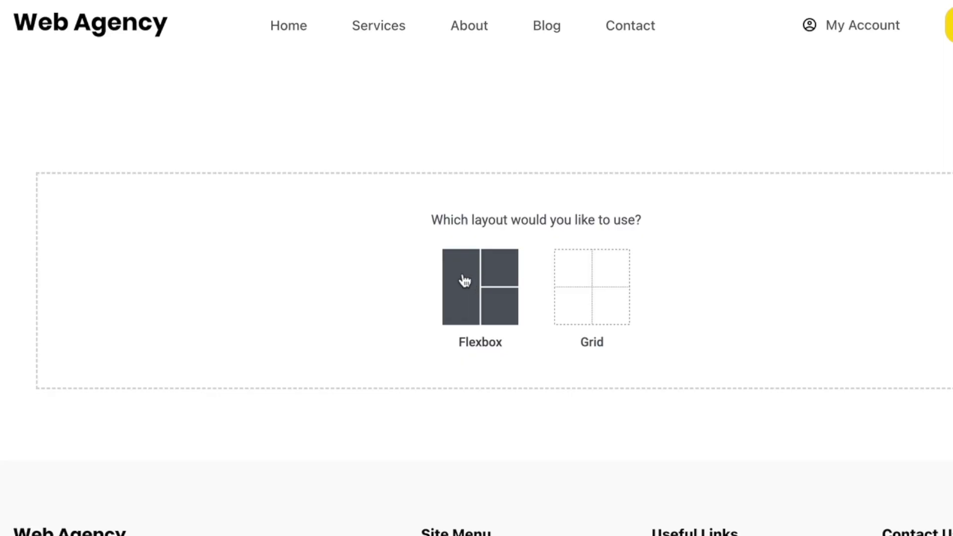
{"action": "left_click", "coordinate": [473, 286]}
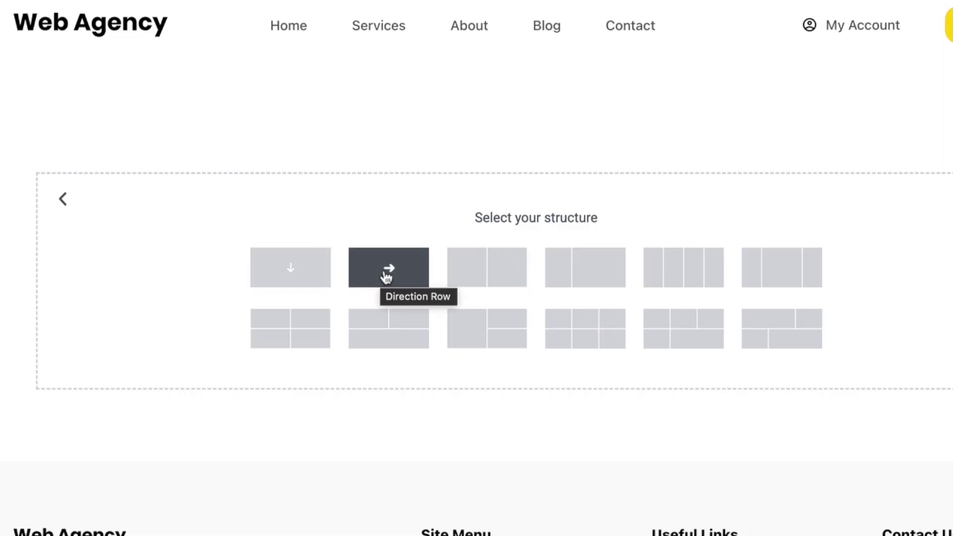
{"action": "left_click", "coordinate": [515, 268]}
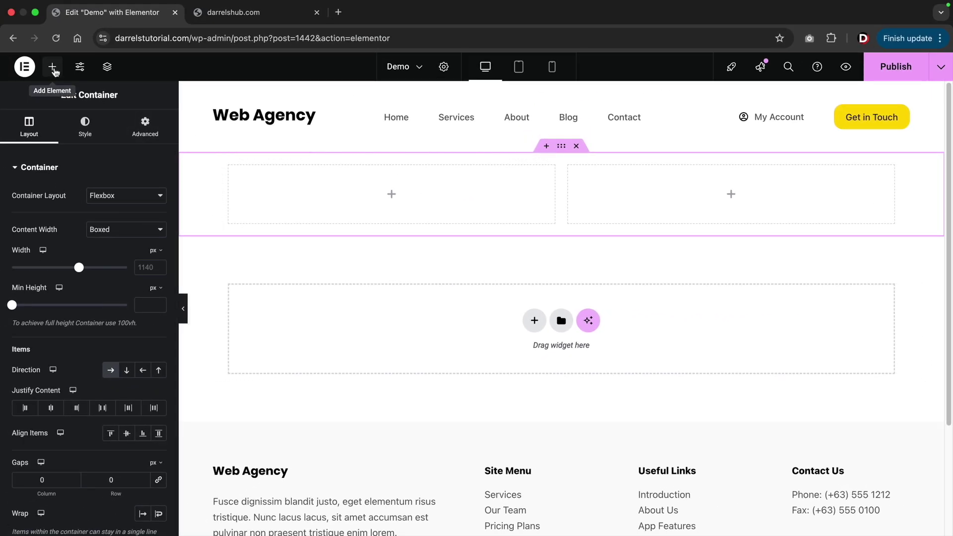
{"action": "left_click", "coordinate": [52, 67]}
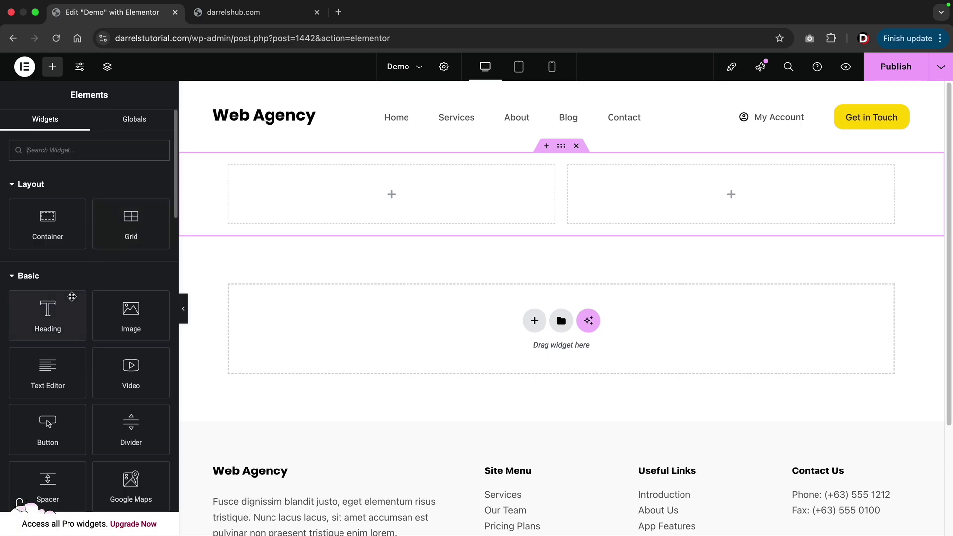
{"action": "left_click_drag", "start_coordinate": [44, 325], "coordinate": [270, 198]}
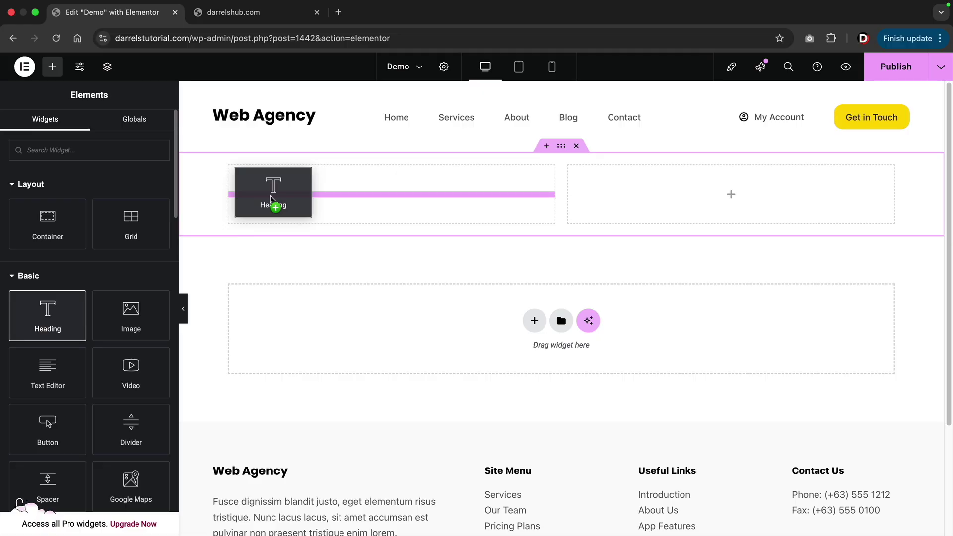
Drop the heading into the left column and append 'sdsdssdsdsd' to its title.
{"action": "left_click_drag", "start_coordinate": [270, 195], "coordinate": [270, 196]}
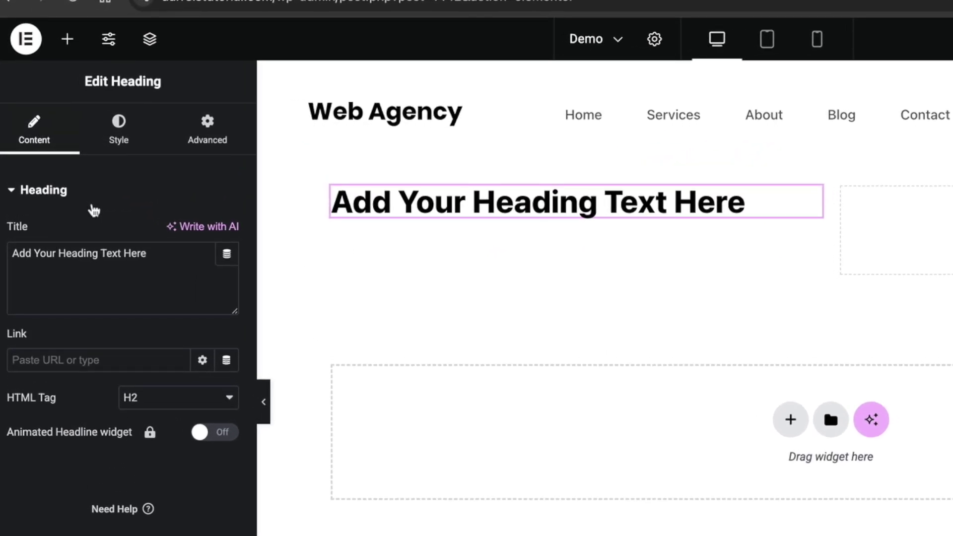
{"action": "left_click", "coordinate": [172, 251]}
{"action": "type", "text": "sds"}
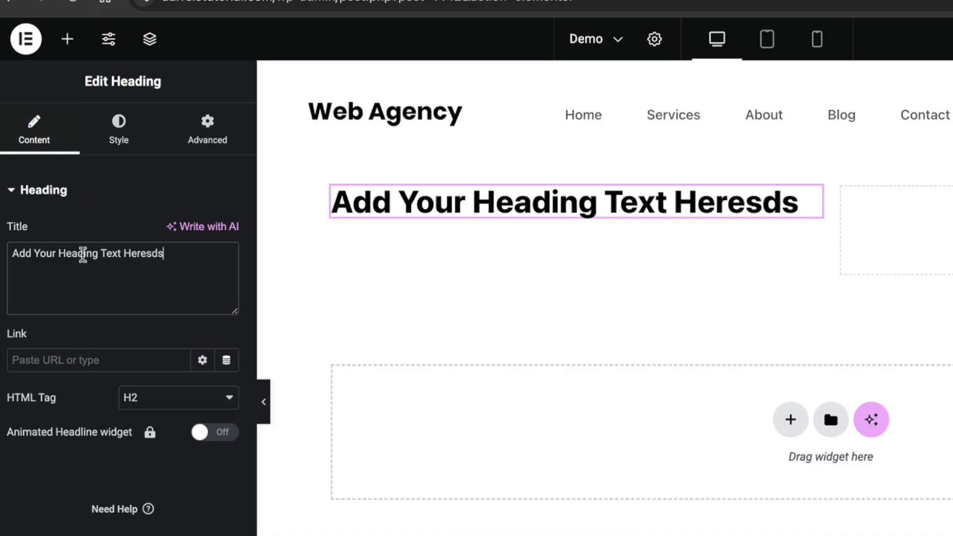
{"action": "type", "text": "dssdsdsd"}
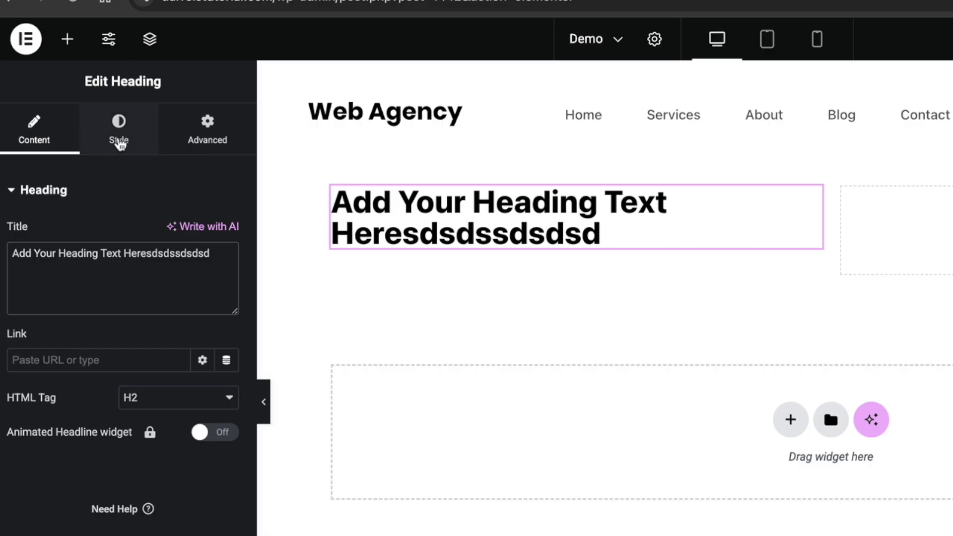
Set the heading's typography font size to 29 px.
{"action": "left_click", "coordinate": [118, 142]}
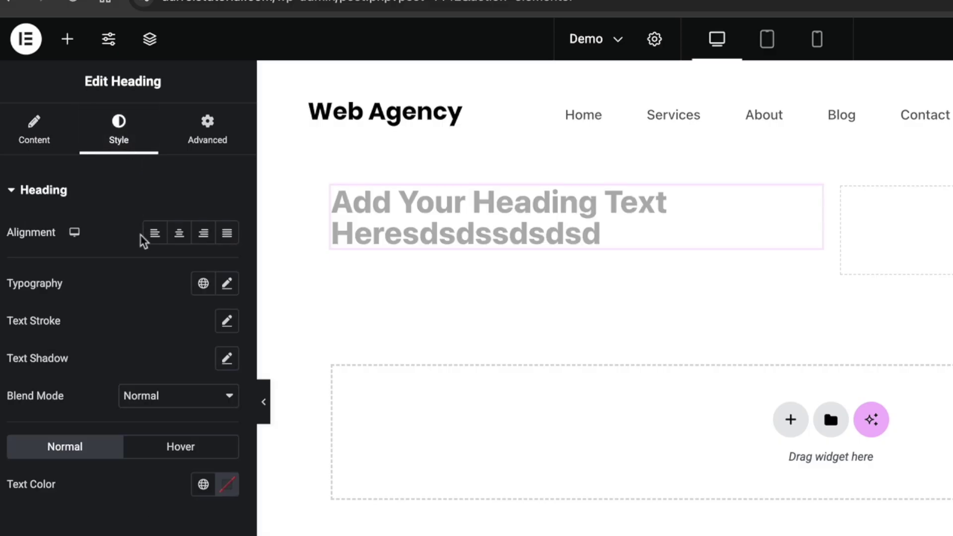
{"action": "left_click", "coordinate": [228, 287]}
{"action": "mouse_move", "coordinate": [21, 424]}
{"action": "left_mouse_down"}
{"action": "mouse_move", "coordinate": [106, 429]}
{"action": "mouse_move", "coordinate": [37, 430]}
{"action": "left_mouse_up"}
{"action": "left_click", "coordinate": [501, 272]}
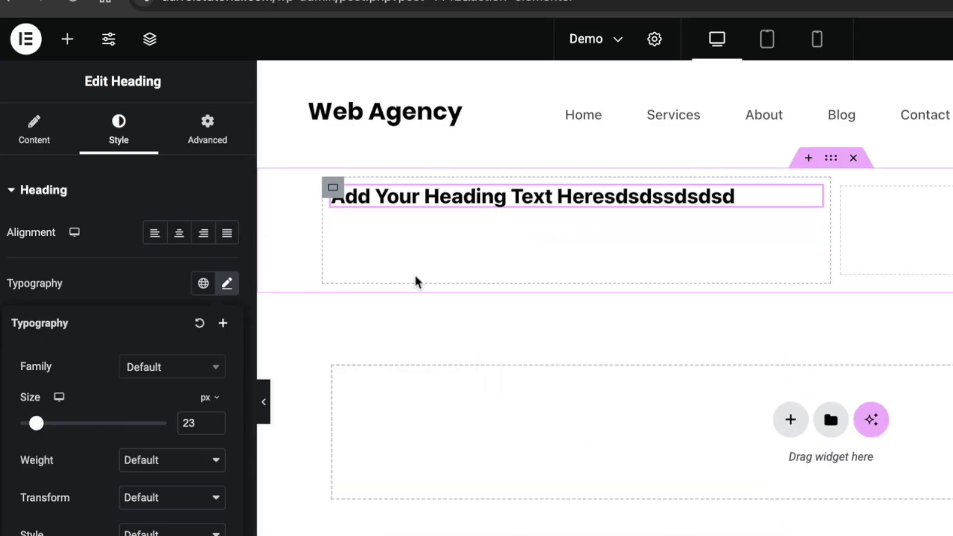
{"action": "left_click", "coordinate": [37, 425]}
{"action": "left_click_drag", "start_coordinate": [37, 424], "coordinate": [40, 424]}
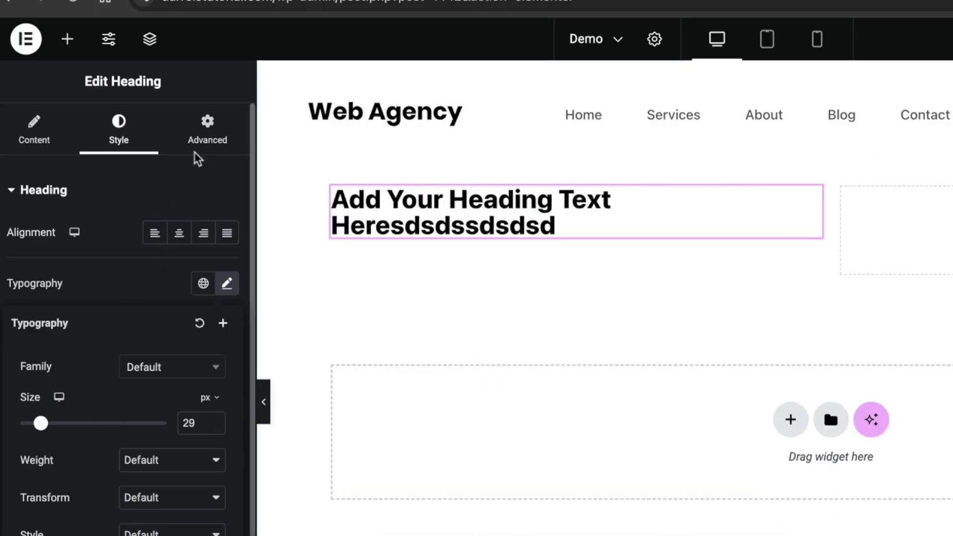
{"action": "left_click", "coordinate": [204, 142]}
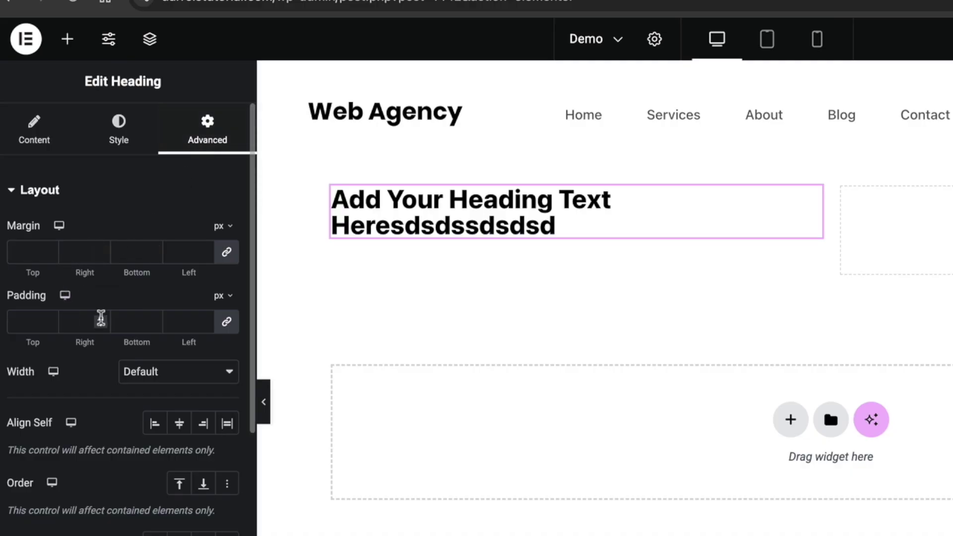
Leave the heading's padding cleared and expand its Motion Effects settings.
{"action": "left_click_drag", "start_coordinate": [154, 320], "coordinate": [153, 320]}
{"action": "key", "text": "BackSpace"}
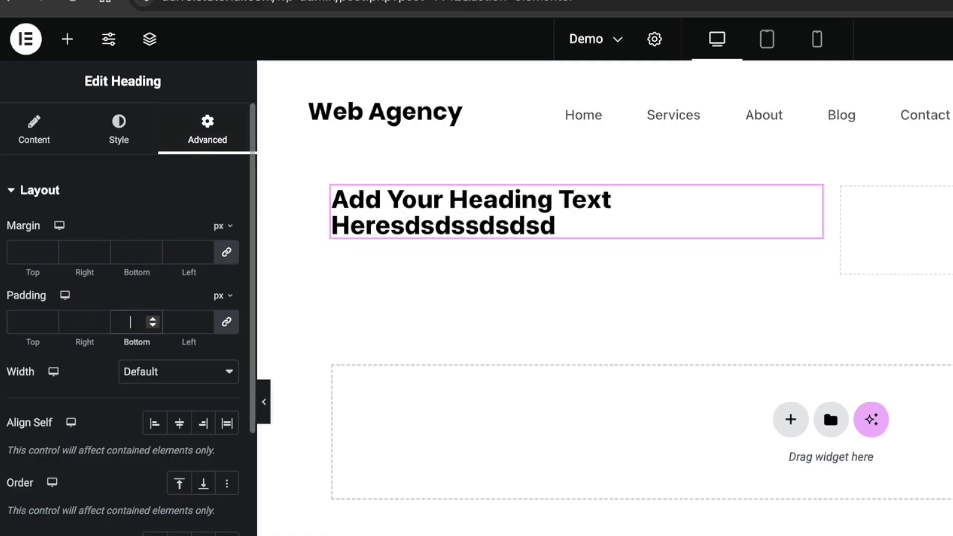
{"action": "scroll", "coordinate": [135, 325], "scroll_direction": "down", "scroll_amount": 10}
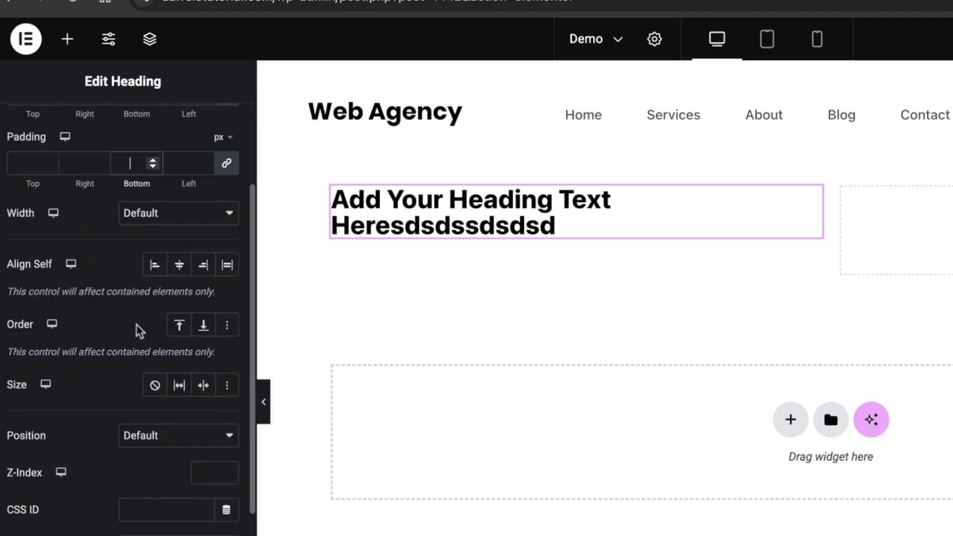
{"action": "left_click", "coordinate": [69, 426]}
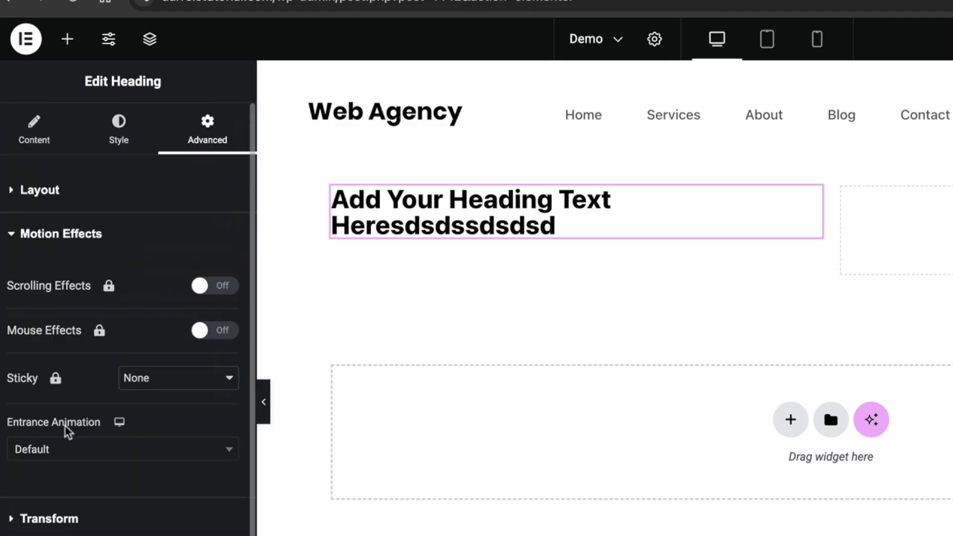
Try several entrance animations and settle on Flash for the heading.
{"action": "left_click", "coordinate": [70, 449]}
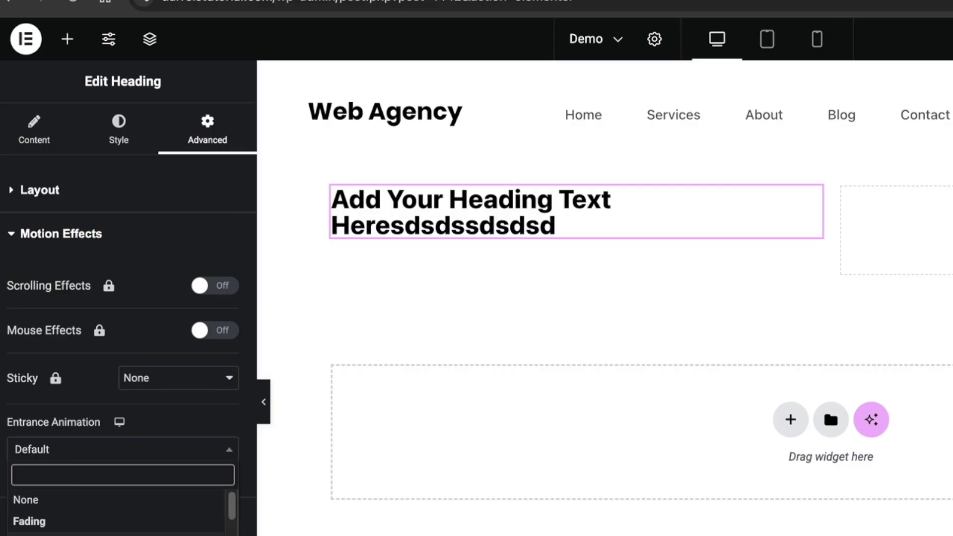
{"action": "key", "text": "Down"}
{"action": "key", "text": "Down"}
{"action": "key", "text": "Return"}
{"action": "left_click", "coordinate": [105, 450]}
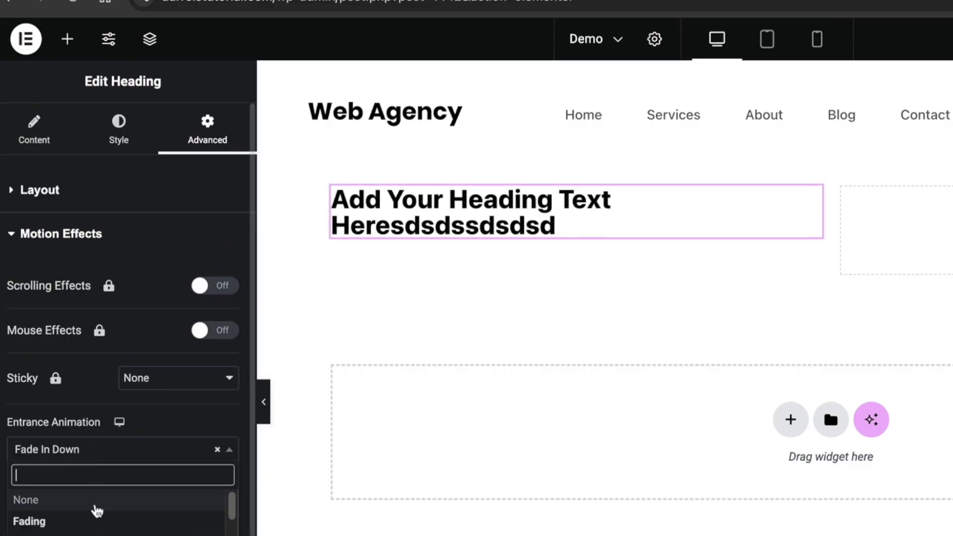
{"action": "key", "text": "Down"}
{"action": "key", "text": "Return"}
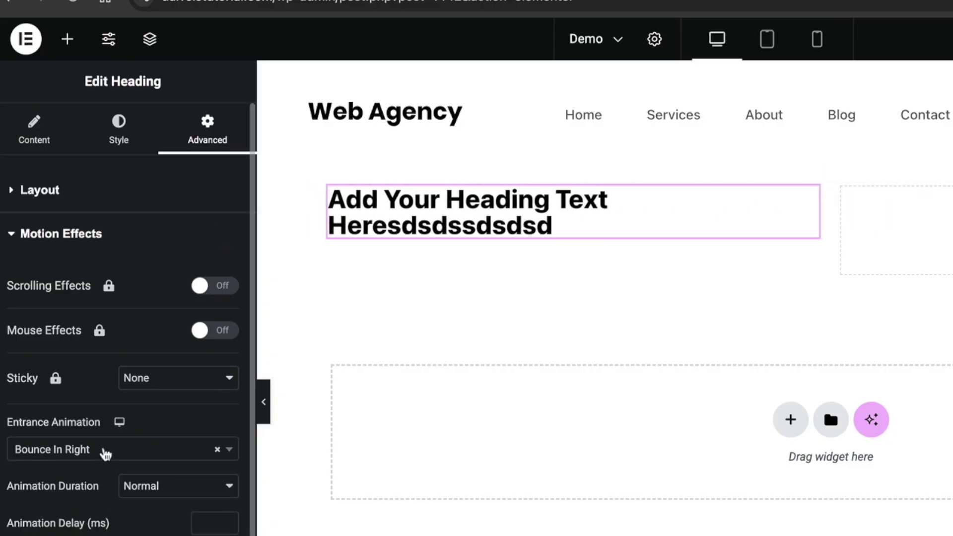
{"action": "left_click", "coordinate": [101, 449]}
{"action": "key", "text": "Down"}
{"action": "key", "text": "Down"}
{"action": "key", "text": "Down"}
{"action": "key", "text": "Down"}
{"action": "key", "text": "Return"}
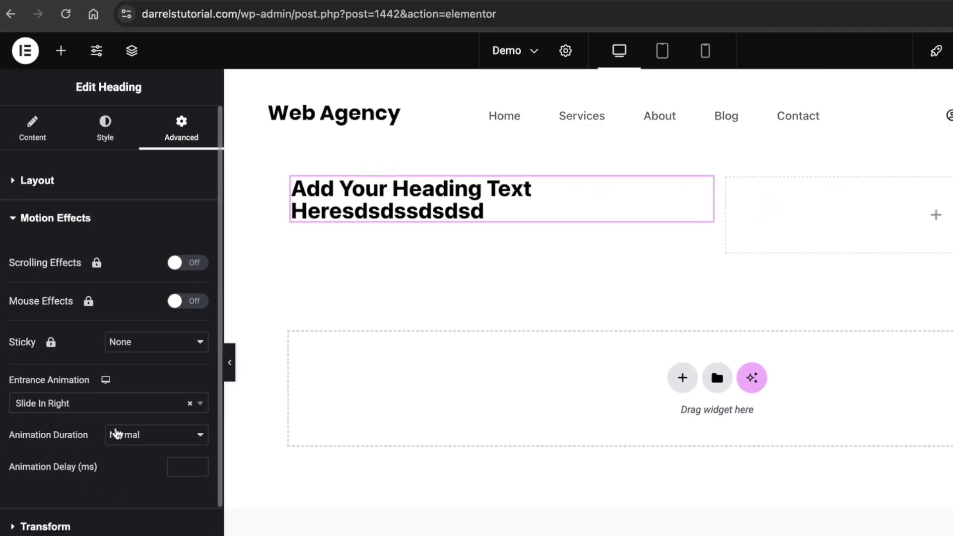
{"action": "left_click", "coordinate": [109, 405]}
{"action": "scroll", "coordinate": [109, 453], "scroll_direction": "down", "scroll_amount": 5}
{"action": "left_click", "coordinate": [95, 498]}
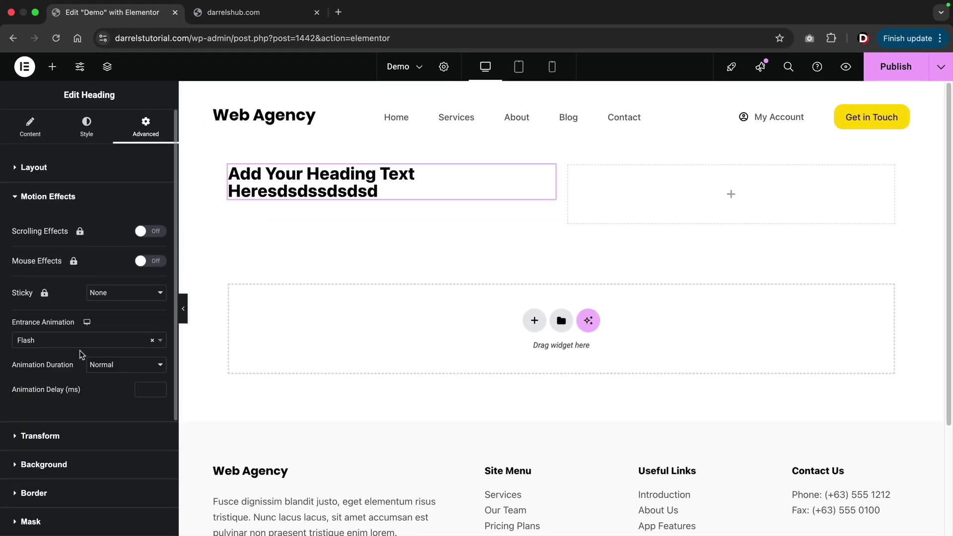
{"action": "left_click", "coordinate": [30, 133]}
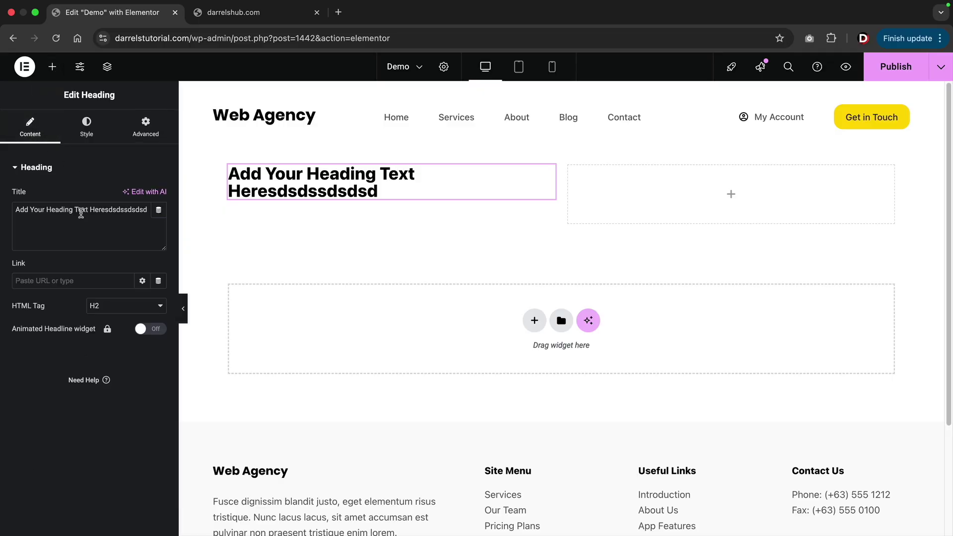
Replace the heading title with the person's full name, correcting the misspelled ending.
{"action": "triple_click", "coordinate": [81, 213]}
{"action": "type", "text": "Darre"}
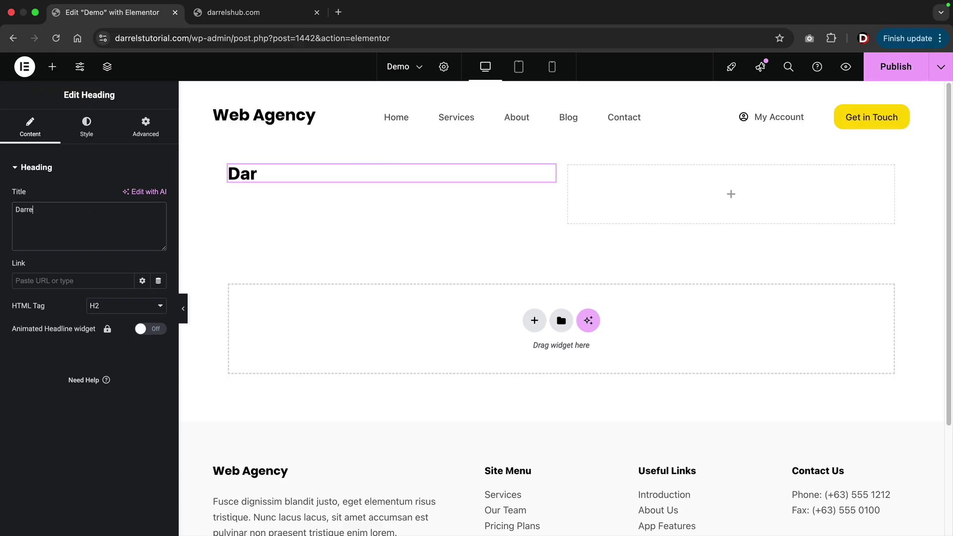
{"action": "type", "text": "l Wilsoinm"}
{"action": "key", "text": "BackSpace"}
{"action": "type", "text": "n"}
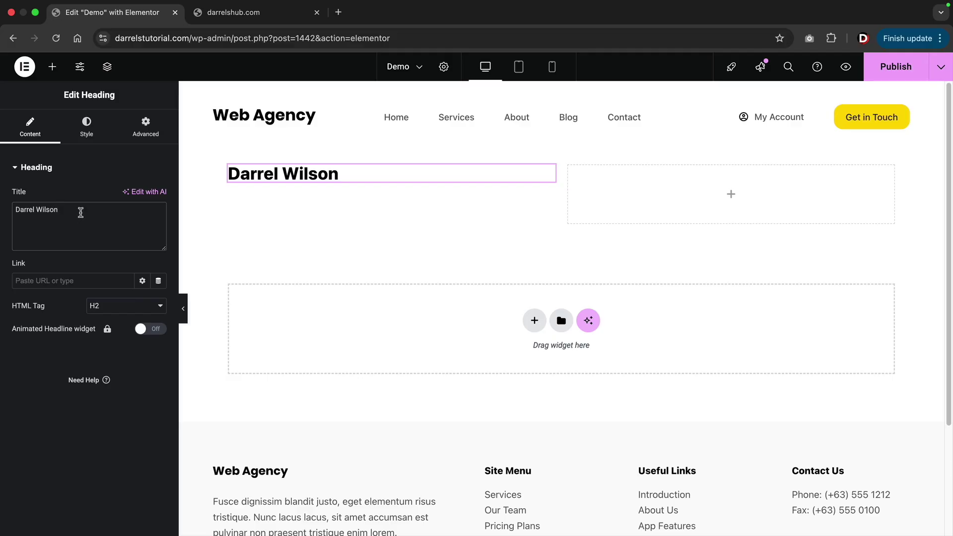
{"action": "left_click", "coordinate": [52, 67]}
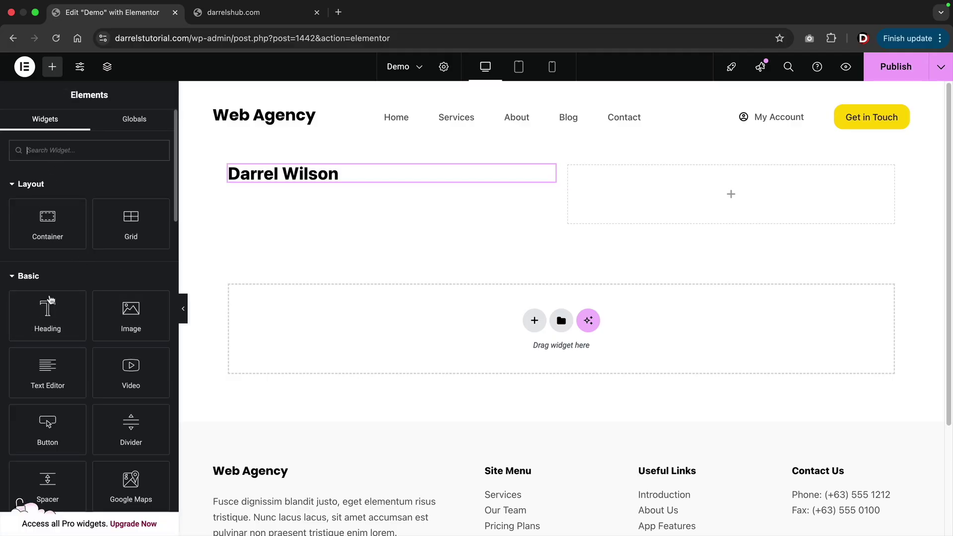
{"action": "left_click_drag", "start_coordinate": [121, 323], "coordinate": [306, 181]}
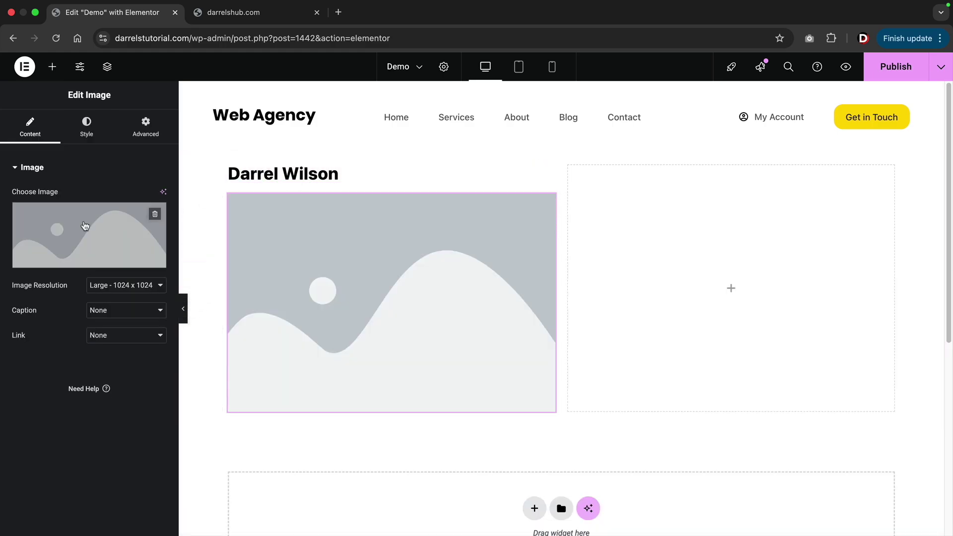
{"action": "left_click", "coordinate": [55, 235]}
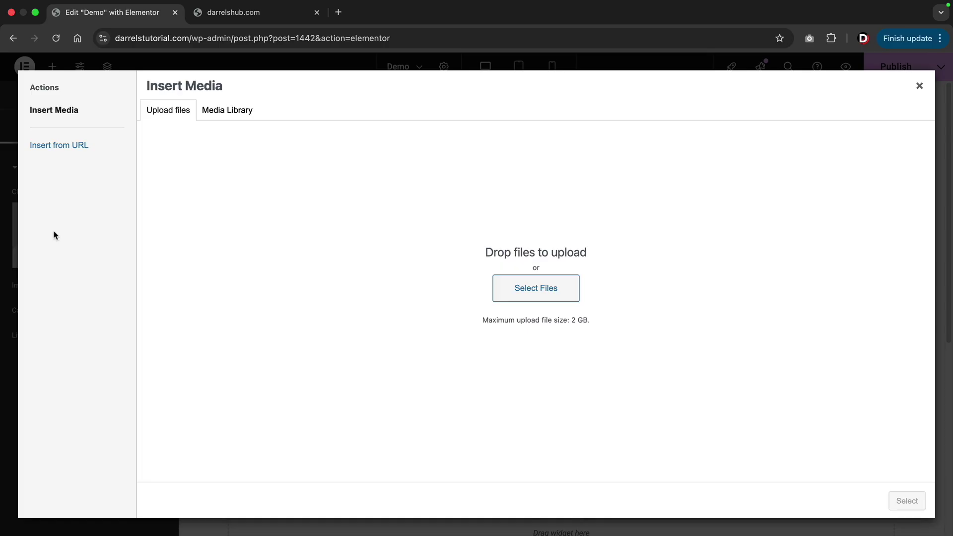
{"action": "left_click", "coordinate": [241, 116]}
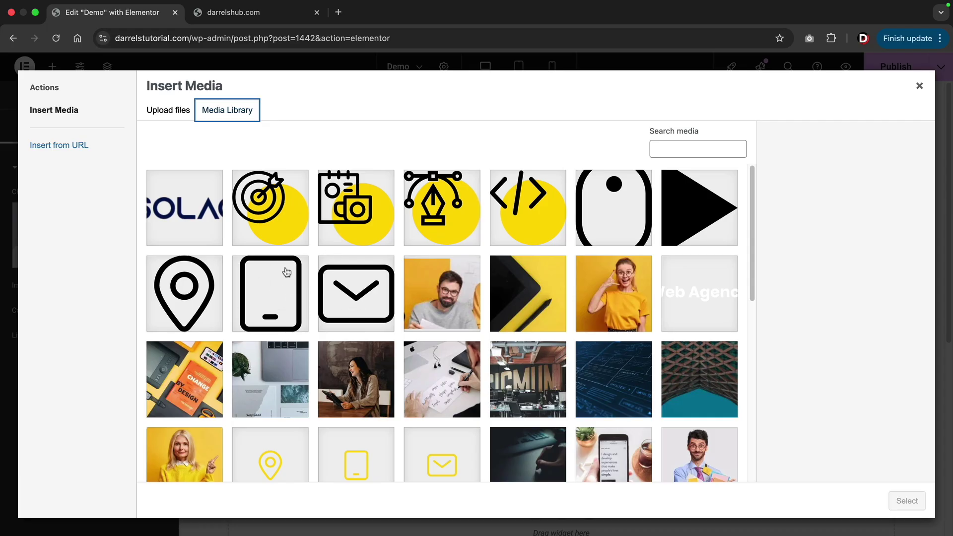
{"action": "left_click", "coordinate": [172, 117]}
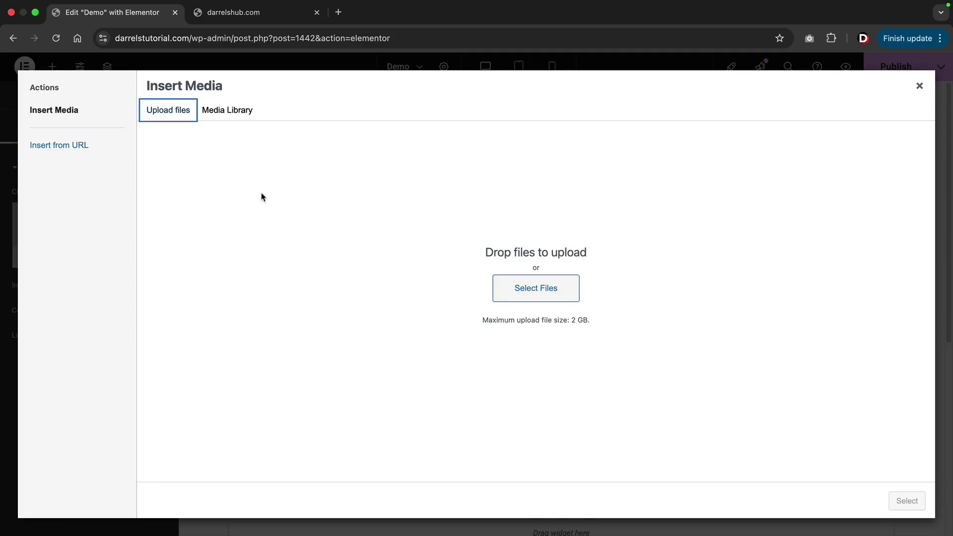
{"action": "left_click", "coordinate": [525, 291]}
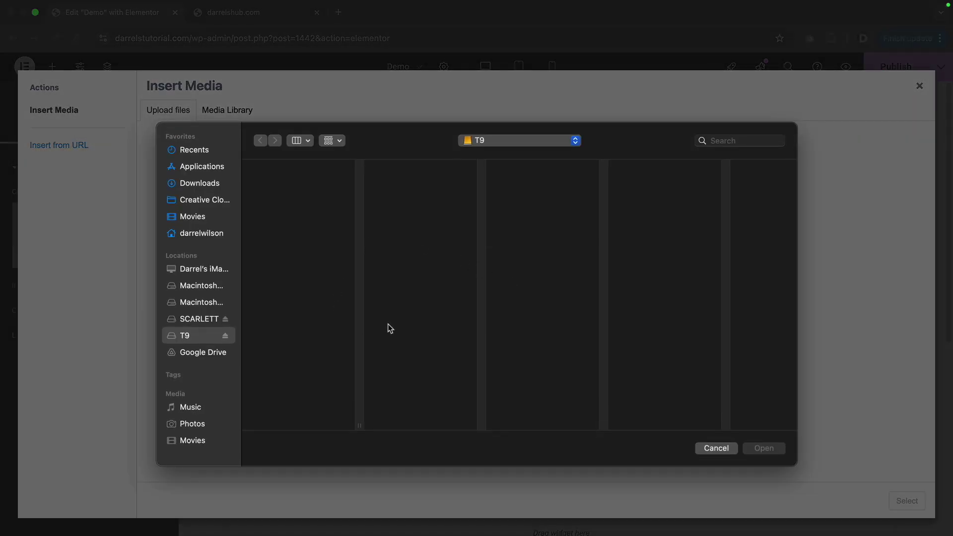
{"action": "left_click", "coordinate": [716, 449]}
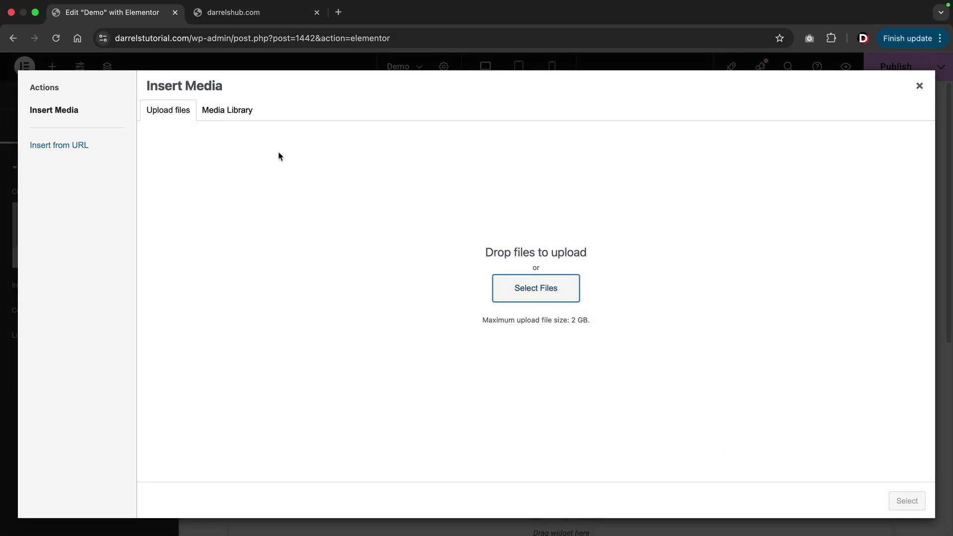
{"action": "left_click", "coordinate": [234, 112]}
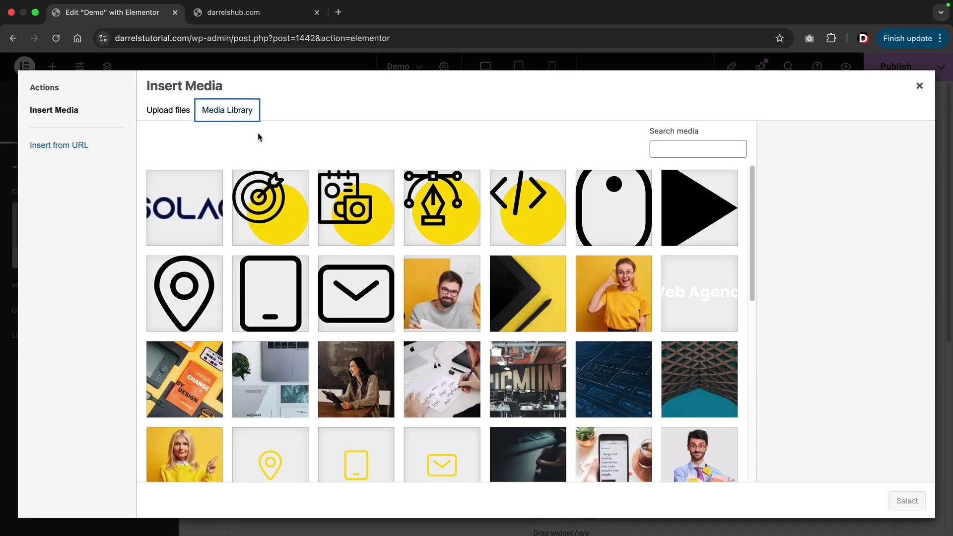
{"action": "scroll", "coordinate": [698, 306], "scroll_direction": "down", "scroll_amount": 4}
{"action": "left_click", "coordinate": [697, 305]}
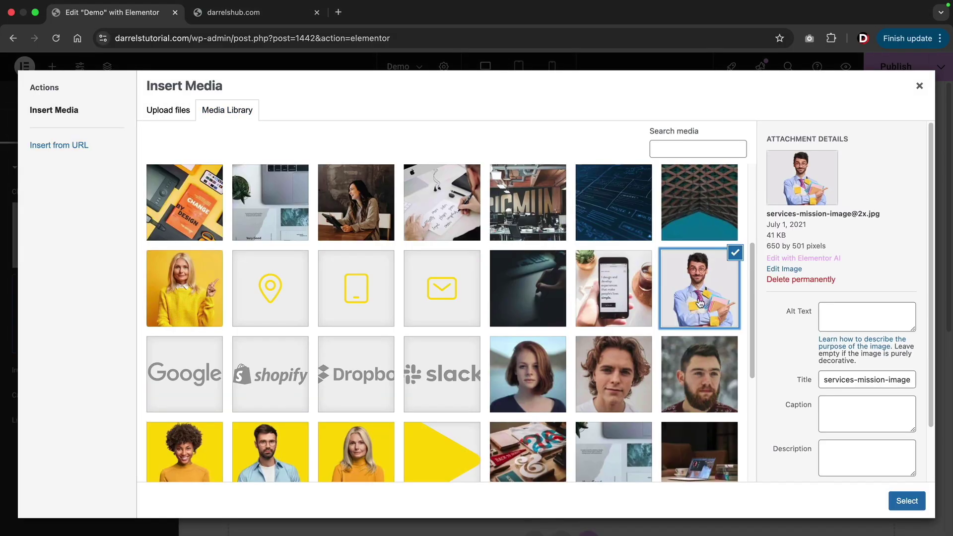
{"action": "left_click", "coordinate": [906, 501]}
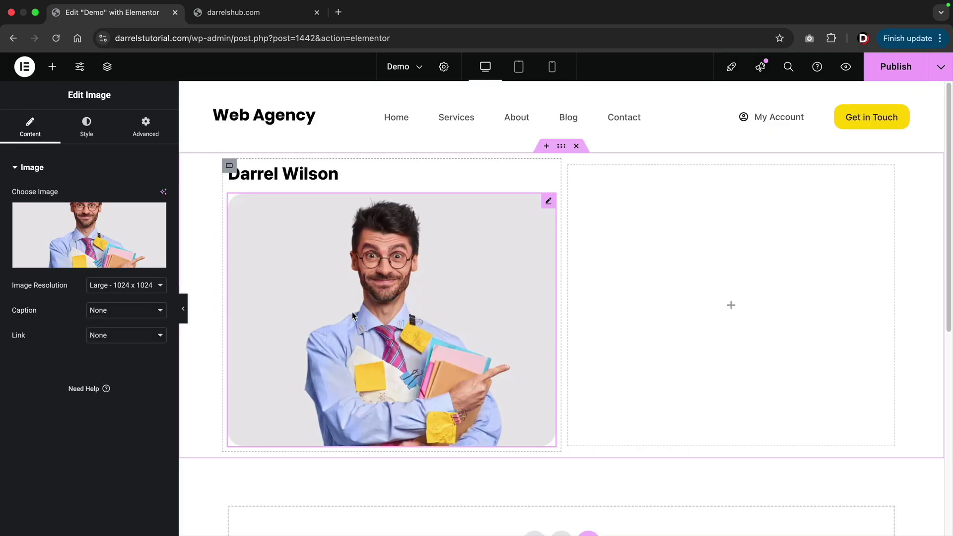
Place a Text Editor block and then a Button widget below the photo.
{"action": "left_click", "coordinate": [52, 67]}
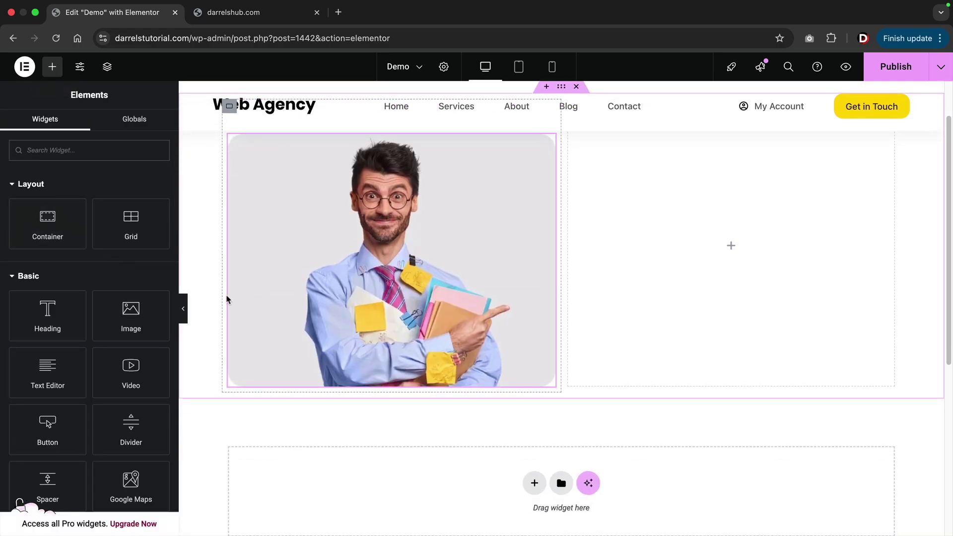
{"action": "left_click_drag", "start_coordinate": [48, 373], "coordinate": [269, 439]}
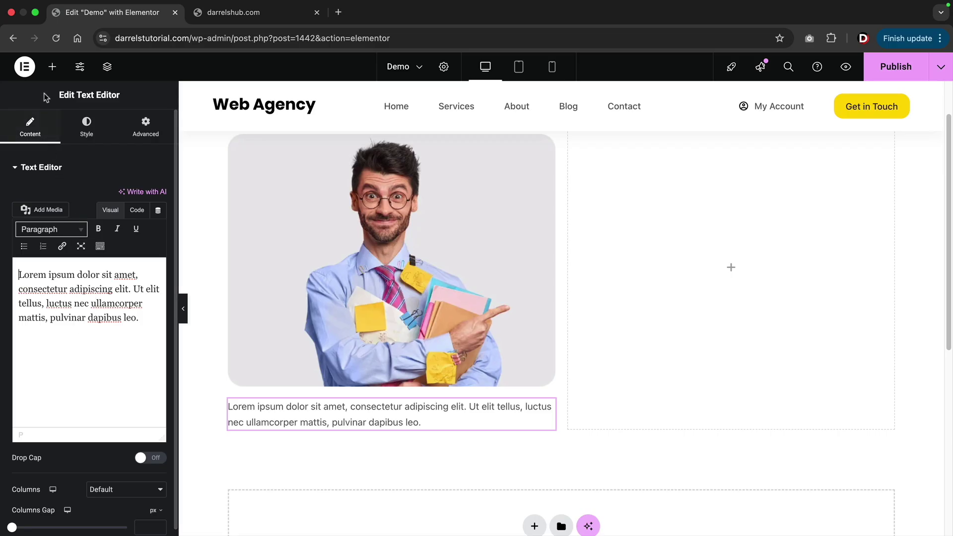
{"action": "left_click", "coordinate": [52, 66]}
{"action": "left_click_drag", "start_coordinate": [47, 424], "coordinate": [276, 423]}
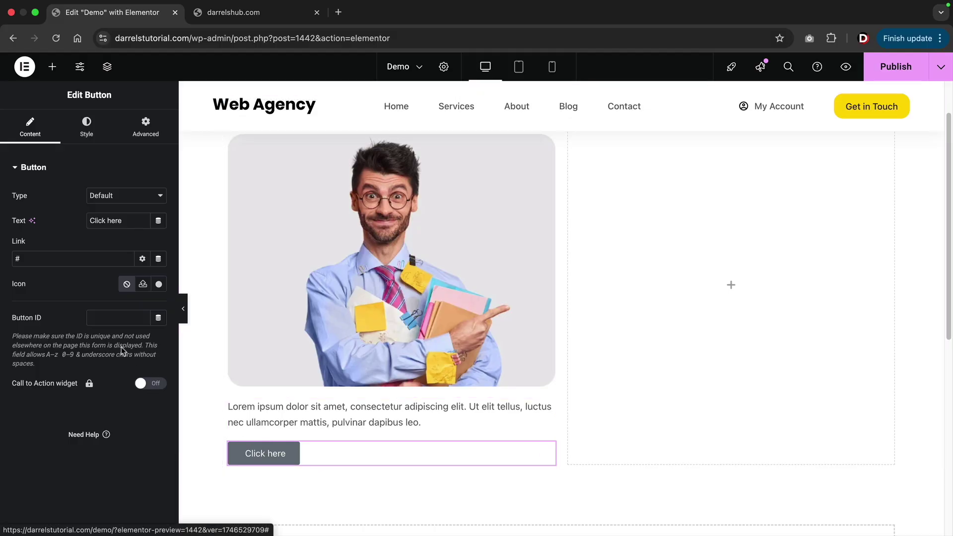
Link the Click here button to the Contact page.
{"action": "left_click", "coordinate": [38, 258]}
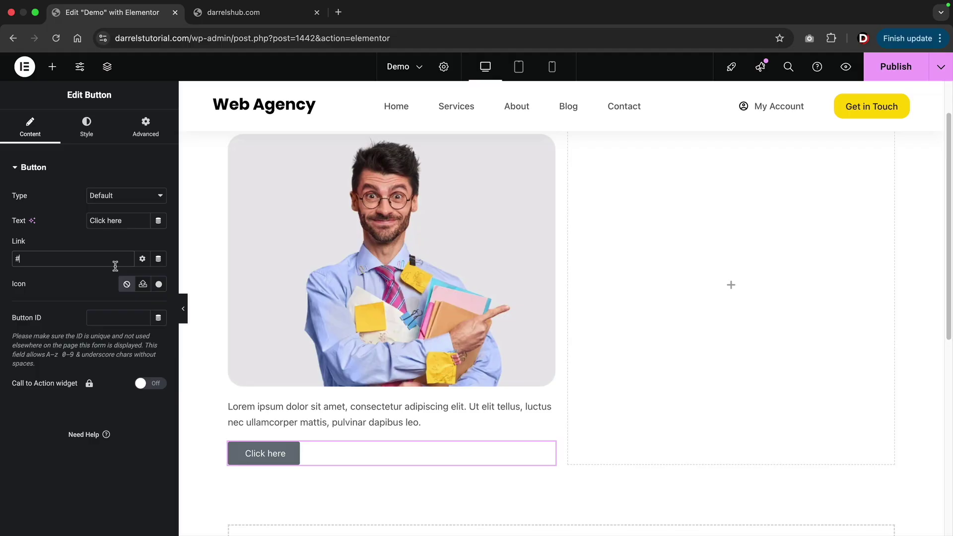
{"action": "key", "text": "BackSpace"}
{"action": "type", "text": "contact"}
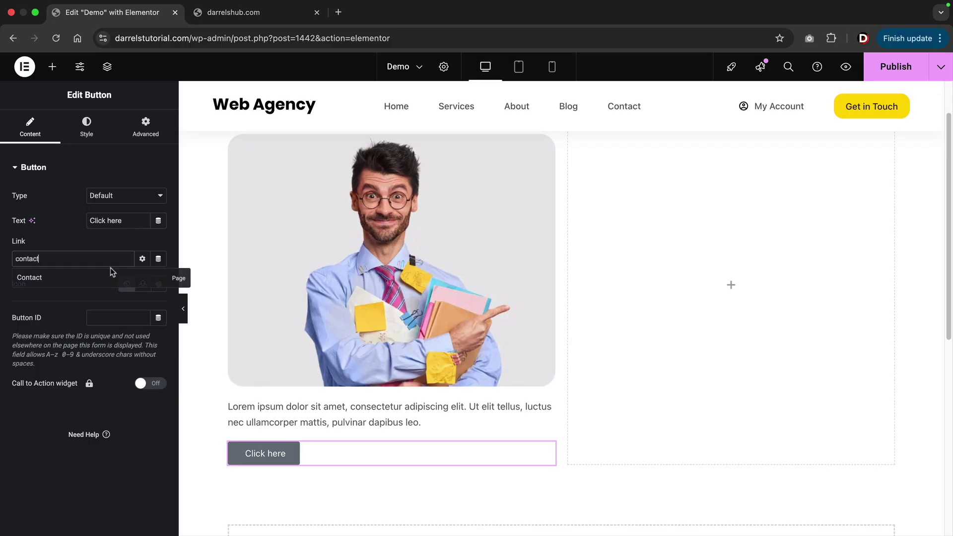
{"action": "left_click", "coordinate": [42, 274]}
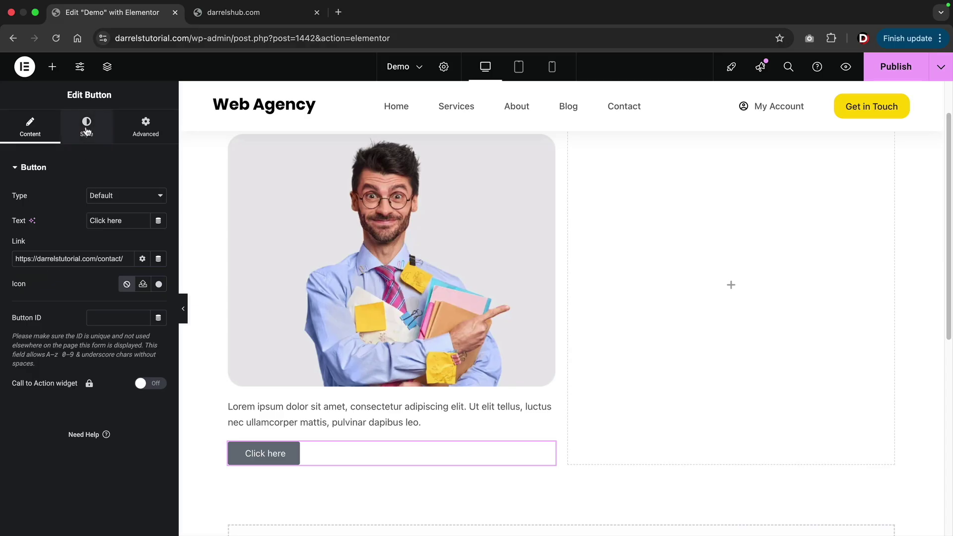
Give the button a red background colour.
{"action": "left_click", "coordinate": [86, 131]}
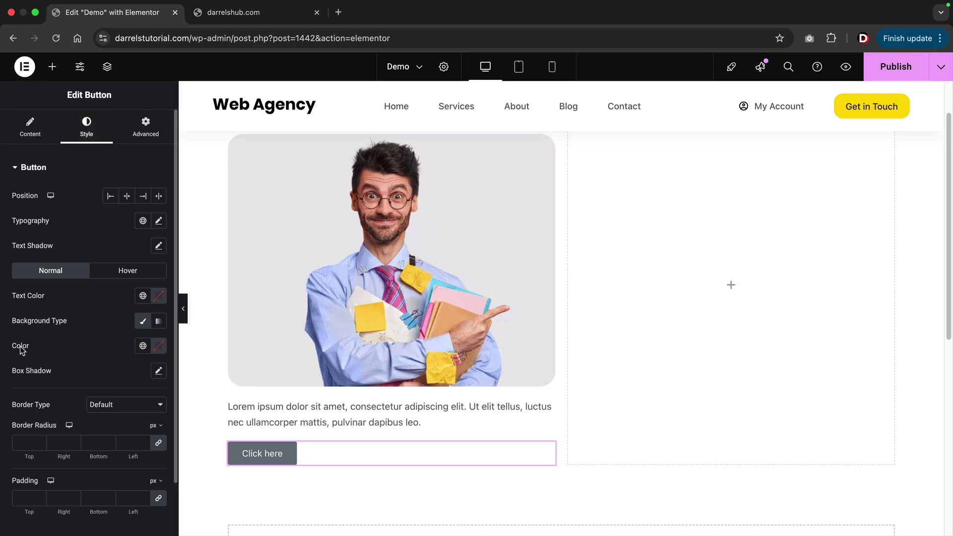
{"action": "left_click", "coordinate": [158, 345]}
{"action": "left_click_drag", "start_coordinate": [145, 425], "coordinate": [198, 404]}
{"action": "scroll", "coordinate": [202, 325], "scroll_direction": "down", "scroll_amount": 3}
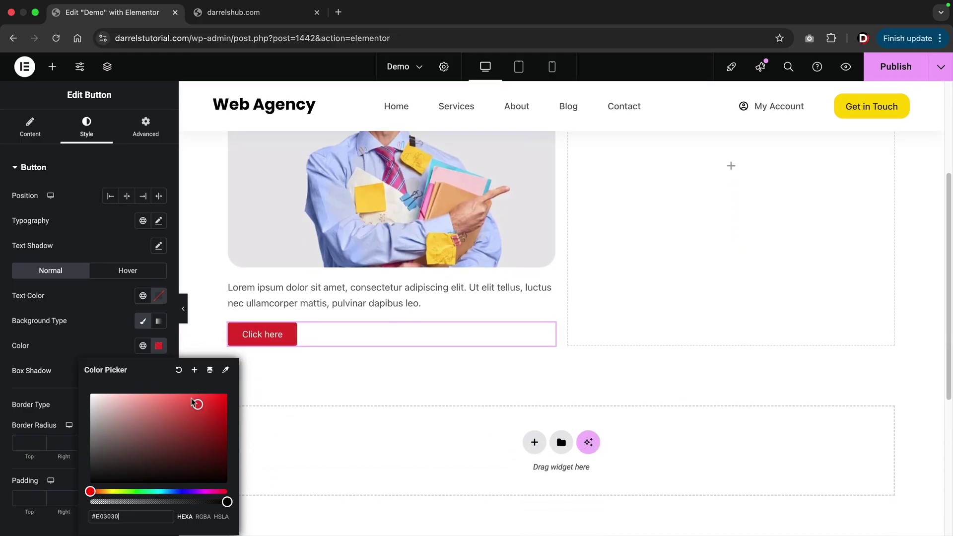
{"action": "left_click", "coordinate": [110, 330]}
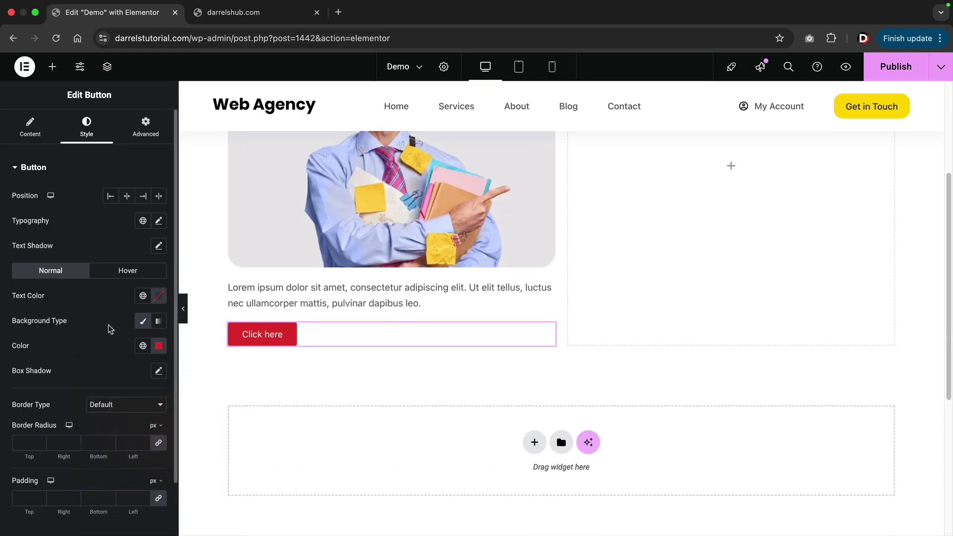
Set the button's typography to Poppins, Bold weight.
{"action": "left_click", "coordinate": [159, 221]}
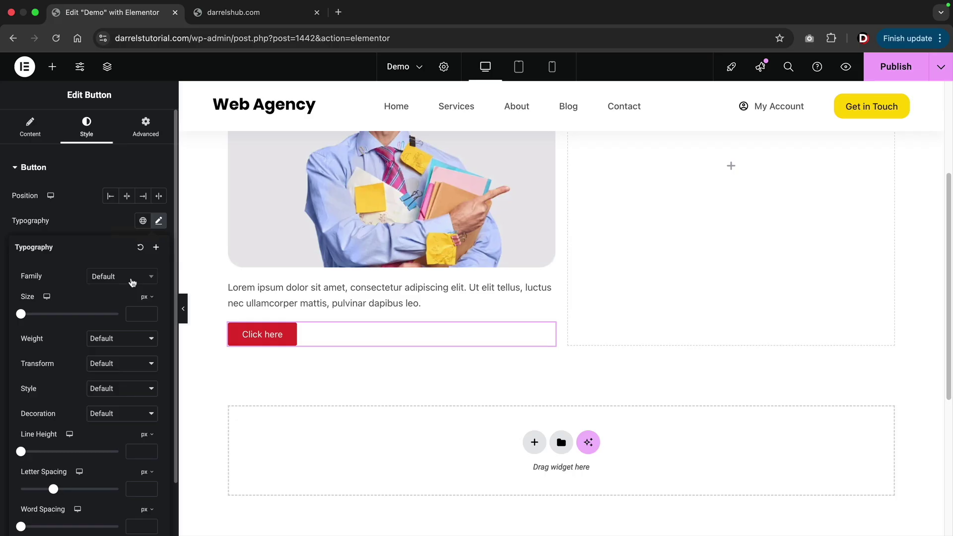
{"action": "left_click", "coordinate": [130, 278]}
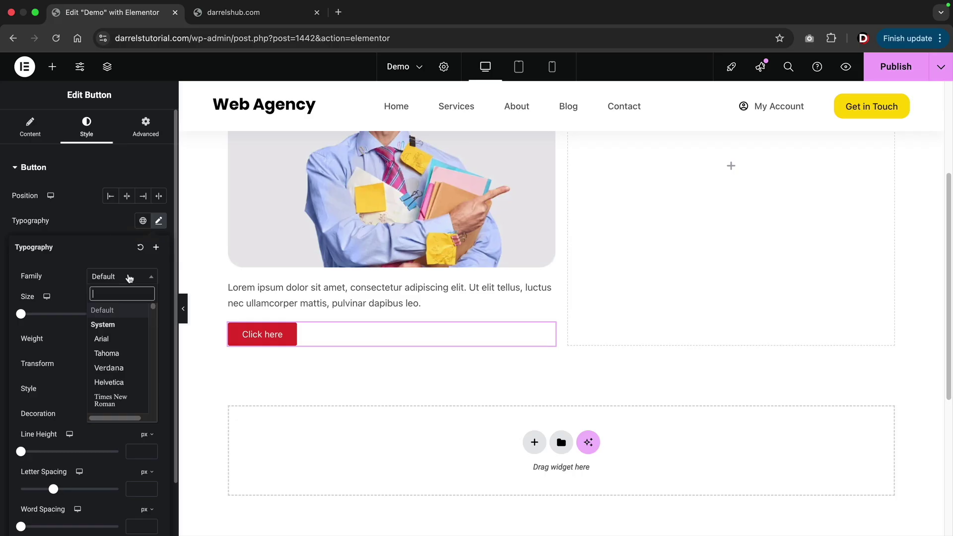
{"action": "type", "text": "p"}
{"action": "left_click", "coordinate": [123, 324]}
{"action": "left_click", "coordinate": [118, 342]}
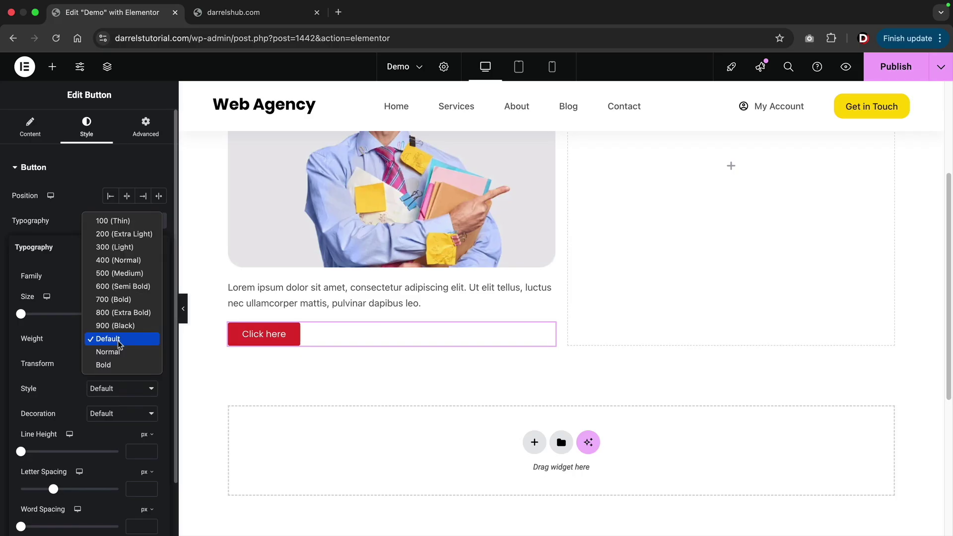
{"action": "left_click", "coordinate": [119, 366]}
{"action": "scroll", "coordinate": [251, 368], "scroll_direction": "up", "scroll_amount": 4}
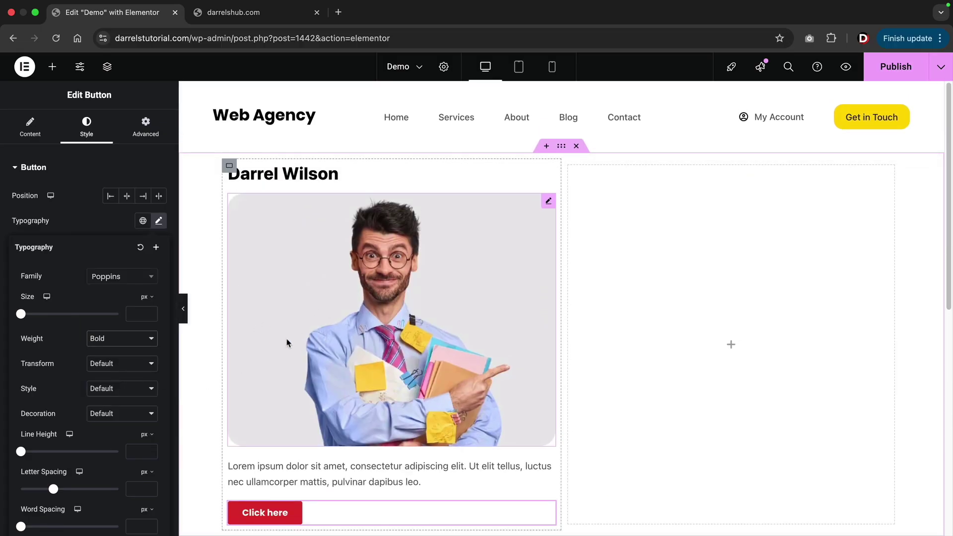
{"action": "left_click", "coordinate": [53, 66]}
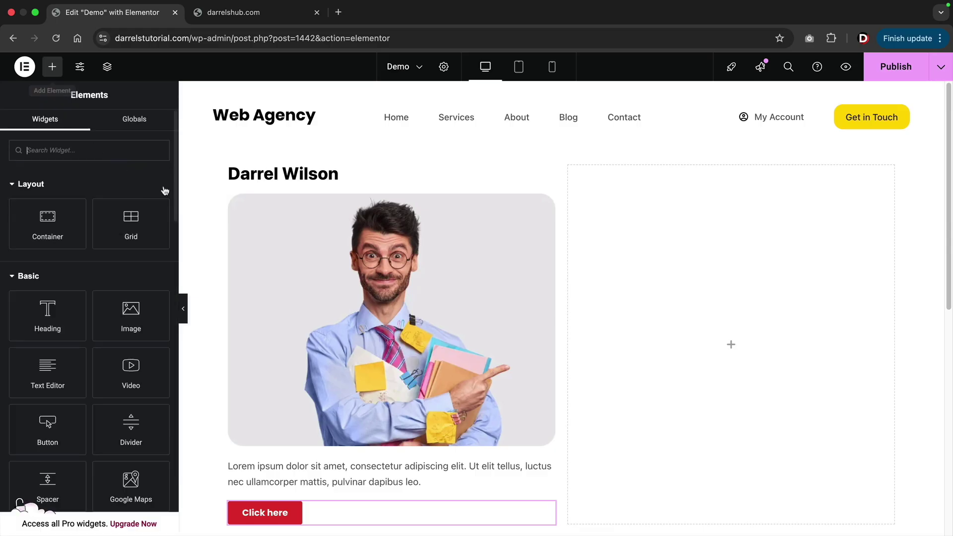
Duplicate the name heading and move the copy into the right column.
{"action": "scroll", "coordinate": [214, 242], "scroll_direction": "down", "scroll_amount": 1}
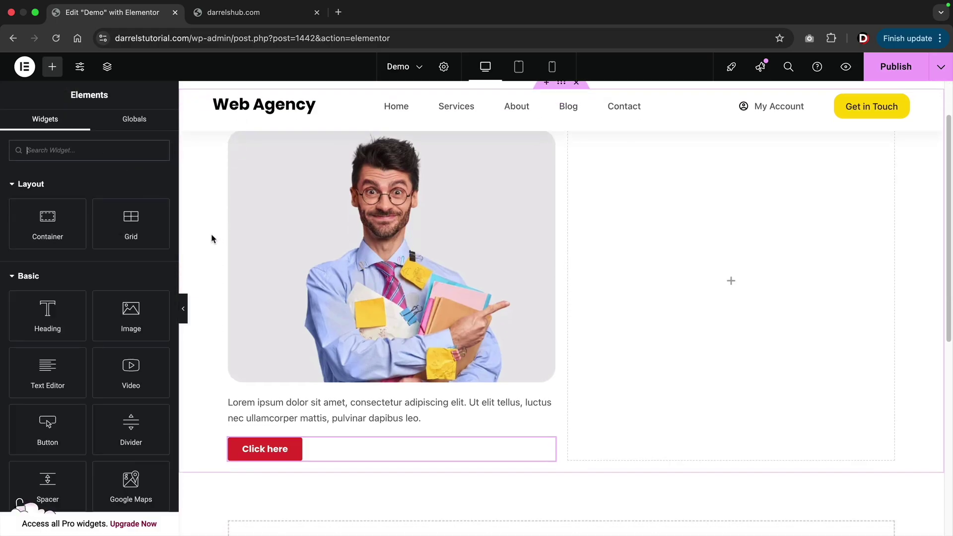
{"action": "scroll", "coordinate": [214, 278], "scroll_direction": "down", "scroll_amount": 1}
{"action": "scroll", "coordinate": [249, 383], "scroll_direction": "up", "scroll_amount": 1}
{"action": "scroll", "coordinate": [257, 385], "scroll_direction": "up", "scroll_amount": 2}
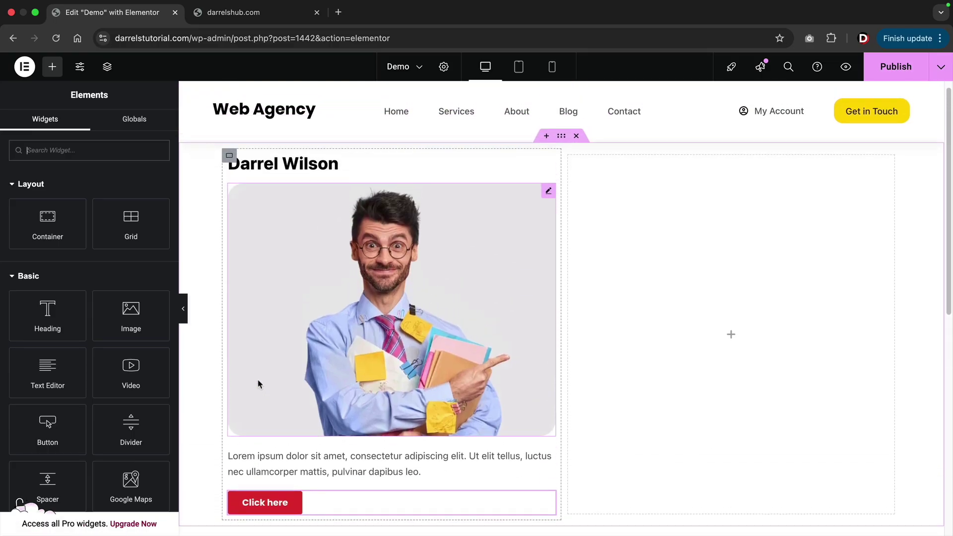
{"action": "right_click", "coordinate": [276, 174]}
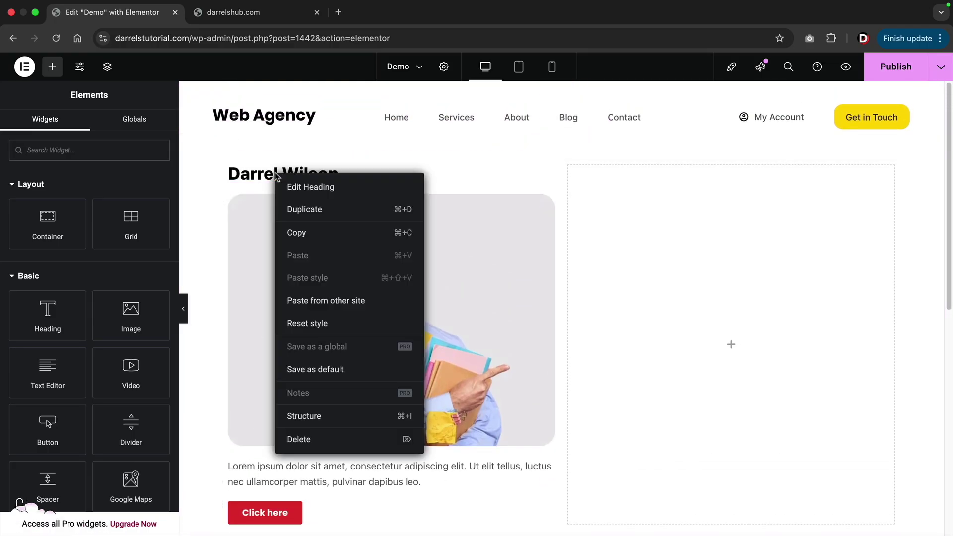
{"action": "left_click", "coordinate": [299, 210]}
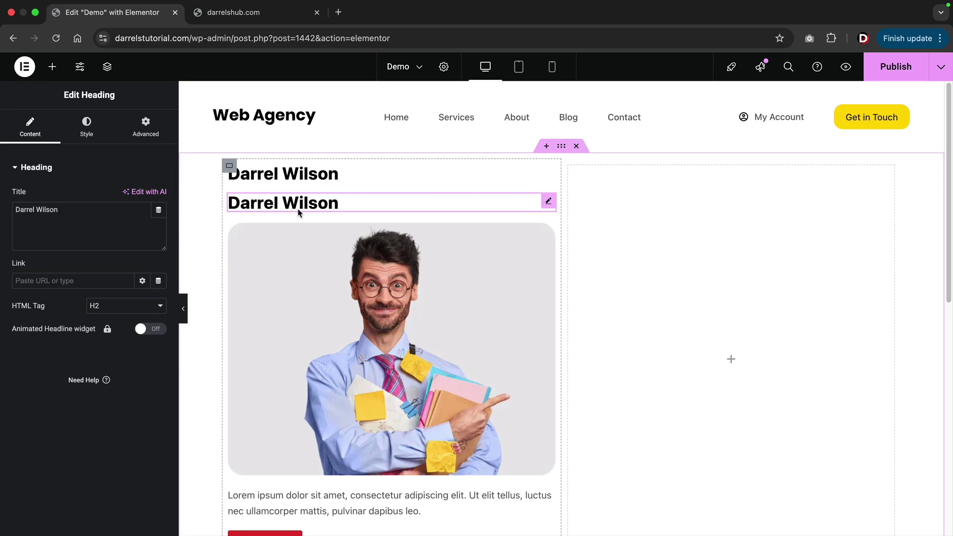
{"action": "right_click", "coordinate": [299, 209]}
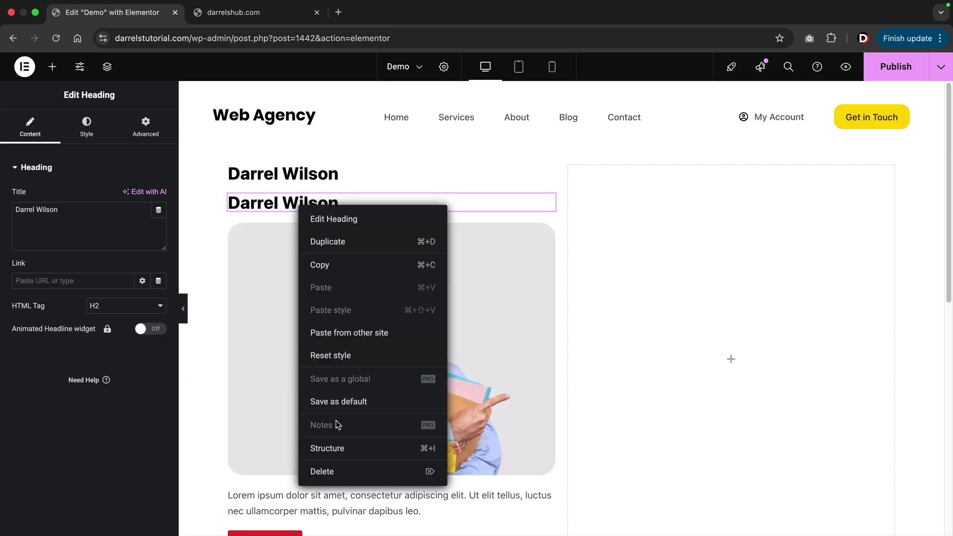
{"action": "left_click", "coordinate": [329, 468]}
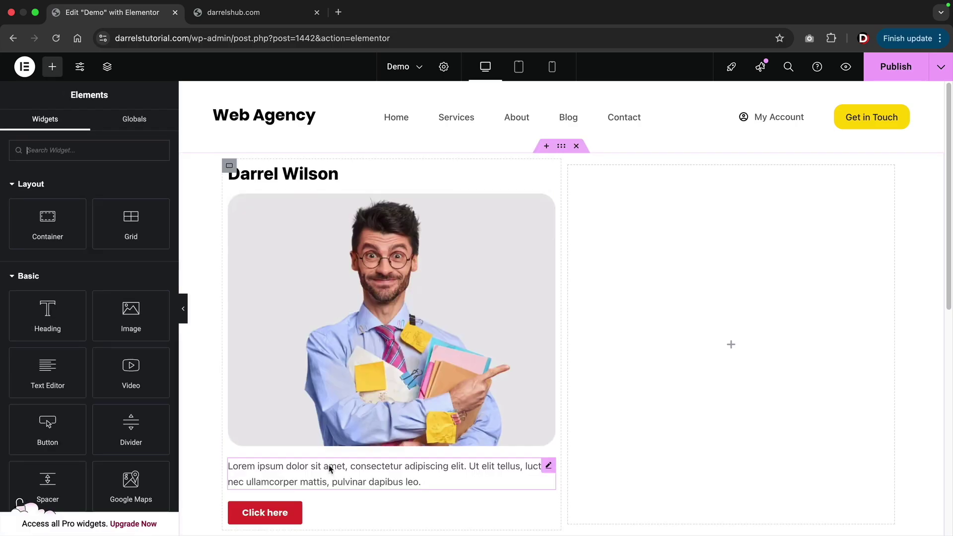
{"action": "right_click", "coordinate": [298, 177]}
{"action": "left_click", "coordinate": [314, 211]}
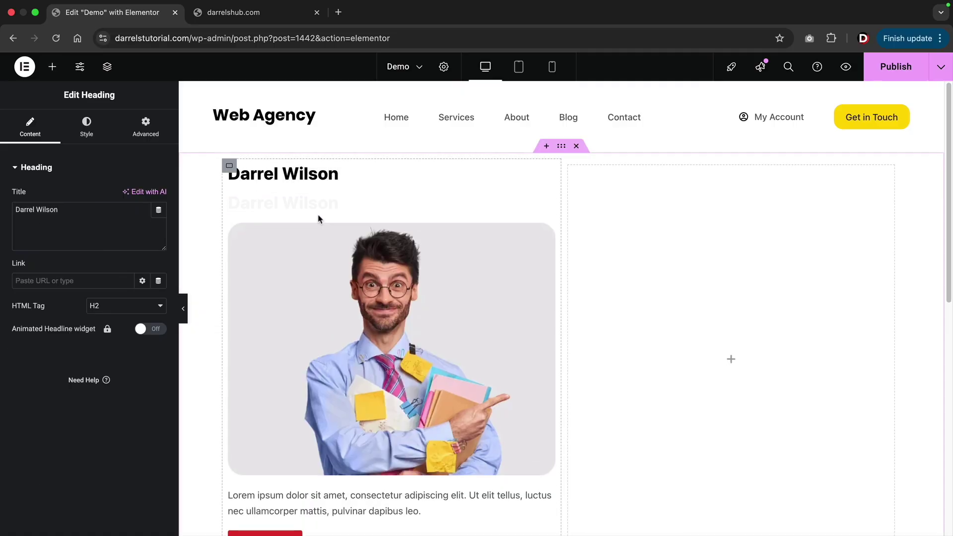
{"action": "mouse_move", "coordinate": [548, 201]}
{"action": "left_mouse_down"}
{"action": "mouse_move", "coordinate": [664, 305]}
{"action": "mouse_move", "coordinate": [698, 351]}
{"action": "left_mouse_up"}
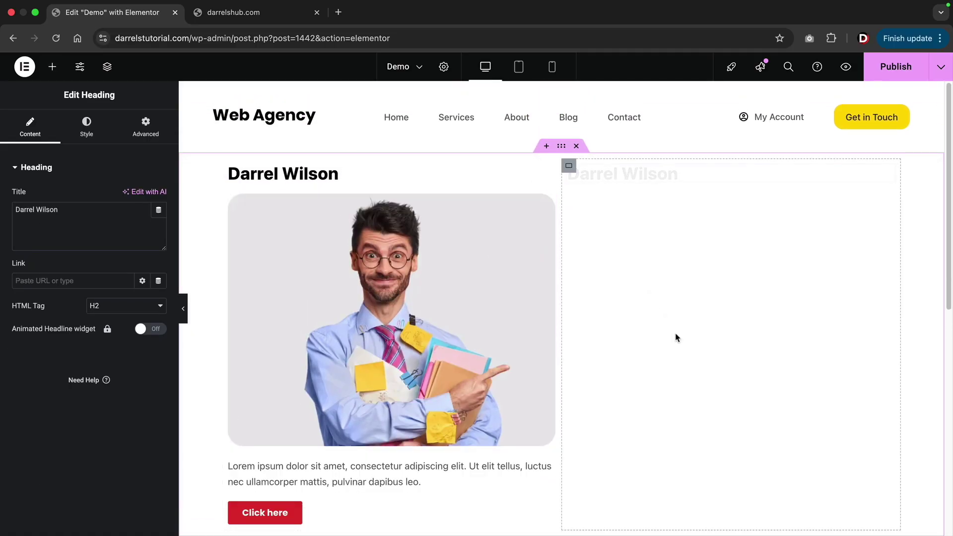
Duplicate the photo, Lorem ipsum paragraph and Click here button into the right column.
{"action": "right_click", "coordinate": [352, 266]}
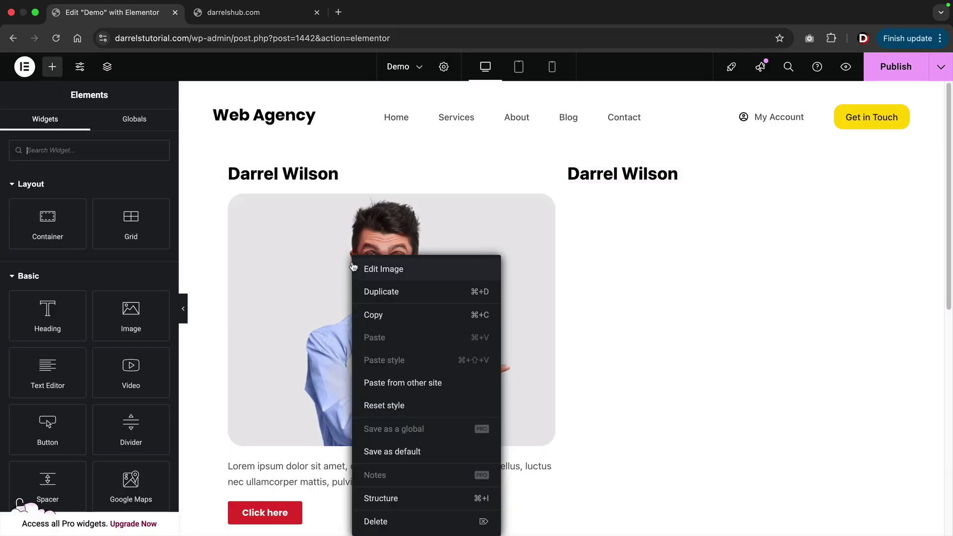
{"action": "left_click", "coordinate": [370, 292]}
{"action": "left_click_drag", "start_coordinate": [546, 201], "coordinate": [634, 179]}
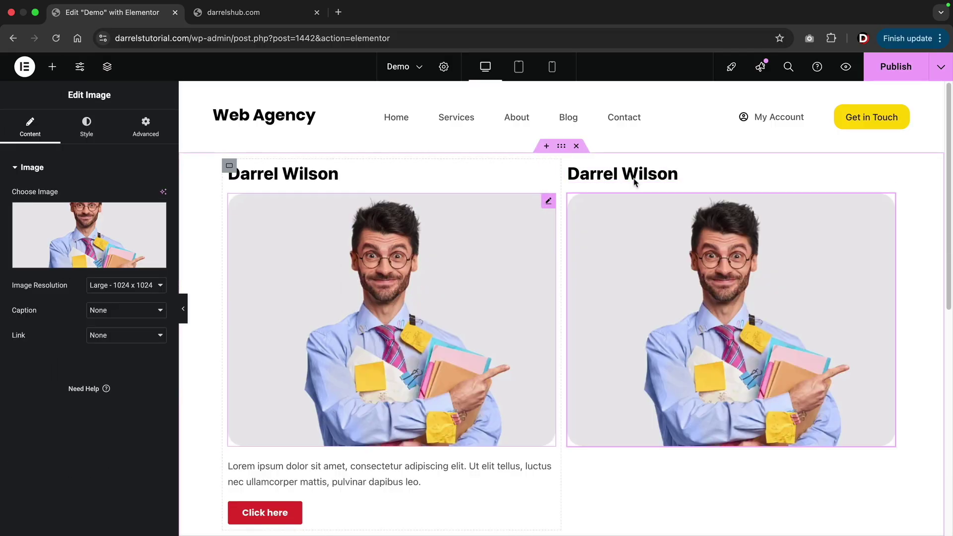
{"action": "right_click", "coordinate": [331, 471]}
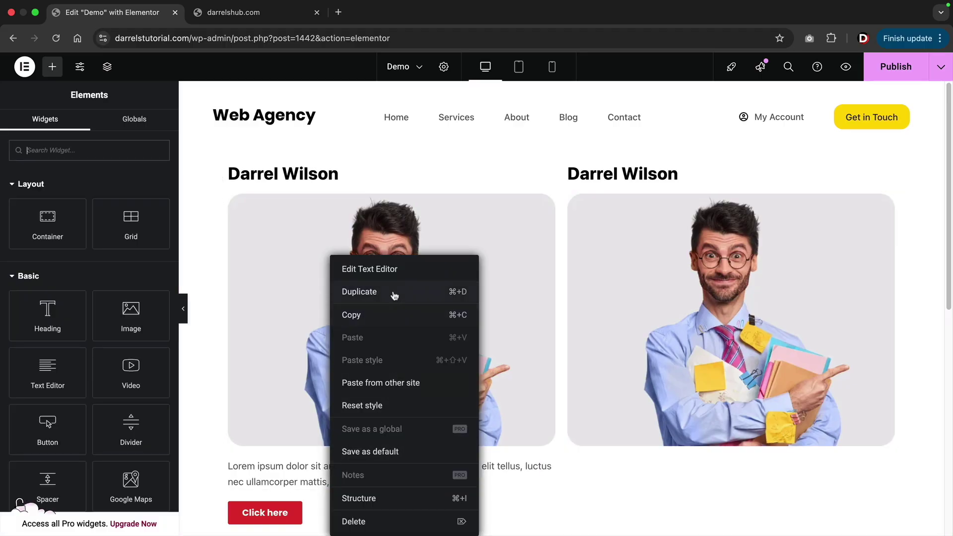
{"action": "left_click", "coordinate": [369, 292]}
{"action": "scroll", "coordinate": [496, 347], "scroll_direction": "down", "scroll_amount": 3}
{"action": "left_click_drag", "start_coordinate": [546, 345], "coordinate": [624, 323]}
{"action": "right_click", "coordinate": [285, 396]}
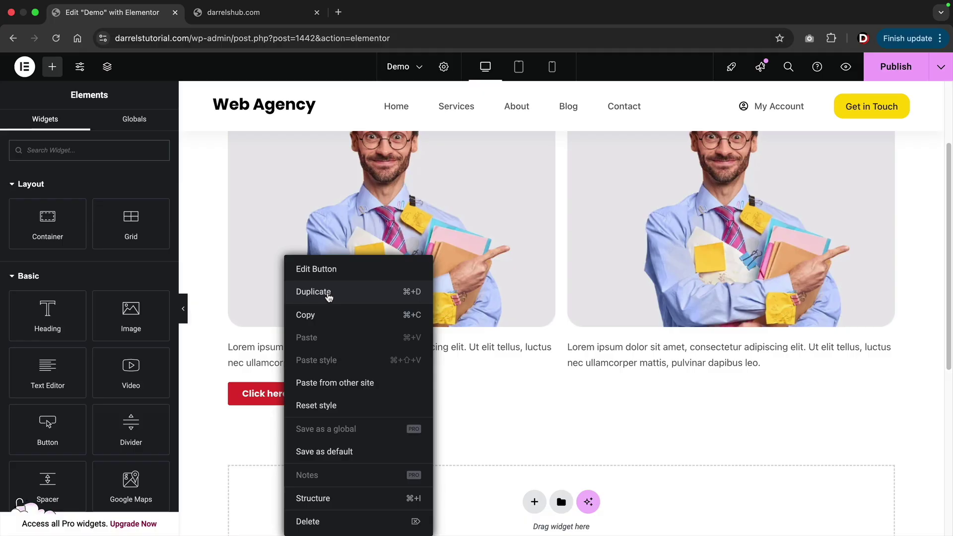
{"action": "left_click", "coordinate": [328, 292]}
{"action": "mouse_move", "coordinate": [616, 376]}
{"action": "left_mouse_down"}
{"action": "mouse_move", "coordinate": [625, 364]}
{"action": "mouse_move", "coordinate": [621, 394]}
{"action": "left_mouse_up"}
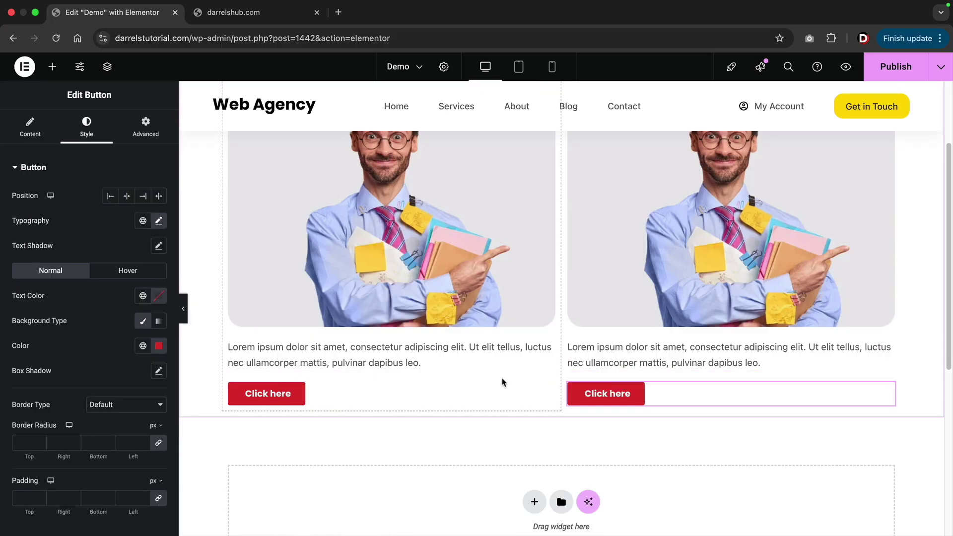
Duplicate the right card column to create a third identical card.
{"action": "scroll", "coordinate": [468, 395], "scroll_direction": "up", "scroll_amount": 3}
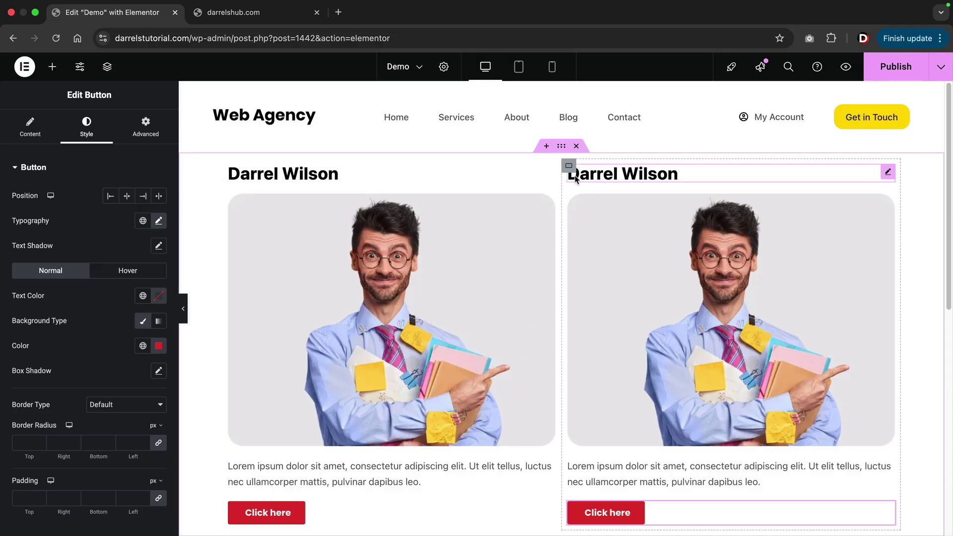
{"action": "right_click", "coordinate": [570, 167]}
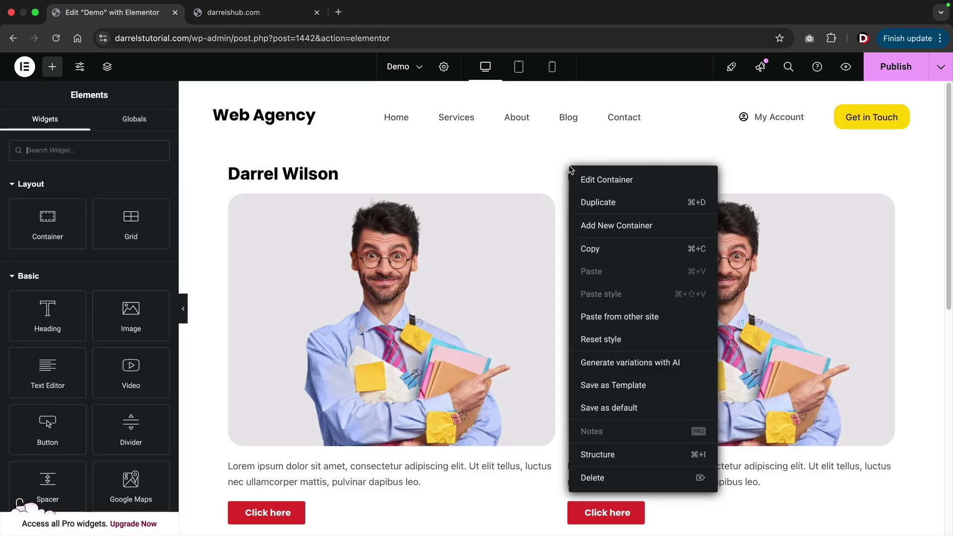
{"action": "left_click", "coordinate": [591, 204]}
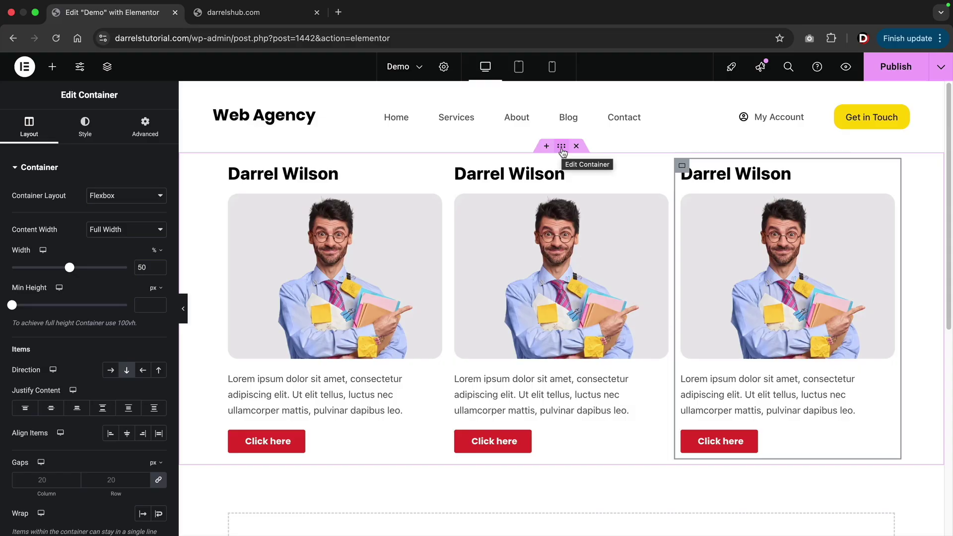
{"action": "right_click", "coordinate": [561, 148]}
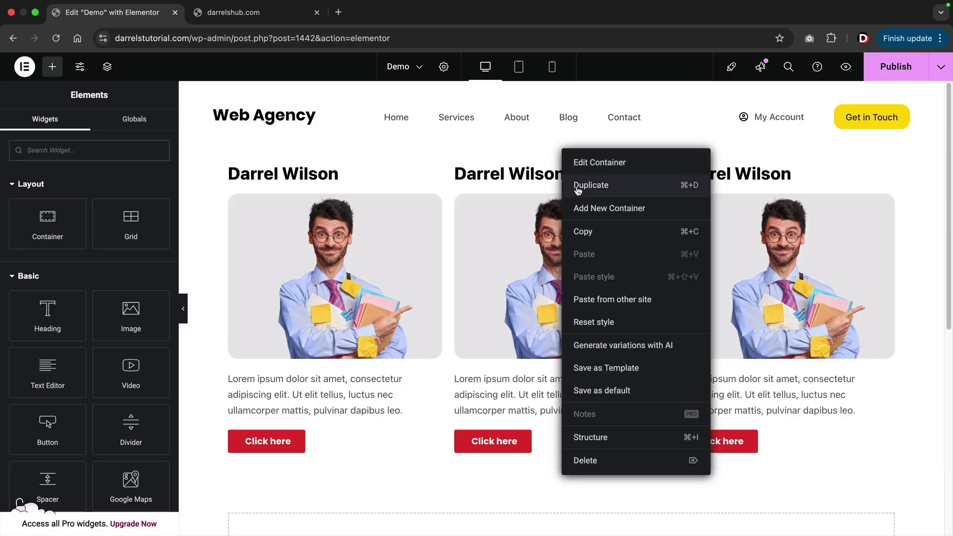
Duplicate the three-card row, then delete both the copy and the original row.
{"action": "left_click", "coordinate": [577, 186]}
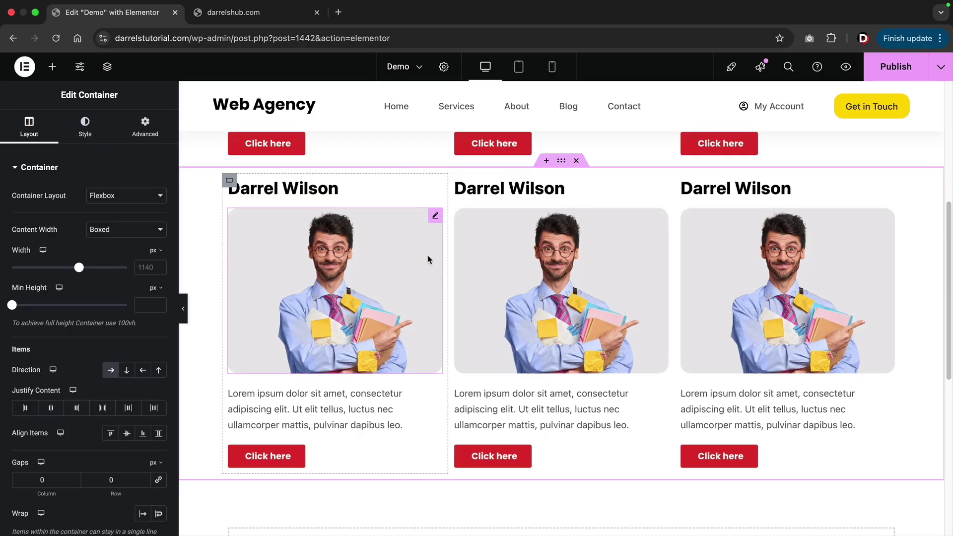
{"action": "scroll", "coordinate": [429, 259], "scroll_direction": "up", "scroll_amount": 6}
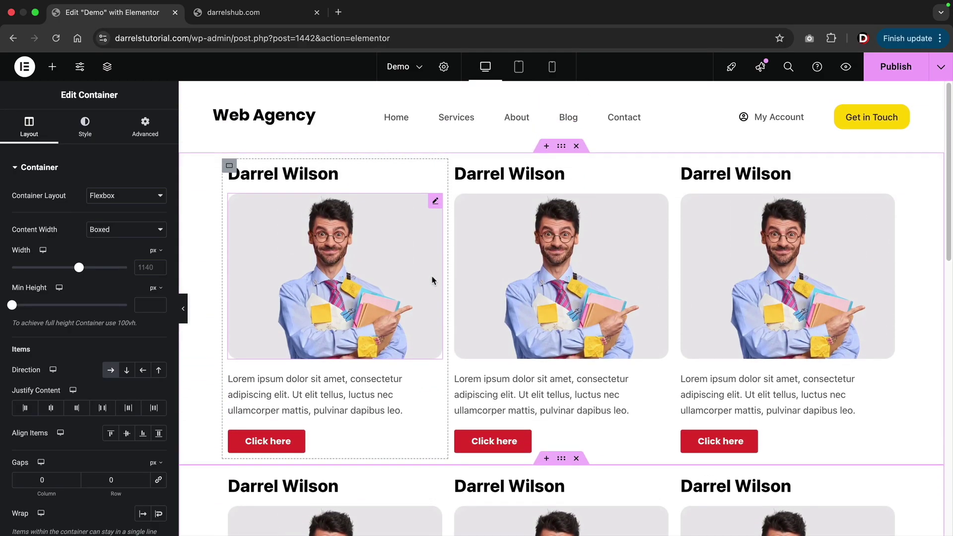
{"action": "scroll", "coordinate": [574, 464], "scroll_direction": "down", "scroll_amount": 3}
{"action": "scroll", "coordinate": [573, 437], "scroll_direction": "up", "scroll_amount": 1}
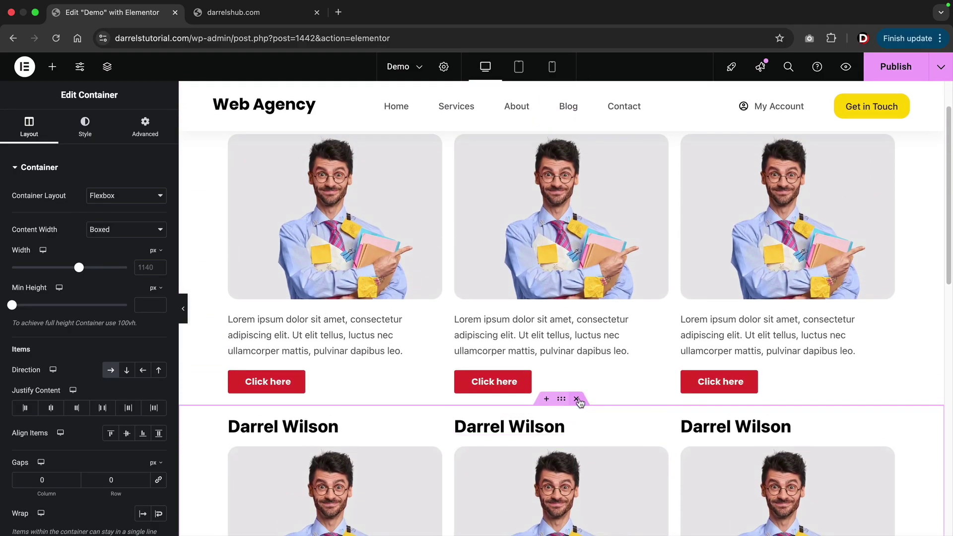
{"action": "left_click", "coordinate": [577, 400]}
{"action": "scroll", "coordinate": [575, 348], "scroll_direction": "up", "scroll_amount": 1}
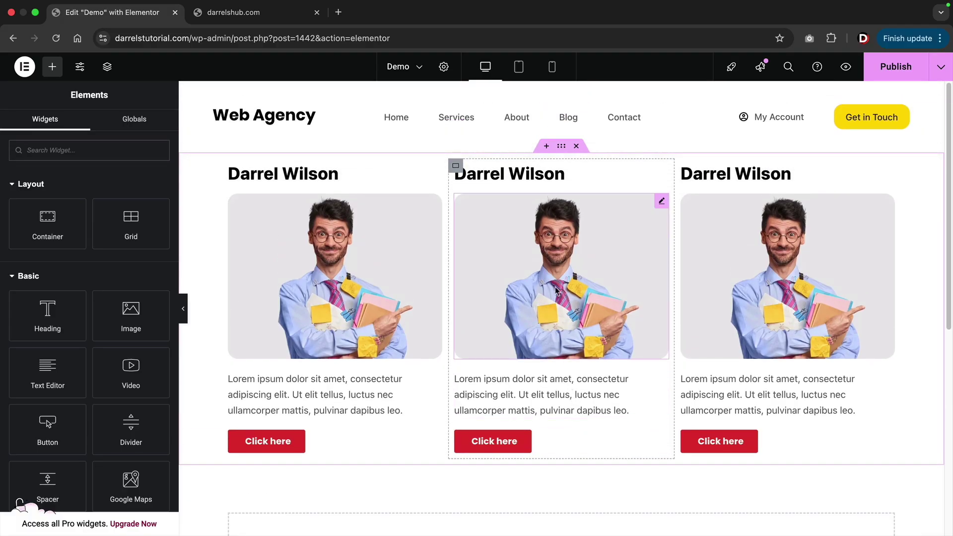
{"action": "left_click", "coordinate": [578, 147]}
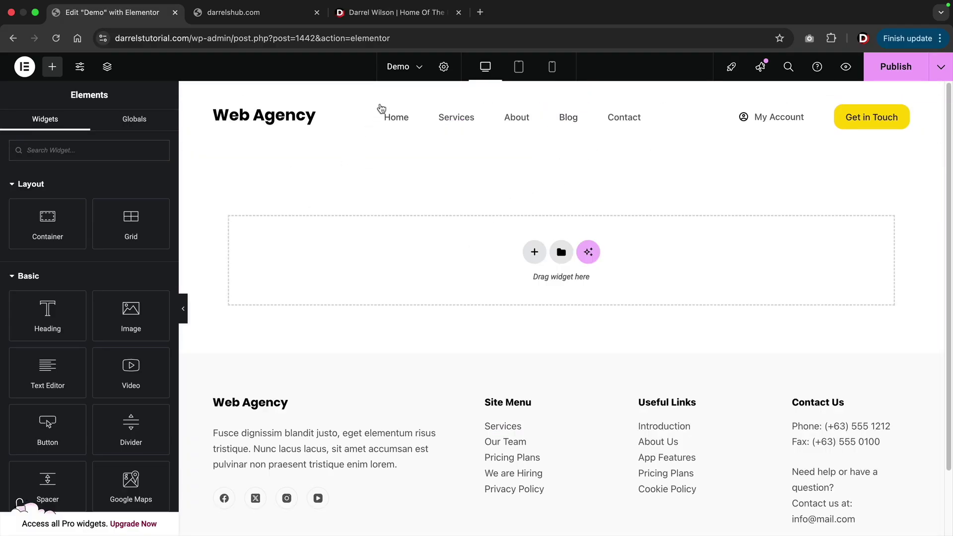
{"action": "left_click", "coordinate": [398, 14]}
Study the darrelwilson.com hero tagline and heading, then return to the Demo page editor.
{"action": "scroll", "coordinate": [347, 188], "scroll_direction": "down", "scroll_amount": 2}
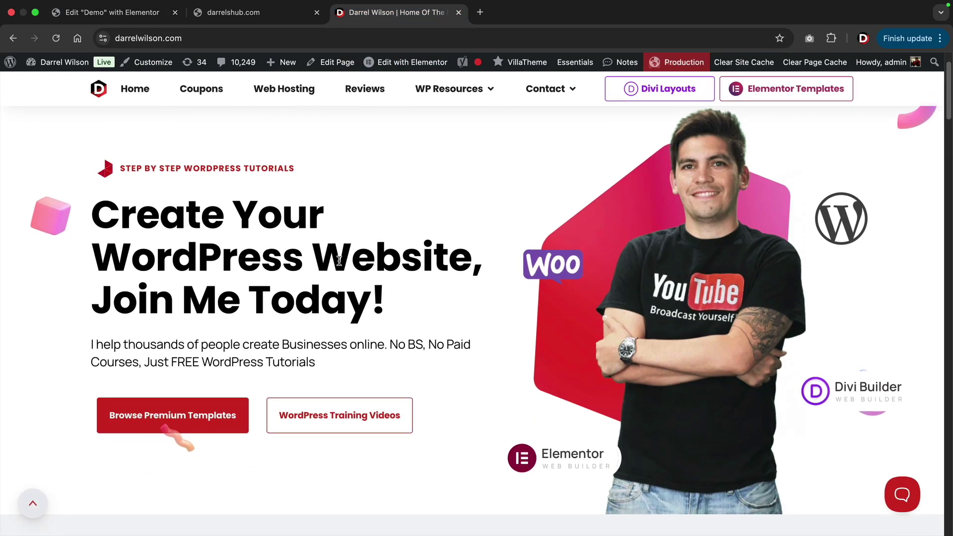
{"action": "left_click_drag", "start_coordinate": [103, 221], "coordinate": [315, 290]}
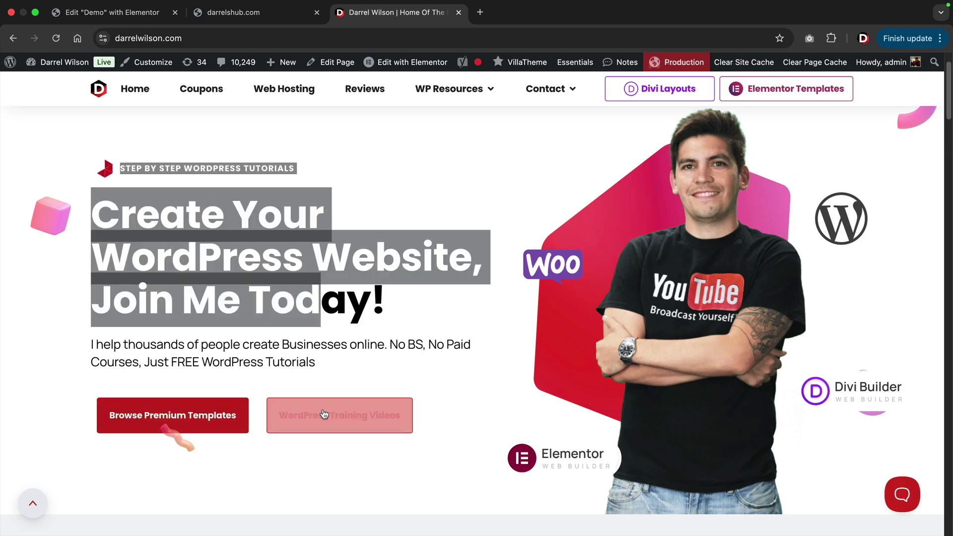
{"action": "scroll", "coordinate": [685, 301], "scroll_direction": "up", "scroll_amount": 1}
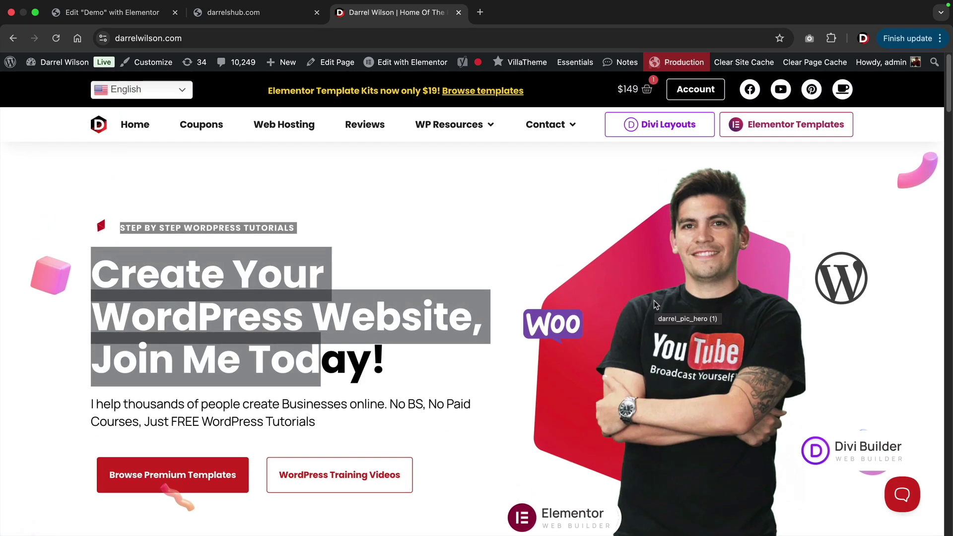
{"action": "scroll", "coordinate": [655, 304], "scroll_direction": "down", "scroll_amount": 2}
{"action": "left_click", "coordinate": [411, 271]}
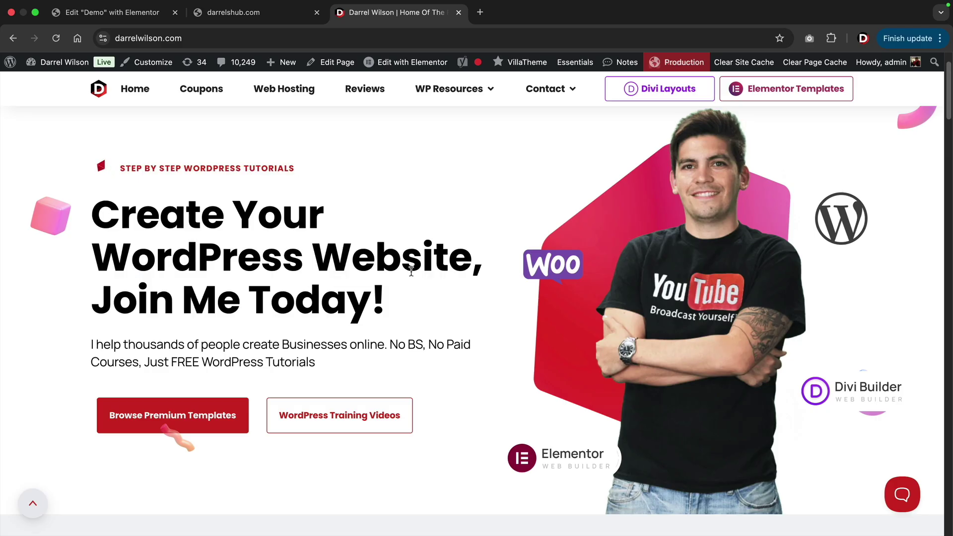
{"action": "left_click", "coordinate": [147, 19]}
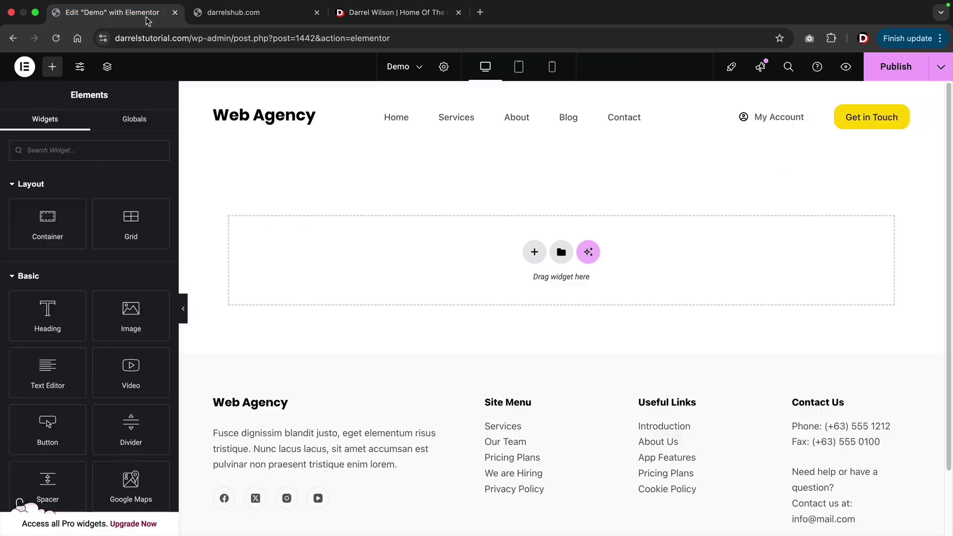
Add a 50/50 flexbox section and drop a Text Editor into its left column.
{"action": "left_click", "coordinate": [534, 253]}
{"action": "left_click", "coordinate": [519, 288]}
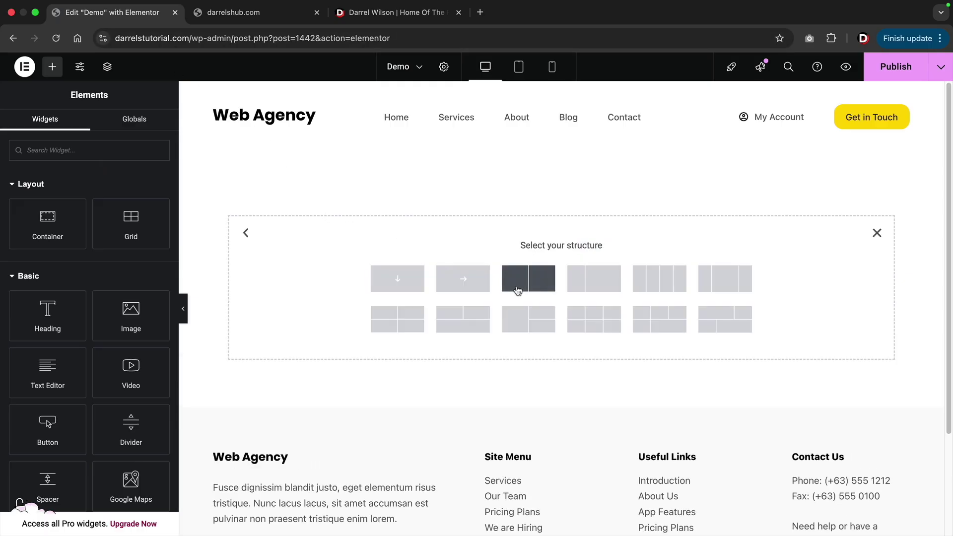
{"action": "left_click", "coordinate": [540, 287]}
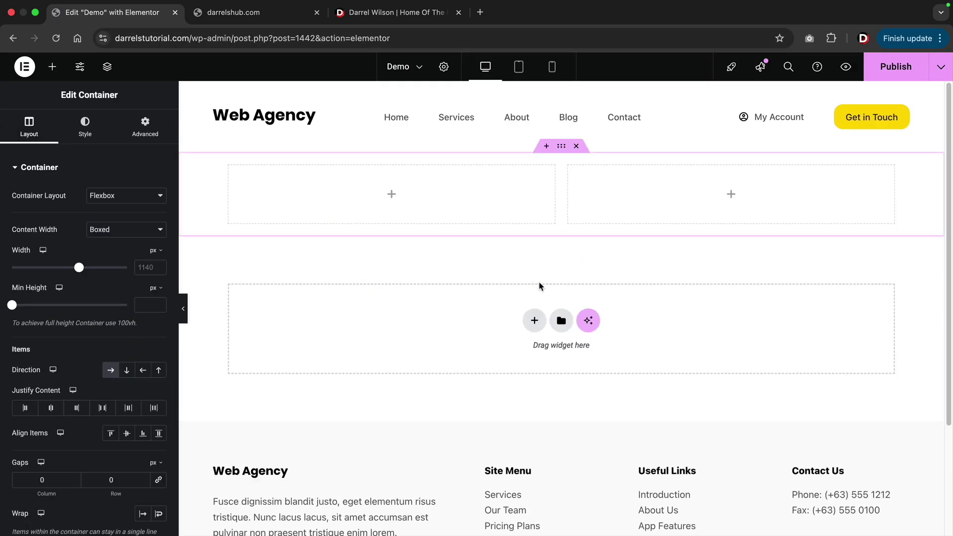
{"action": "left_click", "coordinate": [52, 66]}
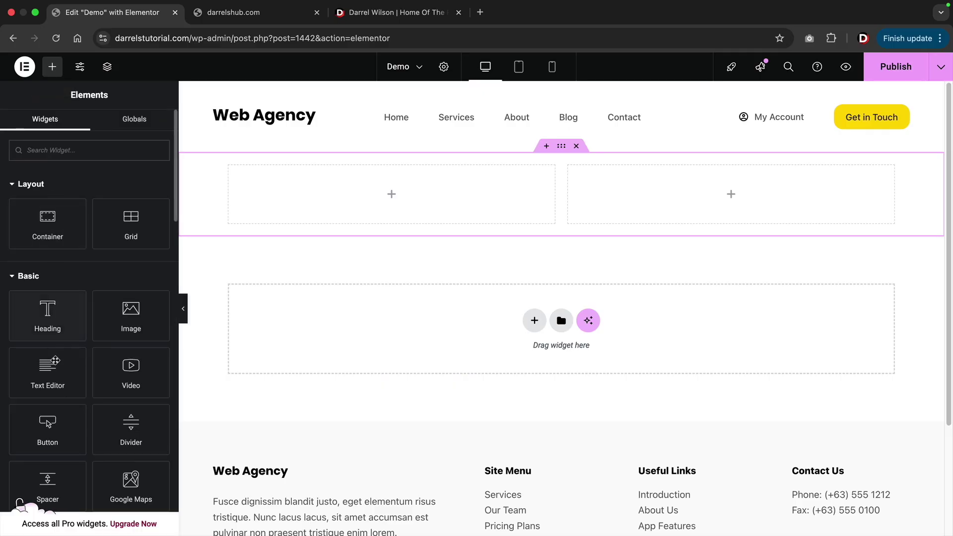
{"action": "left_click_drag", "start_coordinate": [49, 377], "coordinate": [300, 212]}
Trim the text to 'Lorem ipsum dolor sit amet' and add a Heading widget beneath it.
{"action": "left_click_drag", "start_coordinate": [149, 317], "coordinate": [132, 290]}
{"action": "key", "text": "BackSpace"}
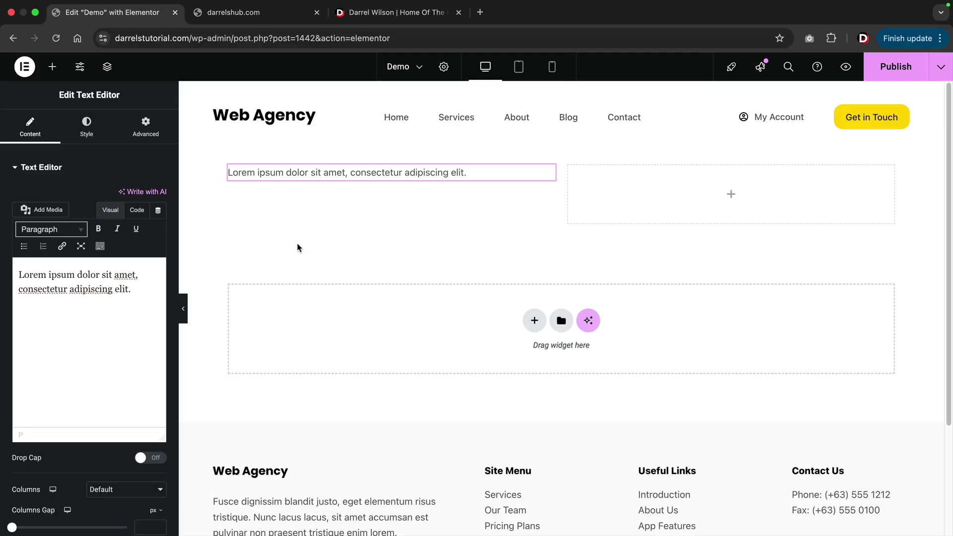
{"action": "left_click", "coordinate": [286, 245]}
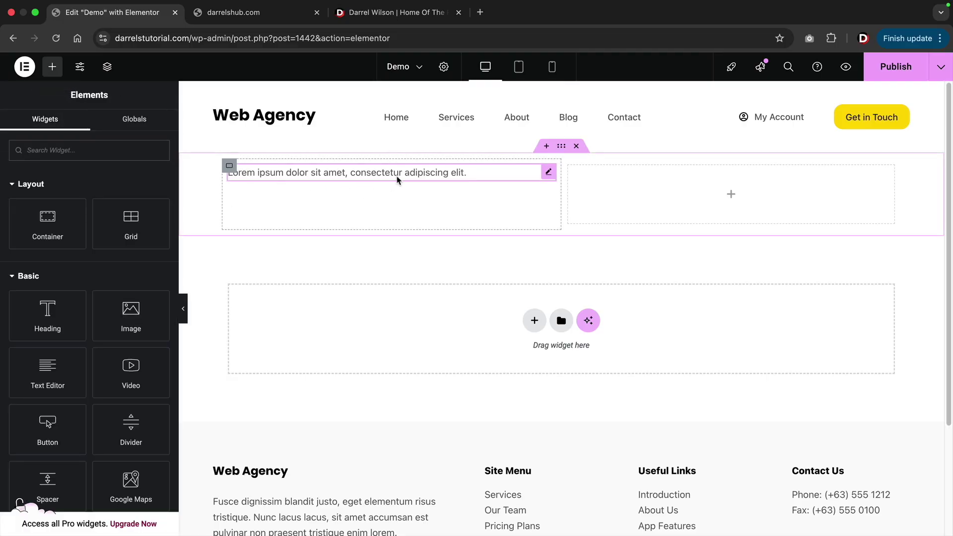
{"action": "left_click", "coordinate": [397, 180]}
{"action": "left_click_drag", "start_coordinate": [128, 291], "coordinate": [19, 292]}
{"action": "key", "text": "BackSpace"}
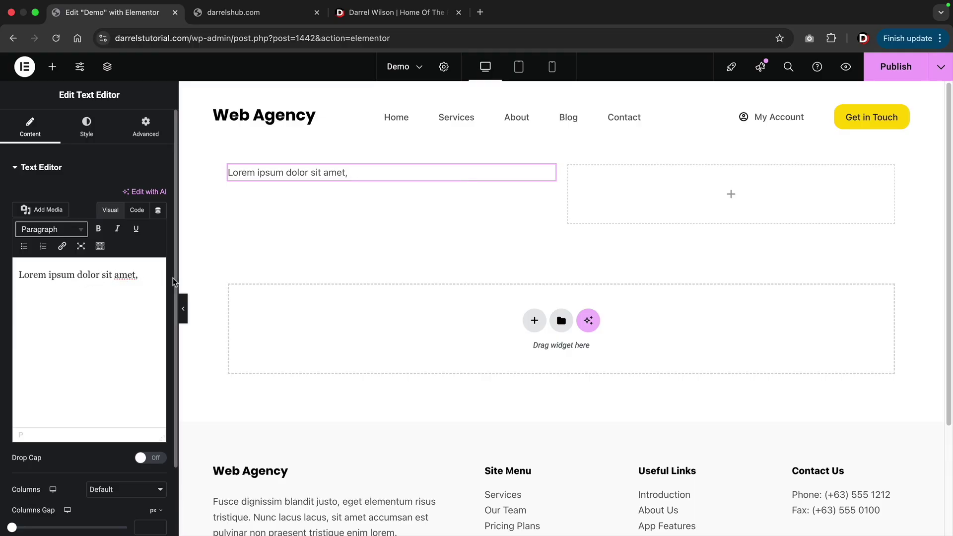
{"action": "key", "text": "BackSpace"}
{"action": "left_click", "coordinate": [52, 68]}
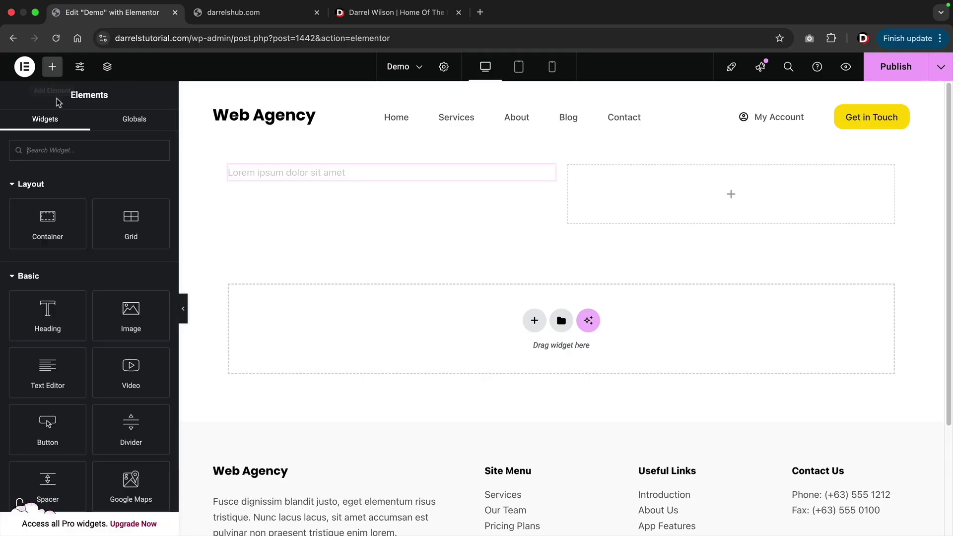
{"action": "left_click_drag", "start_coordinate": [47, 312], "coordinate": [308, 187]}
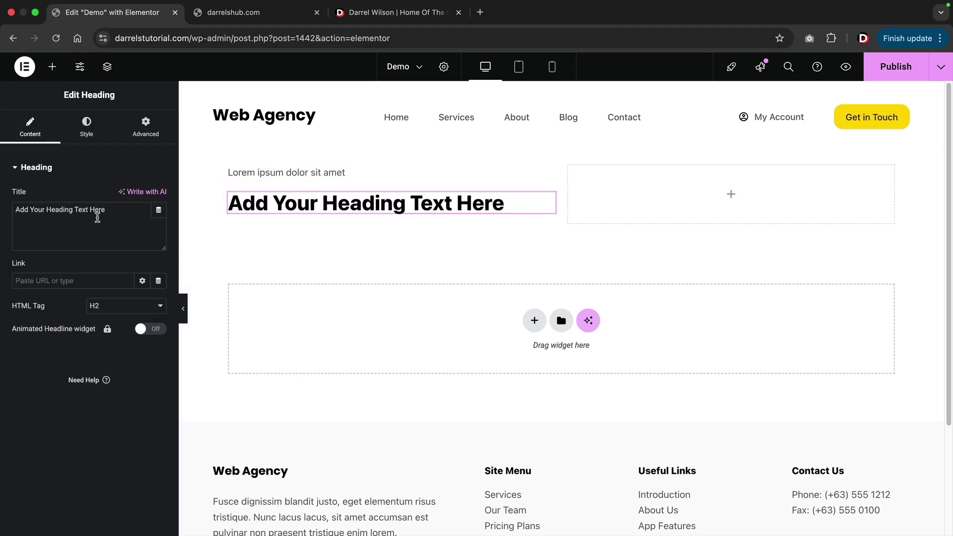
Change the heading to 'Create Your WordPress Website With' and set its size to 58 px.
{"action": "left_click_drag", "start_coordinate": [118, 209], "coordinate": [2, 211]}
{"action": "type", "text": "Create"}
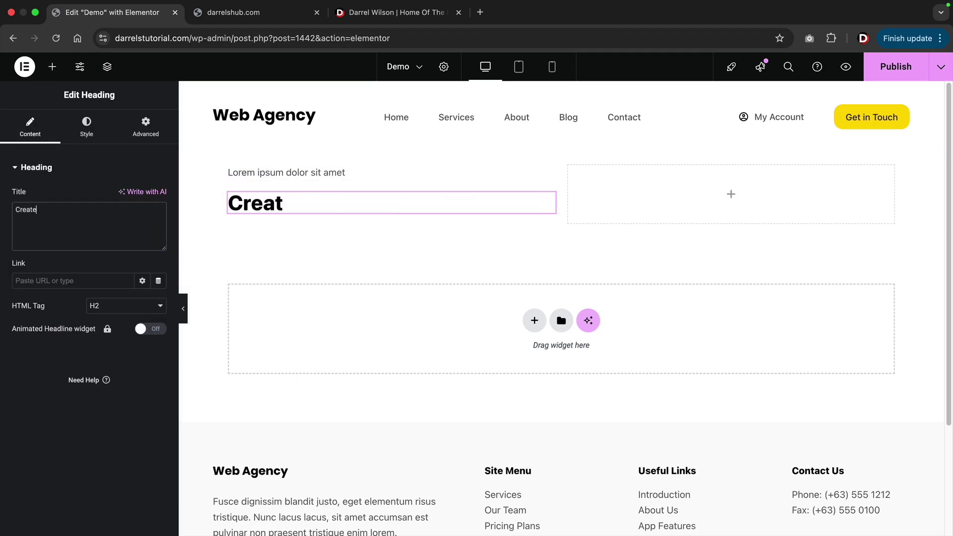
{"action": "type", "text": " Your WordPress Website With Darrel Wilson"}
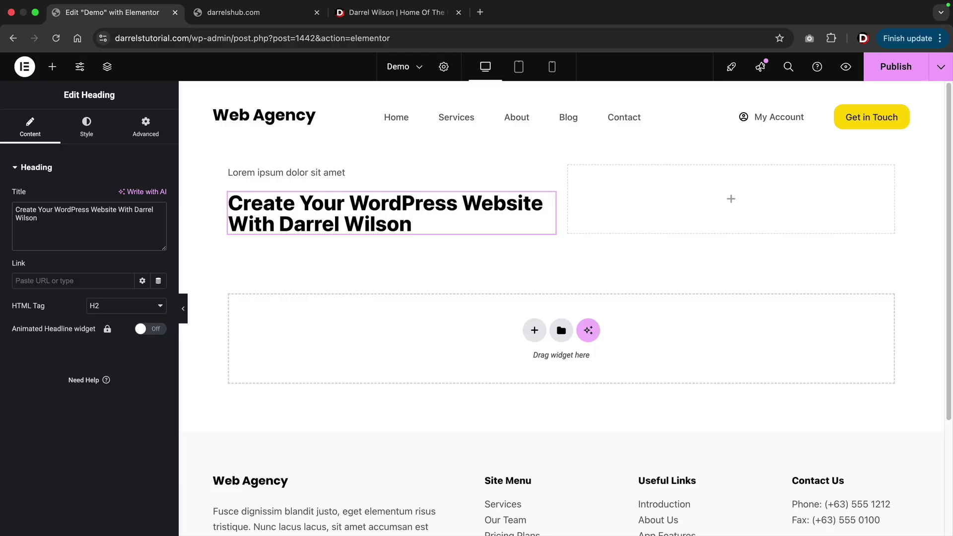
{"action": "left_click", "coordinate": [84, 140]}
{"action": "left_click", "coordinate": [159, 230]}
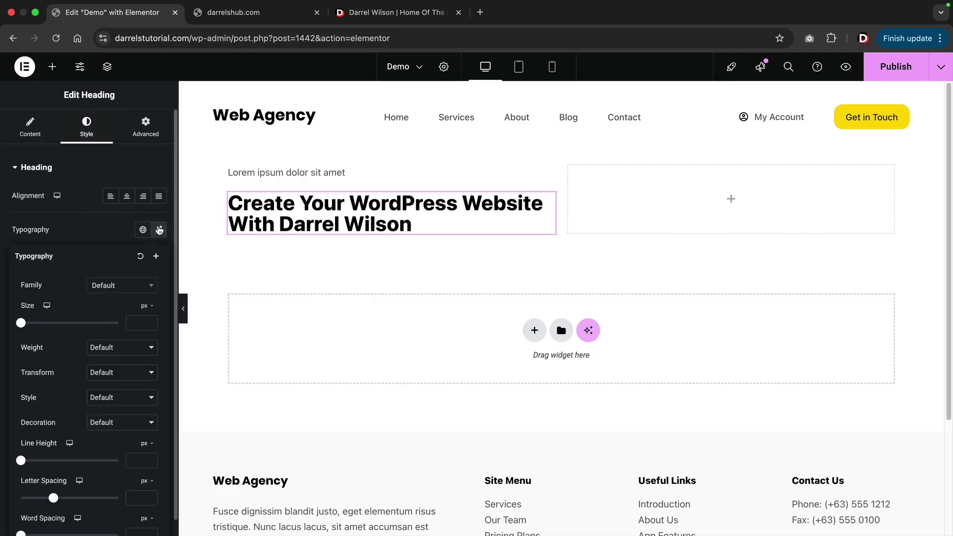
{"action": "left_click_drag", "start_coordinate": [26, 325], "coordinate": [52, 330]}
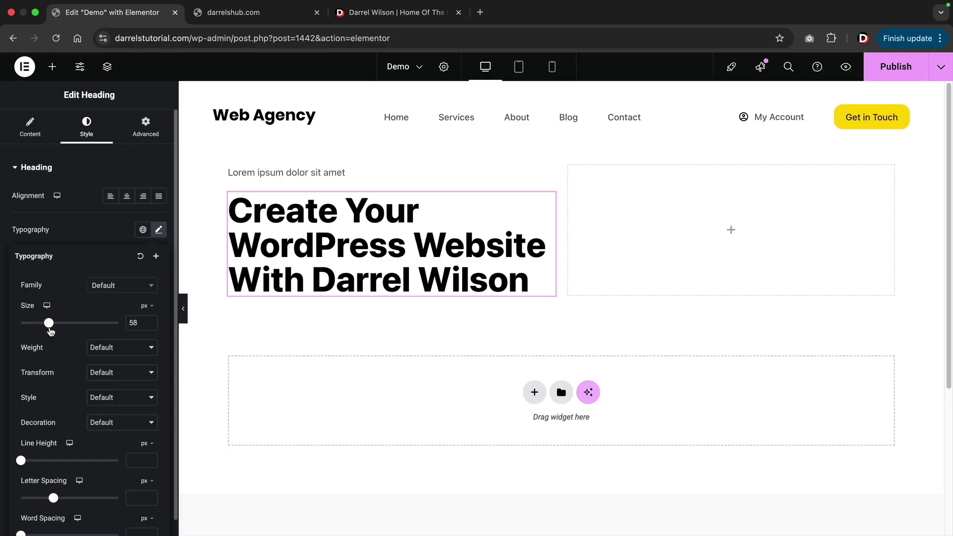
{"action": "left_click", "coordinate": [100, 350]}
{"action": "left_click", "coordinate": [103, 348]}
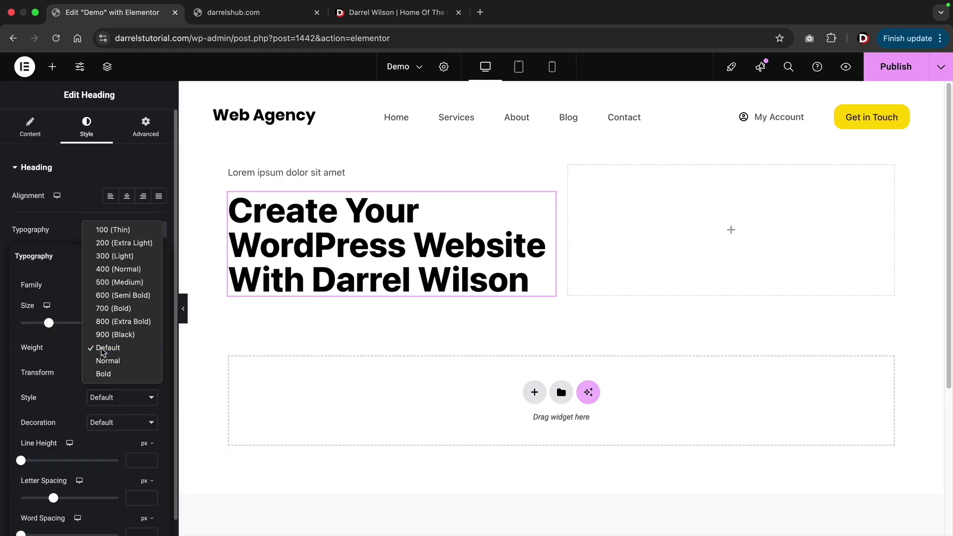
Set the heading font to Poppins and widen the left column to about 52%.
{"action": "left_click", "coordinate": [110, 286]}
{"action": "type", "text": "popp"}
{"action": "left_click", "coordinate": [111, 335]}
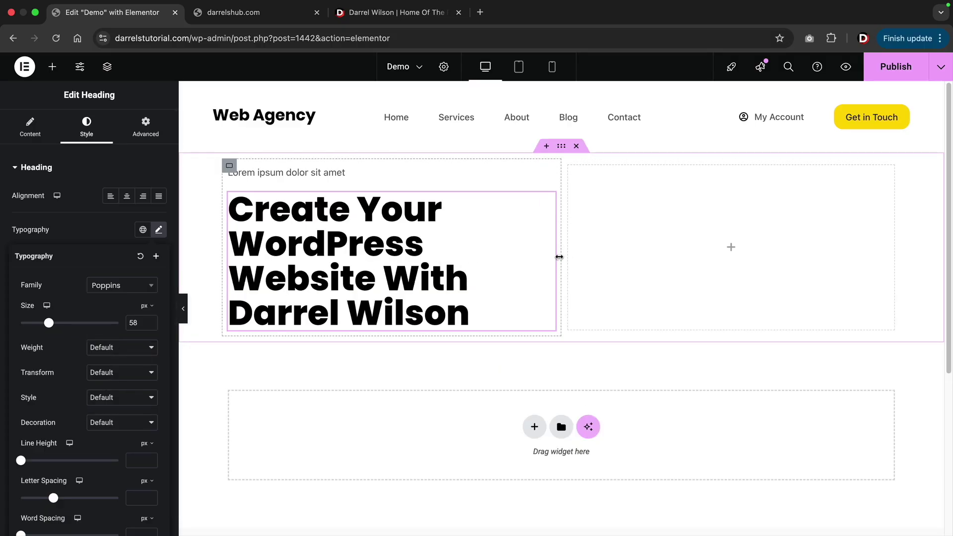
{"action": "left_click_drag", "start_coordinate": [559, 257], "coordinate": [586, 260]}
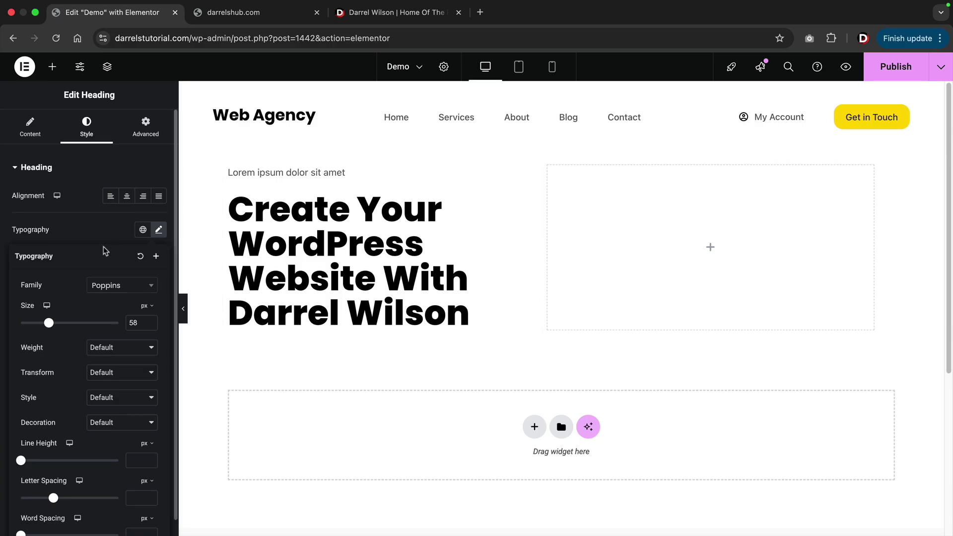
{"action": "left_click", "coordinate": [52, 66]}
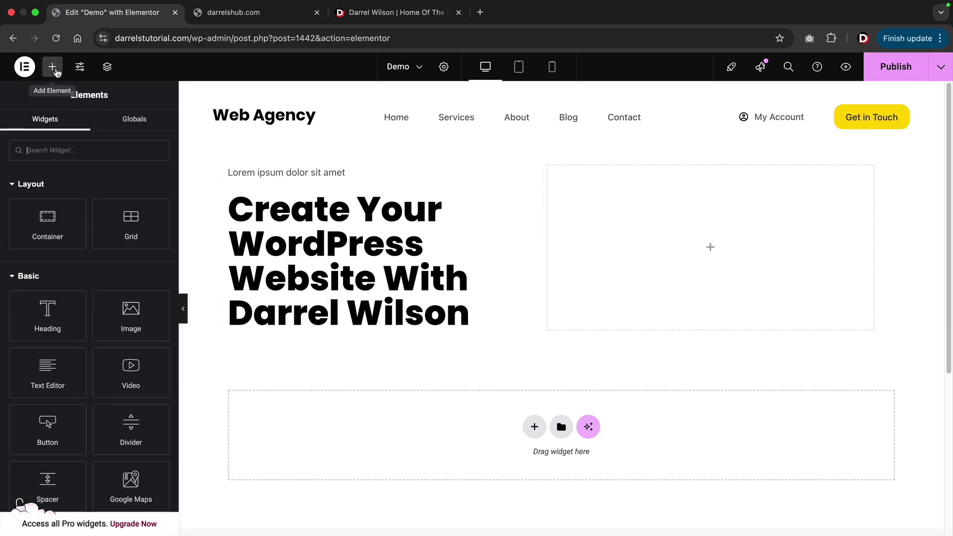
Add a Lorem ipsum Text Editor under the heading and a default 'Click here' button below it.
{"action": "left_click_drag", "start_coordinate": [45, 377], "coordinate": [299, 330]}
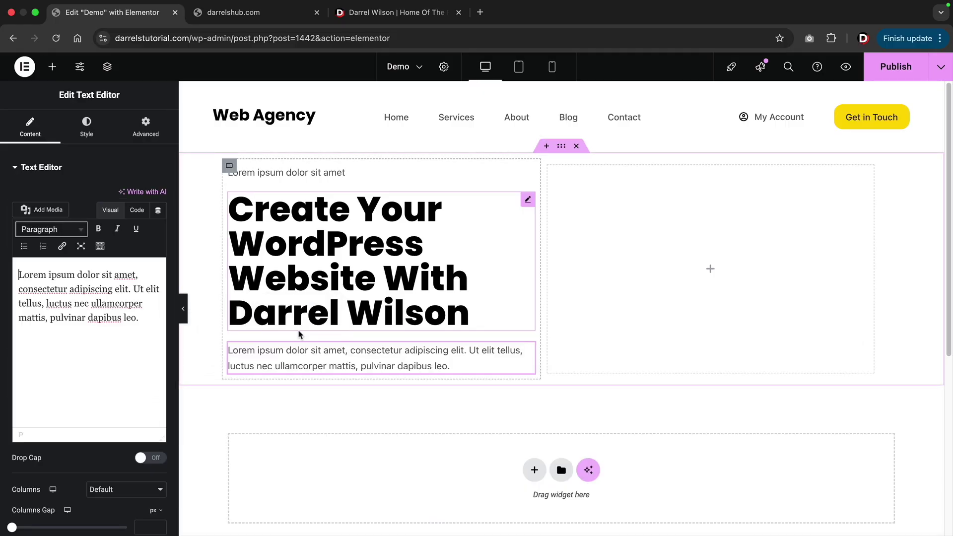
{"action": "left_click", "coordinate": [374, 19]}
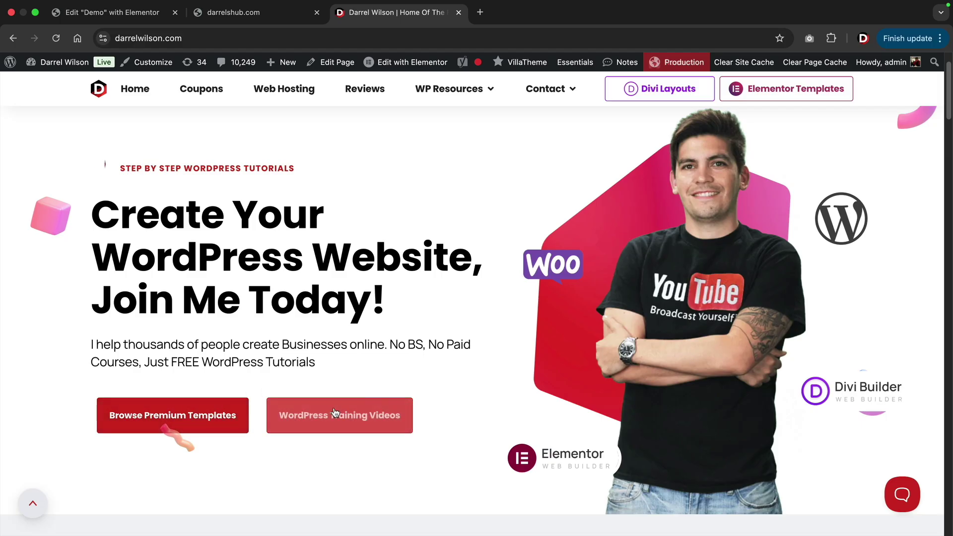
{"action": "left_click", "coordinate": [107, 12]}
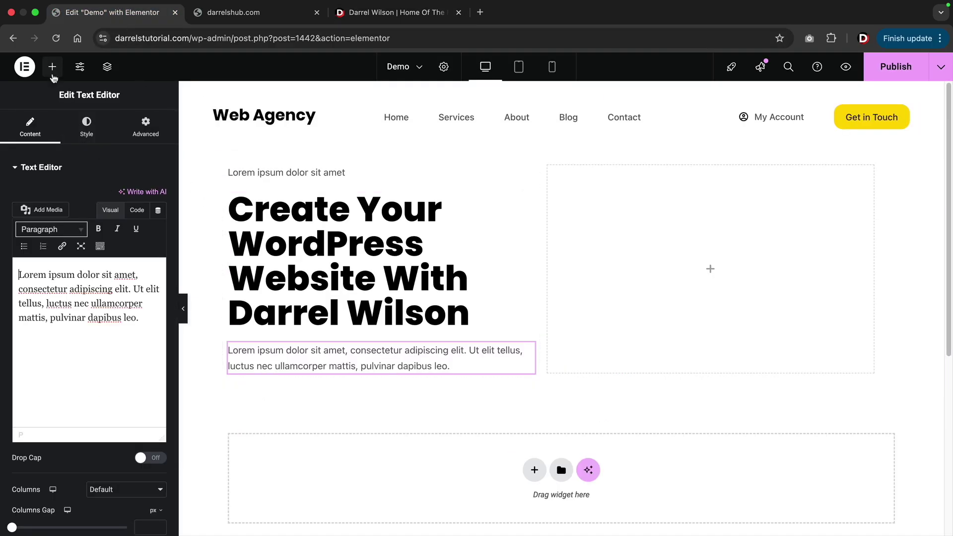
{"action": "left_click", "coordinate": [52, 67]}
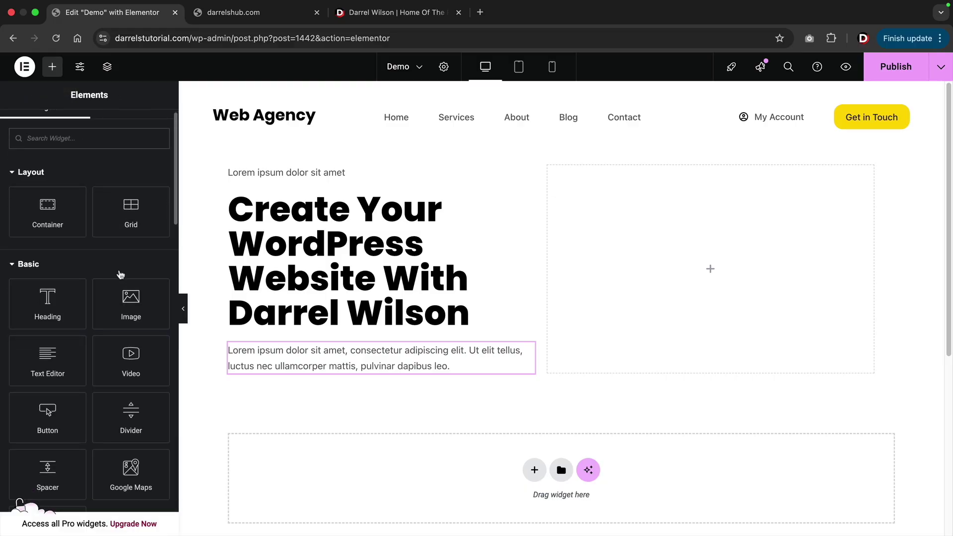
{"action": "left_click_drag", "start_coordinate": [44, 406], "coordinate": [298, 370]}
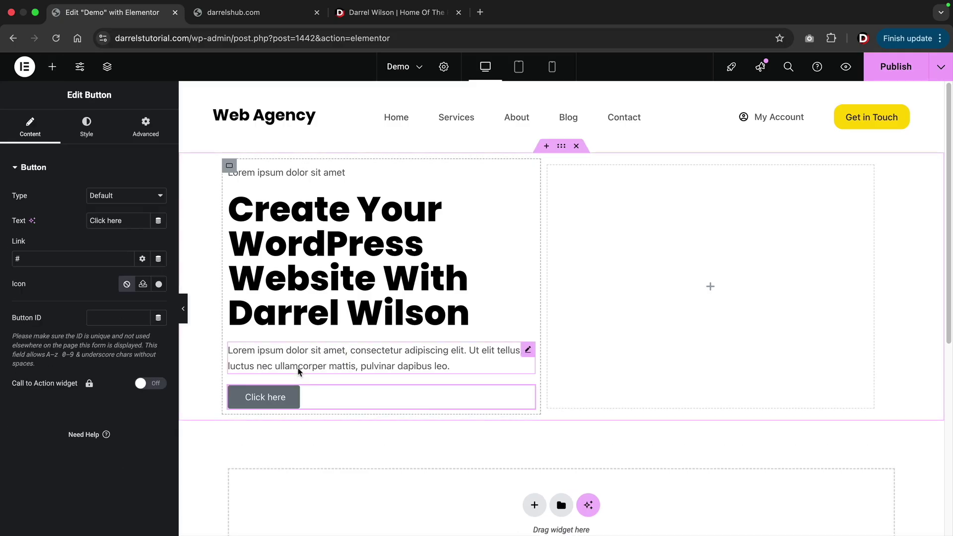
Duplicate the loose button, then delete both loose buttons.
{"action": "right_click", "coordinate": [273, 397]}
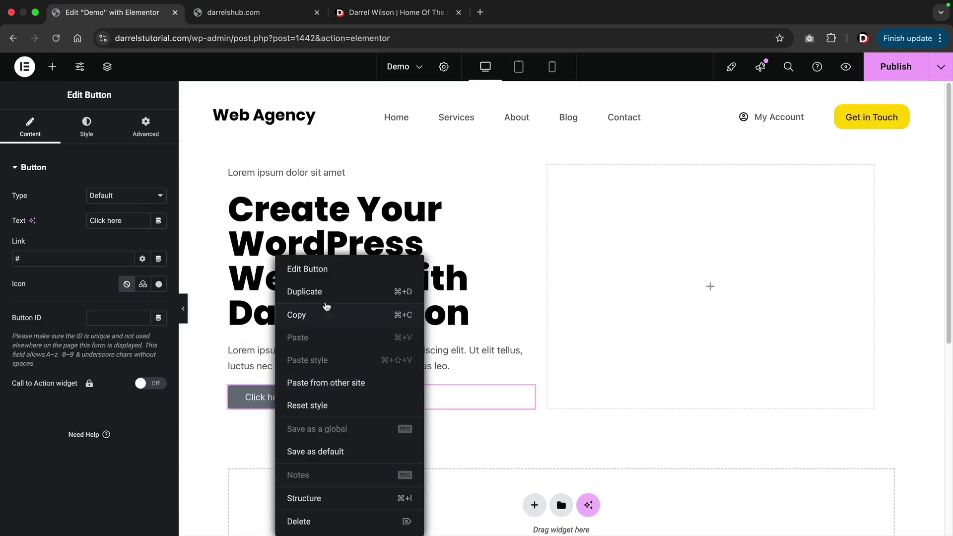
{"action": "left_click", "coordinate": [325, 293]}
{"action": "scroll", "coordinate": [315, 334], "scroll_direction": "down", "scroll_amount": 2}
{"action": "left_click_drag", "start_coordinate": [520, 366], "coordinate": [320, 344]}
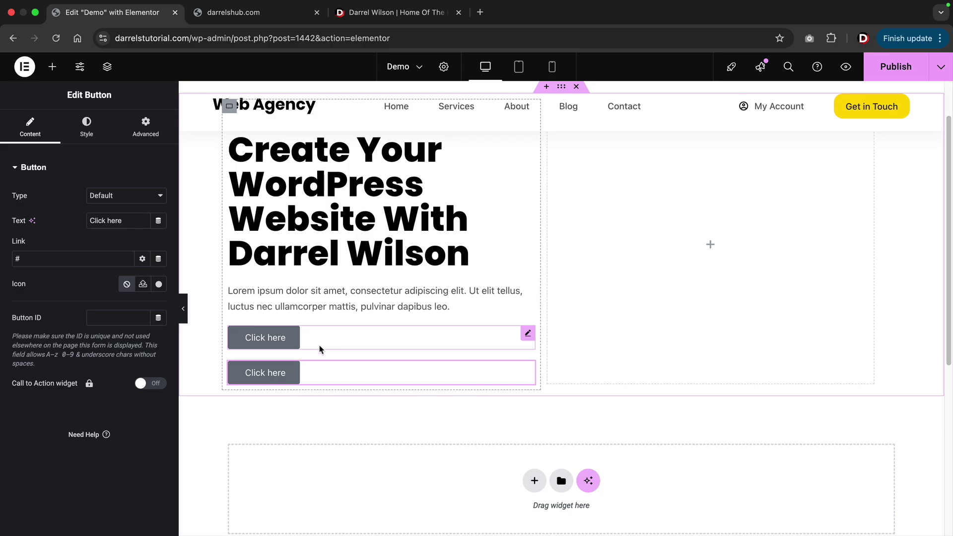
{"action": "right_click", "coordinate": [307, 341]}
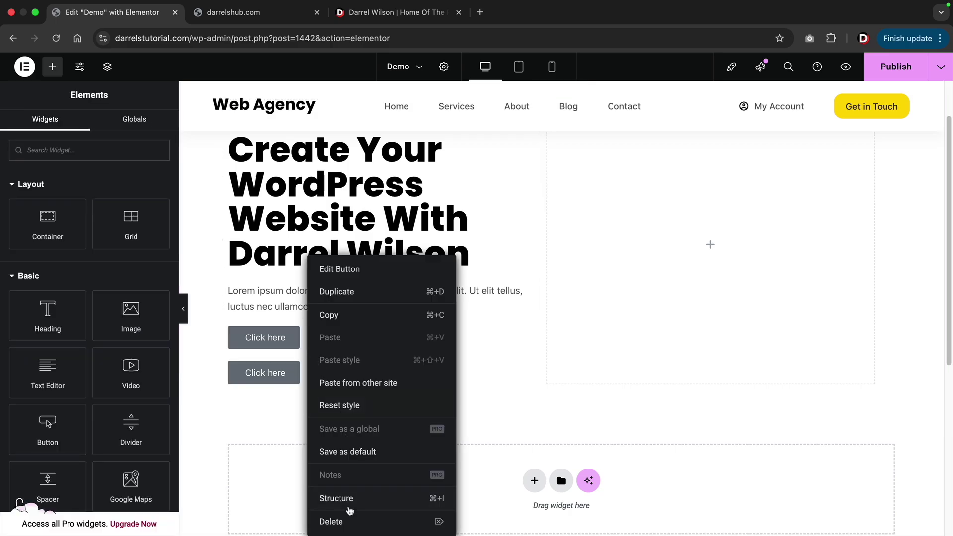
{"action": "left_click", "coordinate": [342, 521]}
{"action": "right_click", "coordinate": [317, 341]}
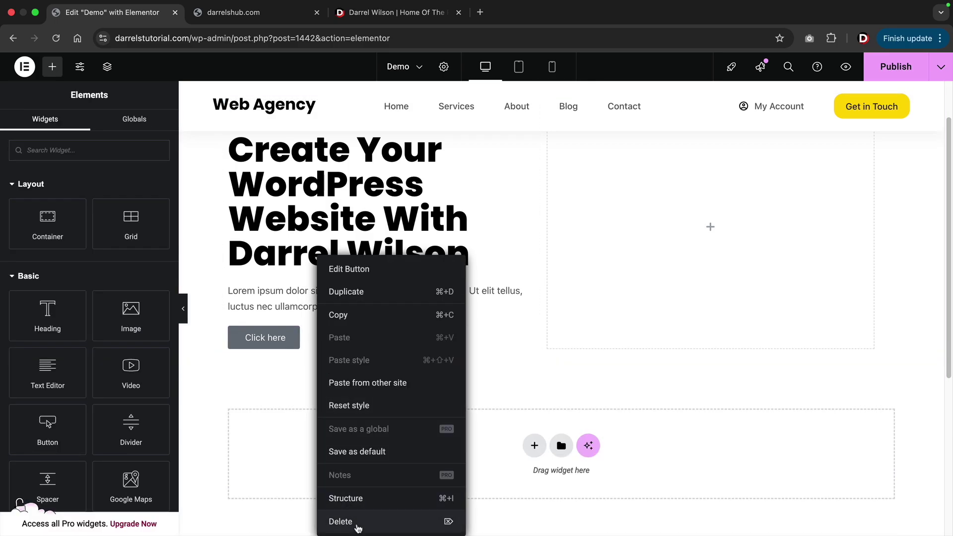
{"action": "left_click", "coordinate": [356, 526]}
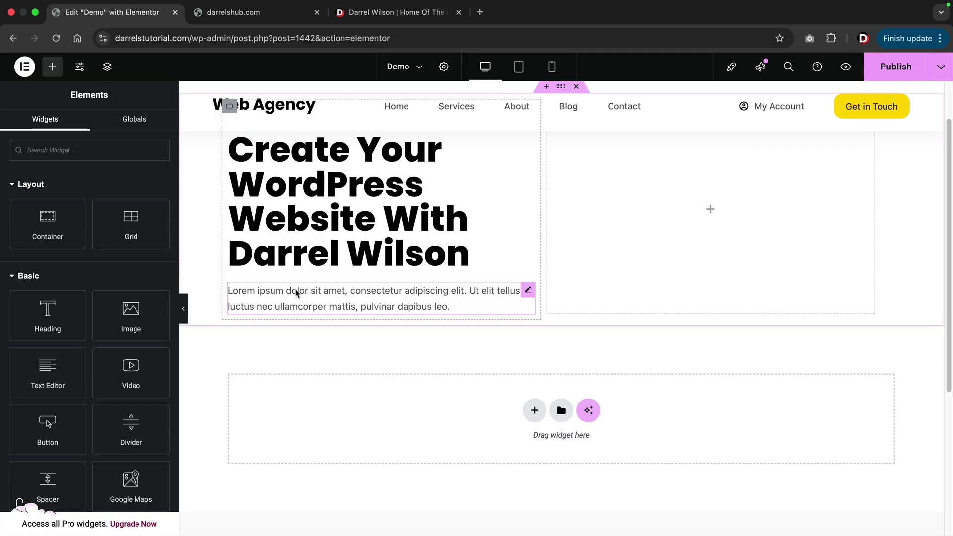
Add a container below the paragraph holding a button, and duplicate that button.
{"action": "left_click_drag", "start_coordinate": [45, 221], "coordinate": [292, 308]}
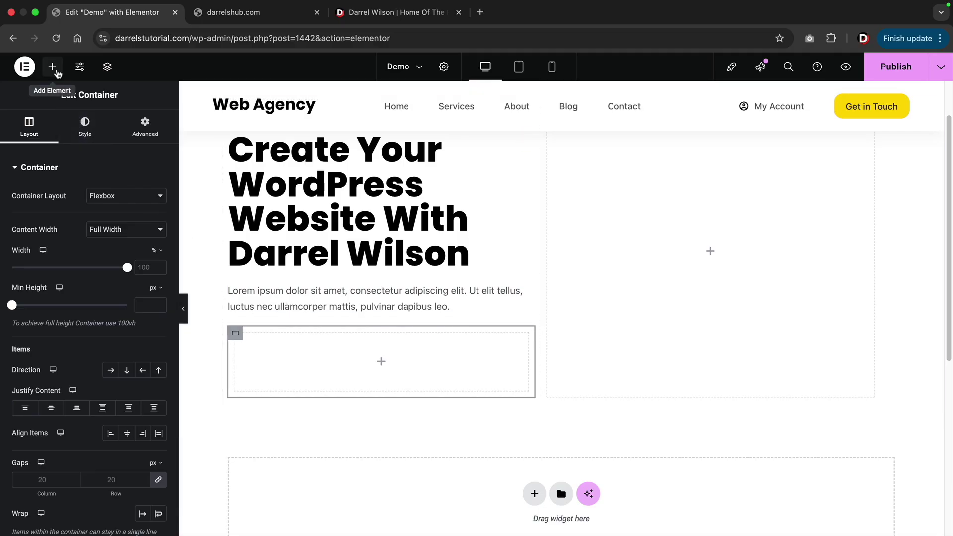
{"action": "left_click", "coordinate": [55, 70]}
{"action": "left_click_drag", "start_coordinate": [46, 424], "coordinate": [281, 367]}
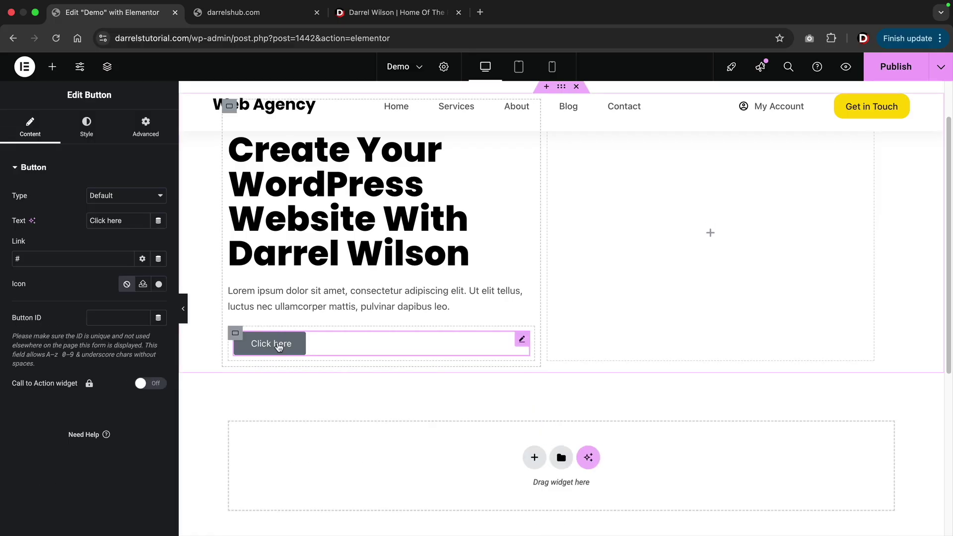
{"action": "right_click", "coordinate": [278, 345]}
{"action": "left_click", "coordinate": [310, 296]}
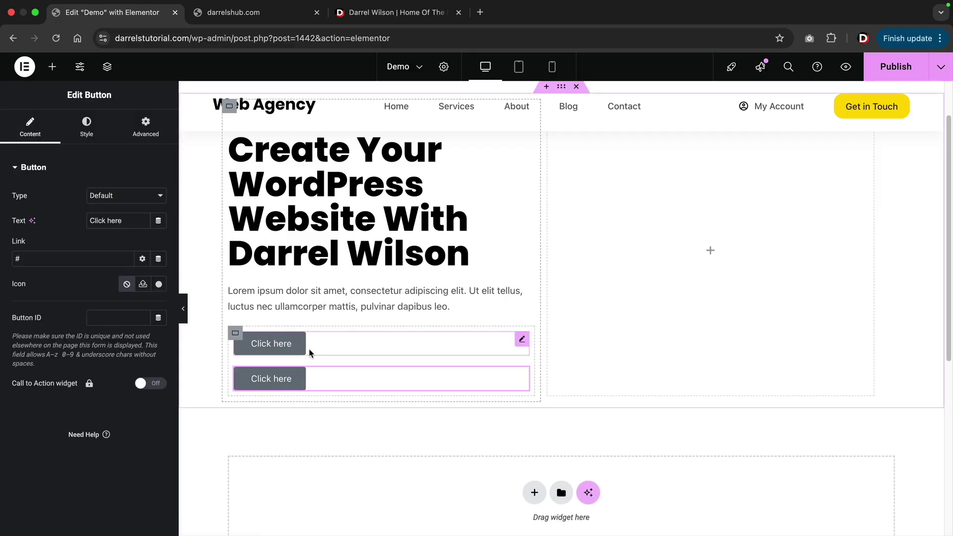
Give the first button a black background and the second button a red one.
{"action": "left_click", "coordinate": [523, 341]}
{"action": "left_click", "coordinate": [86, 127]}
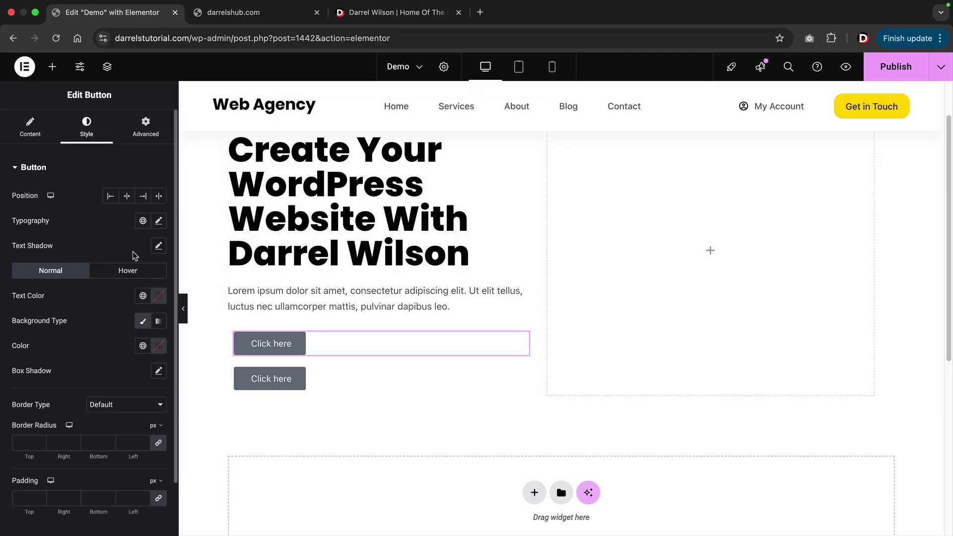
{"action": "left_click", "coordinate": [158, 345]}
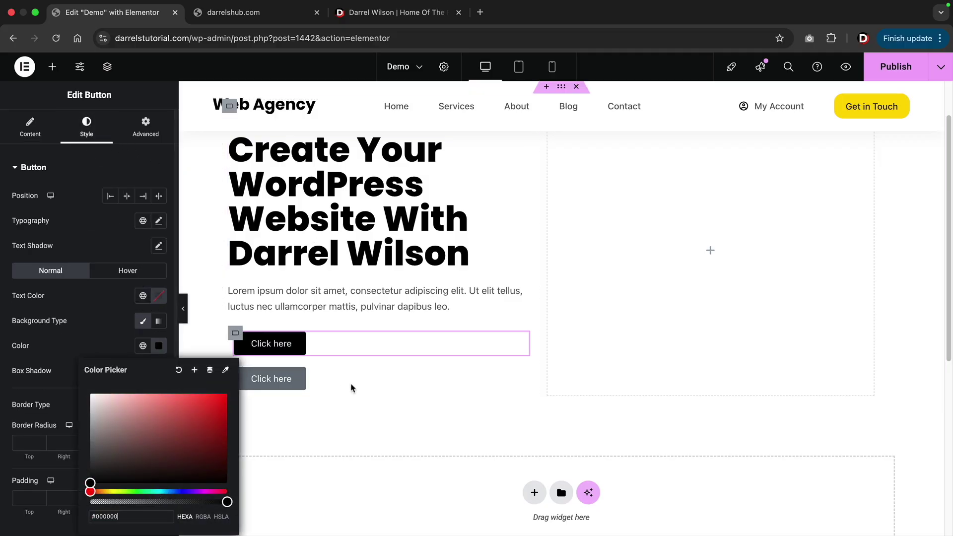
{"action": "left_click", "coordinate": [522, 377]}
{"action": "left_click", "coordinate": [86, 127]}
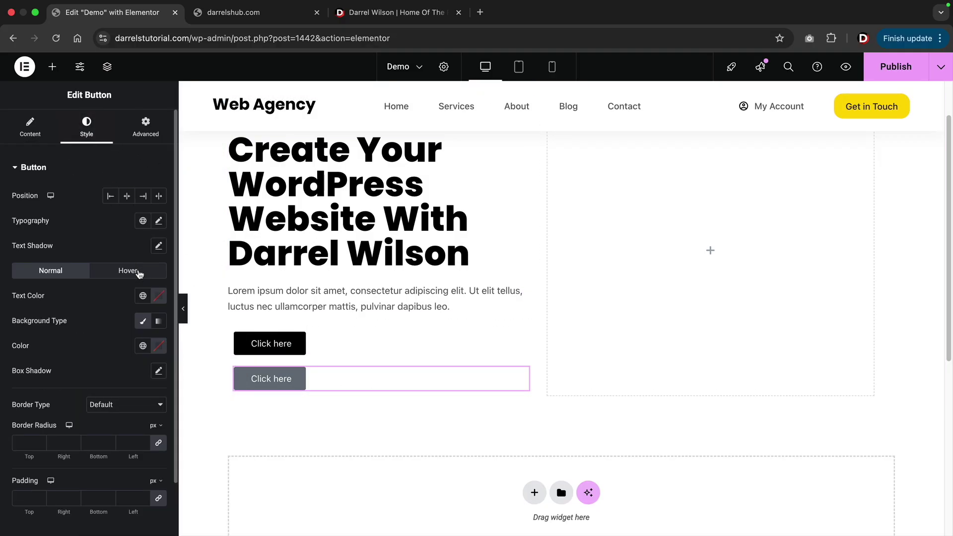
{"action": "left_click", "coordinate": [158, 346]}
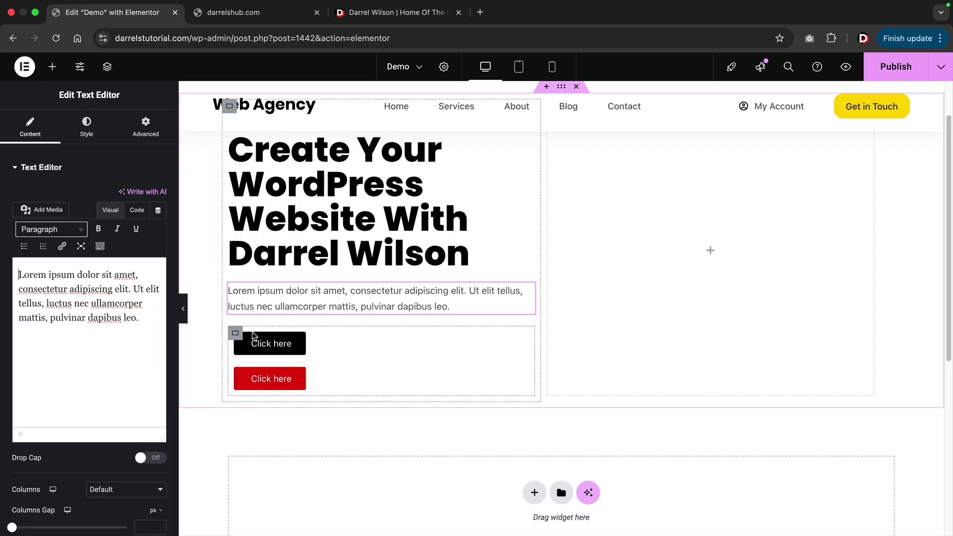
{"action": "left_click", "coordinate": [236, 334]}
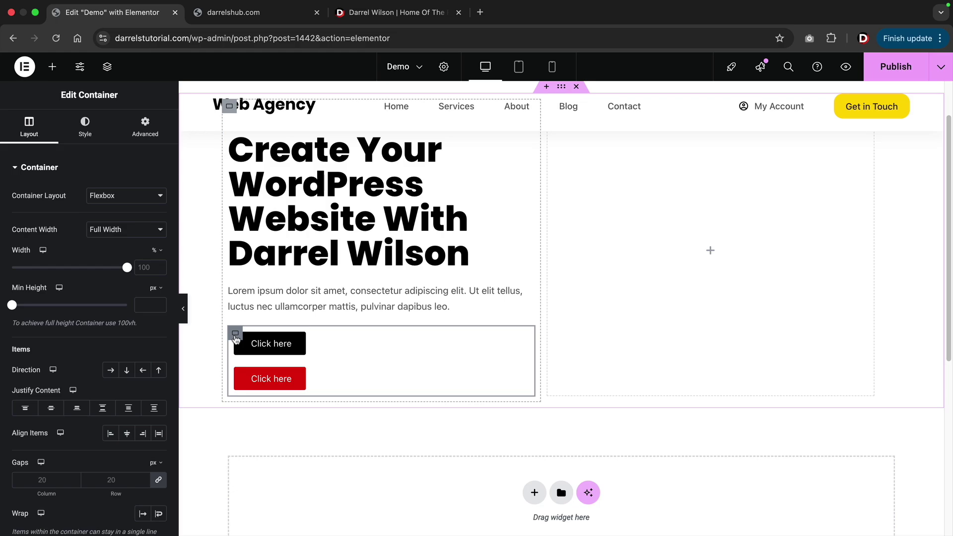
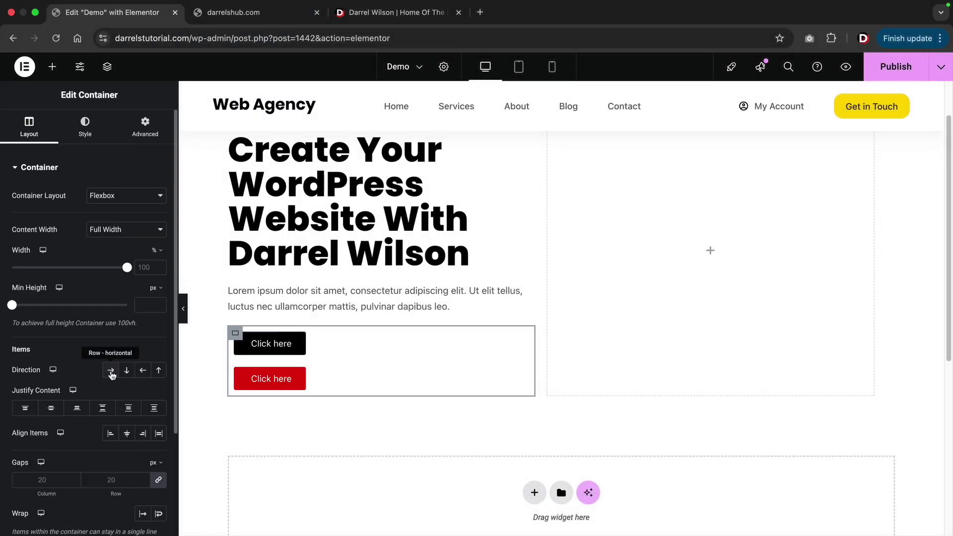
Switch the button container to Row and try the Justify Content and gap options.
{"action": "left_click", "coordinate": [221, 322]}
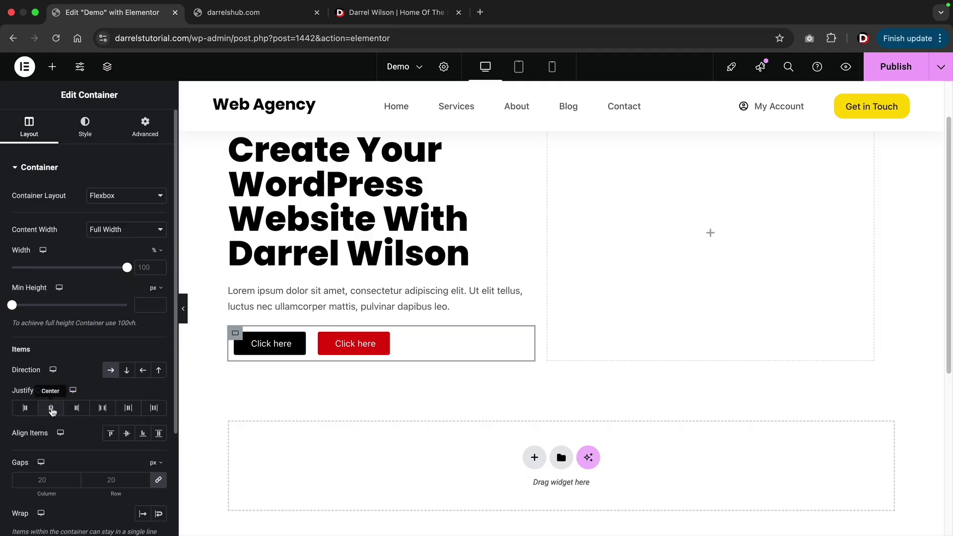
{"action": "left_click", "coordinate": [52, 410]}
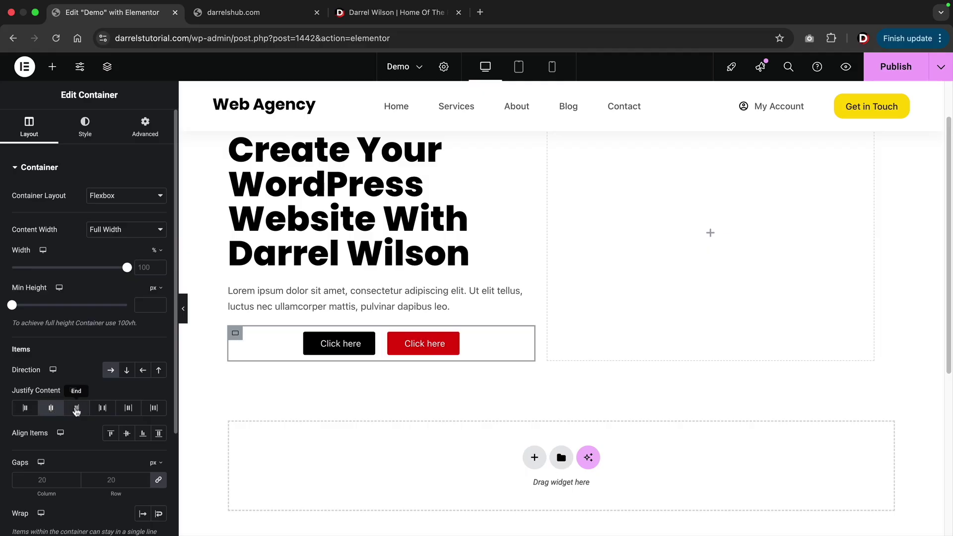
{"action": "left_click", "coordinate": [77, 408]}
{"action": "left_click", "coordinate": [98, 409]}
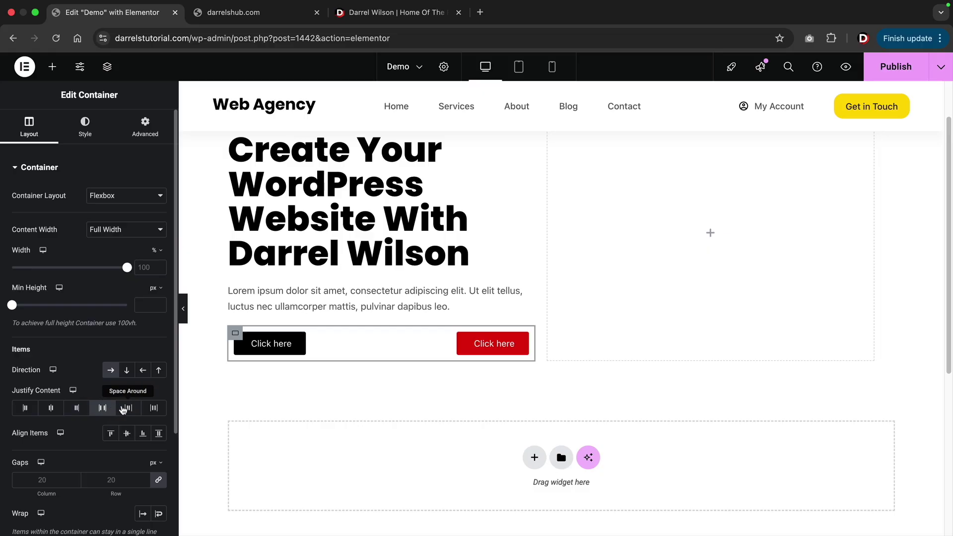
{"action": "left_click", "coordinate": [128, 409]}
{"action": "left_click", "coordinate": [153, 409]}
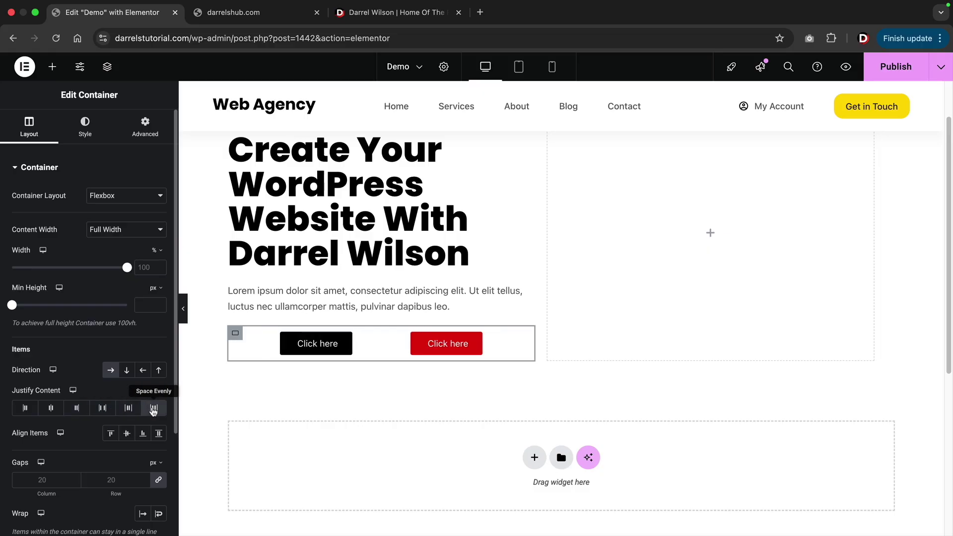
{"action": "left_click", "coordinate": [145, 482]}
{"action": "left_click", "coordinate": [144, 483]}
{"action": "key", "text": "BackSpace"}
{"action": "key", "text": "BackSpace"}
{"action": "key", "text": "BackSpace"}
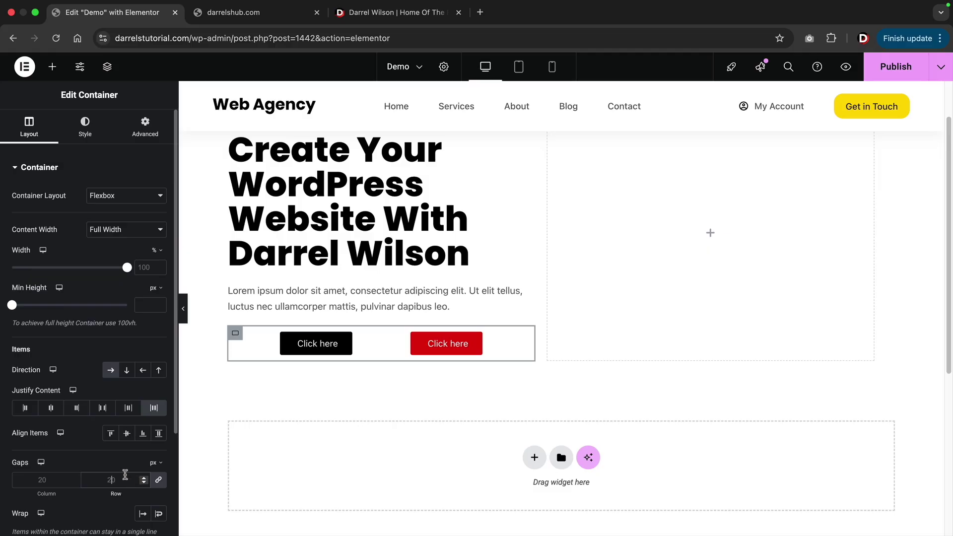
Set the gap between the two buttons to 20 px and justify them to Start.
{"action": "left_click", "coordinate": [56, 413]}
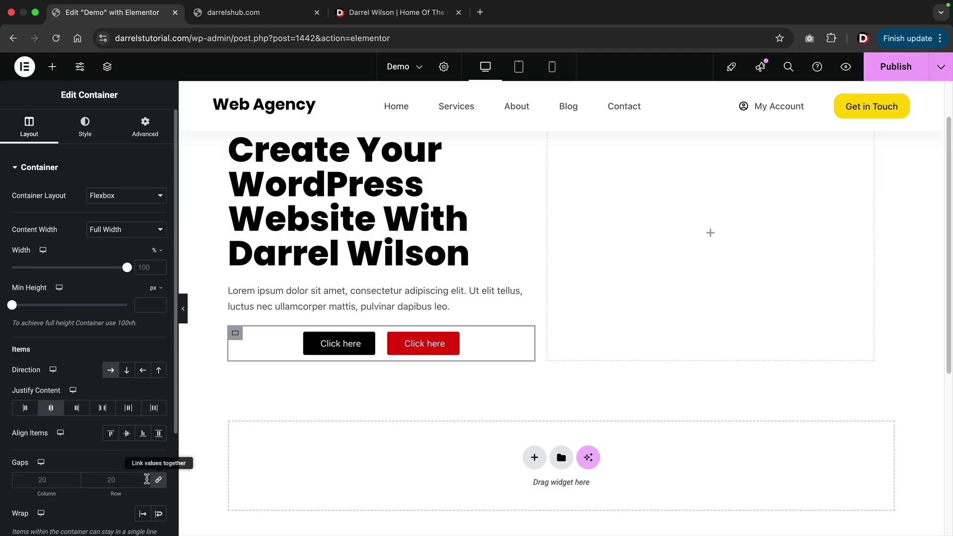
{"action": "left_click", "coordinate": [145, 482]}
{"action": "left_click", "coordinate": [143, 478]}
{"action": "left_click", "coordinate": [144, 478]}
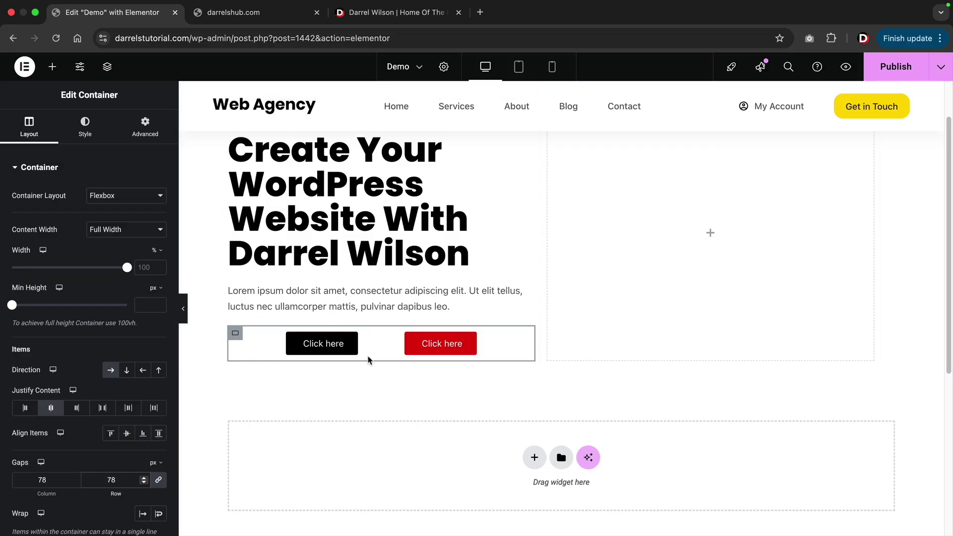
{"action": "scroll", "coordinate": [366, 379], "scroll_direction": "up", "scroll_amount": 2}
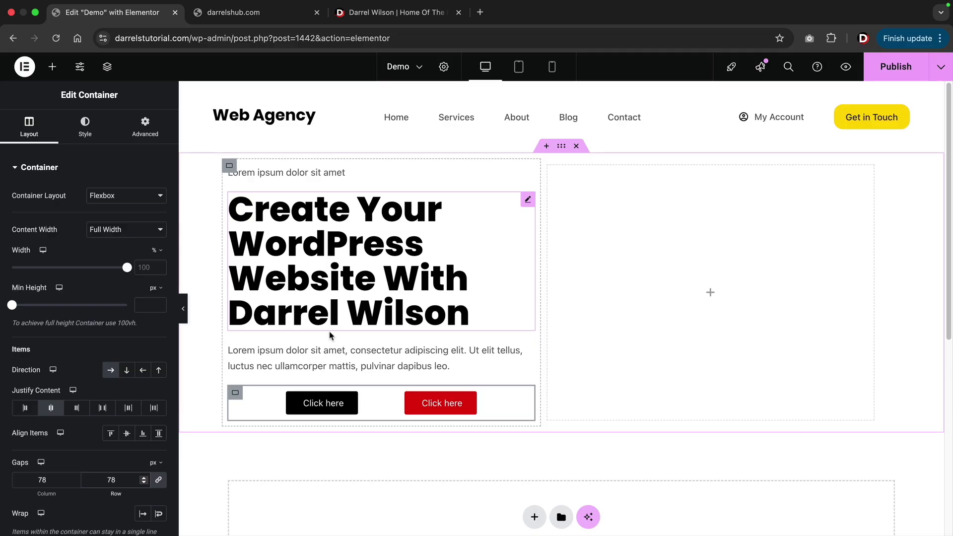
{"action": "scroll", "coordinate": [248, 396], "scroll_direction": "down", "scroll_amount": 2}
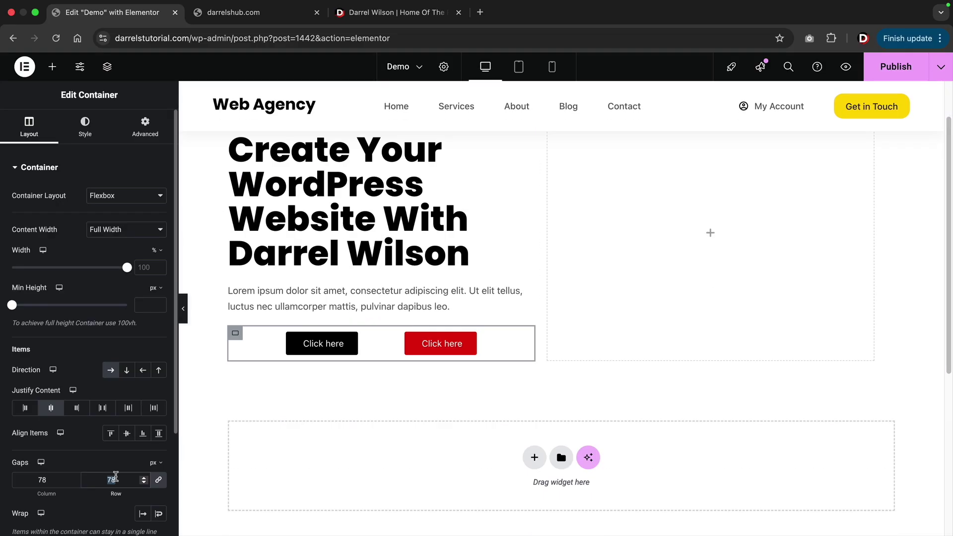
{"action": "type", "text": "20"}
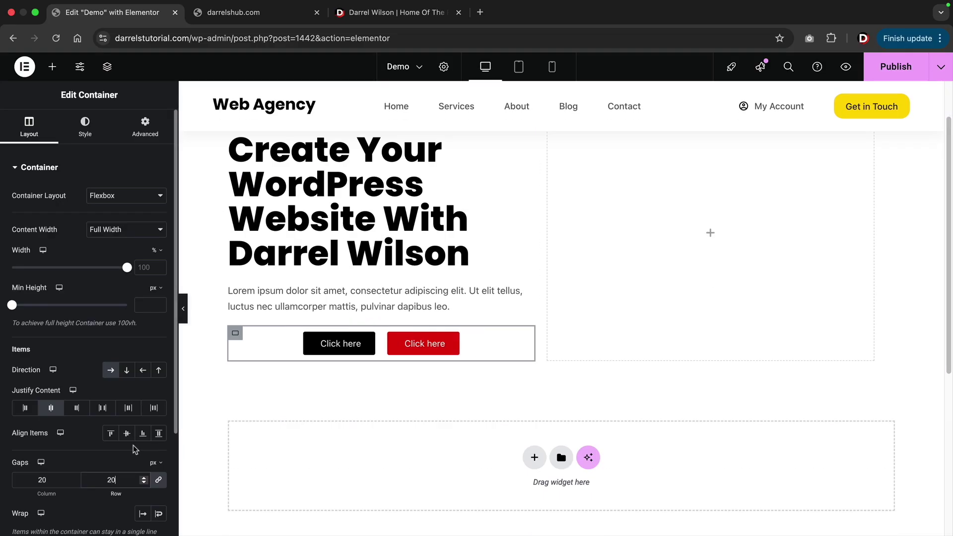
{"action": "left_click", "coordinate": [25, 408]}
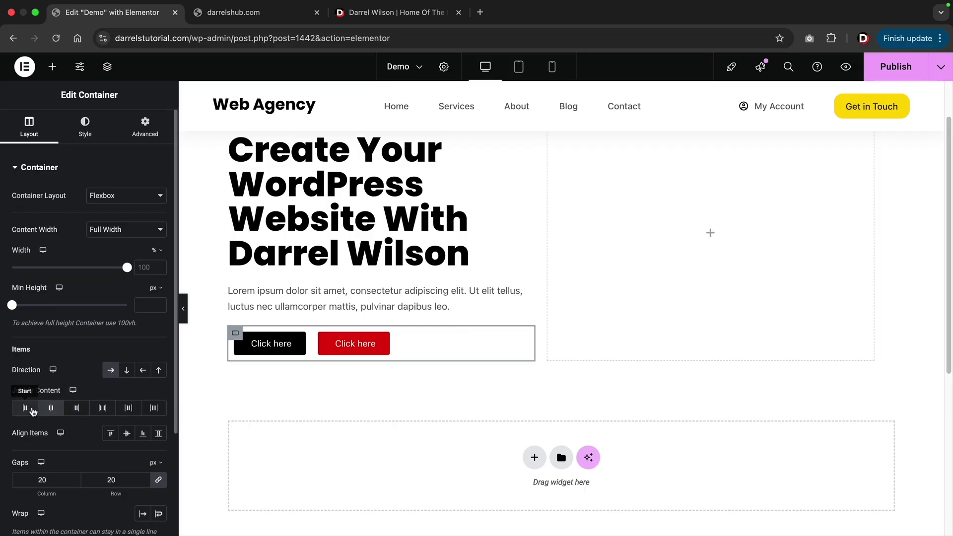
{"action": "scroll", "coordinate": [279, 410], "scroll_direction": "up", "scroll_amount": 2}
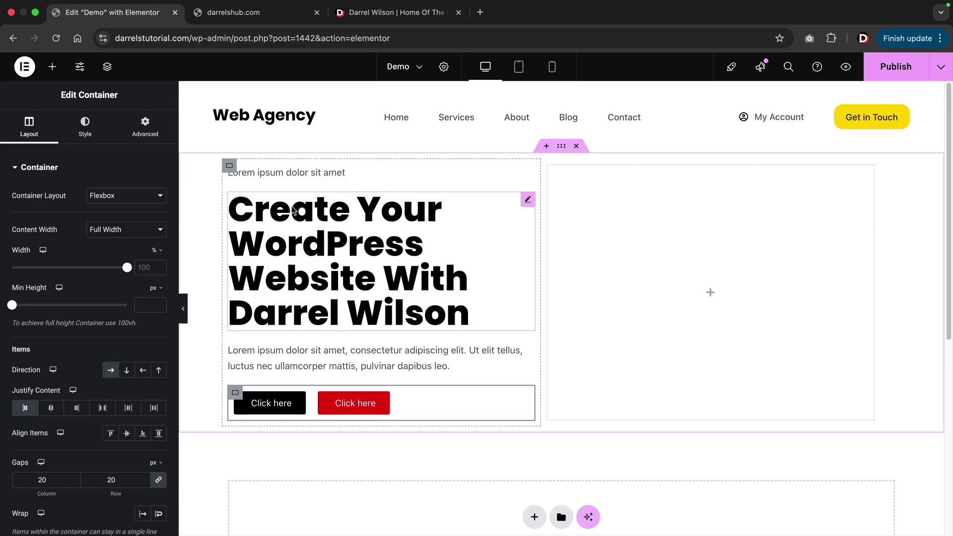
Drag the left inner container's Width to 55%, then select the outer hero container.
{"action": "left_click", "coordinate": [229, 167]}
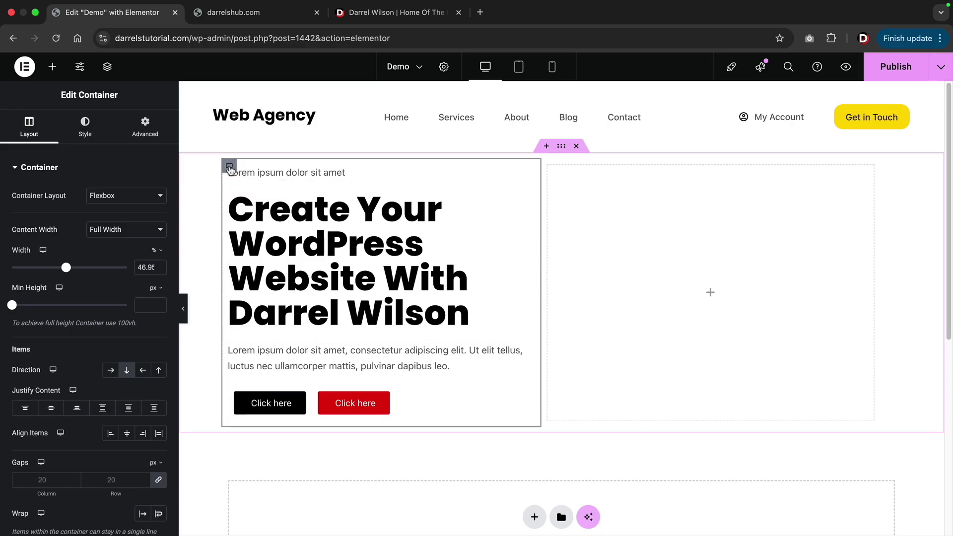
{"action": "left_click_drag", "start_coordinate": [68, 273], "coordinate": [78, 276]}
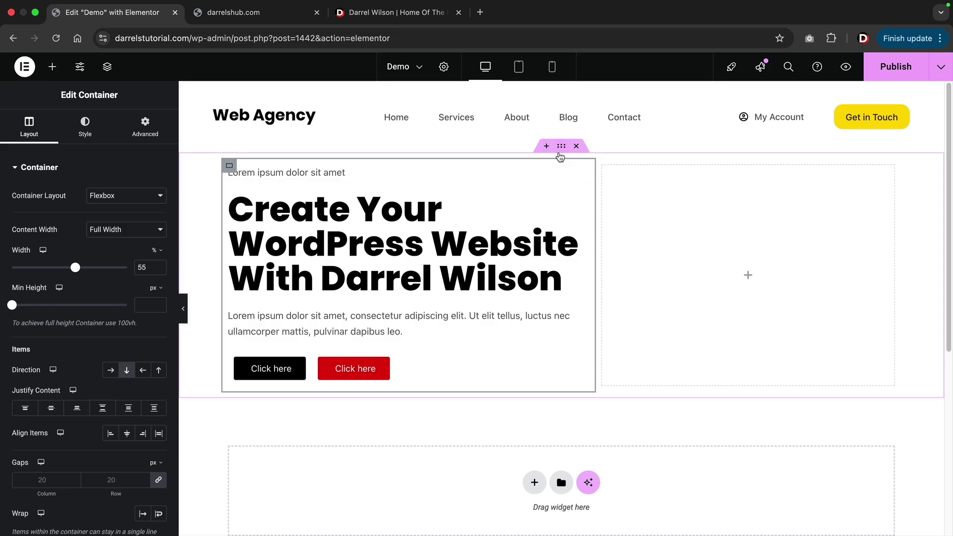
{"action": "left_click", "coordinate": [561, 148]}
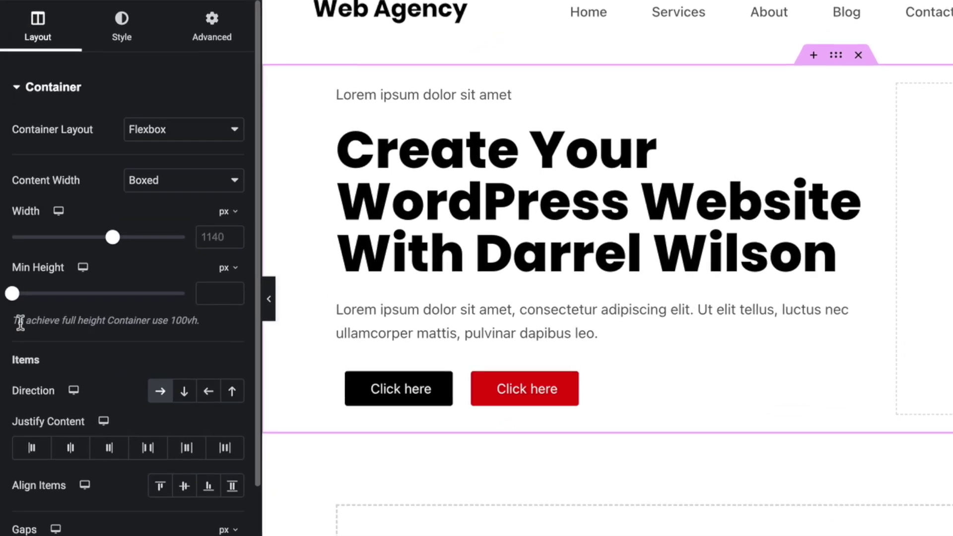
Switch the hero container's Min Height unit to vh and set it to 80.
{"action": "left_click_drag", "start_coordinate": [19, 322], "coordinate": [201, 323]}
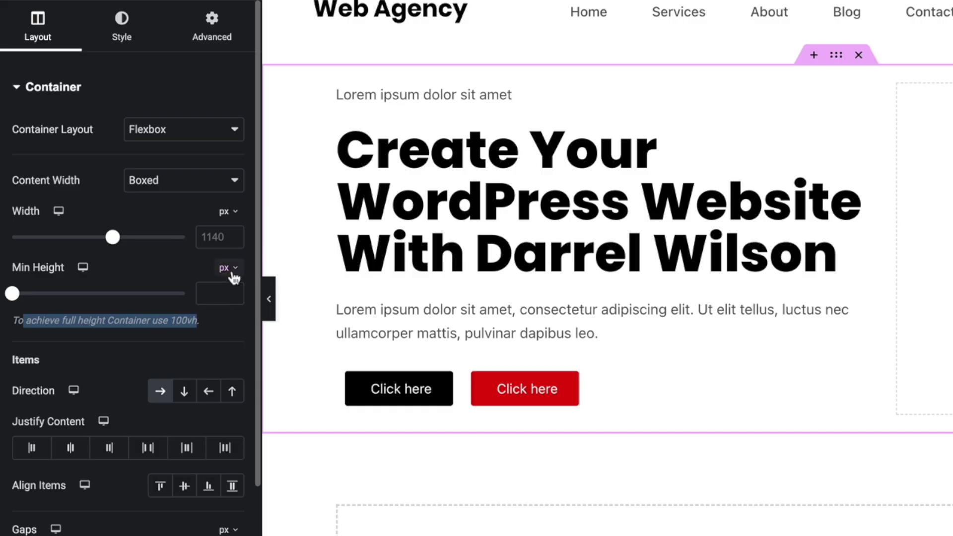
{"action": "left_click", "coordinate": [232, 273]}
{"action": "left_click", "coordinate": [225, 348]}
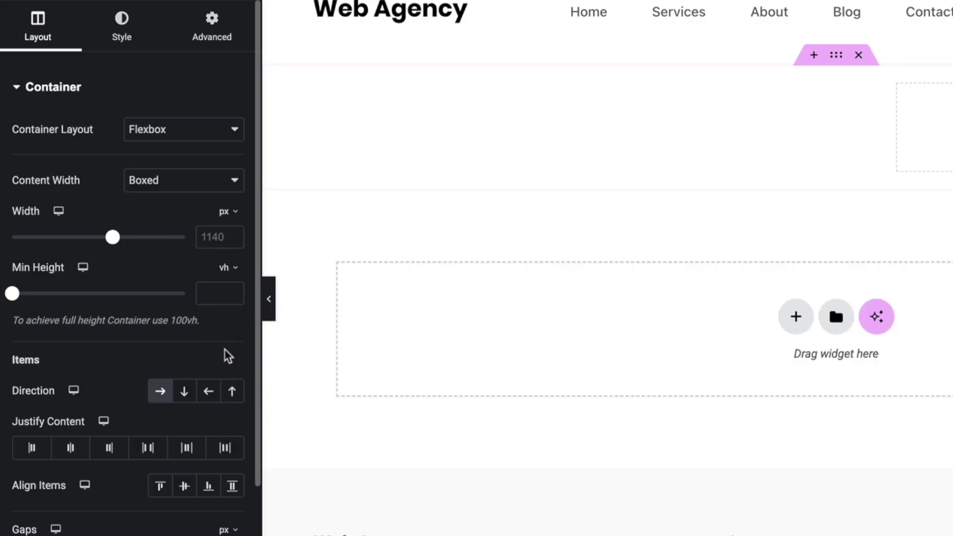
{"action": "left_click_drag", "start_coordinate": [17, 298], "coordinate": [108, 314]}
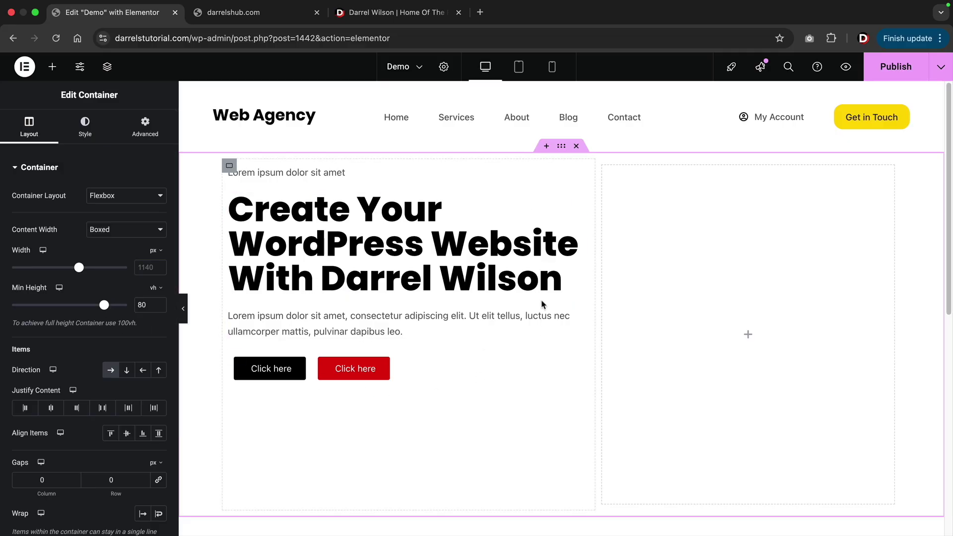
{"action": "scroll", "coordinate": [388, 388], "scroll_direction": "down", "scroll_amount": 3}
{"action": "scroll", "coordinate": [388, 388], "scroll_direction": "up", "scroll_amount": 3}
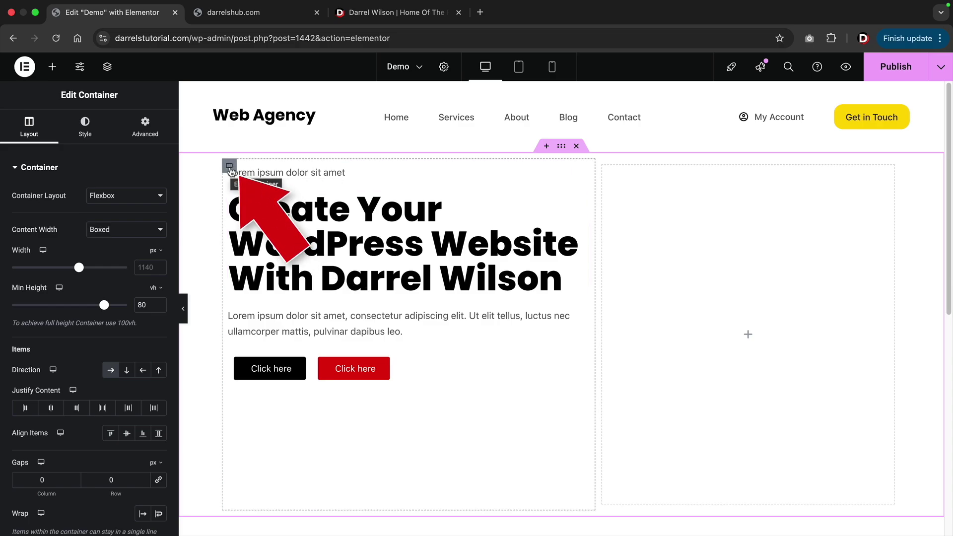
Select the hero's left column and set its Justify Content to Center.
{"action": "left_click", "coordinate": [229, 167]}
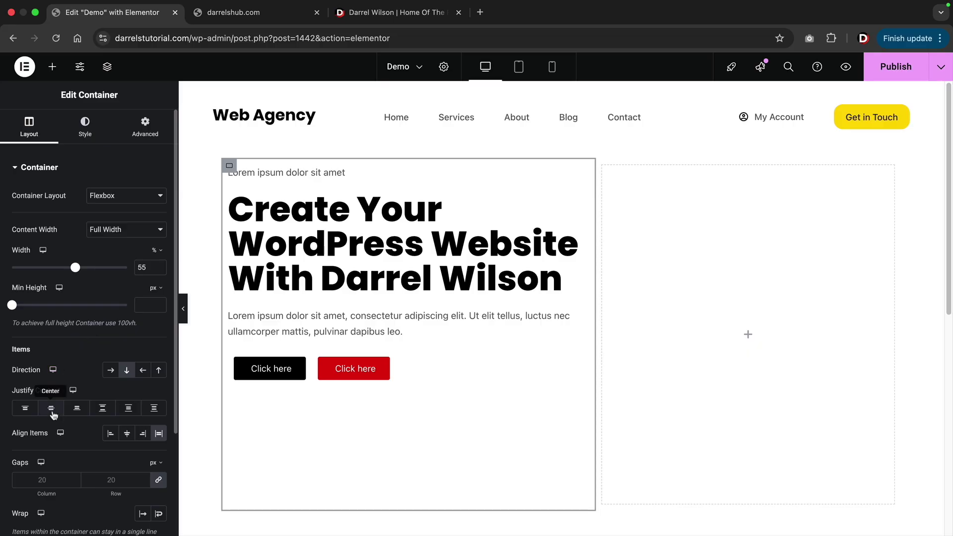
{"action": "left_click", "coordinate": [53, 414]}
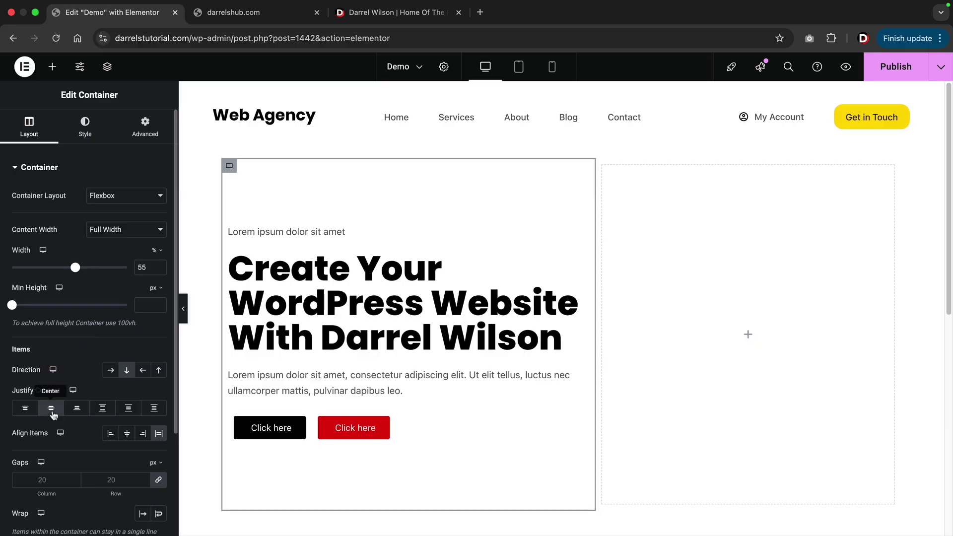
{"action": "left_click", "coordinate": [77, 414]}
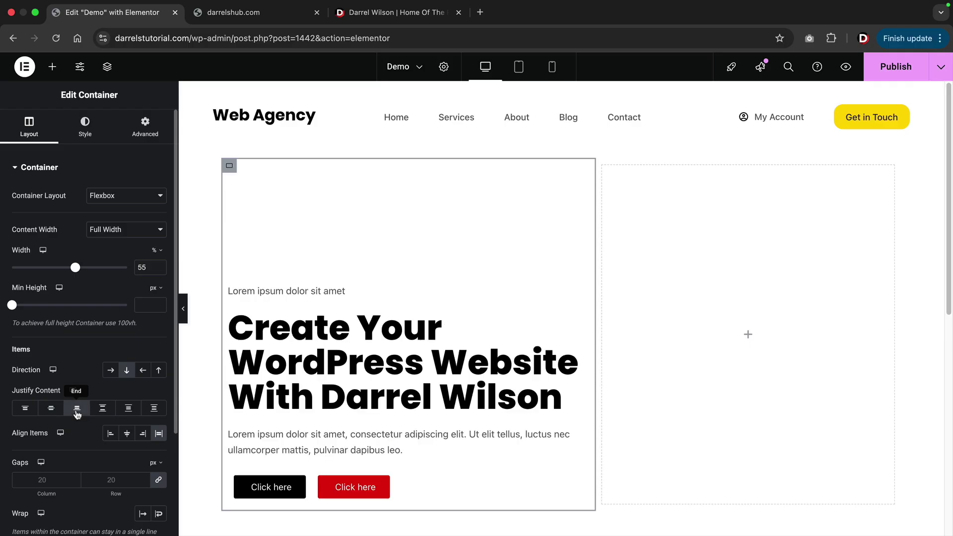
{"action": "left_click", "coordinate": [102, 409]}
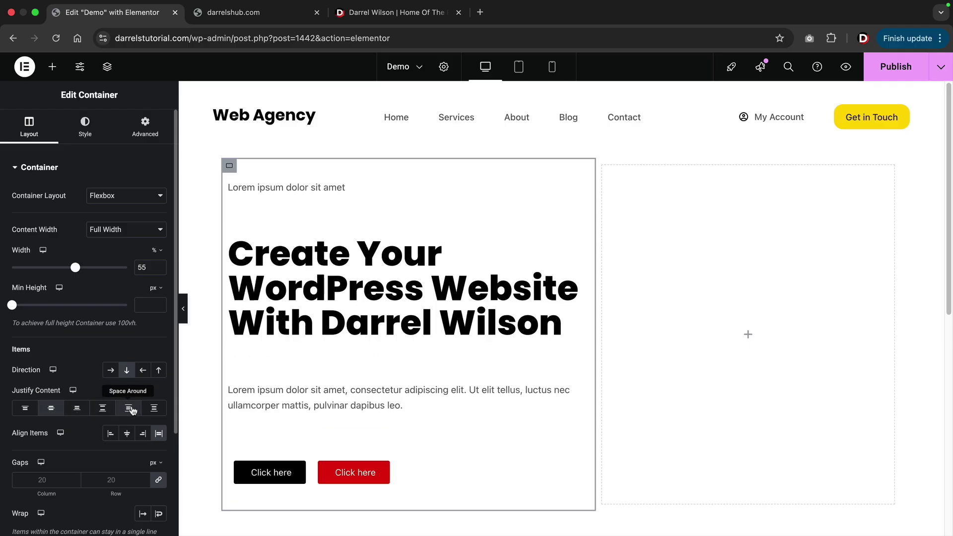
{"action": "left_click", "coordinate": [129, 409]}
{"action": "left_click", "coordinate": [102, 408]}
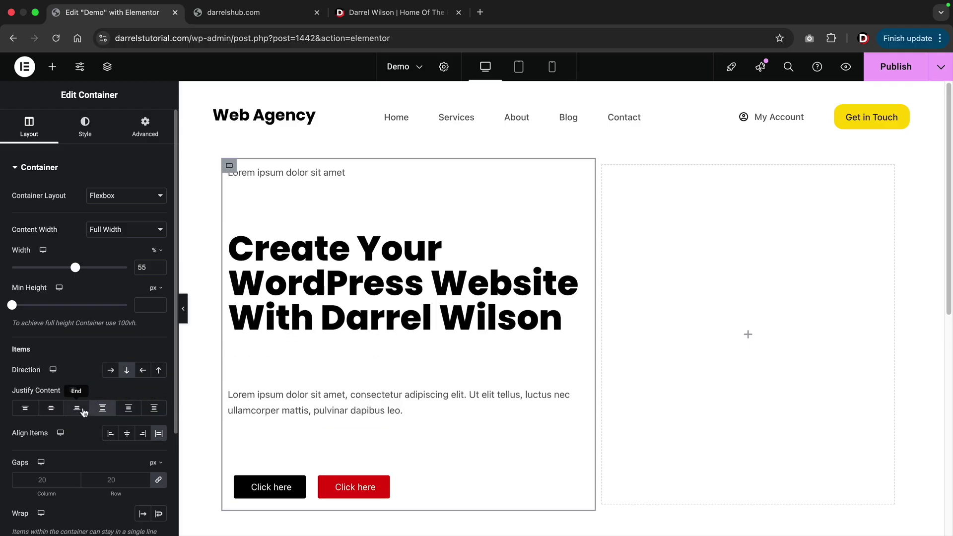
{"action": "left_click", "coordinate": [76, 407]}
{"action": "left_click", "coordinate": [51, 411]}
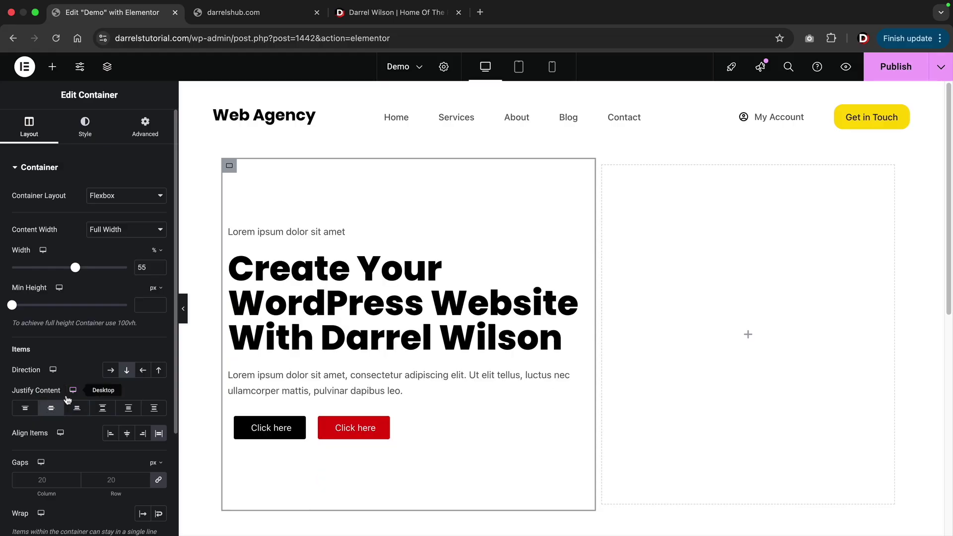
Set the gap between the left column's items to 30 px.
{"action": "left_click", "coordinate": [144, 478]}
{"action": "left_click_drag", "start_coordinate": [144, 478], "coordinate": [145, 478]}
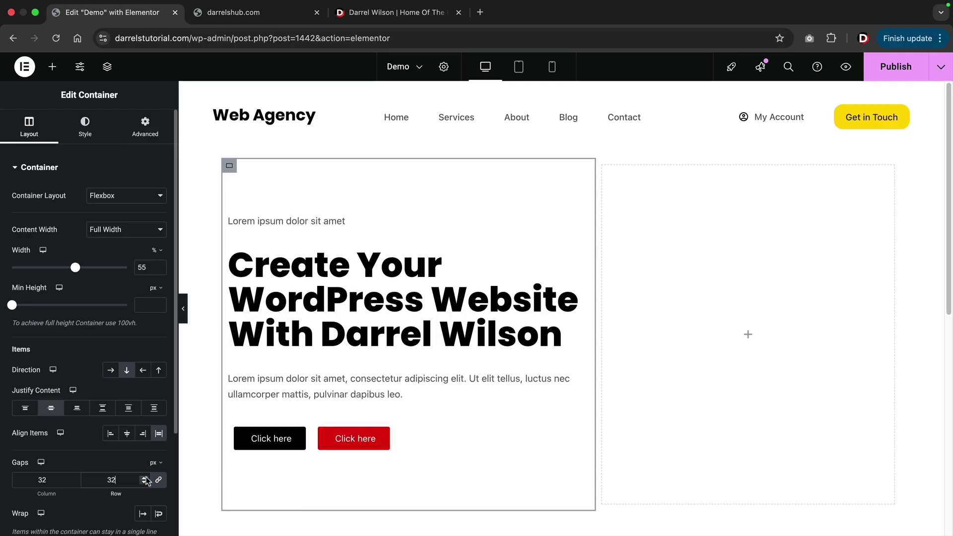
{"action": "left_click", "coordinate": [144, 482]}
{"action": "left_click", "coordinate": [144, 482]}
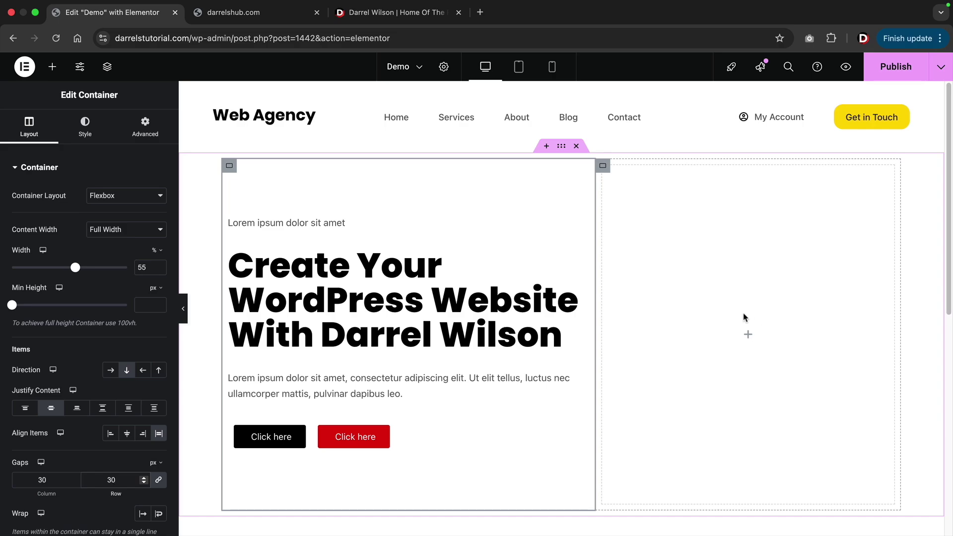
Add an Image widget to the right column using the team-member-2 photo, then collapse the panel.
{"action": "left_click", "coordinate": [52, 66]}
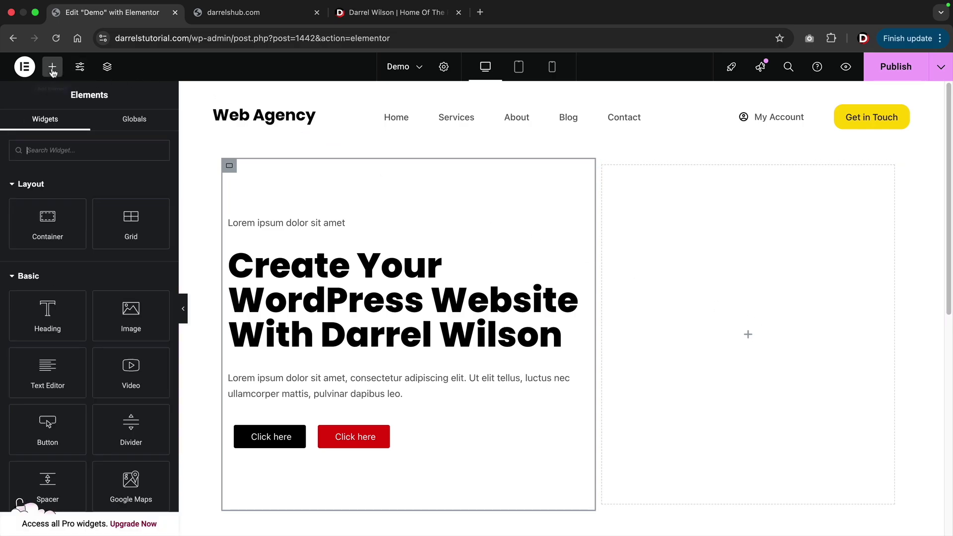
{"action": "left_click_drag", "start_coordinate": [130, 322], "coordinate": [665, 337]}
{"action": "left_click", "coordinate": [78, 228]}
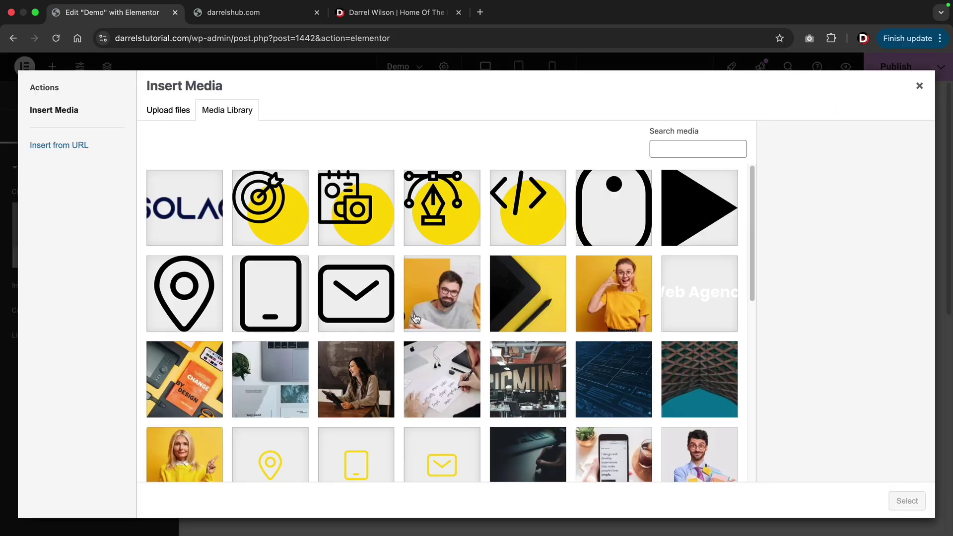
{"action": "scroll", "coordinate": [422, 320], "scroll_direction": "down", "scroll_amount": 10}
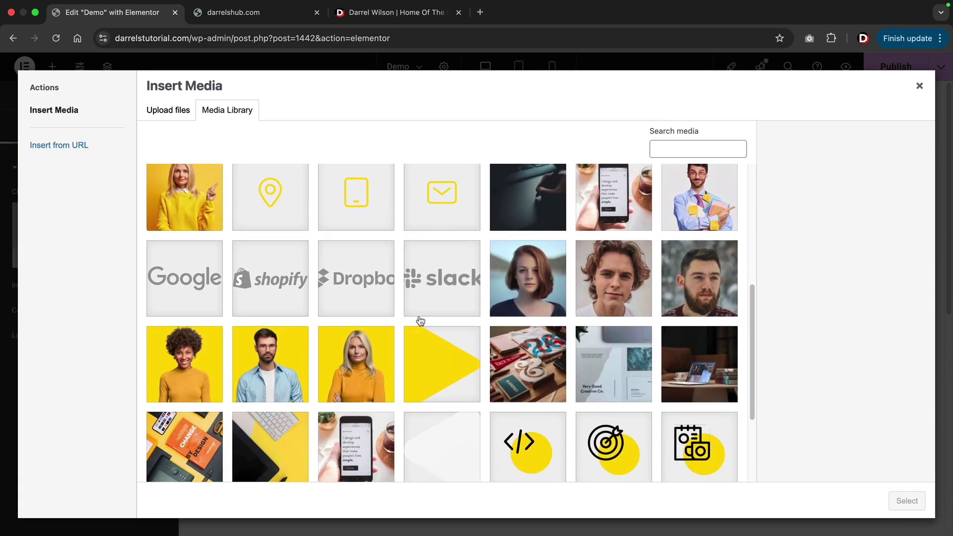
{"action": "left_click", "coordinate": [263, 336]}
{"action": "left_click", "coordinate": [905, 501]}
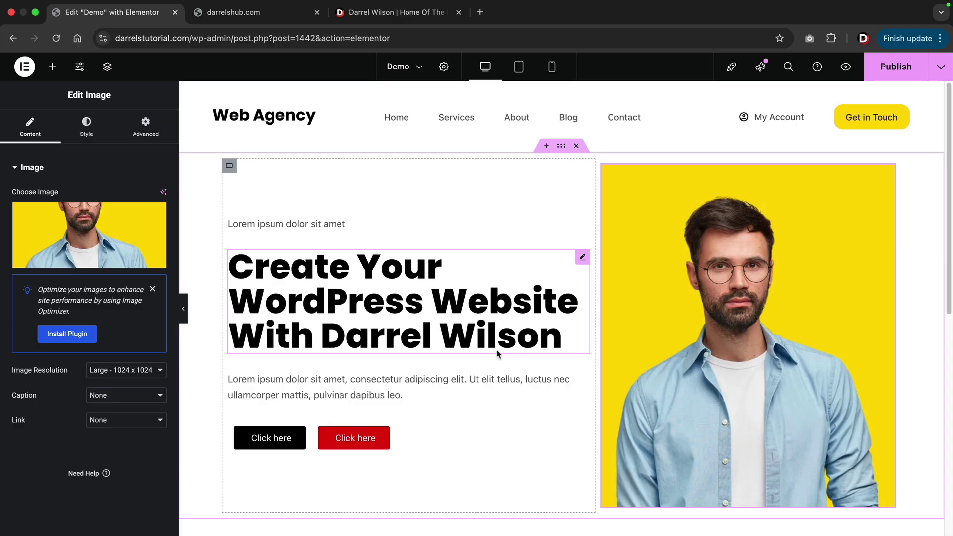
{"action": "left_click", "coordinate": [184, 309]}
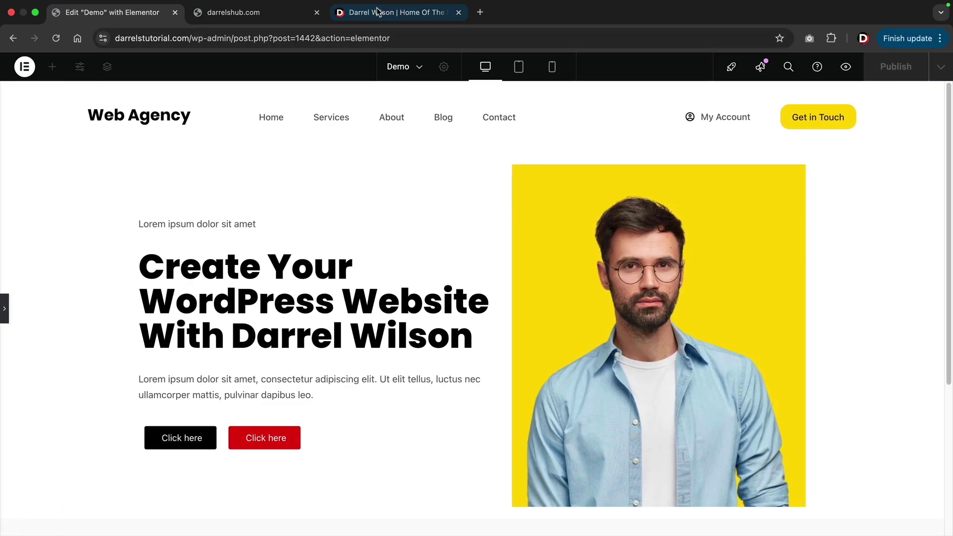
Compare with the darrelwilson.com home page, then return to the Demo editor with its panel reopened.
{"action": "left_click", "coordinate": [342, 12]}
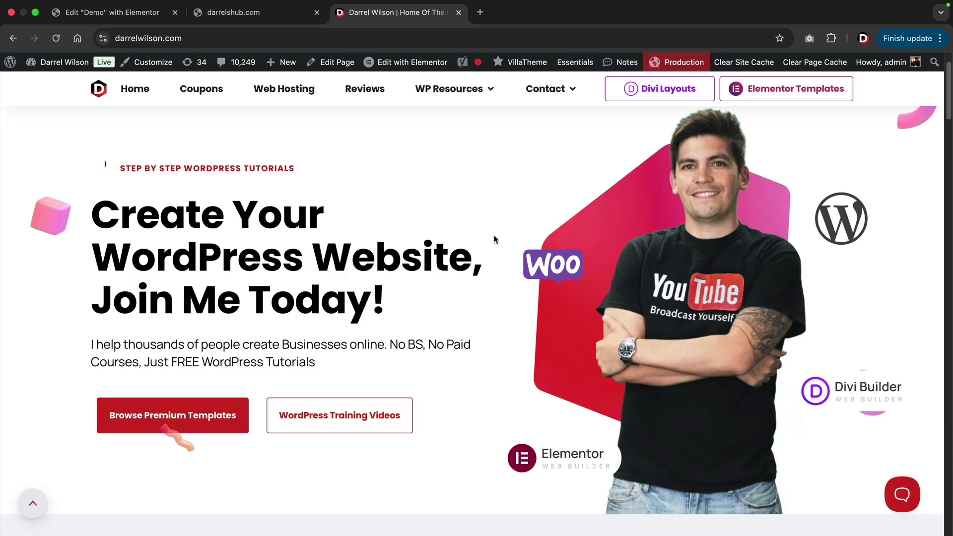
{"action": "left_click", "coordinate": [132, 19]}
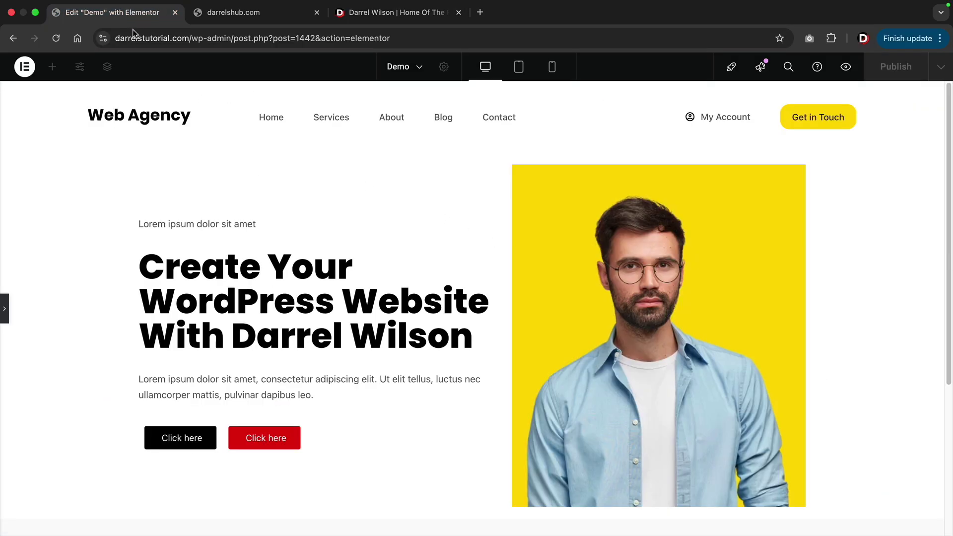
{"action": "left_click", "coordinate": [4, 308]}
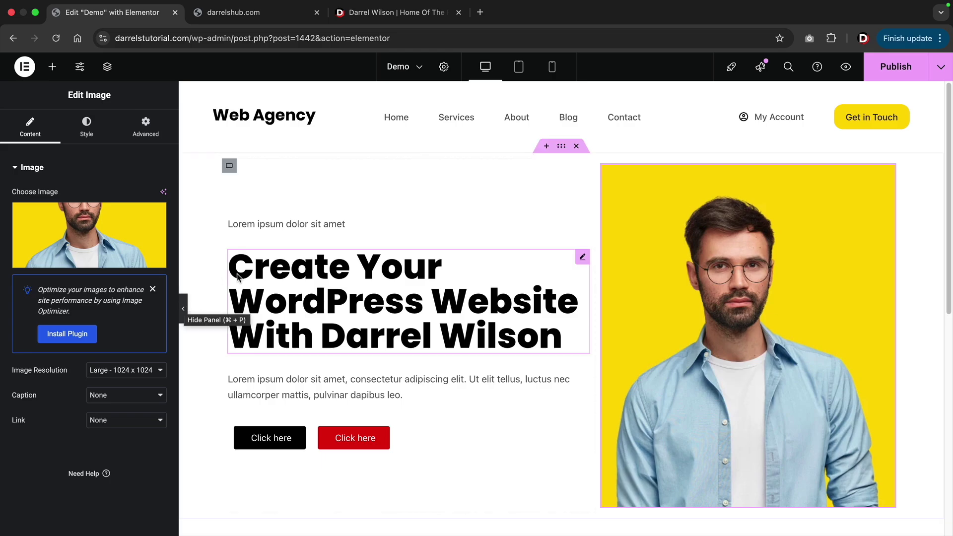
Give the hero section a Classic background in the pale colour #F5EBEB.
{"action": "left_click", "coordinate": [562, 147]}
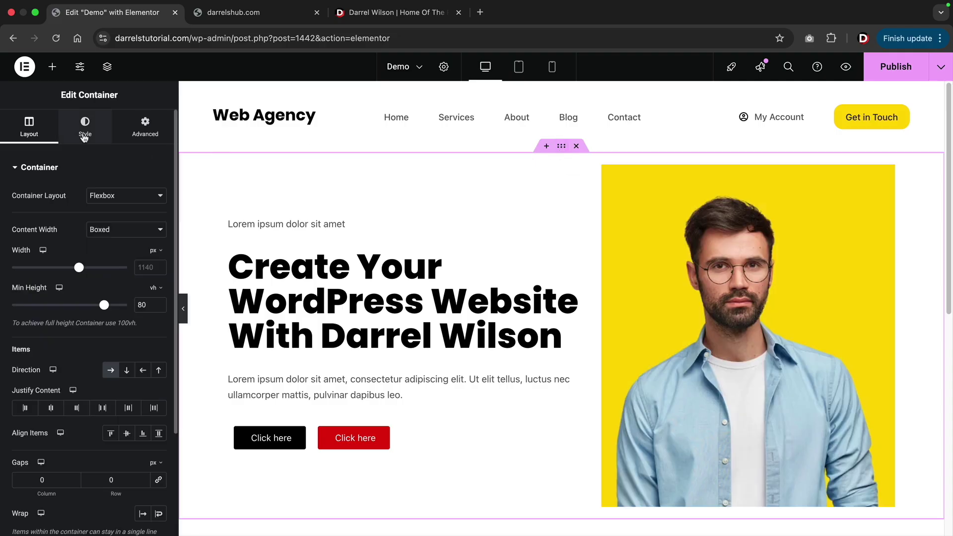
{"action": "left_click", "coordinate": [85, 127]}
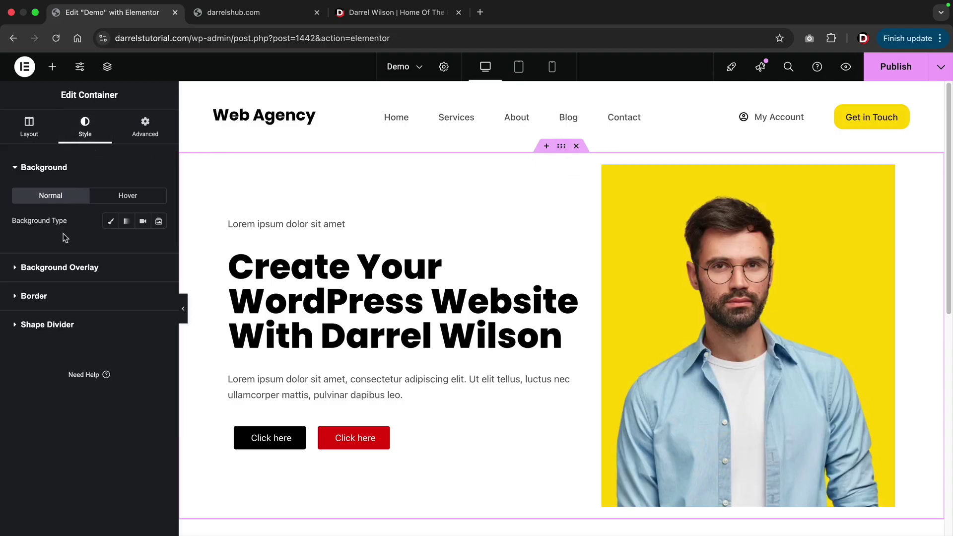
{"action": "left_click", "coordinate": [111, 222]}
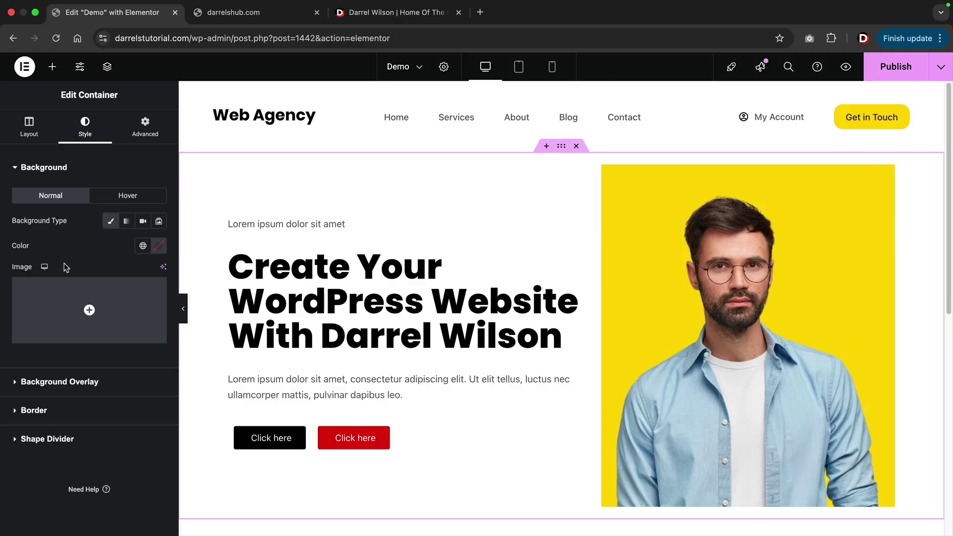
{"action": "left_click", "coordinate": [160, 248]}
{"action": "type", "text": "#DDDDDD"}
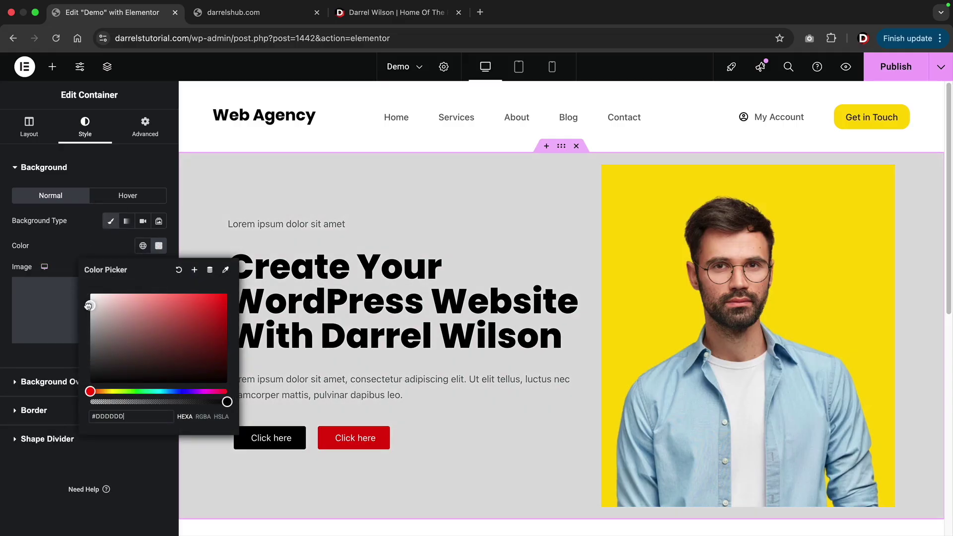
{"action": "mouse_move", "coordinate": [88, 305]}
{"action": "left_mouse_down"}
{"action": "mouse_move", "coordinate": [132, 381]}
{"action": "mouse_move", "coordinate": [205, 349]}
{"action": "mouse_move", "coordinate": [93, 296]}
{"action": "left_mouse_up"}
Try the teal architecture photo as background, remove it, and start a new section below.
{"action": "left_click", "coordinate": [90, 258]}
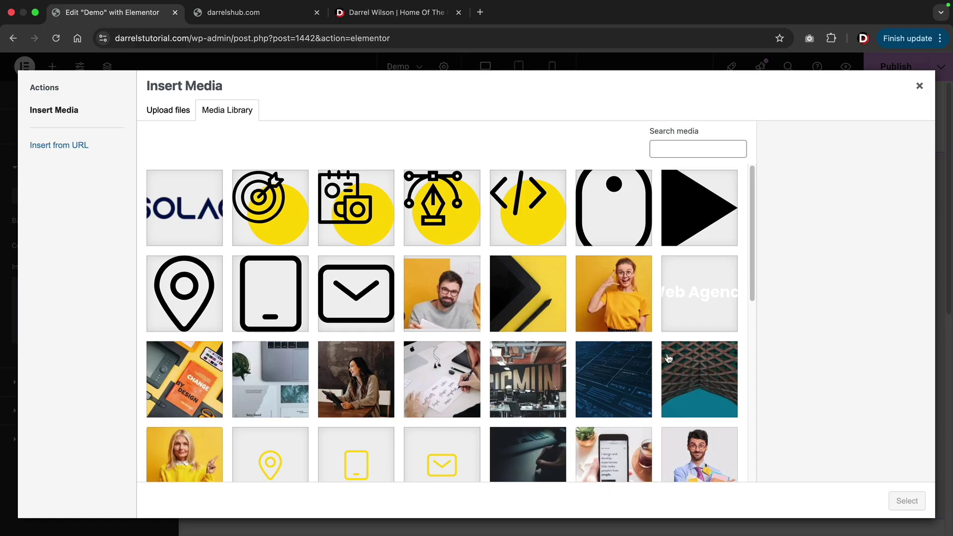
{"action": "left_click", "coordinate": [698, 378]}
{"action": "left_click", "coordinate": [907, 502]}
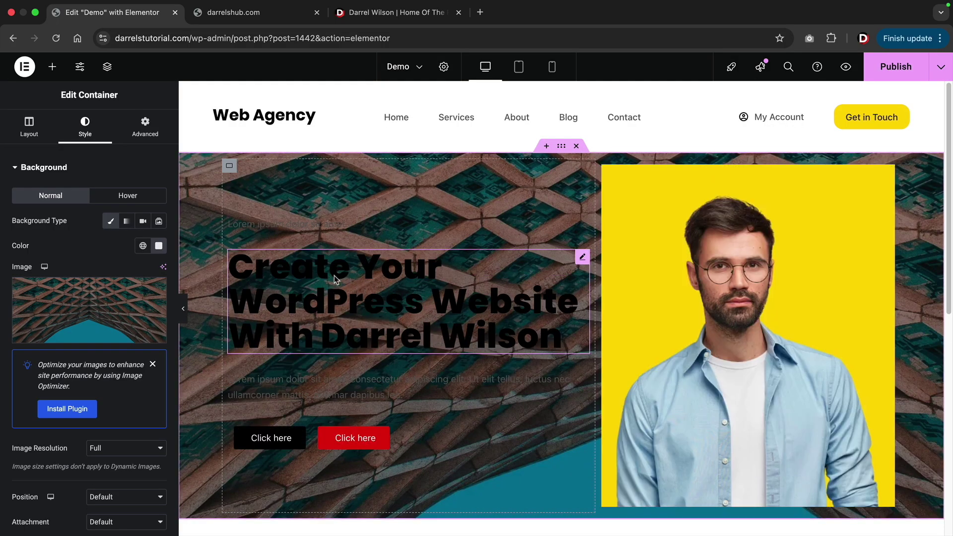
{"action": "mouse_move", "coordinate": [137, 288]}
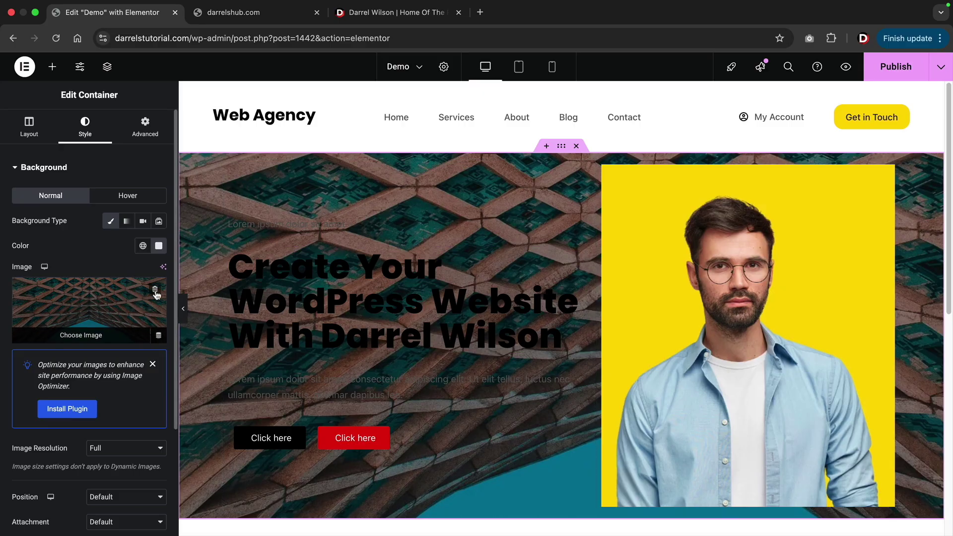
{"action": "left_click", "coordinate": [155, 291]}
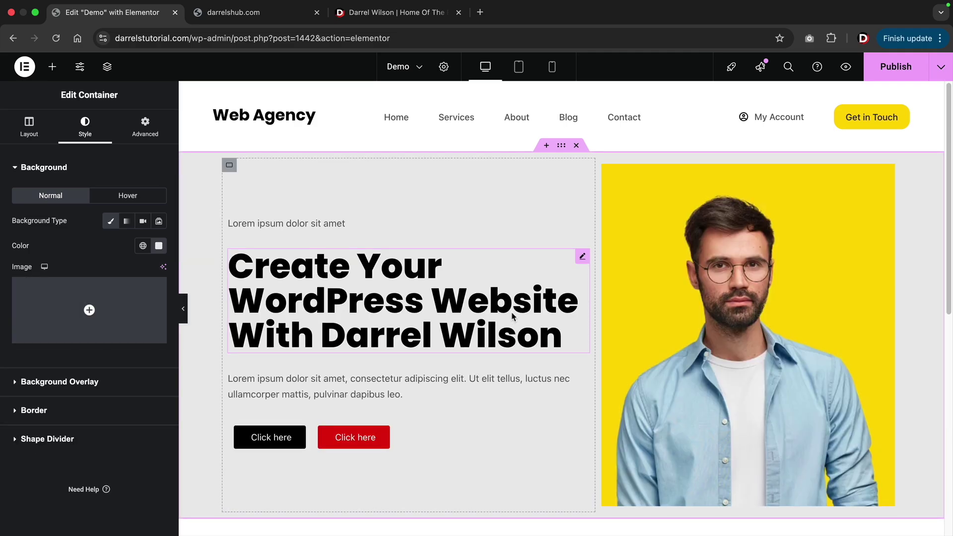
{"action": "scroll", "coordinate": [528, 319], "scroll_direction": "down", "scroll_amount": 6}
{"action": "left_click", "coordinate": [534, 301]}
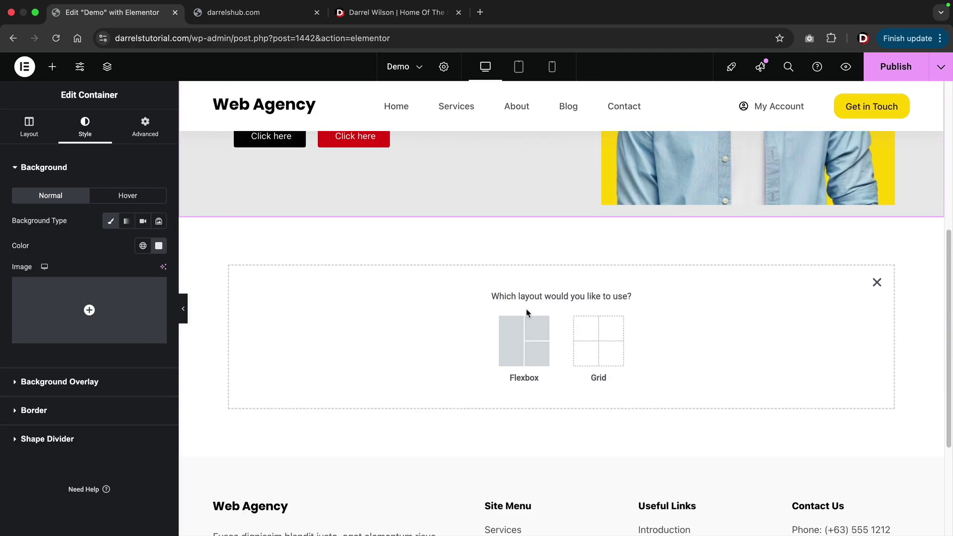
Create a Flexbox Row container below the hero and fill it with four Image widgets.
{"action": "left_click", "coordinate": [527, 326]}
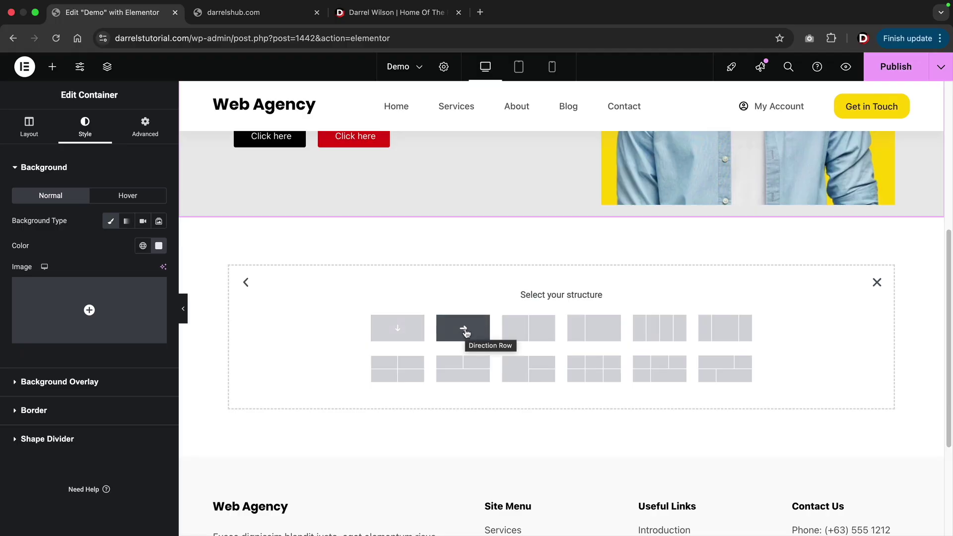
{"action": "left_click", "coordinate": [466, 333]}
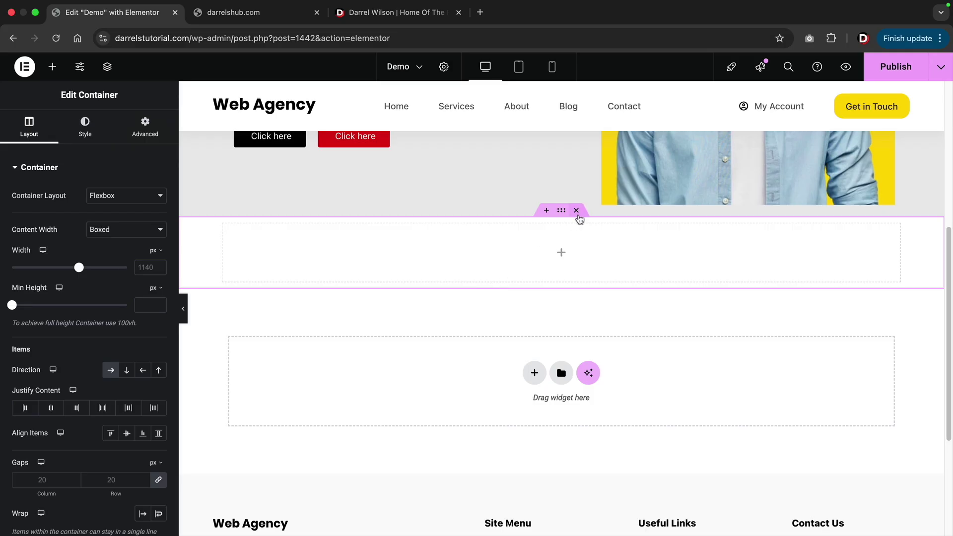
{"action": "left_click", "coordinate": [52, 66]}
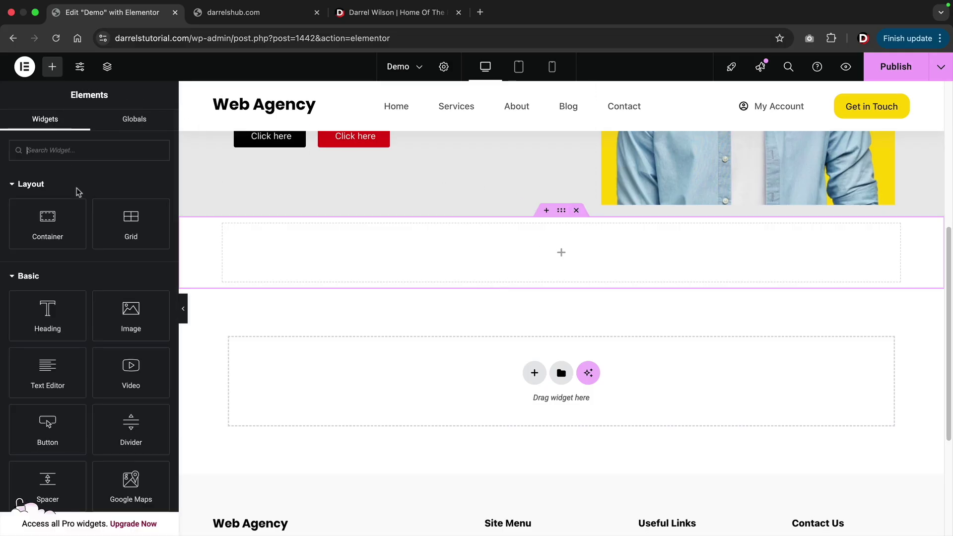
{"action": "left_click_drag", "start_coordinate": [144, 323], "coordinate": [347, 244]}
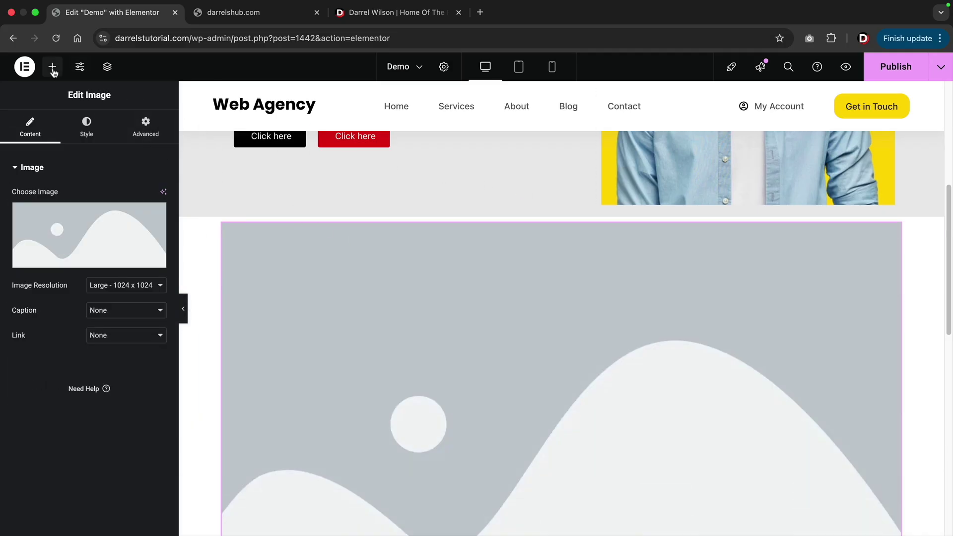
{"action": "left_click", "coordinate": [52, 66]}
{"action": "left_click_drag", "start_coordinate": [141, 318], "coordinate": [256, 280]}
{"action": "left_click", "coordinate": [52, 67]}
{"action": "left_click_drag", "start_coordinate": [124, 304], "coordinate": [236, 285]}
{"action": "left_click", "coordinate": [52, 67]}
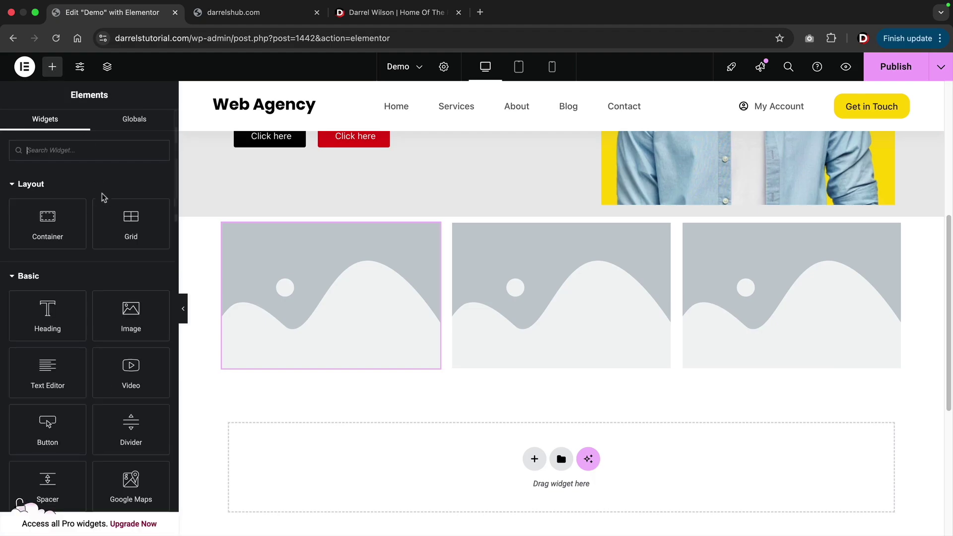
{"action": "left_click_drag", "start_coordinate": [117, 301], "coordinate": [240, 283]}
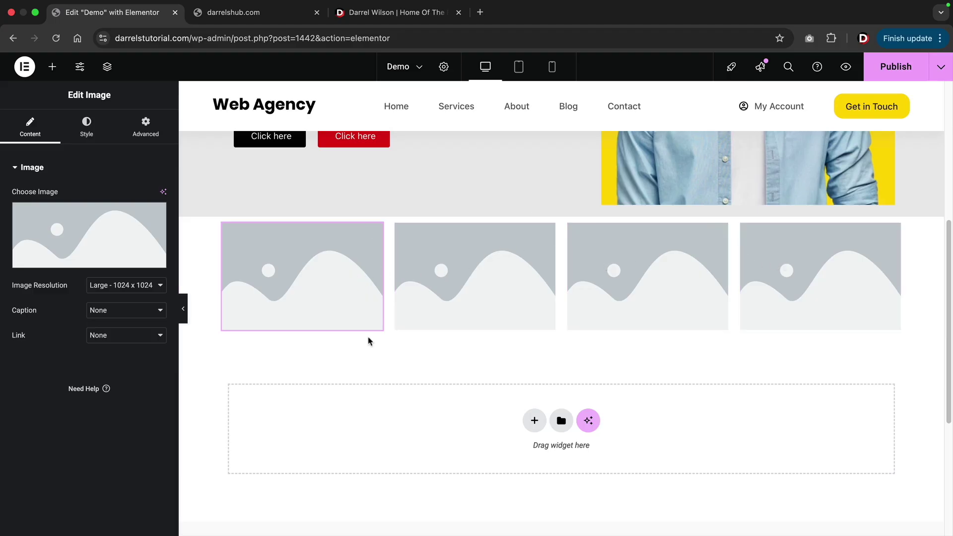
{"action": "scroll", "coordinate": [367, 341], "scroll_direction": "up", "scroll_amount": 6}
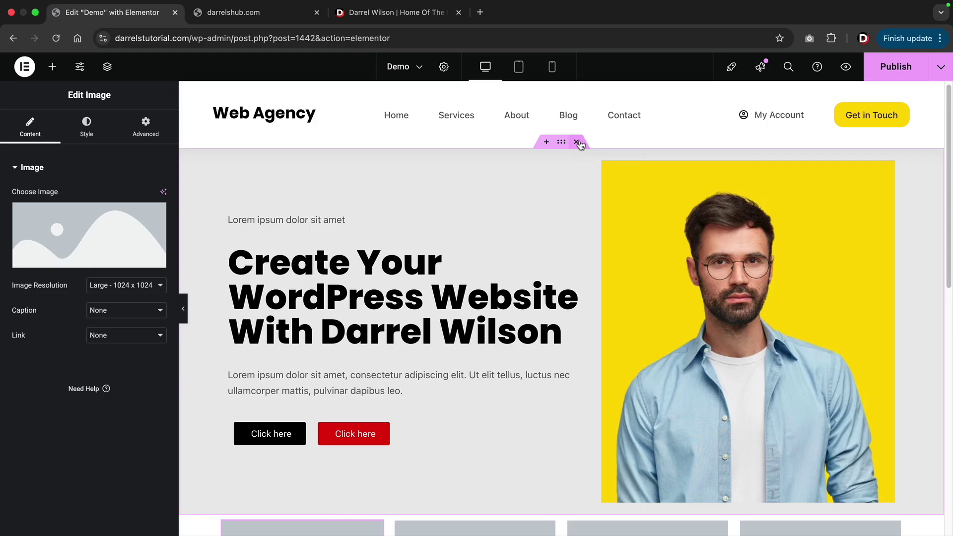
Delete both sections, publish the Demo page, view it, and go to the site's Home page.
{"action": "left_click", "coordinate": [577, 143]}
{"action": "left_click", "coordinate": [577, 142]}
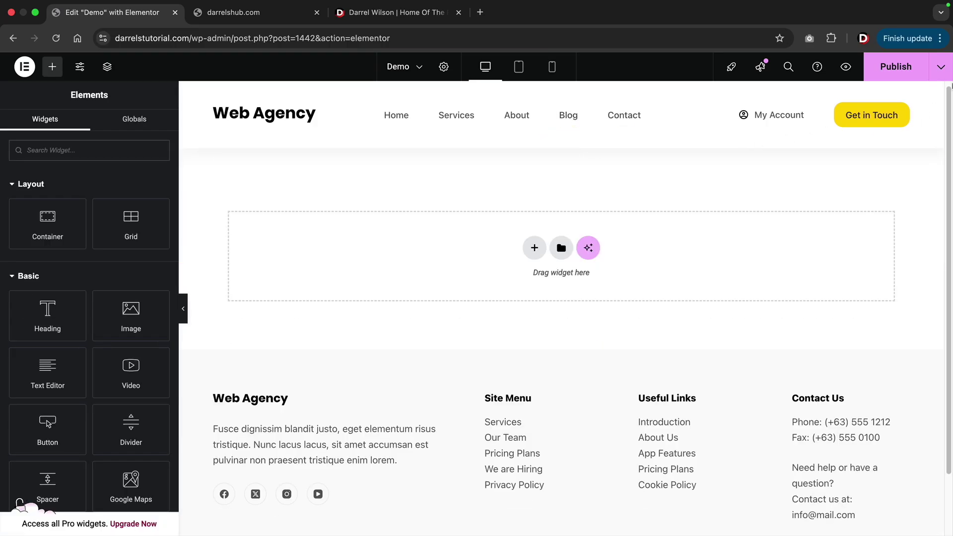
{"action": "left_click", "coordinate": [907, 73]}
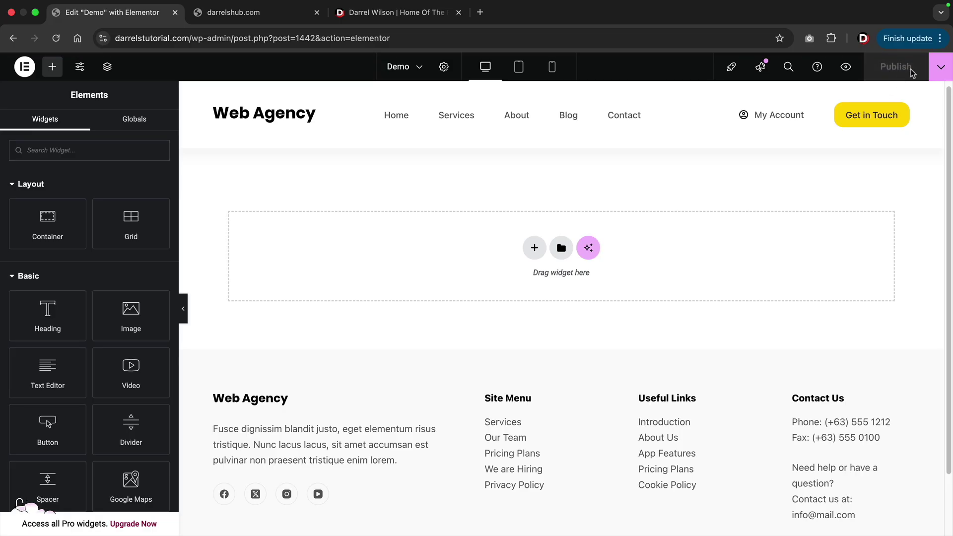
{"action": "left_click", "coordinate": [940, 67]}
{"action": "left_click", "coordinate": [904, 158]}
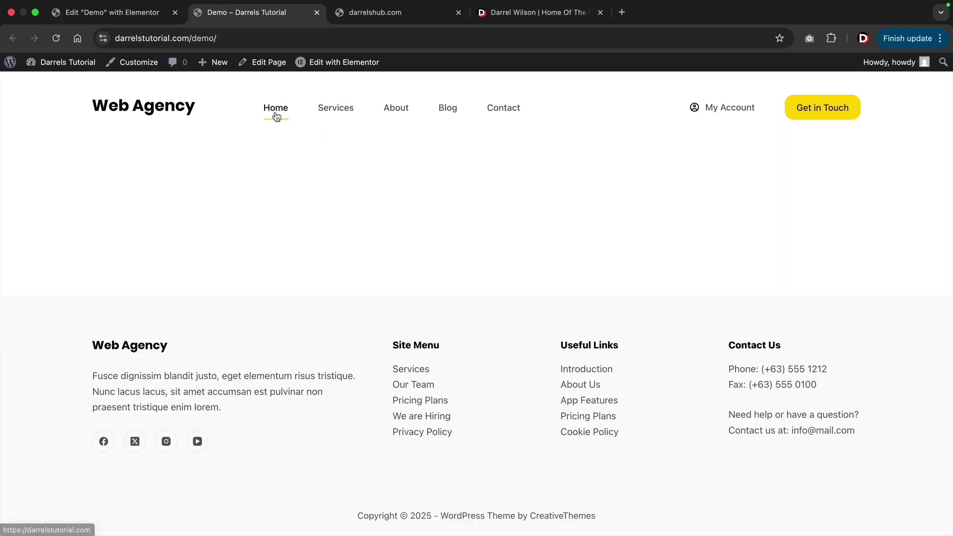
{"action": "left_click", "coordinate": [277, 115]}
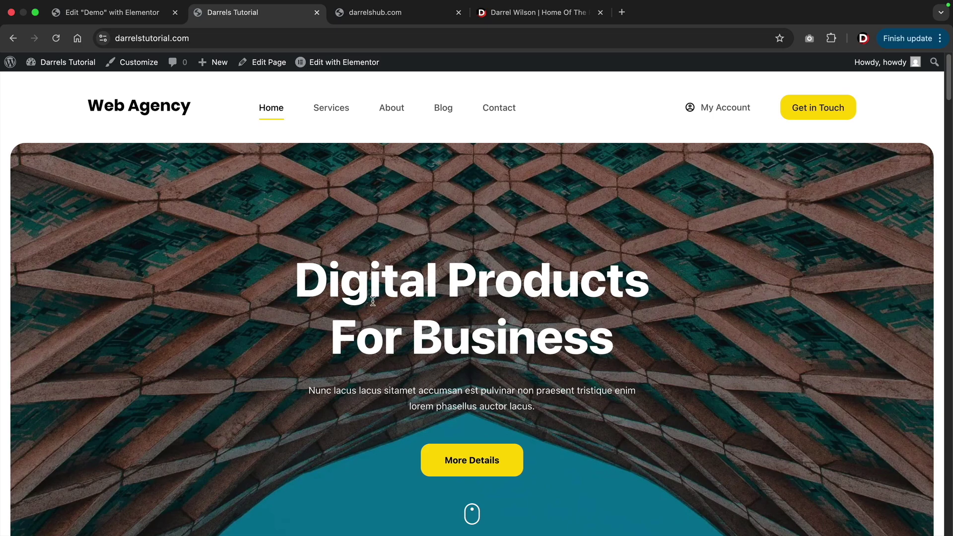
{"action": "left_click", "coordinate": [346, 65]}
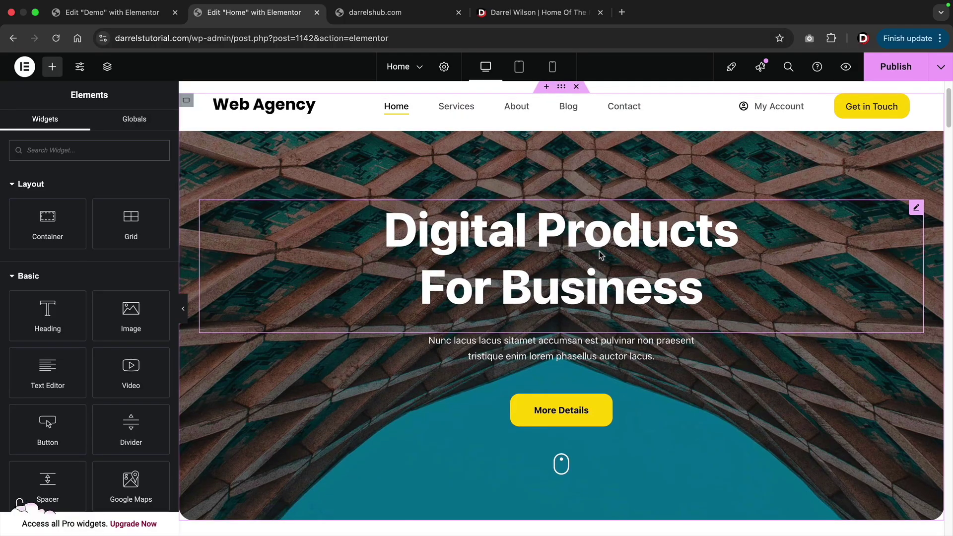
{"action": "left_click", "coordinate": [535, 233]}
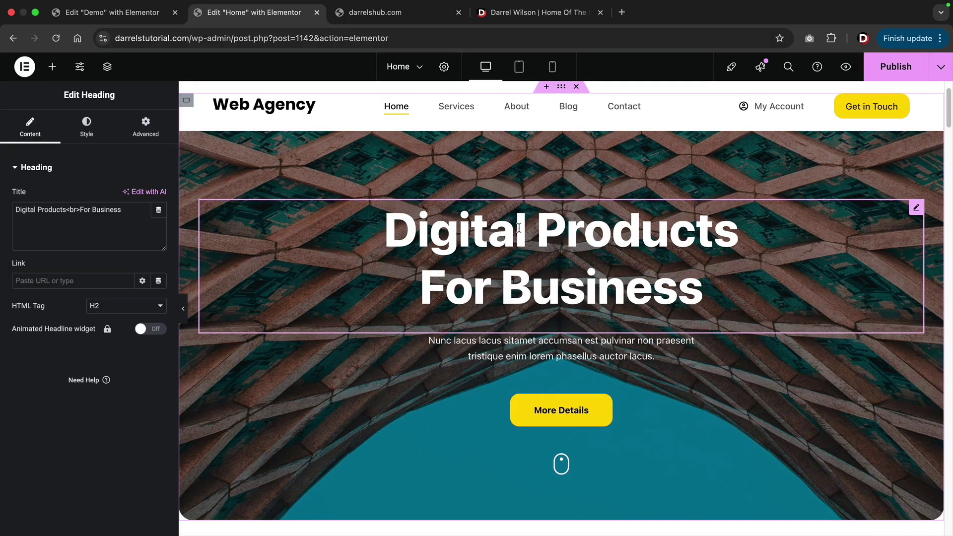
{"action": "left_click_drag", "start_coordinate": [121, 215], "coordinate": [9, 217]}
{"action": "key", "text": "Right"}
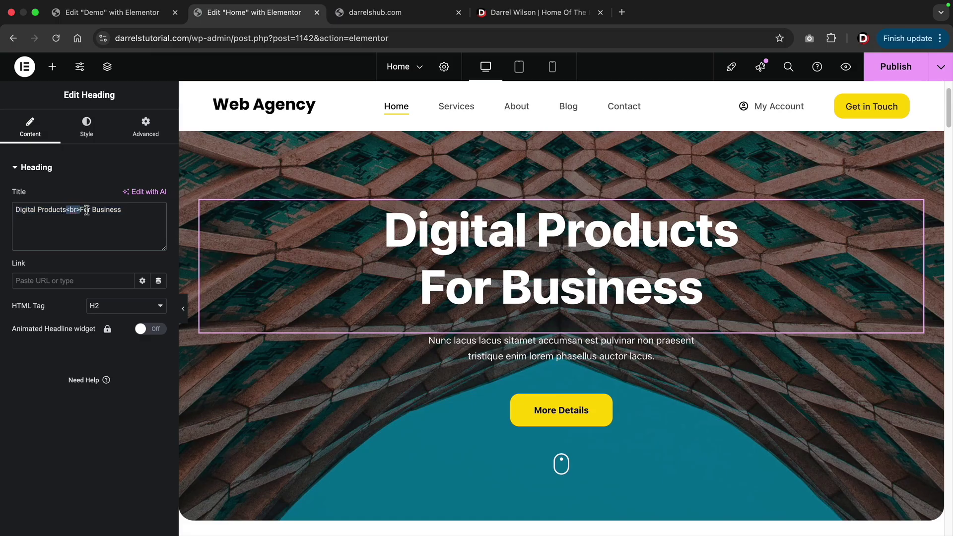
{"action": "left_click_drag", "start_coordinate": [80, 210], "coordinate": [125, 211]}
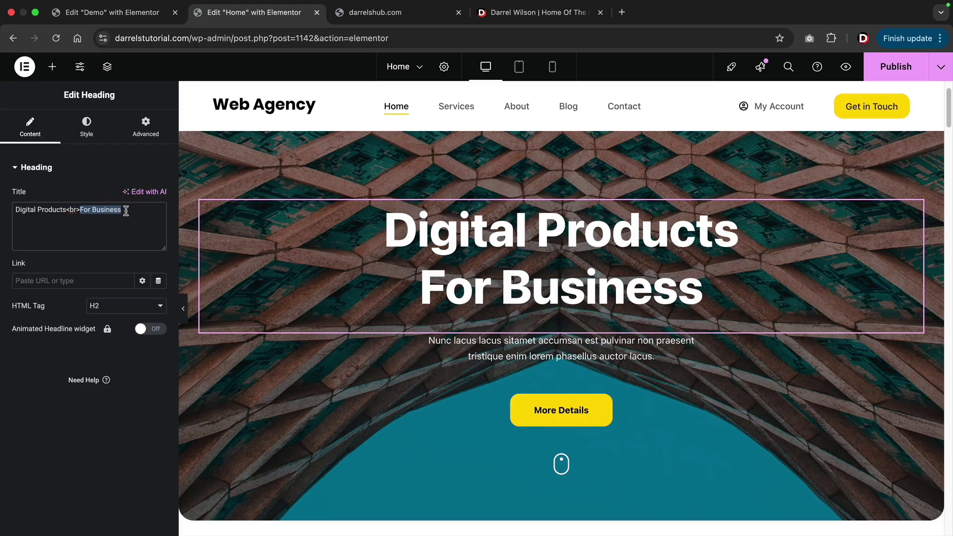
{"action": "left_click", "coordinate": [80, 212]}
{"action": "left_click_drag", "start_coordinate": [66, 211], "coordinate": [15, 211]}
{"action": "left_click", "coordinate": [52, 66]}
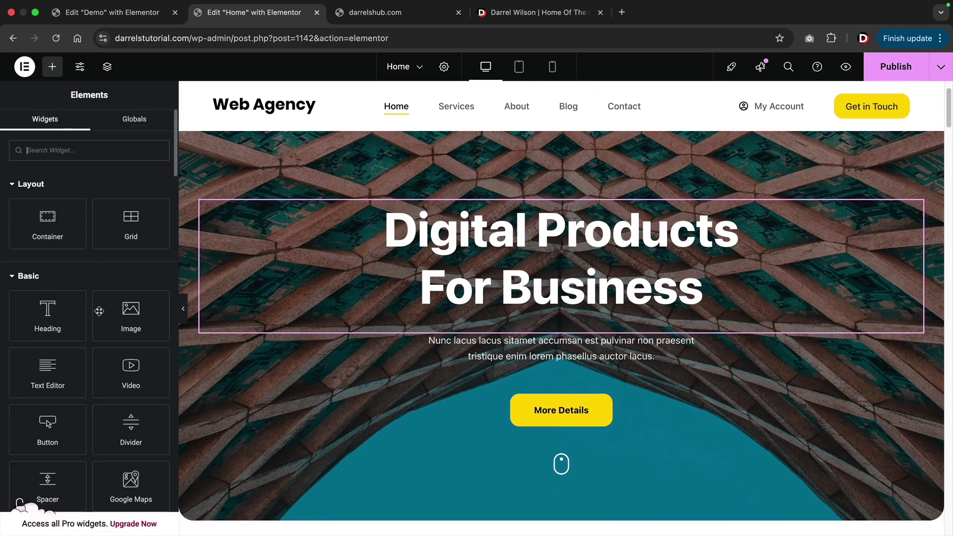
{"action": "left_click_drag", "start_coordinate": [48, 424], "coordinate": [487, 330]}
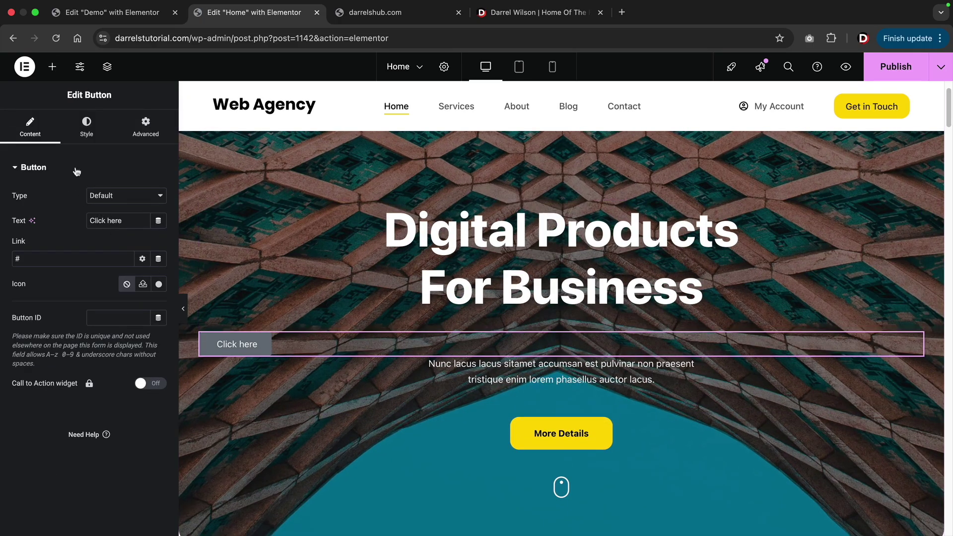
{"action": "right_click", "coordinate": [243, 352]}
{"action": "left_click", "coordinate": [302, 518]}
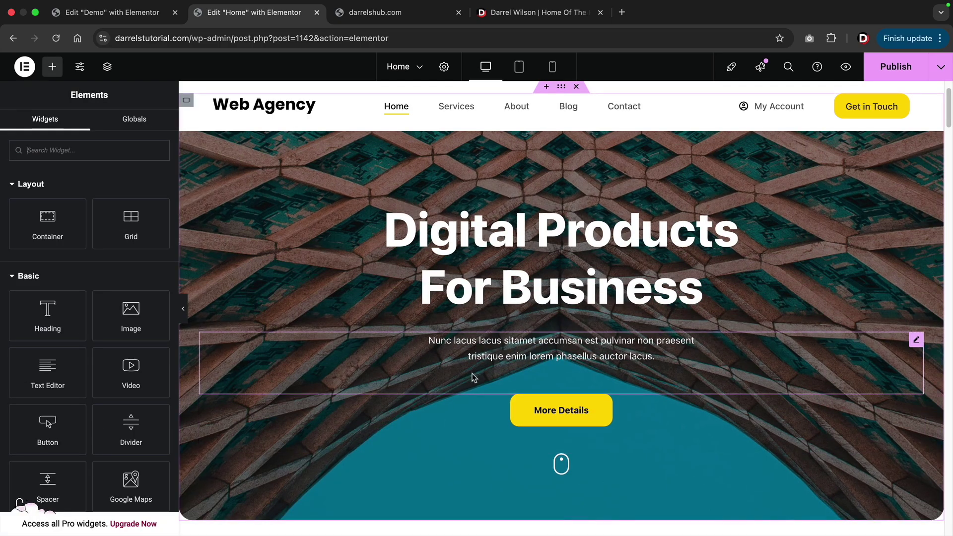
{"action": "scroll", "coordinate": [530, 346], "scroll_direction": "down", "scroll_amount": 2}
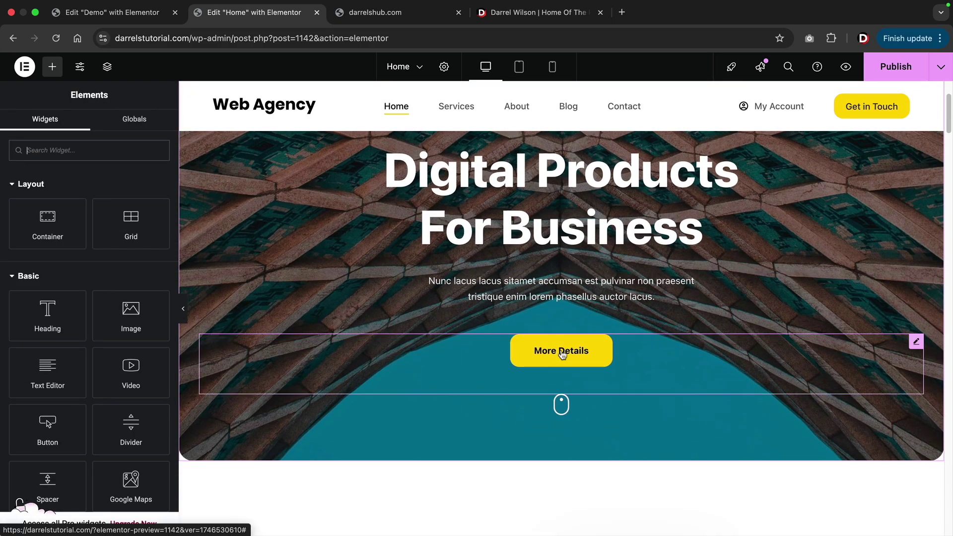
{"action": "right_click", "coordinate": [559, 350]}
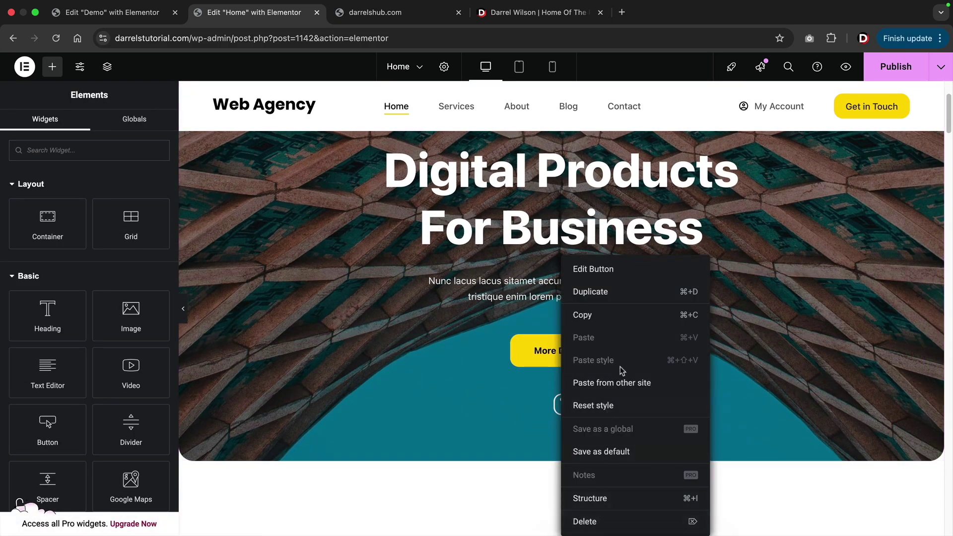
{"action": "left_click", "coordinate": [616, 294]}
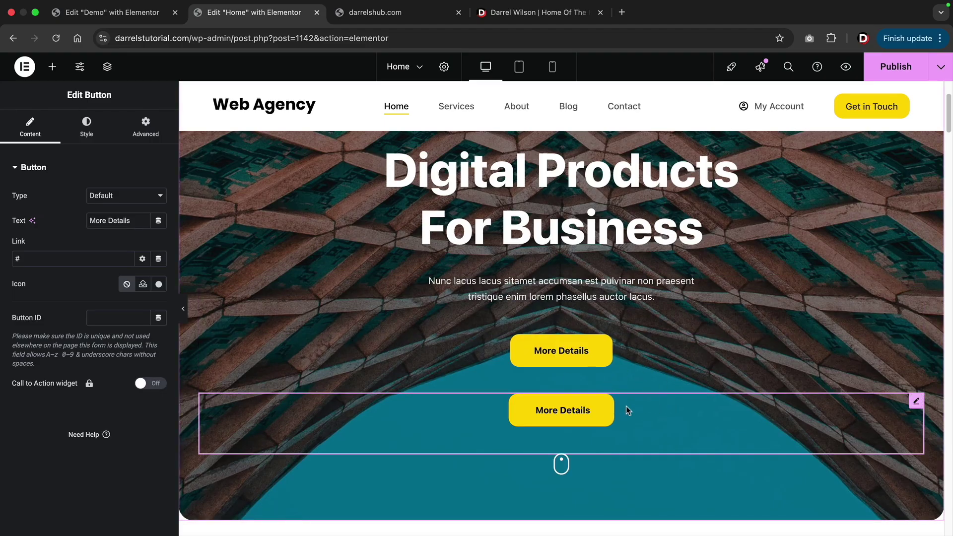
{"action": "right_click", "coordinate": [621, 422]}
{"action": "left_click", "coordinate": [655, 520]}
{"action": "scroll", "coordinate": [567, 406], "scroll_direction": "down", "scroll_amount": 6}
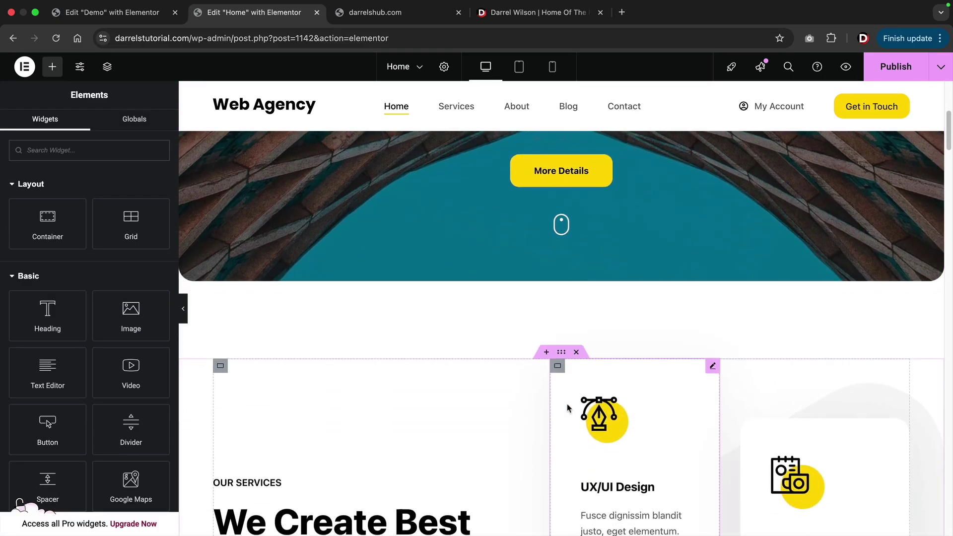
{"action": "scroll", "coordinate": [567, 405], "scroll_direction": "down", "scroll_amount": 5}
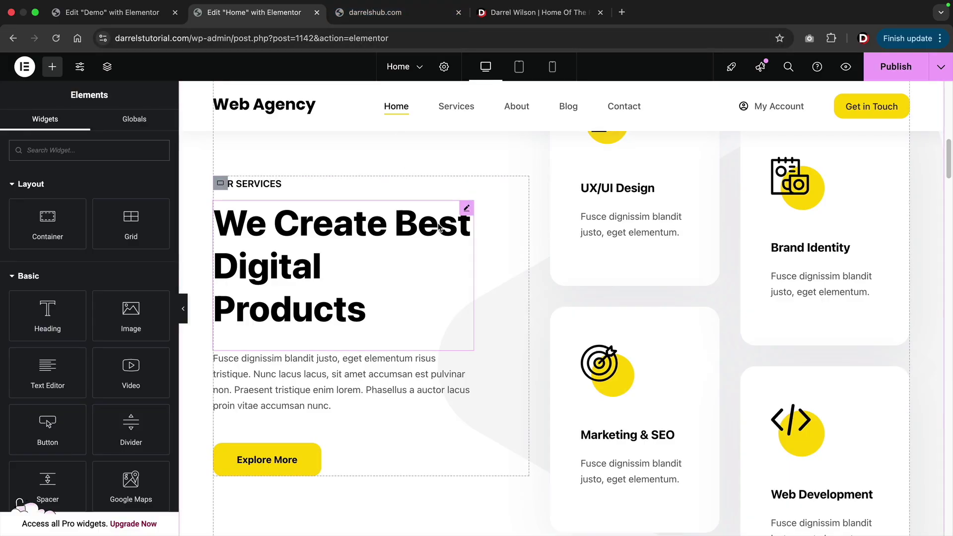
{"action": "scroll", "coordinate": [473, 242], "scroll_direction": "up", "scroll_amount": 4}
{"action": "scroll", "coordinate": [473, 242], "scroll_direction": "up", "scroll_amount": 8}
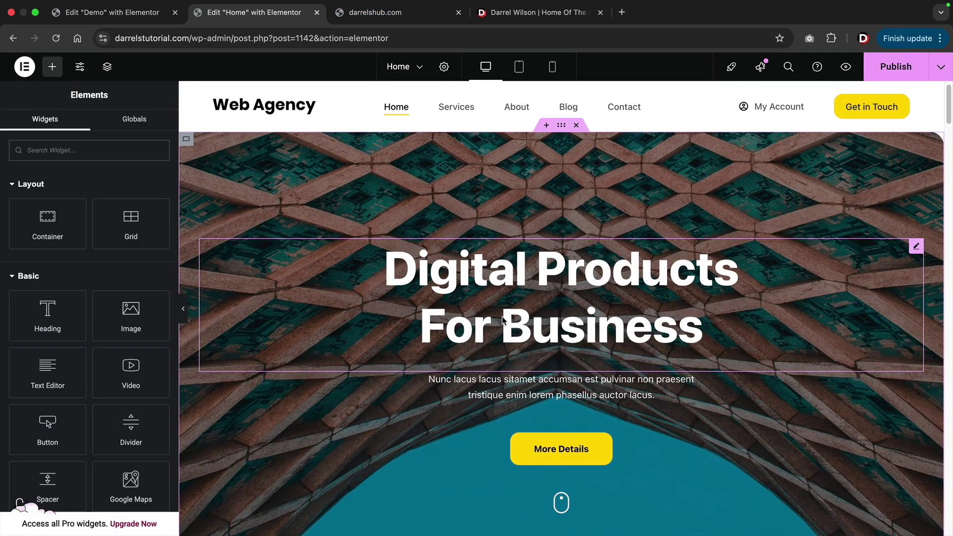
{"action": "scroll", "coordinate": [502, 321], "scroll_direction": "down", "scroll_amount": 12}
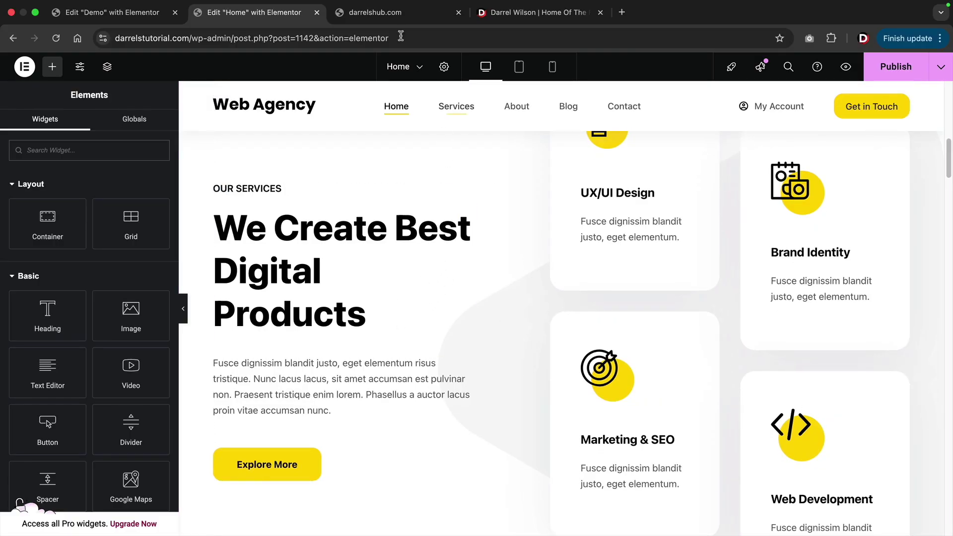
{"action": "left_click", "coordinate": [385, 13]}
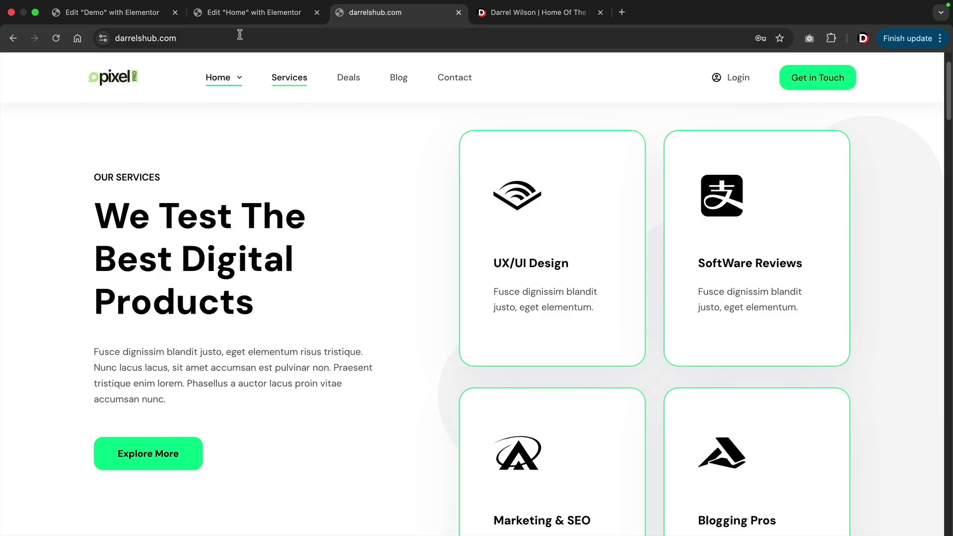
{"action": "left_click", "coordinate": [245, 17]}
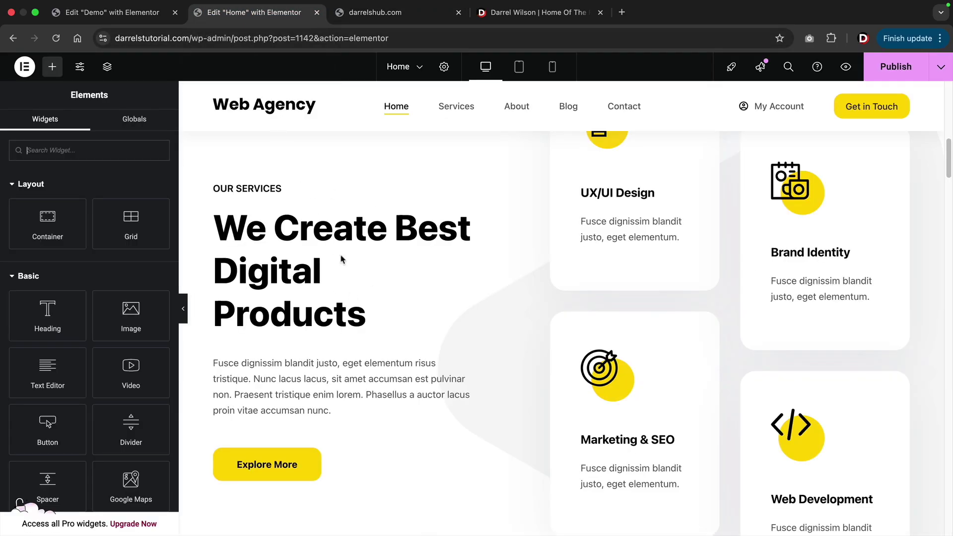
{"action": "scroll", "coordinate": [412, 277], "scroll_direction": "up", "scroll_amount": 3}
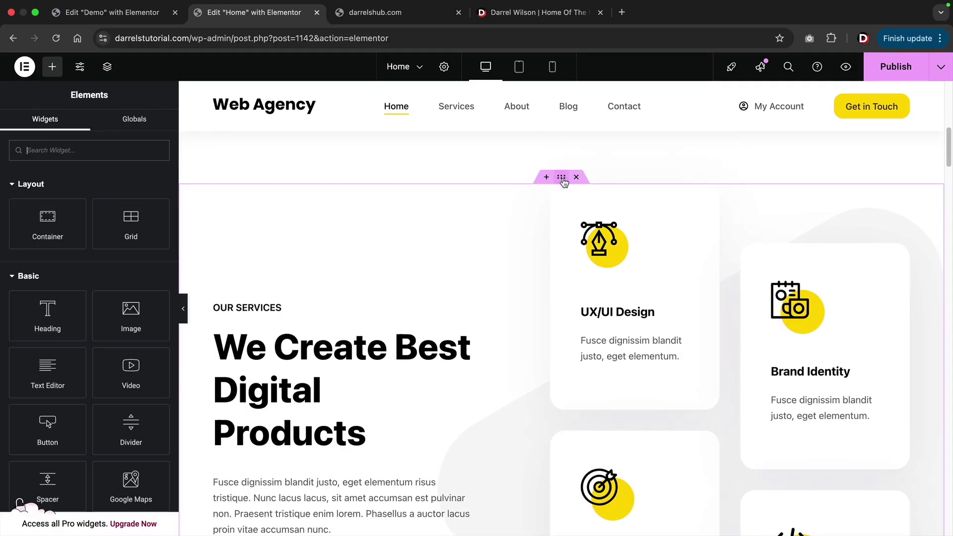
Lower the Our Services section's Padding Bottom in the Advanced tab from 130 to 90.
{"action": "left_click", "coordinate": [562, 178]}
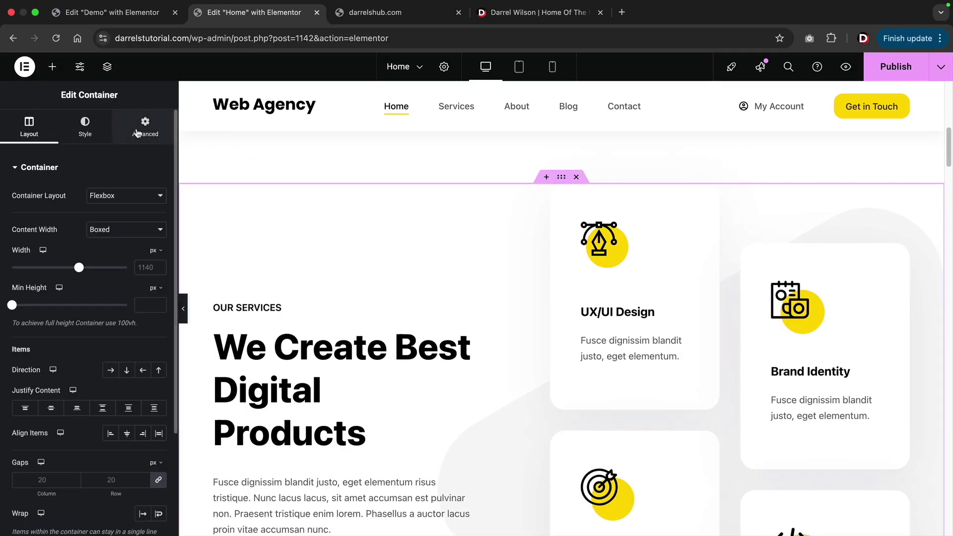
{"action": "left_click", "coordinate": [142, 132]}
{"action": "scroll", "coordinate": [318, 298], "scroll_direction": "down", "scroll_amount": 8}
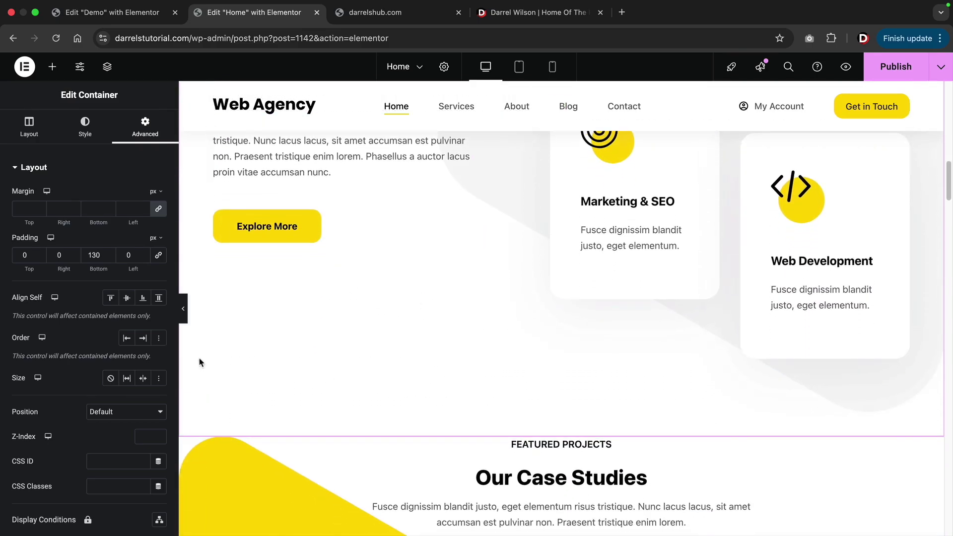
{"action": "scroll", "coordinate": [200, 364], "scroll_direction": "up", "scroll_amount": 2}
{"action": "left_click_drag", "start_coordinate": [106, 258], "coordinate": [109, 262]}
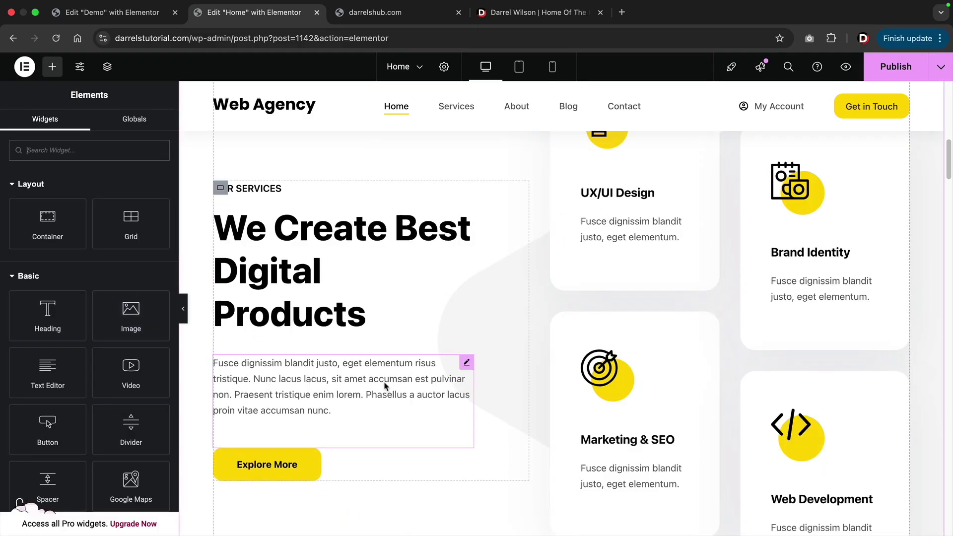
Duplicate the Explore More button and place the copy between the UX/UI Design and Marketing & SEO cards.
{"action": "right_click", "coordinate": [277, 466]}
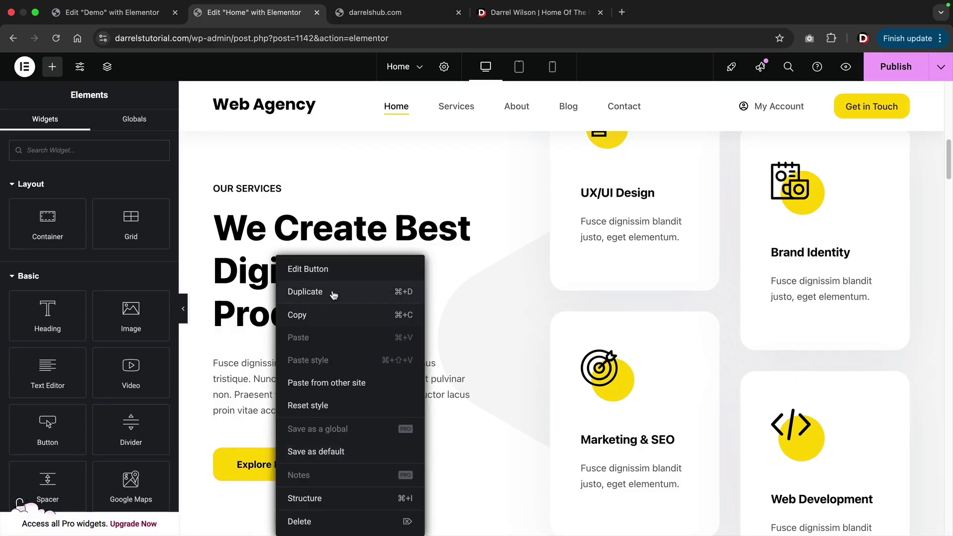
{"action": "left_click", "coordinate": [334, 293]}
{"action": "left_click_drag", "start_coordinate": [462, 451], "coordinate": [598, 283]}
{"action": "scroll", "coordinate": [612, 330], "scroll_direction": "up", "scroll_amount": 2}
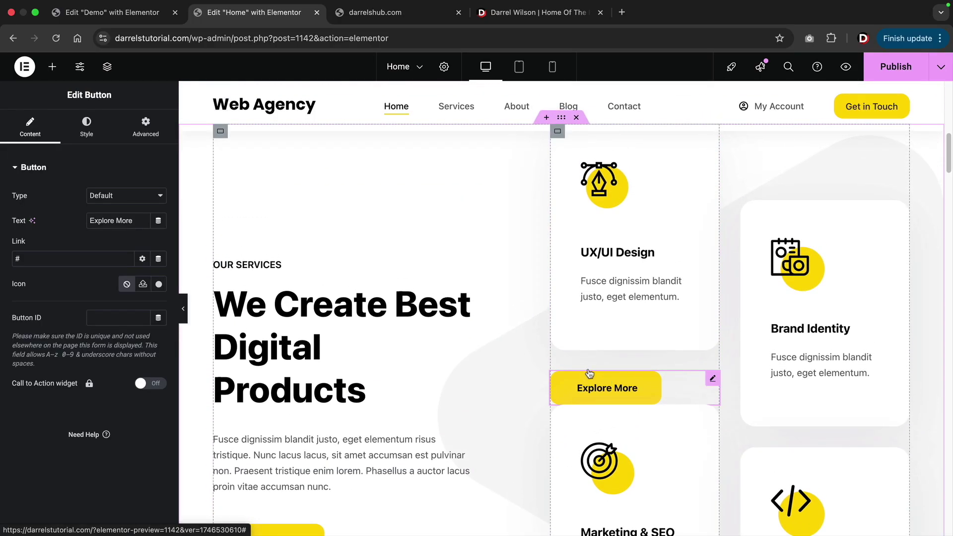
Set the copied button's style position to Center within its column.
{"action": "left_click", "coordinate": [85, 137]}
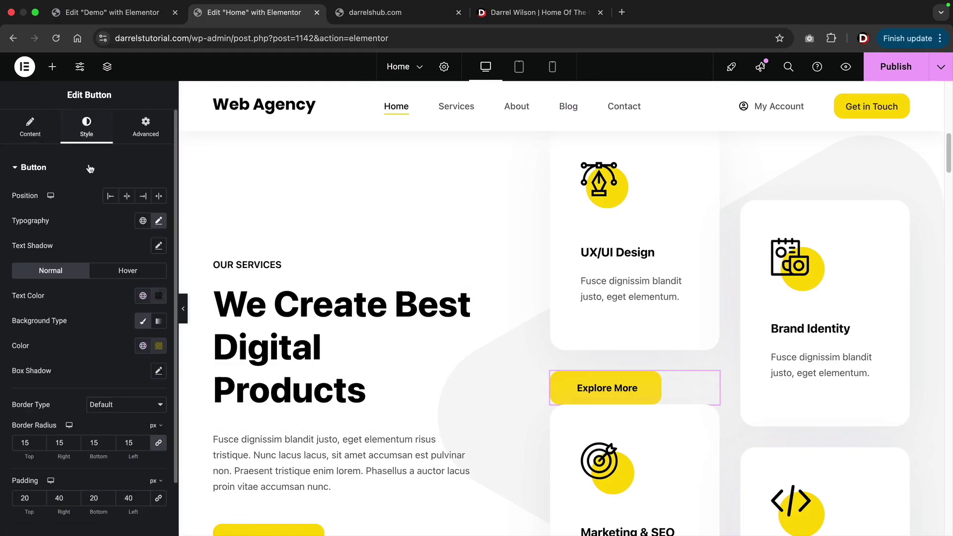
{"action": "left_click", "coordinate": [127, 196]}
{"action": "scroll", "coordinate": [501, 297], "scroll_direction": "down", "scroll_amount": 10}
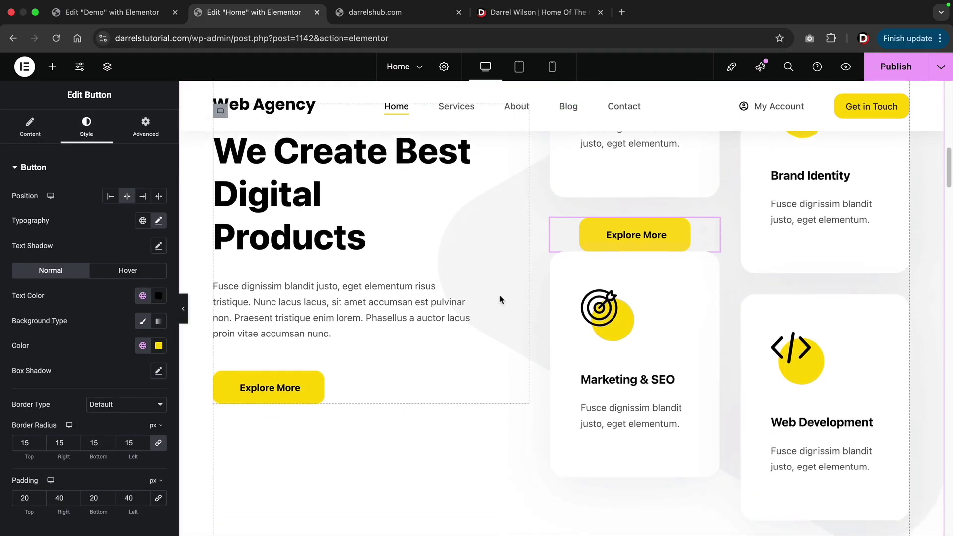
{"action": "scroll", "coordinate": [500, 298], "scroll_direction": "down", "scroll_amount": 3}
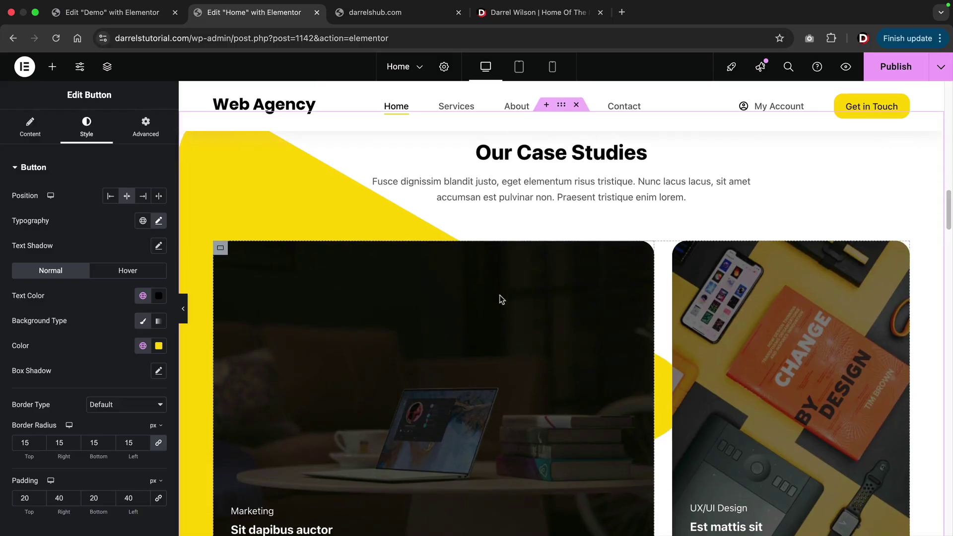
Swap the Marketing card's laptop background image for the open-plan office photo from the Media Library.
{"action": "scroll", "coordinate": [501, 299], "scroll_direction": "down", "scroll_amount": 2}
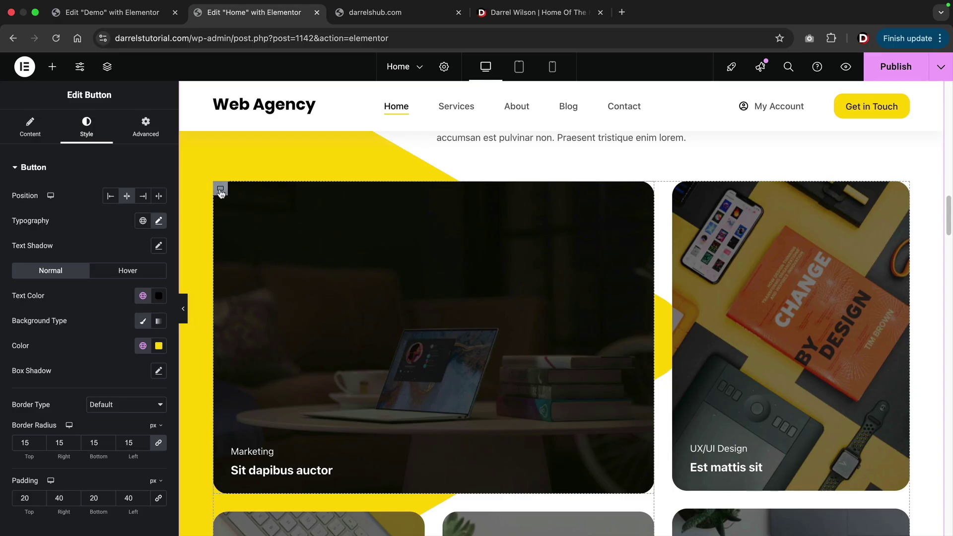
{"action": "left_click", "coordinate": [220, 190]}
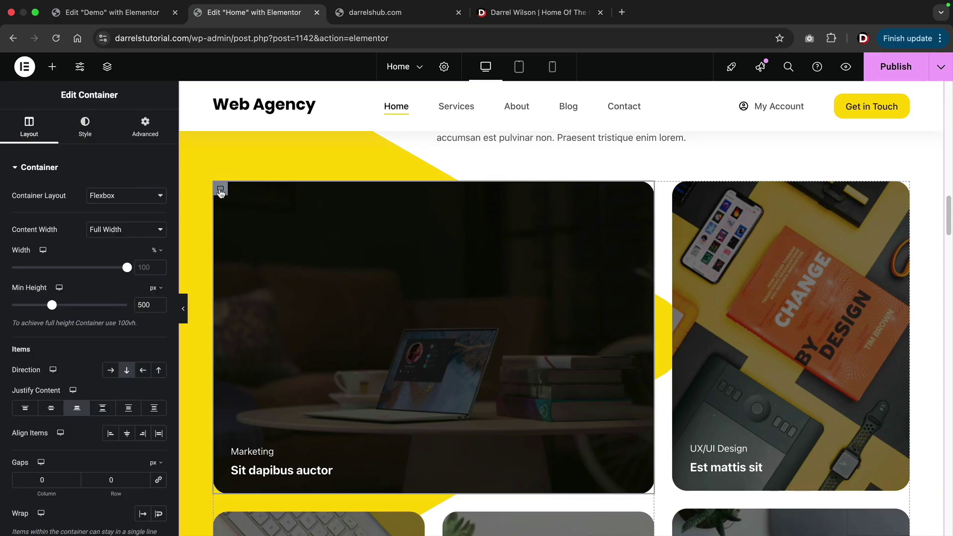
{"action": "left_click", "coordinate": [85, 128]}
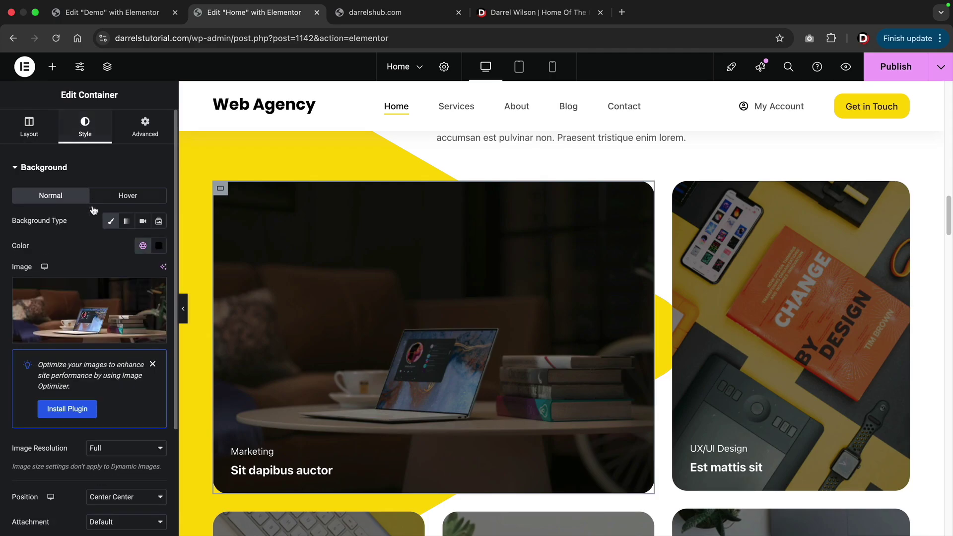
{"action": "mouse_move", "coordinate": [93, 282]}
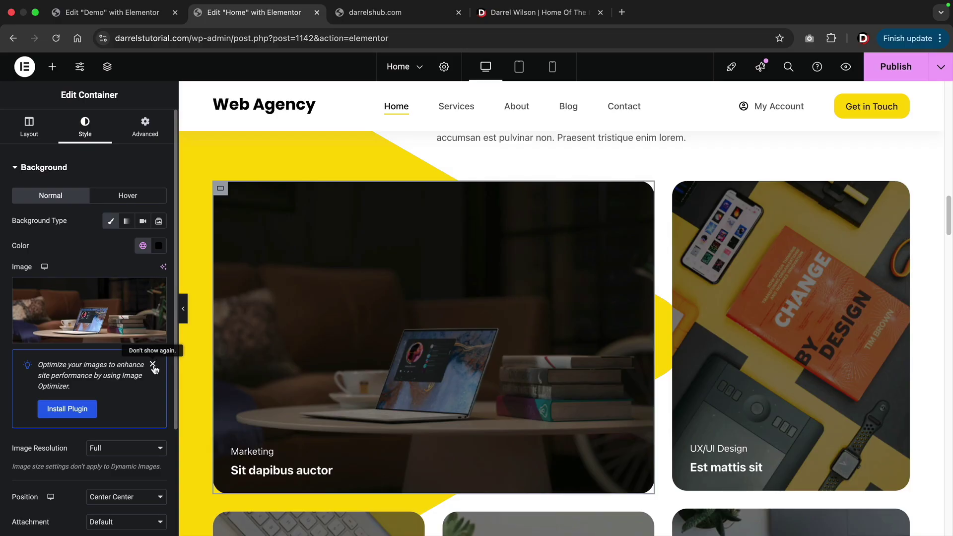
{"action": "left_click", "coordinate": [153, 366]}
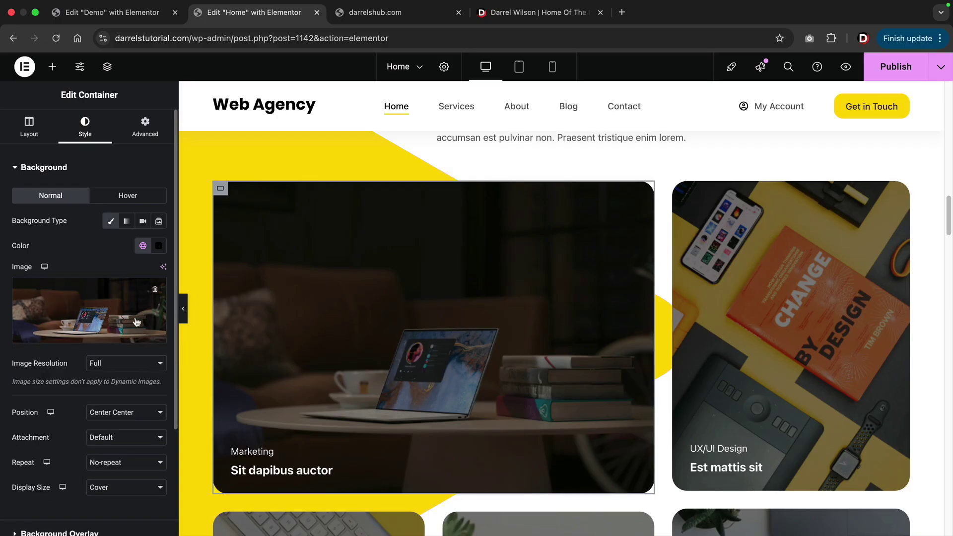
{"action": "left_click", "coordinate": [102, 310]}
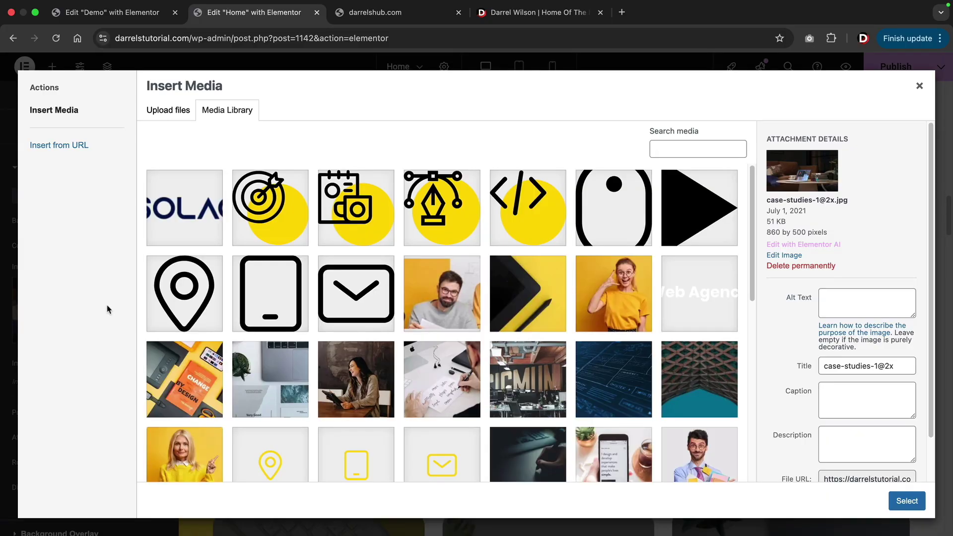
{"action": "left_click", "coordinate": [525, 376]}
{"action": "left_click", "coordinate": [906, 500]}
Delete the Marketing portfolio card from the Case Studies grid.
{"action": "scroll", "coordinate": [189, 414], "scroll_direction": "down", "scroll_amount": 1}
{"action": "scroll", "coordinate": [189, 414], "scroll_direction": "up", "scroll_amount": 1}
{"action": "right_click", "coordinate": [335, 251]}
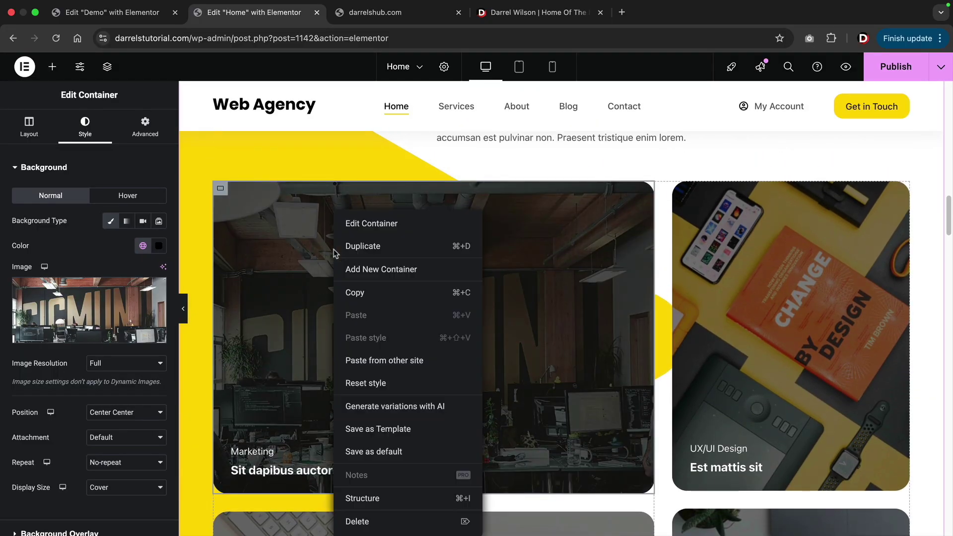
{"action": "left_click", "coordinate": [192, 429]}
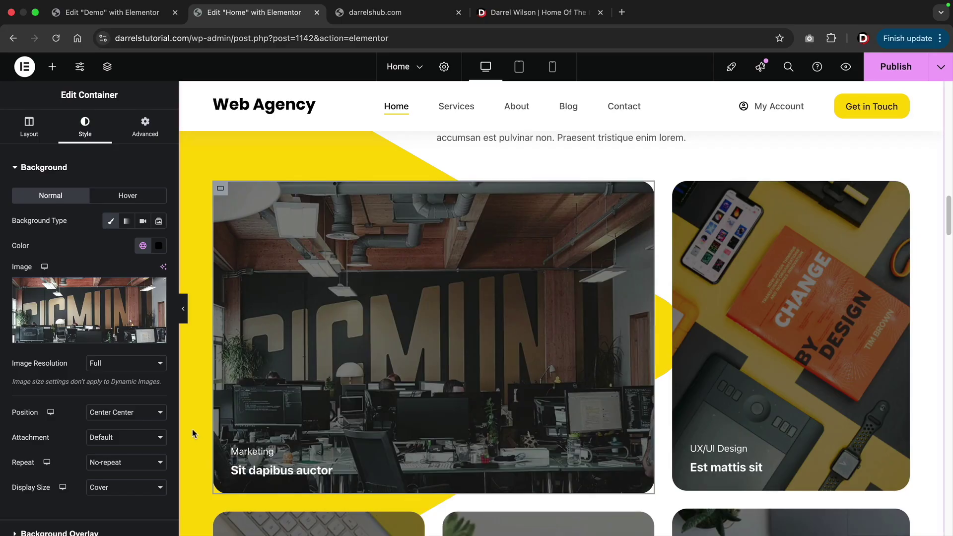
{"action": "scroll", "coordinate": [192, 429], "scroll_direction": "down", "scroll_amount": 6}
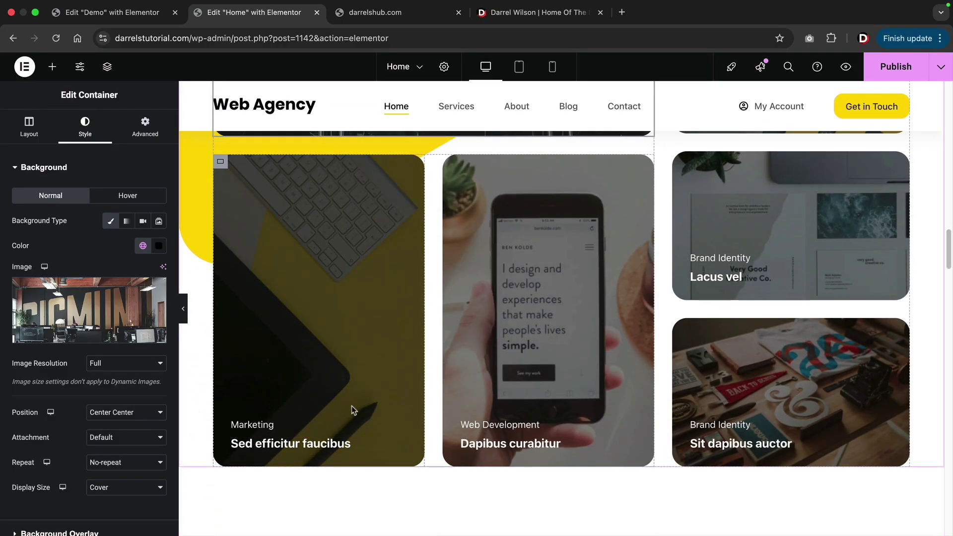
{"action": "scroll", "coordinate": [365, 404], "scroll_direction": "down", "scroll_amount": 2}
{"action": "scroll", "coordinate": [366, 382], "scroll_direction": "up", "scroll_amount": 10}
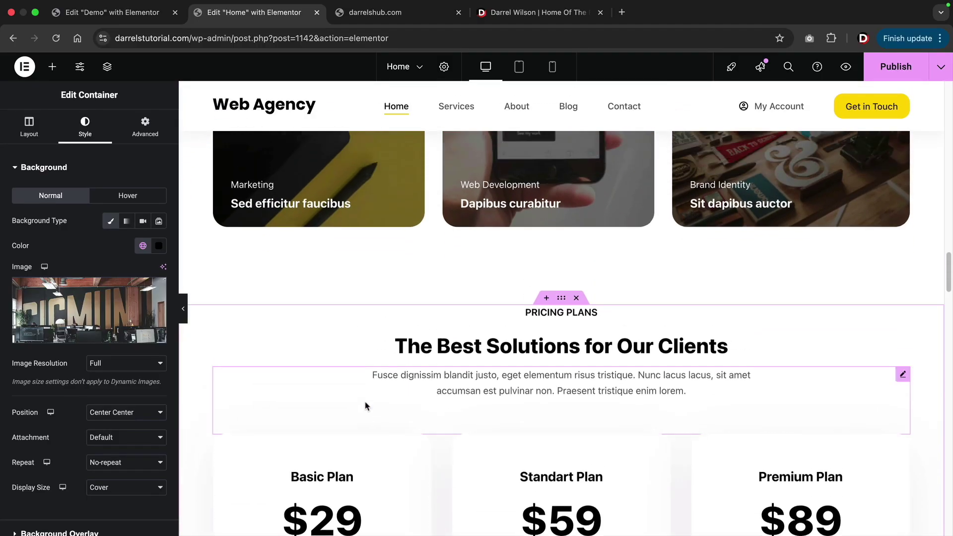
{"action": "right_click", "coordinate": [347, 404]}
{"action": "left_click", "coordinate": [377, 522]}
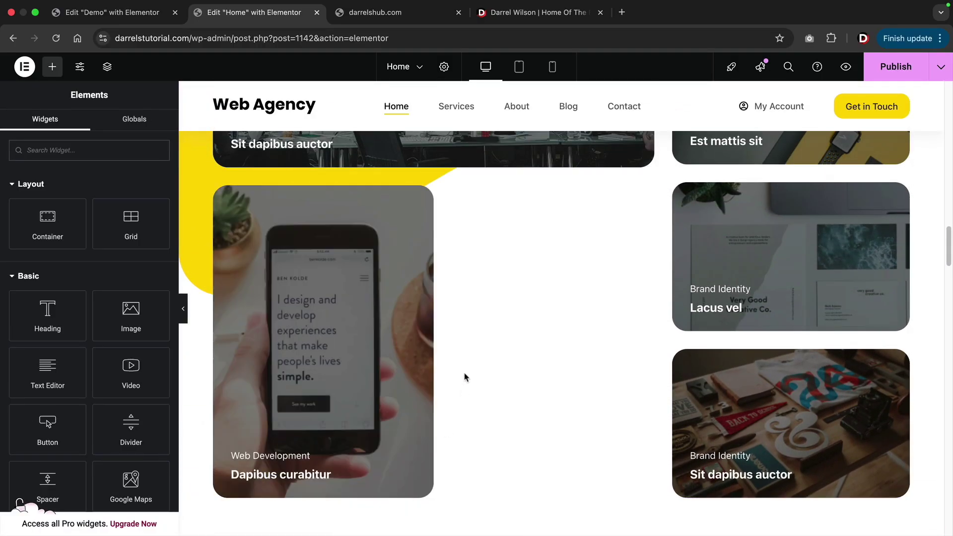
Move the Lacus vel card next to the Web Development card.
{"action": "left_click_drag", "start_coordinate": [683, 257], "coordinate": [425, 314]}
{"action": "left_click_drag", "start_coordinate": [388, 241], "coordinate": [219, 238]}
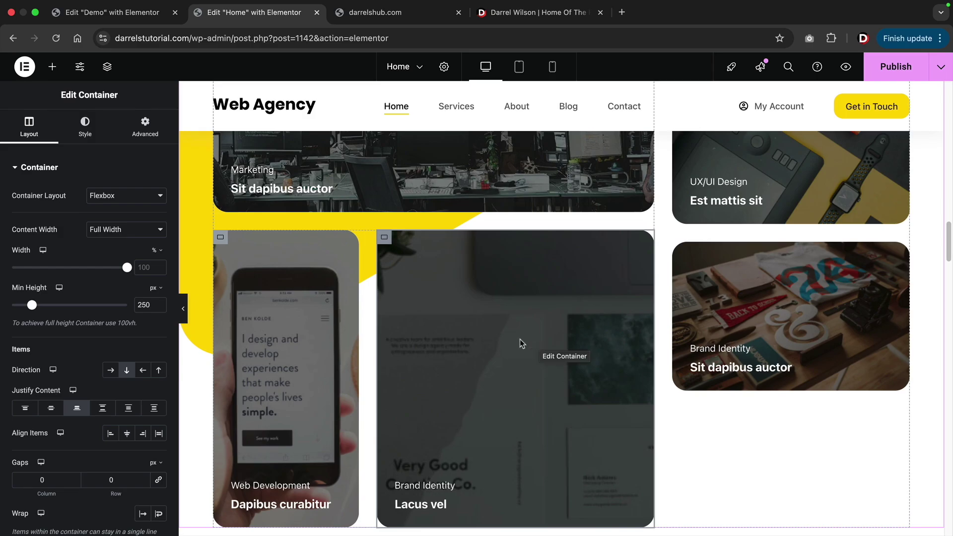
{"action": "scroll", "coordinate": [465, 307], "scroll_direction": "up", "scroll_amount": 6}
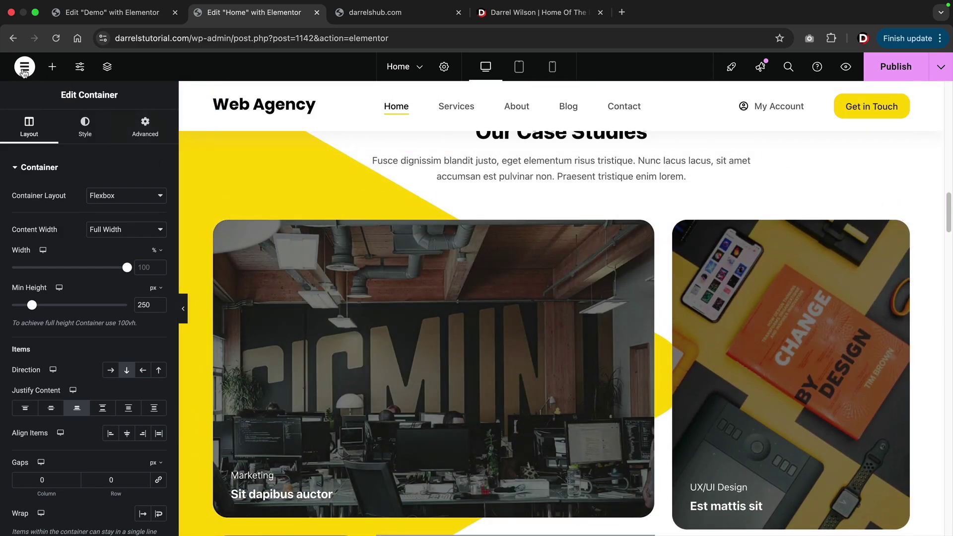
Open the Elementor History and step back through the Actions list to Button Removed.
{"action": "left_click", "coordinate": [24, 69]}
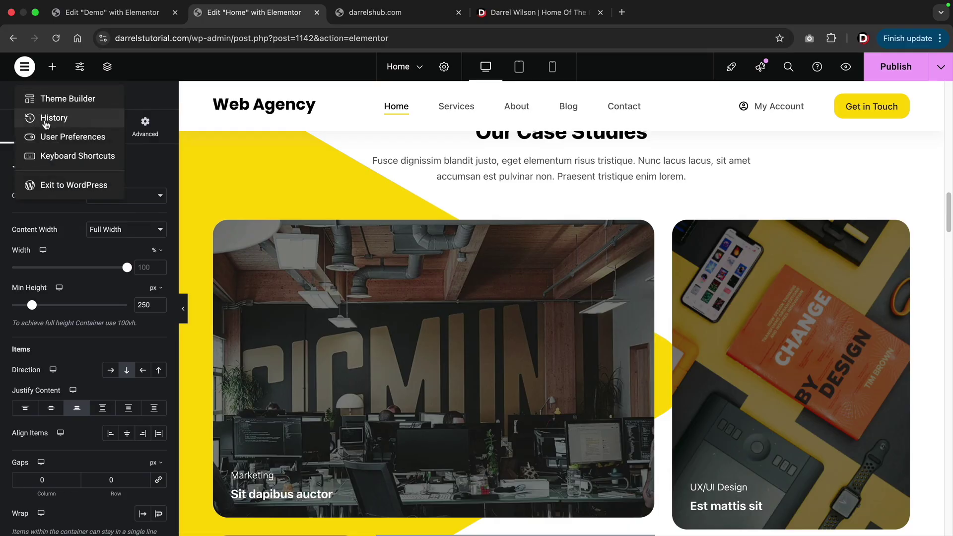
{"action": "left_click", "coordinate": [45, 119]}
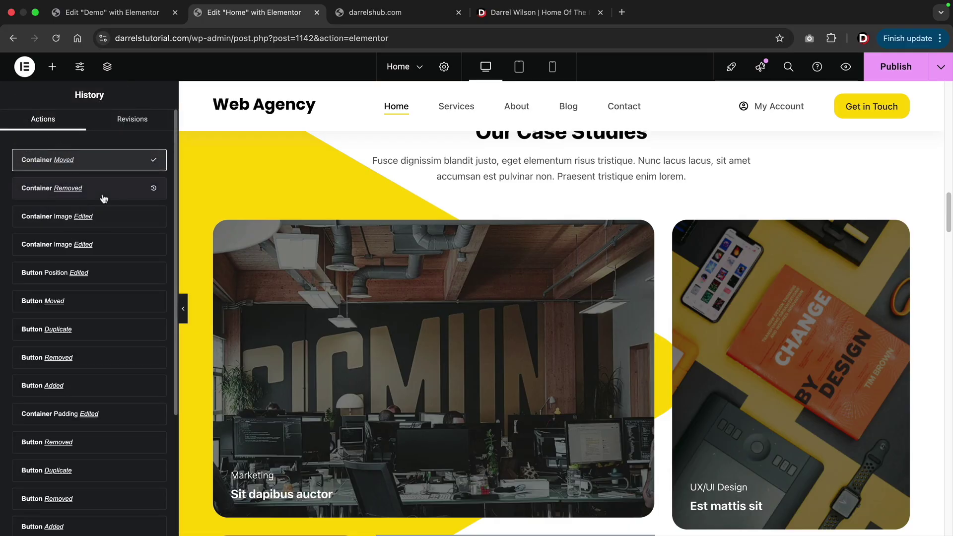
{"action": "left_click", "coordinate": [104, 194]}
{"action": "left_click", "coordinate": [107, 218]}
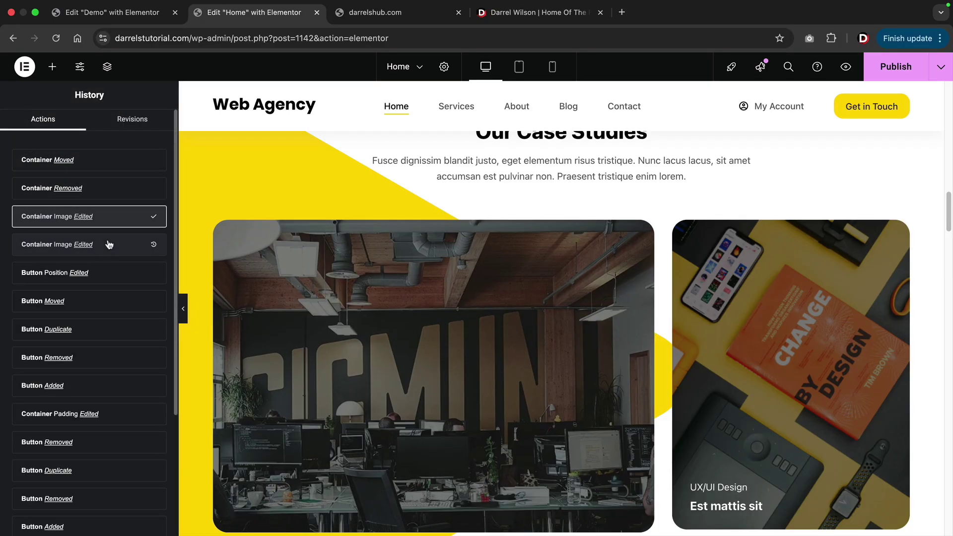
{"action": "left_click", "coordinate": [111, 246]}
{"action": "left_click", "coordinate": [110, 272]}
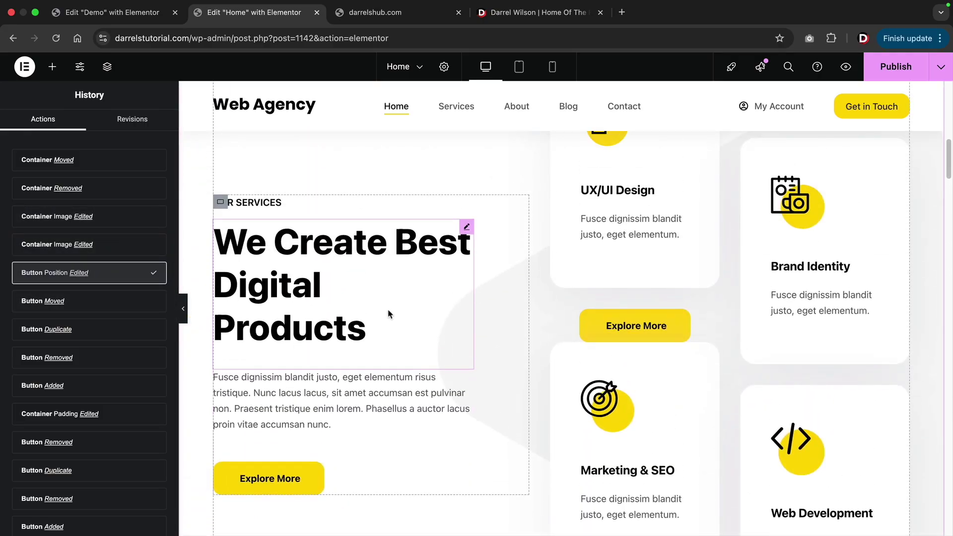
{"action": "left_click", "coordinate": [89, 305]}
{"action": "left_click", "coordinate": [93, 330]}
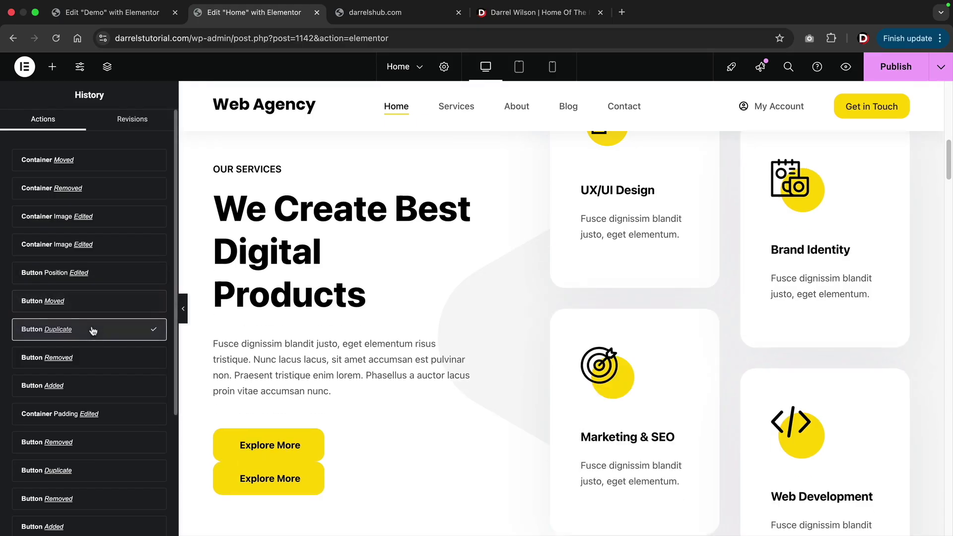
{"action": "left_click", "coordinate": [95, 352]}
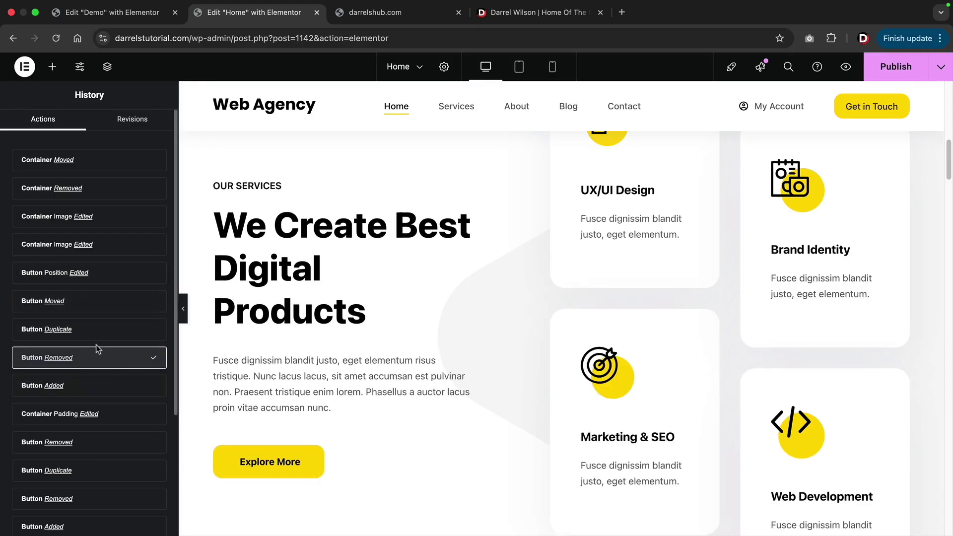
Restore the page to the Container Image Edited state, undoing the card deletion and move.
{"action": "left_click", "coordinate": [121, 221]}
{"action": "scroll", "coordinate": [353, 391], "scroll_direction": "down", "scroll_amount": 10}
{"action": "scroll", "coordinate": [341, 334], "scroll_direction": "down", "scroll_amount": 5}
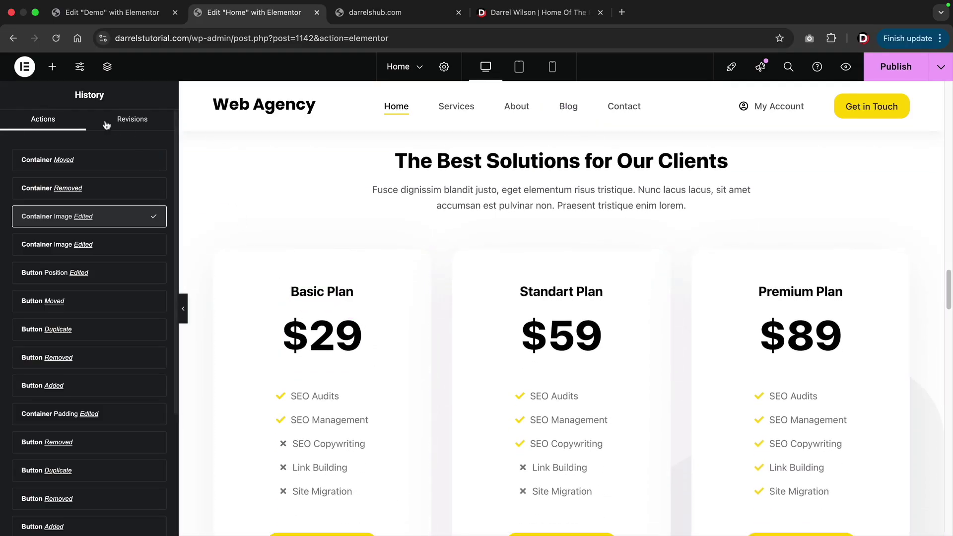
{"action": "left_click", "coordinate": [55, 70]}
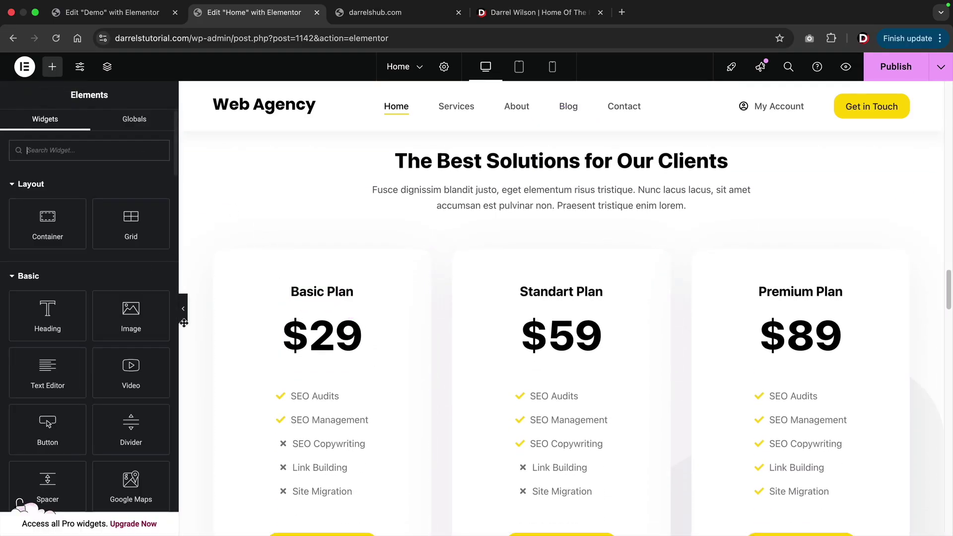
{"action": "scroll", "coordinate": [328, 314], "scroll_direction": "up", "scroll_amount": 3}
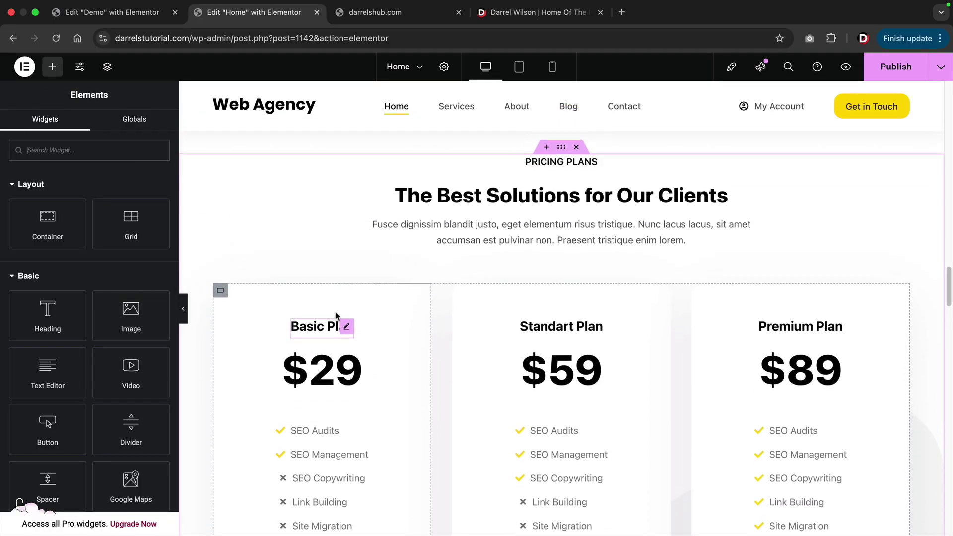
{"action": "scroll", "coordinate": [373, 322], "scroll_direction": "up", "scroll_amount": 1}
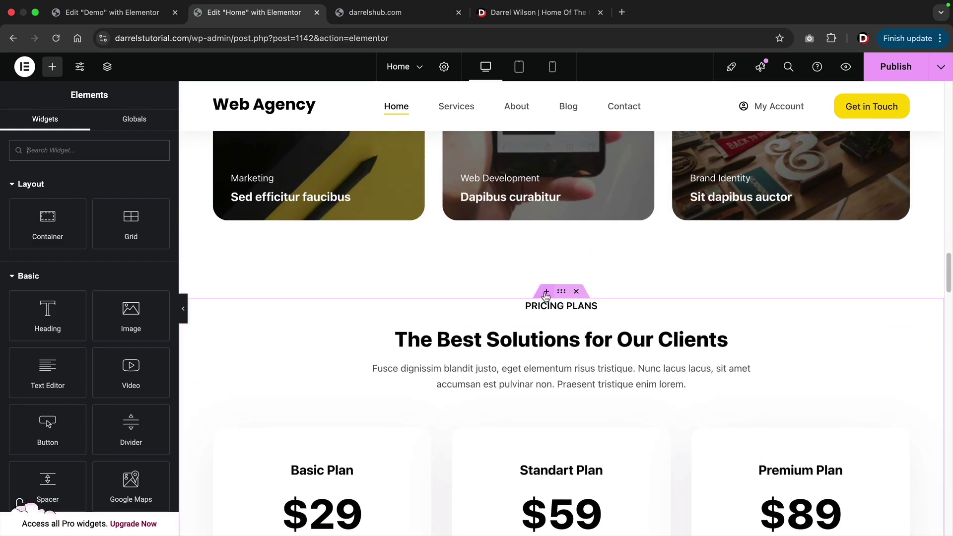
{"action": "left_click", "coordinate": [546, 291]}
{"action": "left_click", "coordinate": [535, 348]}
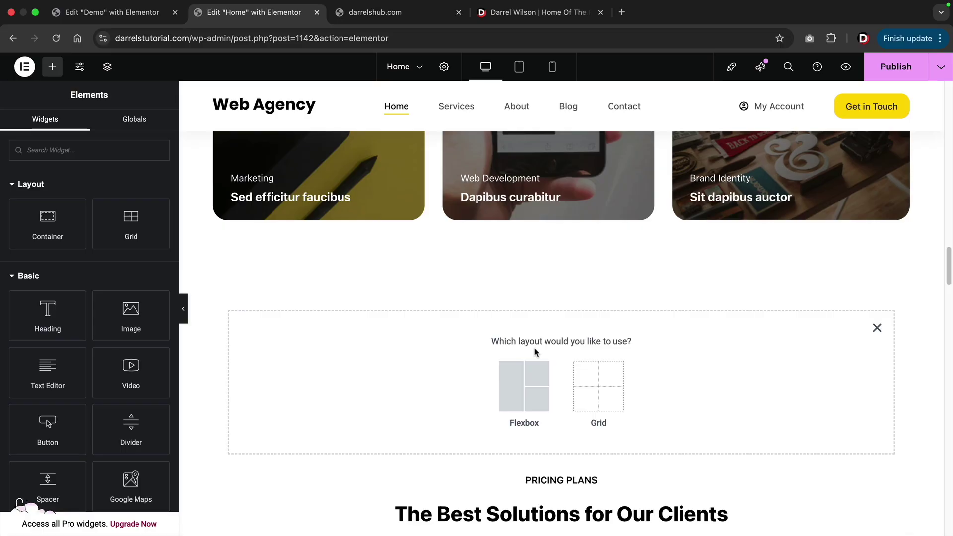
{"action": "left_click", "coordinate": [527, 380]}
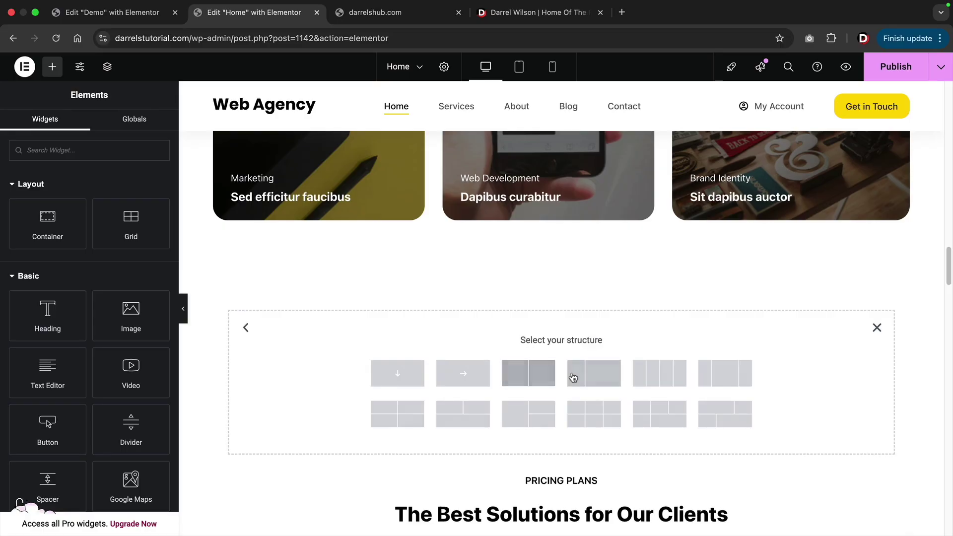
{"action": "left_click", "coordinate": [529, 380]}
{"action": "scroll", "coordinate": [435, 301], "scroll_direction": "down", "scroll_amount": 2}
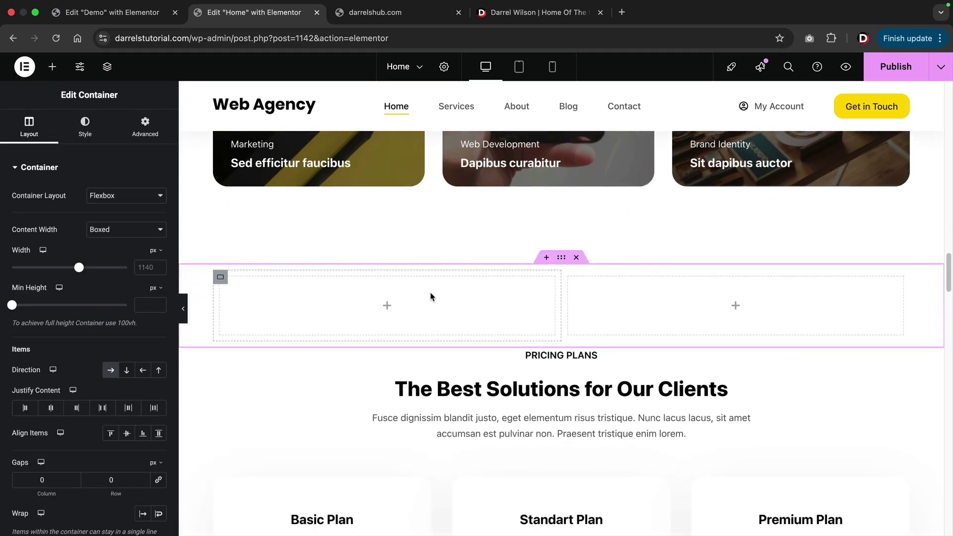
{"action": "left_click", "coordinate": [52, 67]}
{"action": "left_click_drag", "start_coordinate": [127, 310], "coordinate": [258, 291]}
{"action": "scroll", "coordinate": [538, 260], "scroll_direction": "down", "scroll_amount": 2}
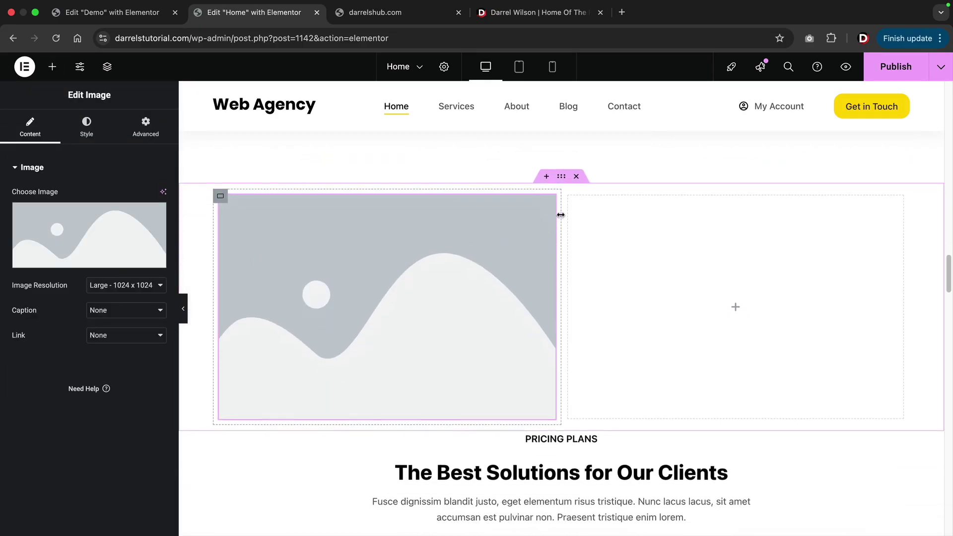
{"action": "left_click", "coordinate": [554, 175]}
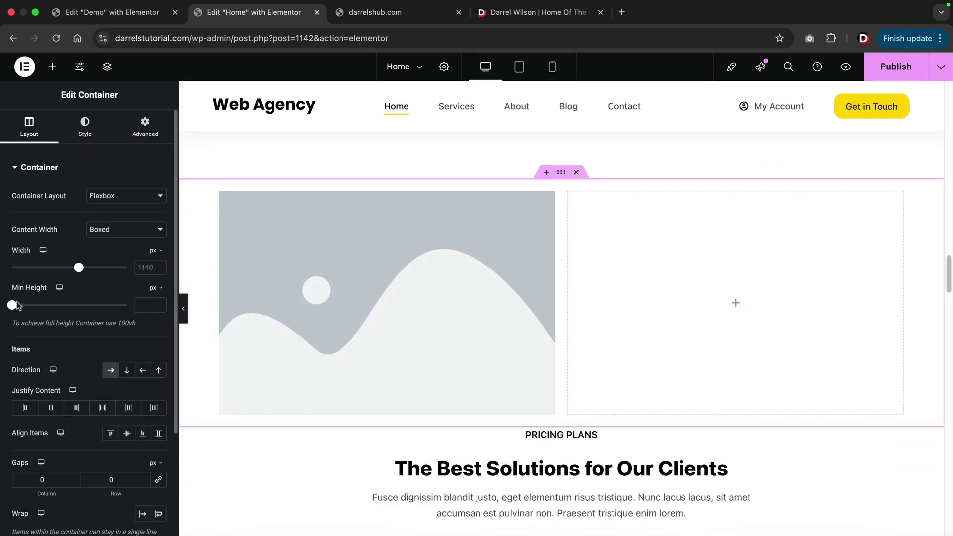
{"action": "left_click_drag", "start_coordinate": [27, 308], "coordinate": [48, 308]}
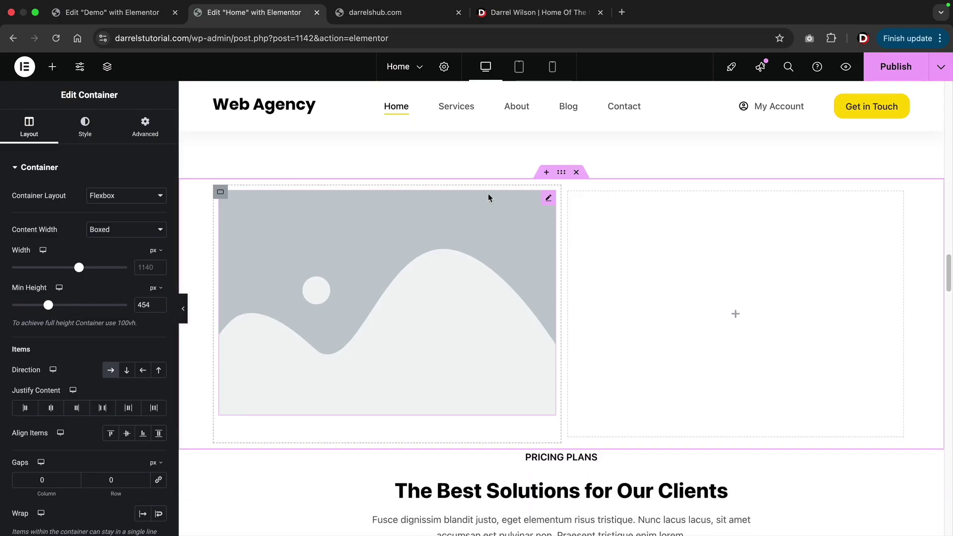
{"action": "left_click", "coordinate": [577, 172]}
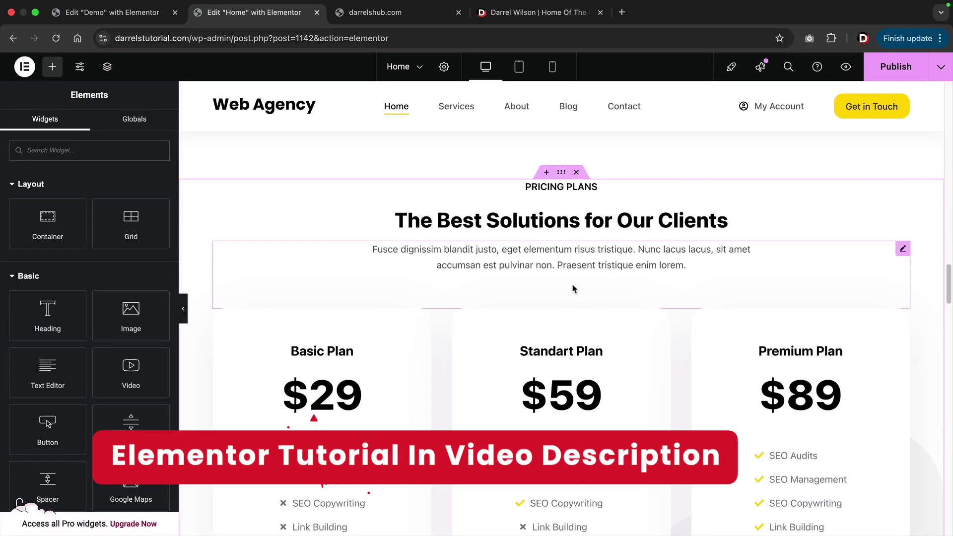
Scroll the canvas past the team and testimonials to the Latest from Blog's three post cards.
{"action": "scroll", "coordinate": [573, 289], "scroll_direction": "down", "scroll_amount": 10}
{"action": "scroll", "coordinate": [573, 289], "scroll_direction": "down", "scroll_amount": 4}
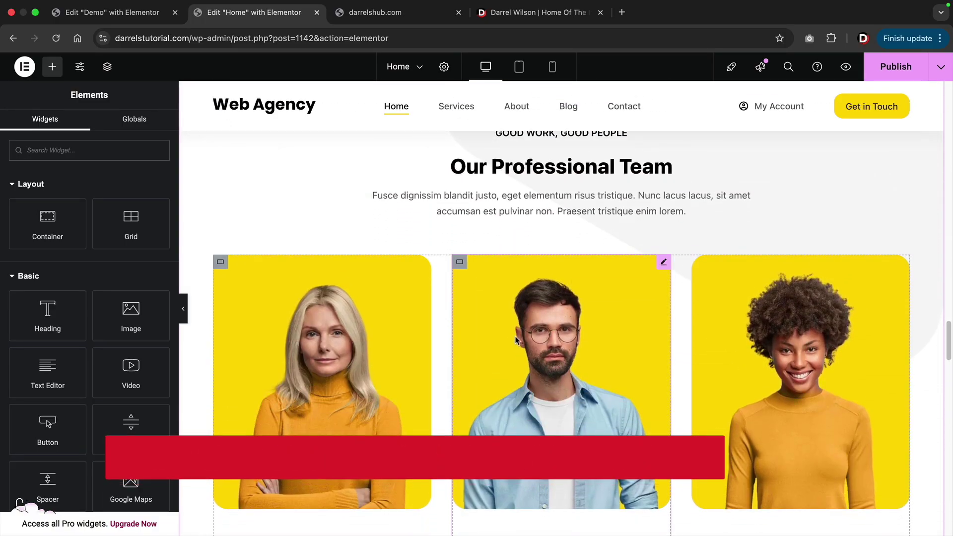
{"action": "scroll", "coordinate": [516, 340], "scroll_direction": "down", "scroll_amount": 3}
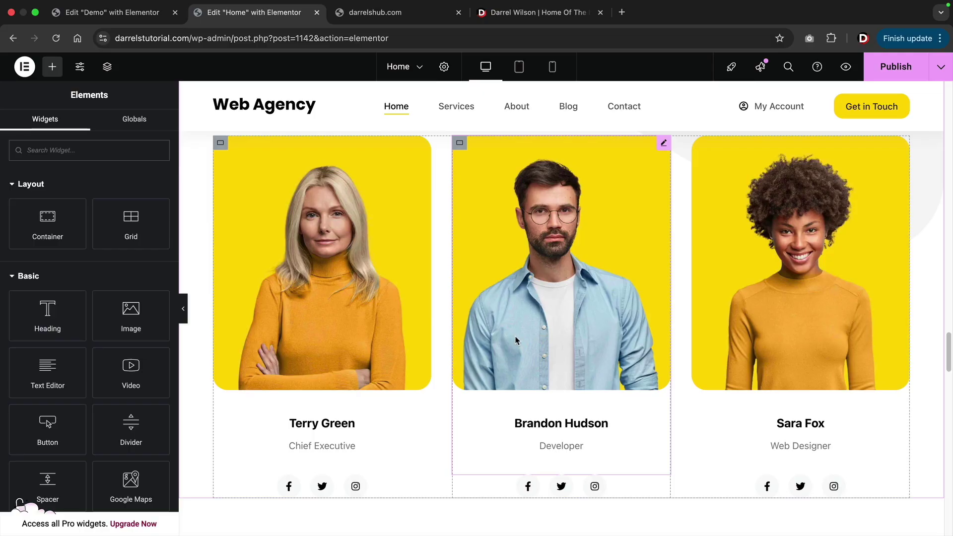
{"action": "scroll", "coordinate": [516, 341], "scroll_direction": "down", "scroll_amount": 10}
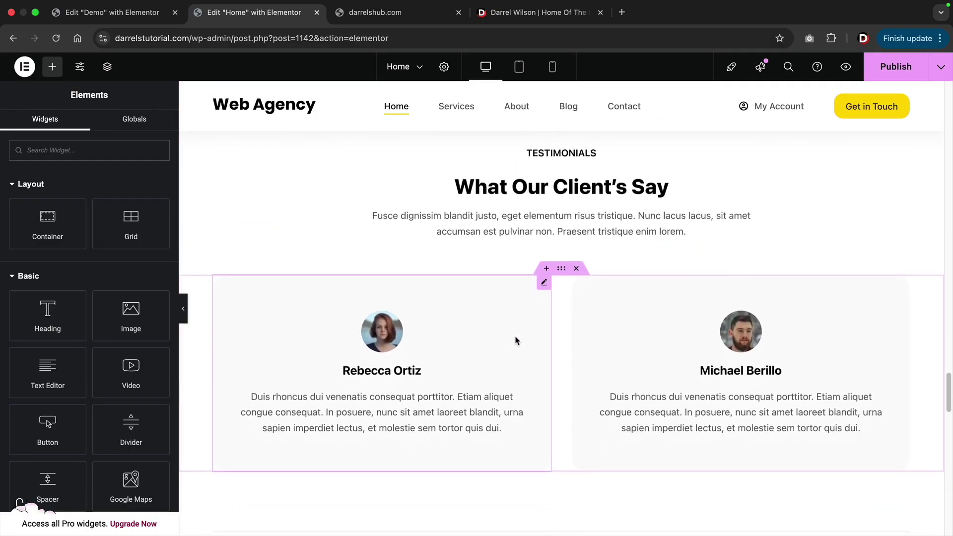
{"action": "scroll", "coordinate": [516, 341], "scroll_direction": "down", "scroll_amount": 5}
{"action": "scroll", "coordinate": [516, 340], "scroll_direction": "down", "scroll_amount": 12}
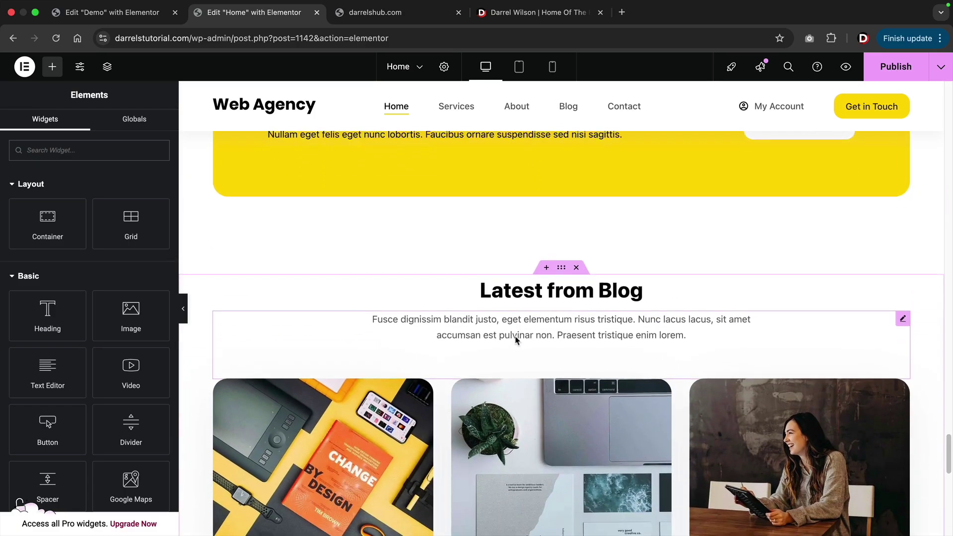
{"action": "scroll", "coordinate": [516, 340], "scroll_direction": "down", "scroll_amount": 9}
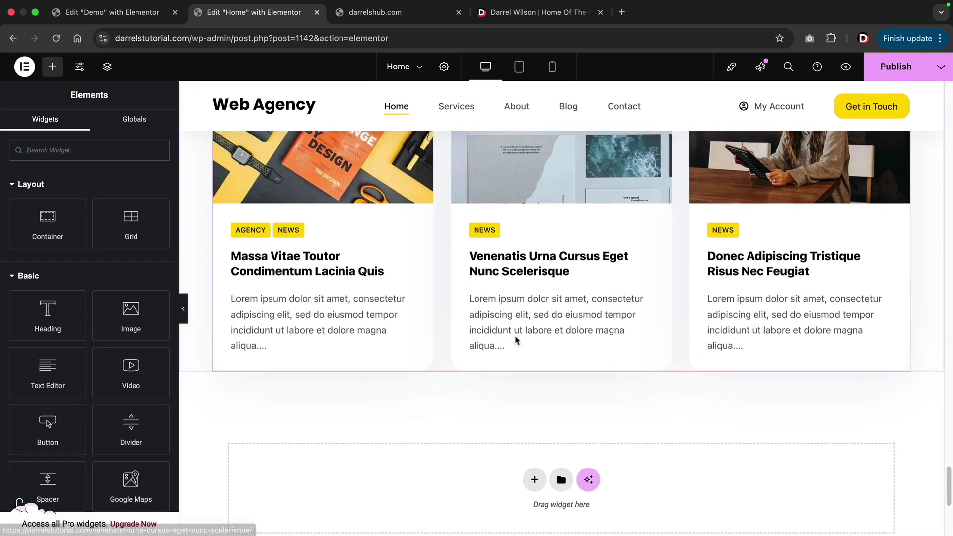
{"action": "scroll", "coordinate": [516, 340], "scroll_direction": "up", "scroll_amount": 7}
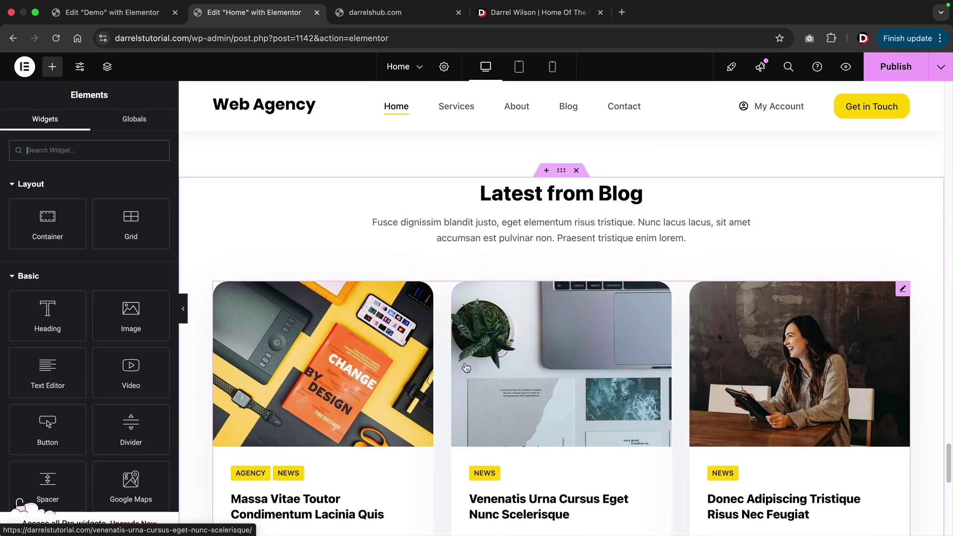
{"action": "scroll", "coordinate": [469, 364], "scroll_direction": "down", "scroll_amount": 2}
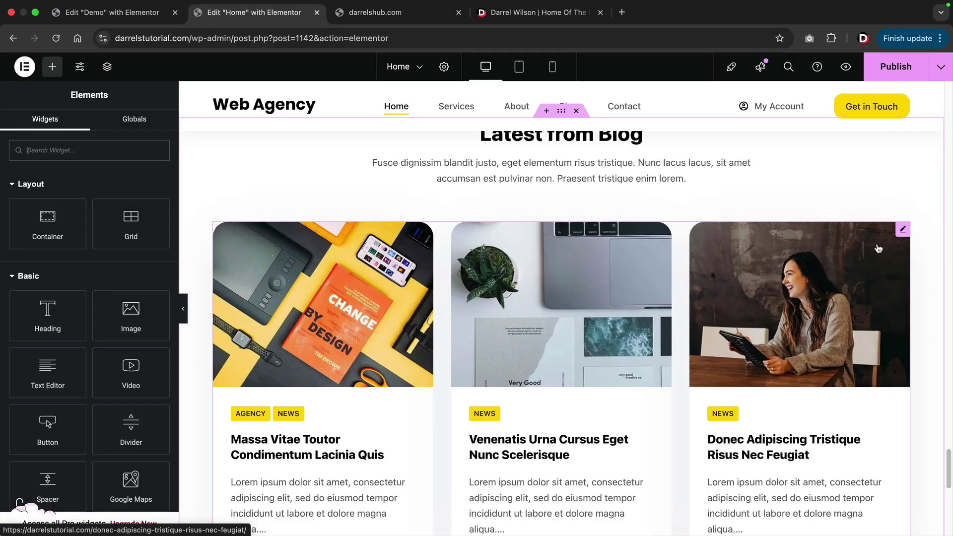
Change the Latest from Blog shortcode's post limit from 3 to 6.
{"action": "left_click", "coordinate": [903, 231]}
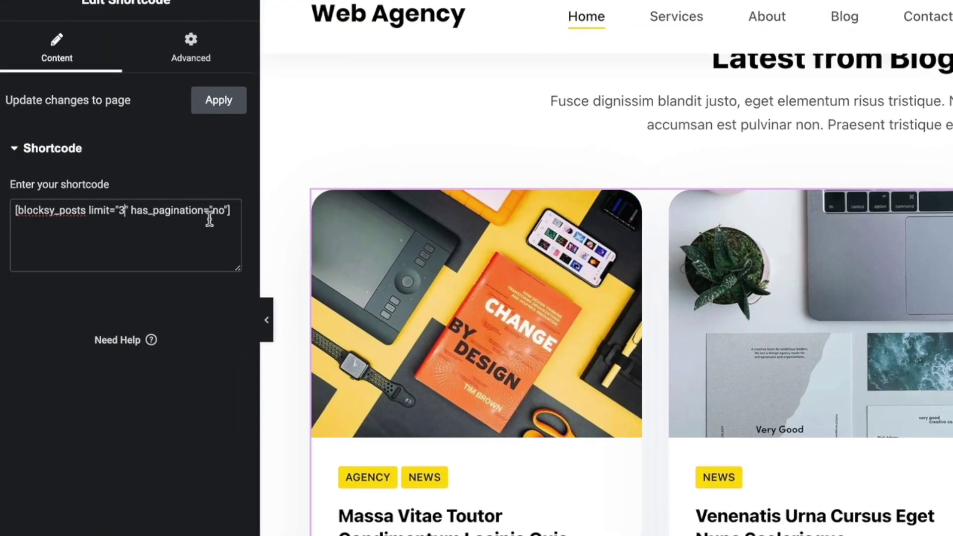
{"action": "key", "text": "BackSpace"}
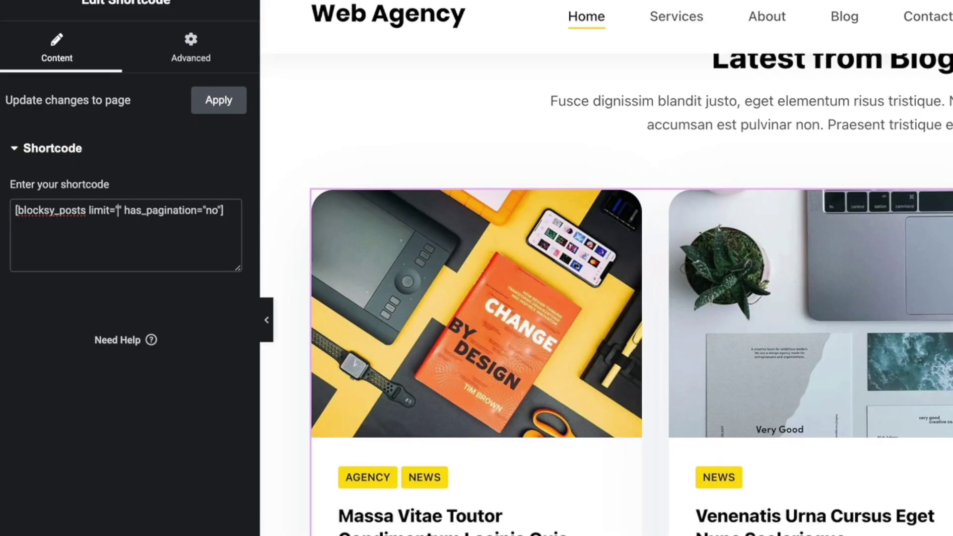
{"action": "type", "text": "2"}
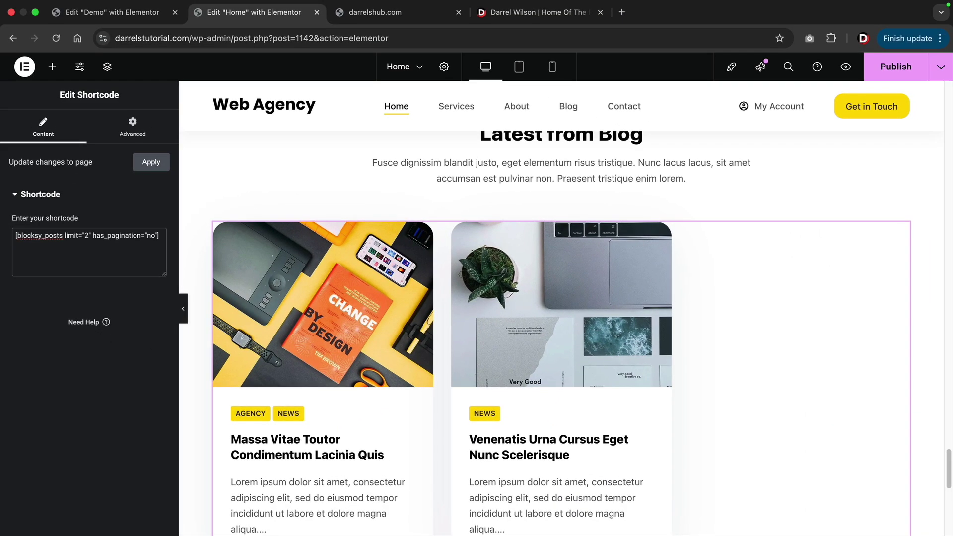
{"action": "key", "text": "BackSpace"}
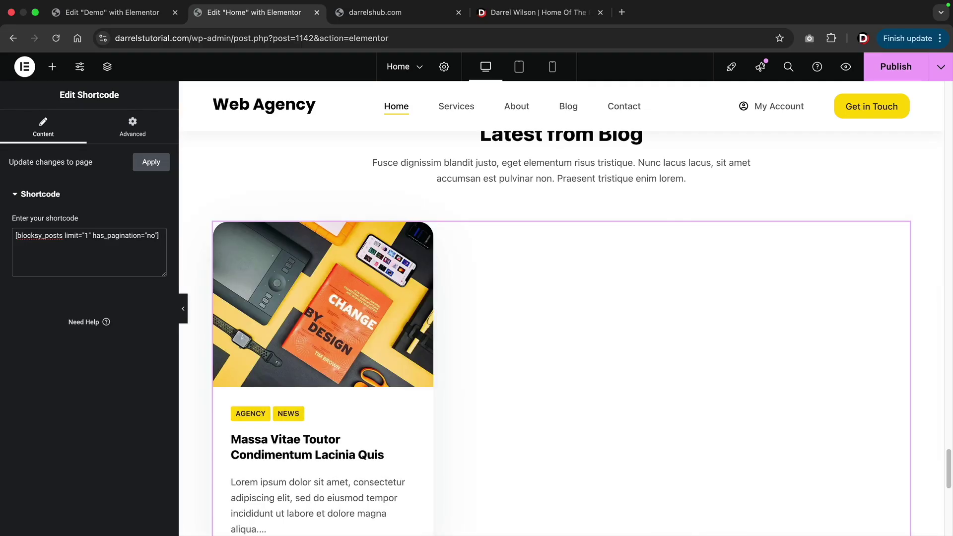
{"action": "key", "text": "BackSpace"}
{"action": "type", "text": "6"}
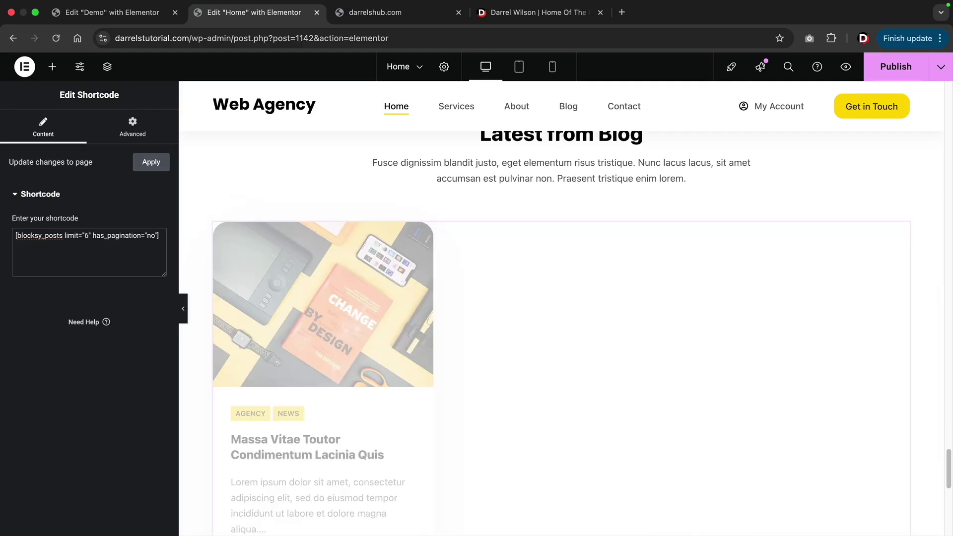
{"action": "scroll", "coordinate": [381, 281], "scroll_direction": "down", "scroll_amount": 5}
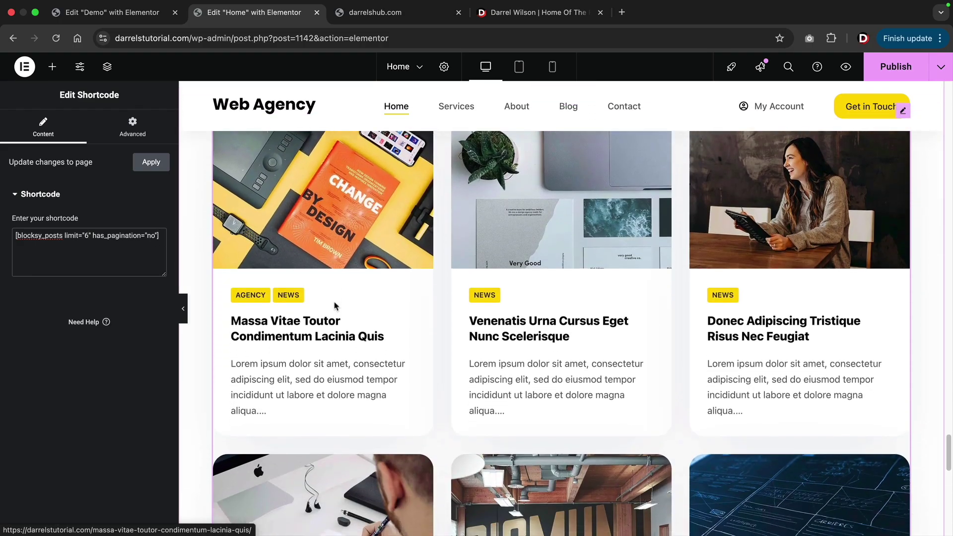
{"action": "scroll", "coordinate": [381, 280], "scroll_direction": "down", "scroll_amount": 1}
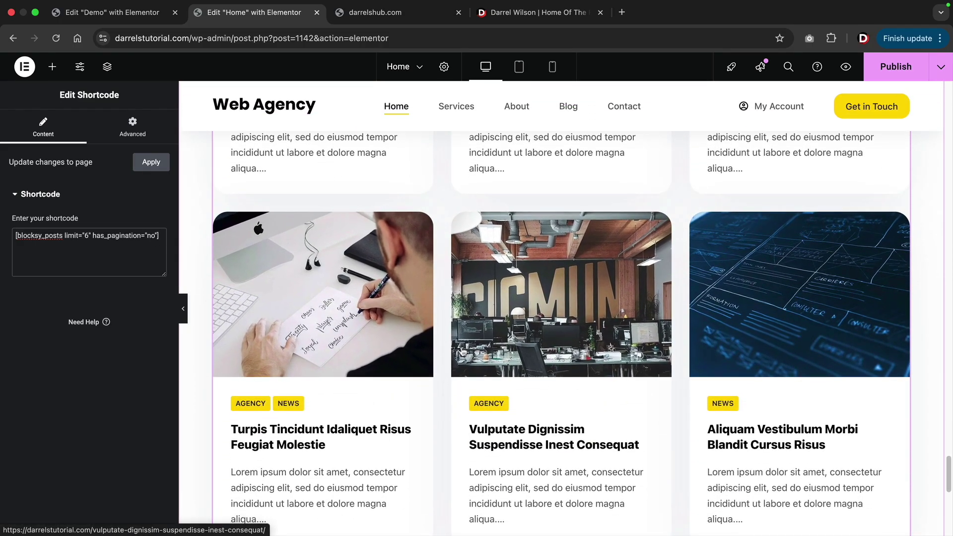
{"action": "scroll", "coordinate": [513, 387], "scroll_direction": "down", "scroll_amount": 1}
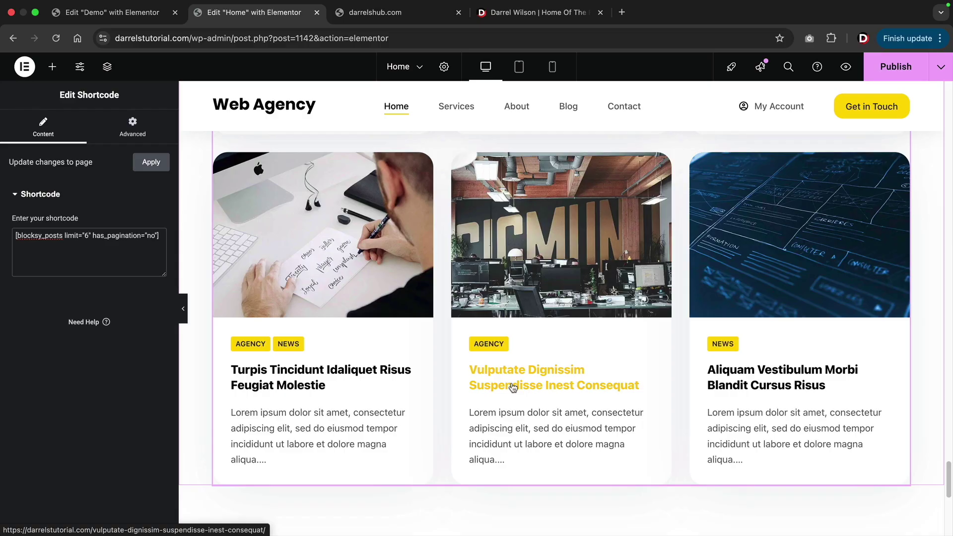
{"action": "scroll", "coordinate": [513, 387], "scroll_direction": "up", "scroll_amount": 7}
{"action": "scroll", "coordinate": [504, 375], "scroll_direction": "down", "scroll_amount": 1}
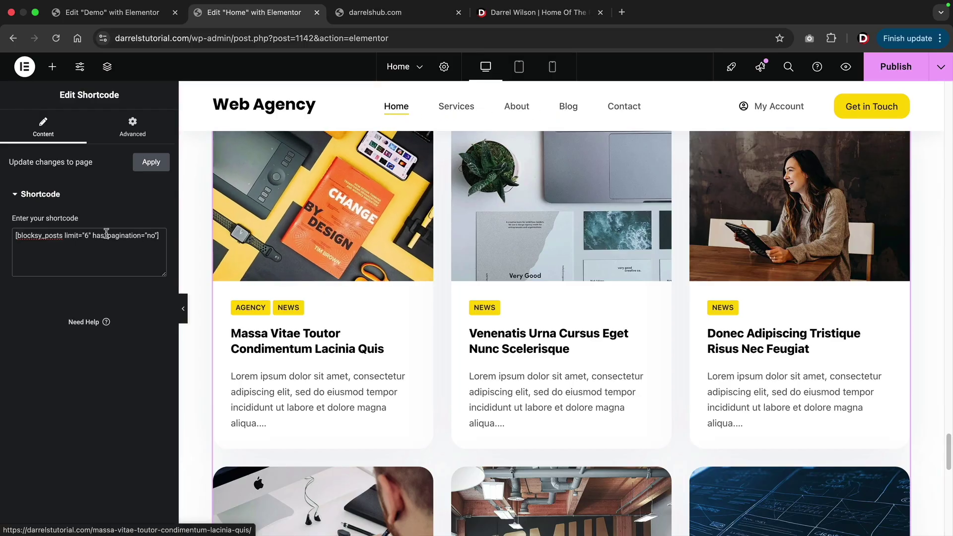
{"action": "left_click", "coordinate": [87, 236]}
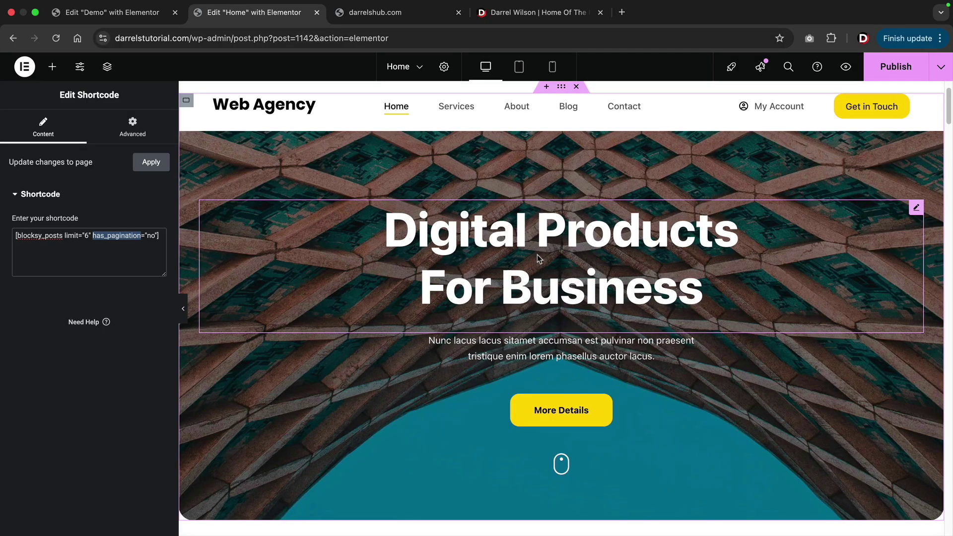
Publish the Home page and choose View Page from the save options.
{"action": "left_click", "coordinate": [895, 67]}
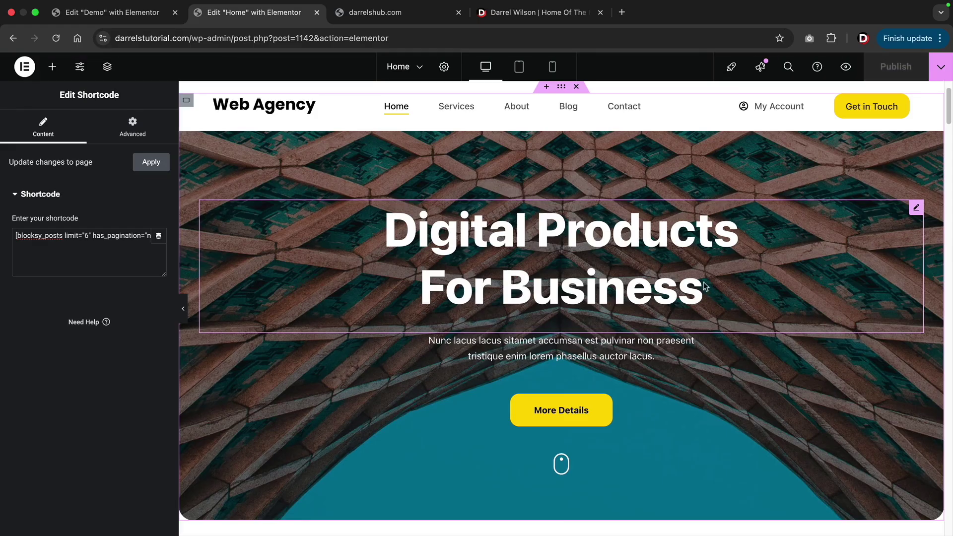
{"action": "left_click", "coordinate": [942, 72]}
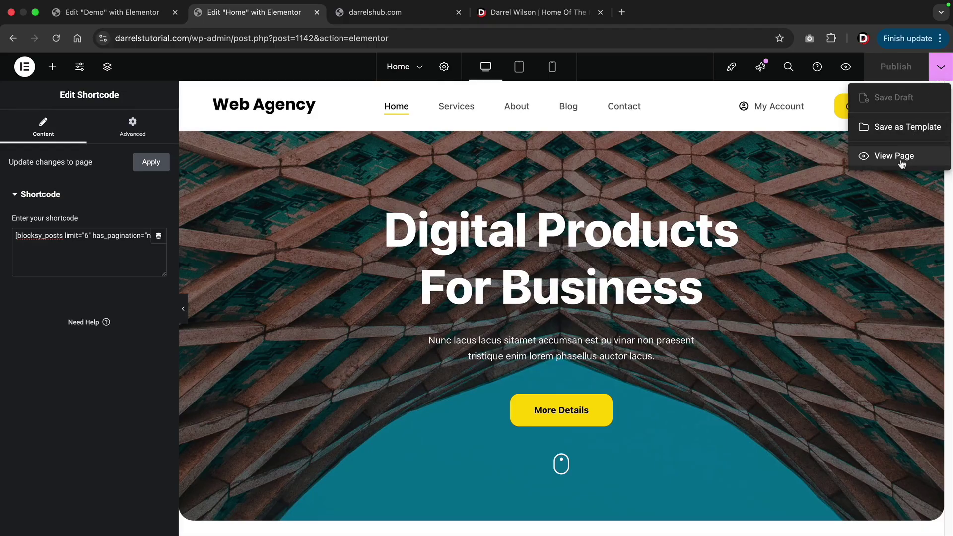
{"action": "left_click", "coordinate": [900, 159]}
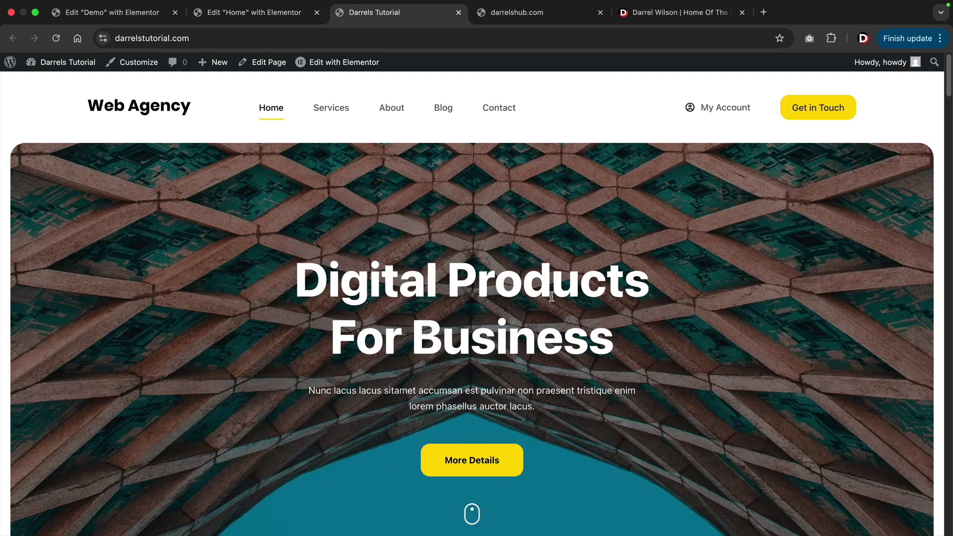
Scroll the live Home page down to the footer, checking the six blog post cards in two rows.
{"action": "scroll", "coordinate": [587, 360], "scroll_direction": "down", "scroll_amount": 10}
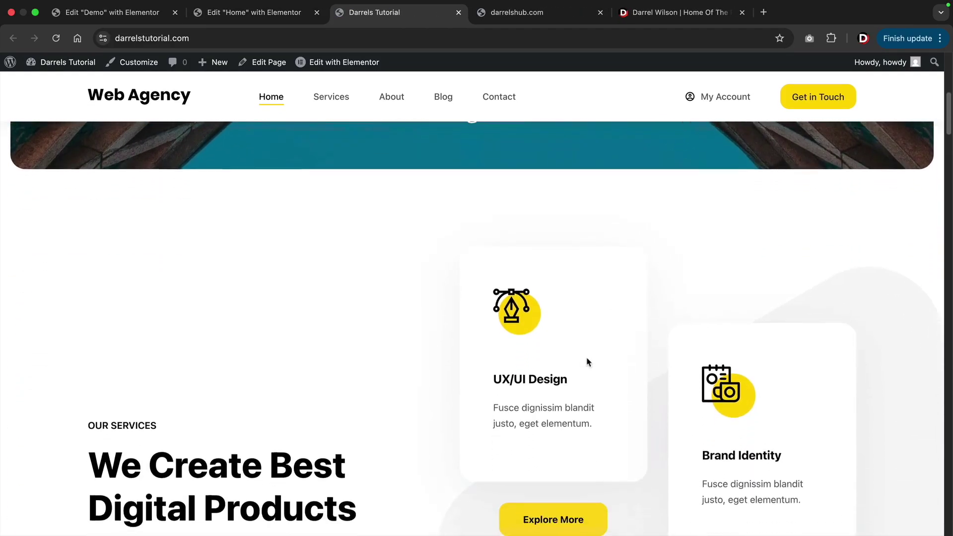
{"action": "scroll", "coordinate": [560, 347], "scroll_direction": "down", "scroll_amount": 2}
{"action": "scroll", "coordinate": [464, 362], "scroll_direction": "up", "scroll_amount": 2}
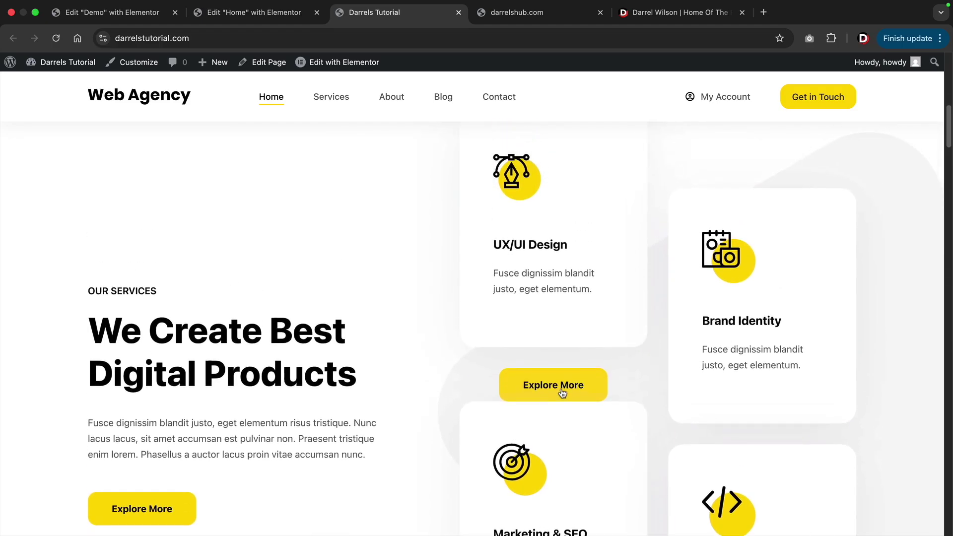
{"action": "scroll", "coordinate": [457, 404], "scroll_direction": "down", "scroll_amount": 12}
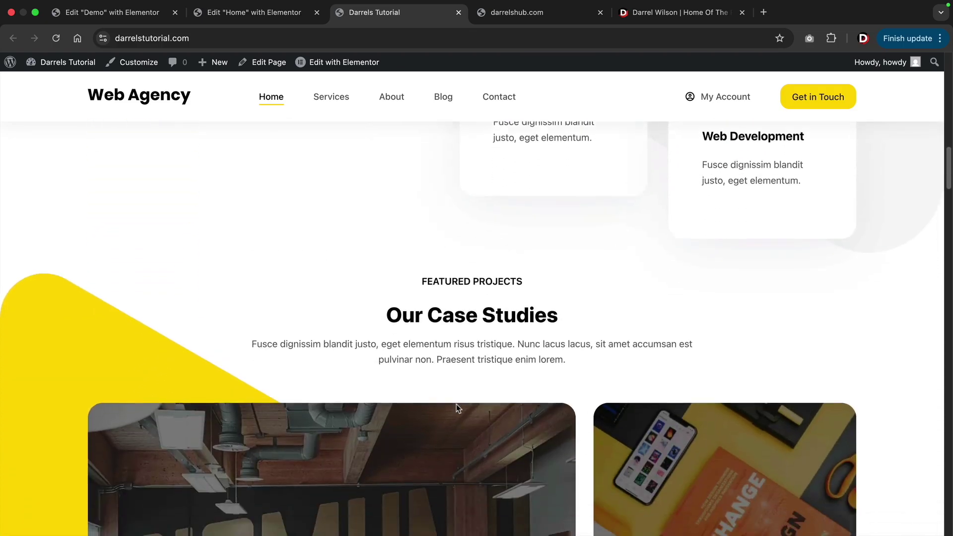
{"action": "scroll", "coordinate": [457, 408], "scroll_direction": "down", "scroll_amount": 2}
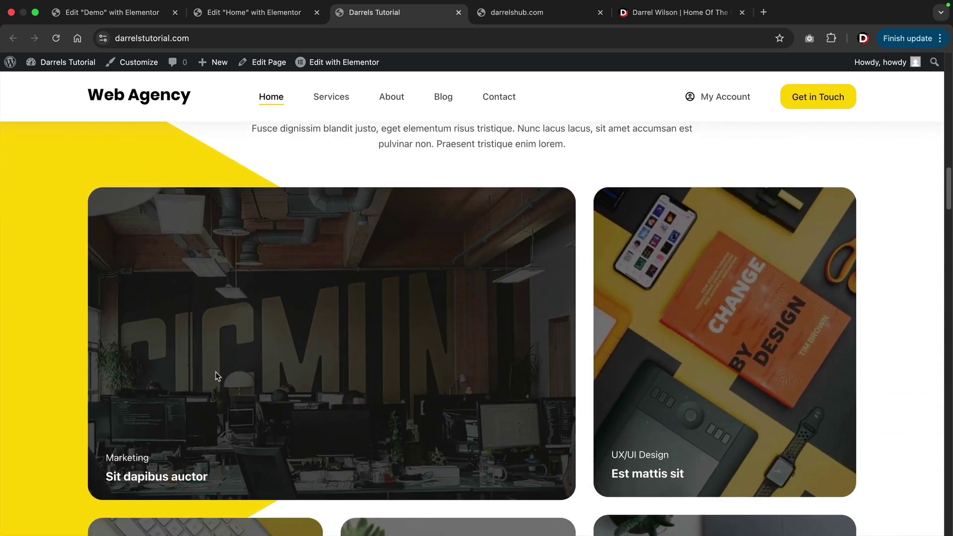
{"action": "scroll", "coordinate": [214, 376], "scroll_direction": "down", "scroll_amount": 12}
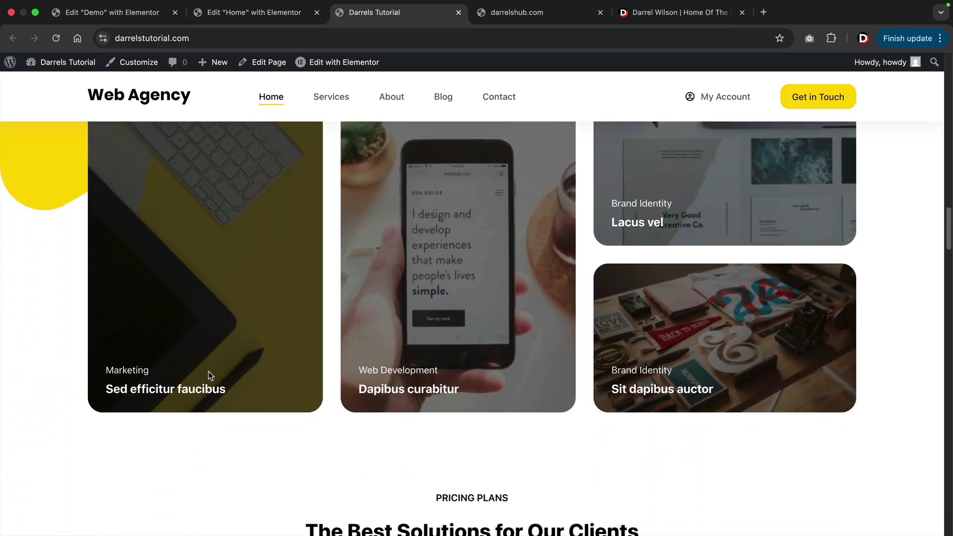
{"action": "scroll", "coordinate": [211, 376], "scroll_direction": "down", "scroll_amount": 20}
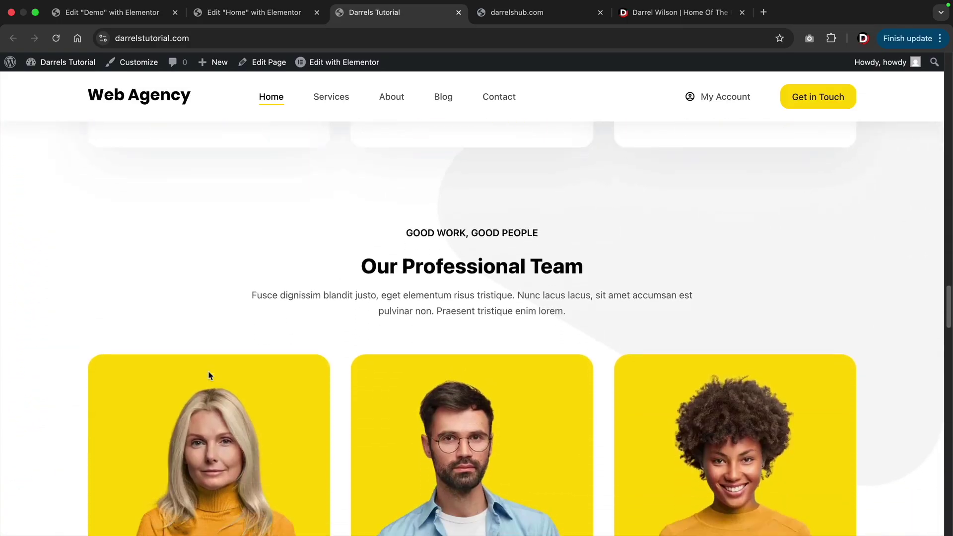
{"action": "scroll", "coordinate": [210, 376], "scroll_direction": "down", "scroll_amount": 20}
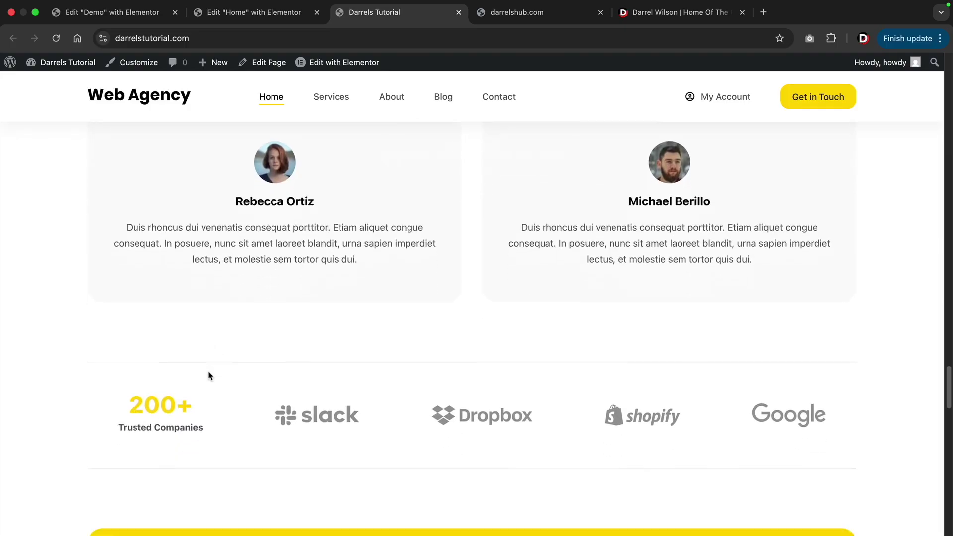
{"action": "scroll", "coordinate": [210, 376], "scroll_direction": "down", "scroll_amount": 20}
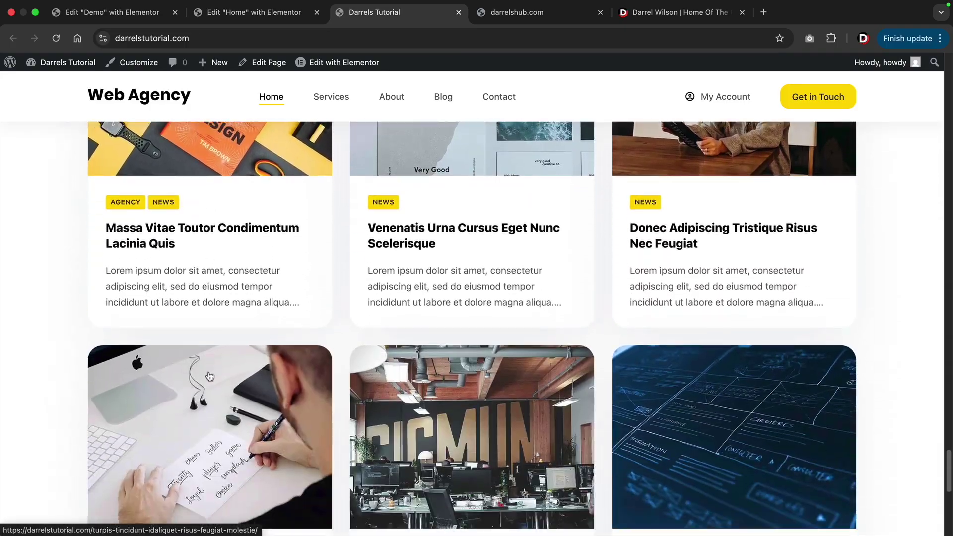
{"action": "scroll", "coordinate": [210, 376], "scroll_direction": "down", "scroll_amount": 12}
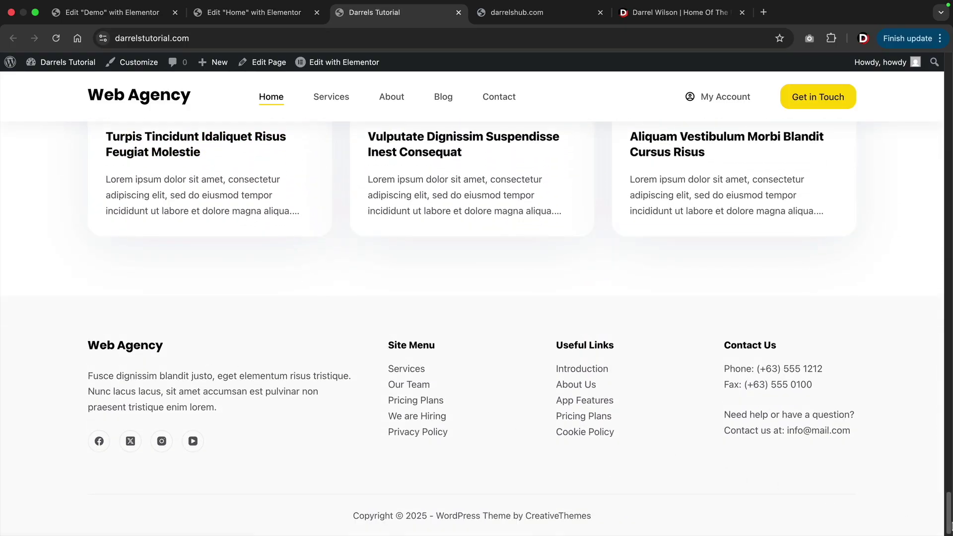
{"action": "scroll", "coordinate": [766, 300], "scroll_direction": "up", "scroll_amount": 20}
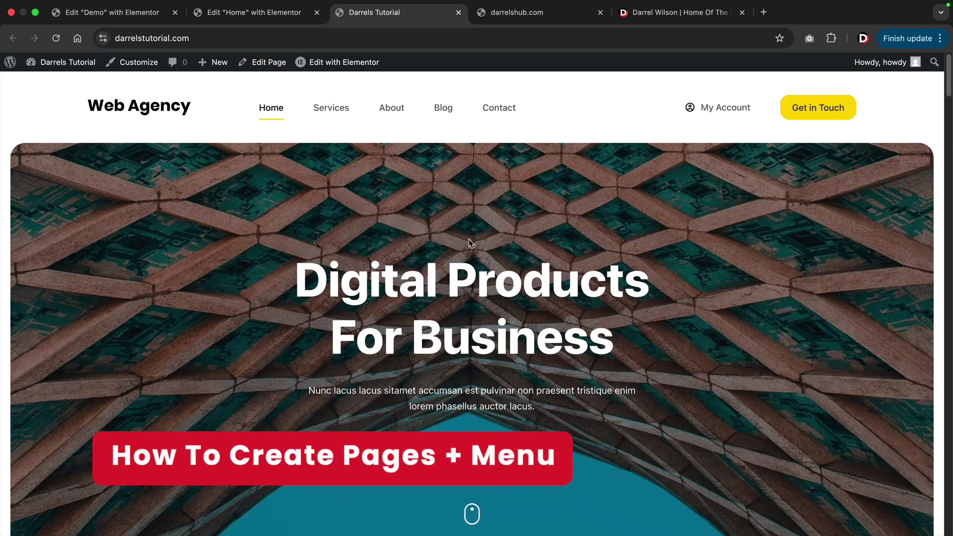
Create a new page titled Staff from the dashboard's Pages section.
{"action": "left_click", "coordinate": [63, 84]}
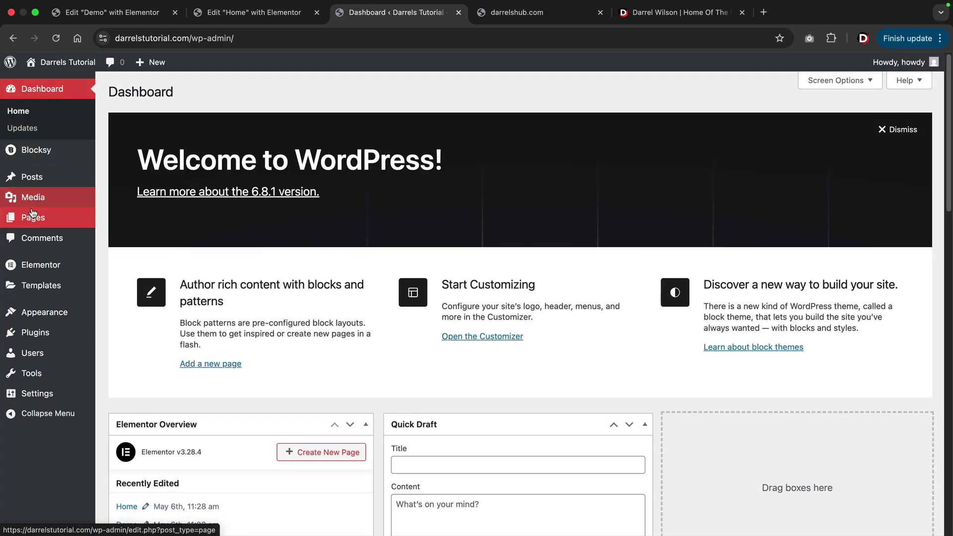
{"action": "mouse_move", "coordinate": [40, 219]}
{"action": "left_click", "coordinate": [123, 220]}
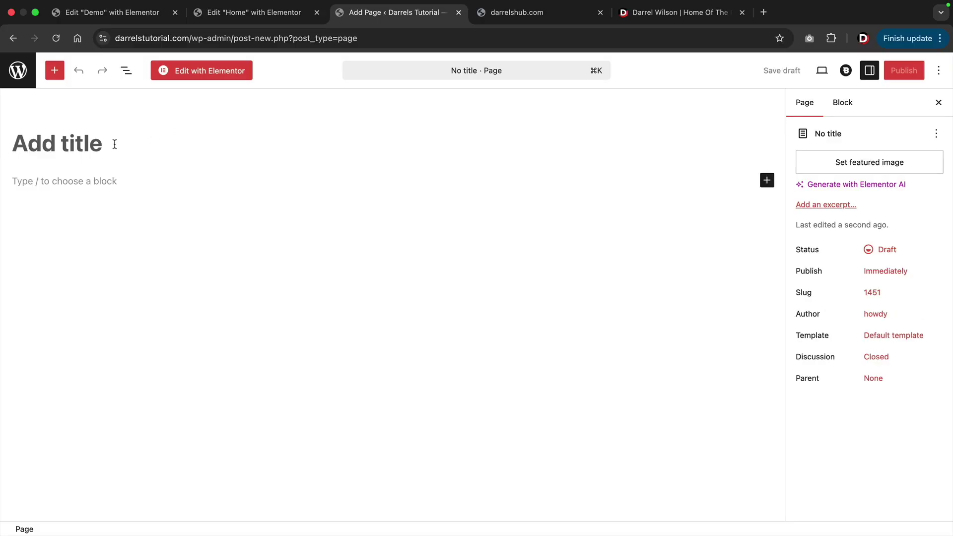
{"action": "type", "text": "Staff"}
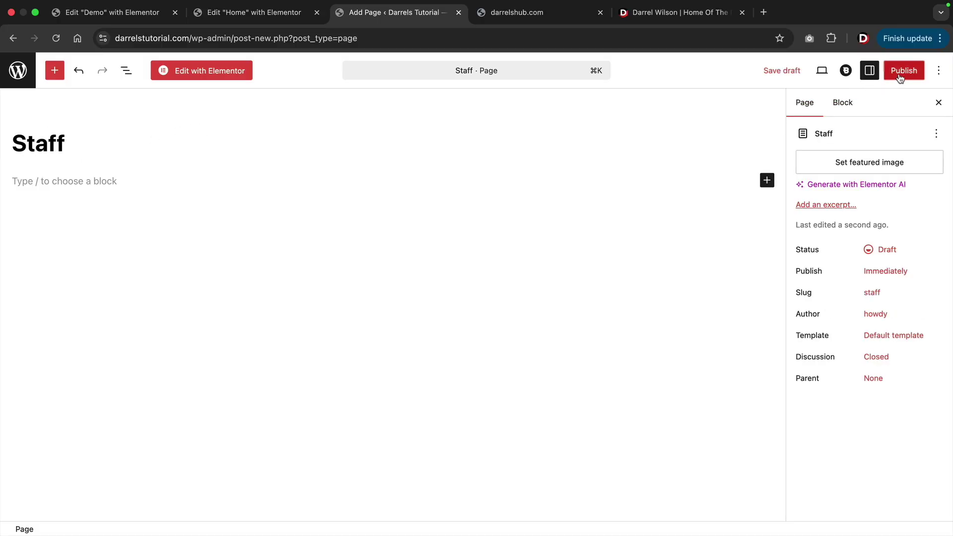
Publish the Staff page and start editing it with Elementor.
{"action": "left_click", "coordinate": [904, 71]}
{"action": "left_click", "coordinate": [893, 72]}
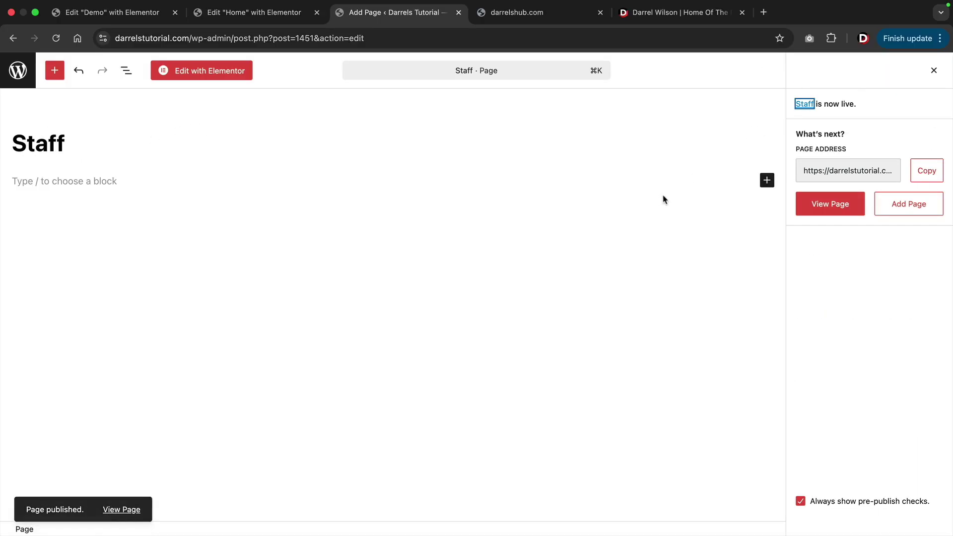
{"action": "left_click", "coordinate": [213, 77]}
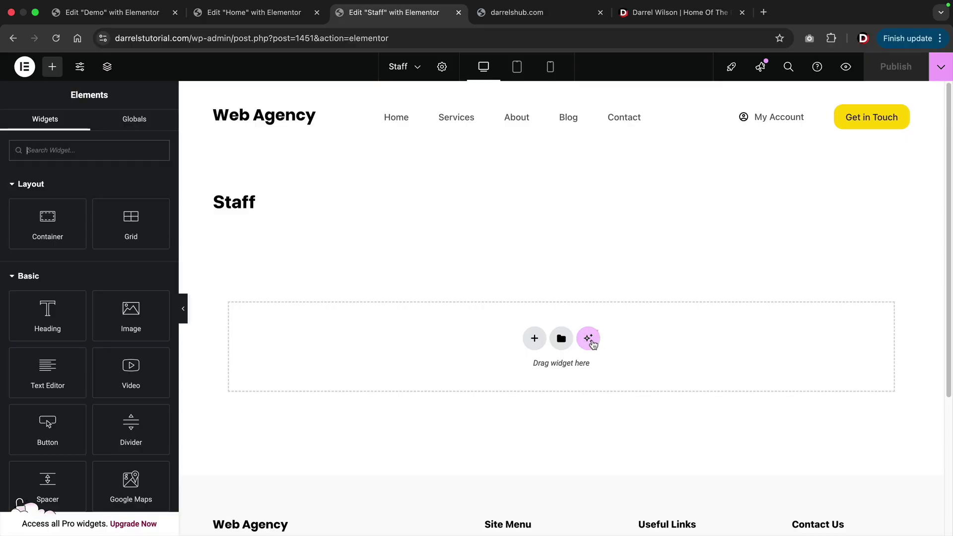
Connect and authorize the site with Elementor AI.
{"action": "left_click", "coordinate": [589, 339]}
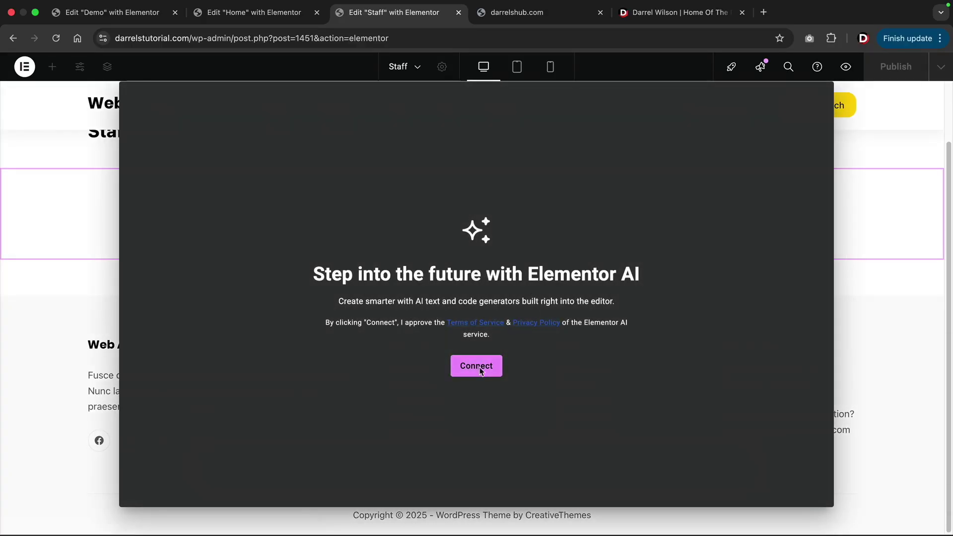
{"action": "left_click", "coordinate": [481, 368]}
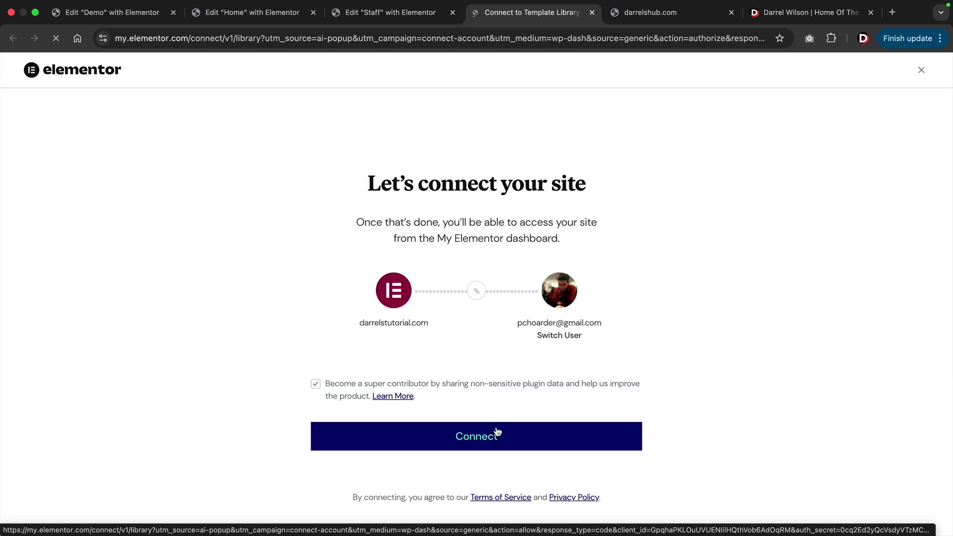
{"action": "left_click", "coordinate": [498, 432]}
Ask Elementor AI to 'create me a staff page for my 3 staff'.
{"action": "type", "text": "create me a staff p"}
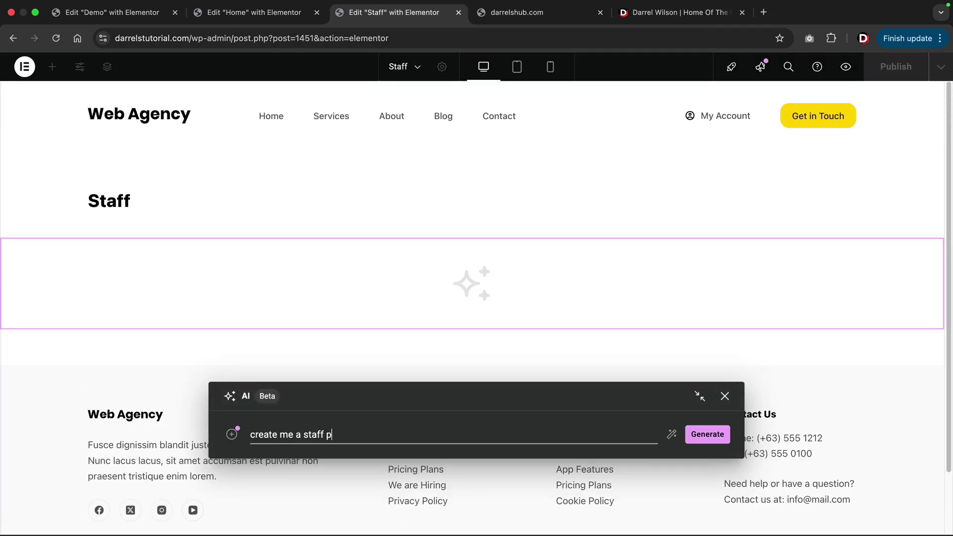
{"action": "type", "text": "age for my 3 staf"}
{"action": "type", "text": "f"}
{"action": "key", "text": "Return"}
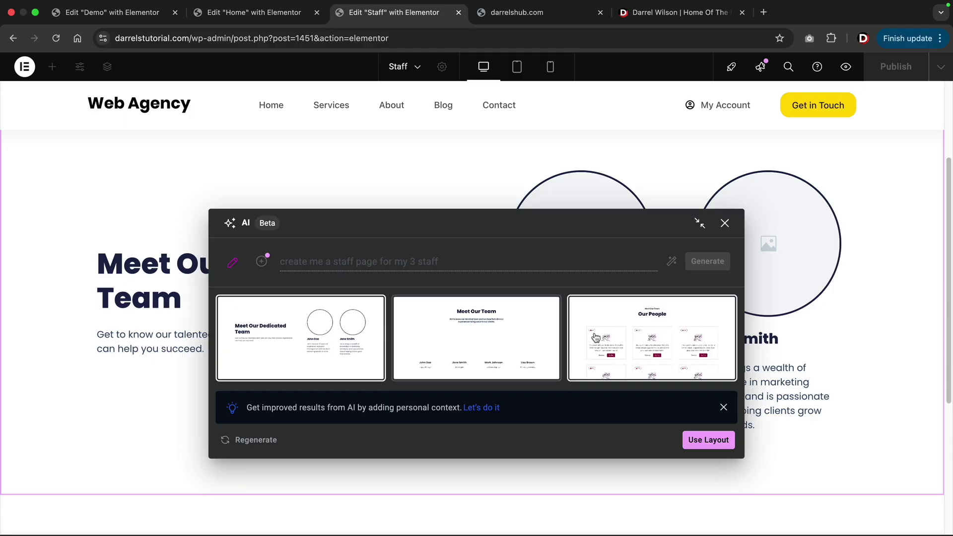
Insert the four-person Meet Our Team AI layout and select the first team member's card.
{"action": "left_click", "coordinate": [486, 334]}
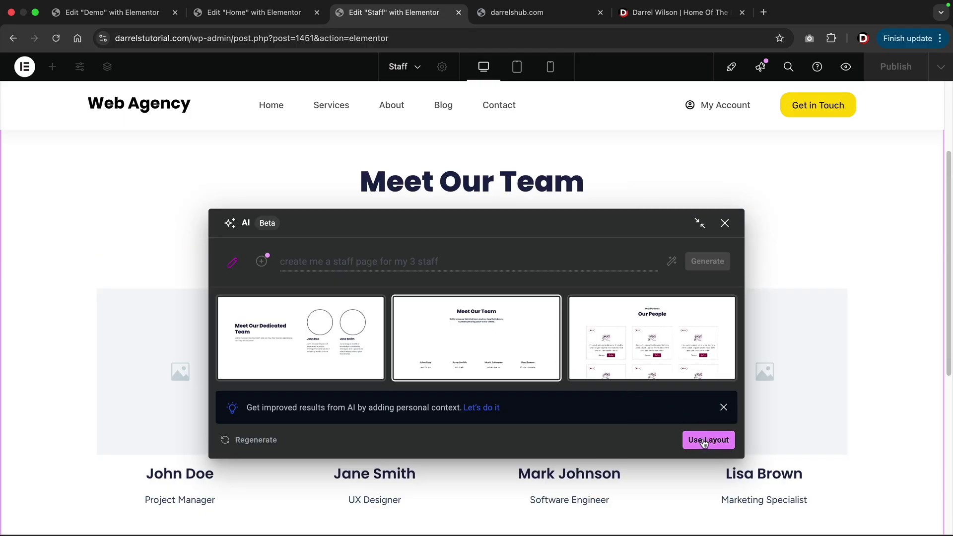
{"action": "left_click", "coordinate": [705, 440]}
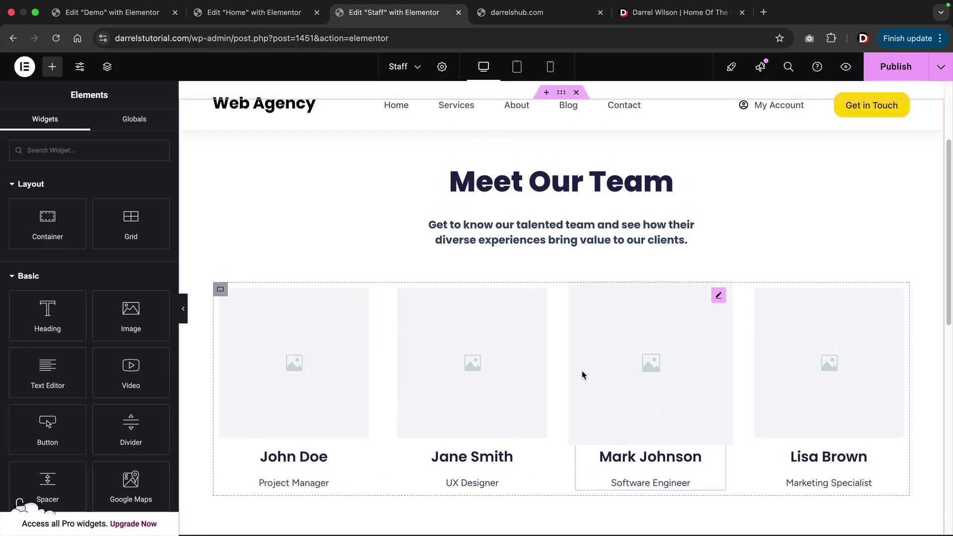
{"action": "scroll", "coordinate": [583, 376], "scroll_direction": "down", "scroll_amount": 2}
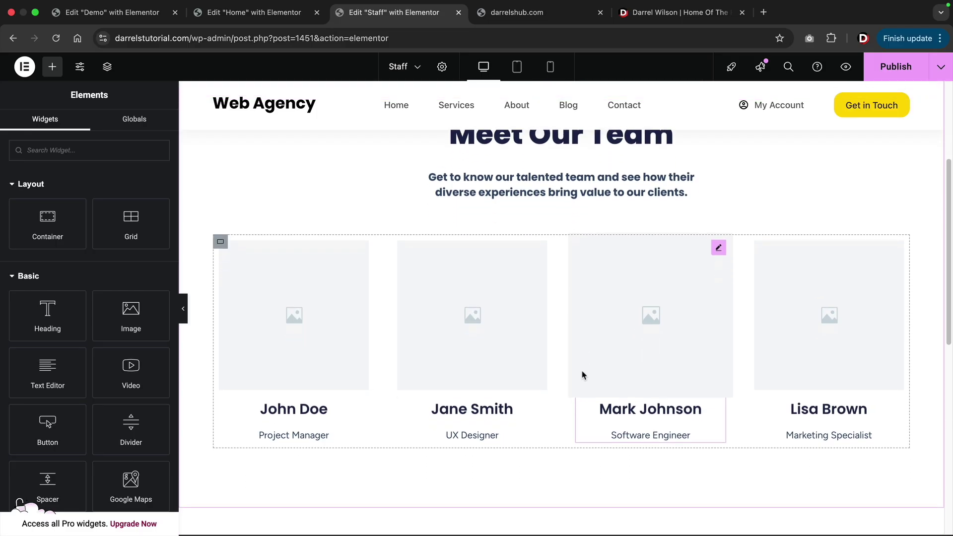
{"action": "left_click", "coordinate": [320, 276]}
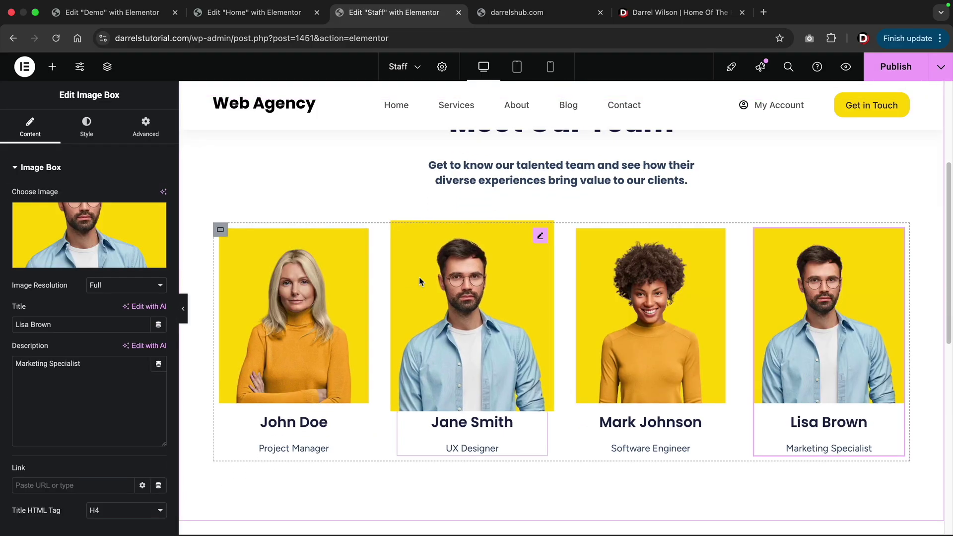
{"action": "scroll", "coordinate": [404, 283], "scroll_direction": "up", "scroll_amount": 3}
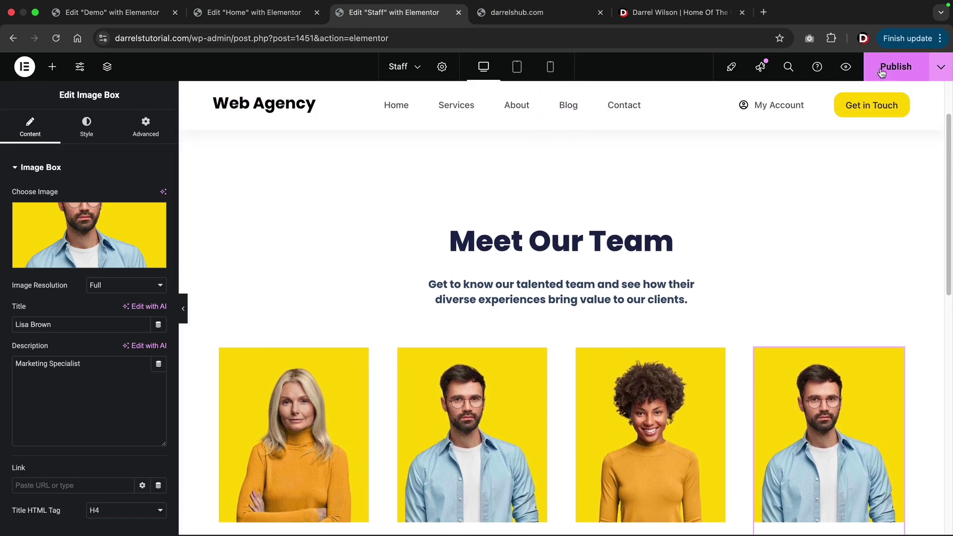
Publish the Staff page and exit Elementor back to WordPress.
{"action": "left_click", "coordinate": [884, 73]}
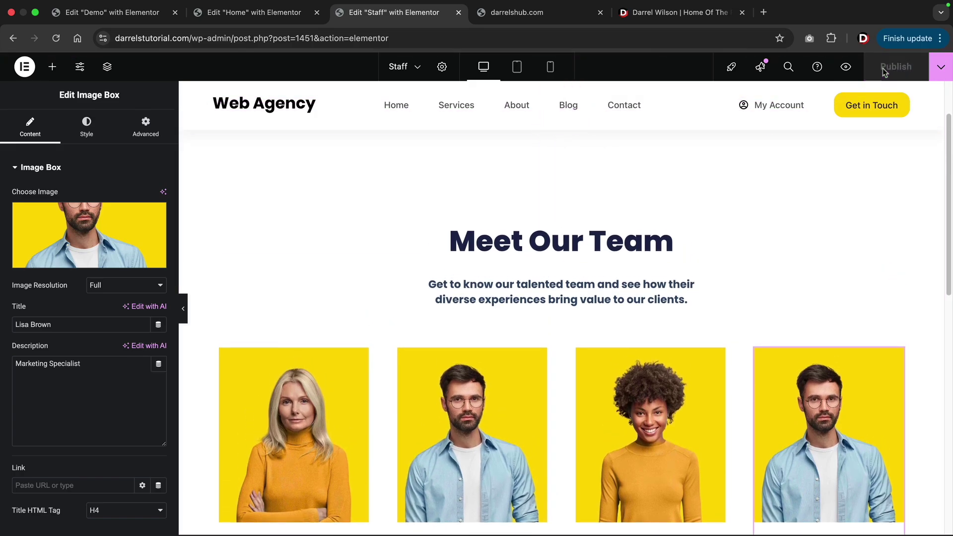
{"action": "left_click", "coordinate": [24, 66]}
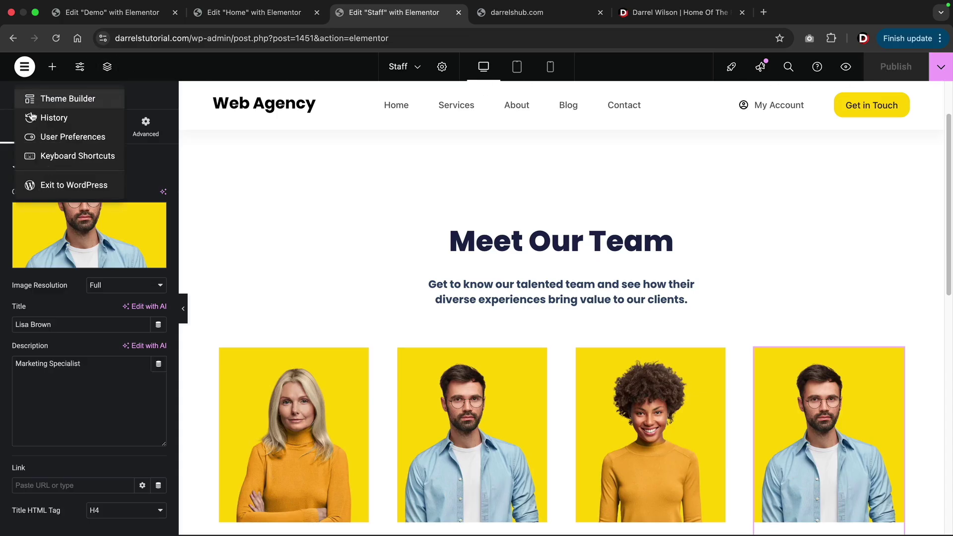
{"action": "left_click", "coordinate": [61, 185]}
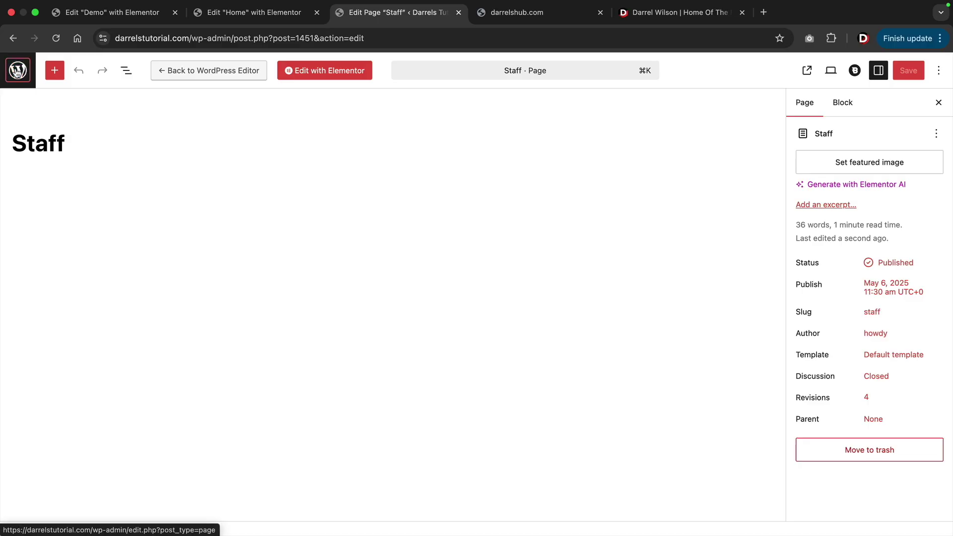
Add the Staff page to the Main Menu directly below Services, keeping About nested, and save.
{"action": "left_click", "coordinate": [17, 72]}
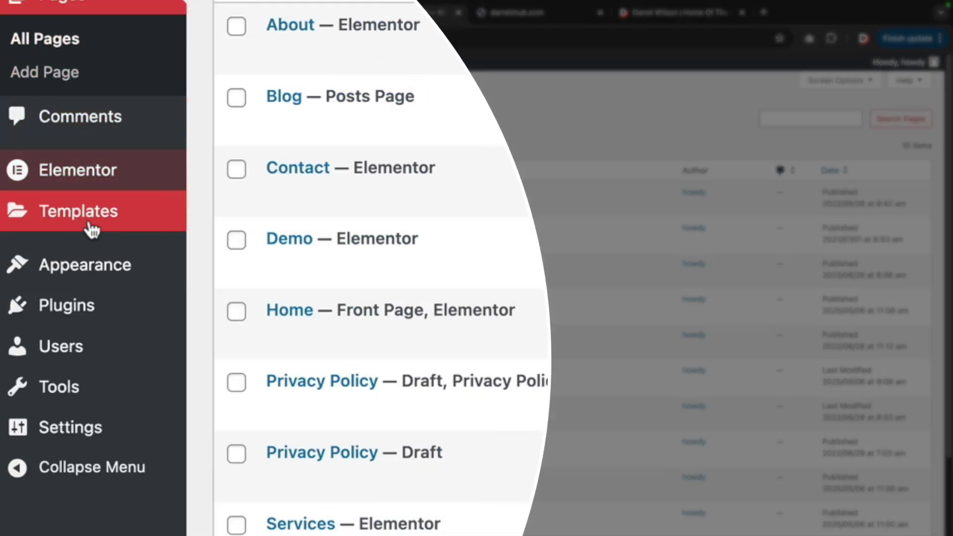
{"action": "mouse_move", "coordinate": [98, 270]}
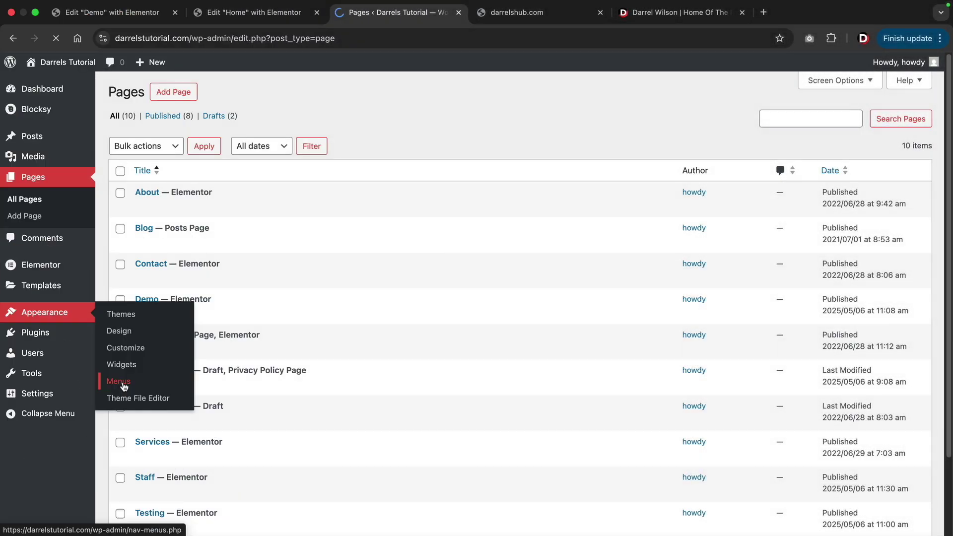
{"action": "left_click", "coordinate": [241, 408]}
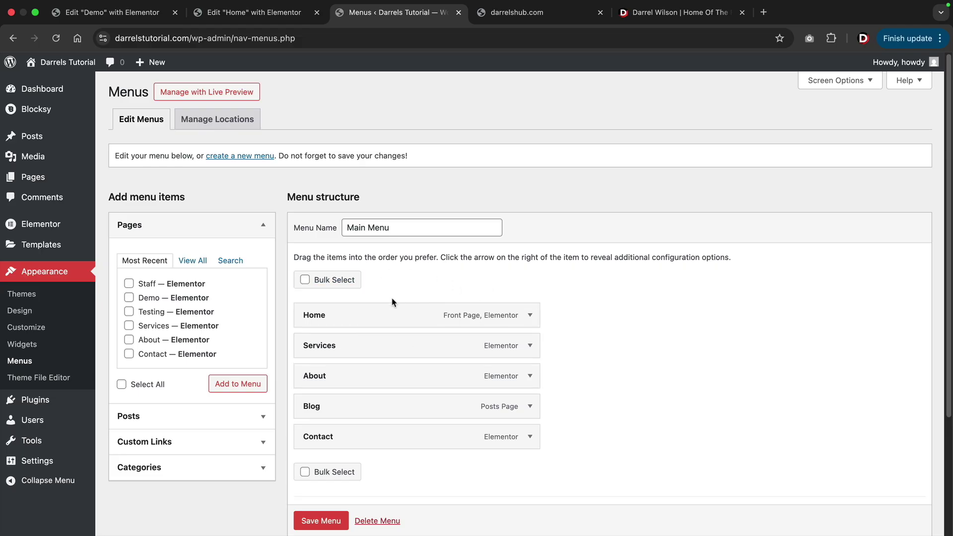
{"action": "scroll", "coordinate": [392, 302], "scroll_direction": "down", "scroll_amount": 2}
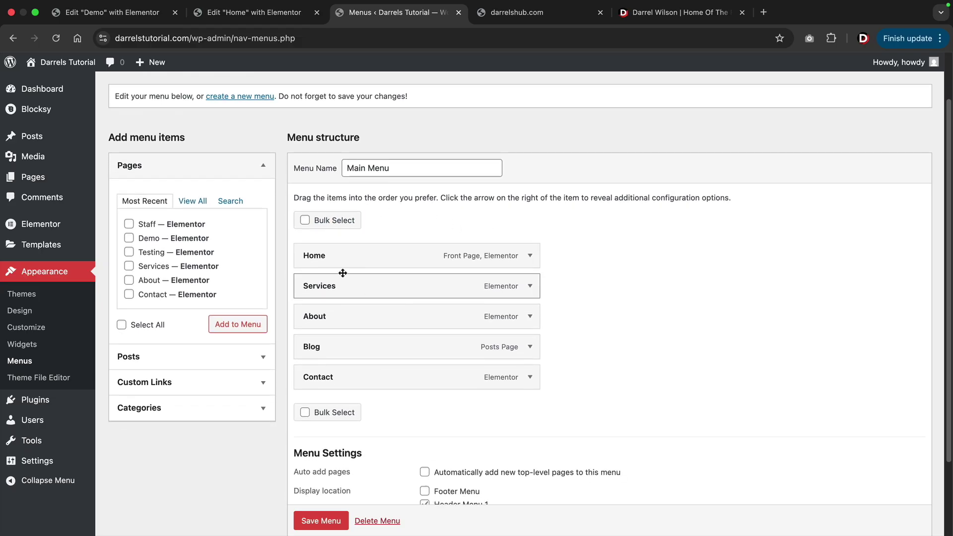
{"action": "left_click", "coordinate": [194, 204]}
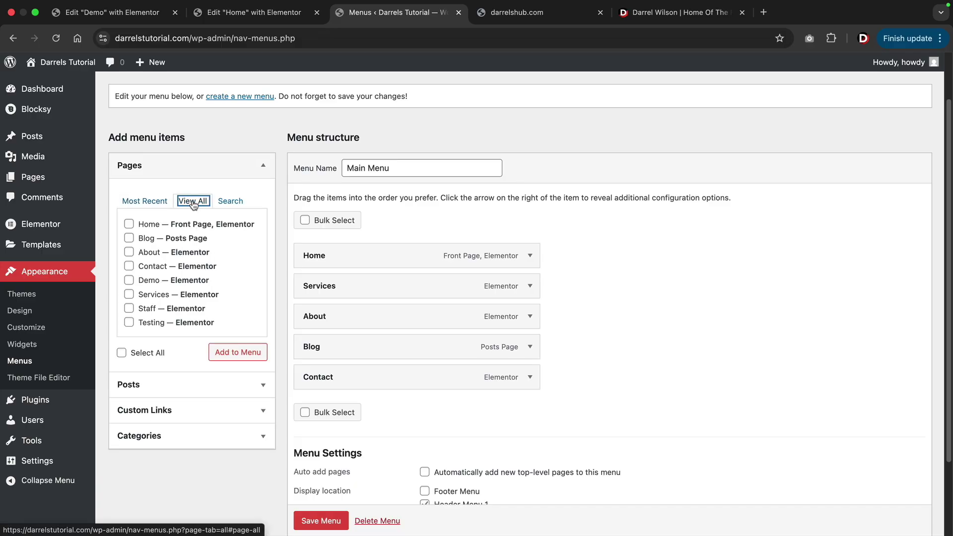
{"action": "left_click", "coordinate": [128, 309]}
{"action": "left_click", "coordinate": [240, 354]}
{"action": "left_click_drag", "start_coordinate": [353, 408], "coordinate": [372, 317]}
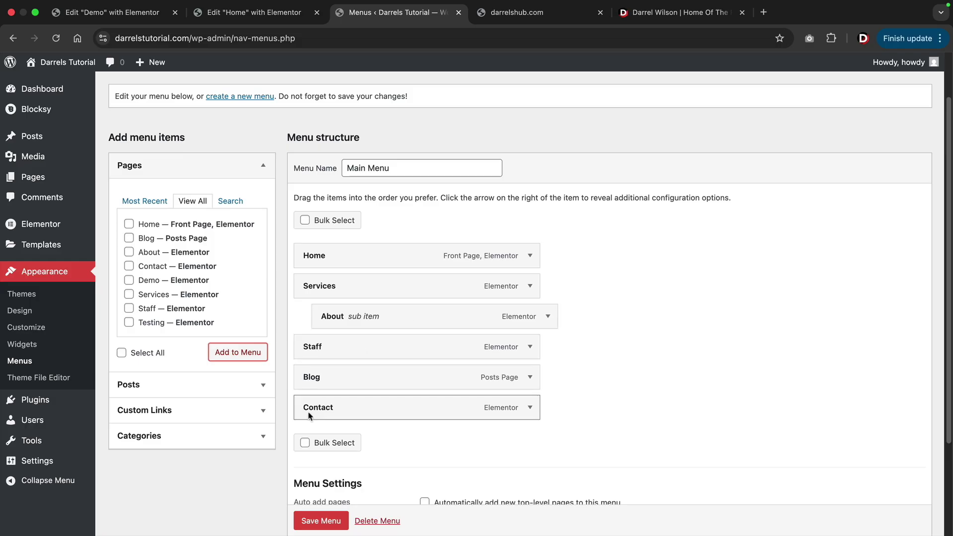
{"action": "left_click", "coordinate": [320, 521]}
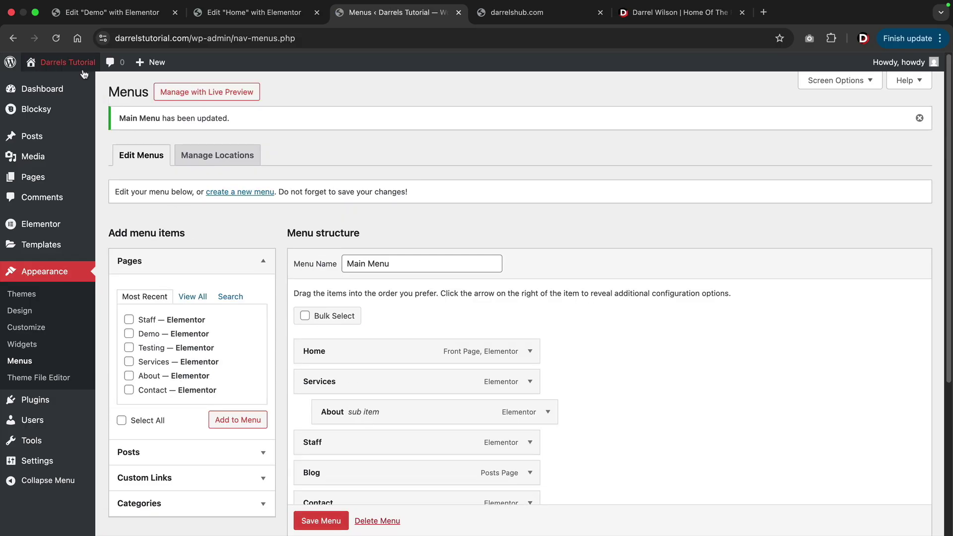
Visit the live site, check the new Staff page from the header menu, then return to Home.
{"action": "left_click", "coordinate": [76, 83]}
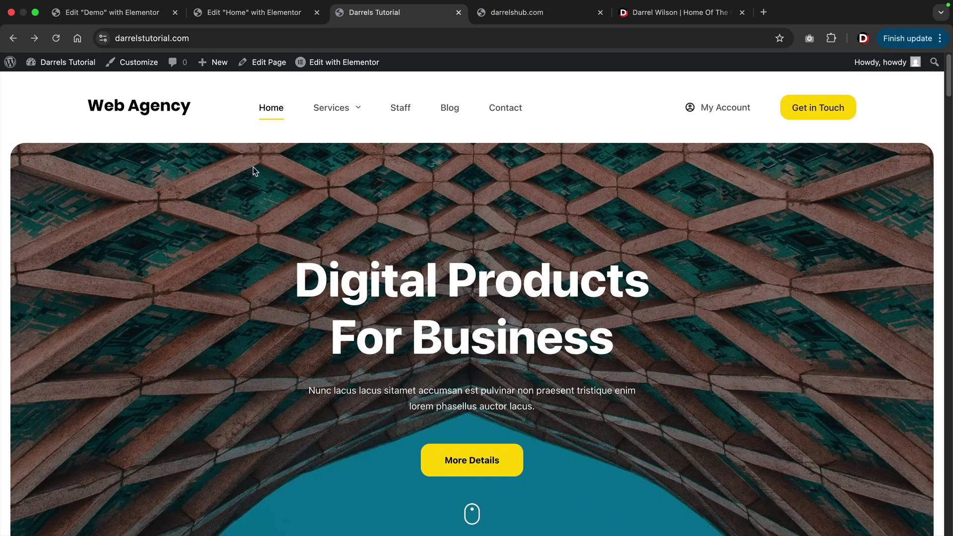
{"action": "mouse_move", "coordinate": [330, 109]}
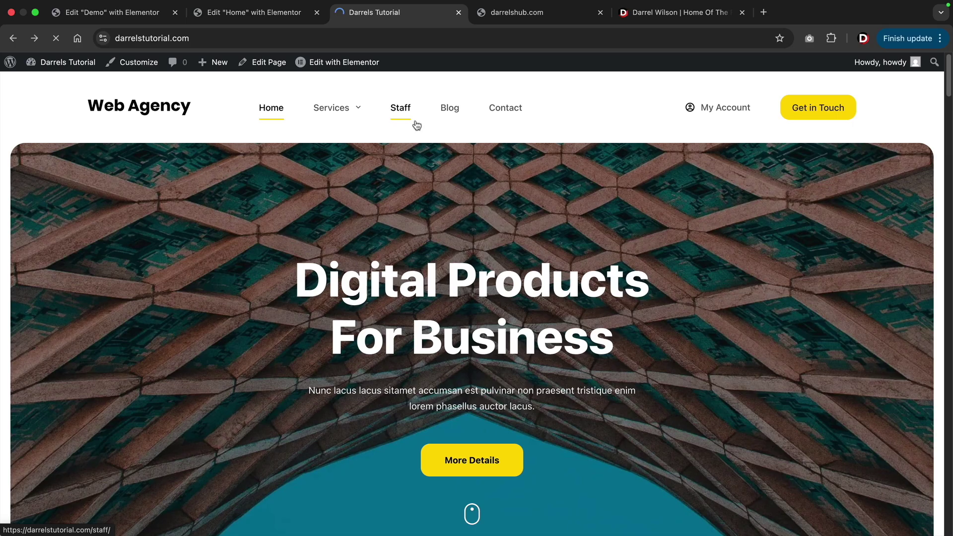
{"action": "scroll", "coordinate": [490, 236], "scroll_direction": "down", "scroll_amount": 3}
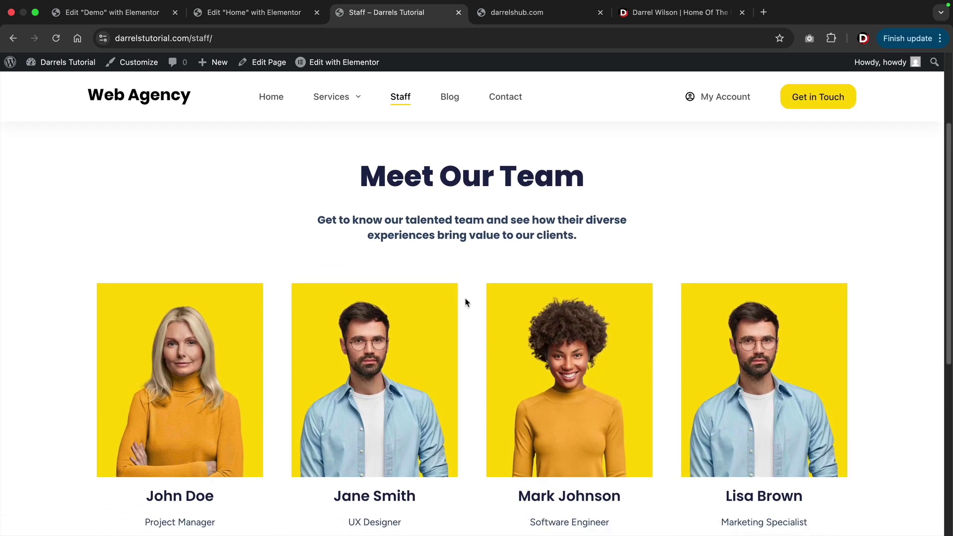
{"action": "scroll", "coordinate": [436, 291], "scroll_direction": "down", "scroll_amount": 1}
{"action": "scroll", "coordinate": [353, 178], "scroll_direction": "up", "scroll_amount": 3}
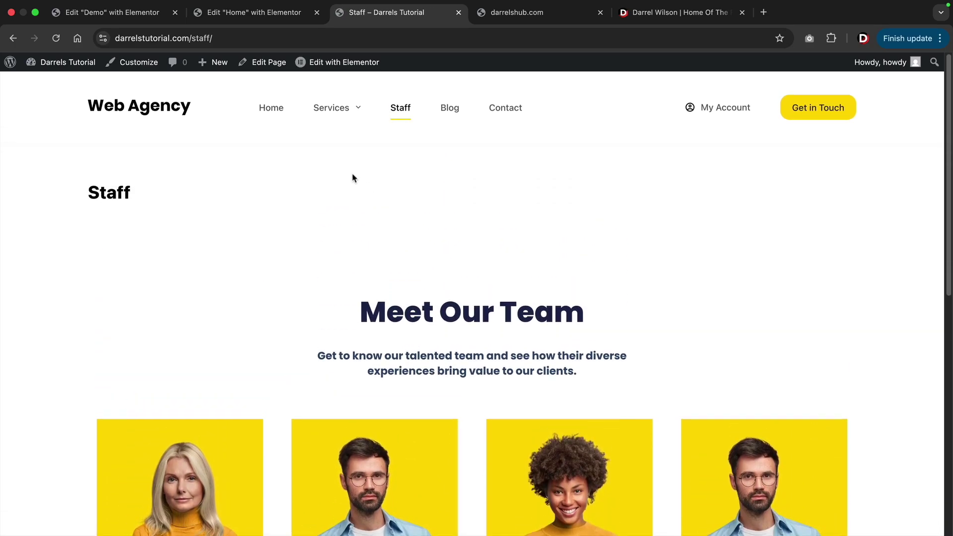
{"action": "left_click", "coordinate": [273, 118]}
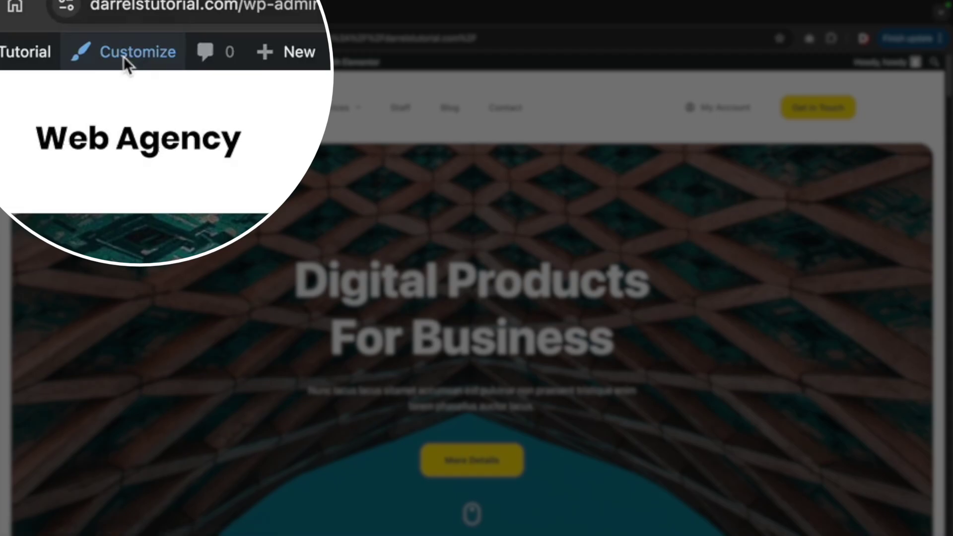
In the header builder, put the menu beside the logo and social icons before Account, then select the Get in Touch button.
{"action": "left_click", "coordinate": [129, 64]}
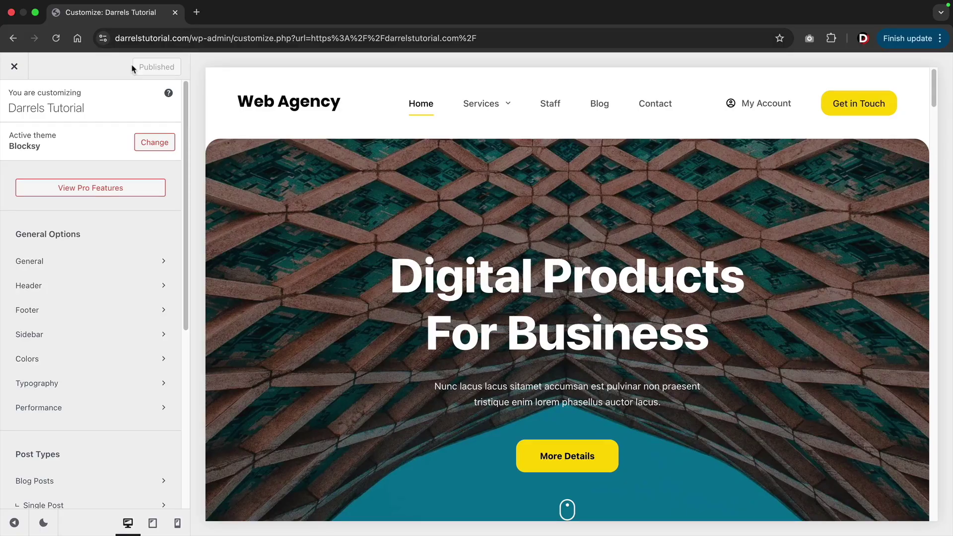
{"action": "left_click", "coordinate": [49, 287]}
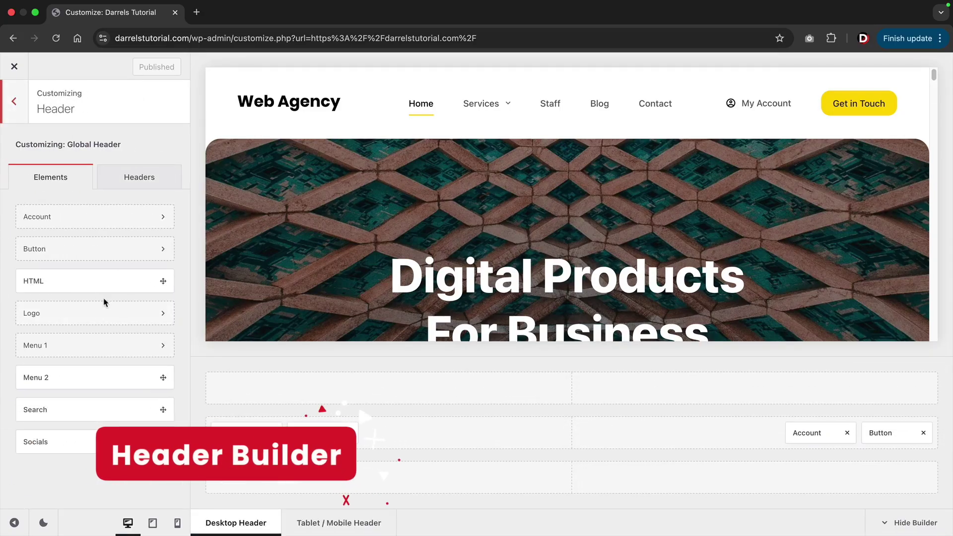
{"action": "mouse_move", "coordinate": [488, 109]}
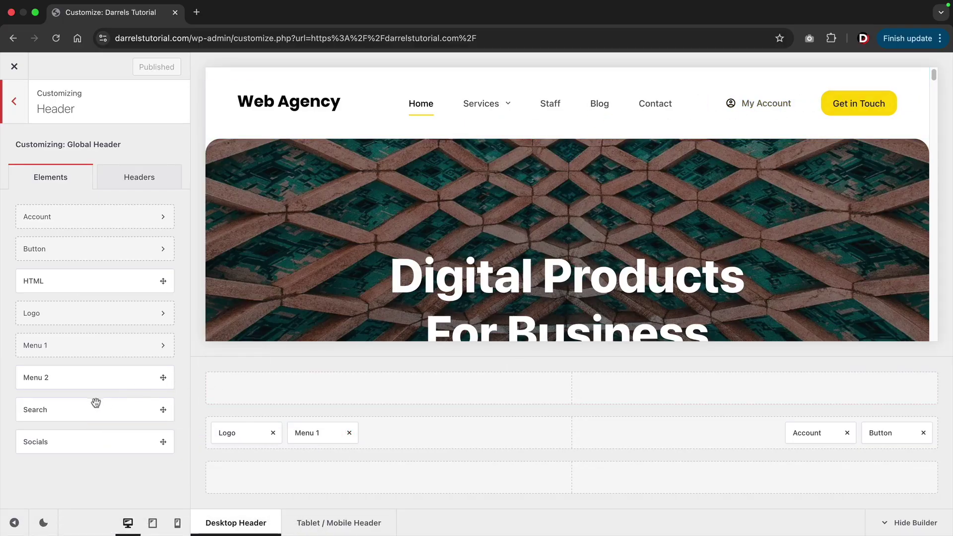
{"action": "left_click_drag", "start_coordinate": [46, 444], "coordinate": [255, 393]}
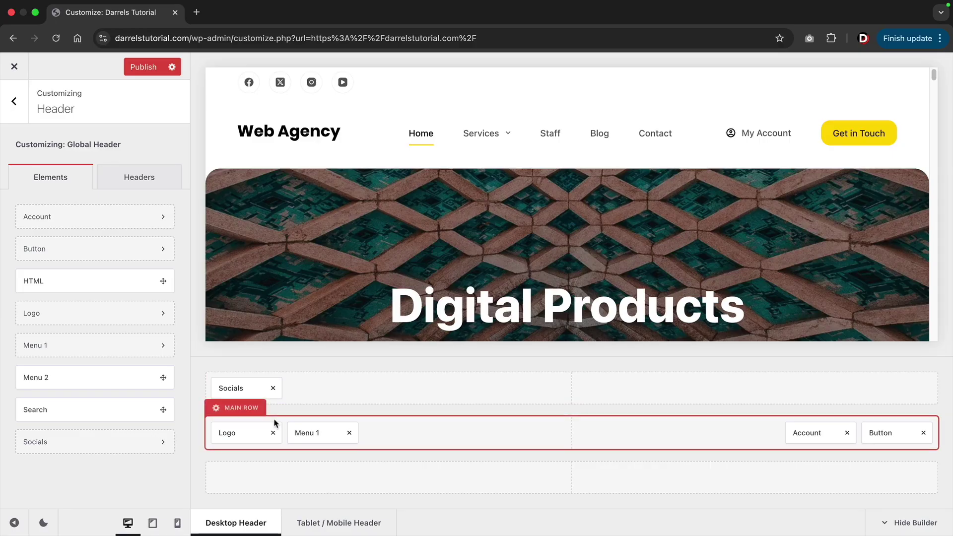
{"action": "left_click_drag", "start_coordinate": [302, 433], "coordinate": [252, 475]}
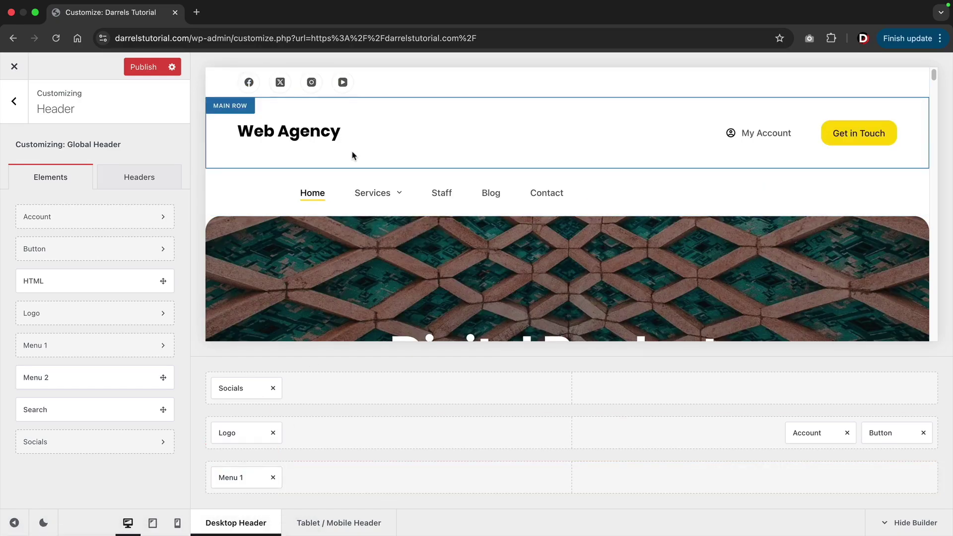
{"action": "mouse_move", "coordinate": [361, 197]}
{"action": "left_click_drag", "start_coordinate": [226, 477], "coordinate": [316, 434]}
{"action": "left_click_drag", "start_coordinate": [245, 389], "coordinate": [758, 441]}
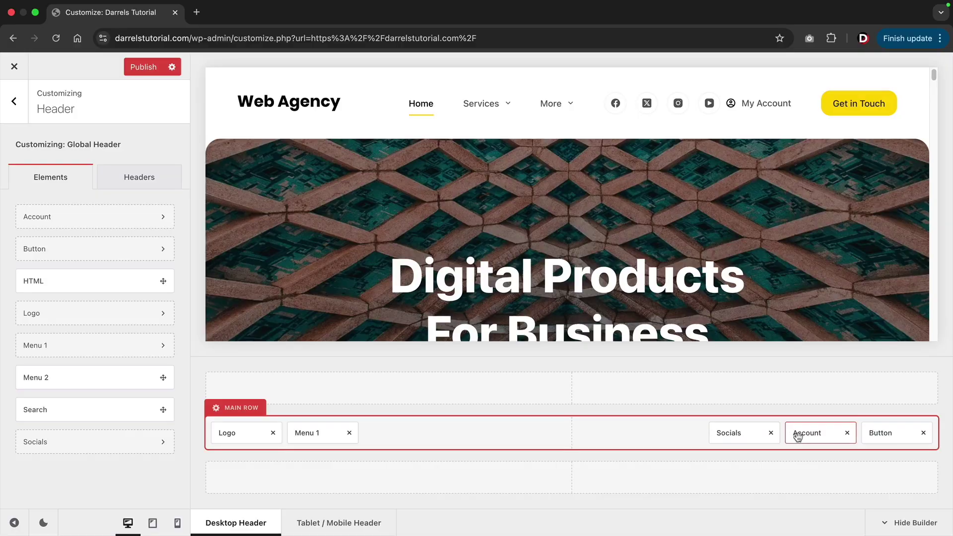
{"action": "left_click", "coordinate": [881, 435]}
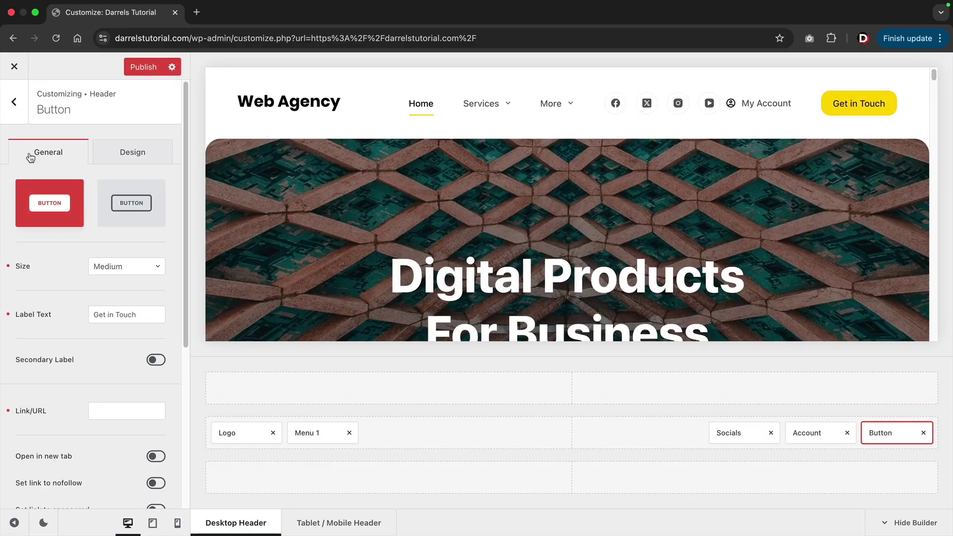
Switch the Get in Touch button to the outlined style, then select the Logo element.
{"action": "left_click", "coordinate": [128, 197]}
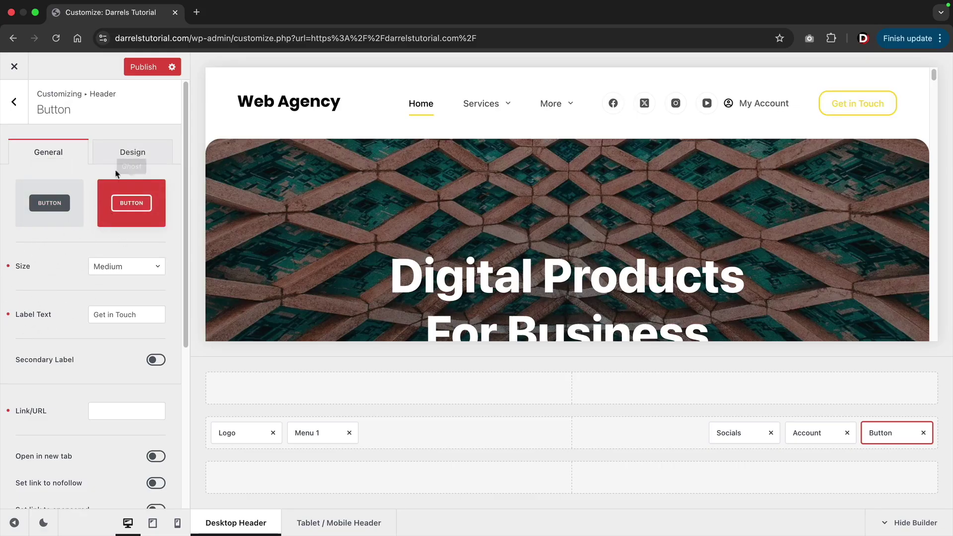
{"action": "left_click", "coordinate": [131, 157]}
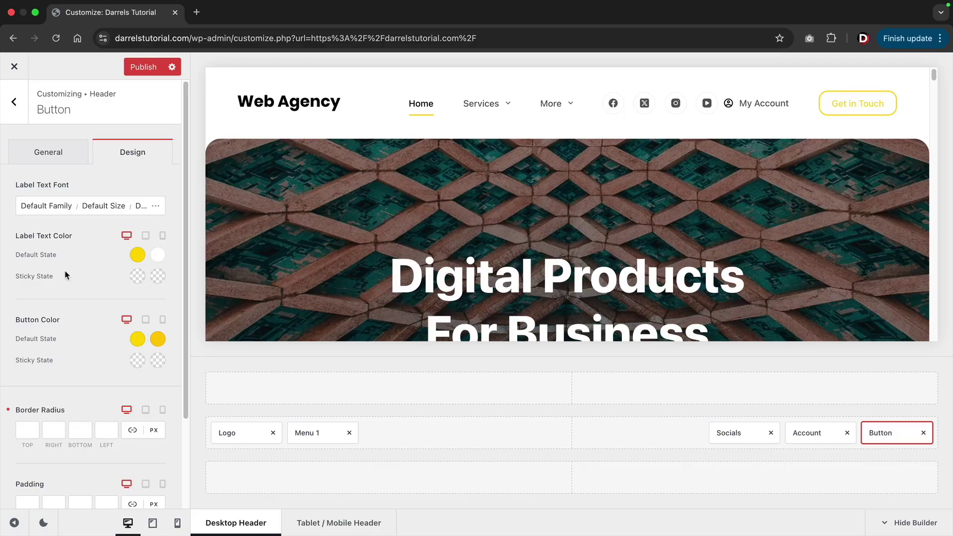
{"action": "left_click", "coordinate": [48, 159]}
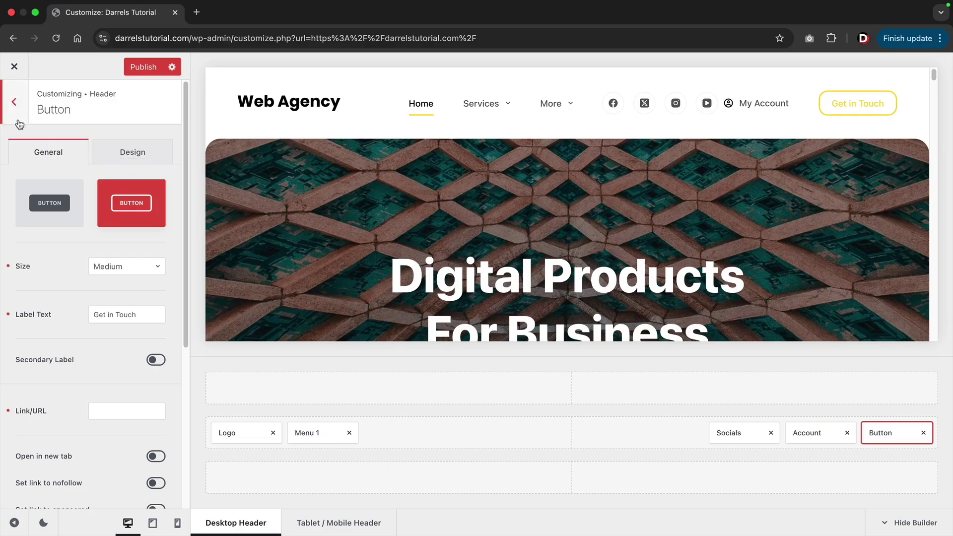
{"action": "left_click", "coordinate": [237, 434]}
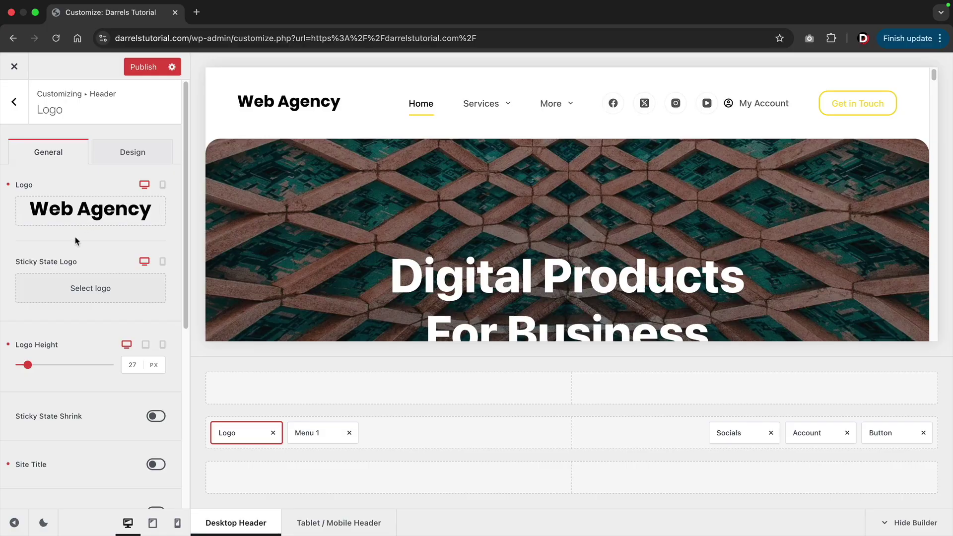
Swap the header logo for the SOLACE image from the Media Library and set its height to 32 px.
{"action": "left_click", "coordinate": [123, 156]}
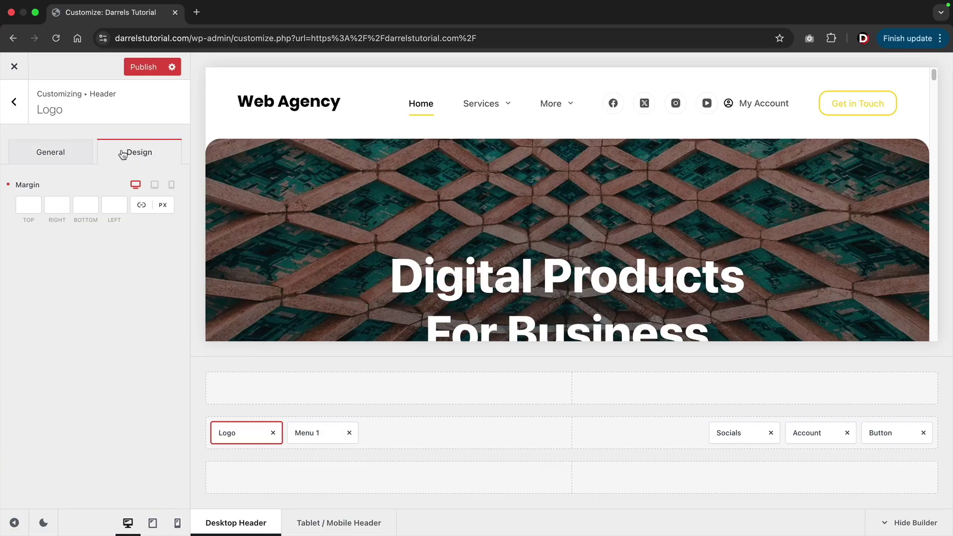
{"action": "left_click", "coordinate": [57, 159]}
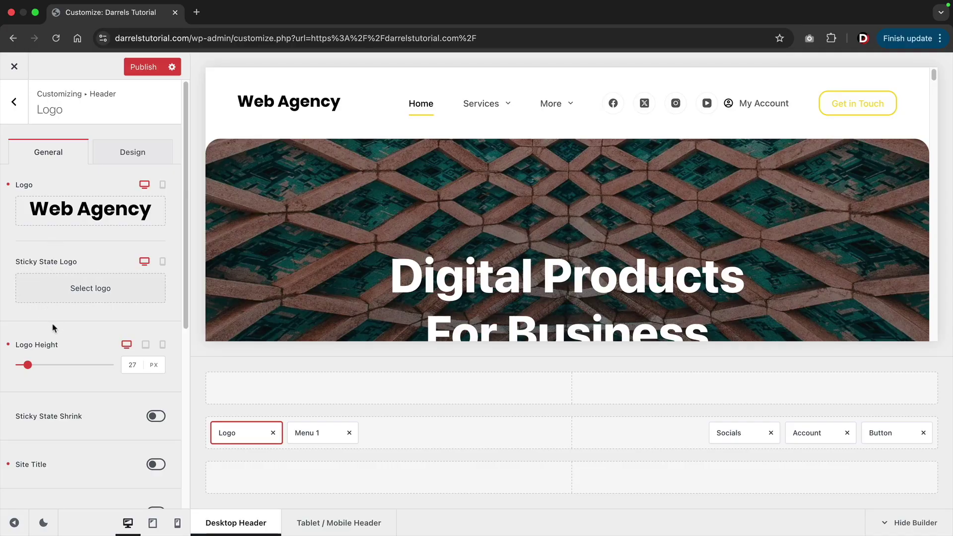
{"action": "left_click", "coordinate": [83, 212]}
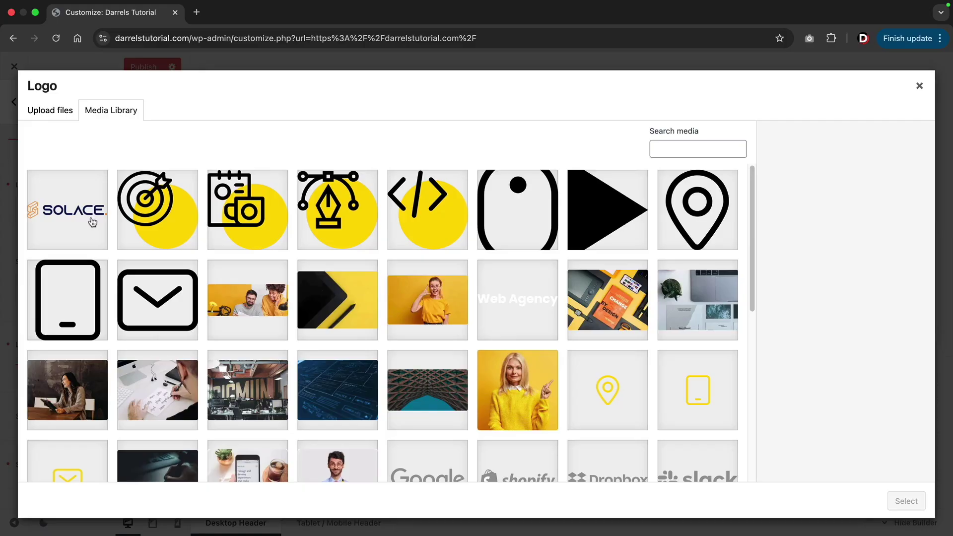
{"action": "left_click", "coordinate": [93, 221]}
{"action": "left_click", "coordinate": [904, 501]}
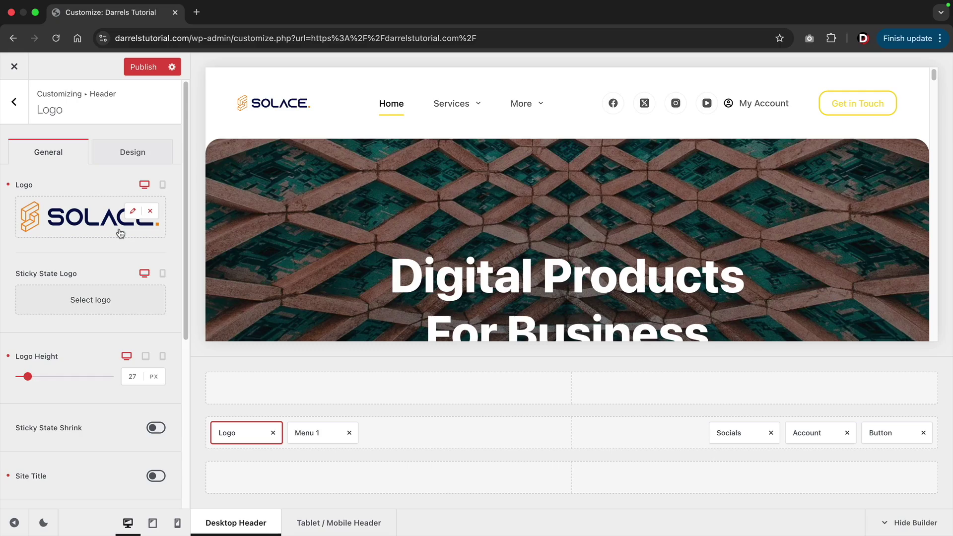
{"action": "mouse_move", "coordinate": [27, 377]}
{"action": "left_mouse_down"}
{"action": "mouse_move", "coordinate": [52, 379]}
{"action": "mouse_move", "coordinate": [27, 383]}
{"action": "left_mouse_up"}
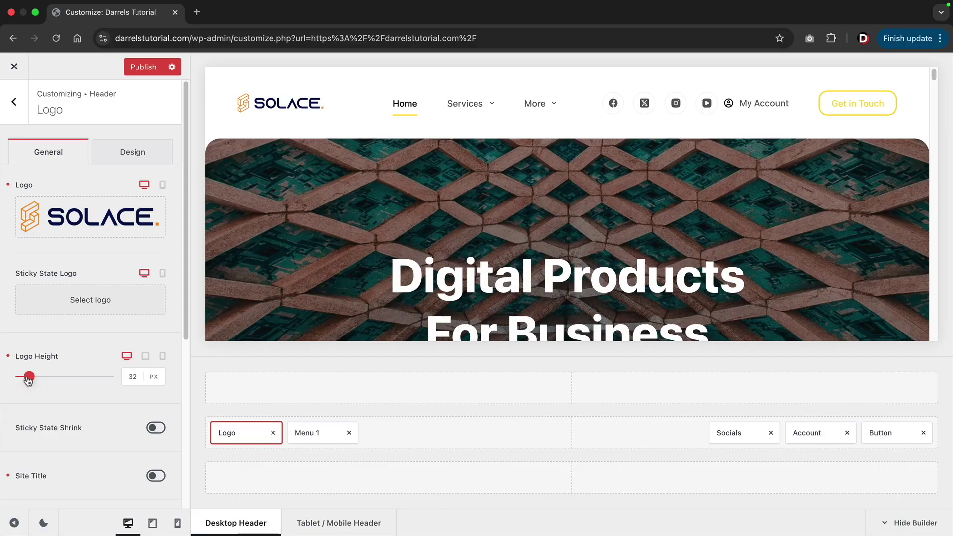
{"action": "left_click", "coordinate": [14, 102]}
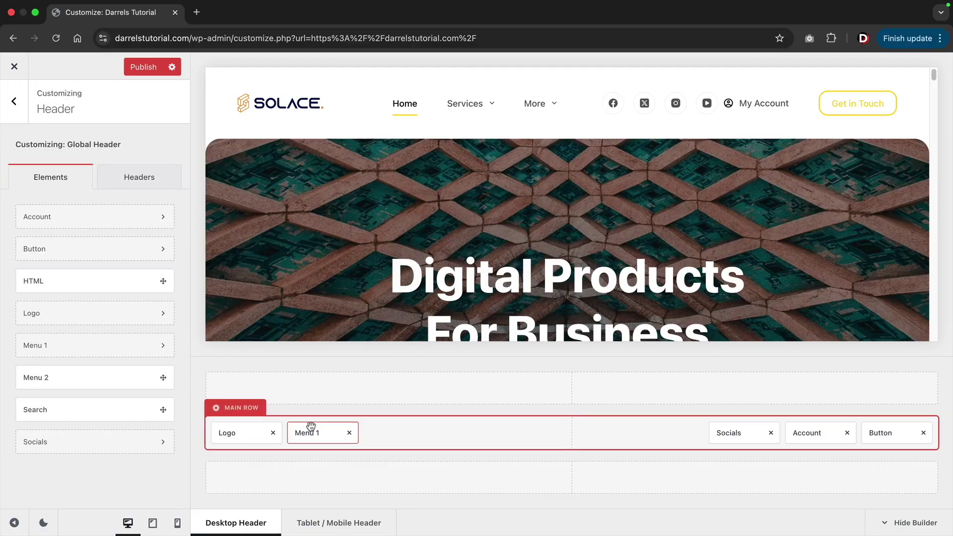
Give the Main Row background a red colour, then tone it down to a muted mauve.
{"action": "left_click", "coordinate": [240, 408]}
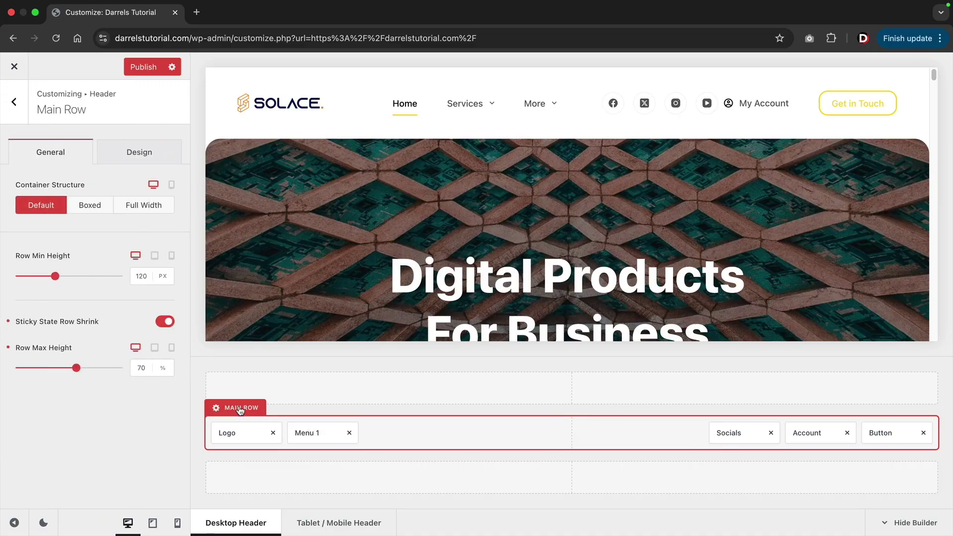
{"action": "left_click", "coordinate": [141, 153]}
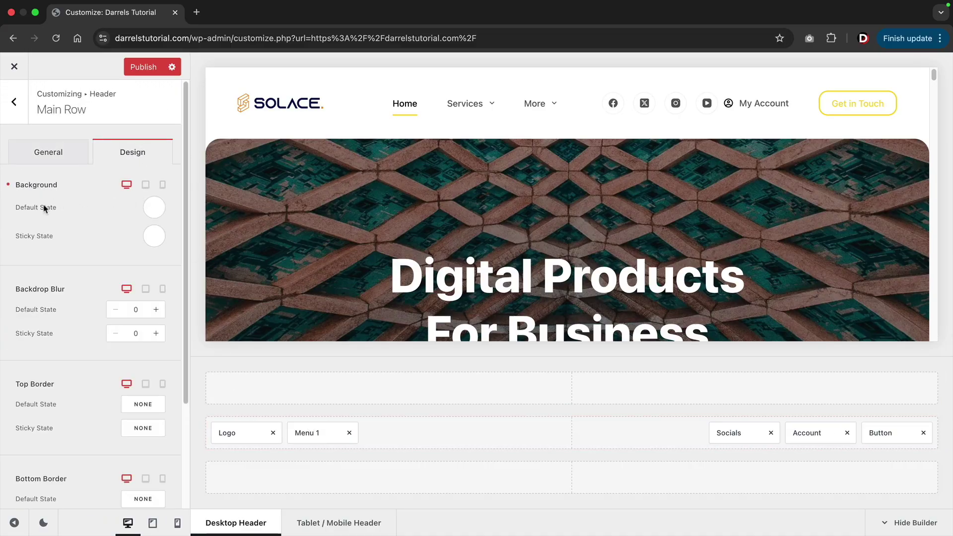
{"action": "left_click", "coordinate": [151, 208]}
{"action": "left_click", "coordinate": [139, 288]}
{"action": "left_click_drag", "start_coordinate": [142, 288], "coordinate": [66, 300]}
Try gradient and image backgrounds, then settle on a light grey #f8f8f8 colour.
{"action": "left_click", "coordinate": [94, 240]}
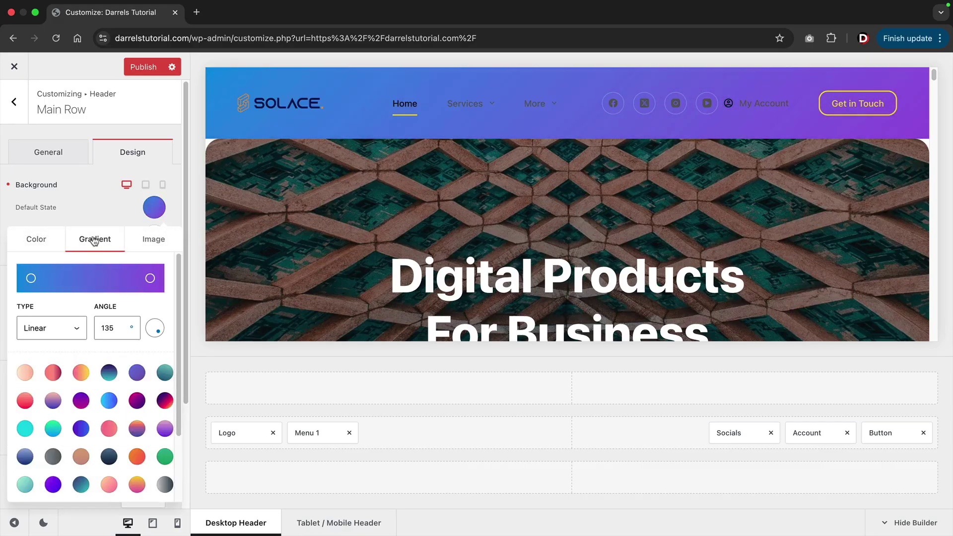
{"action": "left_click", "coordinate": [153, 242]}
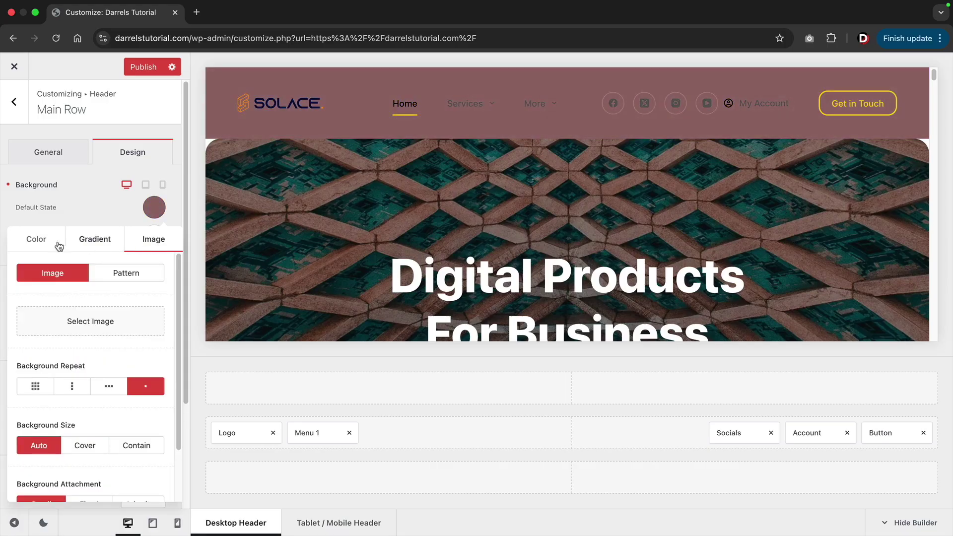
{"action": "left_click", "coordinate": [36, 240]}
{"action": "left_click_drag", "start_coordinate": [61, 297], "coordinate": [7, 269]}
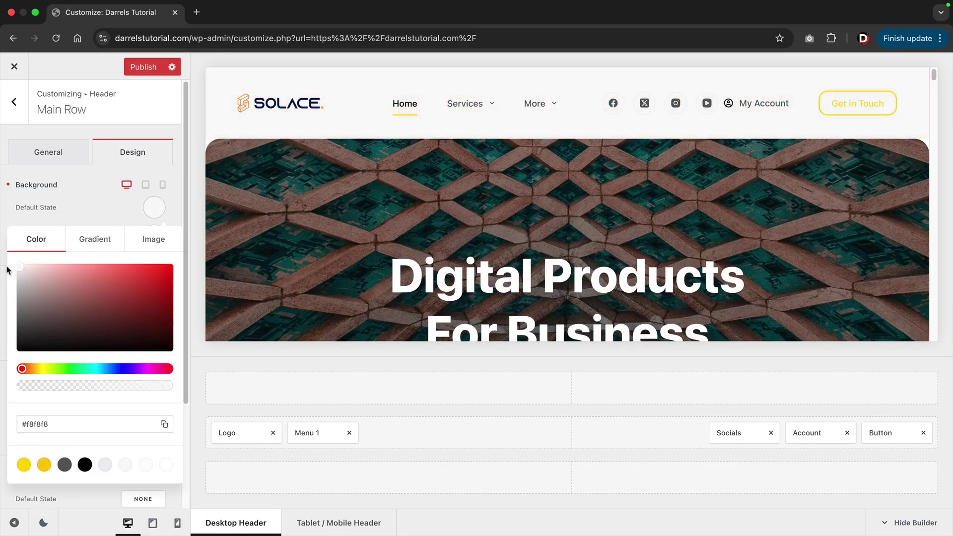
{"action": "left_click", "coordinate": [96, 224]}
{"action": "scroll", "coordinate": [97, 327], "scroll_direction": "down", "scroll_amount": 3}
{"action": "scroll", "coordinate": [96, 330], "scroll_direction": "up", "scroll_amount": 3}
{"action": "left_click", "coordinate": [61, 158]}
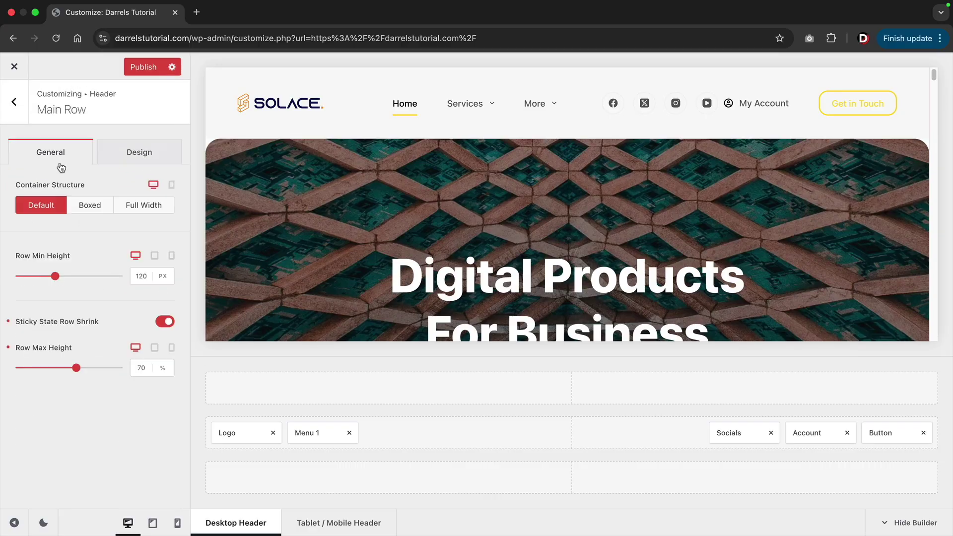
Briefly try adding an HTML element to the header, then exit to the Customizer's top-level menu.
{"action": "left_click", "coordinate": [18, 105]}
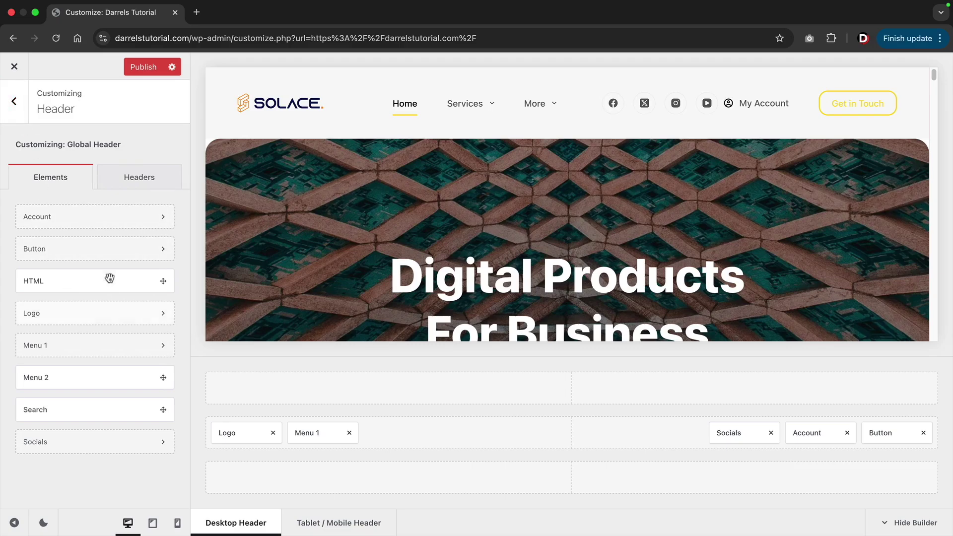
{"action": "mouse_move", "coordinate": [120, 285]}
{"action": "left_mouse_down"}
{"action": "mouse_move", "coordinate": [179, 318]}
{"action": "mouse_move", "coordinate": [256, 385]}
{"action": "mouse_move", "coordinate": [234, 347]}
{"action": "mouse_move", "coordinate": [106, 288]}
{"action": "left_mouse_up"}
{"action": "left_click", "coordinate": [21, 108]}
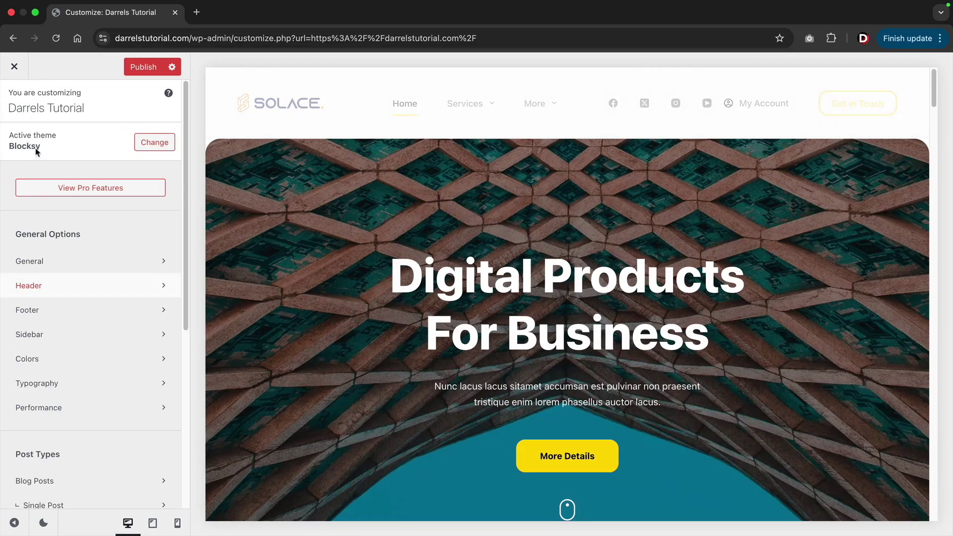
Open the Footer builder and scroll the preview down to show the footer widget areas.
{"action": "left_click", "coordinate": [51, 312]}
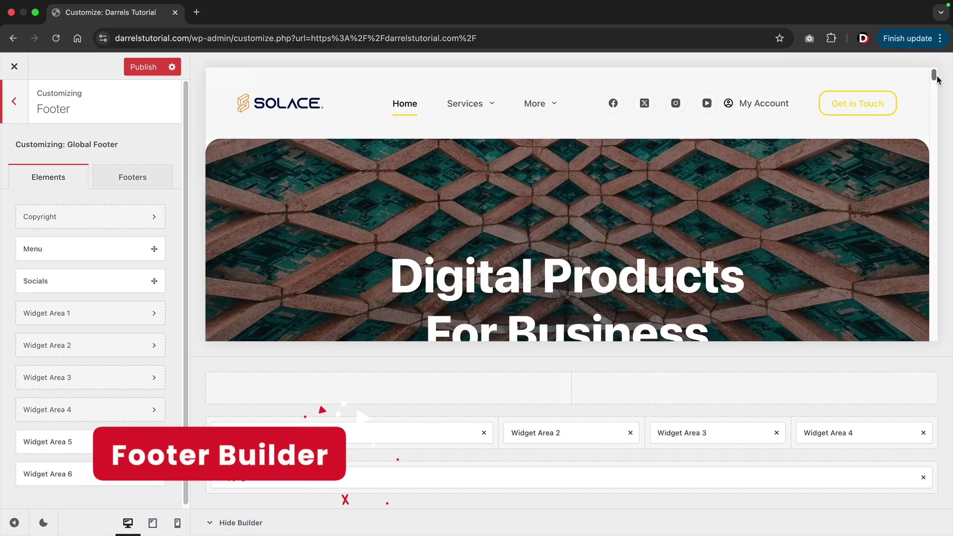
{"action": "left_click_drag", "start_coordinate": [935, 78], "coordinate": [932, 334]}
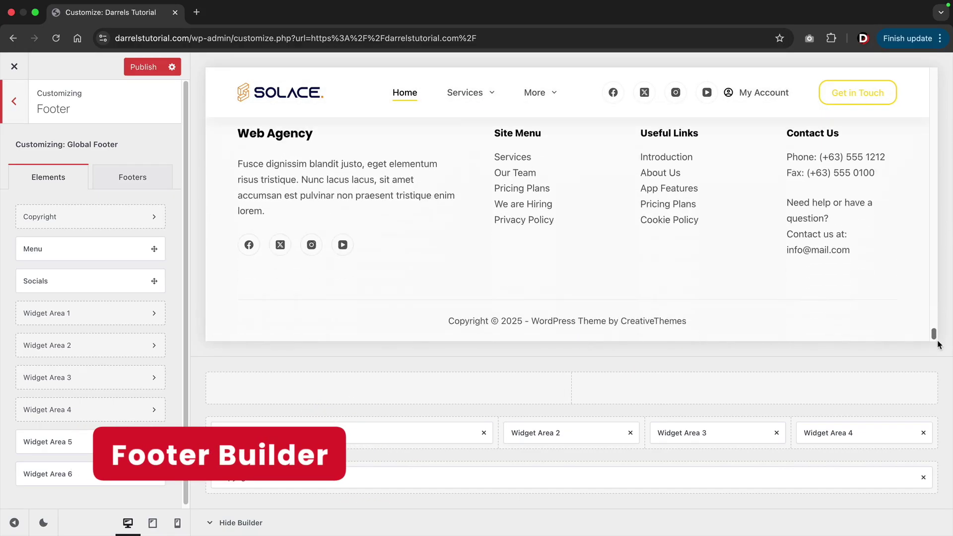
{"action": "scroll", "coordinate": [838, 294], "scroll_direction": "up", "scroll_amount": 2}
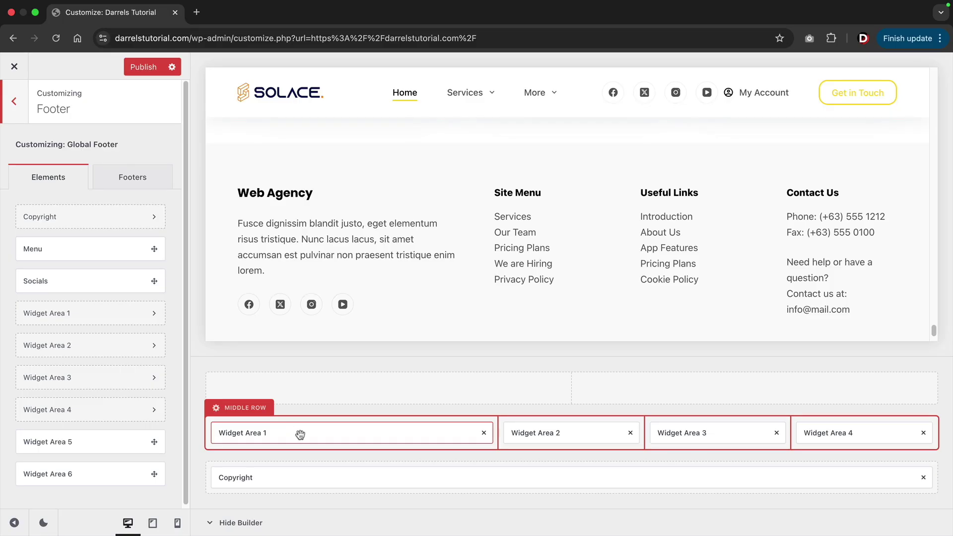
{"action": "left_click", "coordinate": [383, 433]}
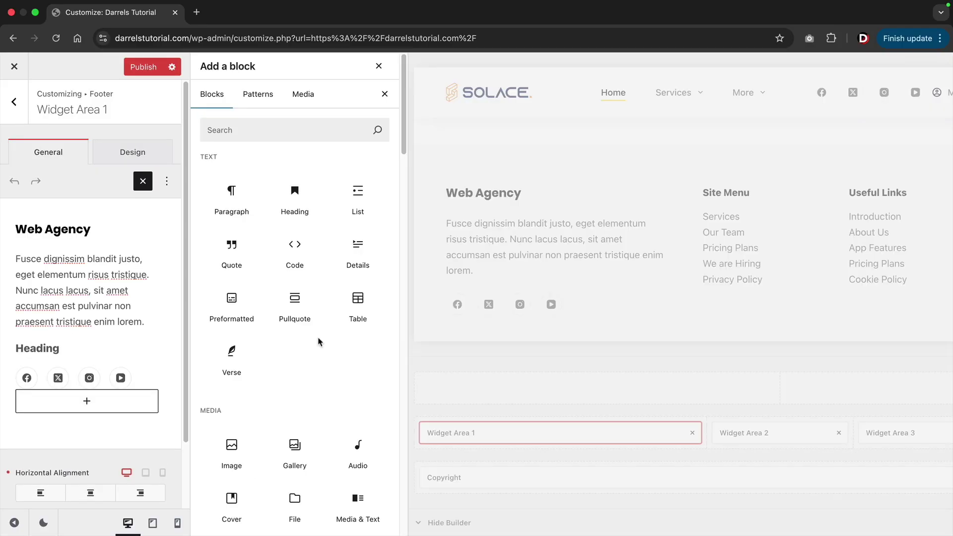
{"action": "scroll", "coordinate": [306, 359], "scroll_direction": "down", "scroll_amount": 6}
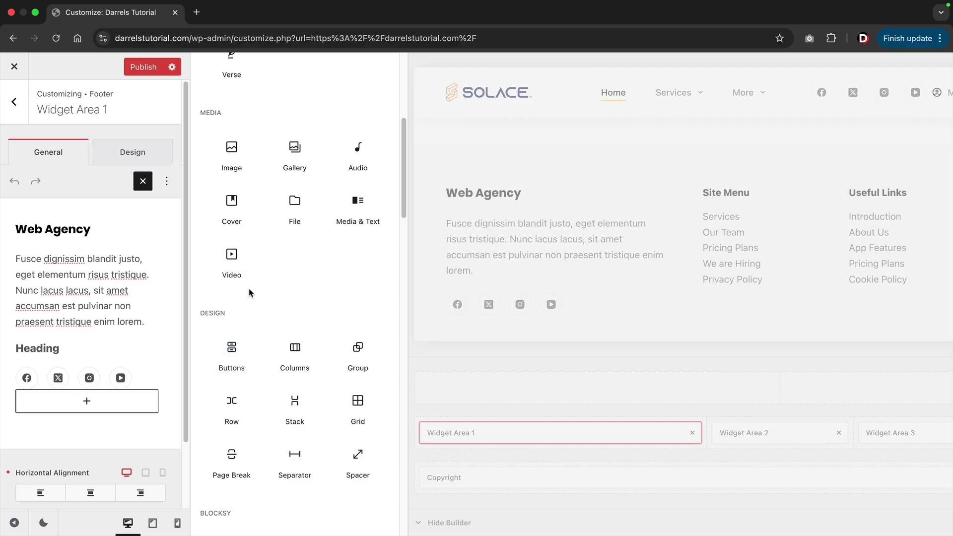
{"action": "scroll", "coordinate": [249, 289], "scroll_direction": "down", "scroll_amount": 2}
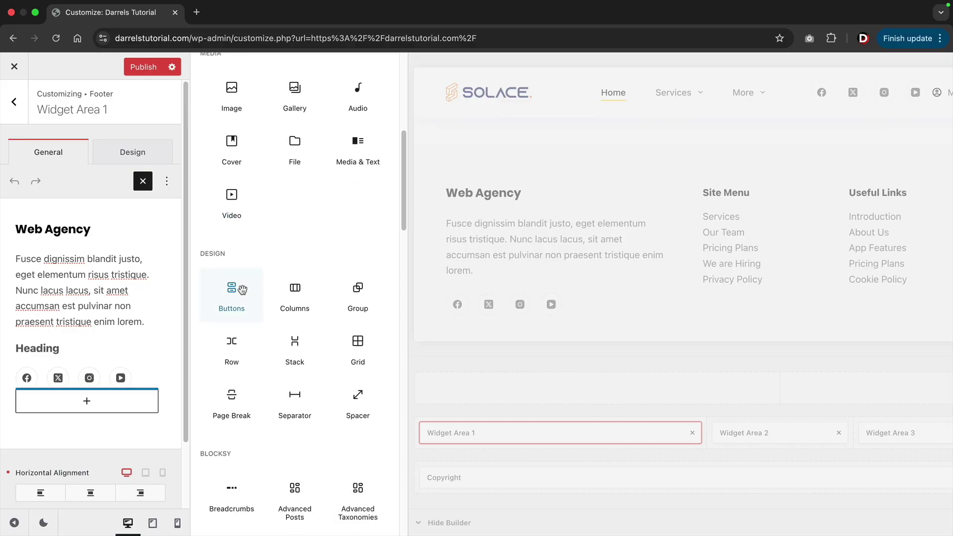
{"action": "left_click", "coordinate": [244, 289]}
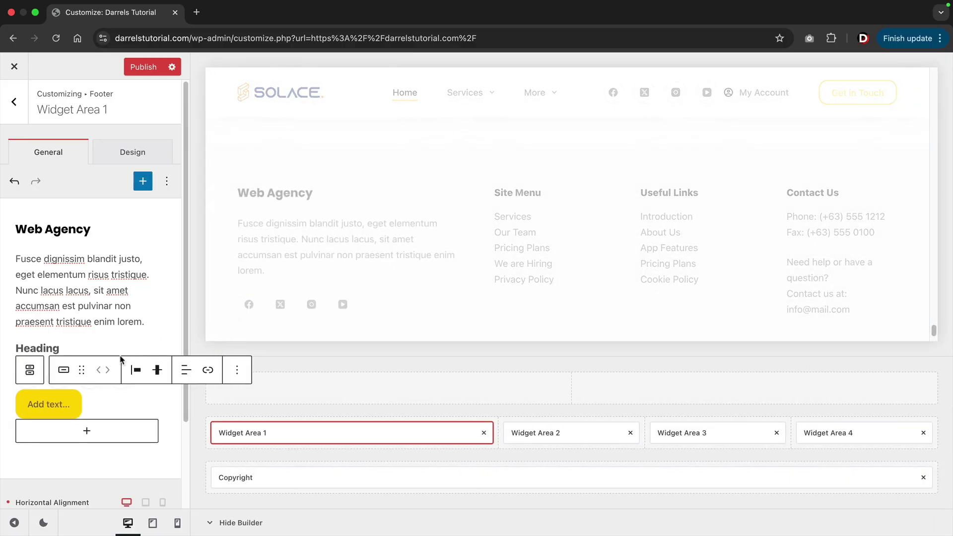
{"action": "left_click", "coordinate": [55, 403]}
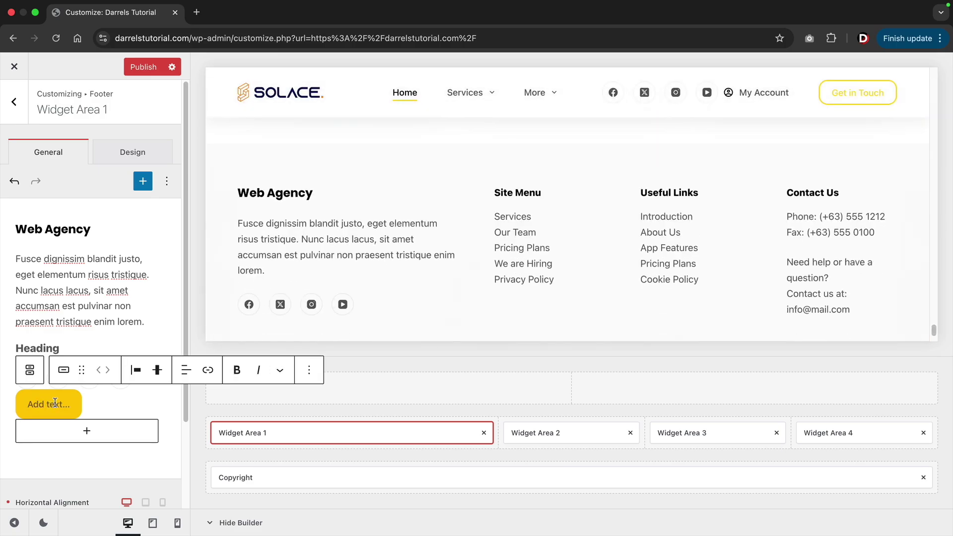
{"action": "type", "text": "Buy Now"}
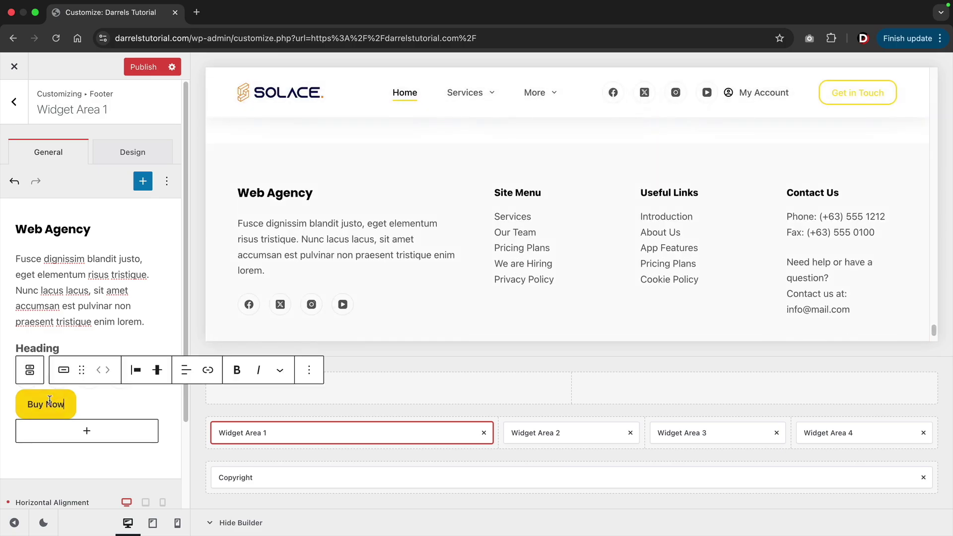
{"action": "left_click", "coordinate": [207, 370]}
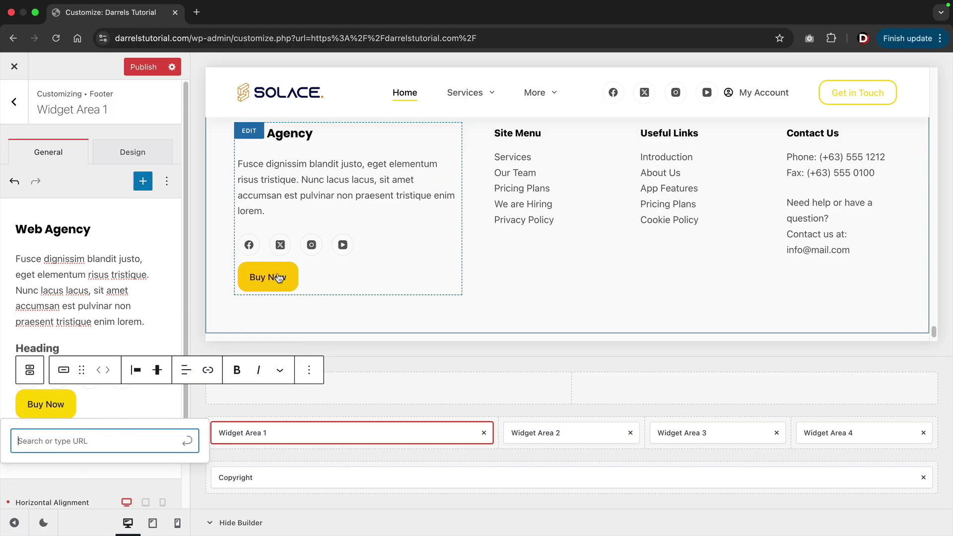
{"action": "left_click", "coordinate": [110, 286]}
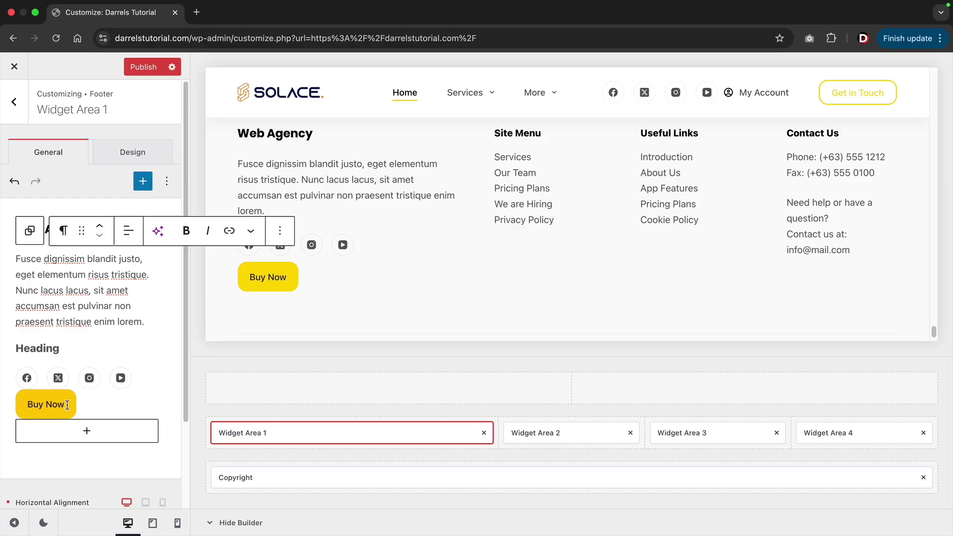
{"action": "scroll", "coordinate": [89, 328], "scroll_direction": "down", "scroll_amount": 3}
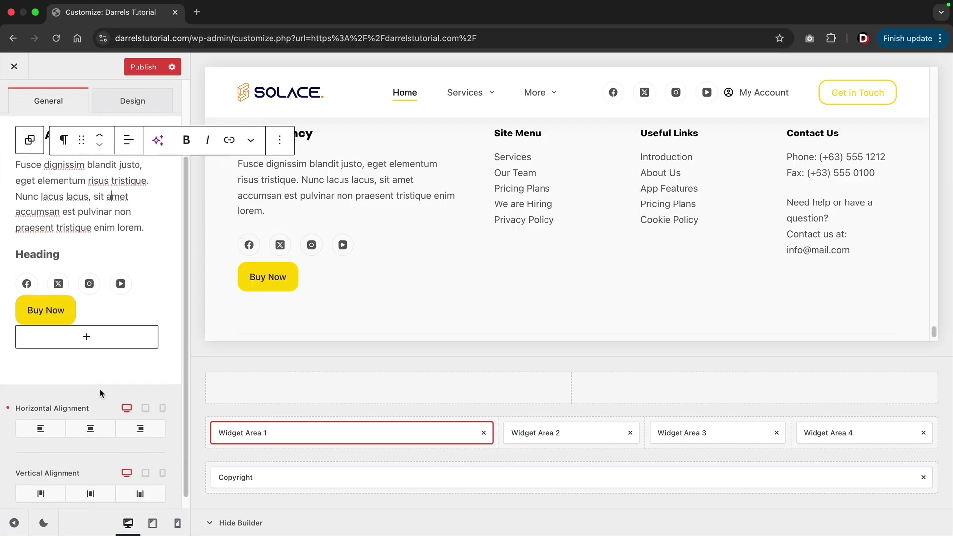
{"action": "left_click", "coordinate": [88, 326]}
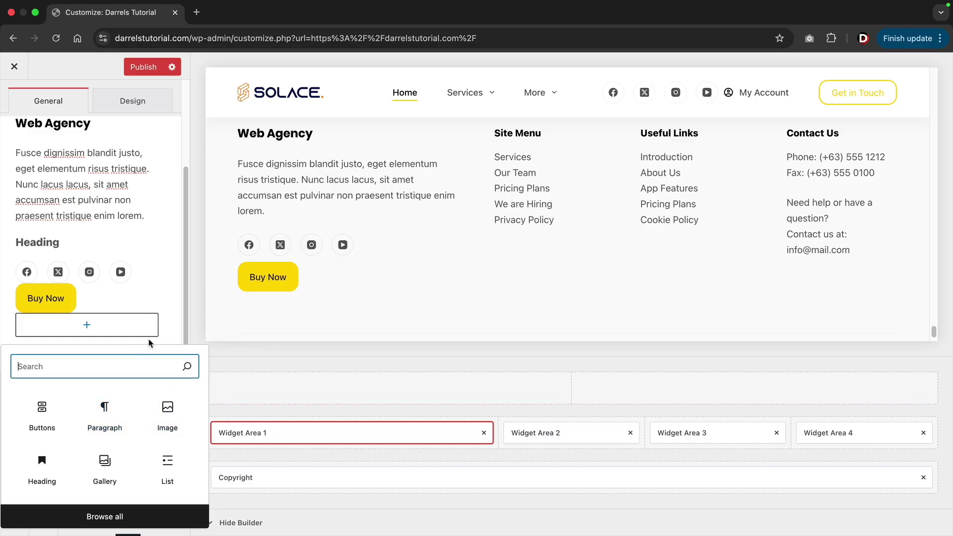
{"action": "left_click", "coordinate": [164, 301]}
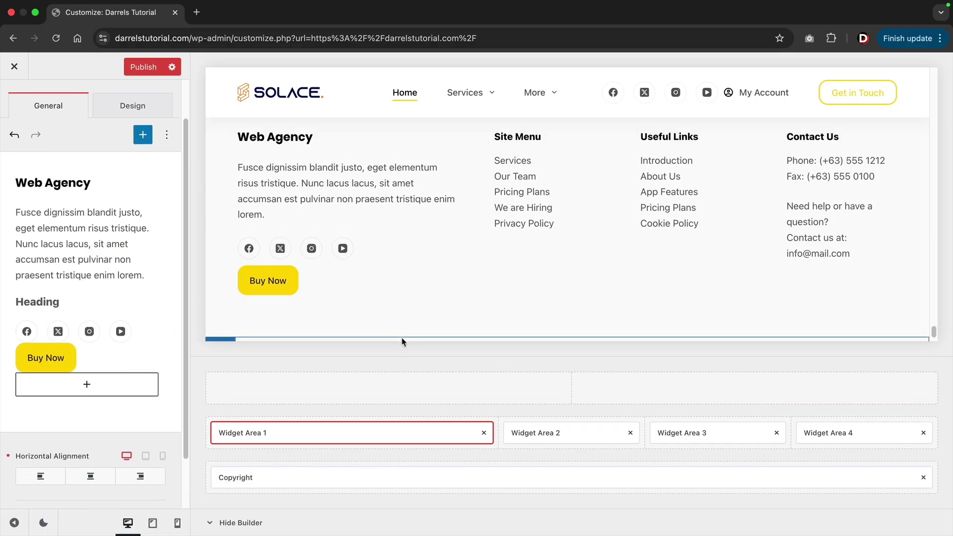
{"action": "scroll", "coordinate": [127, 268], "scroll_direction": "down", "scroll_amount": 3}
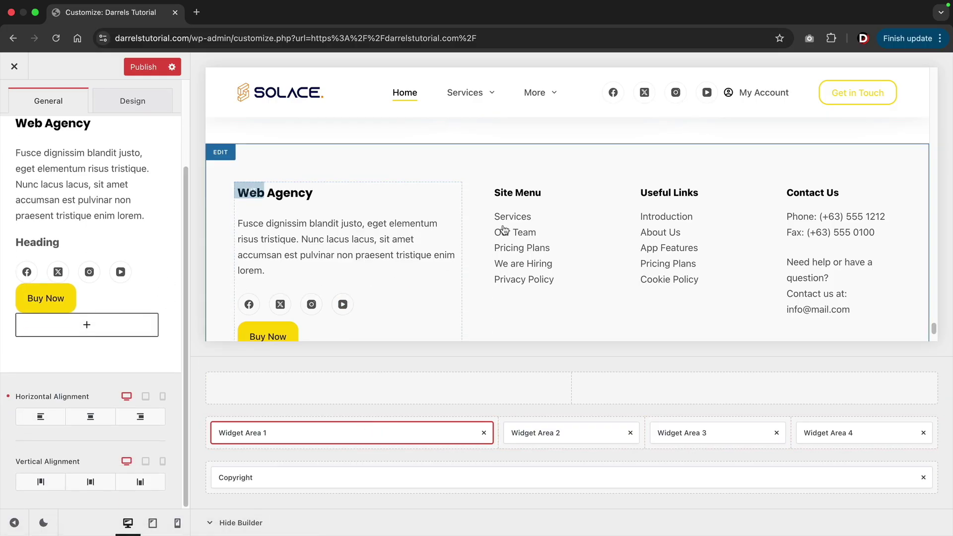
Edit the Site Menu text widget in Widget Area 2 and inspect its Pricing Plans and Services links.
{"action": "left_click", "coordinate": [548, 434]}
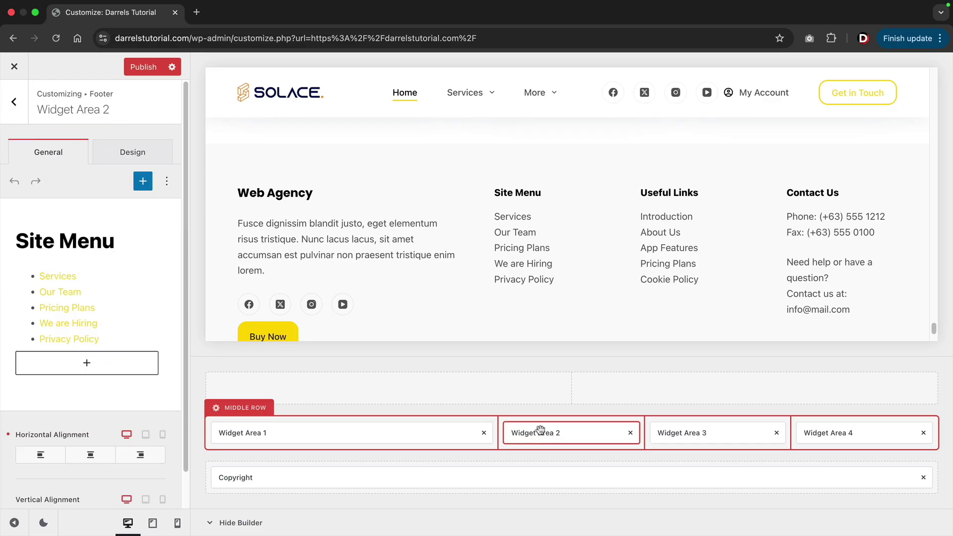
{"action": "left_click", "coordinate": [111, 301]}
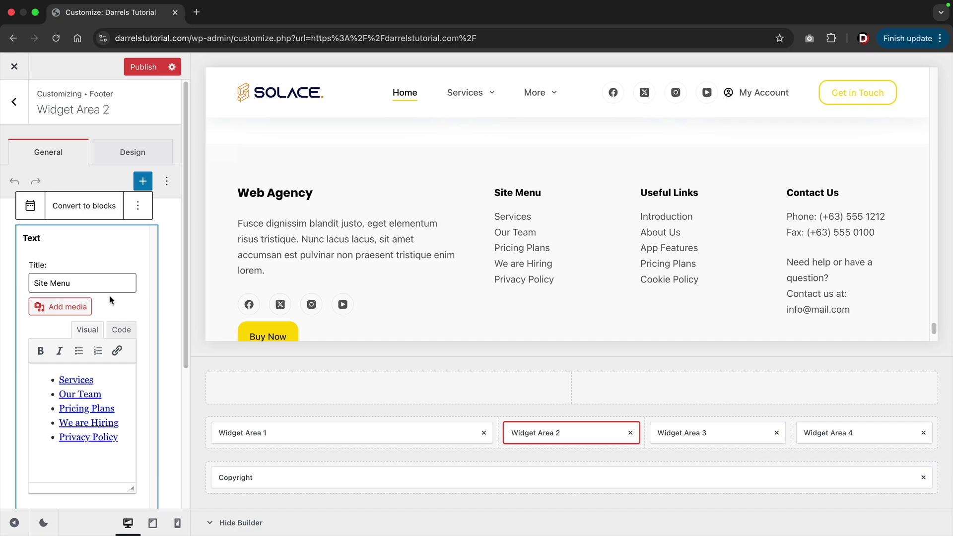
{"action": "triple_click", "coordinate": [50, 403]}
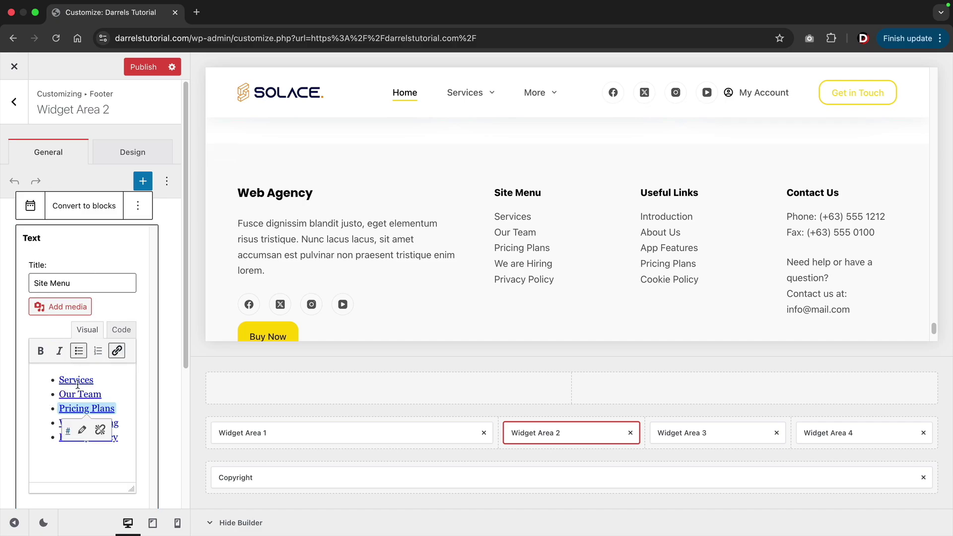
{"action": "left_click", "coordinate": [79, 381]}
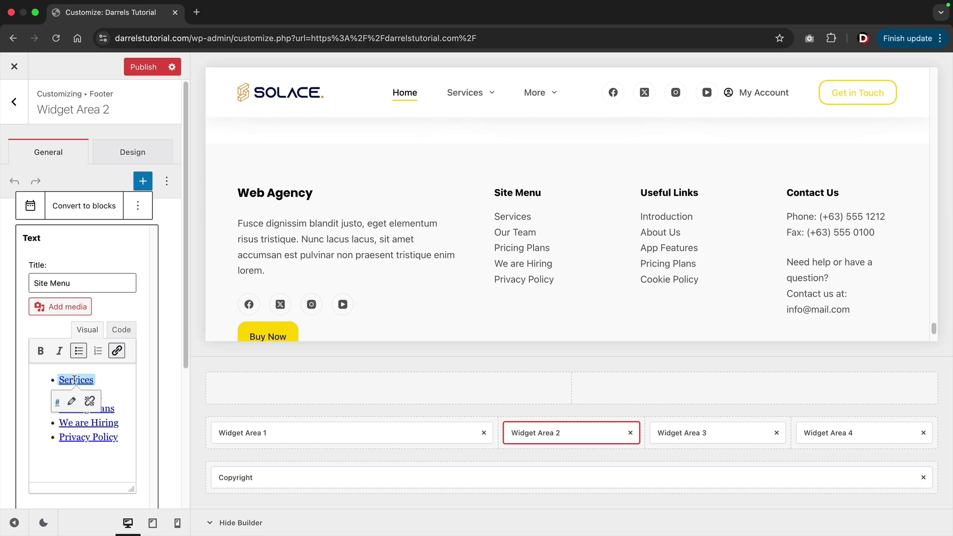
{"action": "left_click_drag", "start_coordinate": [58, 379], "coordinate": [95, 380]}
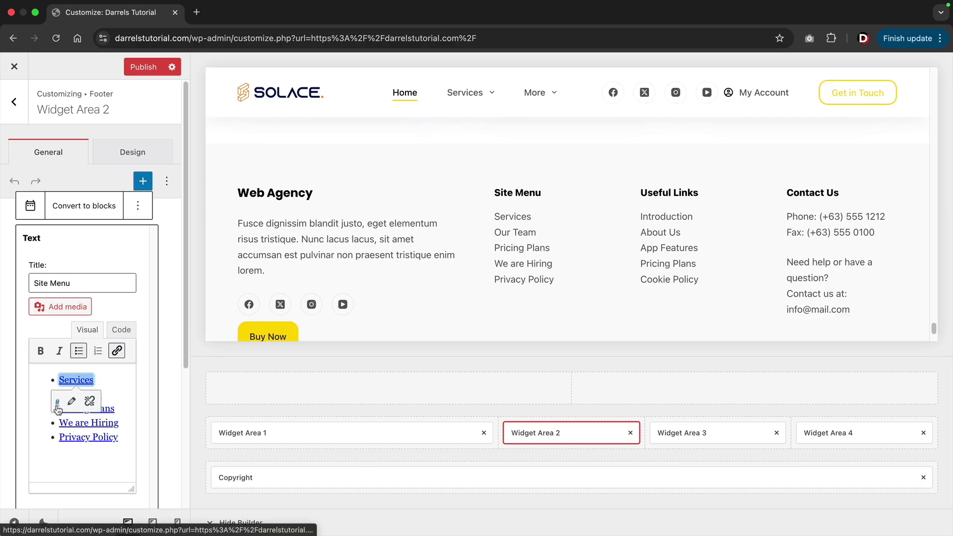
Add a Staff bullet after Privacy Policy and link it to the Staff page.
{"action": "left_click", "coordinate": [121, 437]}
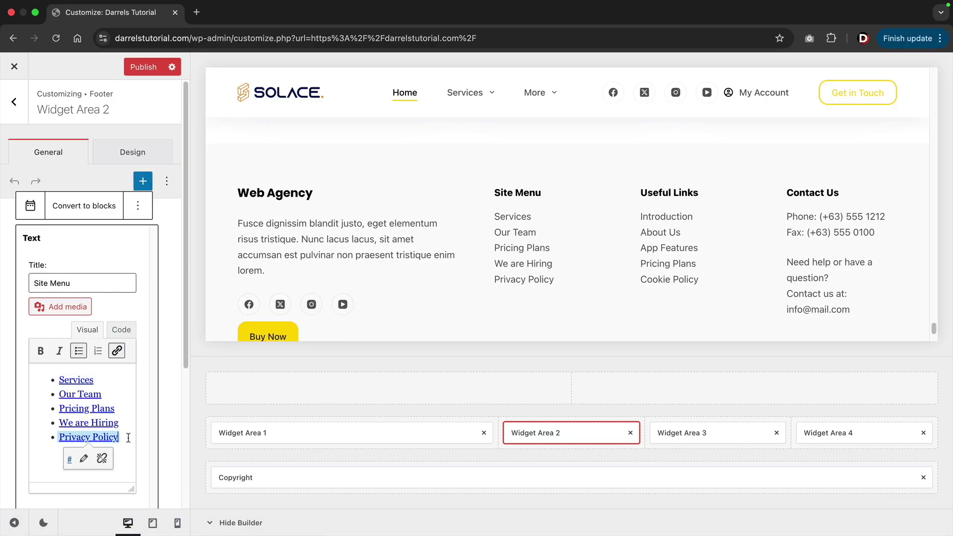
{"action": "key", "text": "Return"}
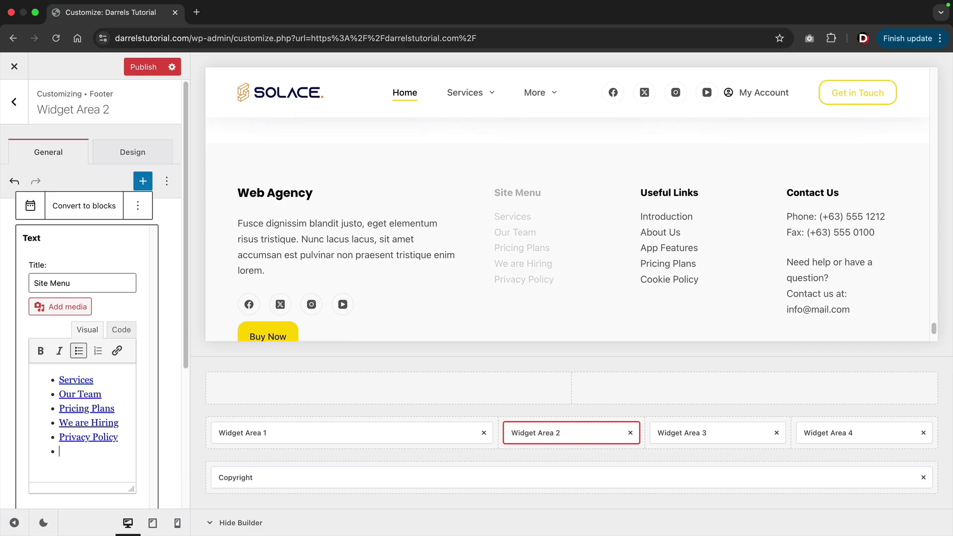
{"action": "type", "text": "Staff"}
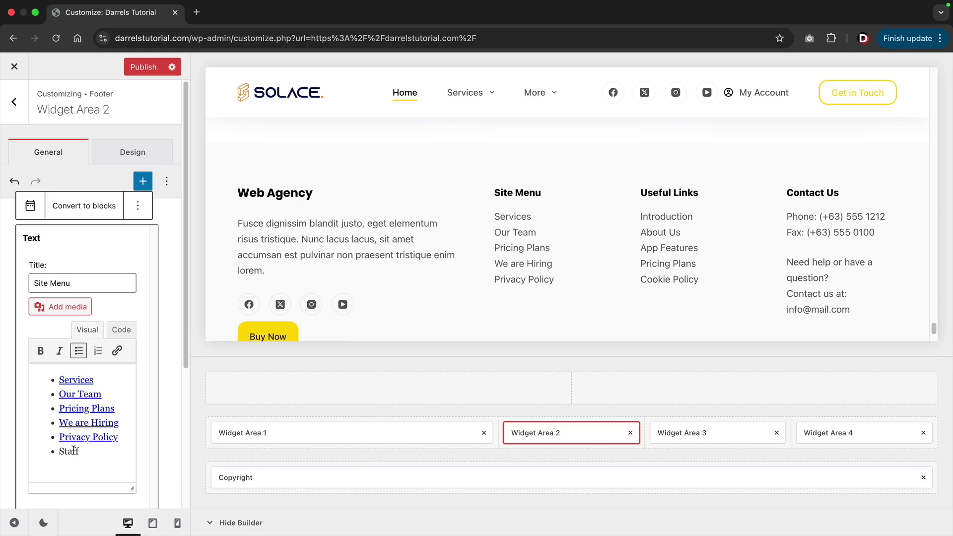
{"action": "double_click", "coordinate": [72, 451]}
{"action": "left_click", "coordinate": [117, 350]}
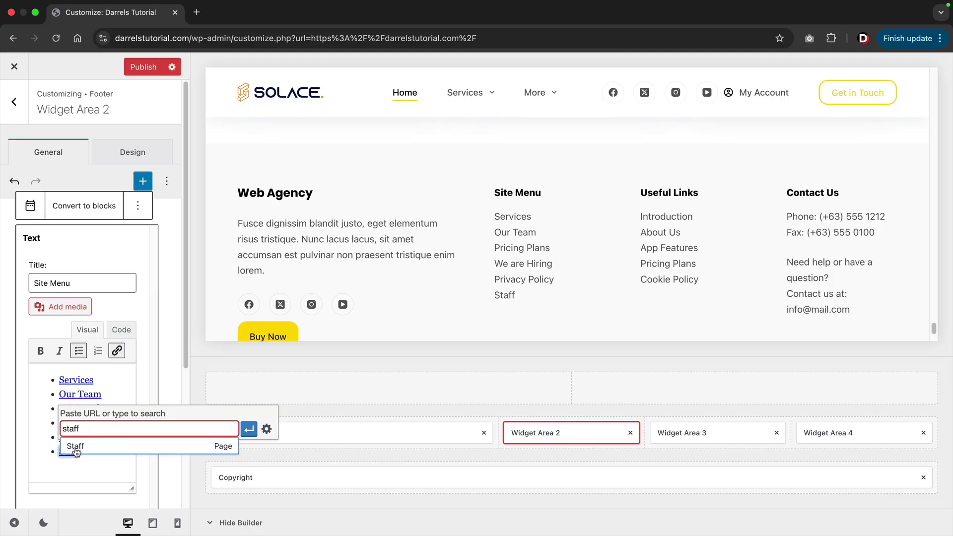
{"action": "left_click", "coordinate": [77, 448]}
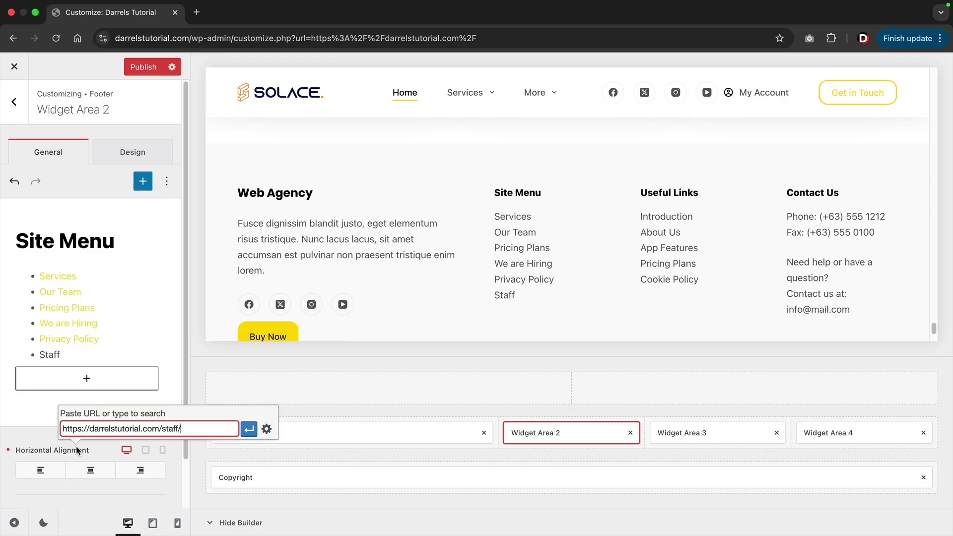
{"action": "left_click", "coordinate": [249, 429]}
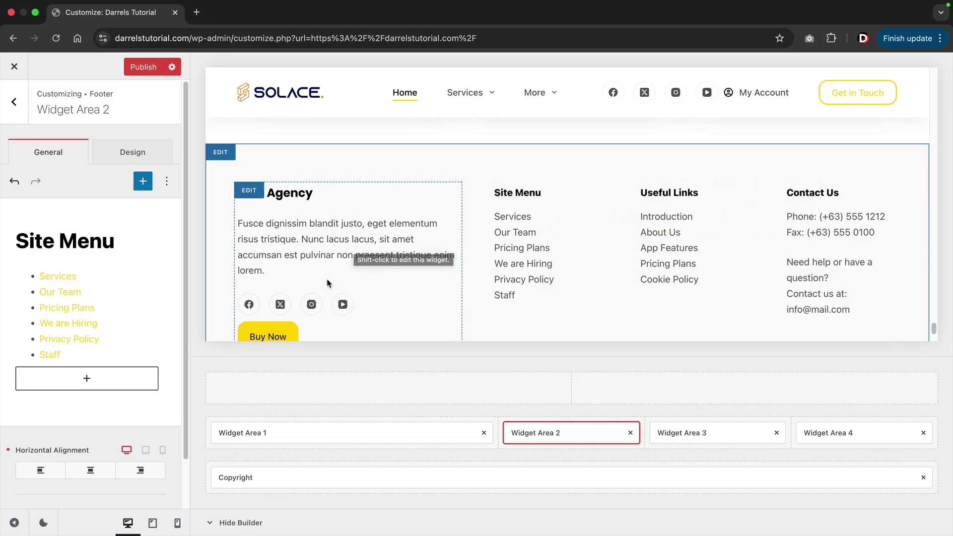
{"action": "scroll", "coordinate": [327, 283], "scroll_direction": "down", "scroll_amount": 2}
{"action": "scroll", "coordinate": [325, 280], "scroll_direction": "up", "scroll_amount": 2}
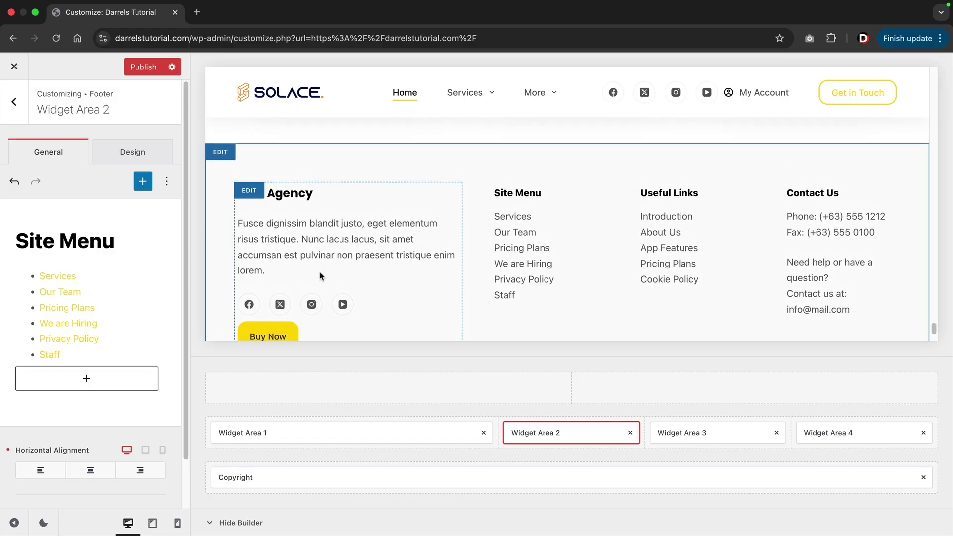
Add Socials to the footer's top row, remove it again, and scroll down to the Core section.
{"action": "left_click", "coordinate": [14, 102]}
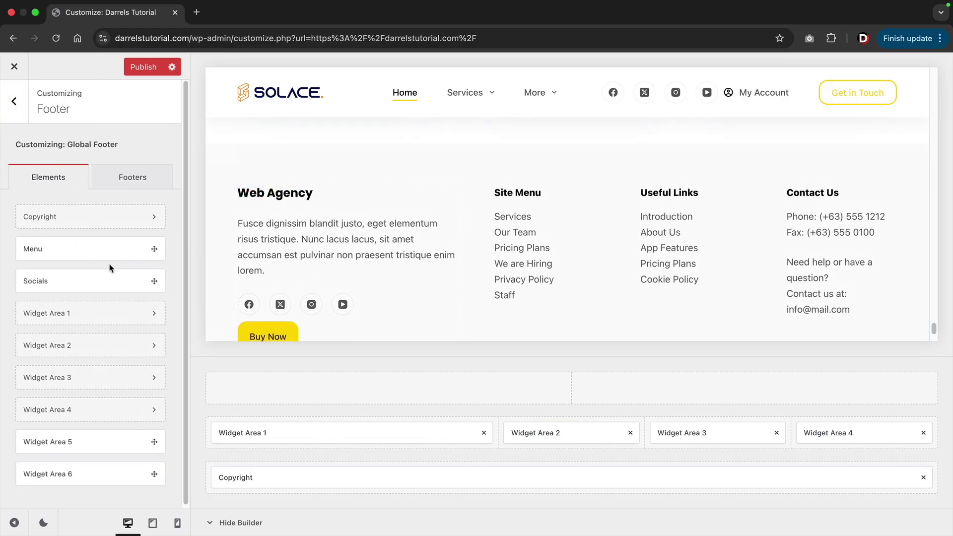
{"action": "left_click_drag", "start_coordinate": [92, 277], "coordinate": [493, 394]}
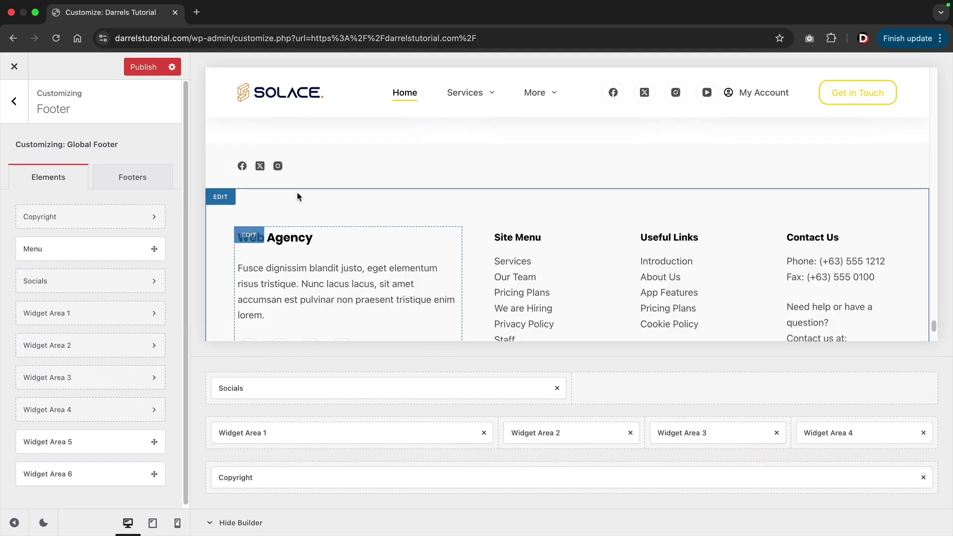
{"action": "left_click", "coordinate": [557, 388]}
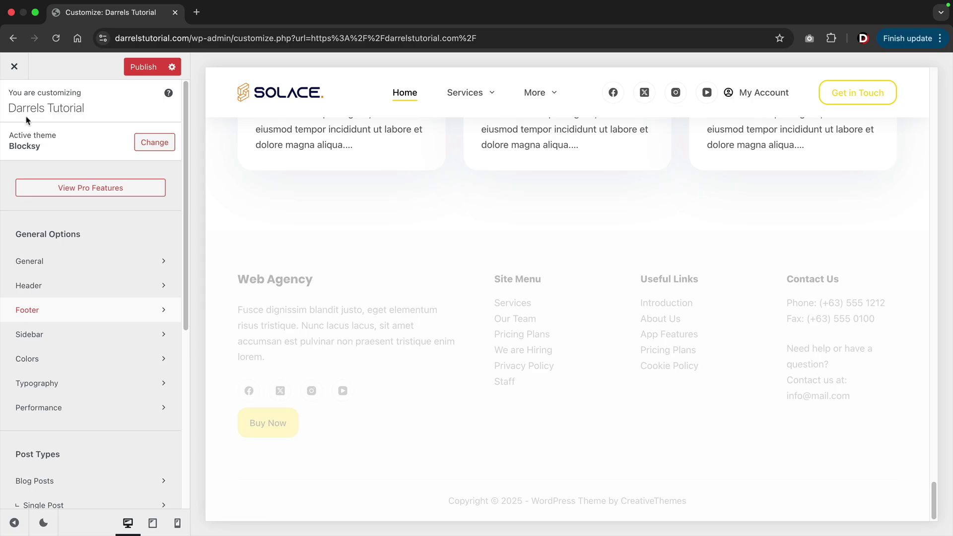
{"action": "scroll", "coordinate": [823, 325], "scroll_direction": "up", "scroll_amount": 1}
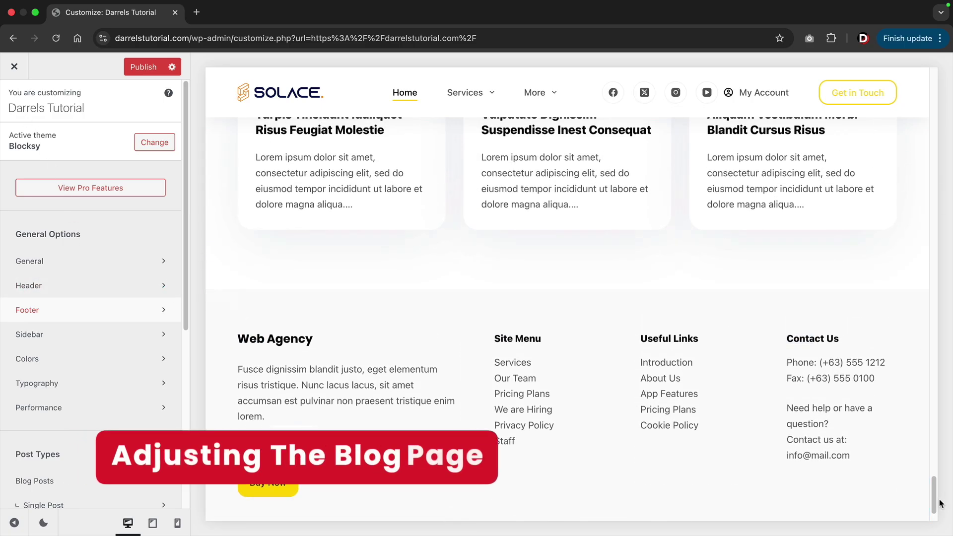
{"action": "left_click_drag", "start_coordinate": [933, 496], "coordinate": [940, 81]}
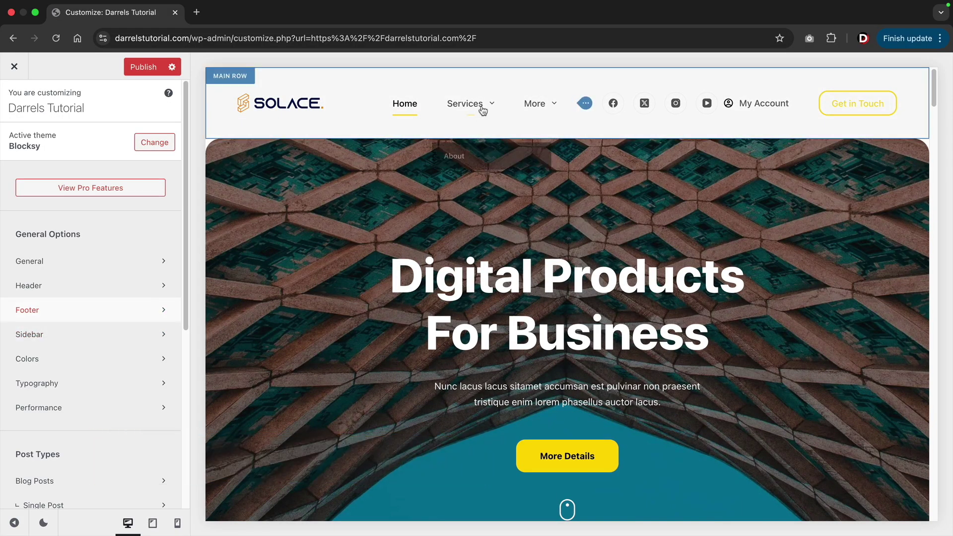
{"action": "mouse_move", "coordinate": [527, 102]}
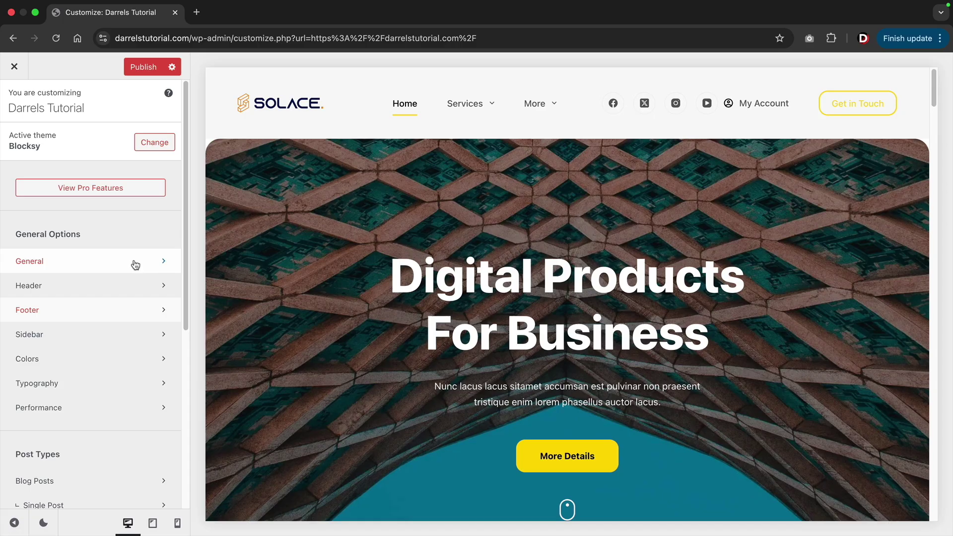
{"action": "scroll", "coordinate": [135, 264], "scroll_direction": "down", "scroll_amount": 10}
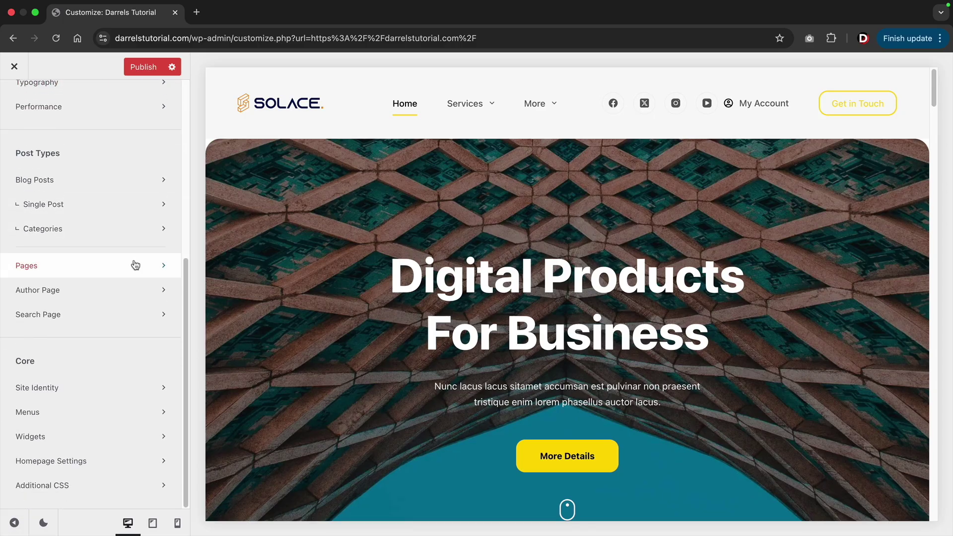
Set the static homepage to Home, after briefly trying Demo and About.
{"action": "left_click", "coordinate": [56, 461]}
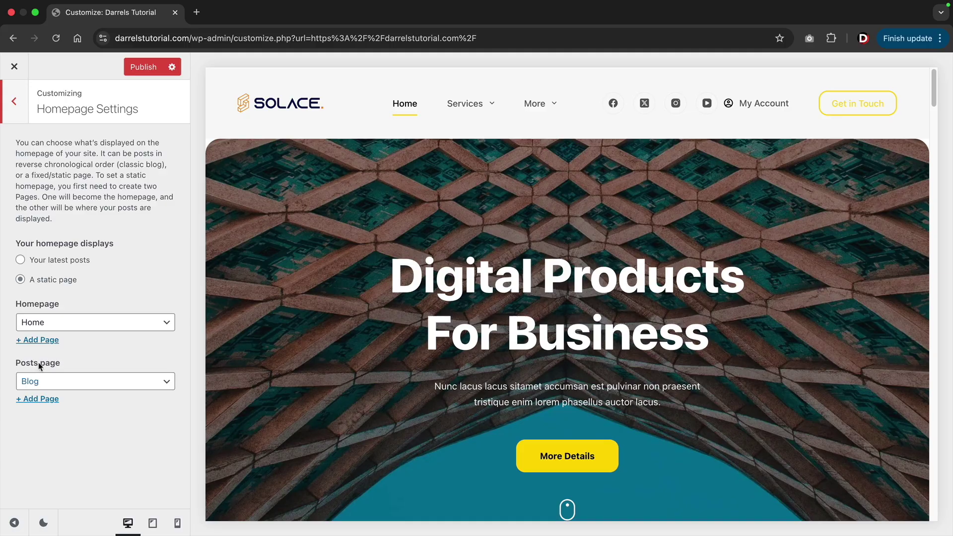
{"action": "left_click", "coordinate": [58, 326]}
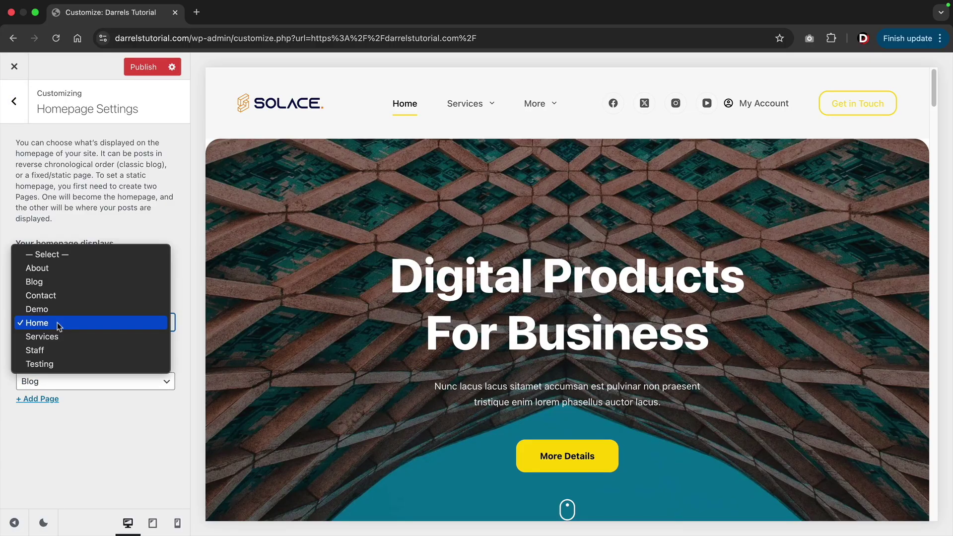
{"action": "left_click", "coordinate": [60, 315]}
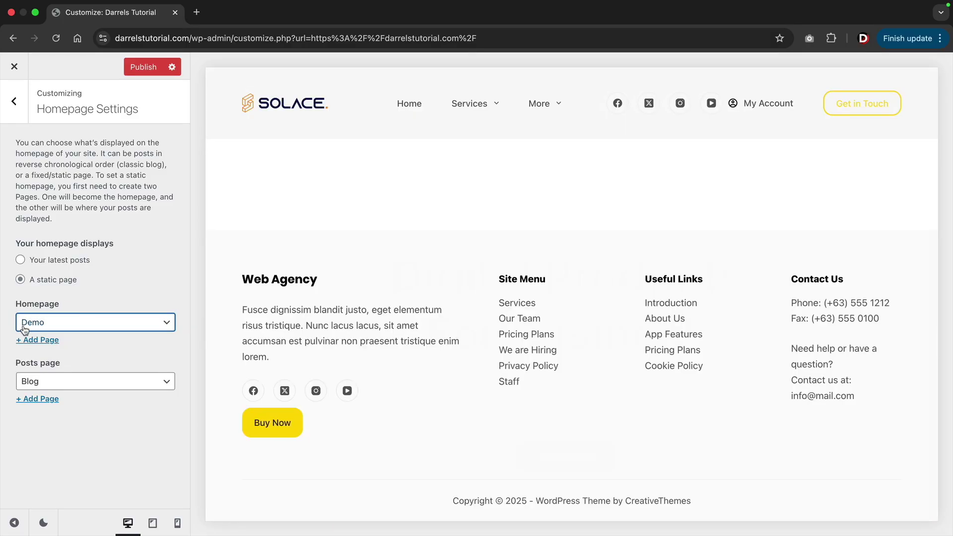
{"action": "left_click", "coordinate": [38, 325]}
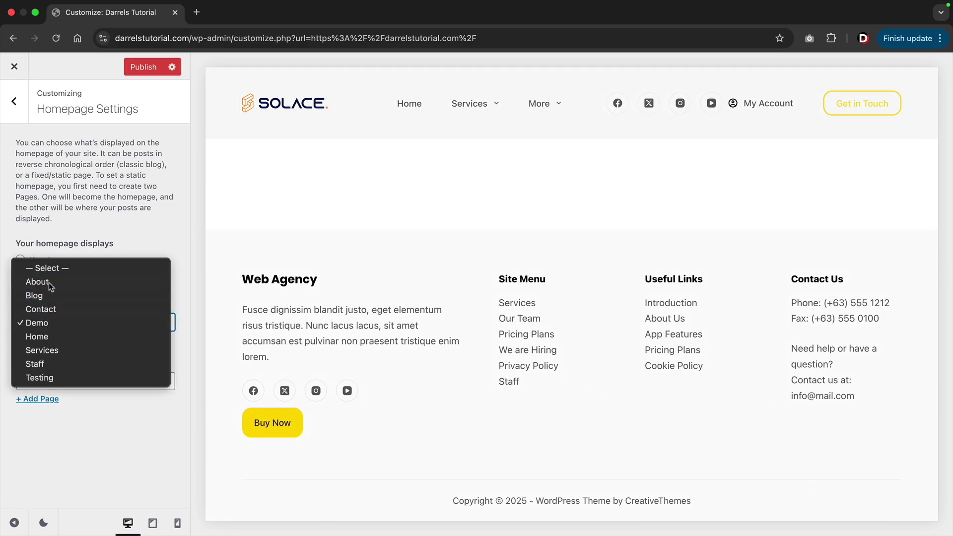
{"action": "left_click", "coordinate": [48, 282]}
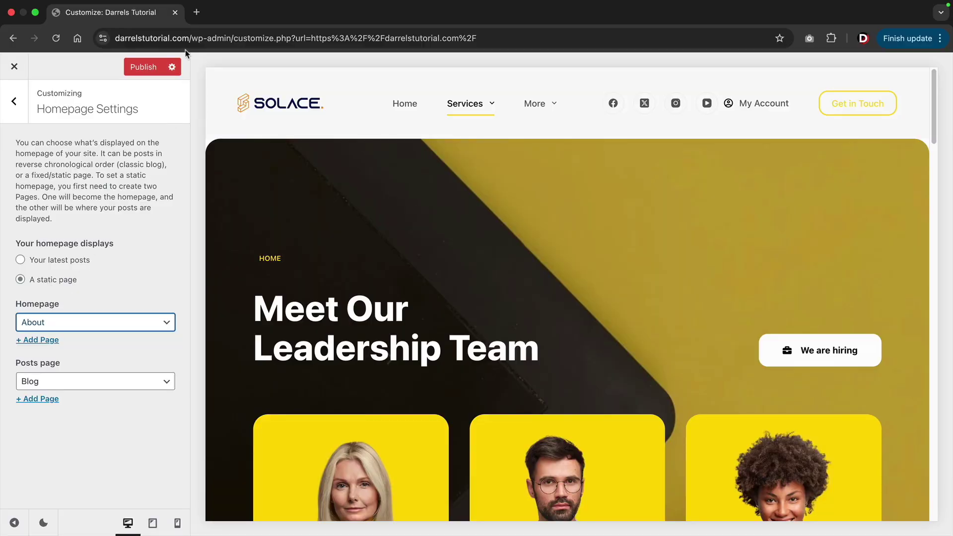
{"action": "left_click_drag", "start_coordinate": [217, 38], "coordinate": [117, 42]}
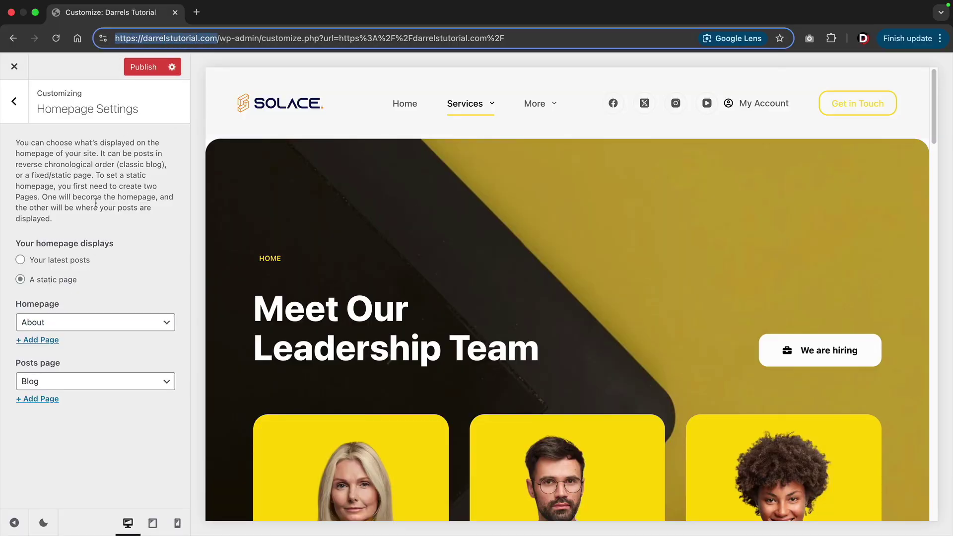
{"action": "left_click", "coordinate": [48, 326]}
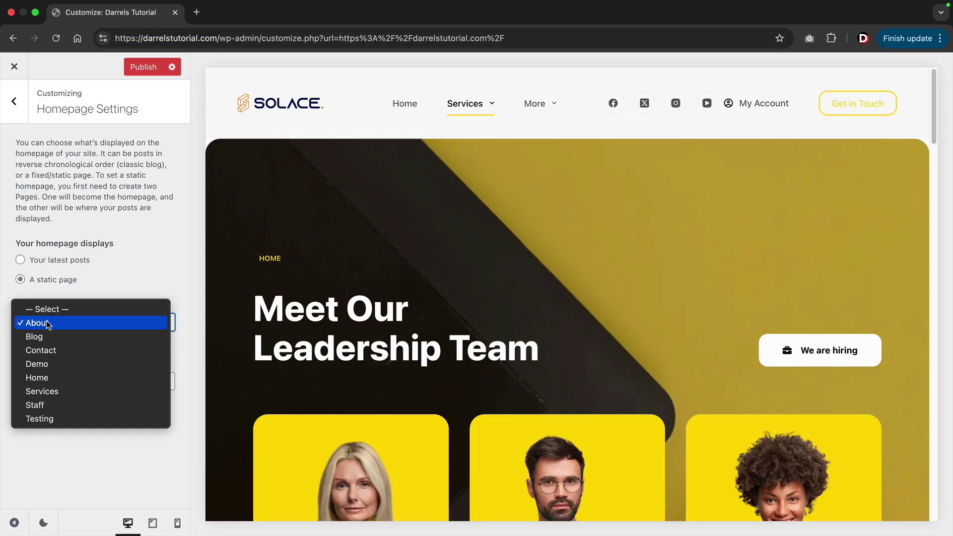
{"action": "left_click", "coordinate": [42, 377]}
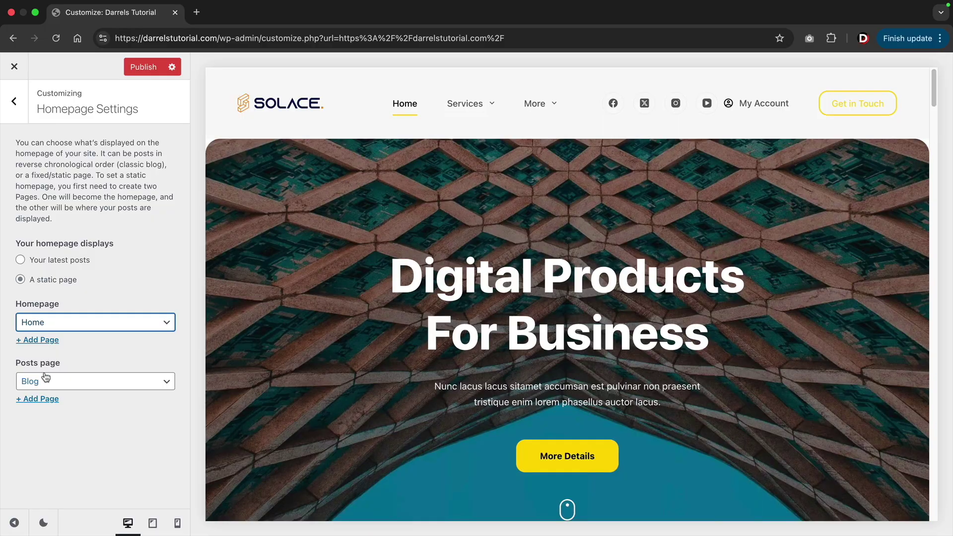
Keep Blog as the posts page and preview the Blog page's post grid.
{"action": "left_click", "coordinate": [45, 382]}
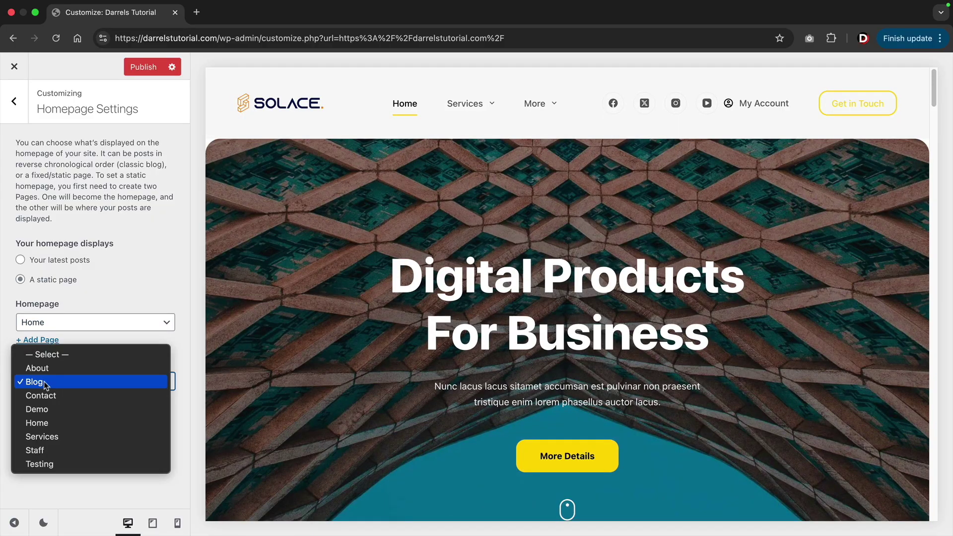
{"action": "left_click", "coordinate": [43, 382]}
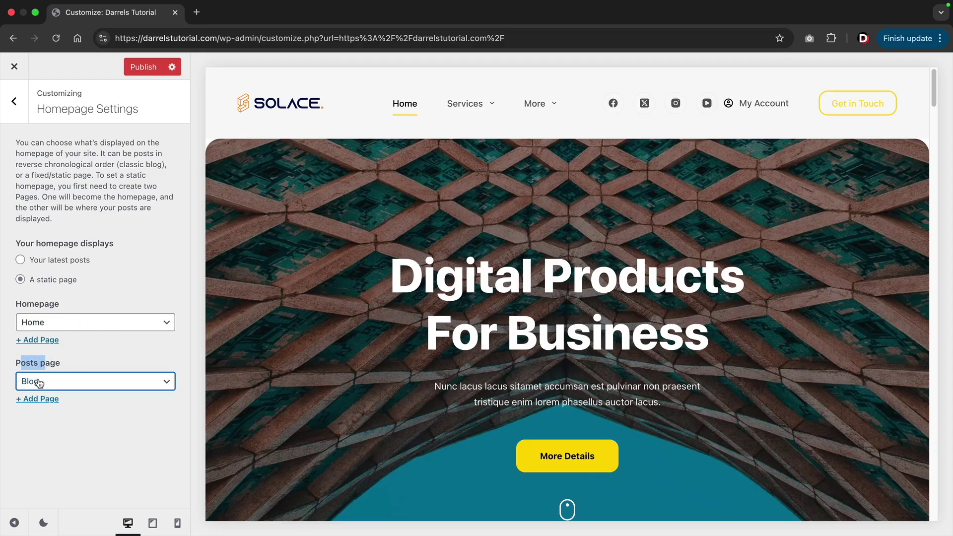
{"action": "left_click", "coordinate": [533, 183]}
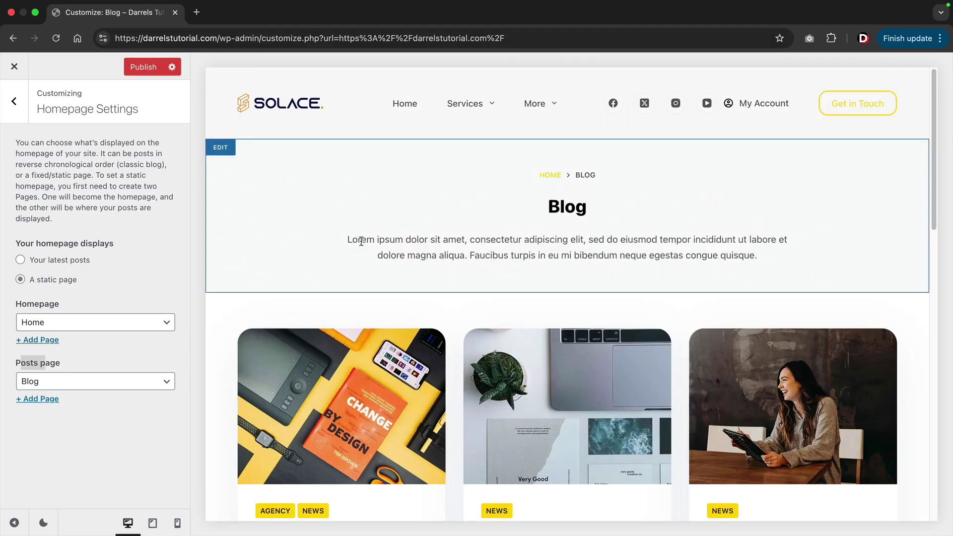
{"action": "scroll", "coordinate": [388, 253], "scroll_direction": "down", "scroll_amount": 5}
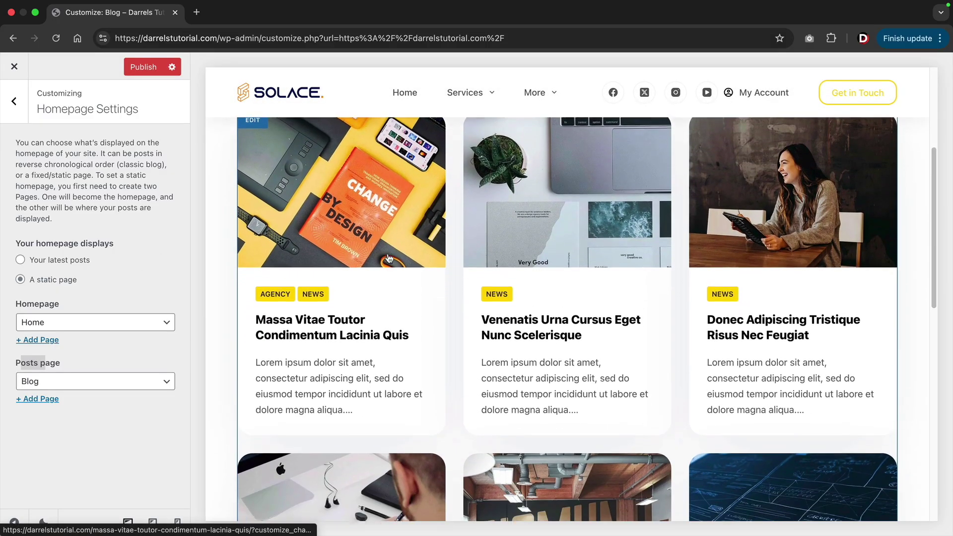
{"action": "scroll", "coordinate": [387, 258], "scroll_direction": "up", "scroll_amount": 5}
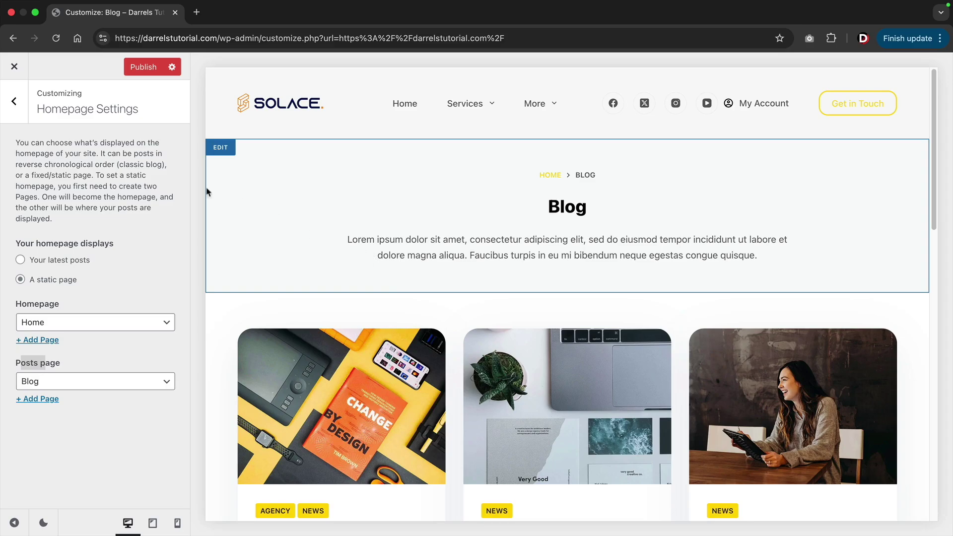
In Blog Posts, try the Simple and Enhanced Grid structures, then return to Grid.
{"action": "left_click", "coordinate": [20, 115]}
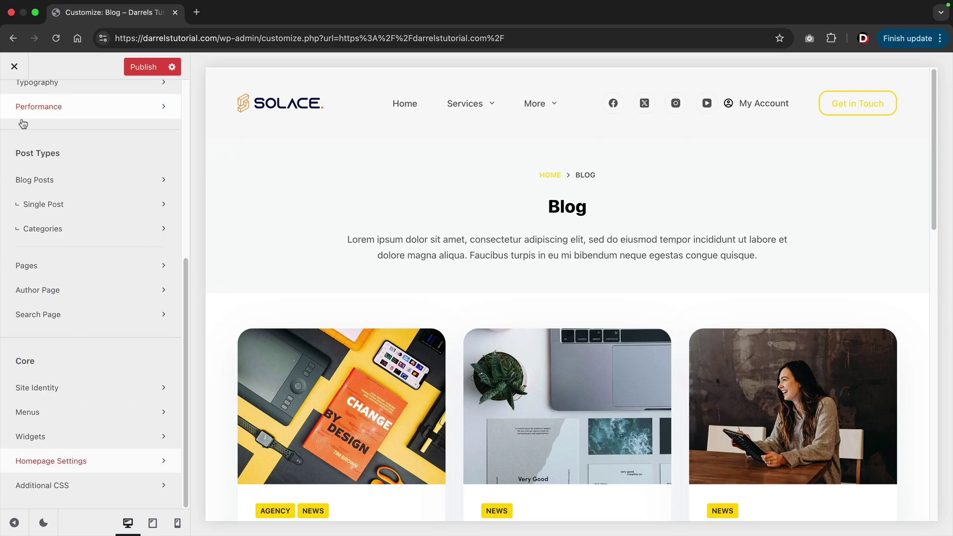
{"action": "scroll", "coordinate": [66, 204], "scroll_direction": "up", "scroll_amount": 3}
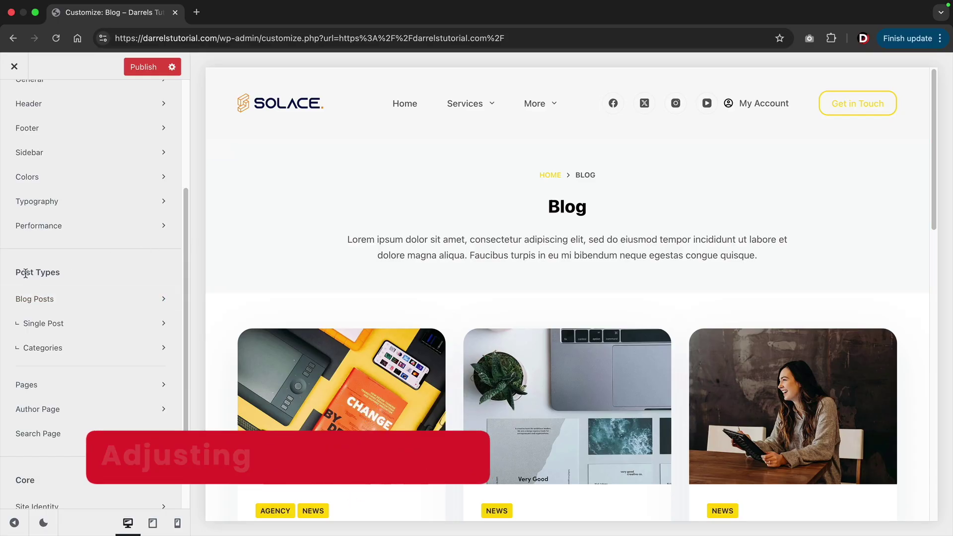
{"action": "left_click", "coordinate": [36, 299]}
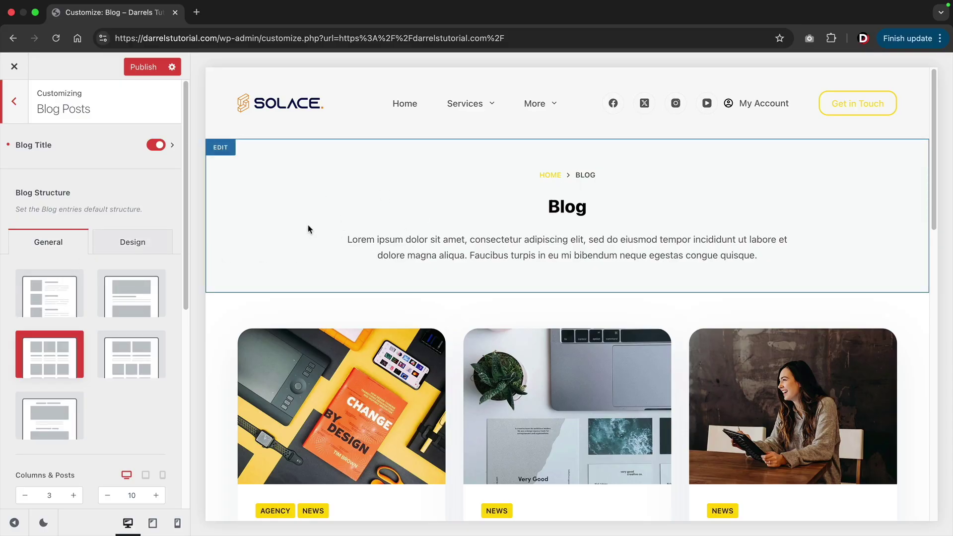
{"action": "scroll", "coordinate": [268, 298], "scroll_direction": "down", "scroll_amount": 5}
{"action": "left_click", "coordinate": [58, 293]}
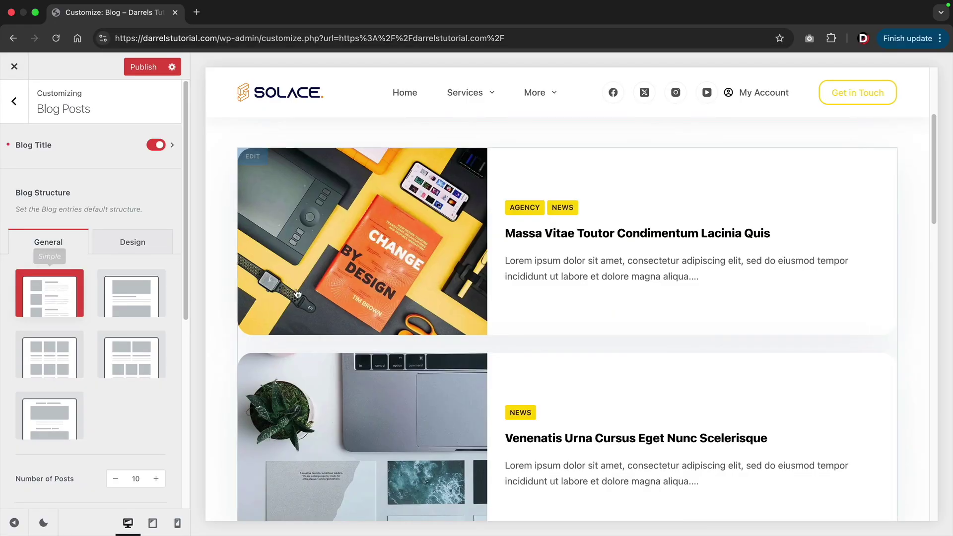
{"action": "scroll", "coordinate": [259, 295], "scroll_direction": "down", "scroll_amount": 8}
{"action": "left_click", "coordinate": [141, 350]}
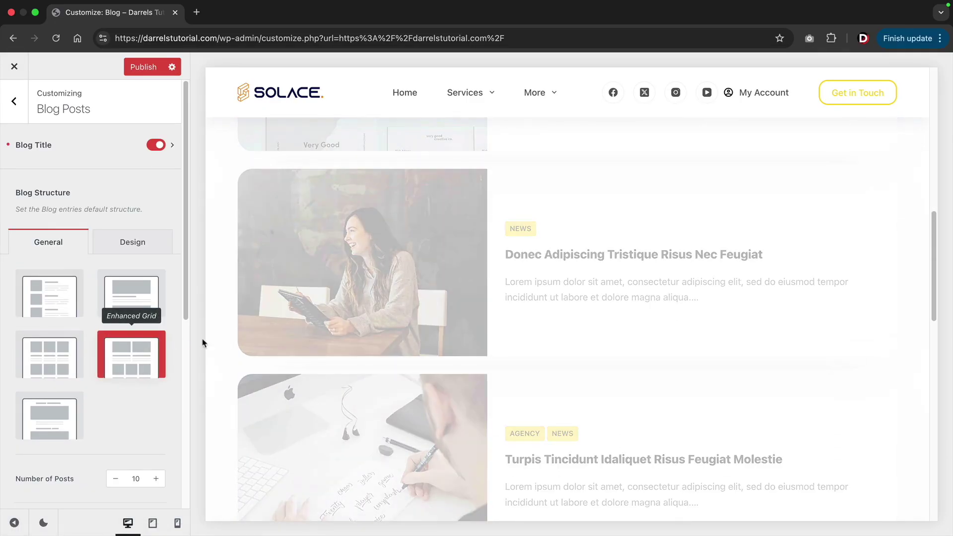
{"action": "scroll", "coordinate": [327, 345], "scroll_direction": "down", "scroll_amount": 6}
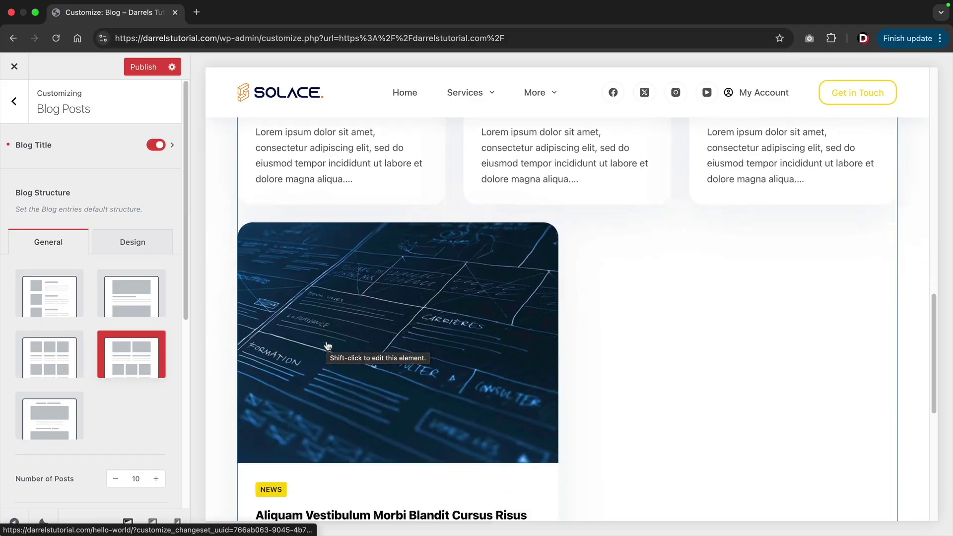
{"action": "scroll", "coordinate": [328, 346], "scroll_direction": "up", "scroll_amount": 8}
{"action": "scroll", "coordinate": [328, 346], "scroll_direction": "up", "scroll_amount": 10}
{"action": "left_click", "coordinate": [53, 358]}
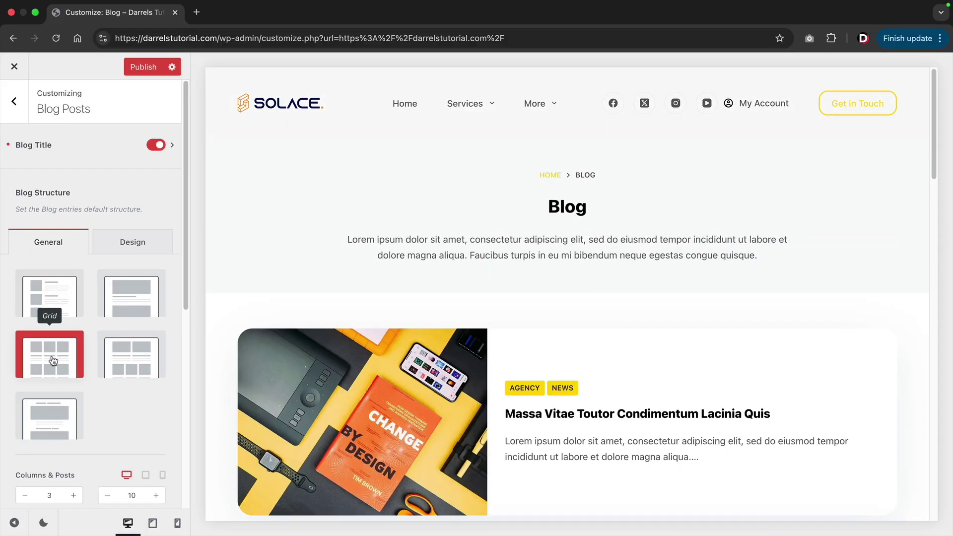
Bring up the Blog Title settings from the Blog header in the preview.
{"action": "scroll", "coordinate": [485, 383], "scroll_direction": "down", "scroll_amount": 3}
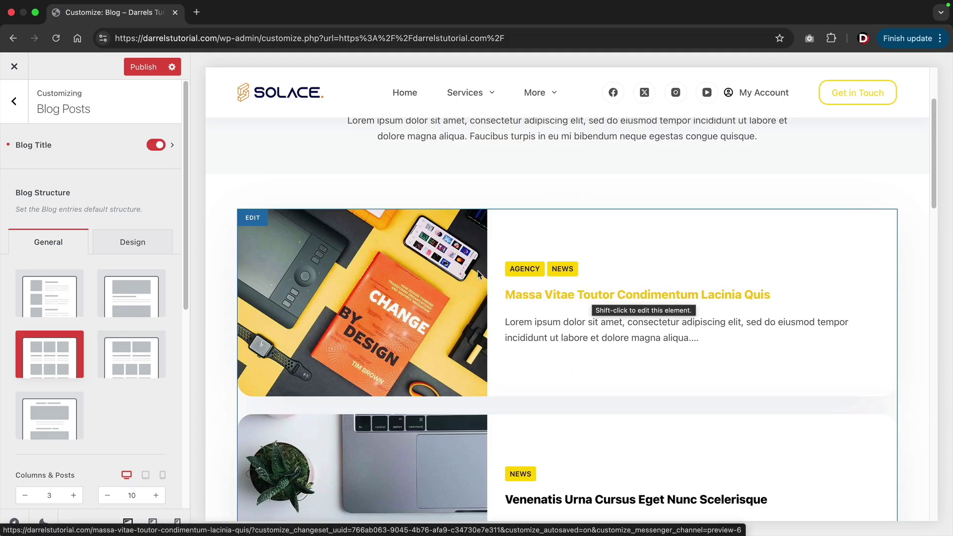
{"action": "scroll", "coordinate": [439, 300], "scroll_direction": "up", "scroll_amount": 3}
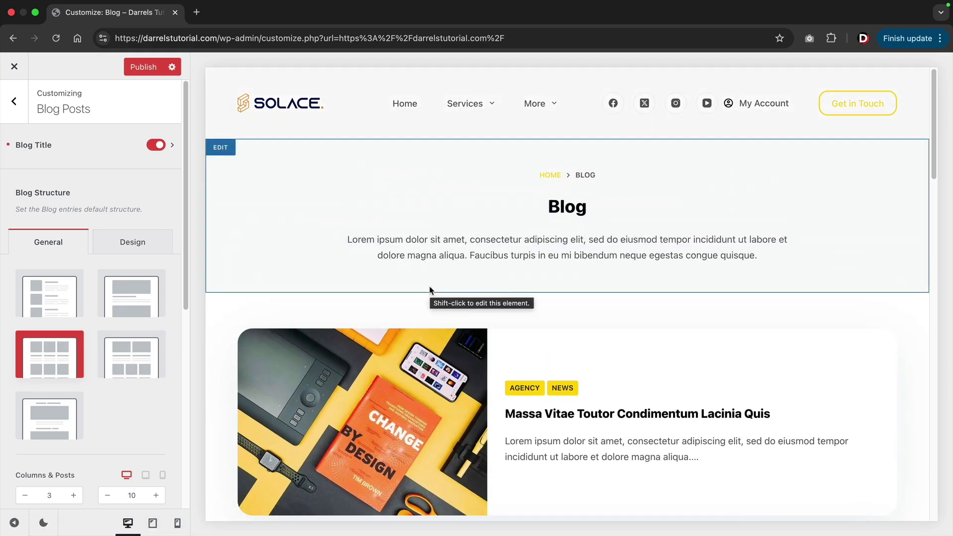
{"action": "left_click", "coordinate": [228, 154]}
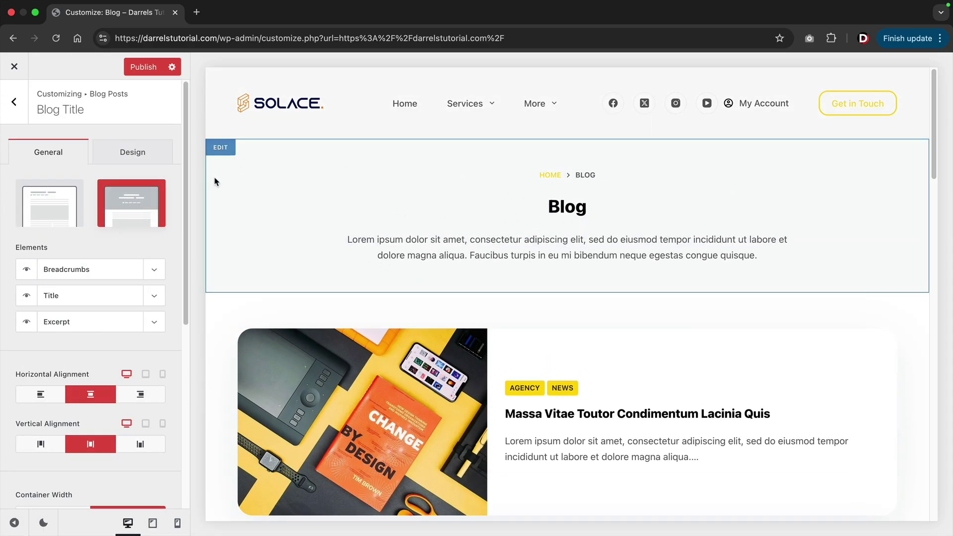
{"action": "left_click", "coordinate": [54, 210]}
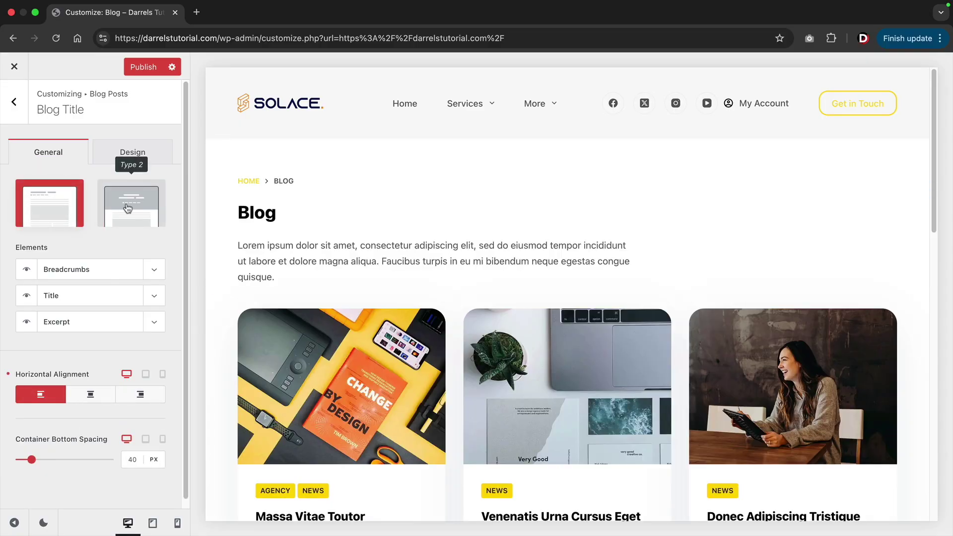
{"action": "left_click", "coordinate": [128, 208]}
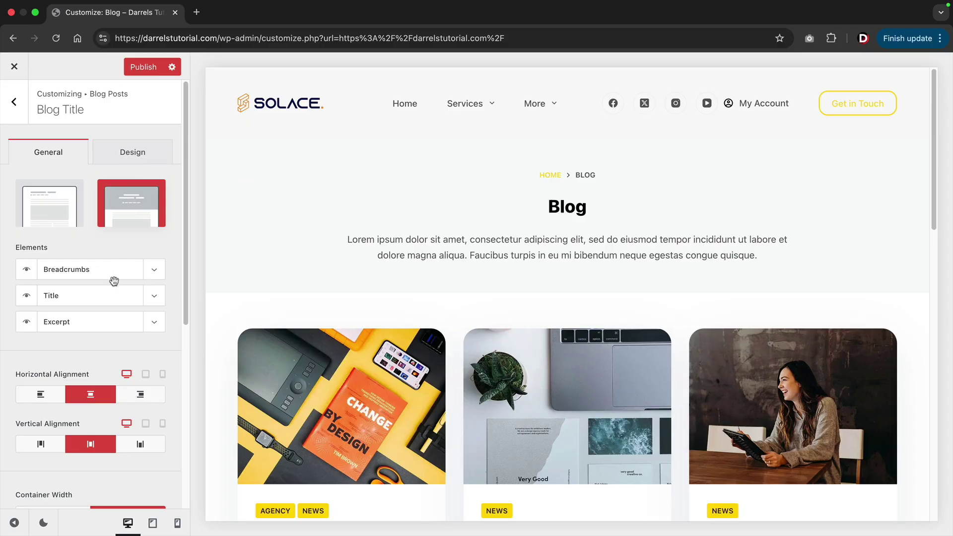
{"action": "left_click", "coordinate": [154, 297]}
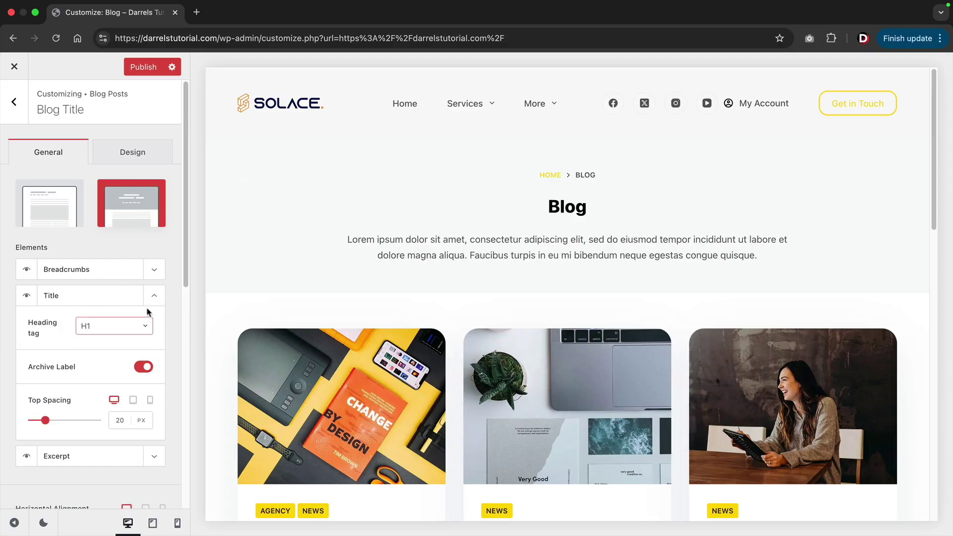
{"action": "left_click", "coordinate": [155, 297]}
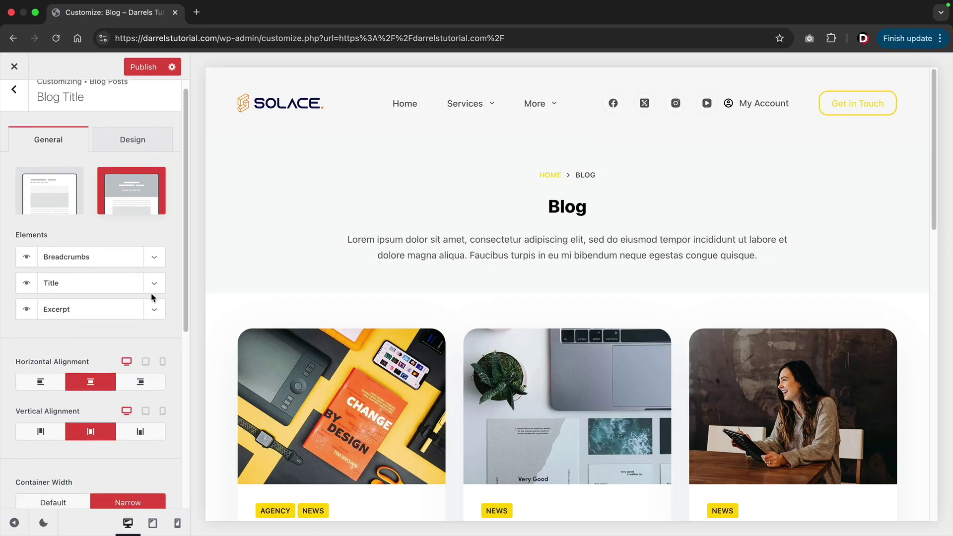
{"action": "scroll", "coordinate": [152, 296], "scroll_direction": "down", "scroll_amount": 10}
{"action": "scroll", "coordinate": [114, 329], "scroll_direction": "up", "scroll_amount": 10}
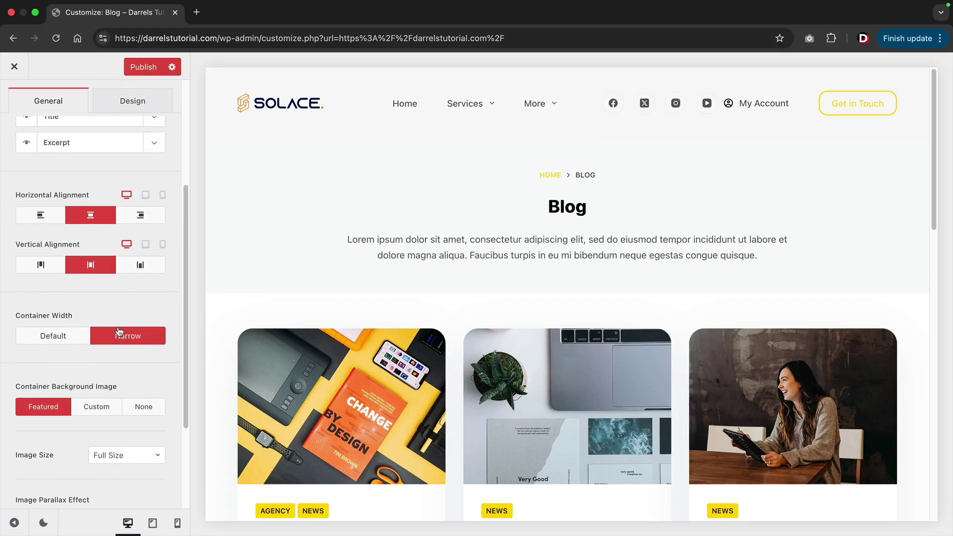
{"action": "left_click", "coordinate": [147, 156]}
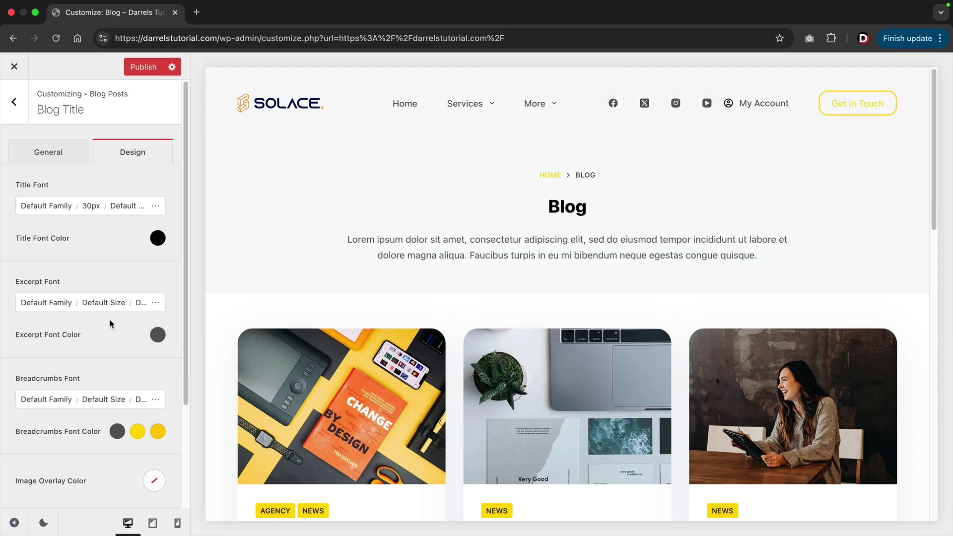
{"action": "scroll", "coordinate": [111, 322], "scroll_direction": "down", "scroll_amount": 3}
{"action": "scroll", "coordinate": [110, 321], "scroll_direction": "up", "scroll_amount": 3}
{"action": "left_click", "coordinate": [47, 151]}
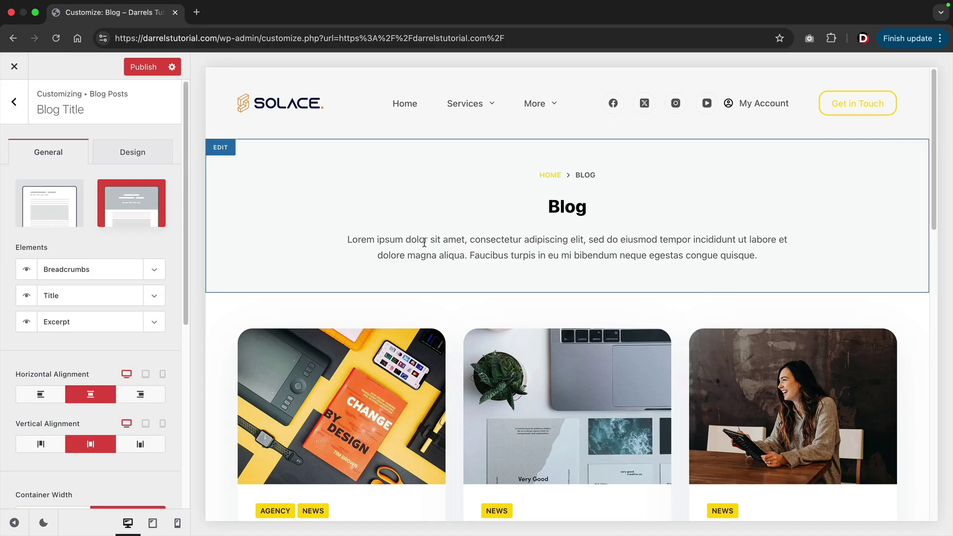
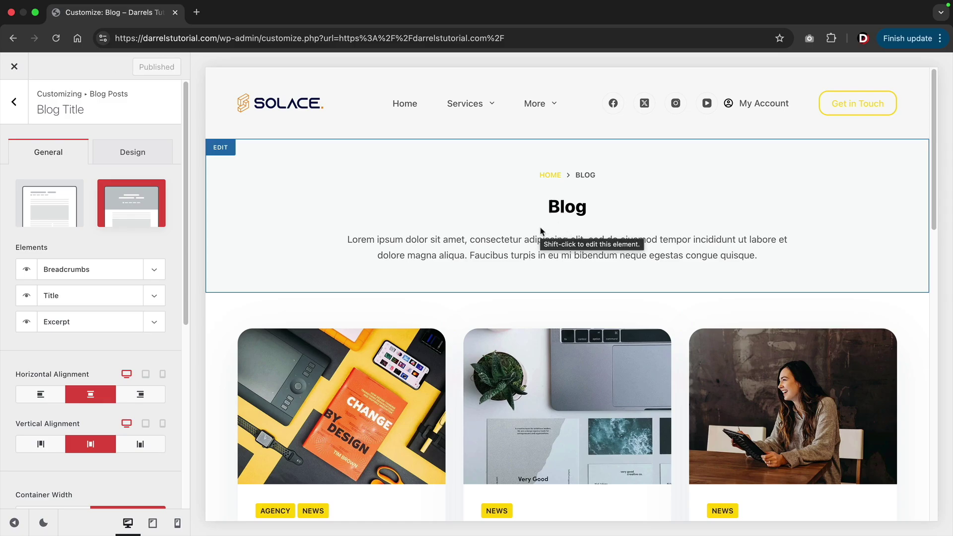
Close the customizer and go to the Blog page from the site's main menu.
{"action": "left_click", "coordinate": [15, 68]}
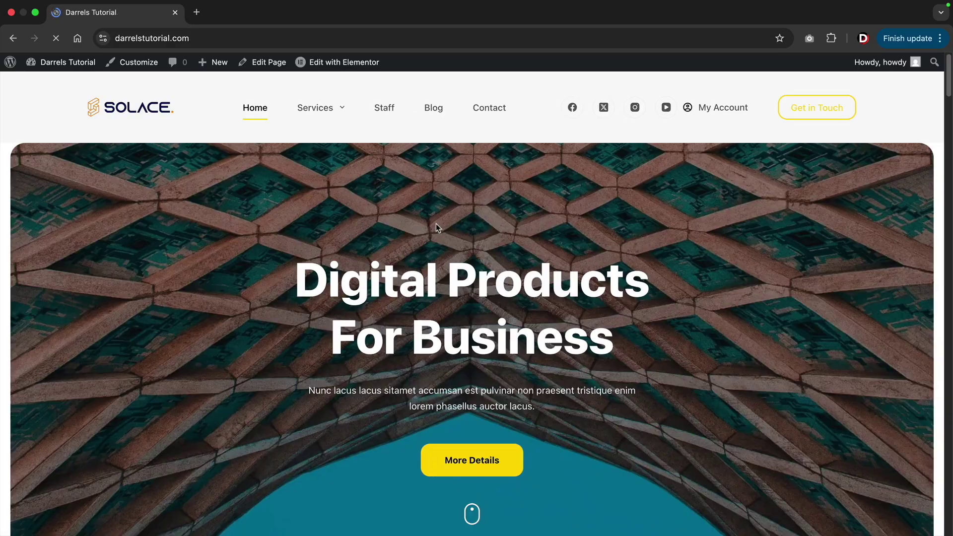
{"action": "left_click", "coordinate": [434, 110]}
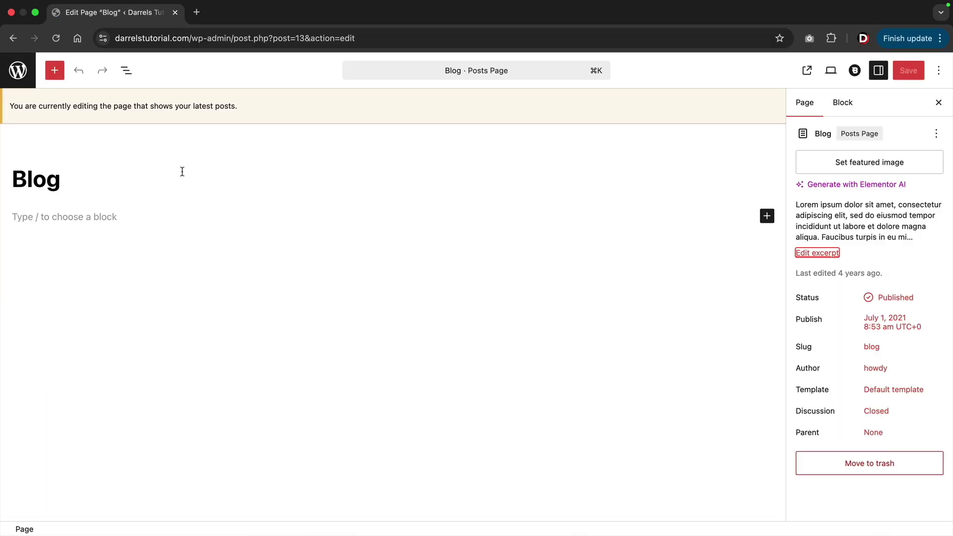
Retitle the Blog page to 'News'.
{"action": "double_click", "coordinate": [24, 184]}
{"action": "left_click", "coordinate": [73, 185]}
{"action": "double_click", "coordinate": [54, 183]}
{"action": "type", "text": "News"}
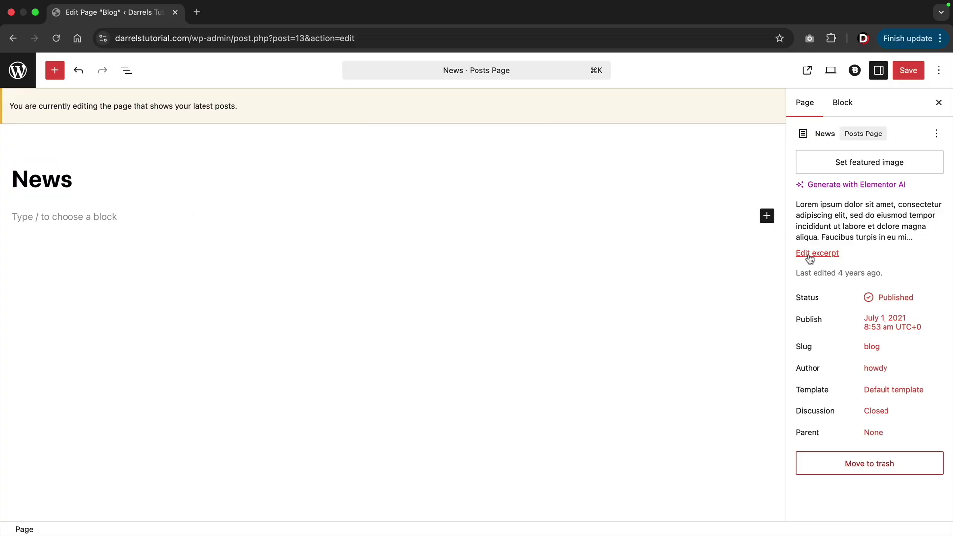
Replace the page excerpt with the pasted newsletter-plugins text.
{"action": "left_click", "coordinate": [809, 254]}
{"action": "scroll", "coordinate": [717, 310], "scroll_direction": "down", "scroll_amount": 2}
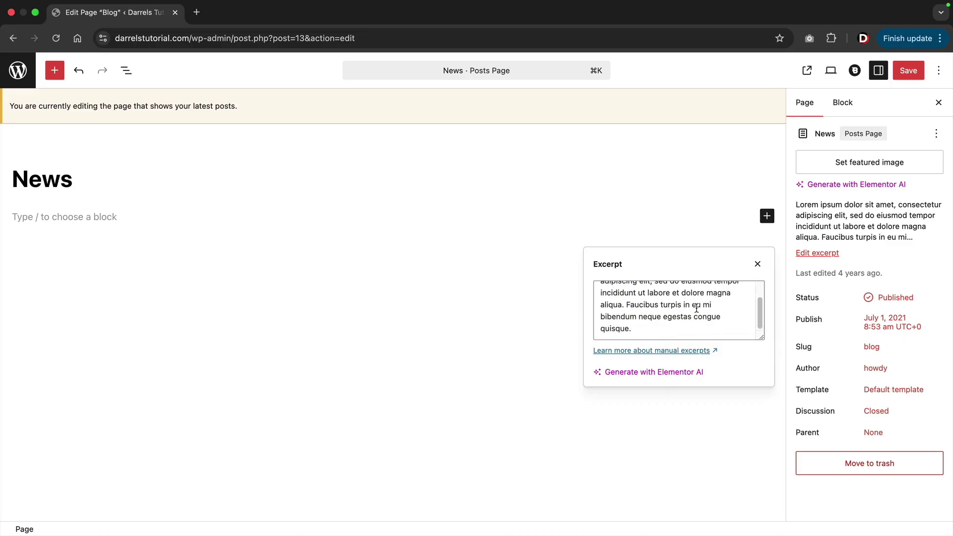
{"action": "scroll", "coordinate": [696, 308], "scroll_direction": "up", "scroll_amount": 2}
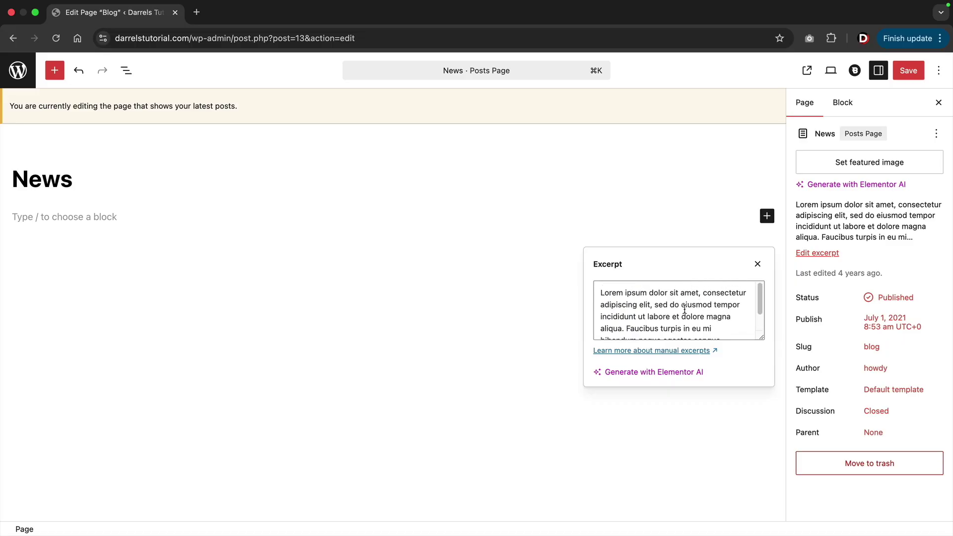
{"action": "scroll", "coordinate": [684, 309], "scroll_direction": "down", "scroll_amount": 2}
{"action": "key", "text": "super+a"}
{"action": "key", "text": "BackSpace"}
{"action": "right_click", "coordinate": [606, 244]}
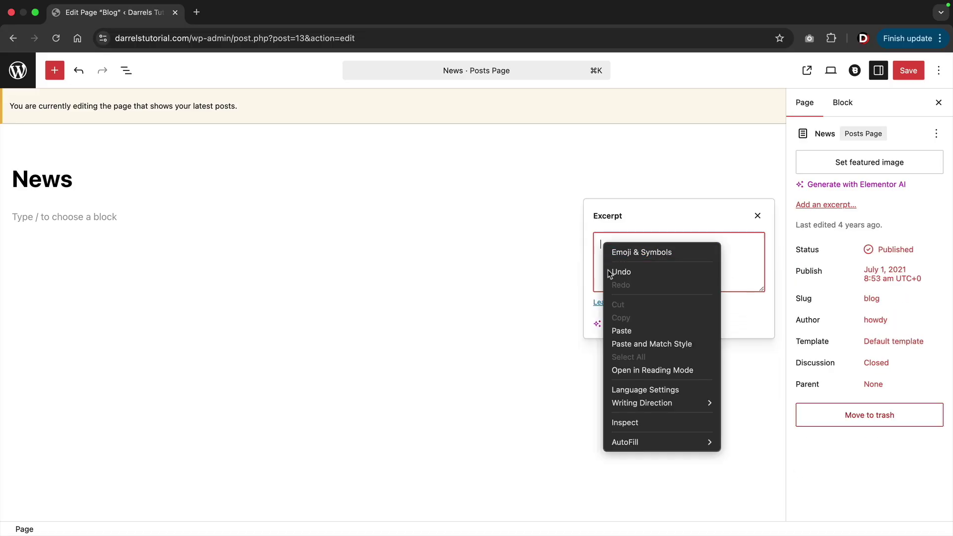
{"action": "left_click", "coordinate": [620, 330]}
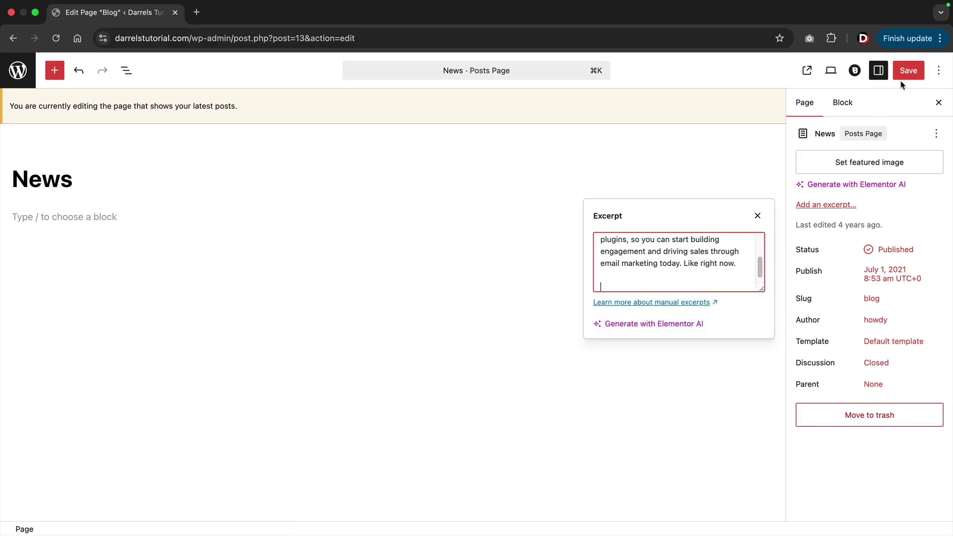
Save the page and view the live News page in the customizer.
{"action": "left_click", "coordinate": [908, 70]}
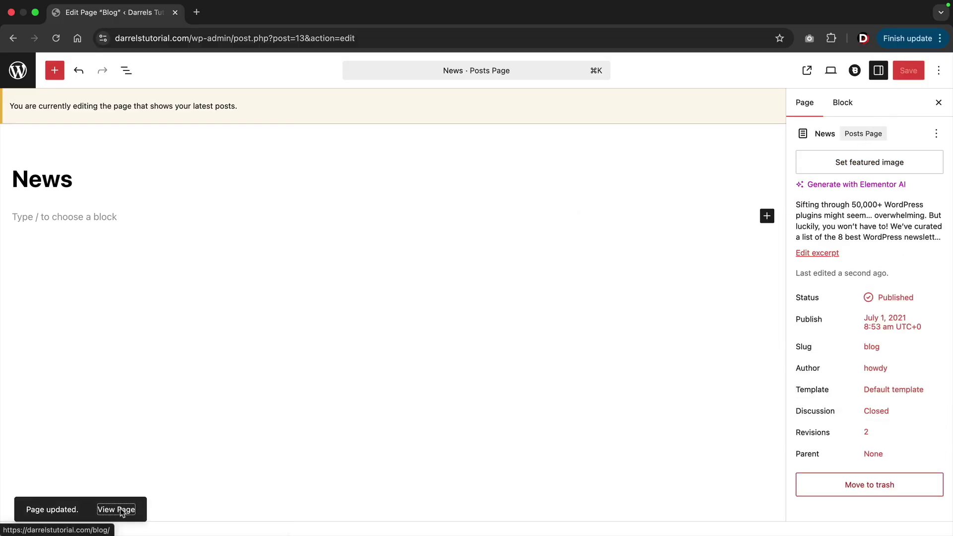
{"action": "left_click", "coordinate": [116, 509]}
{"action": "left_click_drag", "start_coordinate": [445, 213], "coordinate": [514, 212]}
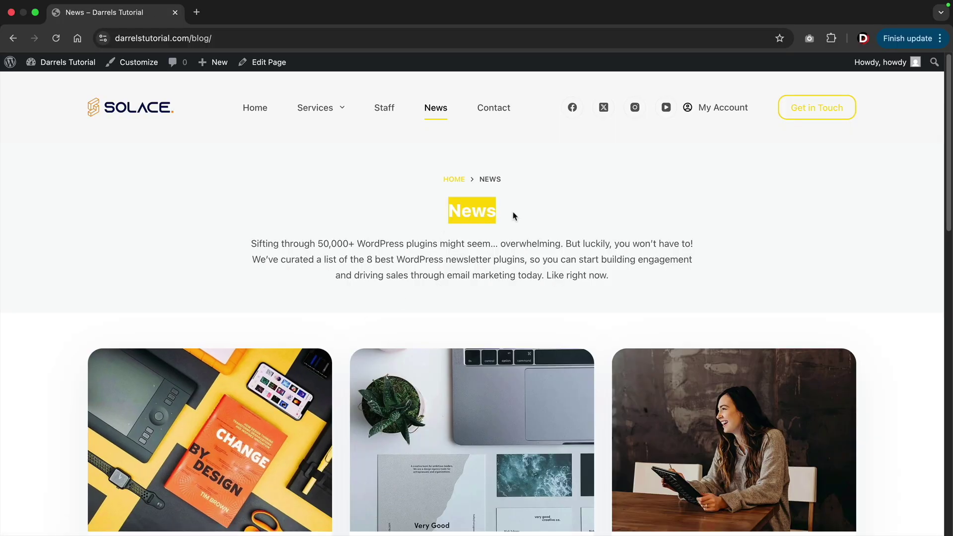
{"action": "left_click", "coordinate": [502, 214]}
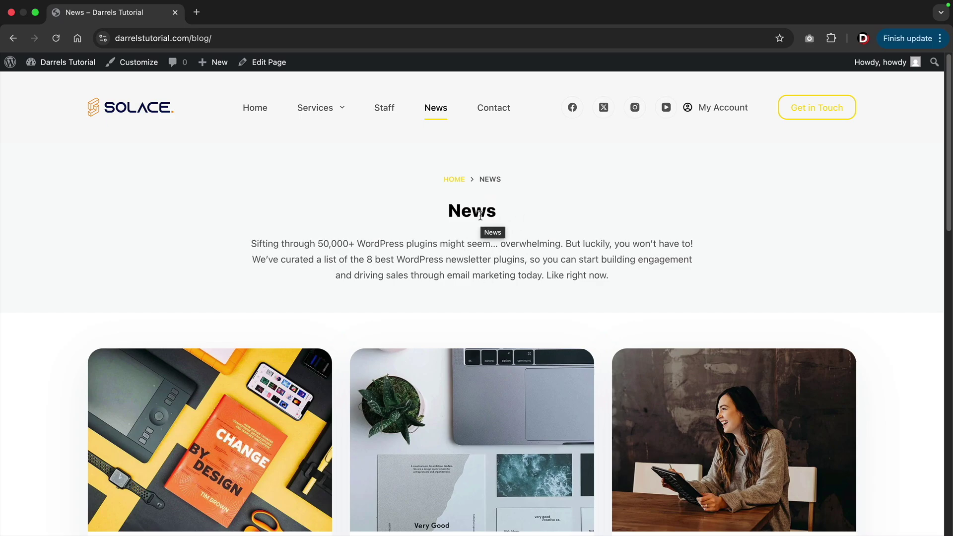
{"action": "left_click", "coordinate": [140, 67]}
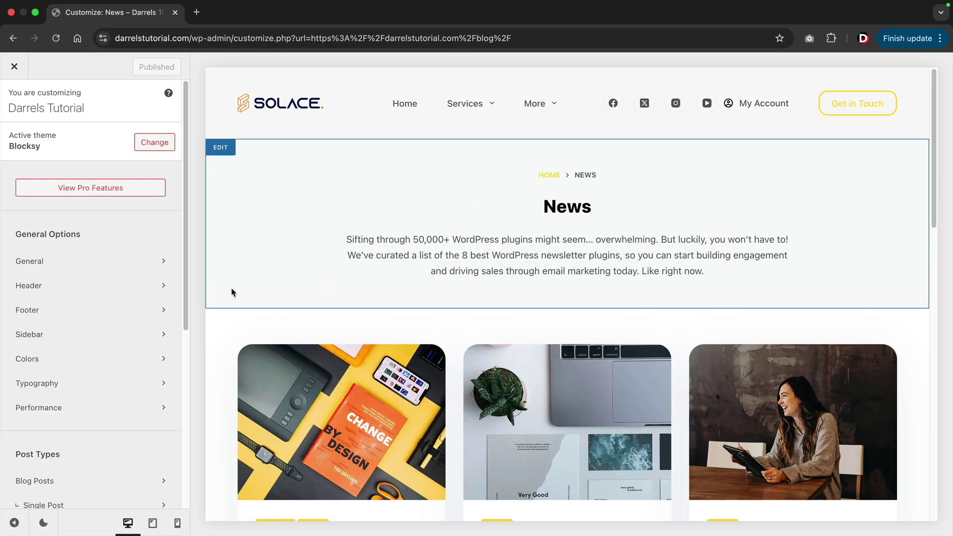
Open Single Post settings and preview the post 'Massa Vitae Toutor Condimentum Lacinia Quis'.
{"action": "scroll", "coordinate": [154, 310], "scroll_direction": "down", "scroll_amount": 5}
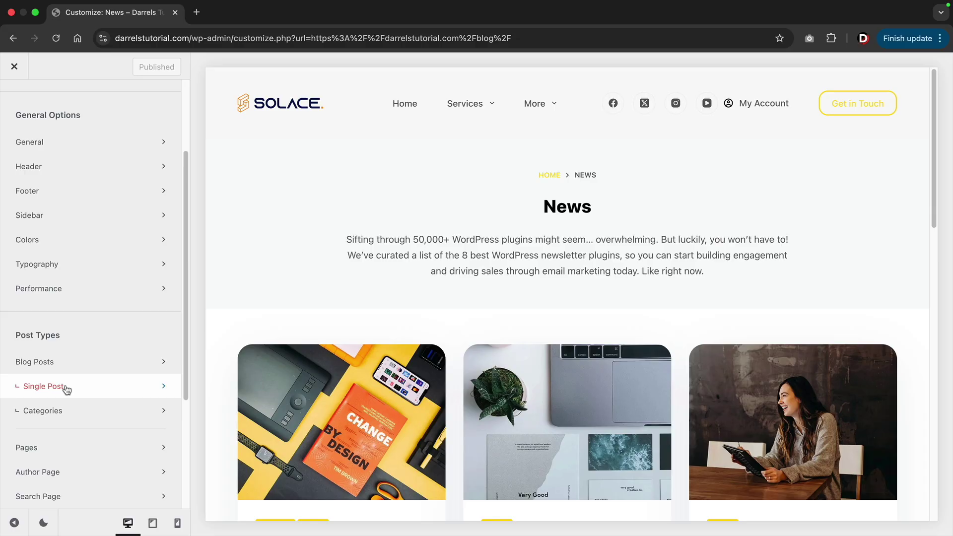
{"action": "left_click", "coordinate": [66, 390]}
{"action": "scroll", "coordinate": [152, 392], "scroll_direction": "down", "scroll_amount": 5}
{"action": "scroll", "coordinate": [242, 387], "scroll_direction": "down", "scroll_amount": 2}
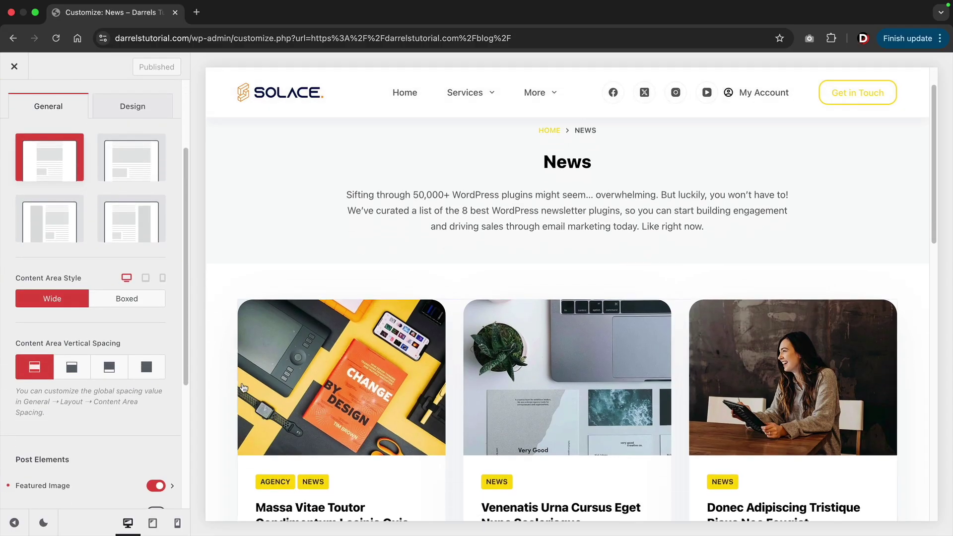
{"action": "left_click", "coordinate": [297, 384]}
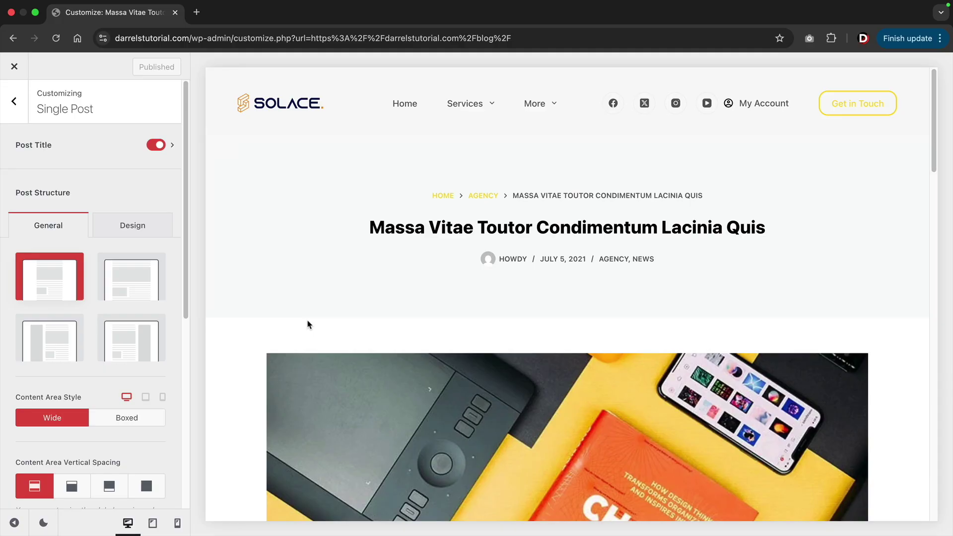
After trying the other layouts, set single posts to Right Sidebar with a Boxed content area.
{"action": "scroll", "coordinate": [307, 325], "scroll_direction": "down", "scroll_amount": 5}
{"action": "scroll", "coordinate": [307, 323], "scroll_direction": "up", "scroll_amount": 5}
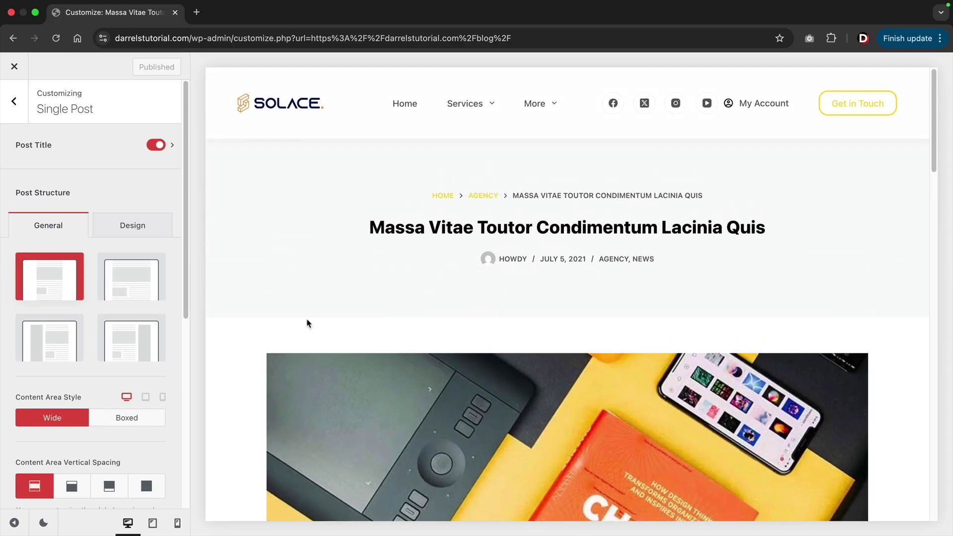
{"action": "scroll", "coordinate": [306, 323], "scroll_direction": "down", "scroll_amount": 5}
{"action": "left_click", "coordinate": [153, 293]}
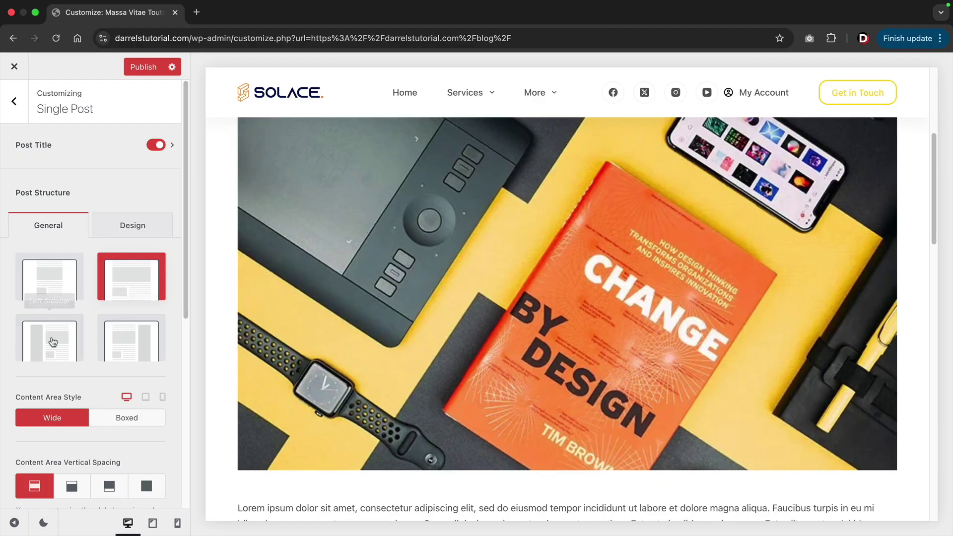
{"action": "left_click", "coordinate": [53, 341]}
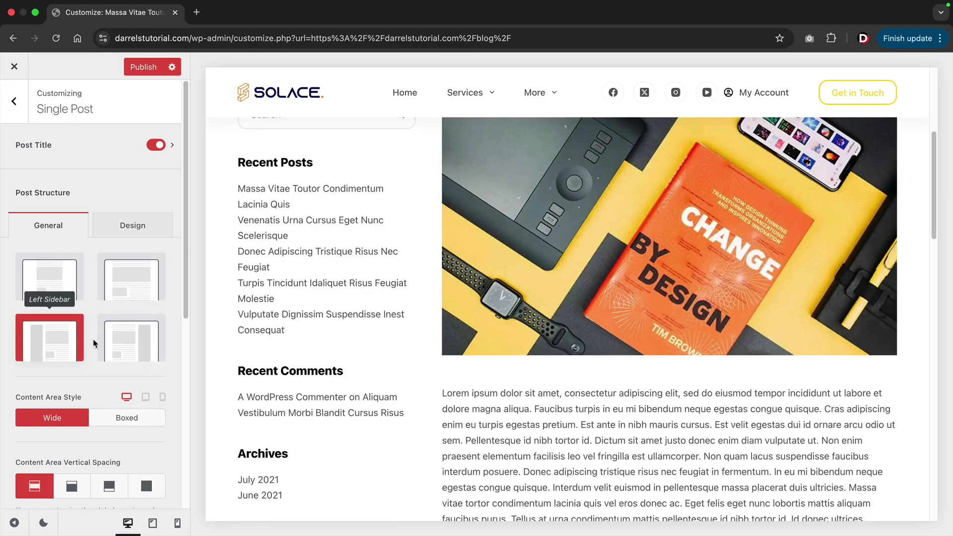
{"action": "left_click", "coordinate": [116, 348]}
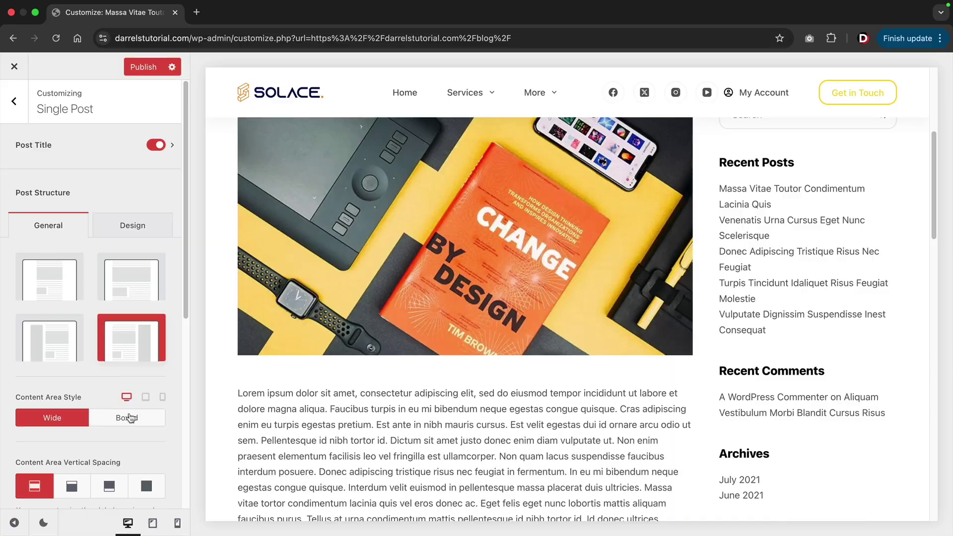
{"action": "left_click", "coordinate": [130, 420]}
{"action": "scroll", "coordinate": [352, 372], "scroll_direction": "down", "scroll_amount": 10}
{"action": "scroll", "coordinate": [351, 372], "scroll_direction": "down", "scroll_amount": 8}
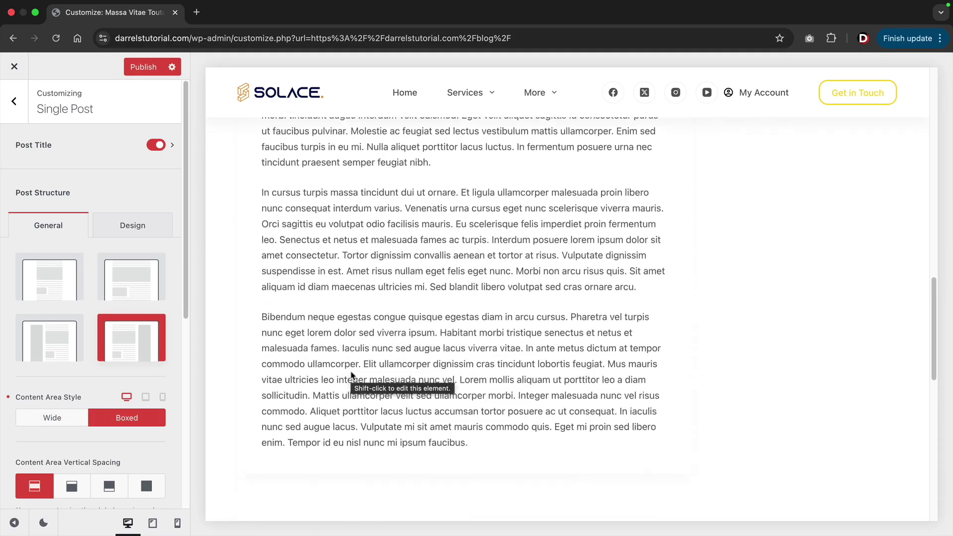
{"action": "scroll", "coordinate": [352, 371], "scroll_direction": "up", "scroll_amount": 7}
{"action": "scroll", "coordinate": [351, 371], "scroll_direction": "up", "scroll_amount": 10}
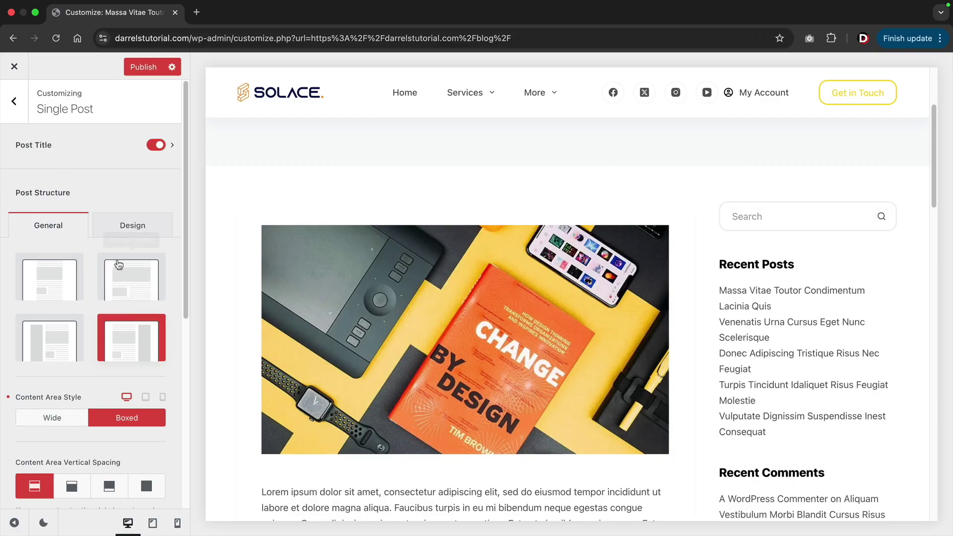
{"action": "left_click", "coordinate": [128, 227]}
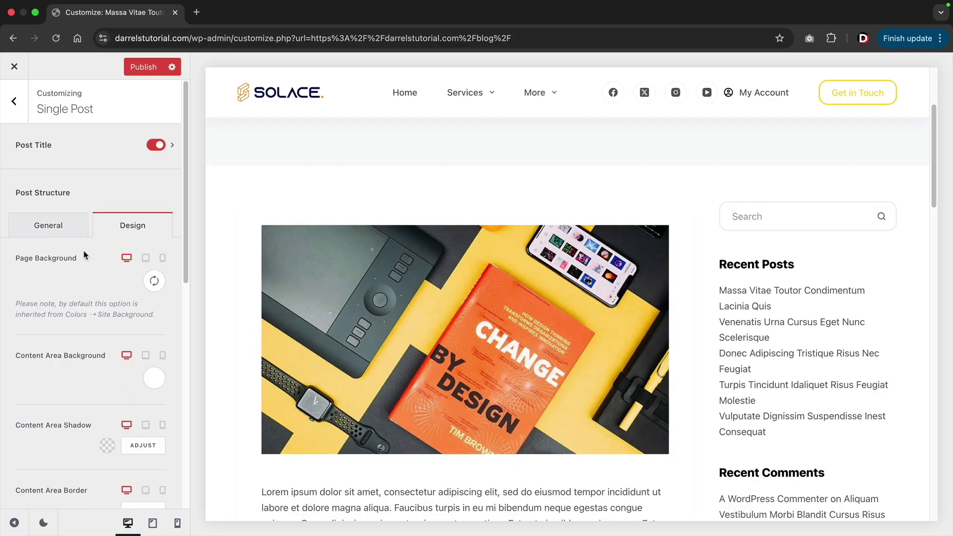
Turn on post tags, share box, author box and post navigation for single posts.
{"action": "scroll", "coordinate": [251, 298], "scroll_direction": "down", "scroll_amount": 5}
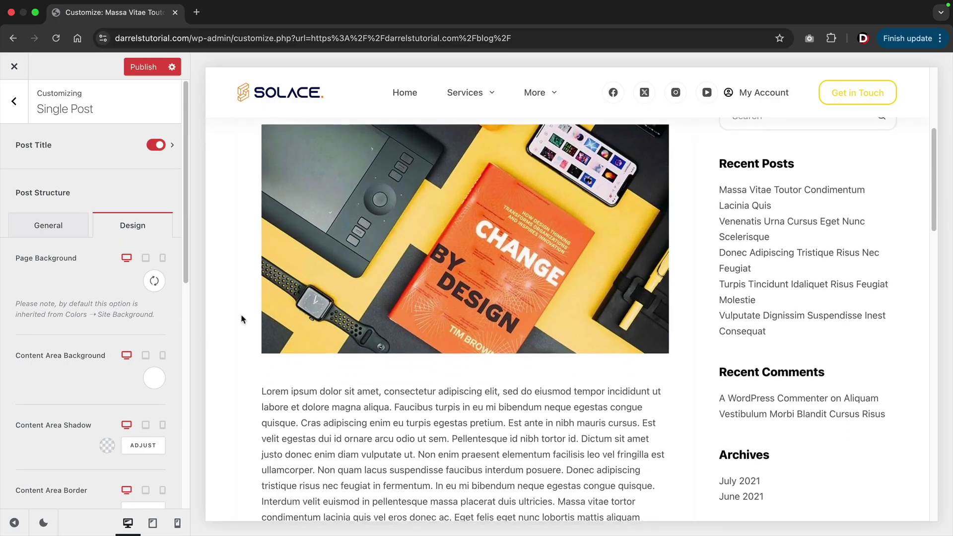
{"action": "scroll", "coordinate": [101, 333], "scroll_direction": "down", "scroll_amount": 10}
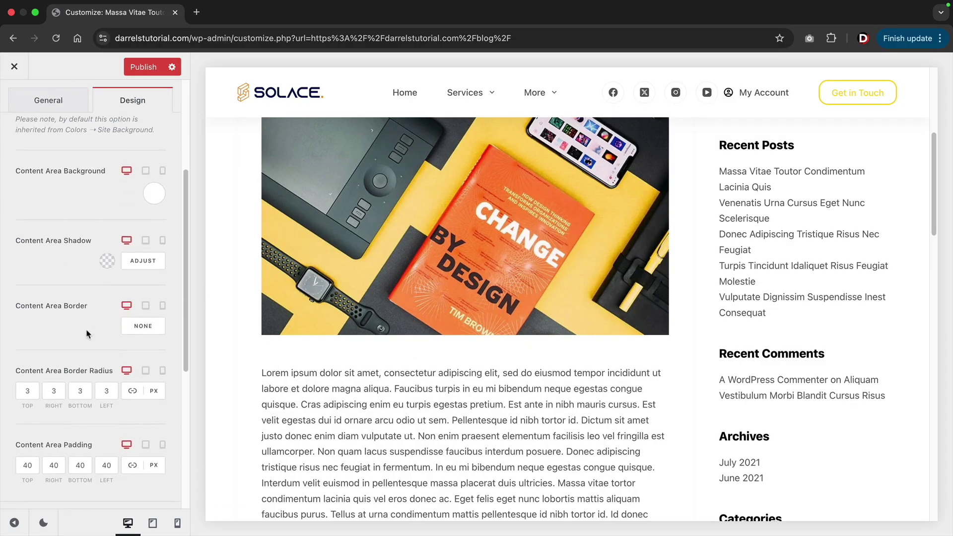
{"action": "scroll", "coordinate": [98, 333], "scroll_direction": "down", "scroll_amount": 1}
{"action": "scroll", "coordinate": [99, 334], "scroll_direction": "up", "scroll_amount": 3}
{"action": "scroll", "coordinate": [98, 334], "scroll_direction": "down", "scroll_amount": 4}
{"action": "scroll", "coordinate": [97, 333], "scroll_direction": "down", "scroll_amount": 1}
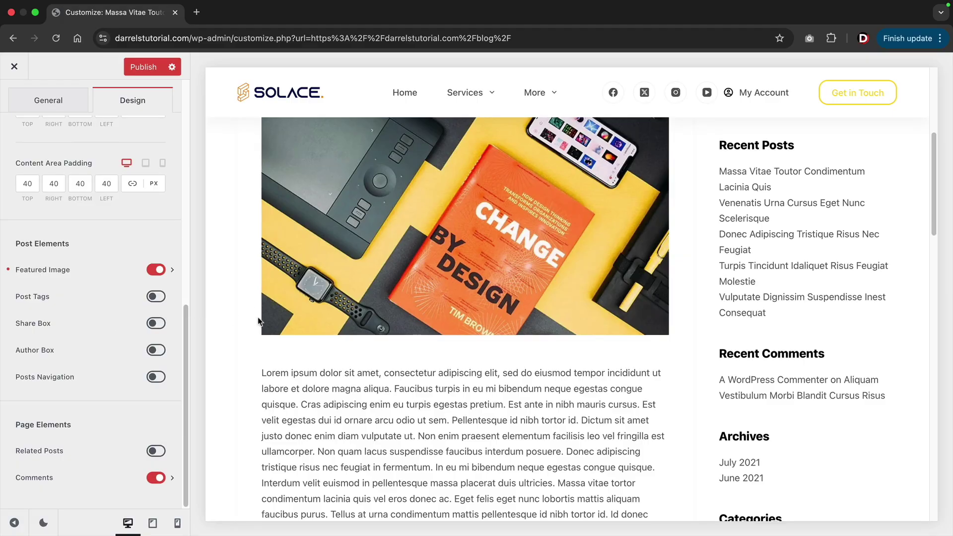
{"action": "left_click", "coordinate": [156, 296]}
{"action": "left_click", "coordinate": [157, 324]}
{"action": "left_click", "coordinate": [155, 350]}
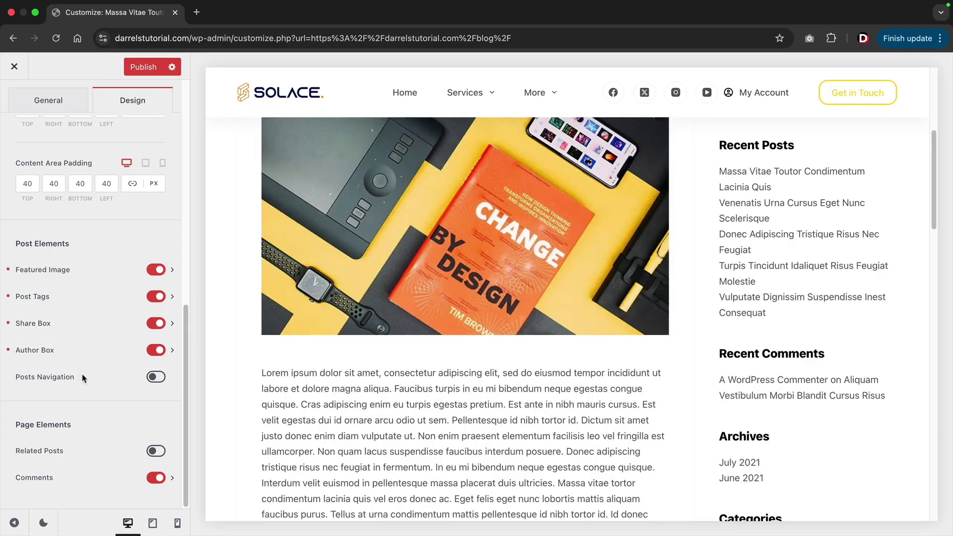
{"action": "left_click", "coordinate": [148, 380]}
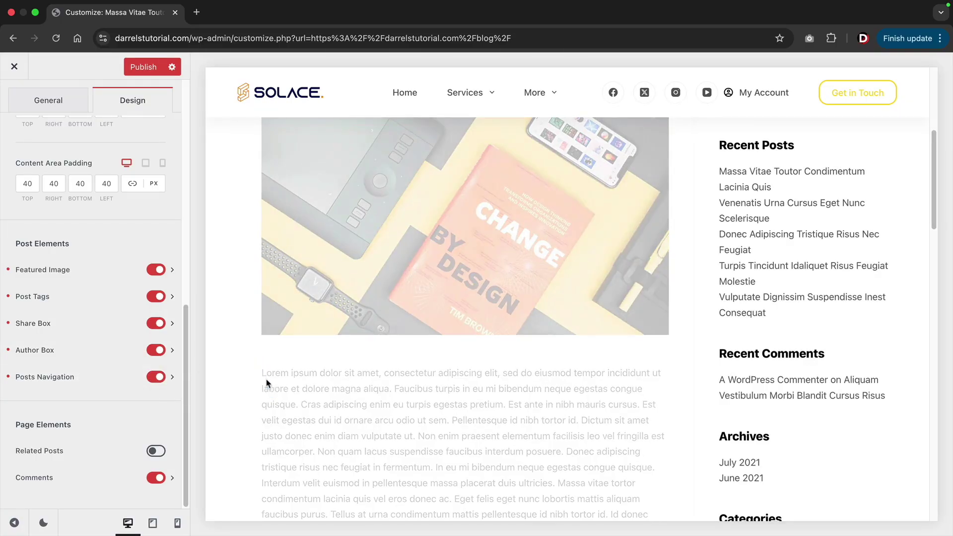
Enable Related Posts and check the 'You may also like' section in the preview.
{"action": "scroll", "coordinate": [266, 382], "scroll_direction": "down", "scroll_amount": 15}
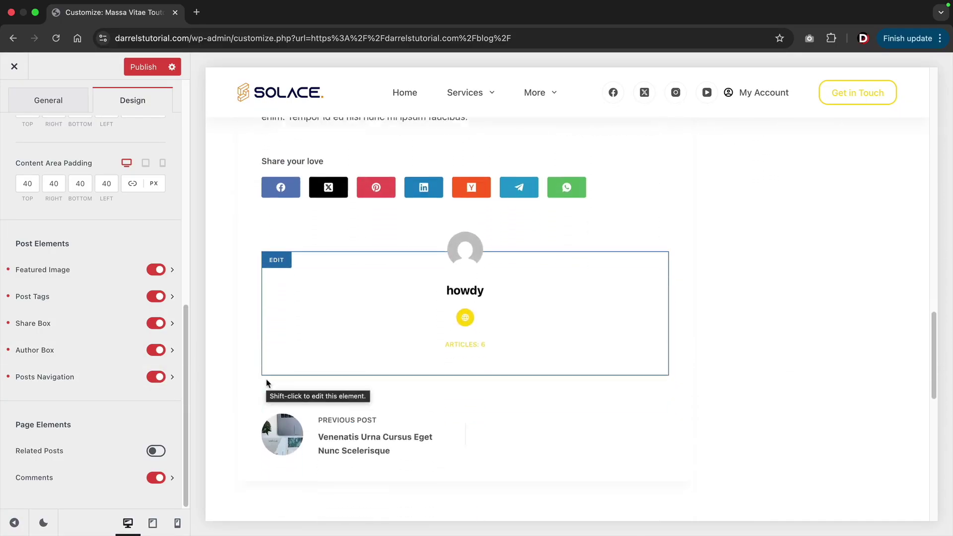
{"action": "scroll", "coordinate": [266, 382], "scroll_direction": "down", "scroll_amount": 2}
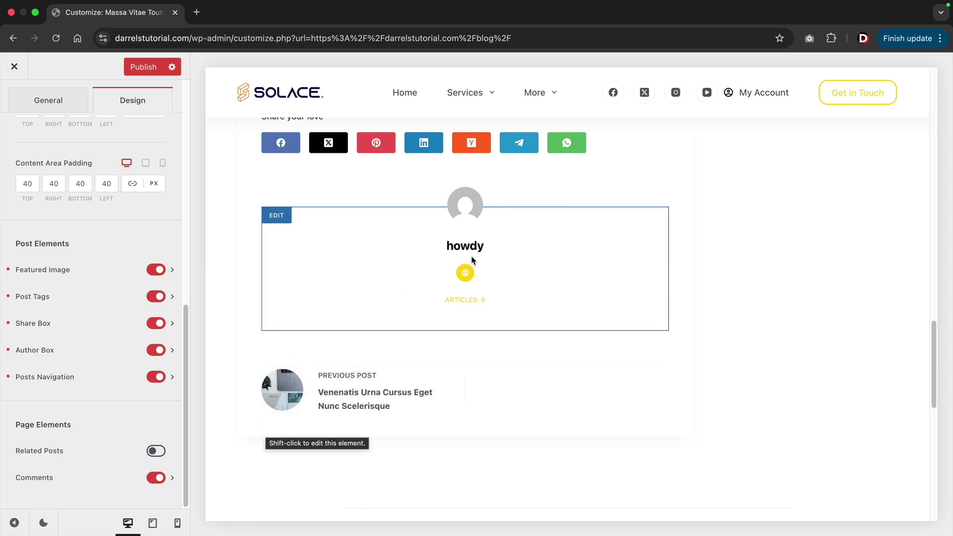
{"action": "scroll", "coordinate": [463, 271], "scroll_direction": "up", "scroll_amount": 4}
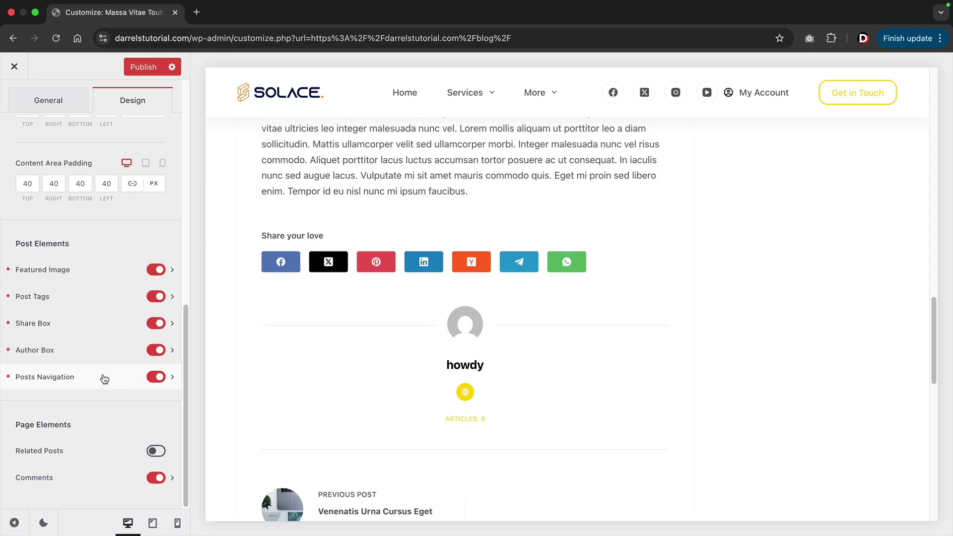
{"action": "scroll", "coordinate": [277, 357], "scroll_direction": "down", "scroll_amount": 4}
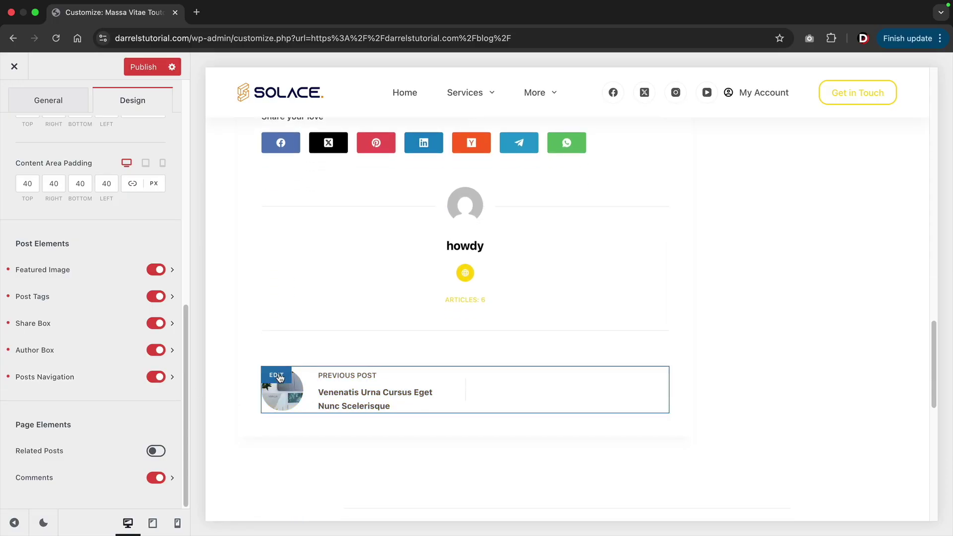
{"action": "scroll", "coordinate": [279, 378], "scroll_direction": "down", "scroll_amount": 6}
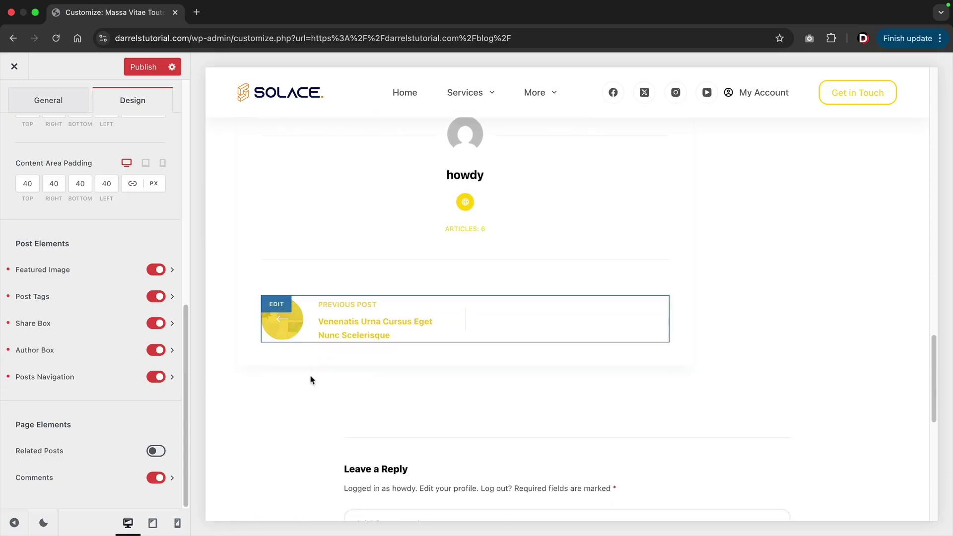
{"action": "left_click", "coordinate": [155, 451]}
{"action": "scroll", "coordinate": [277, 452], "scroll_direction": "down", "scroll_amount": 5}
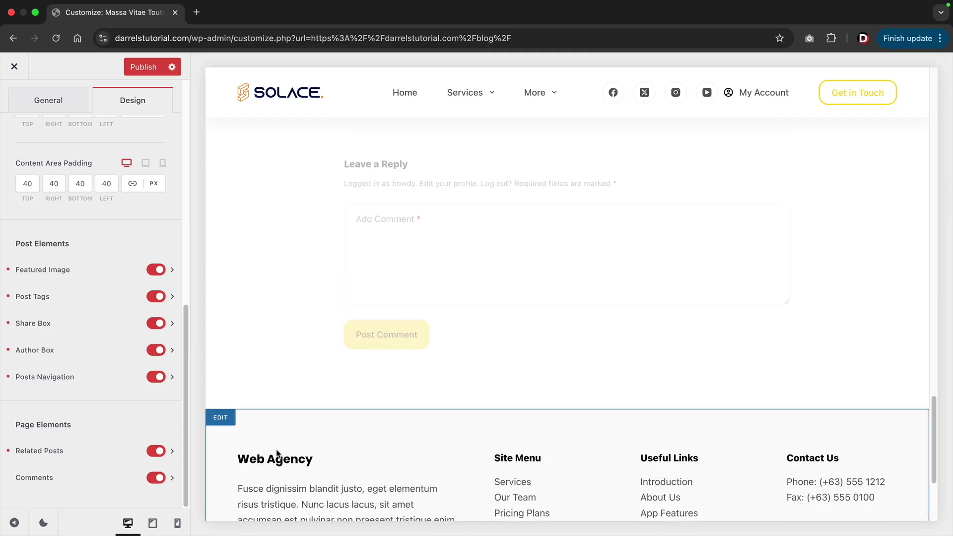
{"action": "scroll", "coordinate": [275, 451], "scroll_direction": "up", "scroll_amount": 8}
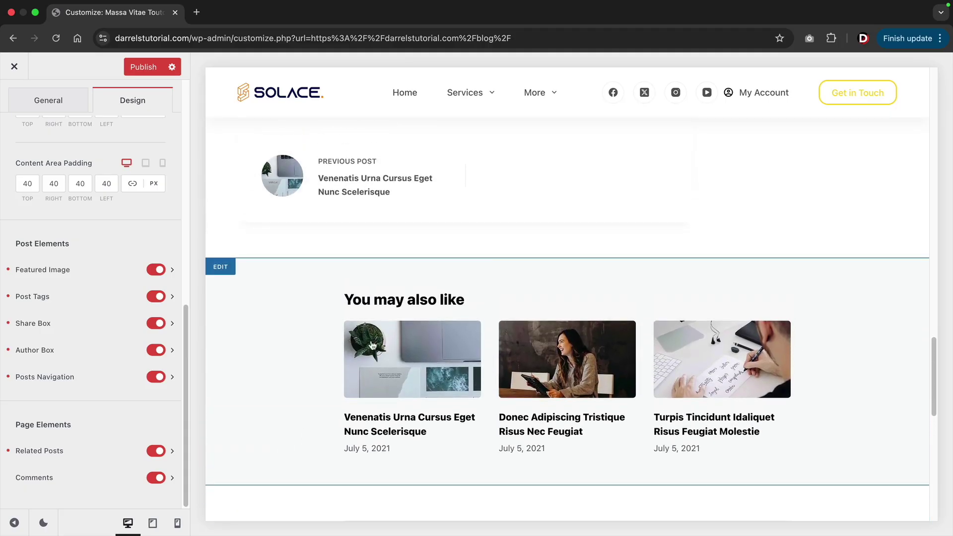
{"action": "scroll", "coordinate": [291, 343], "scroll_direction": "up", "scroll_amount": 4}
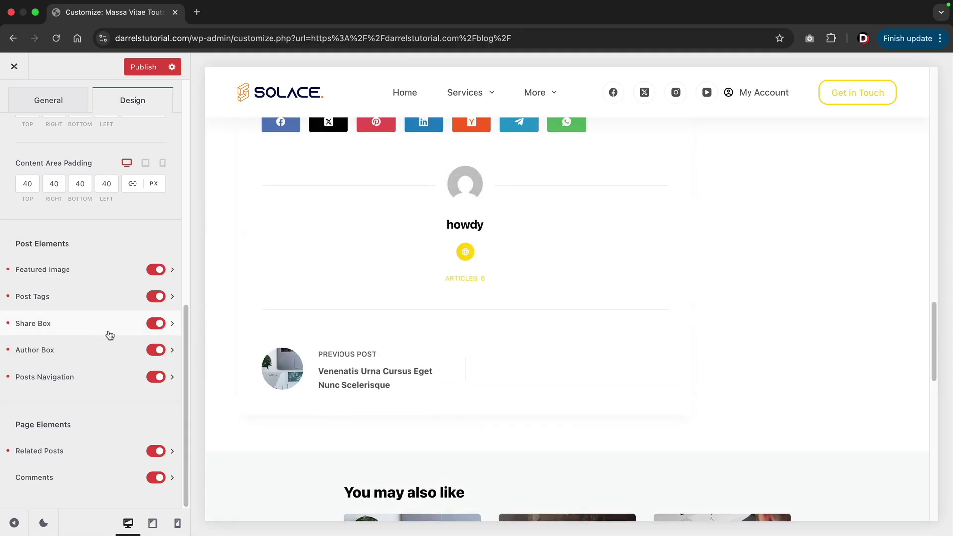
{"action": "scroll", "coordinate": [106, 334], "scroll_direction": "up", "scroll_amount": 3}
{"action": "scroll", "coordinate": [278, 357], "scroll_direction": "up", "scroll_amount": 2}
{"action": "scroll", "coordinate": [112, 397], "scroll_direction": "down", "scroll_amount": 3}
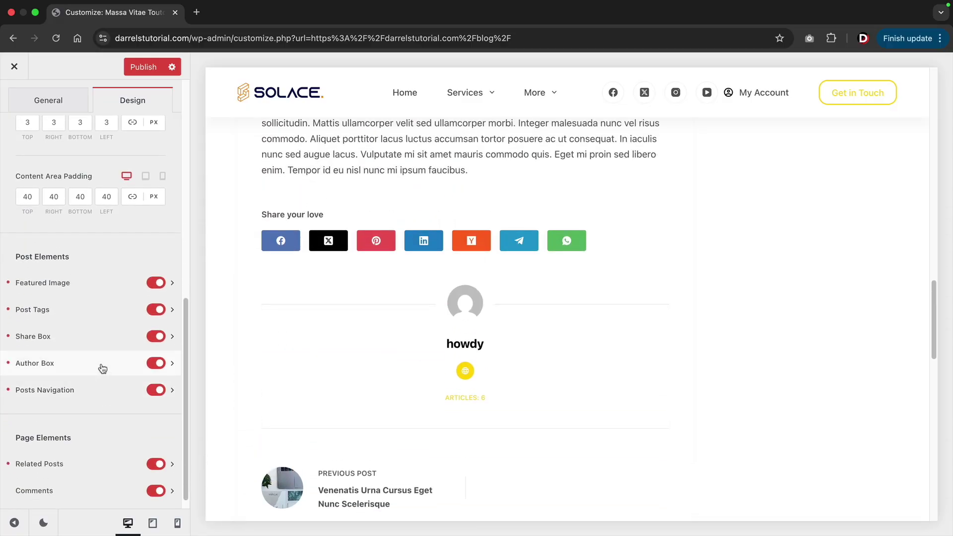
{"action": "scroll", "coordinate": [94, 392], "scroll_direction": "down", "scroll_amount": 1}
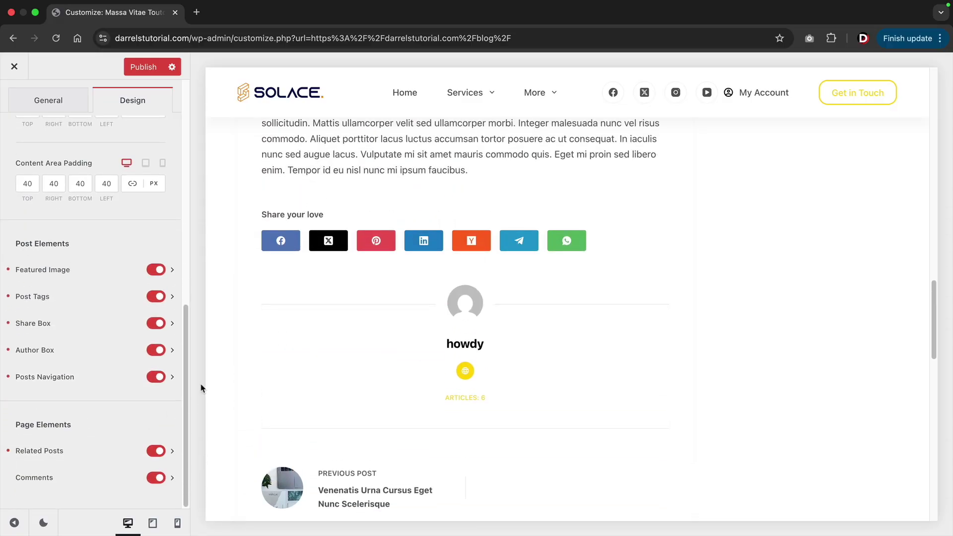
{"action": "scroll", "coordinate": [130, 356], "scroll_direction": "up", "scroll_amount": 2}
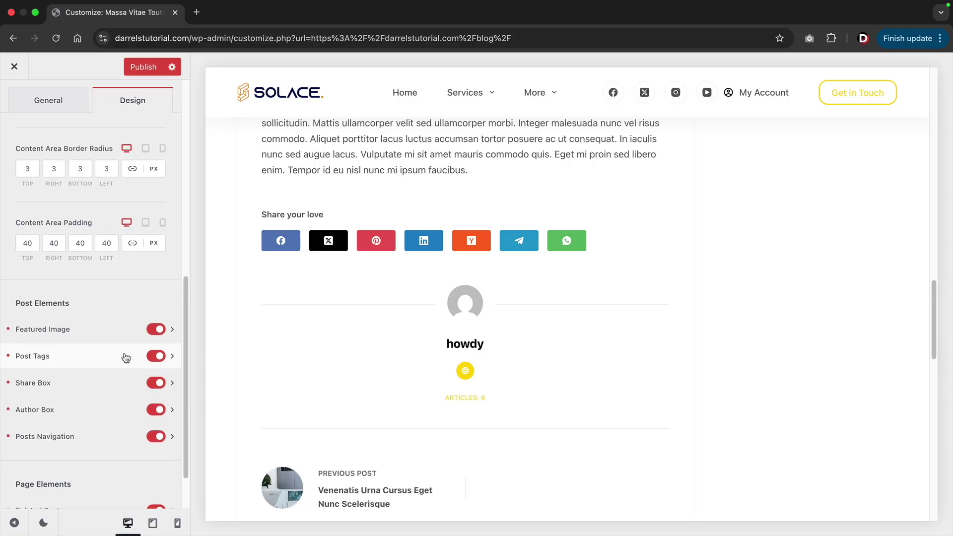
Set the share box to the Type 1 bordered layout, then go back to Single Post.
{"action": "left_click", "coordinate": [176, 382]}
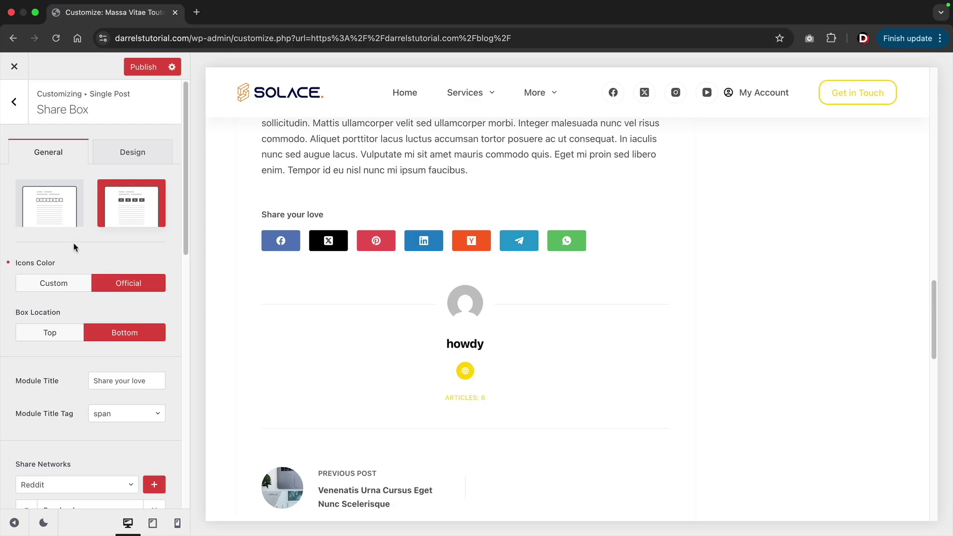
{"action": "left_click", "coordinate": [49, 201]}
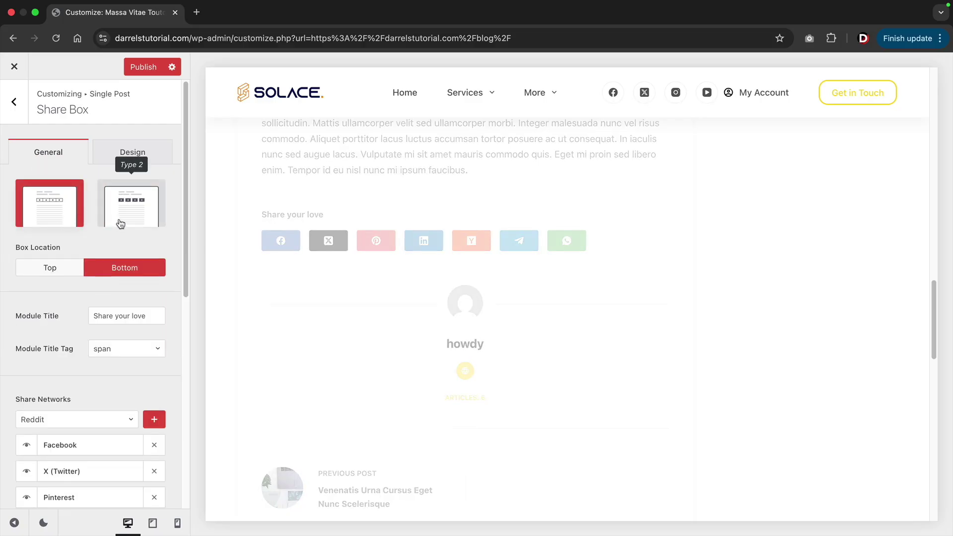
{"action": "left_click", "coordinate": [124, 156]}
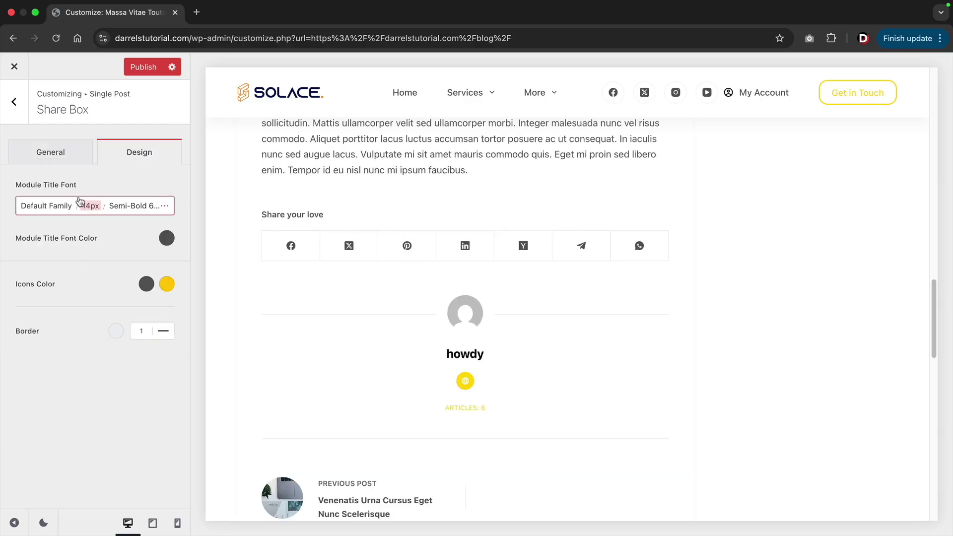
{"action": "left_click", "coordinate": [52, 152]}
{"action": "left_click", "coordinate": [15, 103]}
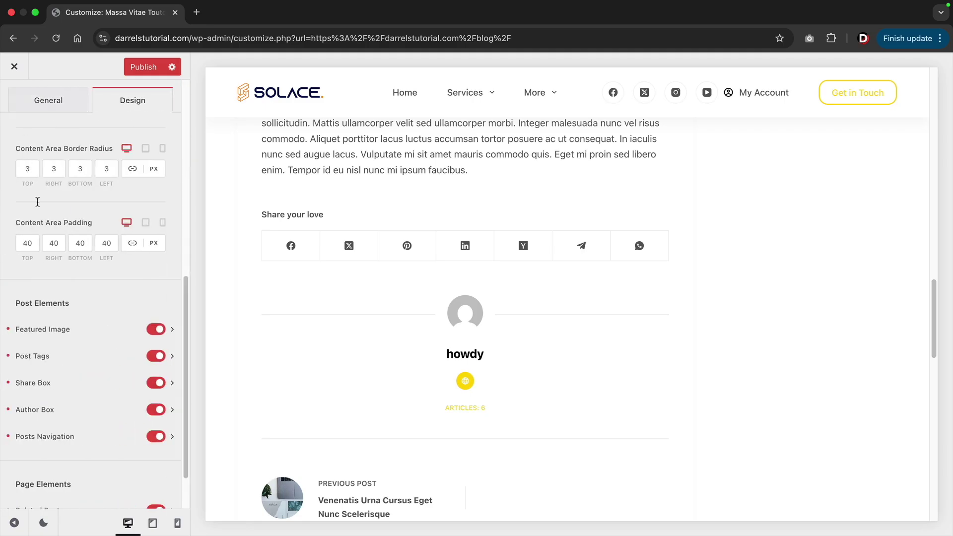
{"action": "scroll", "coordinate": [101, 327], "scroll_direction": "up", "scroll_amount": 4}
{"action": "scroll", "coordinate": [100, 327], "scroll_direction": "up", "scroll_amount": 5}
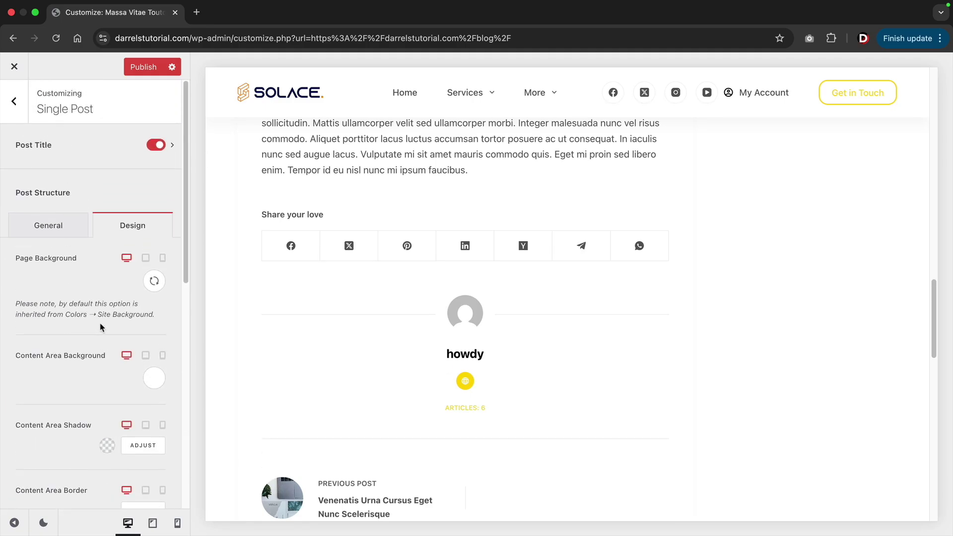
{"action": "scroll", "coordinate": [313, 300], "scroll_direction": "up", "scroll_amount": 10}
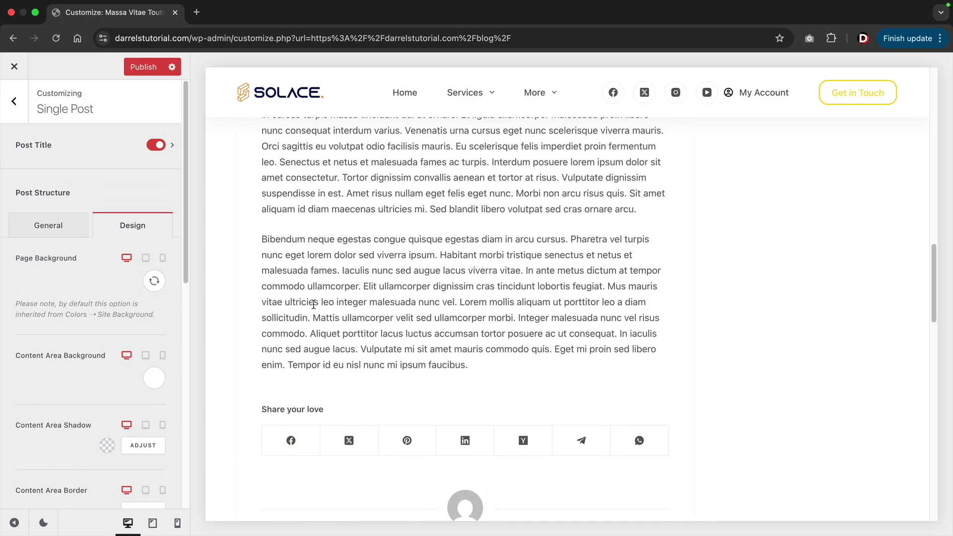
{"action": "scroll", "coordinate": [314, 305], "scroll_direction": "up", "scroll_amount": 7}
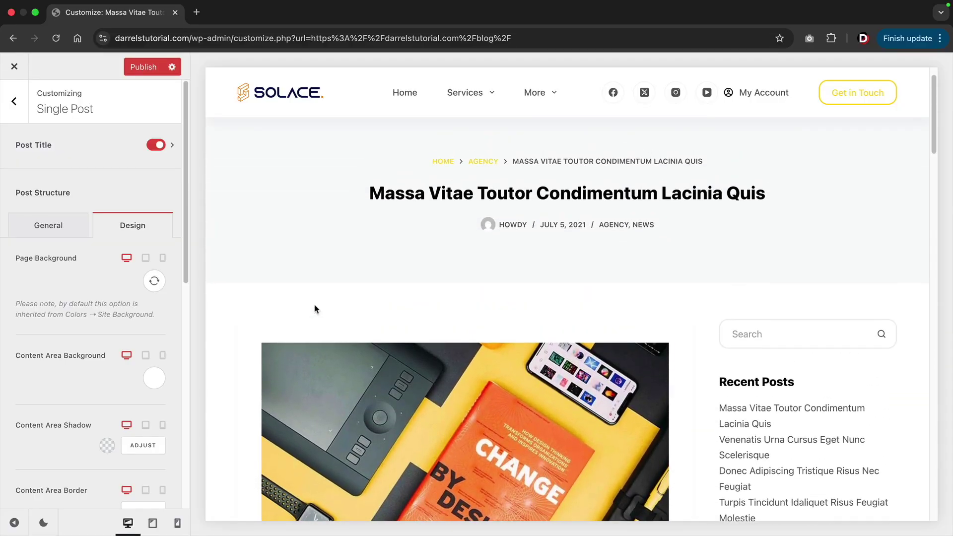
{"action": "scroll", "coordinate": [293, 297], "scroll_direction": "up", "scroll_amount": 2}
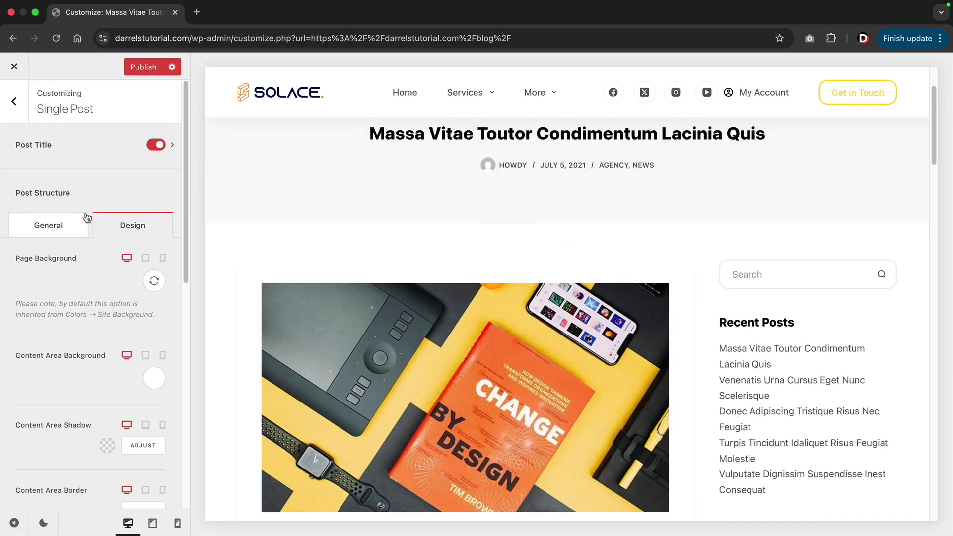
Choose the Type 1 post title layout and toggle the post meta line off and on.
{"action": "scroll", "coordinate": [417, 233], "scroll_direction": "up", "scroll_amount": 2}
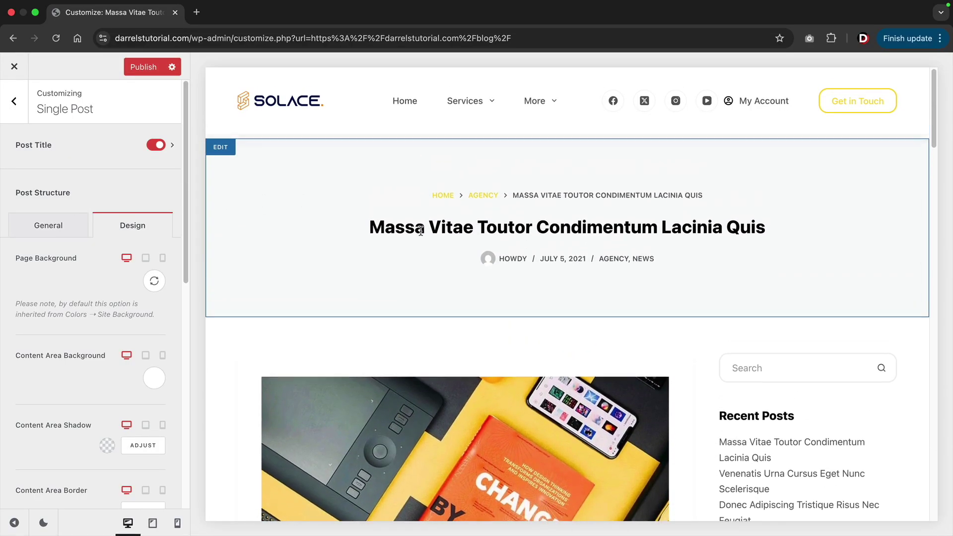
{"action": "left_click", "coordinate": [172, 145]}
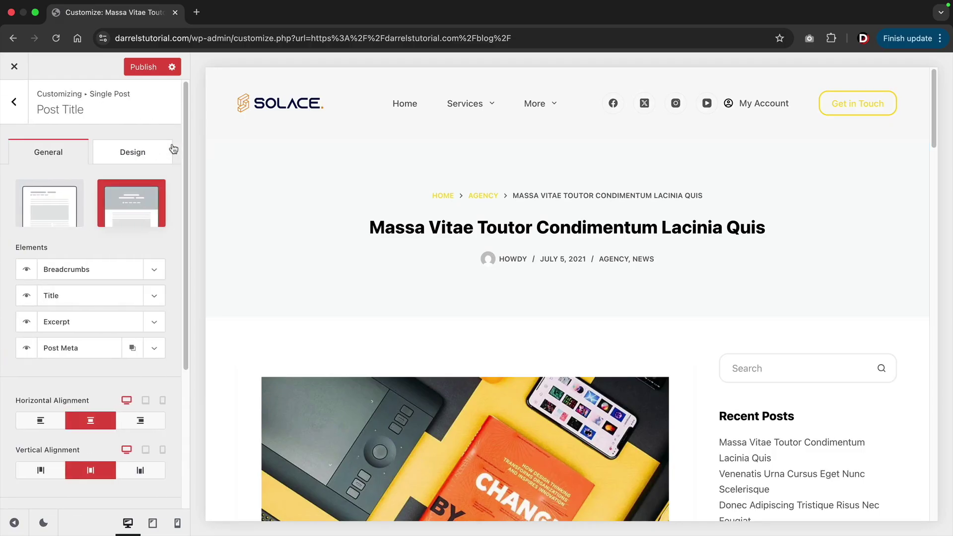
{"action": "left_click", "coordinate": [58, 214]}
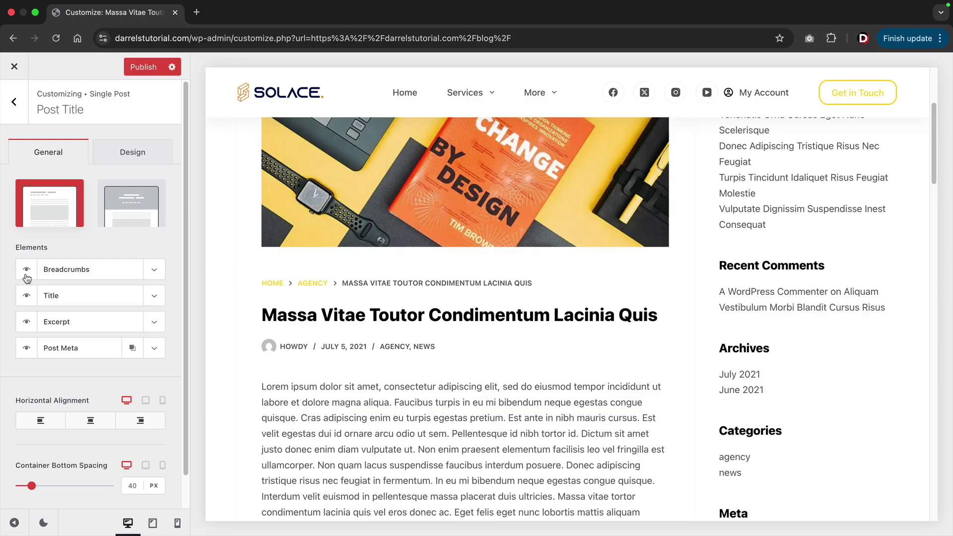
{"action": "left_click", "coordinate": [27, 350]}
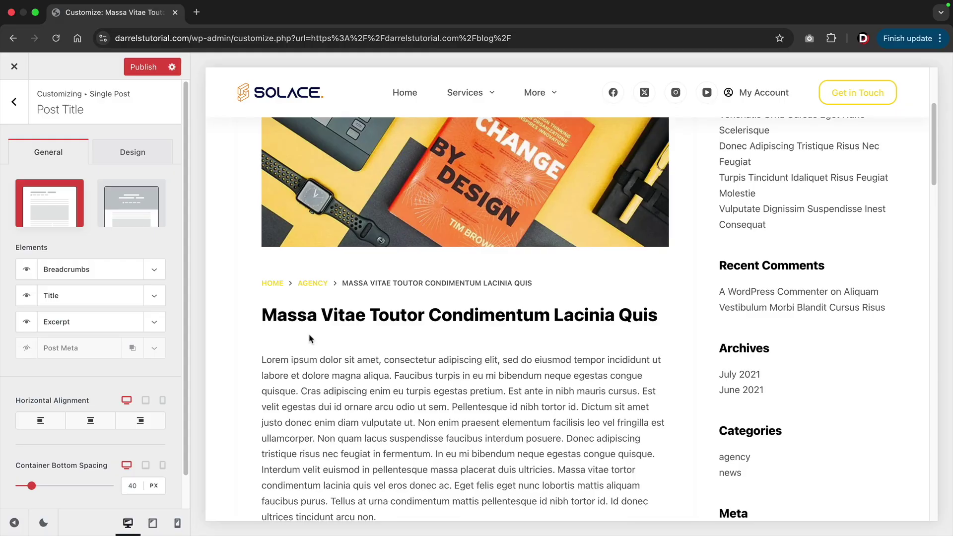
{"action": "left_click", "coordinate": [27, 349]}
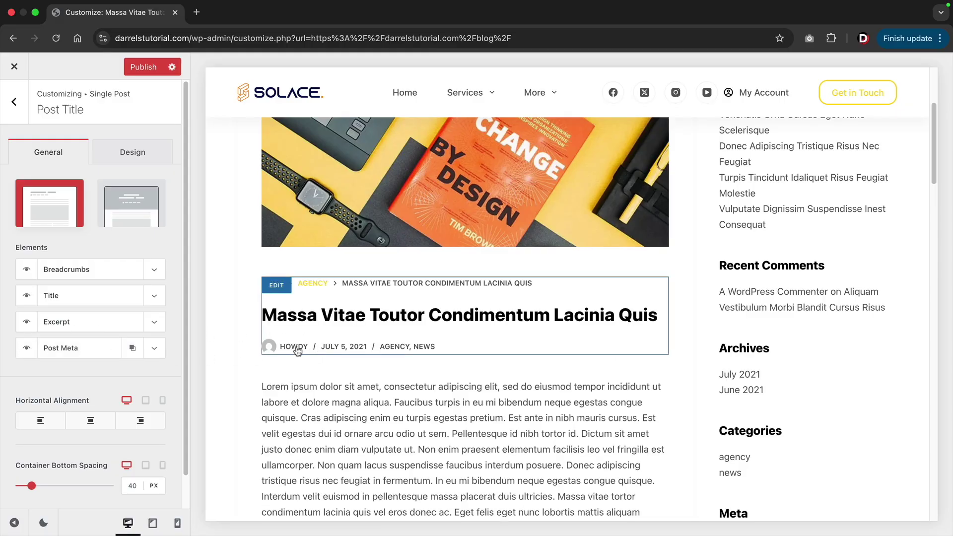
Left-align the post title and meta, and glance at the title's Design options.
{"action": "scroll", "coordinate": [312, 375], "scroll_direction": "down", "scroll_amount": 3}
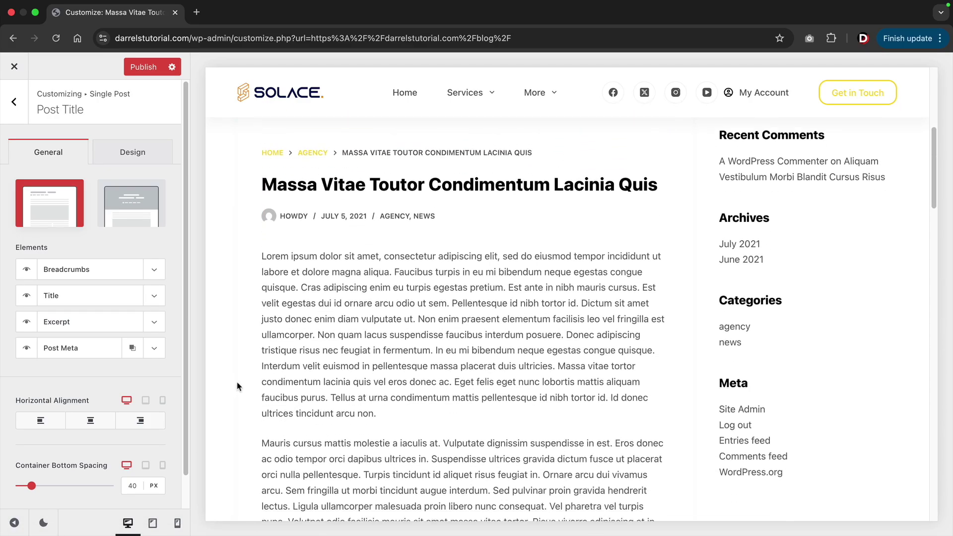
{"action": "scroll", "coordinate": [248, 382], "scroll_direction": "down", "scroll_amount": 2}
{"action": "scroll", "coordinate": [119, 408], "scroll_direction": "down", "scroll_amount": 1}
{"action": "left_click", "coordinate": [89, 388]}
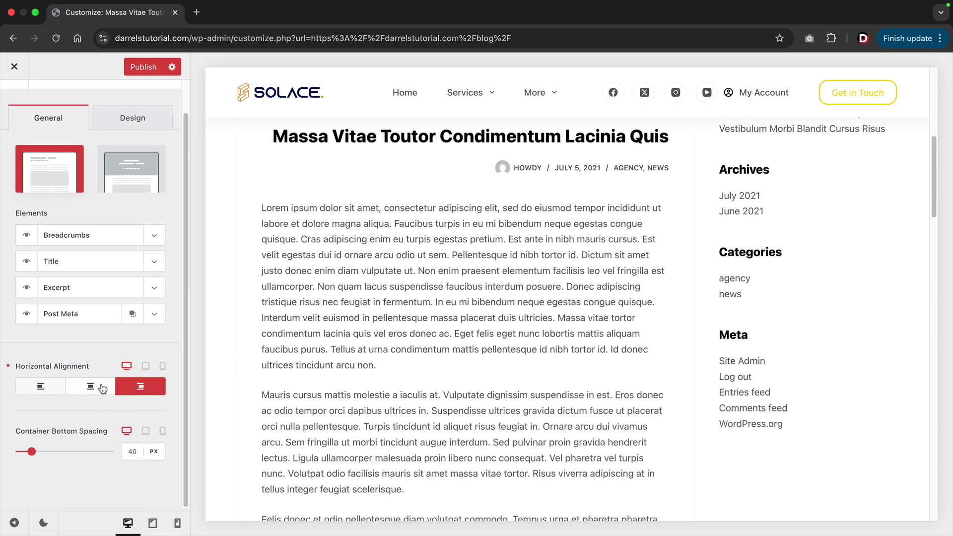
{"action": "left_click", "coordinate": [42, 386]}
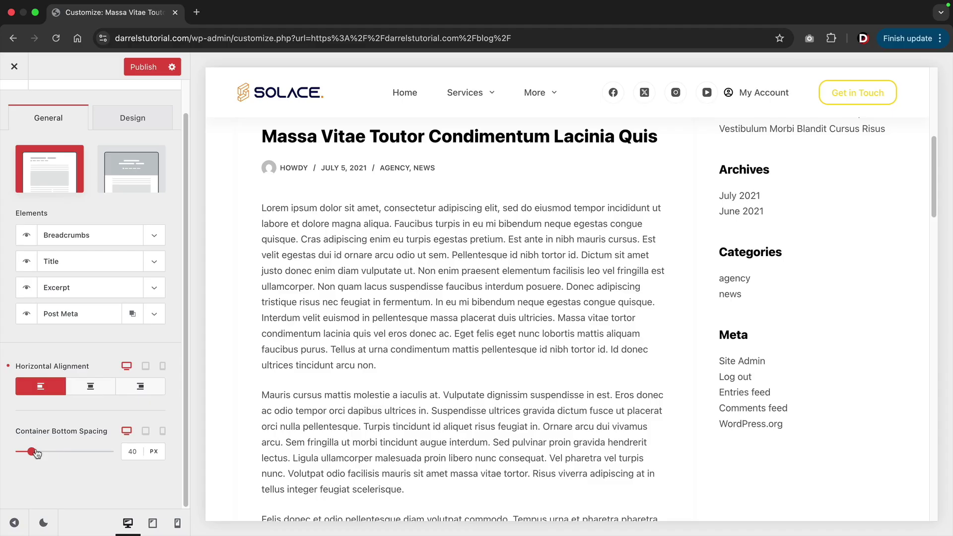
{"action": "scroll", "coordinate": [50, 444], "scroll_direction": "up", "scroll_amount": 1}
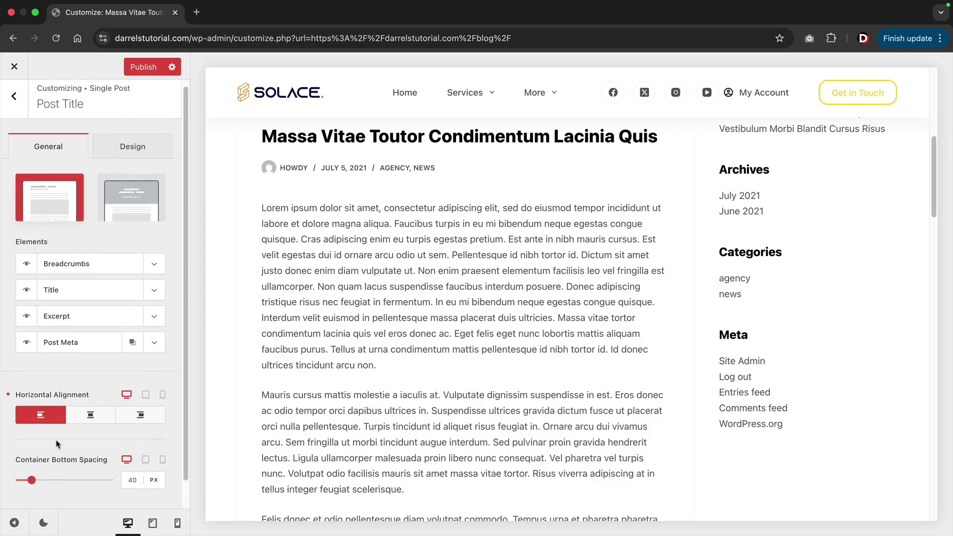
{"action": "left_click", "coordinate": [132, 152]}
{"action": "scroll", "coordinate": [308, 178], "scroll_direction": "up", "scroll_amount": 4}
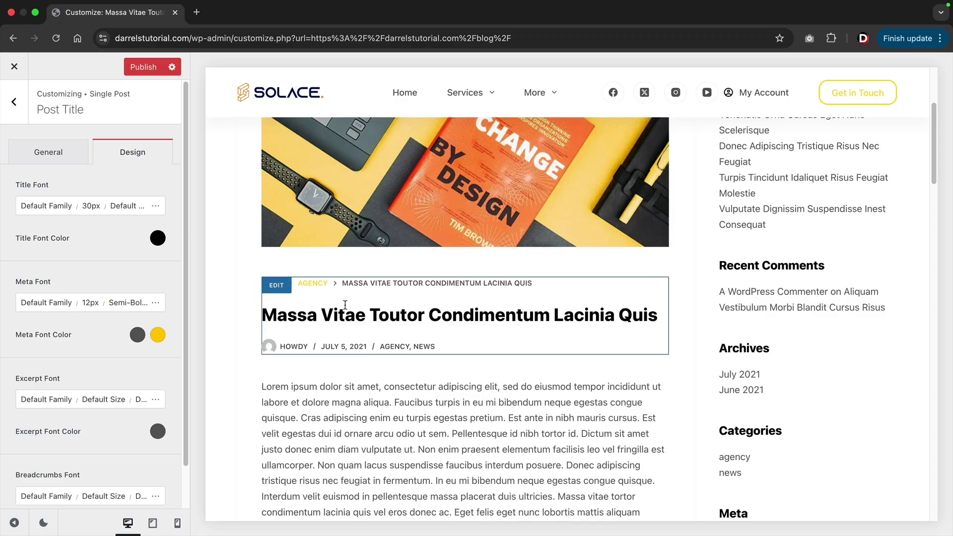
{"action": "scroll", "coordinate": [344, 305], "scroll_direction": "up", "scroll_amount": 3}
{"action": "left_click", "coordinate": [64, 156]}
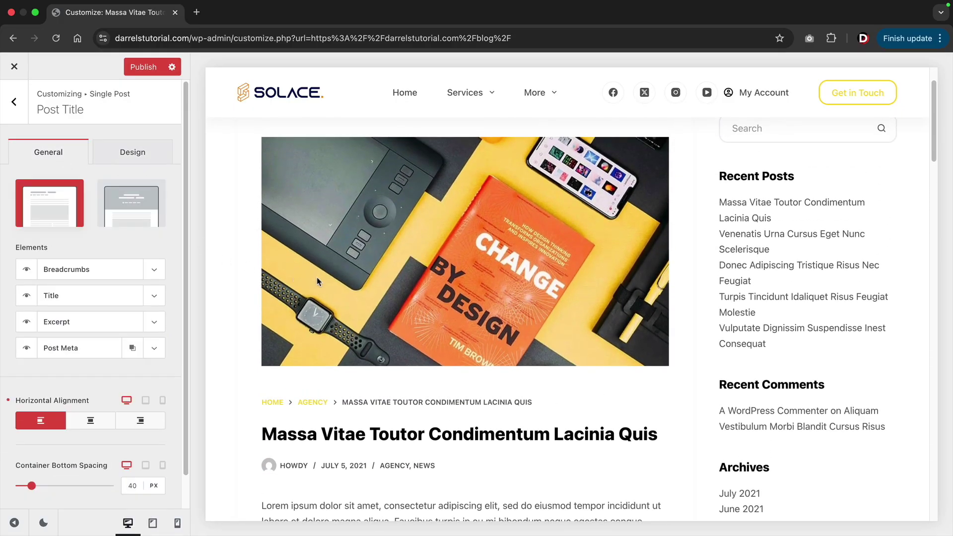
{"action": "scroll", "coordinate": [317, 300], "scroll_direction": "up", "scroll_amount": 2}
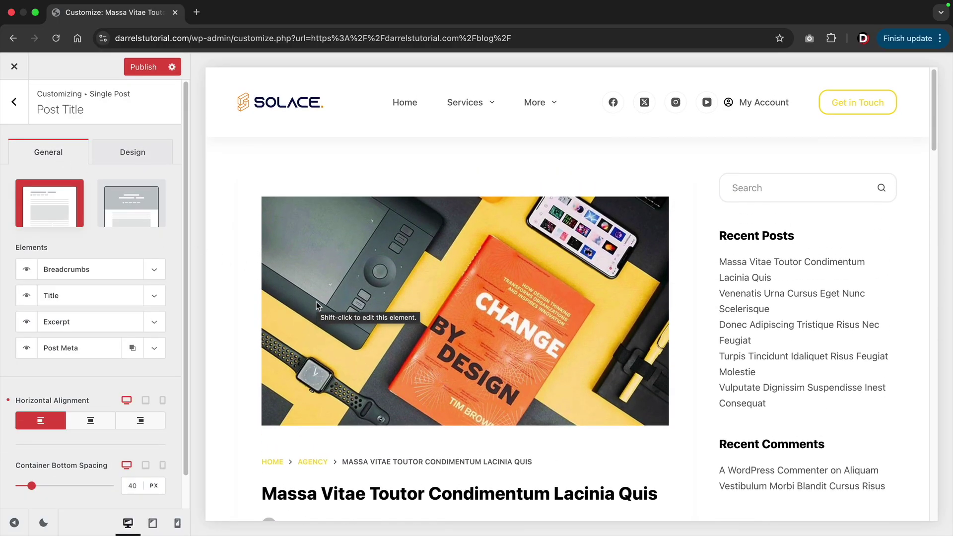
{"action": "scroll", "coordinate": [316, 303], "scroll_direction": "down", "scroll_amount": 2}
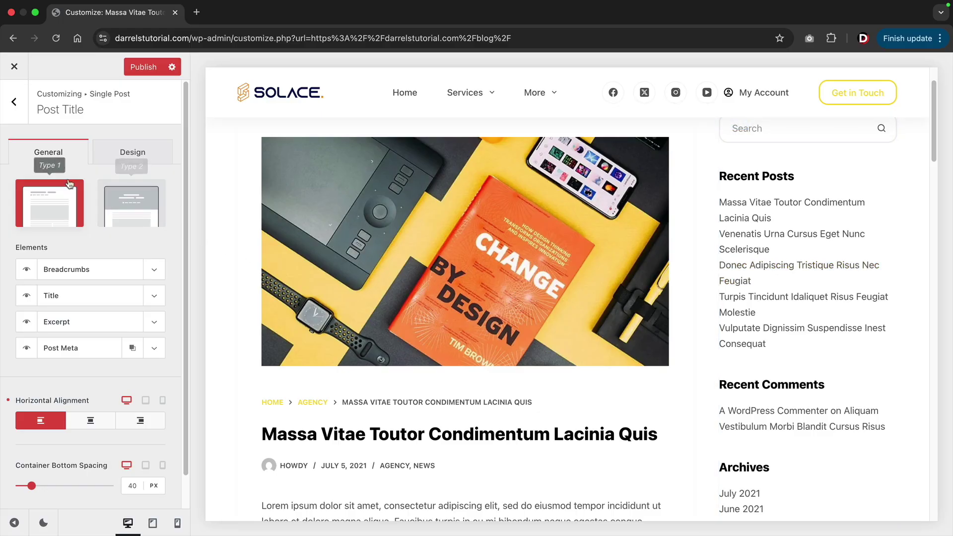
Leave the single post settings for the Categories archive layout settings.
{"action": "left_click", "coordinate": [7, 113]}
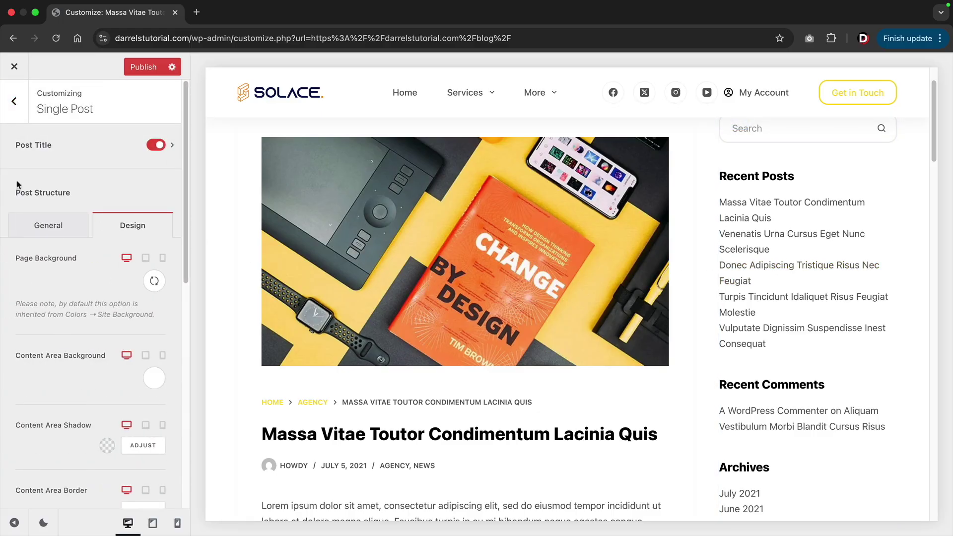
{"action": "left_click", "coordinate": [28, 226]}
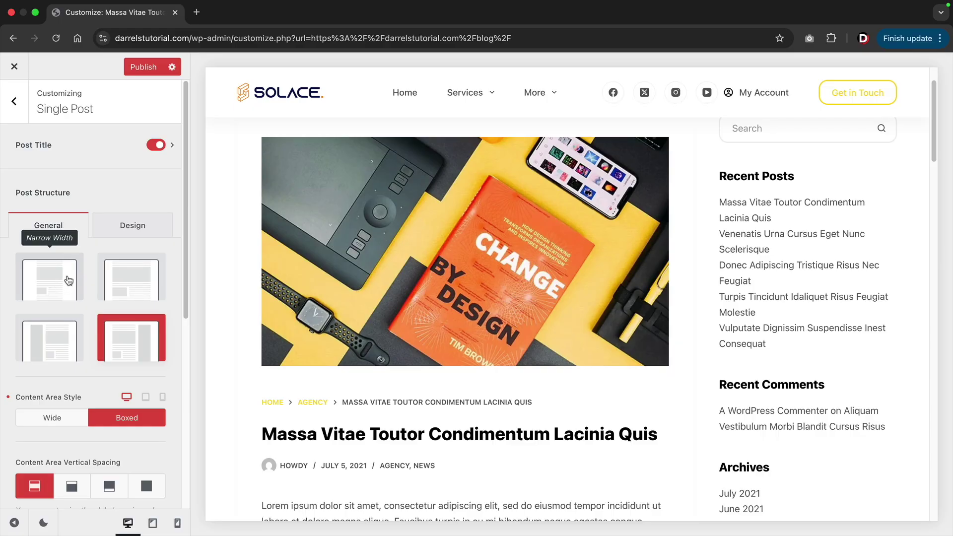
{"action": "left_click", "coordinate": [20, 110]}
{"action": "left_click", "coordinate": [55, 410]}
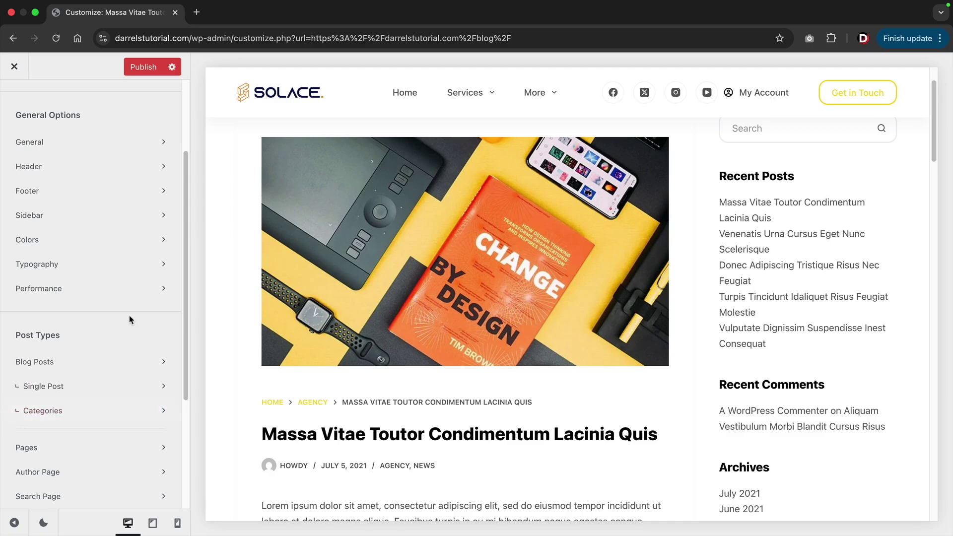
{"action": "left_click", "coordinate": [49, 416]}
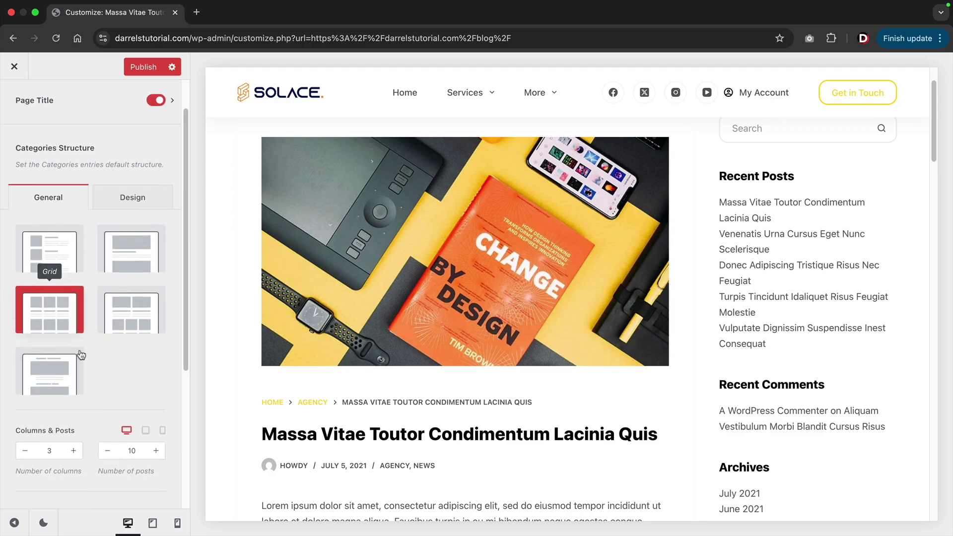
Preview the Agency category, try Simple and Enhanced Grid, then keep Grid.
{"action": "scroll", "coordinate": [75, 355], "scroll_direction": "down", "scroll_amount": 1}
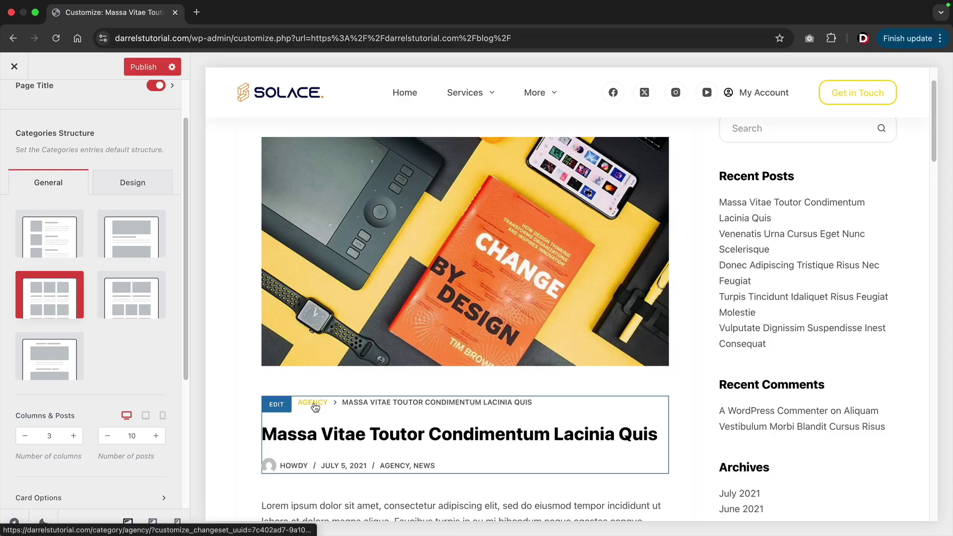
{"action": "left_click", "coordinate": [314, 406]}
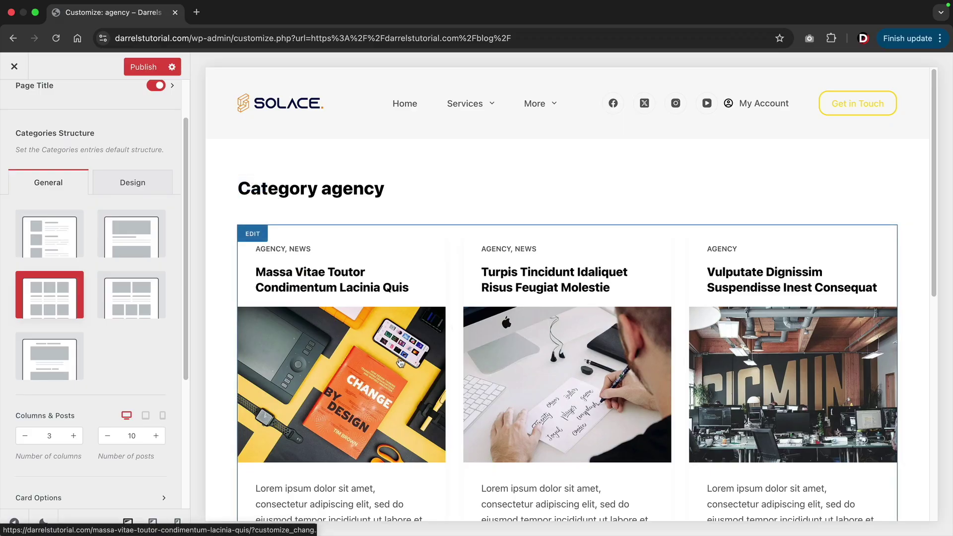
{"action": "left_click", "coordinate": [60, 226]}
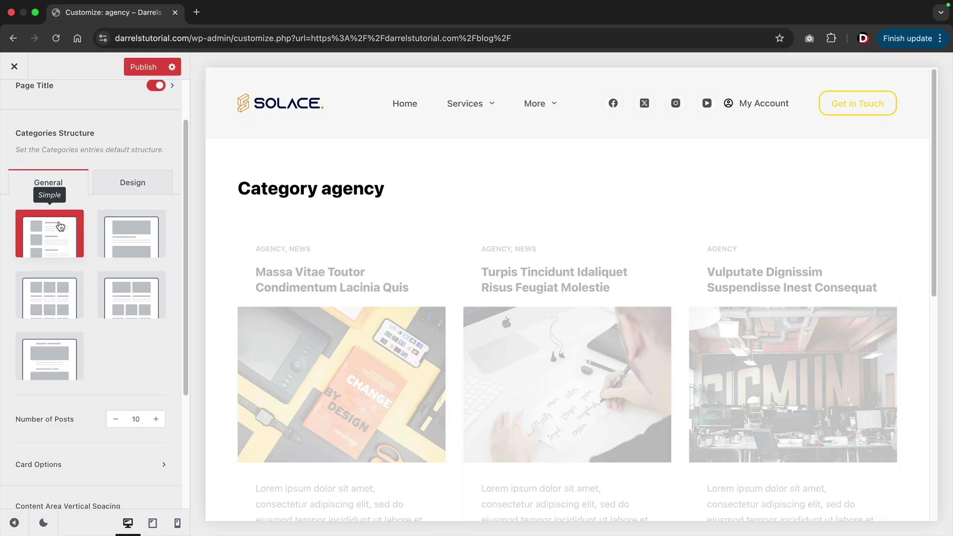
{"action": "left_click", "coordinate": [124, 295]}
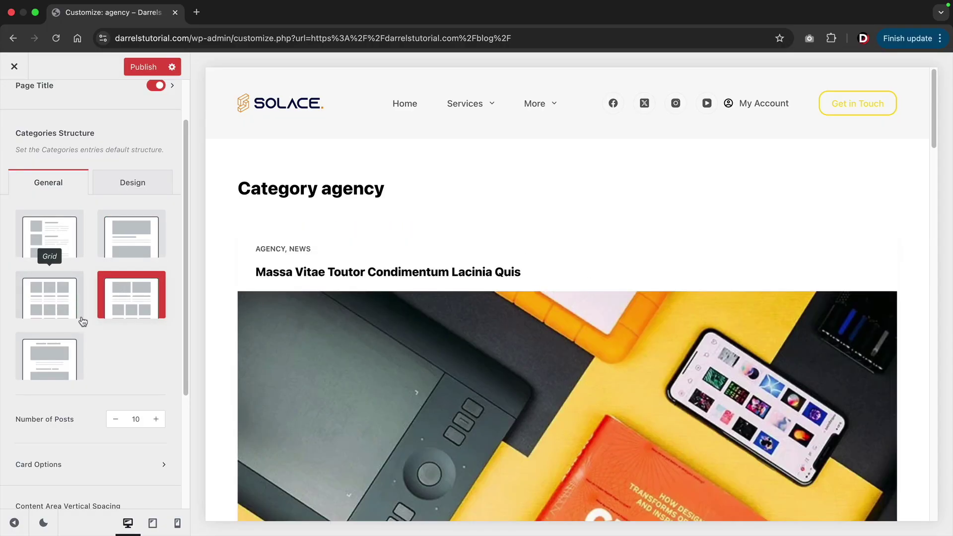
{"action": "scroll", "coordinate": [82, 322], "scroll_direction": "up", "scroll_amount": 3}
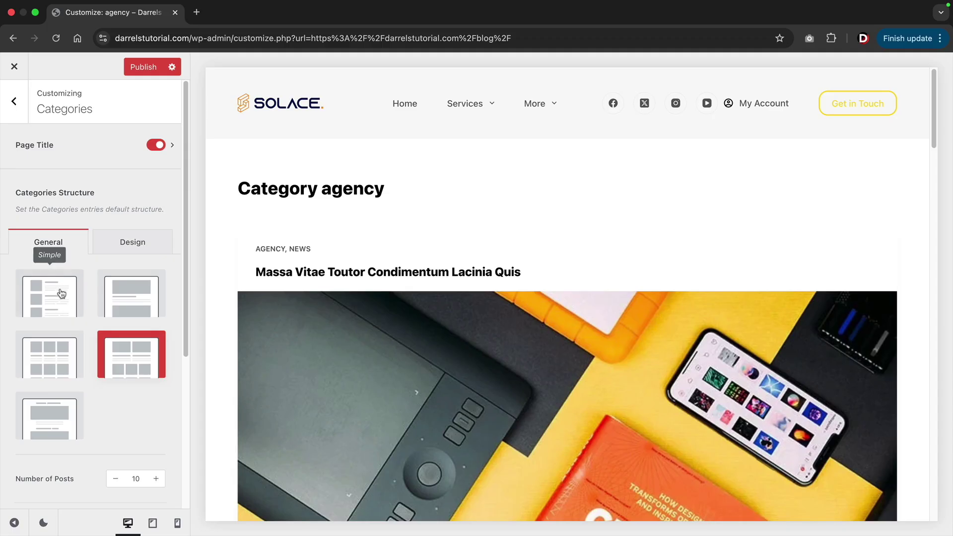
{"action": "left_click", "coordinate": [52, 346]}
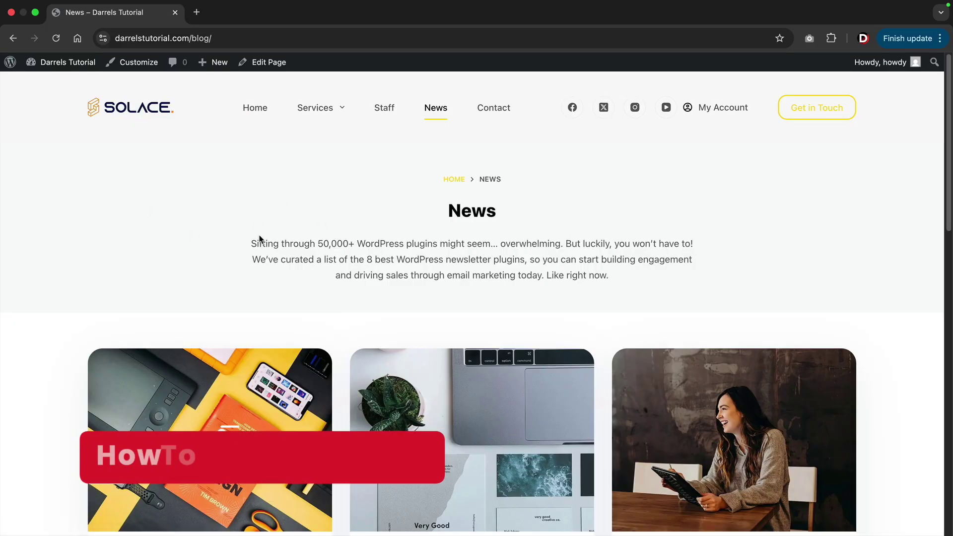
Scroll the News page and go to the Dashboard from the admin bar's site-name menu.
{"action": "scroll", "coordinate": [259, 239], "scroll_direction": "down", "scroll_amount": 3}
{"action": "scroll", "coordinate": [259, 239], "scroll_direction": "down", "scroll_amount": 3}
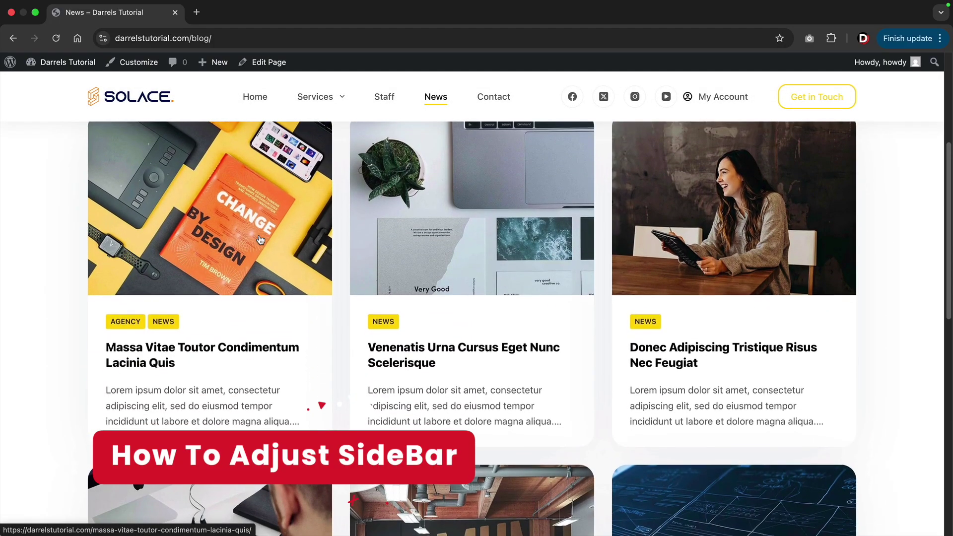
{"action": "mouse_move", "coordinate": [67, 67]}
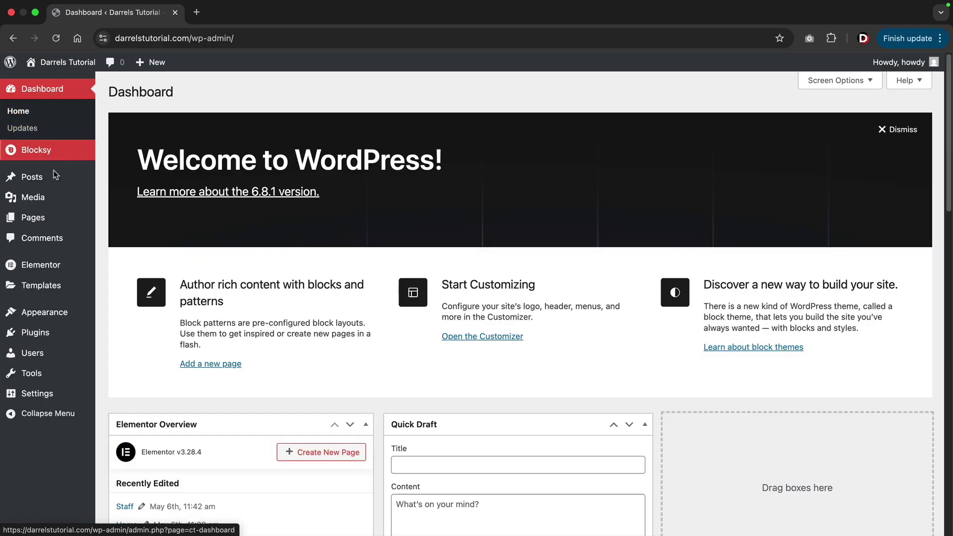
Open Appearance > Widgets, dismiss the welcome tour, and scroll the Main Sidebar down to Meta.
{"action": "mouse_move", "coordinate": [54, 312]}
{"action": "left_click", "coordinate": [130, 367]}
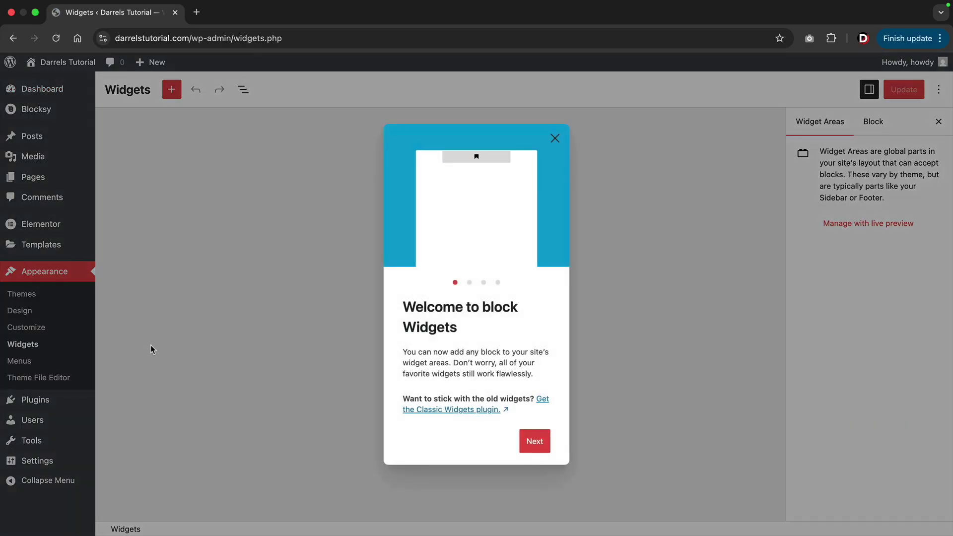
{"action": "left_click", "coordinate": [553, 139]}
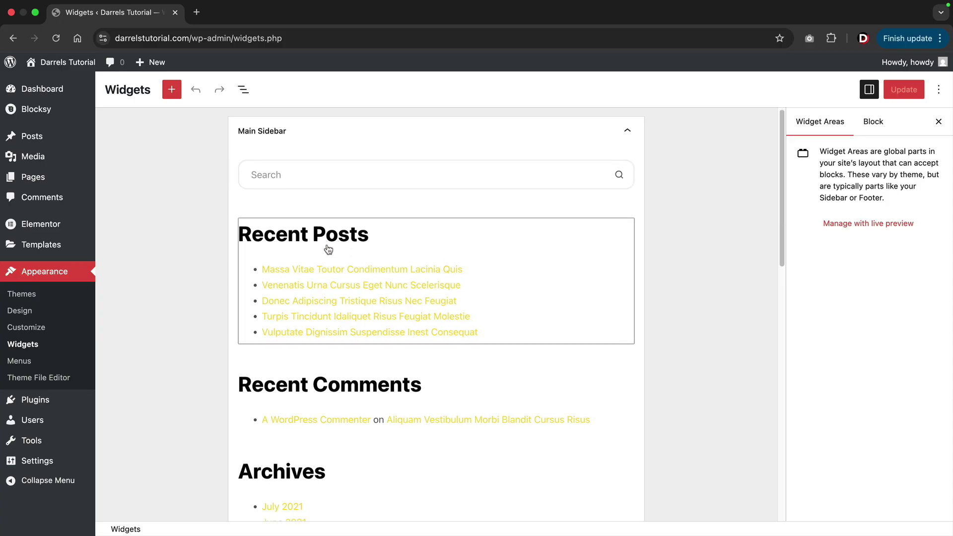
{"action": "scroll", "coordinate": [329, 249], "scroll_direction": "down", "scroll_amount": 3}
{"action": "scroll", "coordinate": [326, 252], "scroll_direction": "down", "scroll_amount": 3}
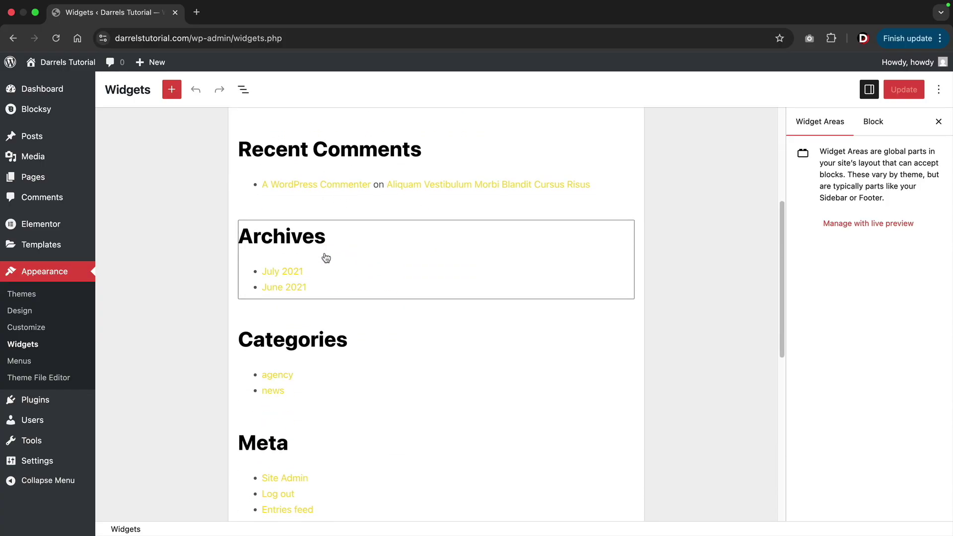
{"action": "scroll", "coordinate": [325, 255], "scroll_direction": "down", "scroll_amount": 5}
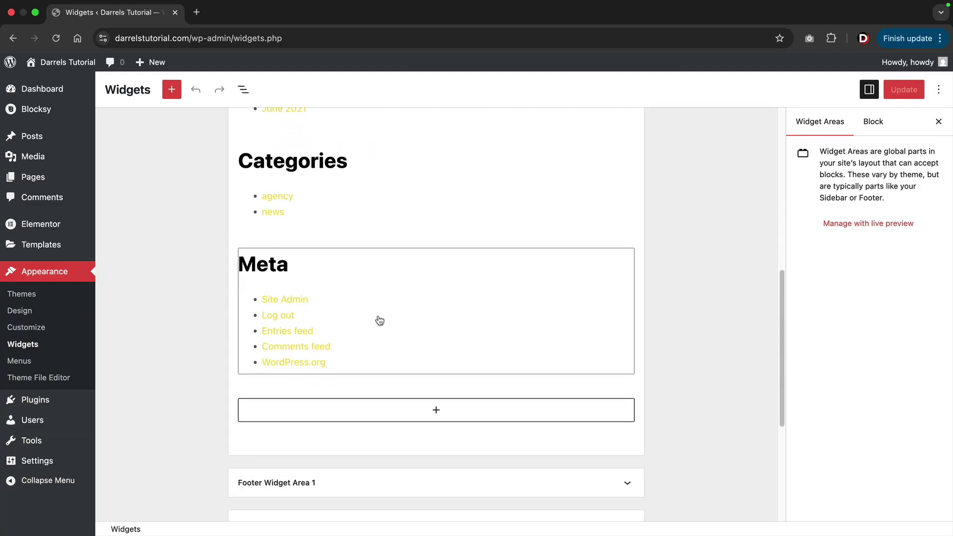
Delete the Meta widget from the Main Sidebar.
{"action": "left_click", "coordinate": [380, 321]}
{"action": "left_click", "coordinate": [349, 238]}
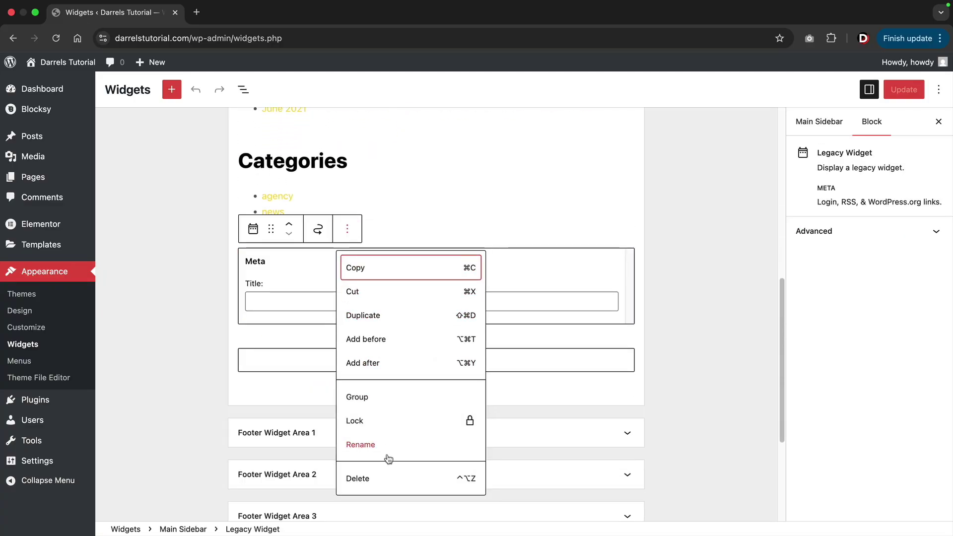
{"action": "left_click", "coordinate": [384, 478]}
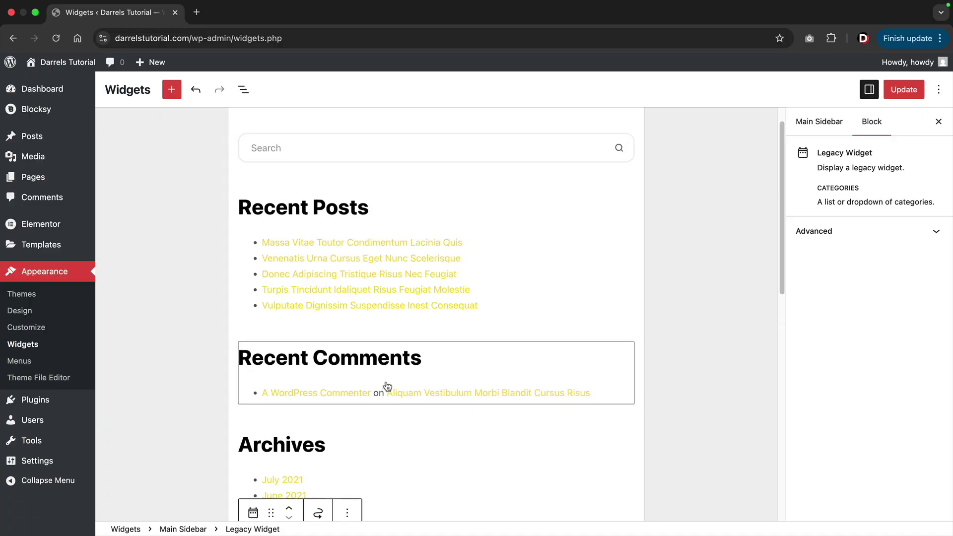
Open the full block library for the sidebar and browse the available blocks.
{"action": "scroll", "coordinate": [387, 385], "scroll_direction": "down", "scroll_amount": 3}
{"action": "left_click", "coordinate": [436, 356]}
{"action": "scroll", "coordinate": [436, 393], "scroll_direction": "down", "scroll_amount": 1}
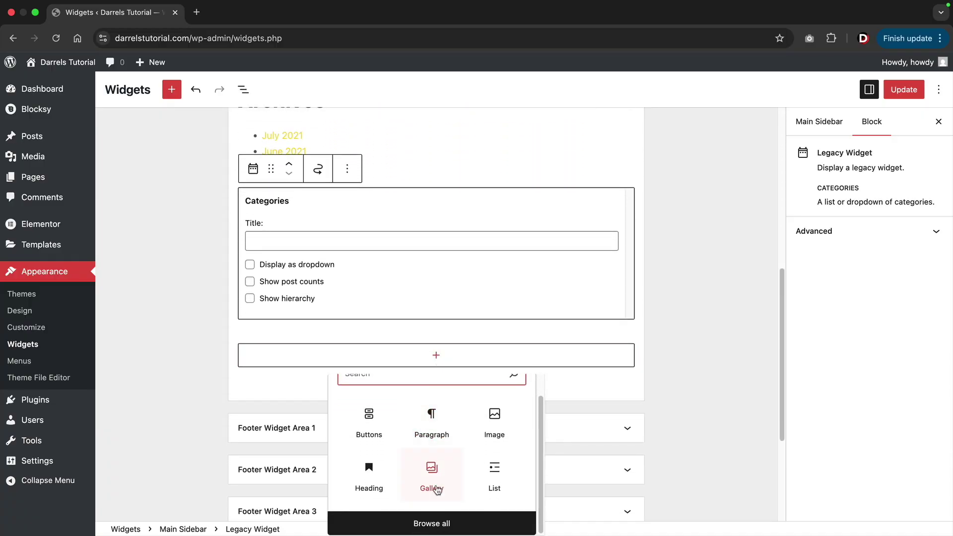
{"action": "left_click", "coordinate": [430, 524]}
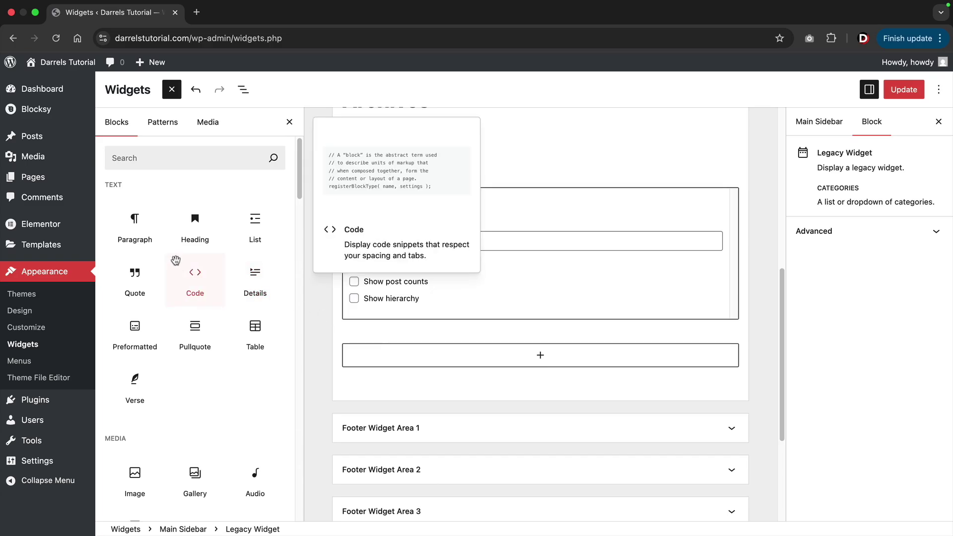
{"action": "scroll", "coordinate": [237, 296], "scroll_direction": "down", "scroll_amount": 15}
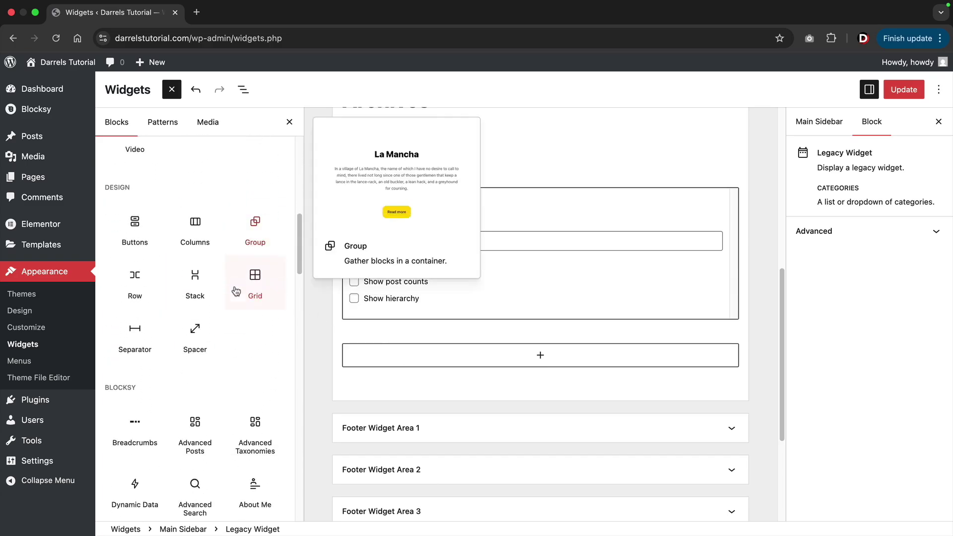
{"action": "scroll", "coordinate": [234, 286], "scroll_direction": "down", "scroll_amount": 15}
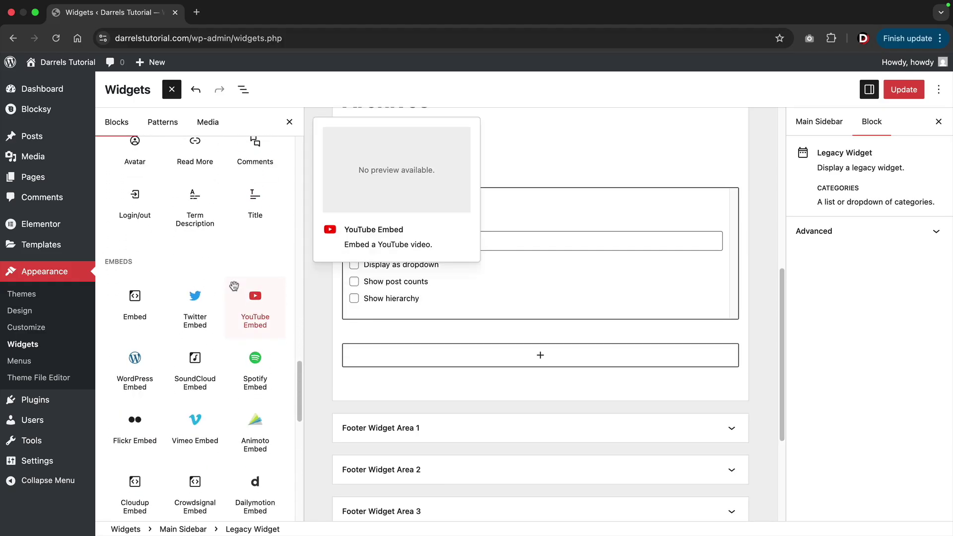
{"action": "scroll", "coordinate": [234, 286], "scroll_direction": "down", "scroll_amount": 3}
{"action": "scroll", "coordinate": [234, 286], "scroll_direction": "down", "scroll_amount": 6}
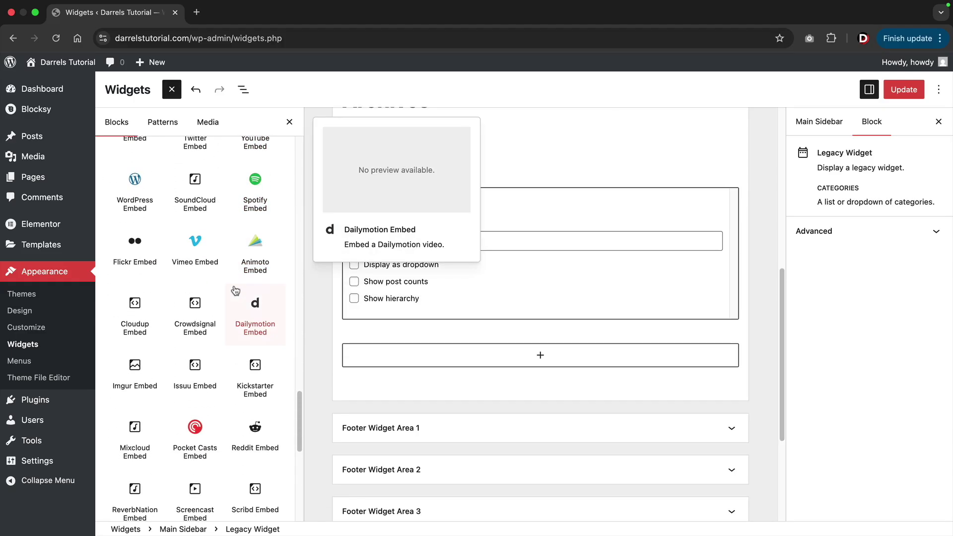
{"action": "scroll", "coordinate": [236, 290], "scroll_direction": "down", "scroll_amount": 15}
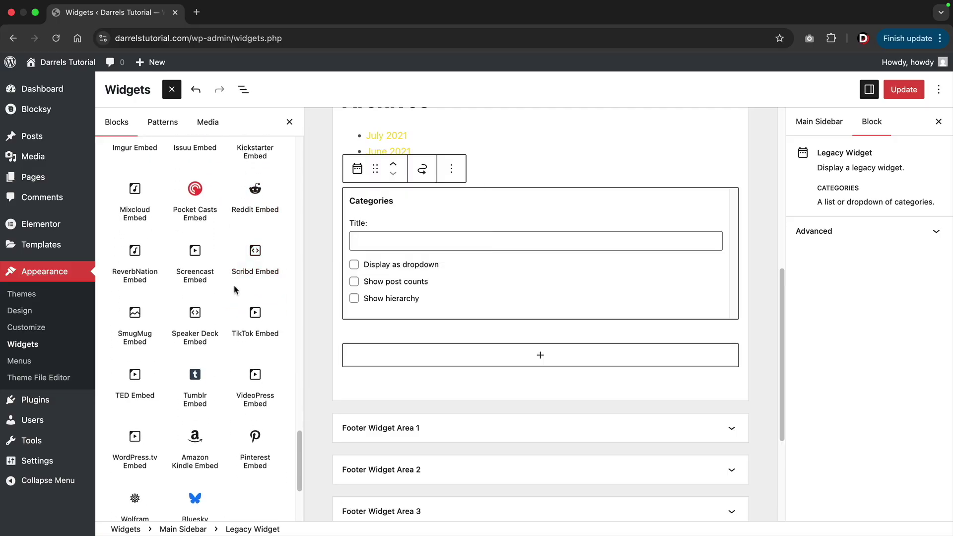
{"action": "scroll", "coordinate": [235, 290], "scroll_direction": "down", "scroll_amount": 6}
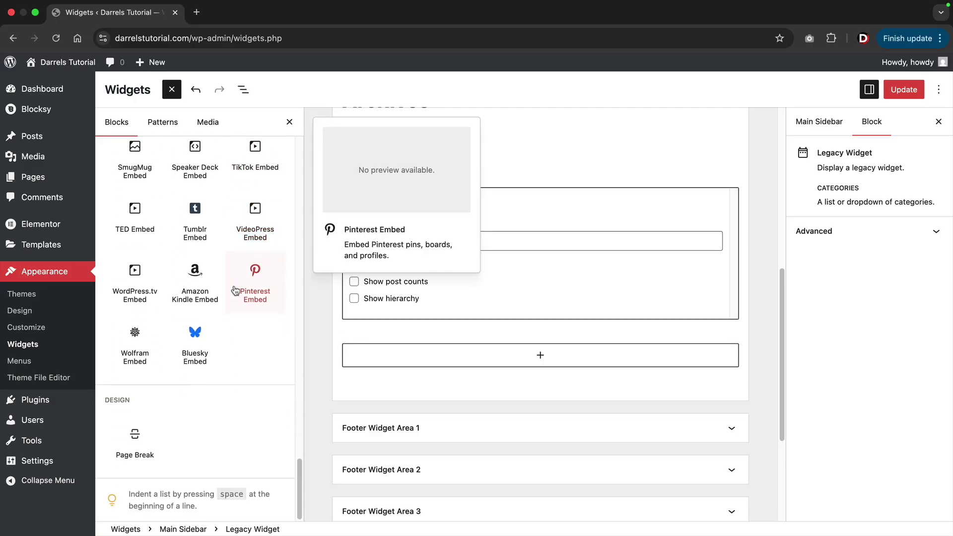
{"action": "scroll", "coordinate": [235, 290], "scroll_direction": "up", "scroll_amount": 20}
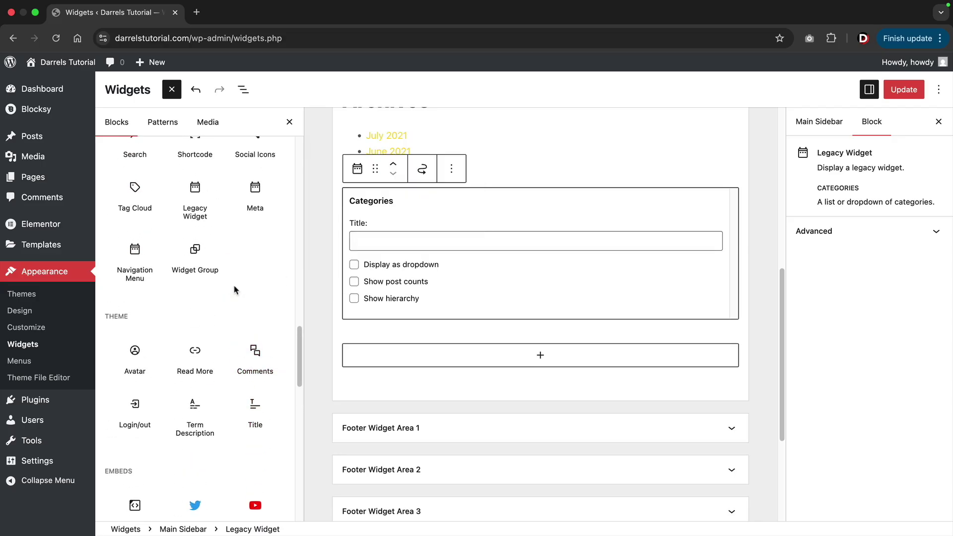
{"action": "scroll", "coordinate": [235, 290], "scroll_direction": "up", "scroll_amount": 10}
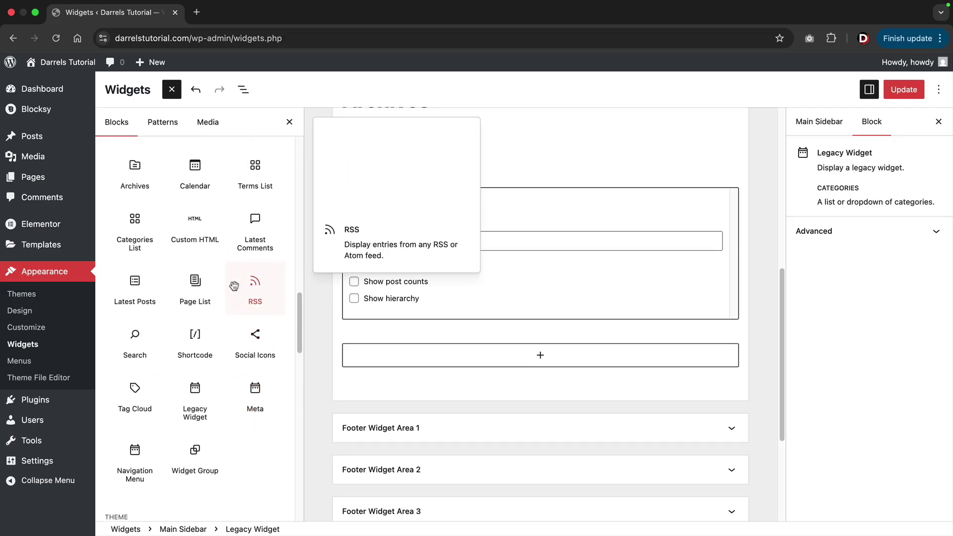
{"action": "scroll", "coordinate": [236, 291], "scroll_direction": "up", "scroll_amount": 2}
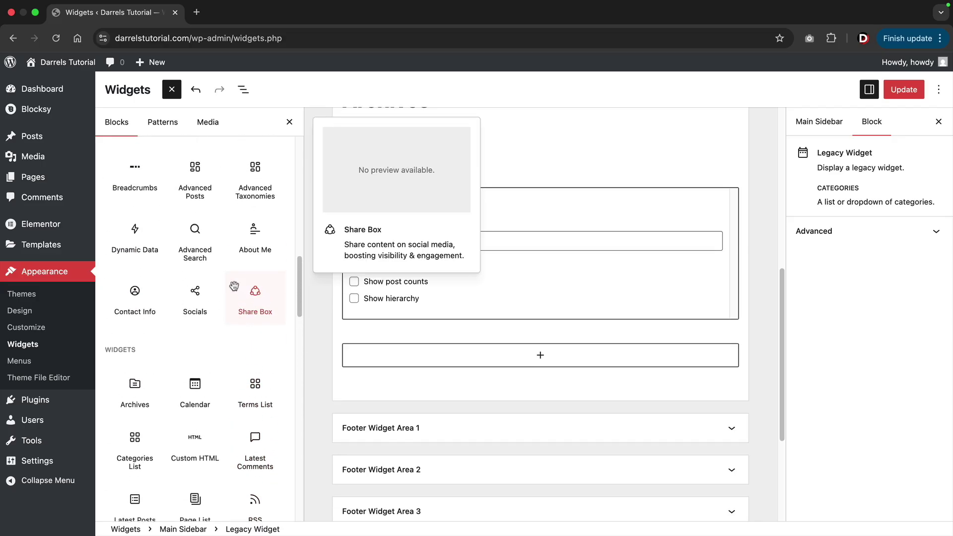
Add a Share Box block, then an Image block found by searching 'im' below it.
{"action": "left_click", "coordinate": [256, 297]}
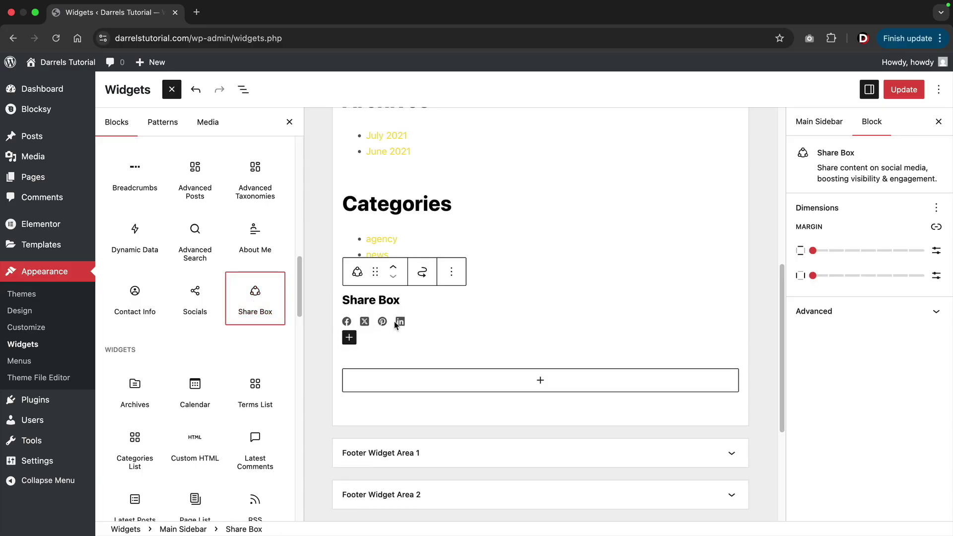
{"action": "scroll", "coordinate": [251, 303], "scroll_direction": "up", "scroll_amount": 10}
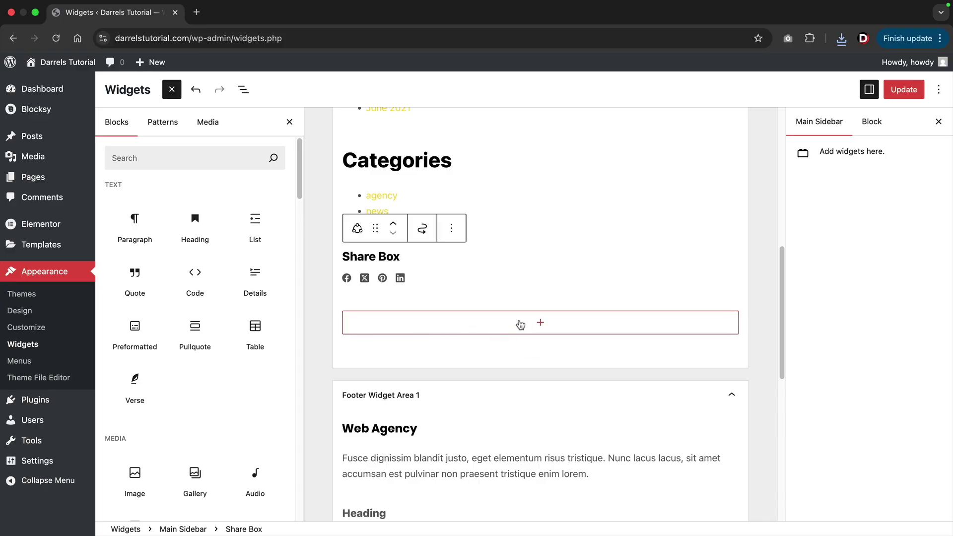
{"action": "left_click", "coordinate": [213, 160]}
{"action": "type", "text": "im"}
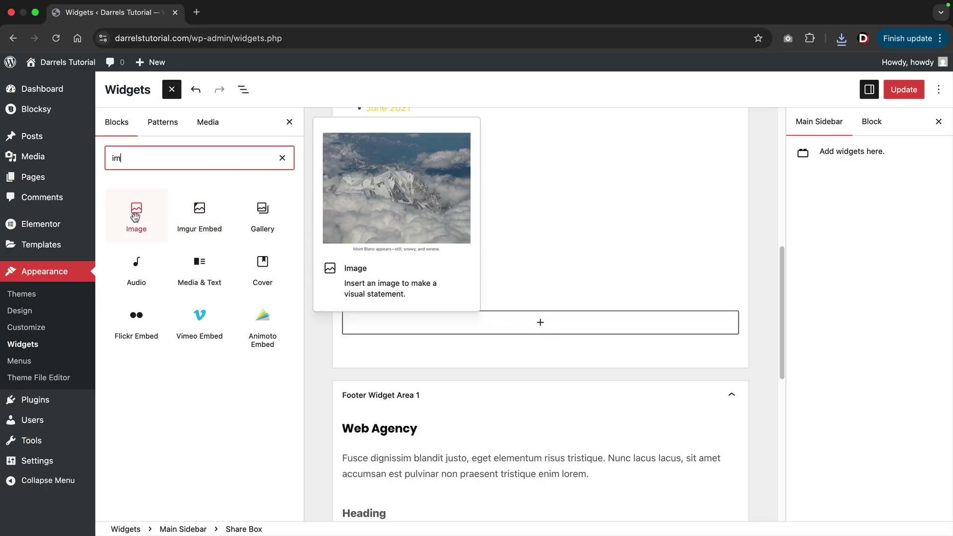
{"action": "left_click", "coordinate": [135, 217]}
Upload hostinger-coupon-codes.jpg into the new Image block.
{"action": "left_click", "coordinate": [377, 379]}
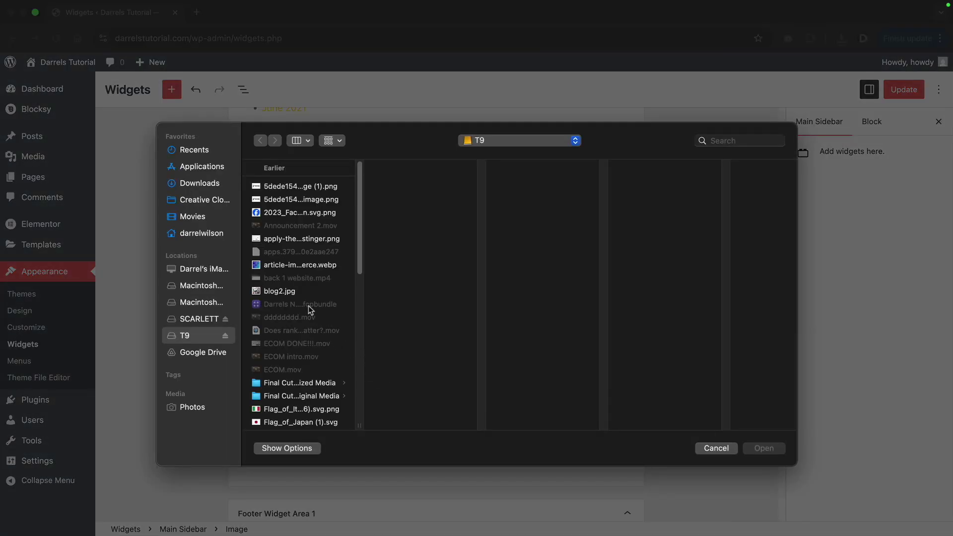
{"action": "scroll", "coordinate": [305, 299], "scroll_direction": "down", "scroll_amount": 5}
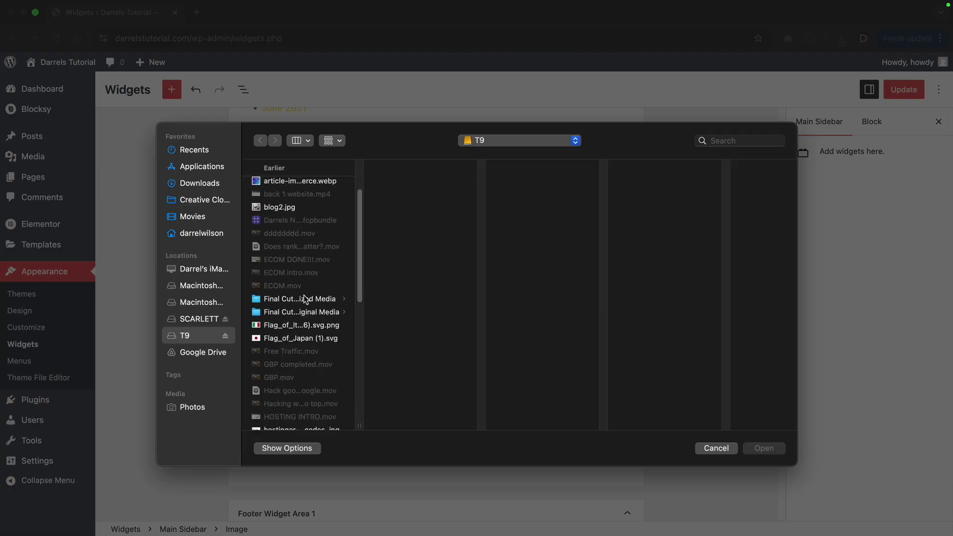
{"action": "scroll", "coordinate": [303, 297], "scroll_direction": "down", "scroll_amount": 5}
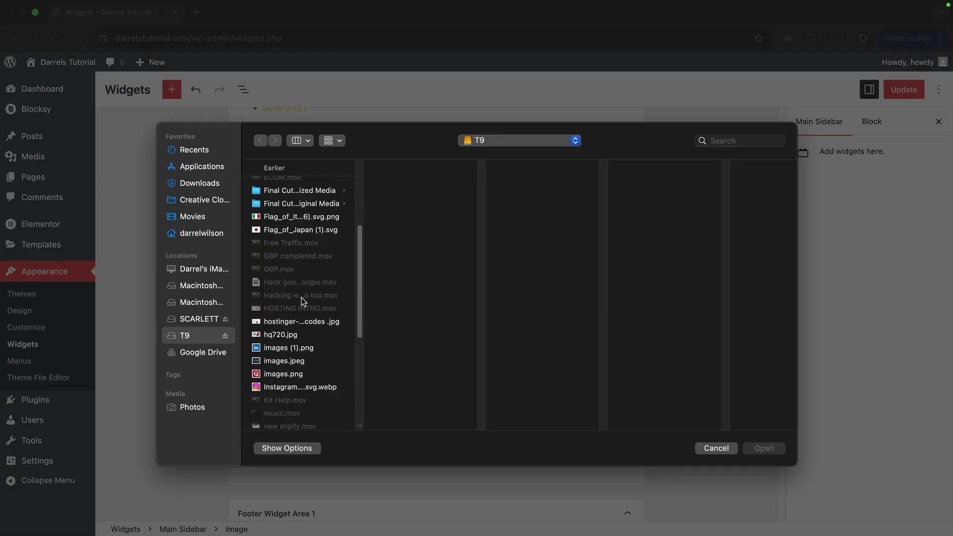
{"action": "scroll", "coordinate": [302, 298], "scroll_direction": "down", "scroll_amount": 5}
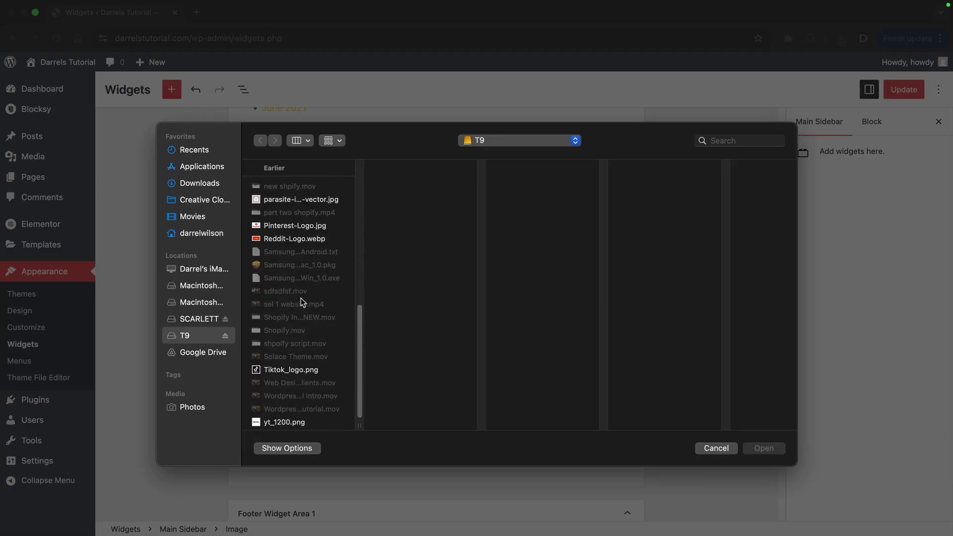
{"action": "scroll", "coordinate": [301, 297], "scroll_direction": "up", "scroll_amount": 7}
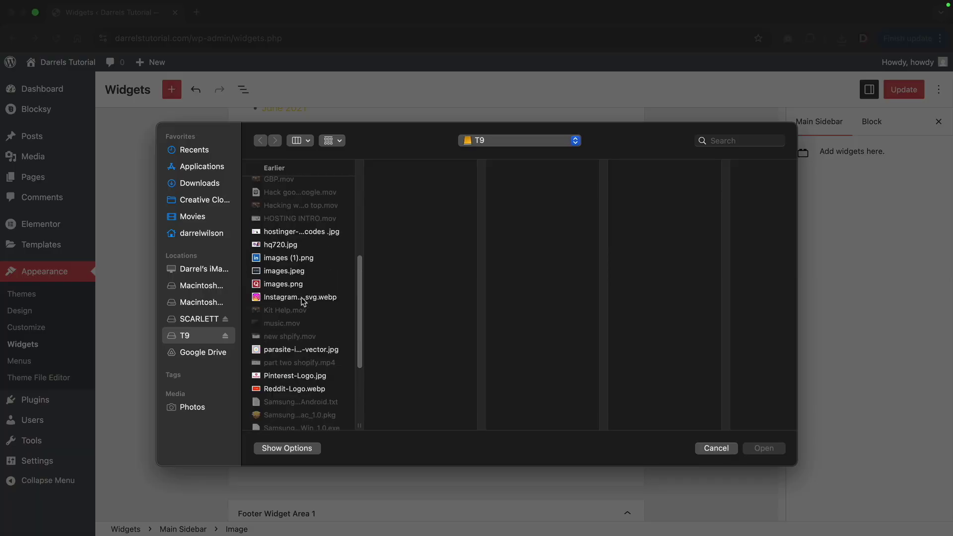
{"action": "left_click", "coordinate": [308, 288]}
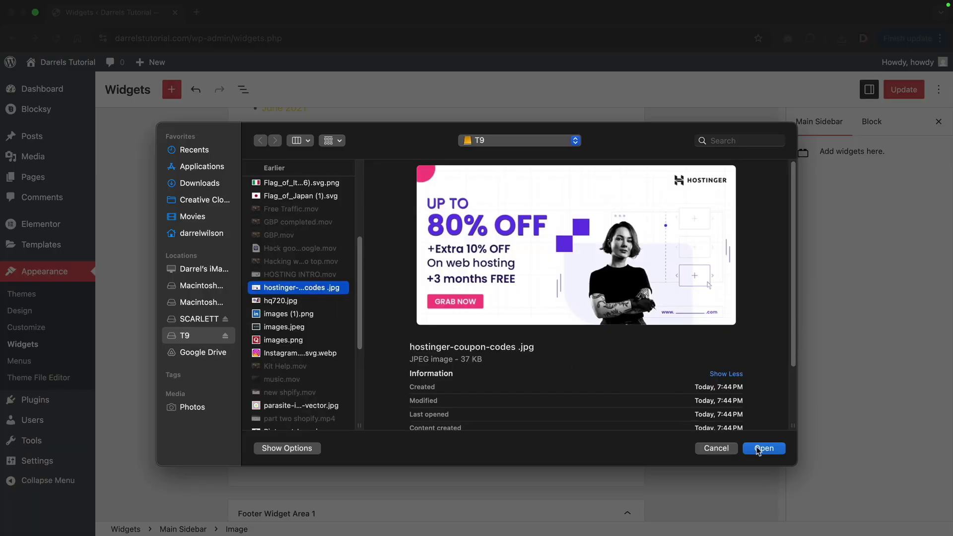
{"action": "left_click", "coordinate": [763, 449]}
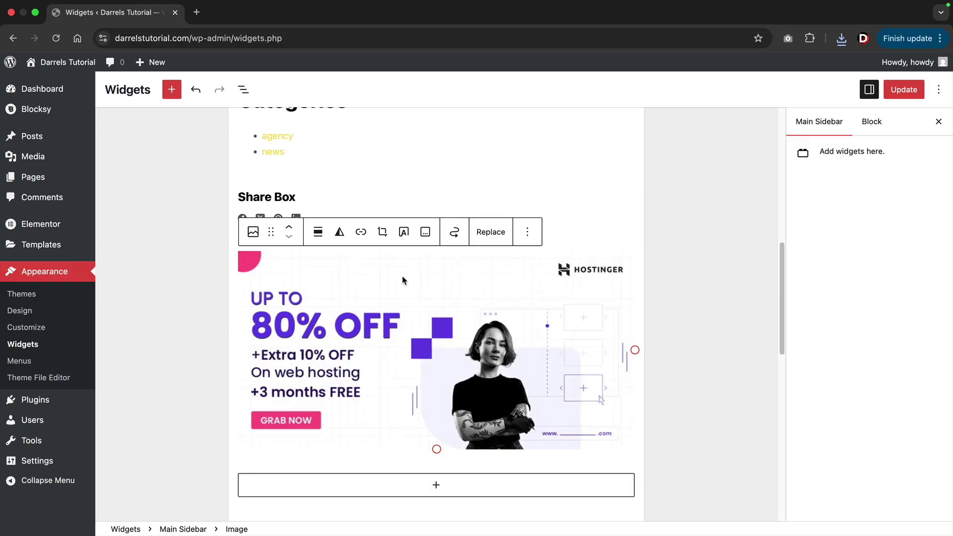
{"action": "left_click", "coordinate": [361, 233]}
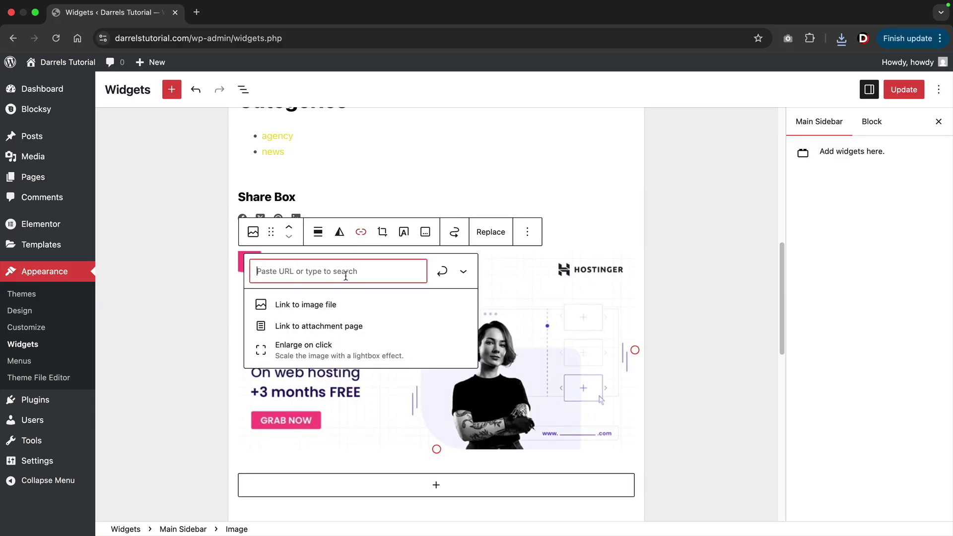
{"action": "type", "text": "https:"}
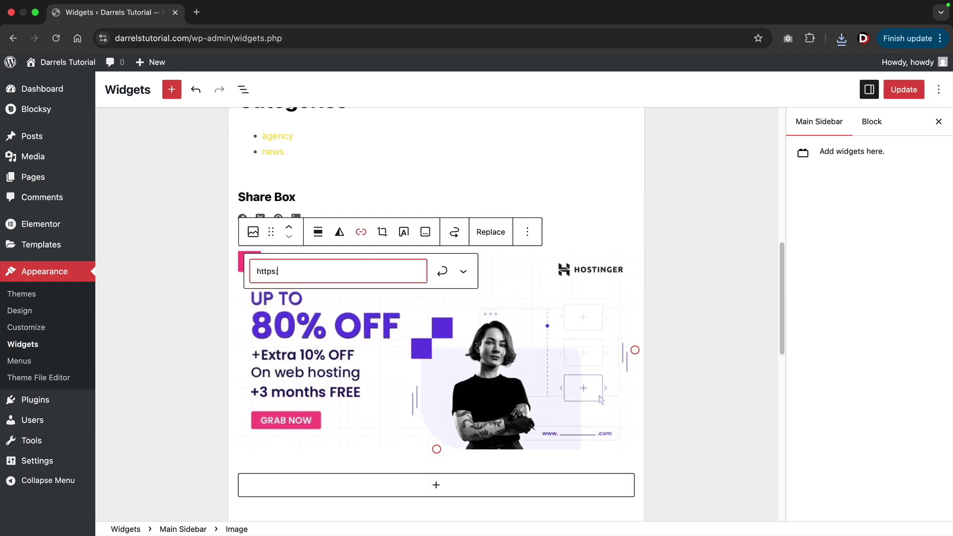
{"action": "type", "text": "//www.darrelwilson.com/hostinger"}
{"action": "left_click", "coordinate": [442, 271]}
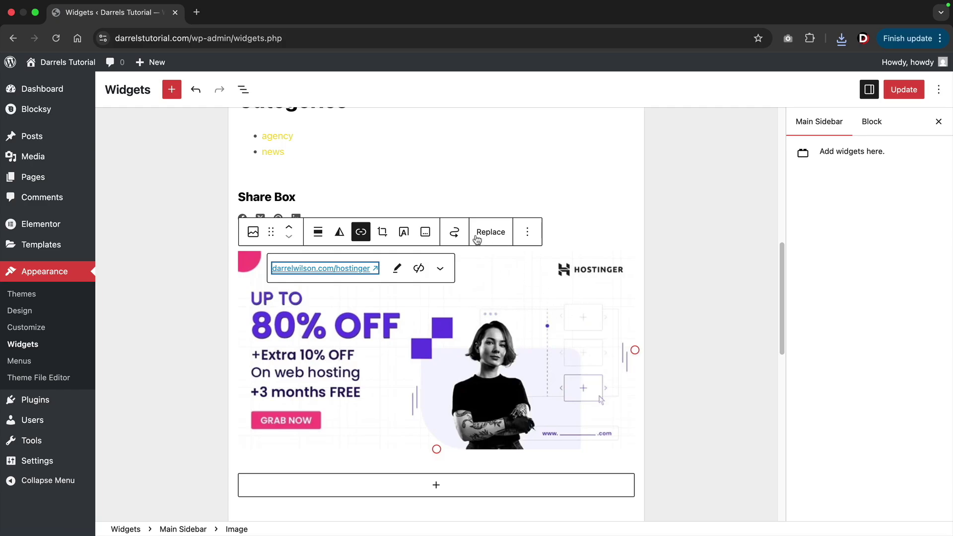
Delete the Archives and Recent Comments widgets from the sidebar.
{"action": "scroll", "coordinate": [449, 302], "scroll_direction": "up", "scroll_amount": 10}
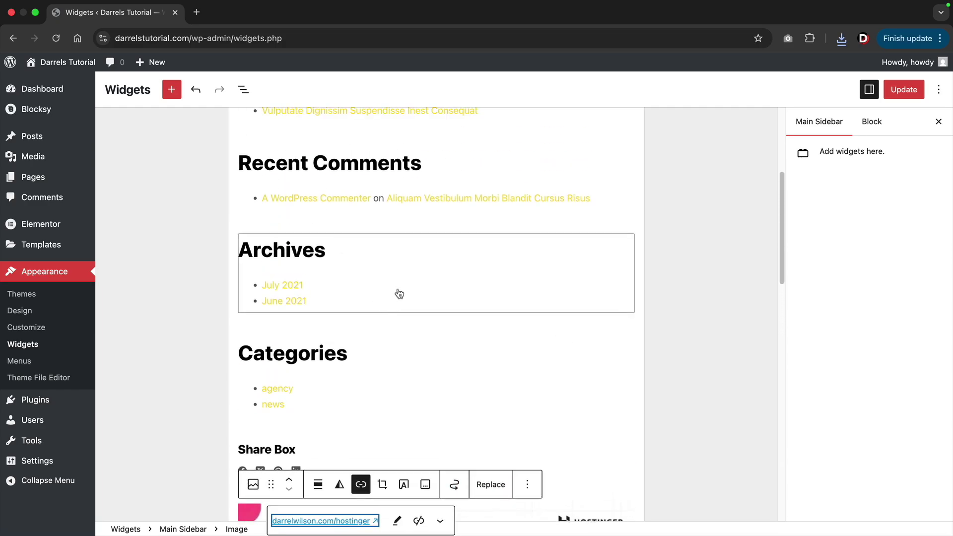
{"action": "left_click", "coordinate": [372, 391]}
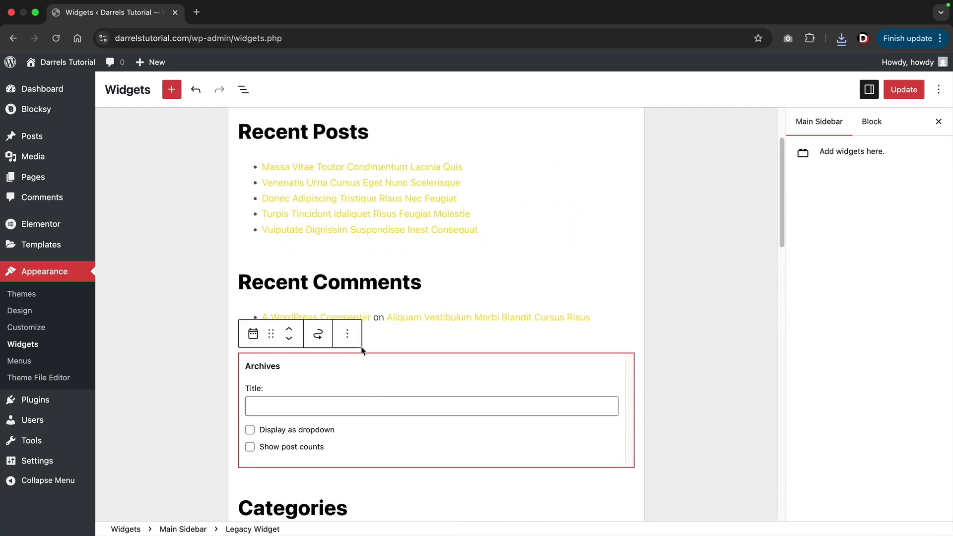
{"action": "left_click", "coordinate": [351, 340]}
{"action": "left_click", "coordinate": [368, 297]}
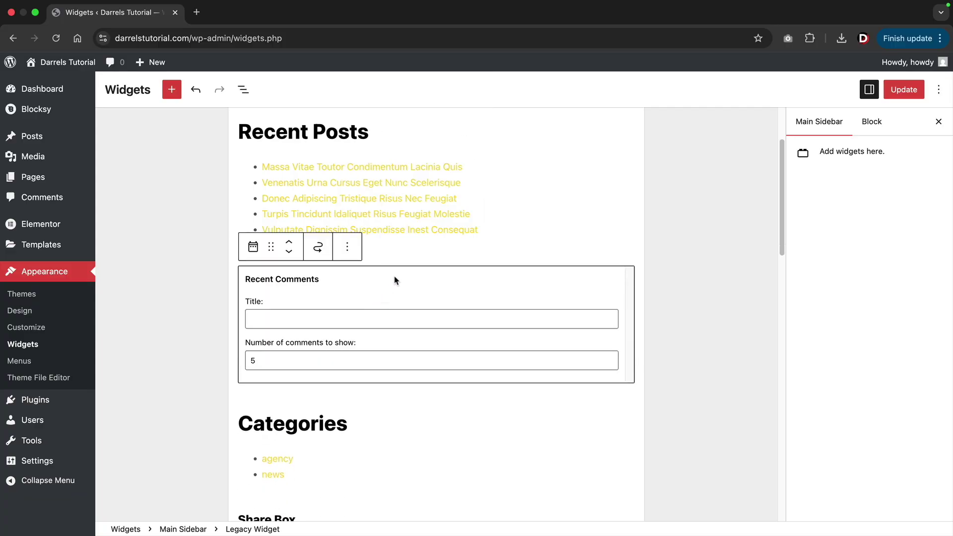
{"action": "left_click", "coordinate": [348, 247]}
{"action": "left_click", "coordinate": [355, 496]}
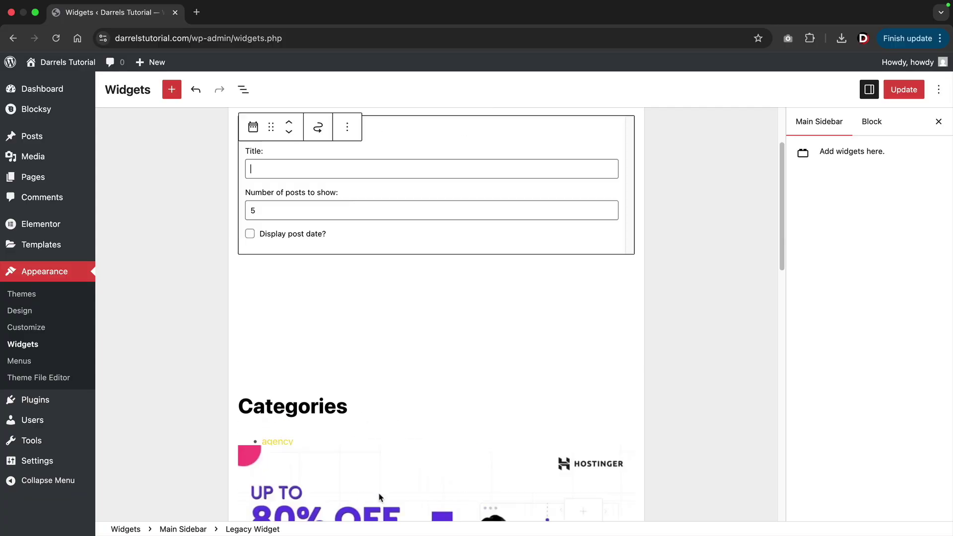
{"action": "scroll", "coordinate": [378, 307], "scroll_direction": "up", "scroll_amount": 3}
{"action": "left_click", "coordinate": [219, 392]}
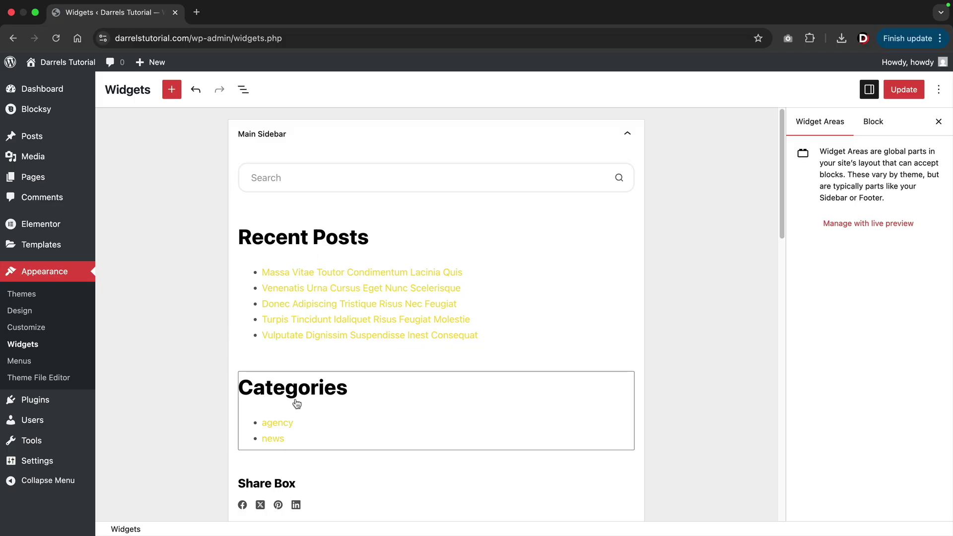
Save the widgets and confirm the post's Hostinger banner opens the hosting page in a new tab.
{"action": "left_click", "coordinate": [902, 96]}
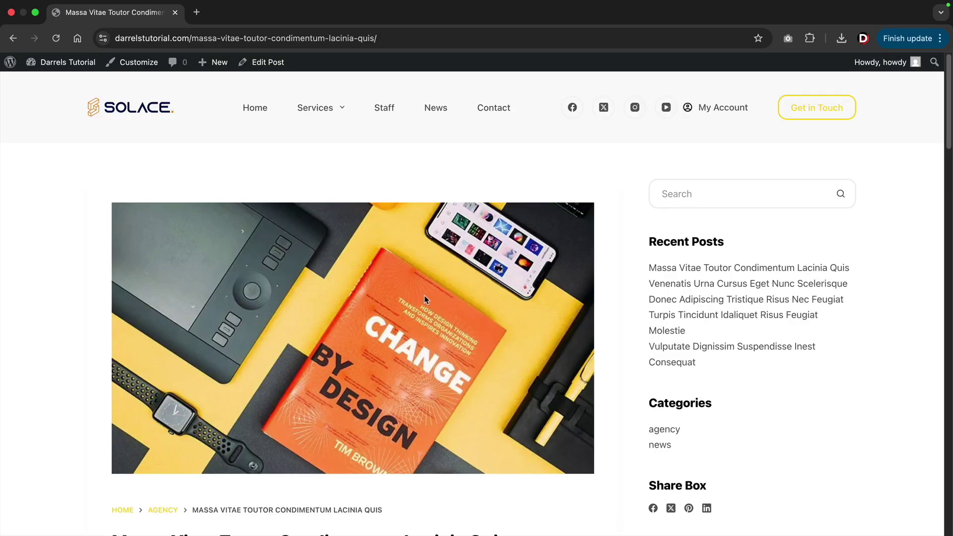
{"action": "scroll", "coordinate": [382, 296], "scroll_direction": "down", "scroll_amount": 3}
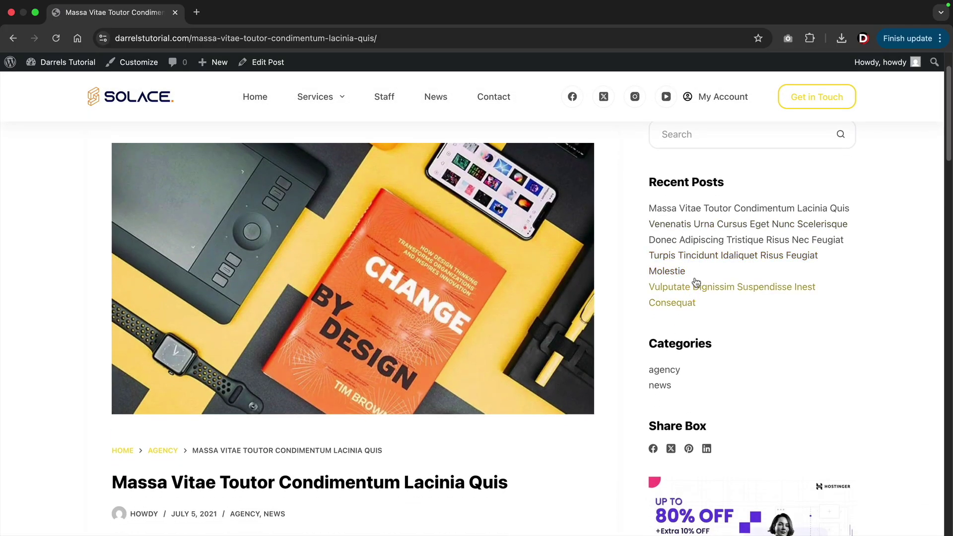
{"action": "scroll", "coordinate": [684, 266], "scroll_direction": "down", "scroll_amount": 3}
{"action": "scroll", "coordinate": [640, 258], "scroll_direction": "down", "scroll_amount": 2}
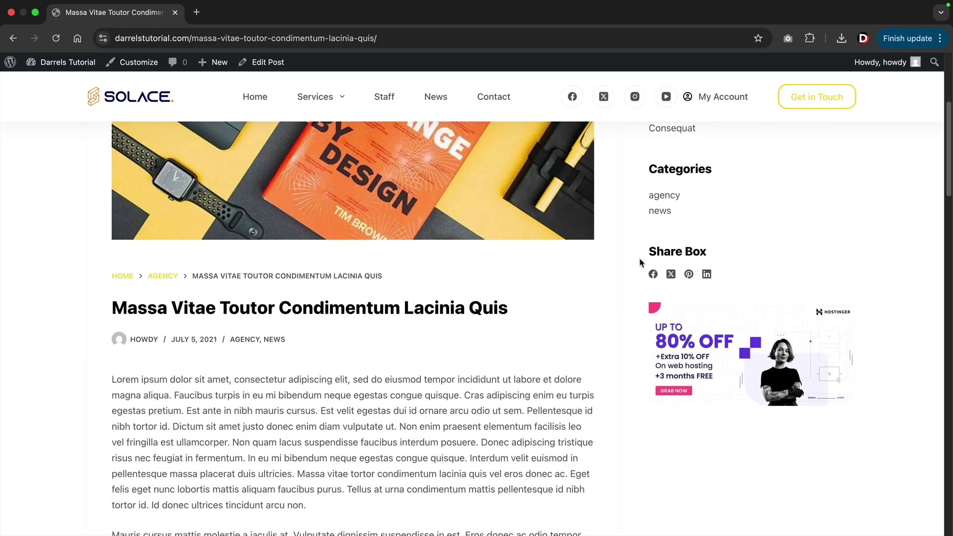
{"action": "right_click", "coordinate": [679, 328]}
{"action": "left_click", "coordinate": [697, 338]}
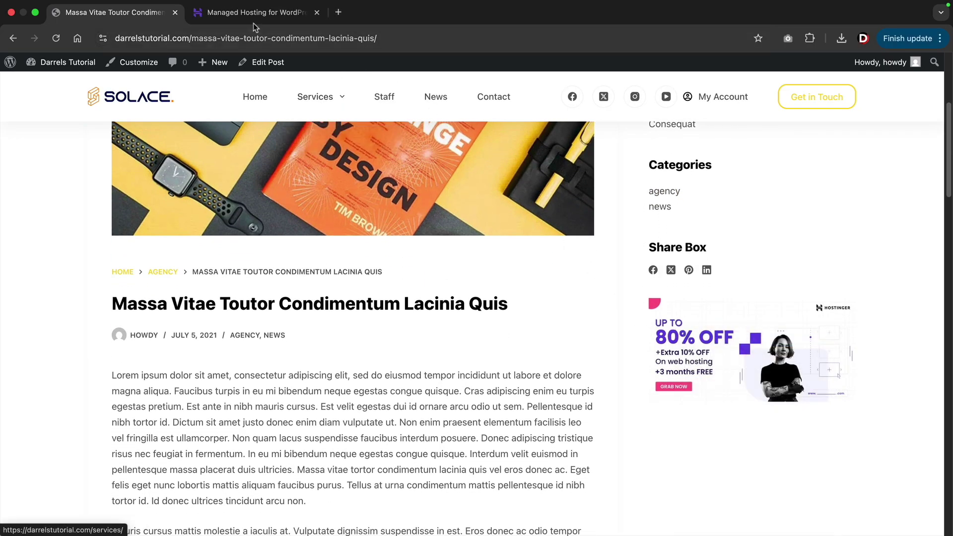
{"action": "left_click", "coordinate": [248, 13]}
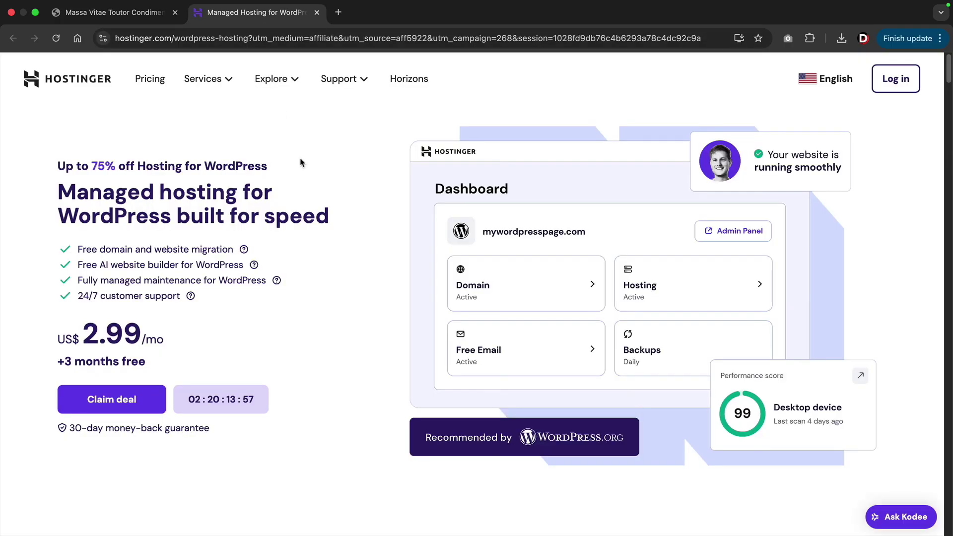
{"action": "left_click", "coordinate": [134, 14]}
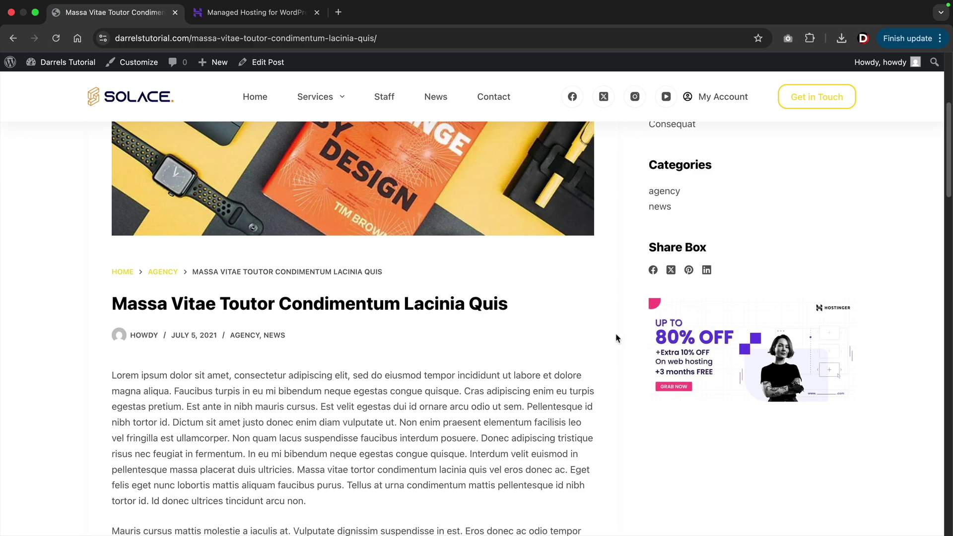
Return to the top of the blog post and go to the site homepage.
{"action": "scroll", "coordinate": [614, 337], "scroll_direction": "up", "scroll_amount": 2}
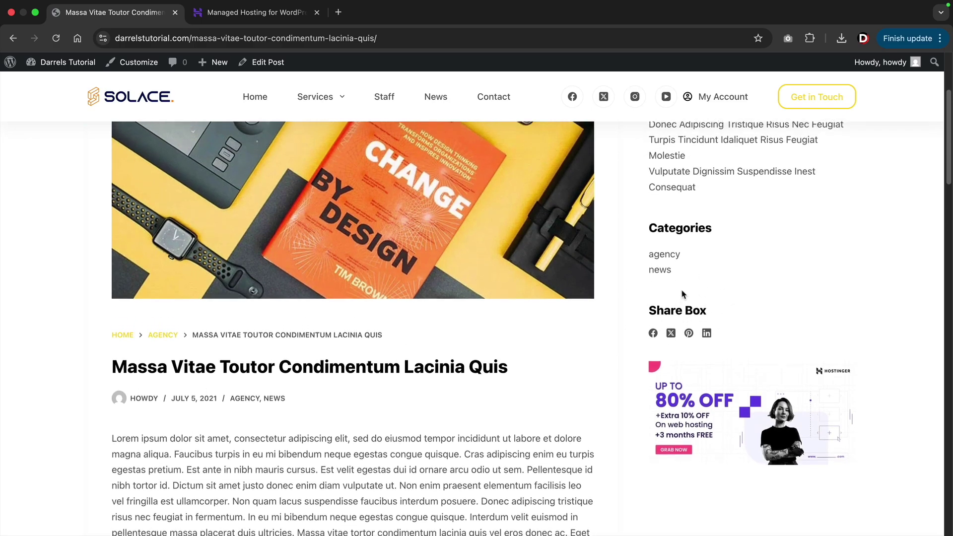
{"action": "scroll", "coordinate": [710, 298], "scroll_direction": "up", "scroll_amount": 4}
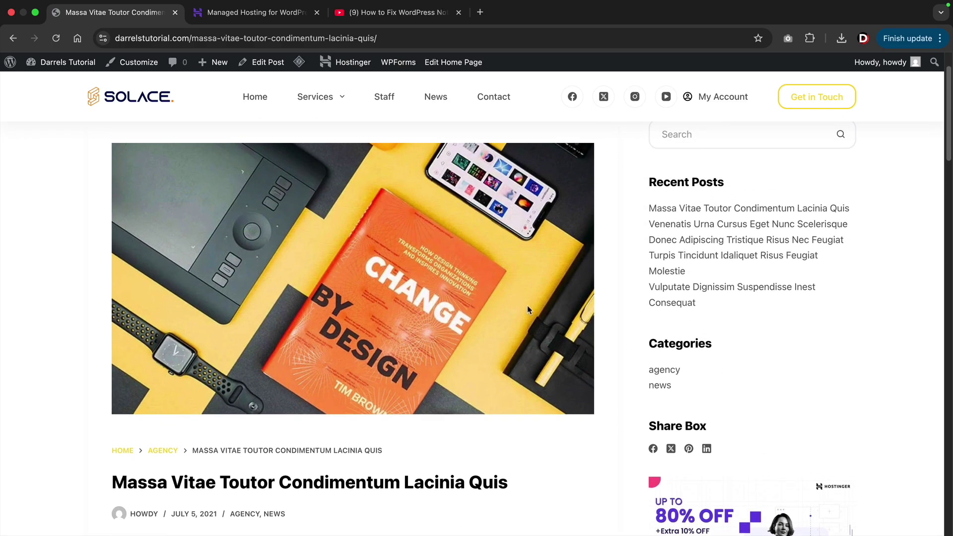
{"action": "scroll", "coordinate": [610, 293], "scroll_direction": "up", "scroll_amount": 2}
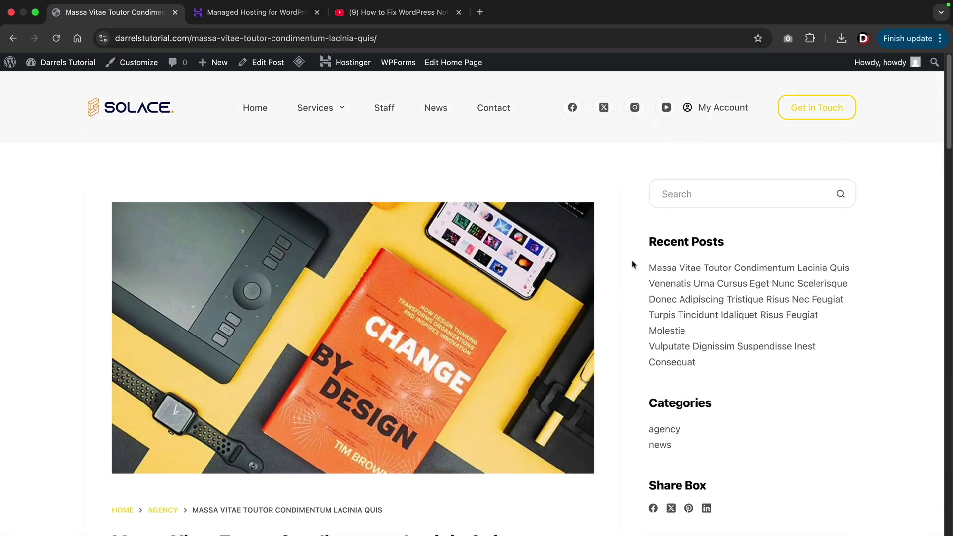
{"action": "left_click", "coordinate": [254, 112]}
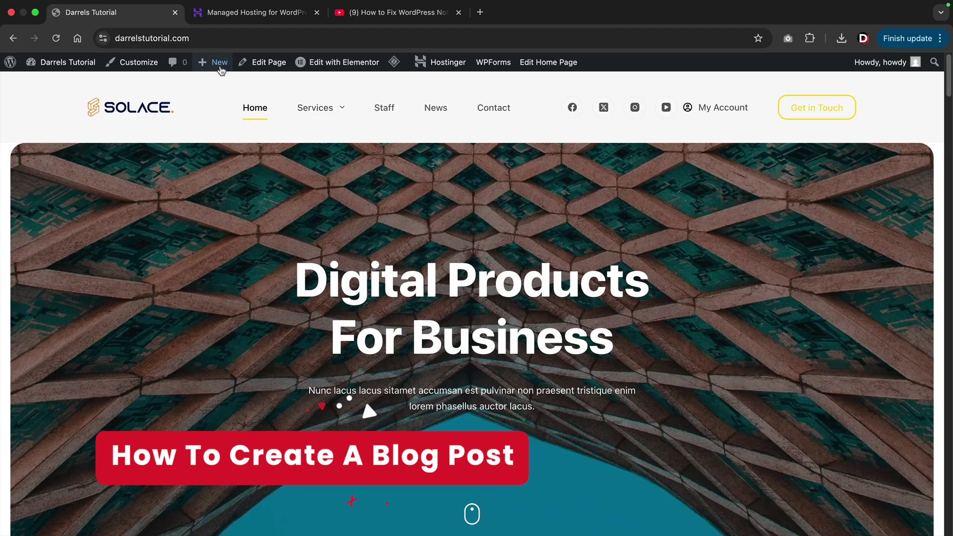
From the All Posts list, create a new blank post.
{"action": "mouse_move", "coordinate": [219, 66]}
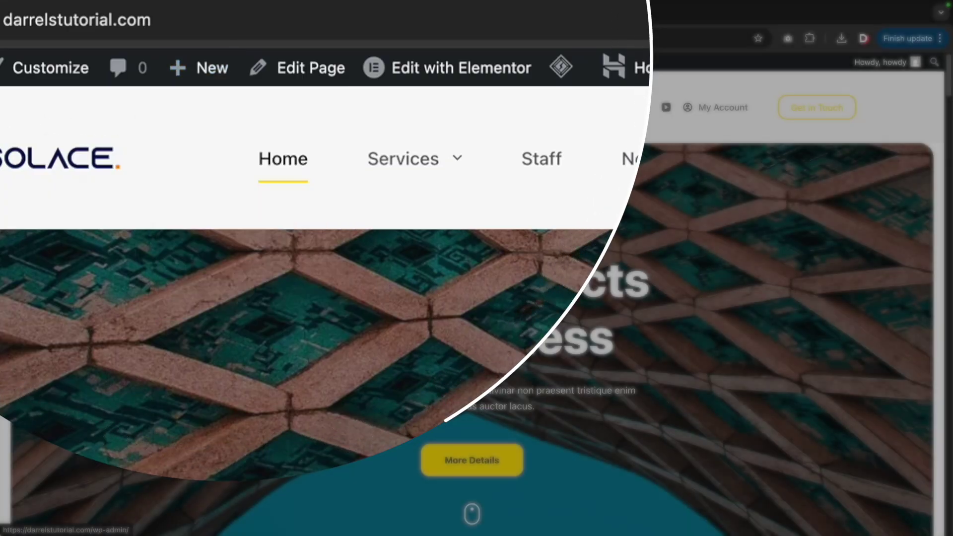
{"action": "mouse_move", "coordinate": [75, 84]}
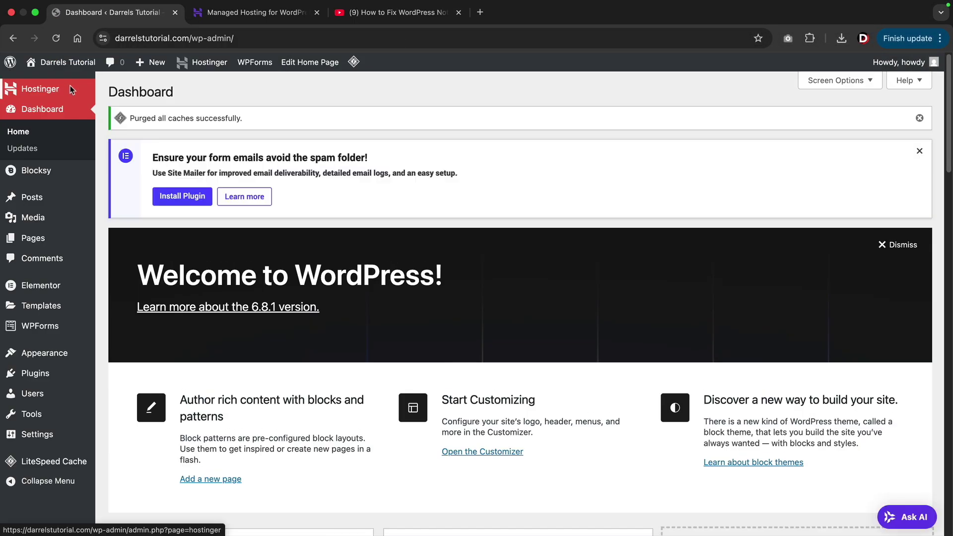
{"action": "mouse_move", "coordinate": [74, 198]}
{"action": "left_click", "coordinate": [130, 200]}
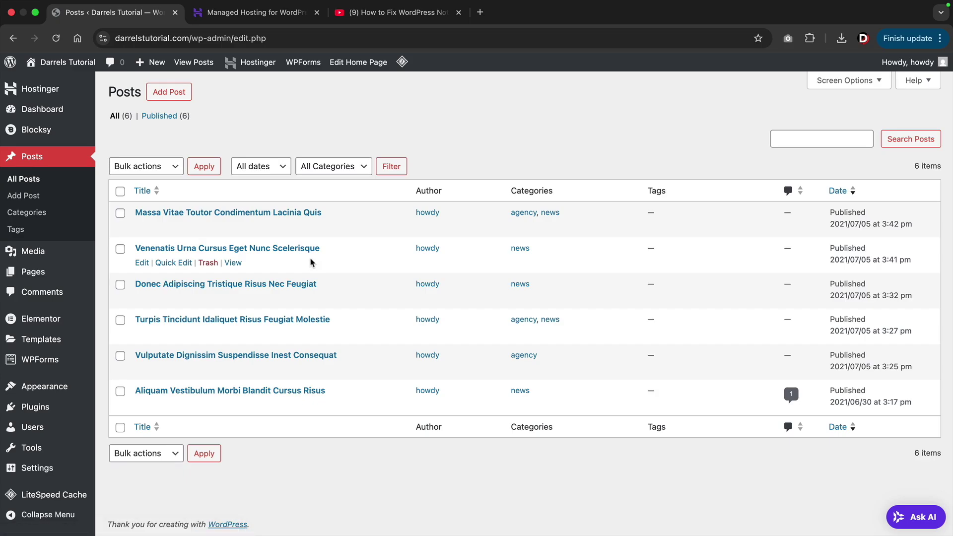
{"action": "left_click", "coordinate": [181, 94]}
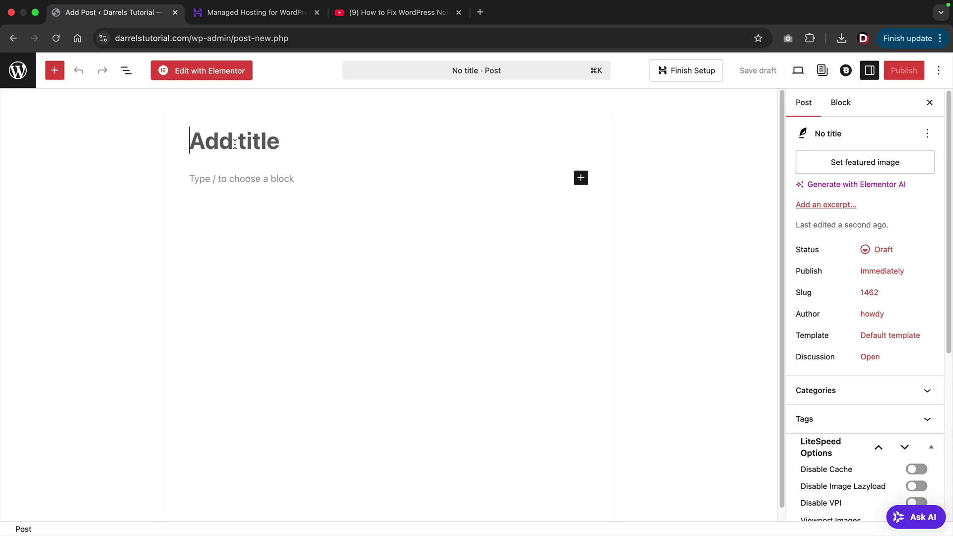
Title the post 'Omnisend Review: How we made 500 daily using this platform'.
{"action": "type", "text": "On"}
{"action": "key", "text": "BackSpace"}
{"action": "type", "text": "mnisend "}
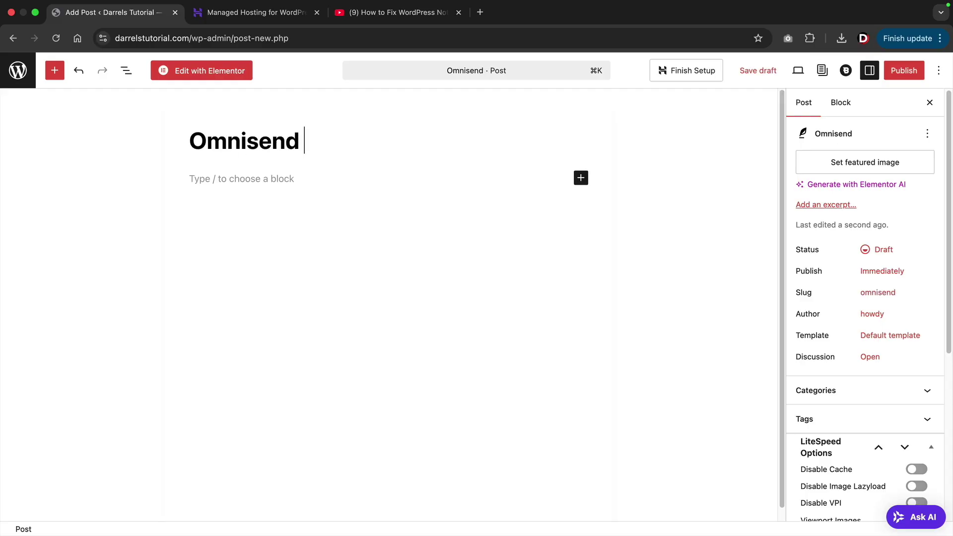
{"action": "type", "text": "Review"}
{"action": "type", "text": ": How we made 500 daily using this platform"}
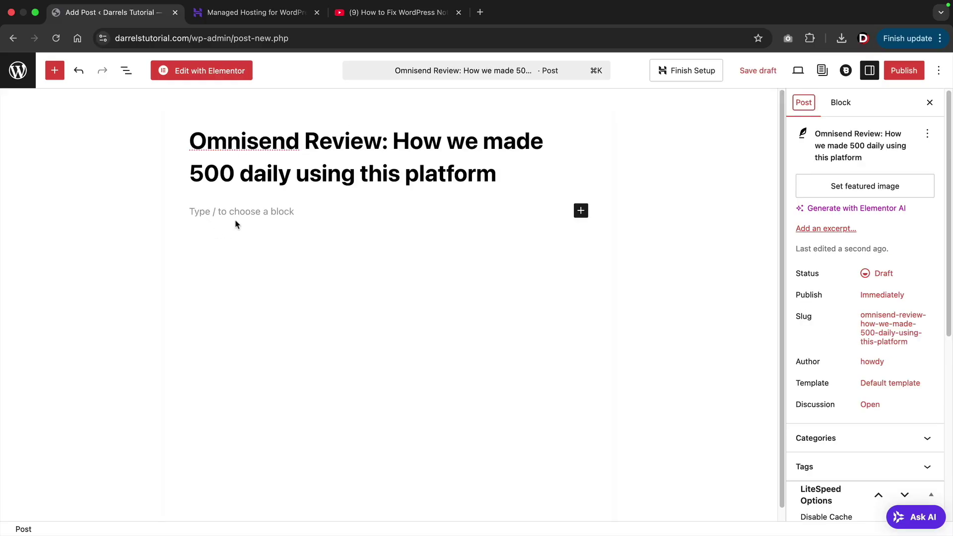
{"action": "left_click", "coordinate": [237, 213]}
{"action": "type", "text": "wefewfewfwefwef"}
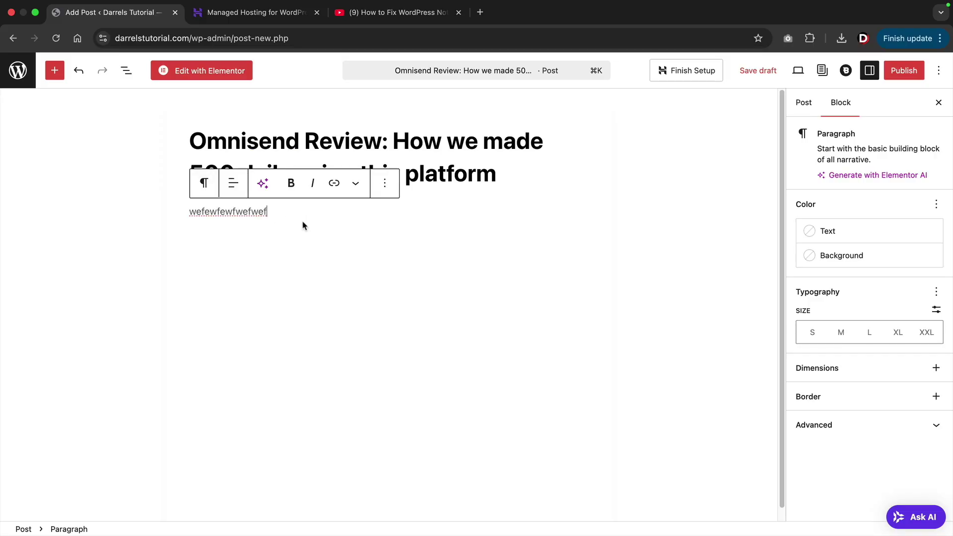
{"action": "double_click", "coordinate": [250, 212]}
{"action": "key", "text": "BackSpace"}
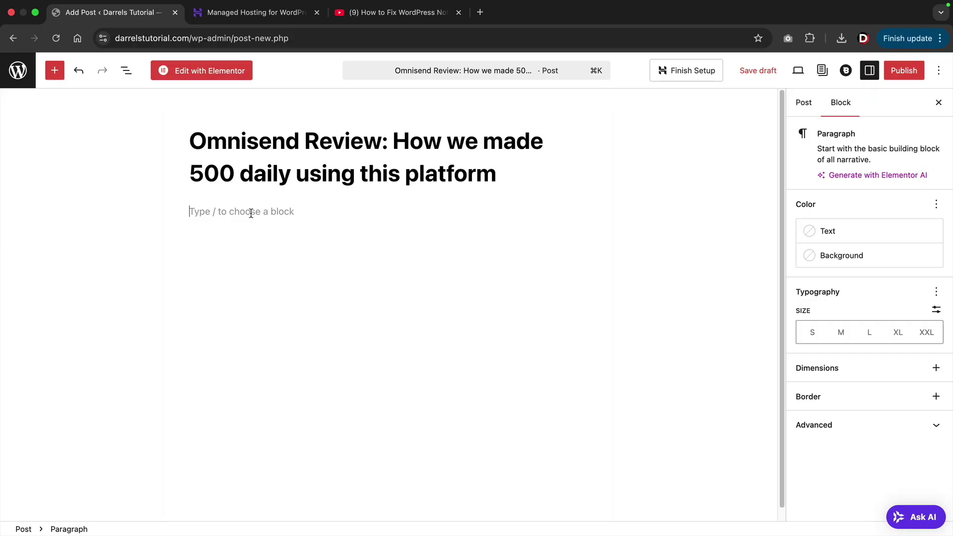
Add a Buttons block and an empty Image block below it via /image.
{"action": "left_click", "coordinate": [56, 72]}
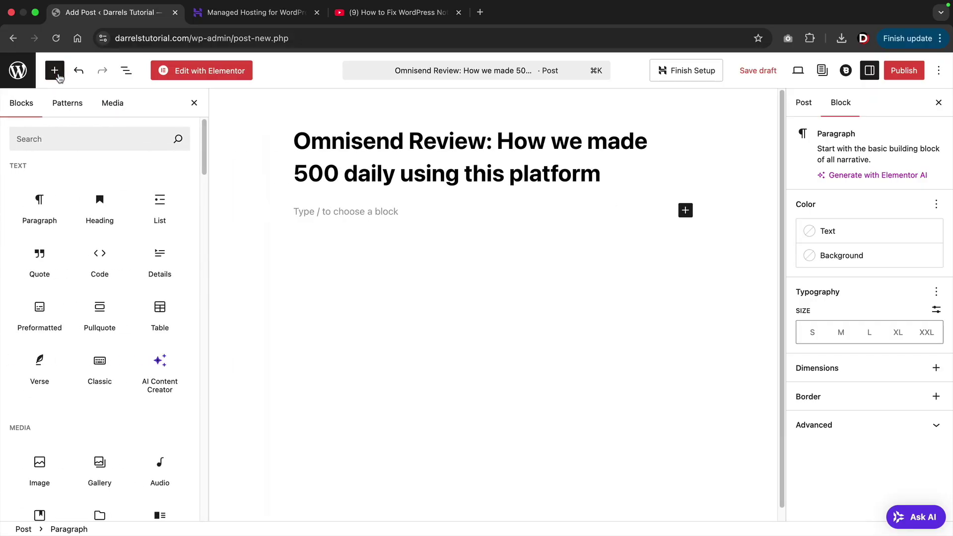
{"action": "scroll", "coordinate": [94, 243], "scroll_direction": "down", "scroll_amount": 5}
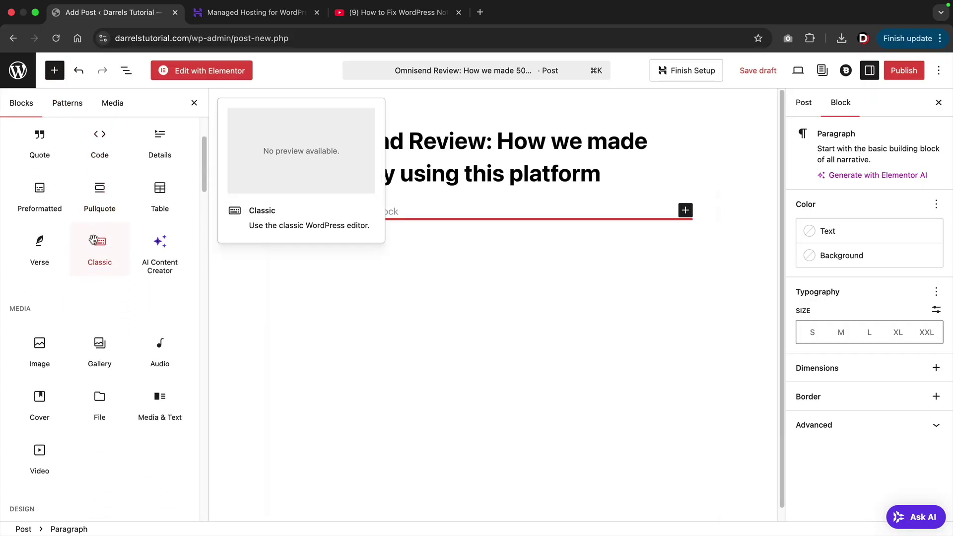
{"action": "scroll", "coordinate": [94, 243], "scroll_direction": "down", "scroll_amount": 3}
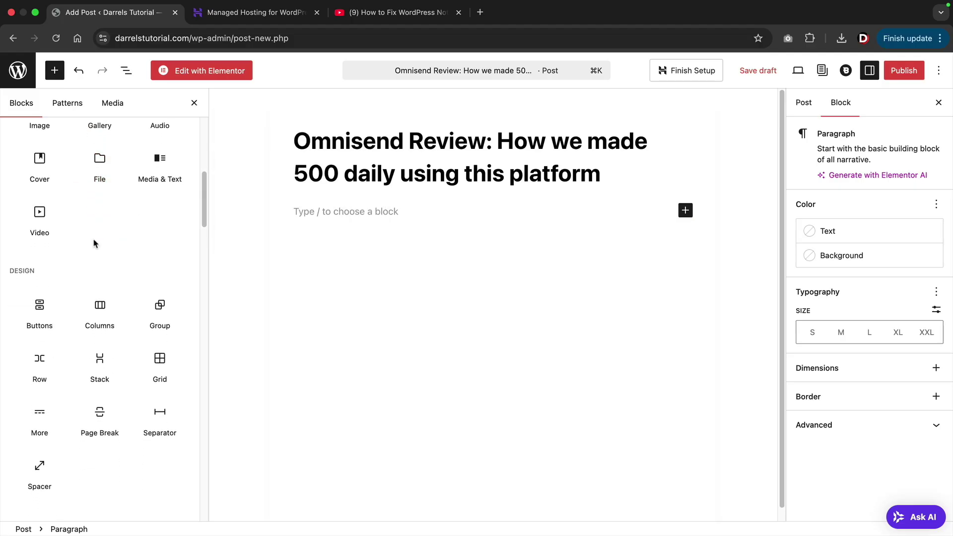
{"action": "left_click", "coordinate": [39, 311]}
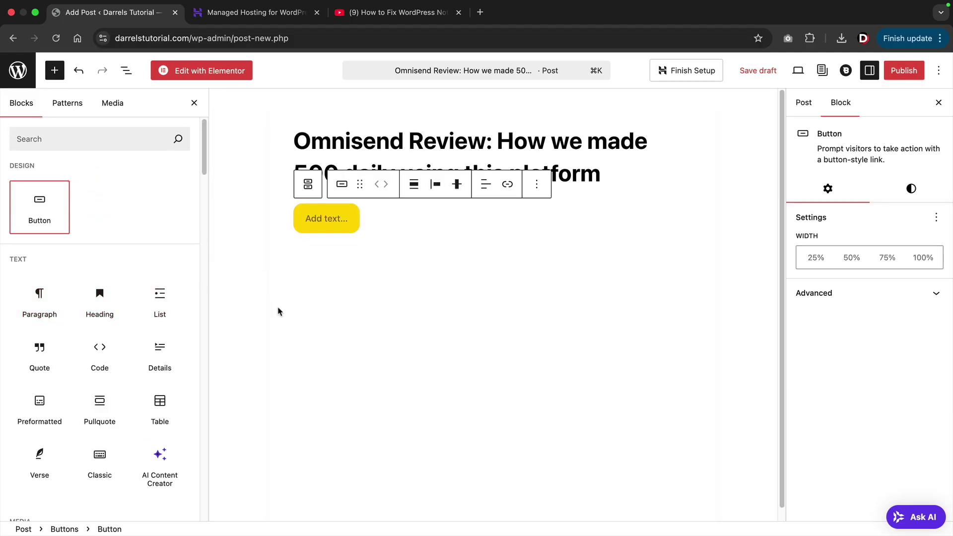
{"action": "left_click", "coordinate": [394, 231]}
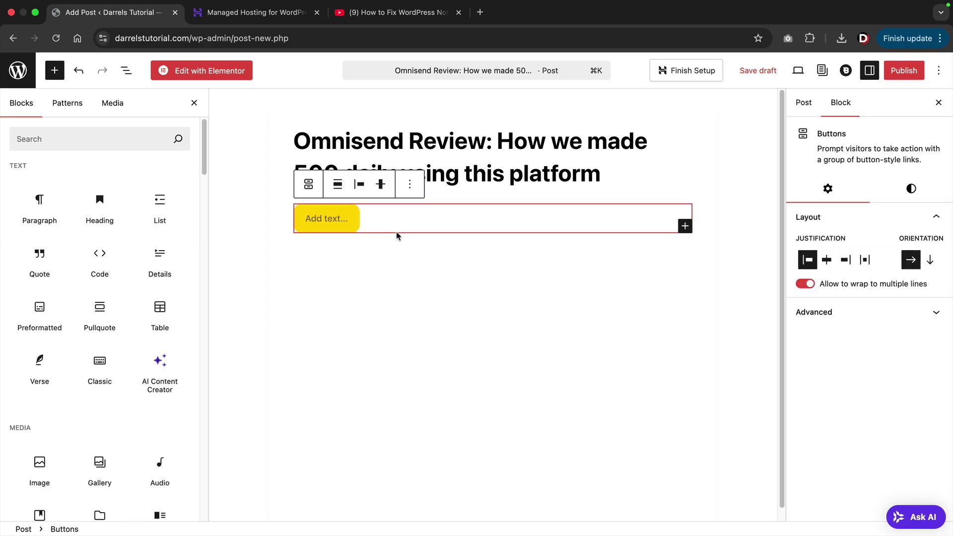
{"action": "left_click", "coordinate": [422, 241]}
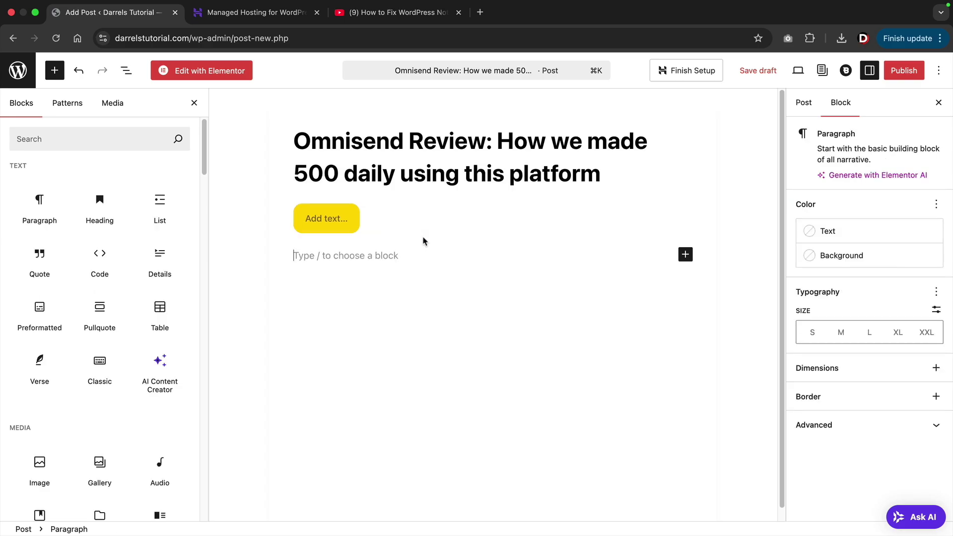
{"action": "type", "text": "/"}
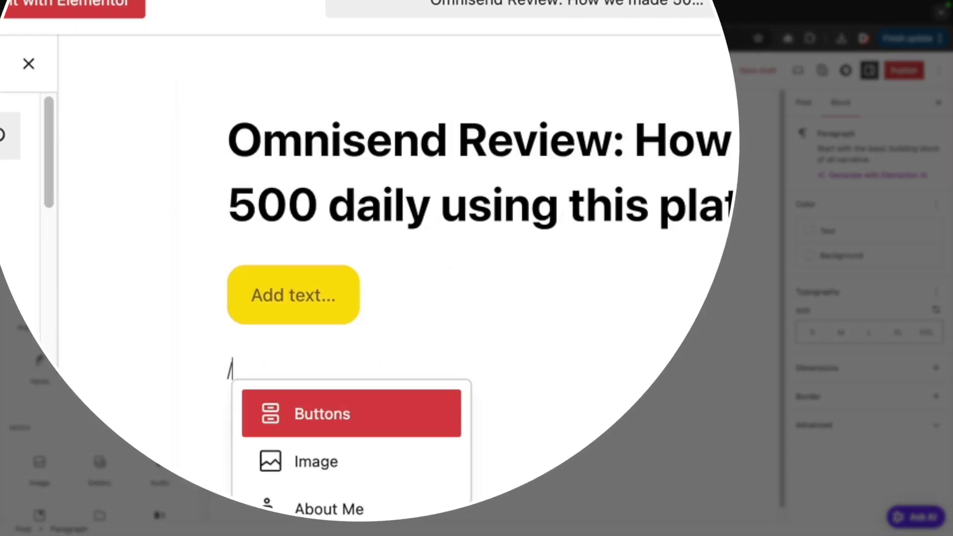
{"action": "type", "text": "ima"}
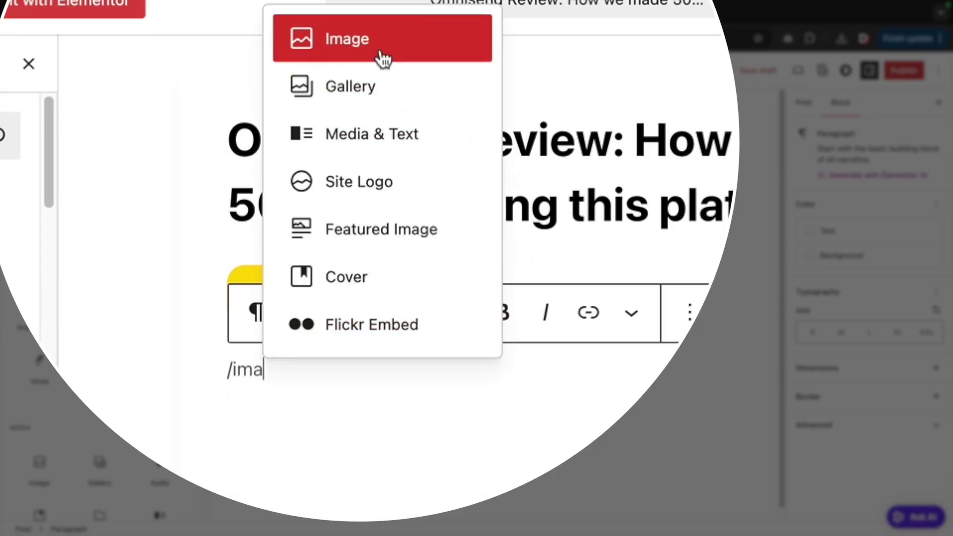
{"action": "left_click", "coordinate": [377, 41]}
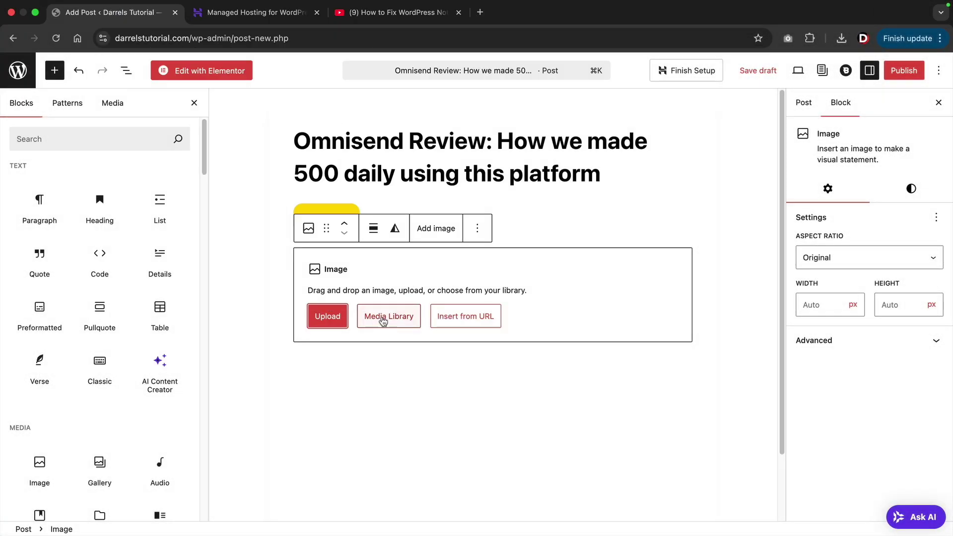
Insert the woman-in-yellow photo from the Media Library into the Image block.
{"action": "left_click", "coordinate": [384, 320]}
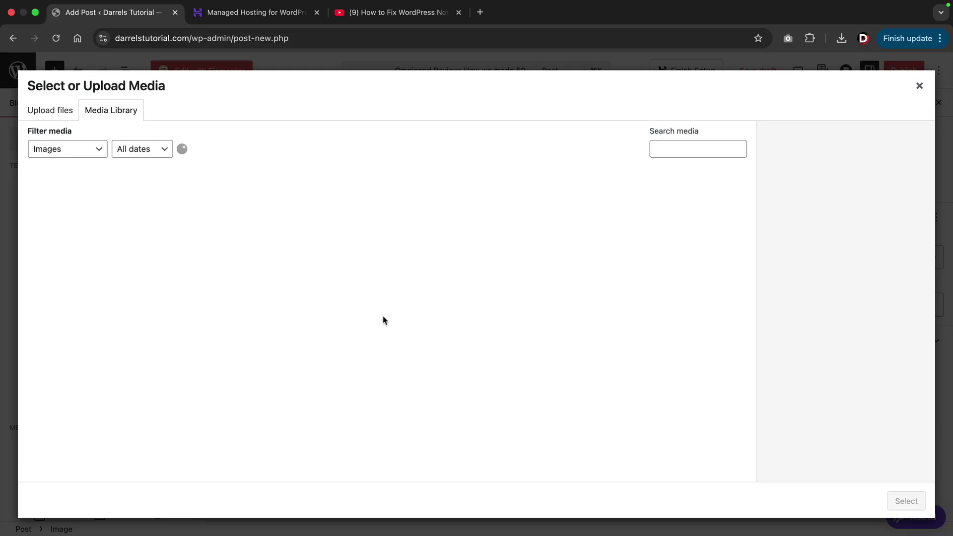
{"action": "left_click", "coordinate": [524, 314]}
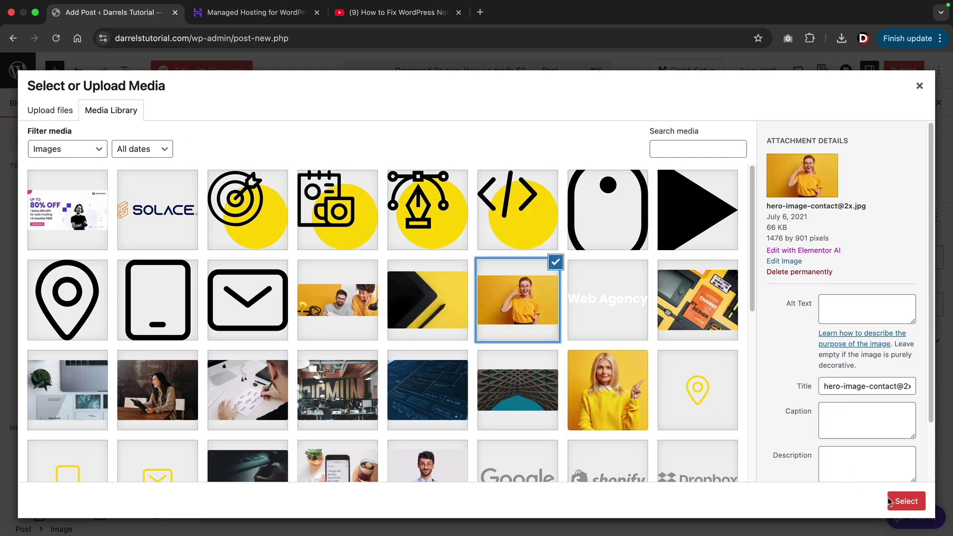
{"action": "left_click", "coordinate": [889, 501]}
{"action": "scroll", "coordinate": [704, 413], "scroll_direction": "down", "scroll_amount": 2}
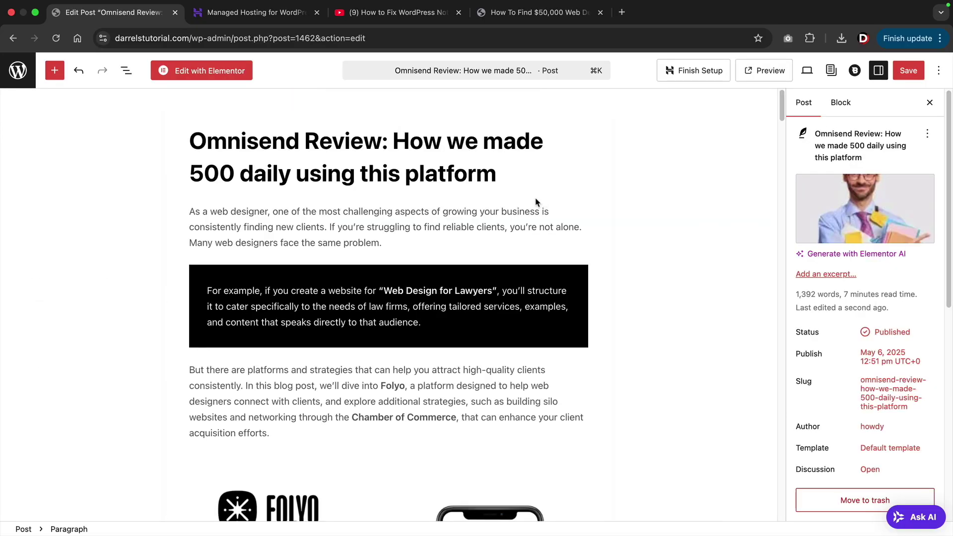
{"action": "scroll", "coordinate": [490, 233], "scroll_direction": "down", "scroll_amount": 10}
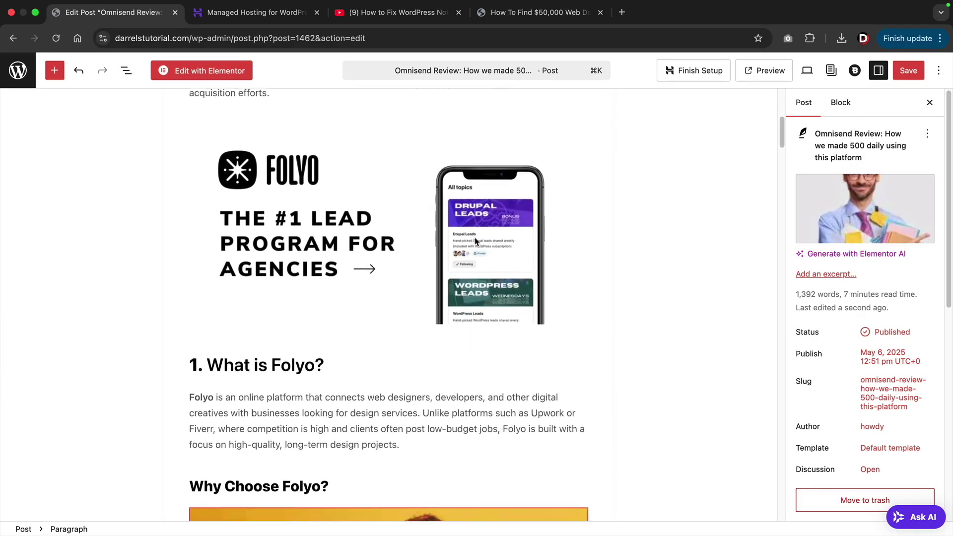
{"action": "scroll", "coordinate": [475, 237], "scroll_direction": "down", "scroll_amount": 9}
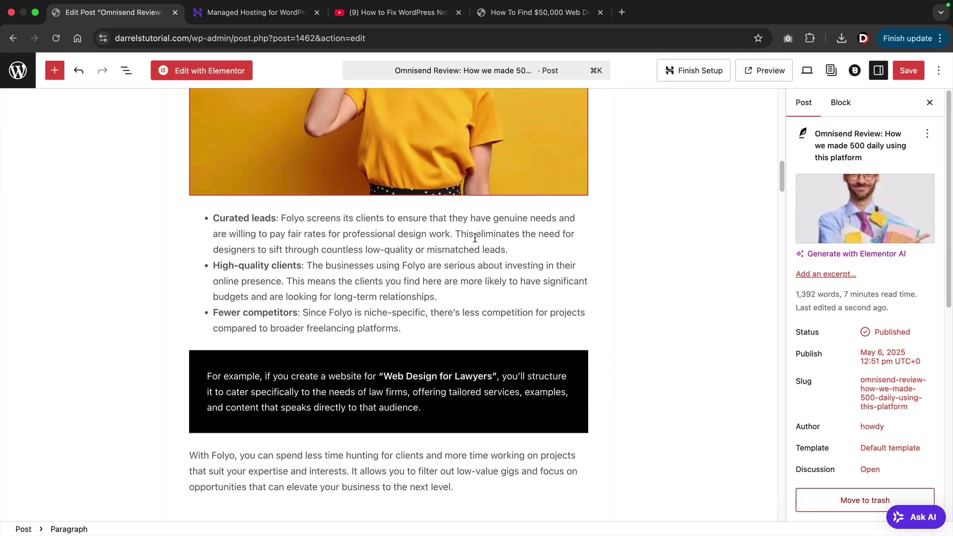
{"action": "scroll", "coordinate": [475, 237], "scroll_direction": "down", "scroll_amount": 1}
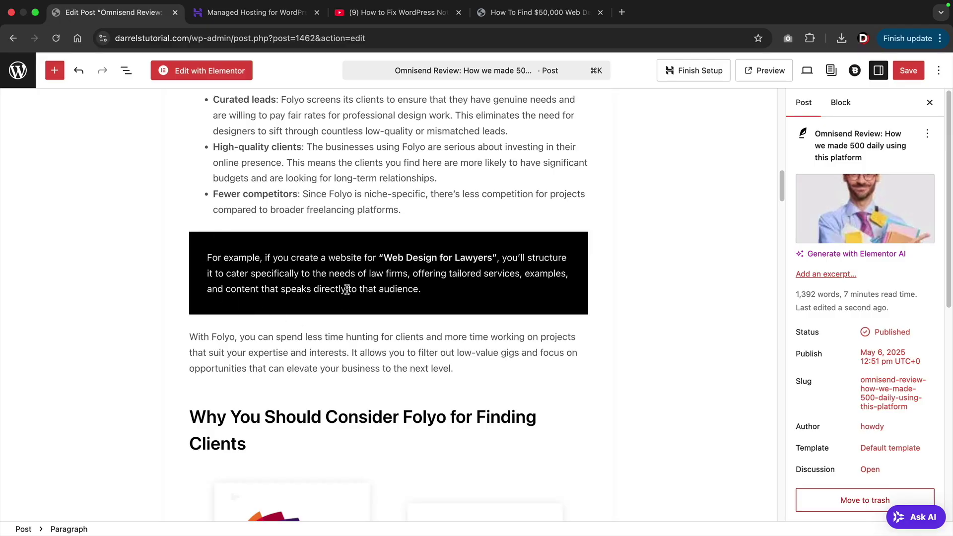
{"action": "scroll", "coordinate": [346, 289], "scroll_direction": "down", "scroll_amount": 10}
{"action": "scroll", "coordinate": [347, 290], "scroll_direction": "down", "scroll_amount": 13}
Open the site's News blog page.
{"action": "scroll", "coordinate": [346, 289], "scroll_direction": "down", "scroll_amount": 17}
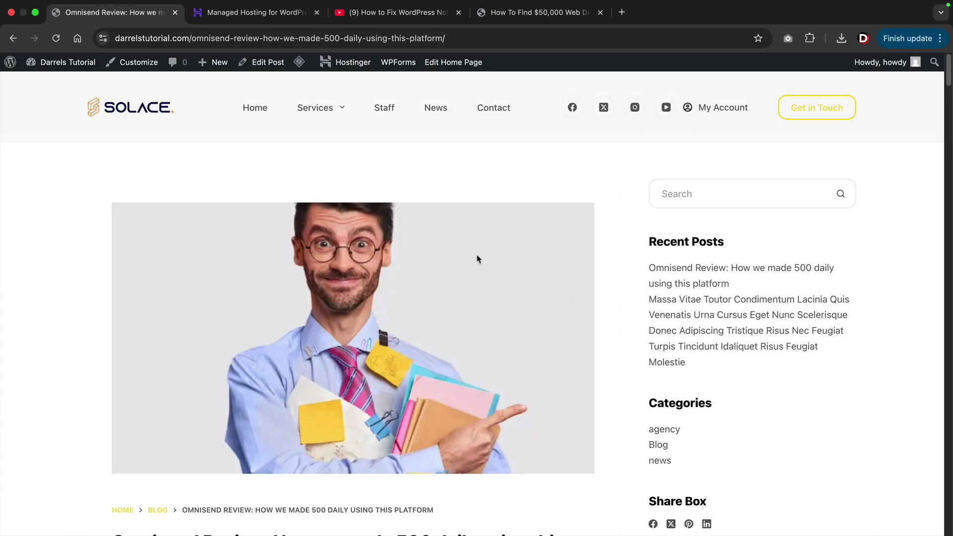
{"action": "scroll", "coordinate": [437, 337], "scroll_direction": "down", "scroll_amount": 5}
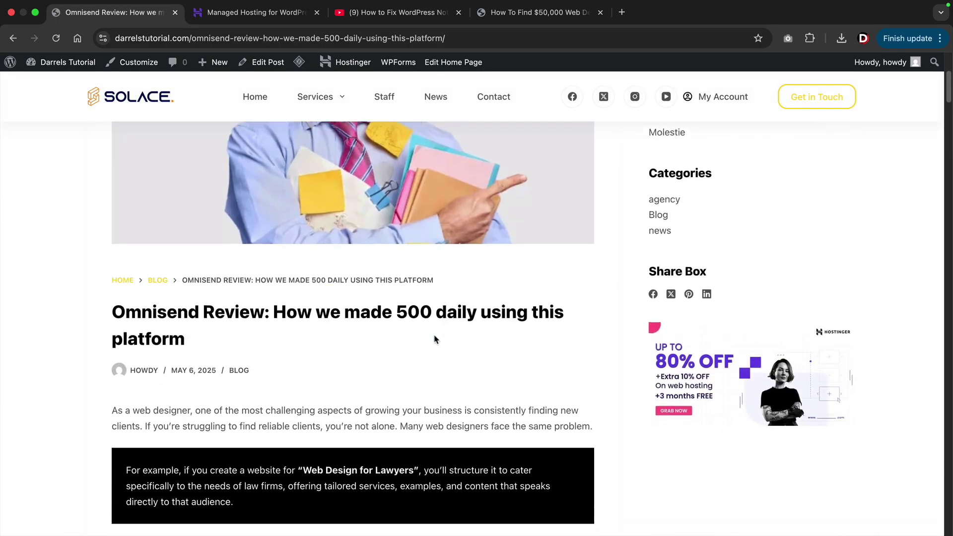
{"action": "scroll", "coordinate": [437, 357], "scroll_direction": "down", "scroll_amount": 10}
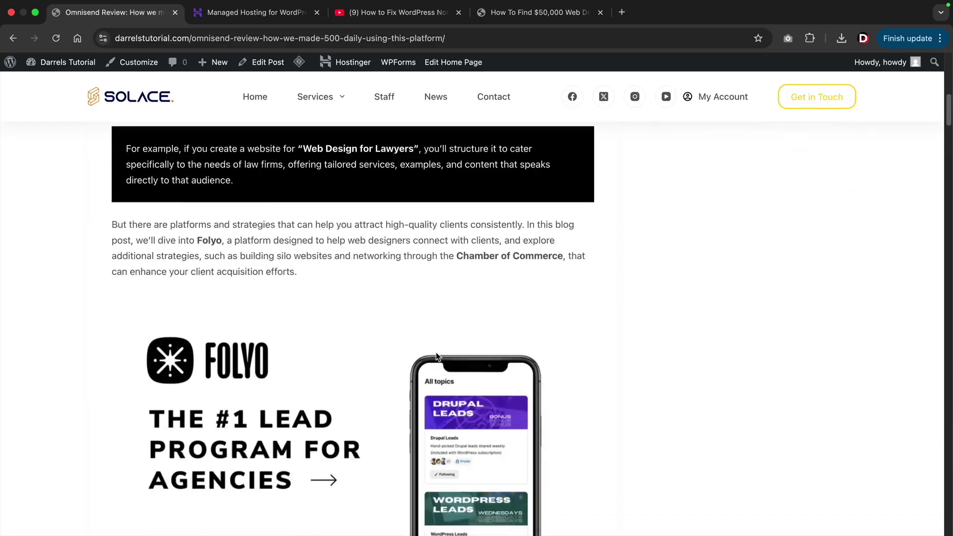
{"action": "scroll", "coordinate": [436, 352], "scroll_direction": "down", "scroll_amount": 5}
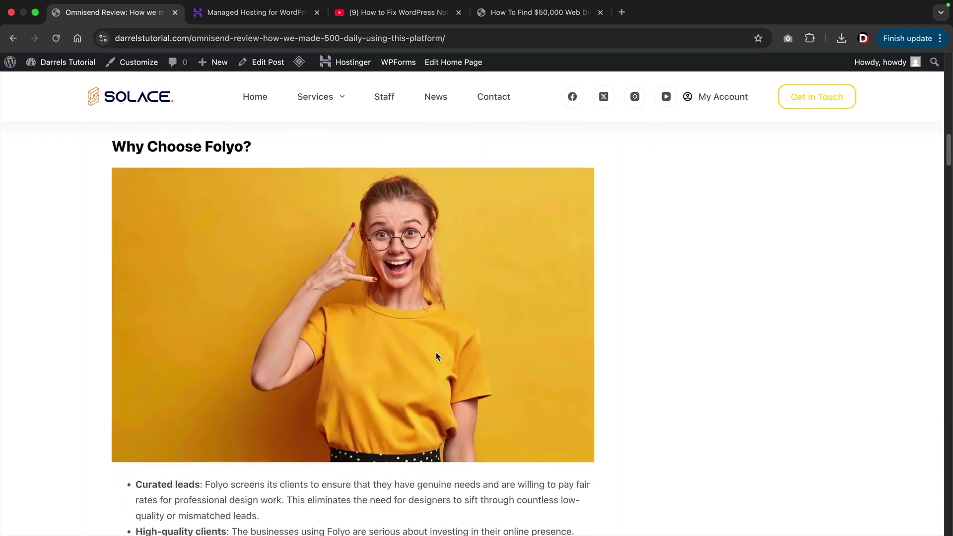
{"action": "left_click", "coordinate": [437, 100]}
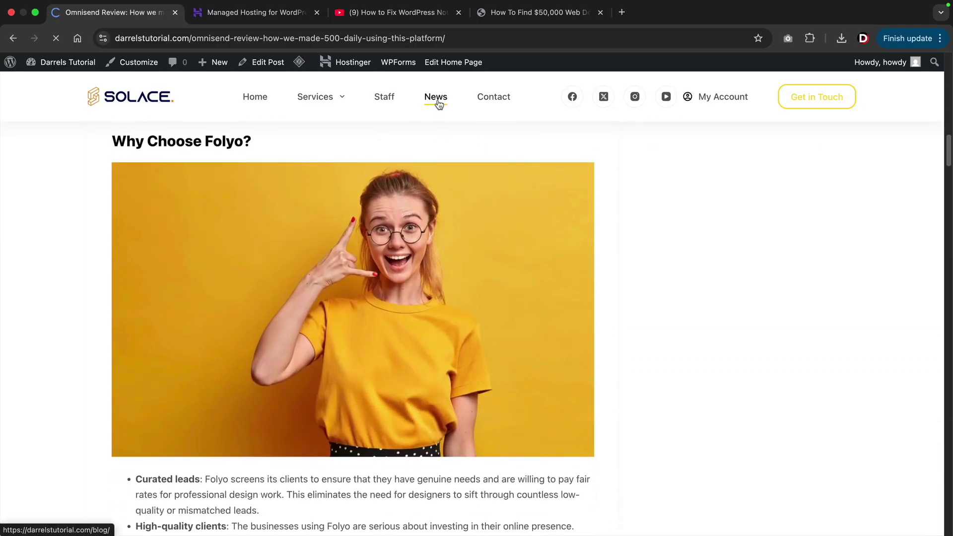
Look over the News listing, then open the Contact page.
{"action": "scroll", "coordinate": [357, 180], "scroll_direction": "down", "scroll_amount": 3}
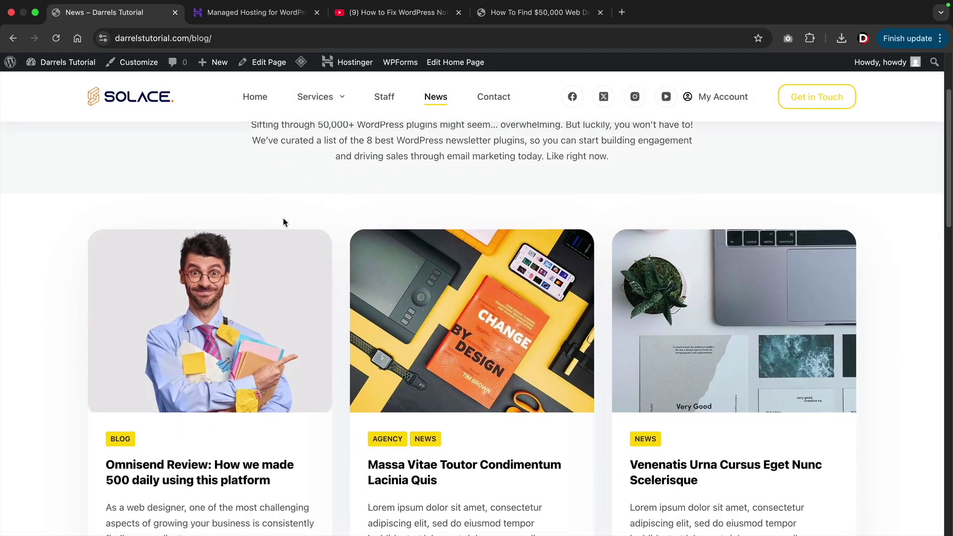
{"action": "scroll", "coordinate": [196, 344], "scroll_direction": "up", "scroll_amount": 3}
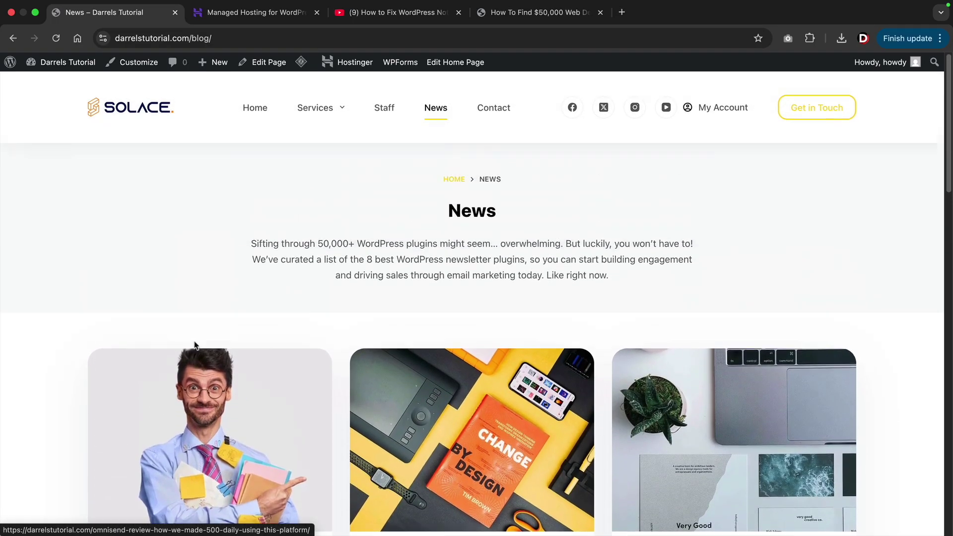
{"action": "scroll", "coordinate": [270, 273], "scroll_direction": "down", "scroll_amount": 5}
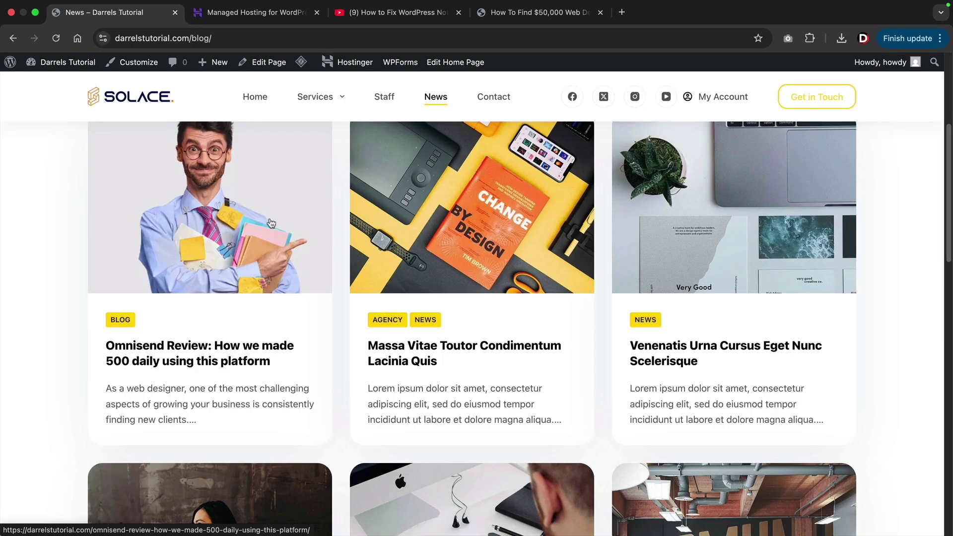
{"action": "scroll", "coordinate": [367, 243], "scroll_direction": "up", "scroll_amount": 2}
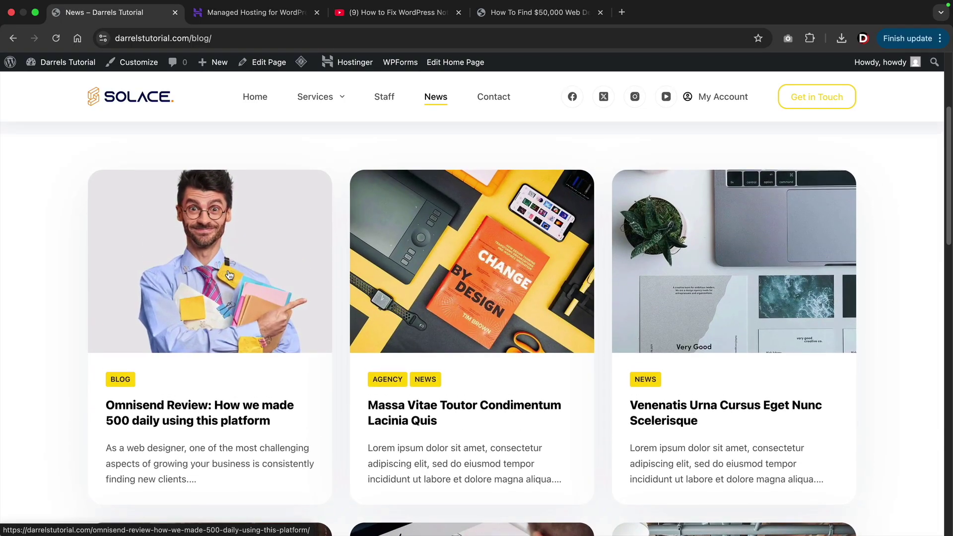
{"action": "scroll", "coordinate": [229, 275], "scroll_direction": "up", "scroll_amount": 4}
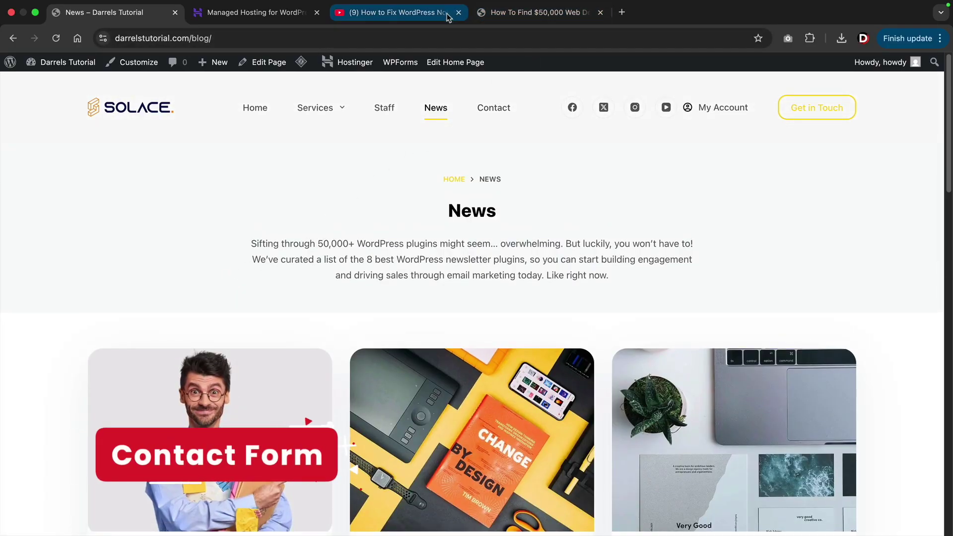
{"action": "left_click", "coordinate": [488, 113]}
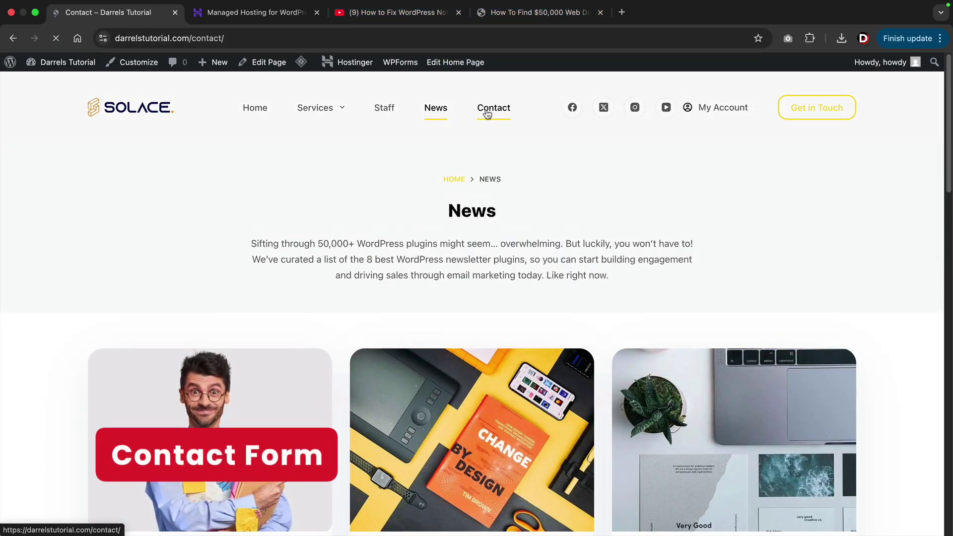
Scroll to the Contact page's feedback form and try its Name, Email and Subject fields.
{"action": "scroll", "coordinate": [481, 230], "scroll_direction": "down", "scroll_amount": 4}
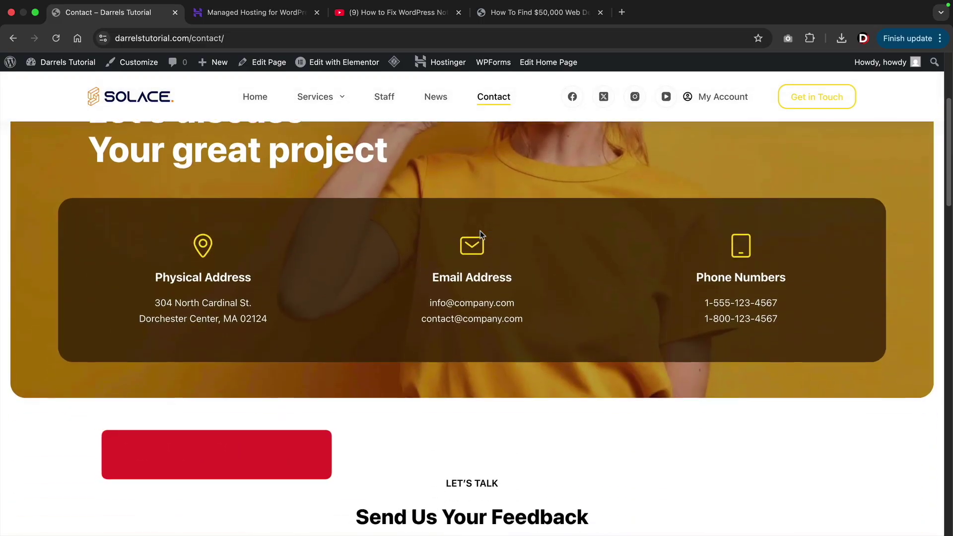
{"action": "scroll", "coordinate": [481, 231], "scroll_direction": "down", "scroll_amount": 9}
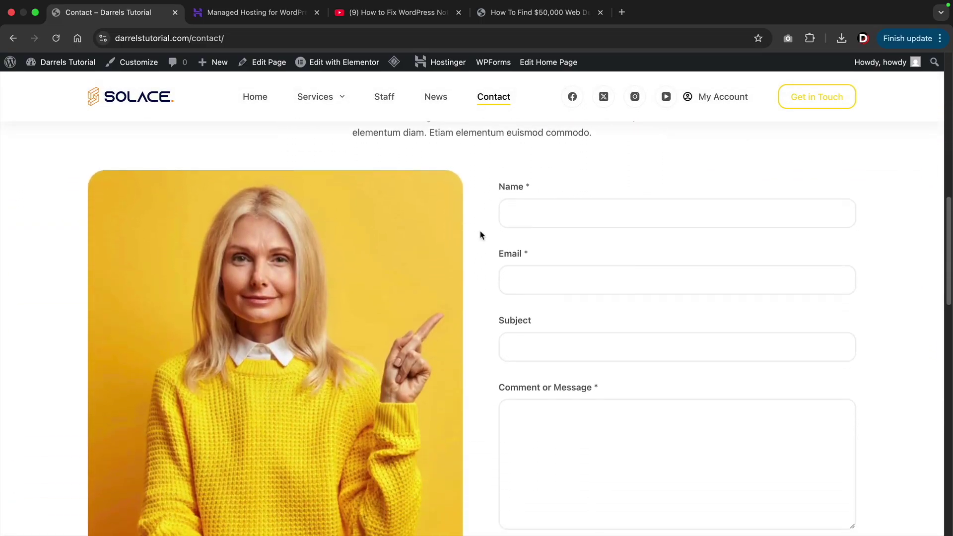
{"action": "scroll", "coordinate": [480, 234], "scroll_direction": "down", "scroll_amount": 1}
{"action": "scroll", "coordinate": [480, 236], "scroll_direction": "up", "scroll_amount": 1}
{"action": "scroll", "coordinate": [506, 236], "scroll_direction": "down", "scroll_amount": 1}
{"action": "scroll", "coordinate": [942, 256], "scroll_direction": "up", "scroll_amount": 1}
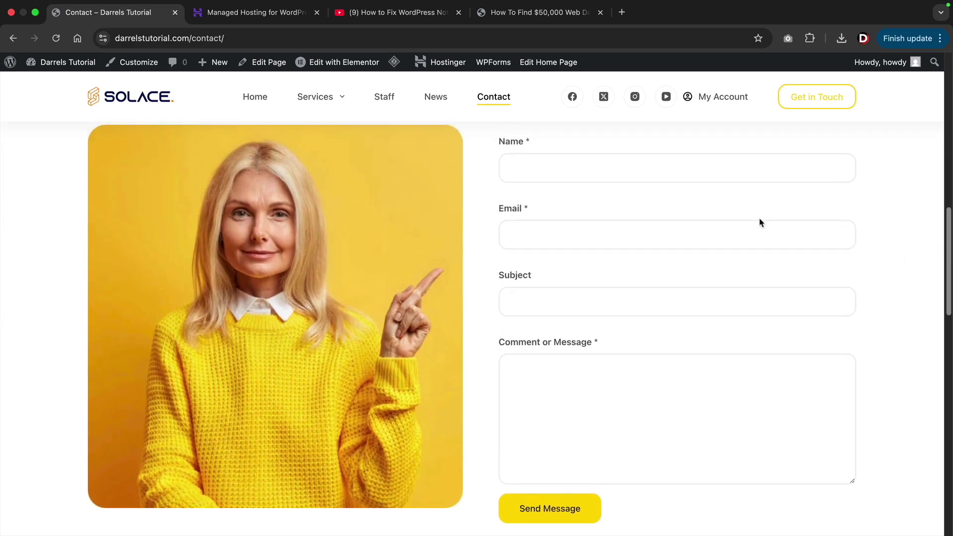
{"action": "left_click", "coordinate": [546, 164]}
{"action": "left_click", "coordinate": [540, 231]}
{"action": "left_click", "coordinate": [543, 298]}
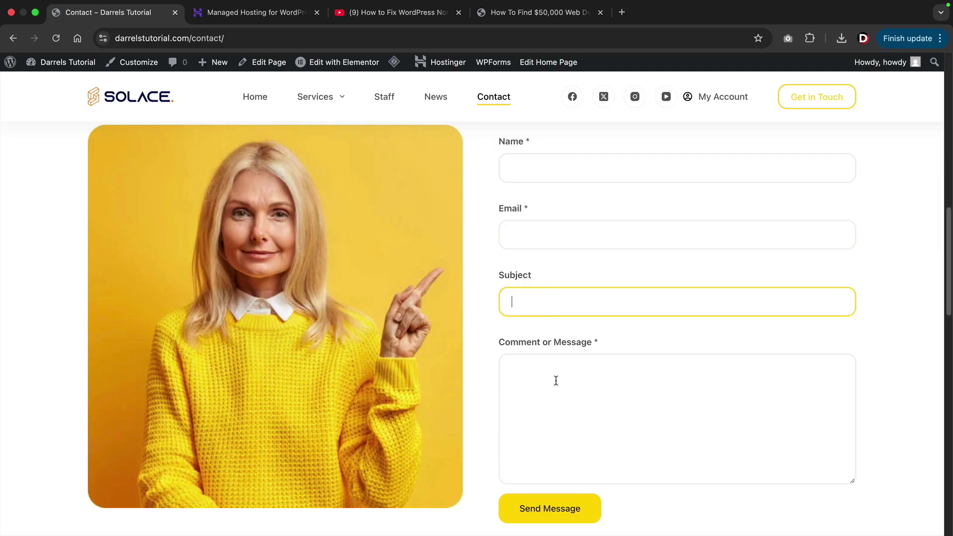
Glance at the WordPress email-fix video tab, then return to the site homepage.
{"action": "left_click", "coordinate": [401, 16]}
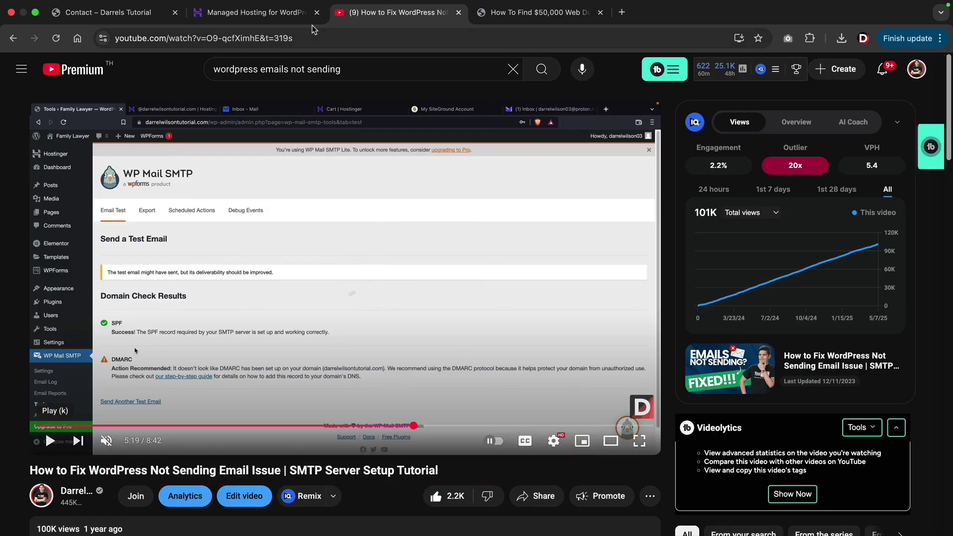
{"action": "left_click", "coordinate": [115, 13]}
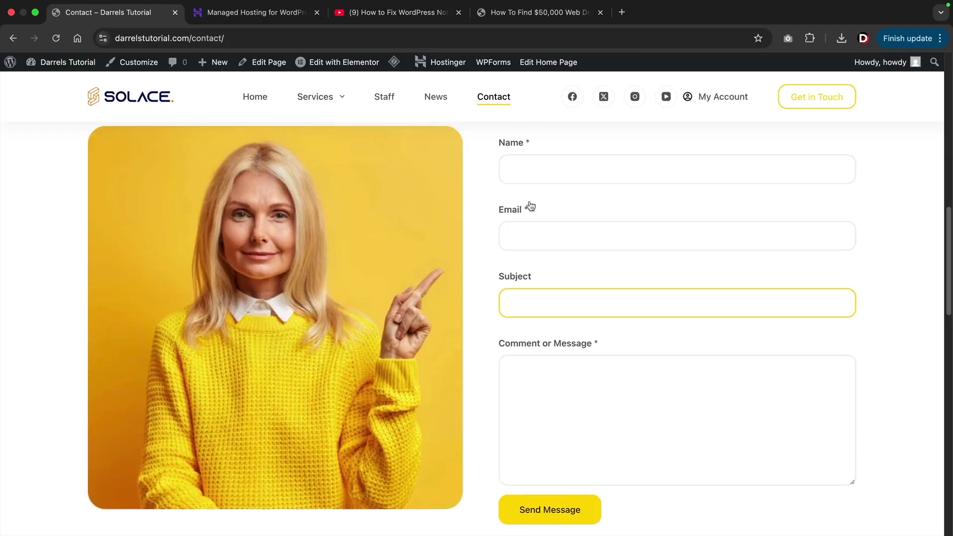
{"action": "scroll", "coordinate": [530, 205], "scroll_direction": "up", "scroll_amount": 10}
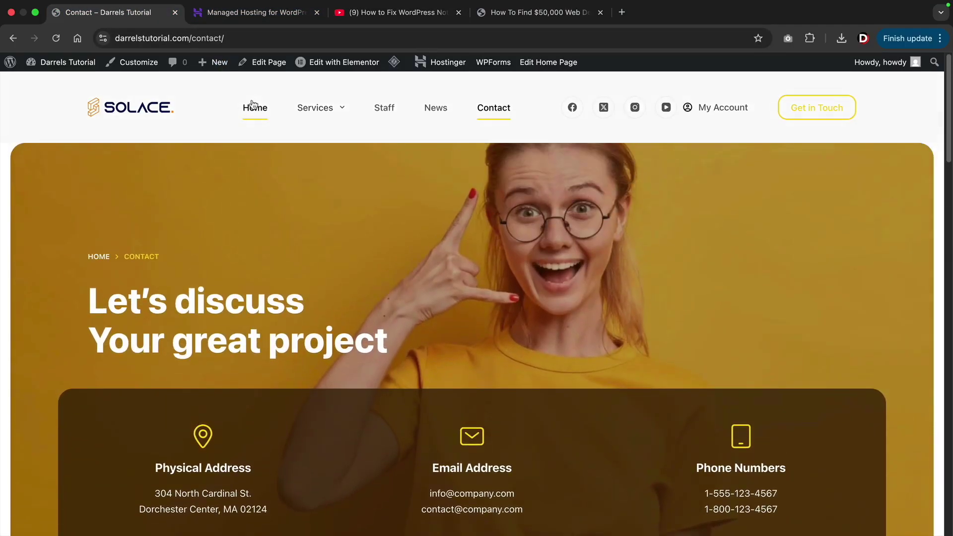
{"action": "left_click", "coordinate": [254, 106]}
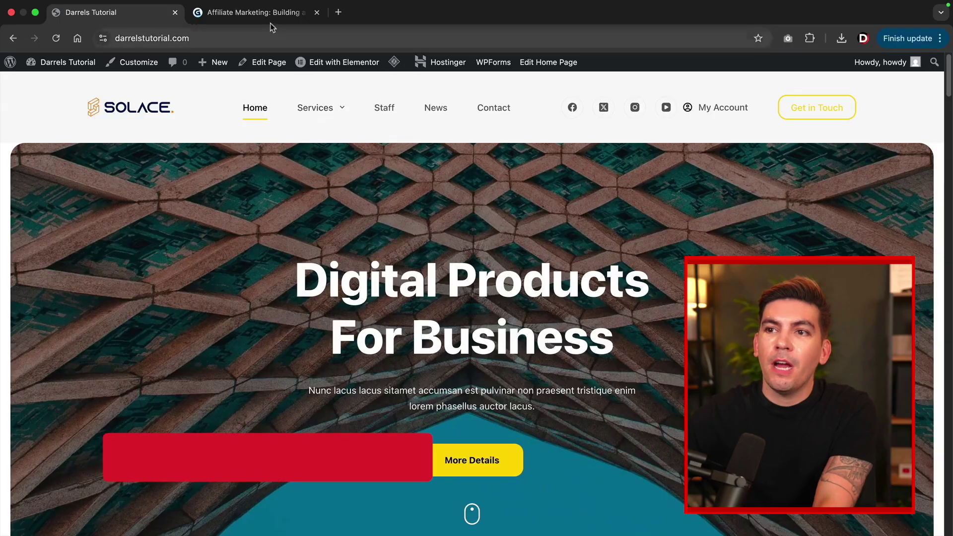
{"action": "left_click", "coordinate": [271, 21]}
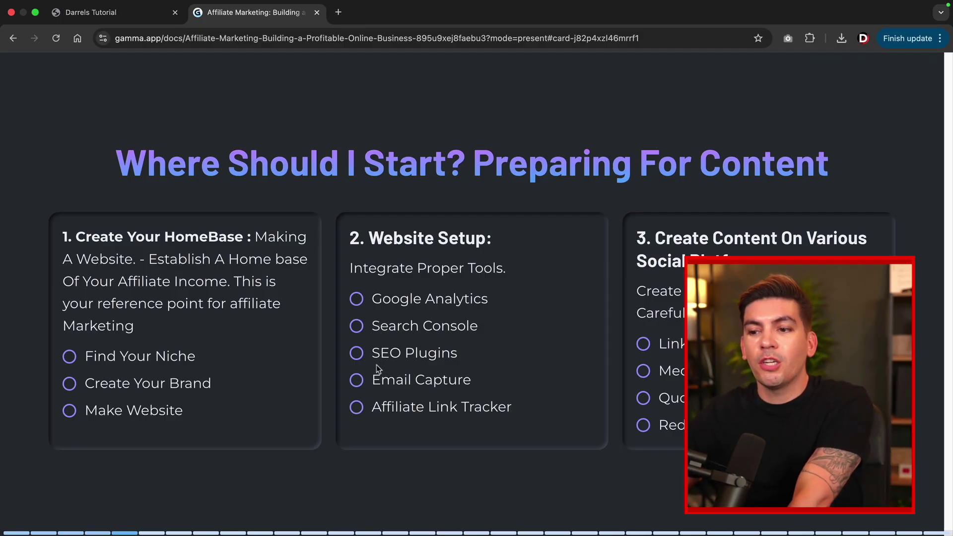
{"action": "left_click_drag", "start_coordinate": [375, 409], "coordinate": [520, 415]}
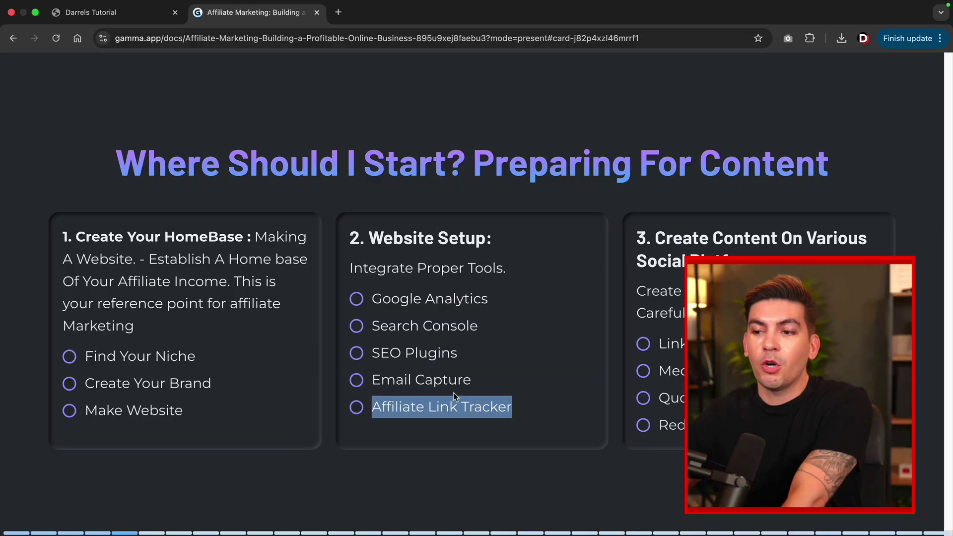
{"action": "double_click", "coordinate": [445, 379]}
{"action": "double_click", "coordinate": [445, 378]}
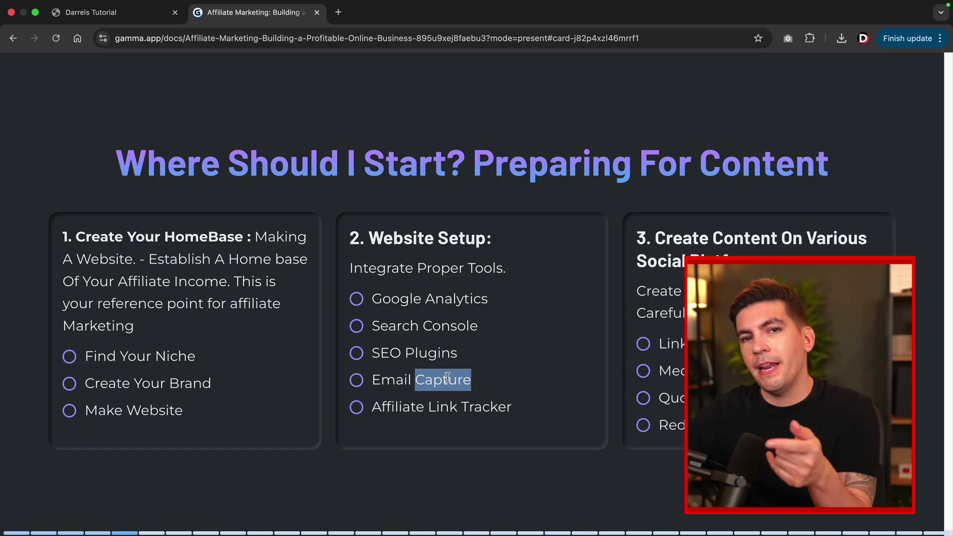
{"action": "key", "text": "Escape"}
{"action": "left_click", "coordinate": [132, 15]}
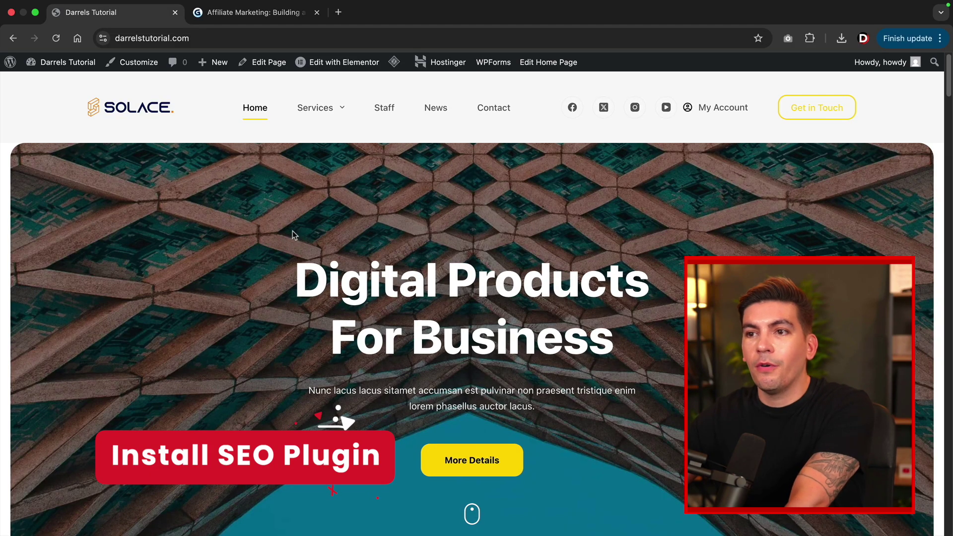
Search Add Plugin for 'rankmath' and install the Rank Math SEO plugin.
{"action": "mouse_move", "coordinate": [65, 61]}
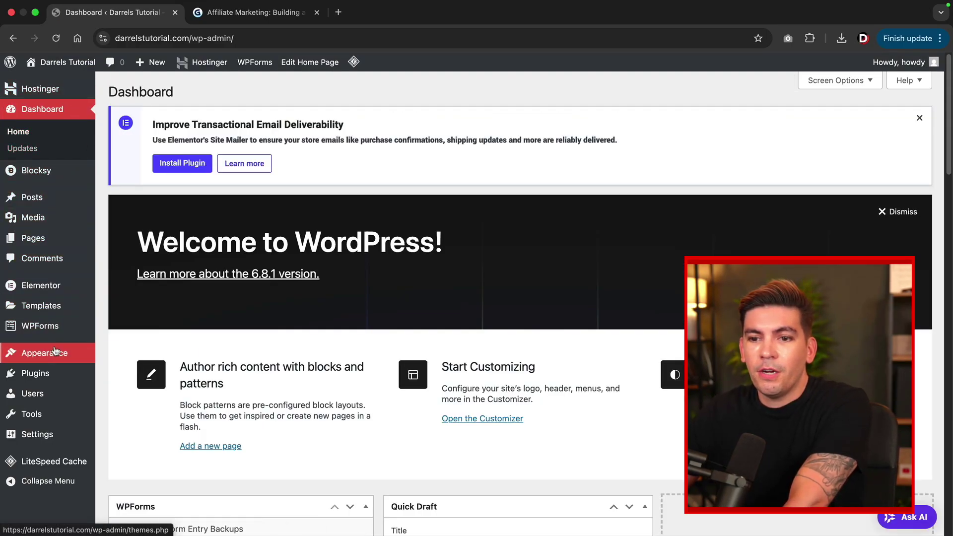
{"action": "mouse_move", "coordinate": [55, 355]}
{"action": "mouse_move", "coordinate": [60, 381]}
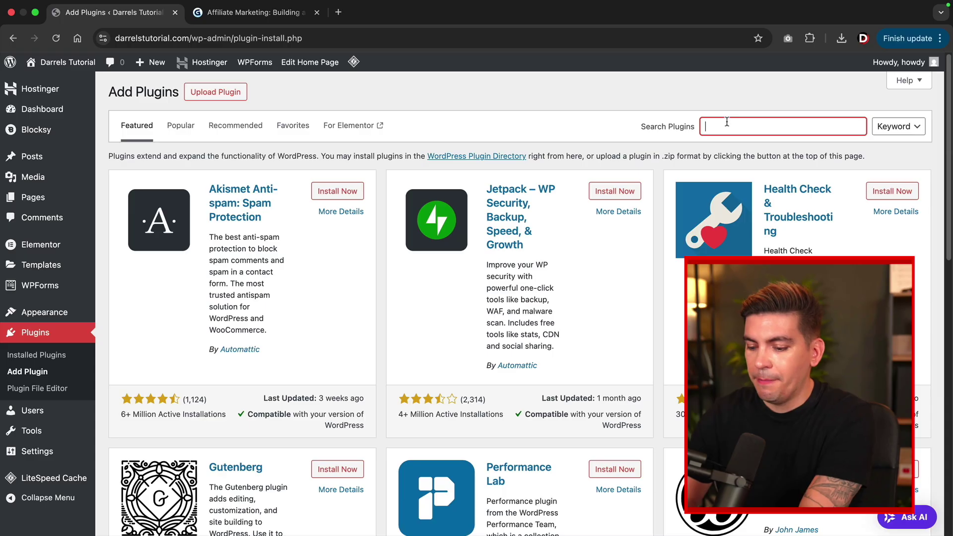
{"action": "type", "text": "rankmath"}
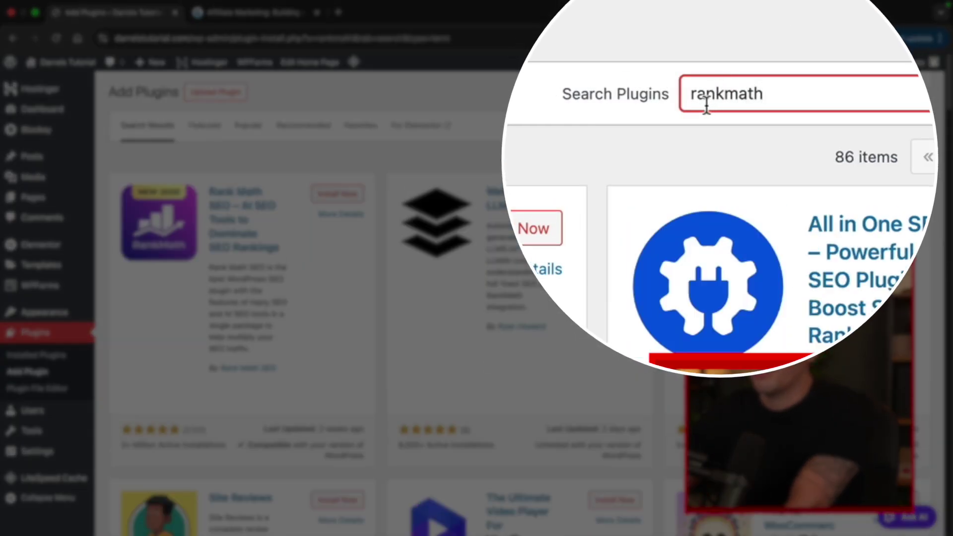
{"action": "left_click", "coordinate": [335, 196]}
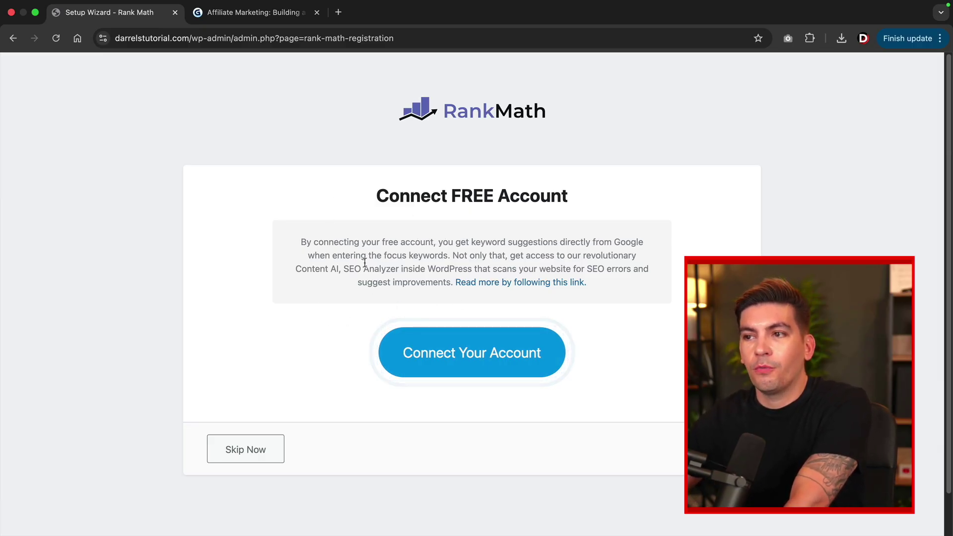
Skip the Rank Math account connection and start the setup wizard in Easy mode.
{"action": "left_click", "coordinate": [247, 455]}
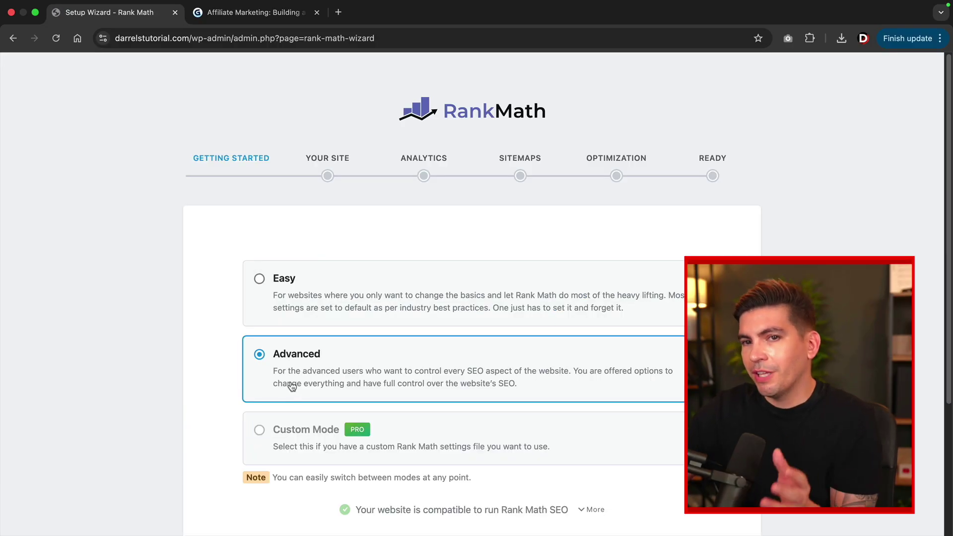
{"action": "left_click", "coordinate": [291, 297]}
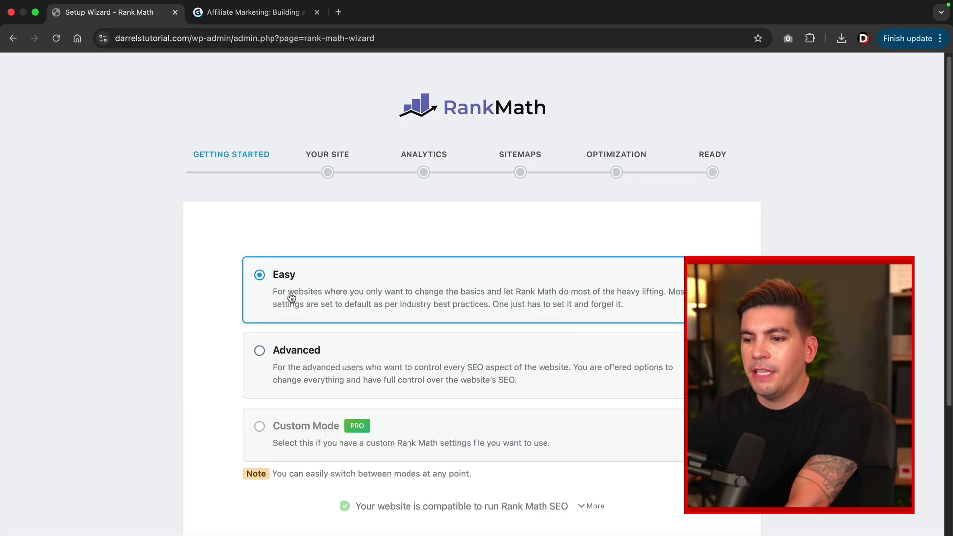
{"action": "scroll", "coordinate": [298, 307], "scroll_direction": "down", "scroll_amount": 3}
{"action": "left_click", "coordinate": [461, 459]}
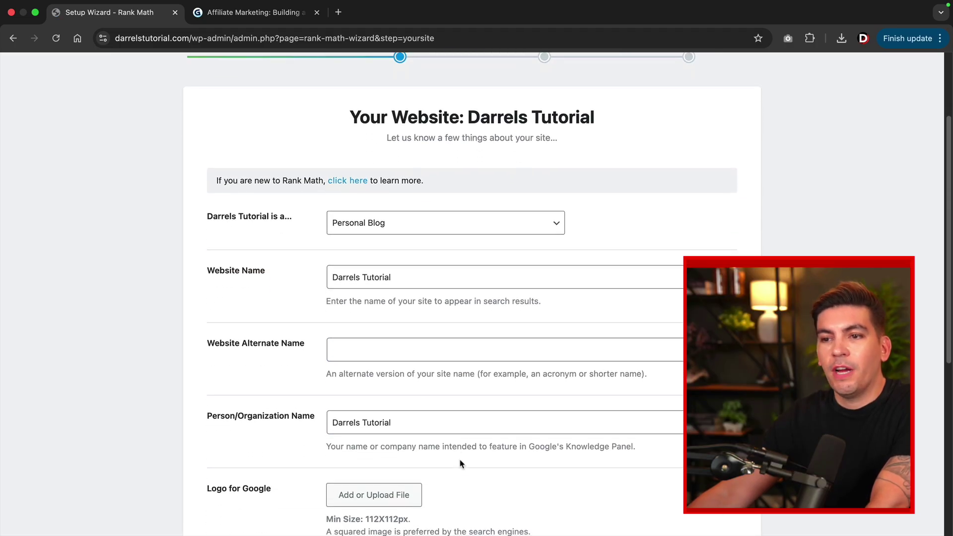
Keep Personal Blog as the site type and review the website and person name fields.
{"action": "left_click", "coordinate": [370, 228]}
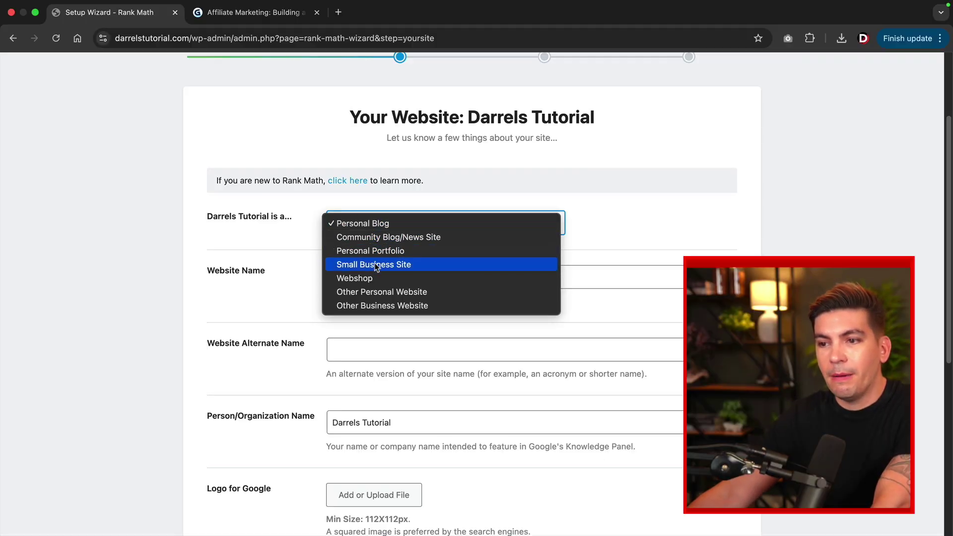
{"action": "left_click", "coordinate": [370, 224]}
{"action": "left_click_drag", "start_coordinate": [415, 278], "coordinate": [335, 277]}
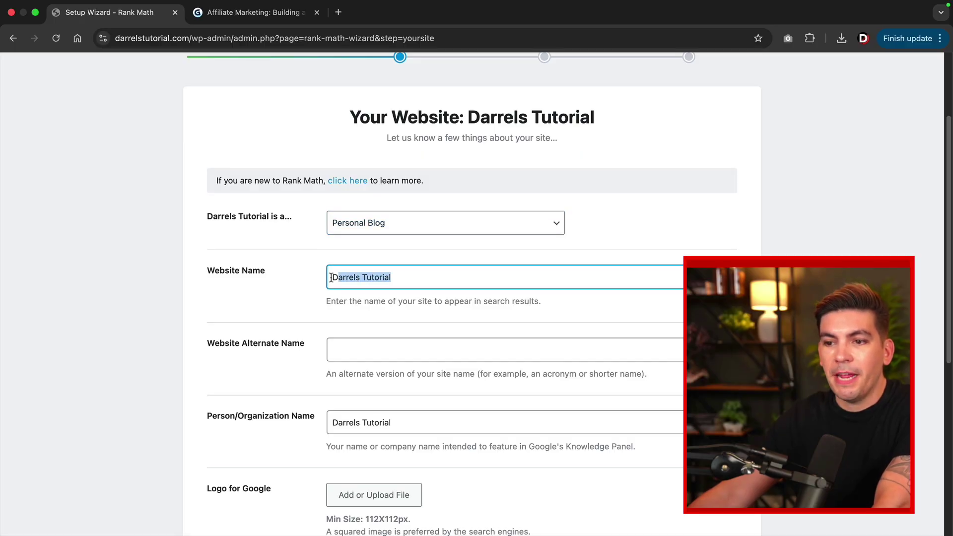
{"action": "scroll", "coordinate": [355, 284], "scroll_direction": "down", "scroll_amount": 2}
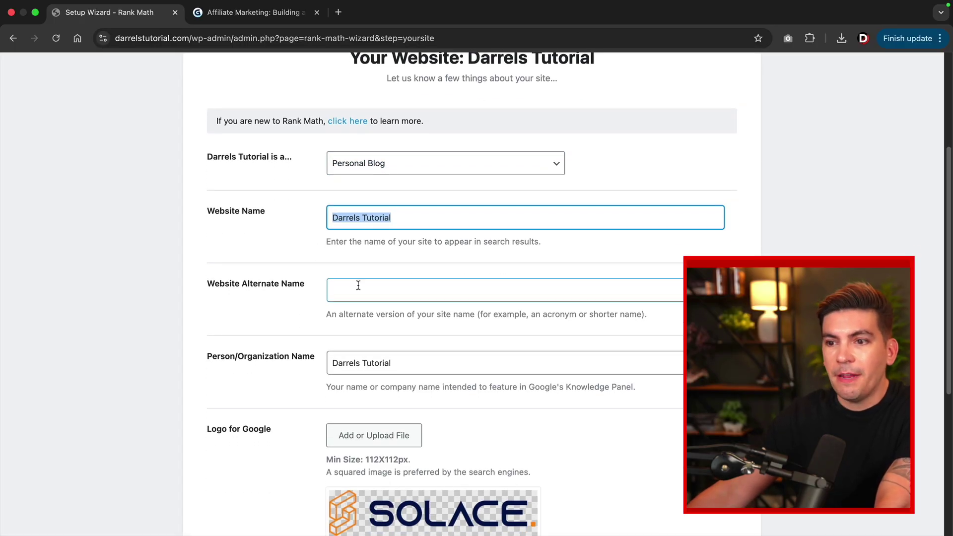
{"action": "left_click", "coordinate": [357, 286]}
{"action": "scroll", "coordinate": [368, 289], "scroll_direction": "down", "scroll_amount": 4}
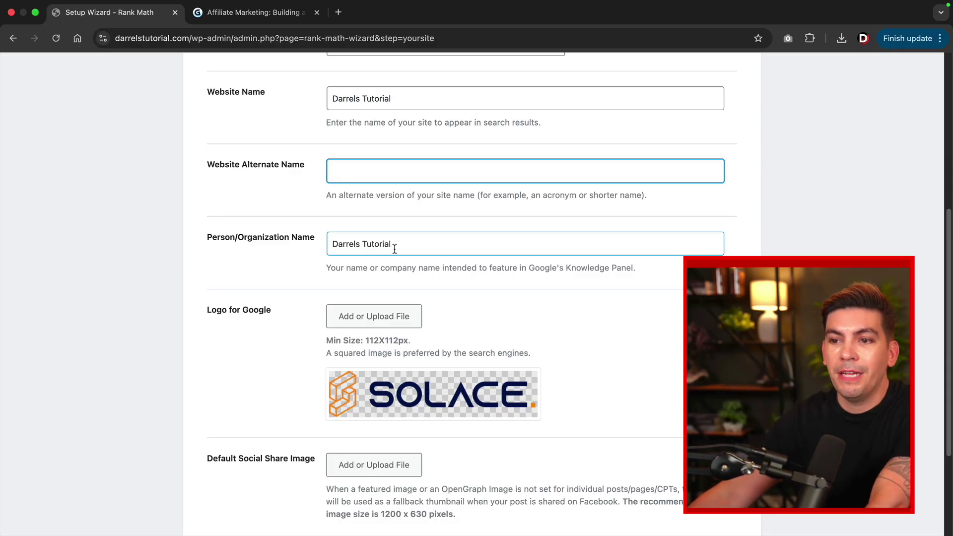
{"action": "triple_click", "coordinate": [397, 246]}
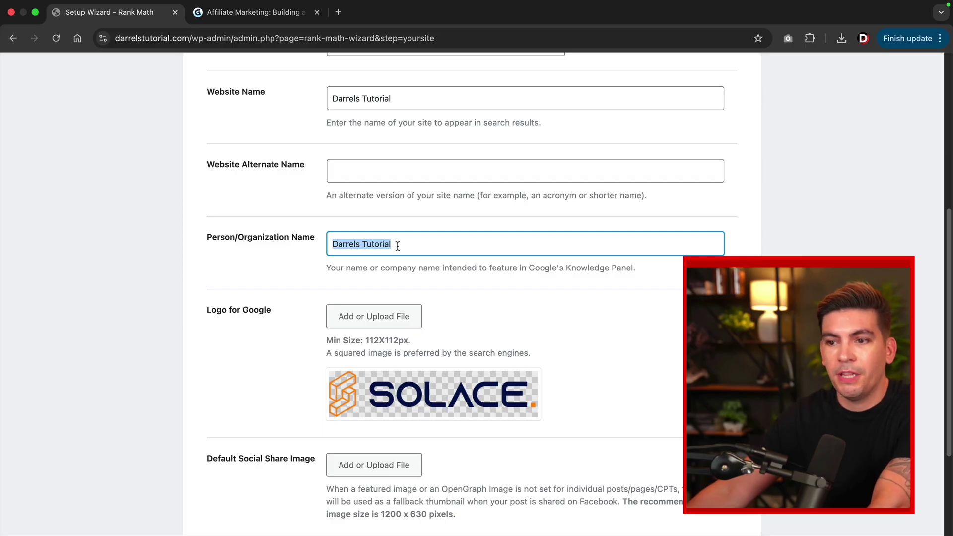
{"action": "scroll", "coordinate": [398, 246], "scroll_direction": "down", "scroll_amount": 2}
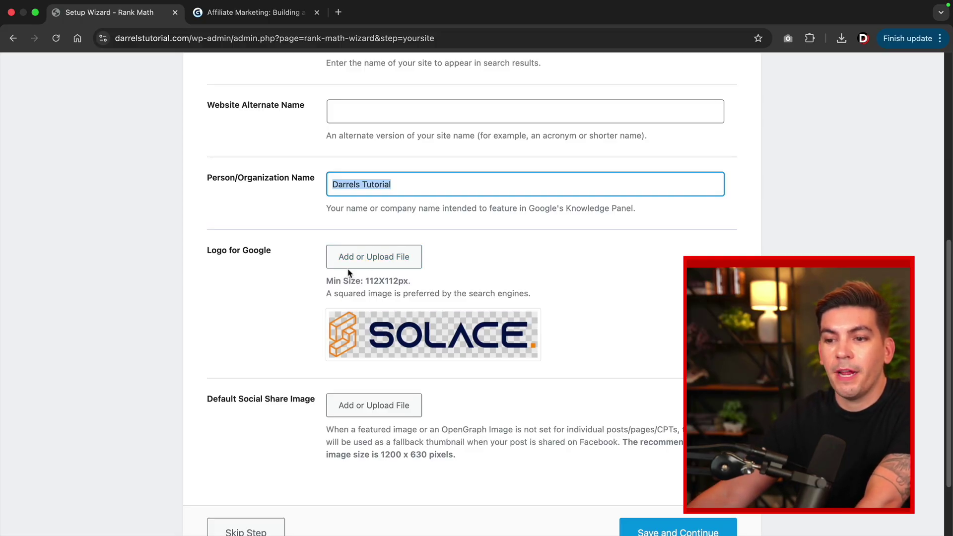
{"action": "scroll", "coordinate": [348, 273], "scroll_direction": "down", "scroll_amount": 3}
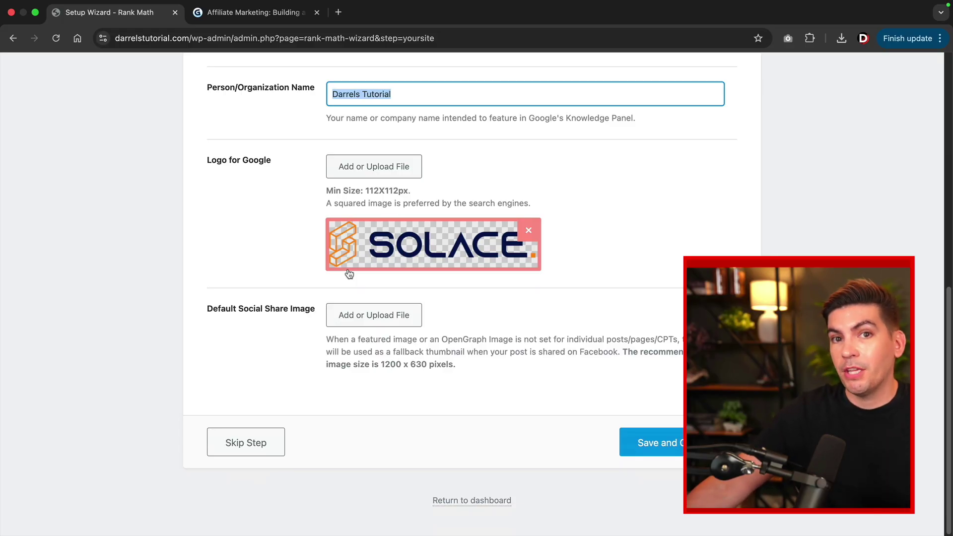
Choose the Change by Design photo from the Media Library as default share image, then Save and Continue.
{"action": "left_click", "coordinate": [356, 317]}
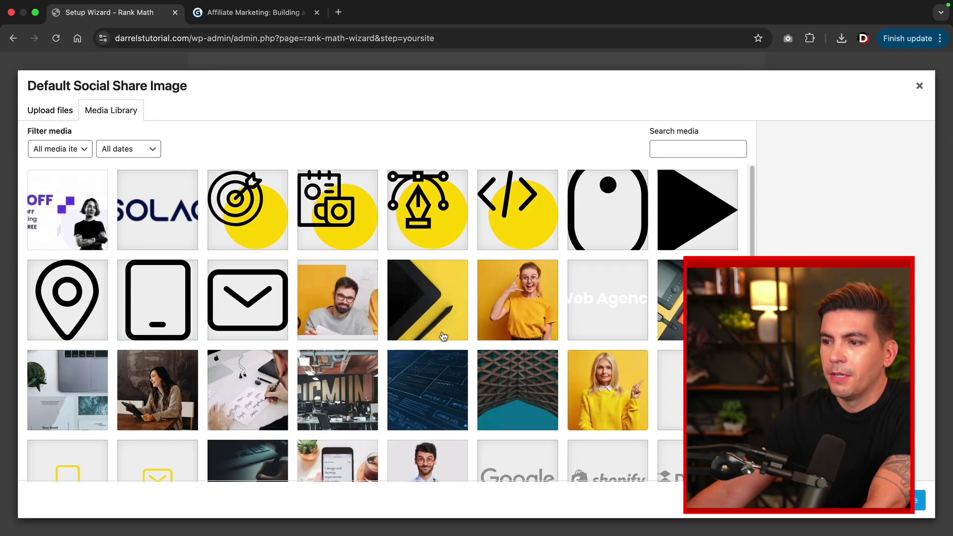
{"action": "scroll", "coordinate": [443, 337], "scroll_direction": "down", "scroll_amount": 2}
{"action": "left_click", "coordinate": [716, 242]}
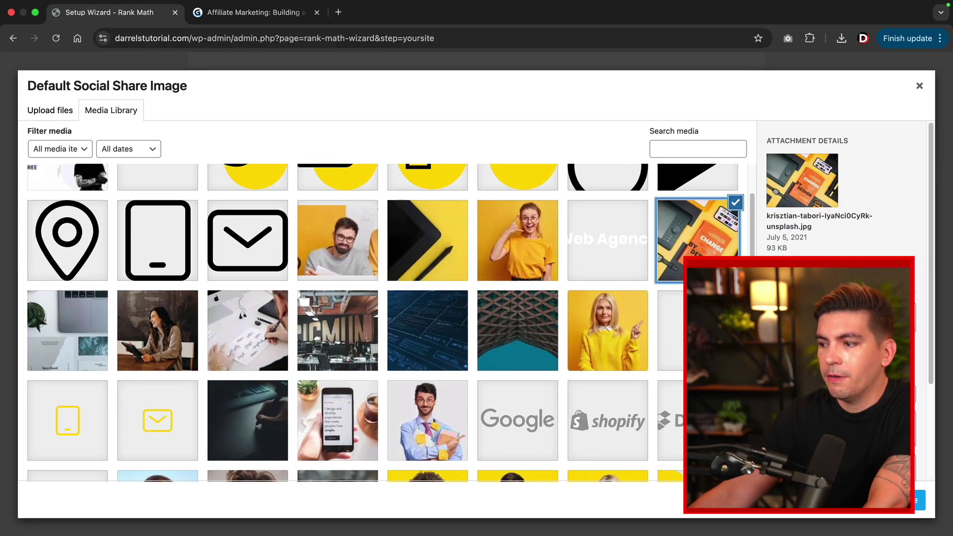
{"action": "left_click", "coordinate": [920, 500]}
{"action": "scroll", "coordinate": [610, 404], "scroll_direction": "down", "scroll_amount": 3}
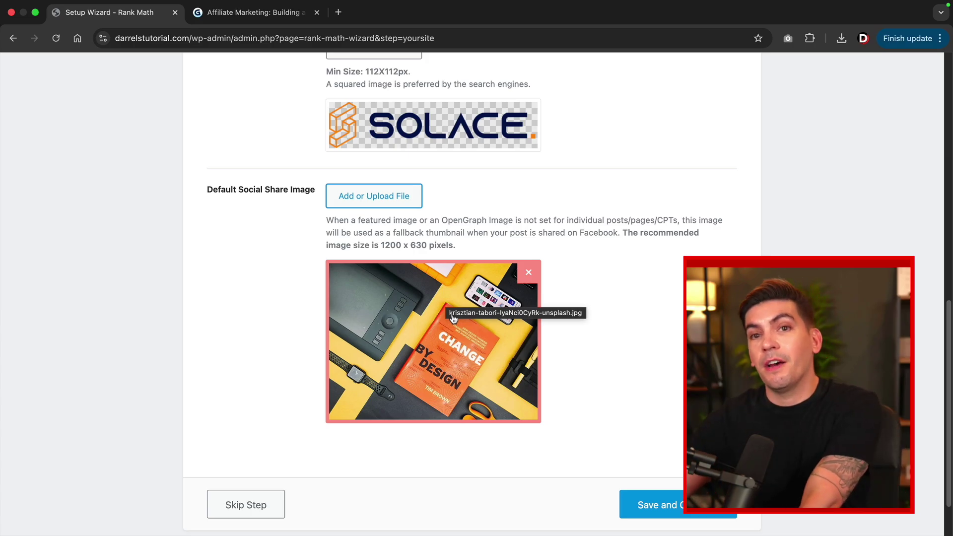
{"action": "left_click", "coordinate": [663, 507]}
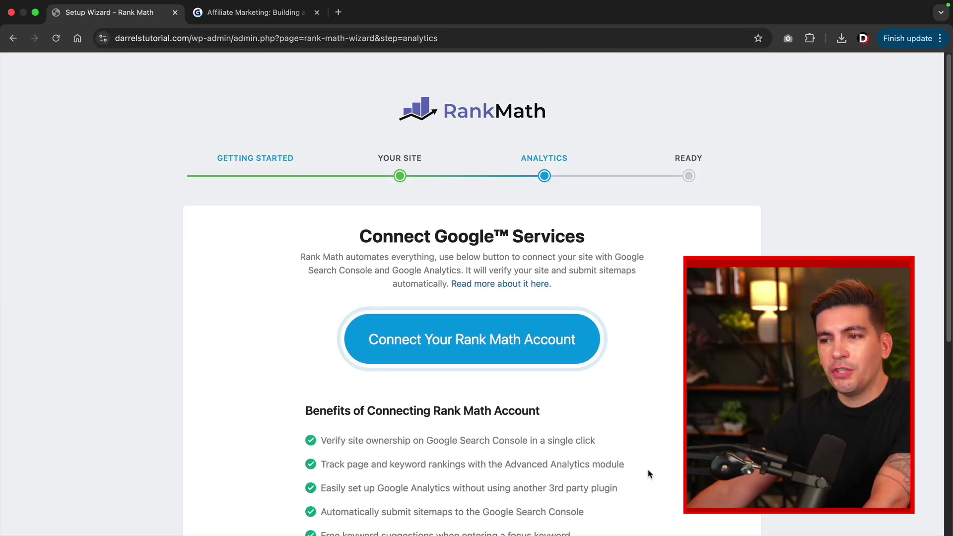
Save and continue past the Analytics step of the wizard.
{"action": "scroll", "coordinate": [649, 473], "scroll_direction": "down", "scroll_amount": 5}
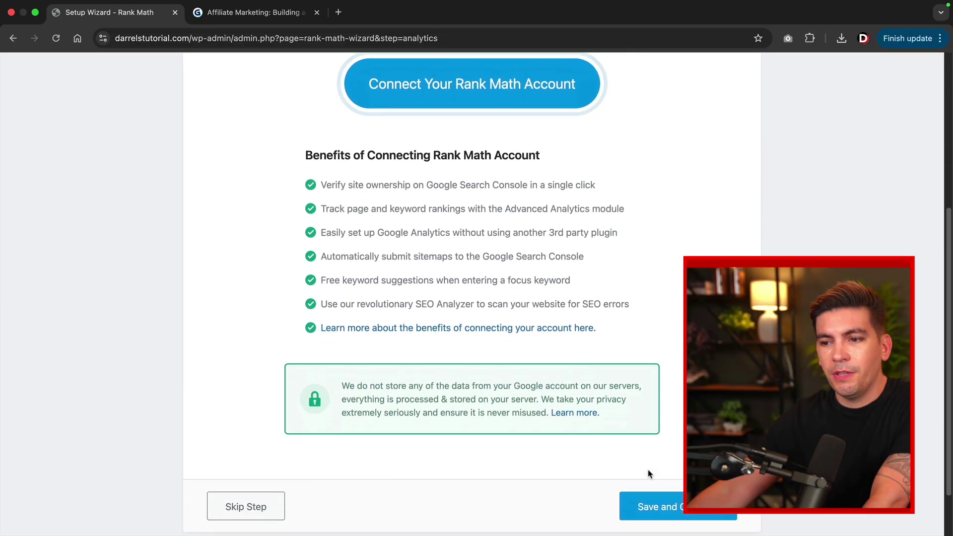
{"action": "scroll", "coordinate": [655, 462], "scroll_direction": "down", "scroll_amount": 1}
{"action": "left_click", "coordinate": [664, 450]}
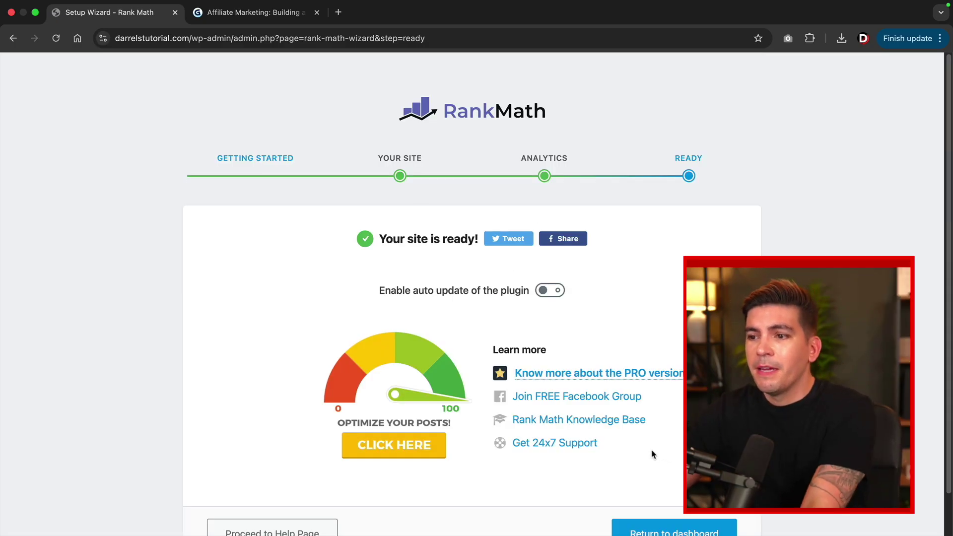
Turn on Rank Math's Enable auto update option to finish the wizard.
{"action": "left_click_drag", "start_coordinate": [391, 292], "coordinate": [559, 294]}
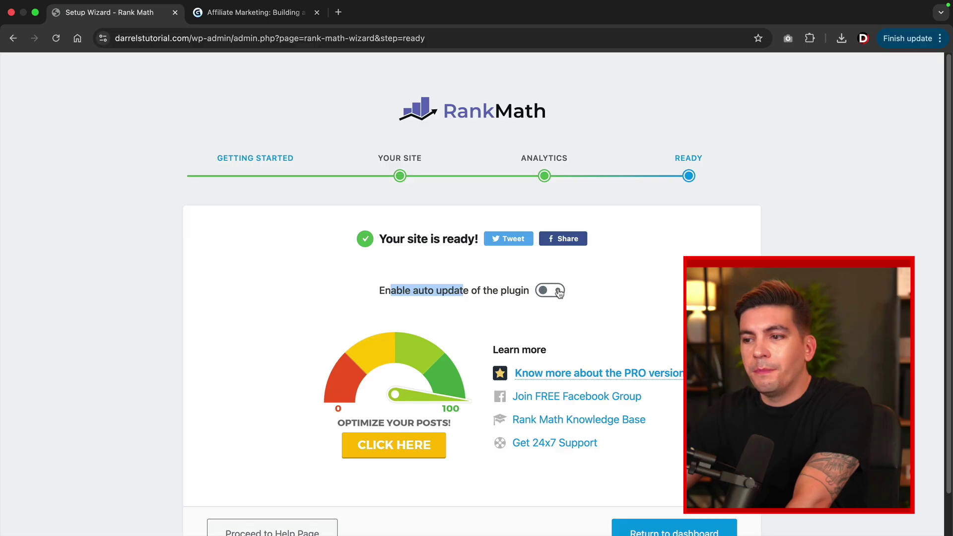
{"action": "left_click", "coordinate": [552, 293]}
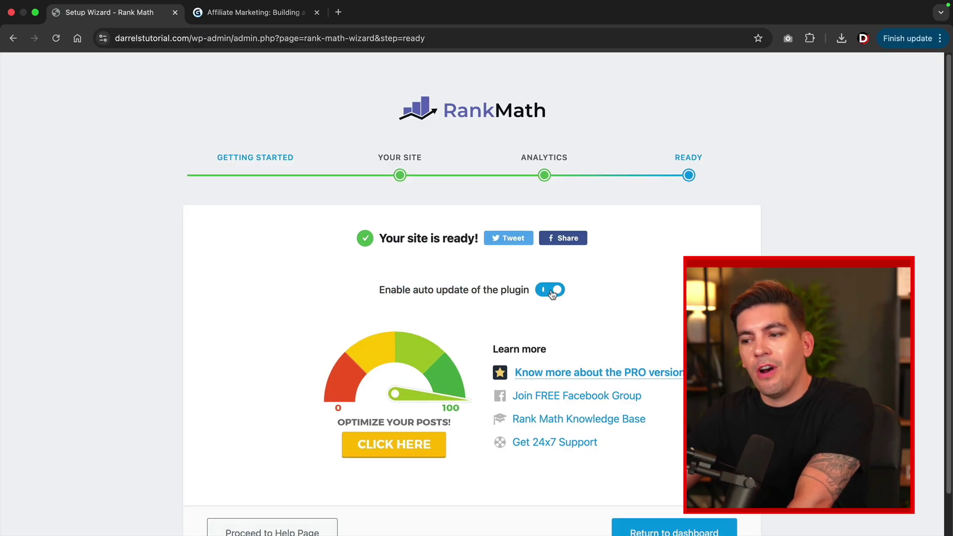
{"action": "scroll", "coordinate": [639, 455], "scroll_direction": "down", "scroll_amount": 2}
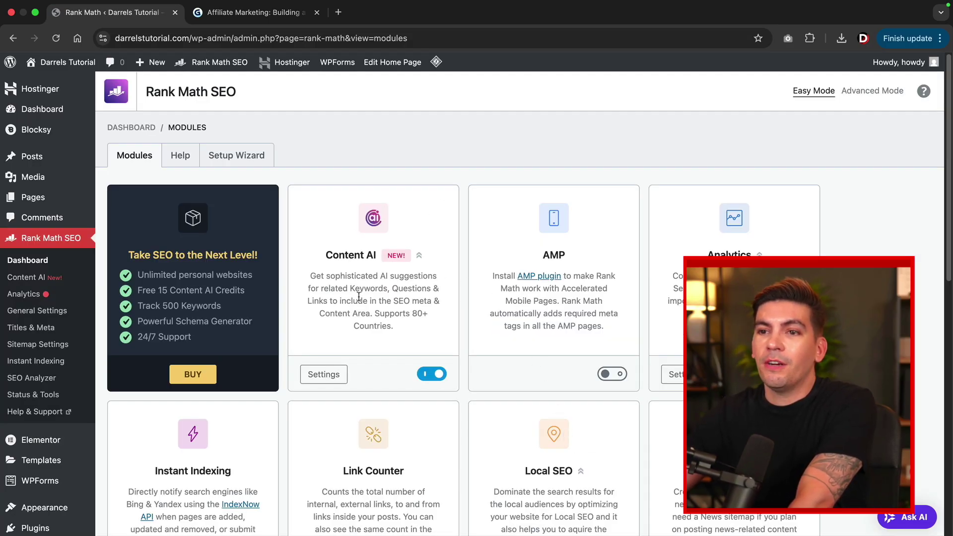
{"action": "scroll", "coordinate": [499, 311], "scroll_direction": "down", "scroll_amount": 8}
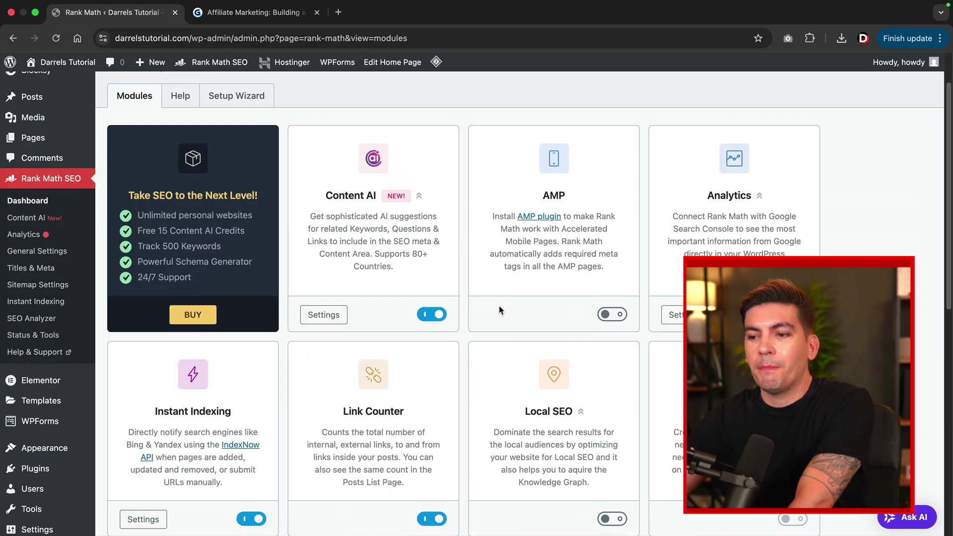
{"action": "scroll", "coordinate": [500, 310], "scroll_direction": "down", "scroll_amount": 2}
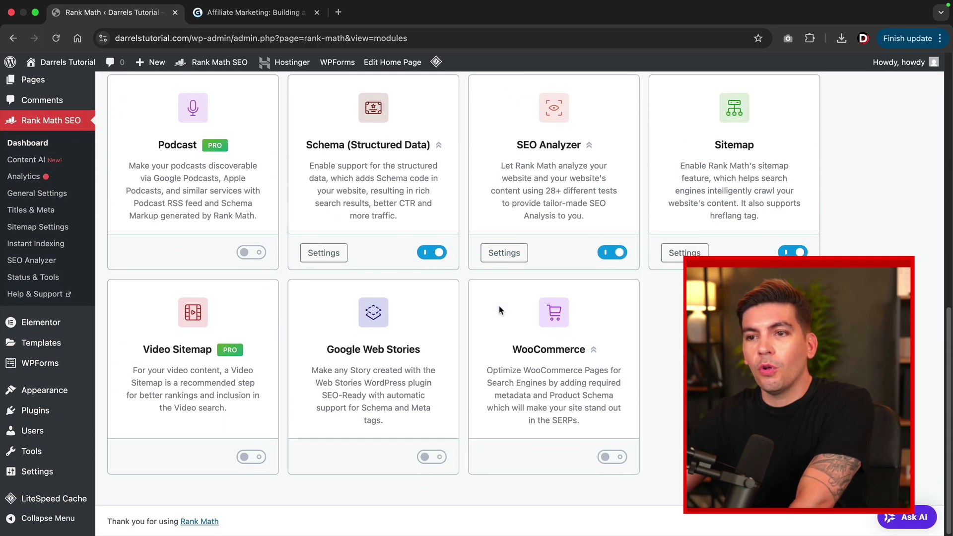
{"action": "scroll", "coordinate": [500, 310], "scroll_direction": "up", "scroll_amount": 9}
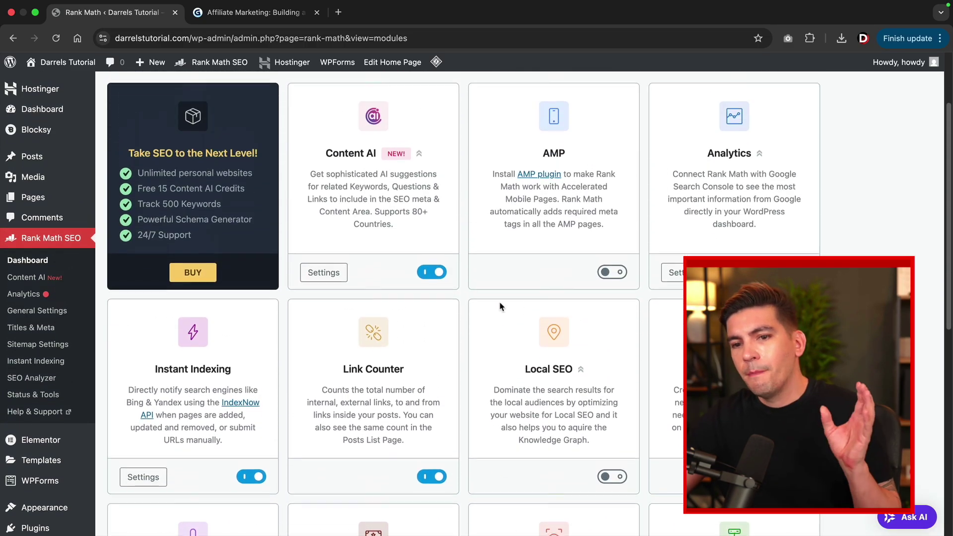
{"action": "scroll", "coordinate": [500, 307], "scroll_direction": "up", "scroll_amount": 2}
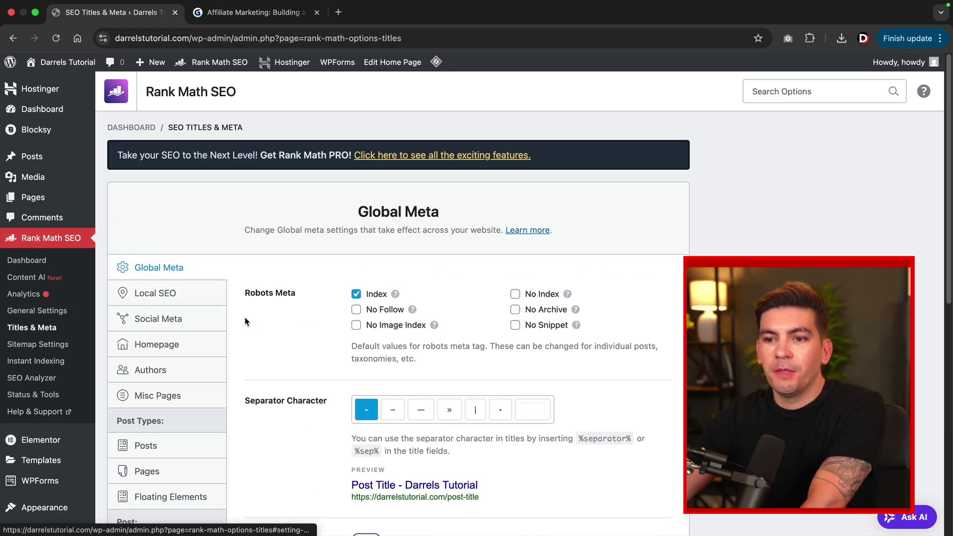
Delete %sep% %sitename% from the Posts Single Post Title template.
{"action": "scroll", "coordinate": [257, 320], "scroll_direction": "down", "scroll_amount": 3}
{"action": "scroll", "coordinate": [258, 320], "scroll_direction": "down", "scroll_amount": 4}
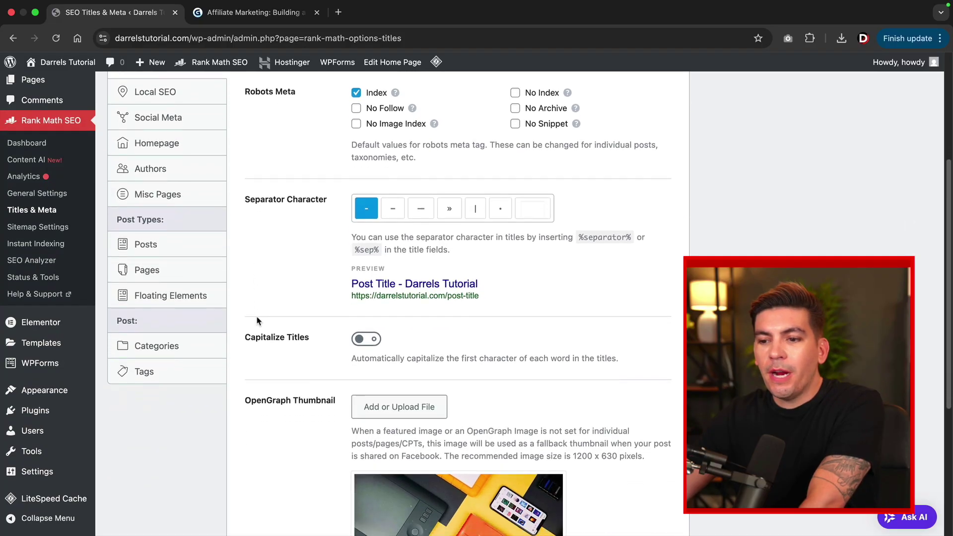
{"action": "scroll", "coordinate": [257, 320], "scroll_direction": "up", "scroll_amount": 3}
{"action": "scroll", "coordinate": [258, 320], "scroll_direction": "up", "scroll_amount": 2}
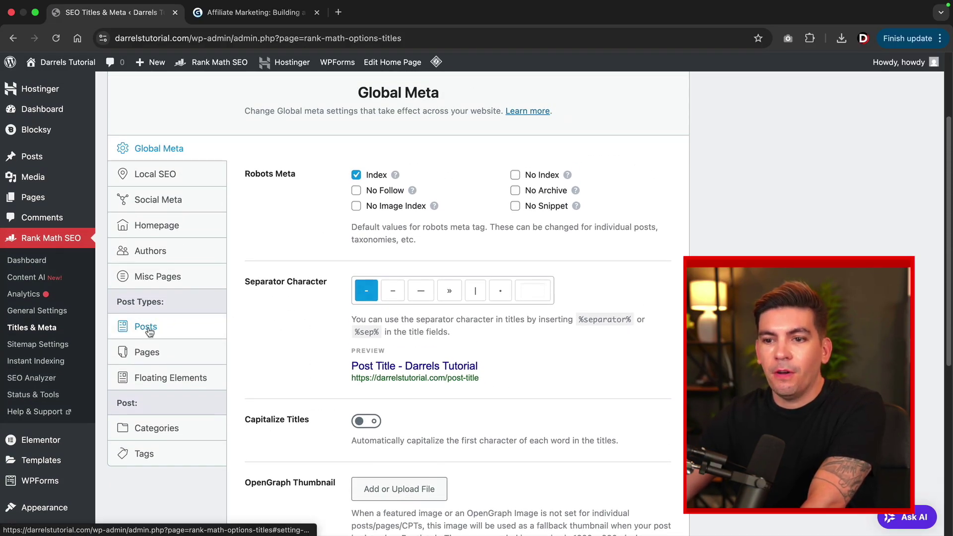
{"action": "left_click", "coordinate": [146, 330]}
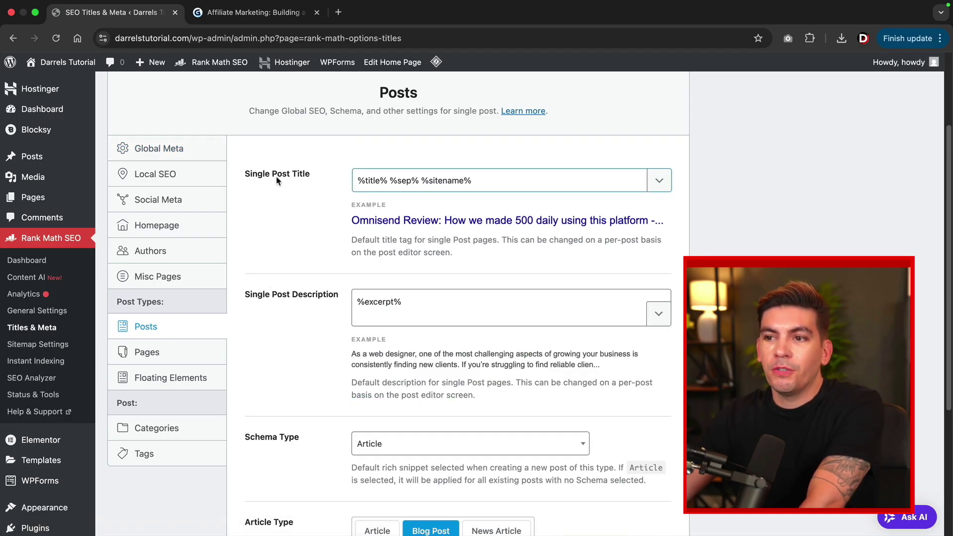
{"action": "left_click_drag", "start_coordinate": [386, 180], "coordinate": [355, 180]}
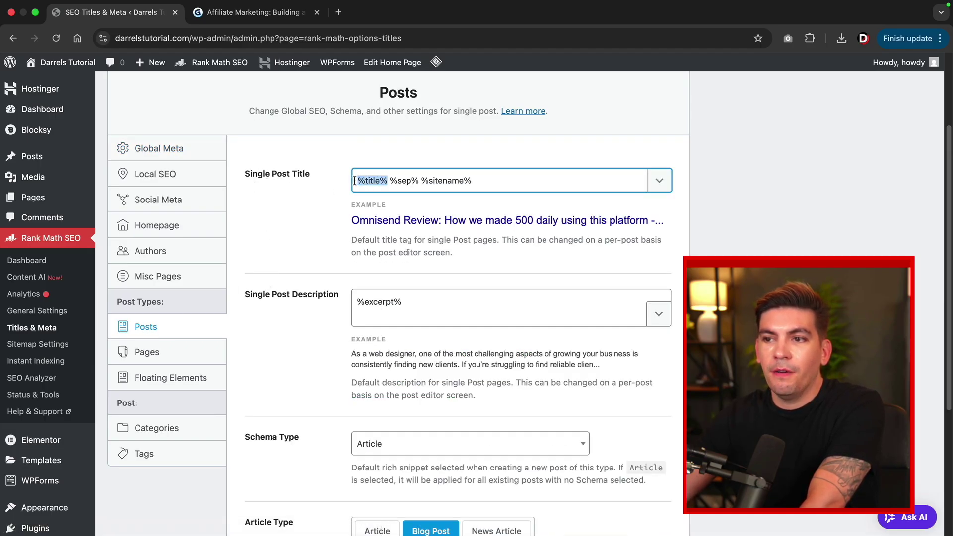
{"action": "left_click_drag", "start_coordinate": [420, 180], "coordinate": [398, 180]}
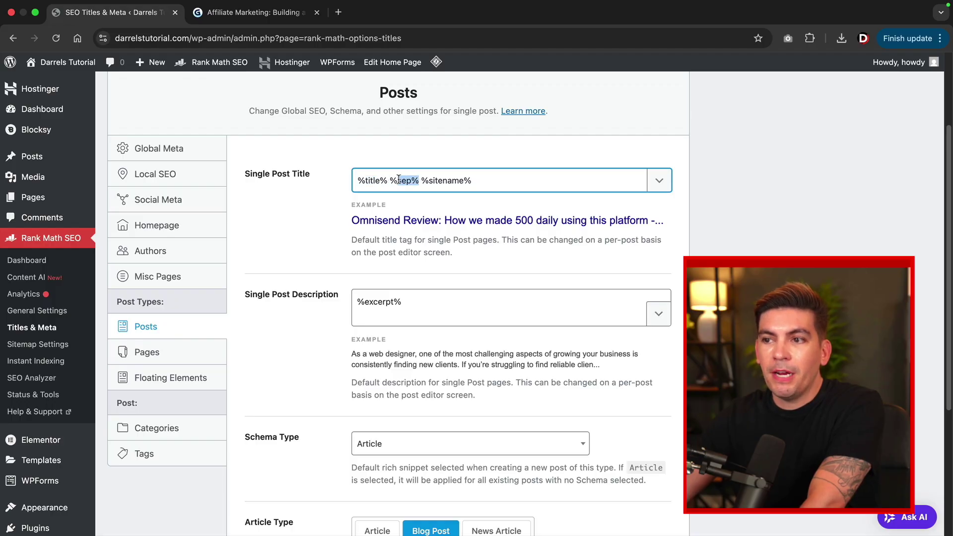
{"action": "left_click_drag", "start_coordinate": [481, 182], "coordinate": [445, 180]}
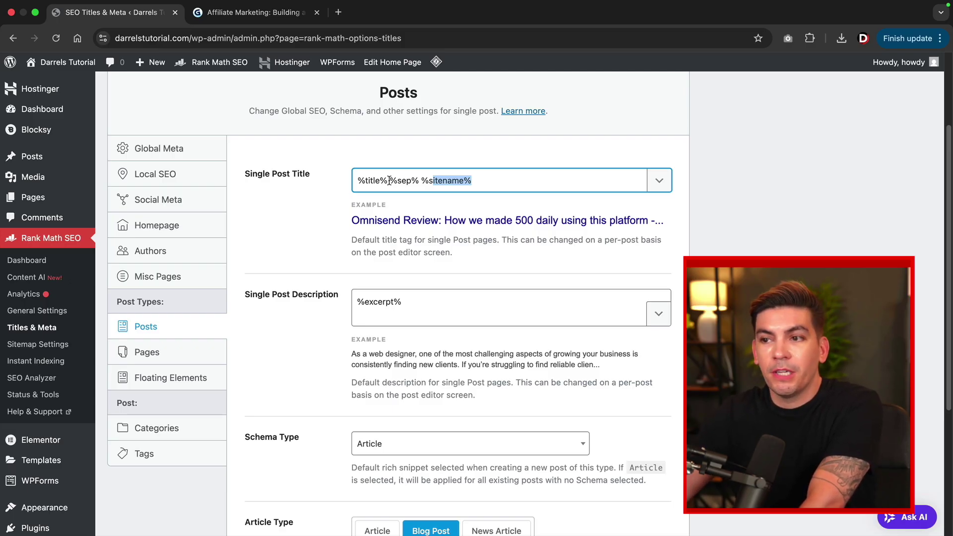
{"action": "left_click_drag", "start_coordinate": [391, 183], "coordinate": [508, 182]}
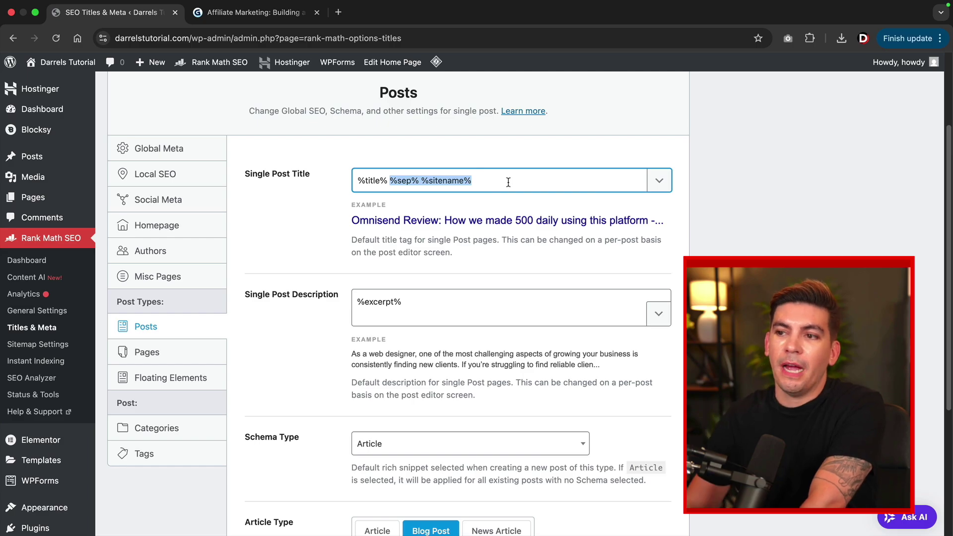
{"action": "key", "text": "BackSpace"}
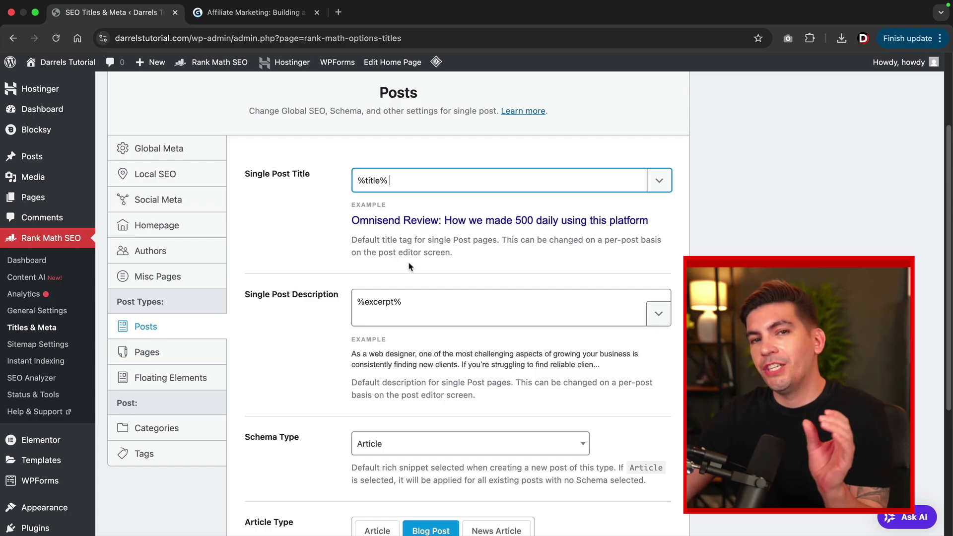
Save the Posts settings with the title template left as %title%.
{"action": "left_click_drag", "start_coordinate": [389, 180], "coordinate": [358, 180]}
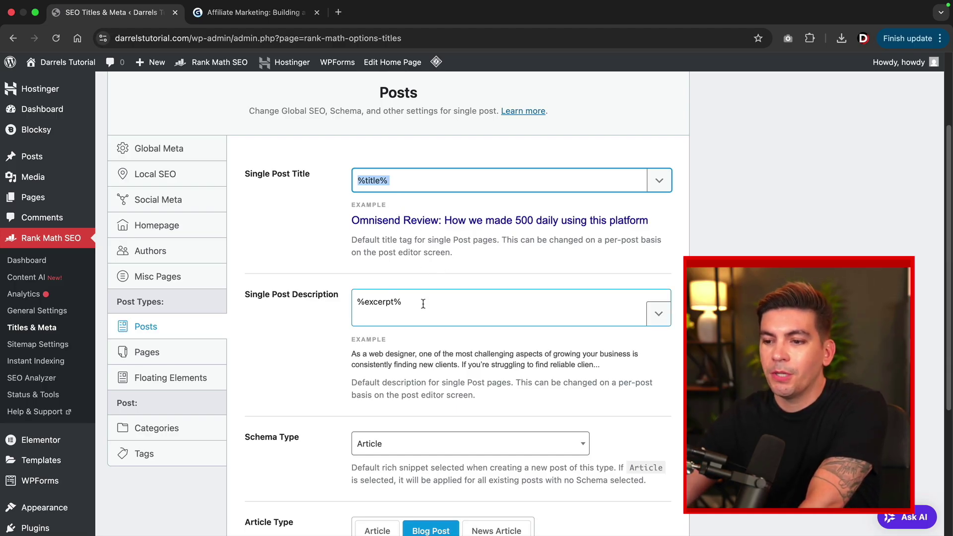
{"action": "scroll", "coordinate": [423, 304], "scroll_direction": "down", "scroll_amount": 5}
{"action": "left_click", "coordinate": [642, 453]}
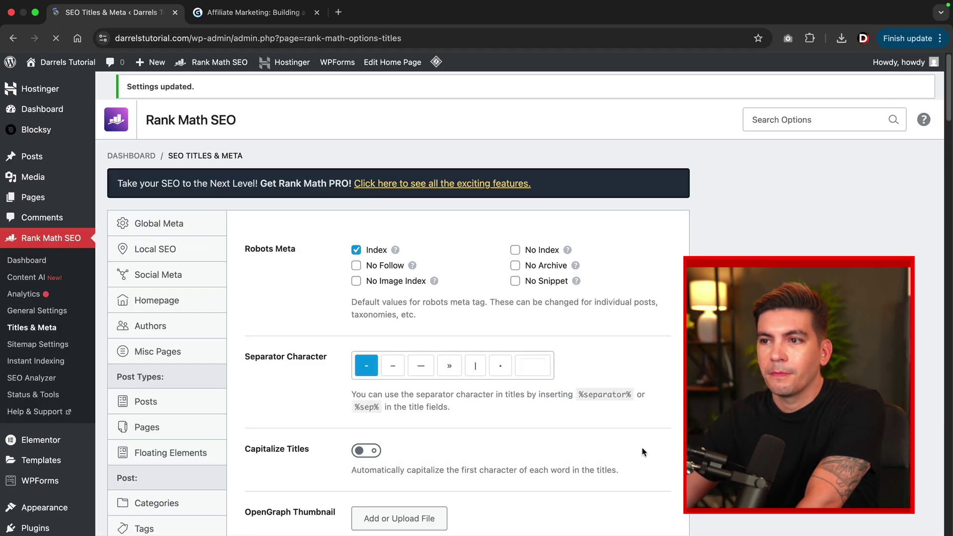
{"action": "scroll", "coordinate": [377, 400], "scroll_direction": "down", "scroll_amount": 3}
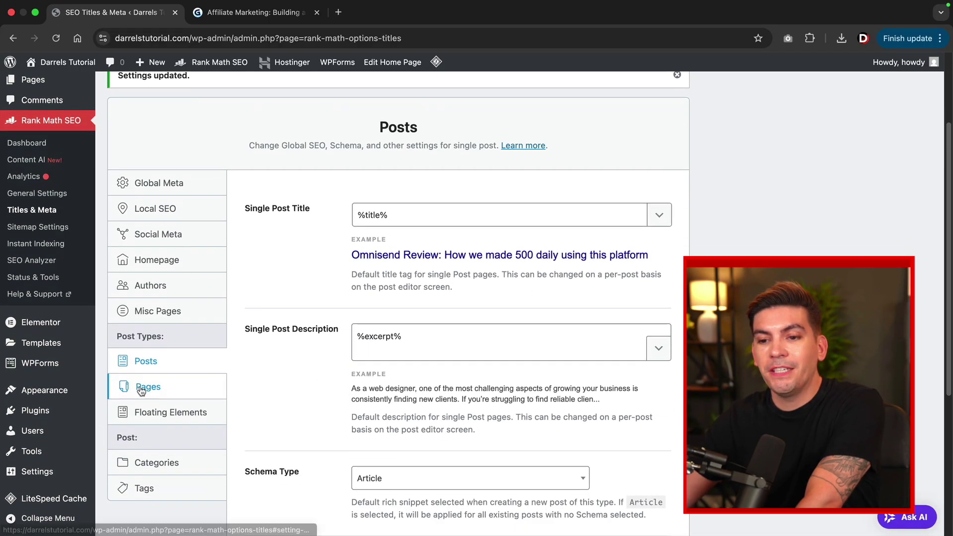
On the Pages tab, cut %sep% %sitename% from Single Page Title and save changes.
{"action": "left_click", "coordinate": [141, 387]}
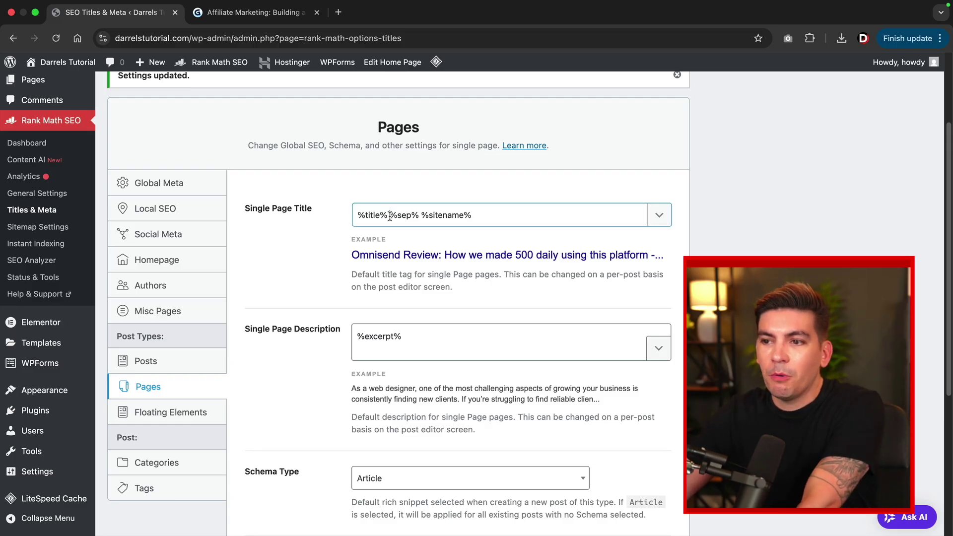
{"action": "left_click_drag", "start_coordinate": [390, 217], "coordinate": [494, 215]}
{"action": "key", "text": "BackSpace"}
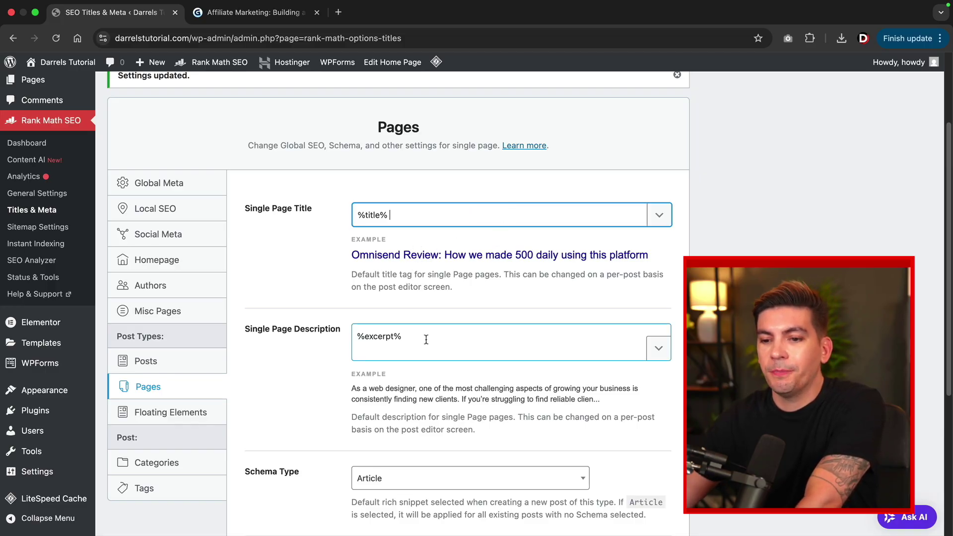
{"action": "scroll", "coordinate": [427, 337], "scroll_direction": "down", "scroll_amount": 5}
{"action": "left_click", "coordinate": [637, 455]}
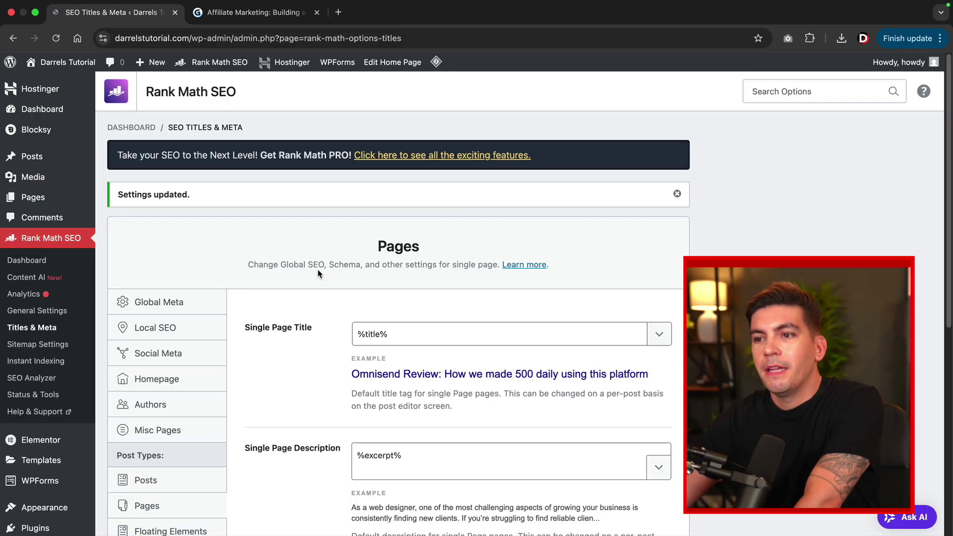
Open the Rank Math snippet editor for the live homepage.
{"action": "mouse_move", "coordinate": [54, 62]}
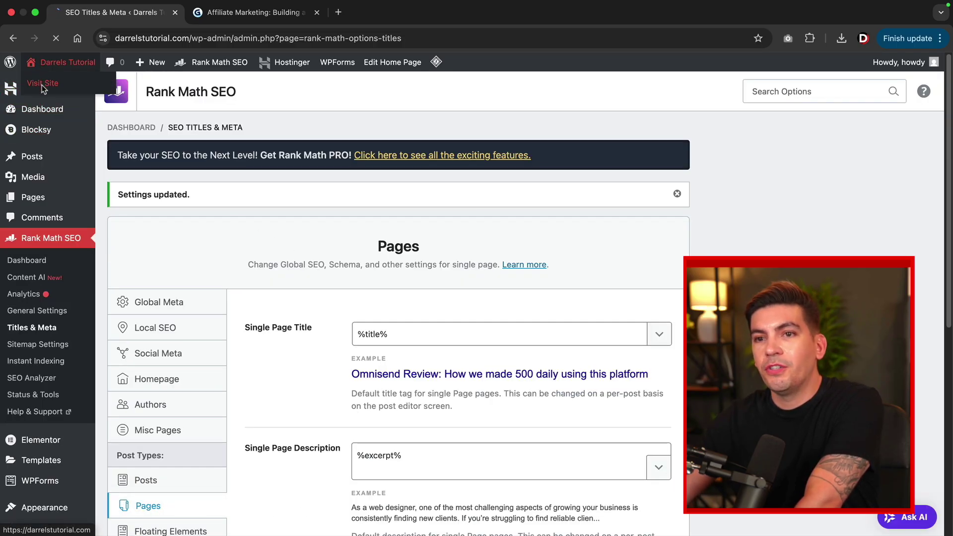
{"action": "left_click", "coordinate": [42, 85]}
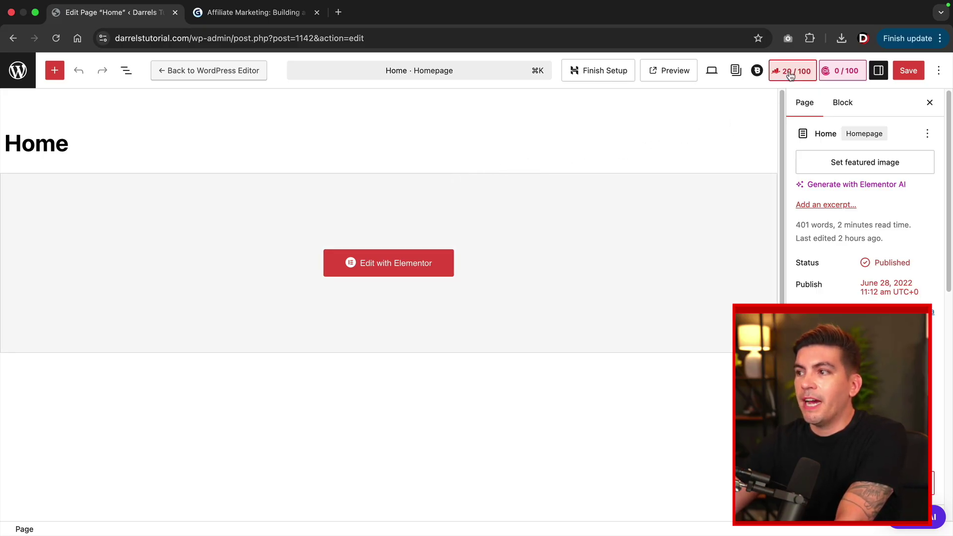
{"action": "left_click", "coordinate": [791, 75]}
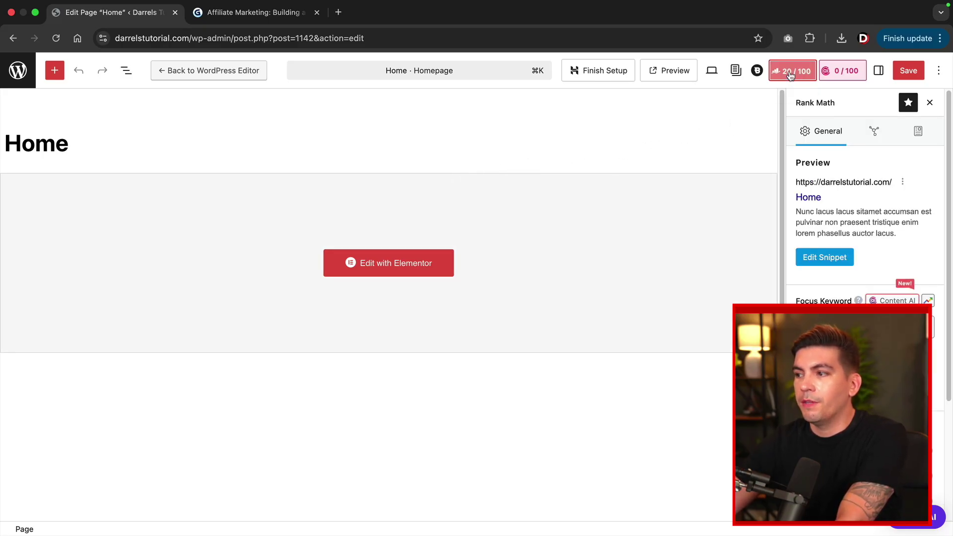
{"action": "left_click", "coordinate": [821, 258]}
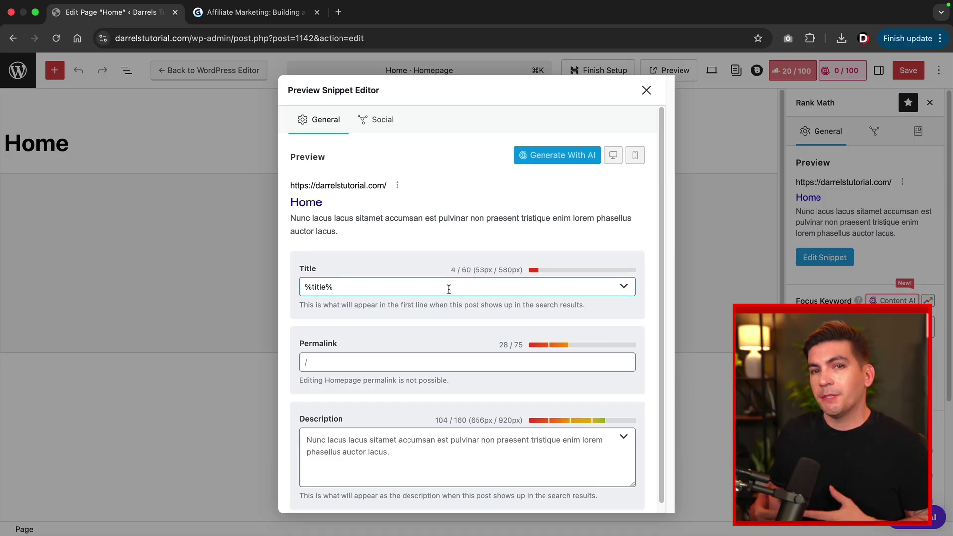
Paste 'Darrels Reviews - Home Of The Best Saas Tool Reviews' over the %title% SEO title.
{"action": "left_click", "coordinate": [449, 289]}
{"action": "key", "text": "super+a"}
{"action": "type", "text": "Darrels Reviews - Home Of The Best Saas Tool Reviews"}
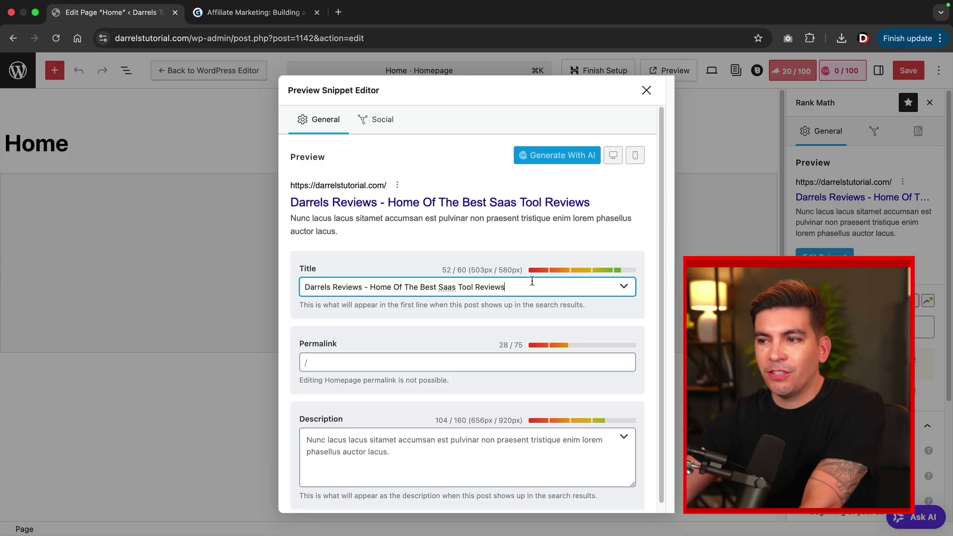
{"action": "scroll", "coordinate": [510, 318], "scroll_direction": "down", "scroll_amount": 1}
{"action": "left_click", "coordinate": [358, 432]}
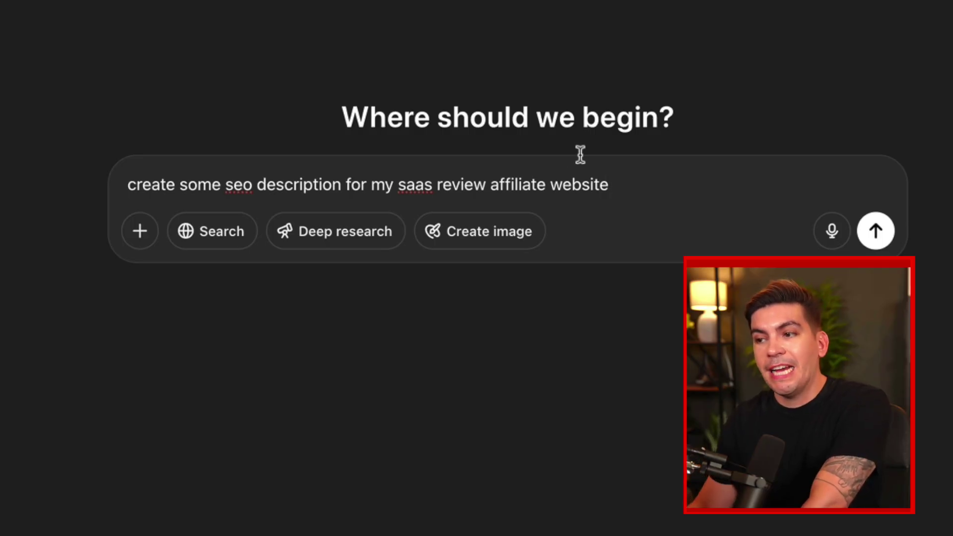
Send the SEO description prompt to ChatGPT and copy the first suggestion's description.
{"action": "key", "text": "Return"}
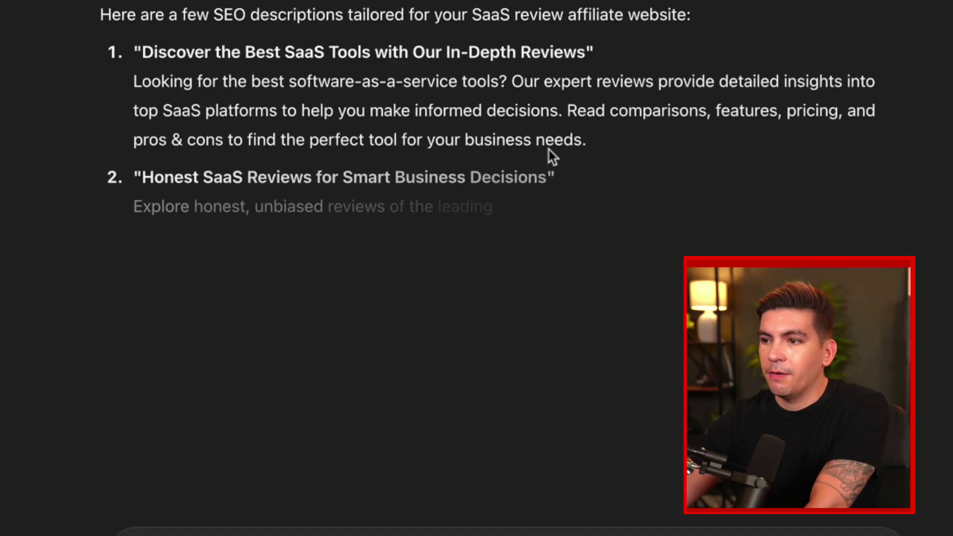
{"action": "left_click_drag", "start_coordinate": [602, 141], "coordinate": [100, 94]}
{"action": "right_click", "coordinate": [167, 110]}
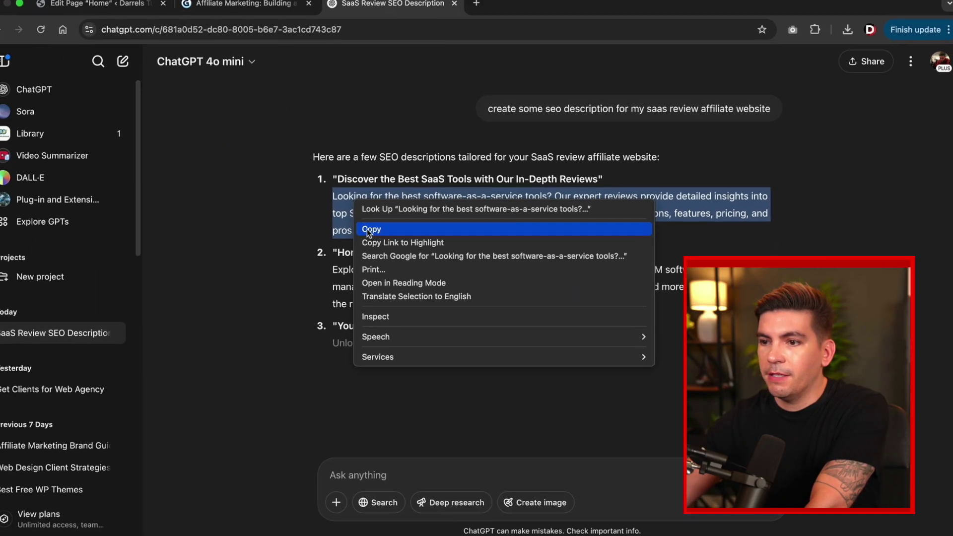
{"action": "left_click", "coordinate": [189, 134]}
{"action": "left_click", "coordinate": [126, 14]}
{"action": "right_click", "coordinate": [320, 432]}
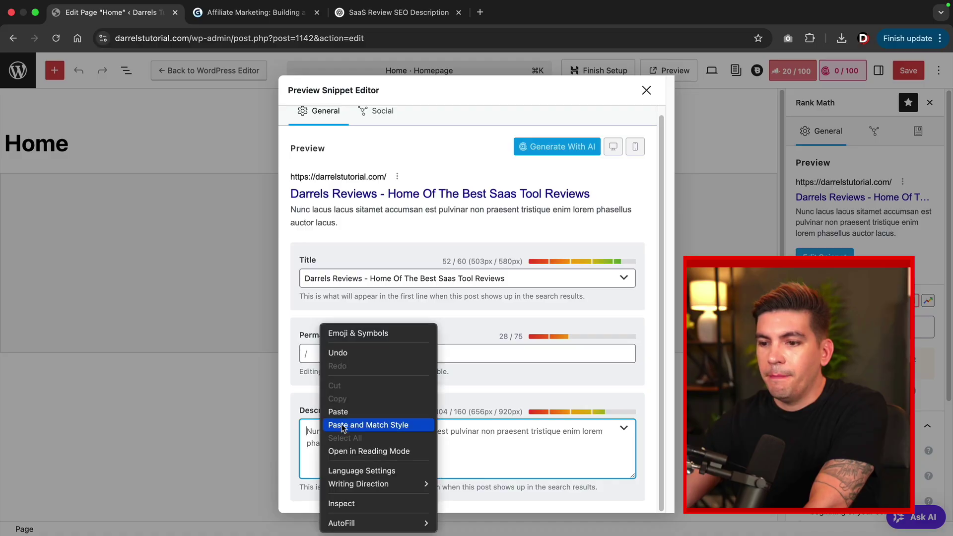
Paste the copied SaaS reviews description and check the Facebook and Twitter share previews.
{"action": "left_click", "coordinate": [348, 412]}
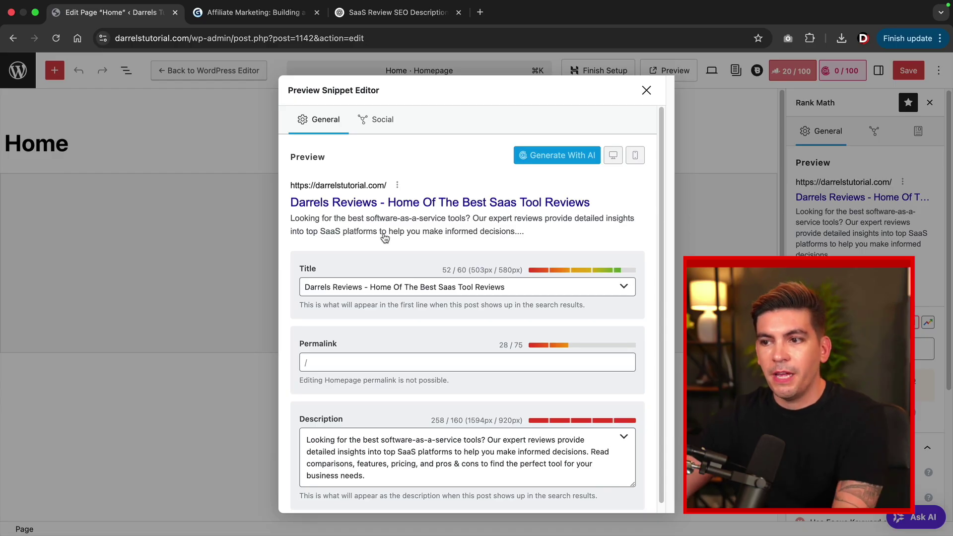
{"action": "left_click", "coordinate": [382, 122]}
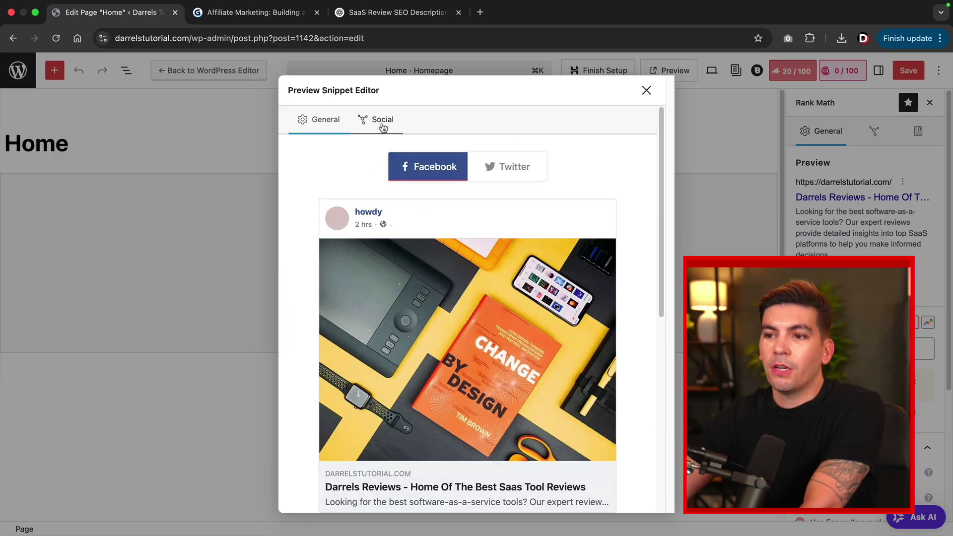
{"action": "scroll", "coordinate": [352, 247], "scroll_direction": "down", "scroll_amount": 3}
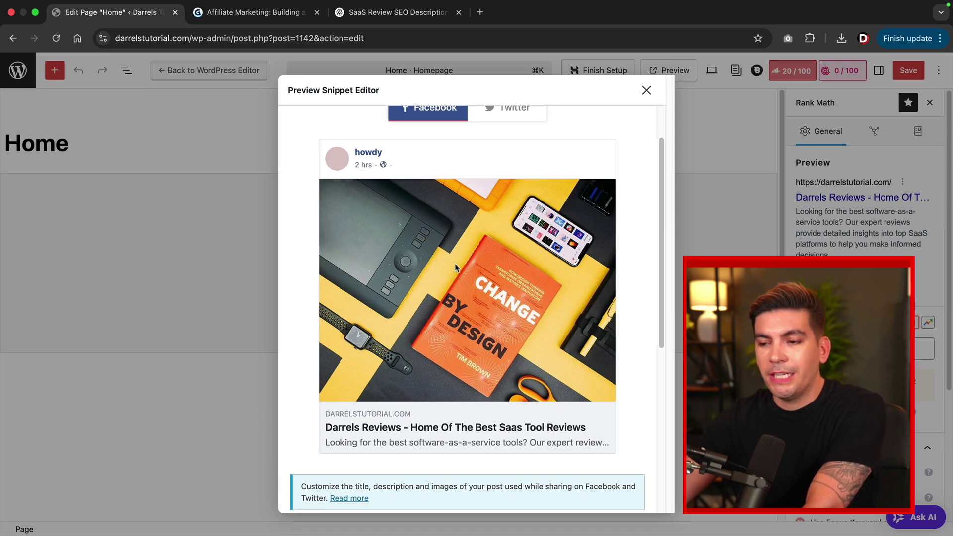
{"action": "scroll", "coordinate": [469, 274], "scroll_direction": "down", "scroll_amount": 5}
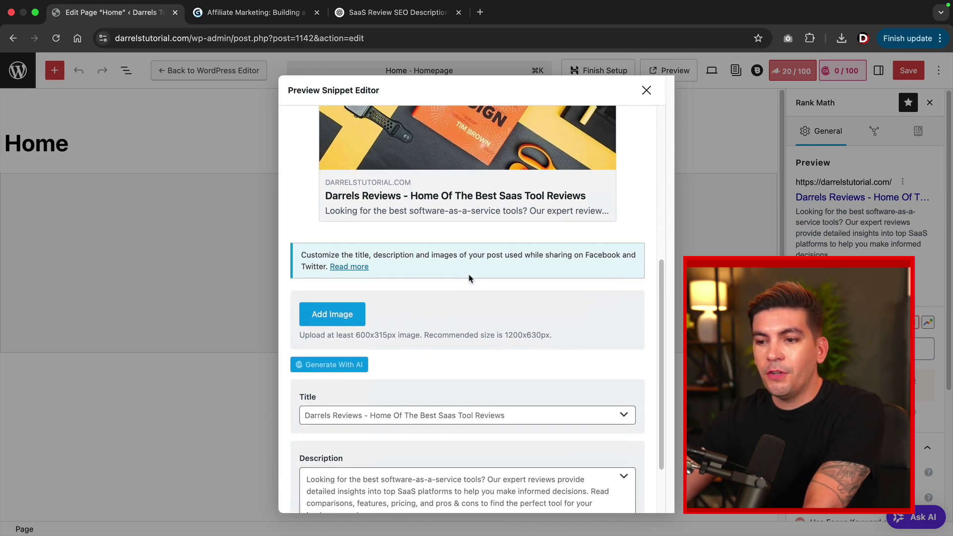
{"action": "scroll", "coordinate": [470, 279], "scroll_direction": "down", "scroll_amount": 2}
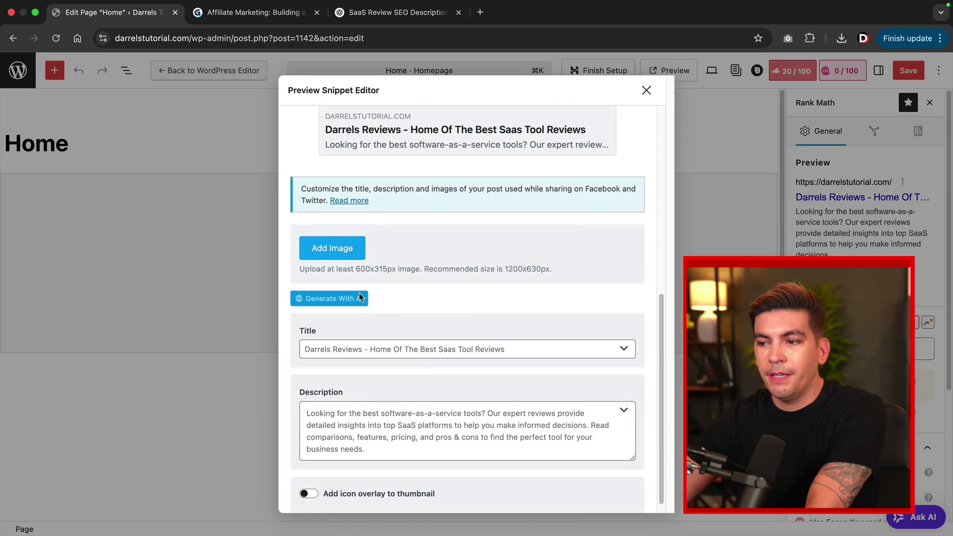
{"action": "scroll", "coordinate": [358, 298], "scroll_direction": "down", "scroll_amount": 1}
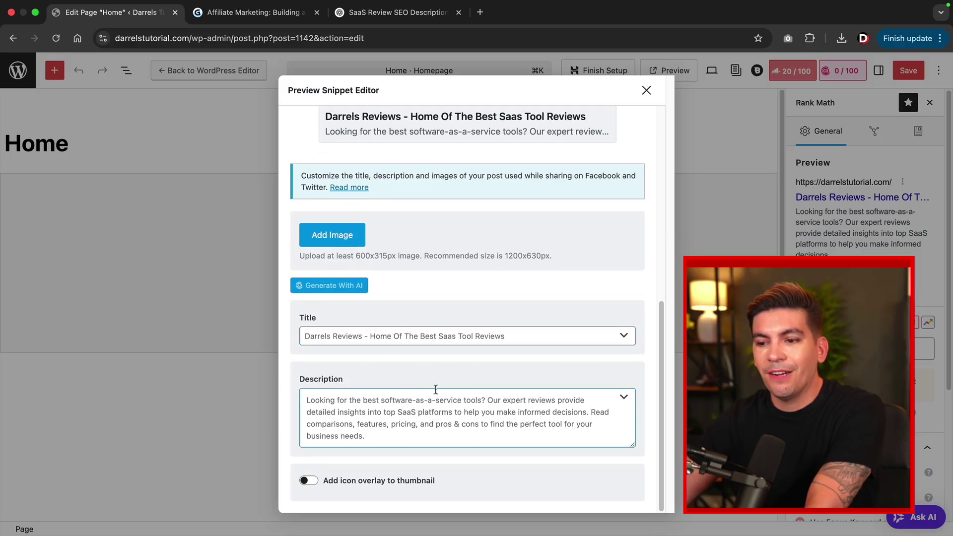
{"action": "scroll", "coordinate": [435, 387], "scroll_direction": "up", "scroll_amount": 10}
{"action": "left_click", "coordinate": [478, 173]}
{"action": "left_click", "coordinate": [421, 171]}
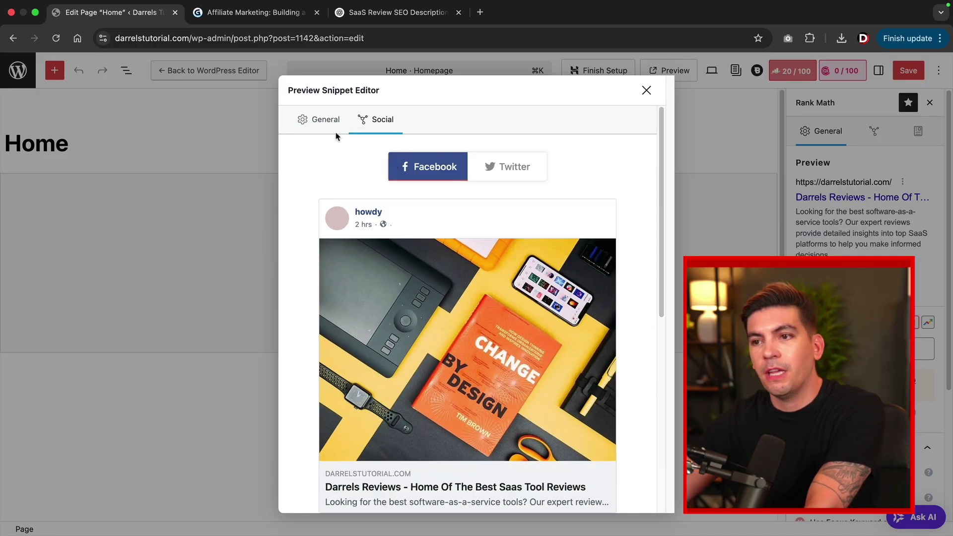
Close the snippet editor and save the homepage with Cmd+S.
{"action": "left_click", "coordinate": [327, 120]}
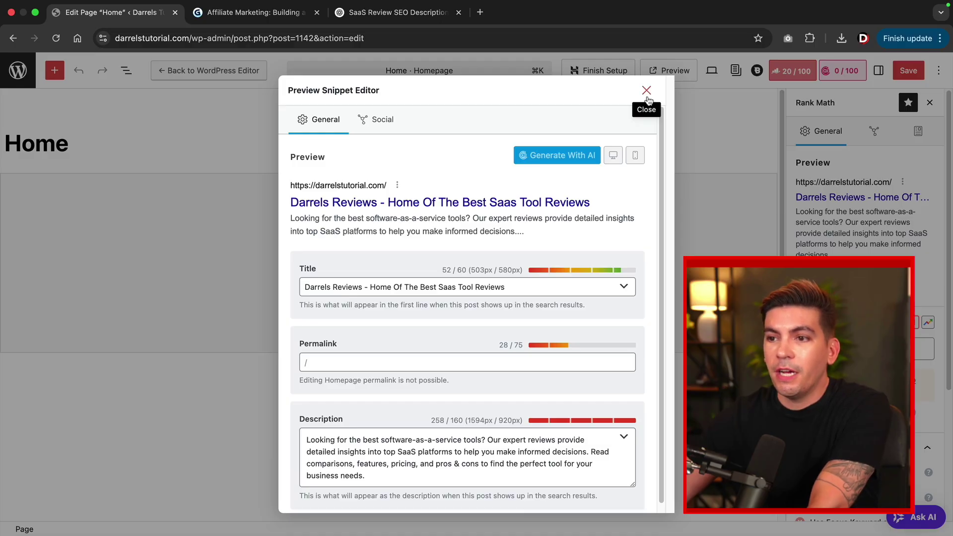
{"action": "left_click", "coordinate": [646, 90]}
{"action": "key", "text": "super+s"}
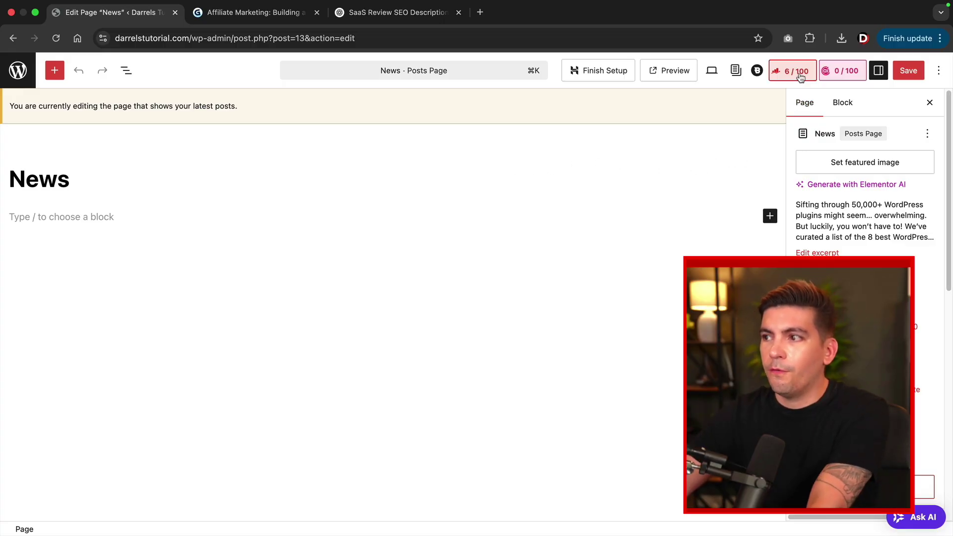
Set the News page SEO title to 'Darrels Affiliate Blog - Learn All About Saas Tools'.
{"action": "left_click", "coordinate": [796, 71]}
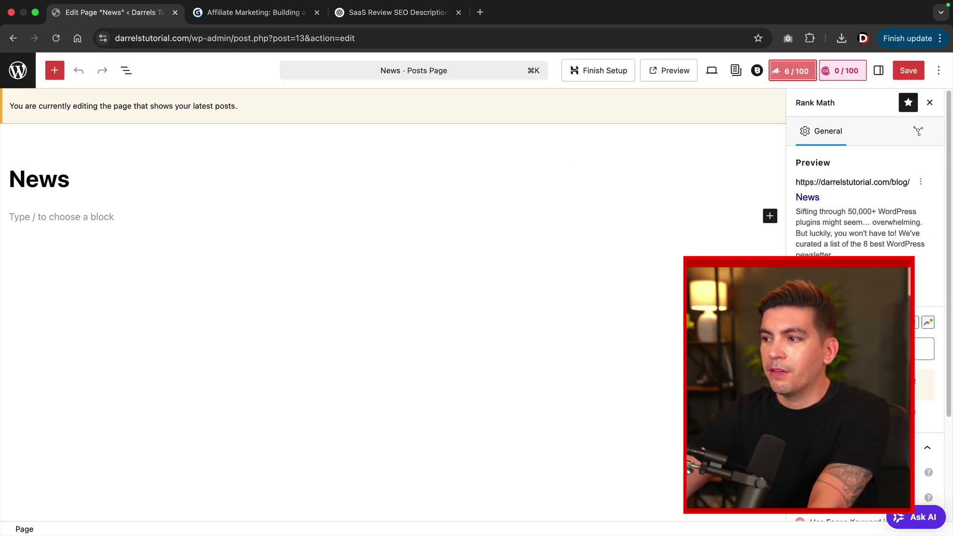
{"action": "left_click", "coordinate": [823, 281]}
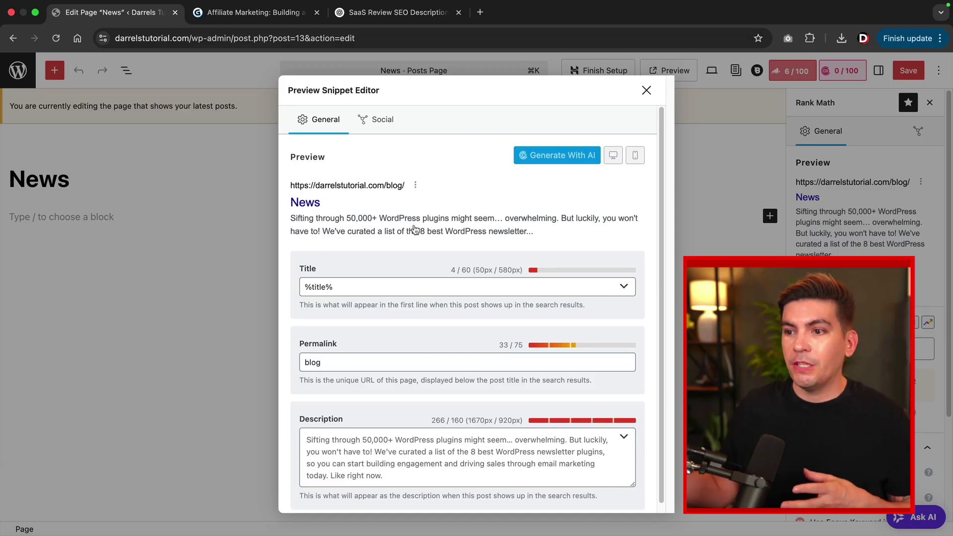
{"action": "left_click", "coordinate": [387, 288]}
{"action": "key", "text": "ctrl+a"}
{"action": "type", "text": "Darrels Affiliate Blog - Learn All About Saas Tools"}
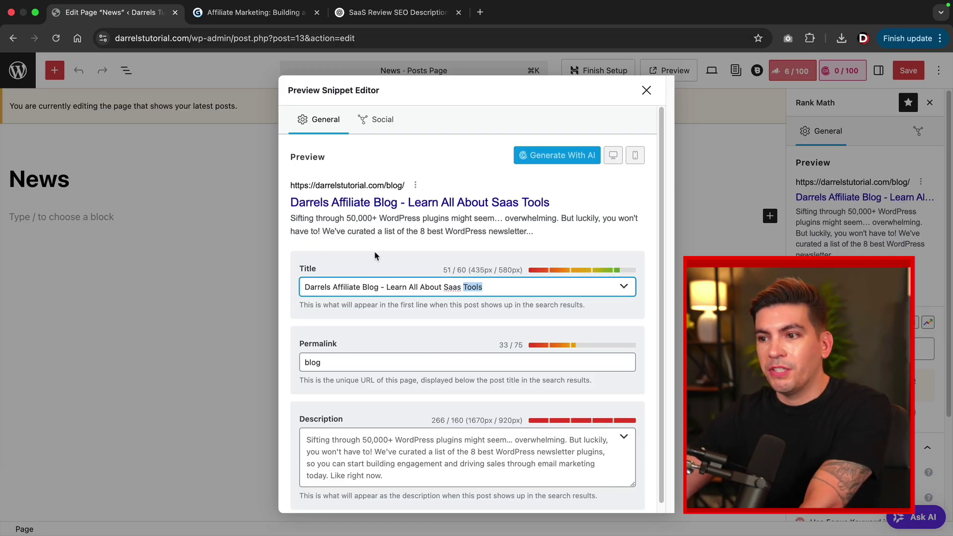
{"action": "scroll", "coordinate": [416, 410], "scroll_direction": "down", "scroll_amount": 1}
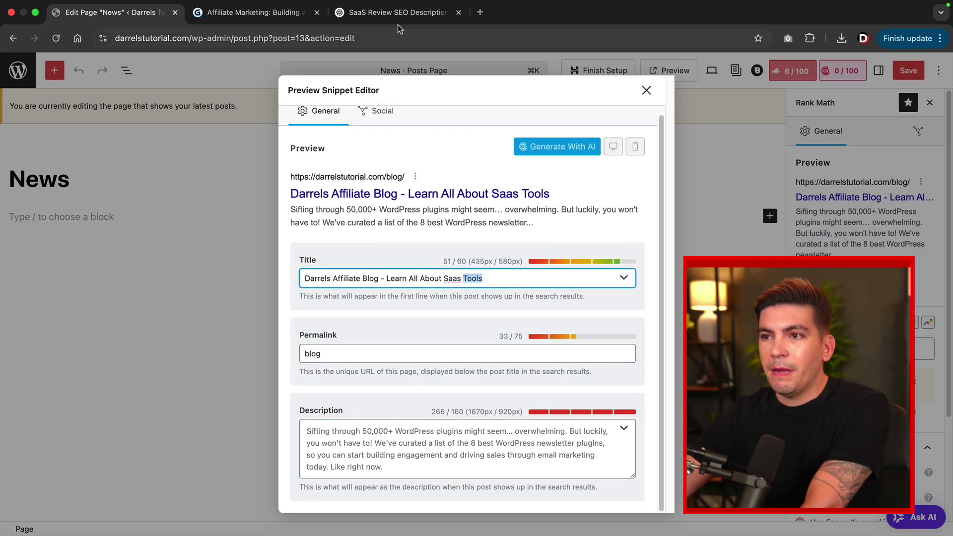
Copy ChatGPT's third suggestion and paste it as the News page's SEO description.
{"action": "left_click", "coordinate": [399, 19]}
{"action": "left_click_drag", "start_coordinate": [455, 378], "coordinate": [340, 343]}
{"action": "right_click", "coordinate": [359, 350]}
{"action": "left_click", "coordinate": [377, 376]}
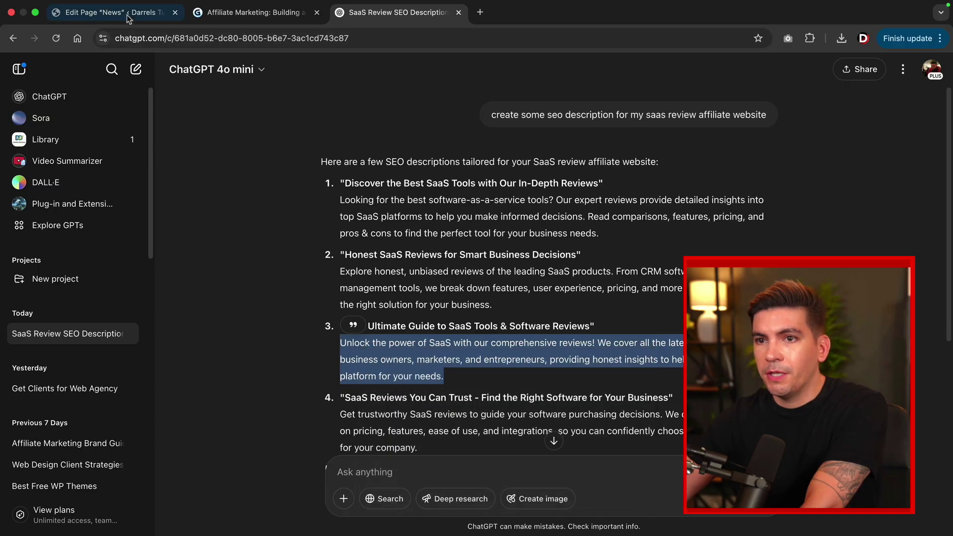
{"action": "left_click", "coordinate": [129, 20]}
{"action": "left_click", "coordinate": [335, 426]}
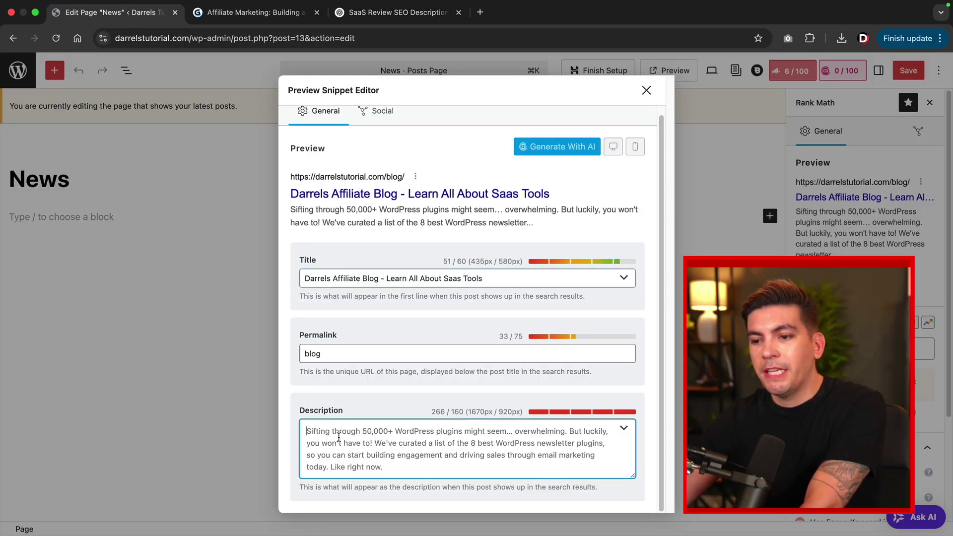
{"action": "right_click", "coordinate": [339, 436]}
{"action": "left_click", "coordinate": [357, 412]}
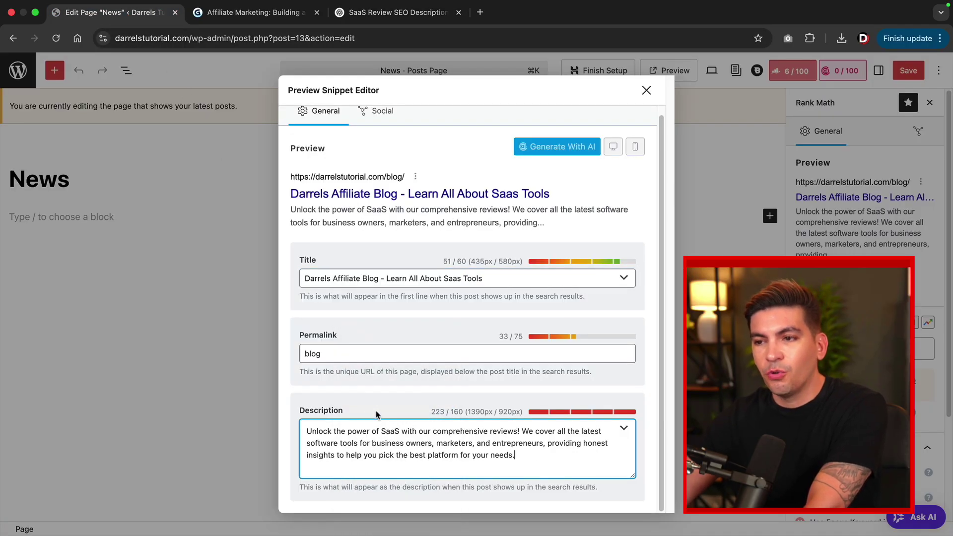
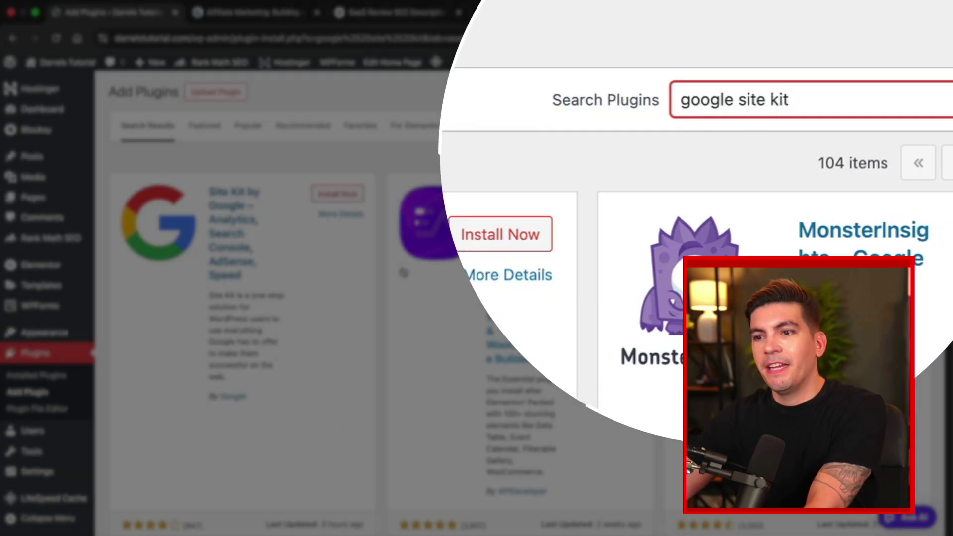
Install the Site Kit by Google plugin from its card and activate it.
{"action": "scroll", "coordinate": [230, 308], "scroll_direction": "down", "scroll_amount": 2}
{"action": "scroll", "coordinate": [248, 323], "scroll_direction": "down", "scroll_amount": 1}
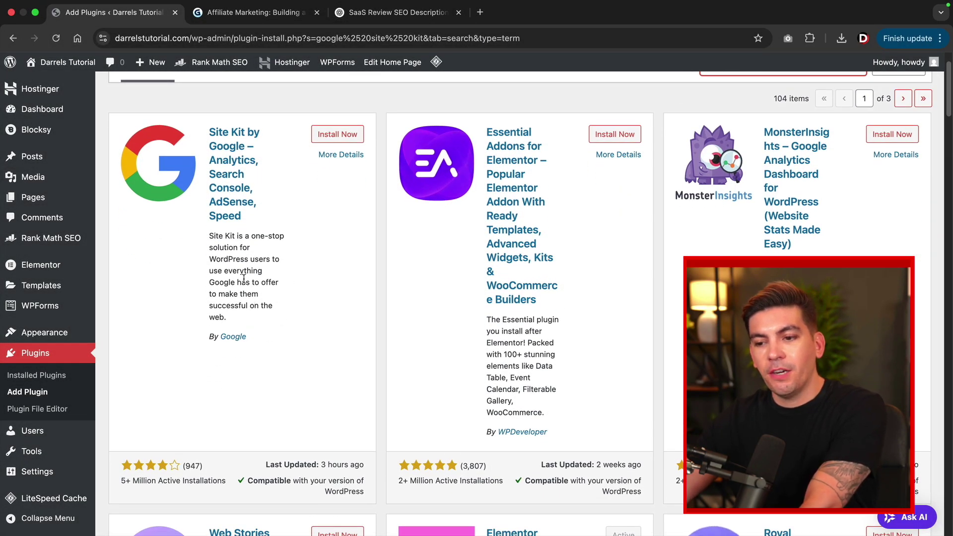
{"action": "scroll", "coordinate": [263, 288], "scroll_direction": "up", "scroll_amount": 2}
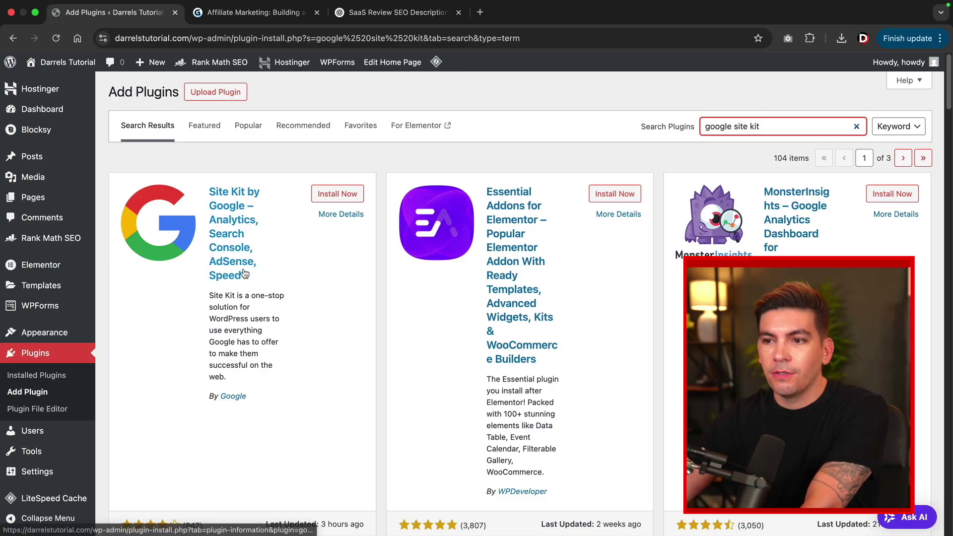
{"action": "left_click", "coordinate": [341, 198]}
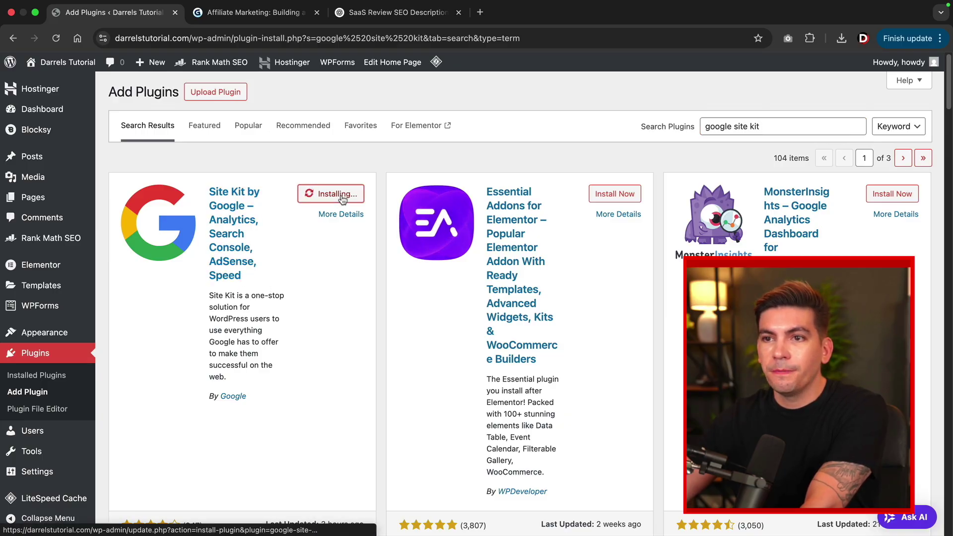
{"action": "left_click", "coordinate": [342, 197]}
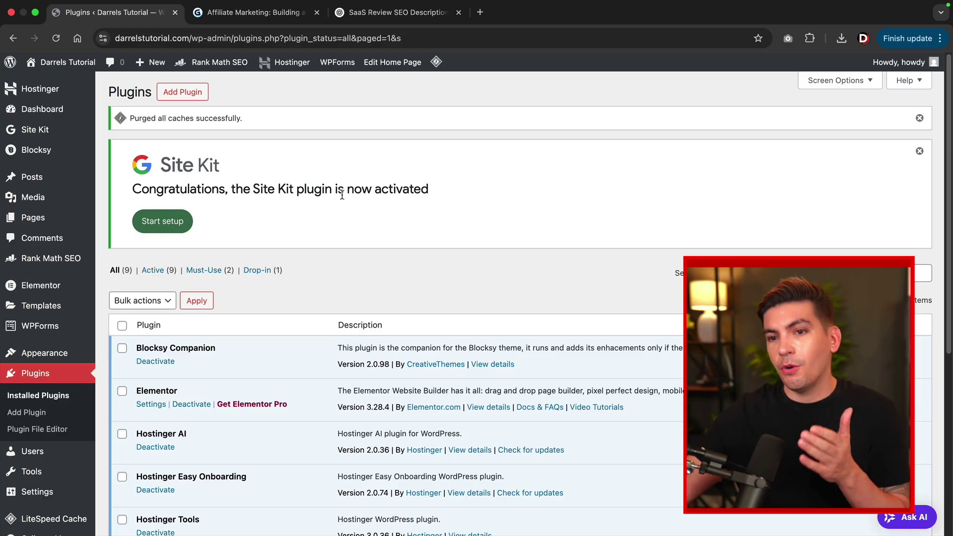
Start Site Kit setup, sign in with the Google account and grant Site Kit access.
{"action": "left_click", "coordinate": [164, 222]}
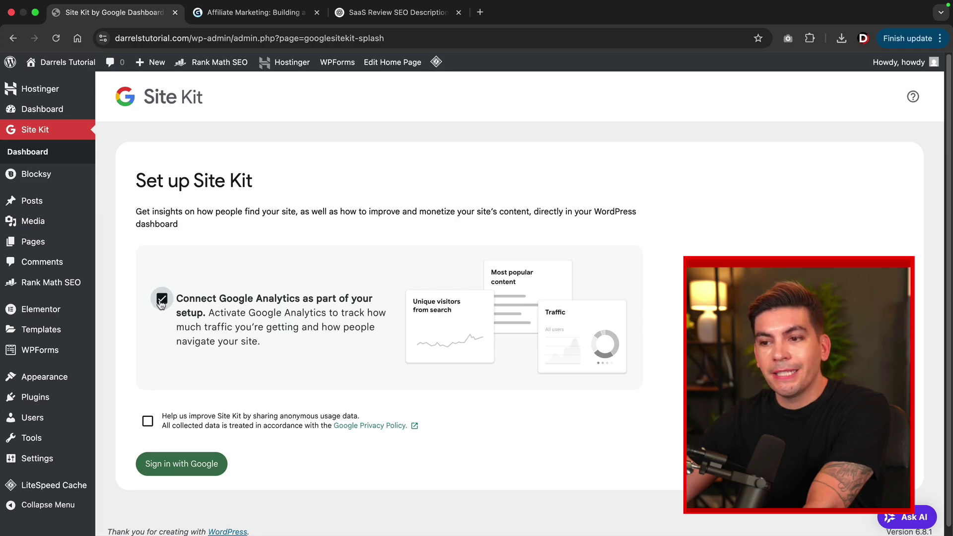
{"action": "scroll", "coordinate": [160, 303], "scroll_direction": "down", "scroll_amount": 1}
{"action": "left_click", "coordinate": [171, 461]}
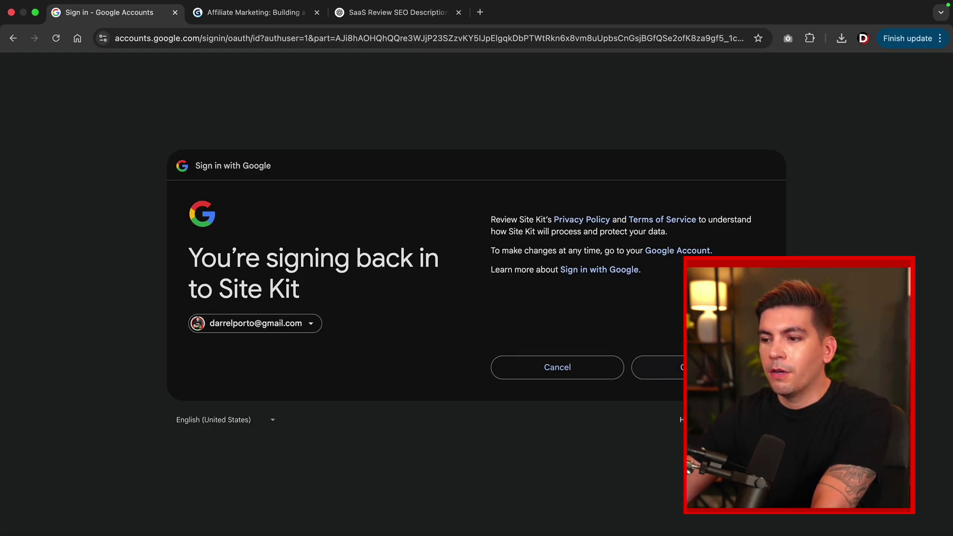
{"action": "left_click", "coordinate": [695, 367]}
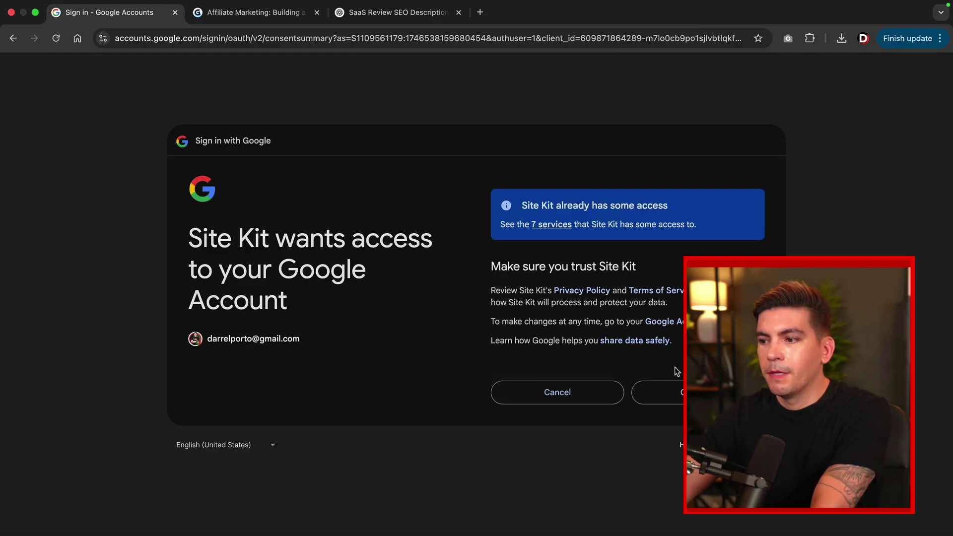
{"action": "left_click", "coordinate": [660, 393]}
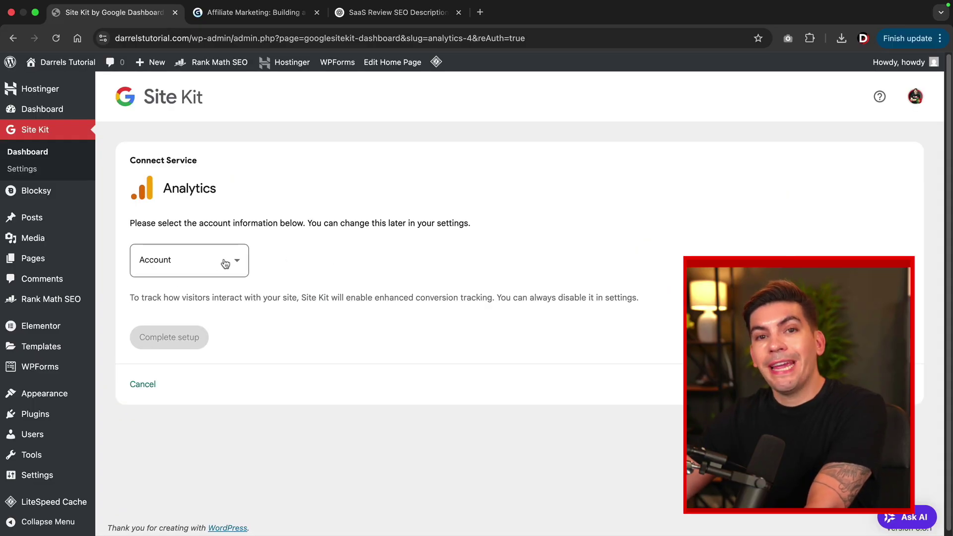
Choose 'Set up a new account' for Analytics and create it with the pre-filled account and property names.
{"action": "left_click", "coordinate": [226, 262]}
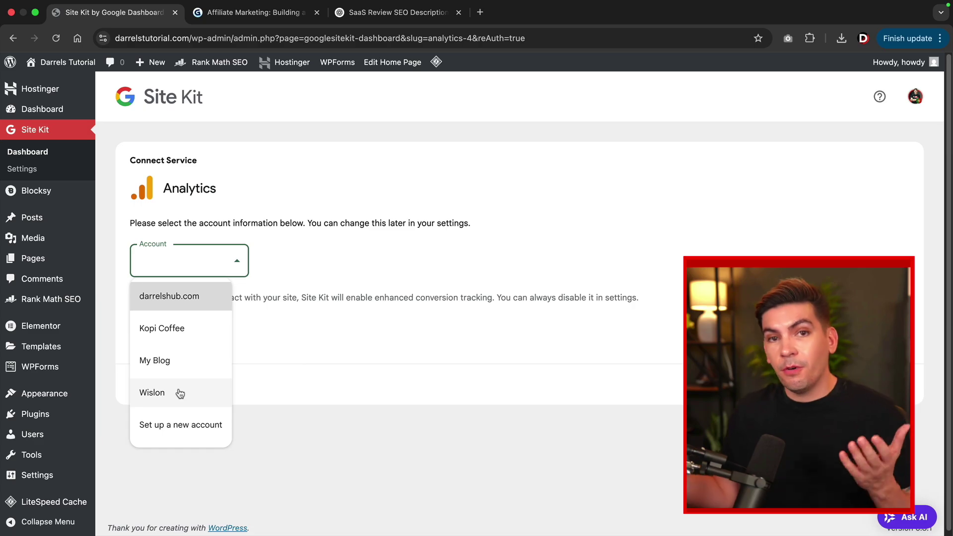
{"action": "left_click", "coordinate": [177, 424]}
{"action": "scroll", "coordinate": [194, 314], "scroll_direction": "down", "scroll_amount": 2}
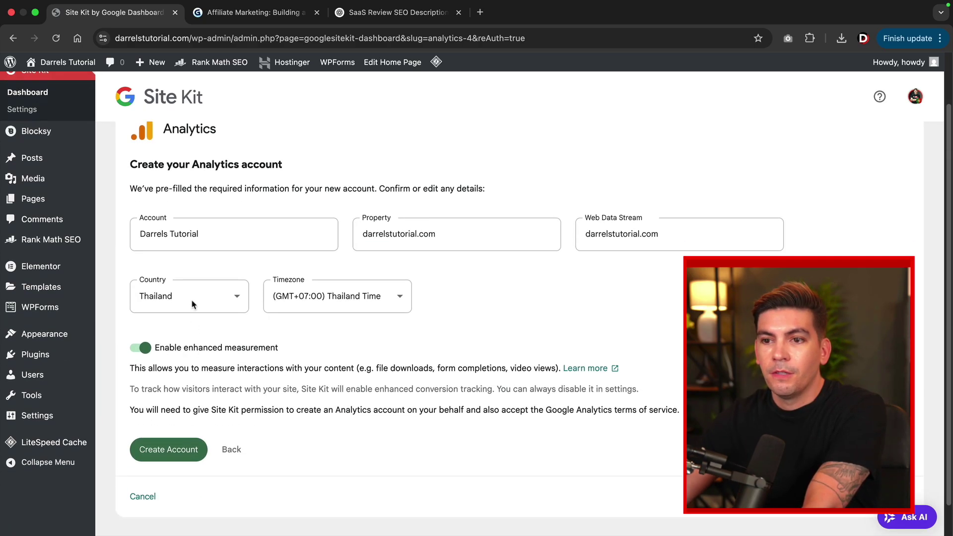
{"action": "left_click_drag", "start_coordinate": [204, 237], "coordinate": [137, 235]}
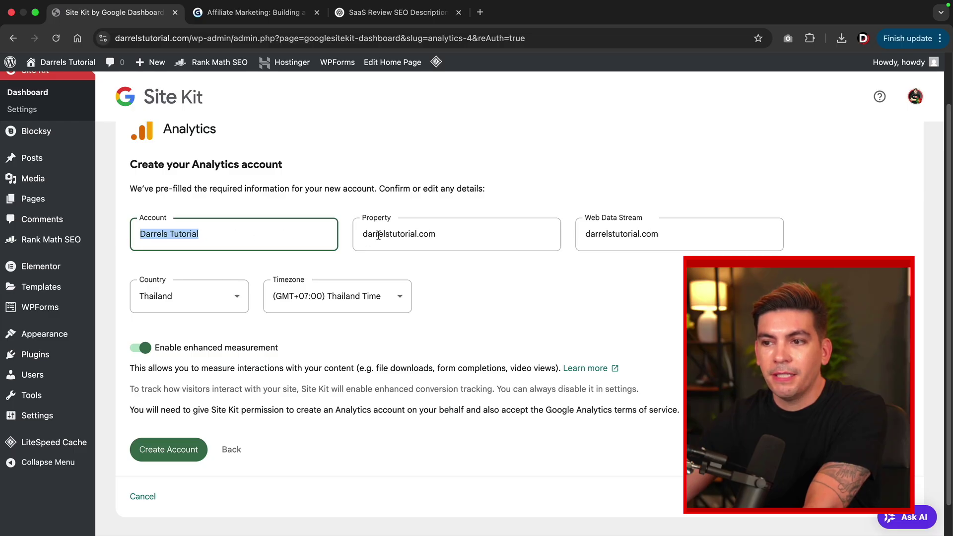
{"action": "left_click_drag", "start_coordinate": [436, 236], "coordinate": [403, 236]}
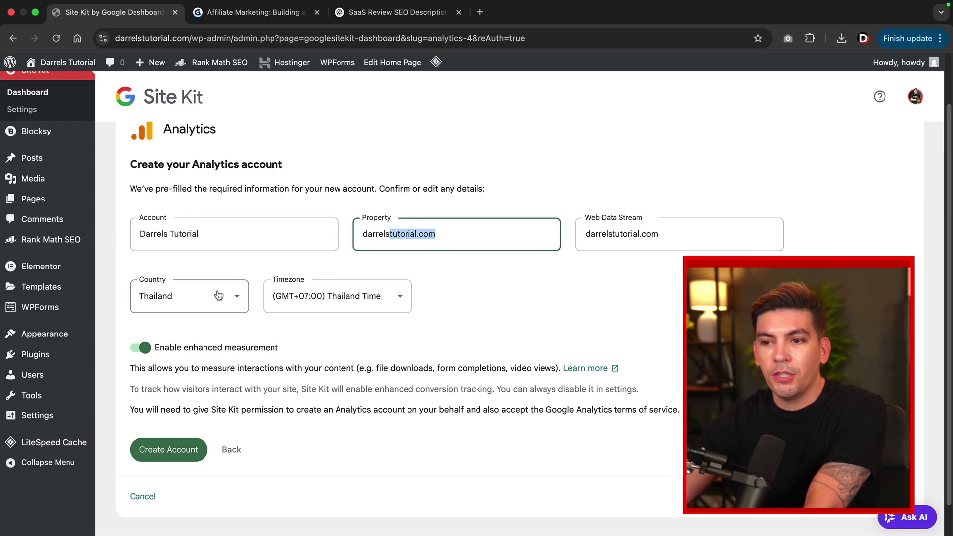
{"action": "left_click", "coordinate": [163, 454]}
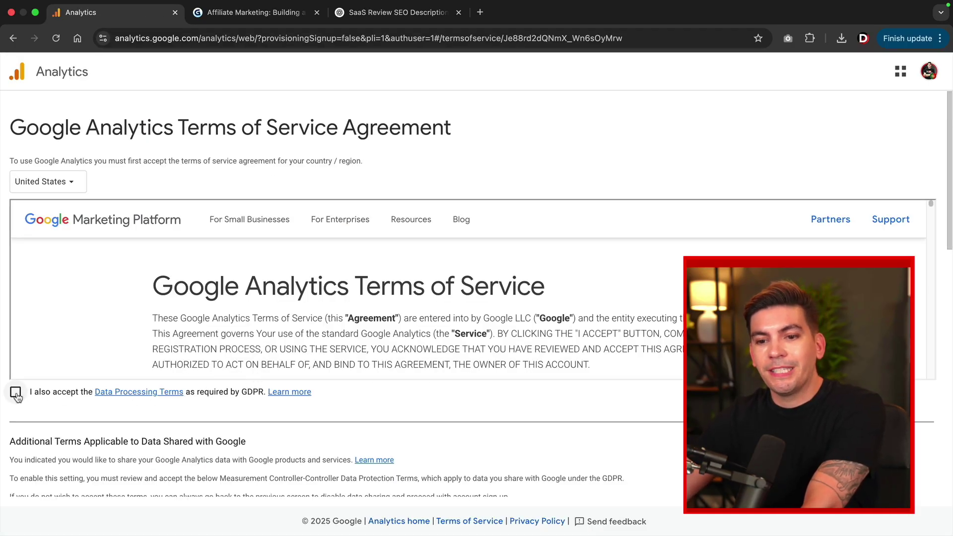
Tick the Controller-Controller Data Protection Terms and accept the Google Analytics Terms of Service.
{"action": "scroll", "coordinate": [30, 402], "scroll_direction": "down", "scroll_amount": 3}
{"action": "scroll", "coordinate": [125, 348], "scroll_direction": "down", "scroll_amount": 5}
{"action": "scroll", "coordinate": [127, 273], "scroll_direction": "down", "scroll_amount": 4}
{"action": "scroll", "coordinate": [15, 328], "scroll_direction": "down", "scroll_amount": 2}
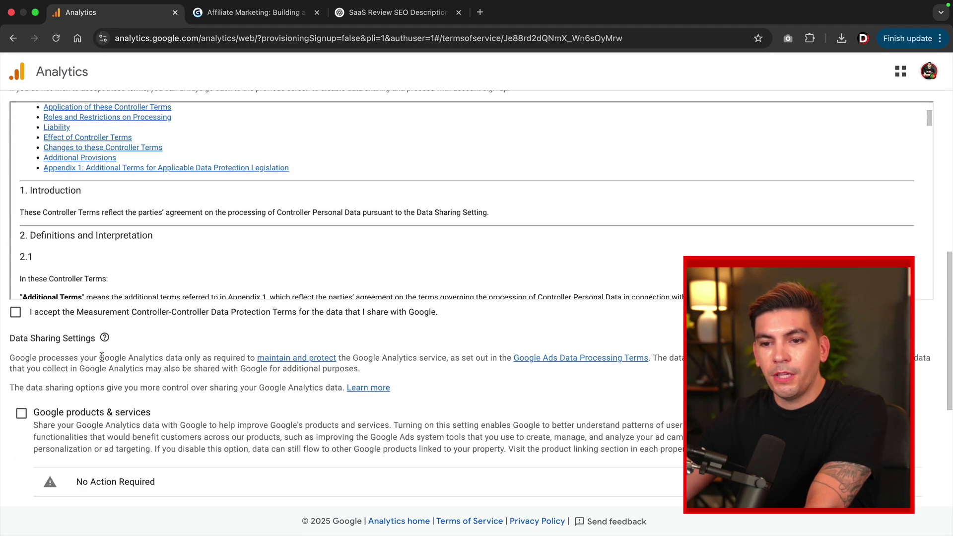
{"action": "left_click", "coordinate": [16, 298]}
{"action": "scroll", "coordinate": [94, 362], "scroll_direction": "down", "scroll_amount": 3}
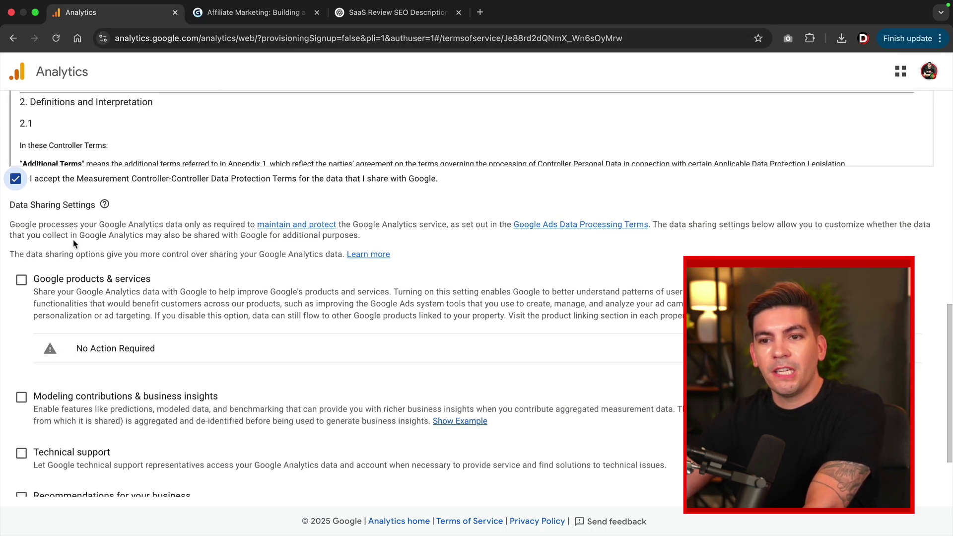
{"action": "scroll", "coordinate": [55, 221], "scroll_direction": "down", "scroll_amount": 2}
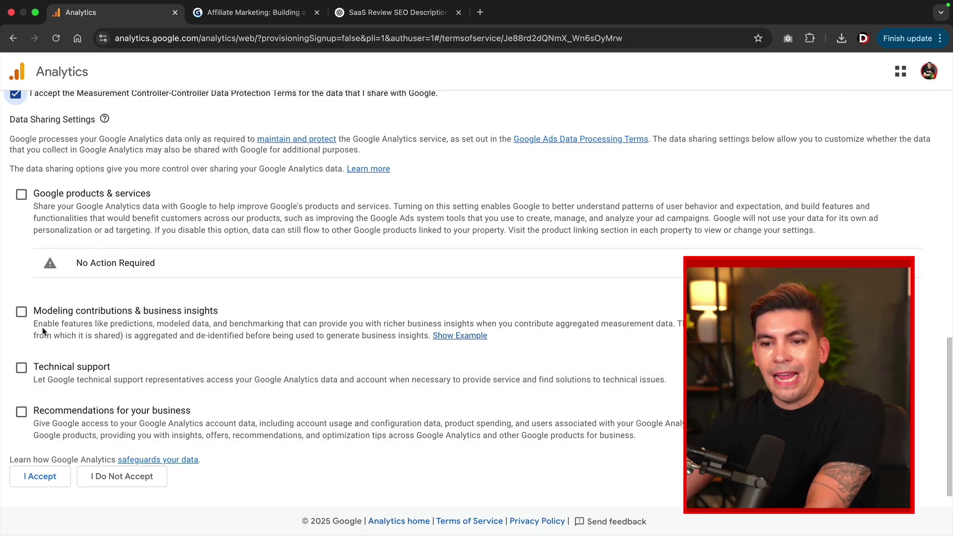
{"action": "scroll", "coordinate": [68, 222], "scroll_direction": "up", "scroll_amount": 3}
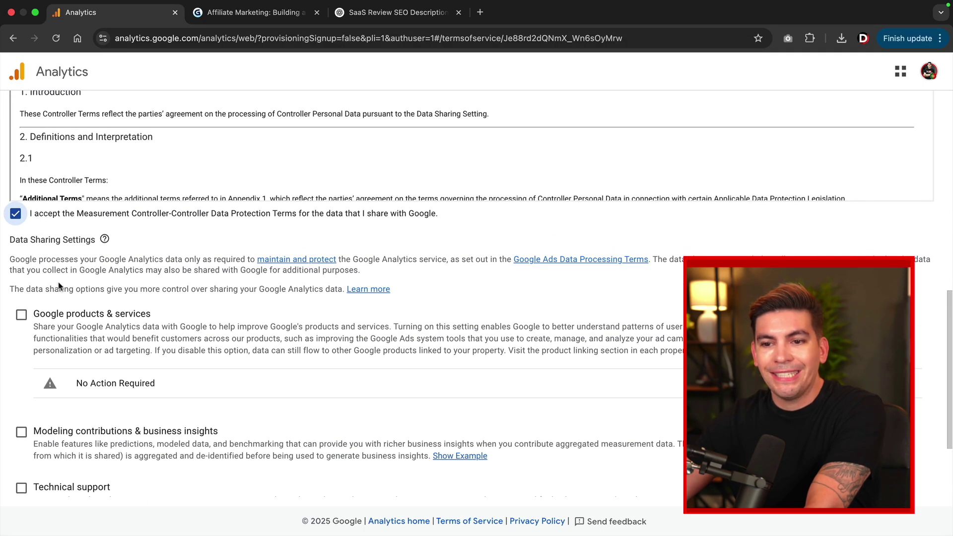
{"action": "scroll", "coordinate": [58, 286], "scroll_direction": "down", "scroll_amount": 3}
{"action": "left_click", "coordinate": [50, 478]}
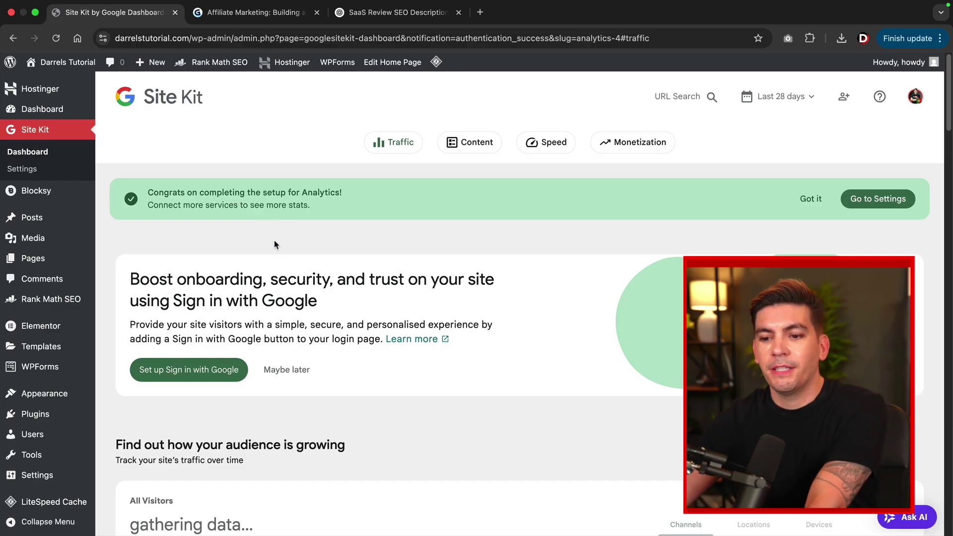
Dismiss the Analytics setup-complete notice on the Site Kit dashboard.
{"action": "scroll", "coordinate": [273, 244], "scroll_direction": "down", "scroll_amount": 5}
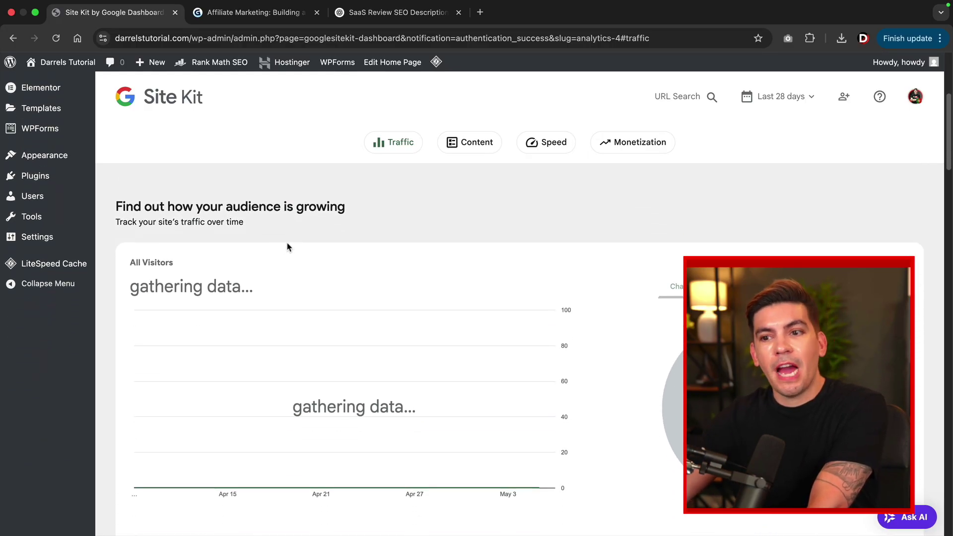
{"action": "scroll", "coordinate": [273, 245], "scroll_direction": "down", "scroll_amount": 1}
{"action": "scroll", "coordinate": [287, 313], "scroll_direction": "up", "scroll_amount": 1}
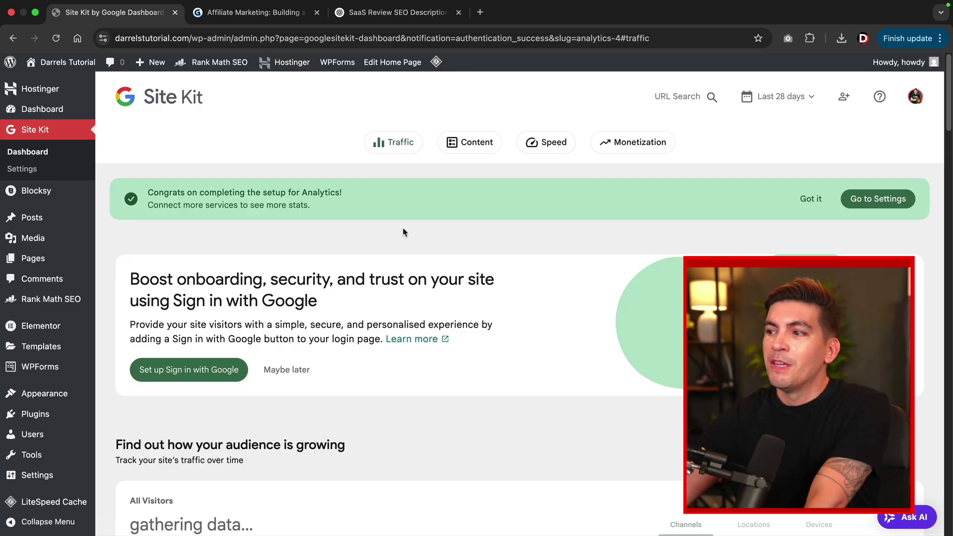
{"action": "left_click", "coordinate": [806, 200]}
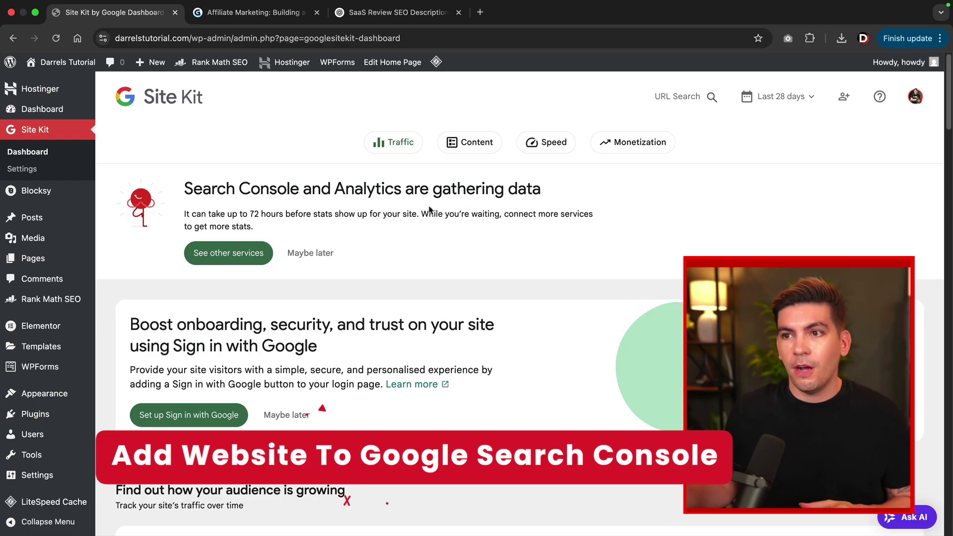
Search google.com for 'google search console' in a new tab and open the Search Console page.
{"action": "left_click", "coordinate": [481, 14]}
{"action": "type", "text": "google.com"}
{"action": "key", "text": "Return"}
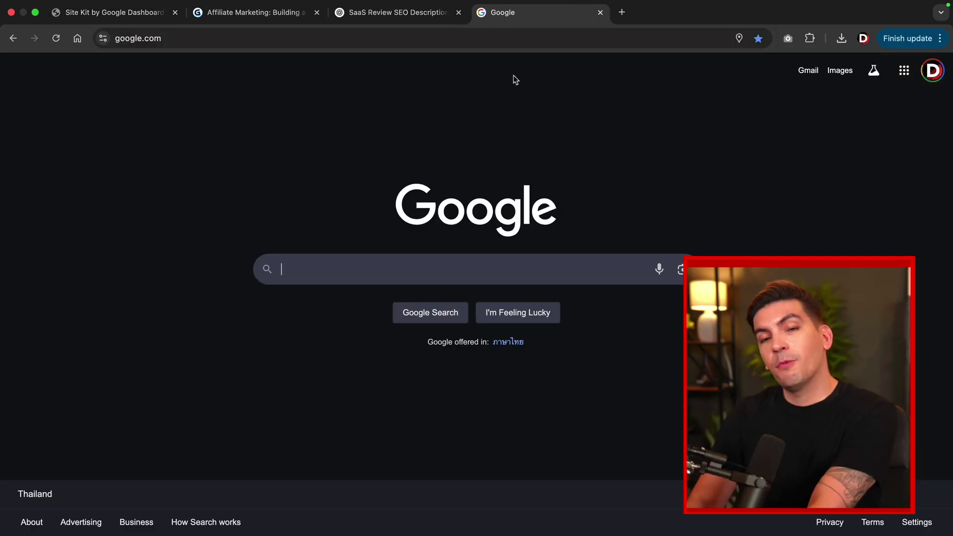
{"action": "type", "text": "google search console"}
{"action": "key", "text": "Return"}
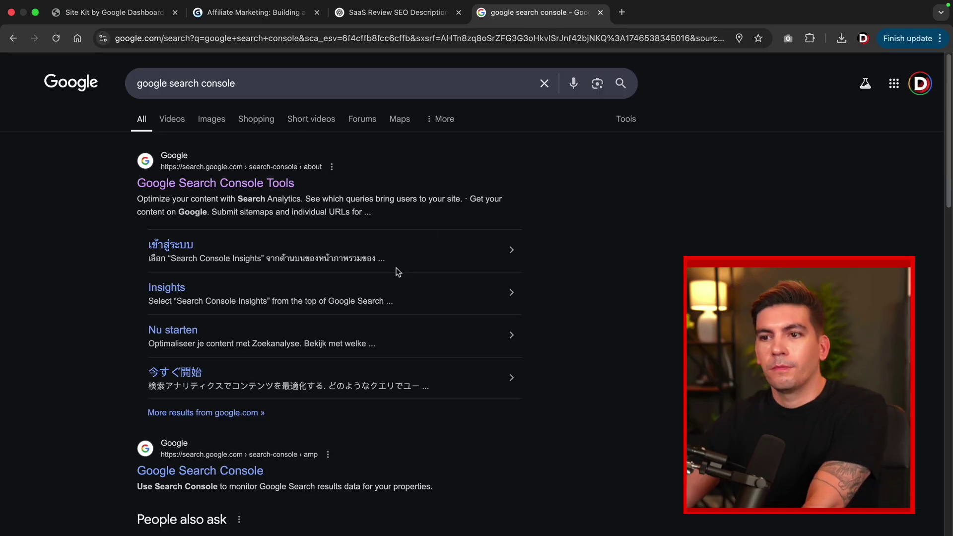
{"action": "left_click", "coordinate": [267, 192]}
Begin adding a Search Console property and copy the site's address from the Site Kit tab.
{"action": "left_click", "coordinate": [143, 389]}
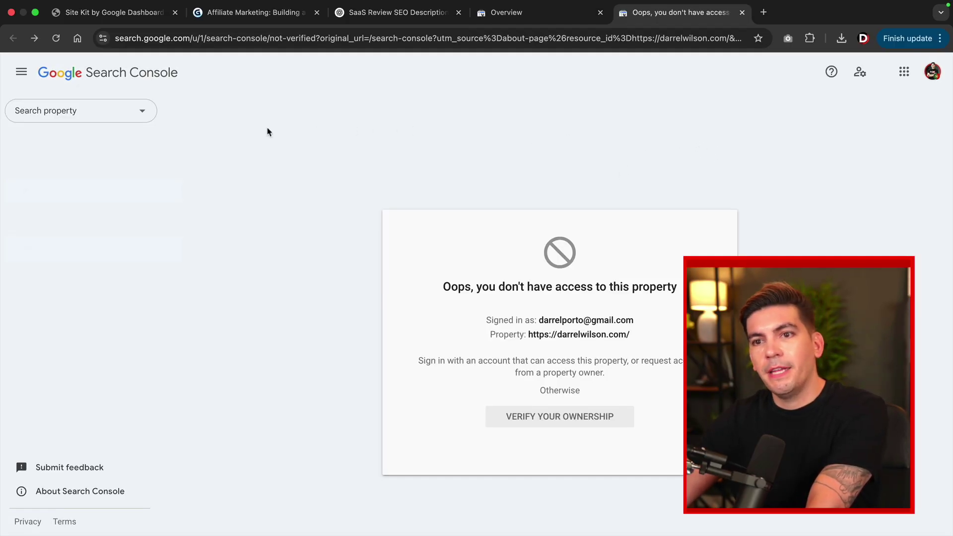
{"action": "left_click", "coordinate": [141, 114]}
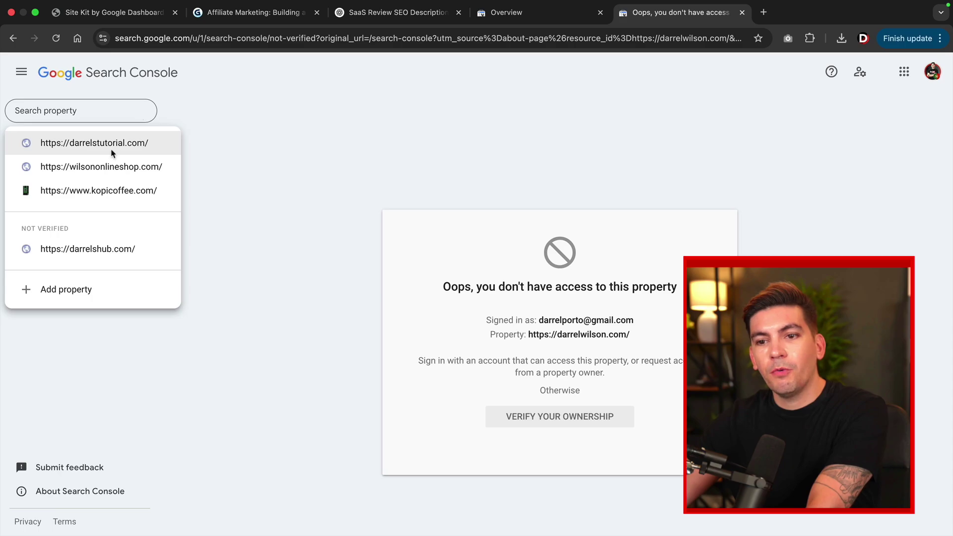
{"action": "left_click", "coordinate": [69, 290]}
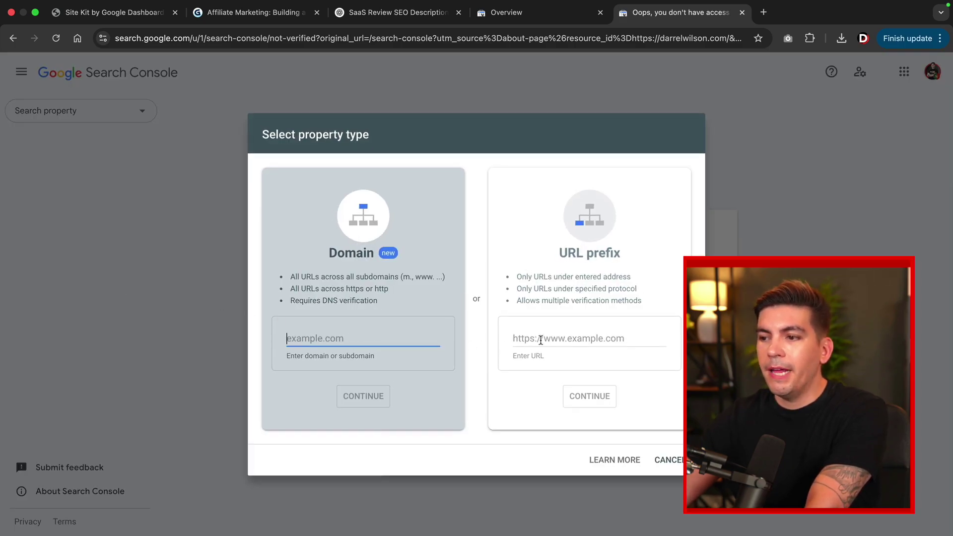
{"action": "left_click_drag", "start_coordinate": [666, 12], "coordinate": [248, 15]}
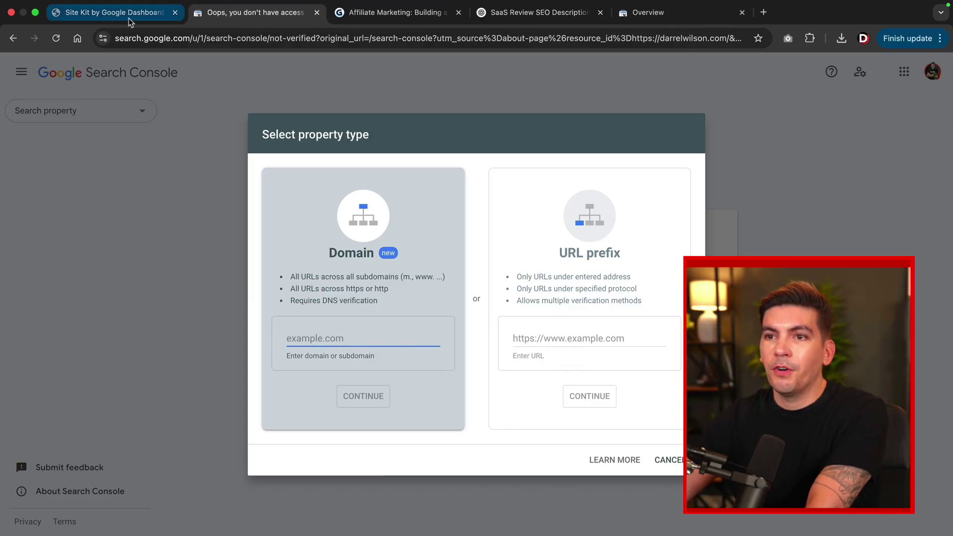
{"action": "left_click", "coordinate": [124, 14]}
{"action": "left_click_drag", "start_coordinate": [187, 38], "coordinate": [115, 38]}
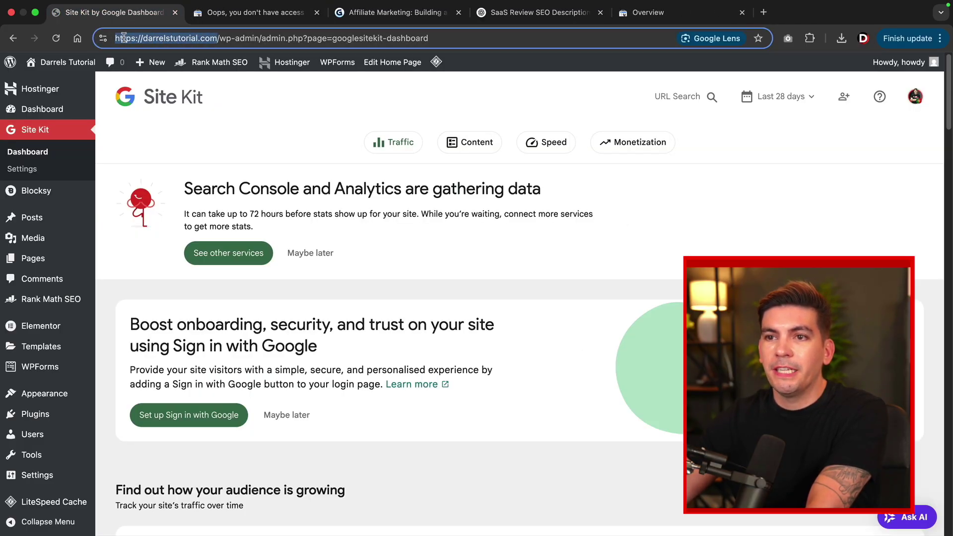
{"action": "right_click", "coordinate": [131, 38]}
{"action": "left_click", "coordinate": [154, 135]}
Add the site address as a URL-prefix property and open it once ownership is auto-verified.
{"action": "left_click", "coordinate": [248, 11]}
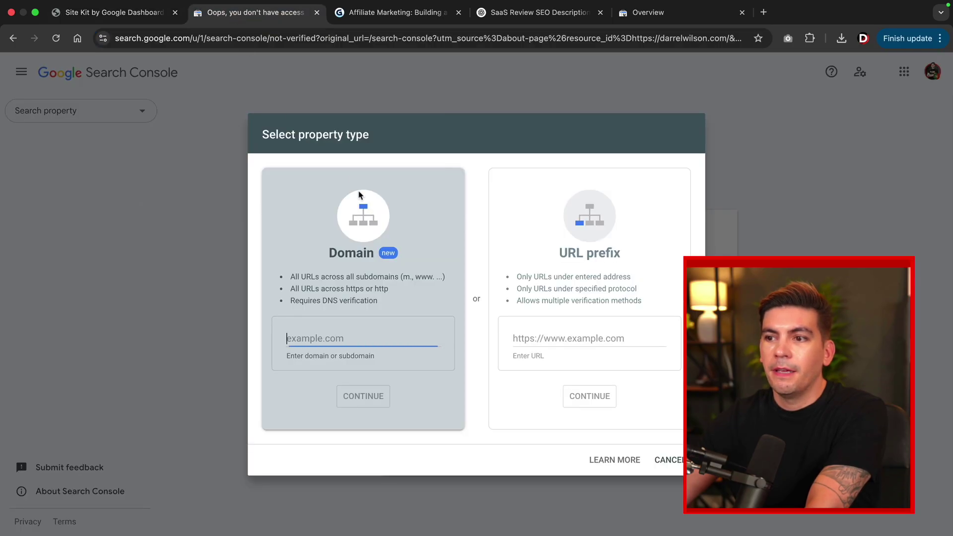
{"action": "left_click", "coordinate": [548, 333]}
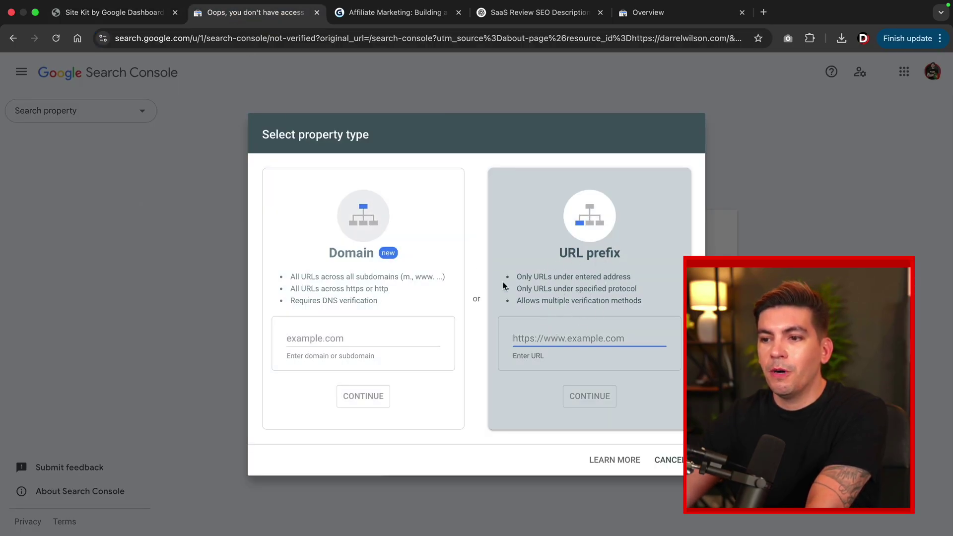
{"action": "left_click", "coordinate": [347, 345]}
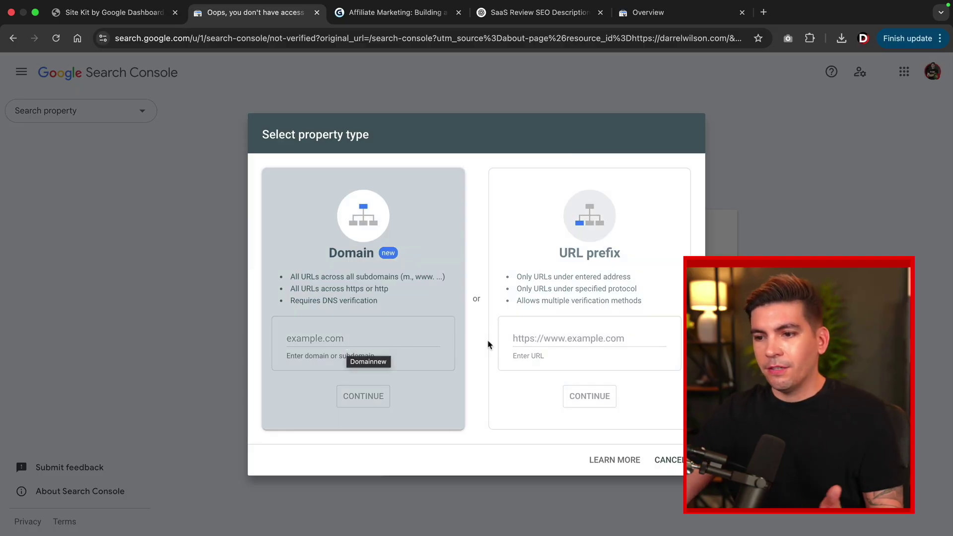
{"action": "left_click", "coordinate": [509, 369]}
{"action": "right_click", "coordinate": [528, 337]}
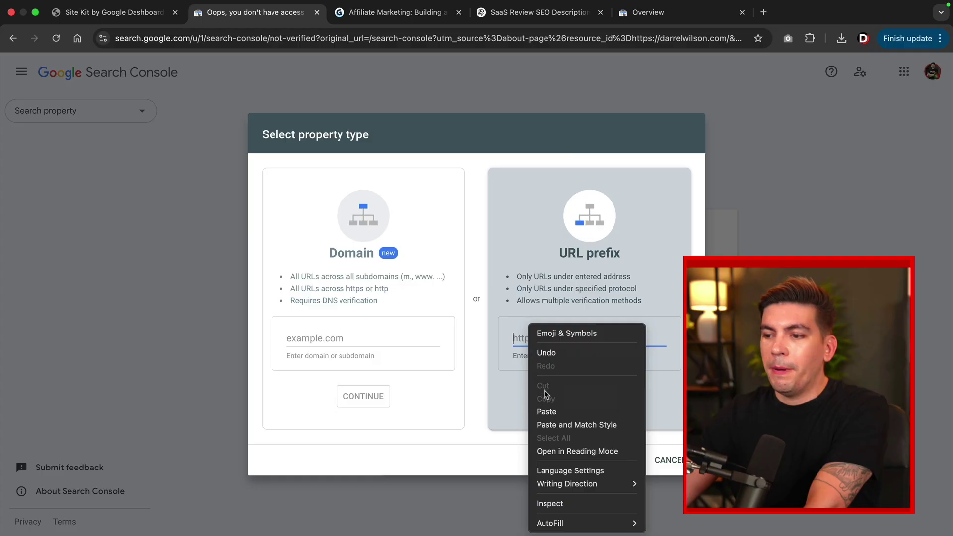
{"action": "left_click", "coordinate": [549, 408]}
{"action": "left_click", "coordinate": [590, 397]}
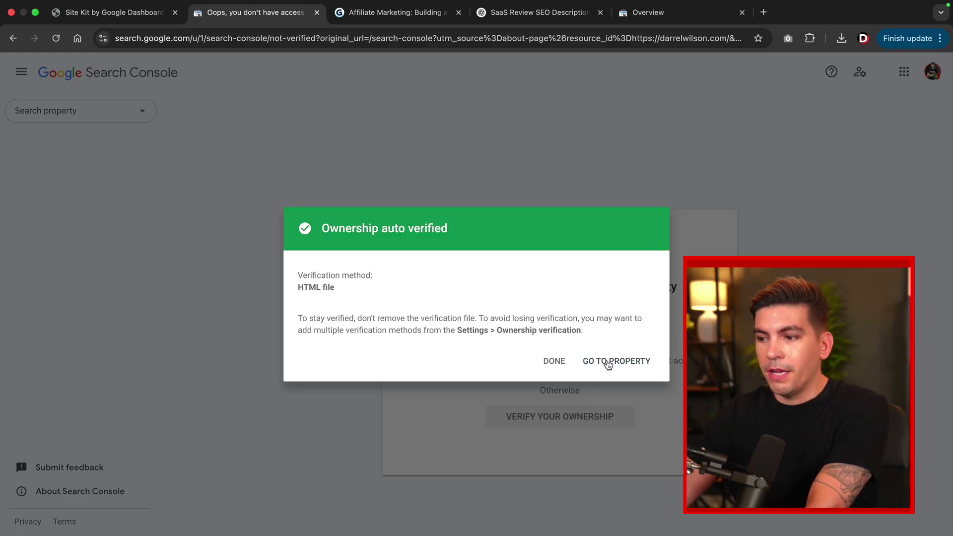
{"action": "left_click", "coordinate": [608, 362]}
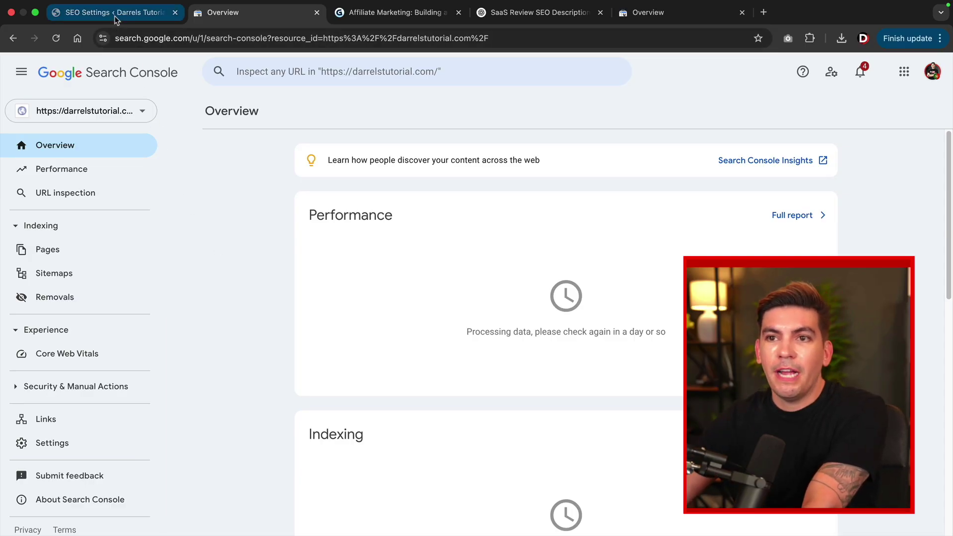
{"action": "left_click", "coordinate": [114, 15]}
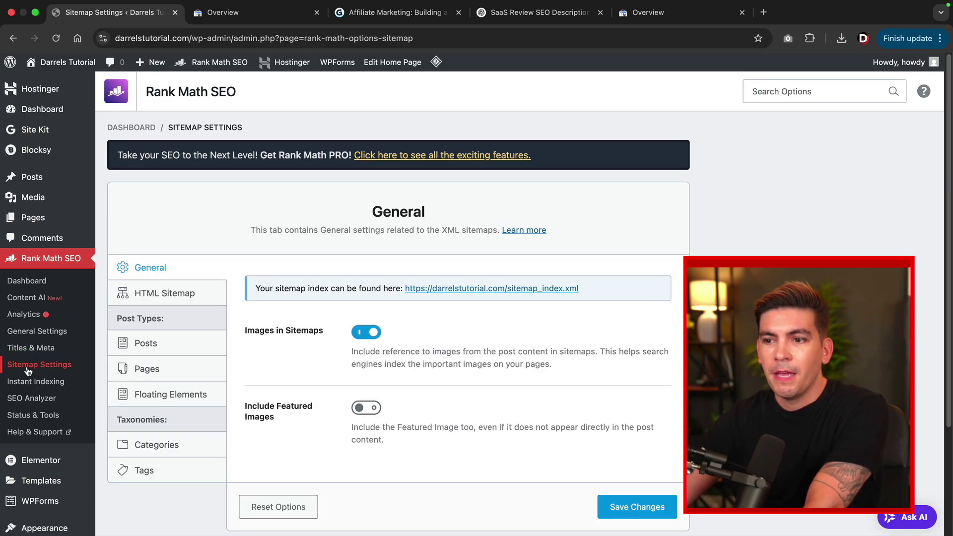
Open sitemap_index.xml from Rank Math's Sitemap Settings and copy its URL.
{"action": "left_click", "coordinate": [467, 288]}
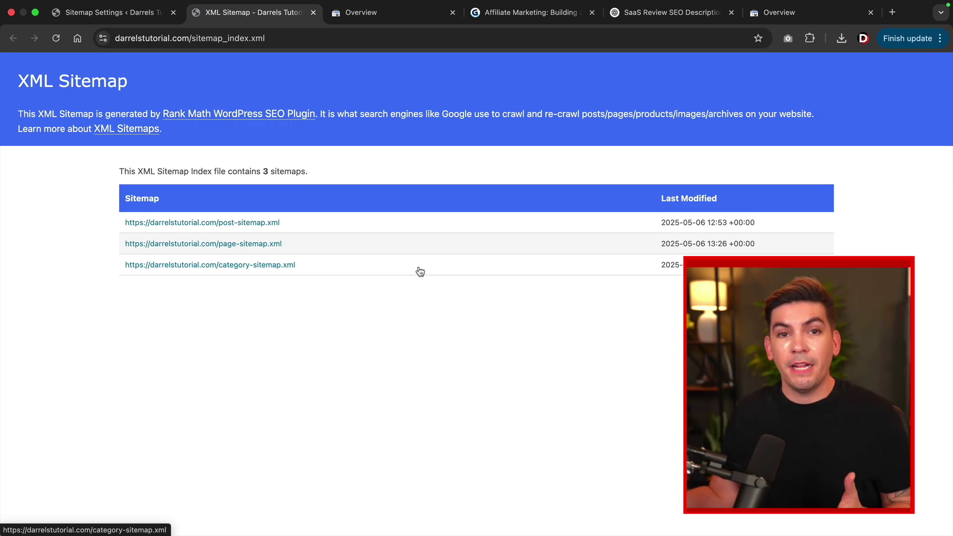
{"action": "left_click", "coordinate": [242, 39]}
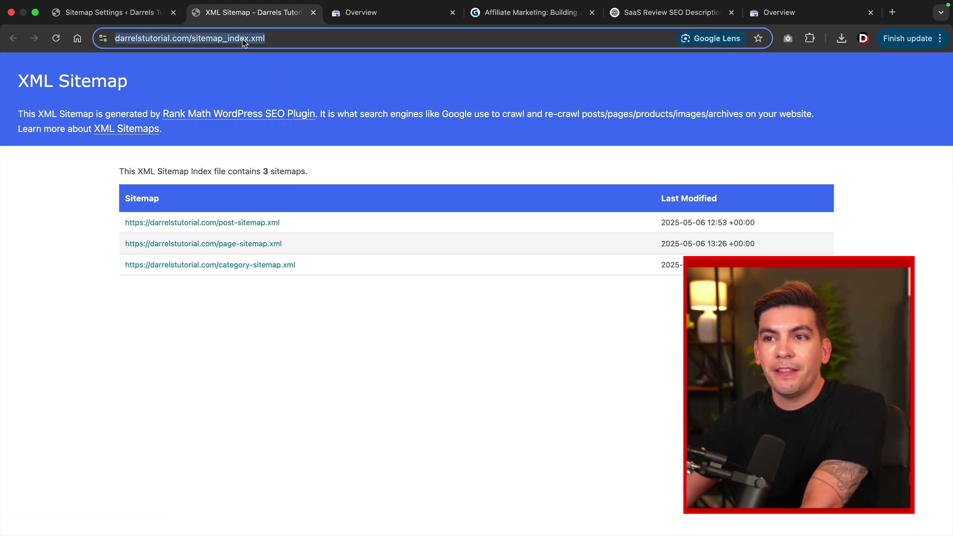
{"action": "right_click", "coordinate": [242, 39]}
{"action": "left_click", "coordinate": [278, 138]}
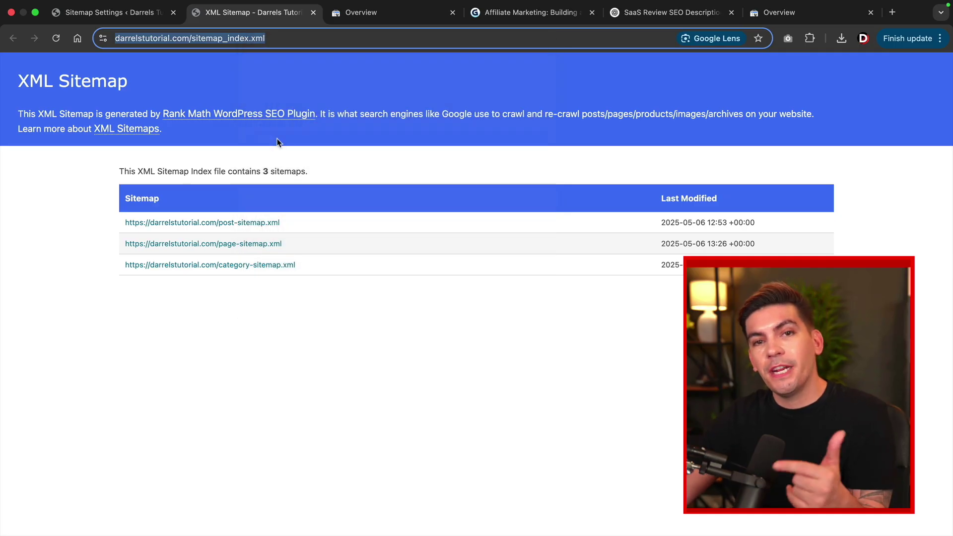
{"action": "left_click", "coordinate": [380, 16]}
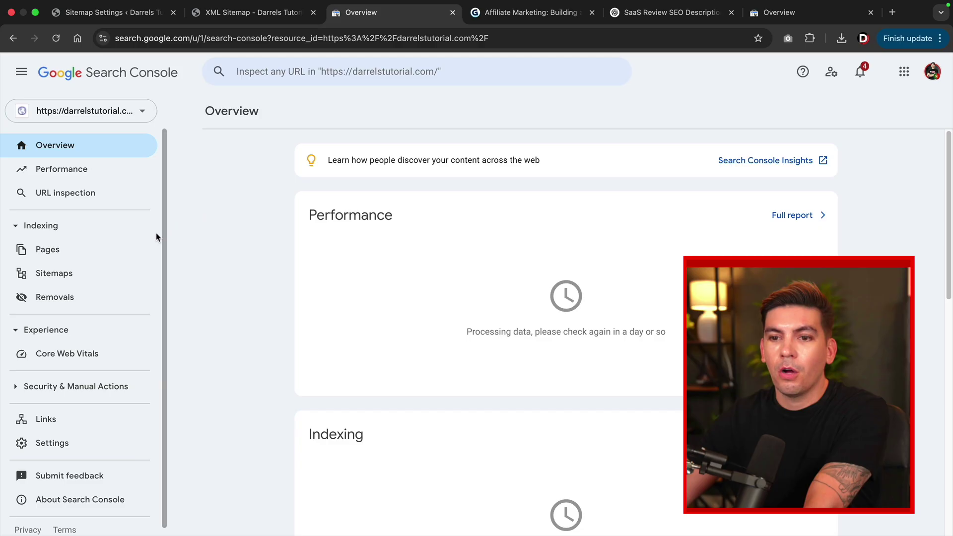
Paste the sitemap URL under Sitemaps, trim it to 'sitemap_index.xml', and submit it.
{"action": "left_click", "coordinate": [96, 273]}
{"action": "left_click", "coordinate": [439, 196]}
{"action": "right_click", "coordinate": [439, 196]}
{"action": "left_click", "coordinate": [463, 281]}
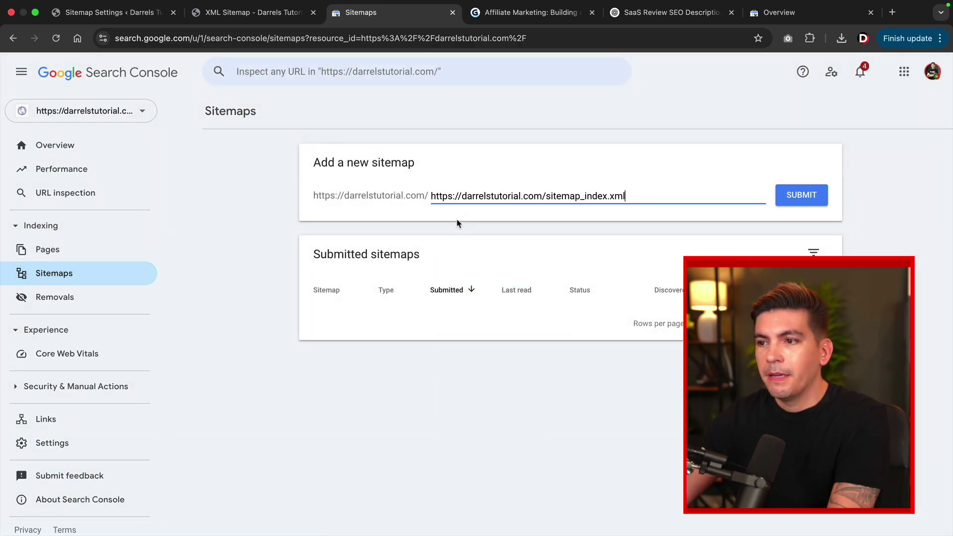
{"action": "left_click_drag", "start_coordinate": [543, 195], "coordinate": [427, 195]}
{"action": "key", "text": "BackSpace"}
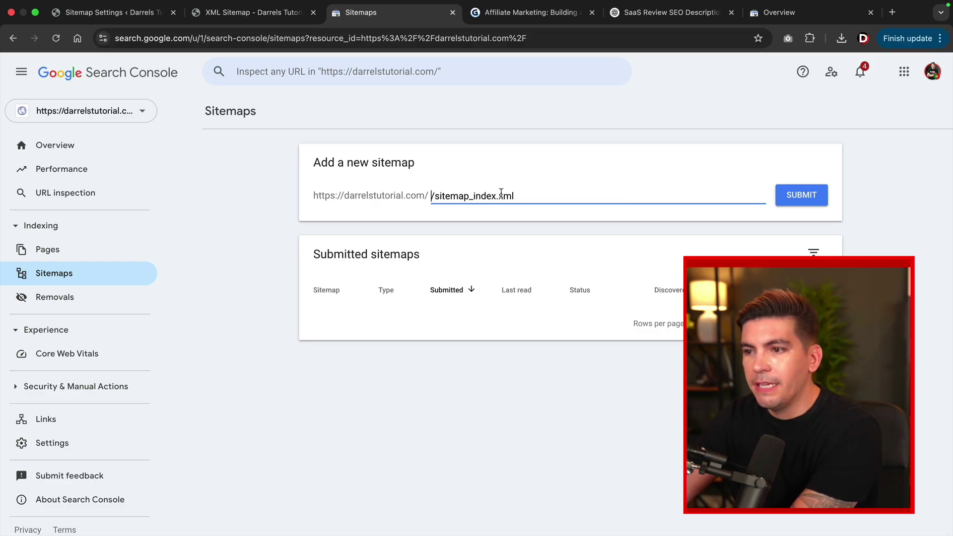
{"action": "left_click", "coordinate": [434, 196]}
{"action": "key", "text": "BackSpace"}
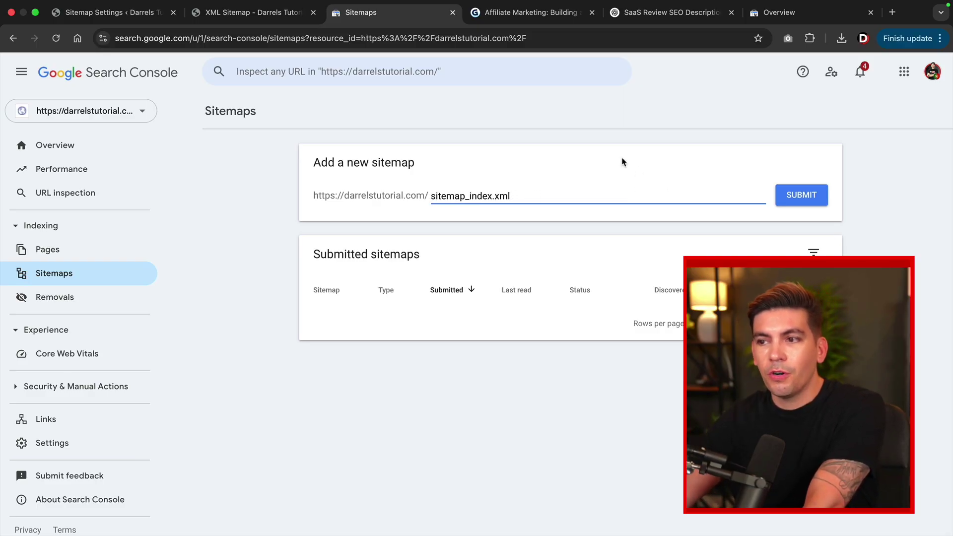
{"action": "left_click", "coordinate": [793, 199]}
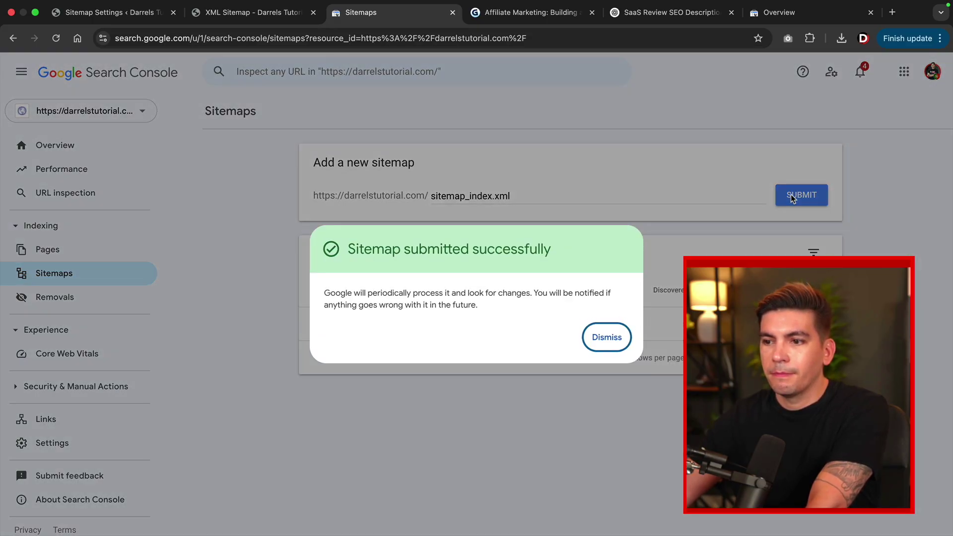
Dismiss the sitemap-submitted confirmation so /sitemap_index.xml shows with Success status.
{"action": "left_click", "coordinate": [621, 337]}
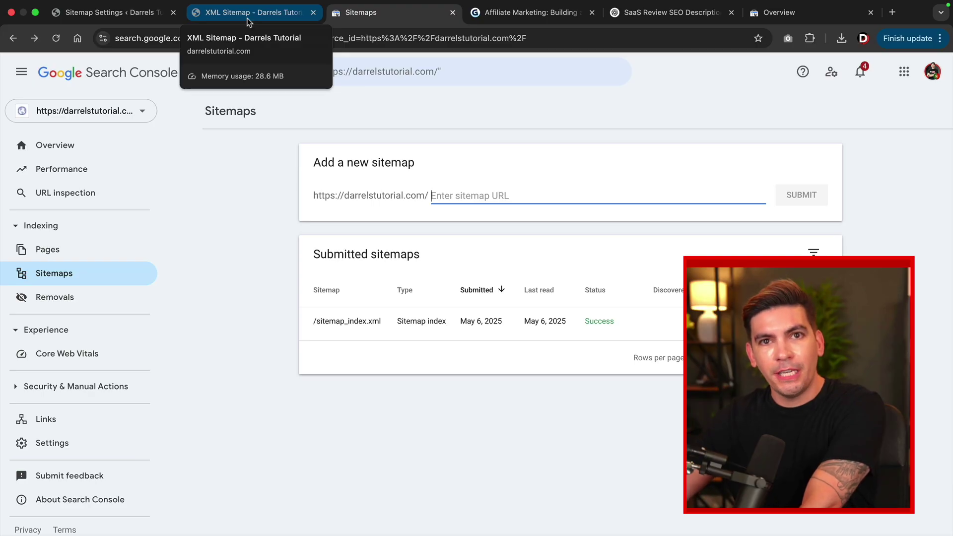
{"action": "left_click", "coordinate": [249, 20]}
Search Add Plugin for 'prettylinks', then install and activate the PrettyLinks plugin.
{"action": "left_click", "coordinate": [135, 20]}
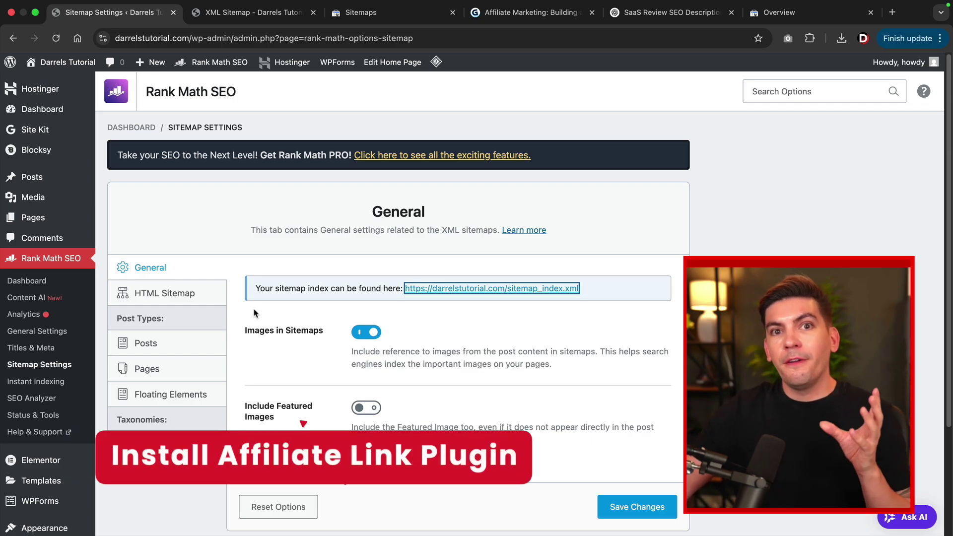
{"action": "scroll", "coordinate": [44, 318], "scroll_direction": "down", "scroll_amount": 3}
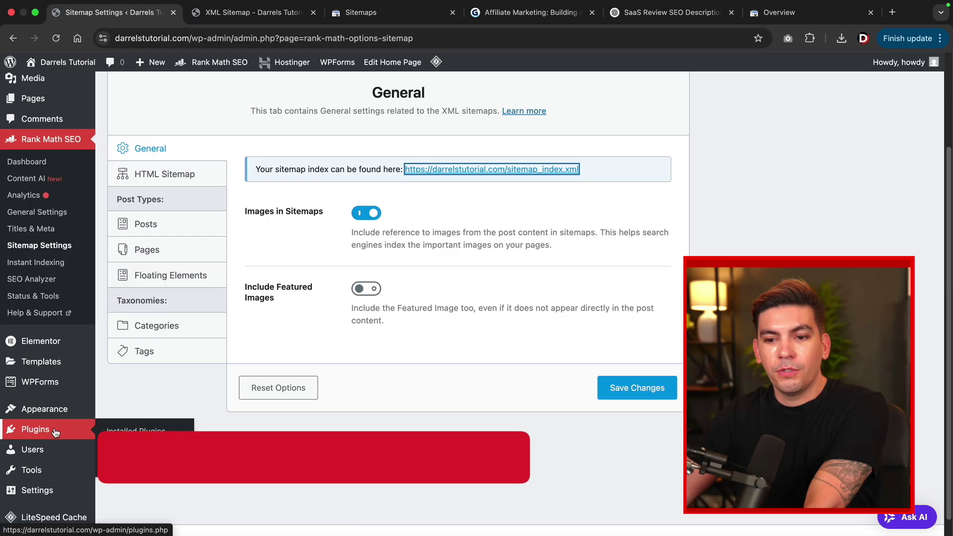
{"action": "mouse_move", "coordinate": [54, 429]}
{"action": "left_click", "coordinate": [132, 449]}
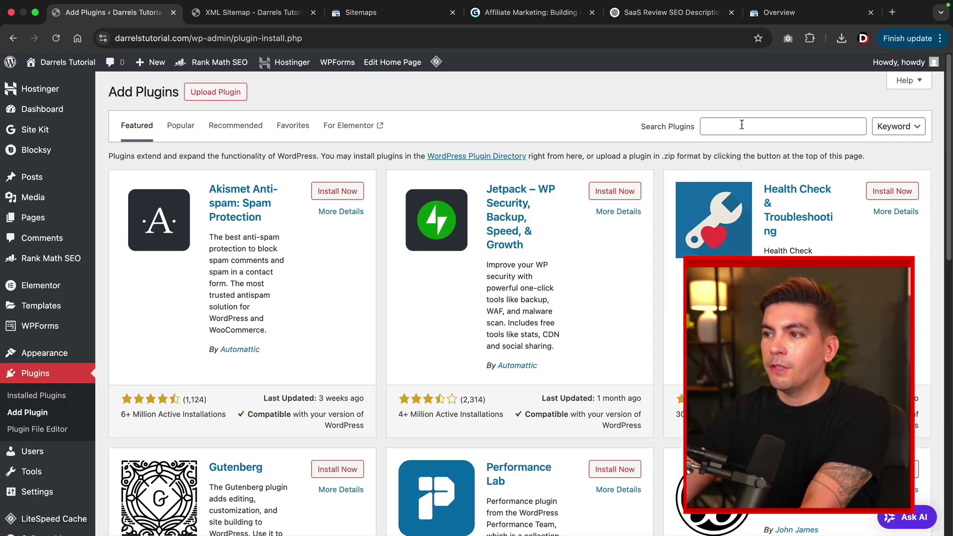
{"action": "left_click", "coordinate": [742, 124]}
{"action": "type", "text": "prettylinks"}
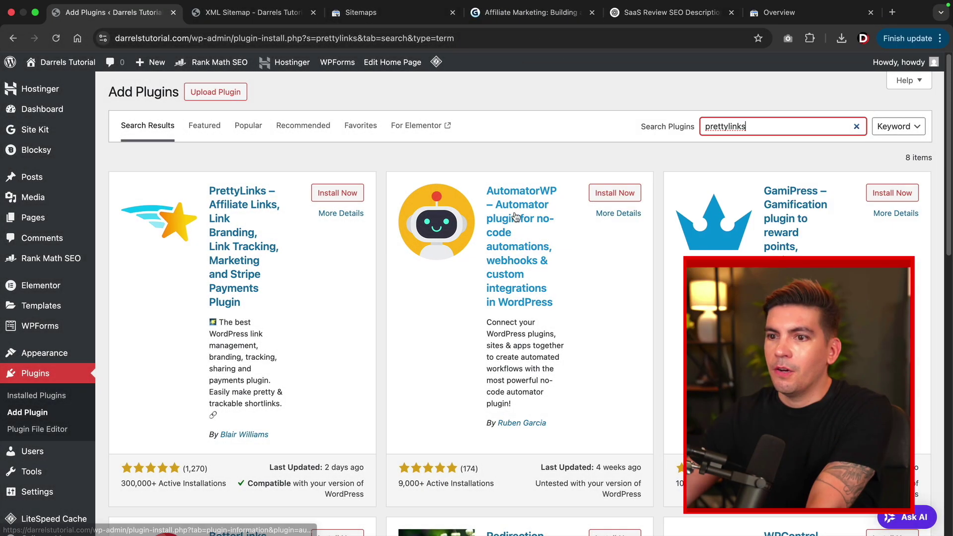
{"action": "left_click", "coordinate": [345, 197]}
{"action": "left_click", "coordinate": [355, 196]}
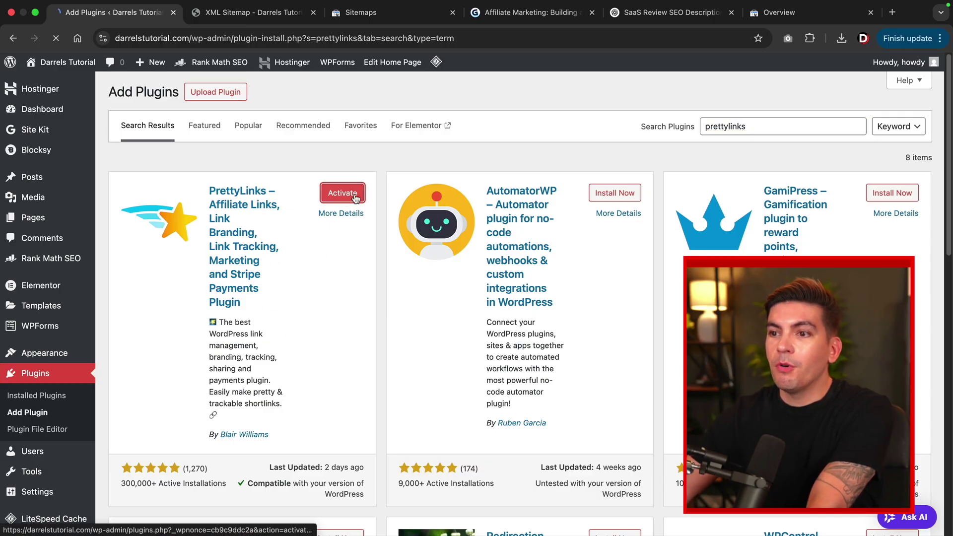
Start a new pretty link from the Pretty Links list.
{"action": "scroll", "coordinate": [452, 378], "scroll_direction": "down", "scroll_amount": 2}
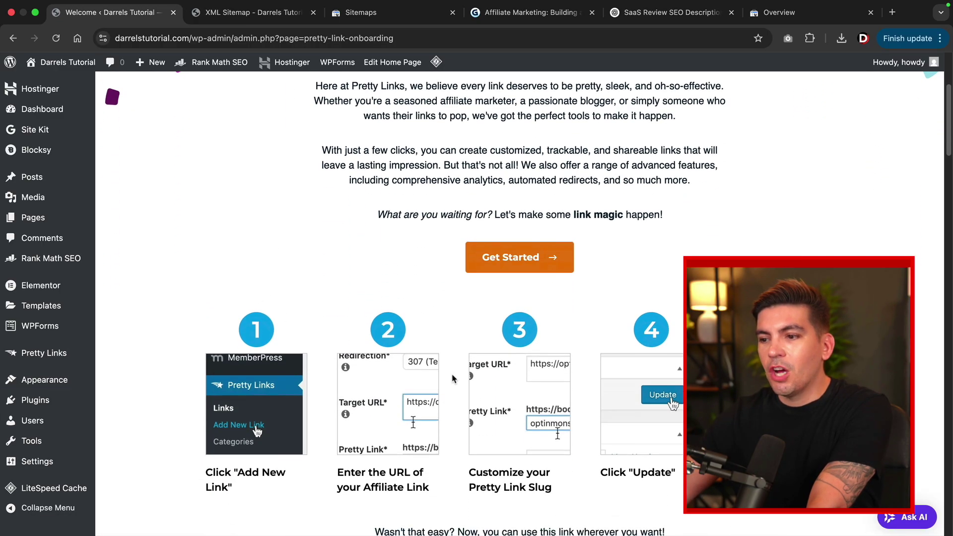
{"action": "scroll", "coordinate": [452, 378], "scroll_direction": "up", "scroll_amount": 5}
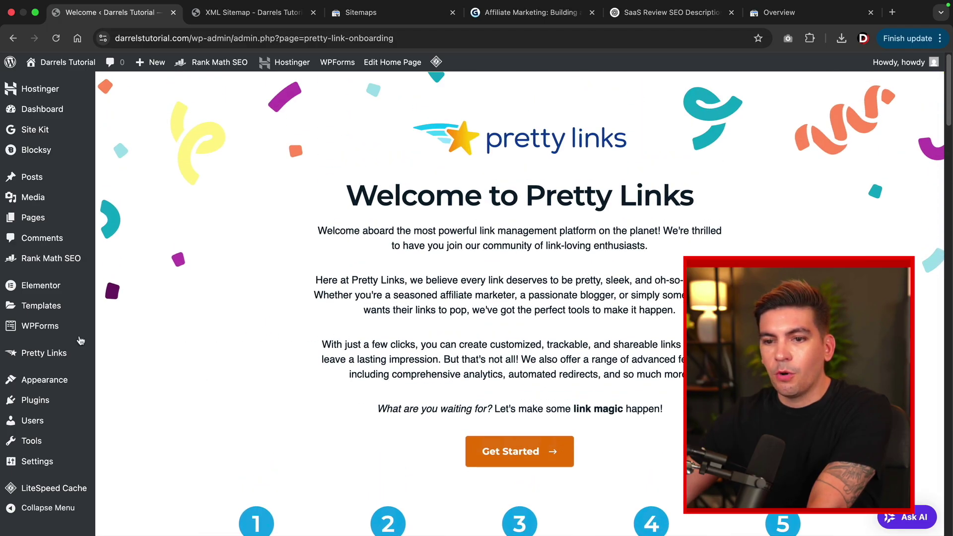
{"action": "left_click", "coordinate": [56, 352]}
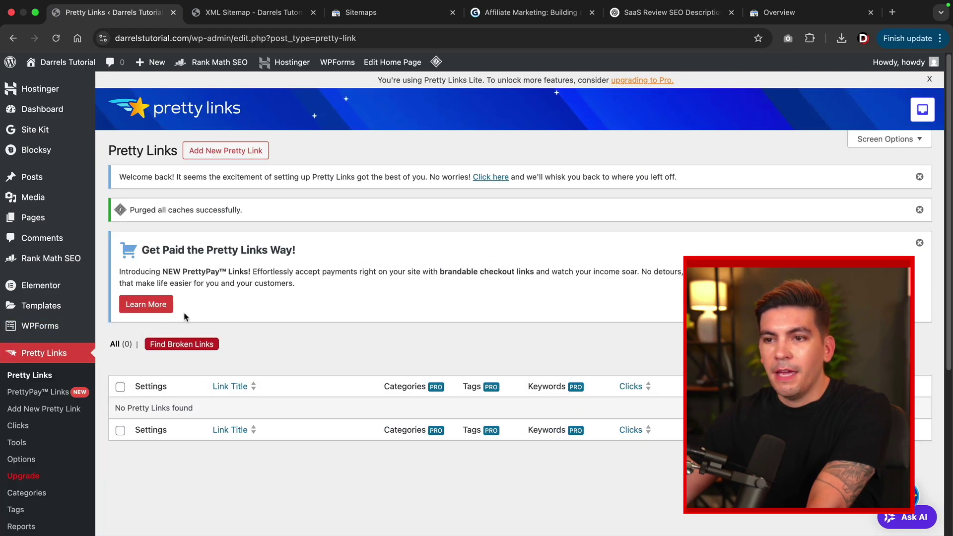
{"action": "left_click", "coordinate": [243, 156]}
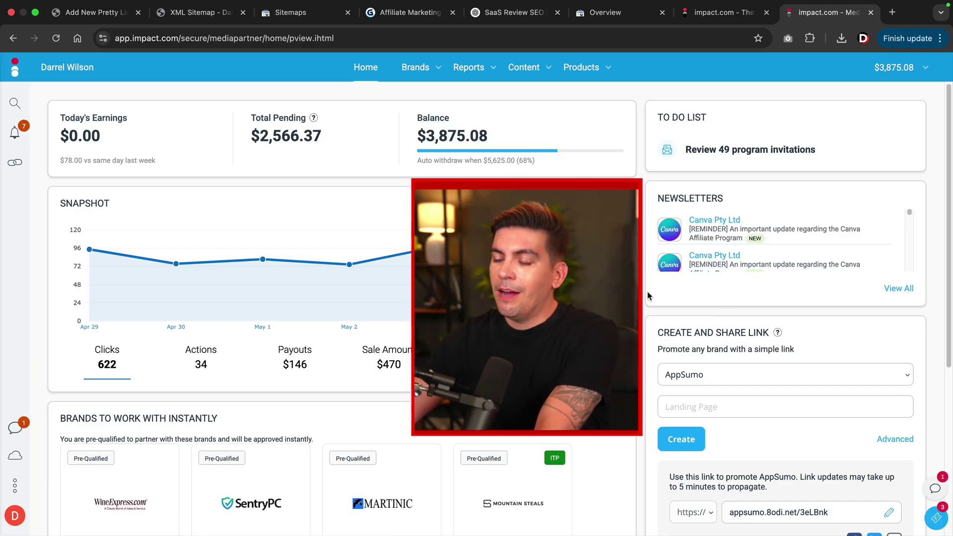
Create a MAP GEEK share link in impact.com's Create and Share Link panel and copy it.
{"action": "scroll", "coordinate": [648, 293], "scroll_direction": "down", "scroll_amount": 3}
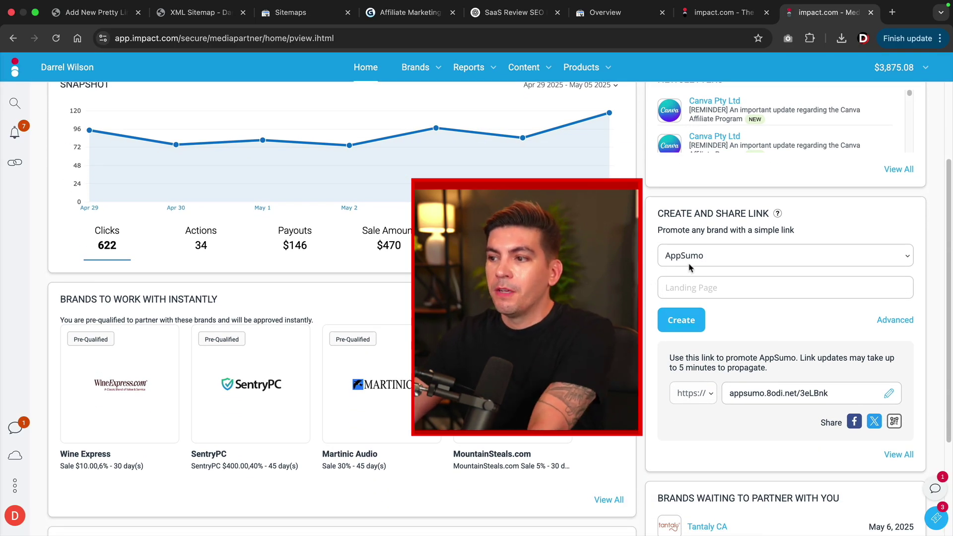
{"action": "left_click", "coordinate": [701, 257]}
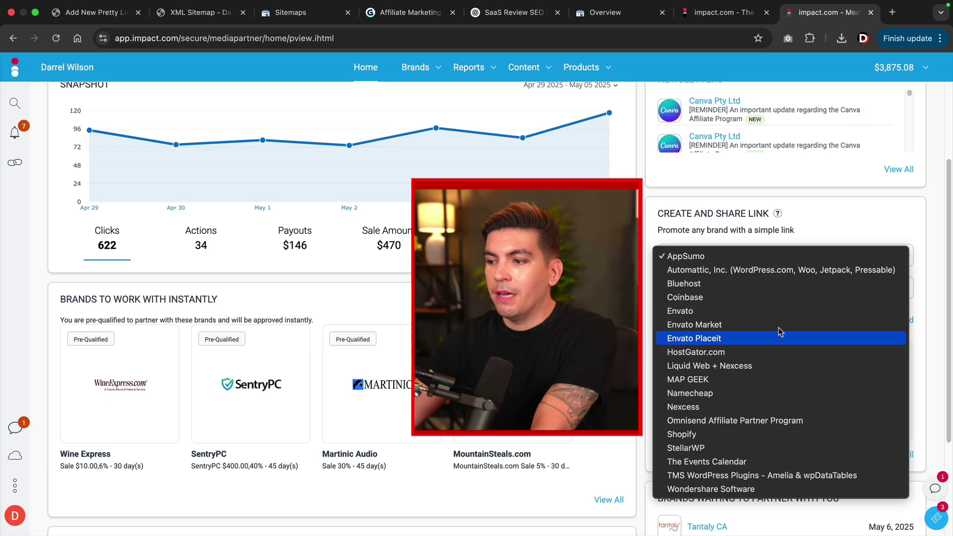
{"action": "left_click", "coordinate": [718, 382]}
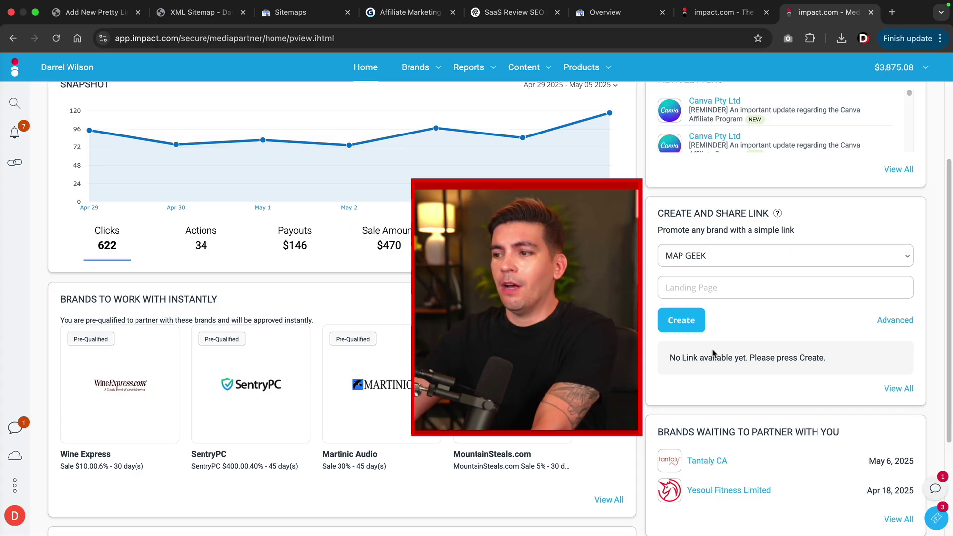
{"action": "left_click", "coordinate": [683, 325]}
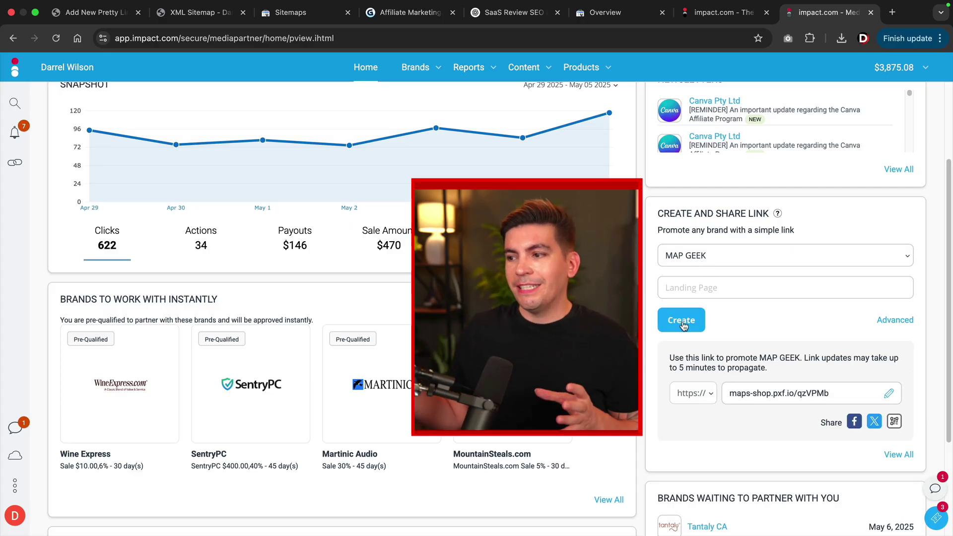
{"action": "left_click", "coordinate": [781, 396]}
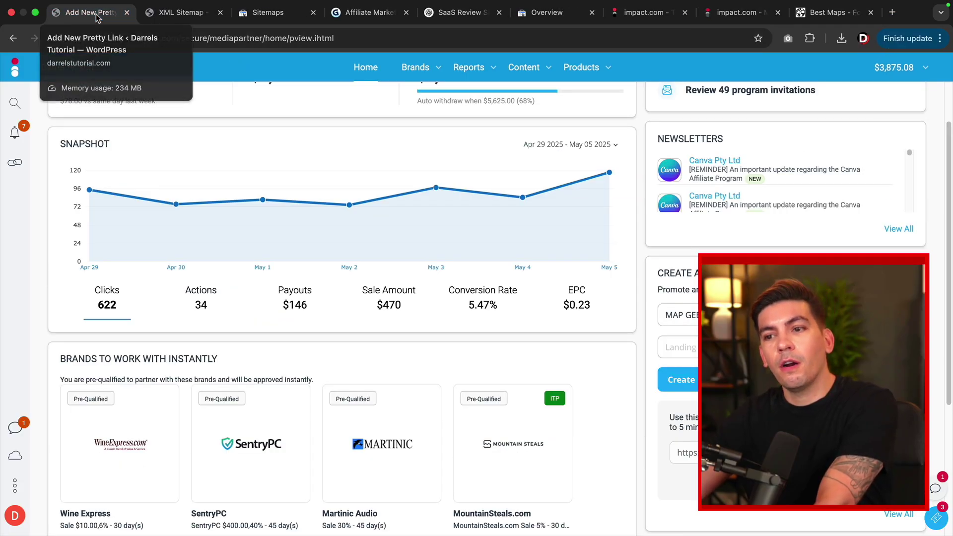
Finish the pretty link title 'Map Geek' and set its redirection to 301 Permanent.
{"action": "left_click", "coordinate": [96, 16]}
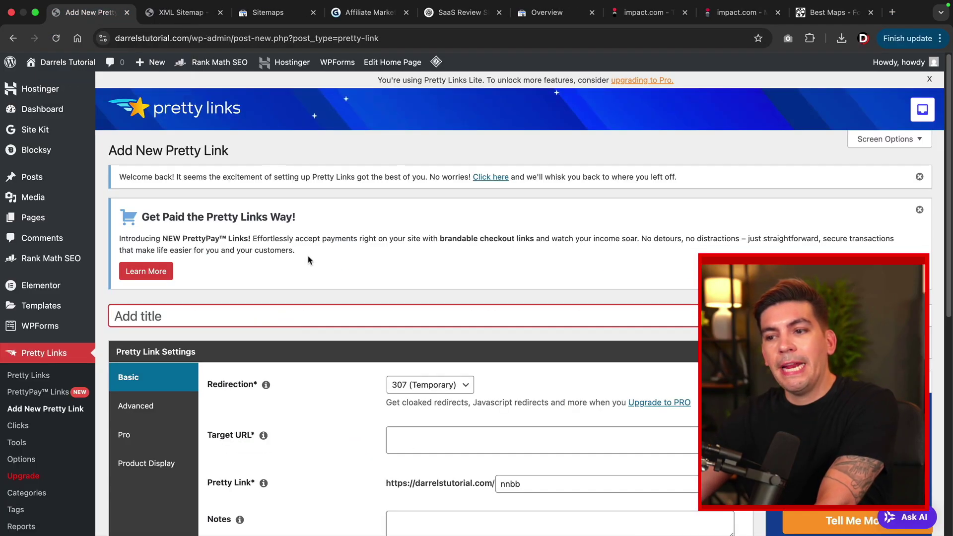
{"action": "scroll", "coordinate": [276, 247], "scroll_direction": "down", "scroll_amount": 1}
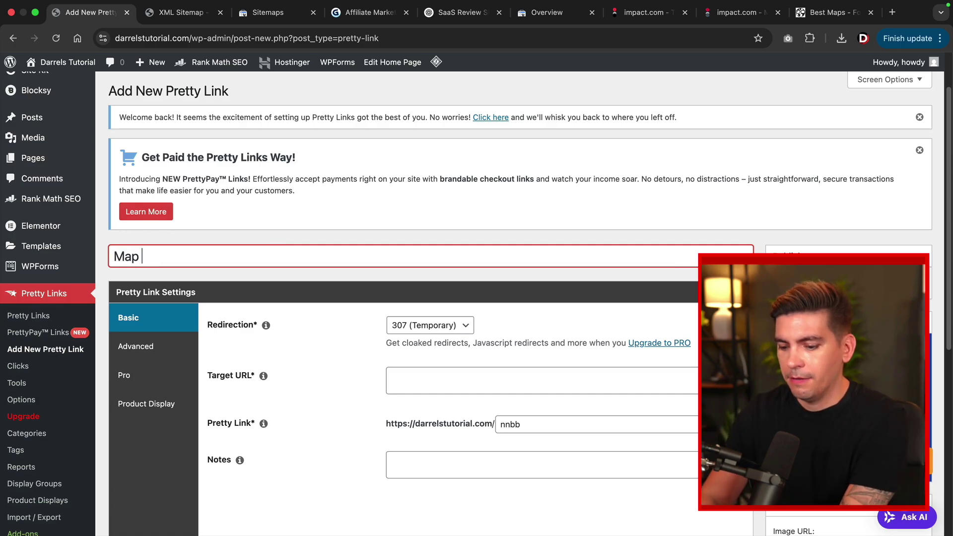
{"action": "type", "text": "ek"}
{"action": "left_click", "coordinate": [415, 337]}
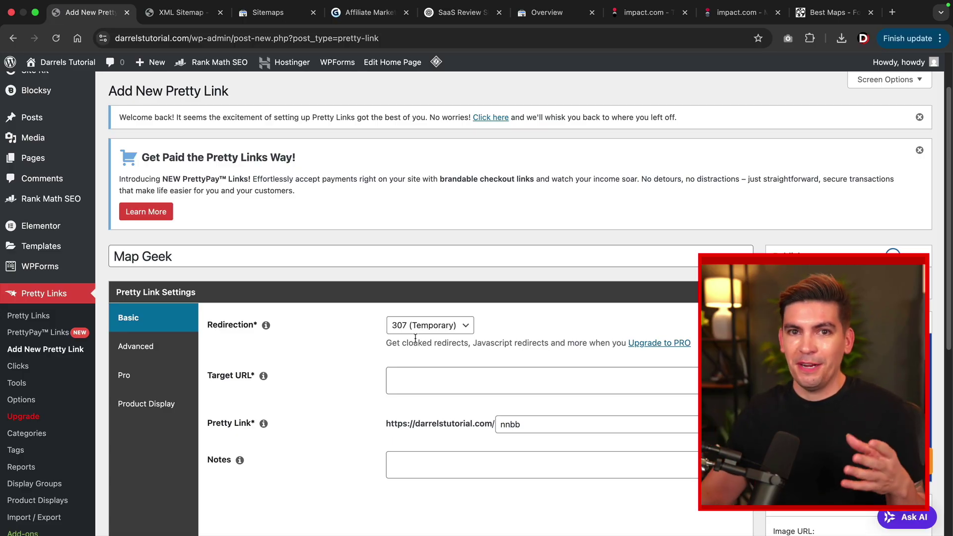
{"action": "scroll", "coordinate": [415, 337], "scroll_direction": "down", "scroll_amount": 2}
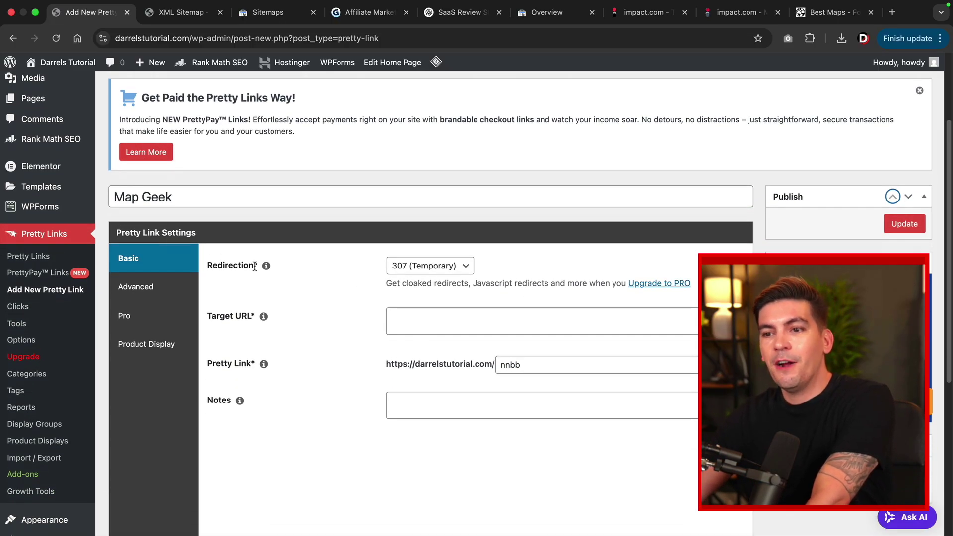
{"action": "left_click", "coordinate": [430, 266]}
{"action": "left_click", "coordinate": [415, 292]}
{"action": "left_click", "coordinate": [408, 320]}
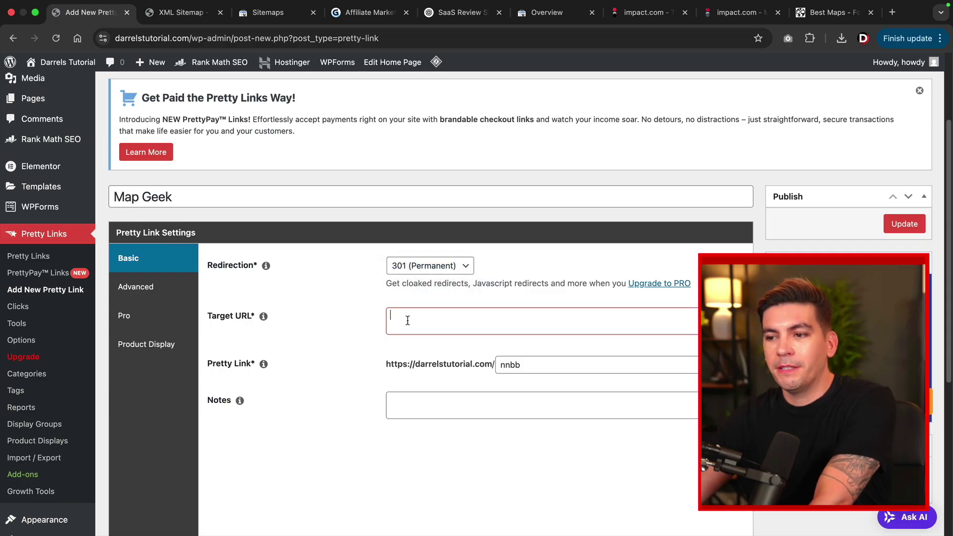
{"action": "right_click", "coordinate": [404, 316]}
{"action": "left_click", "coordinate": [431, 405]}
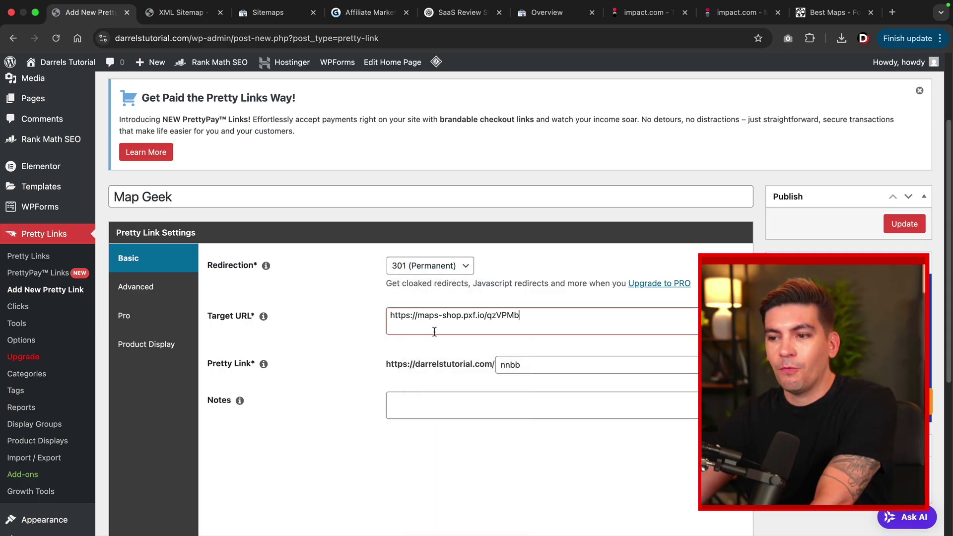
{"action": "double_click", "coordinate": [544, 367]}
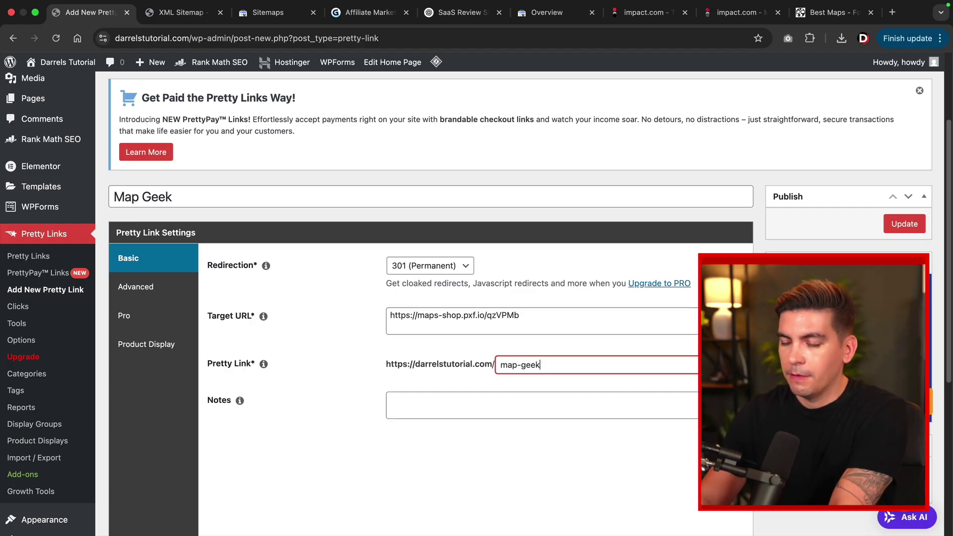
{"action": "key", "text": "BackSpace"}
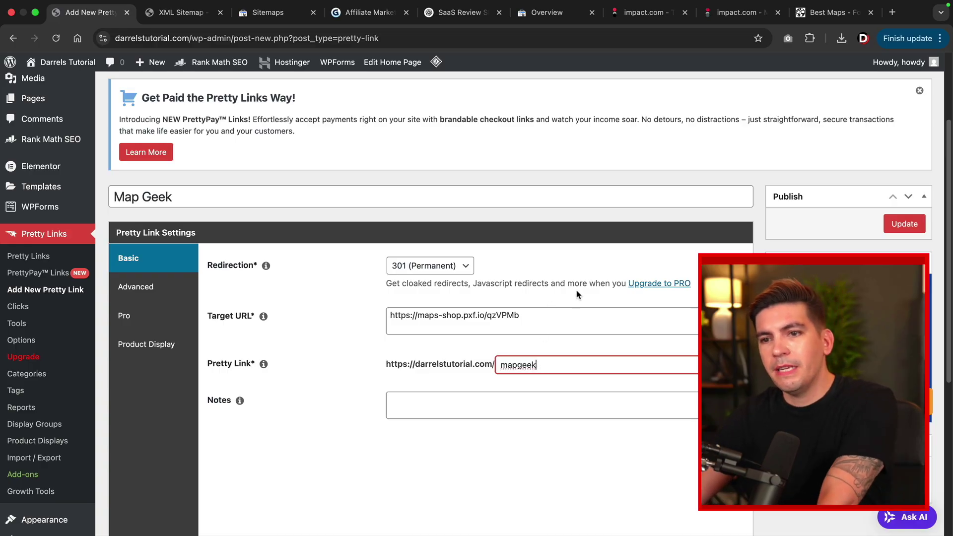
{"action": "left_click", "coordinate": [901, 226]}
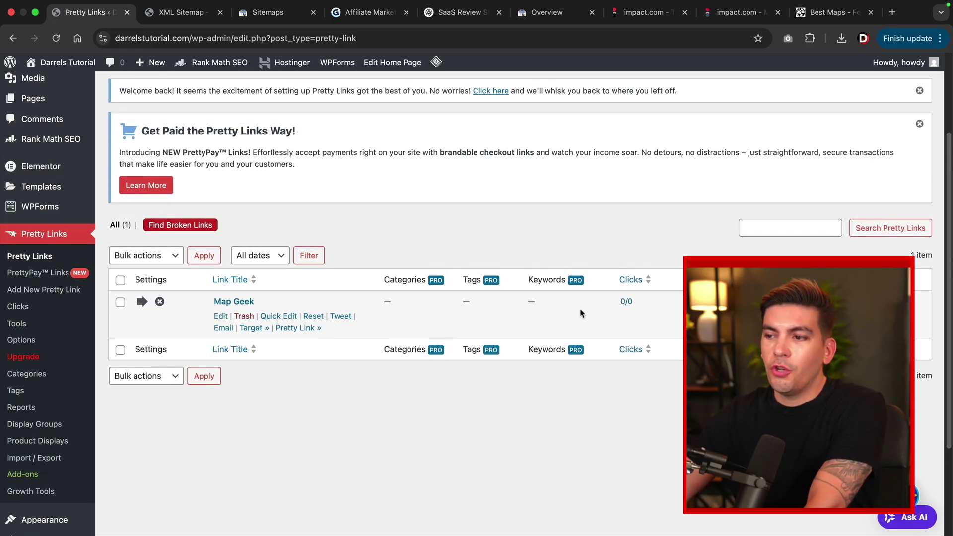
{"action": "key", "text": "super+r"}
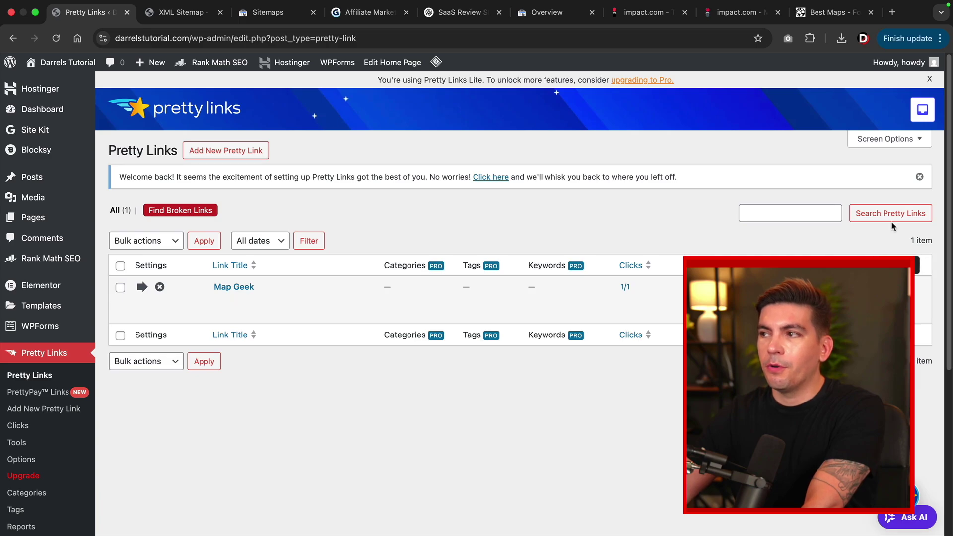
Load the copied mapgeek short link in a new tab to test the redirect.
{"action": "left_click", "coordinate": [892, 12]}
{"action": "right_click", "coordinate": [325, 42]}
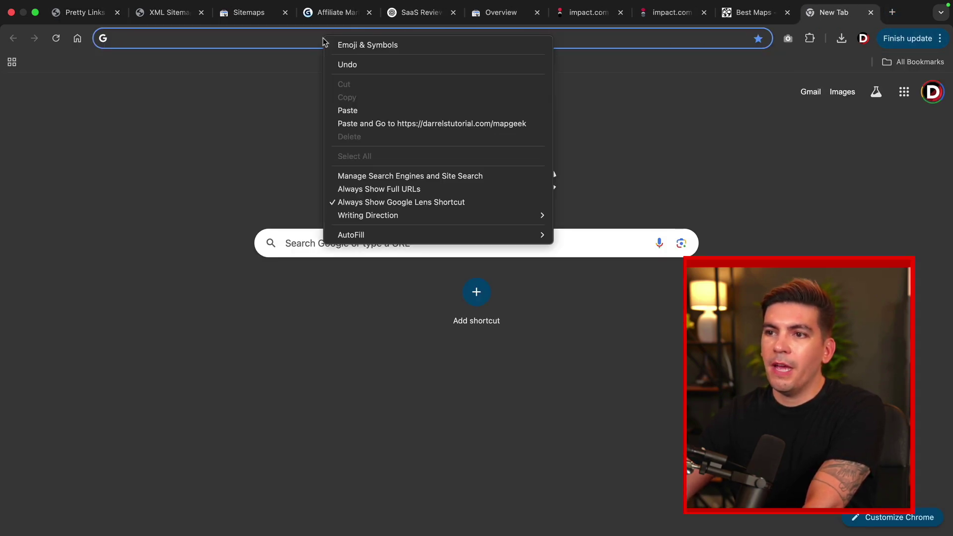
{"action": "left_click", "coordinate": [348, 110]}
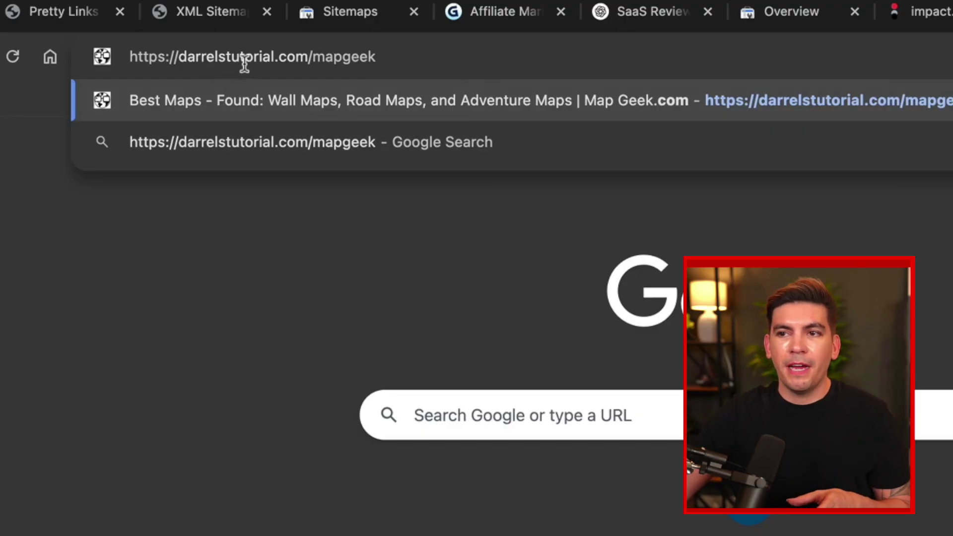
{"action": "key", "text": "Return"}
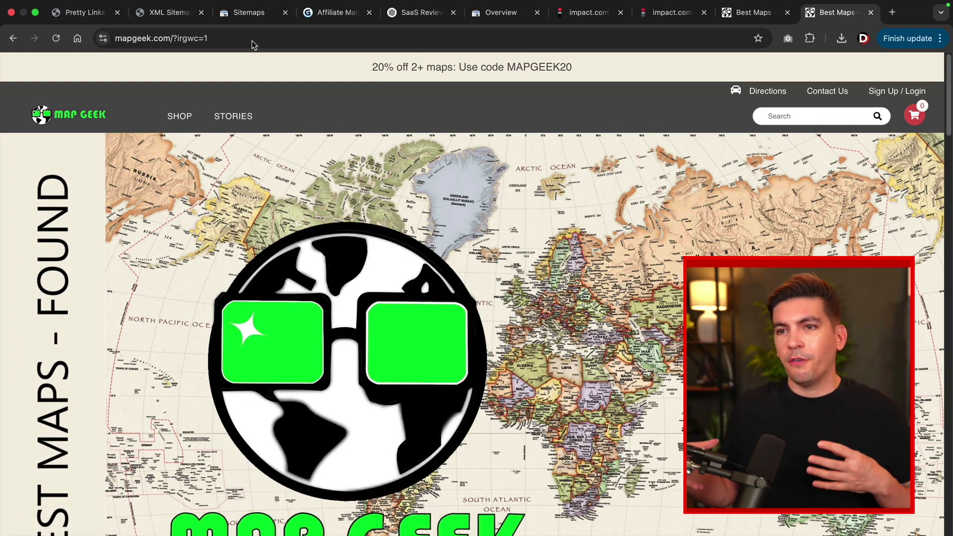
Check the impact.com dashboard, then go back to the Pretty Links list.
{"action": "left_click", "coordinate": [671, 13]}
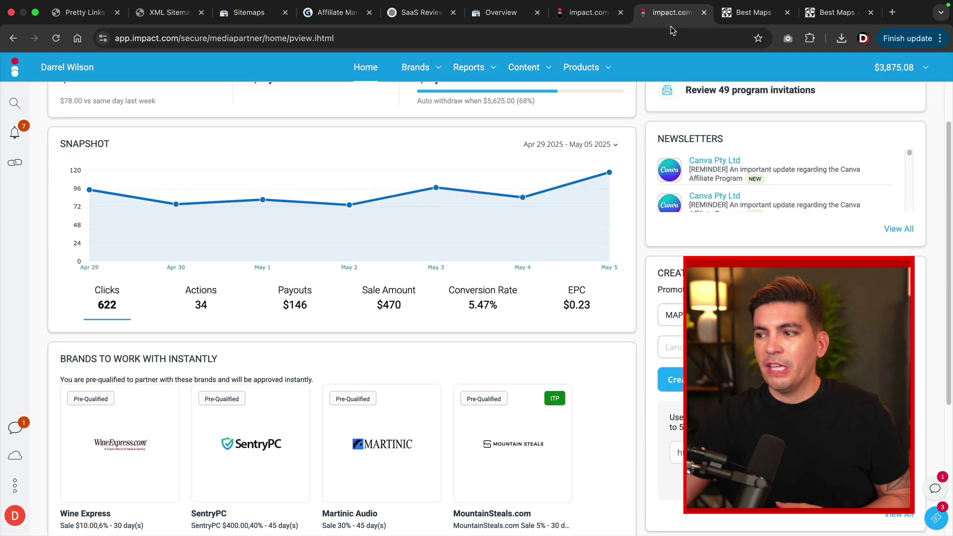
{"action": "scroll", "coordinate": [499, 308], "scroll_direction": "down", "scroll_amount": 2}
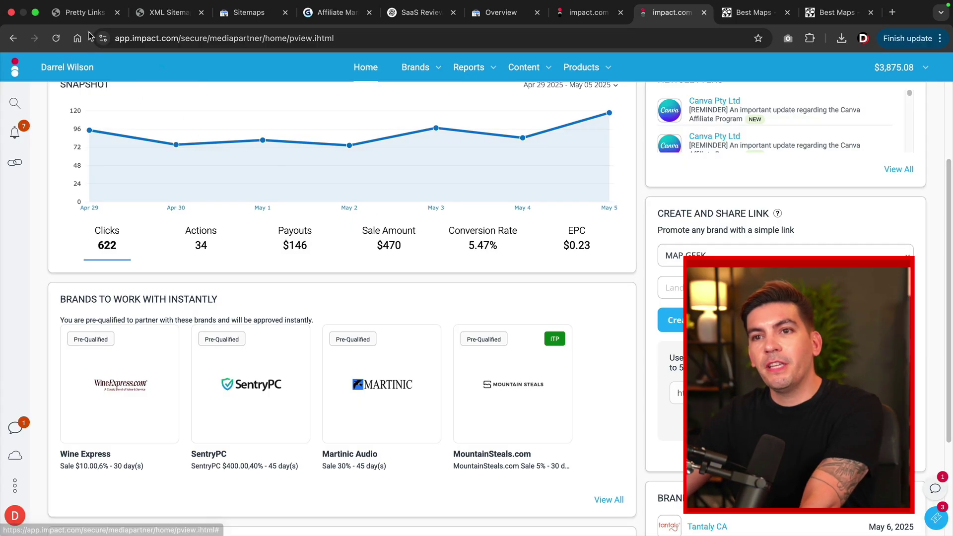
{"action": "left_click", "coordinate": [83, 15]}
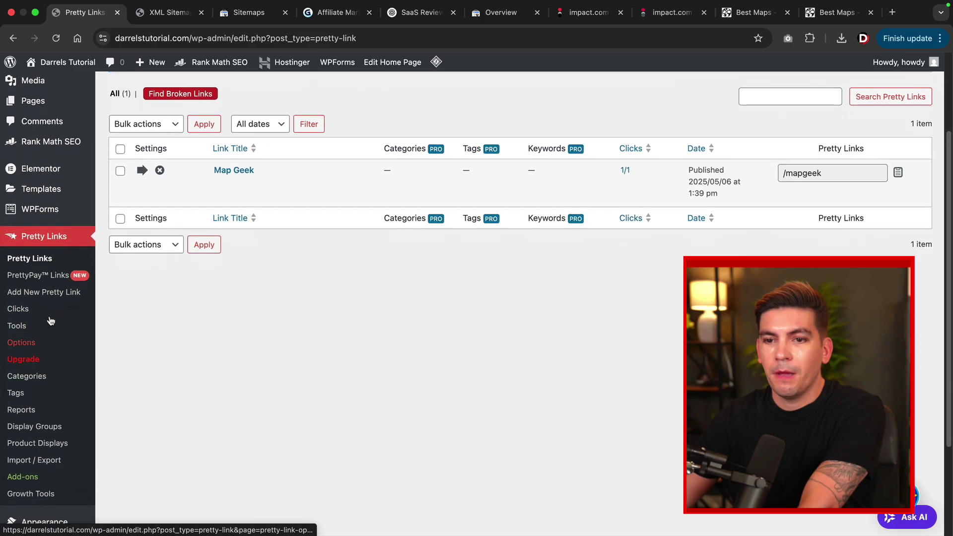
Search plugins for 'omnisend' and install Newsletters, Email Marketing, SMS and Popups by Omnisend.
{"action": "scroll", "coordinate": [50, 373], "scroll_direction": "down", "scroll_amount": 5}
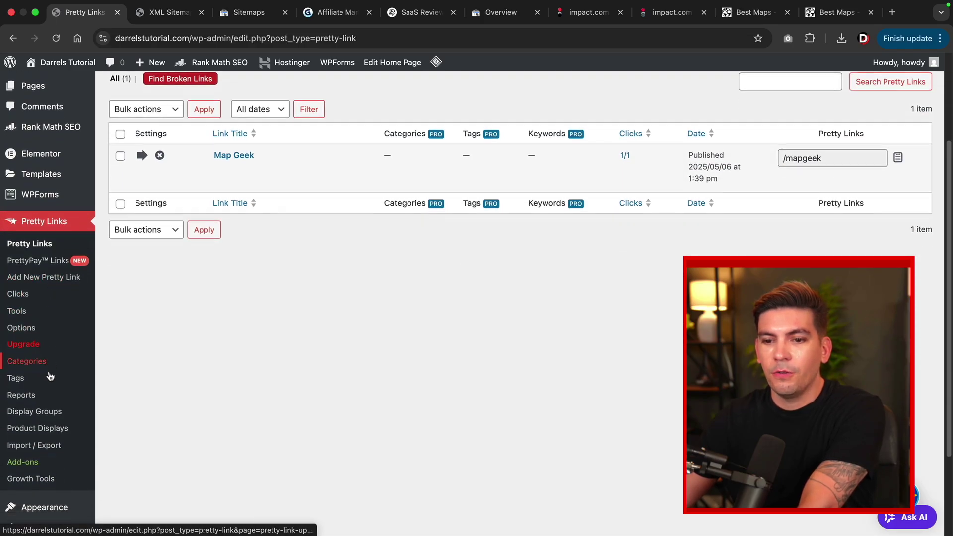
{"action": "mouse_move", "coordinate": [44, 411]}
{"action": "left_click", "coordinate": [125, 428]}
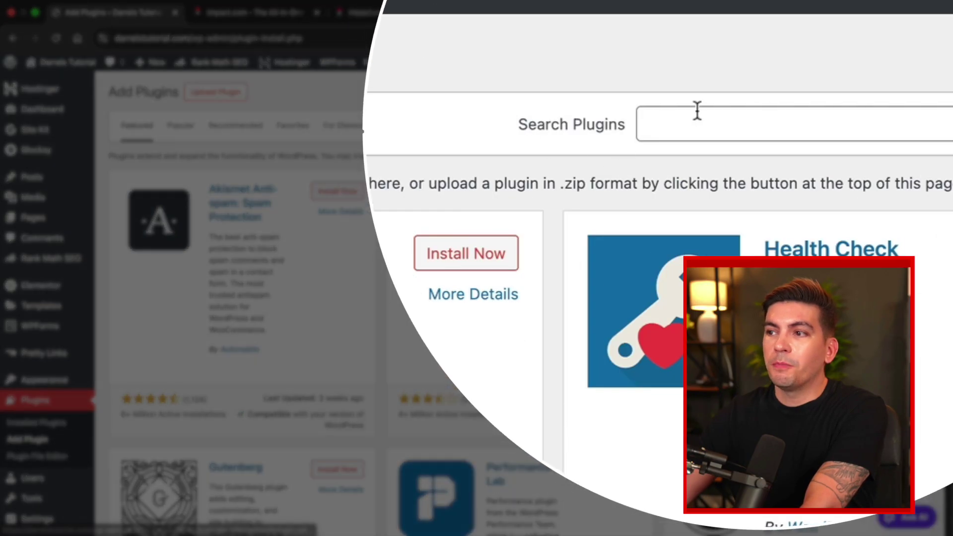
{"action": "left_click", "coordinate": [700, 120]}
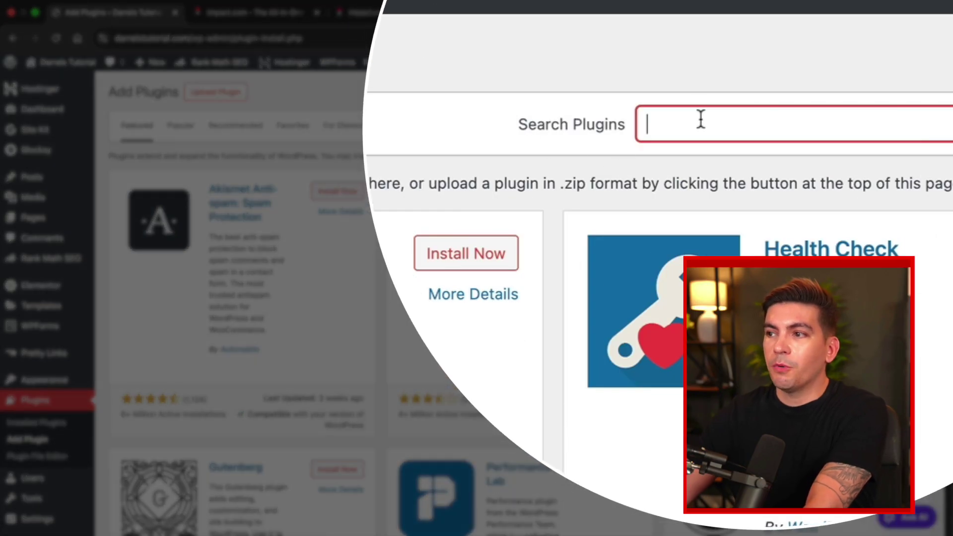
{"action": "type", "text": "omnisend"}
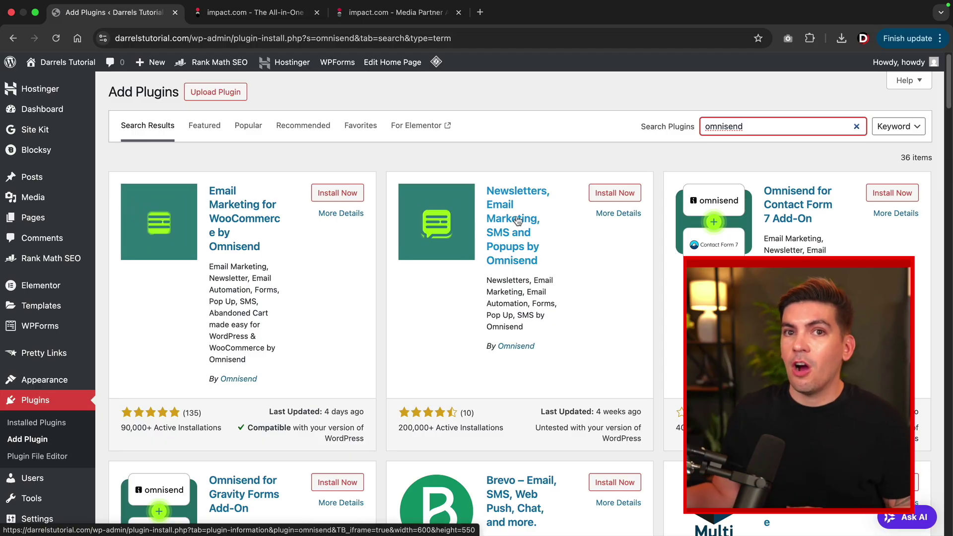
{"action": "left_click", "coordinate": [610, 193]}
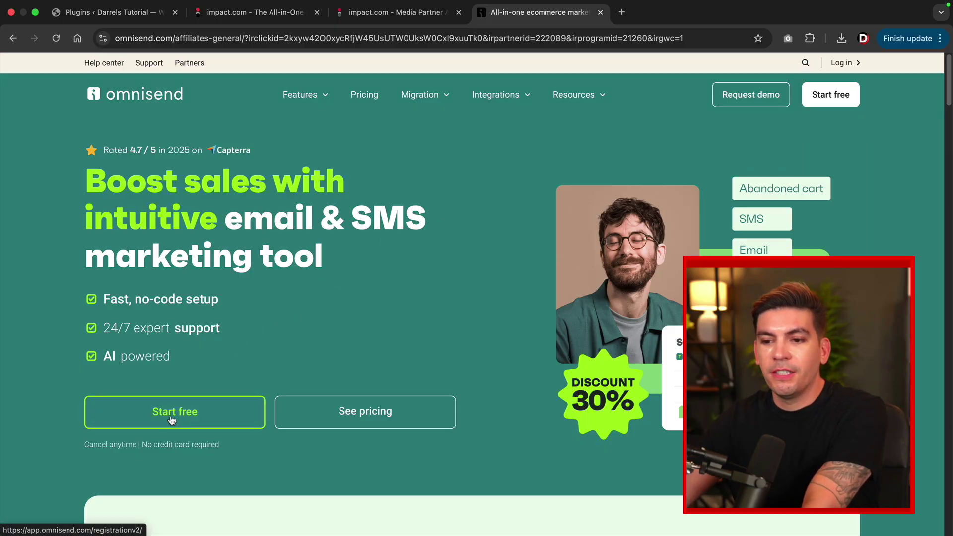
Sign up for a free Non-ecommerce Omnisend account with the account password and newsletter opt-in.
{"action": "left_click", "coordinate": [171, 415]}
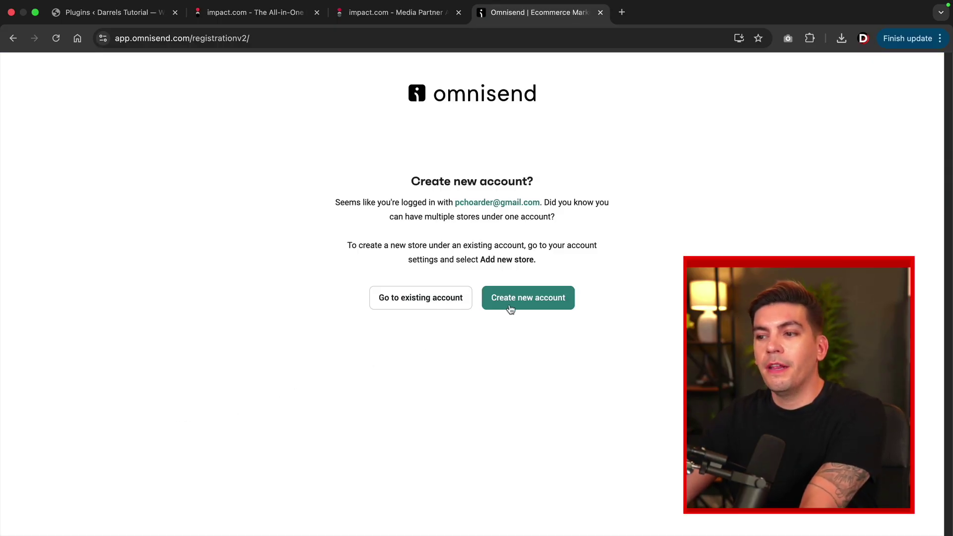
{"action": "left_click", "coordinate": [516, 304]}
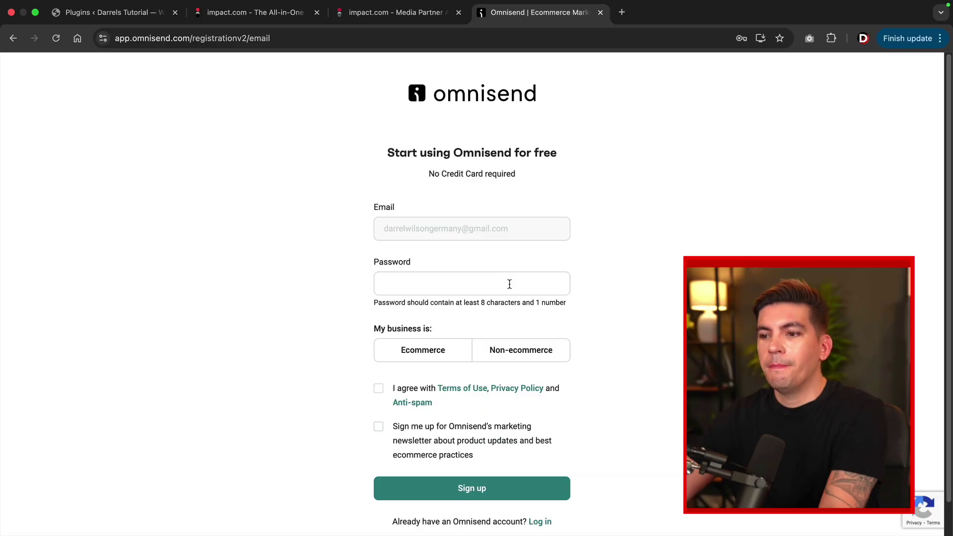
{"action": "left_click", "coordinate": [509, 284]}
{"action": "key", "text": "super+v"}
{"action": "left_click", "coordinate": [519, 355]}
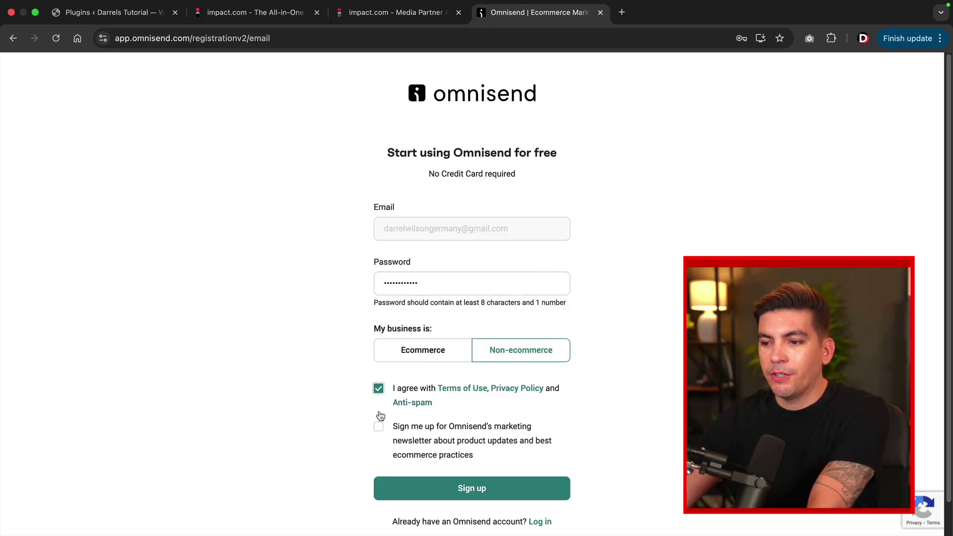
{"action": "left_click", "coordinate": [379, 427]}
{"action": "left_click", "coordinate": [411, 485]}
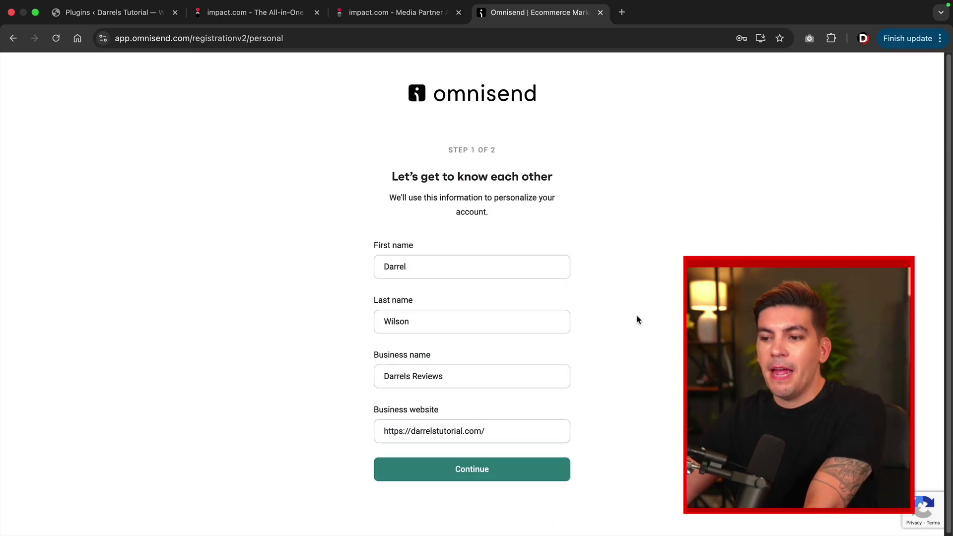
Submit the business details and business address to reach the Omnisend dashboard.
{"action": "left_click_drag", "start_coordinate": [383, 433], "coordinate": [509, 432]}
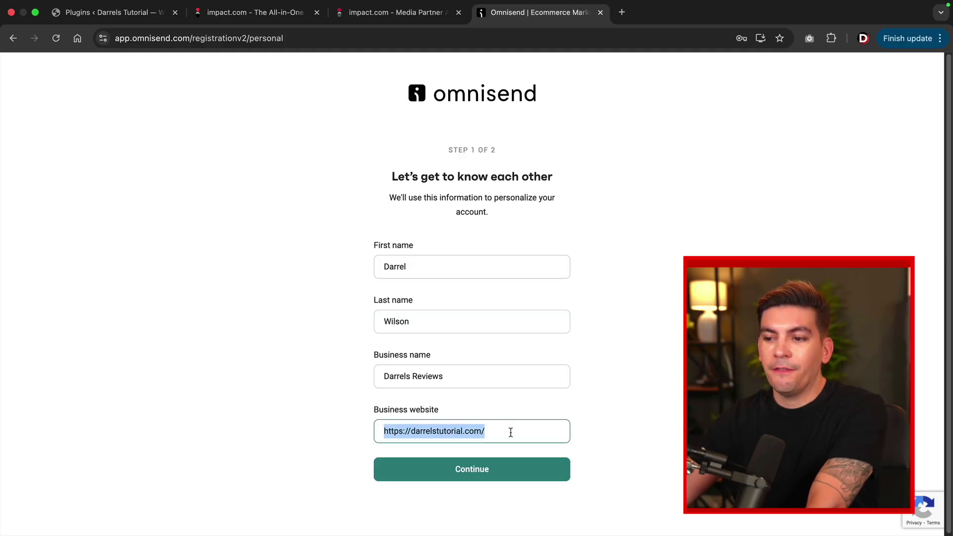
{"action": "left_click", "coordinate": [510, 432]}
{"action": "left_click", "coordinate": [484, 469]}
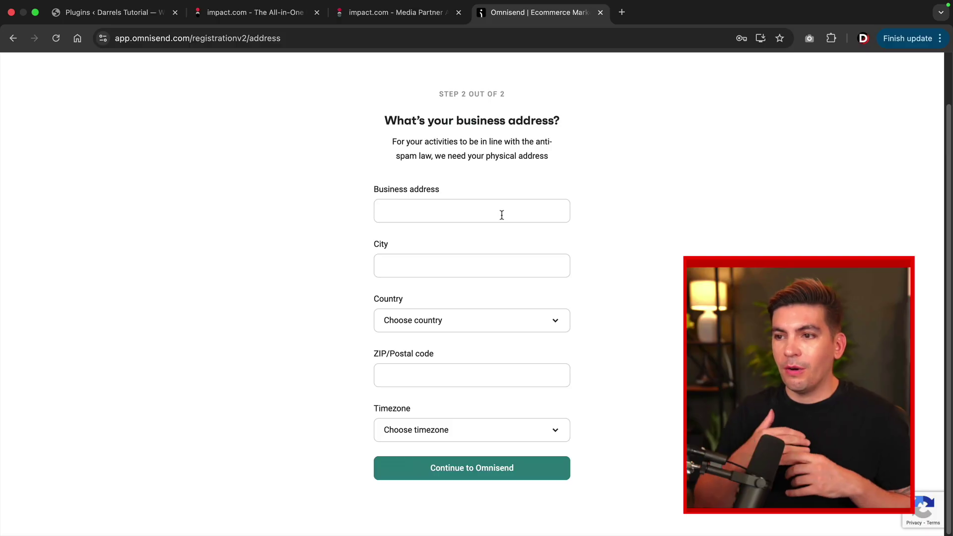
{"action": "left_click", "coordinate": [502, 215]}
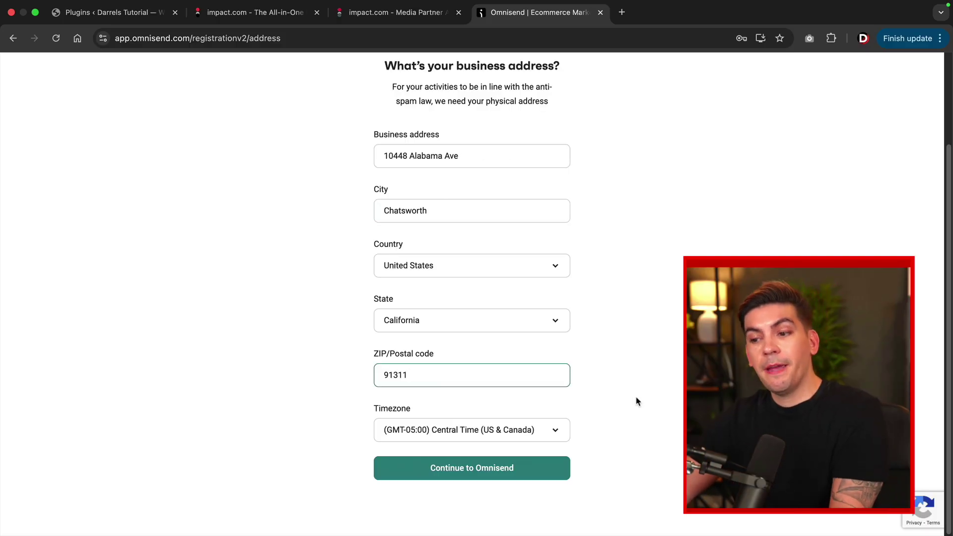
{"action": "left_click", "coordinate": [485, 470]}
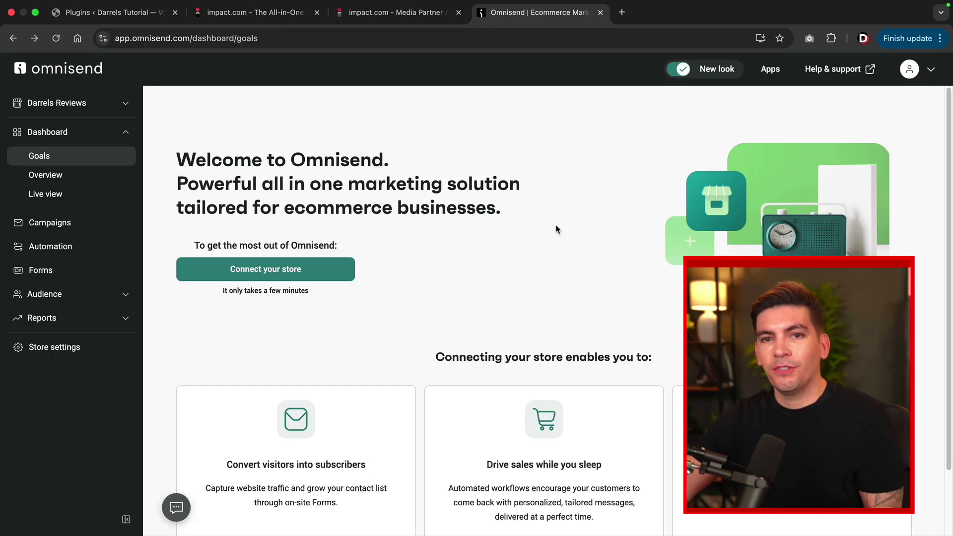
Choose WordPress as the Omnisend store platform and copy its API key.
{"action": "left_click", "coordinate": [286, 270]}
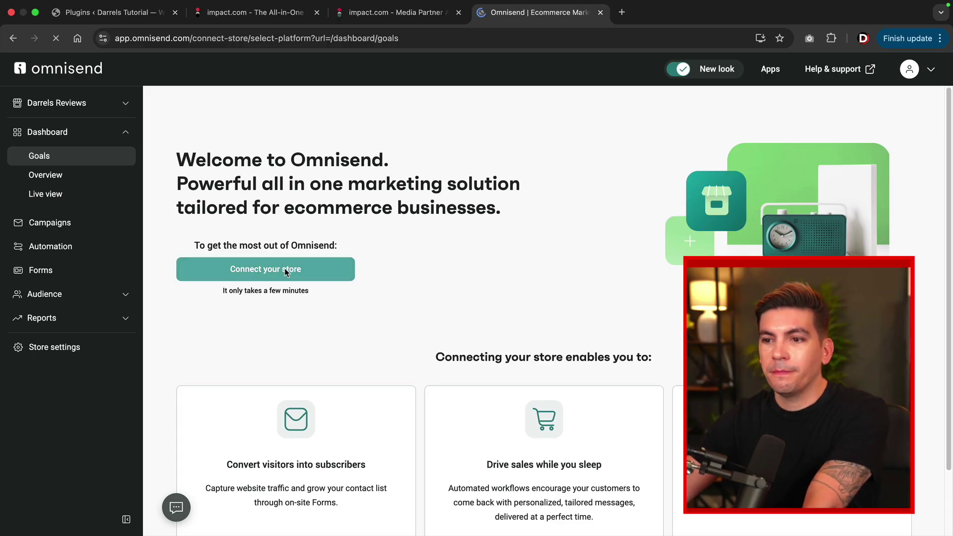
{"action": "scroll", "coordinate": [290, 271], "scroll_direction": "down", "scroll_amount": 5}
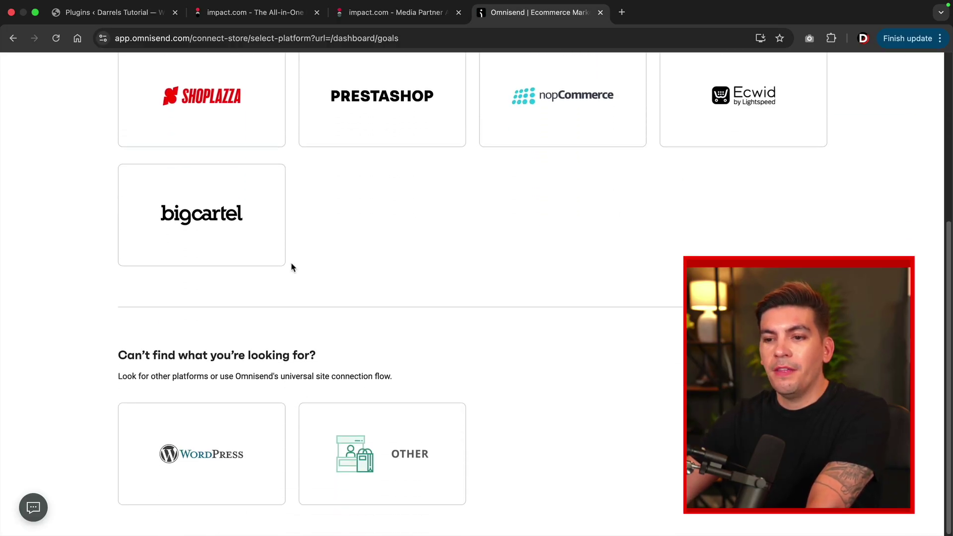
{"action": "left_click", "coordinate": [205, 443]}
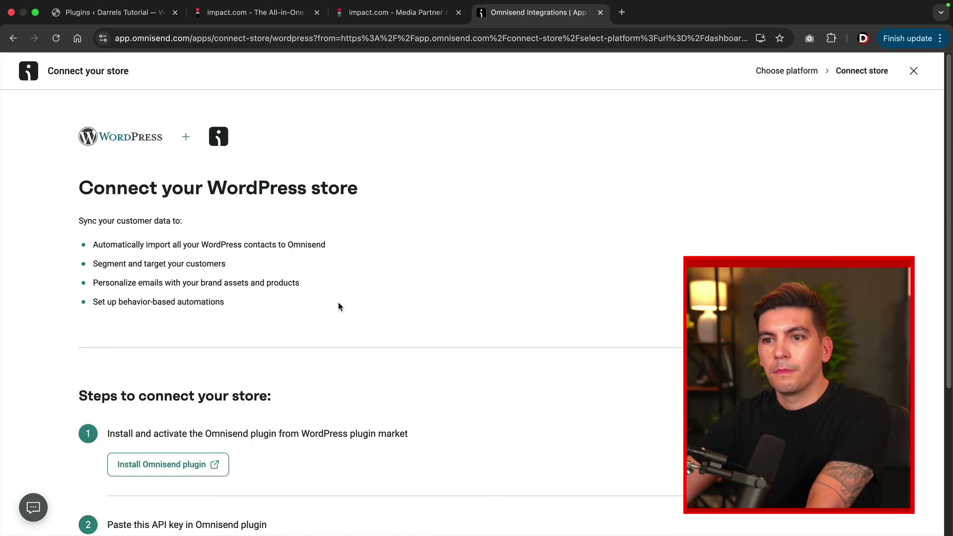
{"action": "scroll", "coordinate": [340, 305], "scroll_direction": "down", "scroll_amount": 4}
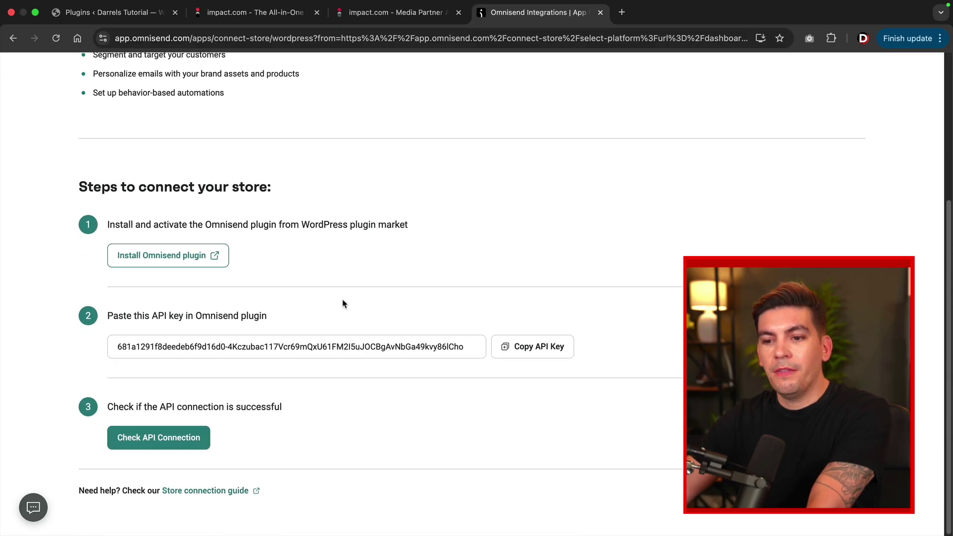
{"action": "left_click", "coordinate": [533, 353]}
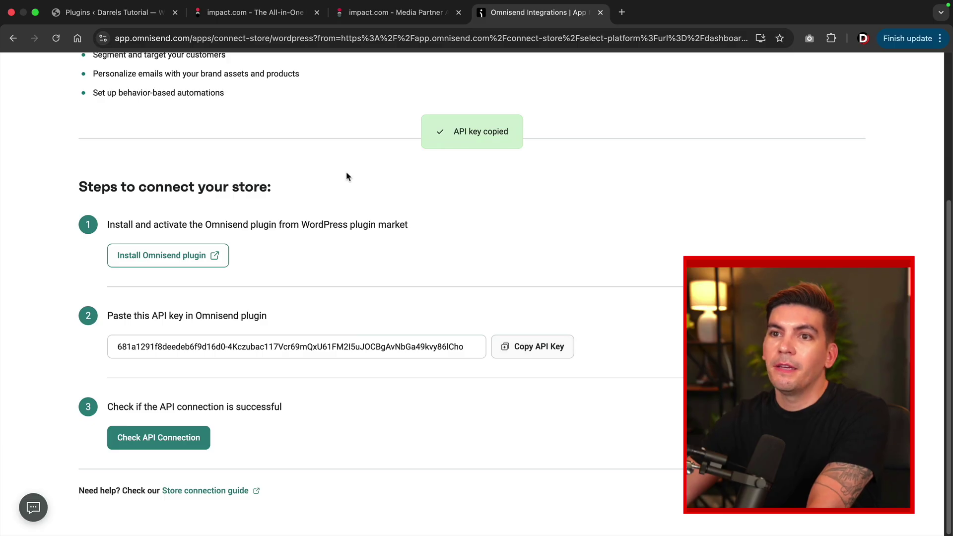
{"action": "left_click", "coordinate": [144, 16]}
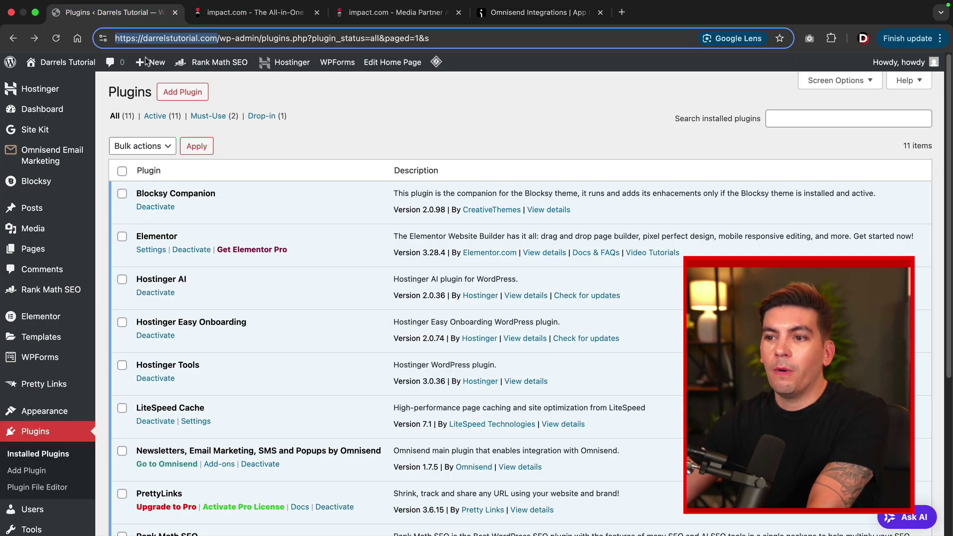
Paste the Omnisend API key into the plugin's Connect Omnisend field and submit it.
{"action": "left_click", "coordinate": [42, 157]}
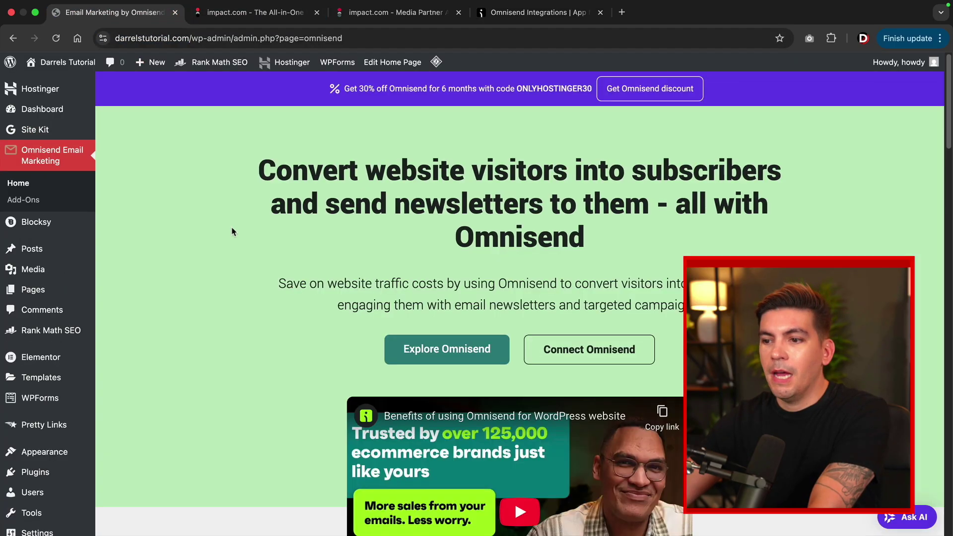
{"action": "left_click", "coordinate": [565, 351]}
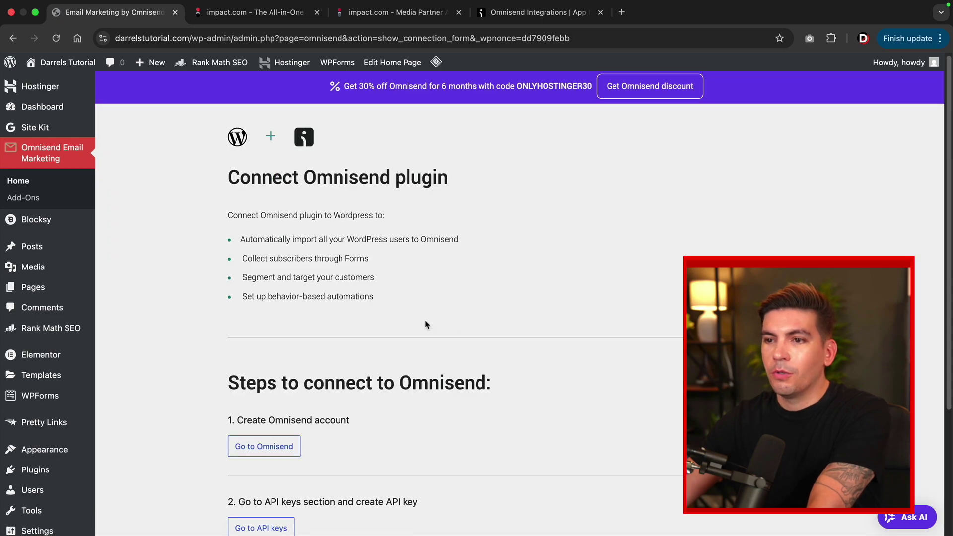
{"action": "scroll", "coordinate": [425, 324], "scroll_direction": "down", "scroll_amount": 3}
{"action": "left_click", "coordinate": [278, 433]}
{"action": "right_click", "coordinate": [270, 438]}
{"action": "left_click", "coordinate": [316, 413]}
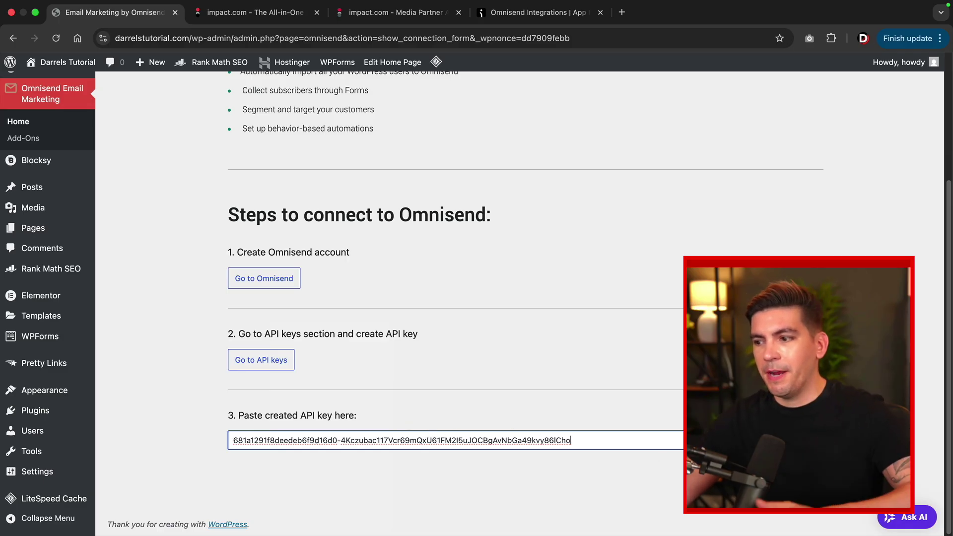
{"action": "key", "text": "Return"}
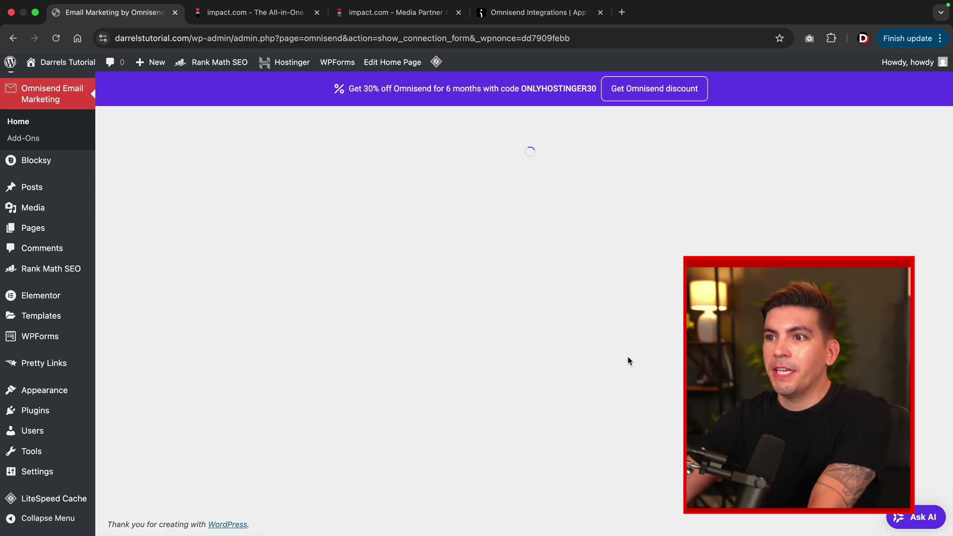
{"action": "left_click_drag", "start_coordinate": [228, 187], "coordinate": [469, 187]}
{"action": "left_click", "coordinate": [469, 187]}
{"action": "left_click", "coordinate": [525, 17]}
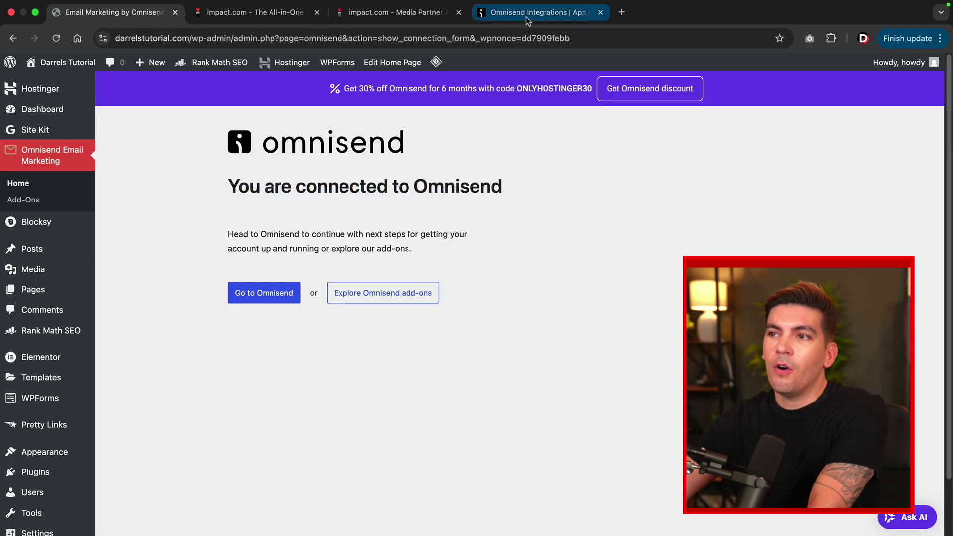
Start the Welcome Email workflow from Omnisend's Automation section via Preview & start workflow.
{"action": "scroll", "coordinate": [436, 282], "scroll_direction": "up", "scroll_amount": 3}
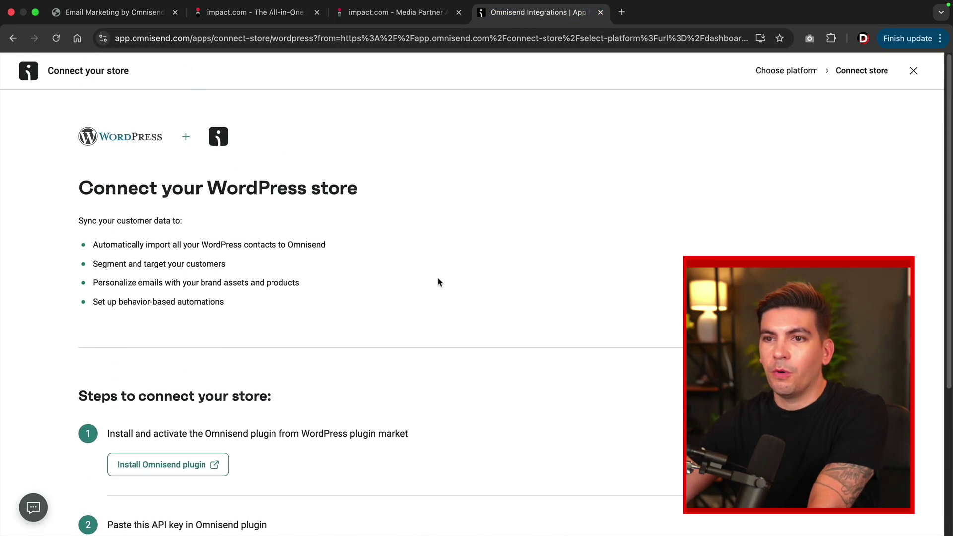
{"action": "left_click", "coordinate": [914, 72]}
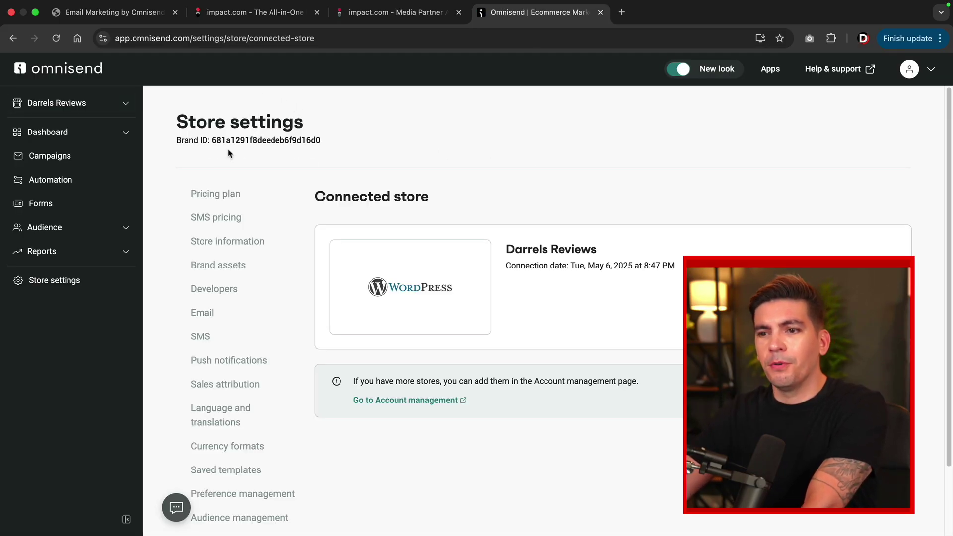
{"action": "left_click", "coordinate": [94, 181]}
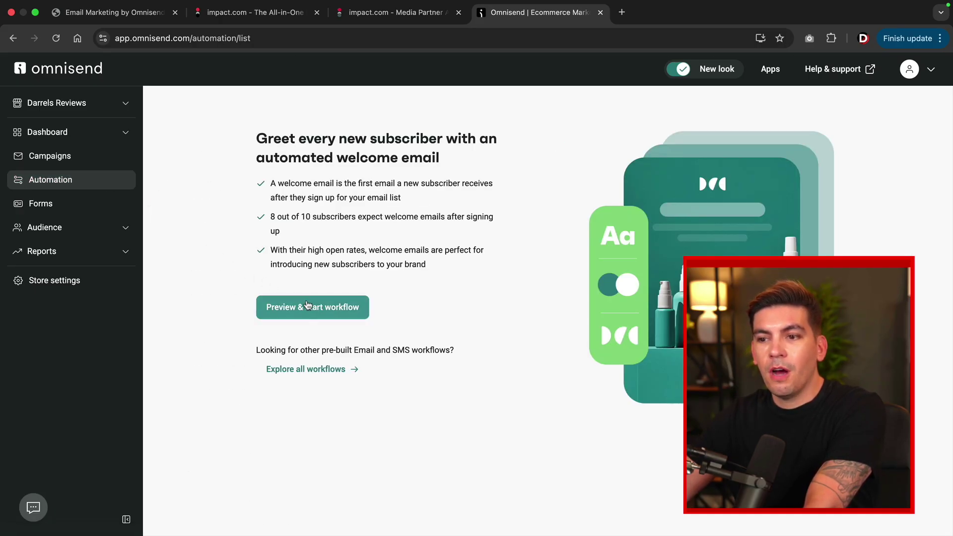
{"action": "left_click", "coordinate": [316, 308]}
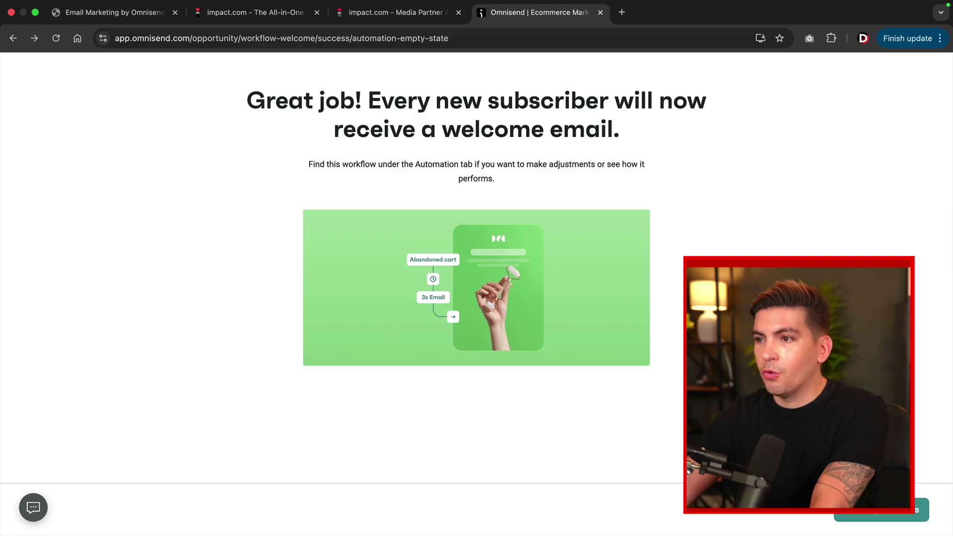
{"action": "left_click", "coordinate": [888, 512]}
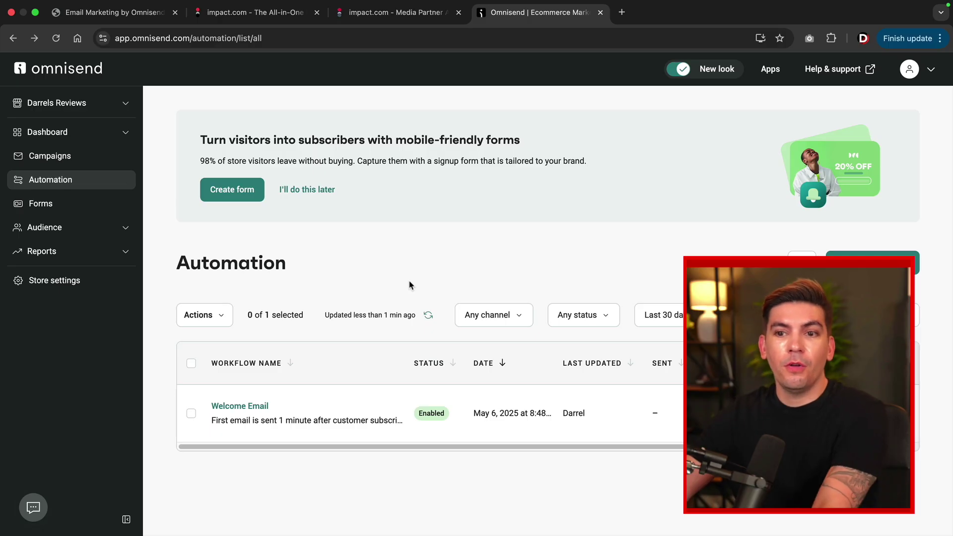
{"action": "left_click", "coordinate": [78, 209]}
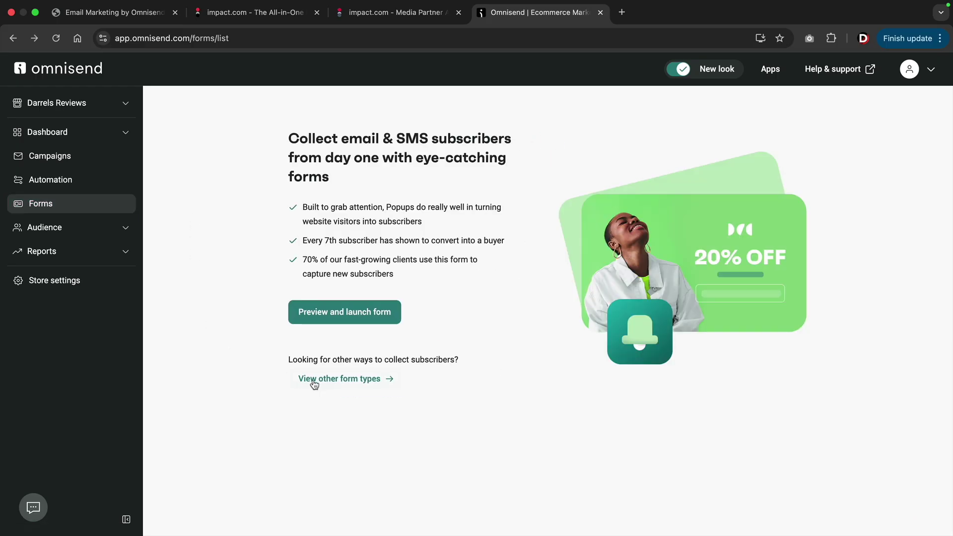
Enable the 'Invite to the club with Teaser' subscriber popup template while staying on the Free plan.
{"action": "left_click", "coordinate": [320, 380]}
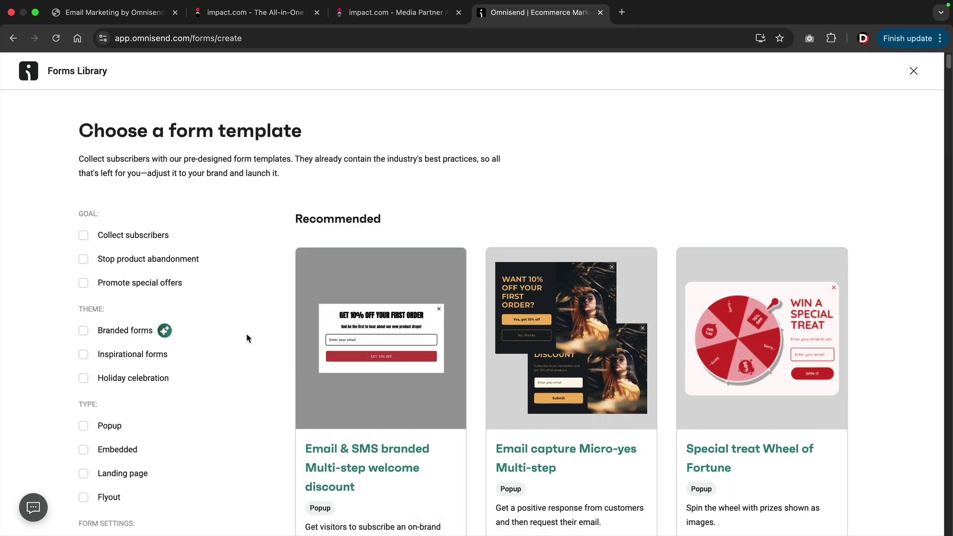
{"action": "scroll", "coordinate": [248, 338], "scroll_direction": "down", "scroll_amount": 3}
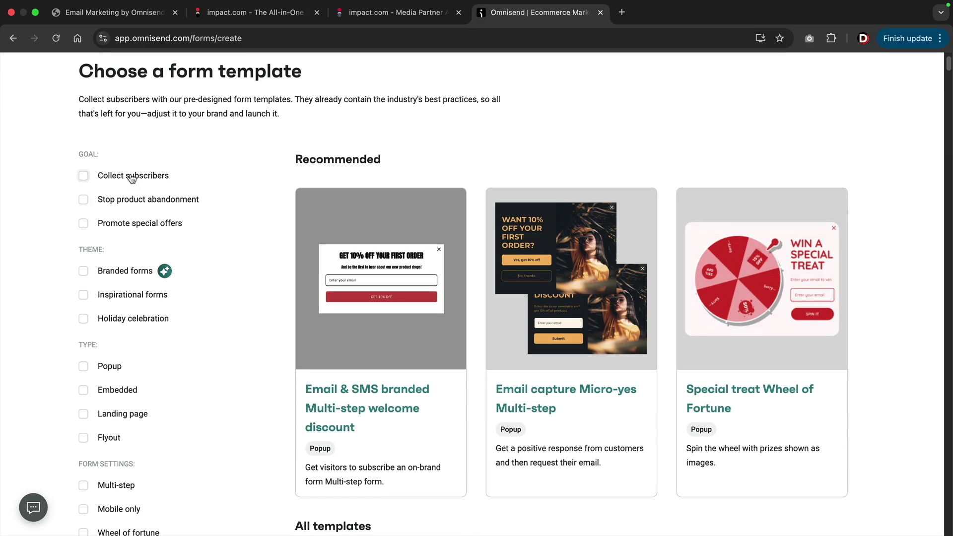
{"action": "left_click", "coordinate": [83, 177]}
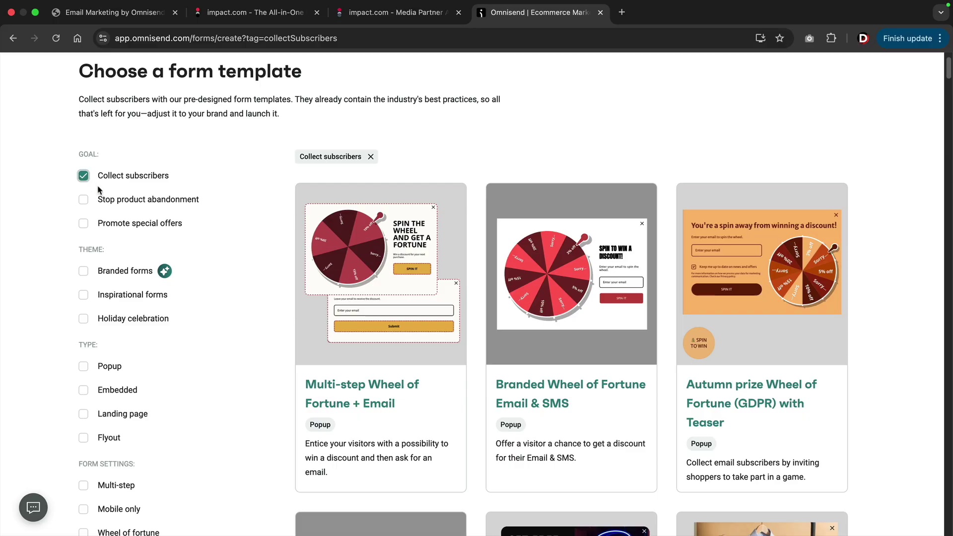
{"action": "scroll", "coordinate": [238, 251], "scroll_direction": "down", "scroll_amount": 6}
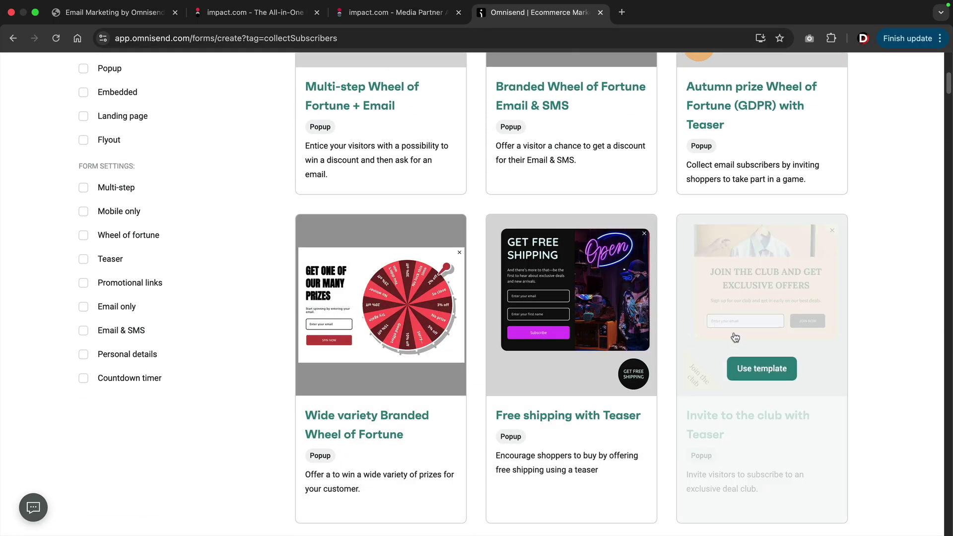
{"action": "left_click", "coordinate": [763, 370]}
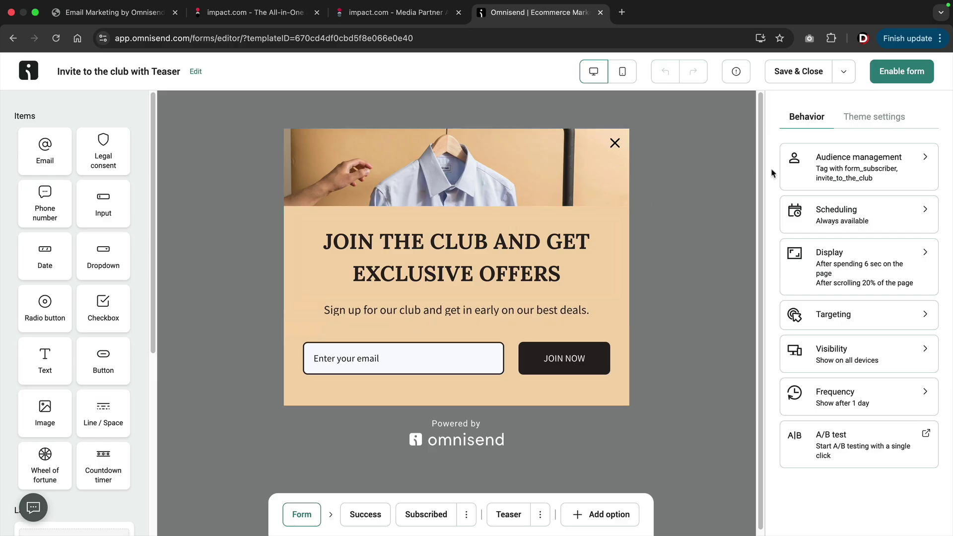
{"action": "left_click", "coordinate": [902, 71]}
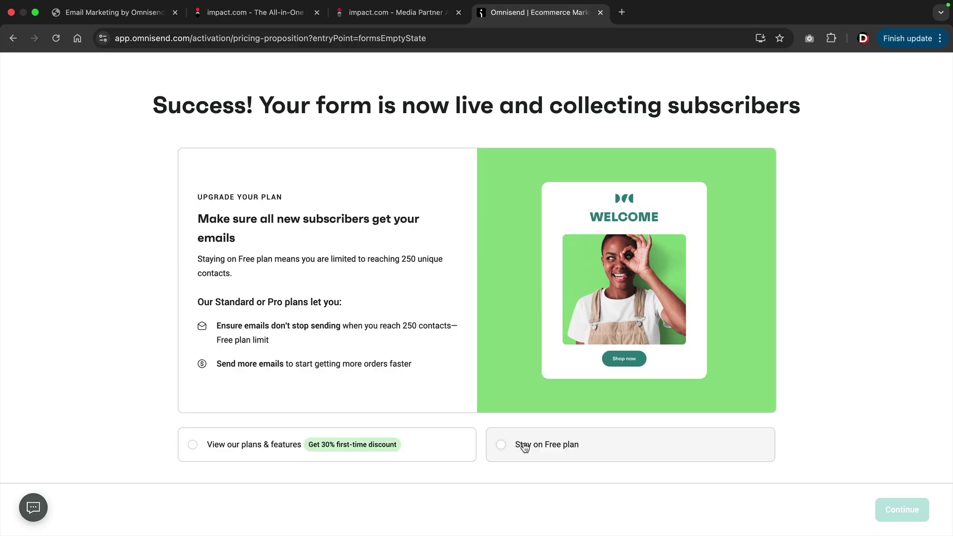
{"action": "left_click", "coordinate": [527, 444]}
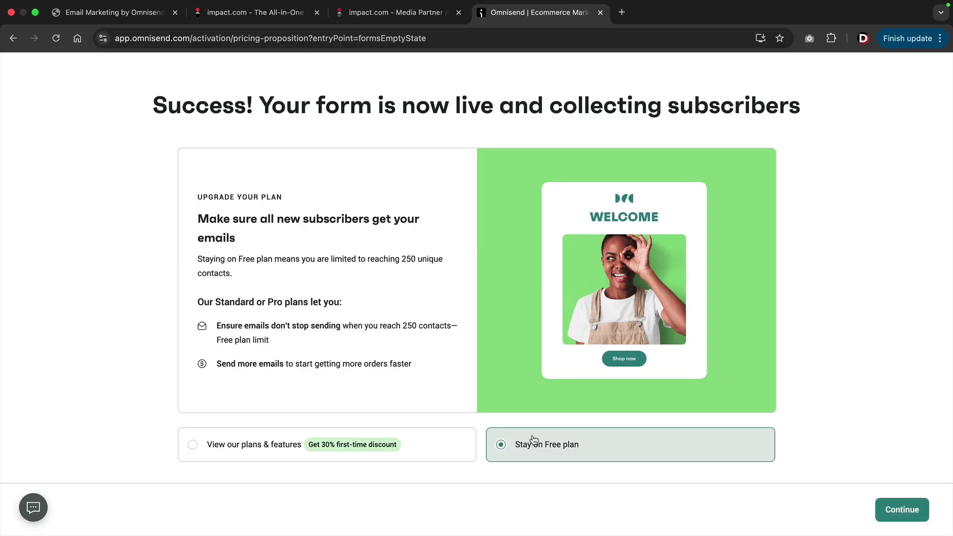
{"action": "left_click", "coordinate": [914, 509]}
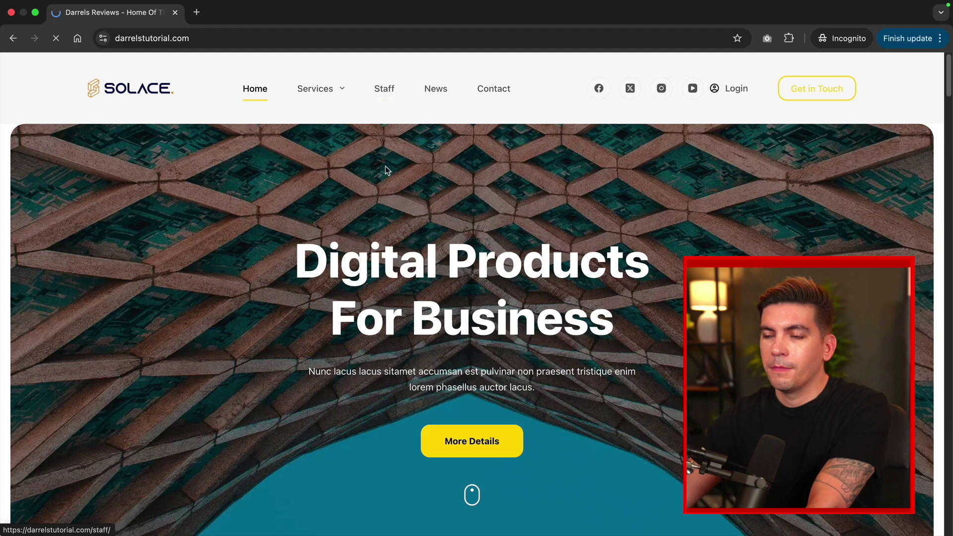
Subscribe a test e-mail address through the Staff page's Join the club popup, then close the confirmation.
{"action": "left_click", "coordinate": [384, 88]}
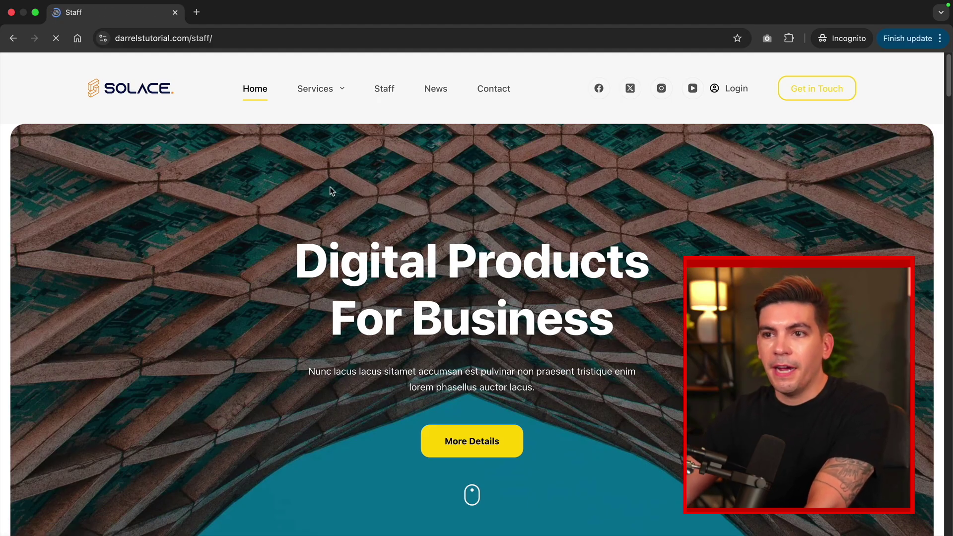
{"action": "scroll", "coordinate": [330, 191], "scroll_direction": "down", "scroll_amount": 6}
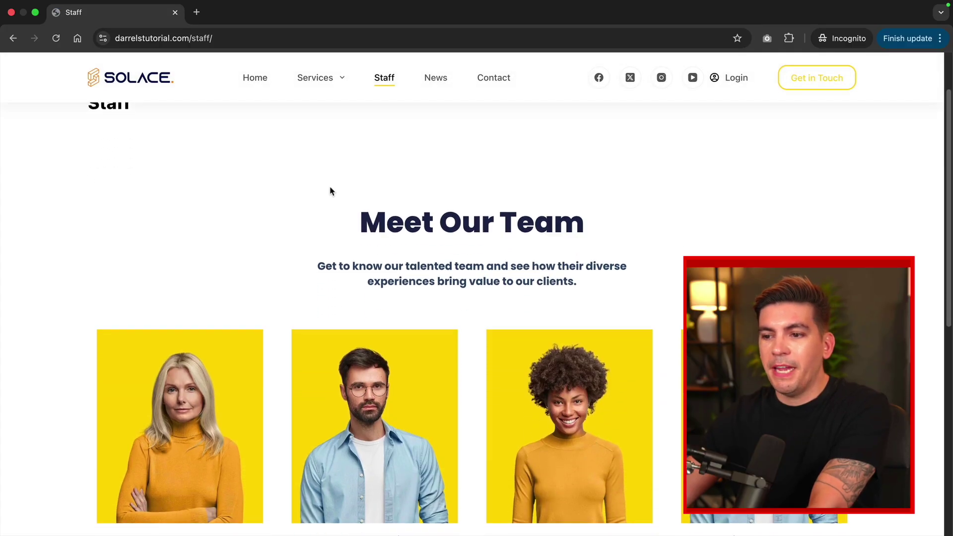
{"action": "scroll", "coordinate": [327, 204], "scroll_direction": "down", "scroll_amount": 3}
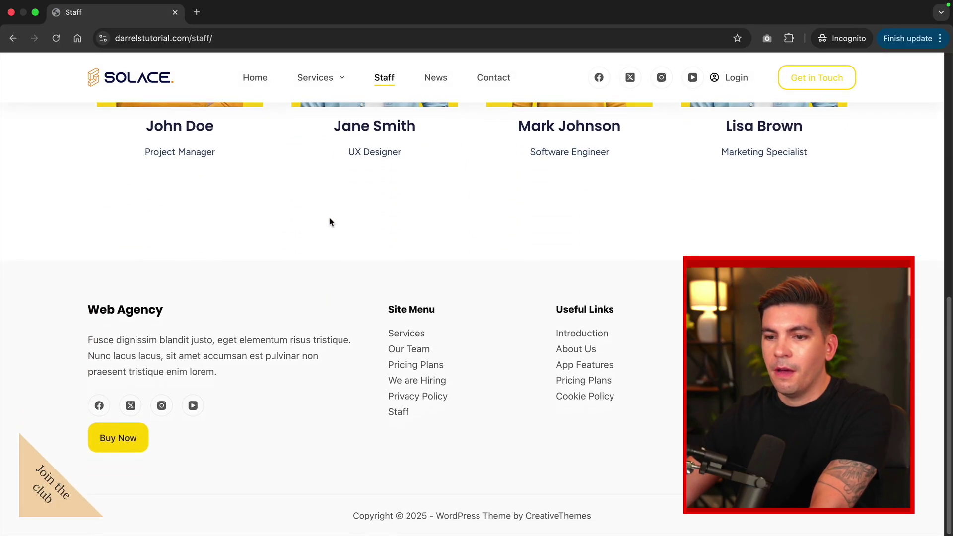
{"action": "scroll", "coordinate": [329, 218], "scroll_direction": "up", "scroll_amount": 10}
{"action": "left_click", "coordinate": [50, 488]}
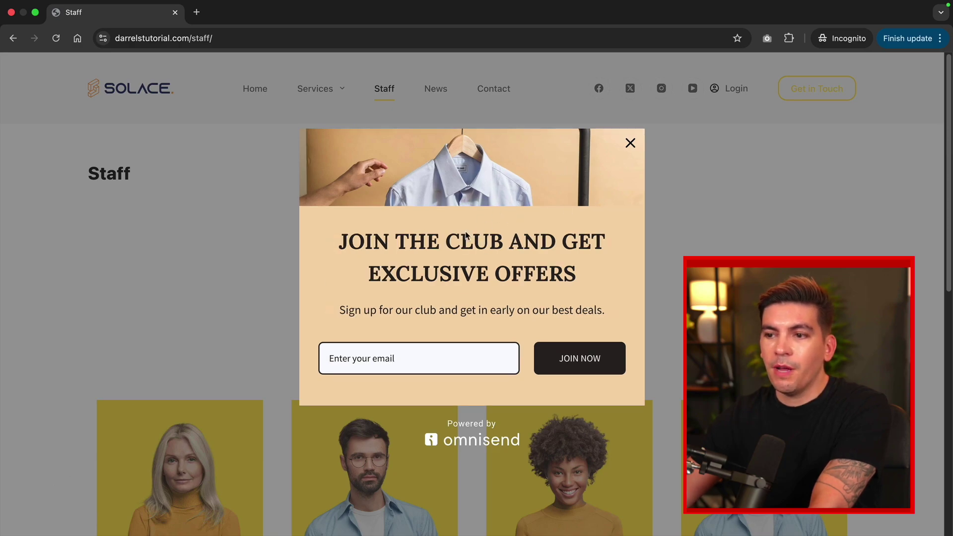
{"action": "left_click", "coordinate": [418, 355]}
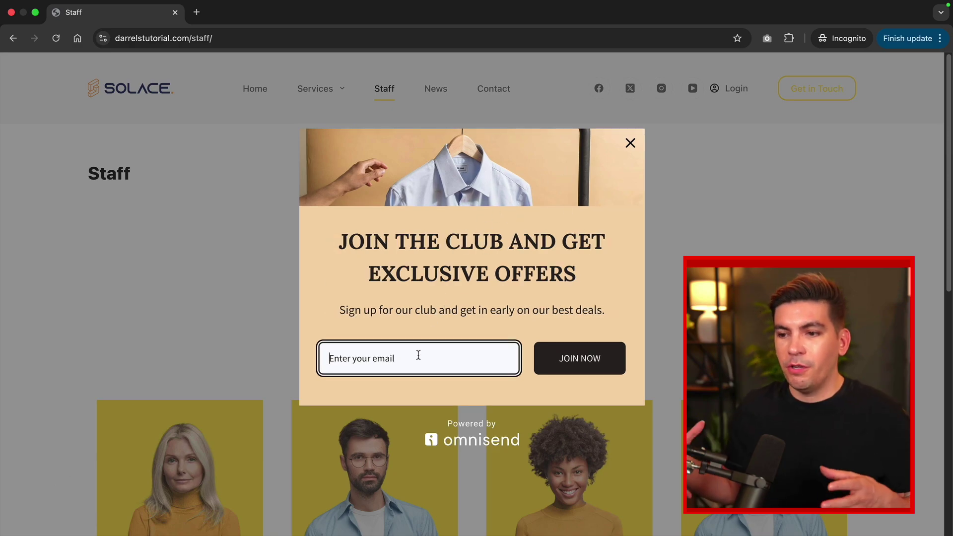
{"action": "left_click", "coordinate": [565, 358]}
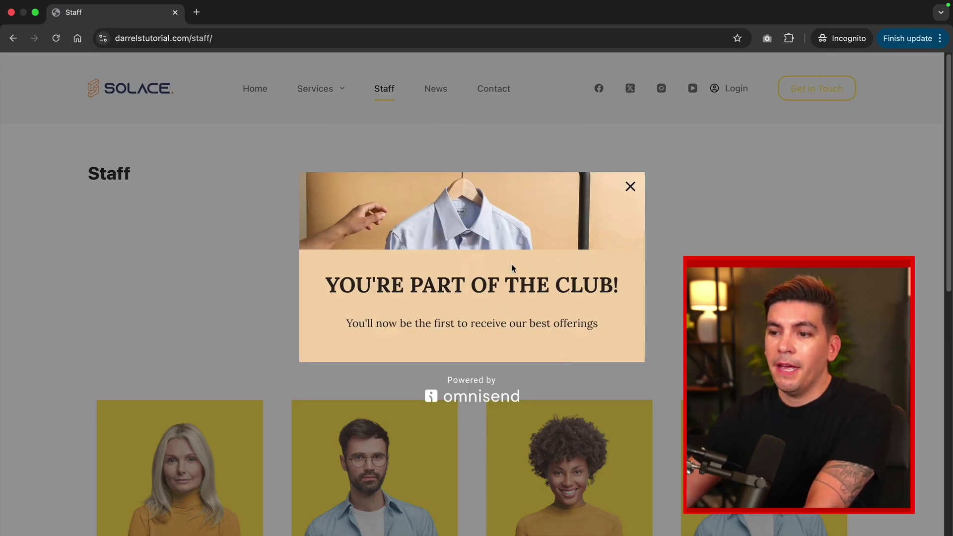
{"action": "left_click", "coordinate": [631, 188]}
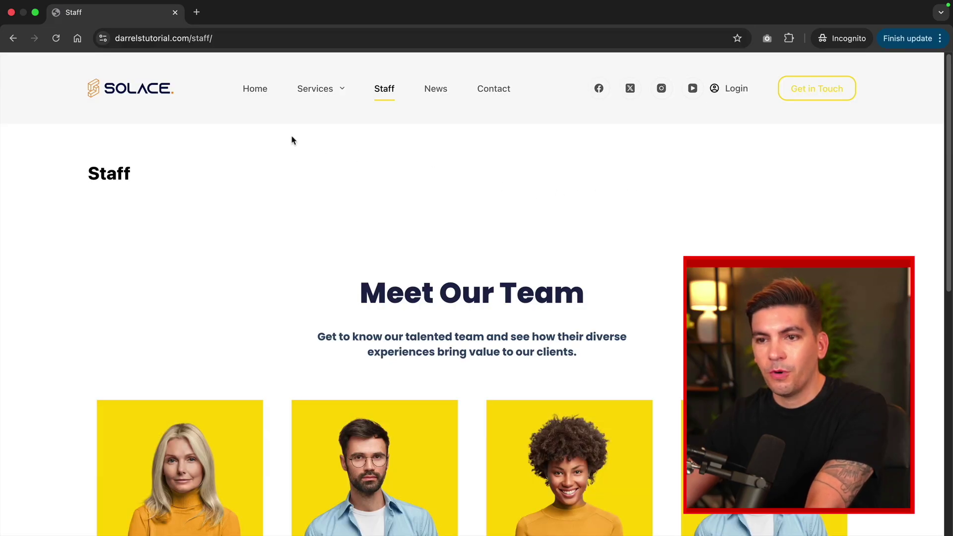
Open the Welcome Email automation's email step and review the subject 'Welcome to [[account.name]]' and preview.
{"action": "left_click", "coordinate": [251, 94]}
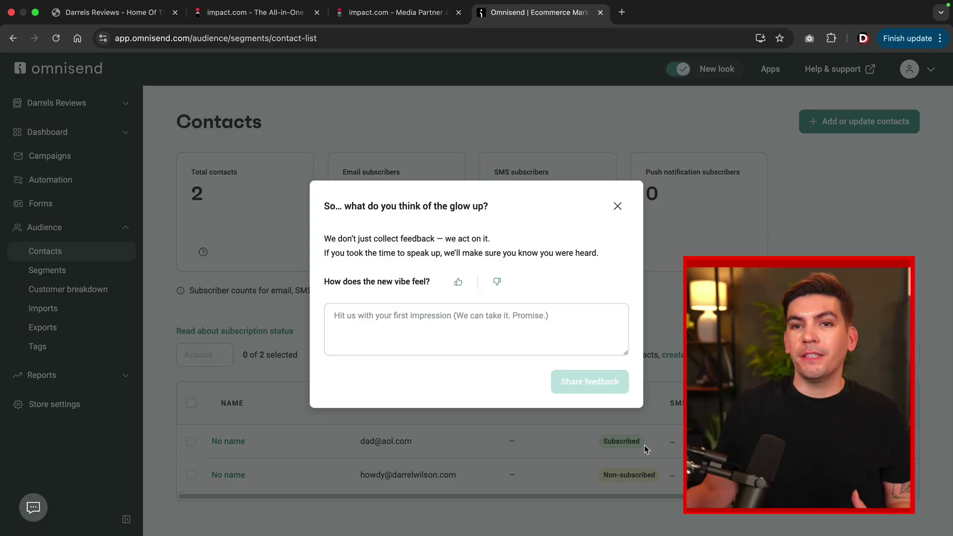
{"action": "left_click", "coordinate": [619, 208]}
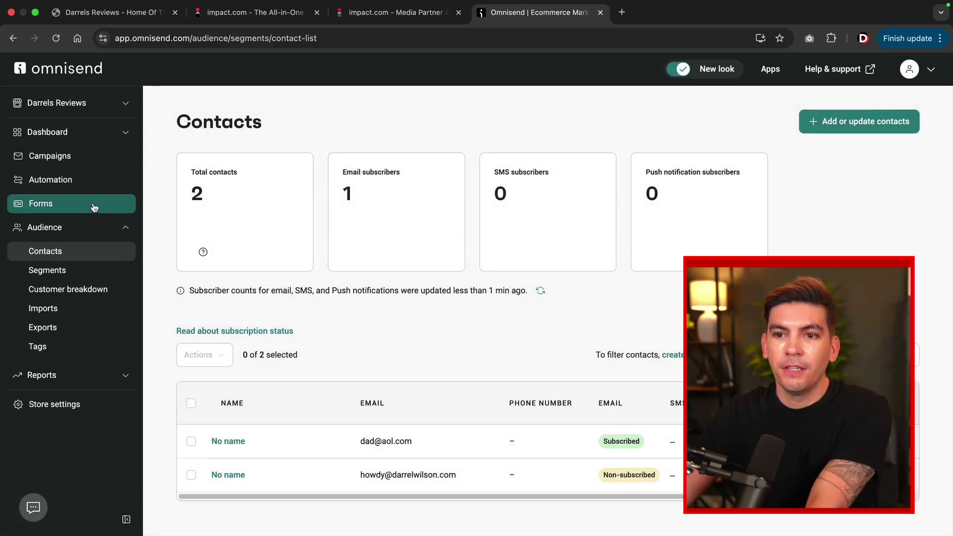
{"action": "left_click", "coordinate": [69, 182]}
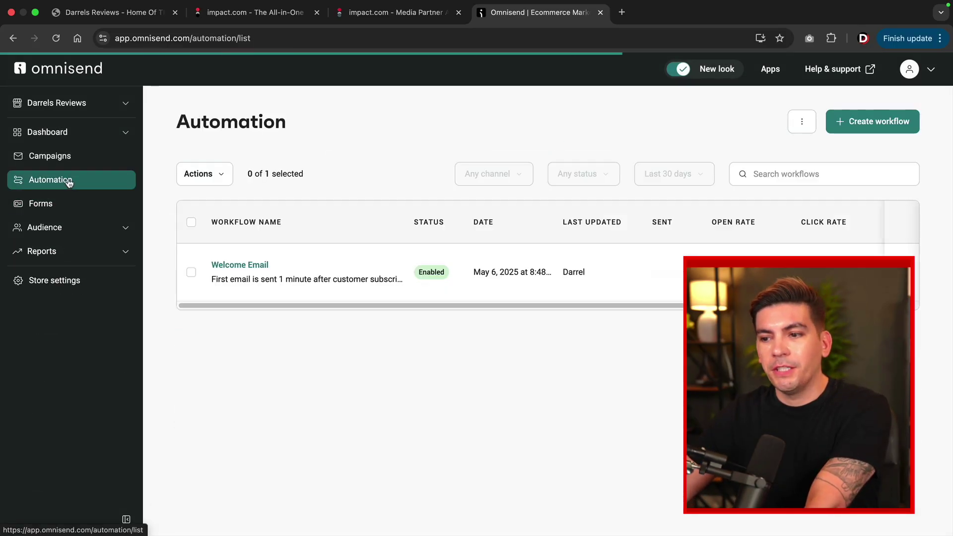
{"action": "left_click", "coordinate": [251, 266]}
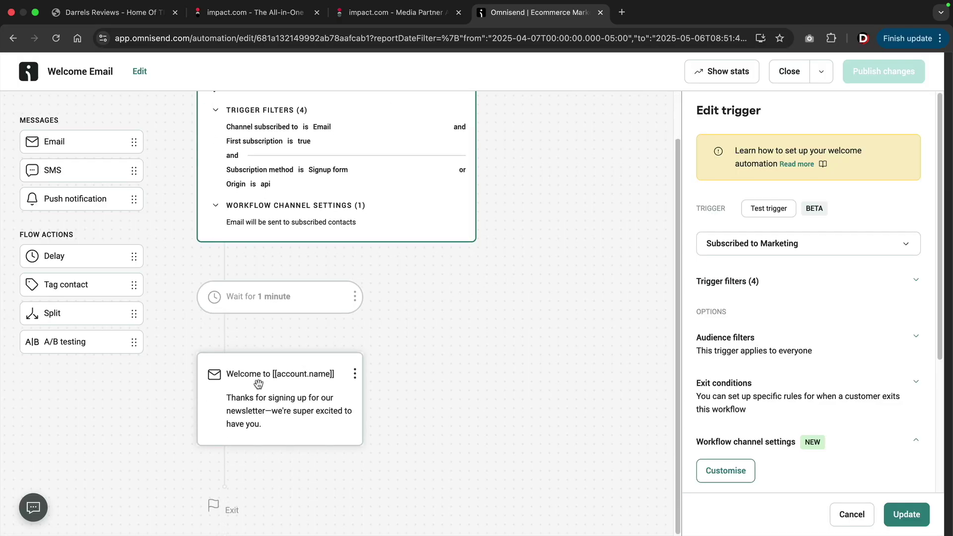
{"action": "left_click", "coordinate": [258, 383]}
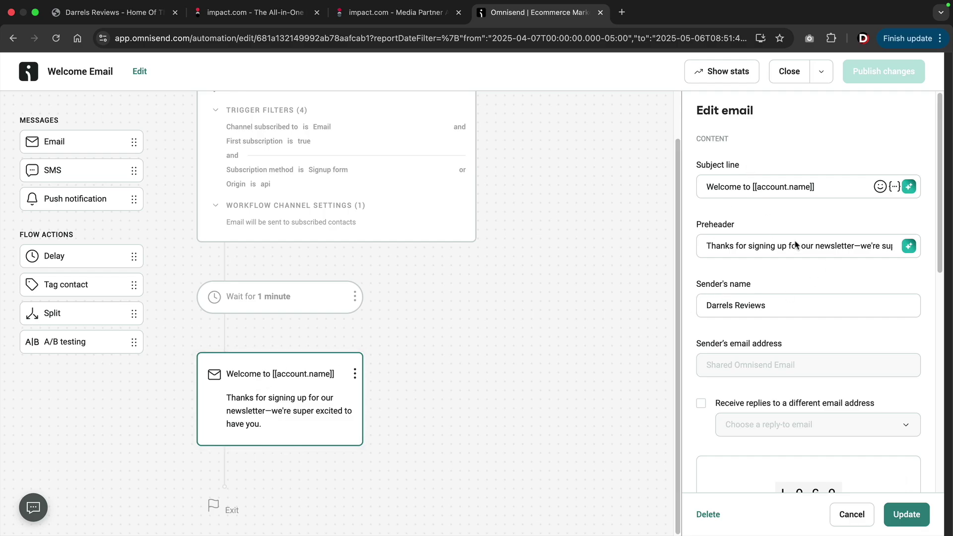
{"action": "scroll", "coordinate": [806, 225], "scroll_direction": "down", "scroll_amount": 6}
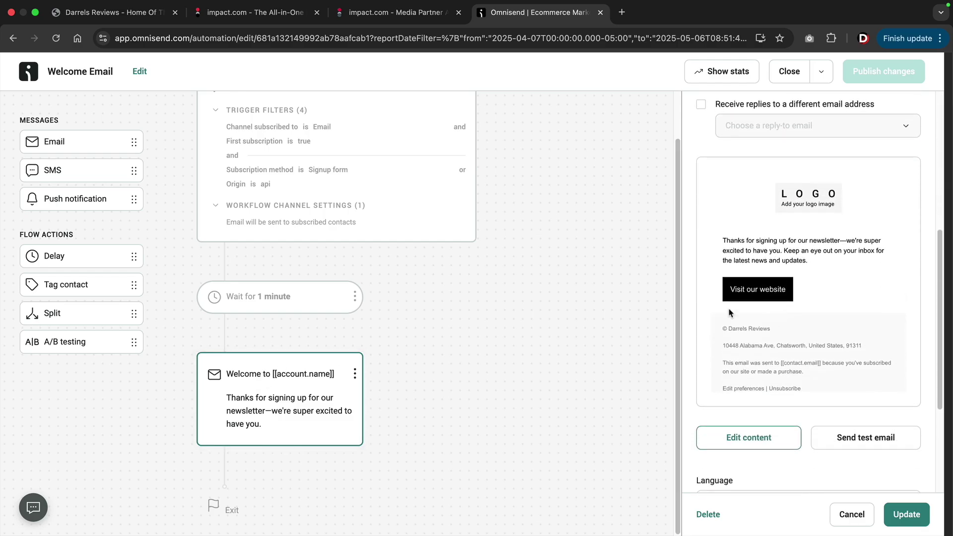
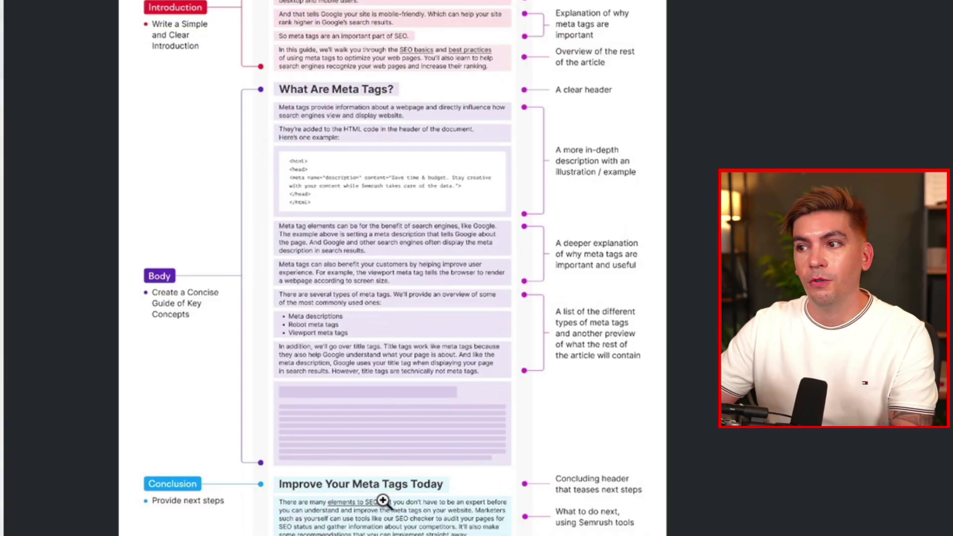
Read the darrelwilson.com blog-writing article, highlighting part of the 'Break up' bullet.
{"action": "scroll", "coordinate": [49, 281], "scroll_direction": "up", "scroll_amount": 5}
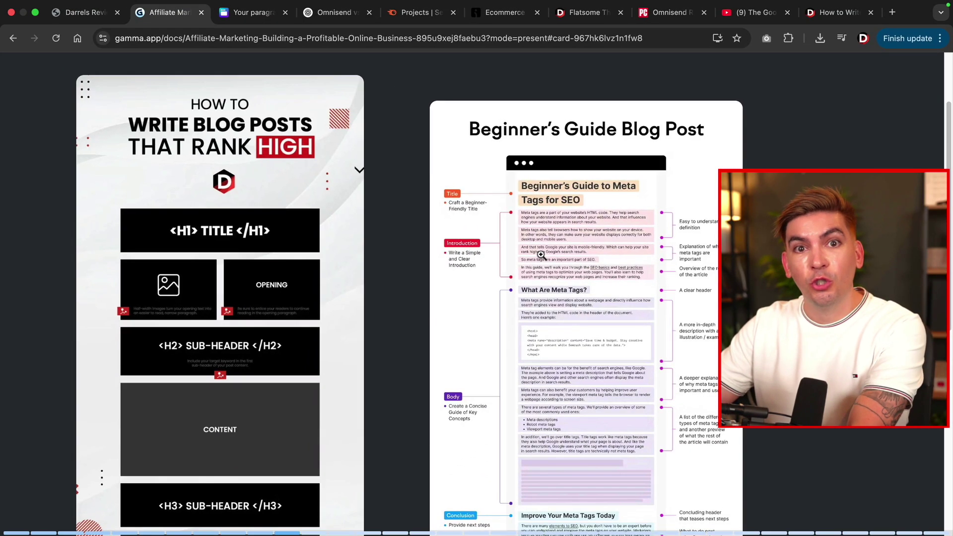
{"action": "scroll", "coordinate": [338, 307], "scroll_direction": "down", "scroll_amount": 5}
{"action": "scroll", "coordinate": [541, 255], "scroll_direction": "down", "scroll_amount": 4}
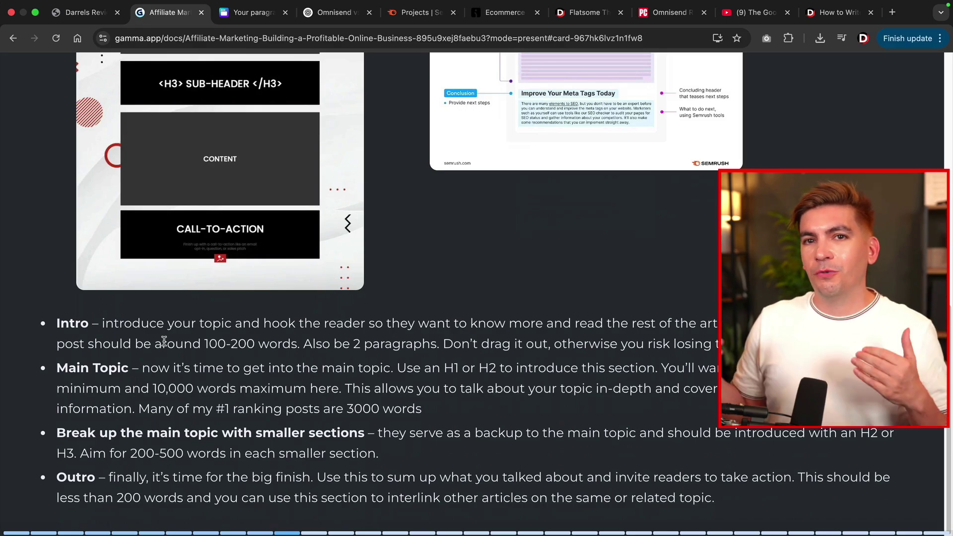
{"action": "scroll", "coordinate": [415, 217], "scroll_direction": "up", "scroll_amount": 6}
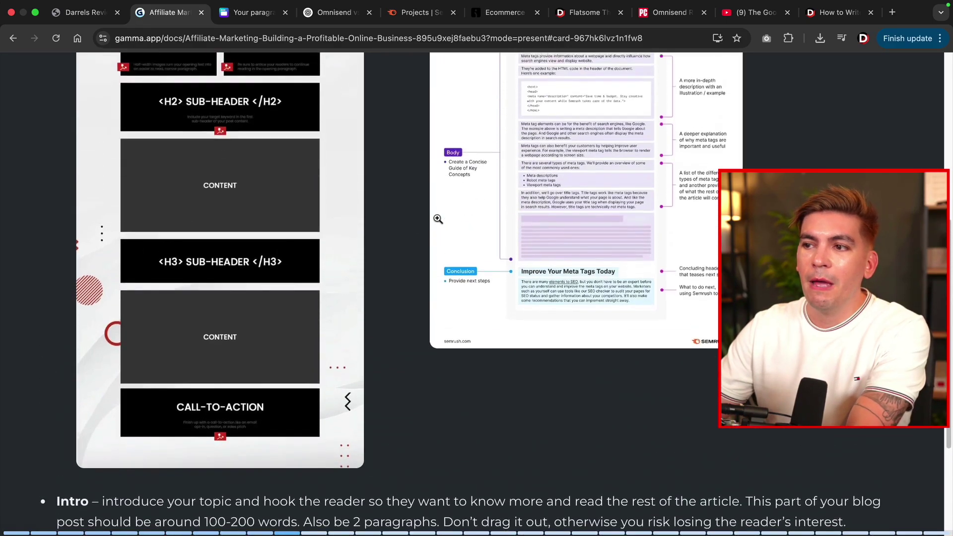
{"action": "scroll", "coordinate": [444, 217], "scroll_direction": "up", "scroll_amount": 1}
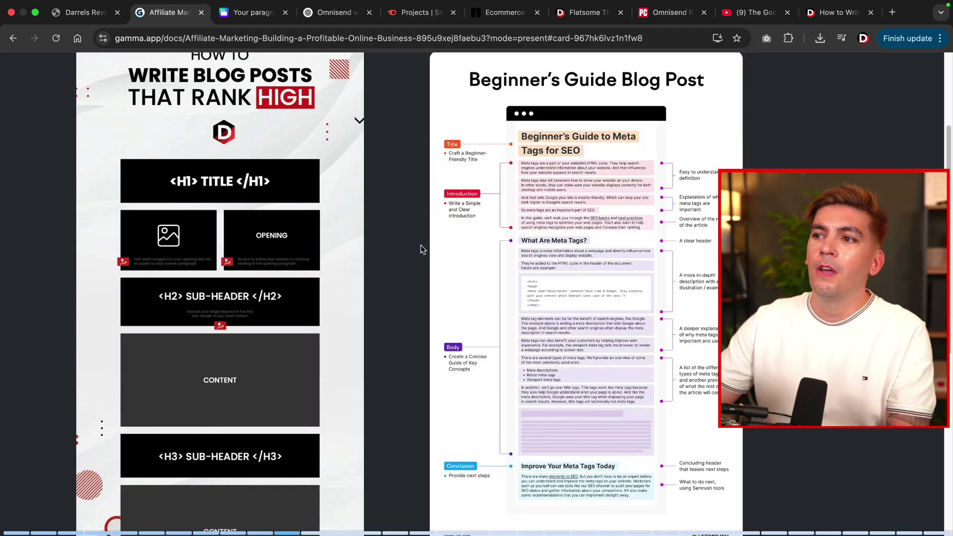
{"action": "left_click", "coordinate": [838, 12]}
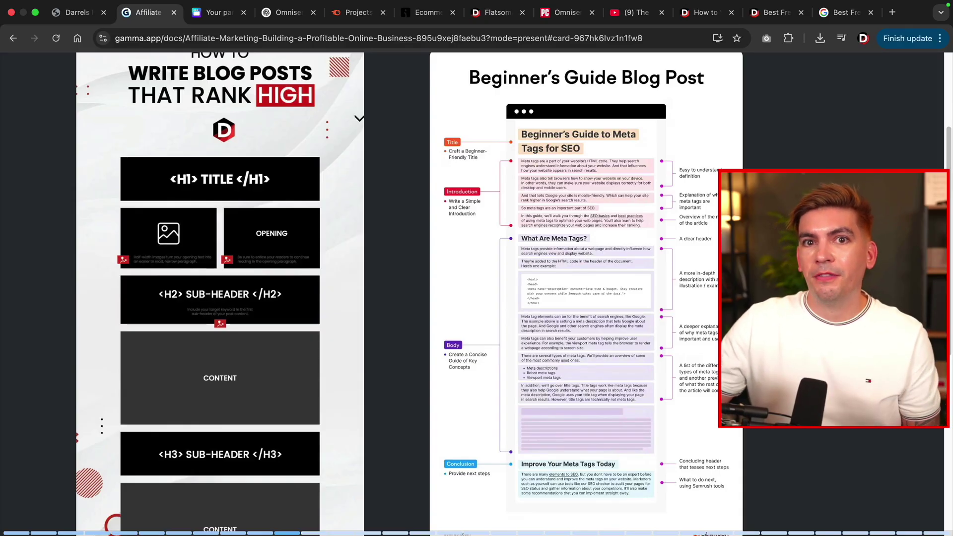
{"action": "scroll", "coordinate": [716, 260], "scroll_direction": "down", "scroll_amount": 8}
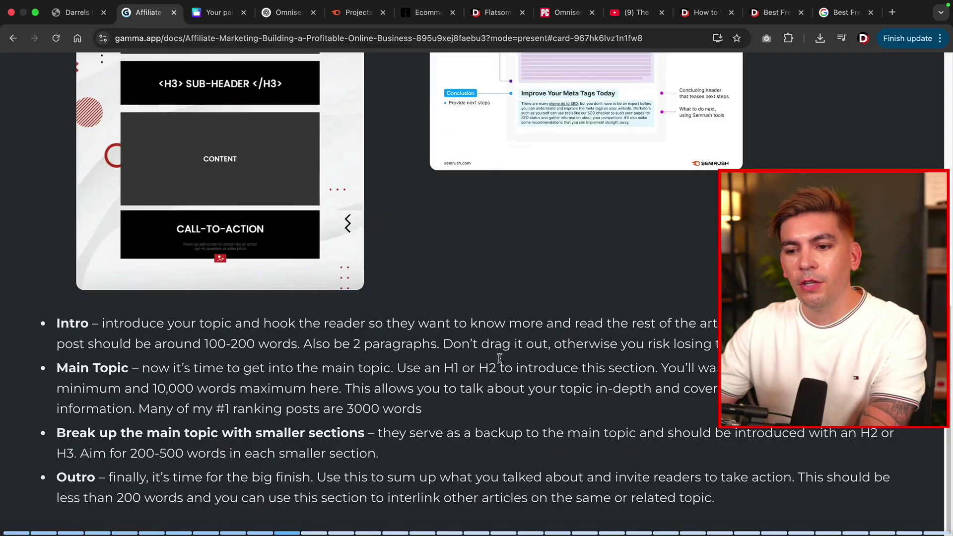
{"action": "left_click_drag", "start_coordinate": [87, 433], "coordinate": [273, 438]}
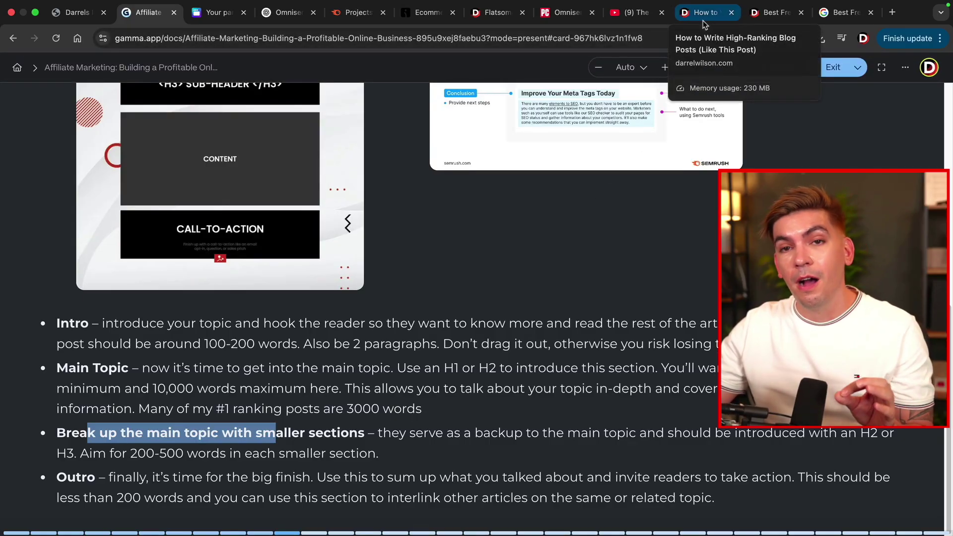
Check the Google results for Best Free Elementor Kits, then return to the darrelwilson.com kits article.
{"action": "left_click", "coordinate": [703, 20]}
{"action": "left_click", "coordinate": [774, 12]}
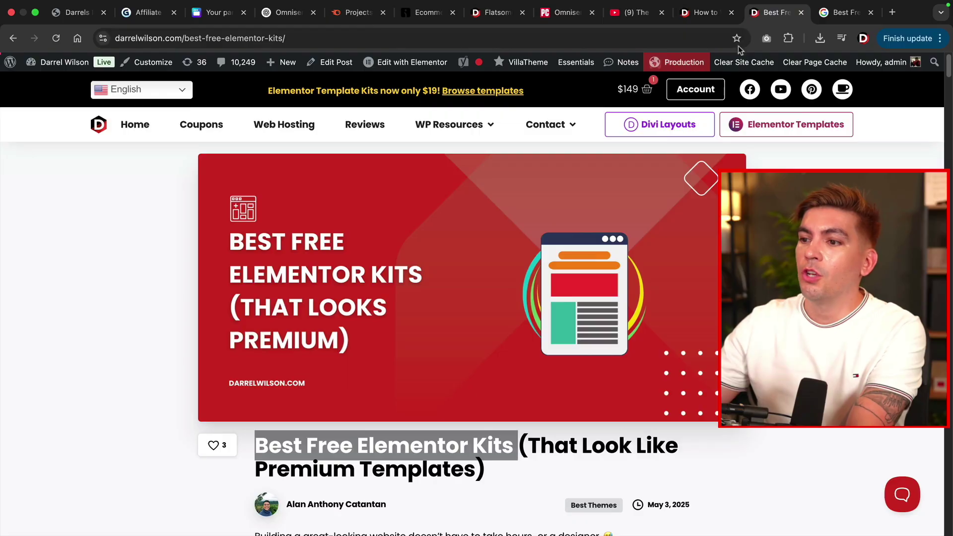
{"action": "left_click", "coordinate": [831, 18]}
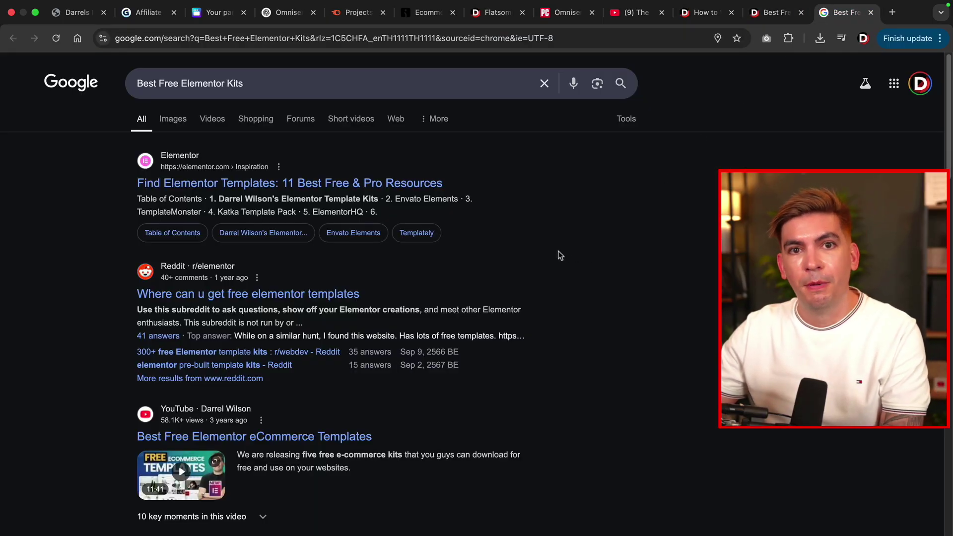
{"action": "scroll", "coordinate": [549, 276], "scroll_direction": "down", "scroll_amount": 10}
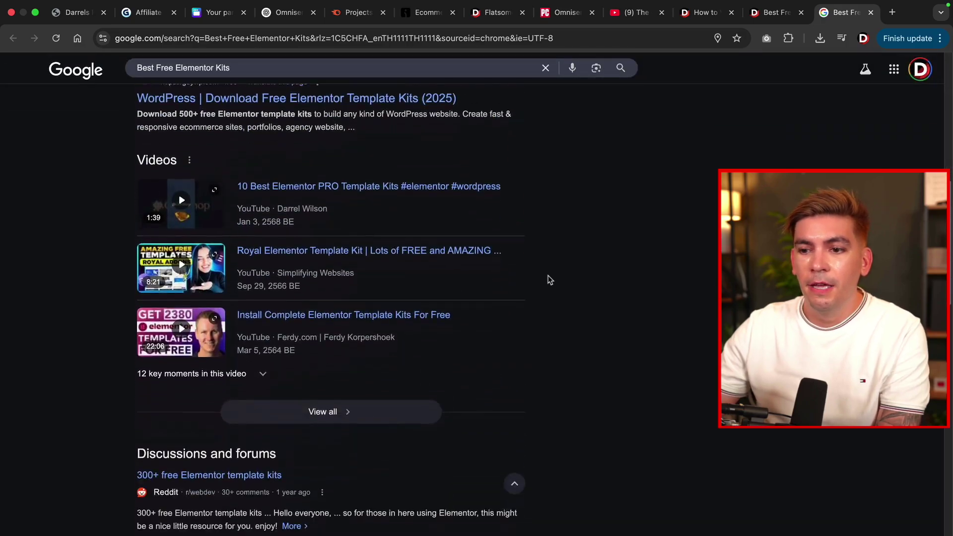
{"action": "scroll", "coordinate": [549, 280], "scroll_direction": "down", "scroll_amount": 8}
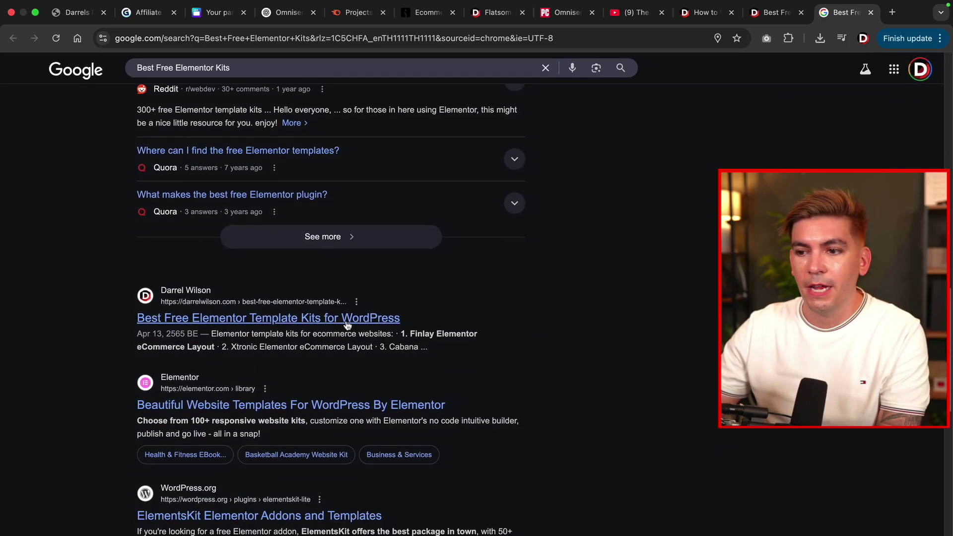
{"action": "left_click", "coordinate": [775, 13]}
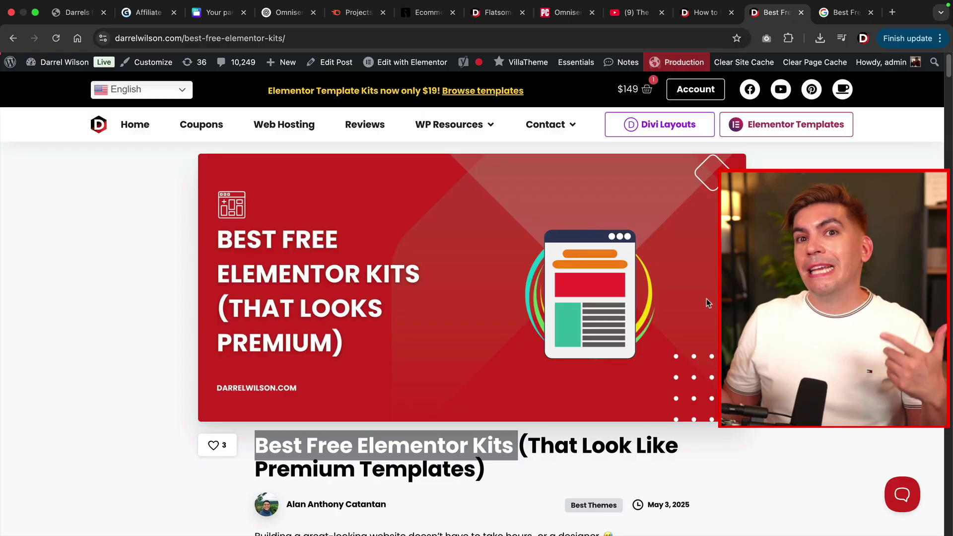
Scroll the Elementor kits article and highlight, then clear, its intro paragraphs.
{"action": "scroll", "coordinate": [700, 308], "scroll_direction": "down", "scroll_amount": 5}
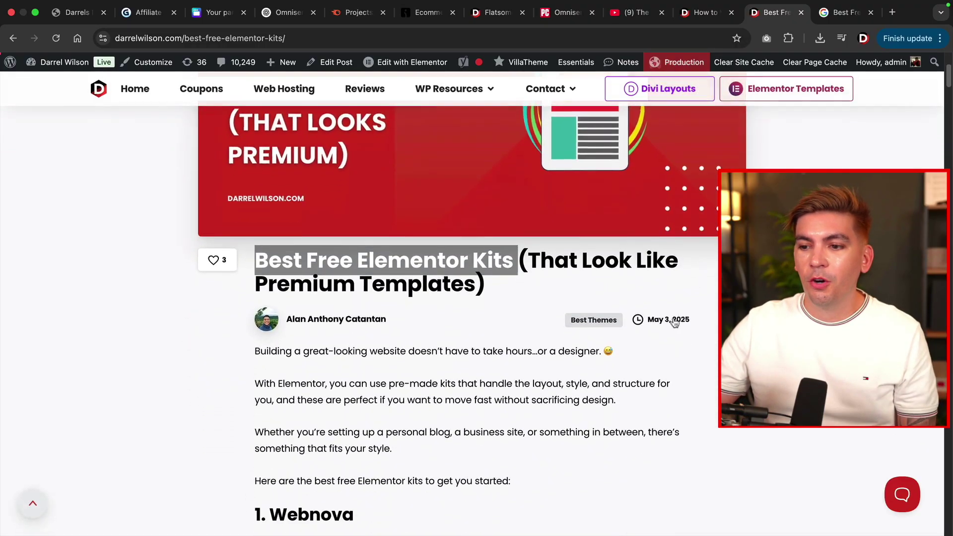
{"action": "scroll", "coordinate": [674, 323], "scroll_direction": "down", "scroll_amount": 3}
{"action": "left_click_drag", "start_coordinate": [267, 284], "coordinate": [458, 399]}
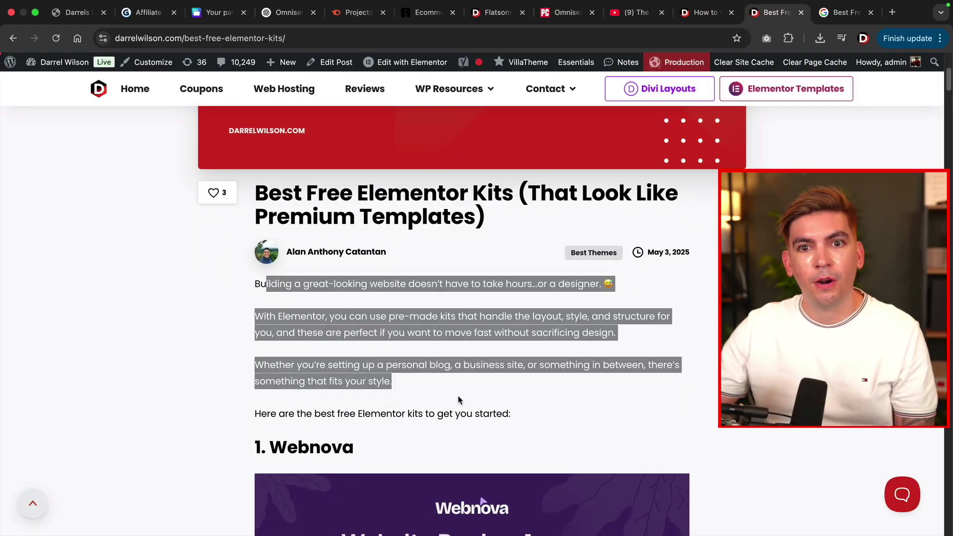
{"action": "left_click", "coordinate": [458, 399]}
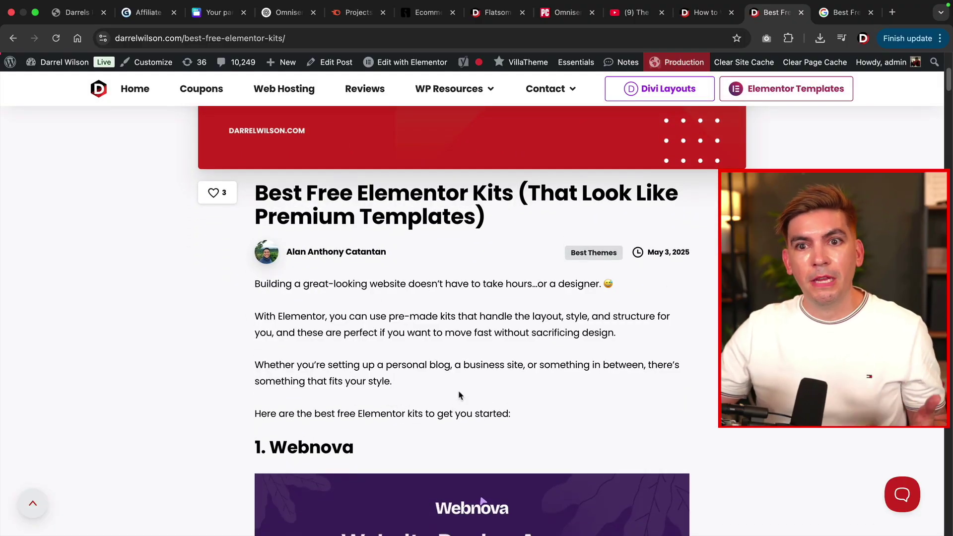
Highlight the Webnova kit description, feature bullets, orange callout and summary text.
{"action": "scroll", "coordinate": [458, 396], "scroll_direction": "down", "scroll_amount": 10}
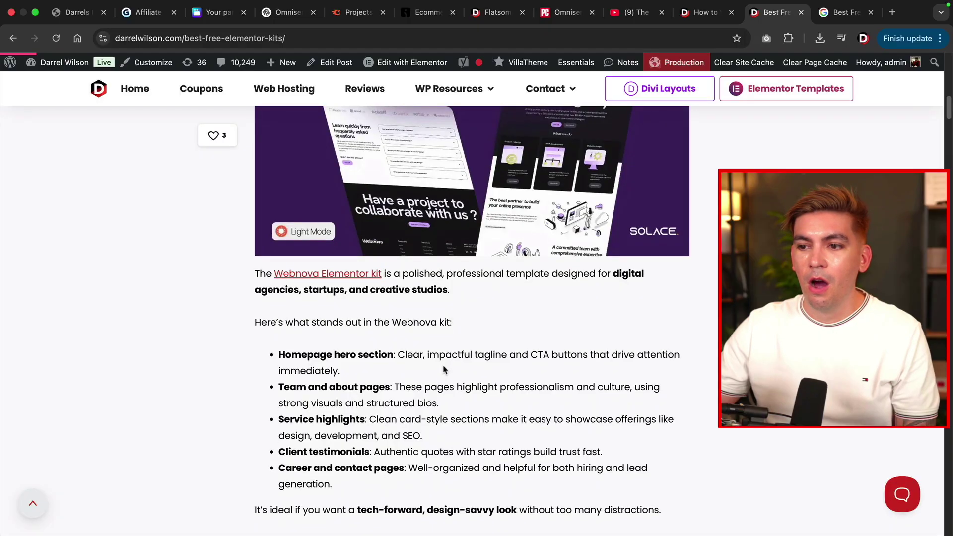
{"action": "left_click_drag", "start_coordinate": [255, 273], "coordinate": [484, 306]}
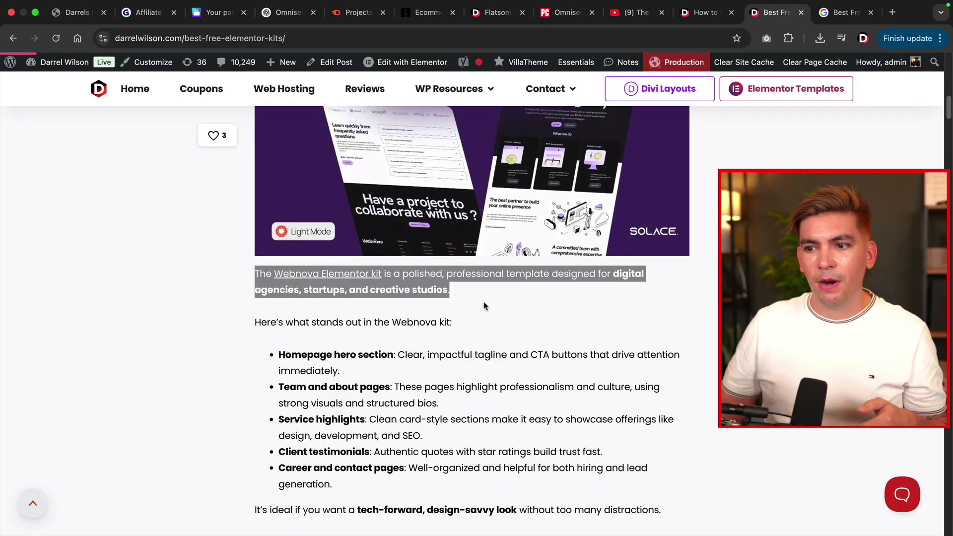
{"action": "scroll", "coordinate": [483, 306], "scroll_direction": "down", "scroll_amount": 2}
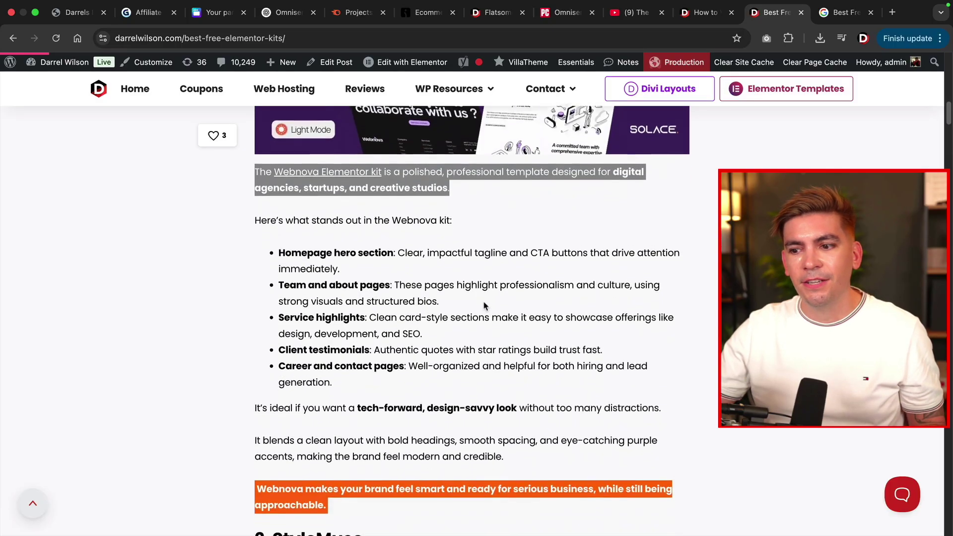
{"action": "scroll", "coordinate": [484, 305], "scroll_direction": "down", "scroll_amount": 4}
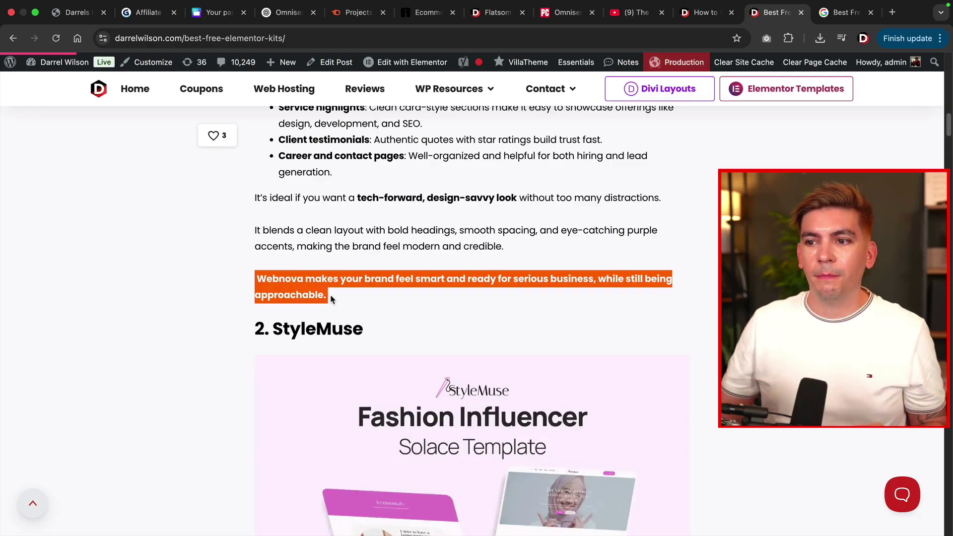
{"action": "scroll", "coordinate": [331, 298], "scroll_direction": "up", "scroll_amount": 5}
{"action": "left_click_drag", "start_coordinate": [343, 298], "coordinate": [414, 373]}
{"action": "scroll", "coordinate": [414, 370], "scroll_direction": "down", "scroll_amount": 2}
{"action": "scroll", "coordinate": [414, 370], "scroll_direction": "down", "scroll_amount": 3}
{"action": "triple_click", "coordinate": [315, 353]}
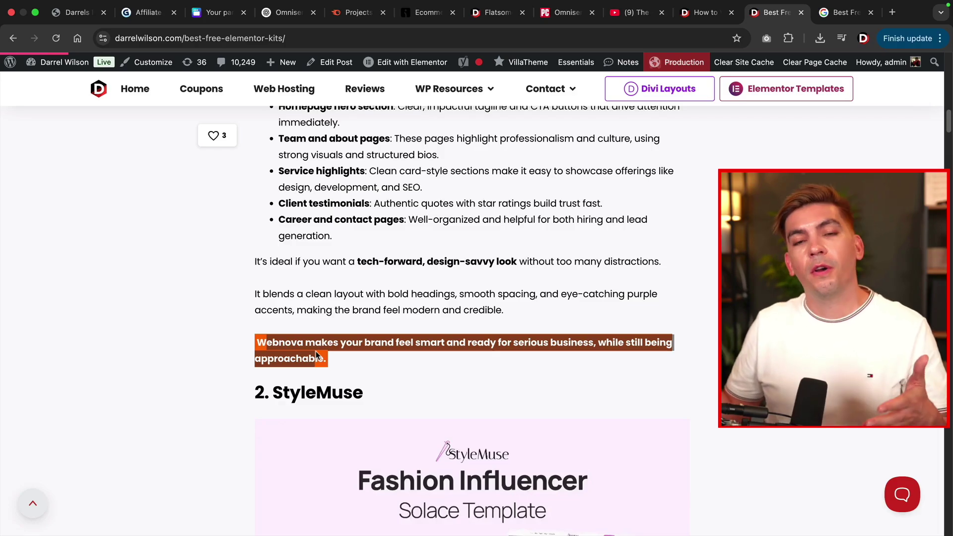
{"action": "left_click", "coordinate": [306, 346]}
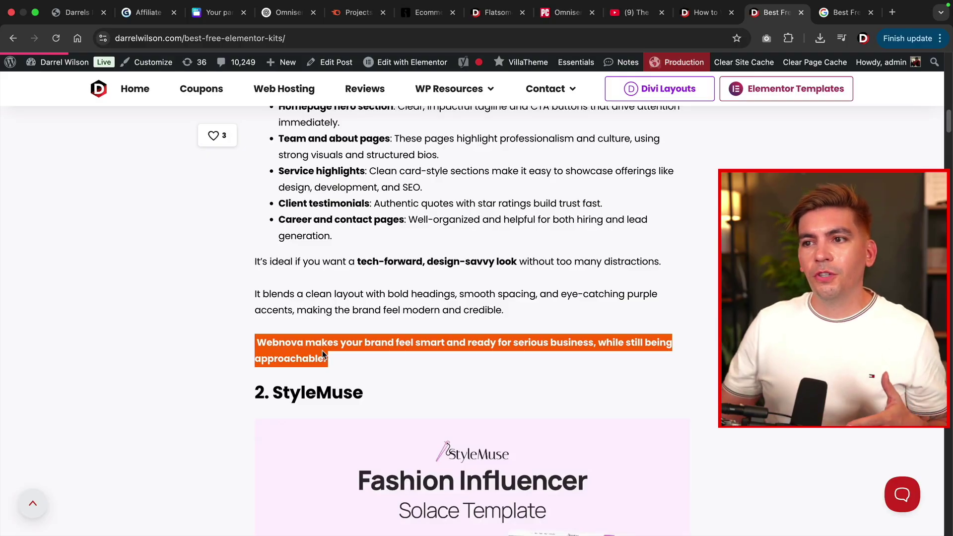
{"action": "left_click_drag", "start_coordinate": [311, 154], "coordinate": [409, 310]}
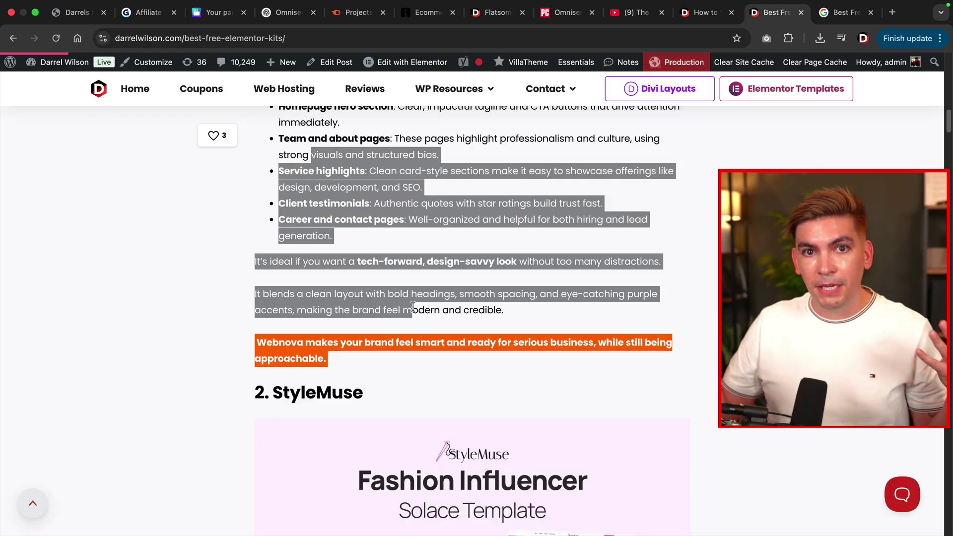
Scroll to and select the 'What is the Solace Theme?' section, then go to the Google results.
{"action": "scroll", "coordinate": [413, 306], "scroll_direction": "down", "scroll_amount": 6}
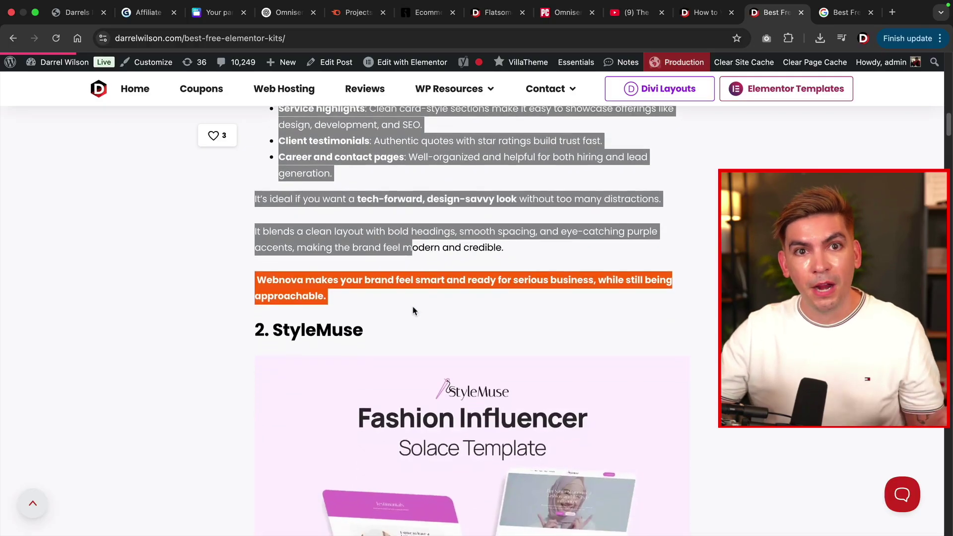
{"action": "scroll", "coordinate": [413, 305], "scroll_direction": "down", "scroll_amount": 4}
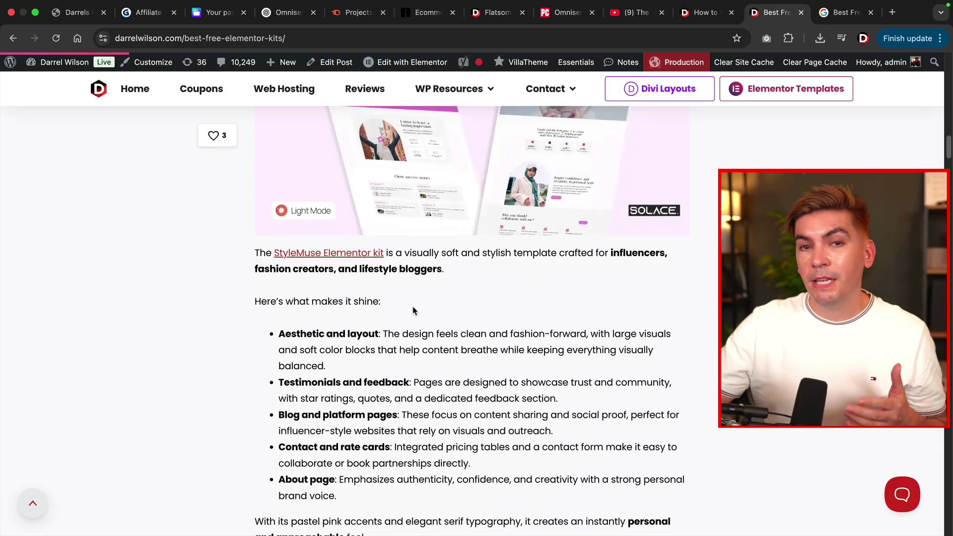
{"action": "scroll", "coordinate": [414, 311], "scroll_direction": "down", "scroll_amount": 8}
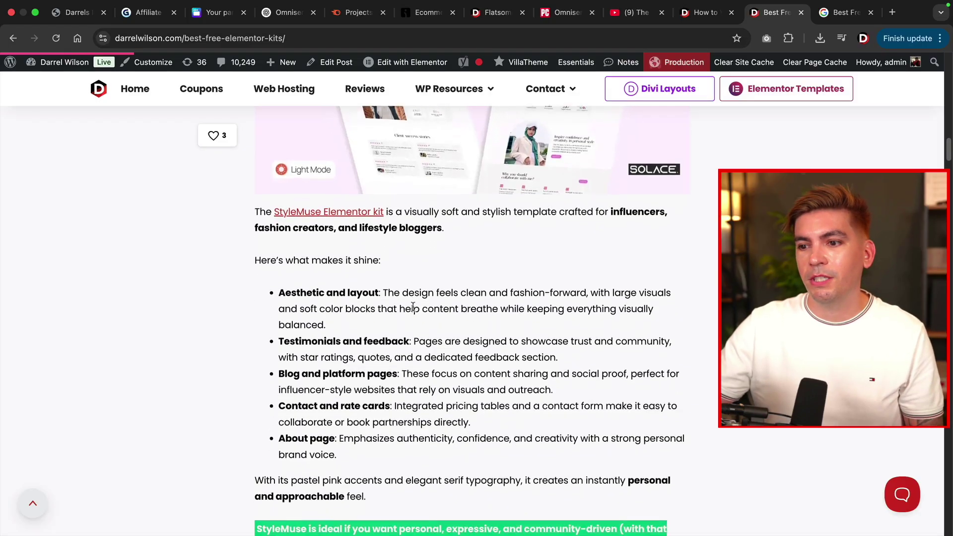
{"action": "scroll", "coordinate": [413, 310], "scroll_direction": "down", "scroll_amount": 14}
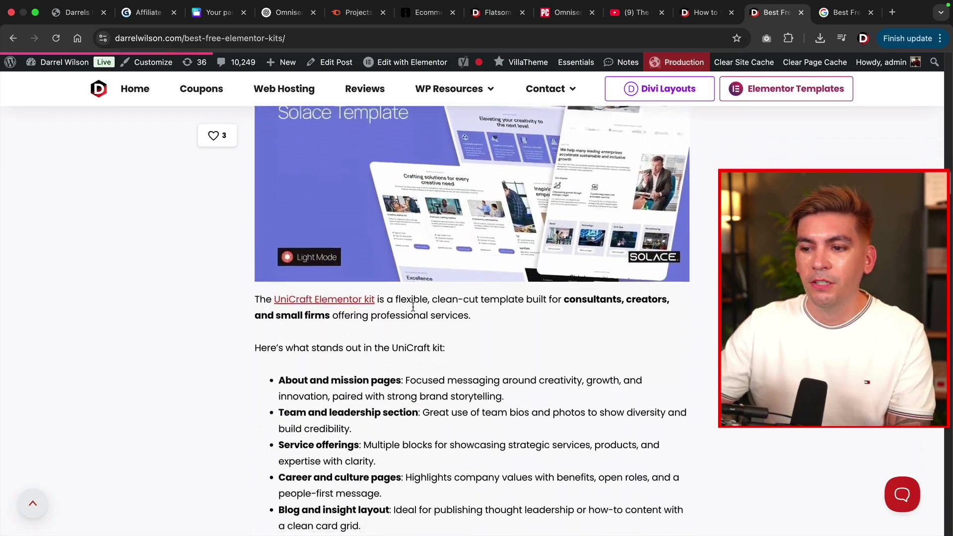
{"action": "scroll", "coordinate": [412, 311], "scroll_direction": "down", "scroll_amount": 16}
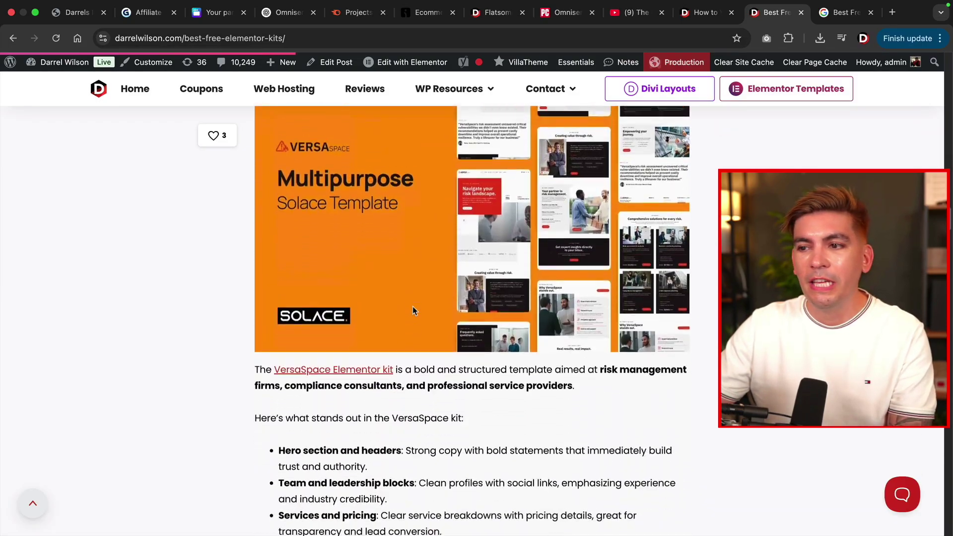
{"action": "scroll", "coordinate": [412, 311], "scroll_direction": "down", "scroll_amount": 15}
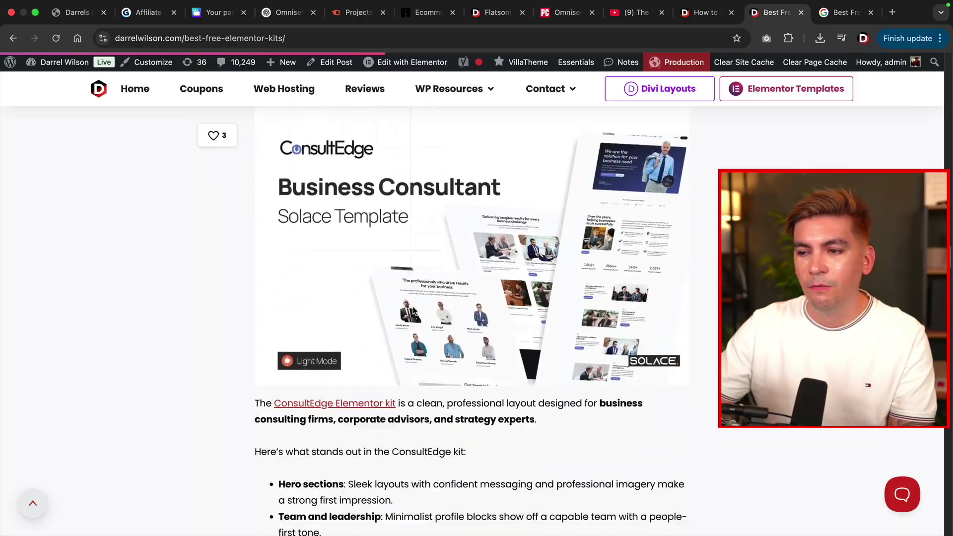
{"action": "scroll", "coordinate": [413, 308], "scroll_direction": "down", "scroll_amount": 13}
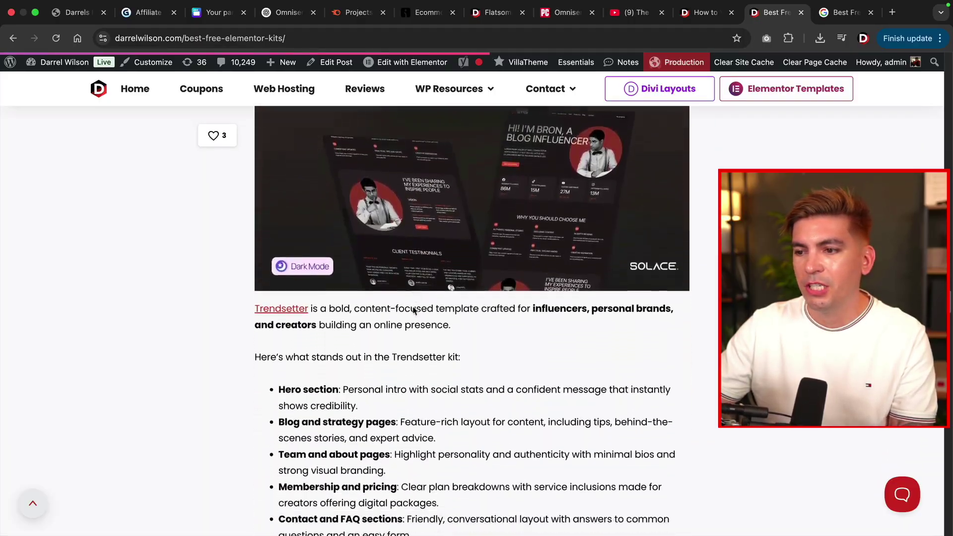
{"action": "scroll", "coordinate": [412, 310], "scroll_direction": "down", "scroll_amount": 16}
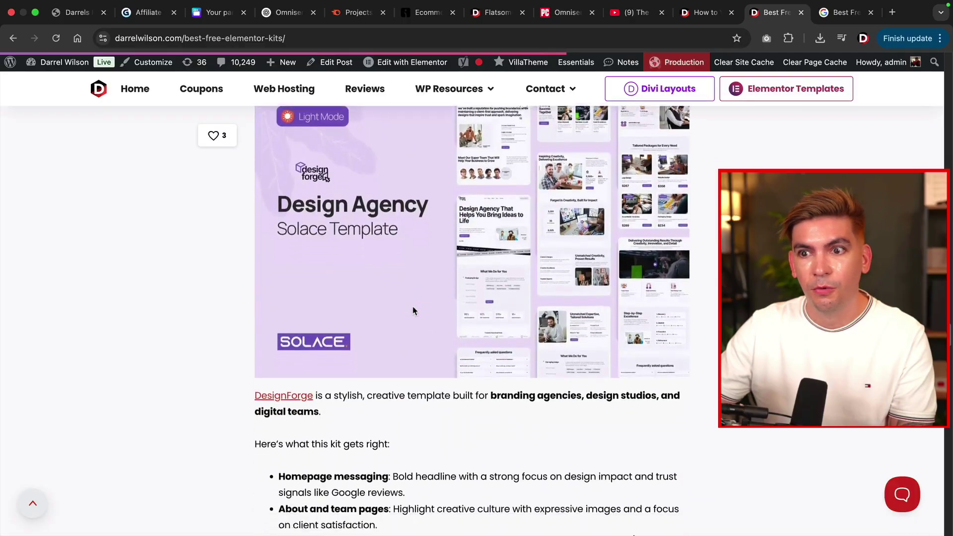
{"action": "scroll", "coordinate": [412, 311], "scroll_direction": "down", "scroll_amount": 14}
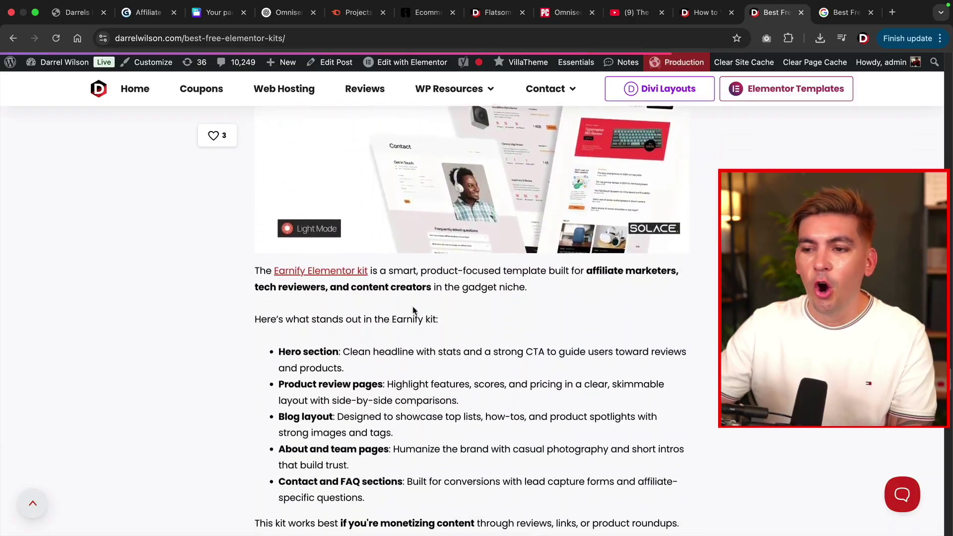
{"action": "scroll", "coordinate": [413, 311], "scroll_direction": "down", "scroll_amount": 14}
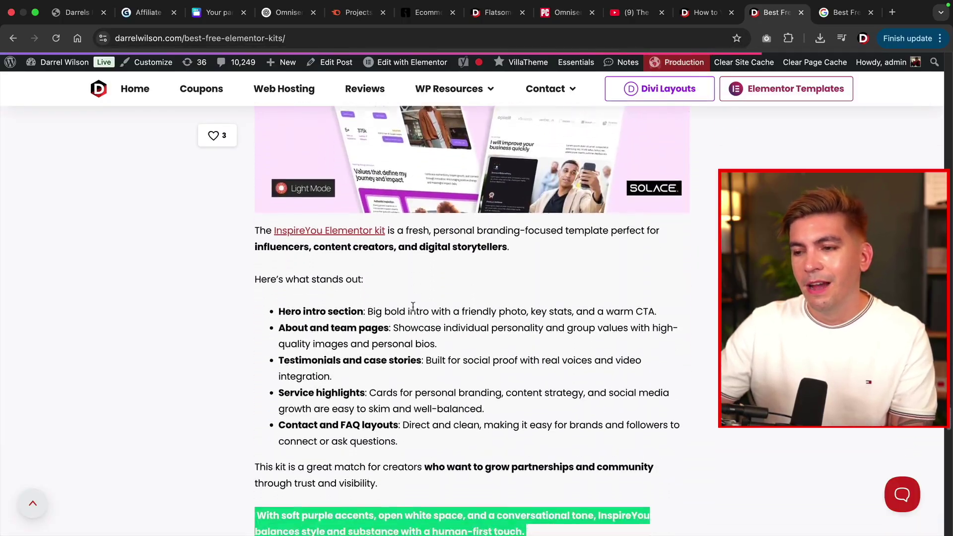
{"action": "scroll", "coordinate": [412, 311], "scroll_direction": "down", "scroll_amount": 11}
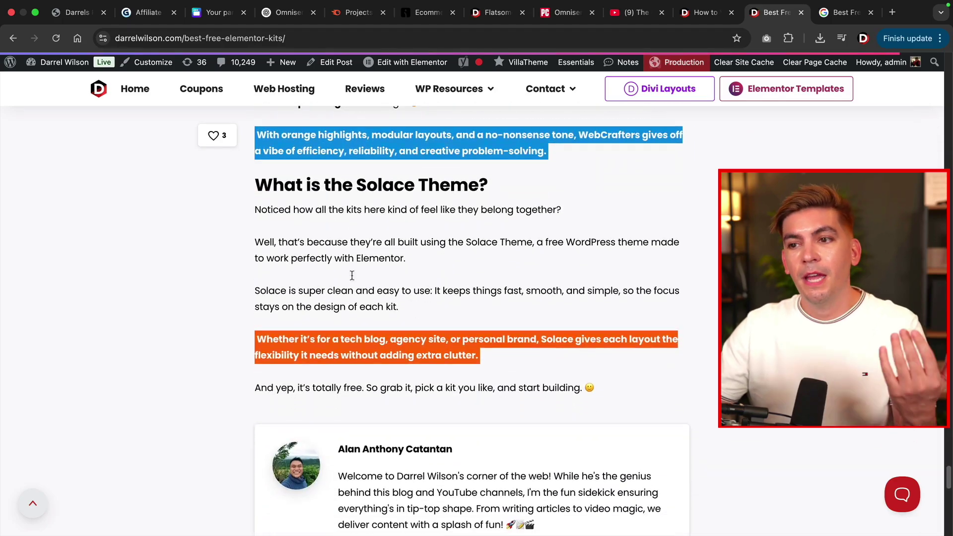
{"action": "left_click_drag", "start_coordinate": [248, 186], "coordinate": [598, 390]}
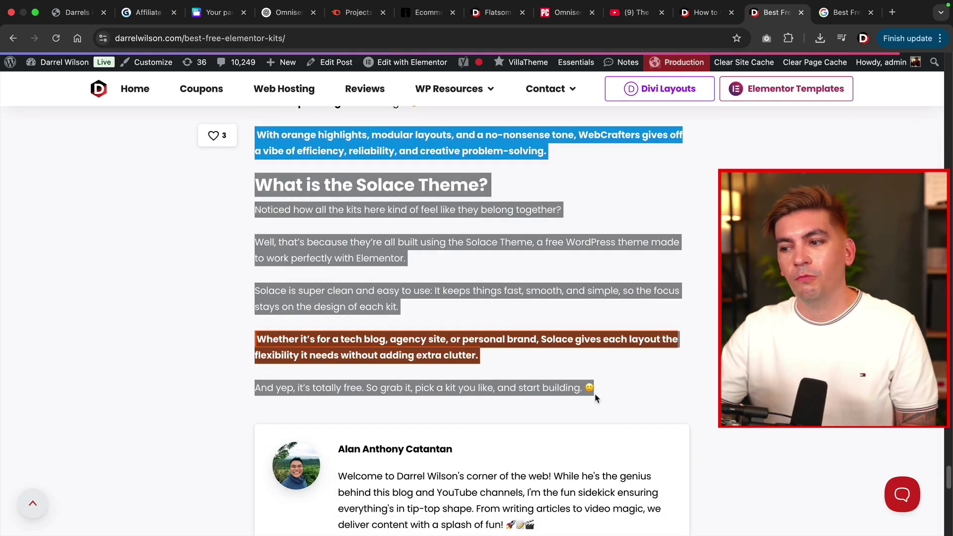
{"action": "left_click", "coordinate": [499, 333]}
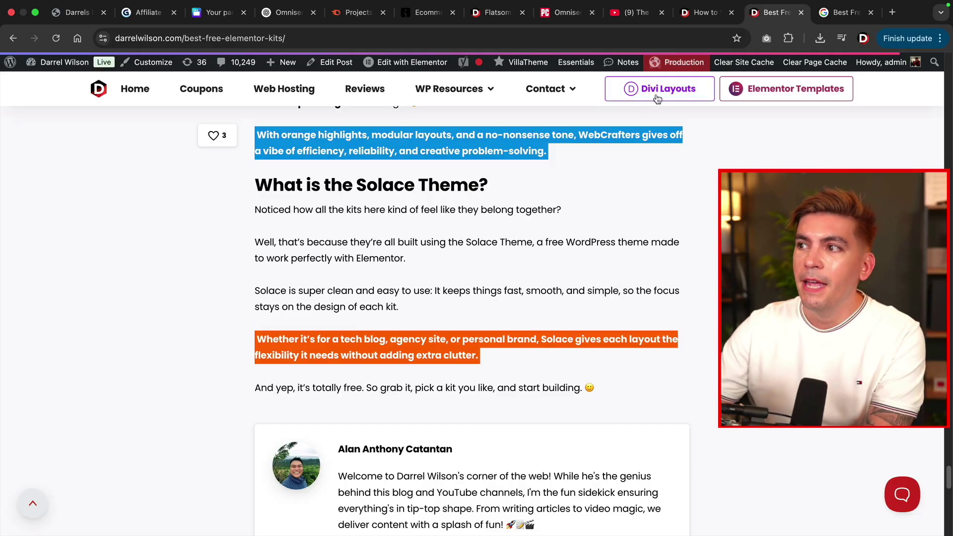
{"action": "key", "text": "ctrl+Tab"}
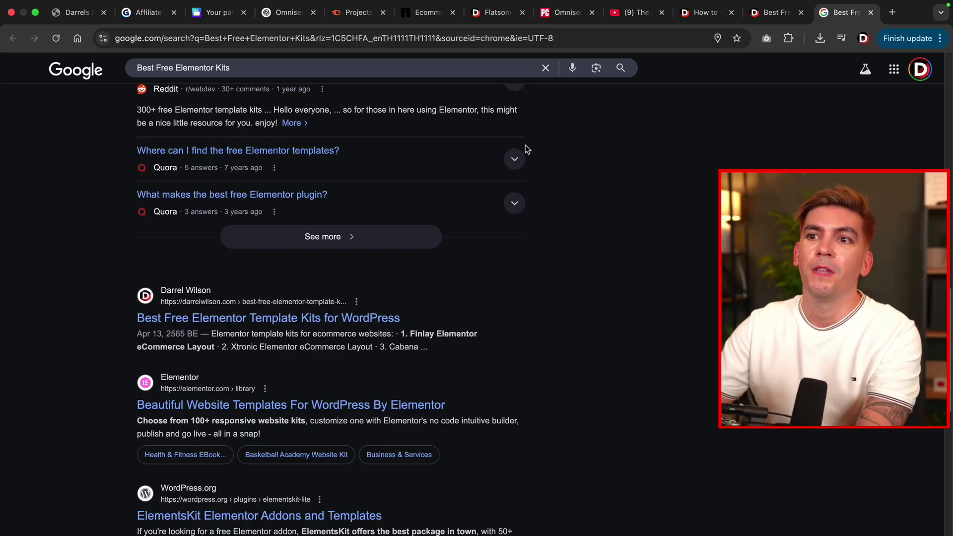
Open the affiliate presentation's Writing High-Ranking Blog Posts card and scroll to the Transactional intent example.
{"action": "left_click", "coordinate": [163, 18]}
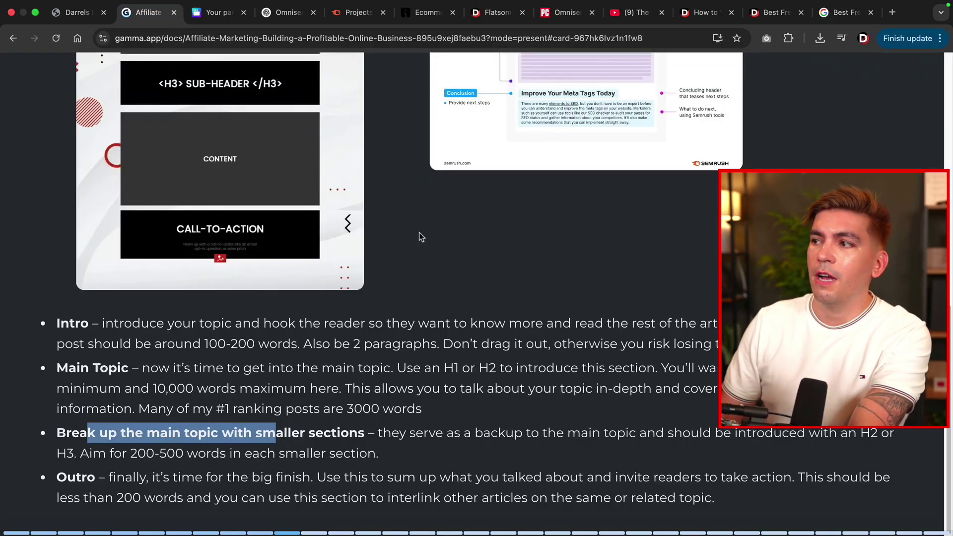
{"action": "key", "text": "Right"}
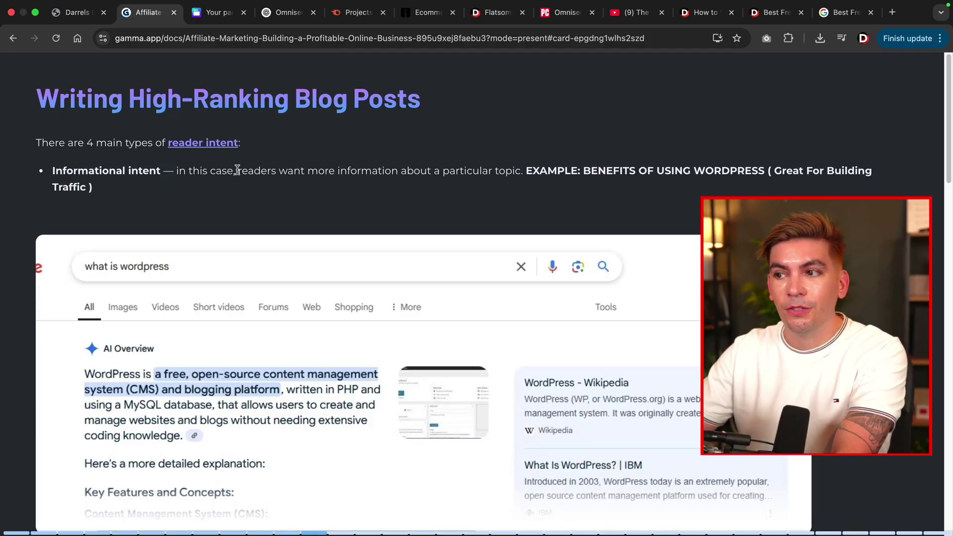
{"action": "scroll", "coordinate": [265, 194], "scroll_direction": "down", "scroll_amount": 2}
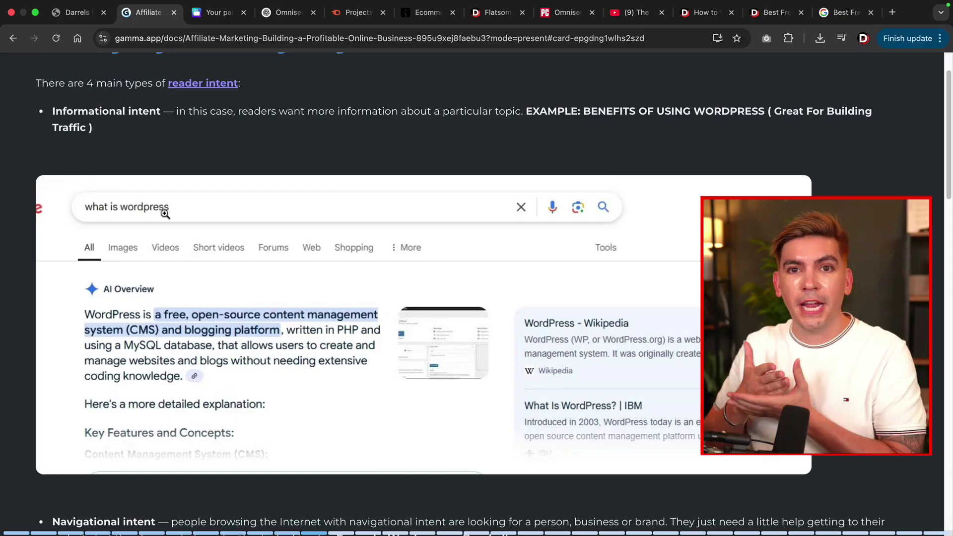
{"action": "scroll", "coordinate": [165, 213], "scroll_direction": "down", "scroll_amount": 8}
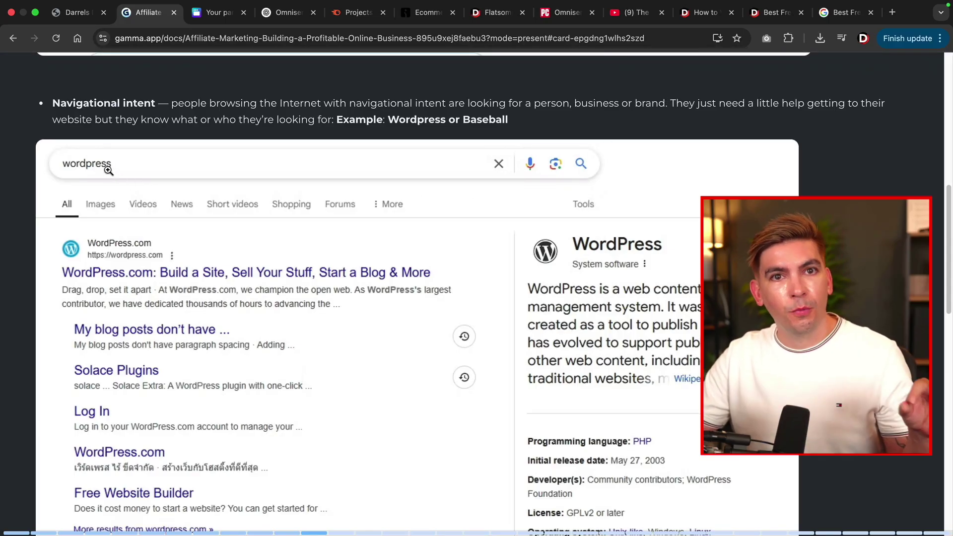
{"action": "scroll", "coordinate": [148, 181], "scroll_direction": "down", "scroll_amount": 9}
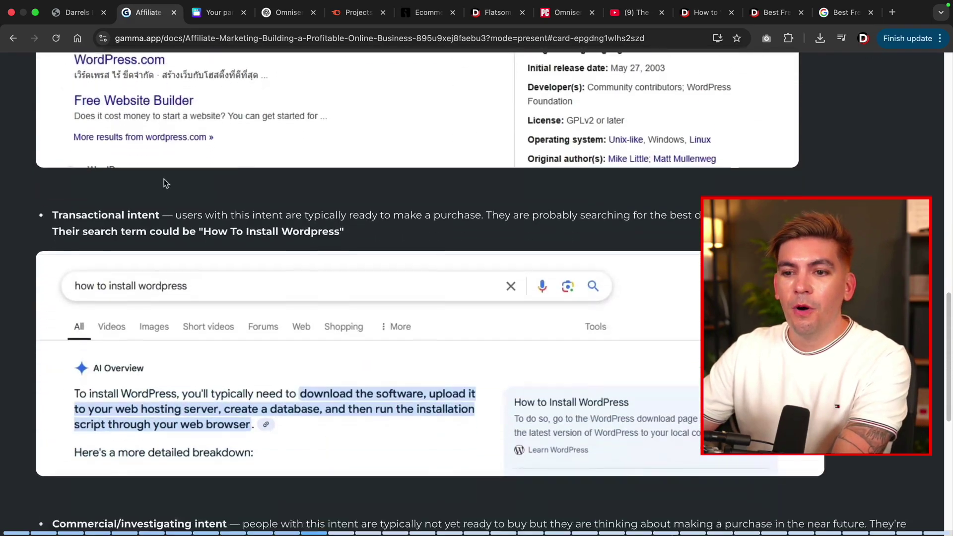
{"action": "scroll", "coordinate": [201, 179], "scroll_direction": "down", "scroll_amount": 1}
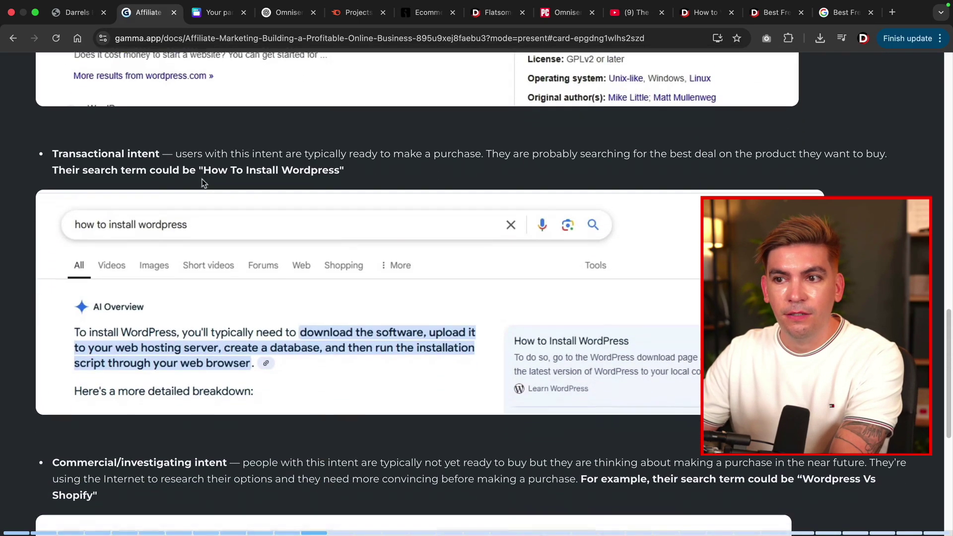
Scroll to the Commercial/investigating intent example with its wordpress vs shopify search, highlighting 'Commercial/'.
{"action": "scroll", "coordinate": [194, 183], "scroll_direction": "up", "scroll_amount": 1}
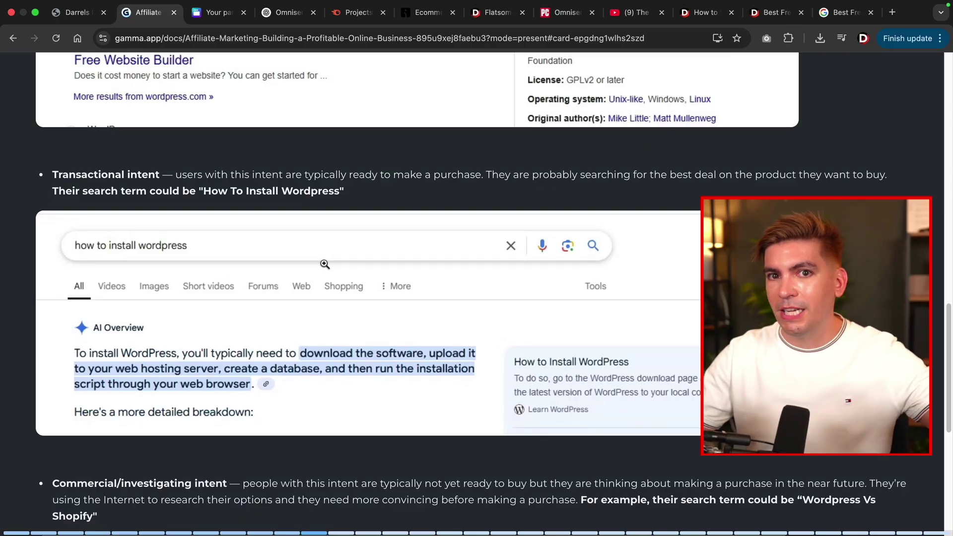
{"action": "scroll", "coordinate": [325, 264], "scroll_direction": "down", "scroll_amount": 5}
{"action": "scroll", "coordinate": [325, 264], "scroll_direction": "down", "scroll_amount": 3}
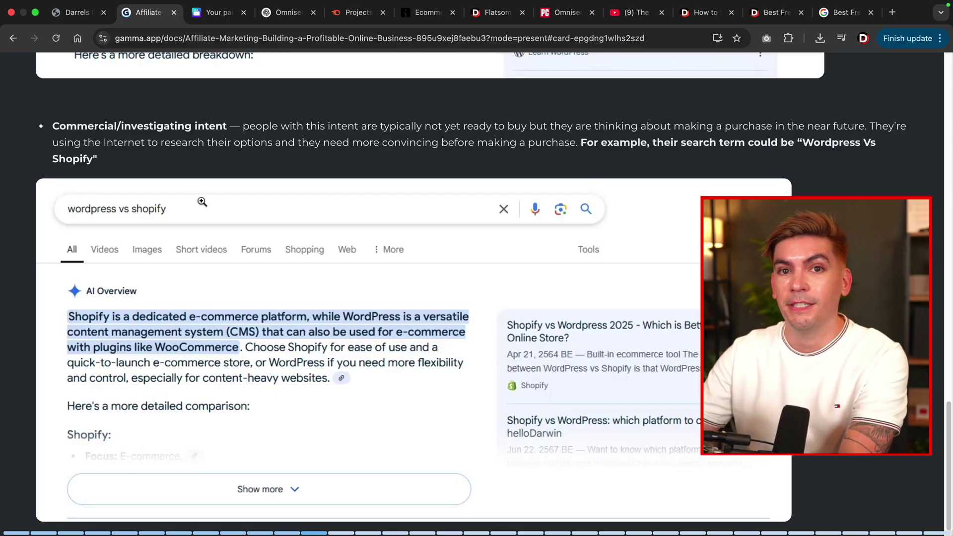
{"action": "scroll", "coordinate": [258, 111], "scroll_direction": "down", "scroll_amount": 1}
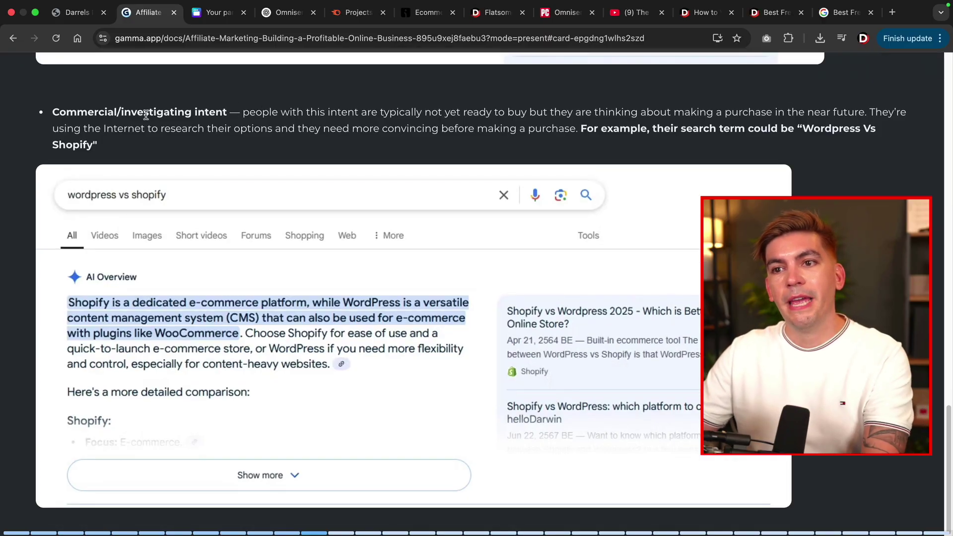
{"action": "left_click_drag", "start_coordinate": [121, 112], "coordinate": [56, 110]}
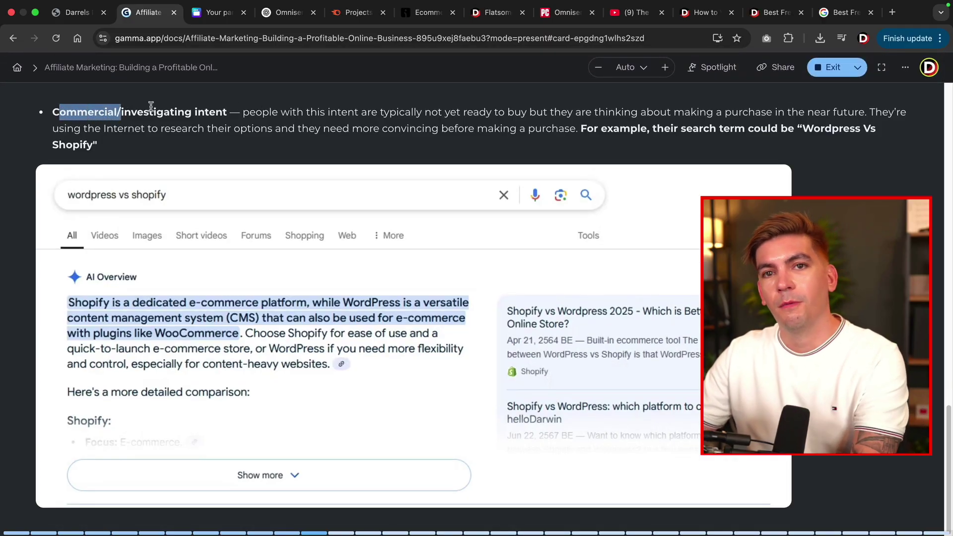
{"action": "left_click", "coordinate": [226, 140]}
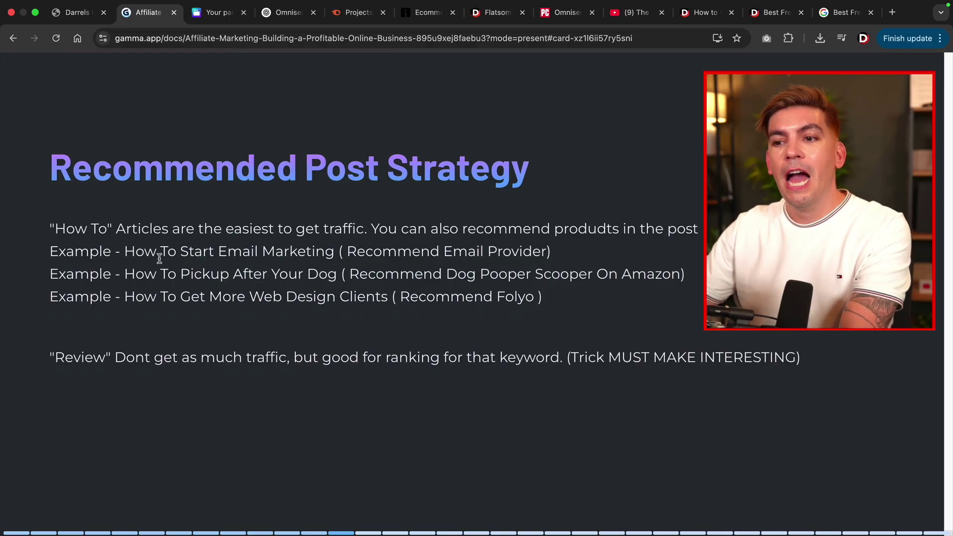
Highlight the dog-pickup and web-design-clients examples with their Amazon scooper and Folyo recommendations, then advance.
{"action": "left_click_drag", "start_coordinate": [121, 274], "coordinate": [336, 274]}
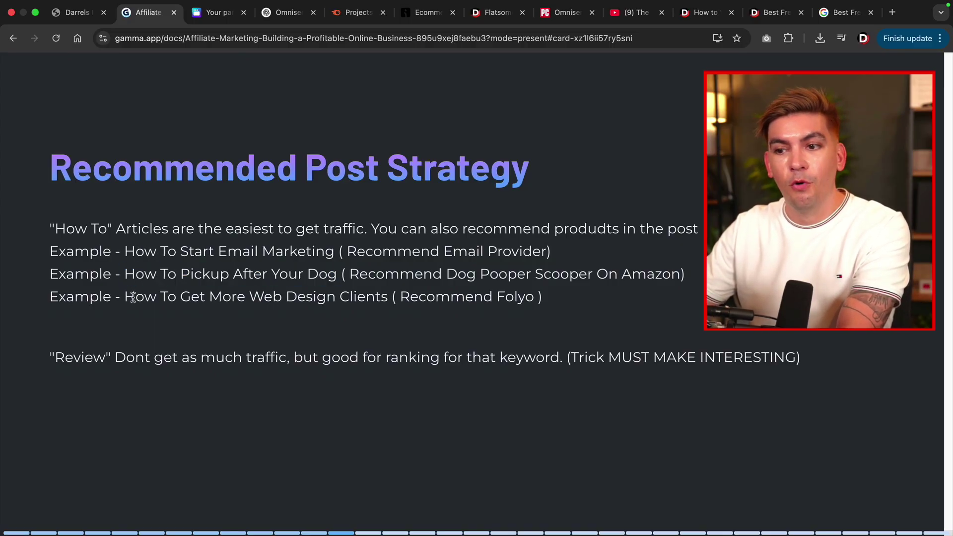
{"action": "left_click_drag", "start_coordinate": [124, 296], "coordinate": [393, 298]}
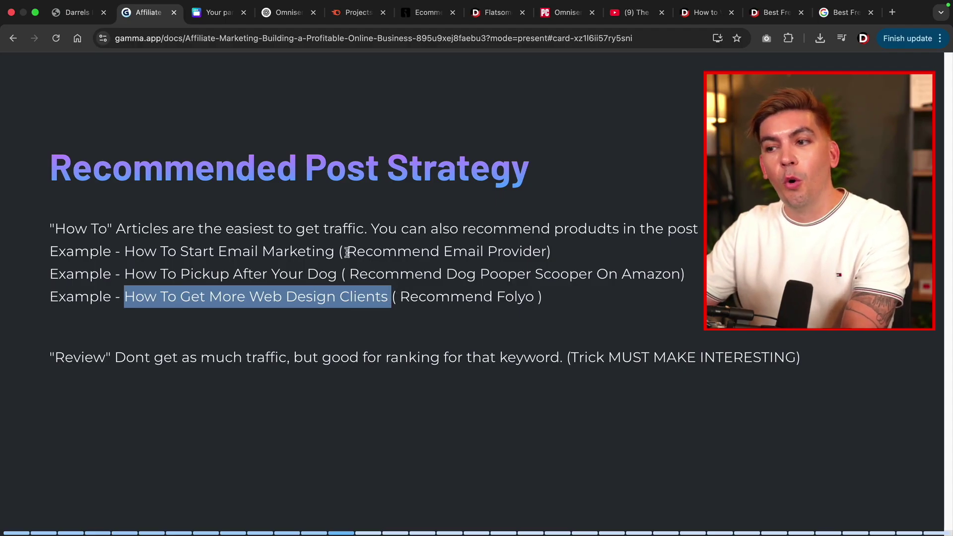
{"action": "left_click_drag", "start_coordinate": [346, 252], "coordinate": [544, 252]}
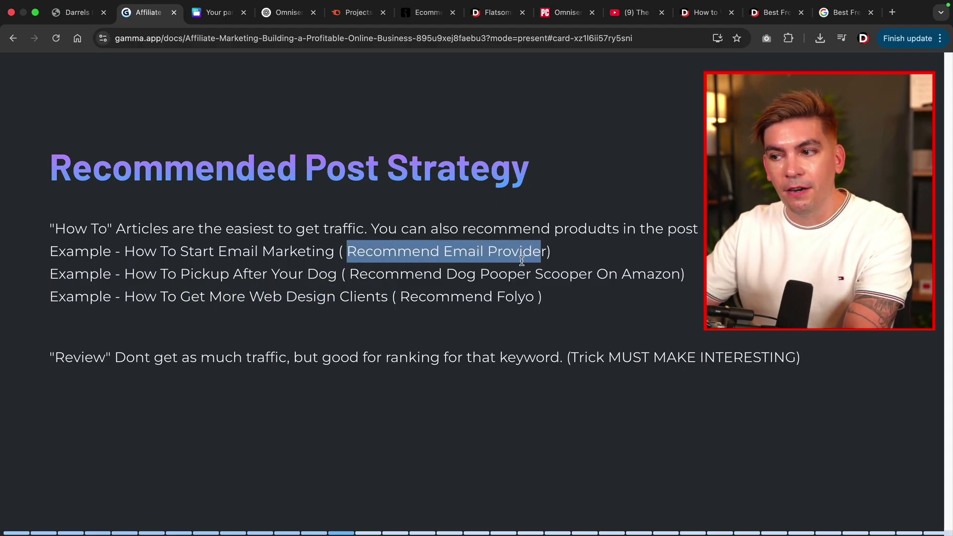
{"action": "left_click", "coordinate": [448, 274]}
{"action": "left_click_drag", "start_coordinate": [448, 274], "coordinate": [671, 274]}
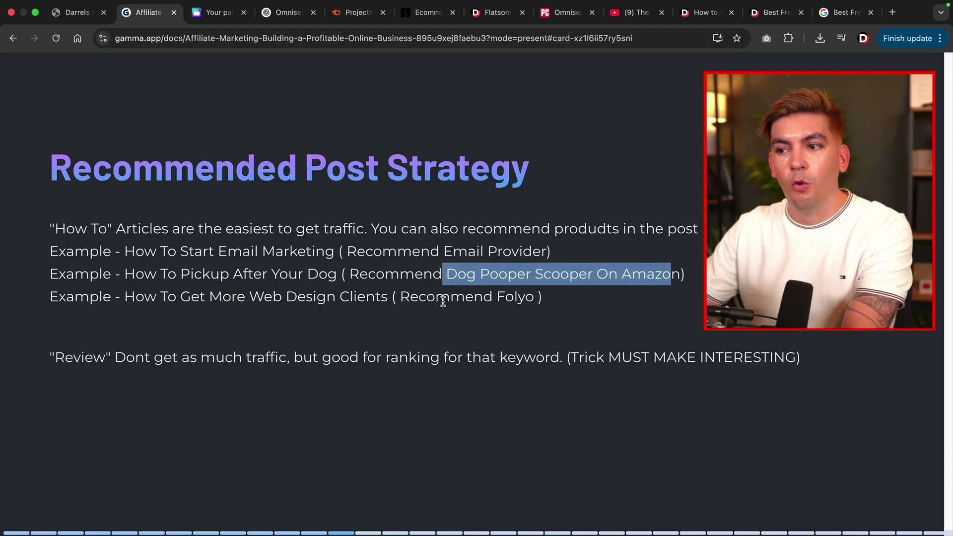
{"action": "left_click_drag", "start_coordinate": [407, 298], "coordinate": [546, 300]}
{"action": "left_click", "coordinate": [546, 299]}
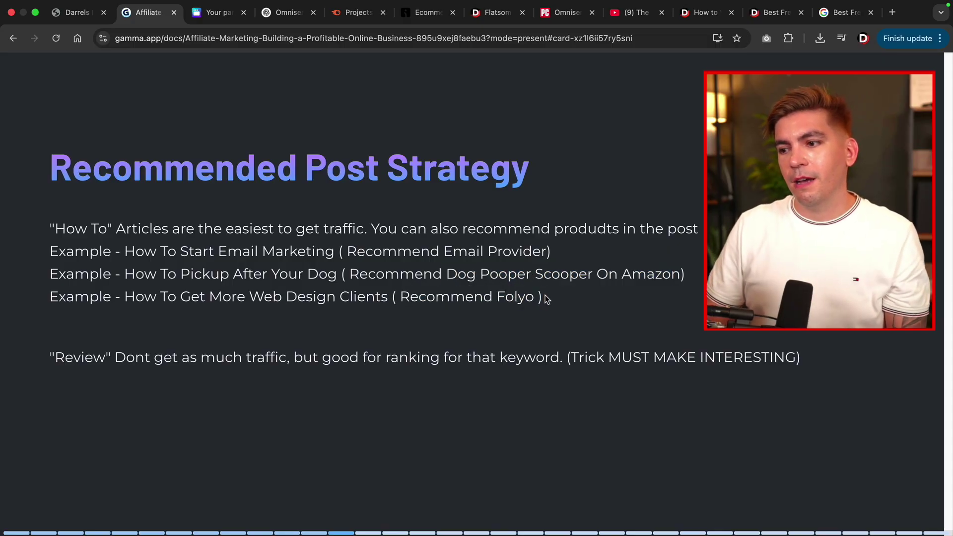
{"action": "key", "text": "Right"}
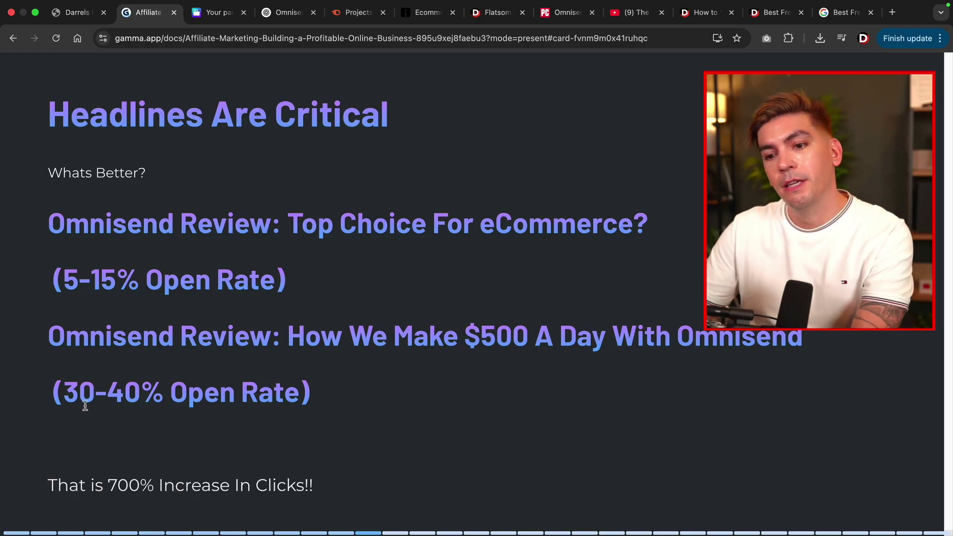
Highlight the '$500 A Day' Omnisend headline and the 5-15% Open Rate figure.
{"action": "left_click_drag", "start_coordinate": [51, 338], "coordinate": [443, 337]}
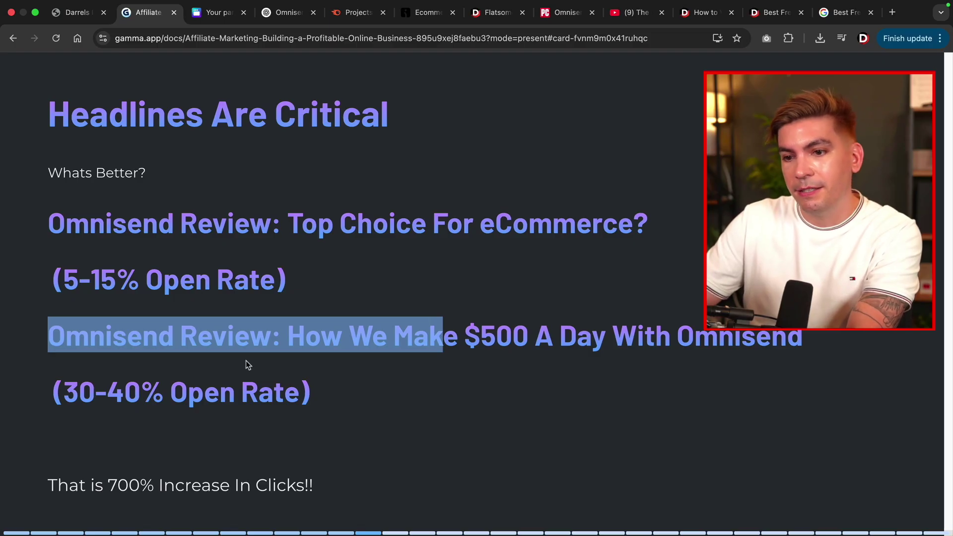
{"action": "left_click_drag", "start_coordinate": [76, 280], "coordinate": [293, 281]}
{"action": "left_click", "coordinate": [299, 279]}
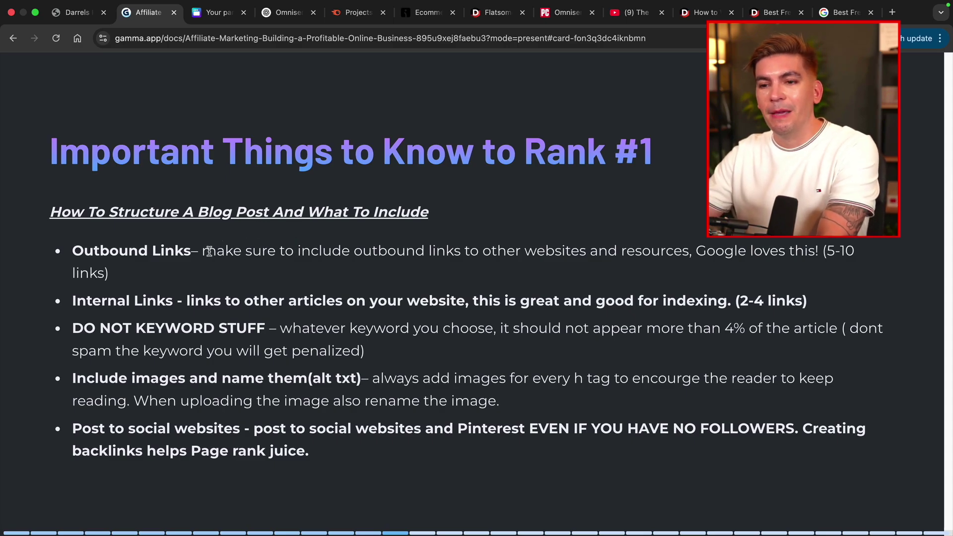
{"action": "left_click", "coordinate": [700, 16]}
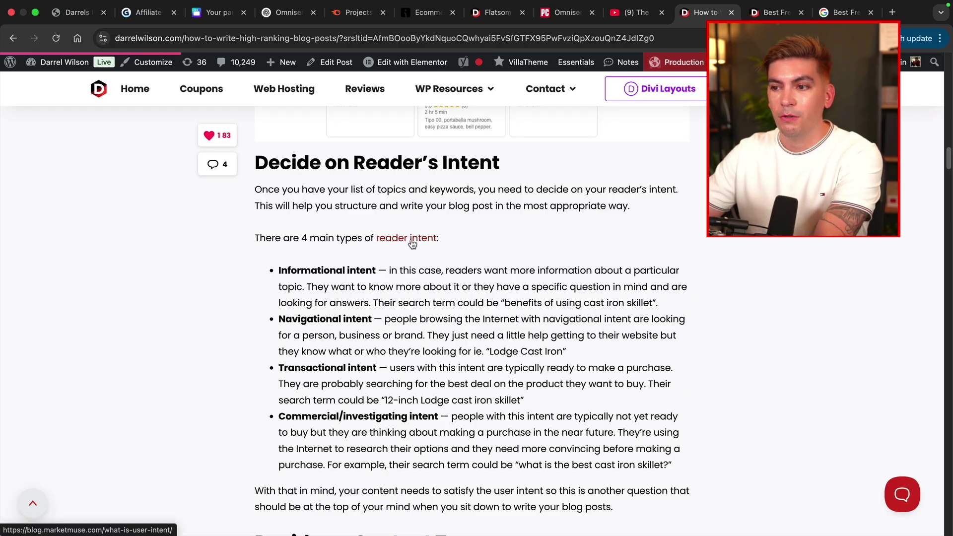
{"action": "scroll", "coordinate": [411, 242], "scroll_direction": "down", "scroll_amount": 15}
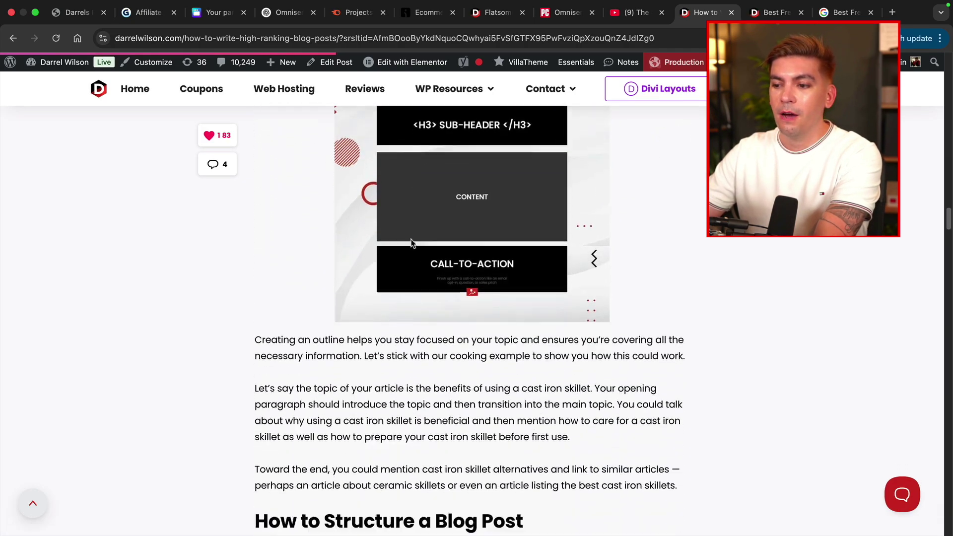
{"action": "scroll", "coordinate": [412, 243], "scroll_direction": "down", "scroll_amount": 20}
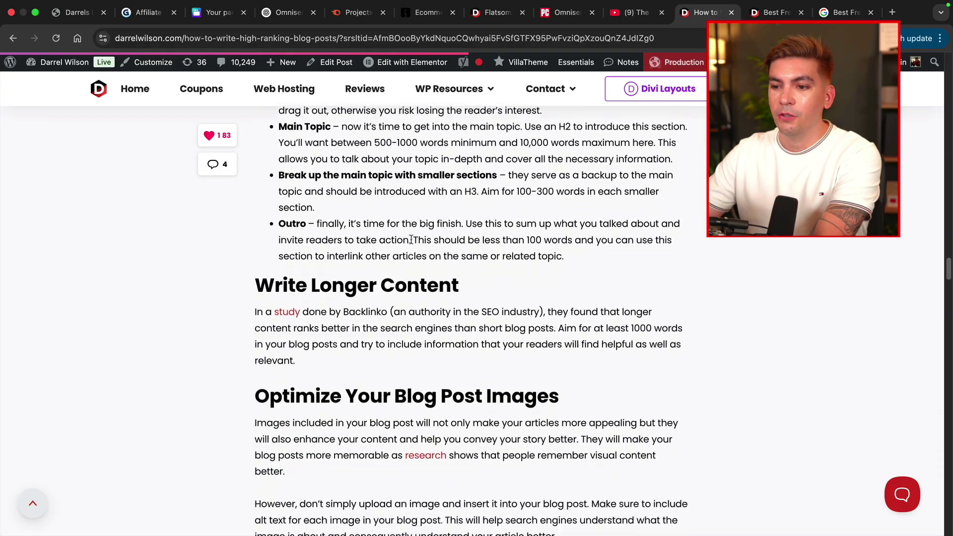
{"action": "scroll", "coordinate": [411, 240], "scroll_direction": "down", "scroll_amount": 3}
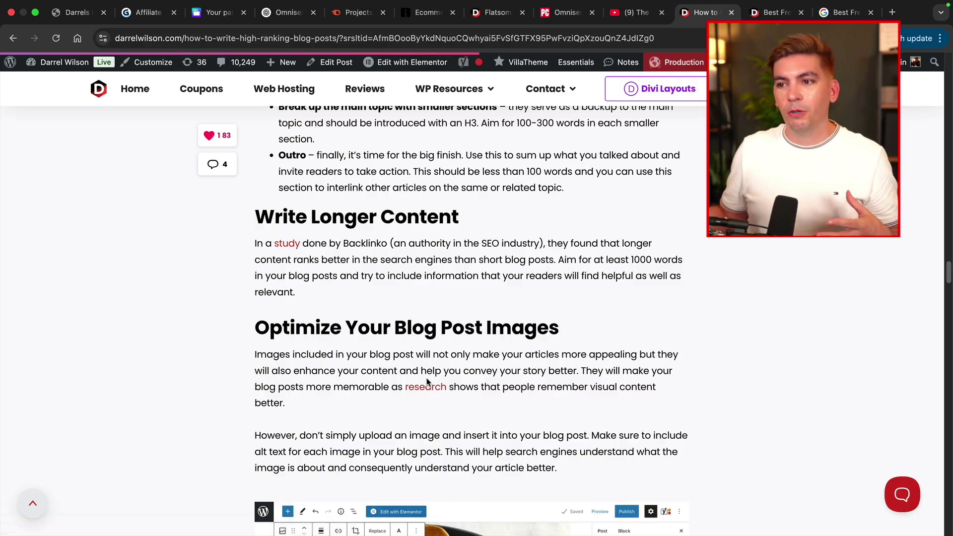
{"action": "left_click", "coordinate": [147, 15]}
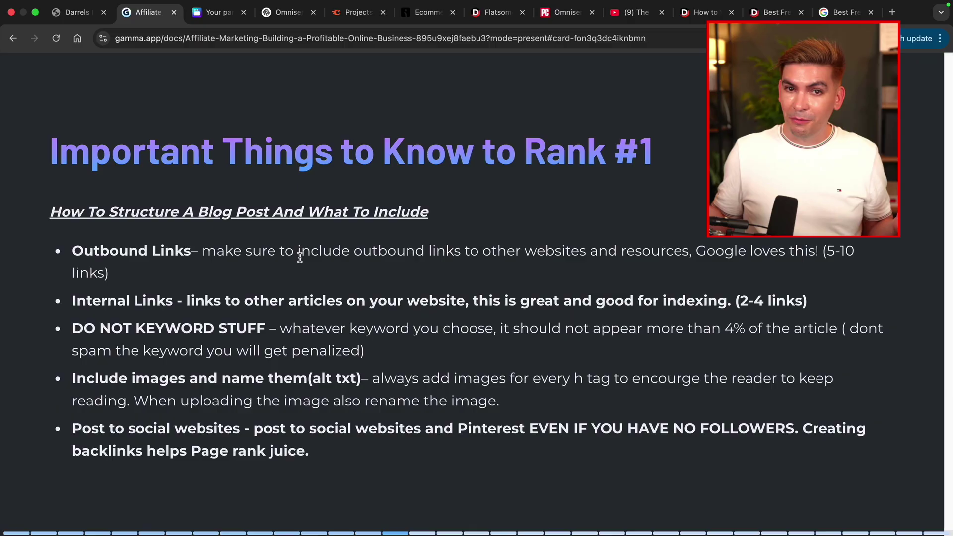
Select the Links, Internal Links and DO NOT KEYWORD STUFF bullets on the Rank #1 slide.
{"action": "double_click", "coordinate": [154, 248]}
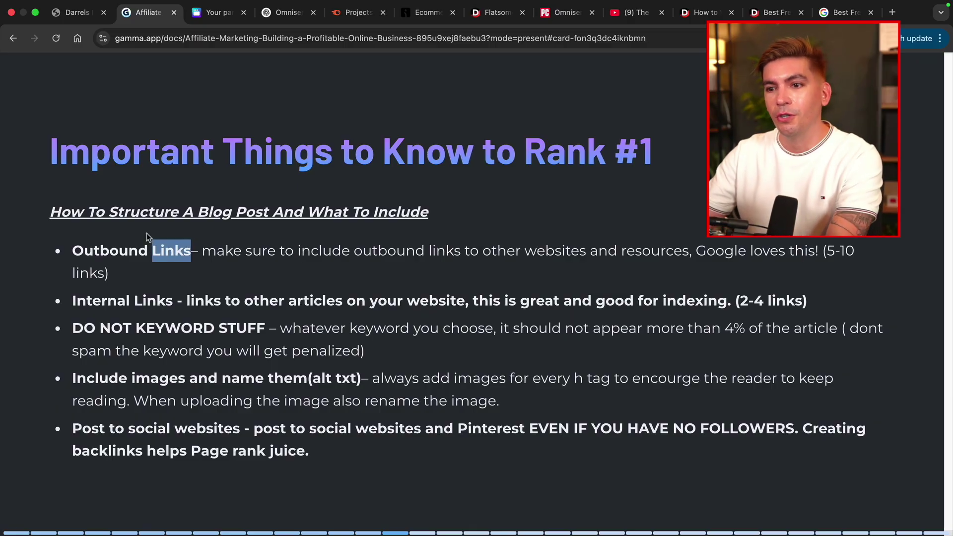
{"action": "triple_click", "coordinate": [174, 300]}
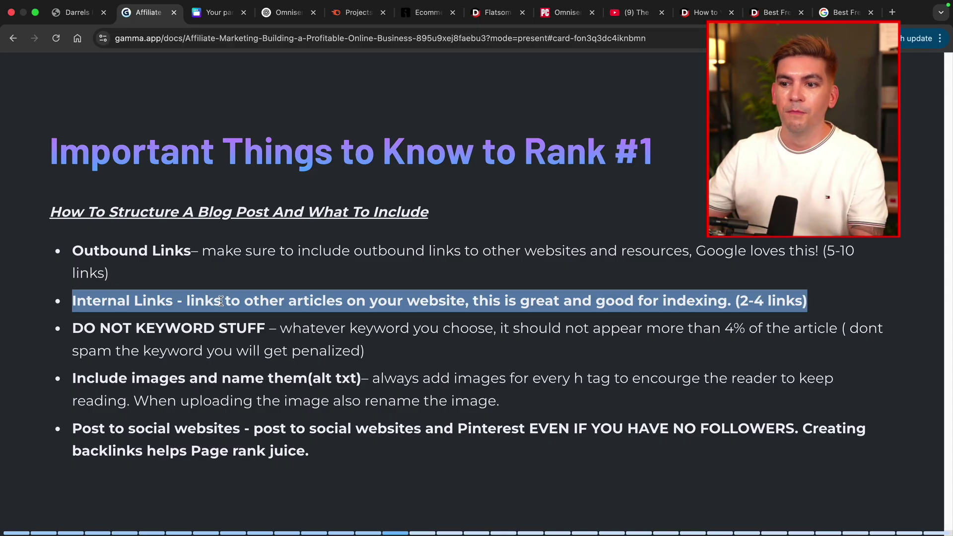
{"action": "triple_click", "coordinate": [242, 330]}
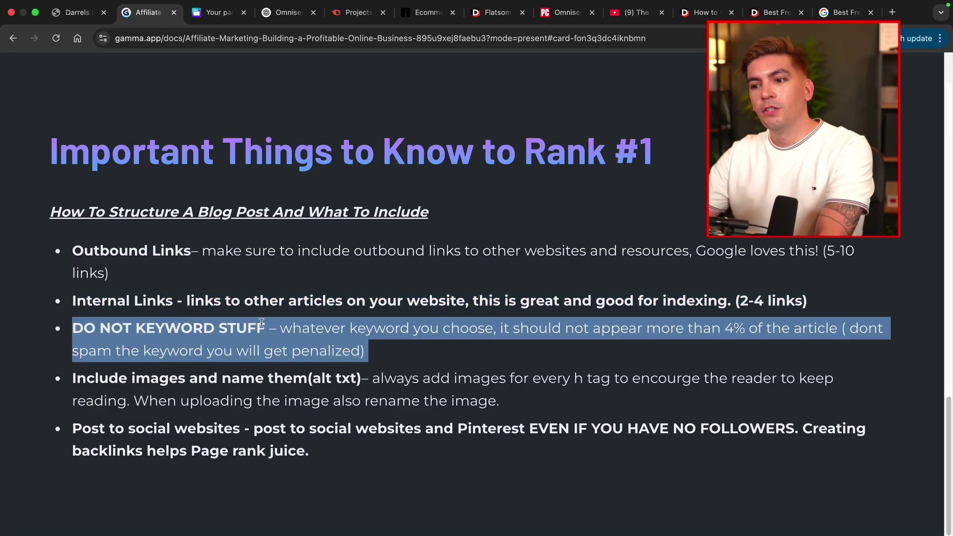
Select the title of the How to Write High-Ranking Blog Posts article and scroll through it.
{"action": "left_click", "coordinate": [697, 12]}
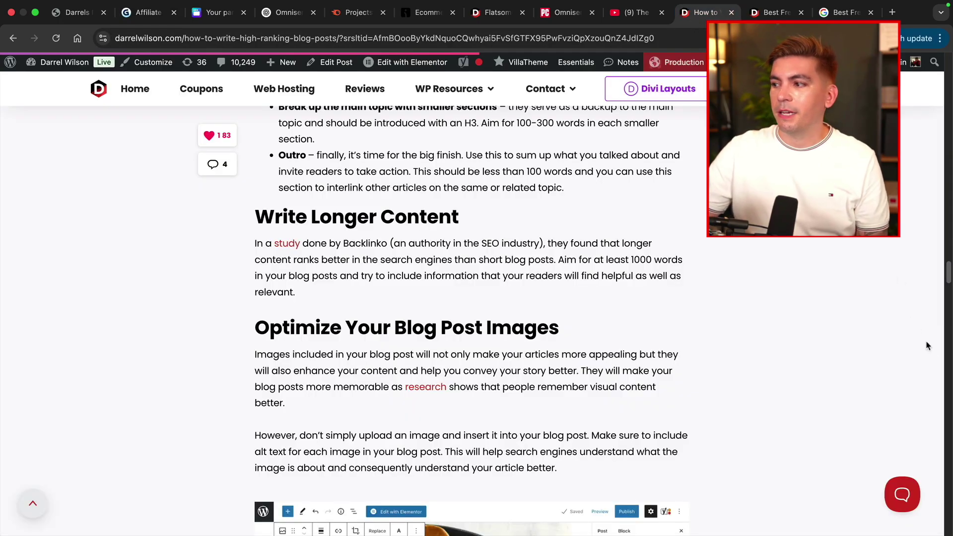
{"action": "scroll", "coordinate": [750, 268], "scroll_direction": "up", "scroll_amount": 15}
{"action": "scroll", "coordinate": [751, 268], "scroll_direction": "down", "scroll_amount": 3}
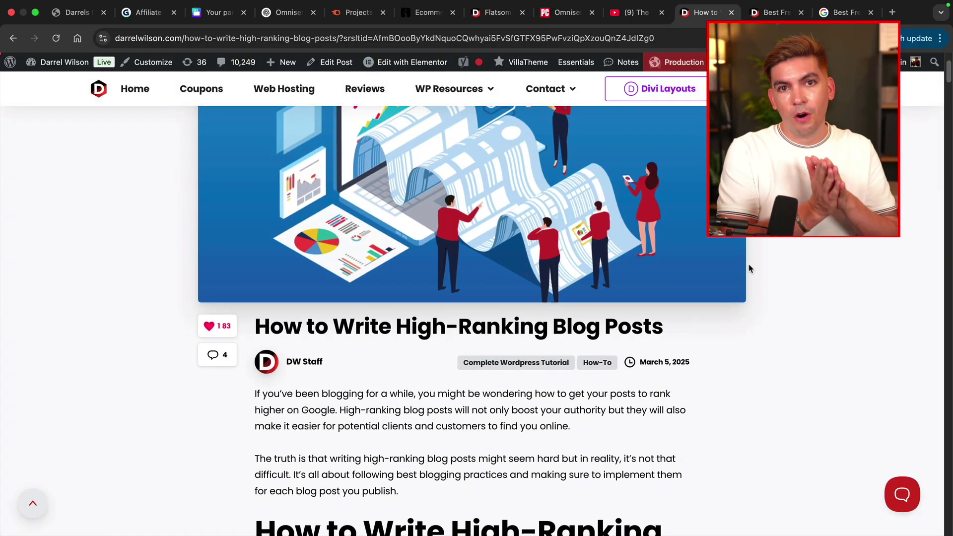
{"action": "triple_click", "coordinate": [455, 324]}
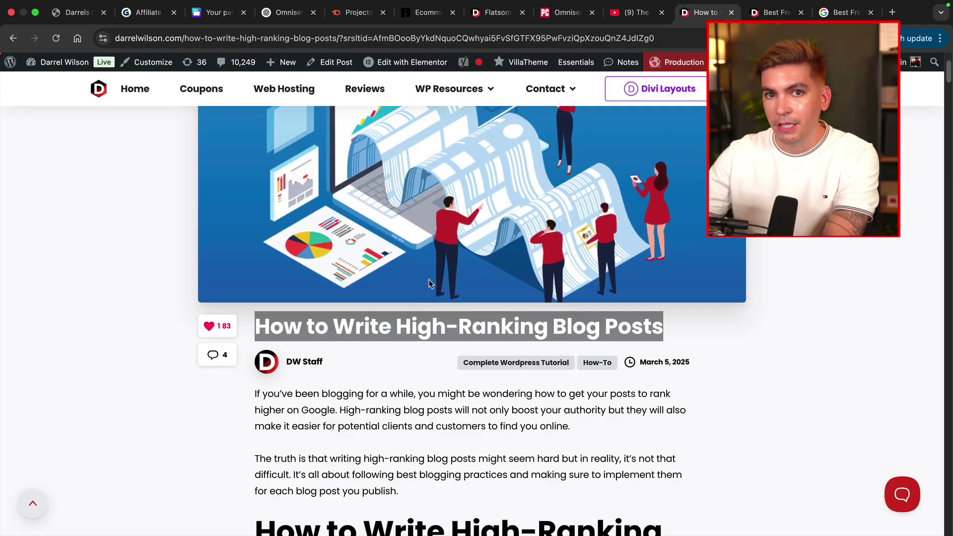
{"action": "left_click", "coordinate": [147, 16]}
{"action": "right_click", "coordinate": [147, 20]}
{"action": "left_click", "coordinate": [269, 371]}
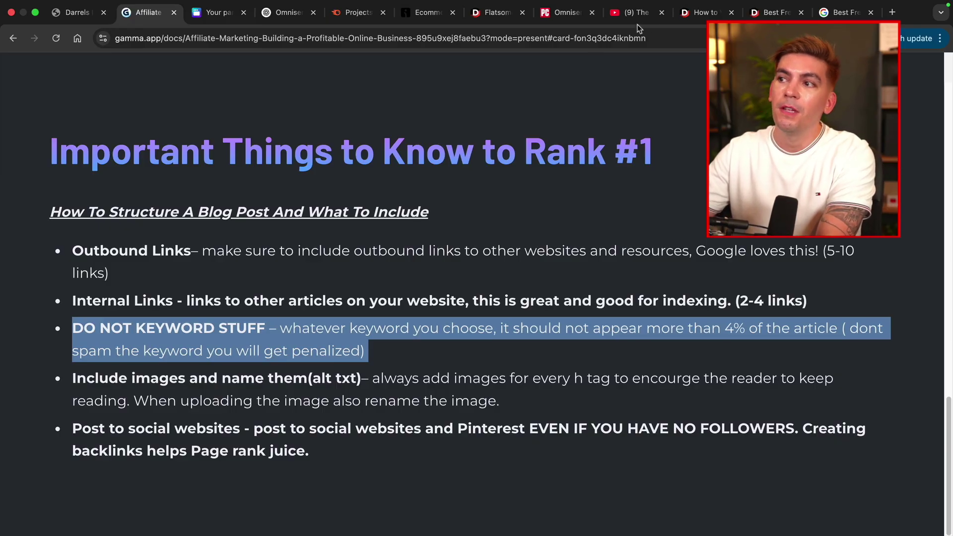
{"action": "left_click", "coordinate": [708, 15]}
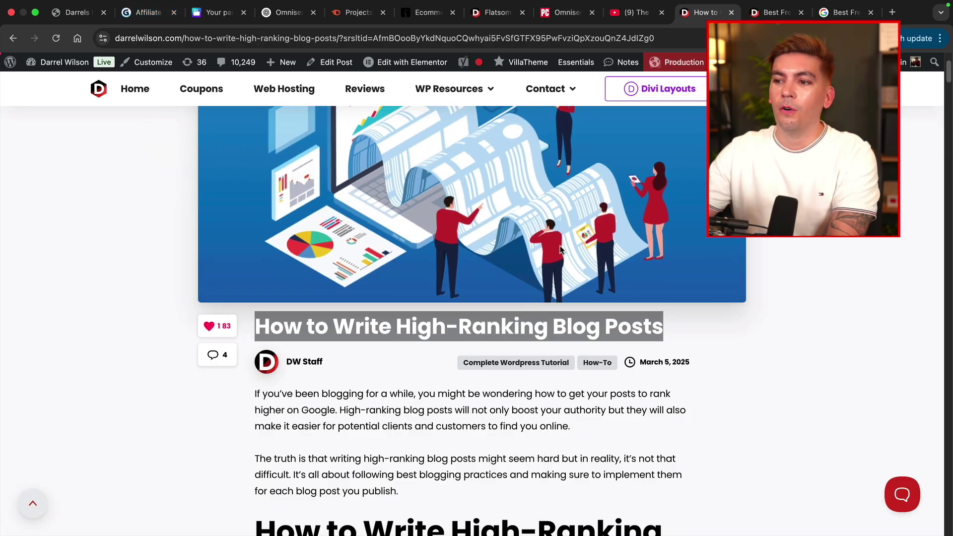
{"action": "scroll", "coordinate": [551, 257], "scroll_direction": "down", "scroll_amount": 15}
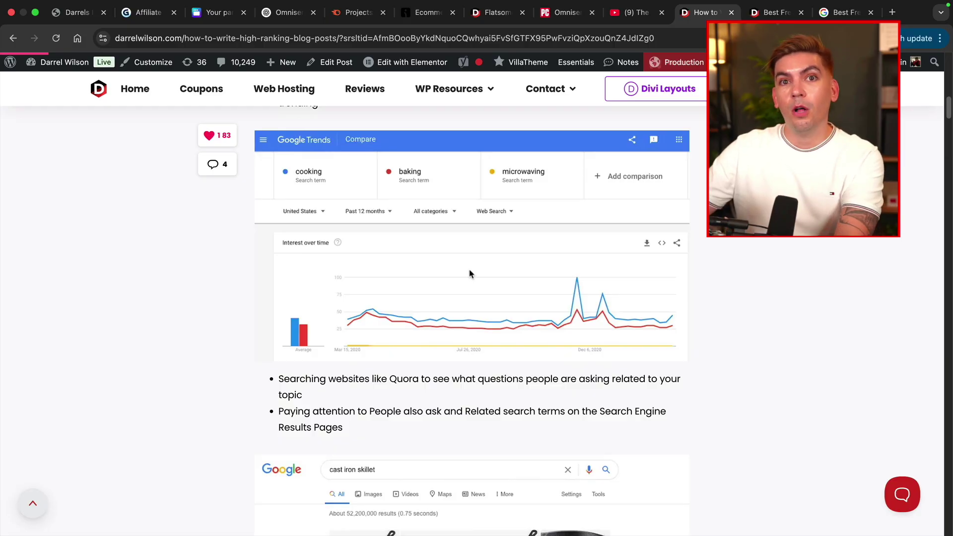
{"action": "scroll", "coordinate": [470, 274], "scroll_direction": "down", "scroll_amount": 6}
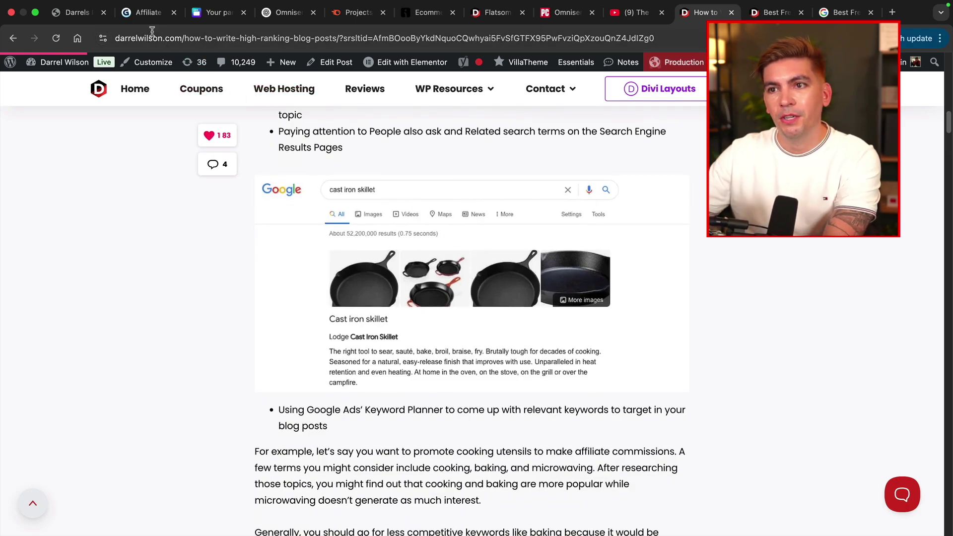
Clear the slide selection, scroll the article back to its top, and return to Gamma.
{"action": "left_click", "coordinate": [146, 11]}
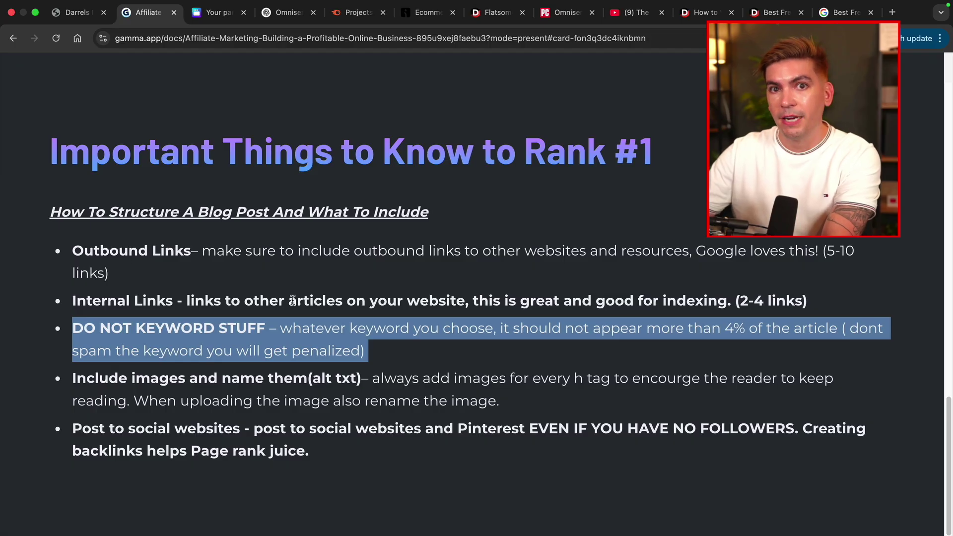
{"action": "left_click", "coordinate": [304, 317]}
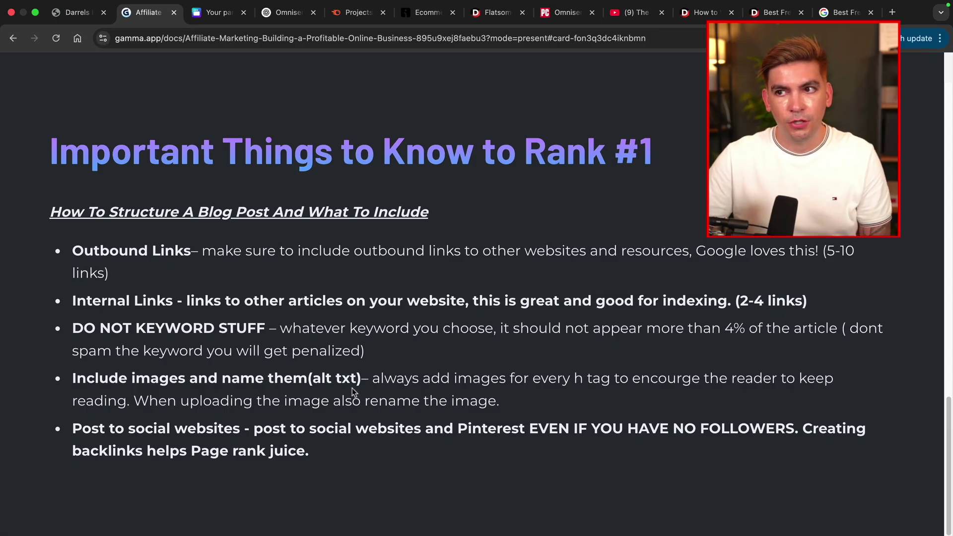
{"action": "left_click", "coordinate": [698, 19]}
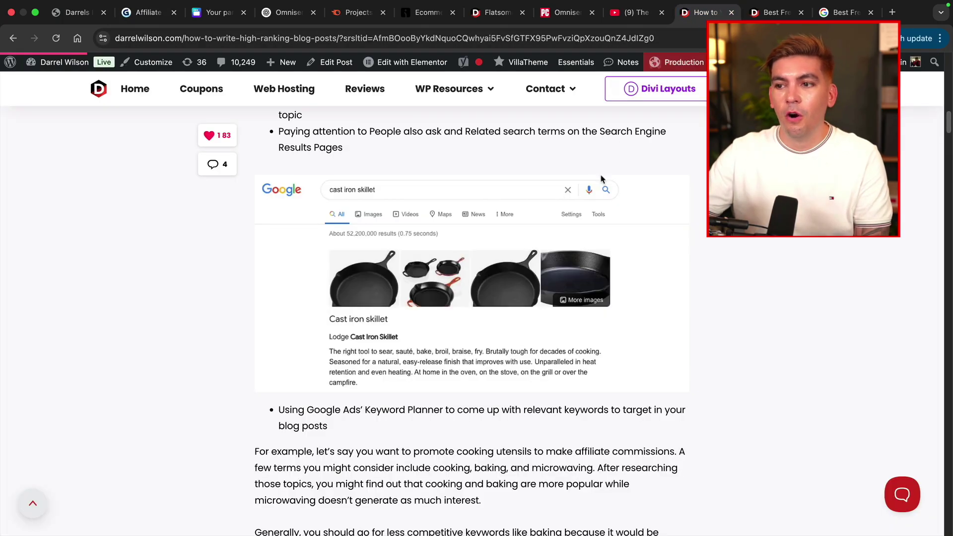
{"action": "left_click_drag", "start_coordinate": [949, 128], "coordinate": [949, 88]}
{"action": "scroll", "coordinate": [949, 89], "scroll_direction": "up", "scroll_amount": 10}
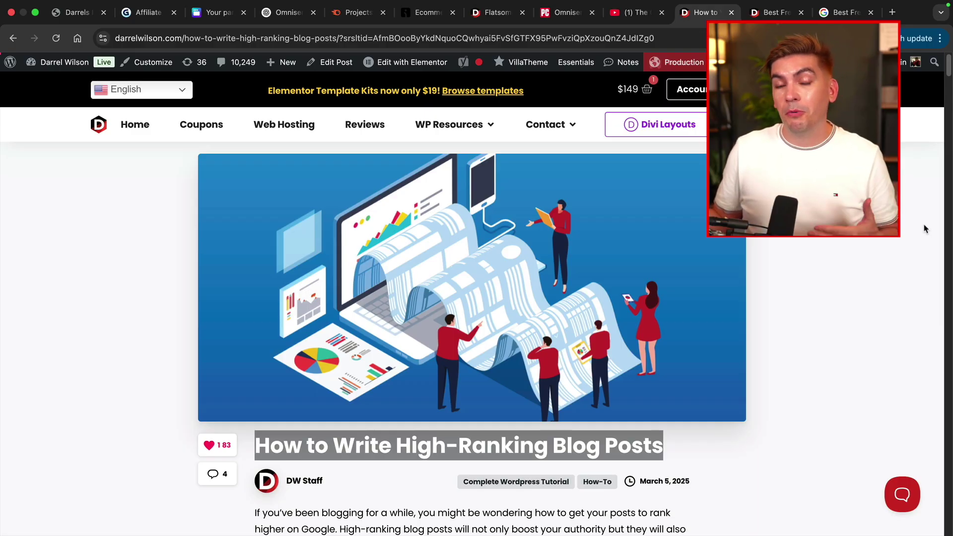
{"action": "key", "text": "super+2"}
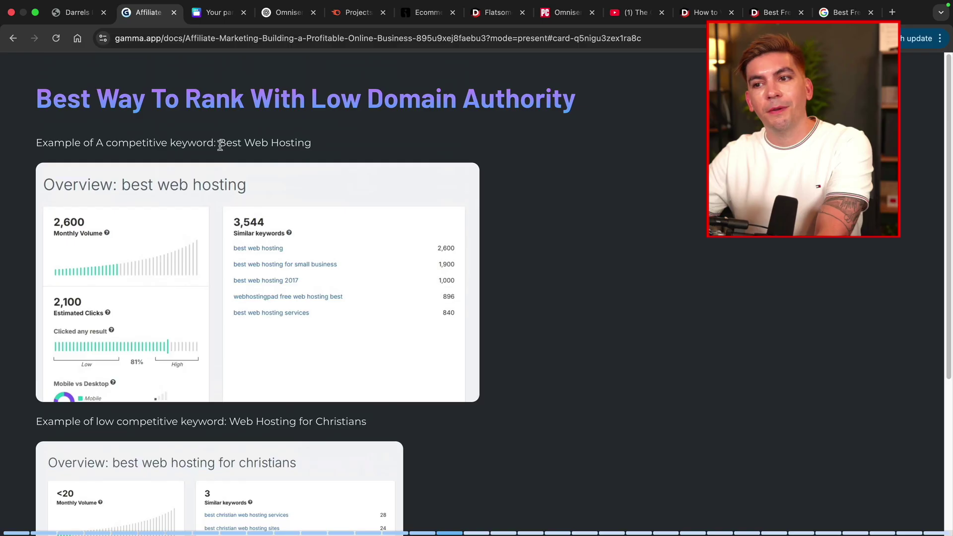
Select the competitive keyword 'Best Web Hosting' on the low domain authority slide, then open Semrush Projects.
{"action": "left_click_drag", "start_coordinate": [218, 144], "coordinate": [316, 145]}
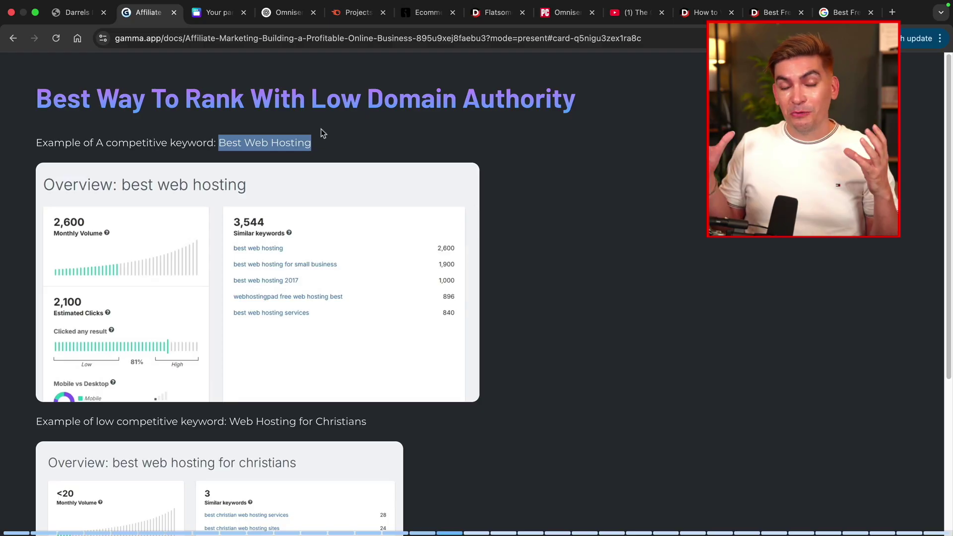
{"action": "scroll", "coordinate": [430, 224], "scroll_direction": "down", "scroll_amount": 5}
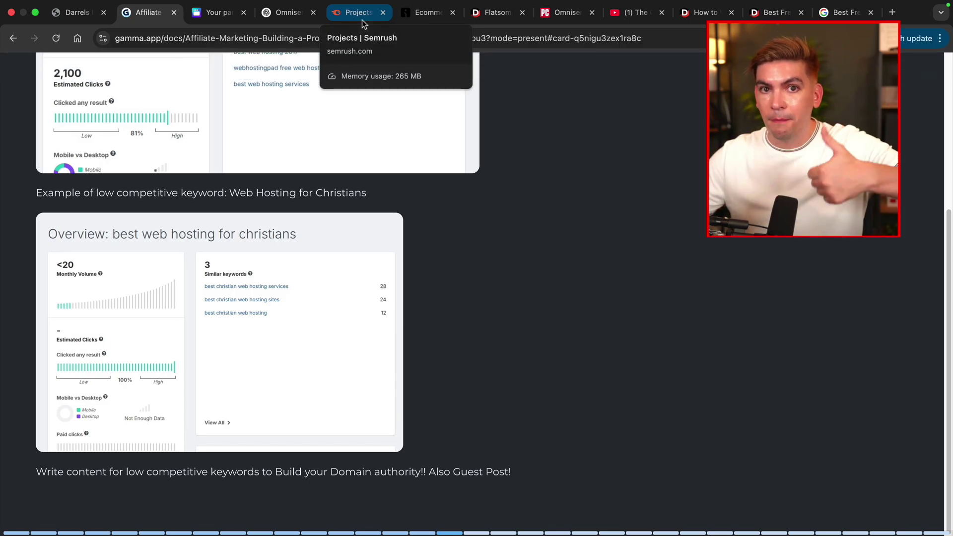
{"action": "left_click", "coordinate": [364, 24]}
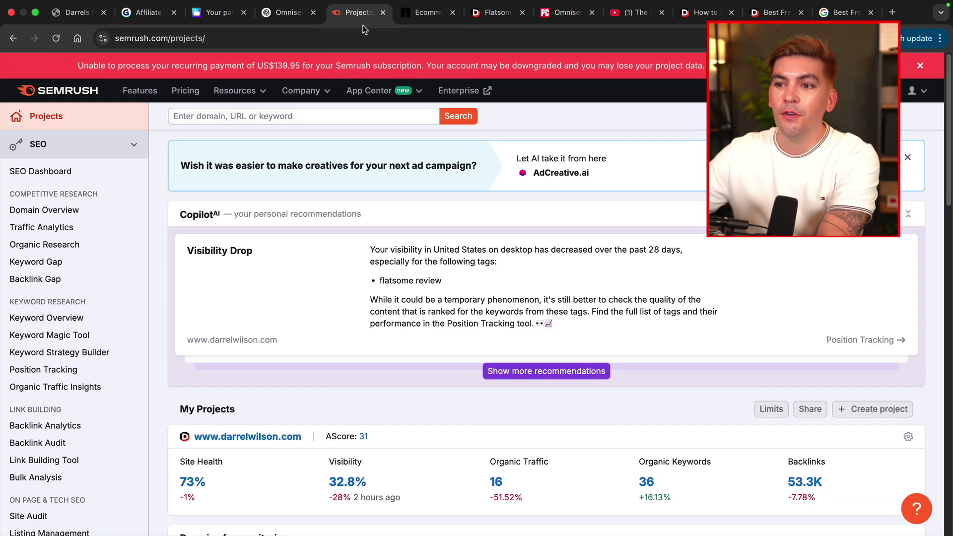
Search Semrush for 'email marketing', then refine the query to 'email marketing for beginners'.
{"action": "left_click", "coordinate": [336, 115]}
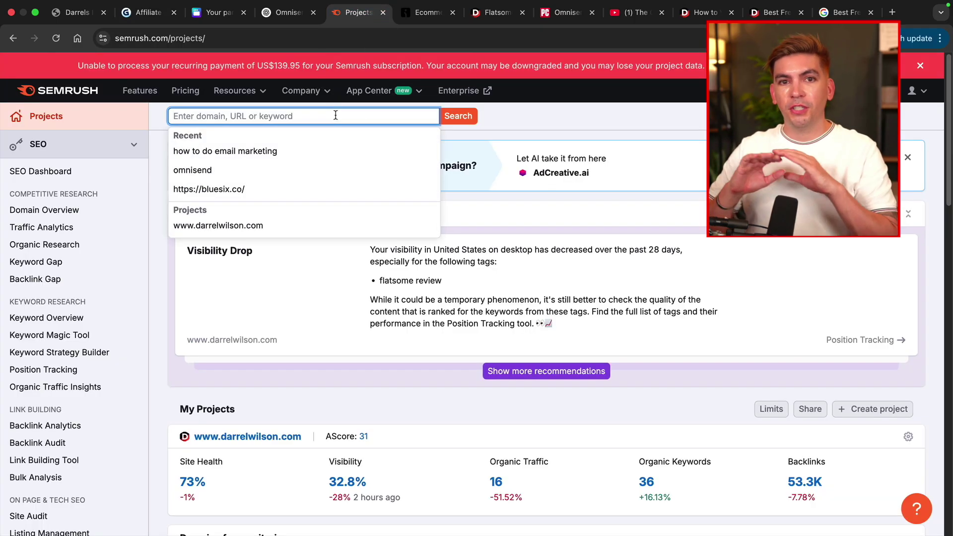
{"action": "left_click_drag", "start_coordinate": [247, 65], "coordinate": [341, 81]}
{"action": "left_click", "coordinate": [347, 115]}
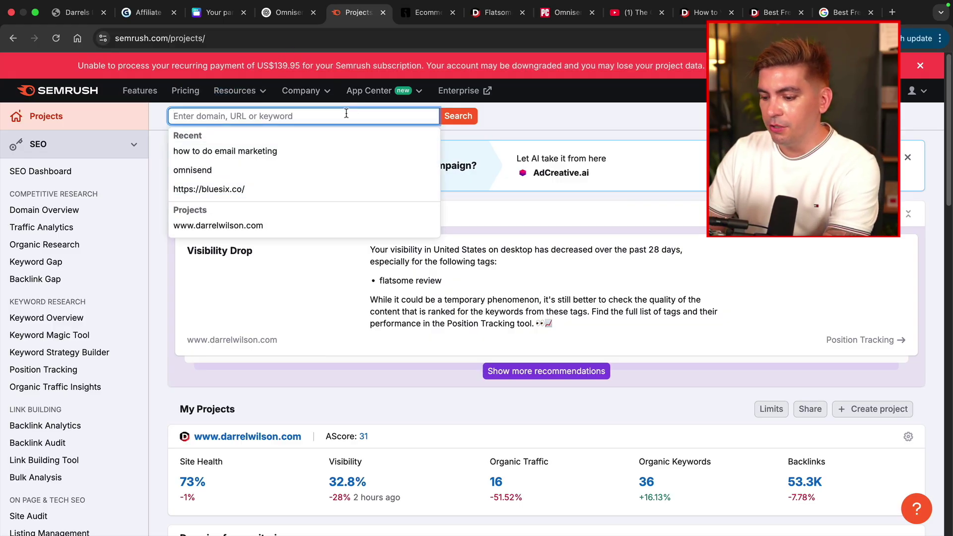
{"action": "type", "text": "email marketing"}
{"action": "key", "text": "Return"}
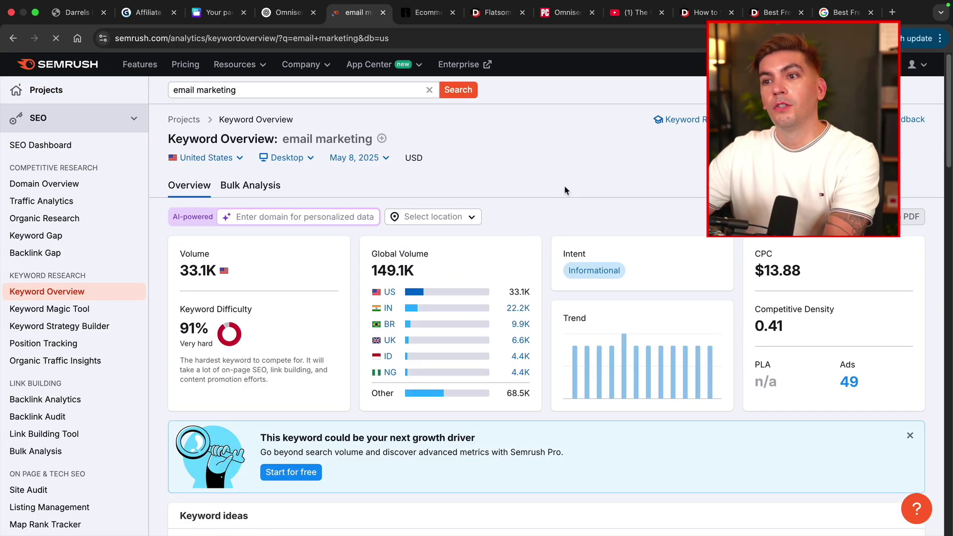
{"action": "mouse_move", "coordinate": [590, 274]}
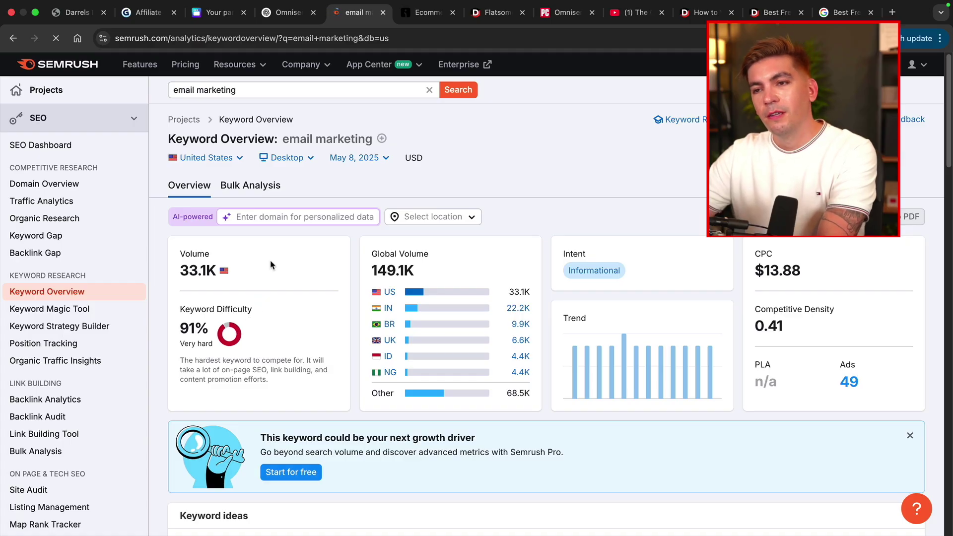
{"action": "left_click", "coordinate": [299, 93]}
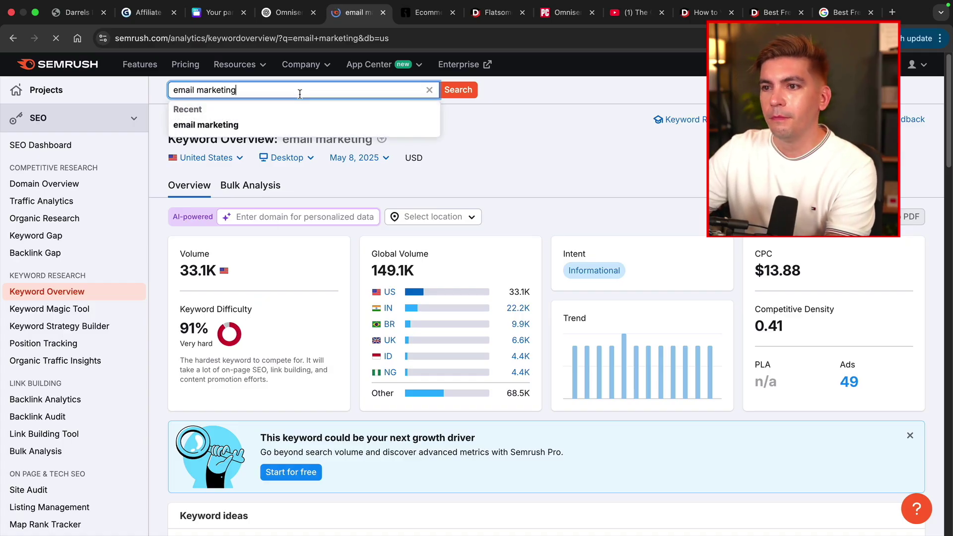
{"action": "type", "text": "for beginners"}
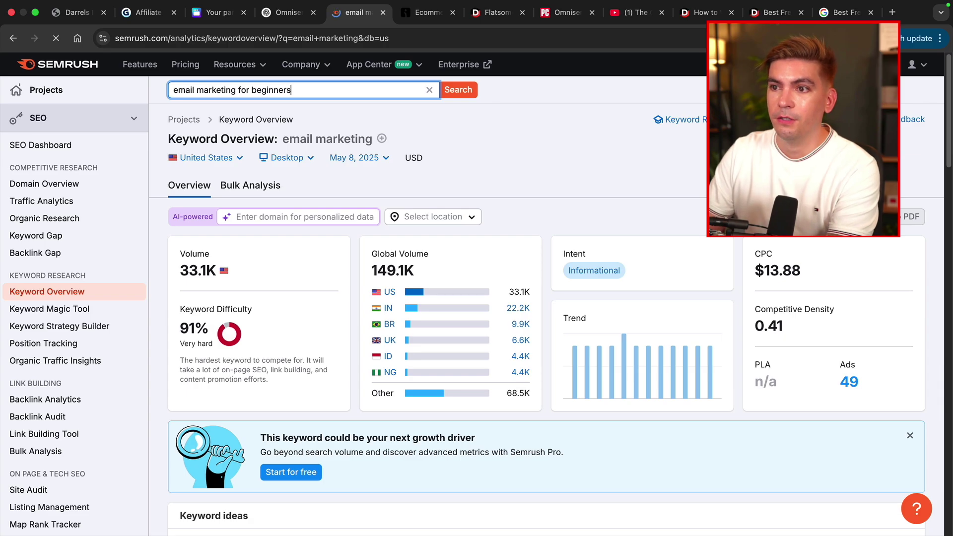
{"action": "key", "text": "Return"}
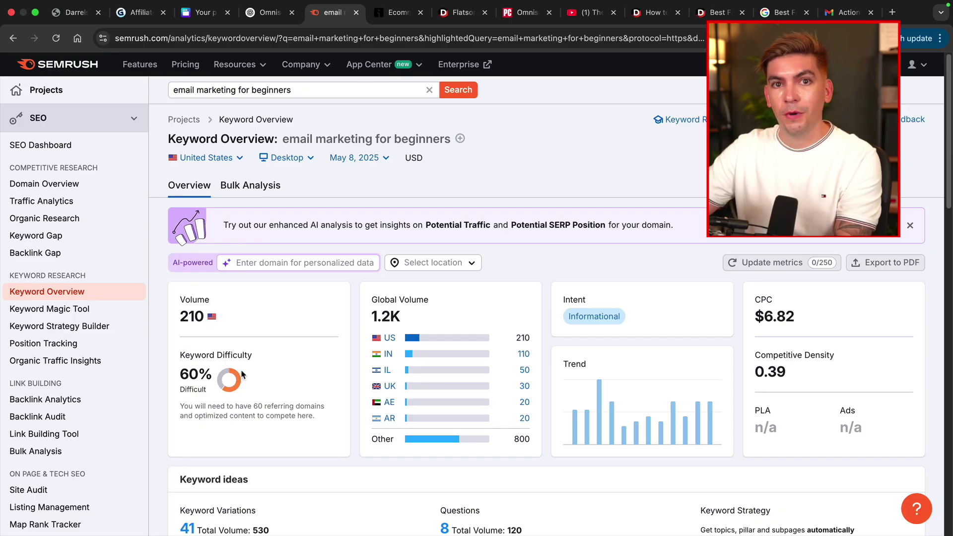
Open the Keyword Magic Tool with the query trimmed back to 'email marketing'.
{"action": "left_click", "coordinate": [75, 313]}
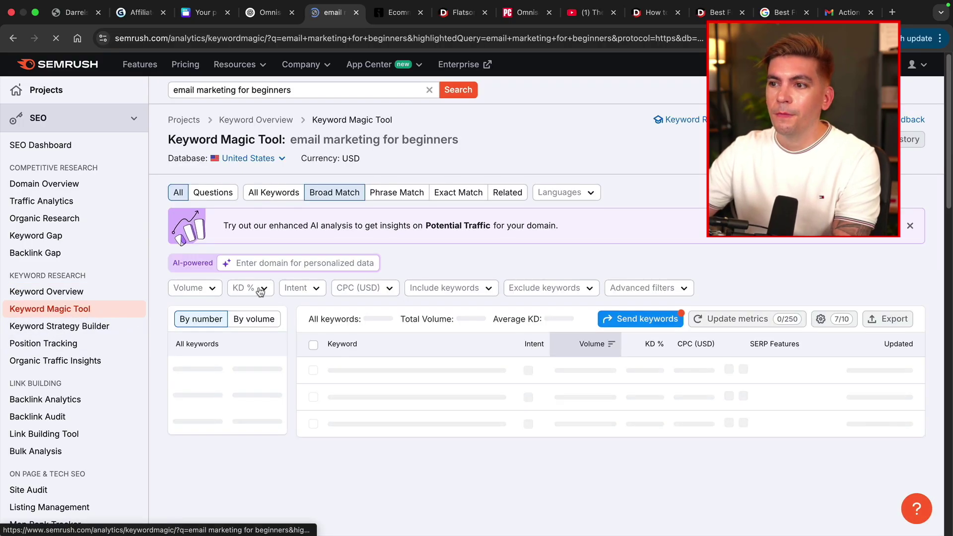
{"action": "left_click", "coordinate": [259, 92]}
{"action": "key", "text": "super+shift+Right"}
{"action": "key", "text": "BackSpace"}
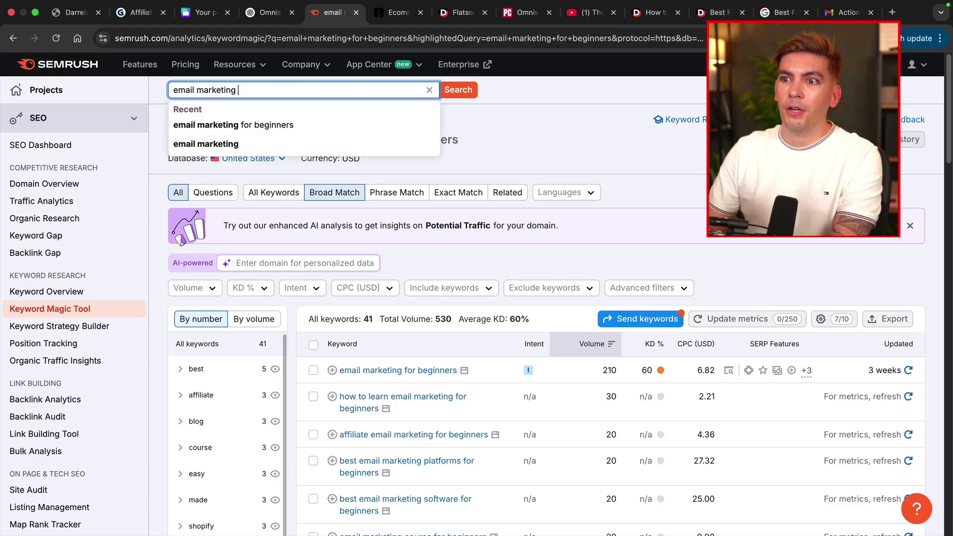
{"action": "key", "text": "Return"}
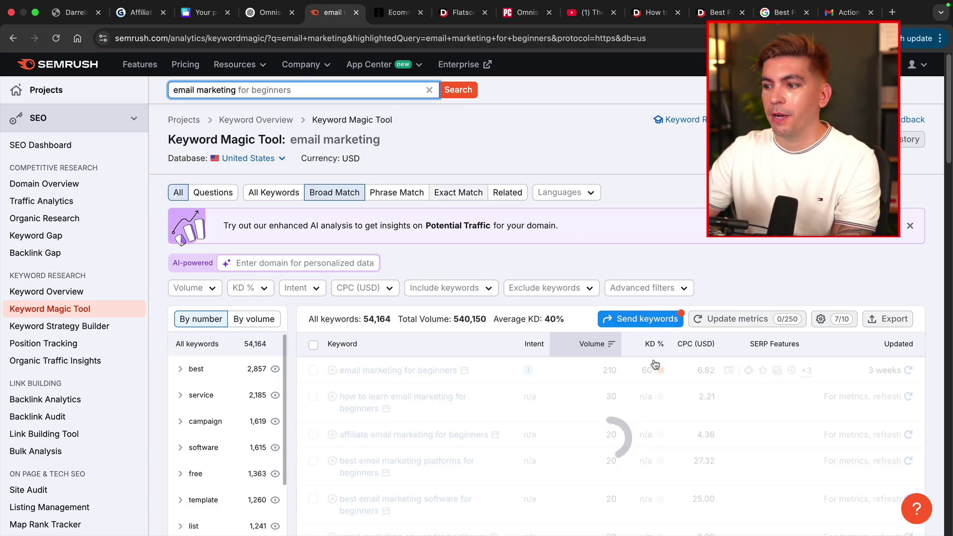
{"action": "scroll", "coordinate": [661, 247], "scroll_direction": "down", "scroll_amount": 3}
{"action": "scroll", "coordinate": [660, 246], "scroll_direction": "down", "scroll_amount": 1}
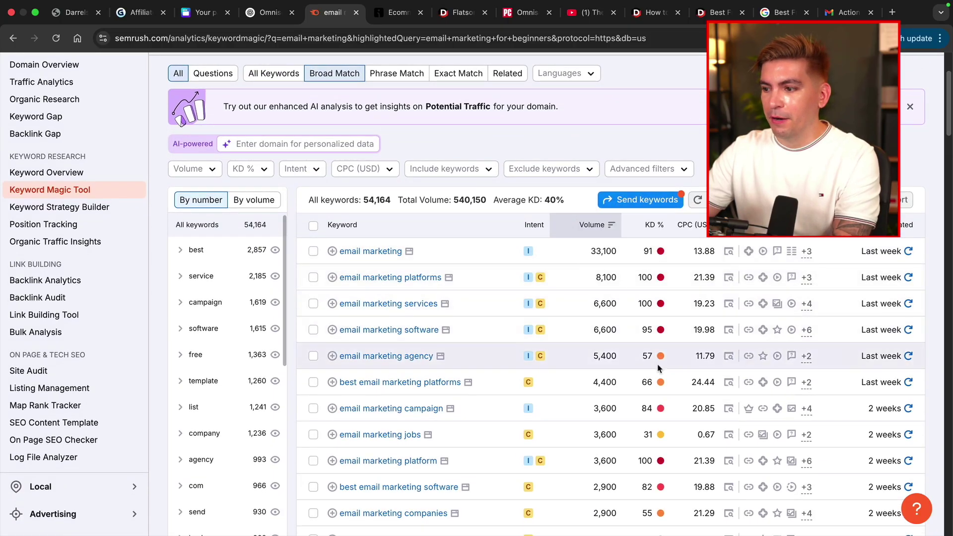
Sort the keyword ideas by KD %, easiest first.
{"action": "mouse_move", "coordinate": [659, 281]}
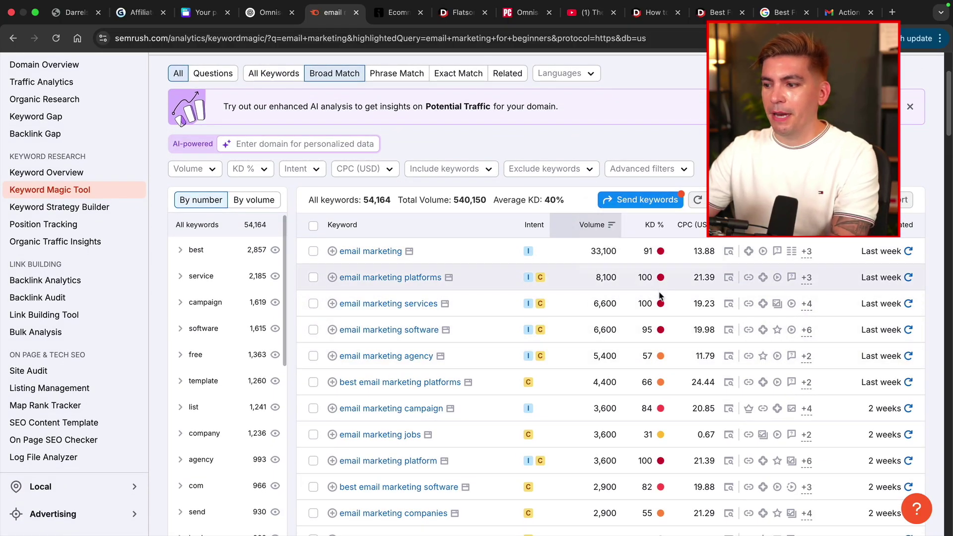
{"action": "mouse_move", "coordinate": [661, 434]}
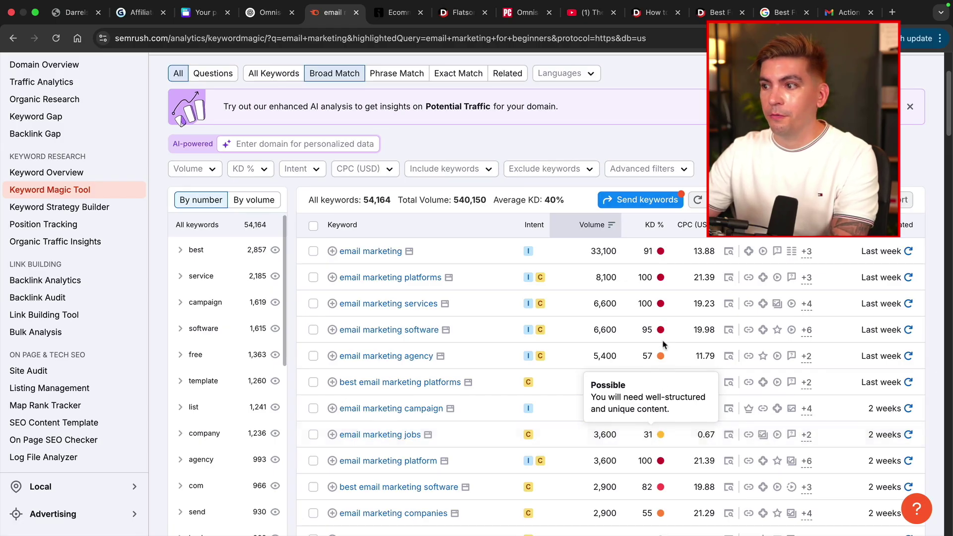
{"action": "left_click", "coordinate": [647, 226]}
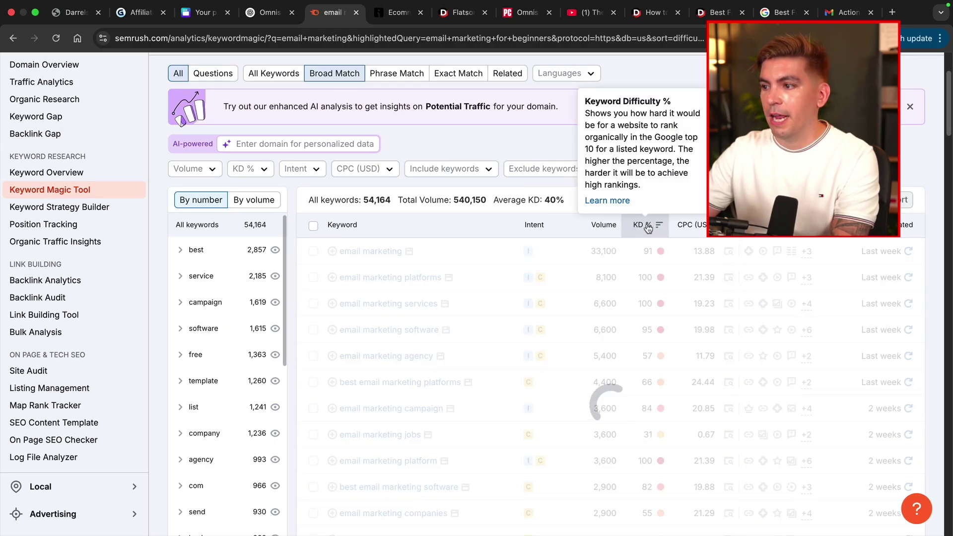
{"action": "scroll", "coordinate": [631, 243], "scroll_direction": "up", "scroll_amount": 3}
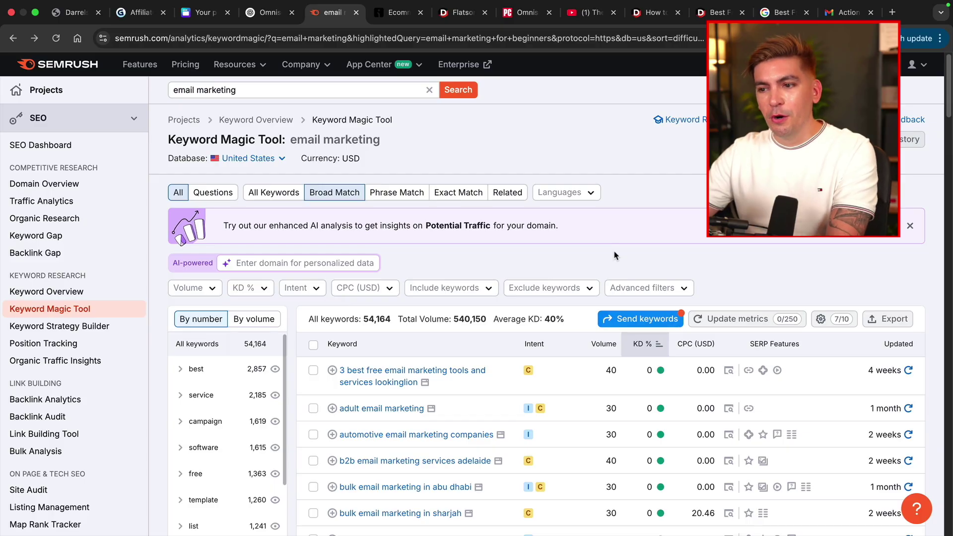
{"action": "scroll", "coordinate": [596, 322], "scroll_direction": "down", "scroll_amount": 2}
{"action": "scroll", "coordinate": [592, 351], "scroll_direction": "down", "scroll_amount": 2}
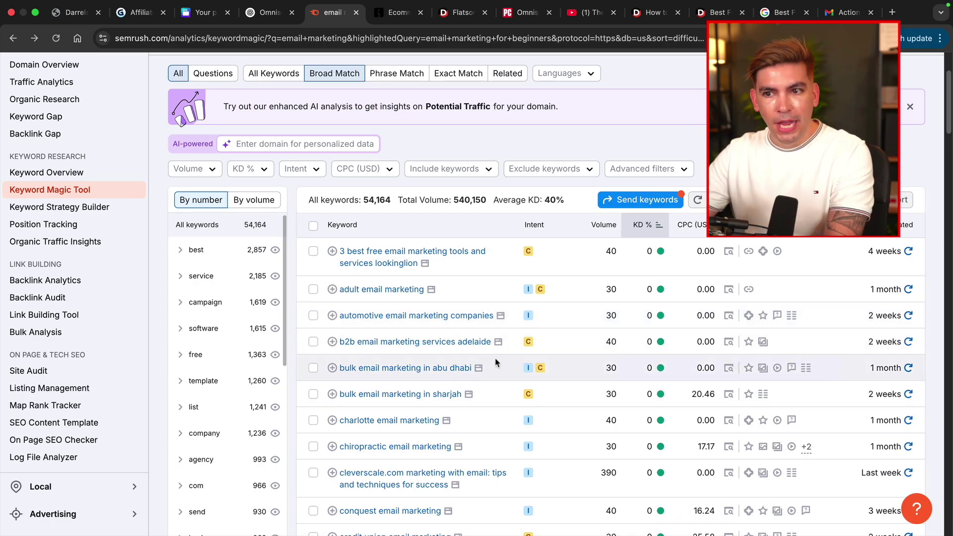
{"action": "scroll", "coordinate": [495, 336], "scroll_direction": "up", "scroll_amount": 4}
Filter keyword difficulty to Possible, leaving 642 keywords, and scroll through the list.
{"action": "left_click", "coordinate": [262, 289]}
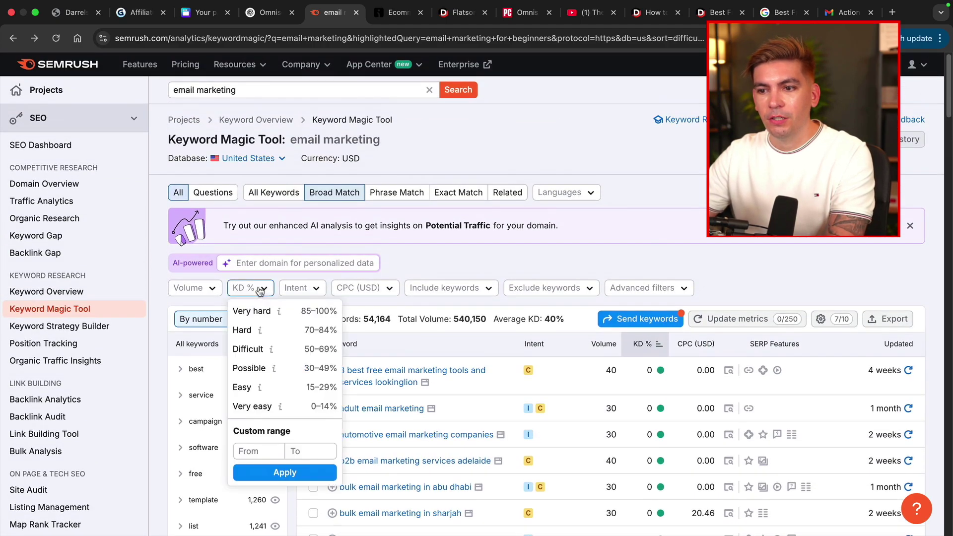
{"action": "left_click", "coordinate": [258, 368]}
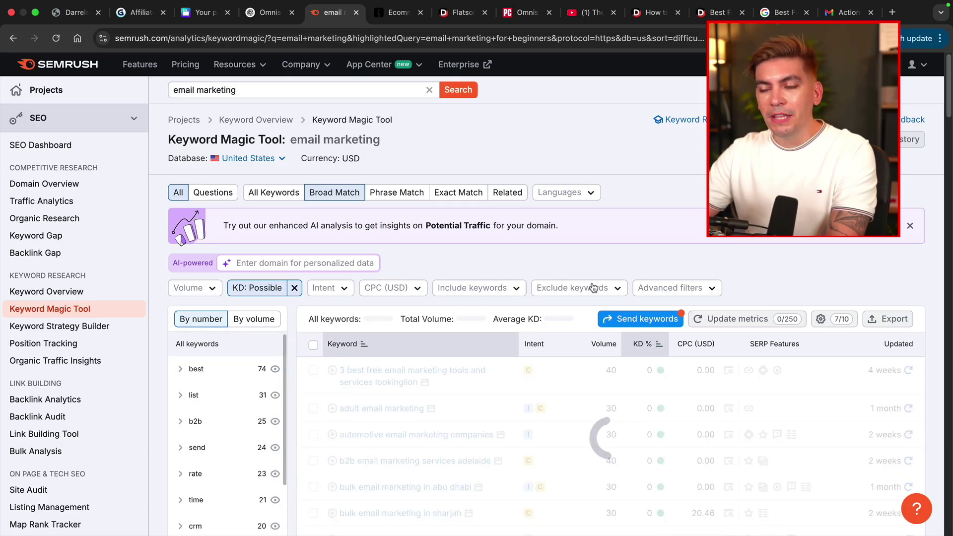
{"action": "scroll", "coordinate": [592, 287], "scroll_direction": "down", "scroll_amount": 3}
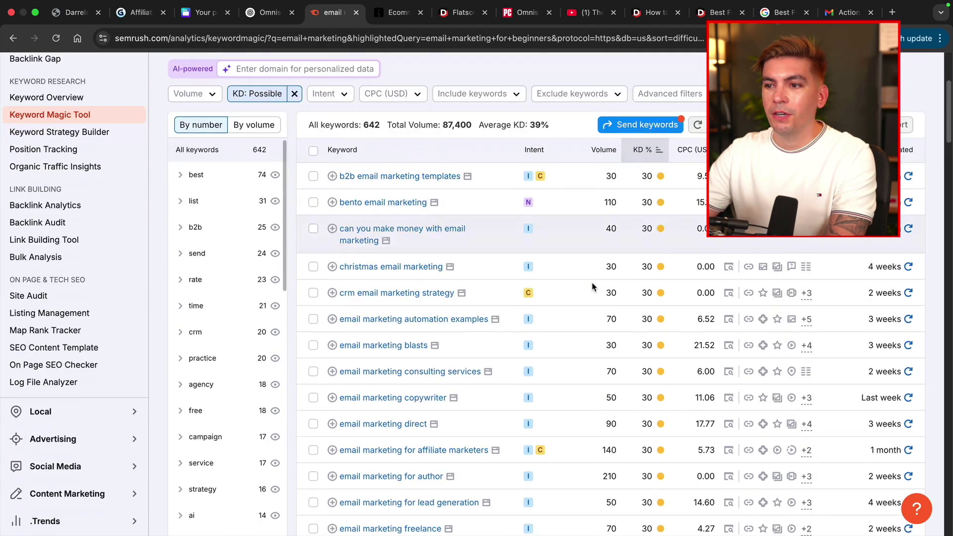
{"action": "scroll", "coordinate": [594, 283], "scroll_direction": "up", "scroll_amount": 1}
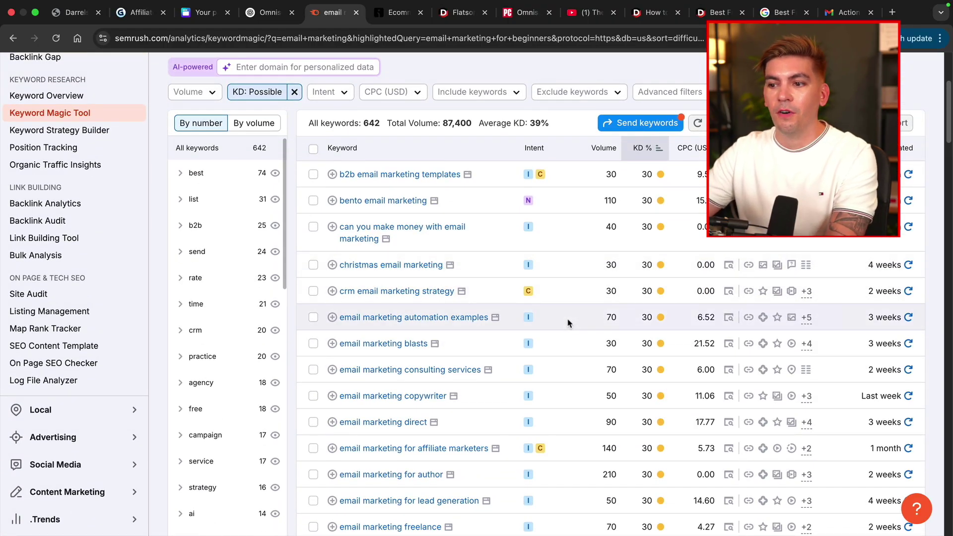
{"action": "scroll", "coordinate": [568, 321], "scroll_direction": "down", "scroll_amount": 10}
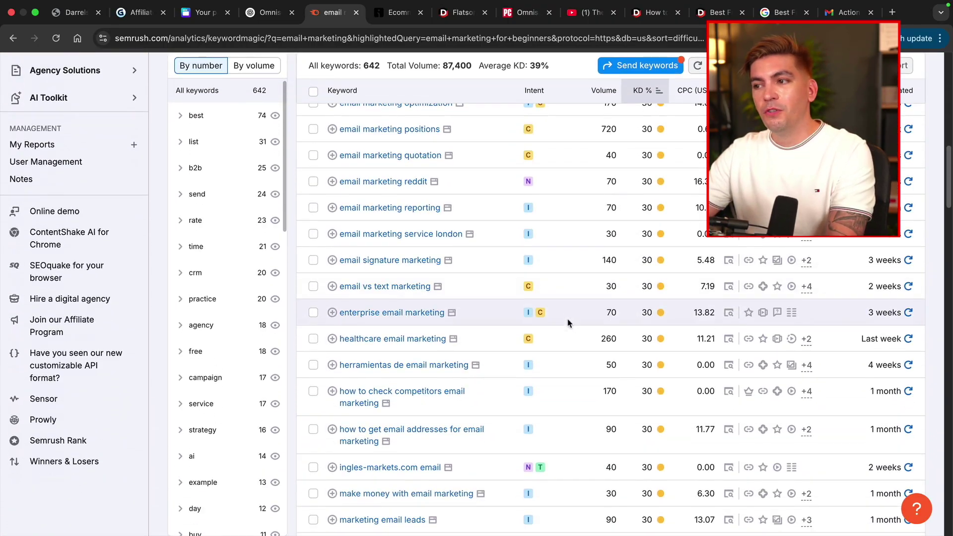
{"action": "scroll", "coordinate": [567, 319], "scroll_direction": "down", "scroll_amount": 3}
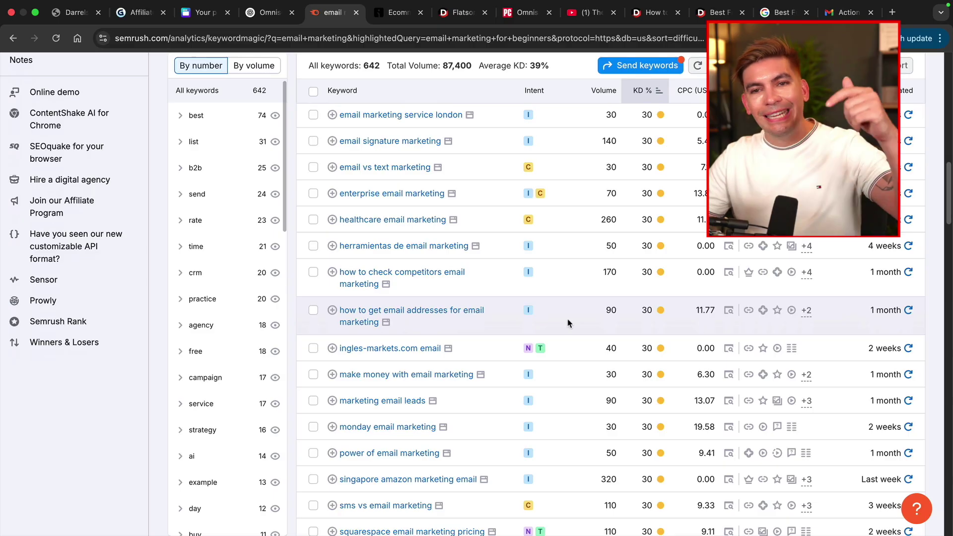
{"action": "scroll", "coordinate": [567, 319], "scroll_direction": "down", "scroll_amount": 3}
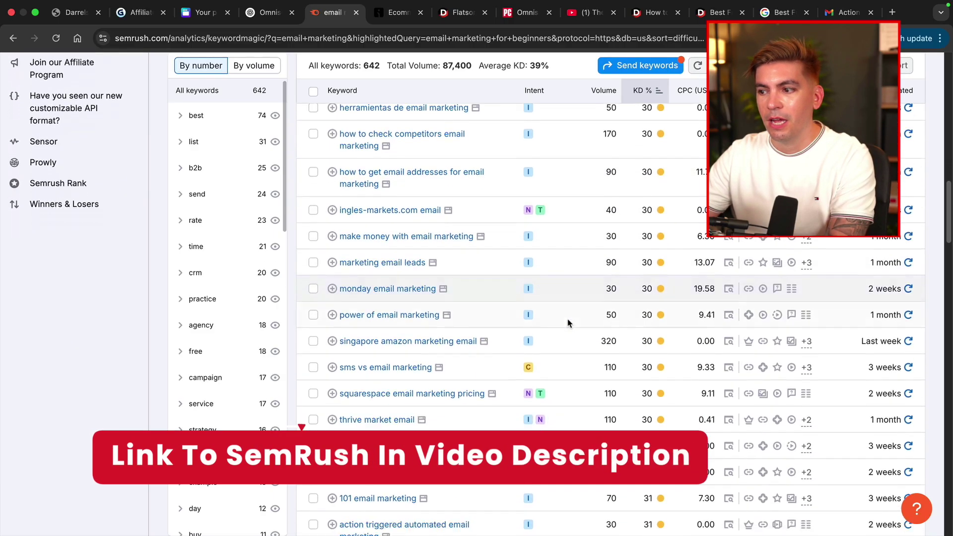
{"action": "scroll", "coordinate": [567, 318], "scroll_direction": "down", "scroll_amount": 3}
{"action": "scroll", "coordinate": [560, 252], "scroll_direction": "up", "scroll_amount": 3}
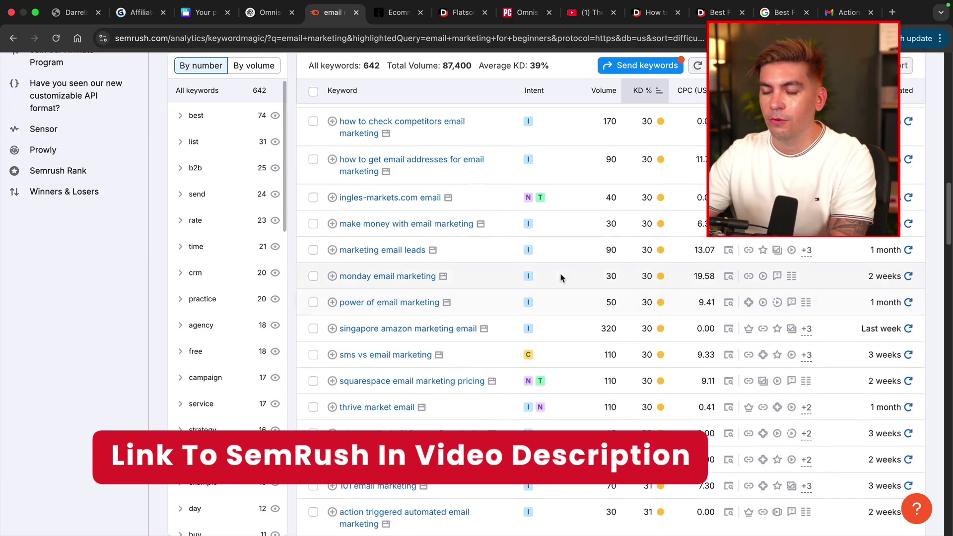
{"action": "scroll", "coordinate": [561, 276], "scroll_direction": "up", "scroll_amount": 10}
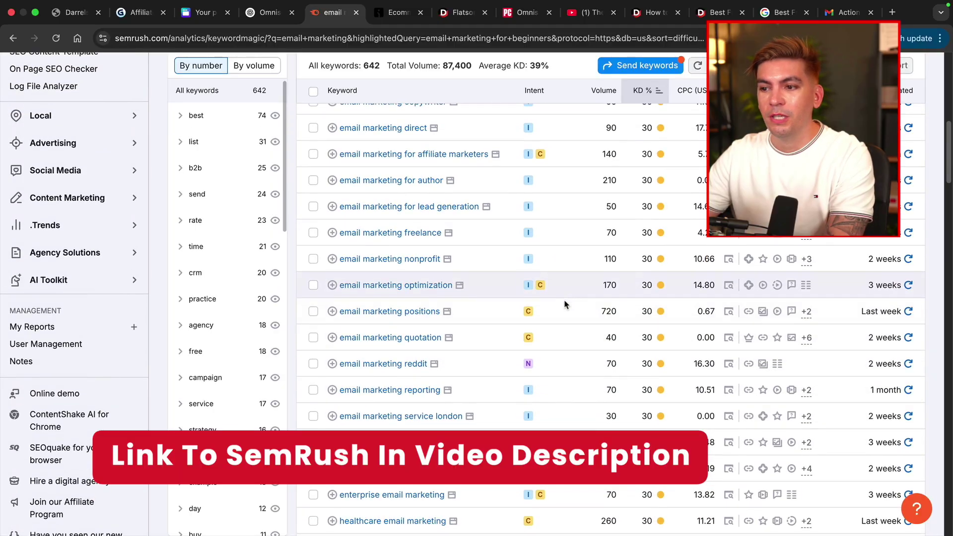
{"action": "scroll", "coordinate": [568, 302], "scroll_direction": "up", "scroll_amount": 5}
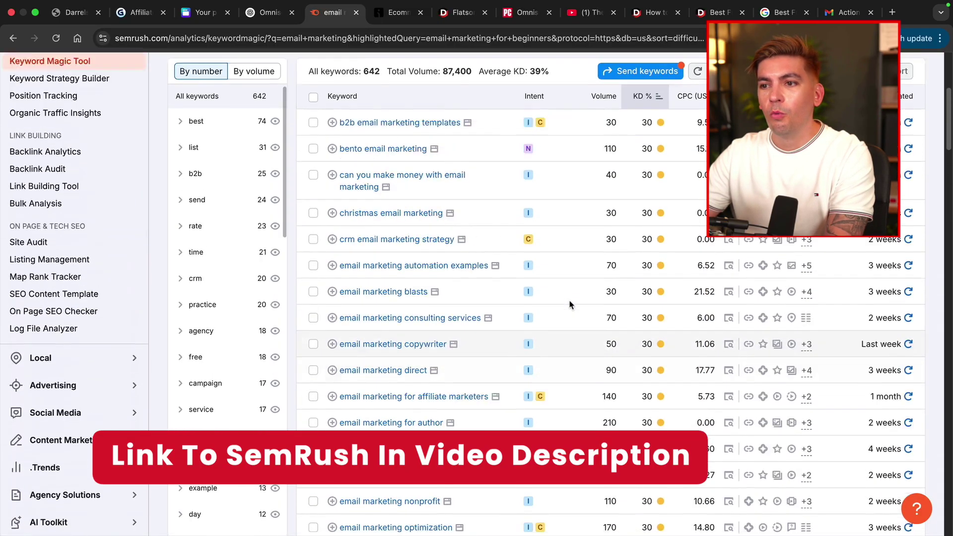
{"action": "scroll", "coordinate": [569, 304], "scroll_direction": "up", "scroll_amount": 5}
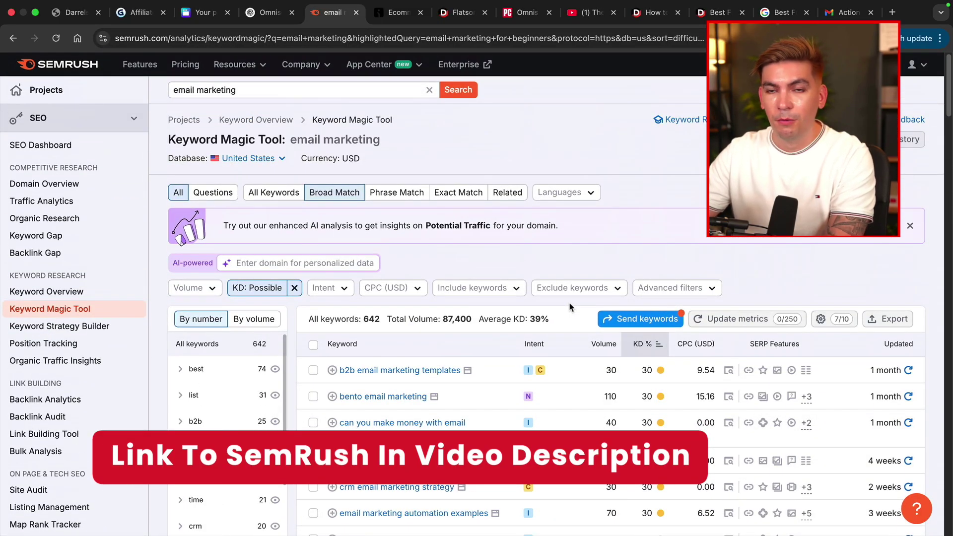
Search 'omnisend' in the Keyword Magic Tool, then switch to the Keyword Overview report.
{"action": "left_click", "coordinate": [276, 90]}
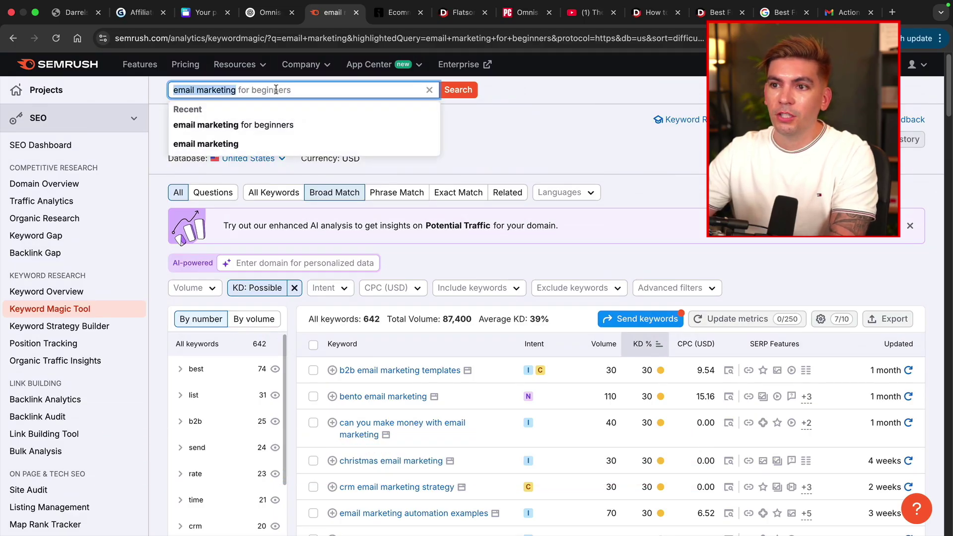
{"action": "type", "text": "omnisend"}
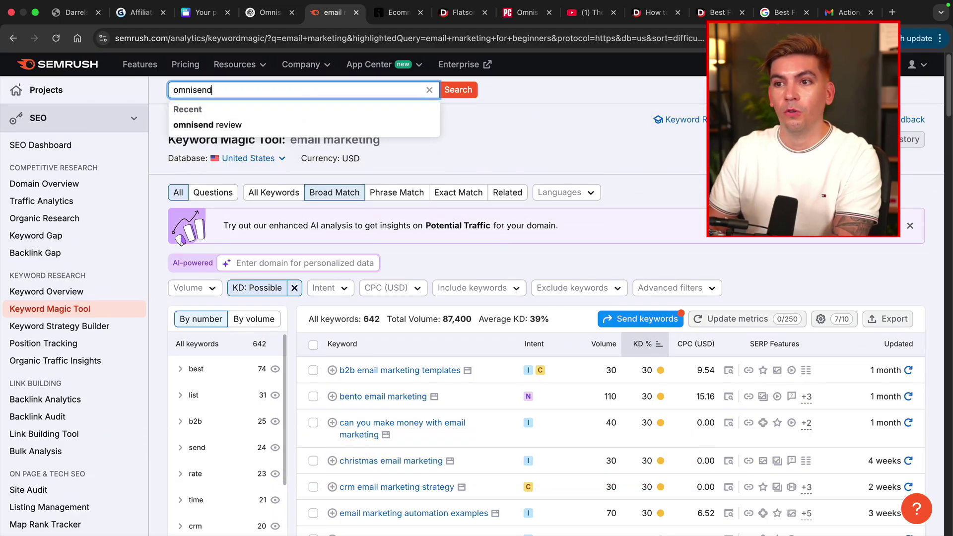
{"action": "key", "text": "Return"}
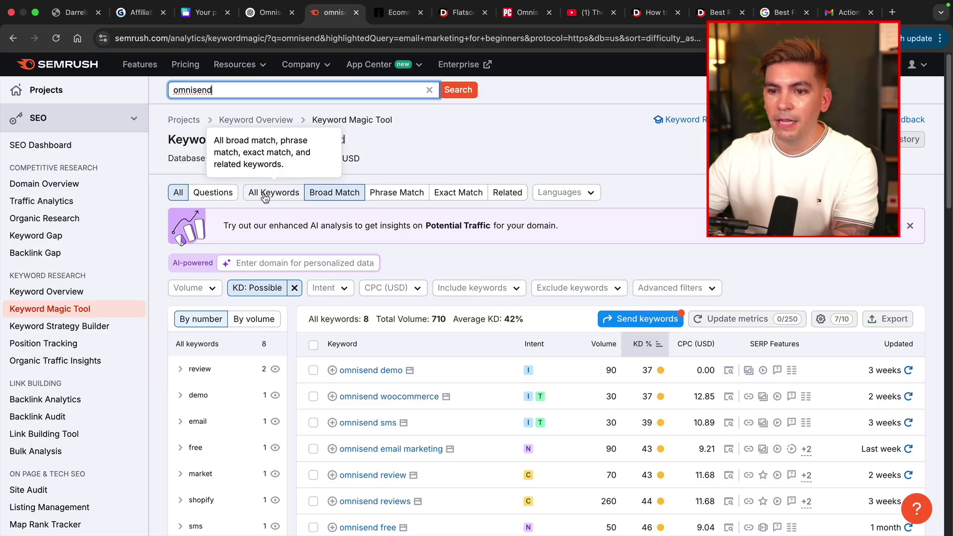
{"action": "left_click", "coordinate": [74, 291]}
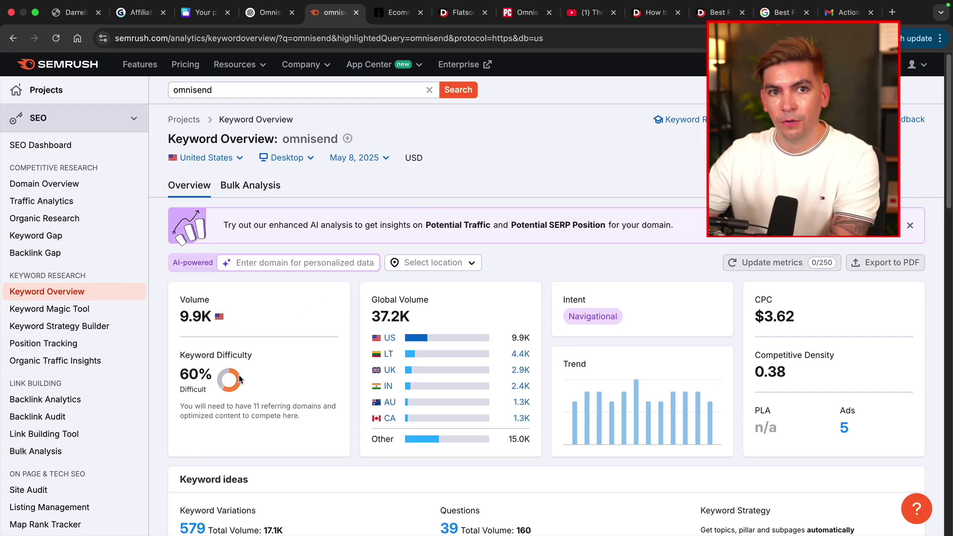
Look up 'omnisend review' in Keyword Overview and review its results.
{"action": "left_click", "coordinate": [259, 90]}
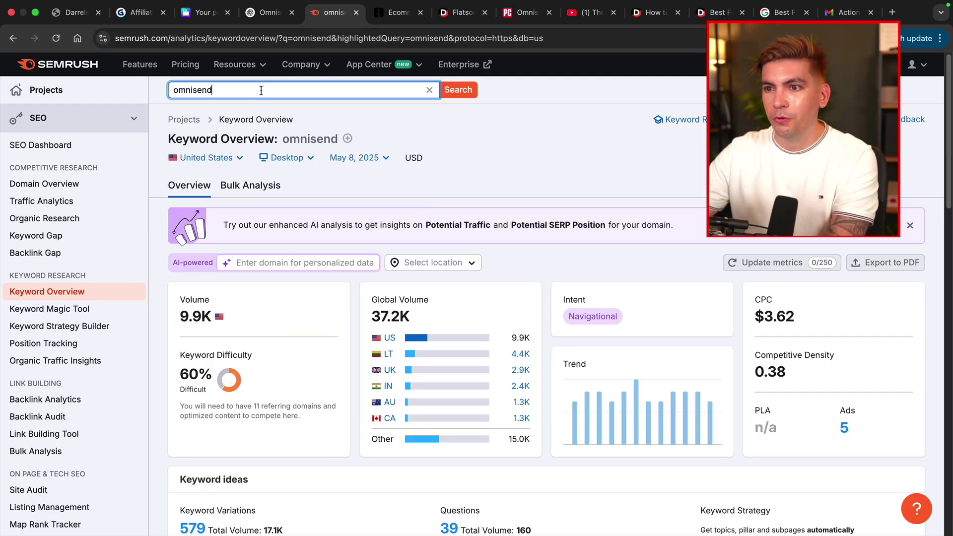
{"action": "type", "text": "review"}
{"action": "key", "text": "Return"}
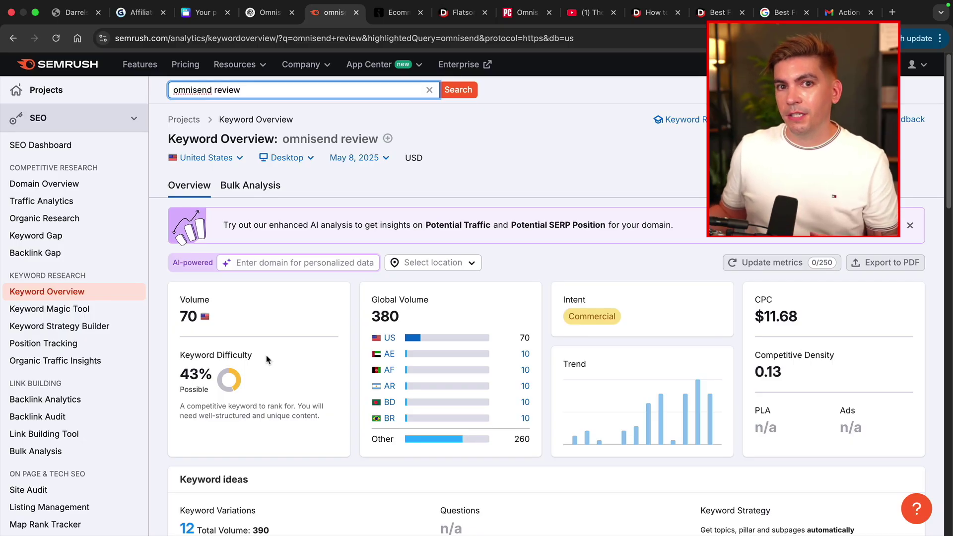
{"action": "scroll", "coordinate": [266, 359], "scroll_direction": "down", "scroll_amount": 3}
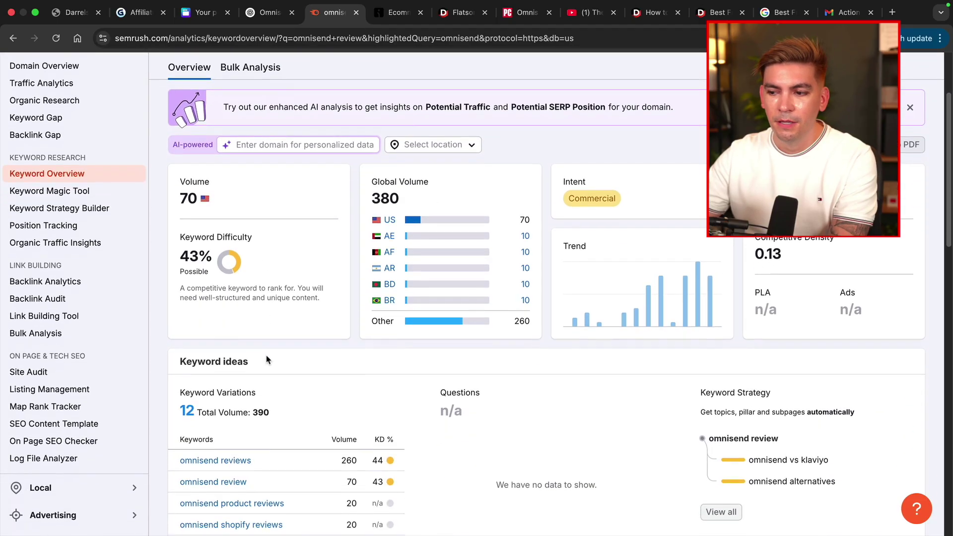
{"action": "scroll", "coordinate": [266, 359], "scroll_direction": "up", "scroll_amount": 3}
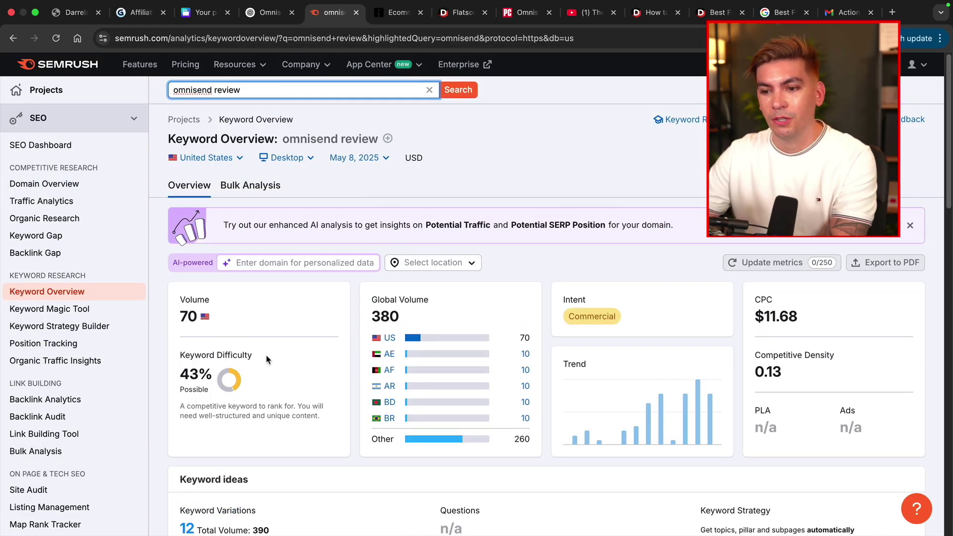
{"action": "left_click_drag", "start_coordinate": [196, 417], "coordinate": [308, 414]}
{"action": "left_click", "coordinate": [308, 413]}
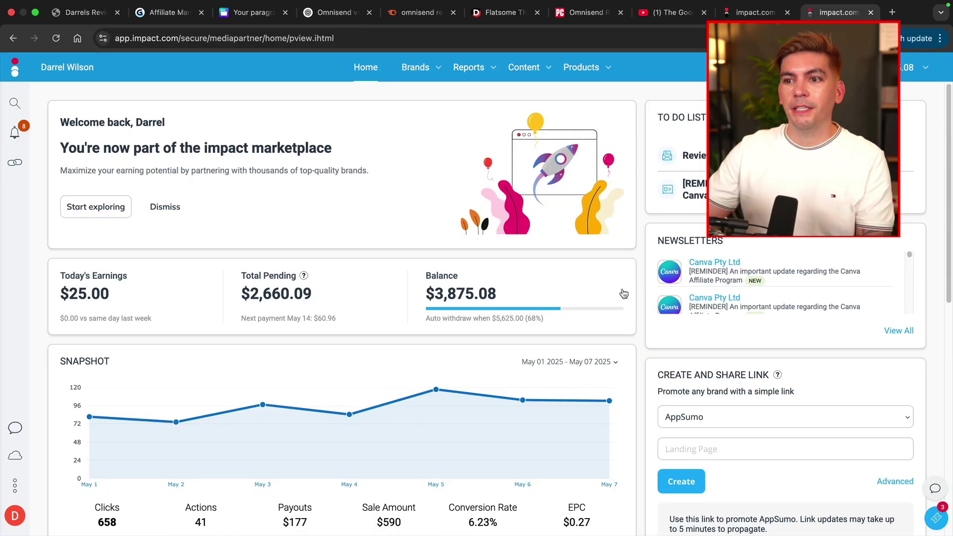
Generate an Omnisend Affiliate Partner Program share link in impact.com and copy it.
{"action": "scroll", "coordinate": [623, 294], "scroll_direction": "down", "scroll_amount": 5}
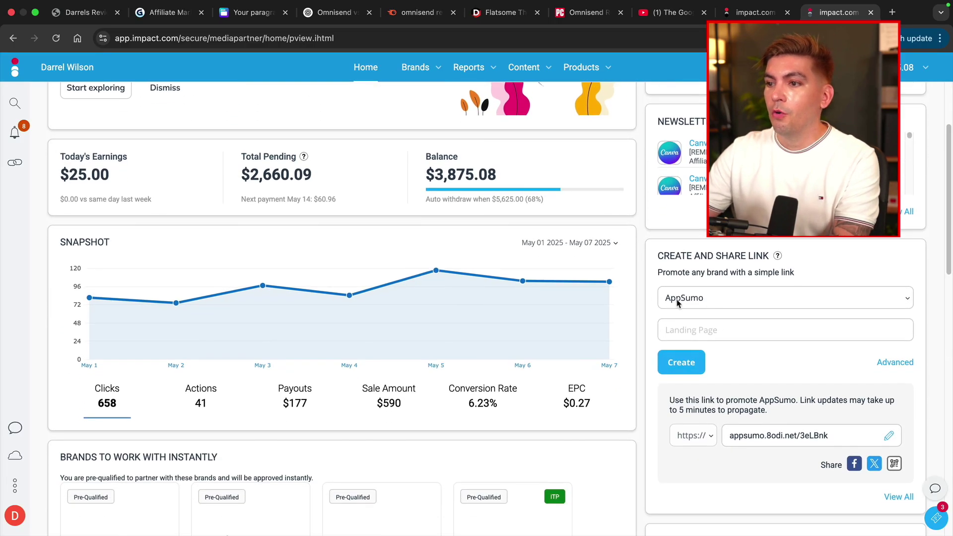
{"action": "scroll", "coordinate": [580, 261], "scroll_direction": "up", "scroll_amount": 5}
{"action": "scroll", "coordinate": [714, 298], "scroll_direction": "down", "scroll_amount": 2}
{"action": "scroll", "coordinate": [608, 355], "scroll_direction": "down", "scroll_amount": 3}
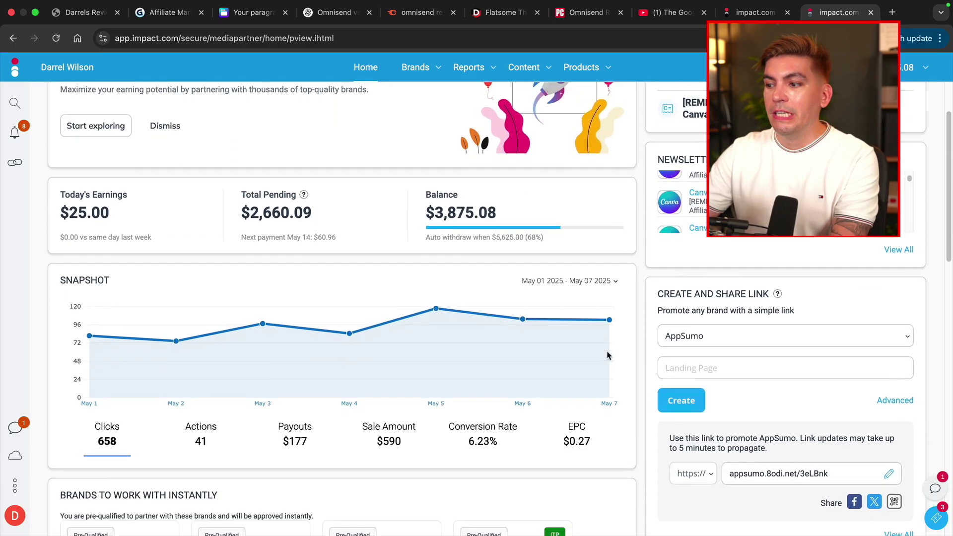
{"action": "scroll", "coordinate": [608, 355], "scroll_direction": "down", "scroll_amount": 1}
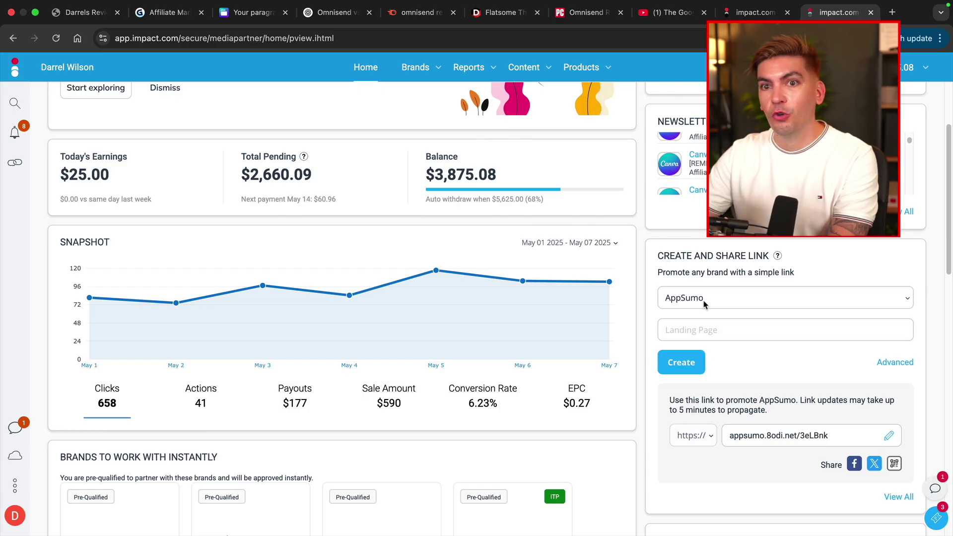
{"action": "left_click", "coordinate": [703, 302]}
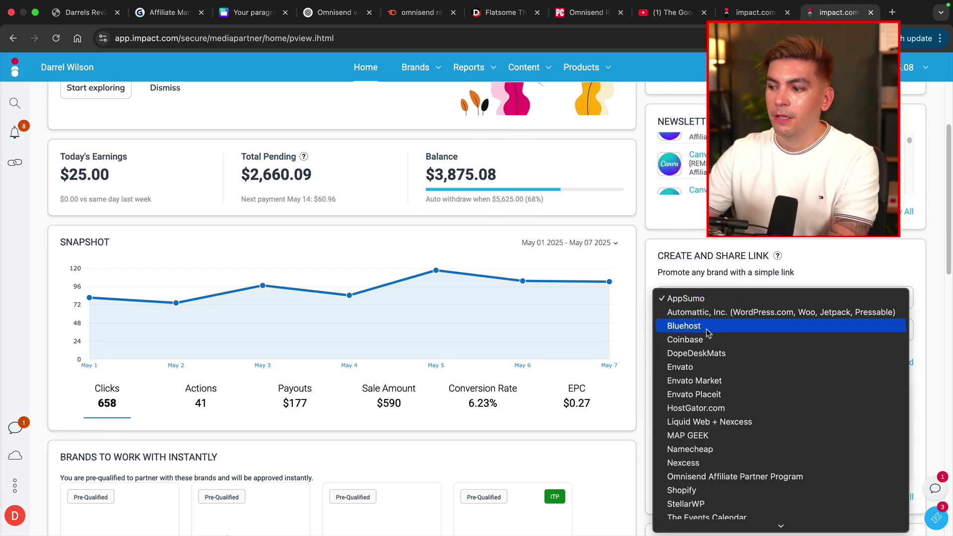
{"action": "scroll", "coordinate": [714, 412], "scroll_direction": "down", "scroll_amount": 1}
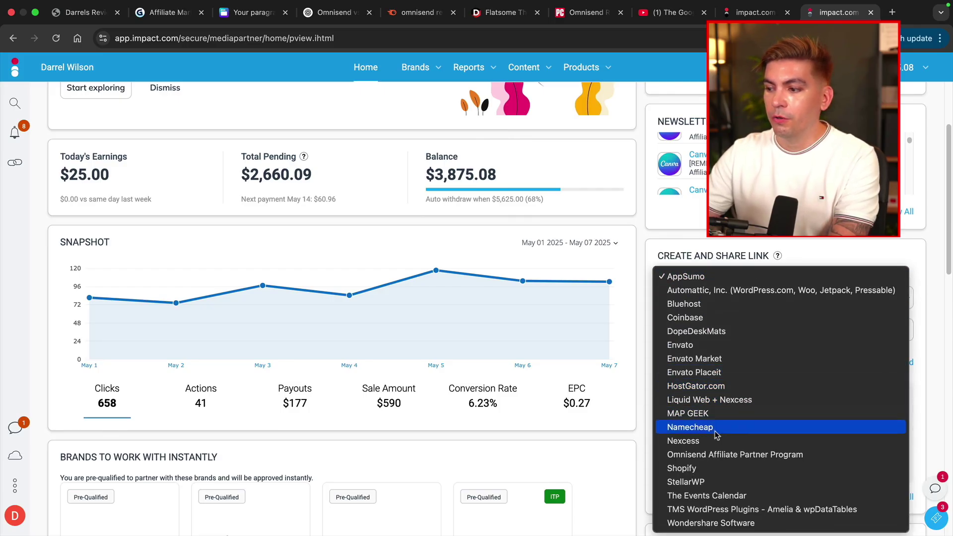
{"action": "left_click", "coordinate": [720, 455]}
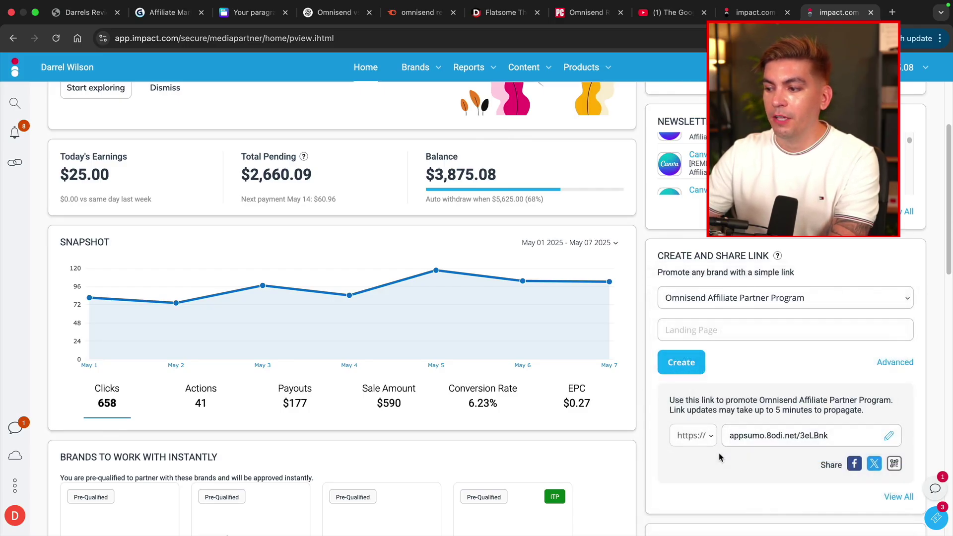
{"action": "left_click", "coordinate": [776, 440]}
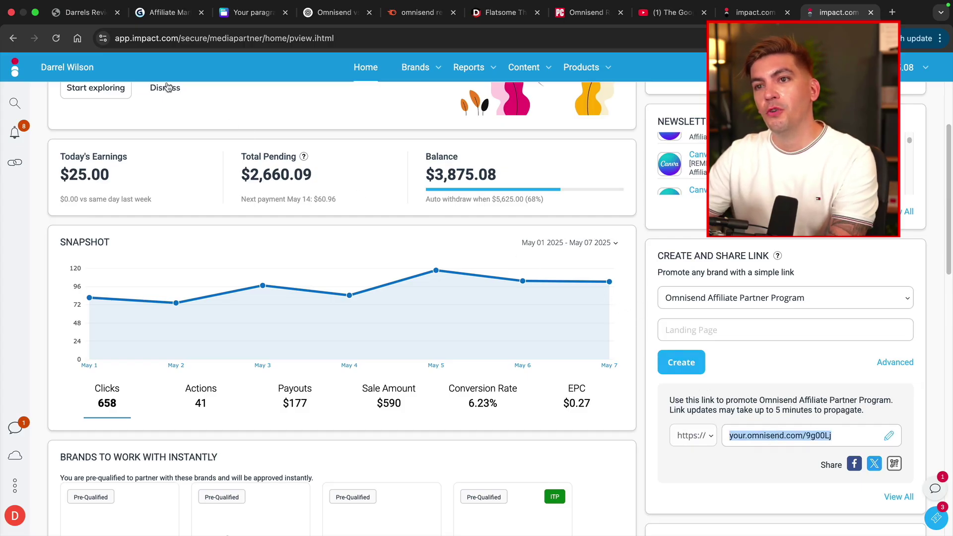
{"action": "left_click", "coordinate": [82, 12]}
Publish Pretty Link 'Omnisend' with a 301 redirect to the pasted affiliate URL and slug 'omnisend'.
{"action": "mouse_move", "coordinate": [69, 67]}
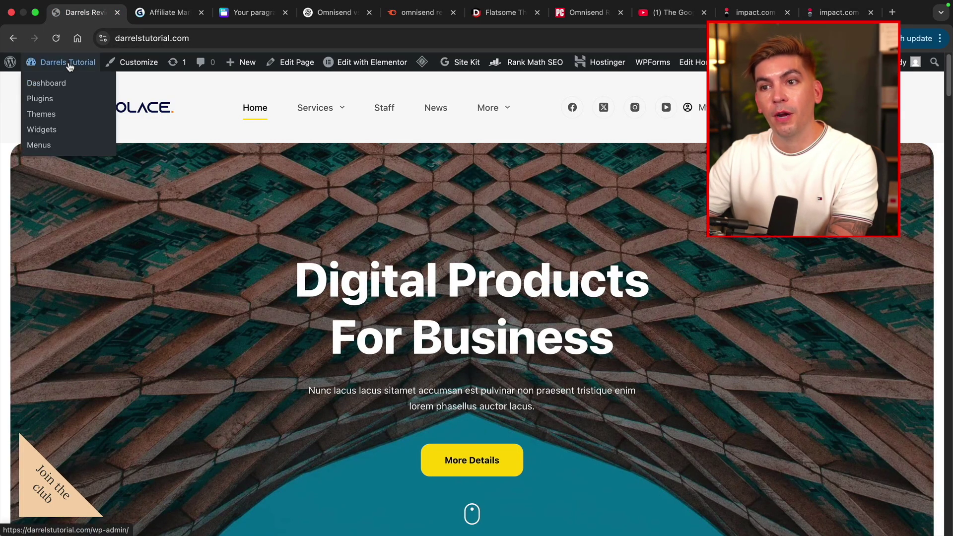
{"action": "mouse_move", "coordinate": [250, 64]}
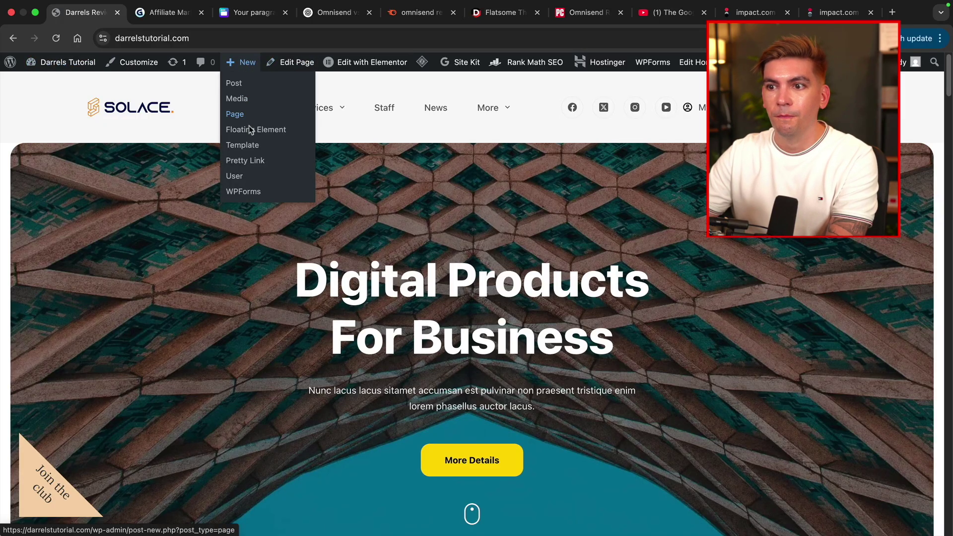
{"action": "left_click", "coordinate": [247, 166]}
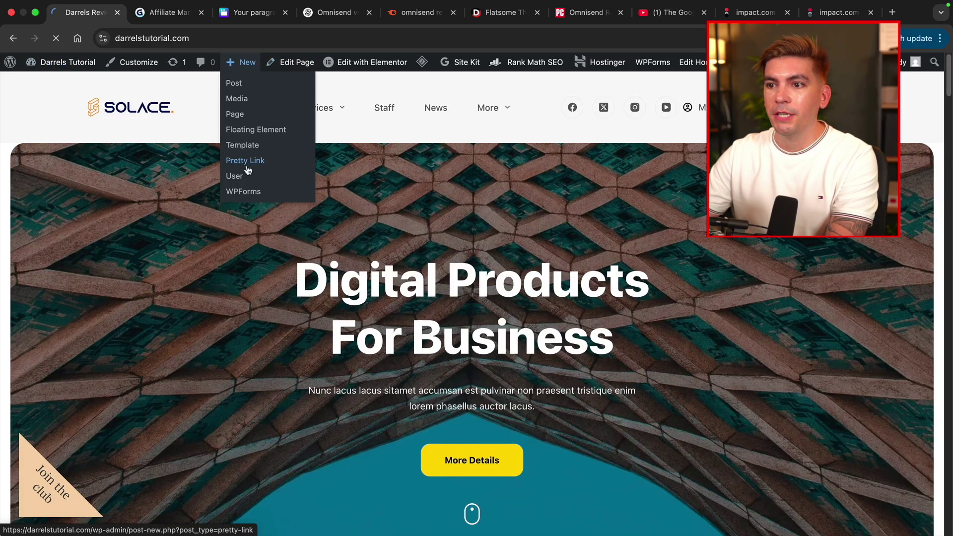
{"action": "type", "text": "Omnisend"}
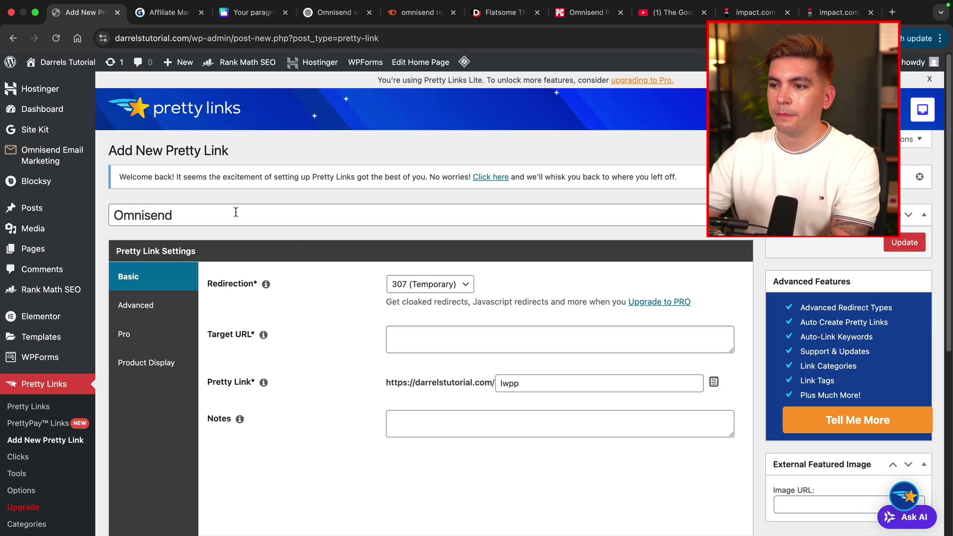
{"action": "left_click", "coordinate": [427, 284]}
{"action": "left_click", "coordinate": [414, 313]}
{"action": "right_click", "coordinate": [413, 348]}
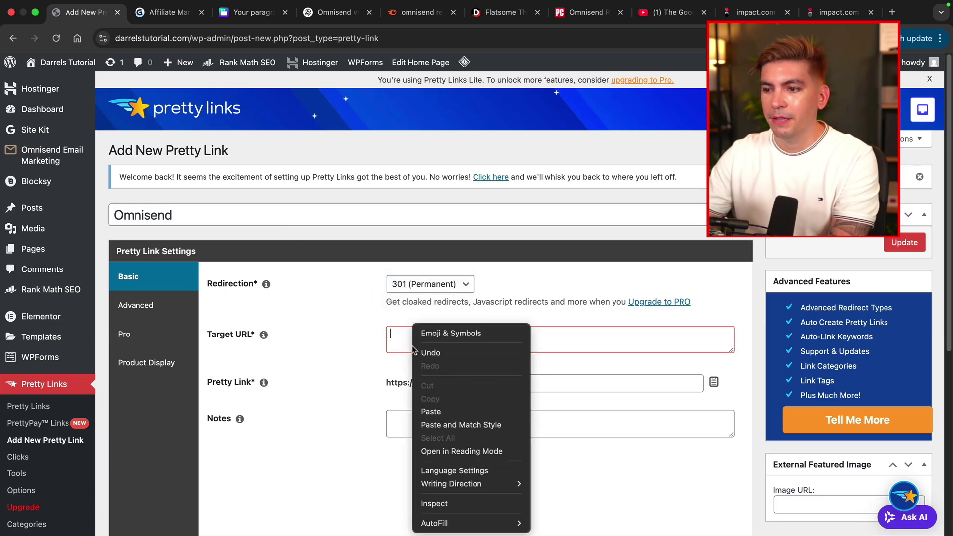
{"action": "left_click", "coordinate": [431, 412]}
{"action": "double_click", "coordinate": [535, 385]}
{"action": "type", "text": "omnisend"}
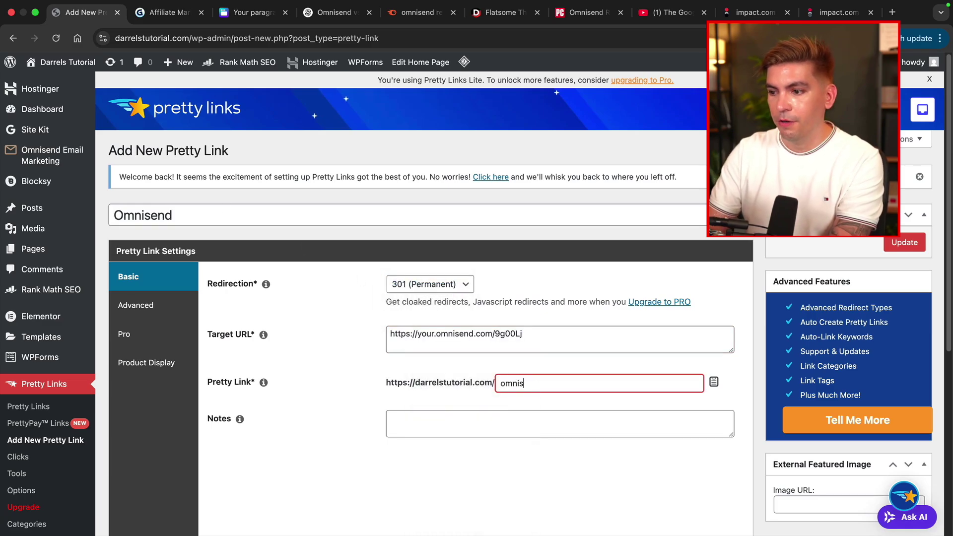
{"action": "left_click", "coordinate": [888, 251]}
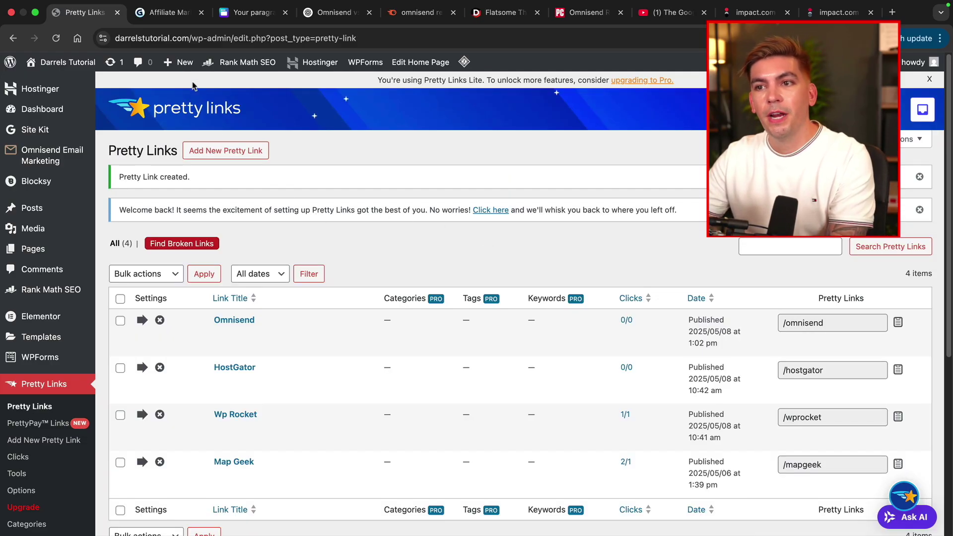
{"action": "mouse_move", "coordinate": [185, 66]}
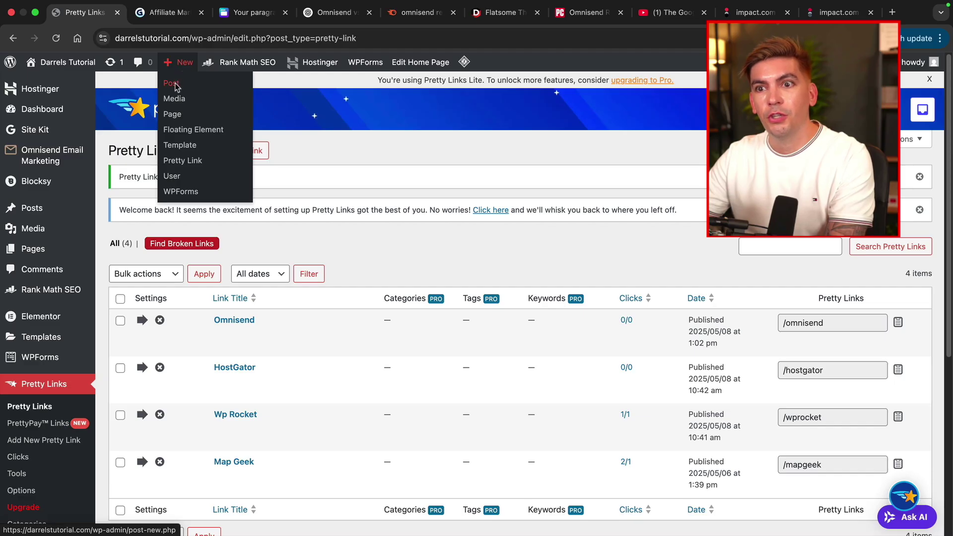
Start a new WordPress post titled 'Omnisend Review', then go to ChatGPT.
{"action": "mouse_move", "coordinate": [30, 213]}
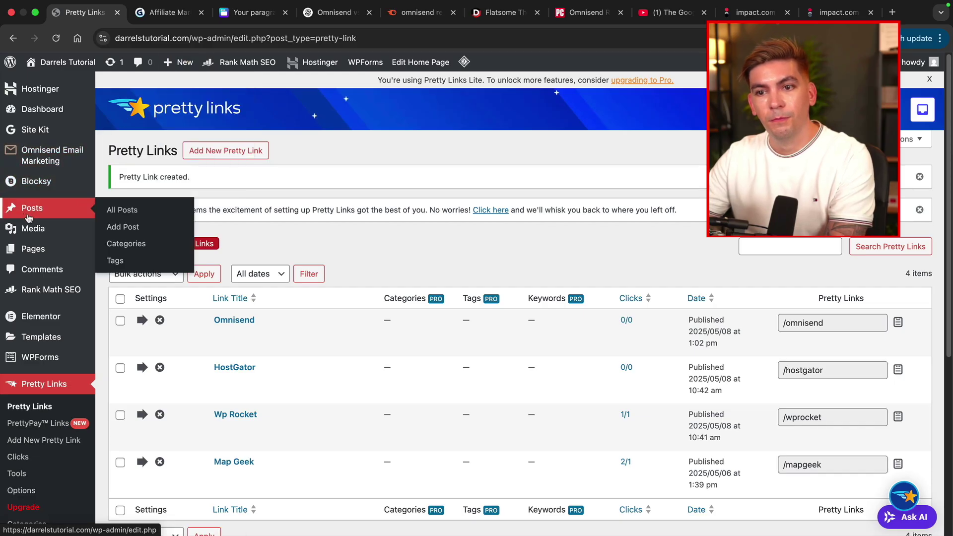
{"action": "left_click", "coordinate": [120, 228]}
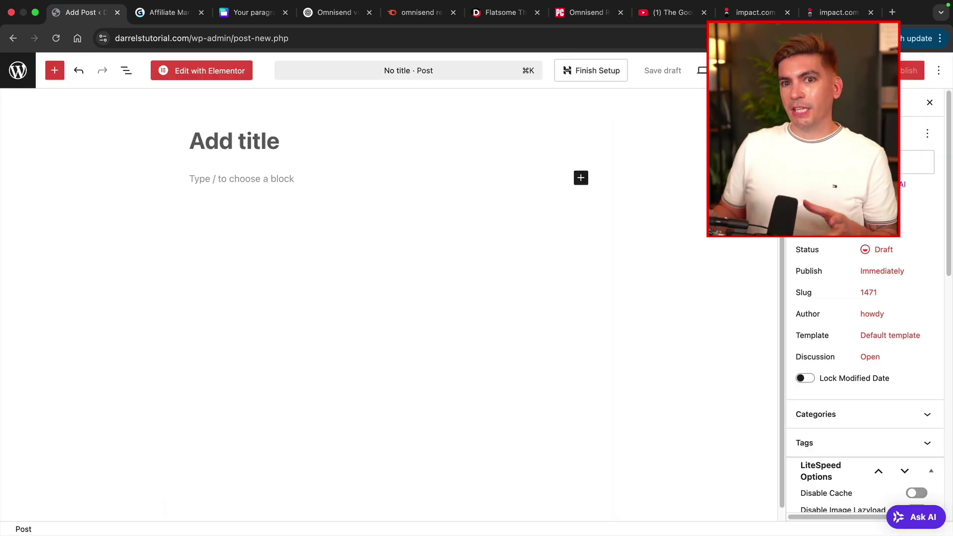
{"action": "type", "text": "Omnisend"}
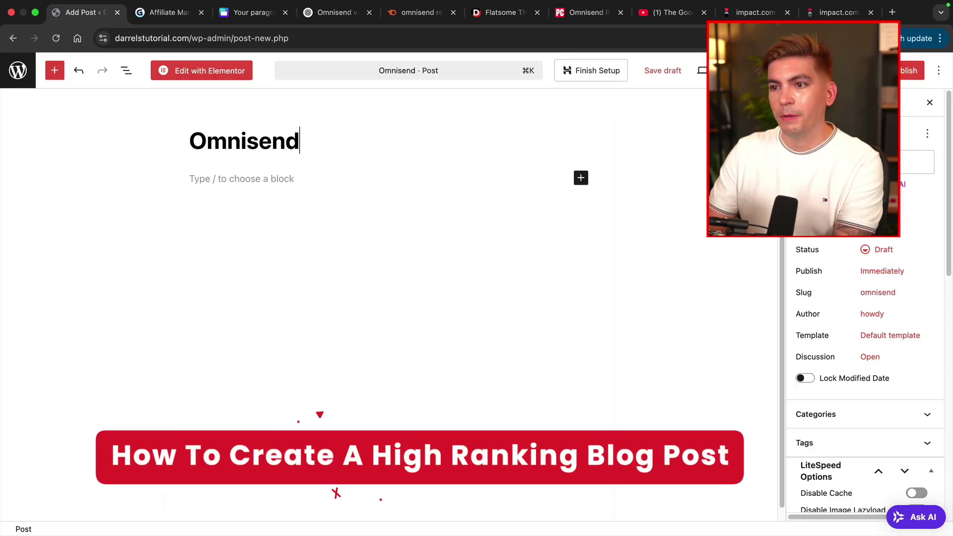
{"action": "type", "text": " Review"}
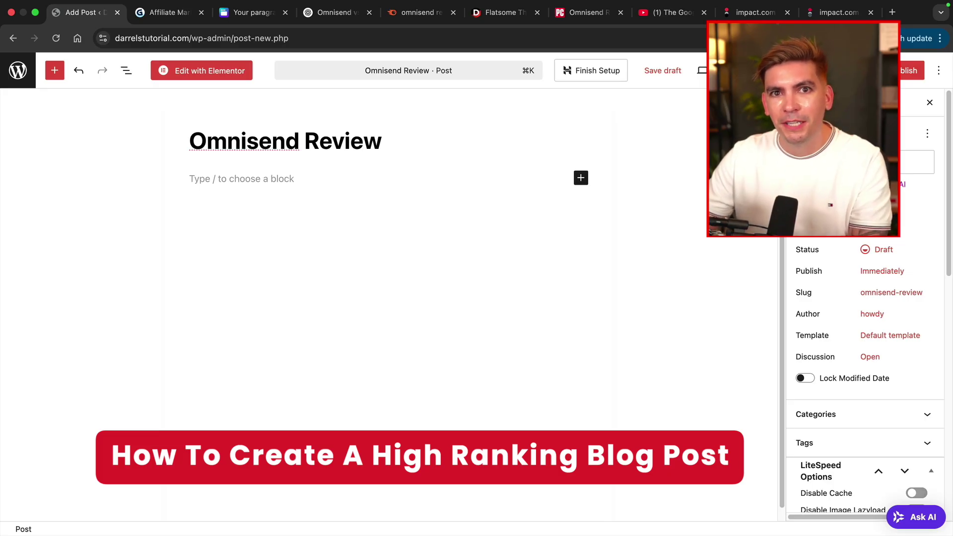
{"action": "left_click", "coordinate": [336, 15]}
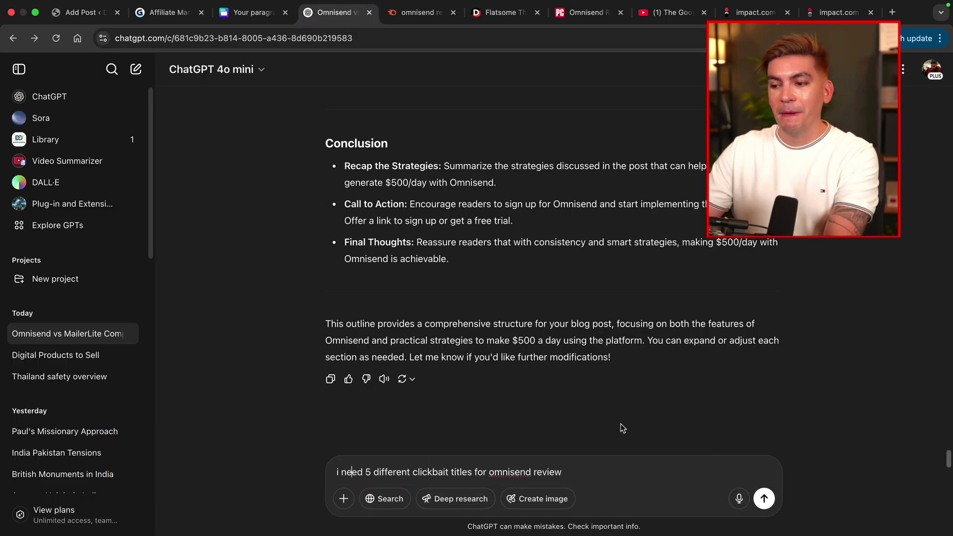
Send the ChatGPT prompt asking for 5 clickbait Omnisend review titles.
{"action": "key", "text": "Return"}
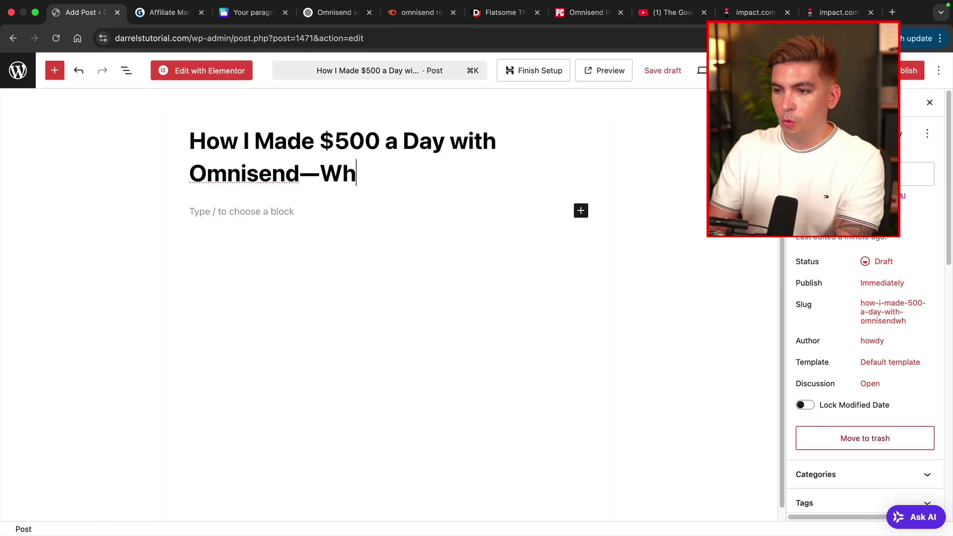
Complete the title as 'How I Made $500 a Day with Omnisend—Why we made the switch' with no period.
{"action": "type", "text": "y we "}
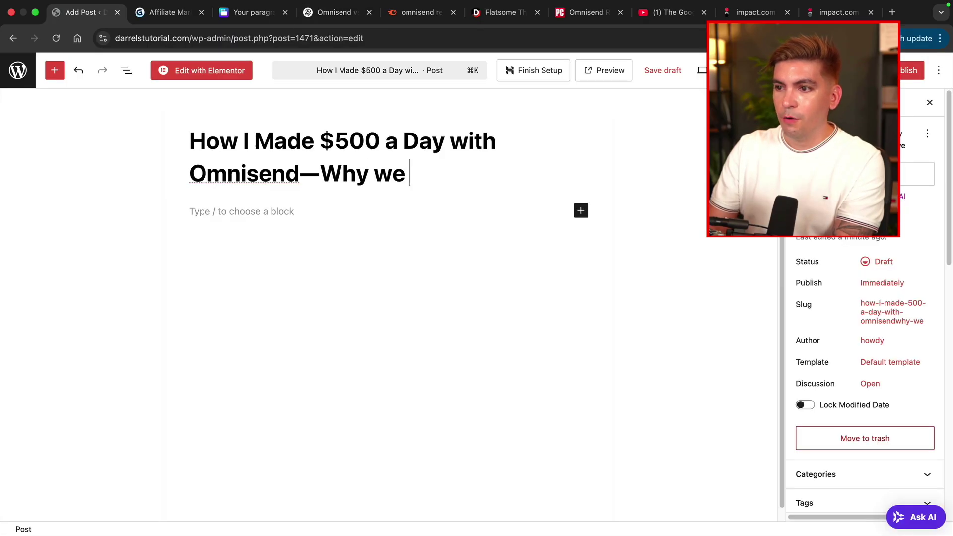
{"action": "type", "text": "made the switch."}
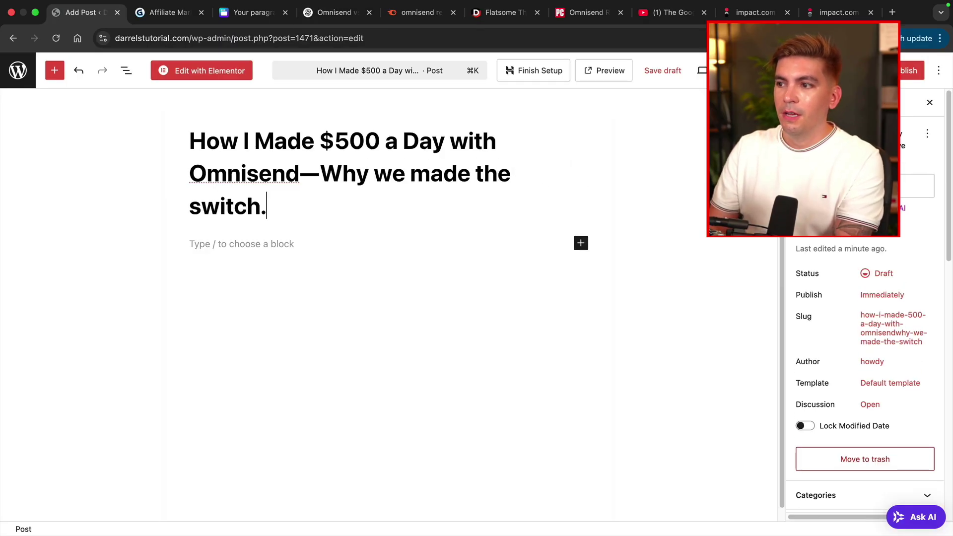
{"action": "key", "text": "BackSpace"}
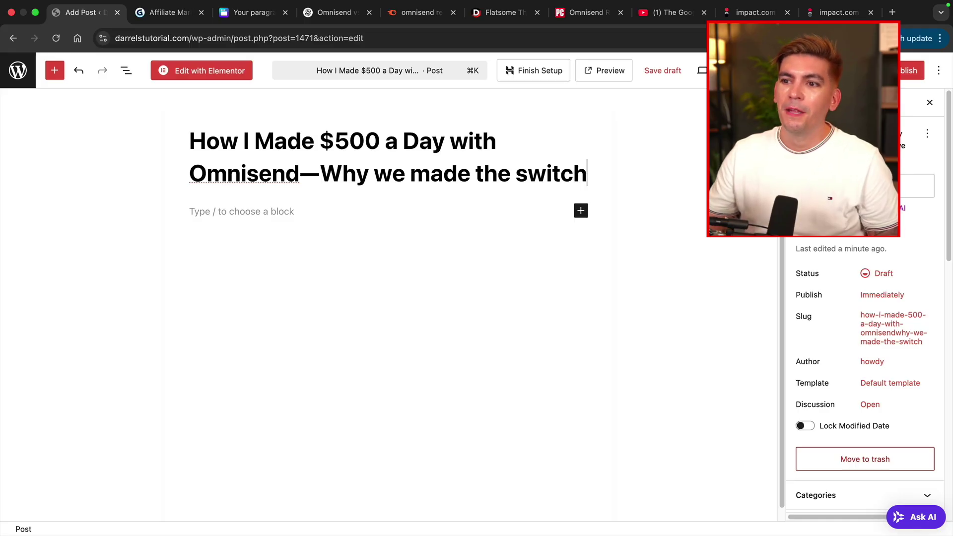
{"action": "left_click", "coordinate": [261, 218]}
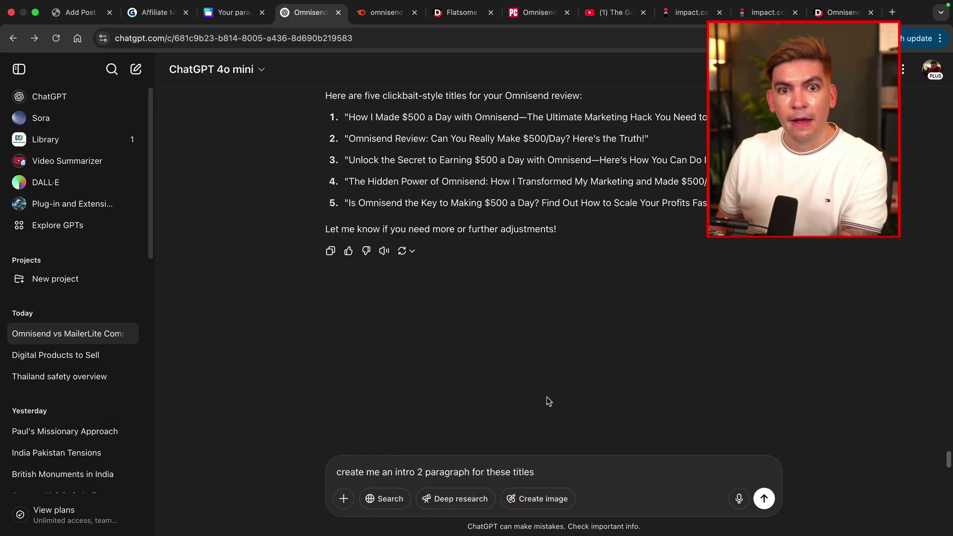
Send the intro prompt and copy ChatGPT's second intro paragraph back to the post.
{"action": "key", "text": "Return"}
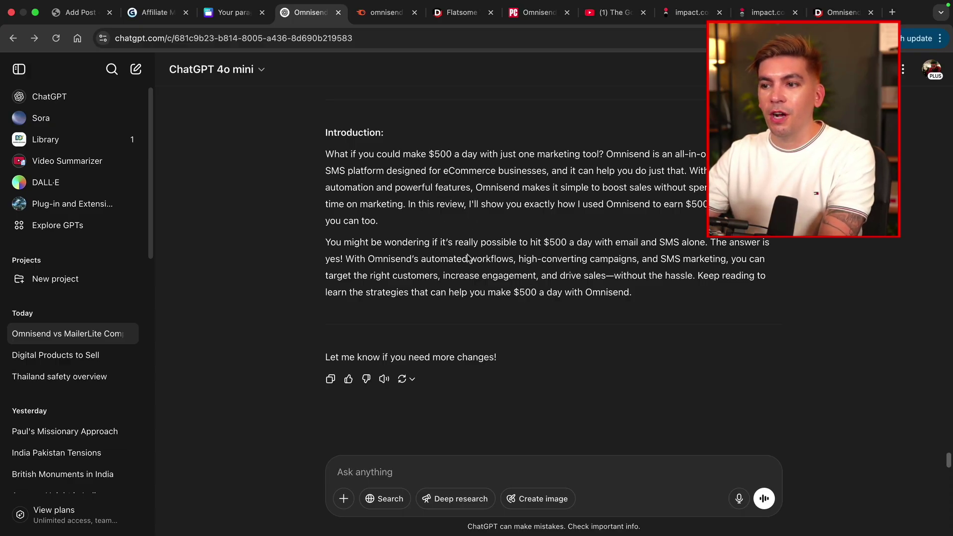
{"action": "triple_click", "coordinate": [547, 278]}
{"action": "right_click", "coordinate": [547, 278]}
{"action": "left_click", "coordinate": [566, 303]}
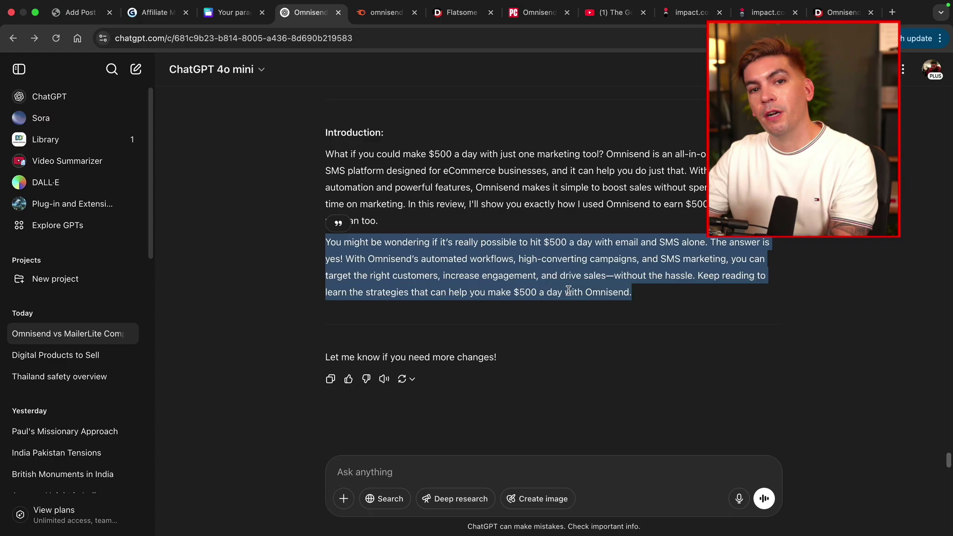
{"action": "key", "text": "super+1"}
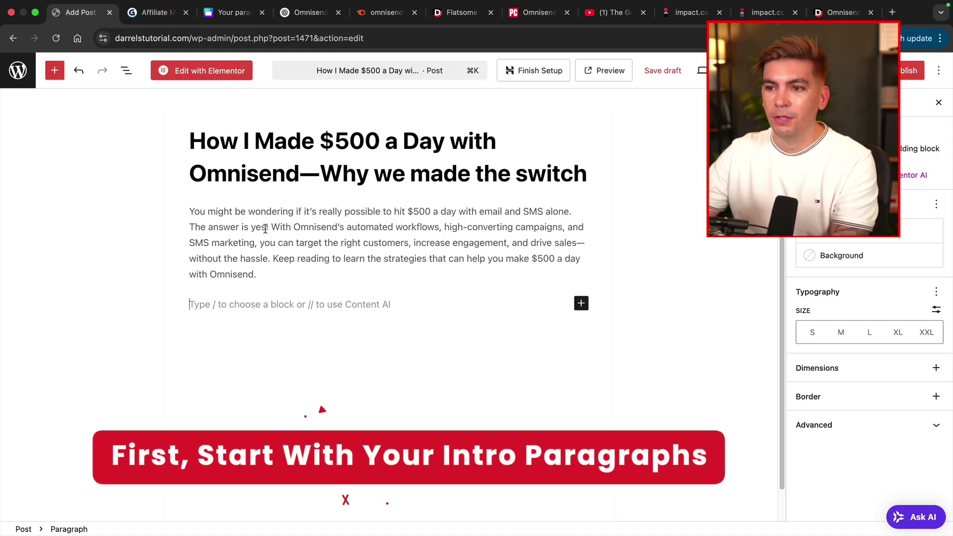
Replace 'yes' with 'maybe' in the intro's answer sentence.
{"action": "left_click", "coordinate": [268, 228]}
{"action": "key", "text": "BackSpace"}
{"action": "key", "text": "BackSpace"}
{"action": "key", "text": "BackSpace"}
{"action": "type", "text": "maybe"}
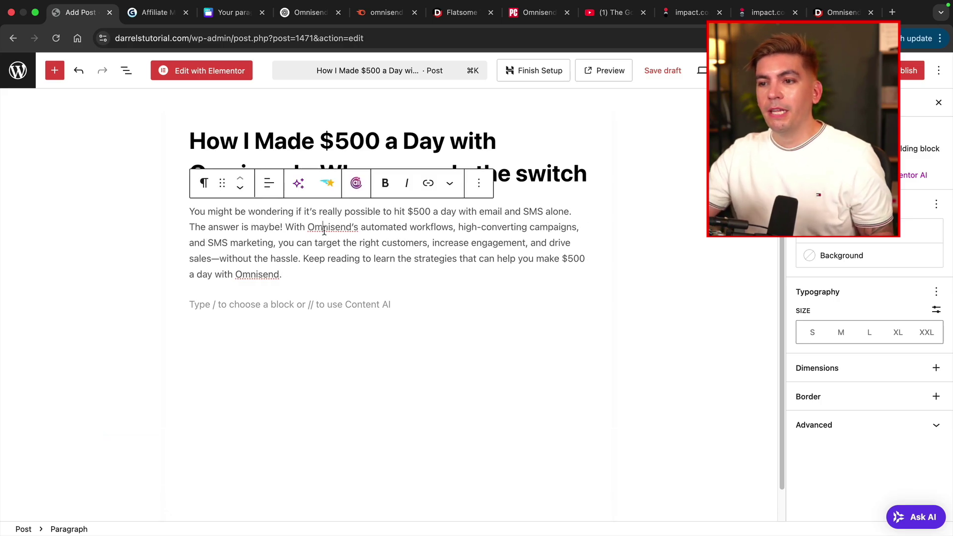
{"action": "left_click", "coordinate": [323, 229]}
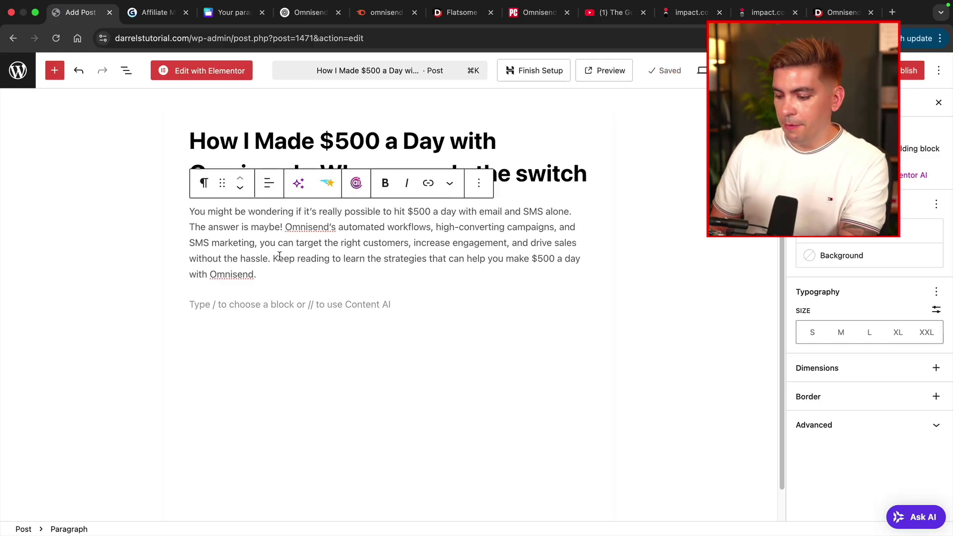
Move 'Keep reading' to its own paragraph, add '!' after maybe, and paste the Omnisend claims paragraph above it.
{"action": "key", "text": "Return"}
{"action": "key", "text": "Return"}
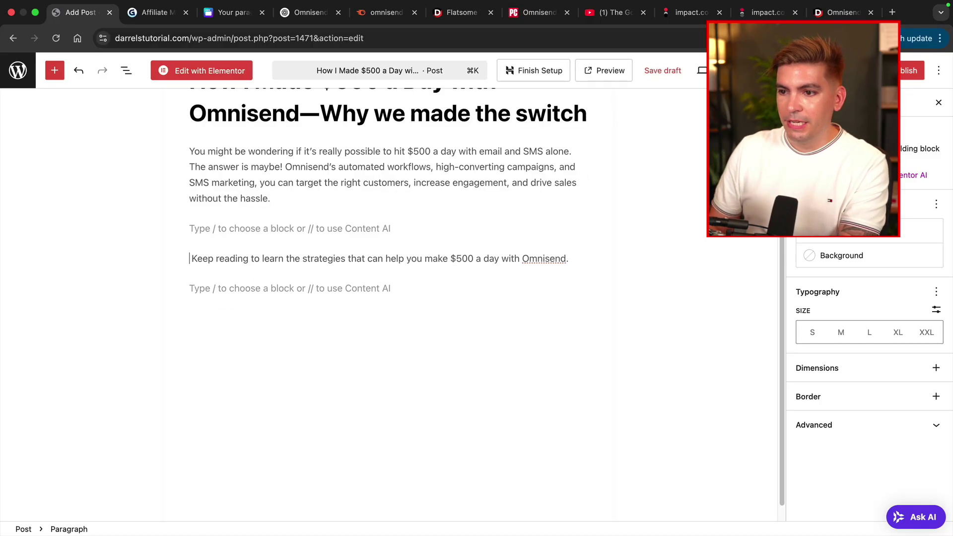
{"action": "scroll", "coordinate": [387, 248], "scroll_direction": "up", "scroll_amount": 3}
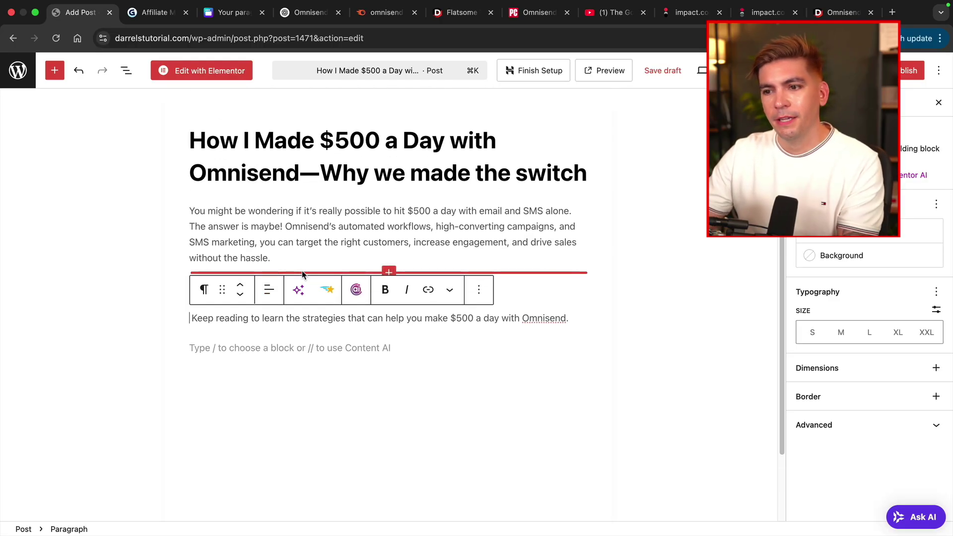
{"action": "left_click", "coordinate": [280, 227]}
{"action": "type", "text": "!"}
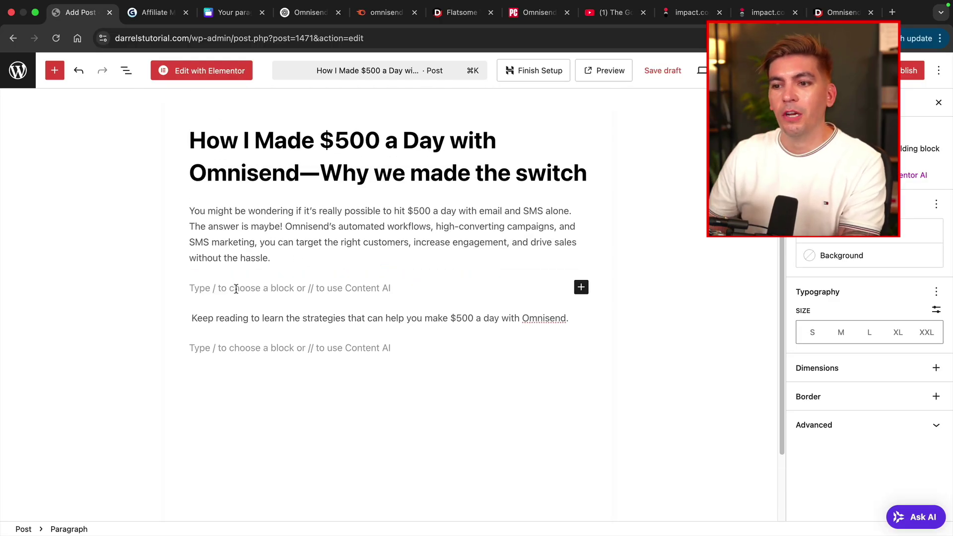
{"action": "key", "text": "Return"}
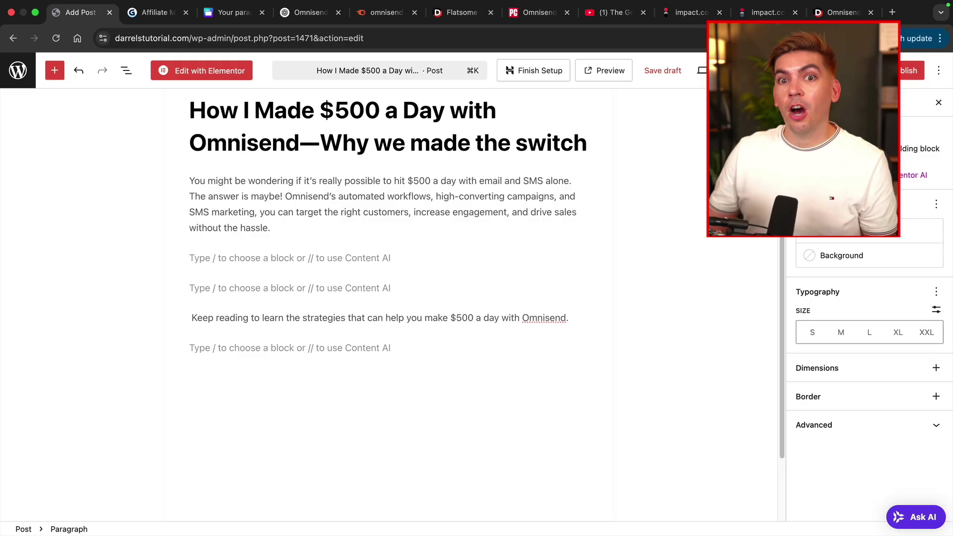
{"action": "key", "text": "super+v"}
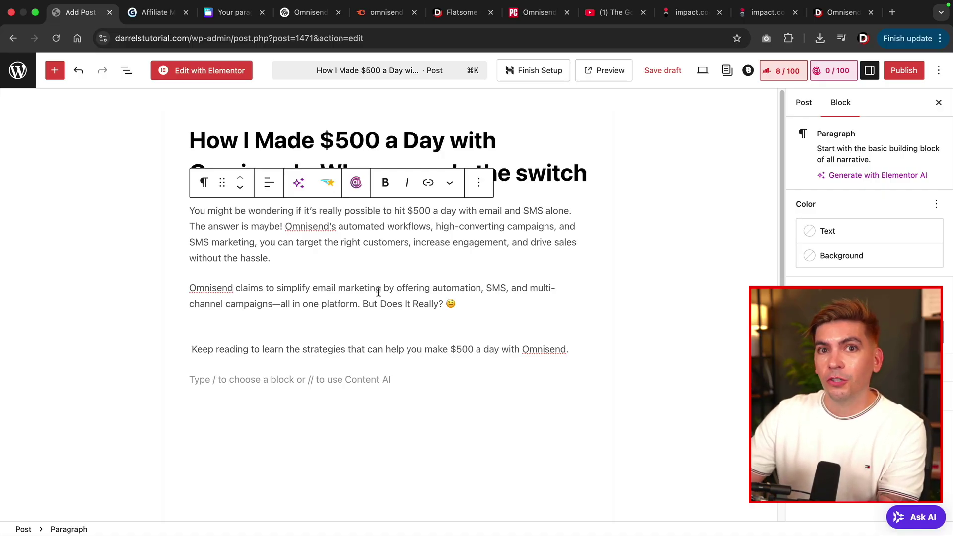
{"action": "left_click", "coordinate": [556, 378]}
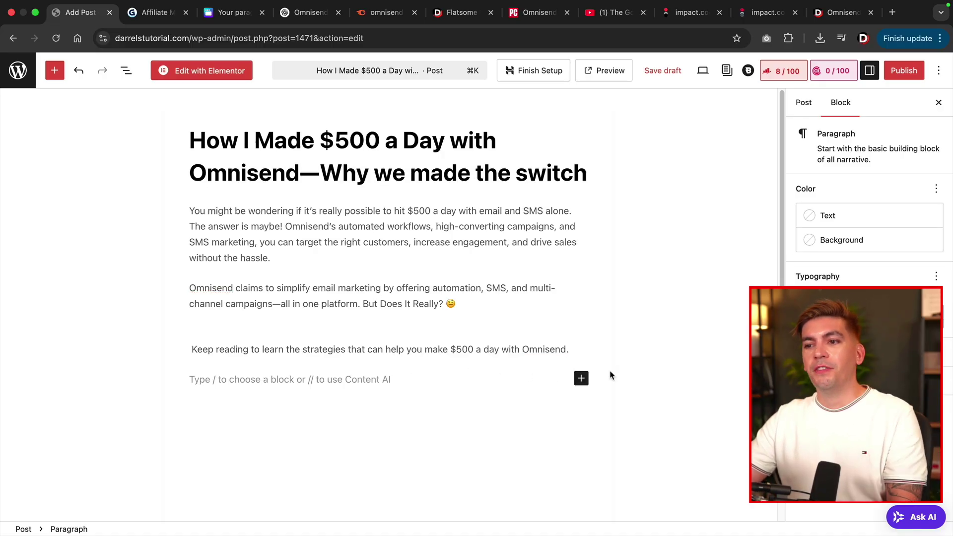
Give the Omnisend claims paragraph a black background and white text.
{"action": "left_click", "coordinate": [436, 296]}
{"action": "triple_click", "coordinate": [431, 292]}
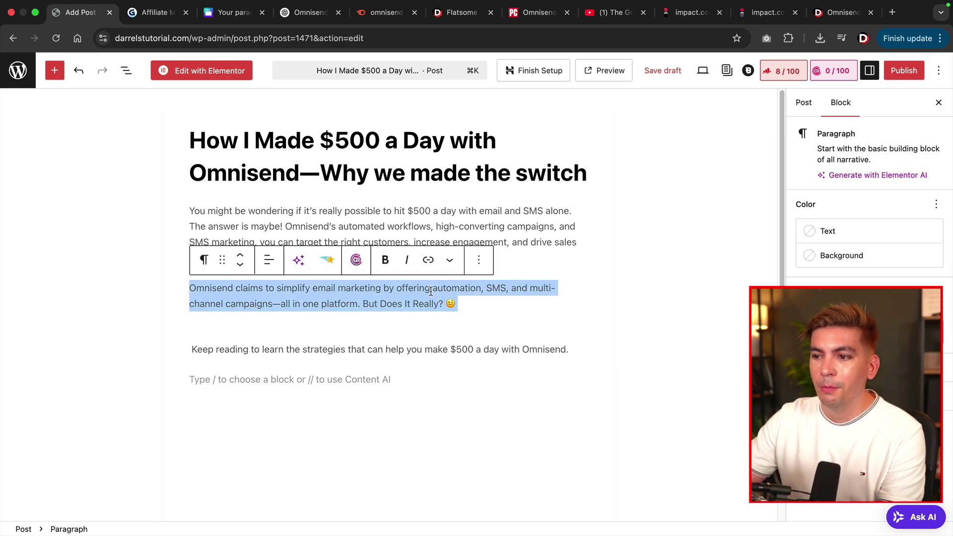
{"action": "left_click", "coordinate": [842, 255]}
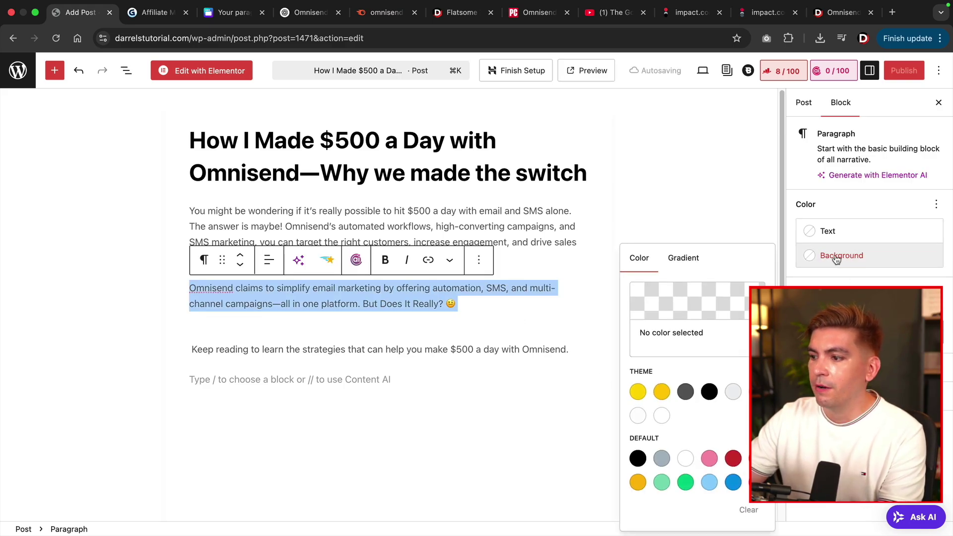
{"action": "left_click", "coordinate": [710, 392]}
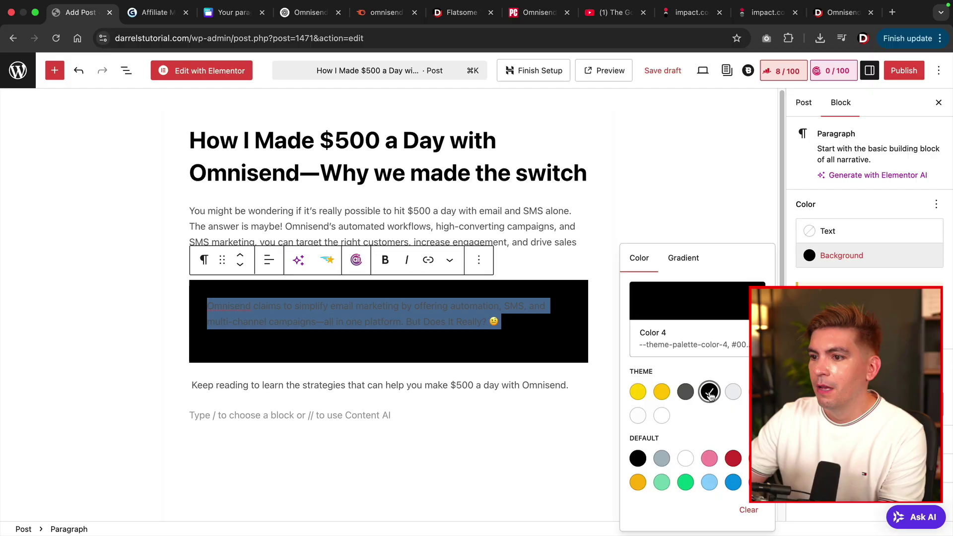
{"action": "left_click", "coordinate": [818, 232]}
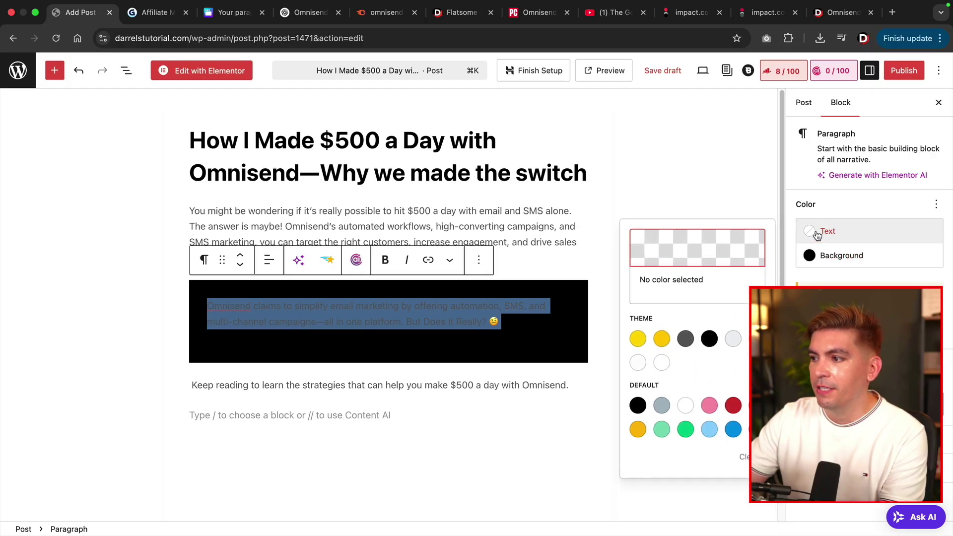
{"action": "left_click", "coordinate": [641, 366]}
{"action": "left_click", "coordinate": [499, 237]}
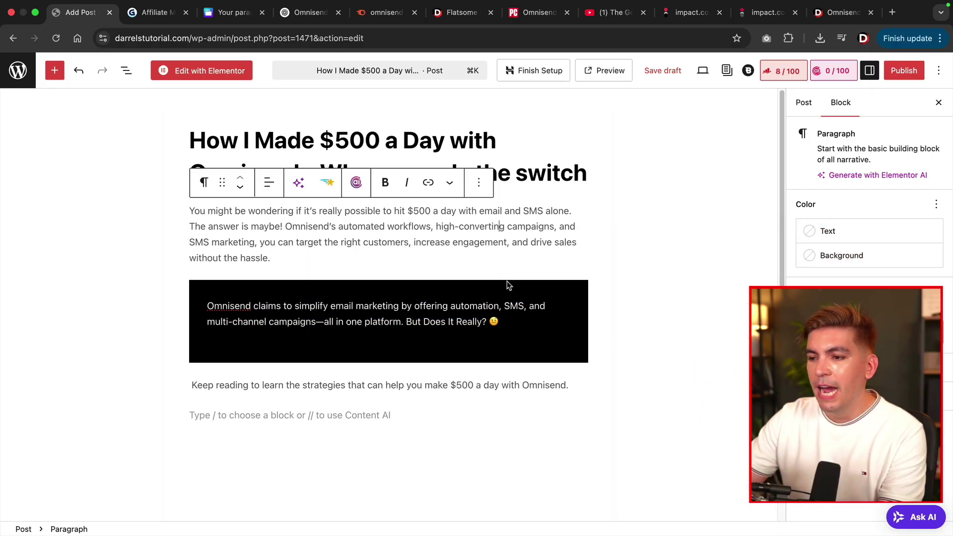
{"action": "left_click", "coordinate": [411, 408]}
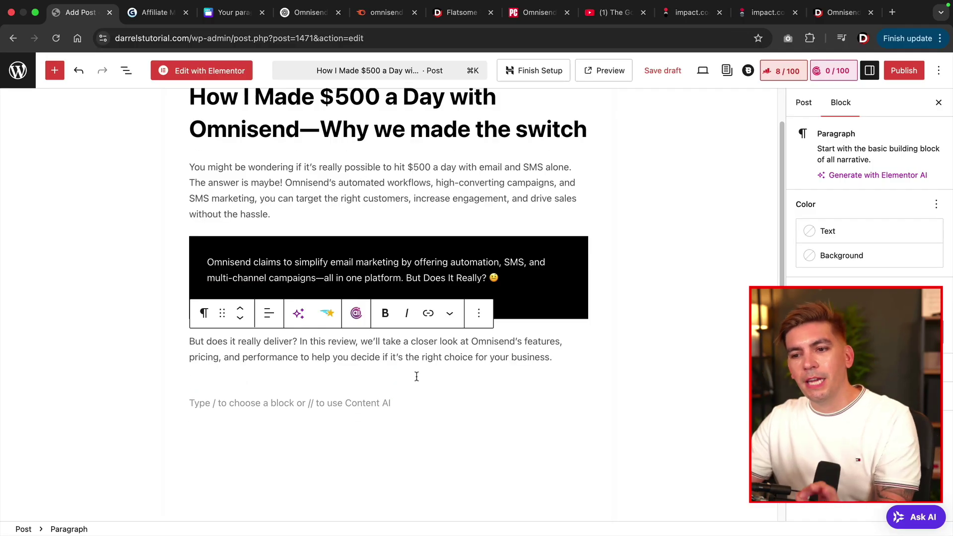
Write 'Our Editors Review' below the intro, convert it to a heading, and start a new paragraph.
{"action": "left_click", "coordinate": [417, 377]}
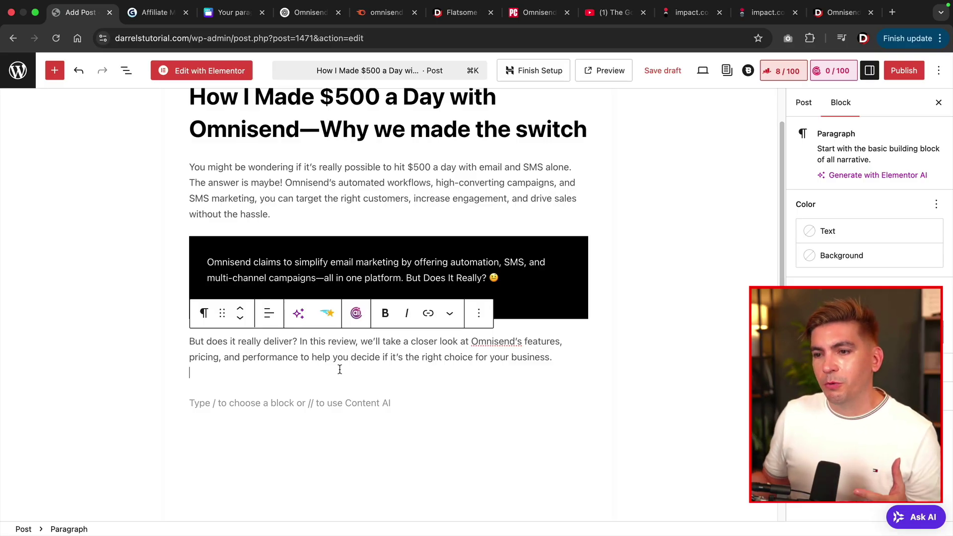
{"action": "scroll", "coordinate": [366, 312], "scroll_direction": "down", "scroll_amount": 1}
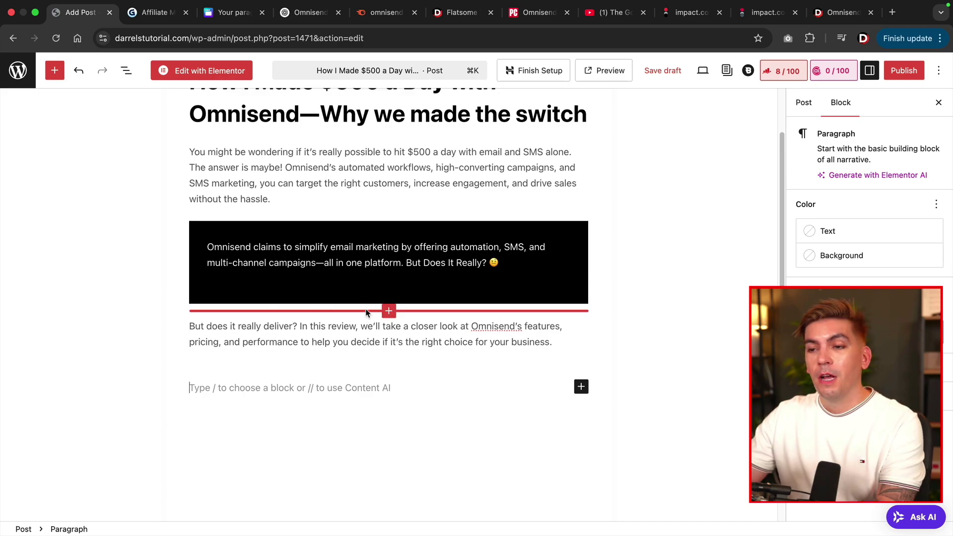
{"action": "scroll", "coordinate": [366, 312], "scroll_direction": "down", "scroll_amount": 4}
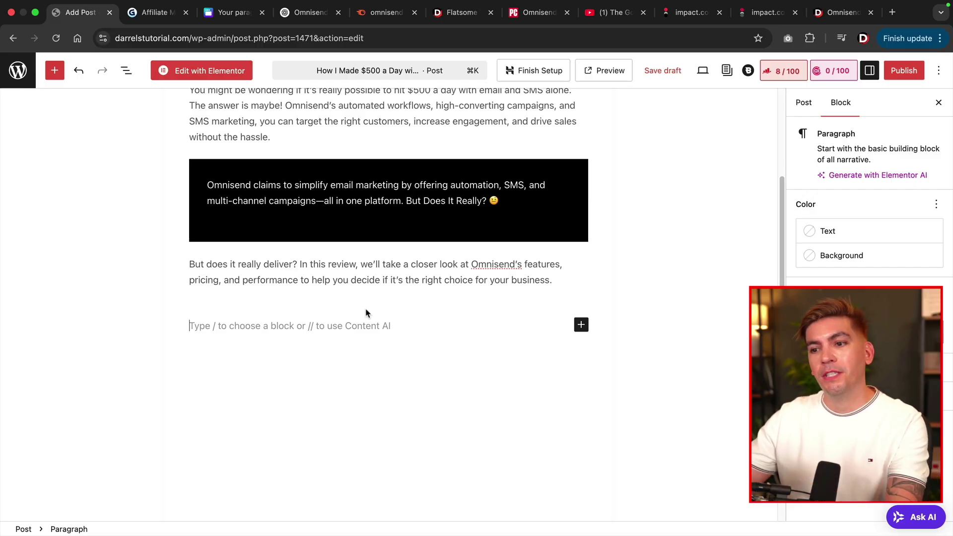
{"action": "type", "text": "Our"}
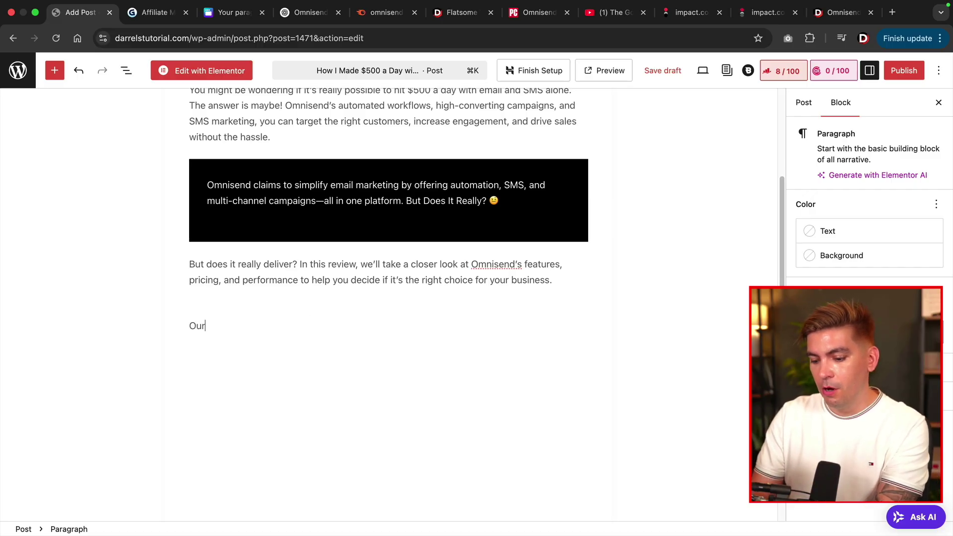
{"action": "type", "text": " Editors Review"}
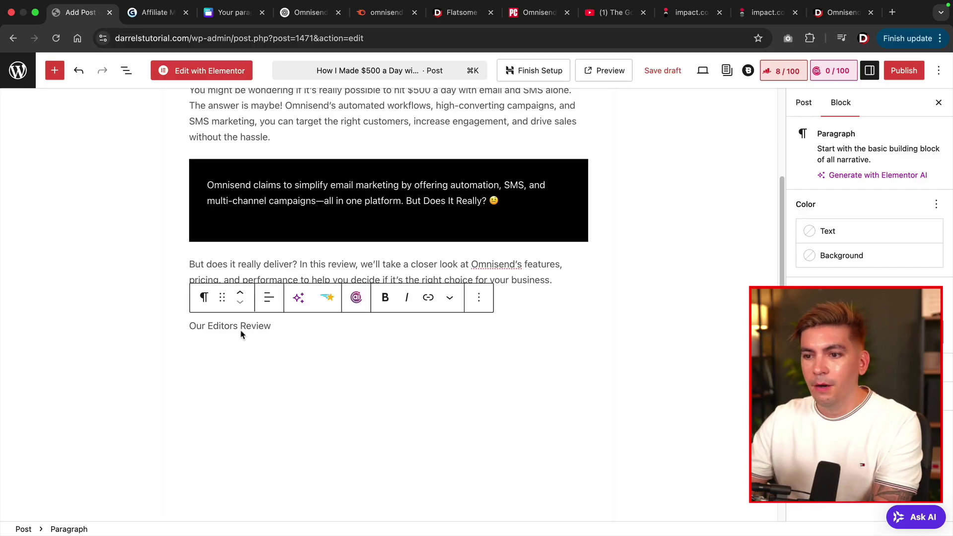
{"action": "triple_click", "coordinate": [234, 326]}
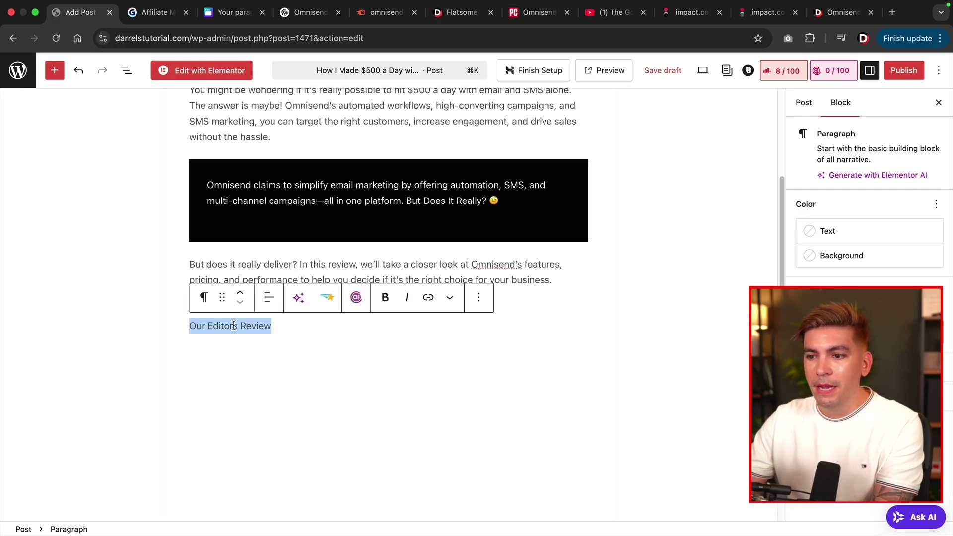
{"action": "left_click", "coordinate": [204, 297]}
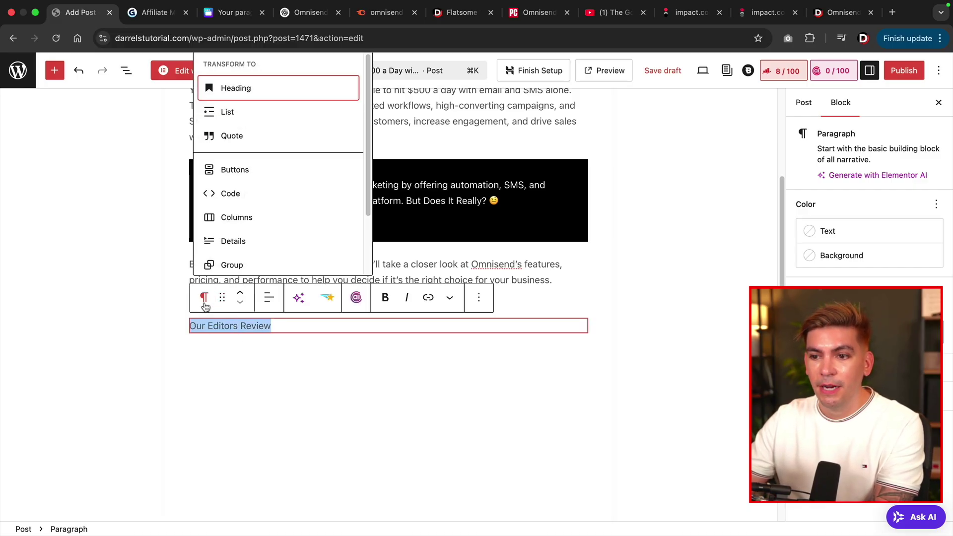
{"action": "left_click", "coordinate": [285, 92]}
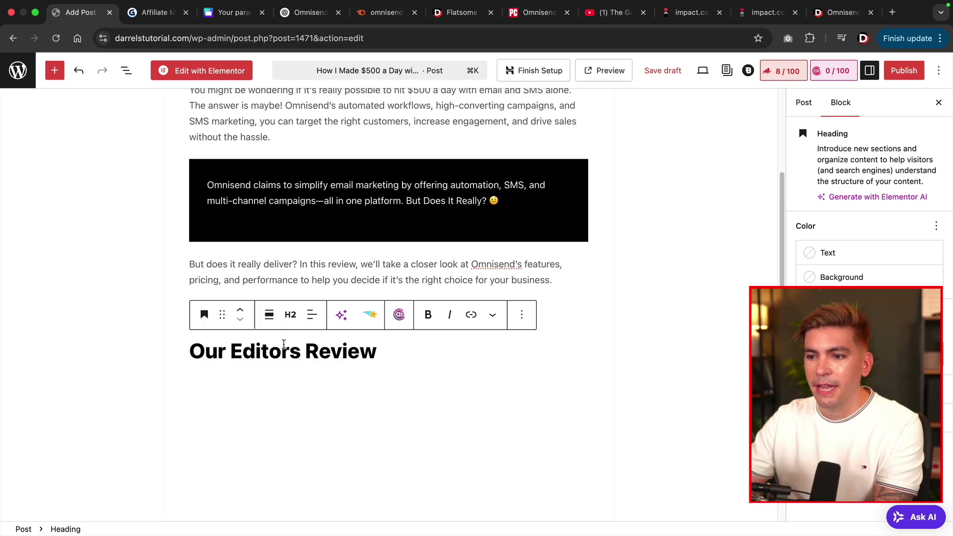
{"action": "left_click", "coordinate": [399, 357]}
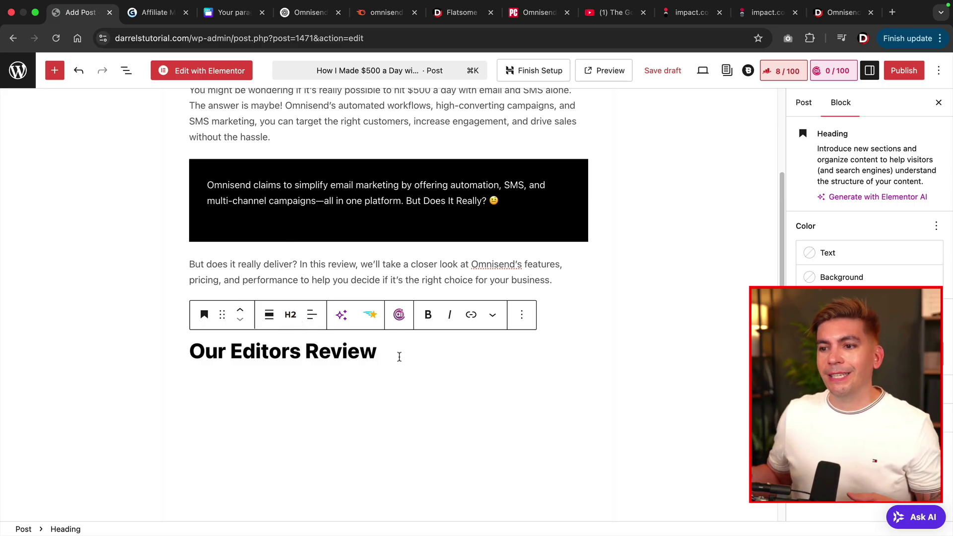
{"action": "key", "text": "Return"}
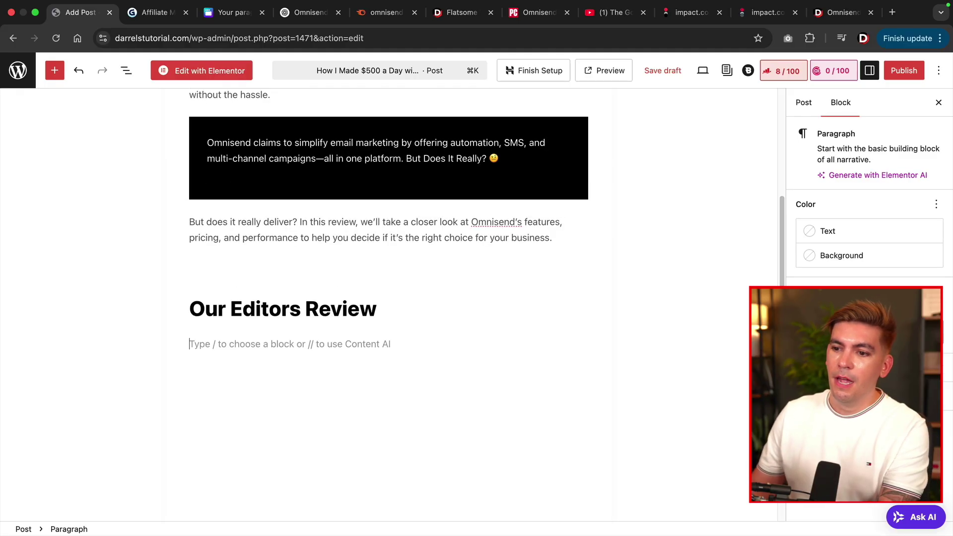
Paste the editor's review paragraph and add a 'Checkout Omnisend' button below it.
{"action": "type", "text": "Omnisend is a high-quality email marketing service that delivers the templates and convenience you want without the learning curve you encounter with more advanced tools. The low cost of entry is another highlight. But although its automations and reporting tools are more granular than before, top competitors still offer more robust capabilities in these areas"}
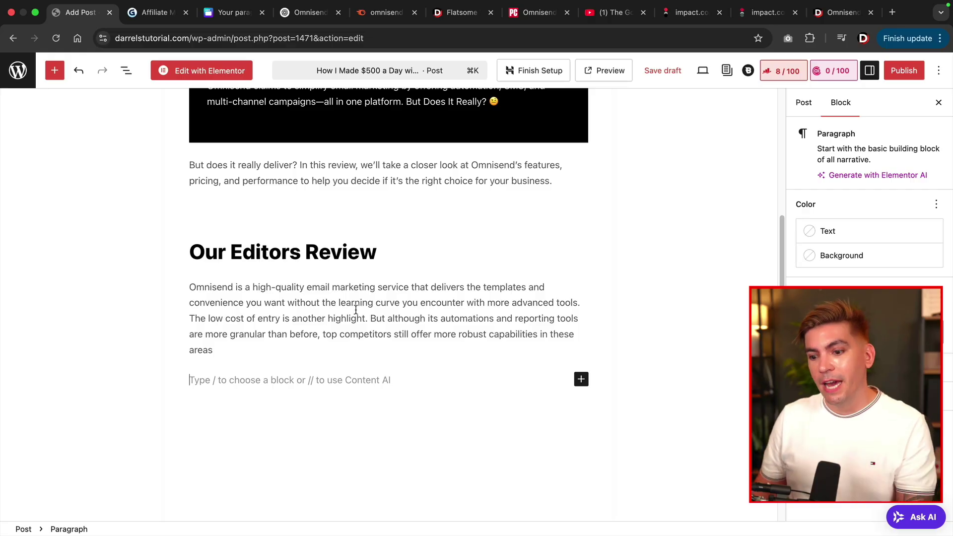
{"action": "type", "text": "/button"}
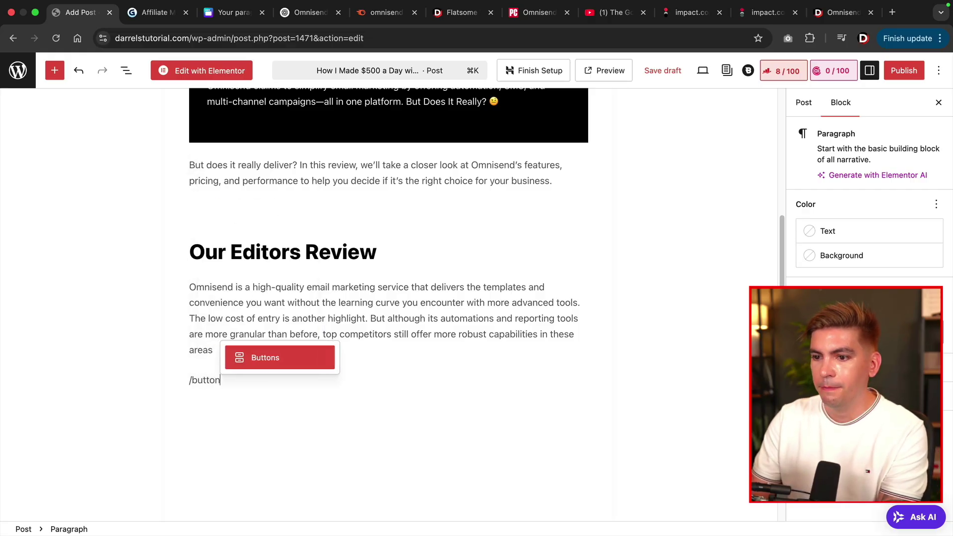
{"action": "key", "text": "Return"}
{"action": "type", "text": "Ch"}
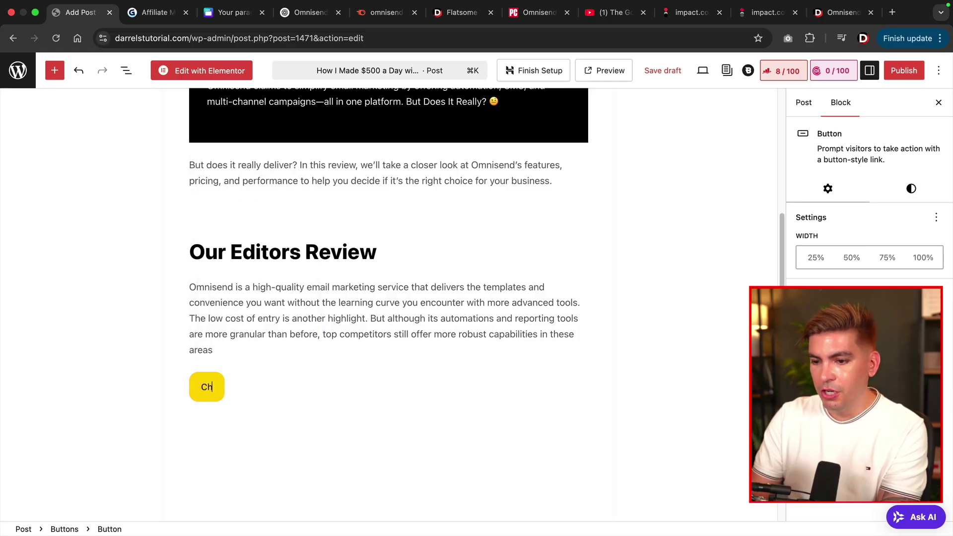
{"action": "type", "text": "eckout Omnisend"}
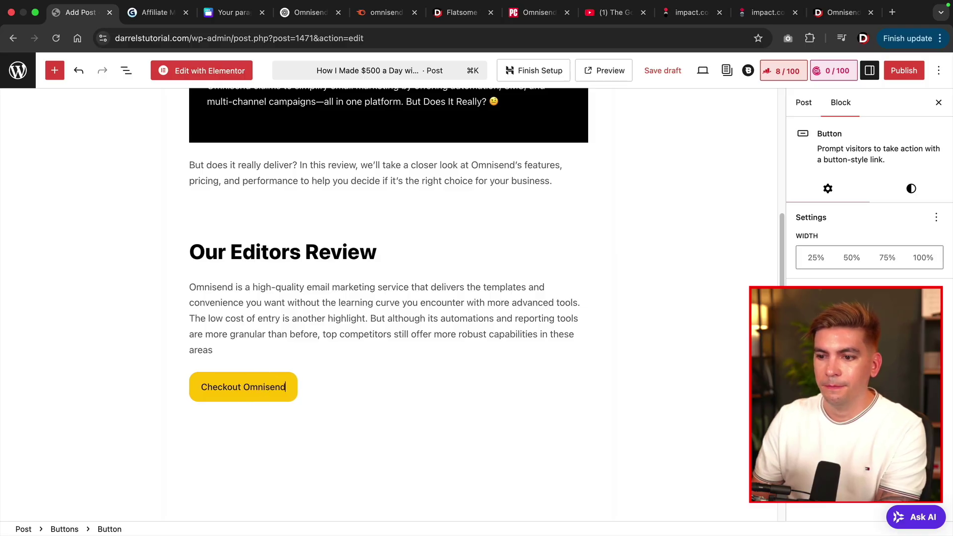
Style the Checkout Omnisend button with a black background and white text.
{"action": "left_click", "coordinate": [904, 190]}
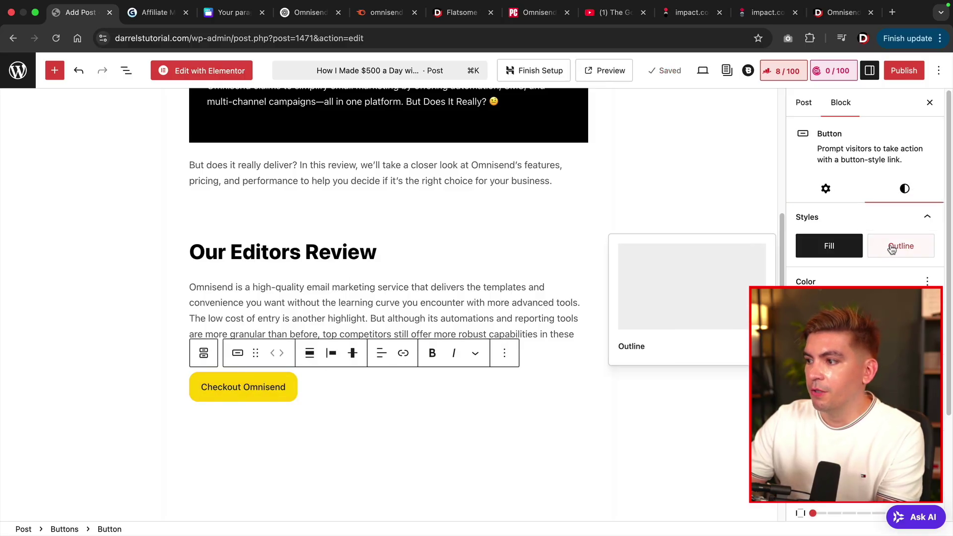
{"action": "left_click", "coordinate": [856, 332]}
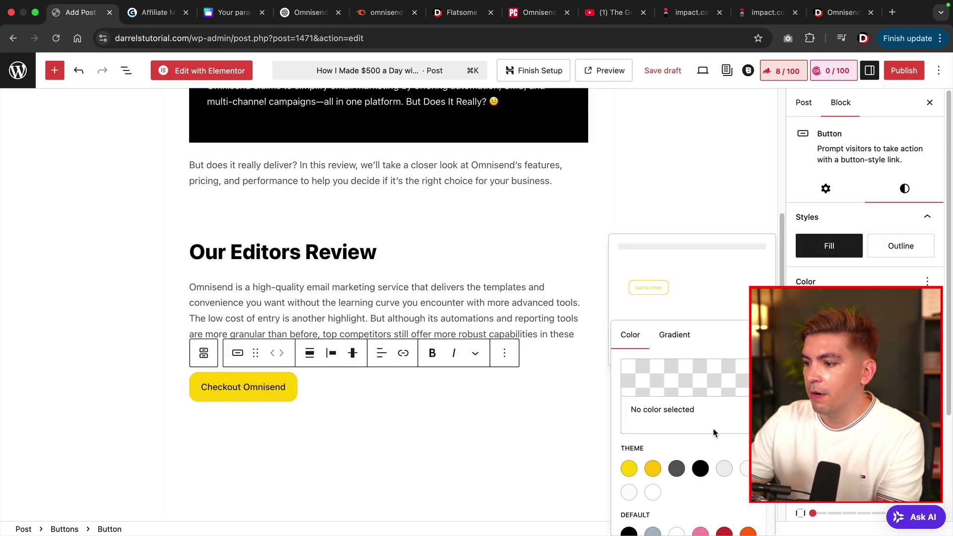
{"action": "left_click", "coordinate": [702, 466]}
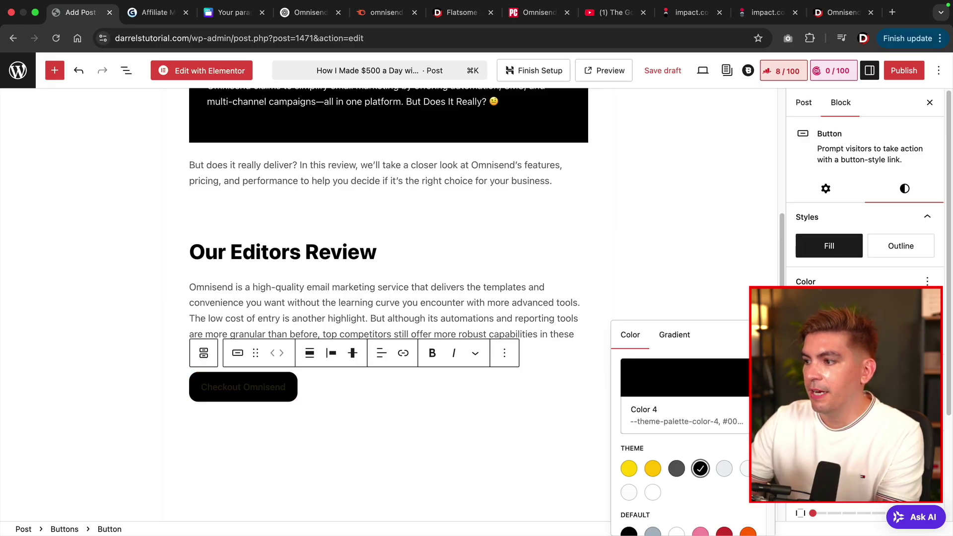
{"action": "left_click", "coordinate": [844, 305]}
{"action": "left_click", "coordinate": [686, 247]}
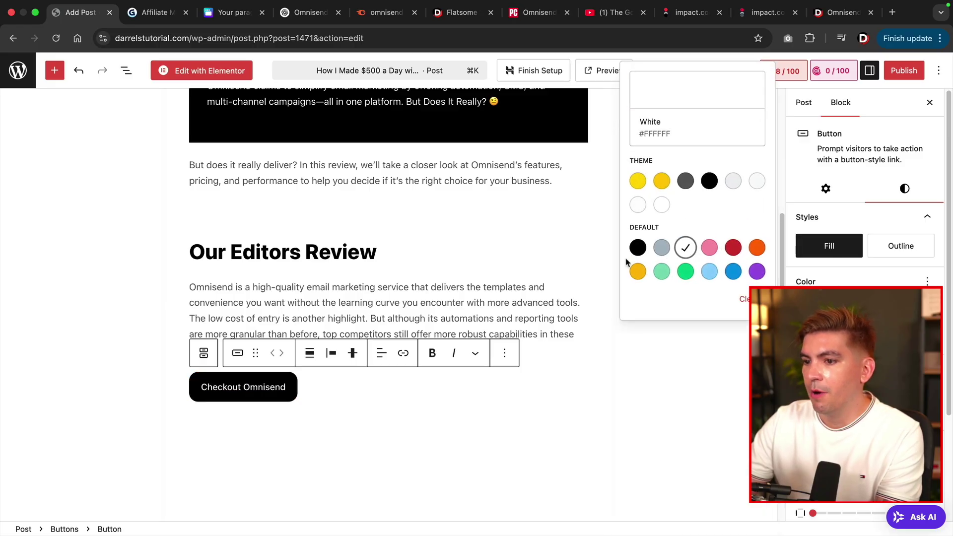
{"action": "left_click", "coordinate": [399, 301]}
{"action": "scroll", "coordinate": [405, 325], "scroll_direction": "up", "scroll_amount": 5}
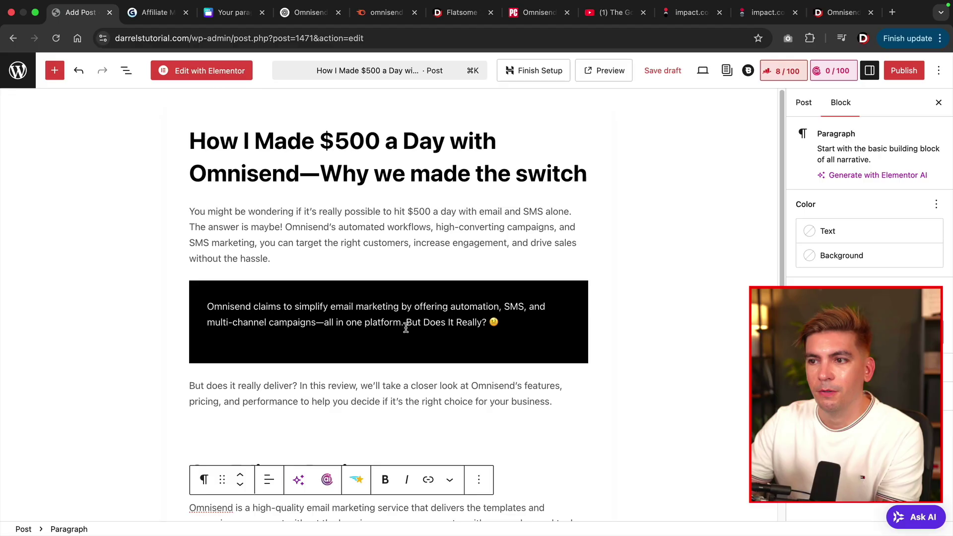
{"action": "scroll", "coordinate": [406, 327], "scroll_direction": "down", "scroll_amount": 4}
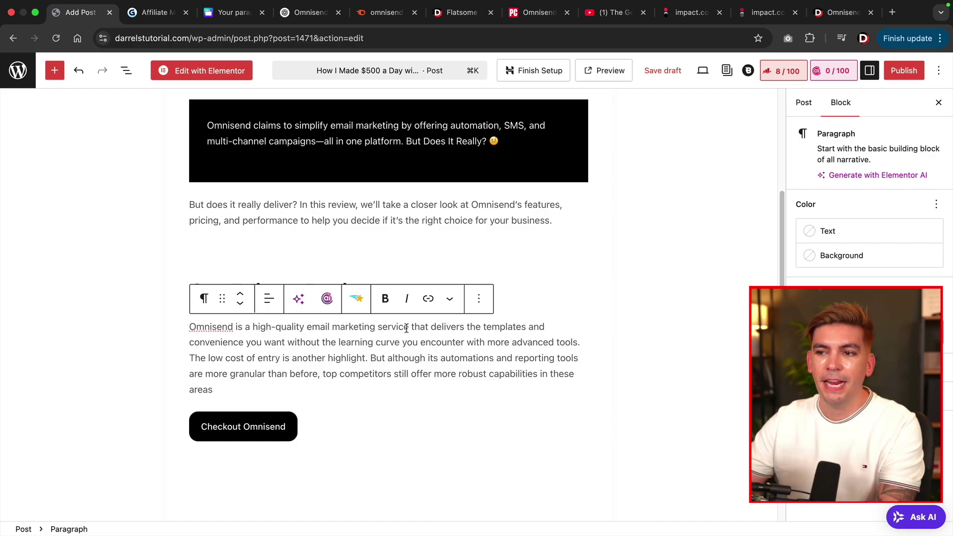
{"action": "scroll", "coordinate": [406, 329], "scroll_direction": "up", "scroll_amount": 4}
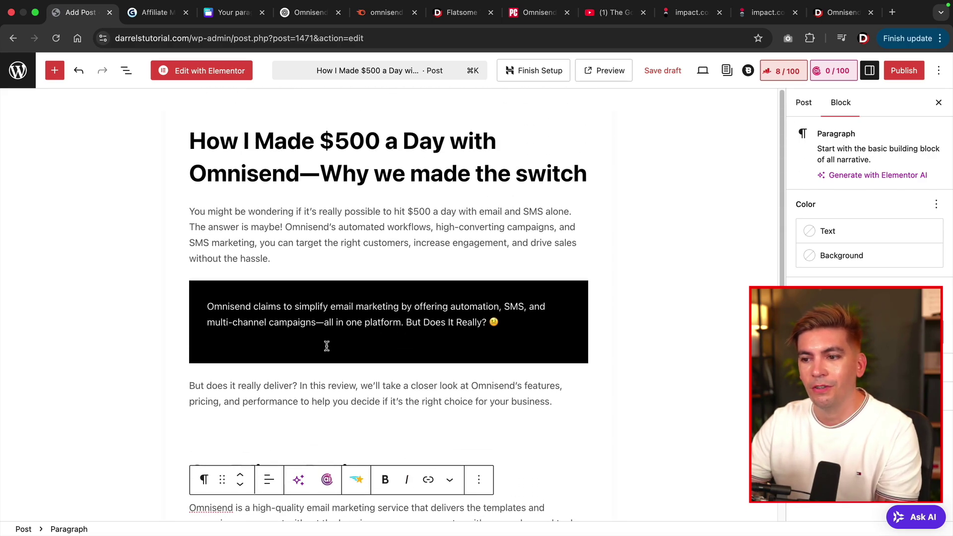
{"action": "scroll", "coordinate": [326, 346], "scroll_direction": "down", "scroll_amount": 4}
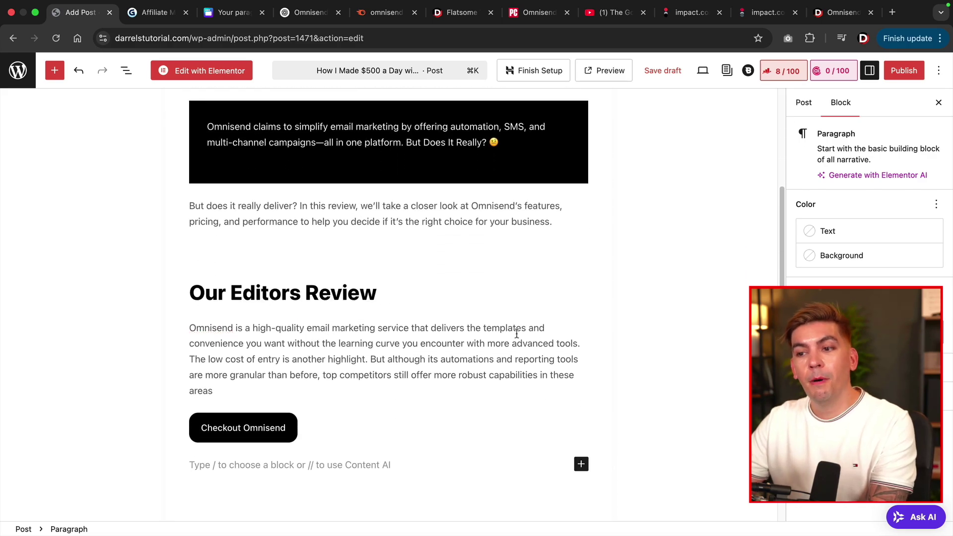
Insert an Image block below the button and upload all six Omnisend screenshot PNGs.
{"action": "mouse_move", "coordinate": [337, 277]}
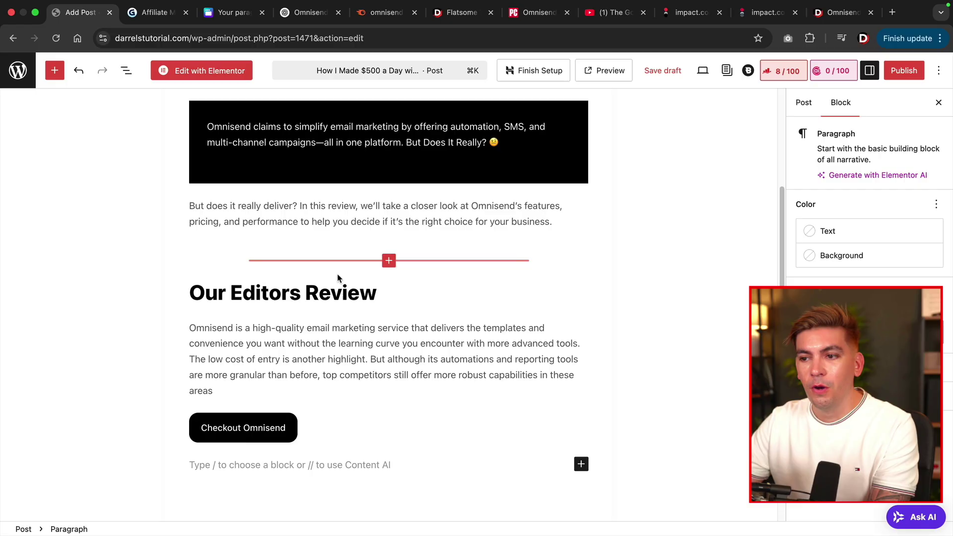
{"action": "left_click", "coordinate": [388, 260]}
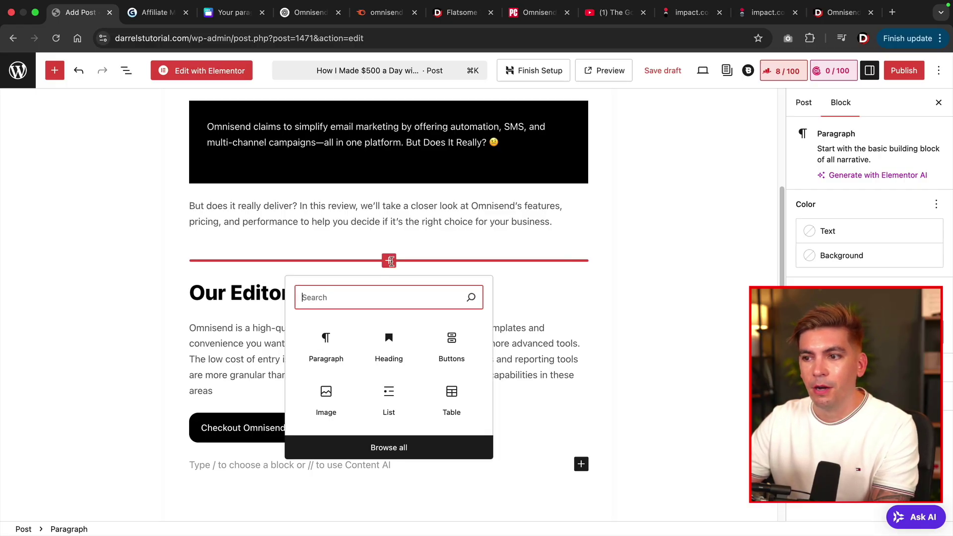
{"action": "type", "text": "image"}
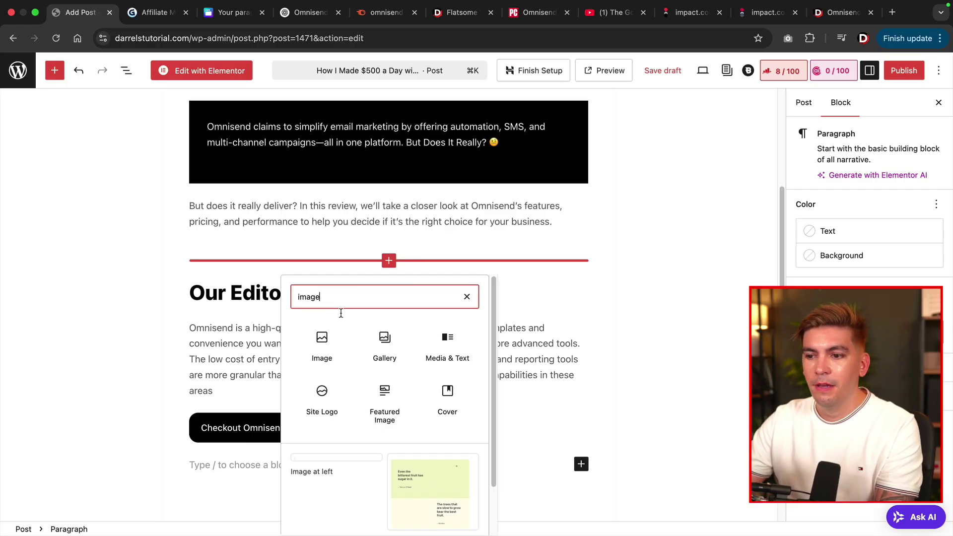
{"action": "left_click", "coordinate": [326, 343]}
{"action": "scroll", "coordinate": [308, 342], "scroll_direction": "down", "scroll_amount": 4}
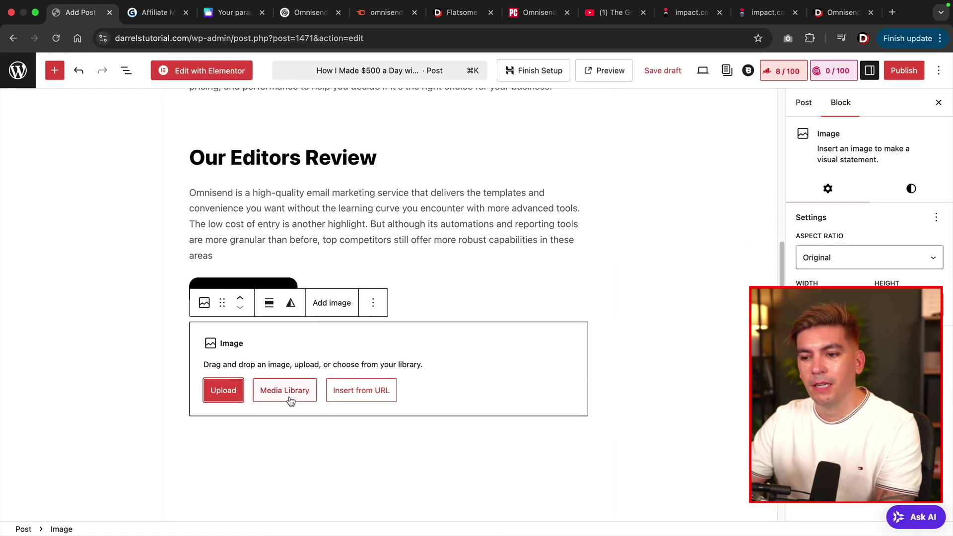
{"action": "left_click", "coordinate": [291, 397]}
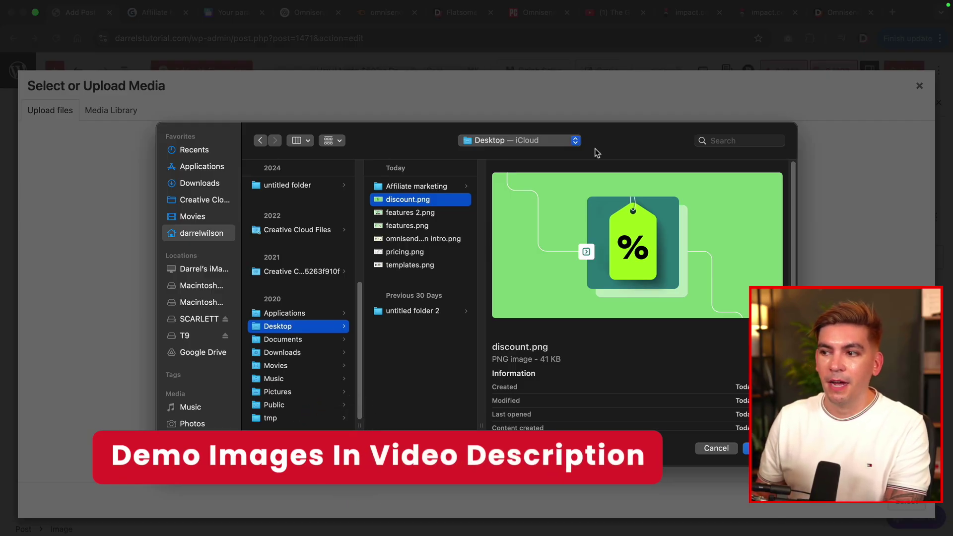
{"action": "key", "text": "shift+Down"}
{"action": "key", "text": "shift+Down"}
{"action": "key", "text": "shift+Down"}
{"action": "key", "text": "shift+Down"}
{"action": "key", "text": "shift+Down"}
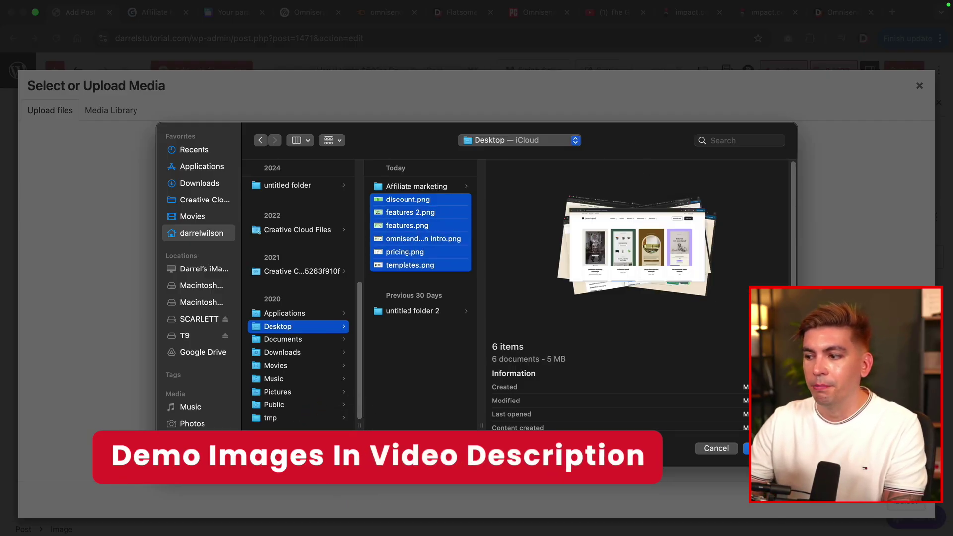
{"action": "key", "text": "Return"}
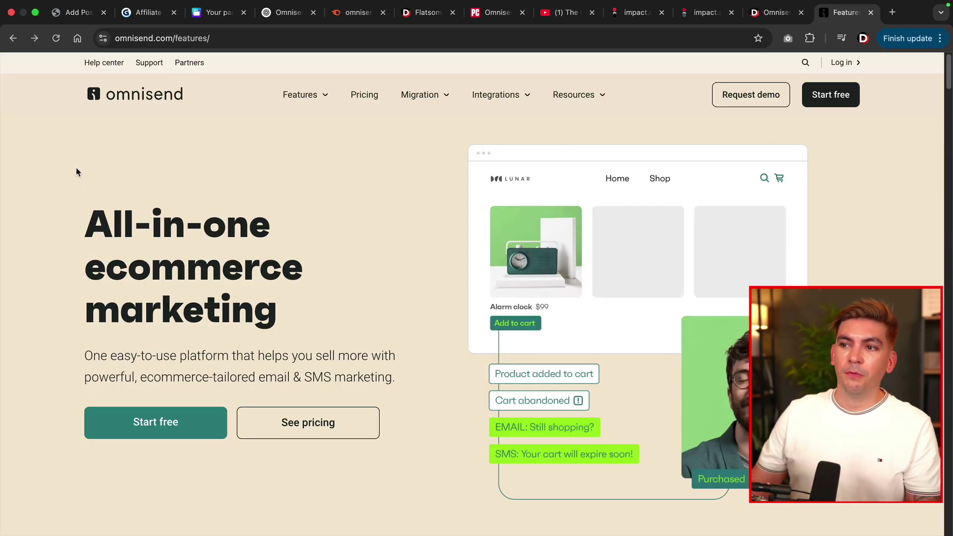
Go from Omnisend's Pricing page through All features to the Email templates page's template cards.
{"action": "left_click", "coordinate": [359, 102]}
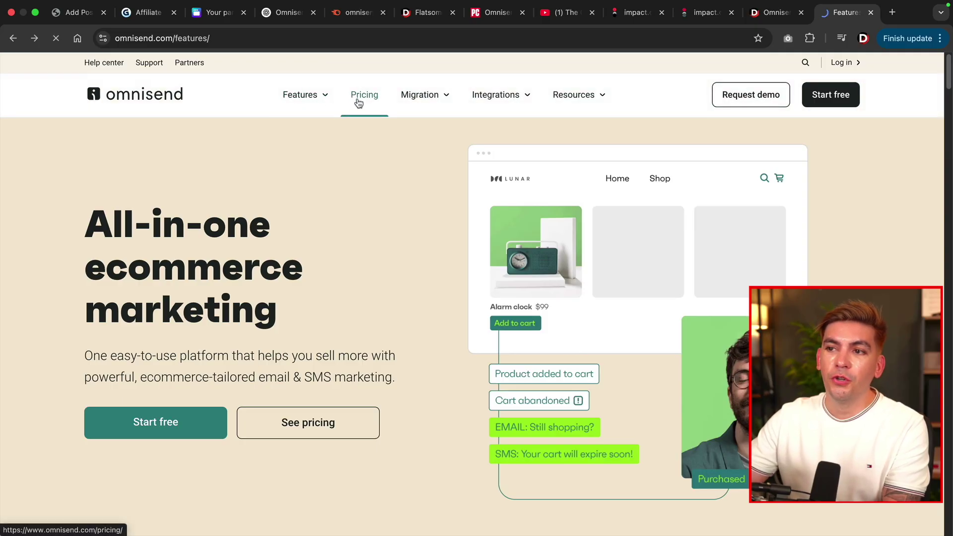
{"action": "scroll", "coordinate": [295, 243], "scroll_direction": "down", "scroll_amount": 3}
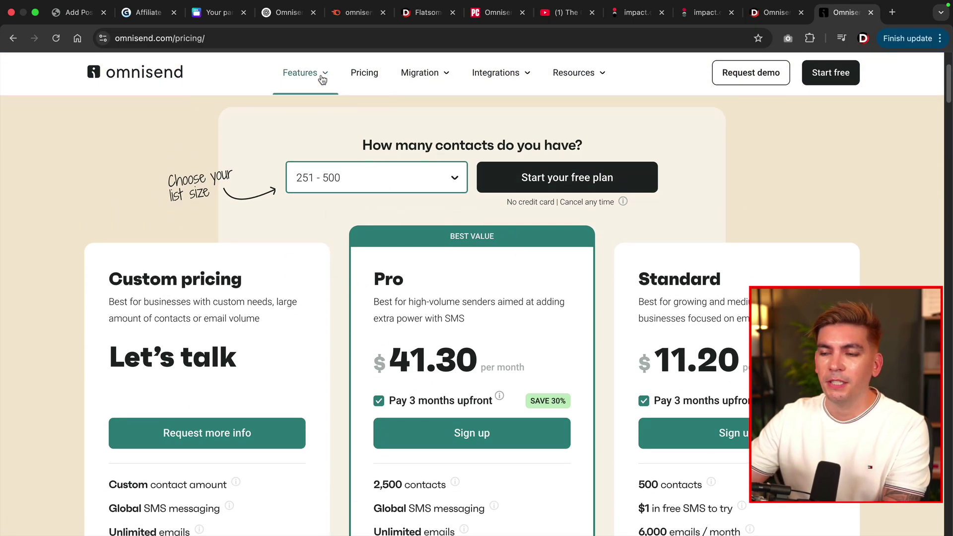
{"action": "left_click", "coordinate": [323, 80]}
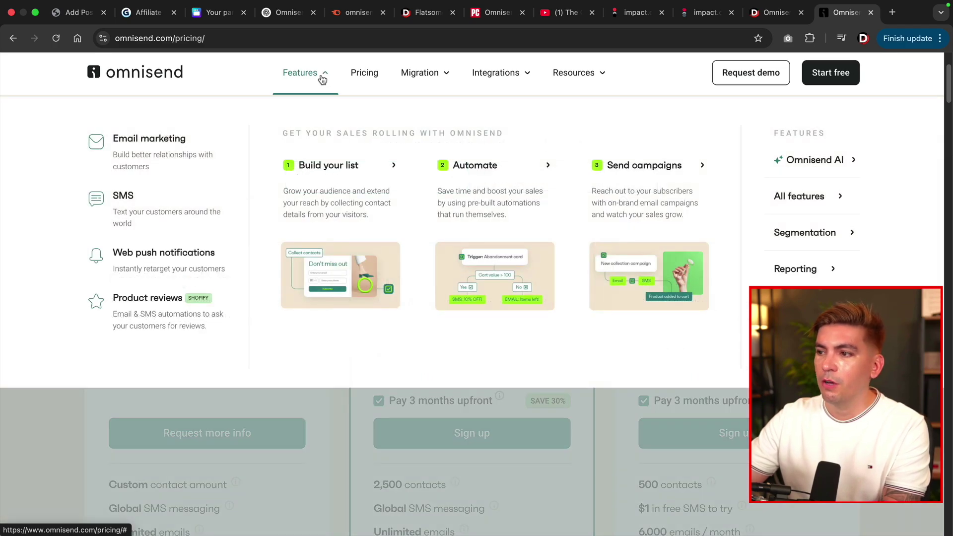
{"action": "left_click", "coordinate": [814, 198]}
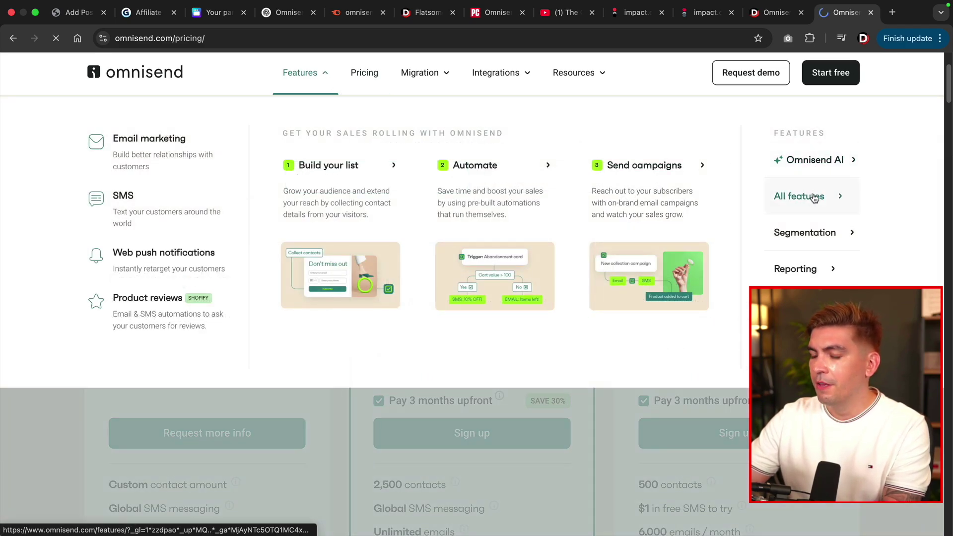
{"action": "scroll", "coordinate": [405, 334], "scroll_direction": "down", "scroll_amount": 10}
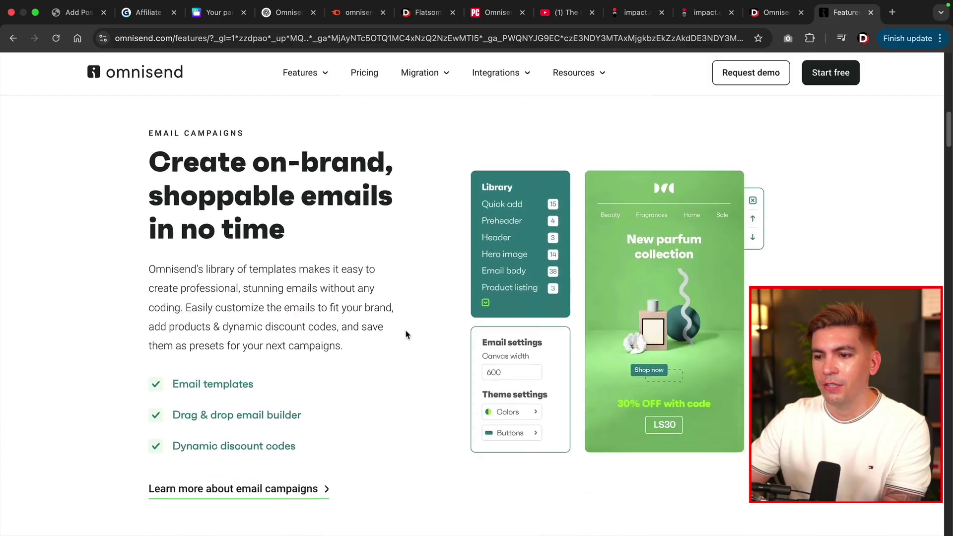
{"action": "scroll", "coordinate": [405, 334], "scroll_direction": "down", "scroll_amount": 3}
{"action": "left_click", "coordinate": [208, 248]}
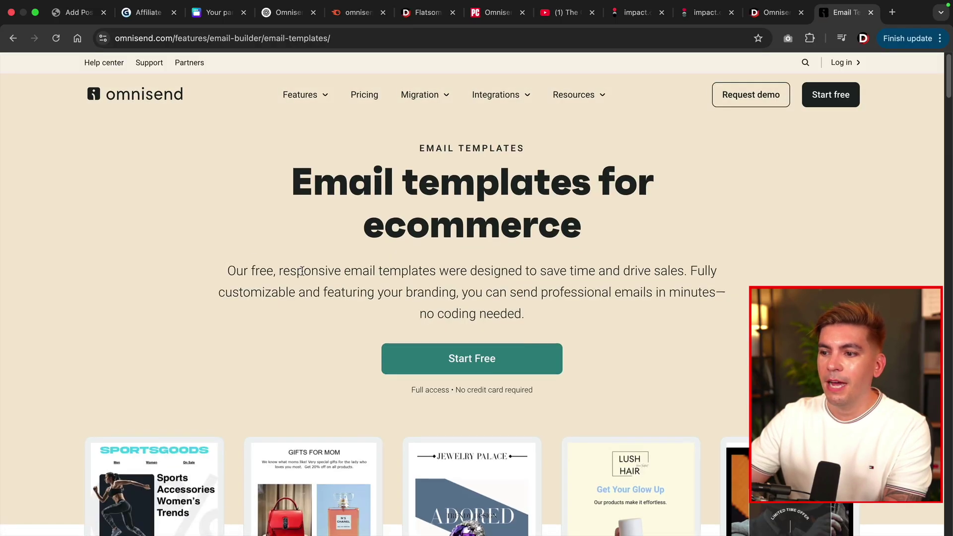
{"action": "scroll", "coordinate": [224, 256], "scroll_direction": "down", "scroll_amount": 7}
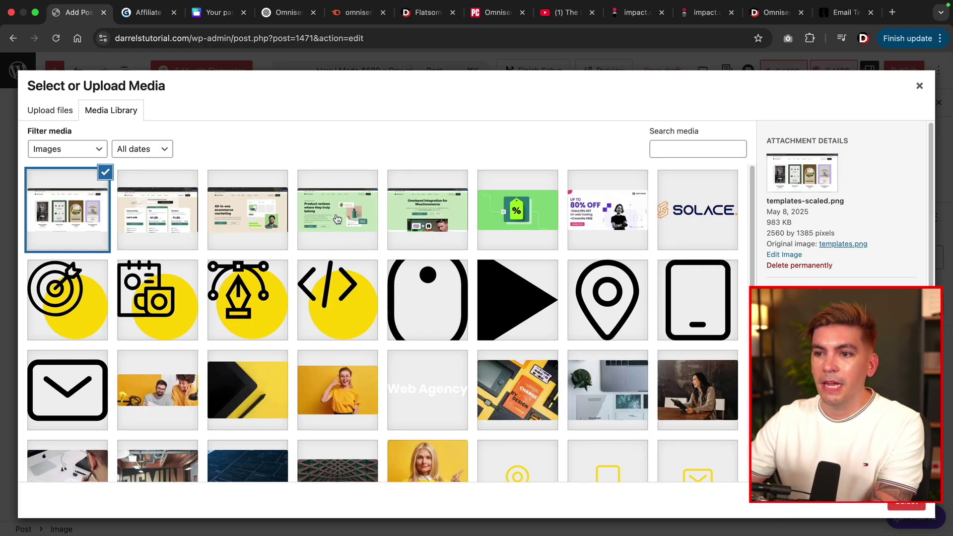
Insert the 'All-in-one ecommerce marketing' screenshot and move it up twice, above Our Editors Review.
{"action": "left_click", "coordinate": [244, 219]}
{"action": "left_click", "coordinate": [909, 505]}
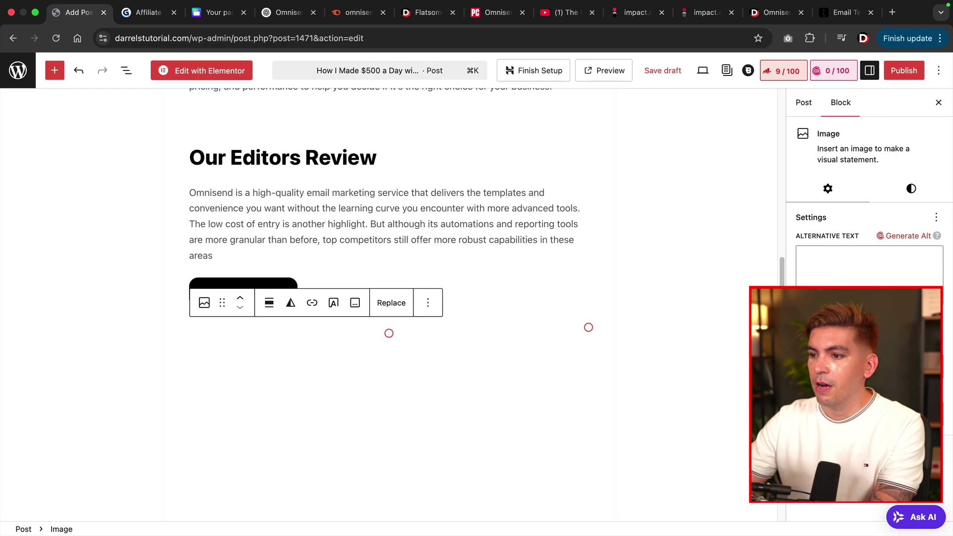
{"action": "scroll", "coordinate": [617, 331], "scroll_direction": "down", "scroll_amount": 3}
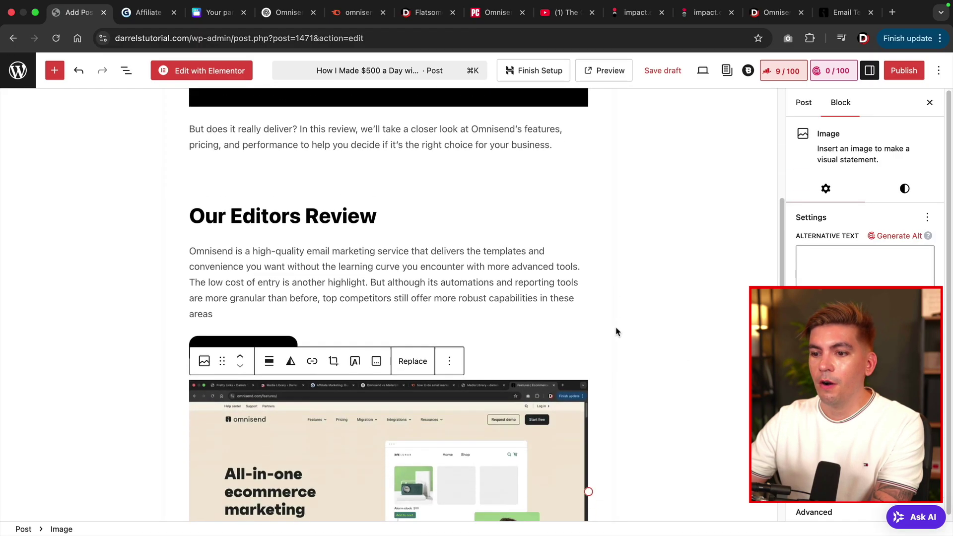
{"action": "left_click", "coordinate": [240, 304]}
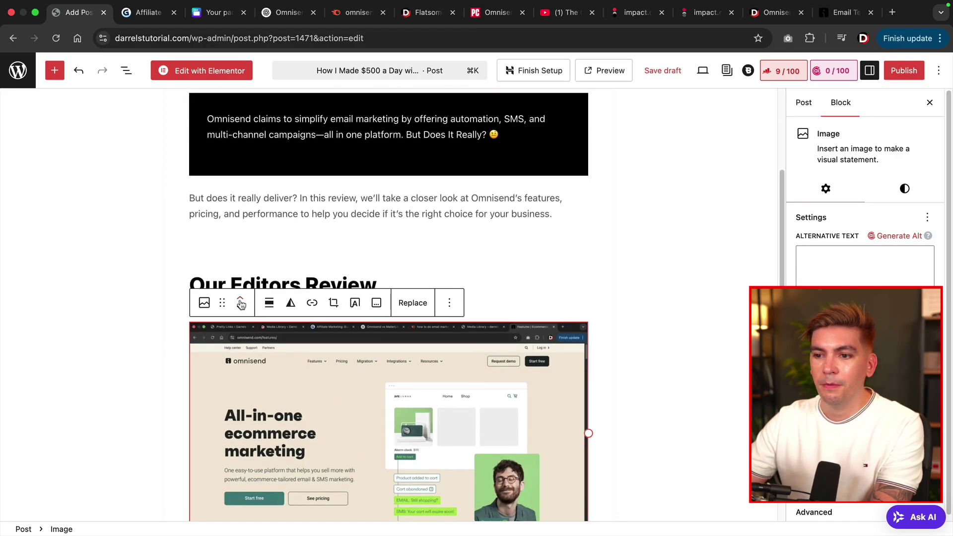
{"action": "left_click", "coordinate": [240, 305]}
{"action": "left_click", "coordinate": [315, 357]}
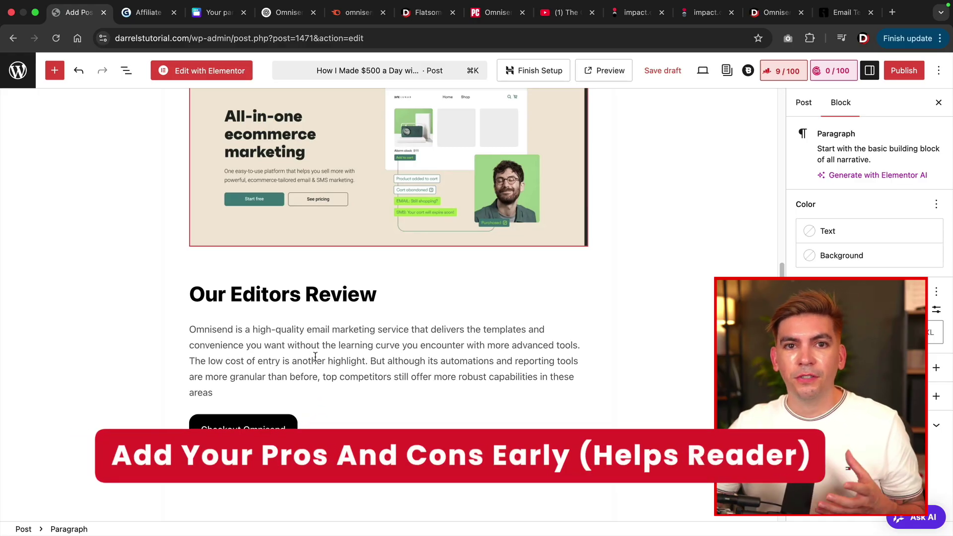
Scroll through the Flatsome review's Editor's Rating and Pros and Cons, then switch to PCMag's Omnisend review.
{"action": "left_click", "coordinate": [430, 14]}
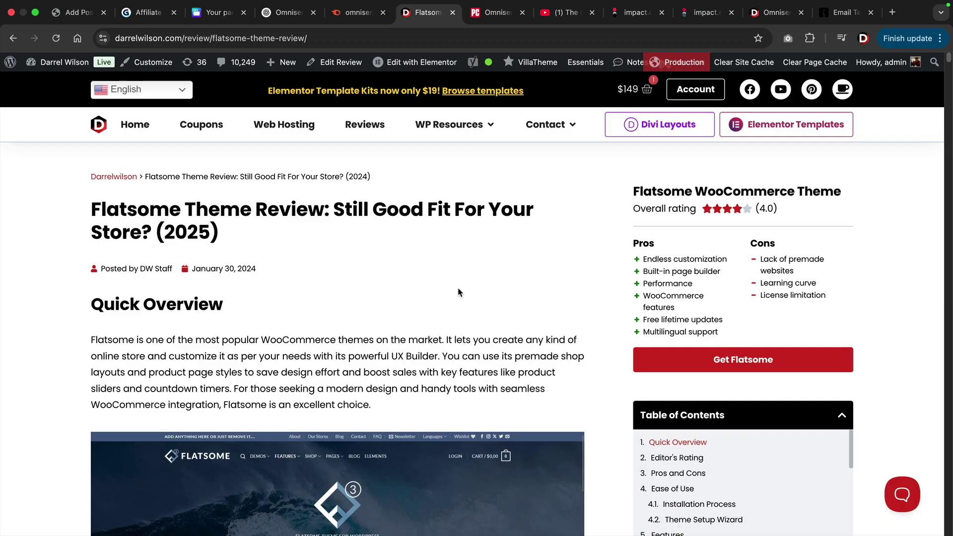
{"action": "scroll", "coordinate": [382, 298], "scroll_direction": "down", "scroll_amount": 2}
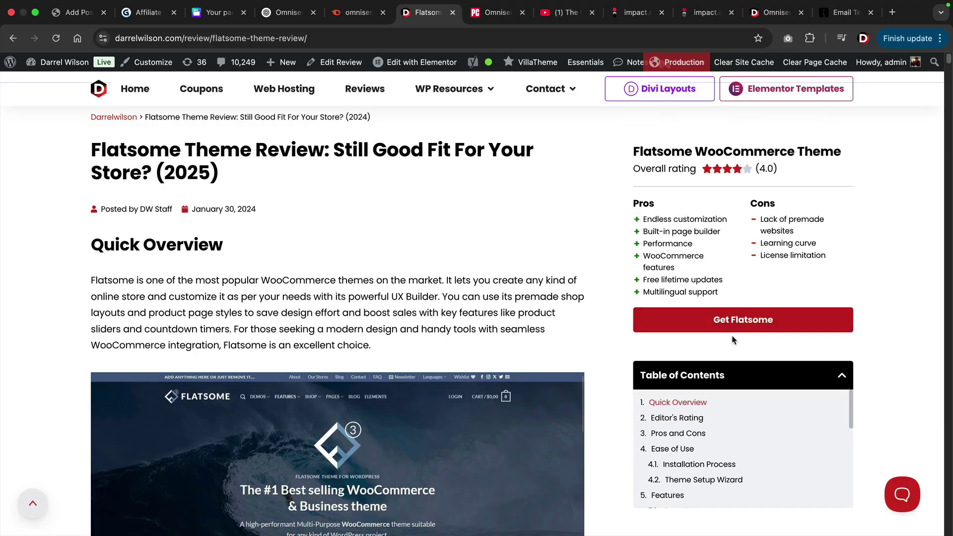
{"action": "scroll", "coordinate": [564, 290], "scroll_direction": "down", "scroll_amount": 8}
{"action": "scroll", "coordinate": [561, 292], "scroll_direction": "down", "scroll_amount": 4}
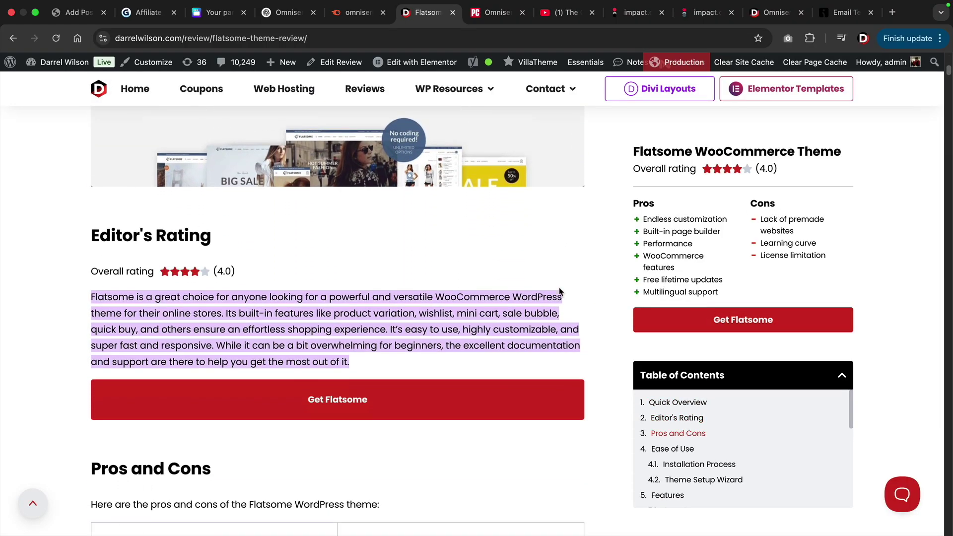
{"action": "scroll", "coordinate": [268, 352], "scroll_direction": "down", "scroll_amount": 7}
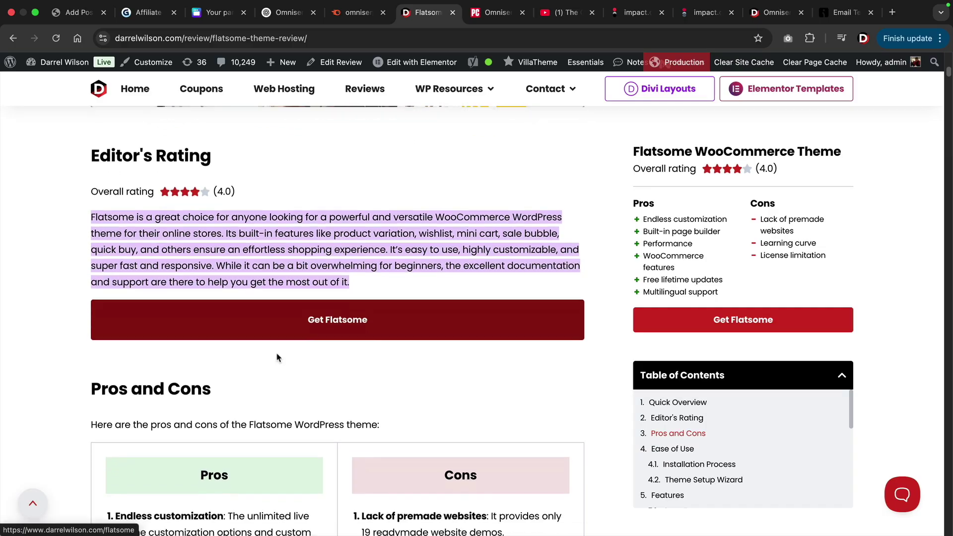
{"action": "scroll", "coordinate": [251, 343], "scroll_direction": "down", "scroll_amount": 5}
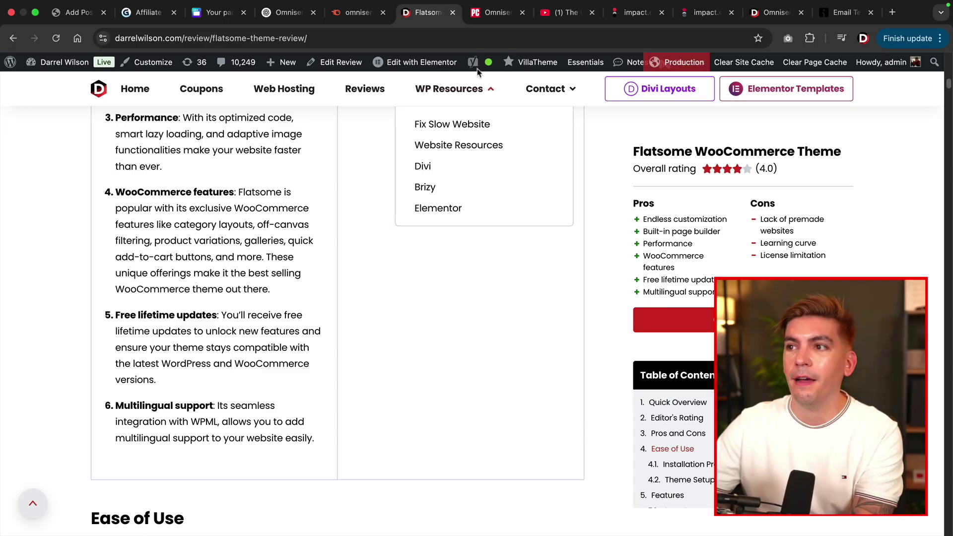
{"action": "left_click", "coordinate": [494, 11]}
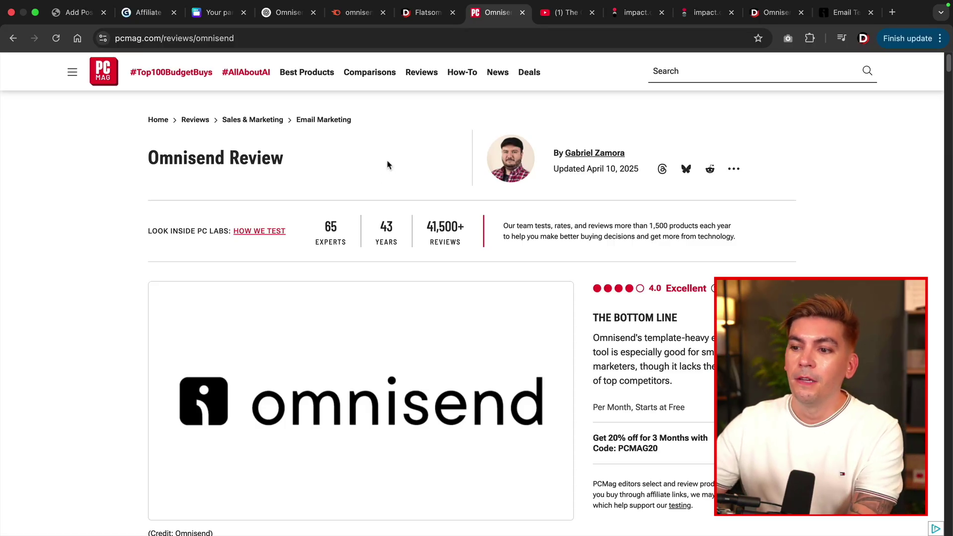
Scroll PCMag's Omnisend review down to its Pros & Cons, then return to the WordPress editor.
{"action": "scroll", "coordinate": [391, 221], "scroll_direction": "down", "scroll_amount": 3}
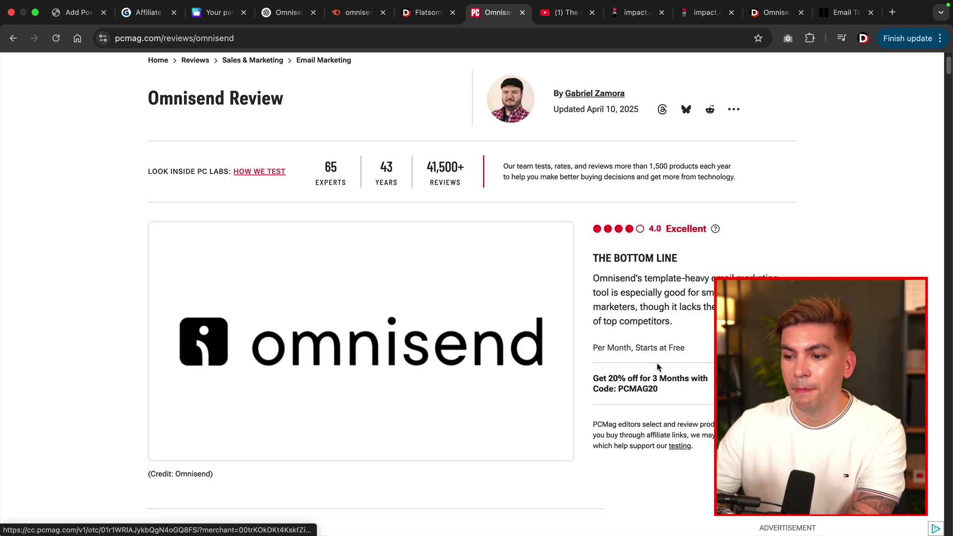
{"action": "scroll", "coordinate": [658, 365], "scroll_direction": "down", "scroll_amount": 6}
{"action": "scroll", "coordinate": [645, 358], "scroll_direction": "down", "scroll_amount": 2}
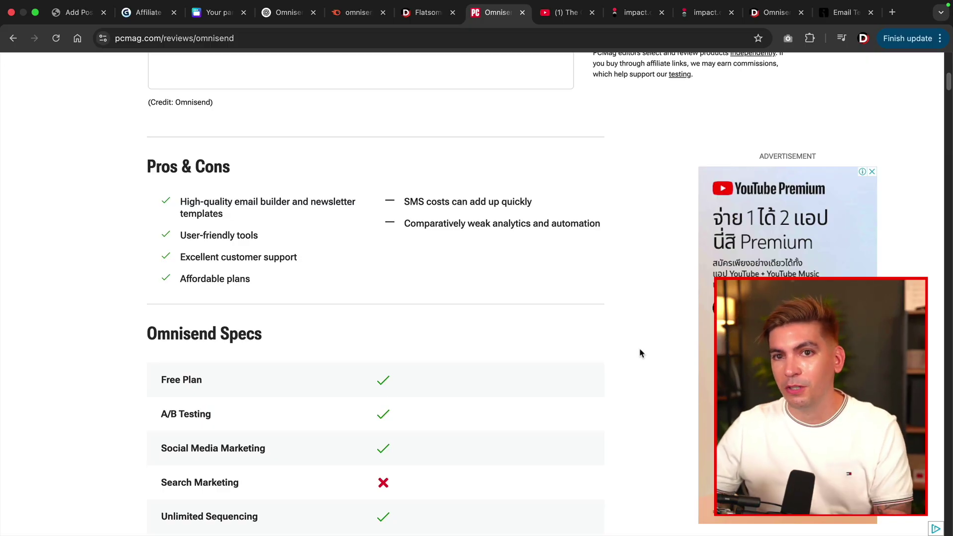
{"action": "left_click", "coordinate": [78, 13]}
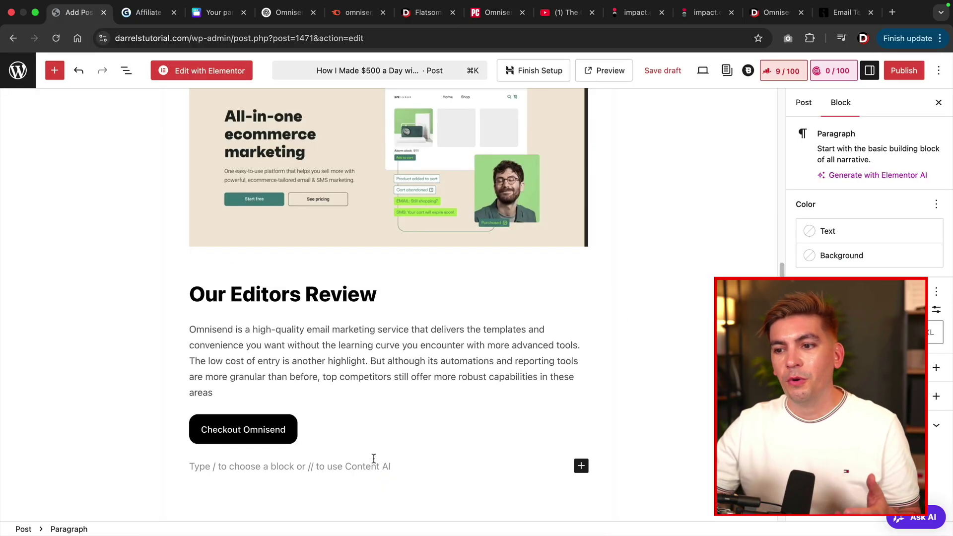
Add a new paragraph below the review text and paste the copied rating sentence into it.
{"action": "left_click", "coordinate": [276, 396]}
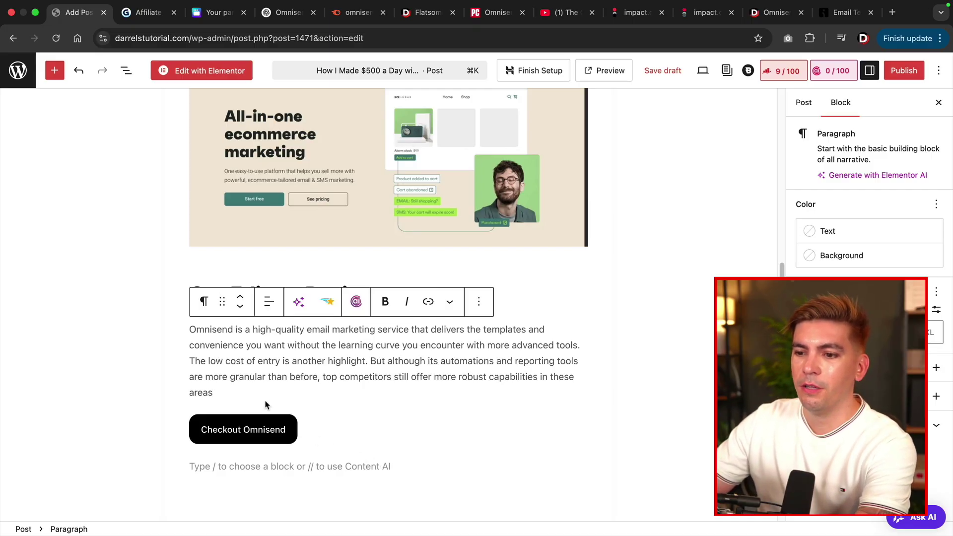
{"action": "key", "text": "Return"}
{"action": "right_click", "coordinate": [212, 400]}
{"action": "left_click", "coordinate": [228, 410]}
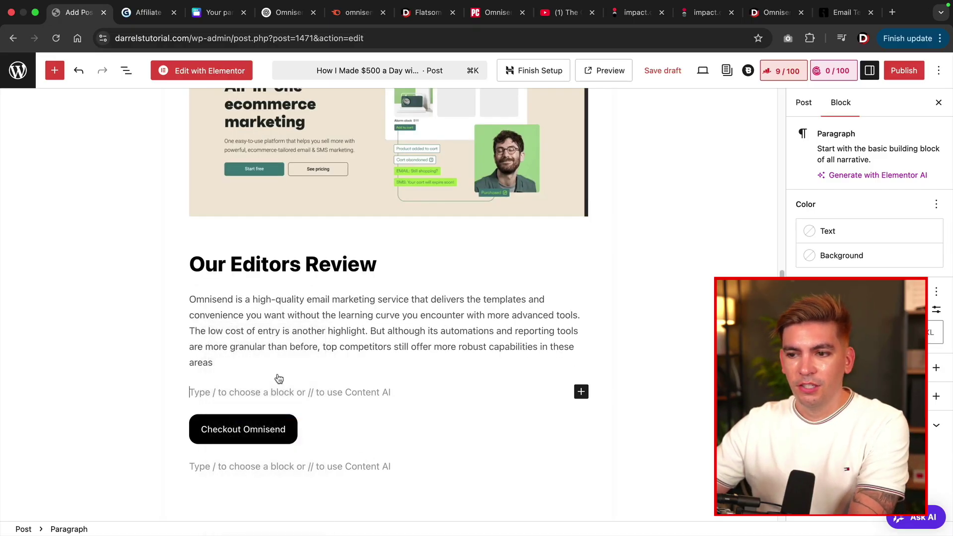
{"action": "triple_click", "coordinate": [463, 415]}
{"action": "left_click", "coordinate": [460, 319]}
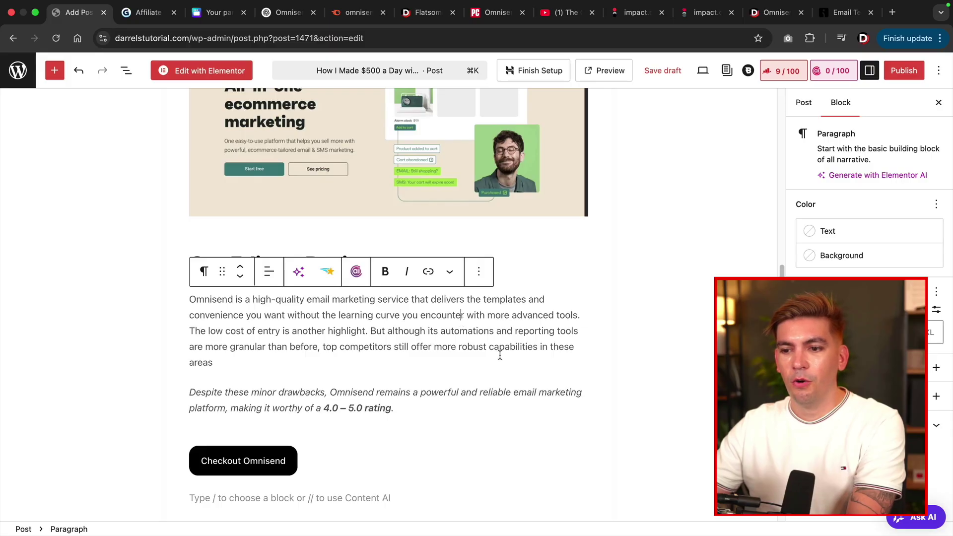
{"action": "left_click", "coordinate": [471, 414]}
{"action": "left_click", "coordinate": [523, 331]}
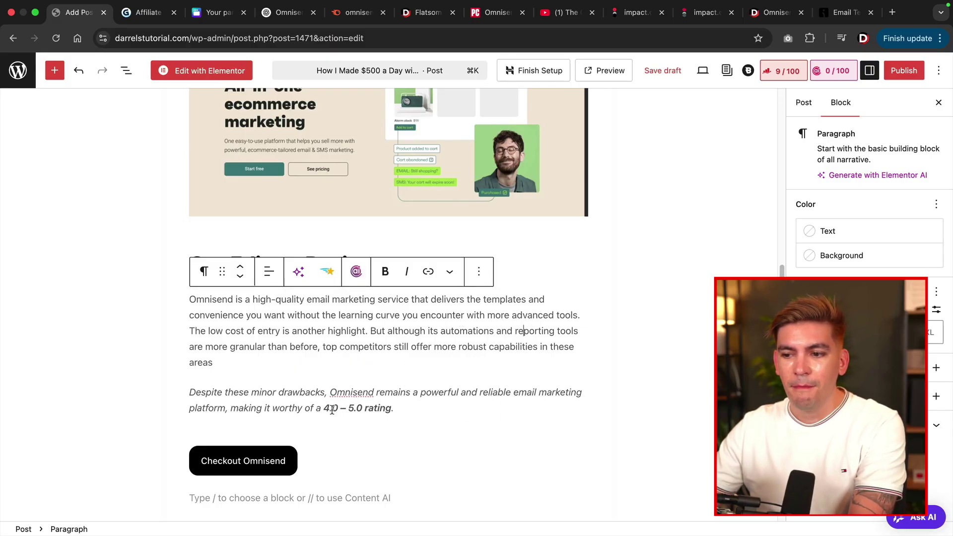
Change the rating figure from '4.0 – 5.0' to '4.5'.
{"action": "left_click", "coordinate": [332, 409]}
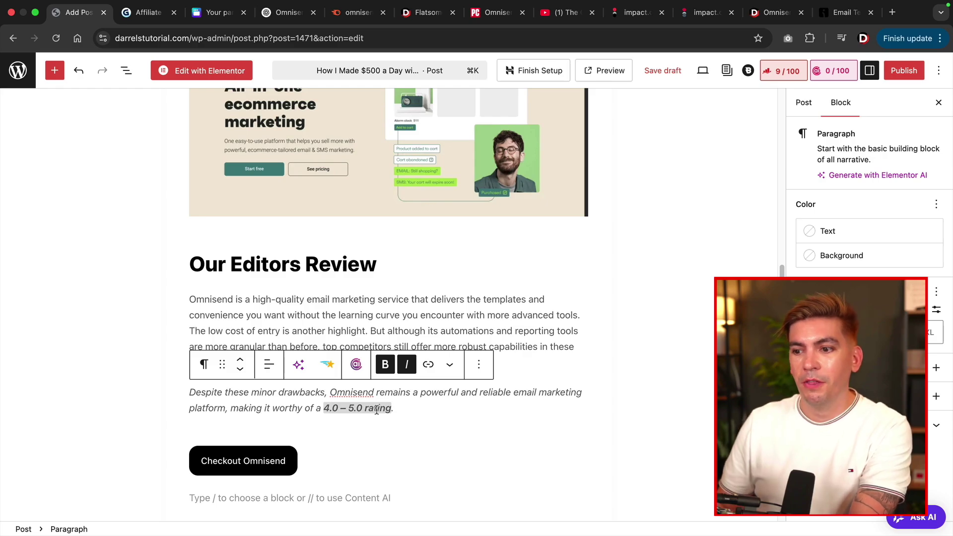
{"action": "key", "text": "Right"}
{"action": "key", "text": "Right"}
{"action": "key", "text": "BackSpace"}
{"action": "key", "text": "BackSpace"}
{"action": "key", "text": "BackSpace"}
{"action": "key", "text": "BackSpace"}
{"action": "key", "text": "BackSpace"}
{"action": "key", "text": "BackSpace"}
{"action": "key", "text": "BackSpace"}
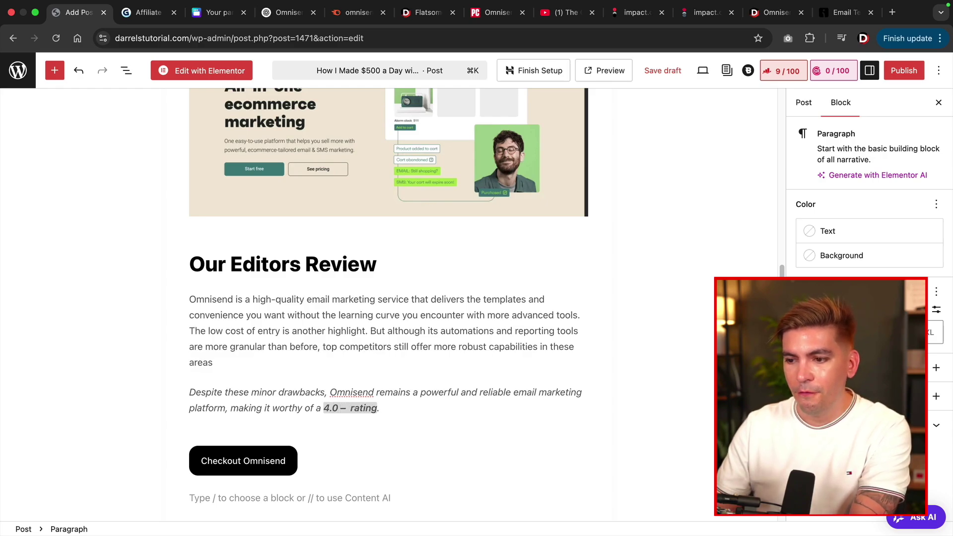
{"action": "type", "text": "5"}
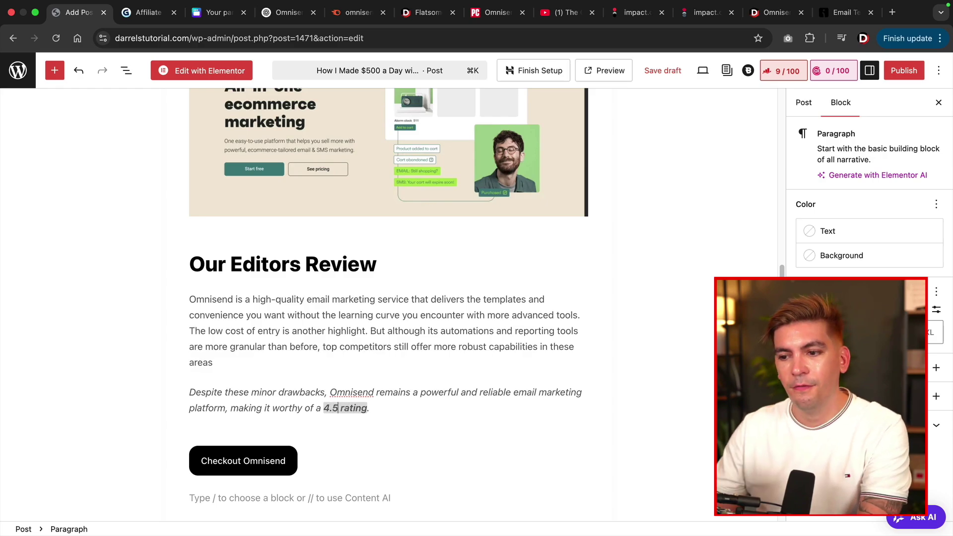
Select the empty block below the Checkout Omnisend button and paste the pros-and-cons table request into ChatGPT.
{"action": "scroll", "coordinate": [389, 411], "scroll_direction": "down", "scroll_amount": 5}
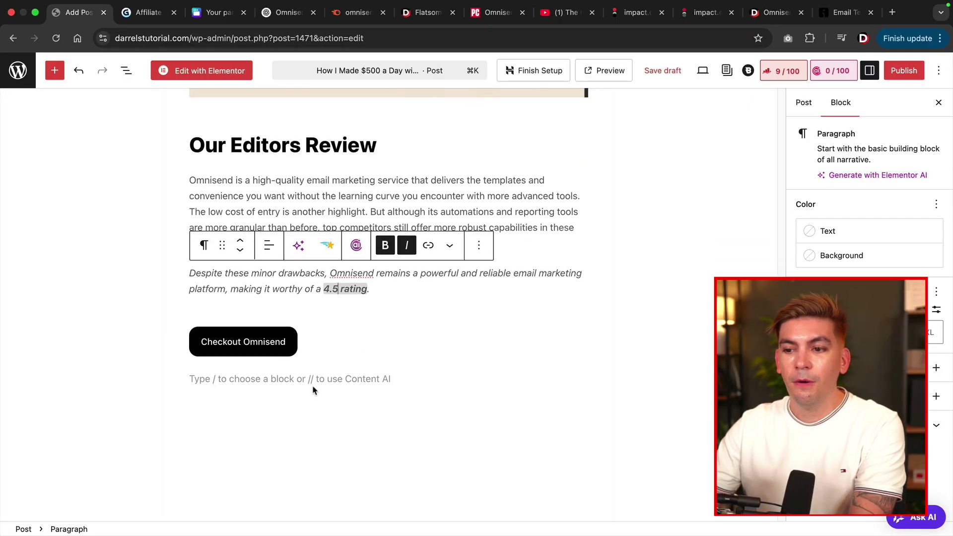
{"action": "left_click", "coordinate": [315, 378]}
{"action": "scroll", "coordinate": [320, 382], "scroll_direction": "down", "scroll_amount": 2}
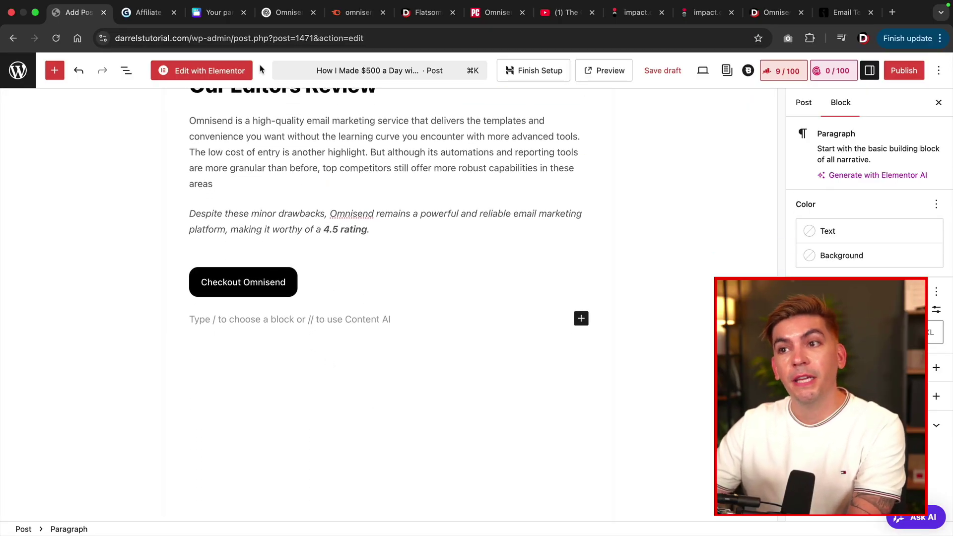
{"action": "left_click", "coordinate": [285, 12]}
{"action": "type", "text": "give me pros and cons table for omnisend. Explain whats really good and whats not good about it"}
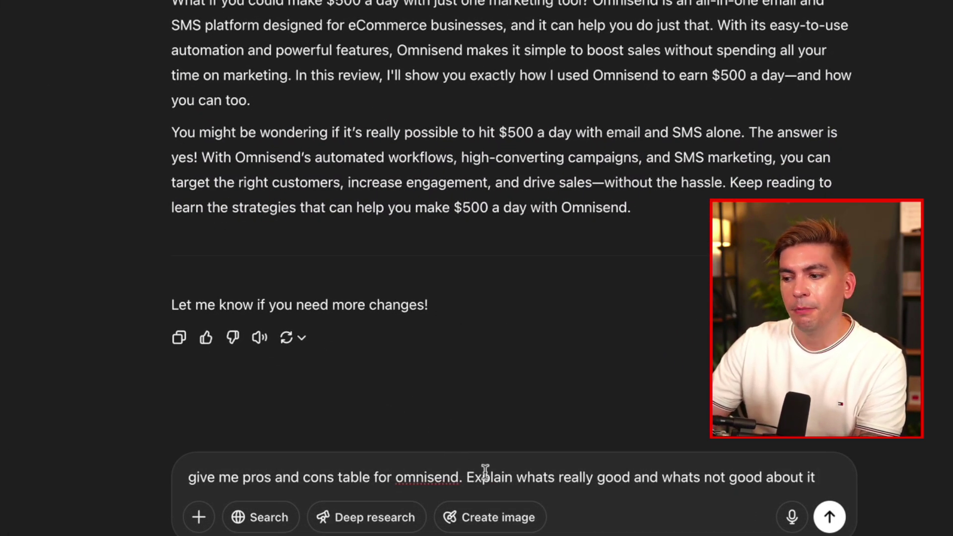
Send the prompt and copy ChatGPT's generated Omnisend pros-and-cons table.
{"action": "key", "text": "Return"}
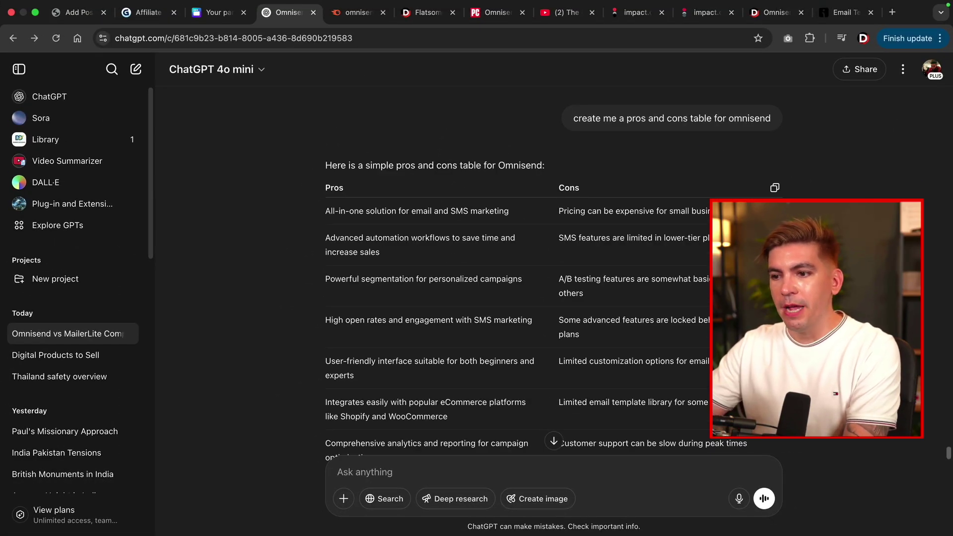
{"action": "scroll", "coordinate": [695, 263], "scroll_direction": "down", "scroll_amount": 3}
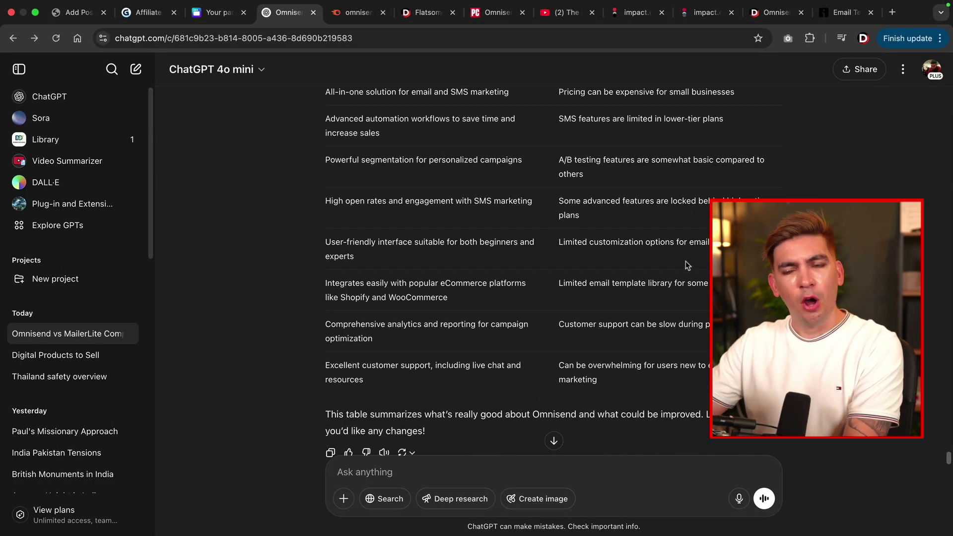
{"action": "scroll", "coordinate": [645, 238], "scroll_direction": "up", "scroll_amount": 2}
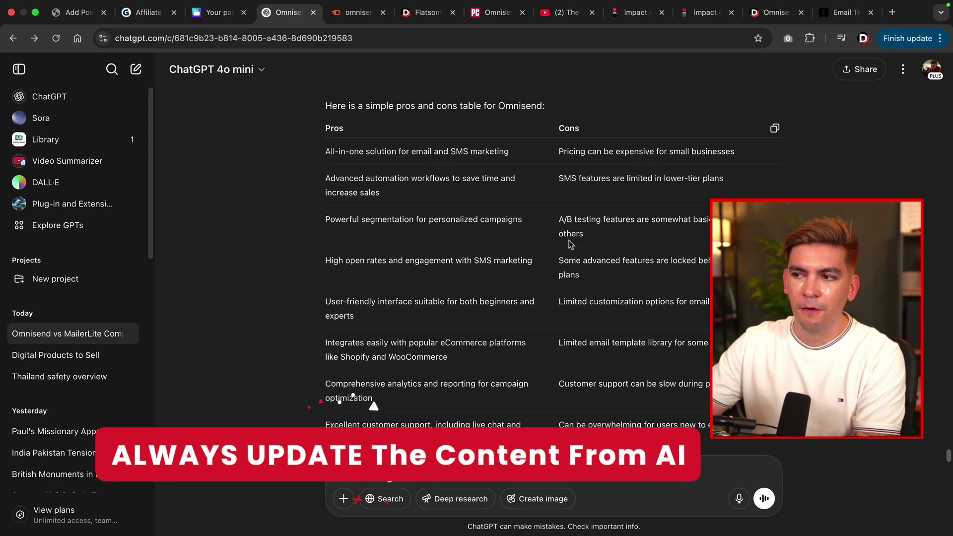
{"action": "left_click", "coordinate": [775, 129]}
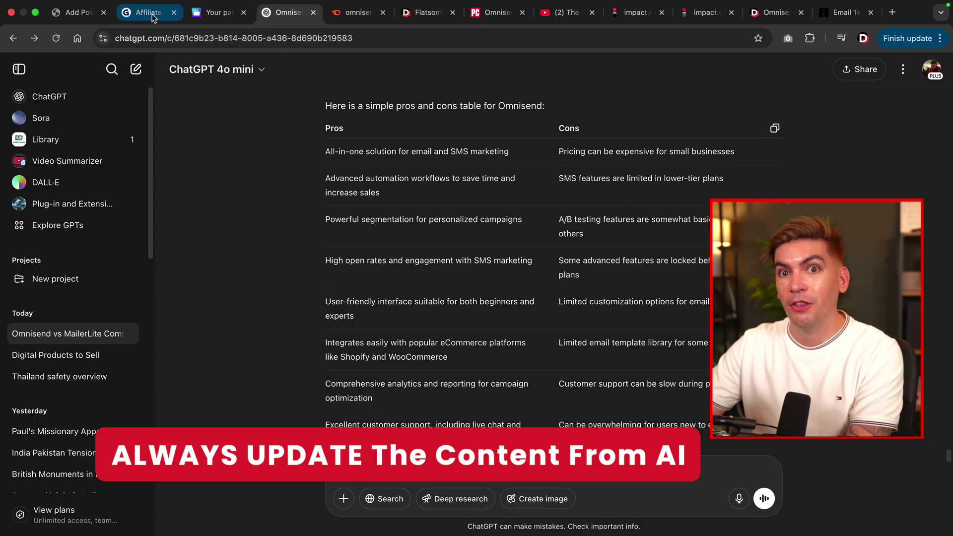
{"action": "left_click", "coordinate": [75, 12]}
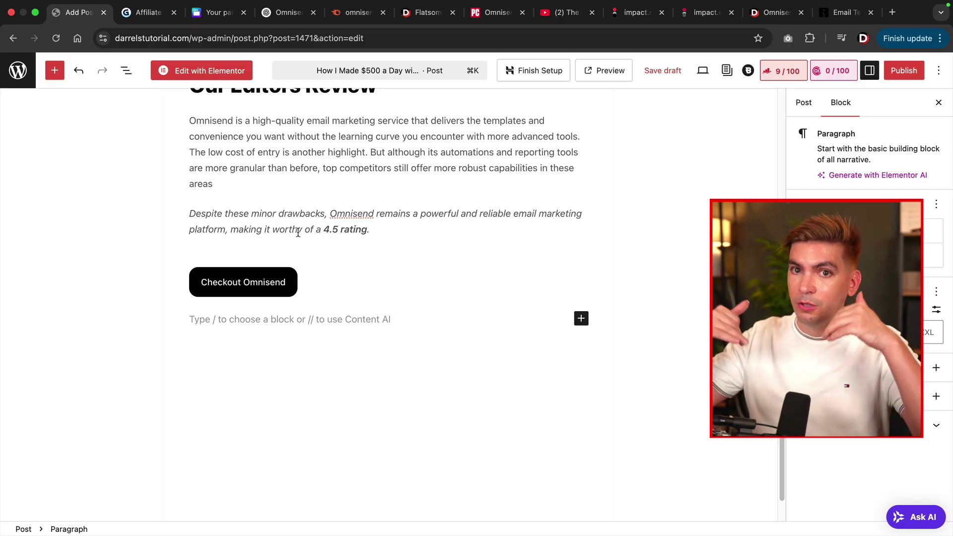
Add a 'Pros And Cons' heading below the Checkout Omnisend button.
{"action": "key", "text": "Return"}
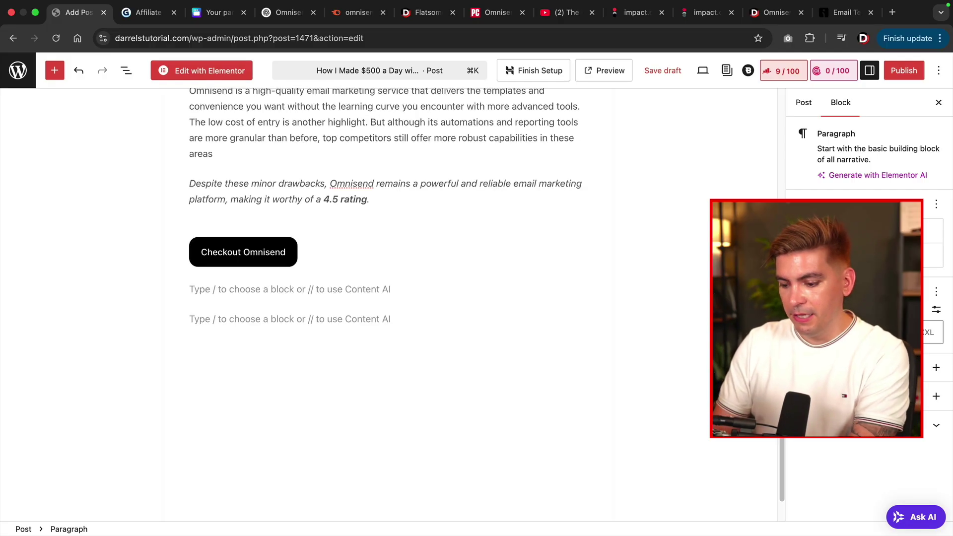
{"action": "type", "text": "Pros And Cons"}
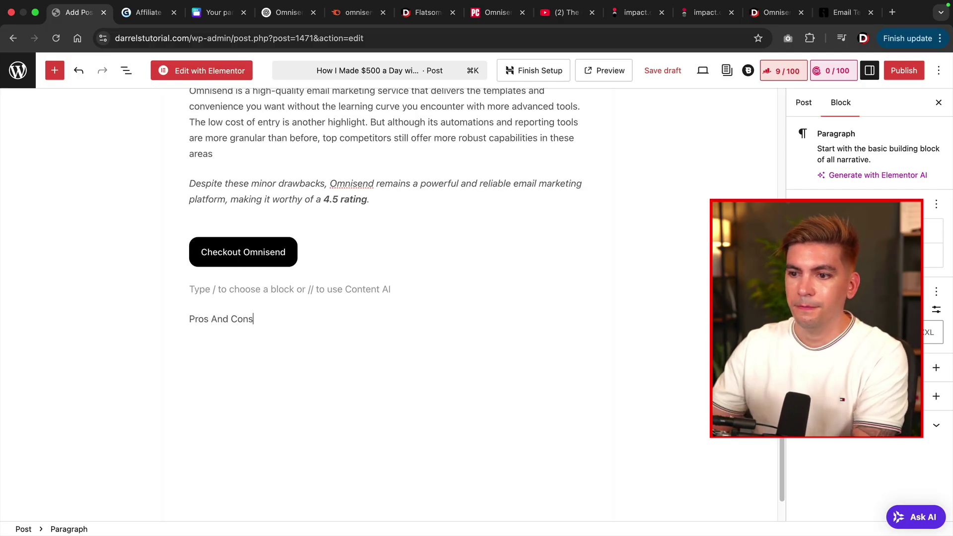
{"action": "left_click_drag", "start_coordinate": [264, 319], "coordinate": [189, 320]}
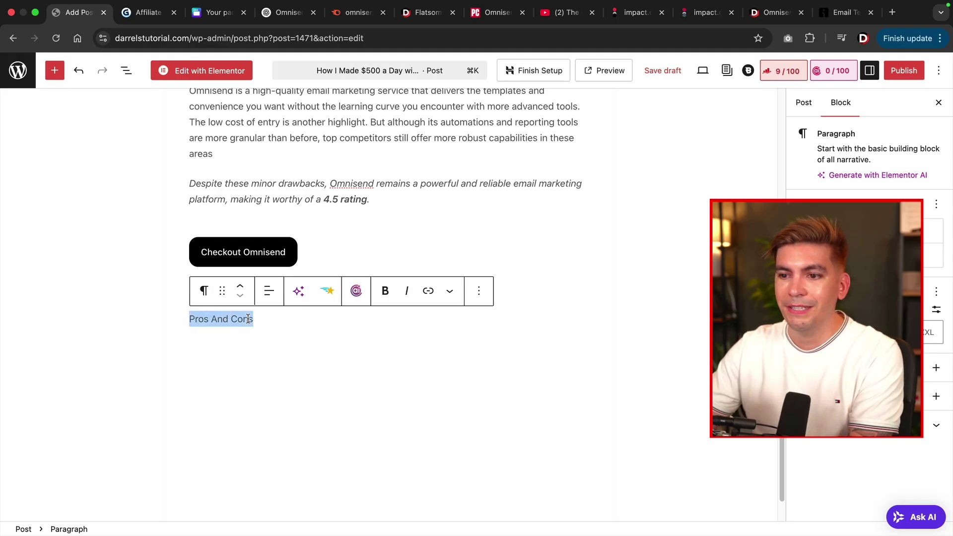
{"action": "left_click", "coordinate": [204, 292]}
{"action": "left_click", "coordinate": [297, 352]}
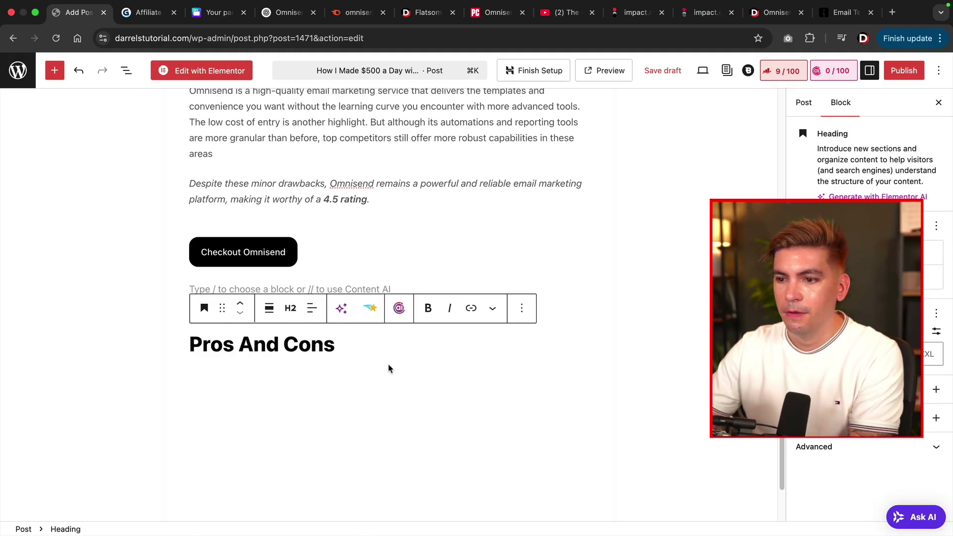
{"action": "left_click", "coordinate": [370, 346]}
{"action": "key", "text": "Return"}
{"action": "key", "text": "Return"}
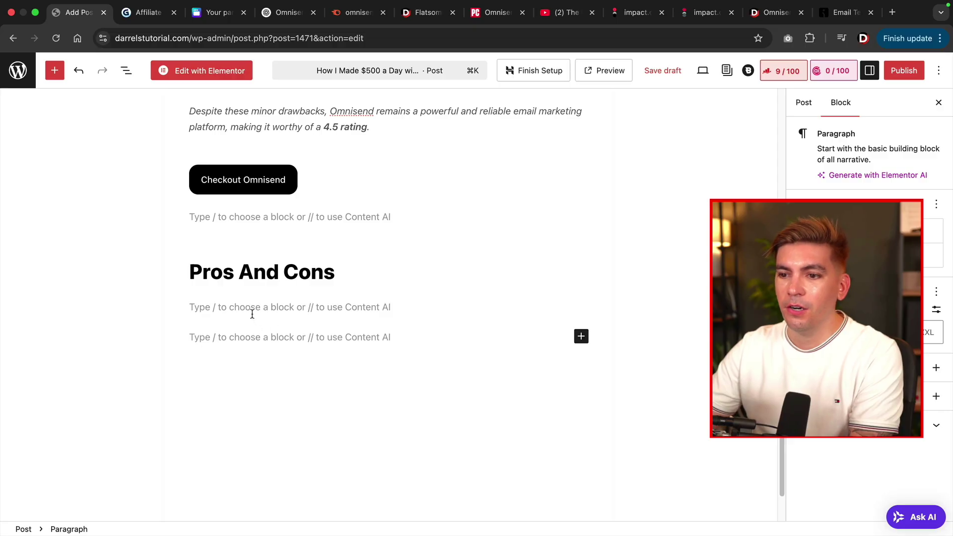
Paste the Omnisend pros-and-cons table under the heading and add an empty paragraph below it.
{"action": "right_click", "coordinate": [252, 314]}
{"action": "left_click", "coordinate": [220, 340]}
{"action": "left_click", "coordinate": [216, 339]}
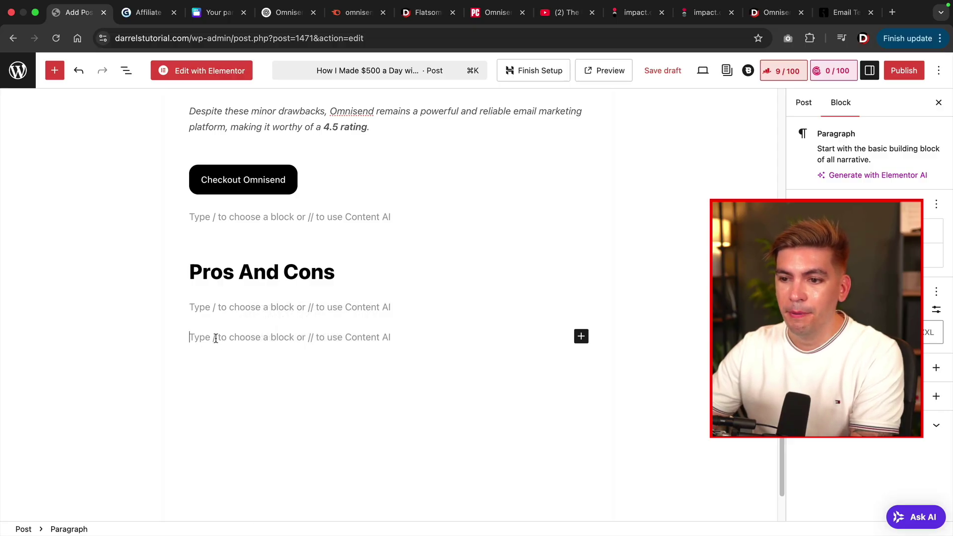
{"action": "right_click", "coordinate": [215, 338]}
{"action": "left_click", "coordinate": [245, 411]}
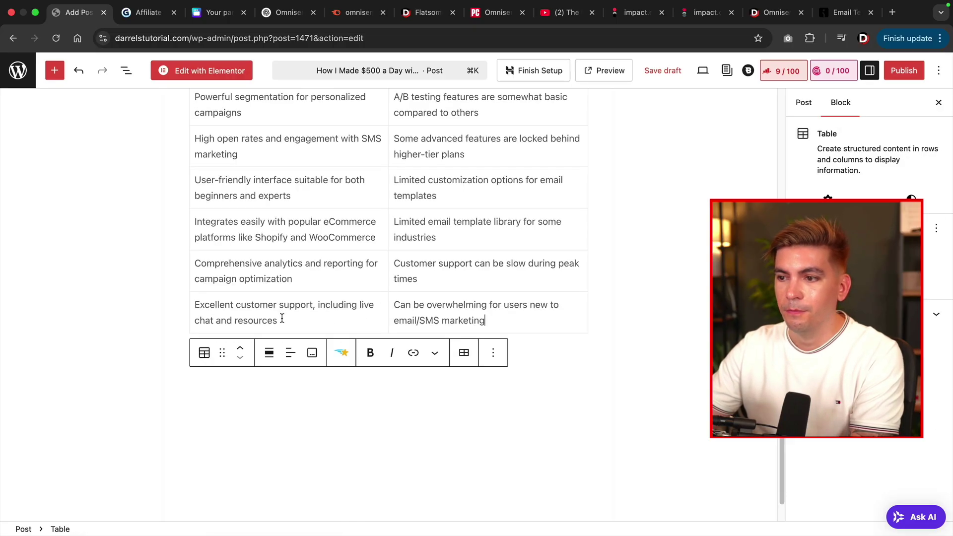
{"action": "scroll", "coordinate": [282, 318], "scroll_direction": "up", "scroll_amount": 5}
{"action": "scroll", "coordinate": [282, 322], "scroll_direction": "up", "scroll_amount": 2}
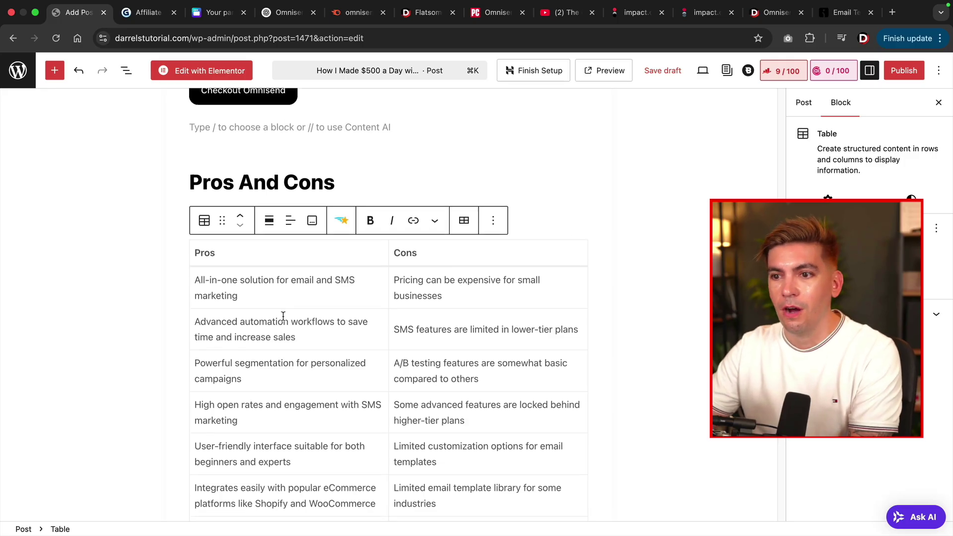
{"action": "left_click", "coordinate": [352, 249]}
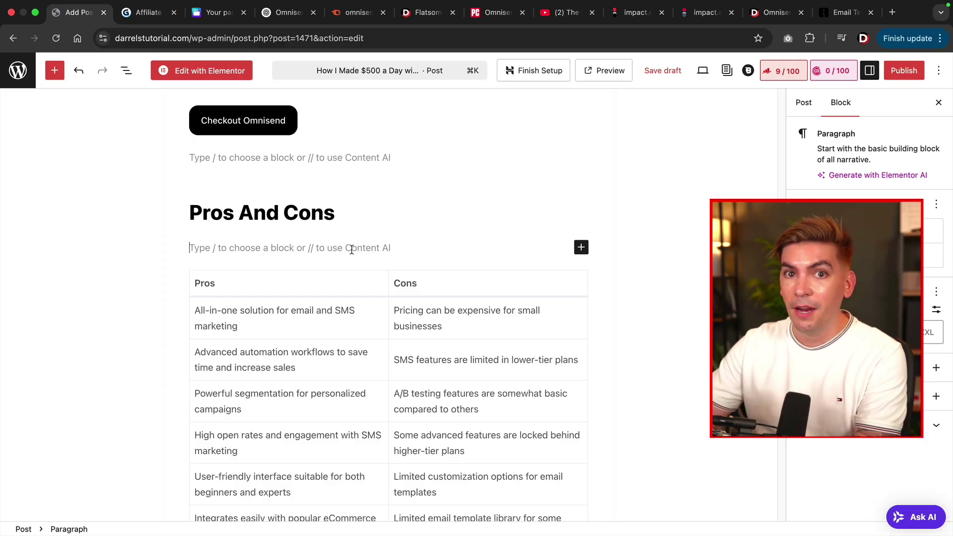
{"action": "scroll", "coordinate": [351, 249], "scroll_direction": "down", "scroll_amount": 10}
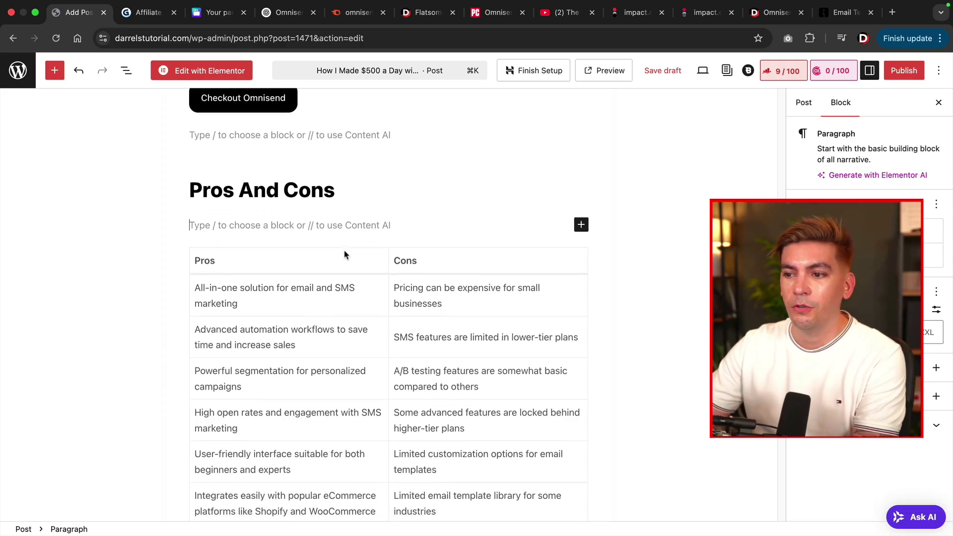
{"action": "scroll", "coordinate": [344, 251], "scroll_direction": "down", "scroll_amount": 2}
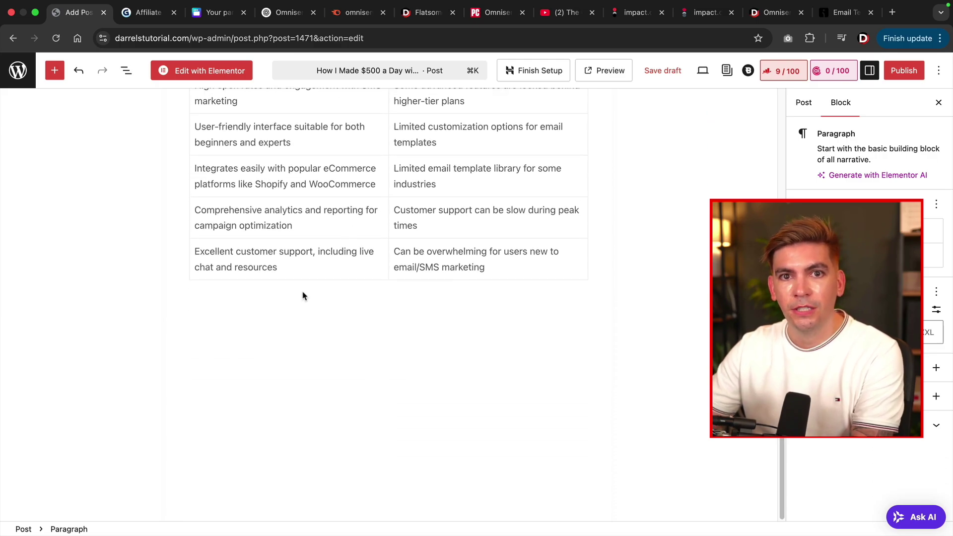
{"action": "left_click", "coordinate": [300, 295]}
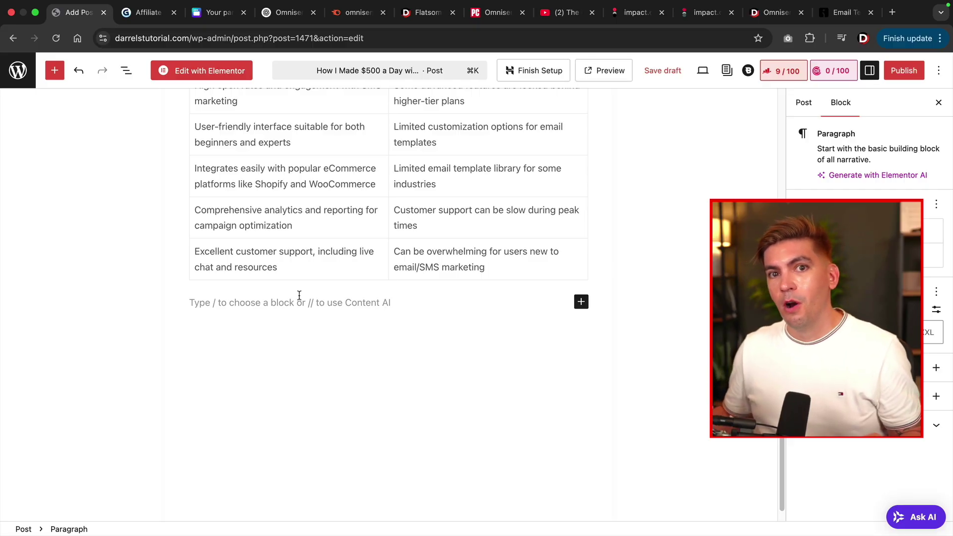
{"action": "scroll", "coordinate": [347, 326], "scroll_direction": "up", "scroll_amount": 1}
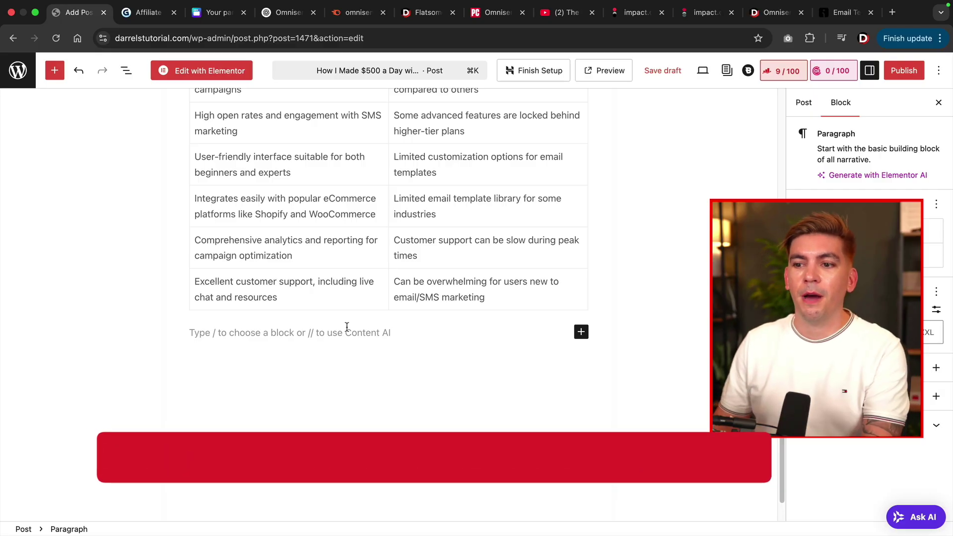
Add 'What is omnisend?' below the table as an H2 heading with an empty paragraph beneath.
{"action": "key", "text": "Return"}
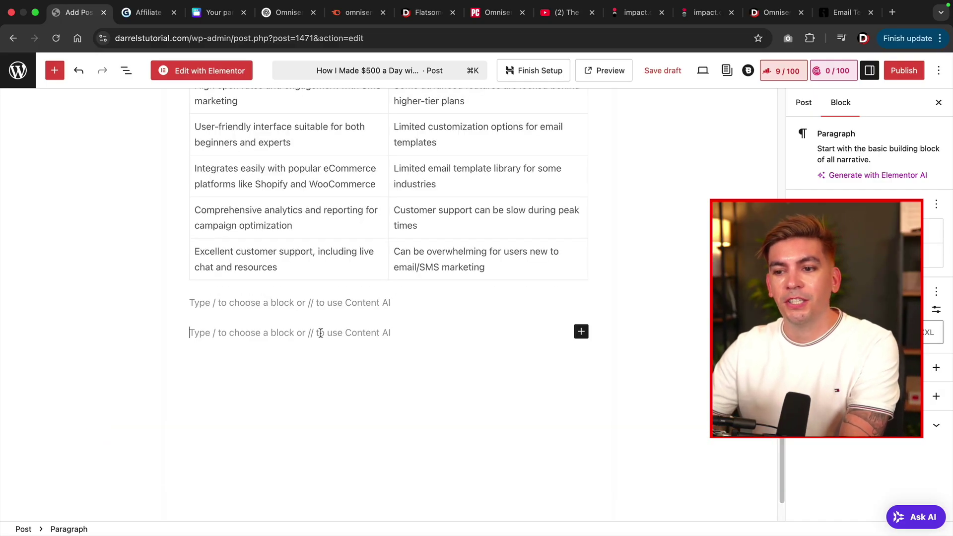
{"action": "type", "text": "What is omnisend?"}
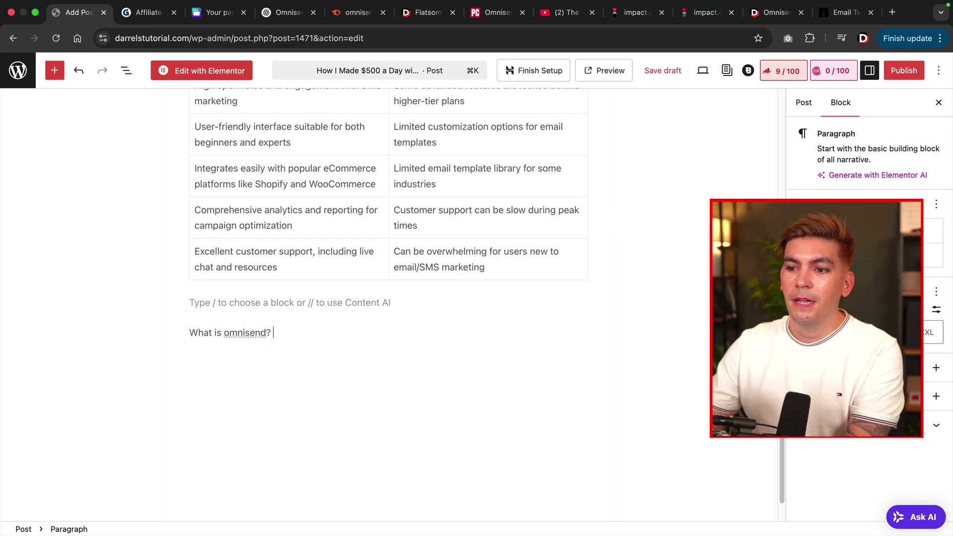
{"action": "triple_click", "coordinate": [242, 334]}
{"action": "left_click", "coordinate": [210, 310]}
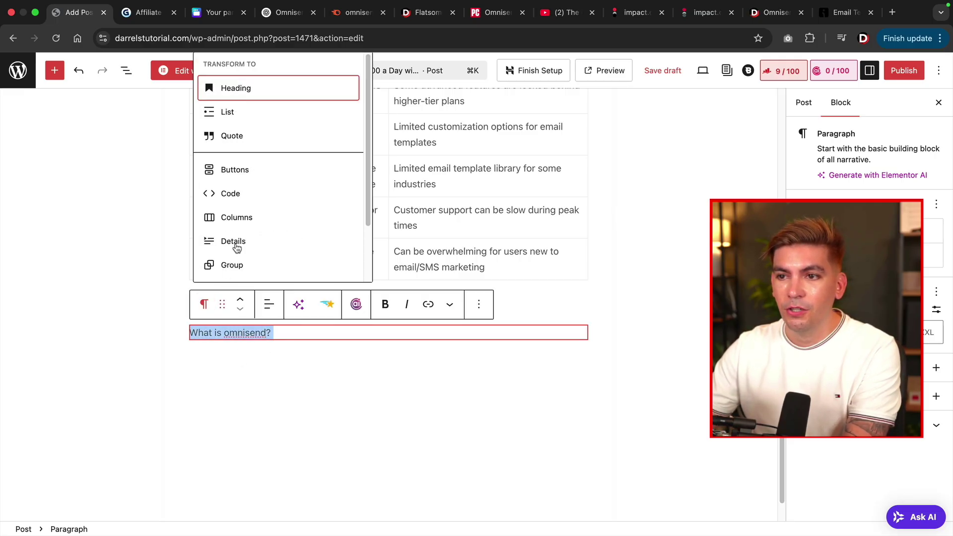
{"action": "left_click", "coordinate": [277, 93]}
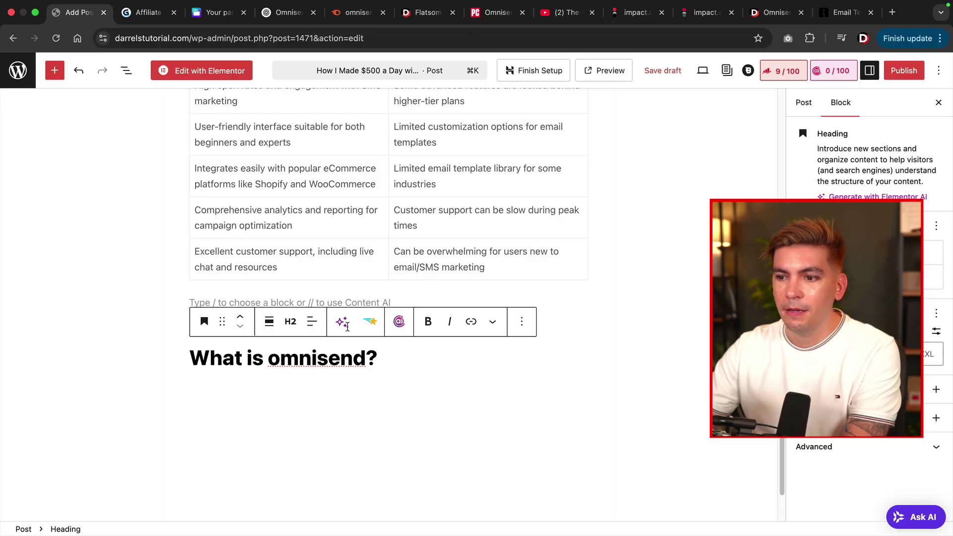
{"action": "left_click", "coordinate": [405, 365]}
{"action": "key", "text": "Return"}
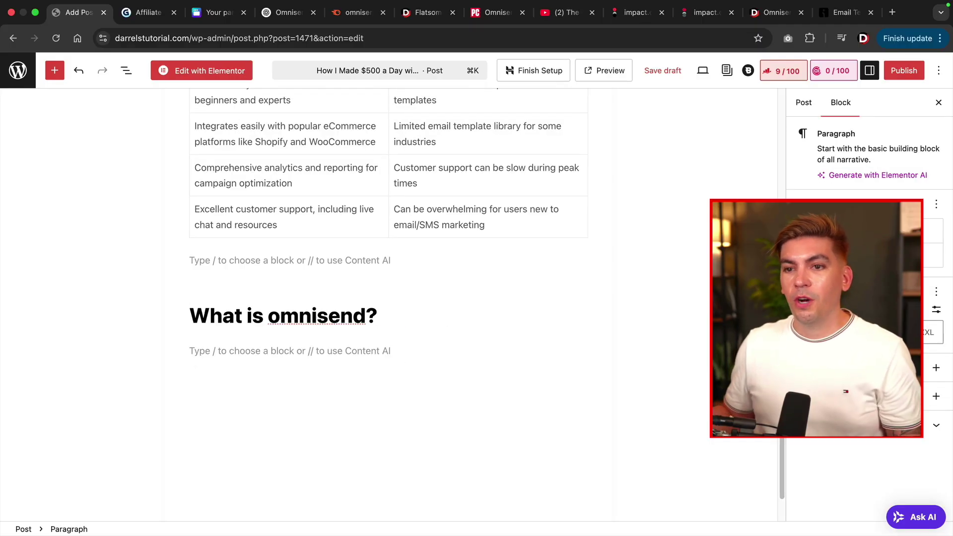
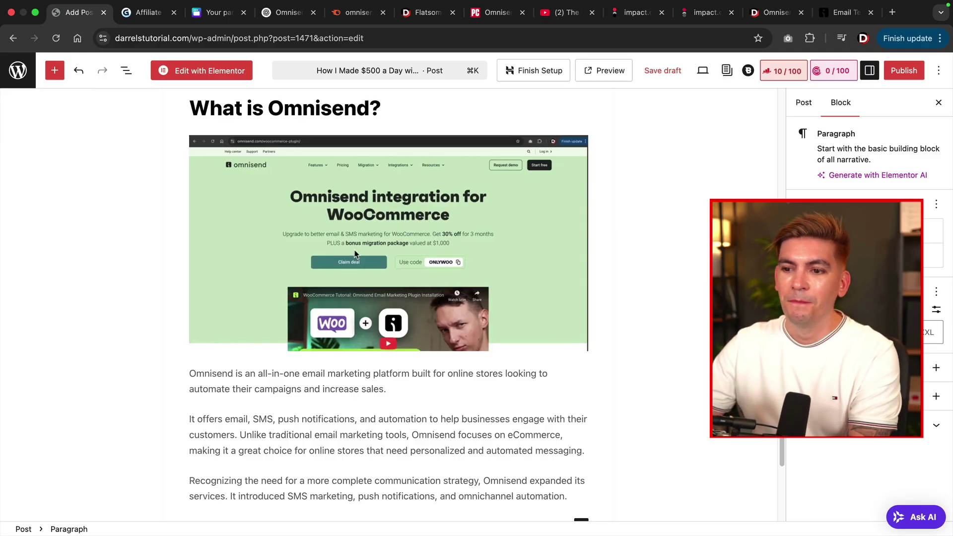
Paste a new paragraph after 'messaging.' calling Omnisend one of the newest email marketing platforms.
{"action": "scroll", "coordinate": [355, 254], "scroll_direction": "down", "scroll_amount": 5}
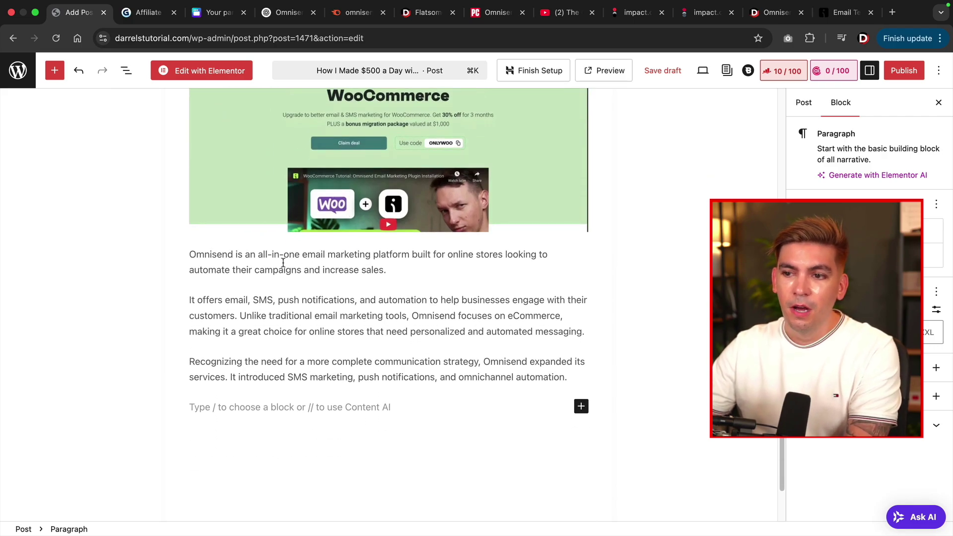
{"action": "triple_click", "coordinate": [283, 262]}
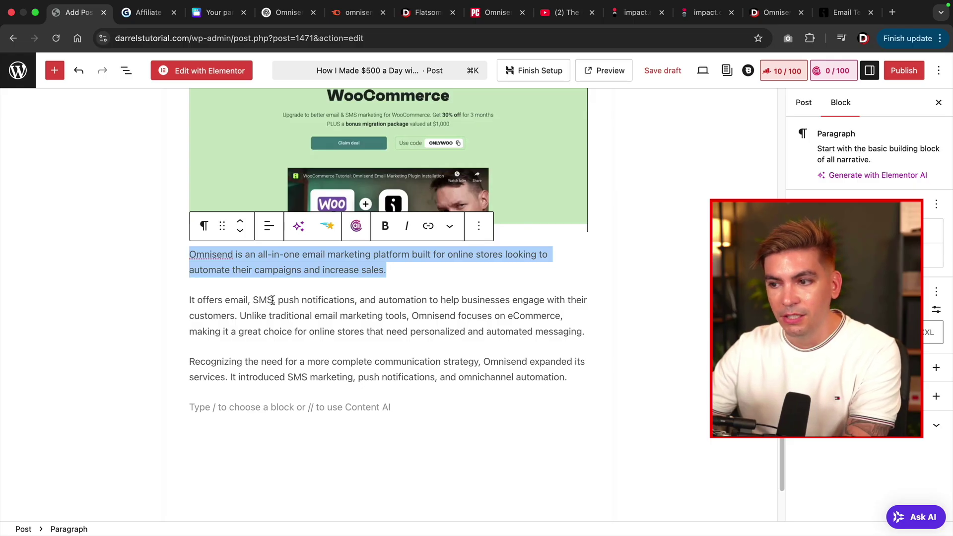
{"action": "left_click", "coordinate": [304, 362]}
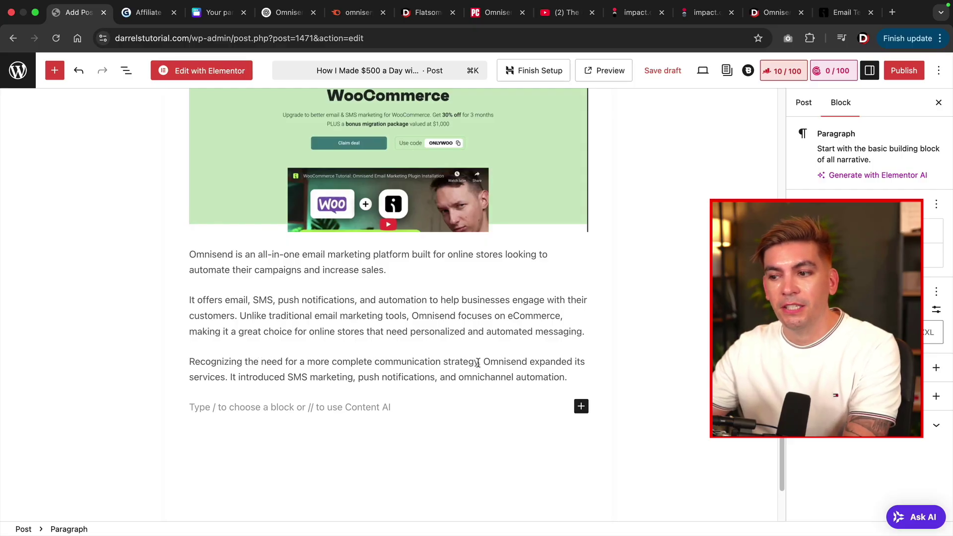
{"action": "left_click", "coordinate": [597, 338]}
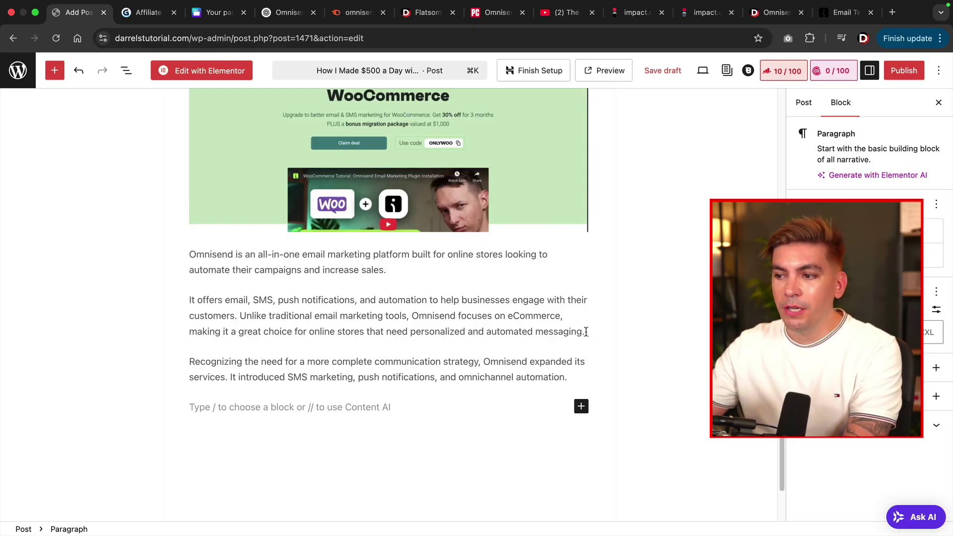
{"action": "key", "text": "Return"}
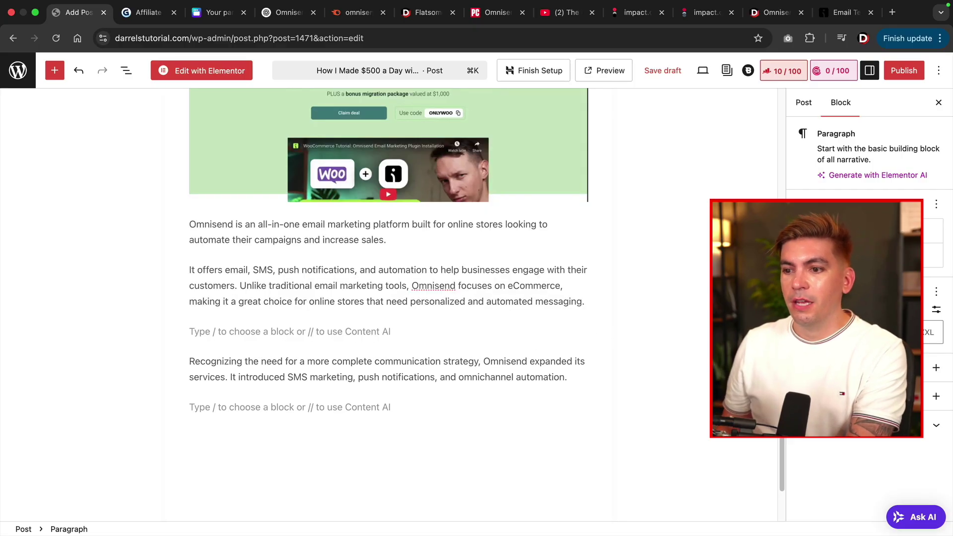
{"action": "type", "text": "Omnisend is one of the newest email marketing platforms out there. While they are not as popular as mailchimp, they offer some of the best email automations in the industry"}
{"action": "double_click", "coordinate": [432, 331]}
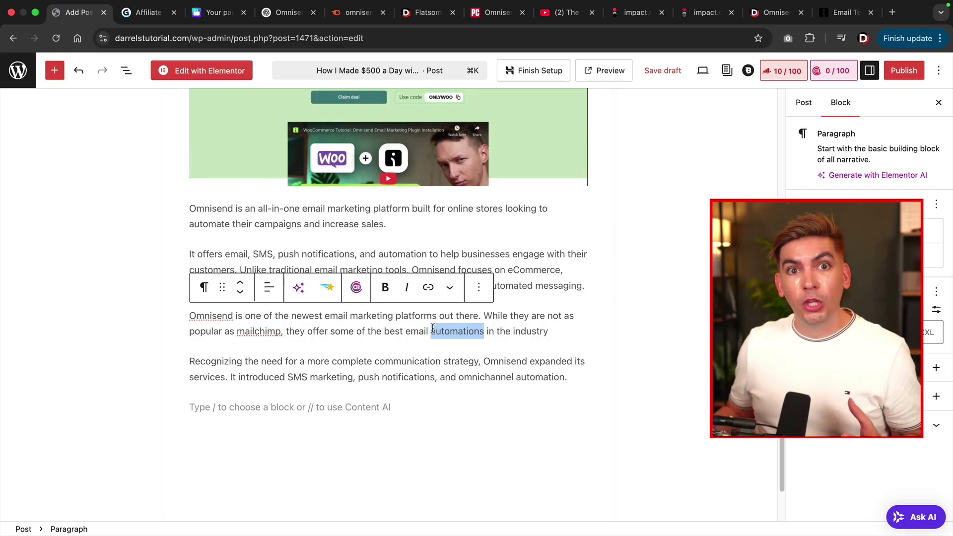
Give that new paragraph a black background and white text.
{"action": "triple_click", "coordinate": [432, 330]}
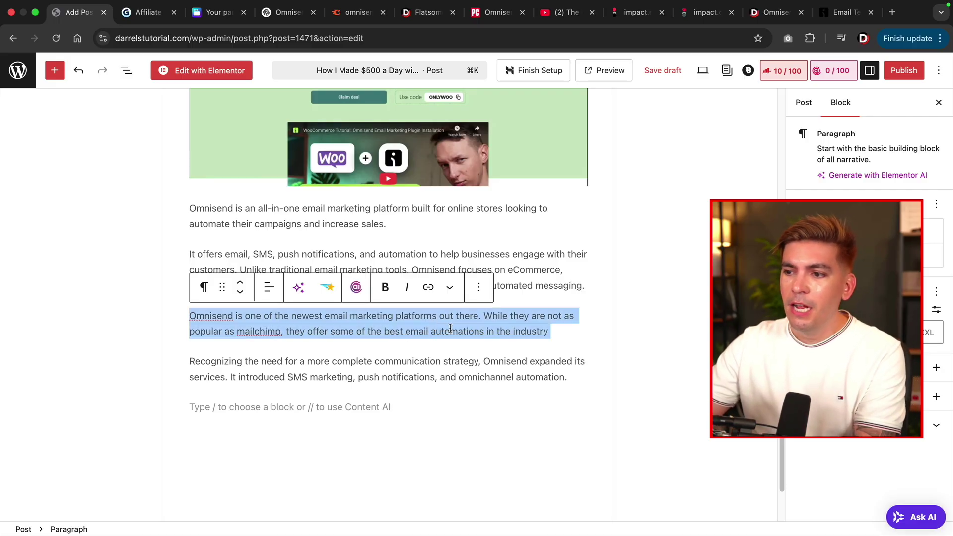
{"action": "left_click", "coordinate": [854, 256]}
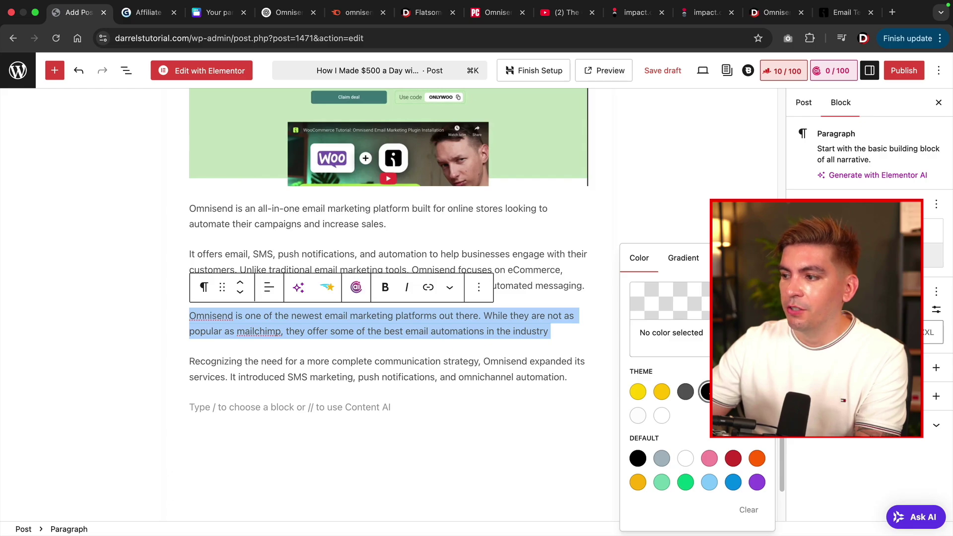
{"action": "left_click", "coordinate": [705, 391]}
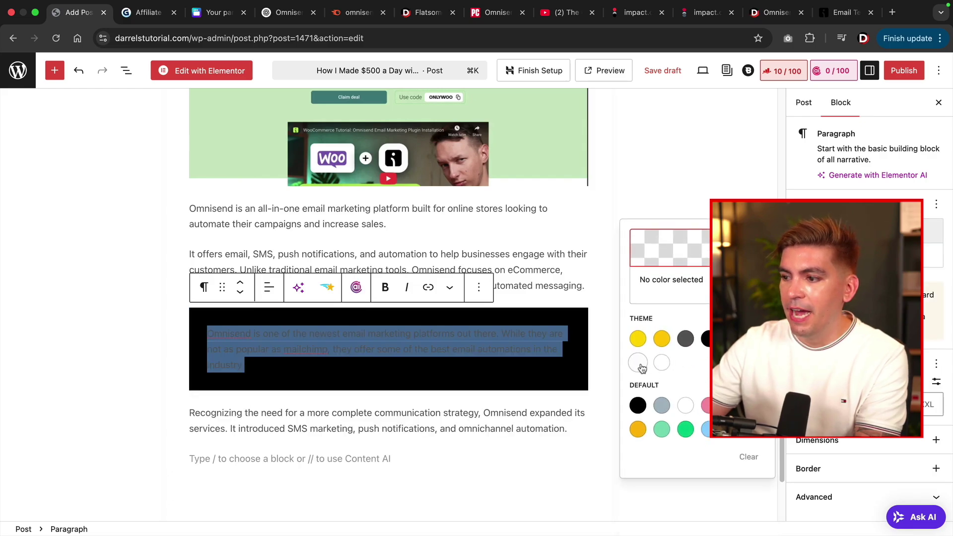
{"action": "left_click", "coordinate": [638, 362]}
{"action": "left_click", "coordinate": [518, 280]}
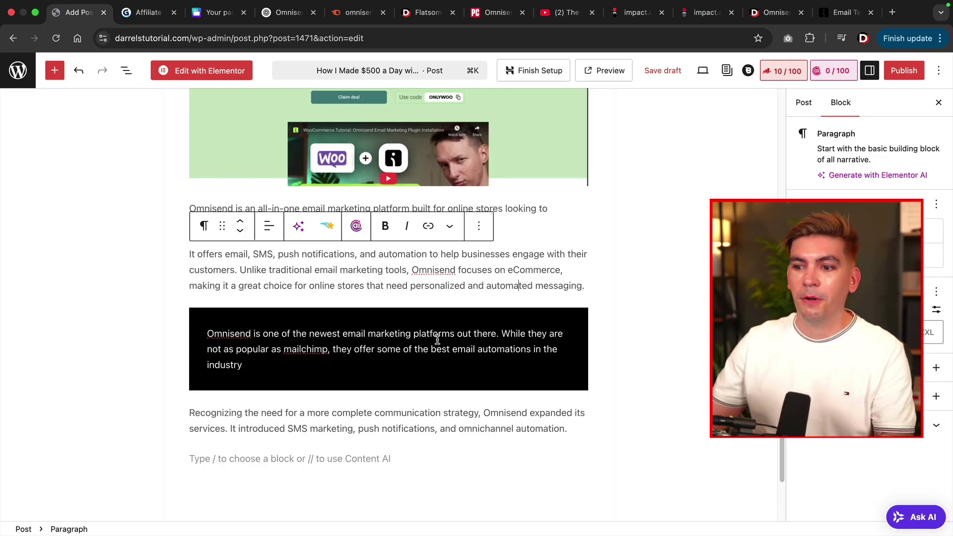
{"action": "scroll", "coordinate": [462, 283], "scroll_direction": "down", "scroll_amount": 5}
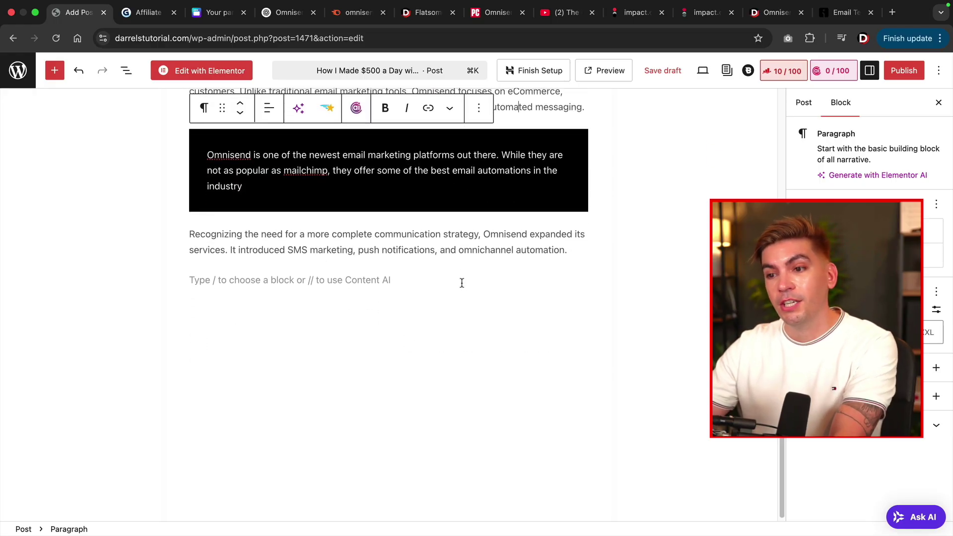
{"action": "left_click", "coordinate": [462, 283]}
{"action": "scroll", "coordinate": [511, 361], "scroll_direction": "up", "scroll_amount": 3}
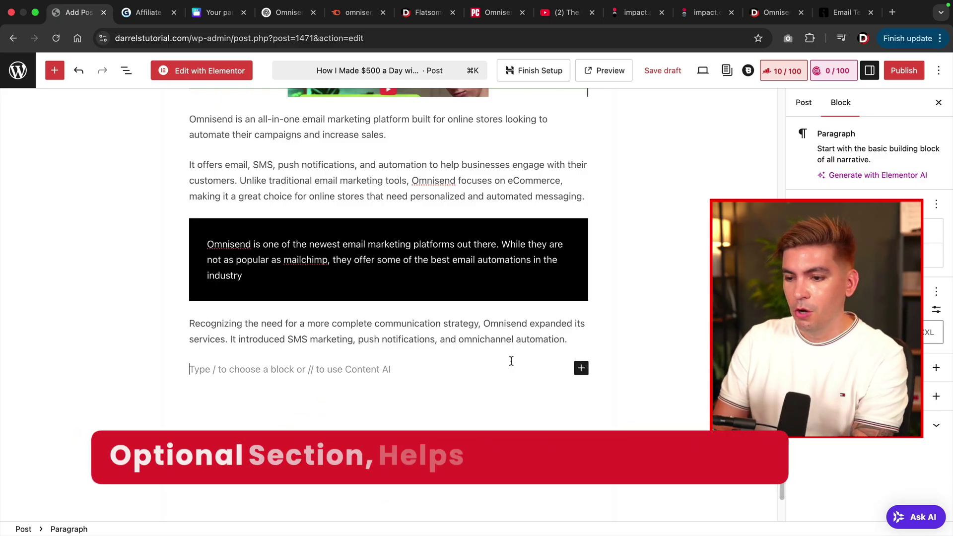
Type 'Who is Omnisend For?' and convert it into a heading.
{"action": "type", "text": "Who is "}
{"action": "type", "text": "omnis"}
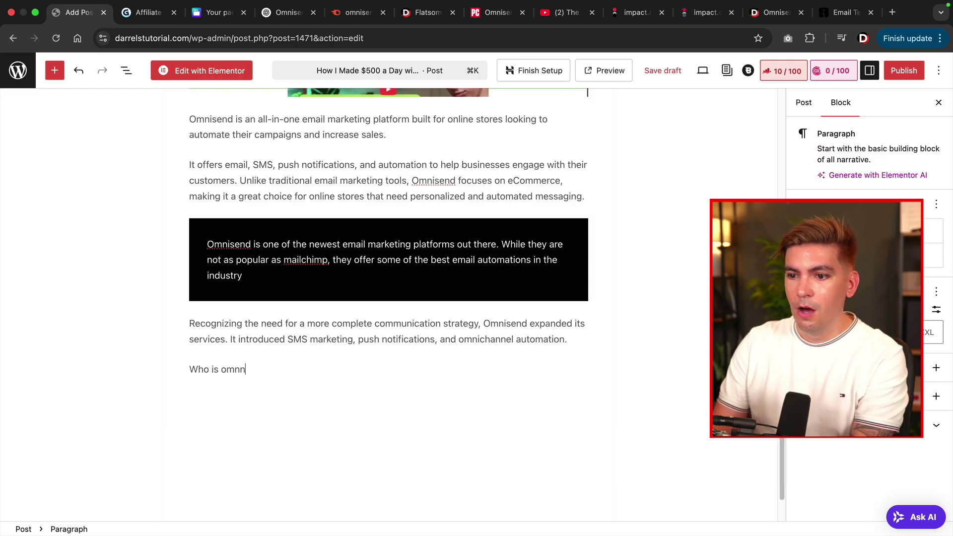
{"action": "key", "text": "BackSpace"}
{"action": "key", "text": "BackSpace"}
{"action": "key", "text": "BackSpace"}
{"action": "key", "text": "BackSpace"}
{"action": "key", "text": "BackSpace"}
{"action": "type", "text": "OP"}
{"action": "key", "text": "BackSpace"}
{"action": "type", "text": "mnisend For?"}
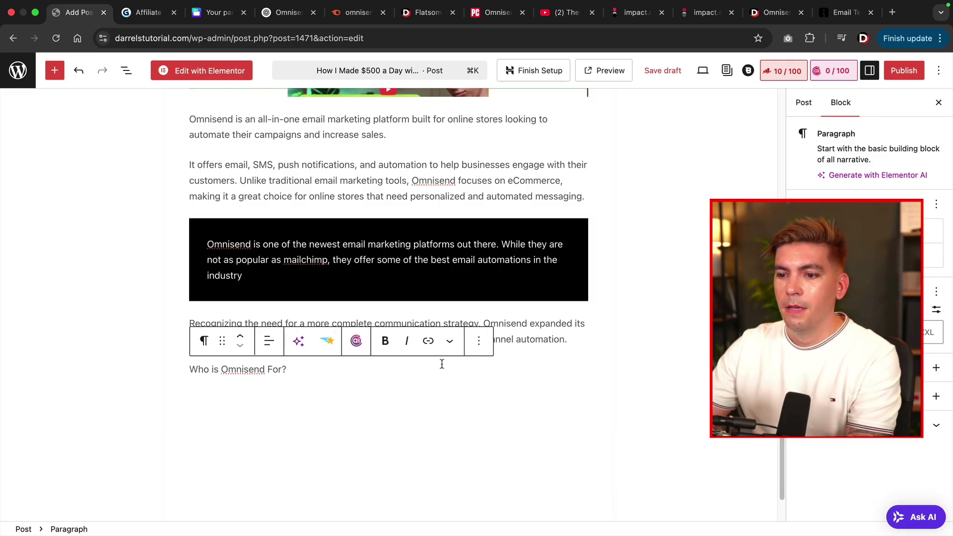
{"action": "triple_click", "coordinate": [260, 368]}
{"action": "left_click", "coordinate": [212, 342]}
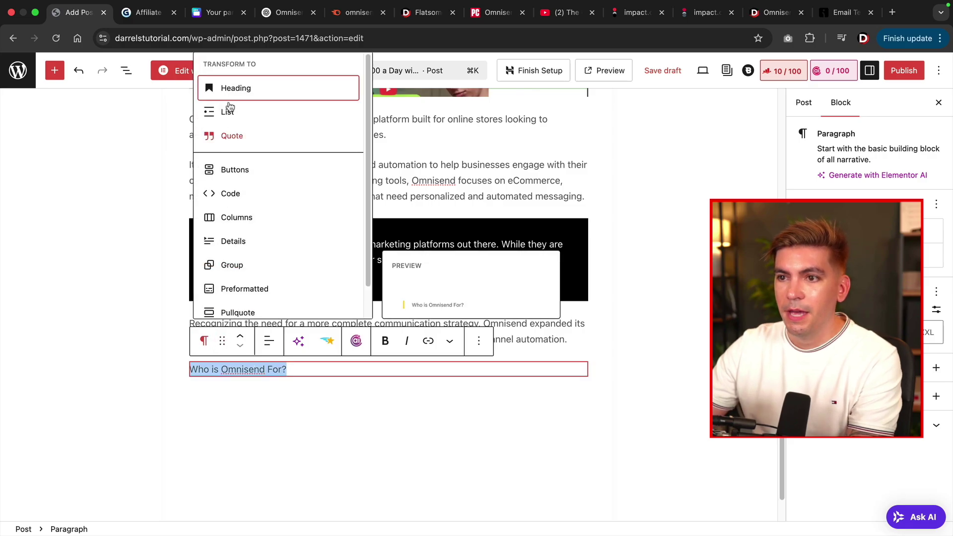
{"action": "left_click", "coordinate": [238, 89]}
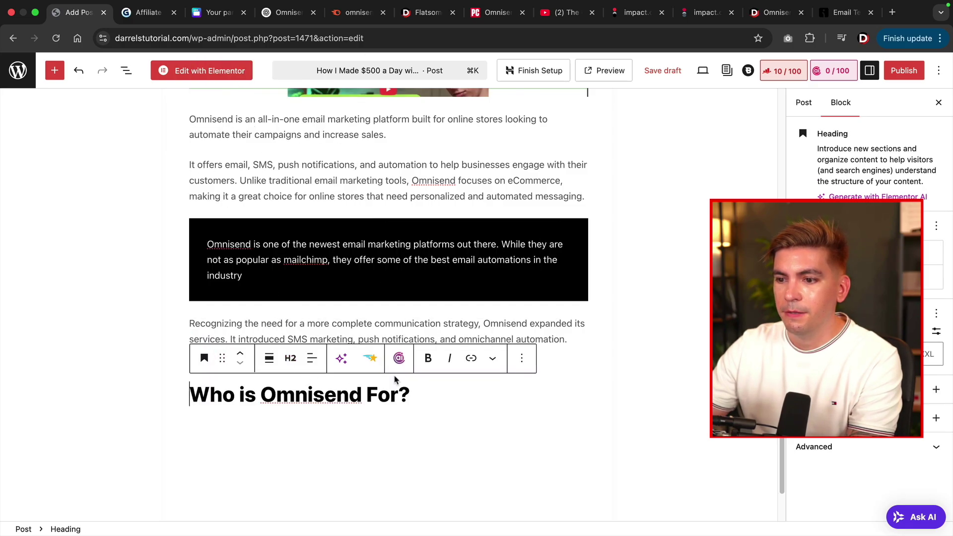
Paste the audience paragraphs, including the WooCommerce paragraph, below the heading.
{"action": "scroll", "coordinate": [442, 347], "scroll_direction": "down", "scroll_amount": 2}
{"action": "left_click", "coordinate": [452, 344]}
{"action": "key", "text": "Return"}
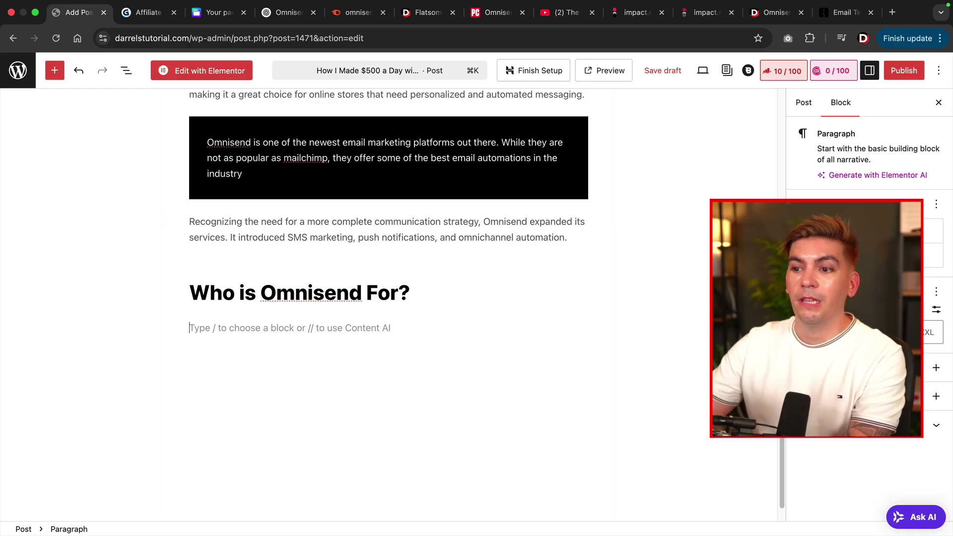
{"action": "right_click", "coordinate": [256, 321]}
{"action": "left_click", "coordinate": [278, 356]}
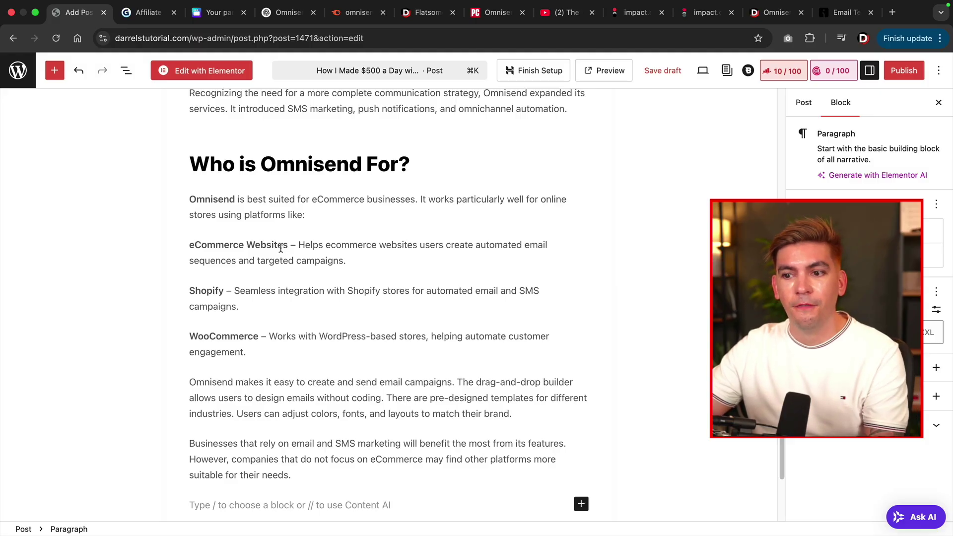
{"action": "triple_click", "coordinate": [239, 334]}
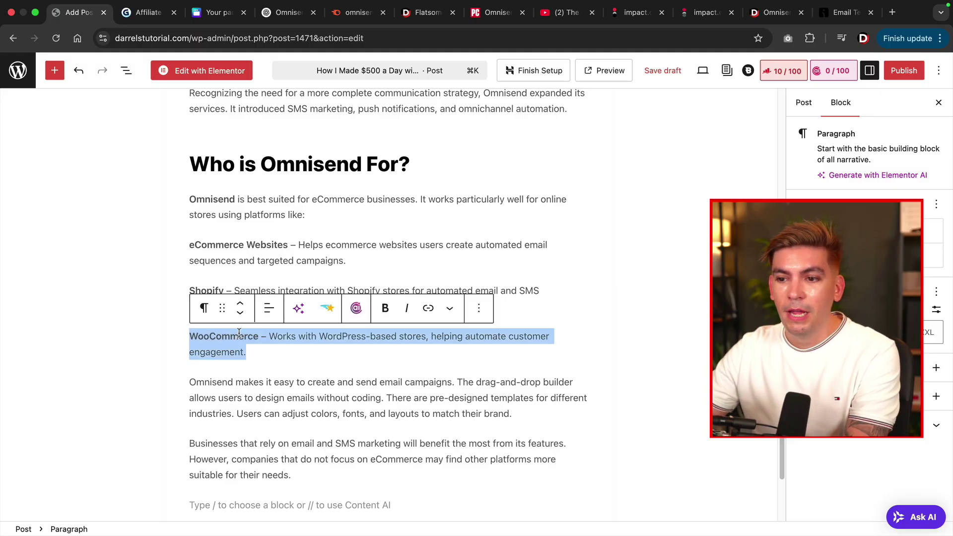
Add a sentence saying Omnisend started off on Shopify, styled white text on black.
{"action": "left_click", "coordinate": [524, 412]}
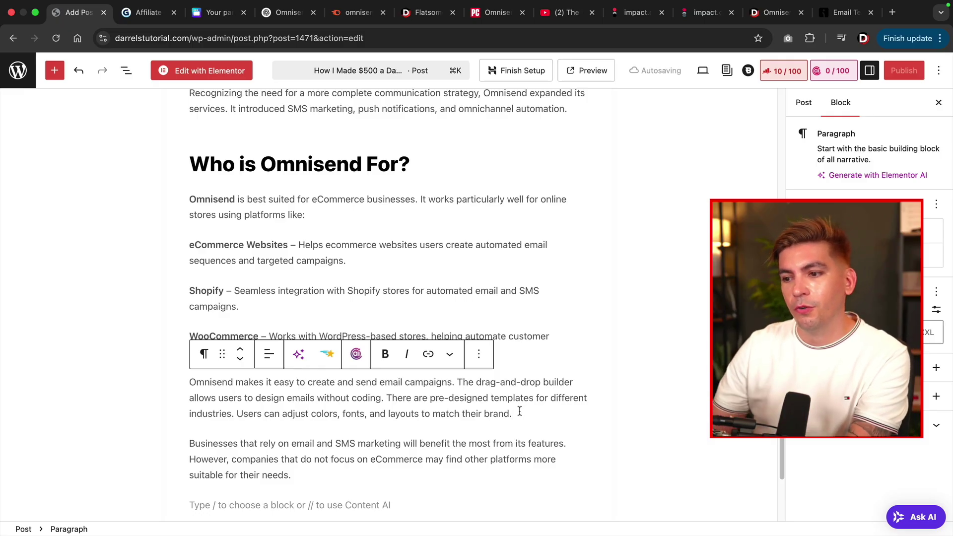
{"action": "key", "text": "Return"}
{"action": "type", "text": "Omnisend started off on shopify. However, as popularity grew, they moved over to other brands such as woocommerce and bigcommerce"}
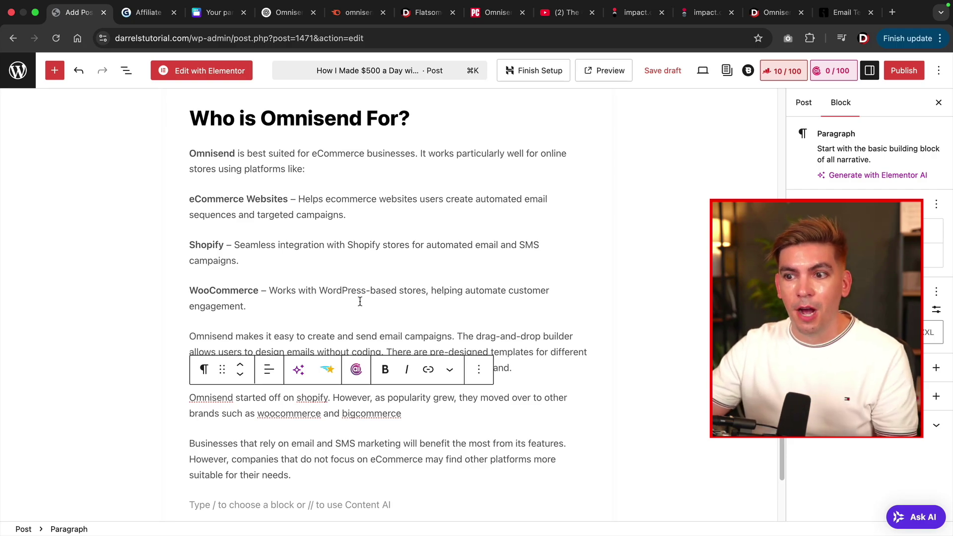
{"action": "triple_click", "coordinate": [330, 413]}
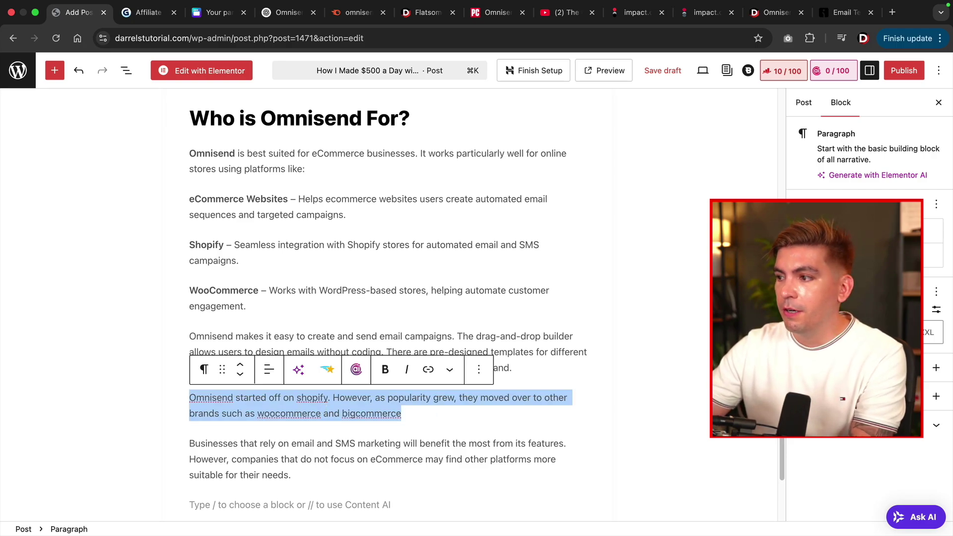
{"action": "left_click", "coordinate": [933, 255]}
{"action": "left_click", "coordinate": [706, 391]}
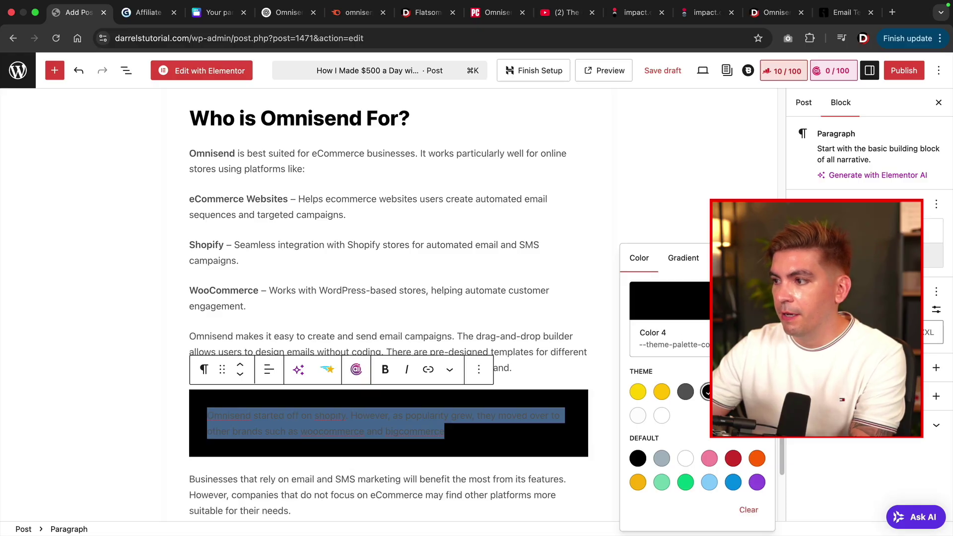
{"action": "left_click", "coordinate": [844, 231]}
{"action": "left_click", "coordinate": [662, 362]}
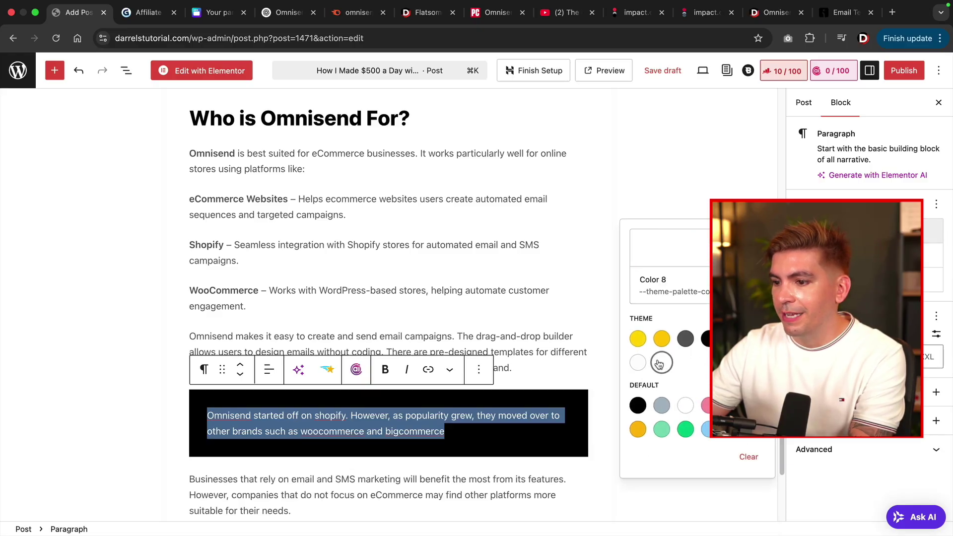
{"action": "left_click", "coordinate": [475, 344]}
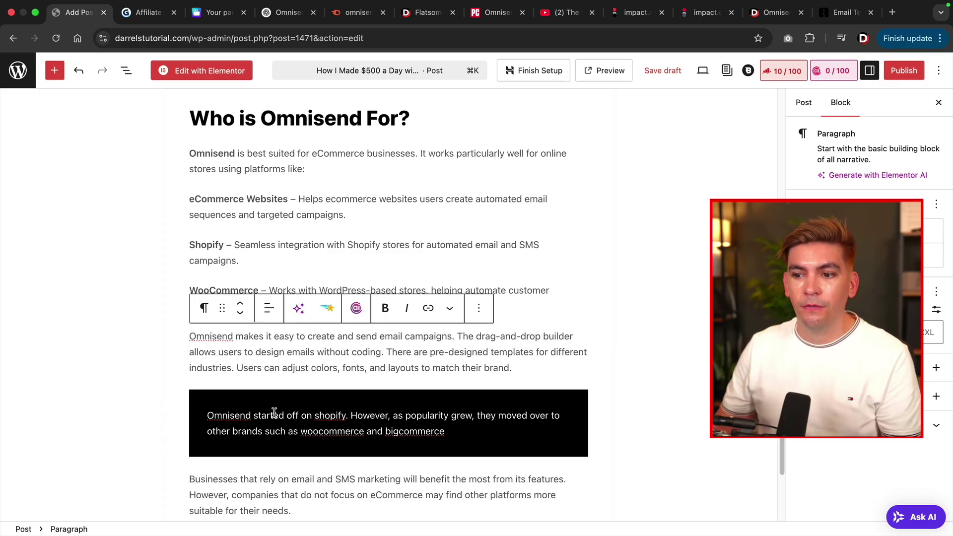
{"action": "scroll", "coordinate": [276, 413], "scroll_direction": "down", "scroll_amount": 3}
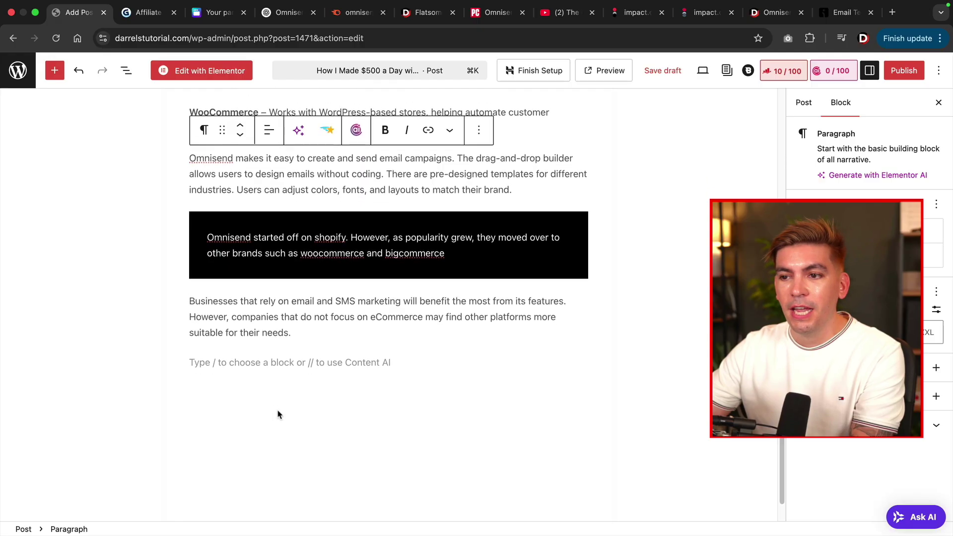
Add 'Key Features Of Omnisend' as a heading with an empty paragraph below it.
{"action": "left_click", "coordinate": [290, 362]}
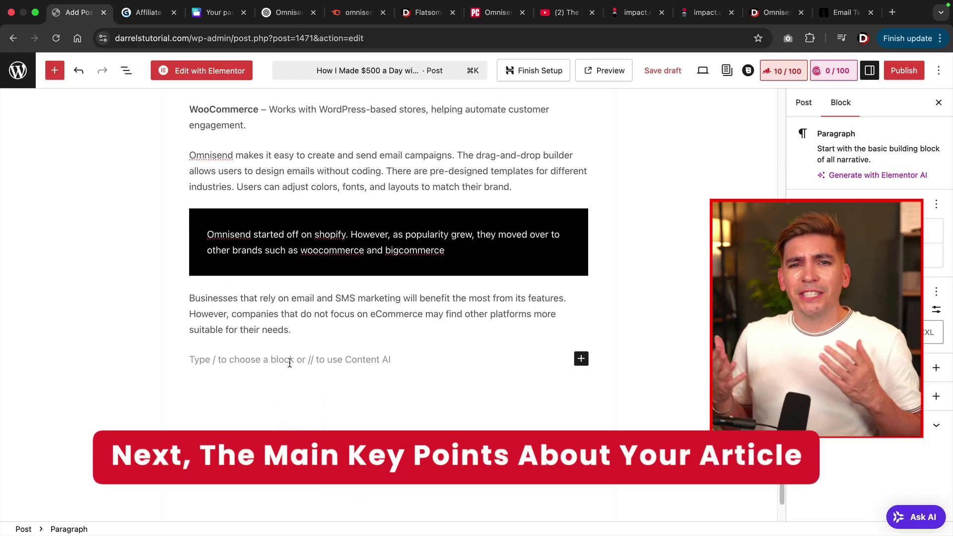
{"action": "type", "text": "Ke"}
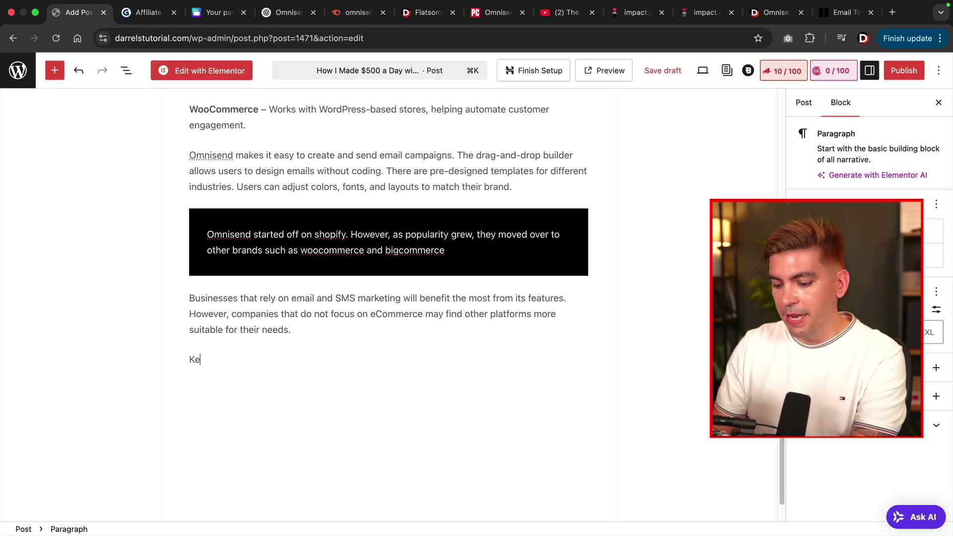
{"action": "type", "text": "y Features "}
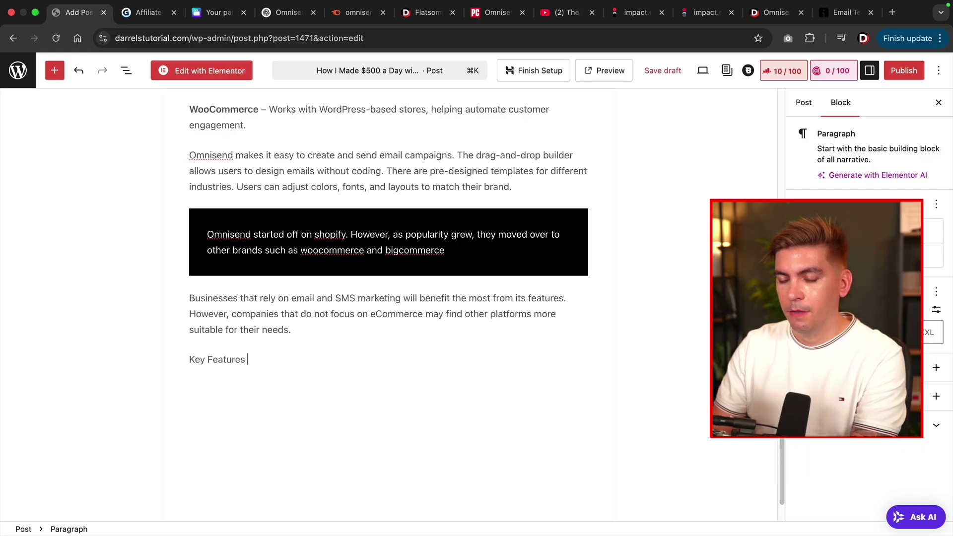
{"action": "type", "text": "Of Omnisend"}
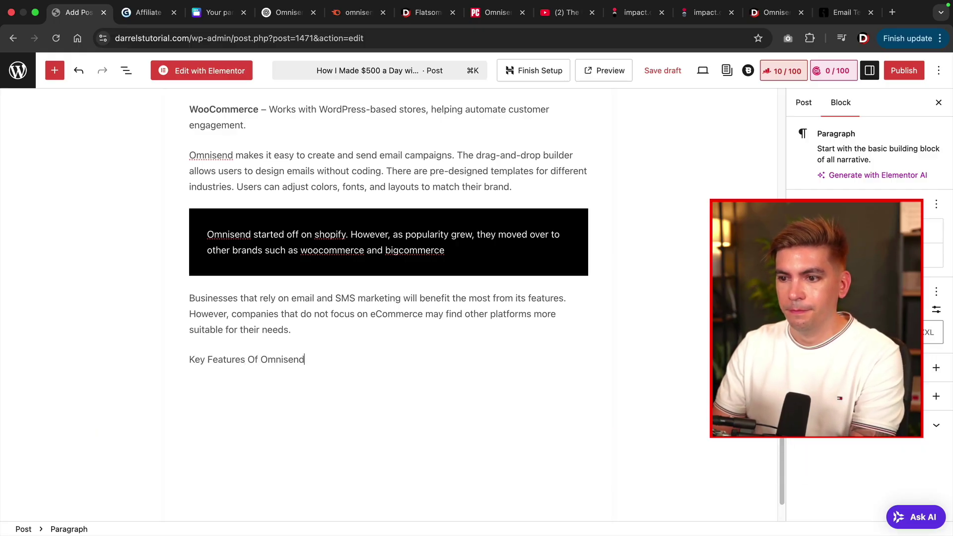
{"action": "key", "text": "Return"}
{"action": "triple_click", "coordinate": [281, 327]}
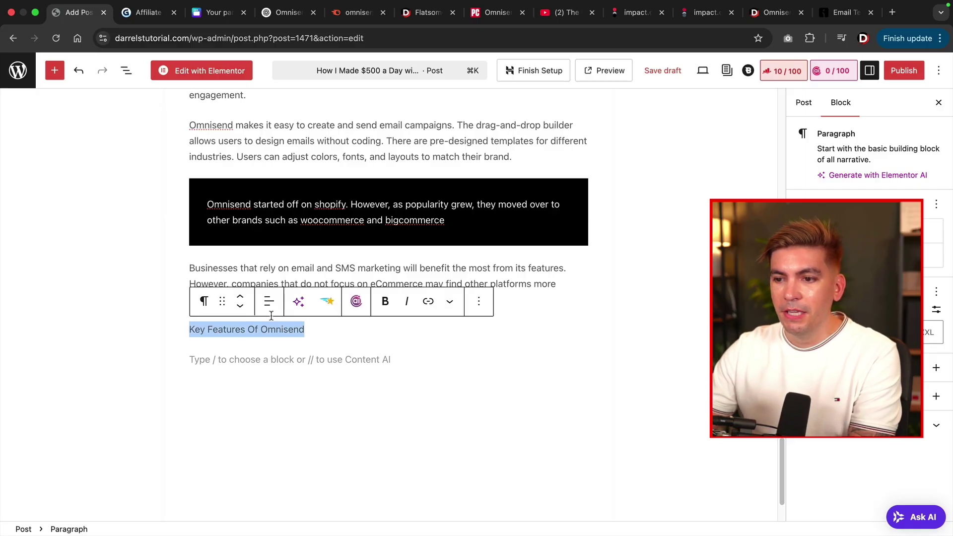
{"action": "left_click", "coordinate": [208, 304]}
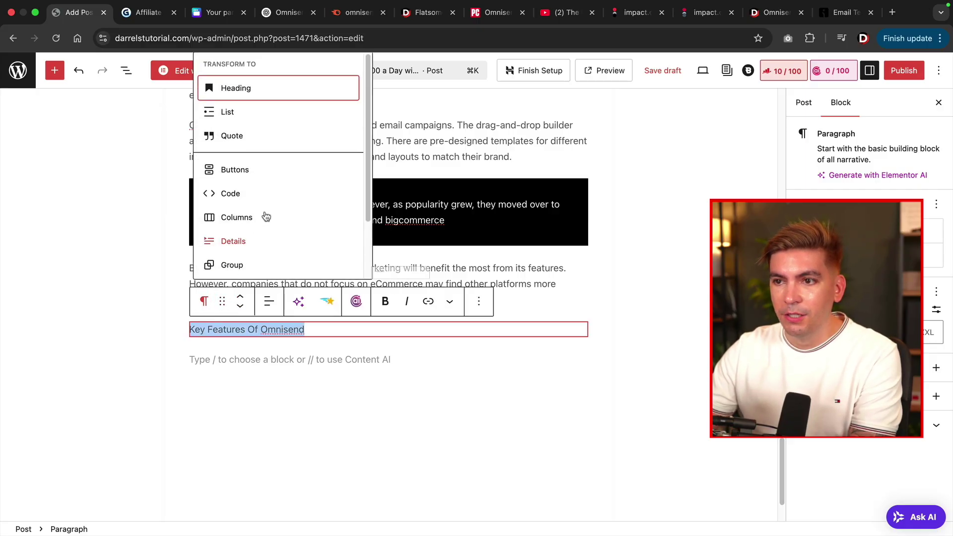
{"action": "left_click", "coordinate": [277, 94]}
{"action": "left_click", "coordinate": [301, 382]}
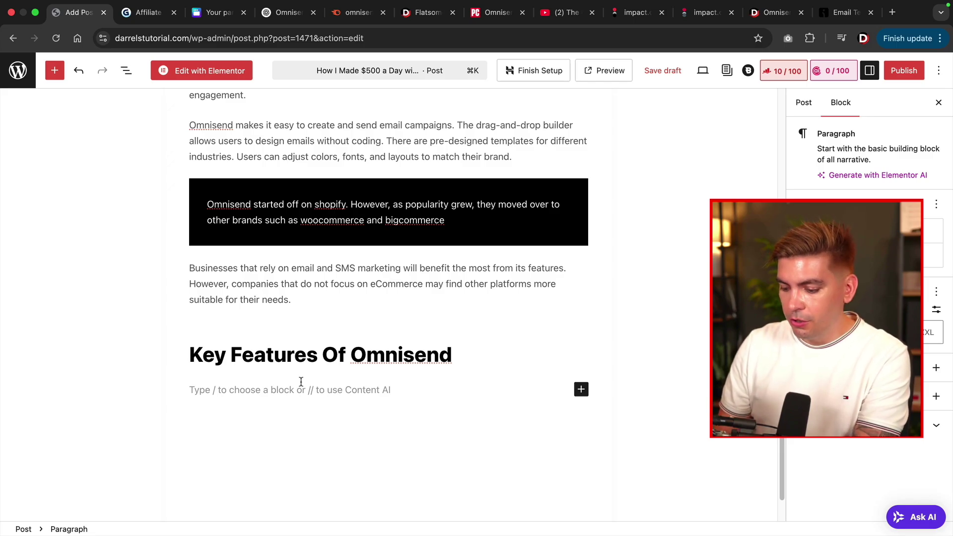
Insert the Omnisend product-reviews screenshot as an Image block with alt text 'omnisend features'.
{"action": "type", "text": "/ima"}
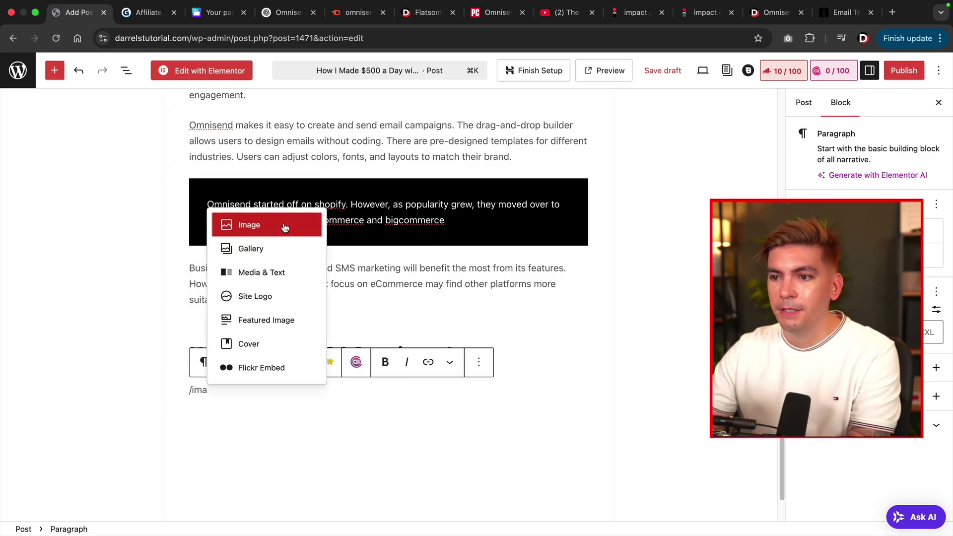
{"action": "left_click", "coordinate": [284, 227]}
{"action": "key", "text": "super+v"}
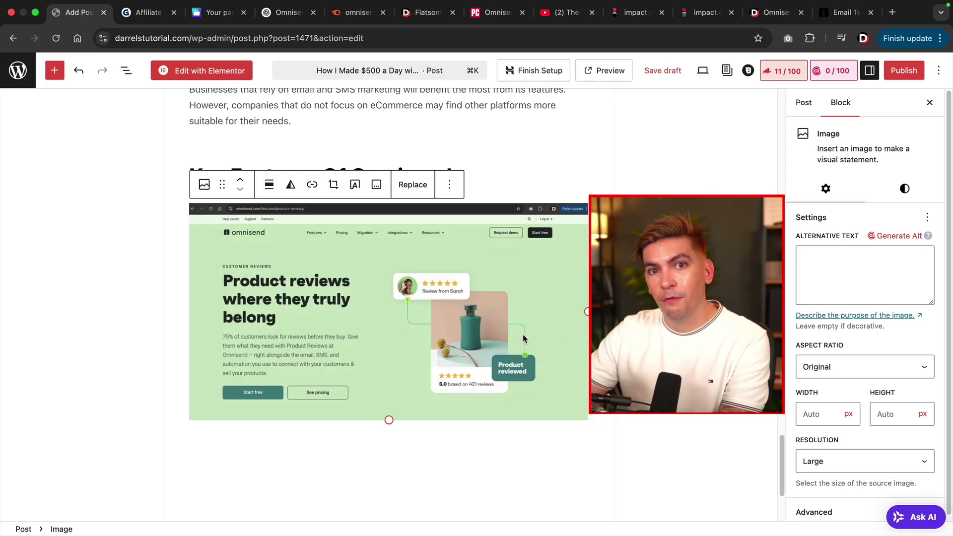
{"action": "left_click", "coordinate": [418, 305]}
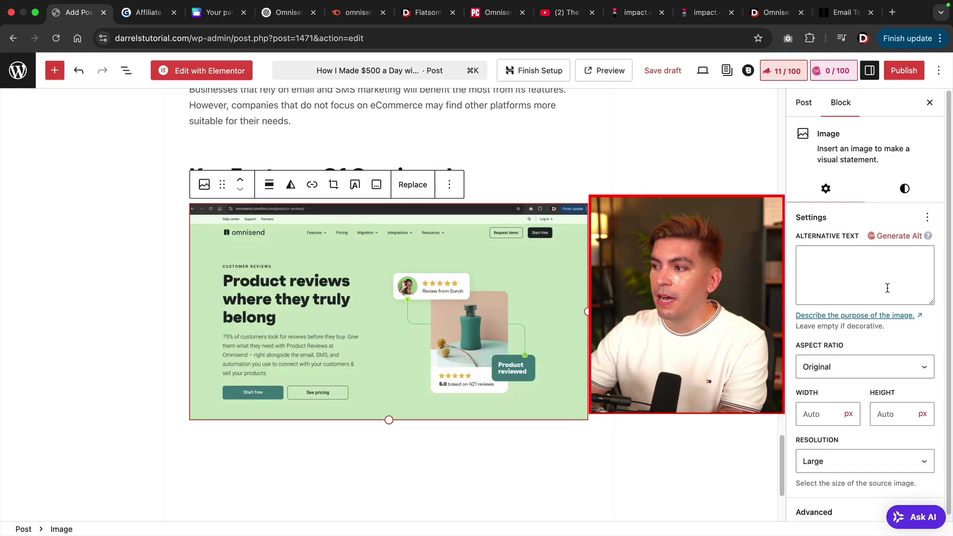
{"action": "left_click", "coordinate": [869, 280]}
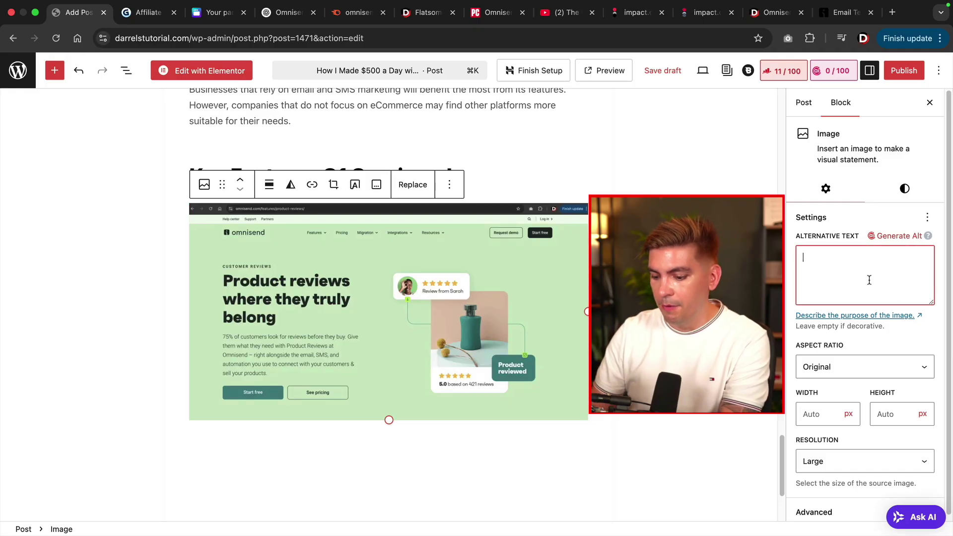
{"action": "type", "text": "omnisend fea"}
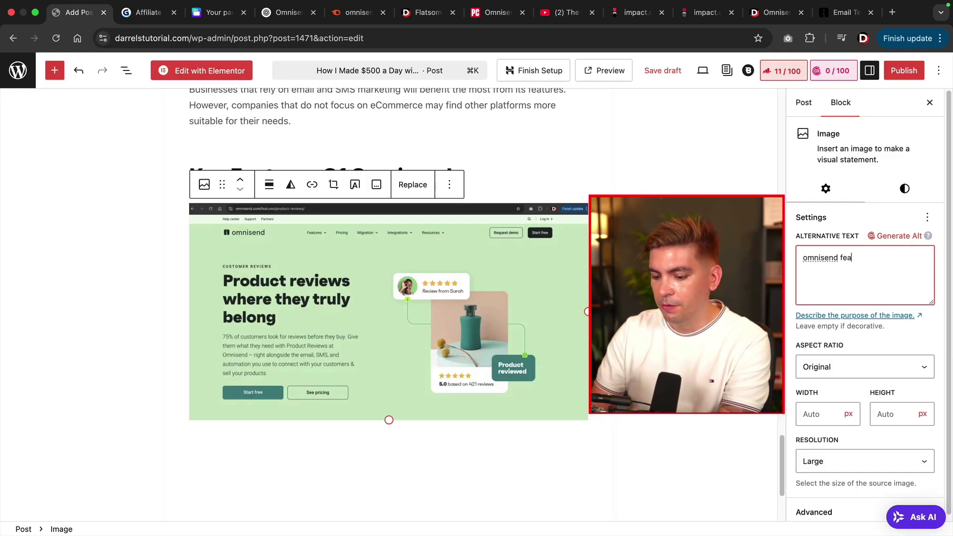
{"action": "type", "text": "tues"}
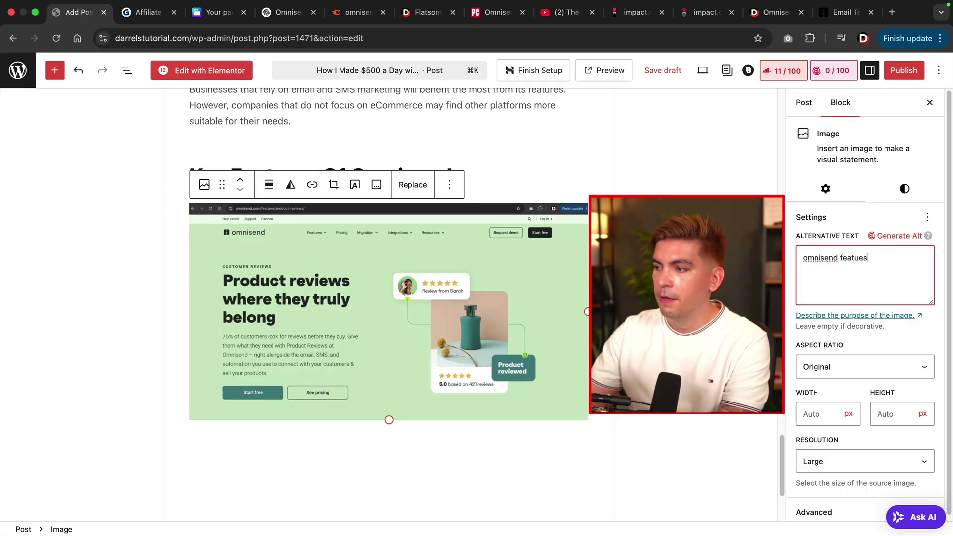
{"action": "key", "text": "BackSpace"}
{"action": "key", "text": "BackSpace"}
{"action": "type", "text": "res"}
Give the WooCommerce screenshot alt text about Omnisend's WooCommerce integration, correcting 'integration'.
{"action": "scroll", "coordinate": [559, 310], "scroll_direction": "up", "scroll_amount": 5}
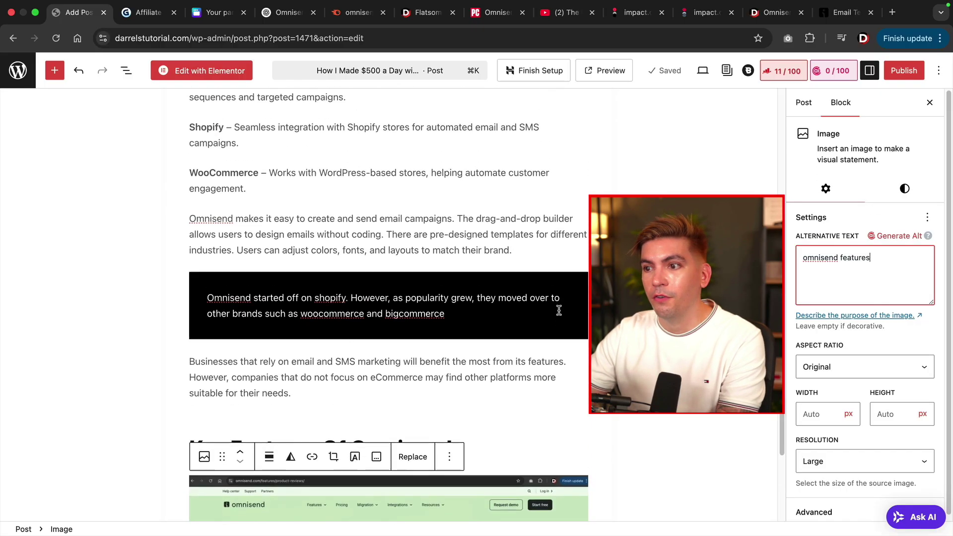
{"action": "scroll", "coordinate": [559, 311], "scroll_direction": "up", "scroll_amount": 15}
{"action": "left_click", "coordinate": [436, 332]}
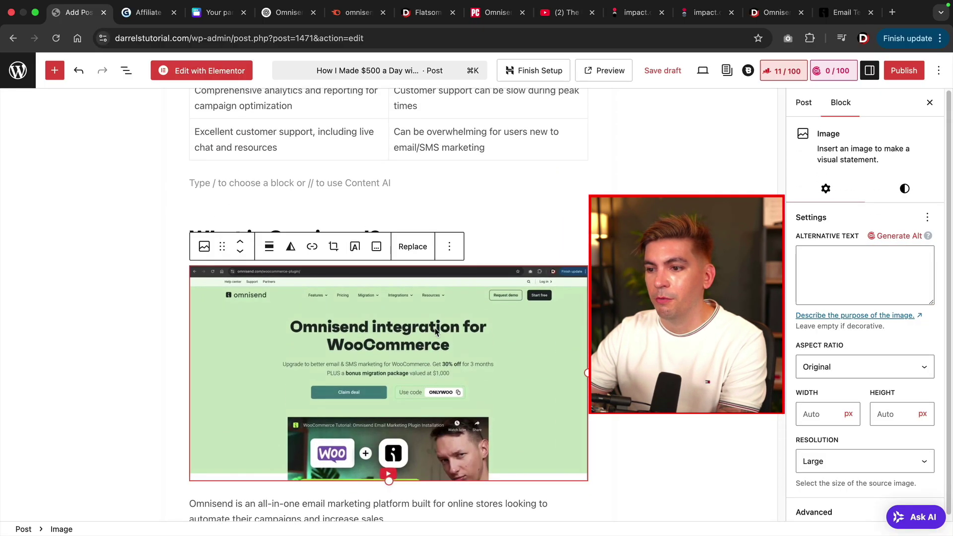
{"action": "left_click", "coordinate": [855, 262]}
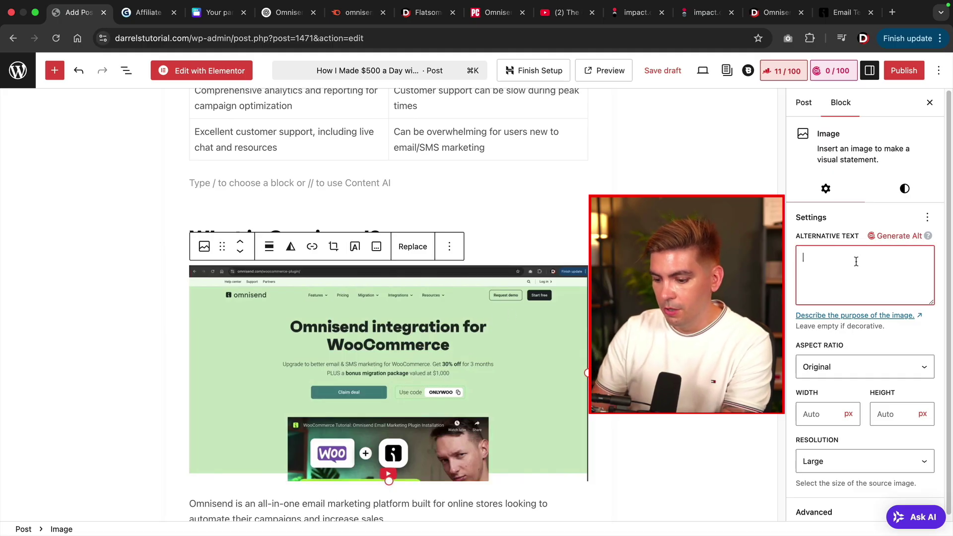
{"action": "type", "text": "omnisend in"}
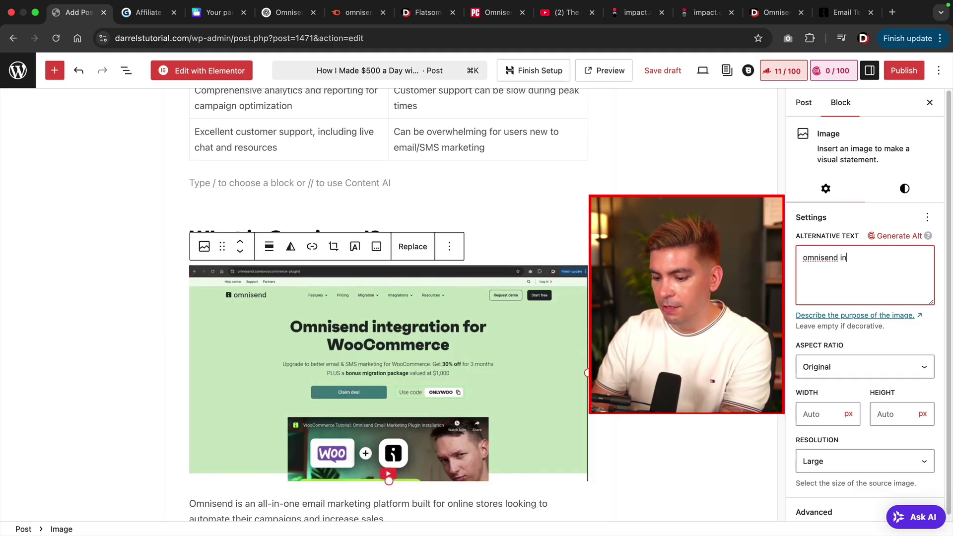
{"action": "type", "text": "tegreation wit"}
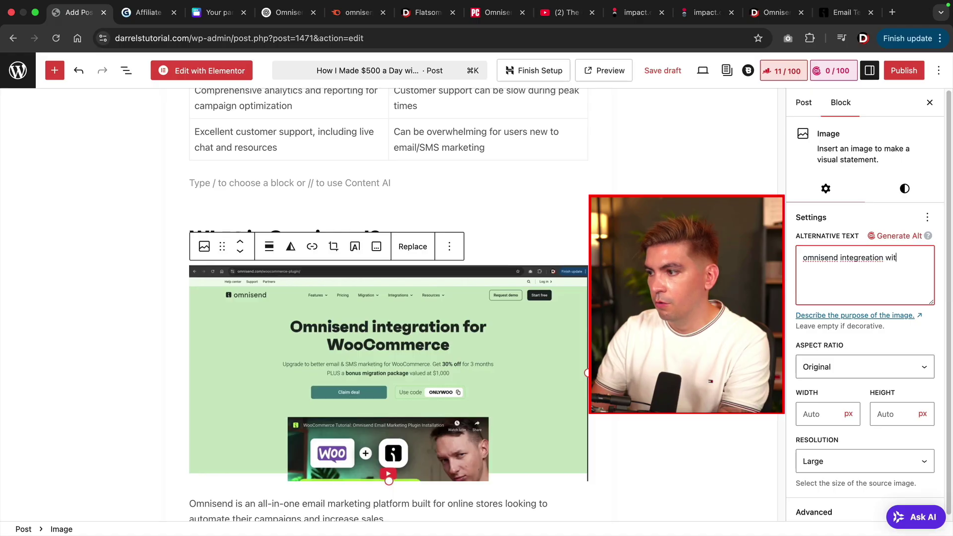
{"action": "type", "text": "h wooocommerce"}
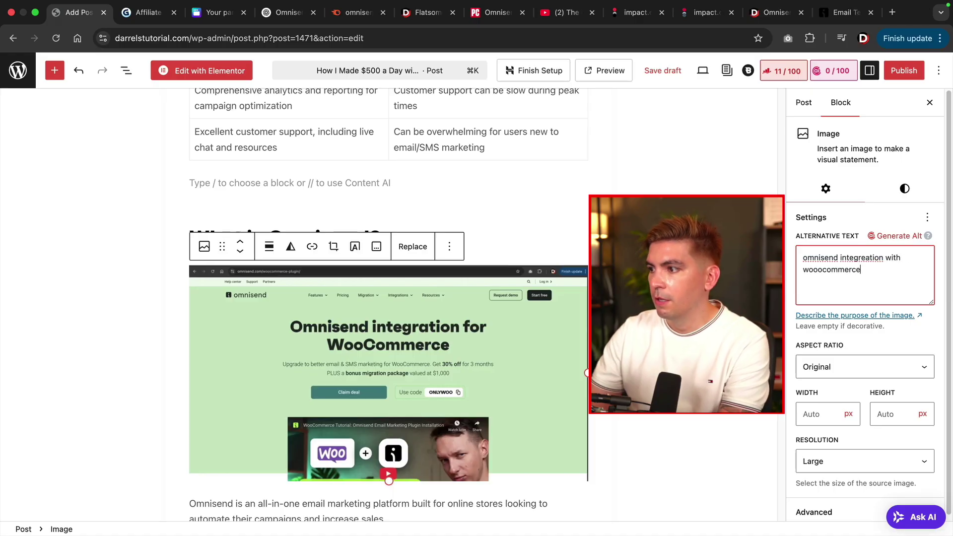
{"action": "right_click", "coordinate": [855, 258]}
{"action": "left_click", "coordinate": [842, 268]}
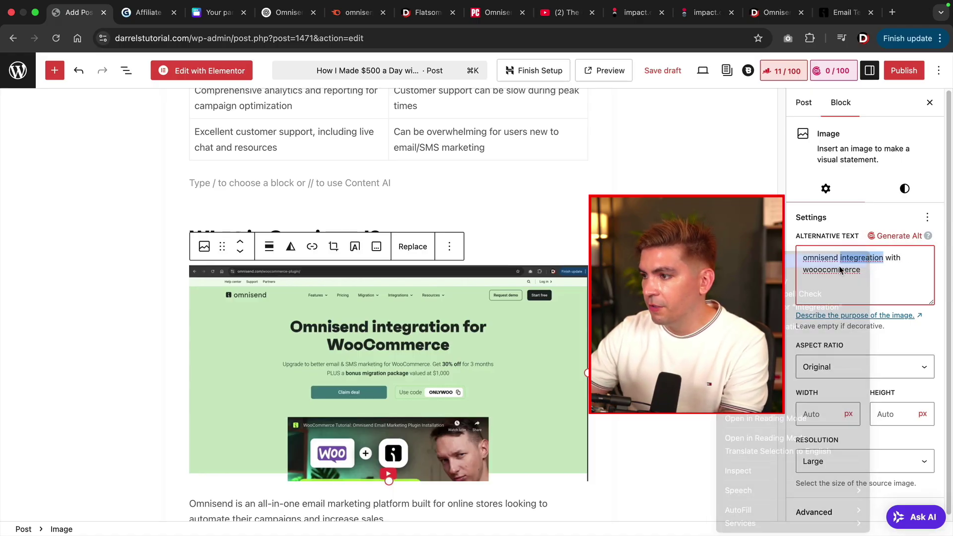
Begin alt text 'omnisen' on the All-in-one ecommerce marketing screenshot, then add a paragraph below the features image.
{"action": "scroll", "coordinate": [564, 286], "scroll_direction": "up", "scroll_amount": 20}
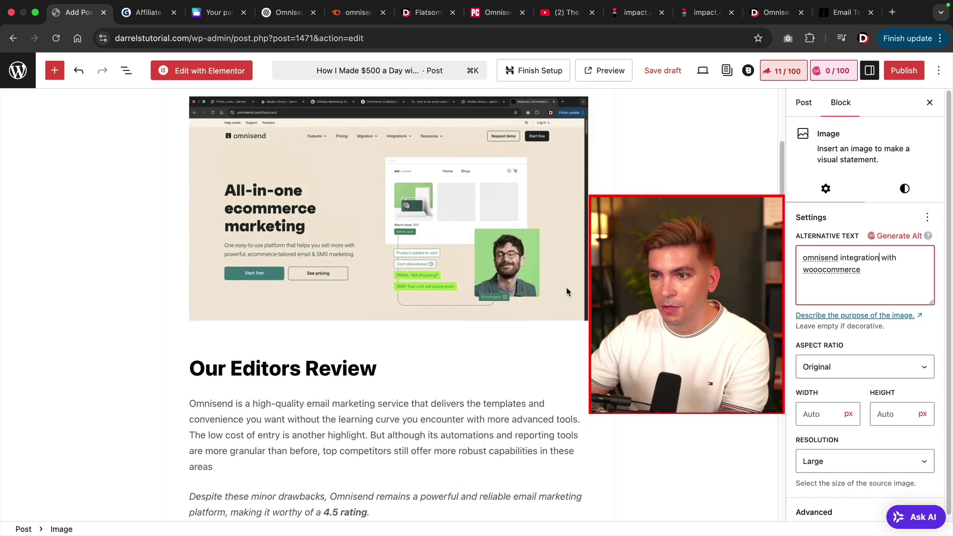
{"action": "left_click", "coordinate": [467, 294]}
{"action": "left_click", "coordinate": [862, 277]}
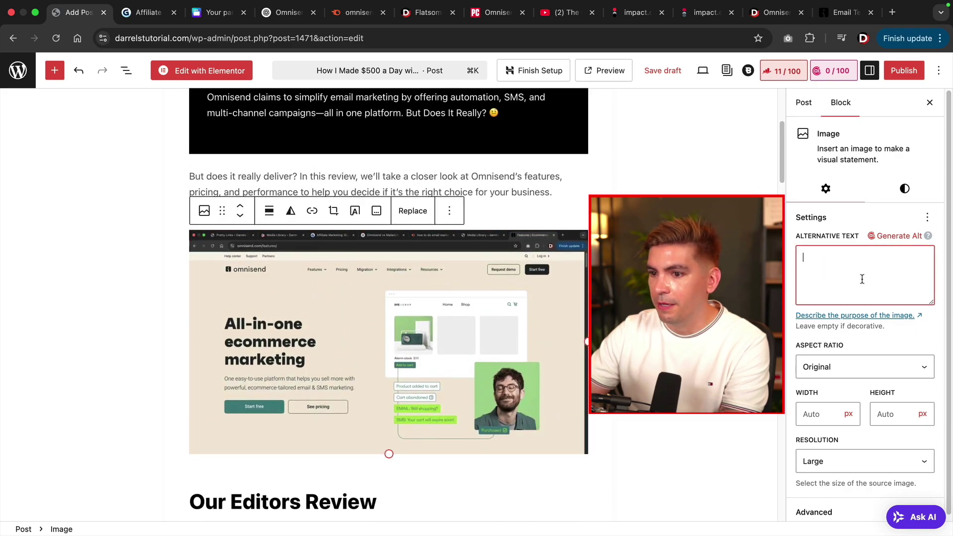
{"action": "type", "text": "omnisend"}
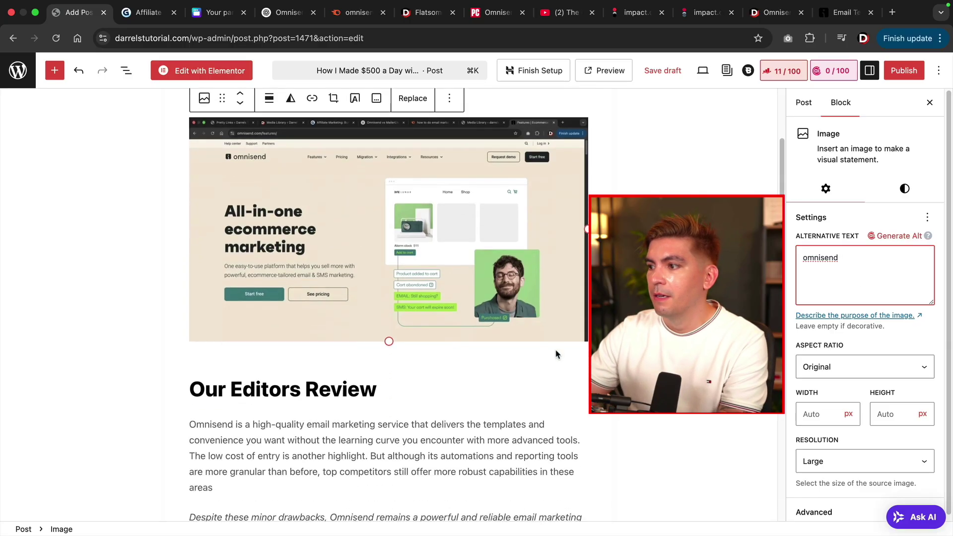
{"action": "scroll", "coordinate": [556, 353], "scroll_direction": "down", "scroll_amount": 15}
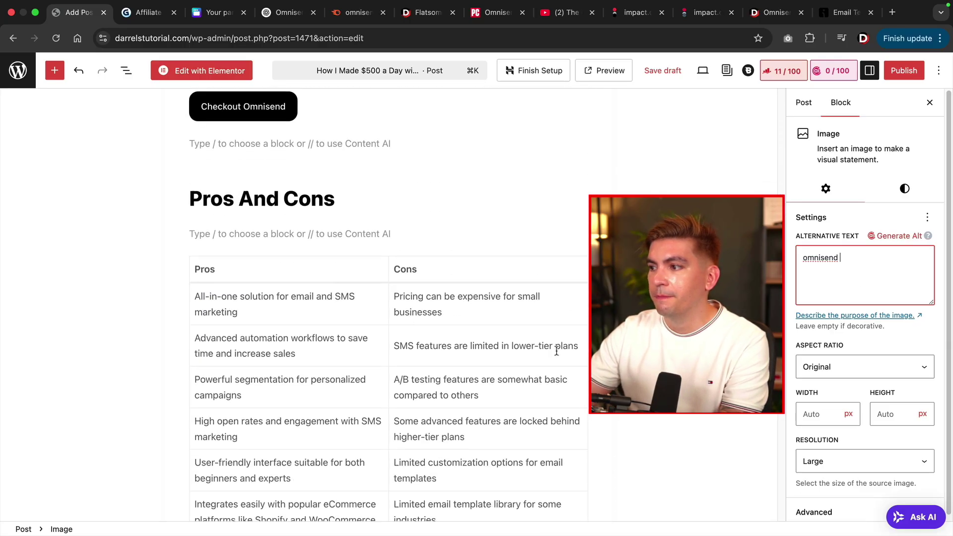
{"action": "scroll", "coordinate": [555, 353], "scroll_direction": "down", "scroll_amount": 15}
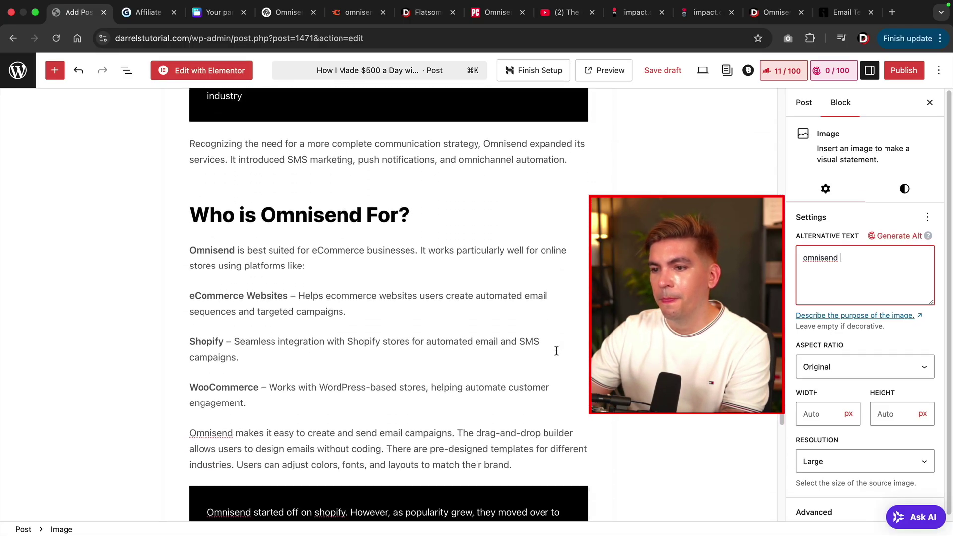
{"action": "scroll", "coordinate": [557, 350], "scroll_direction": "down", "scroll_amount": 10}
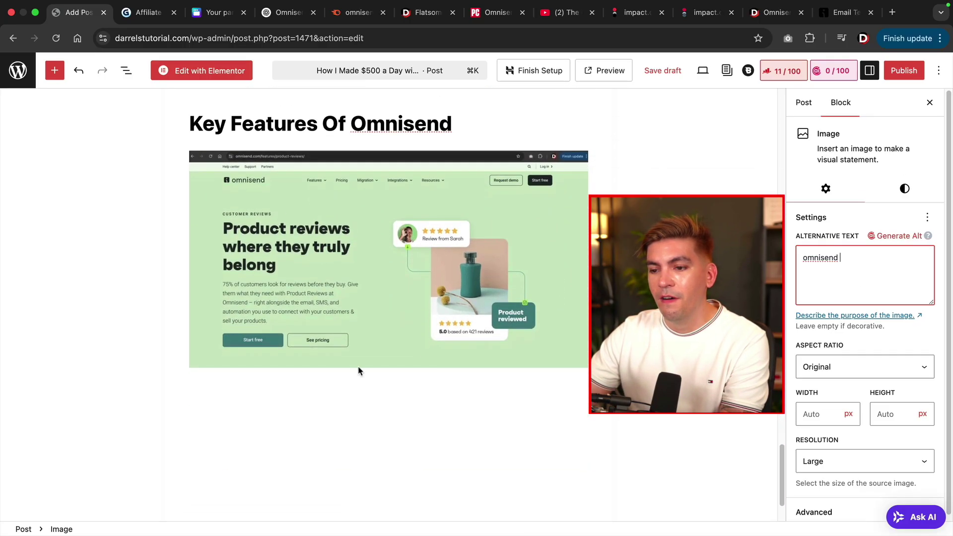
{"action": "left_click", "coordinate": [274, 391]}
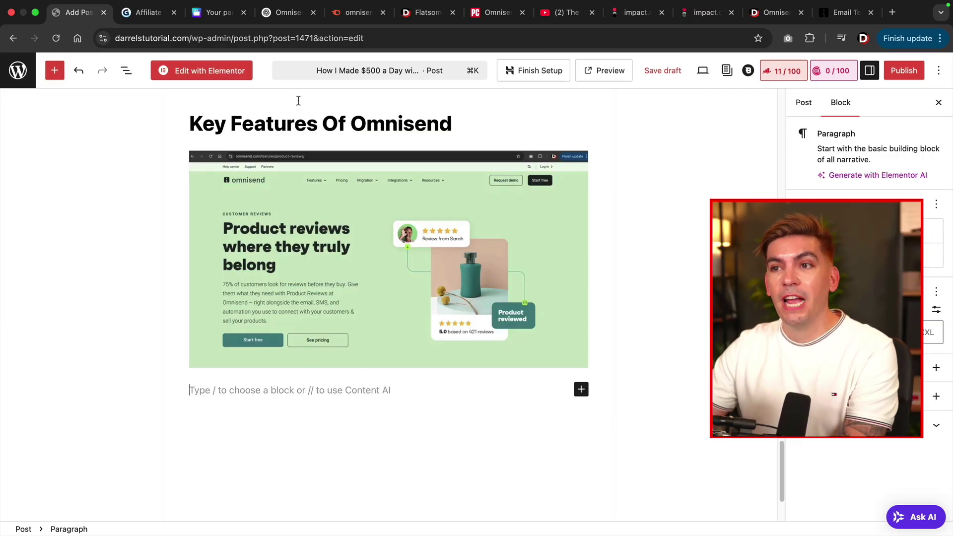
Copy items 1–7 of ChatGPT's Omnisend key-features answer and return to the WordPress post.
{"action": "left_click", "coordinate": [289, 14]}
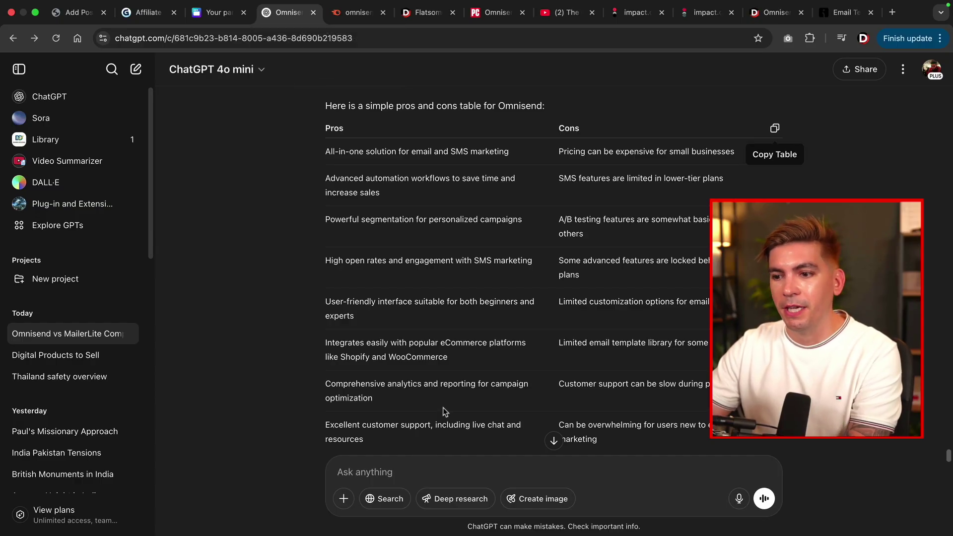
{"action": "scroll", "coordinate": [387, 298], "scroll_direction": "up", "scroll_amount": 10}
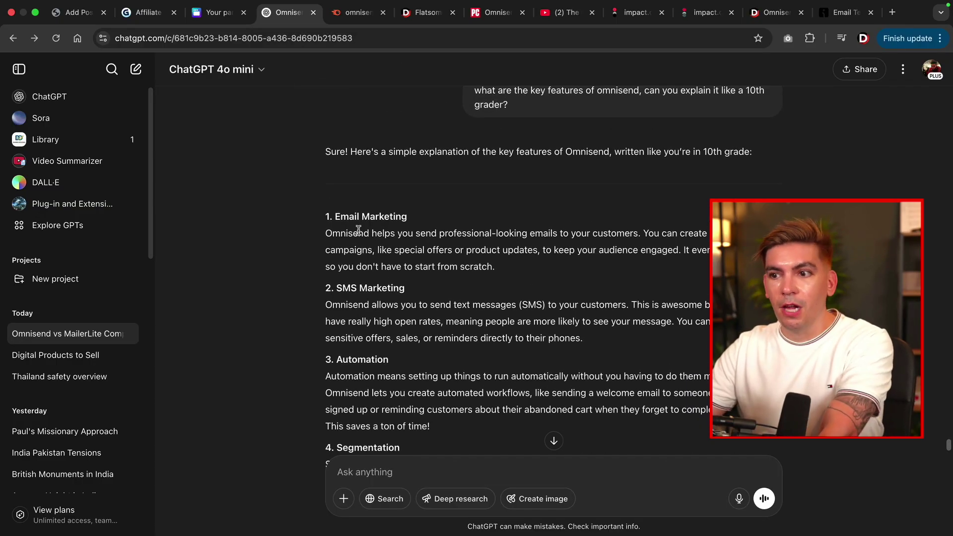
{"action": "left_click_drag", "start_coordinate": [326, 217], "coordinate": [595, 337]}
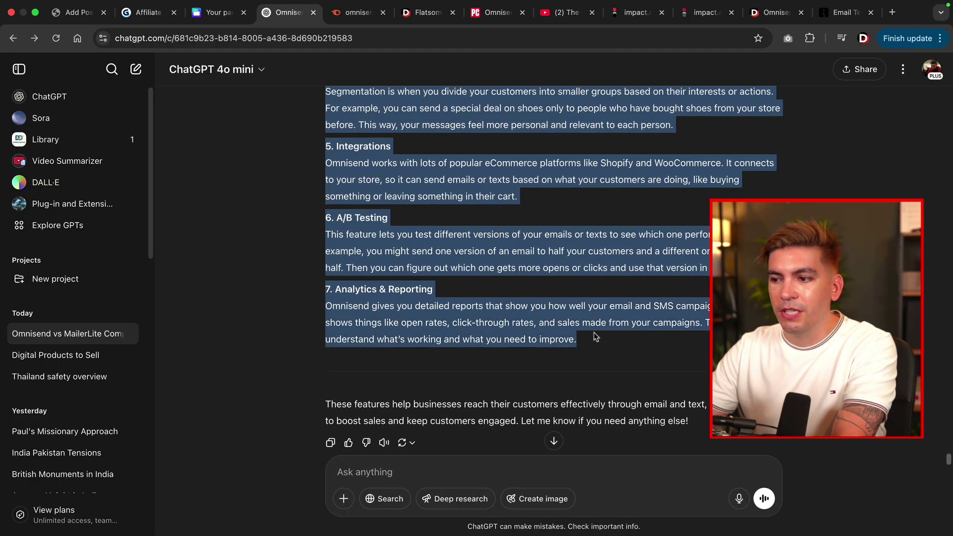
{"action": "right_click", "coordinate": [566, 329]}
{"action": "left_click", "coordinate": [578, 354]}
{"action": "left_click", "coordinate": [74, 15]}
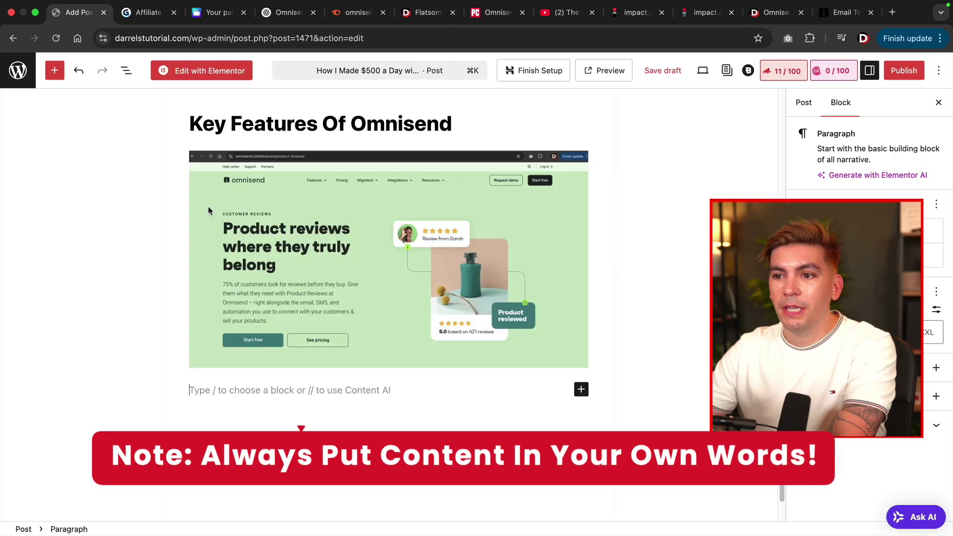
Paste the seven numbered feature sections, Email Marketing onward, under the screenshot and review SMS Marketing.
{"action": "right_click", "coordinate": [218, 390]}
{"action": "left_click", "coordinate": [250, 412]}
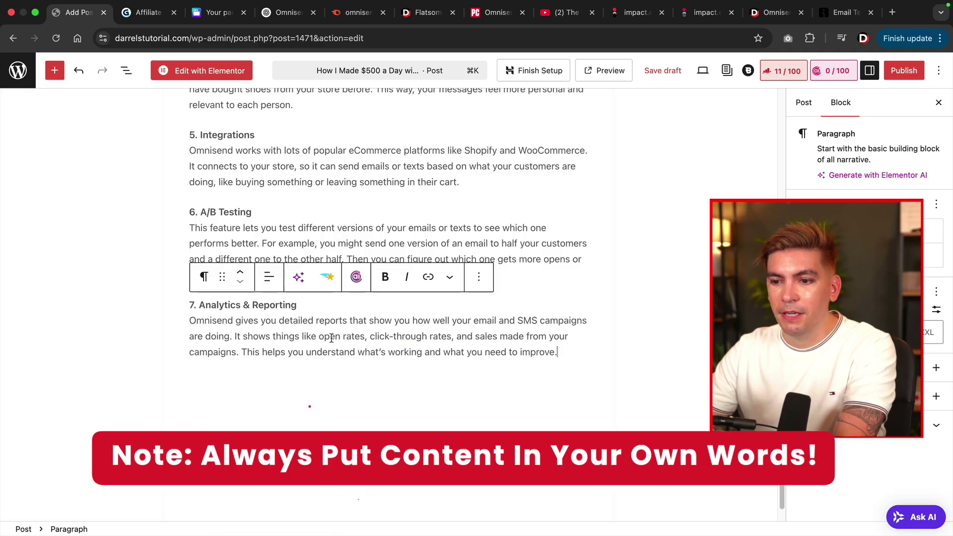
{"action": "scroll", "coordinate": [331, 341], "scroll_direction": "up", "scroll_amount": 10}
{"action": "scroll", "coordinate": [334, 341], "scroll_direction": "up", "scroll_amount": 5}
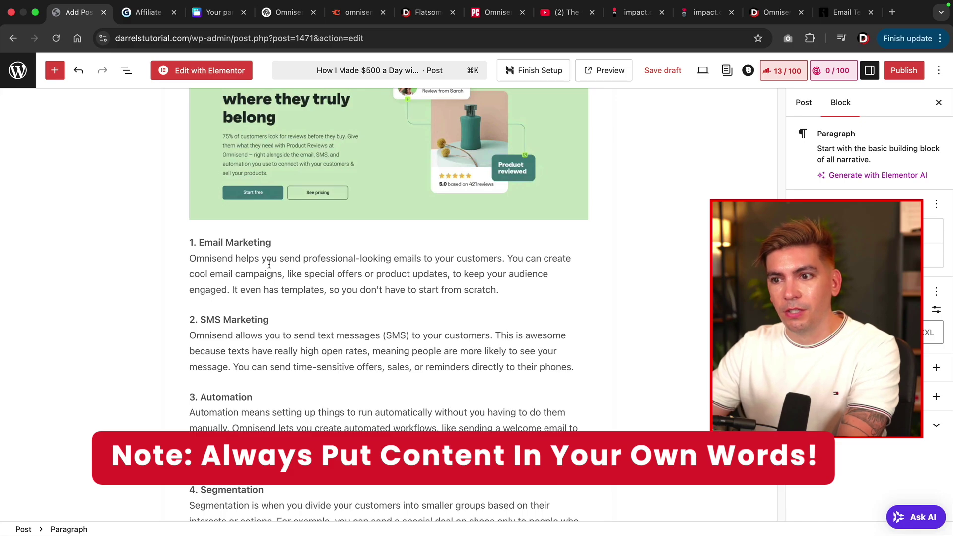
{"action": "scroll", "coordinate": [285, 265], "scroll_direction": "down", "scroll_amount": 2}
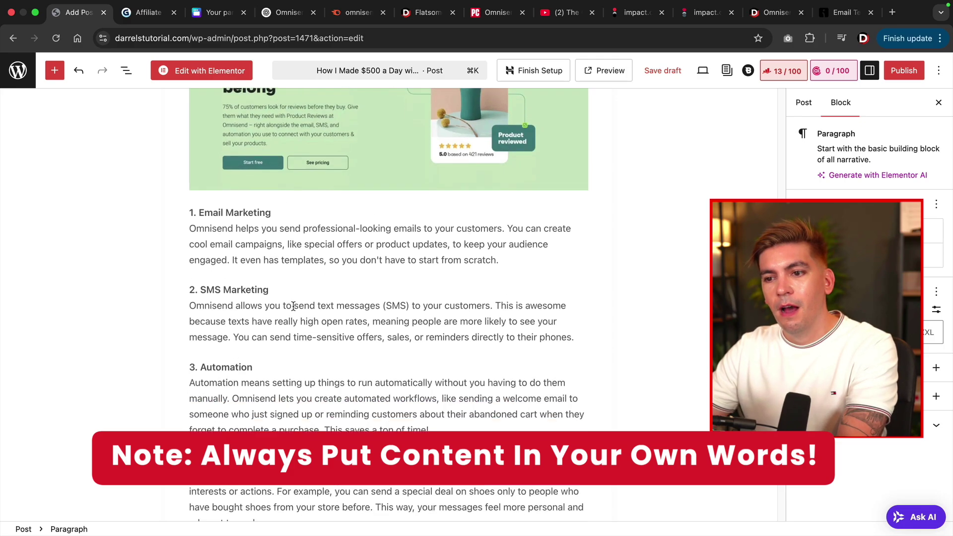
{"action": "left_click", "coordinate": [285, 264]}
{"action": "left_click", "coordinate": [277, 337]}
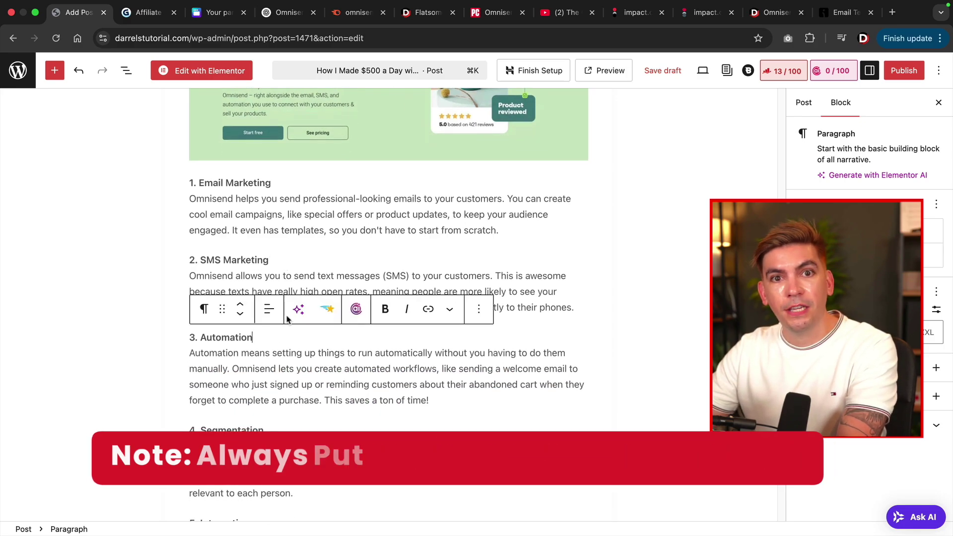
{"action": "left_click", "coordinate": [298, 263]}
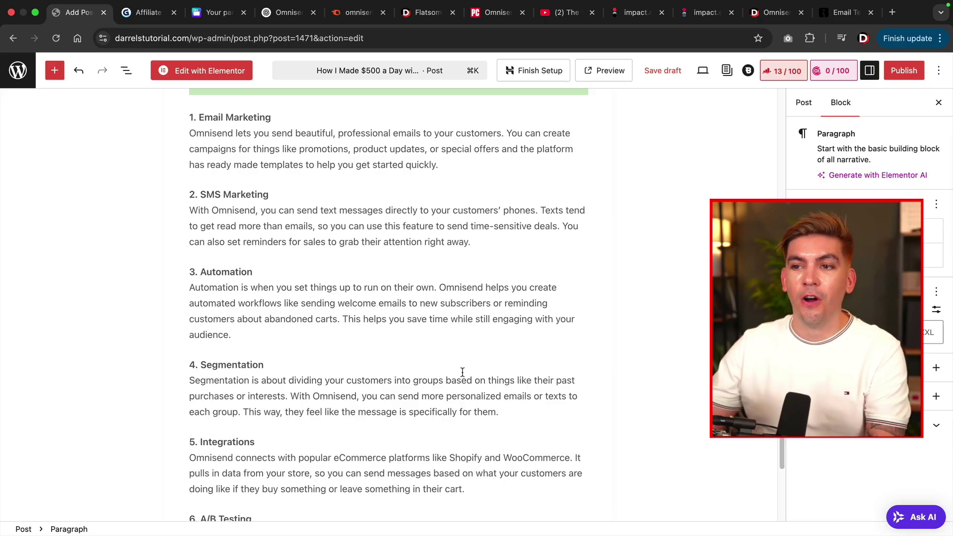
{"action": "scroll", "coordinate": [267, 160], "scroll_direction": "up", "scroll_amount": 3}
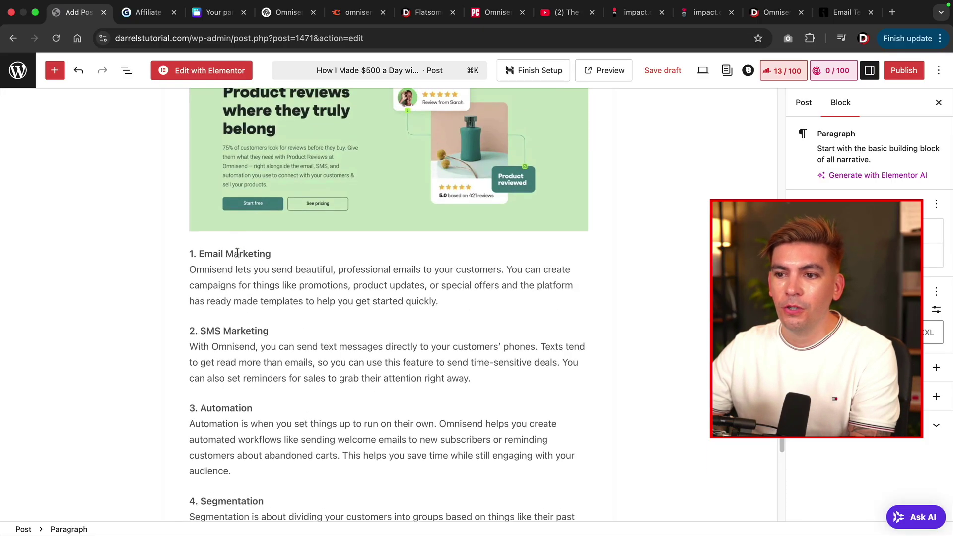
Select the '1. Email Marketing' title and compare it with the Key Features heading format.
{"action": "double_click", "coordinate": [237, 252]}
{"action": "triple_click", "coordinate": [236, 253]}
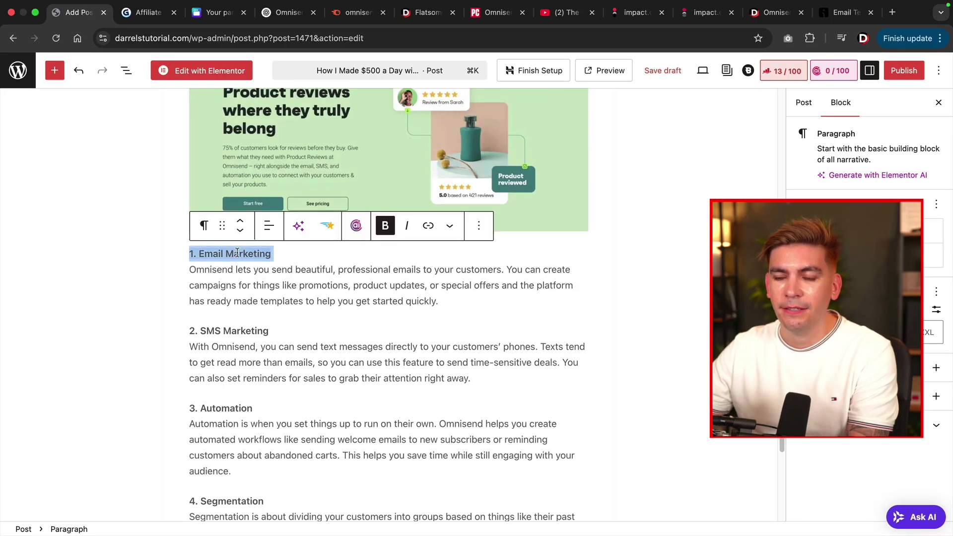
{"action": "scroll", "coordinate": [218, 226], "scroll_direction": "up", "scroll_amount": 5}
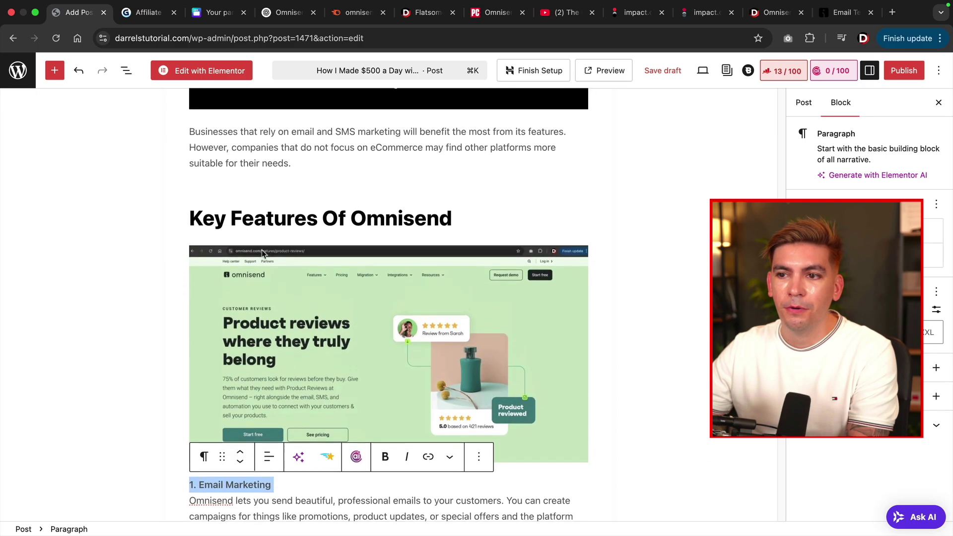
{"action": "left_click", "coordinate": [273, 223]}
{"action": "scroll", "coordinate": [278, 227], "scroll_direction": "down", "scroll_amount": 5}
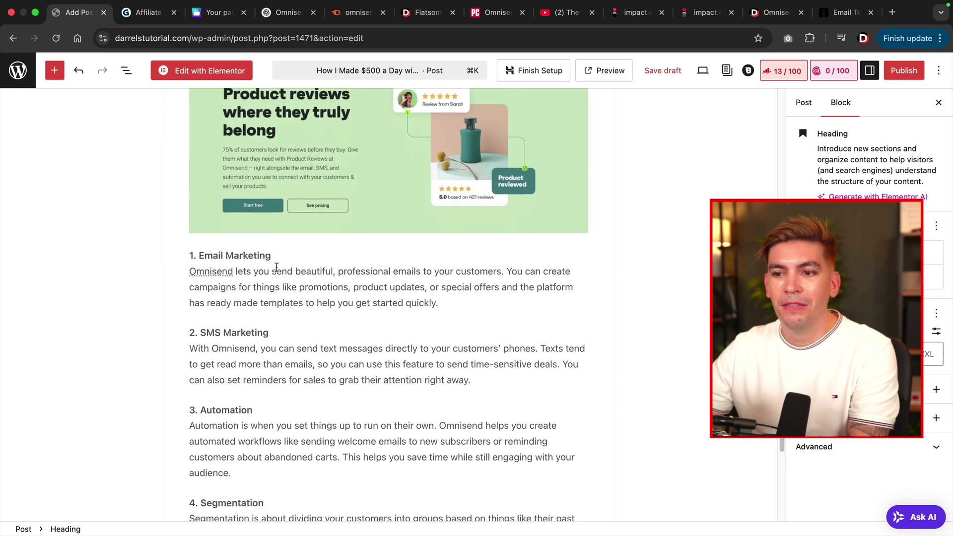
{"action": "left_click_drag", "start_coordinate": [271, 253], "coordinate": [190, 252]}
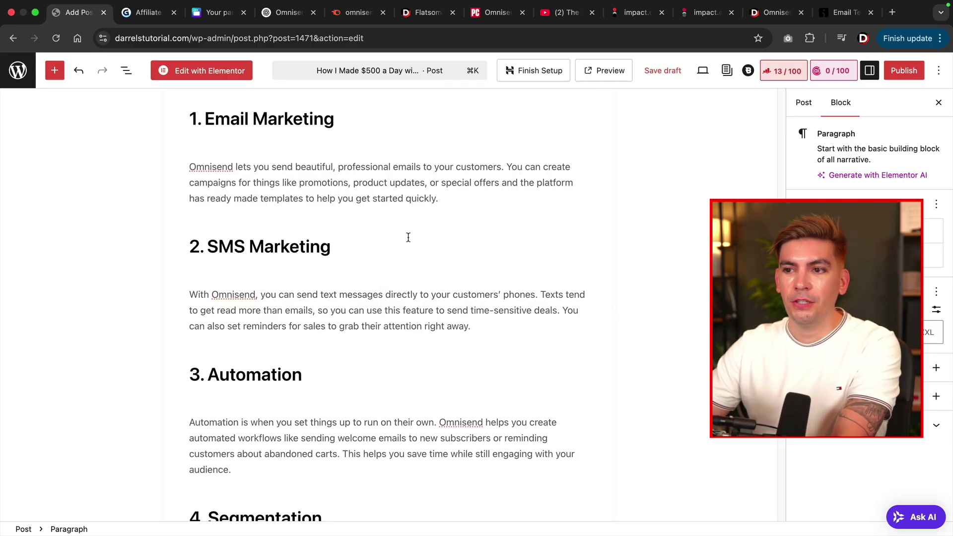
{"action": "scroll", "coordinate": [397, 239], "scroll_direction": "down", "scroll_amount": 10}
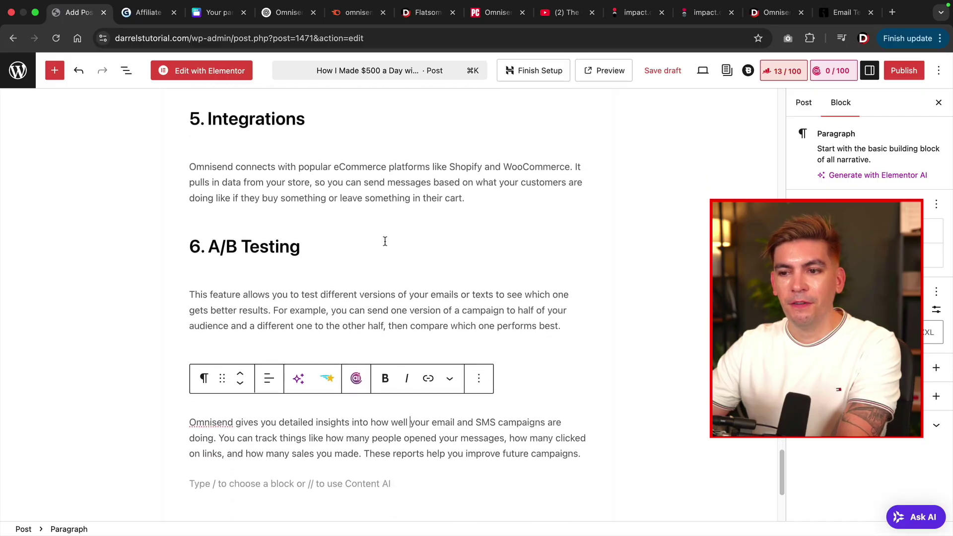
{"action": "scroll", "coordinate": [385, 241], "scroll_direction": "up", "scroll_amount": 10}
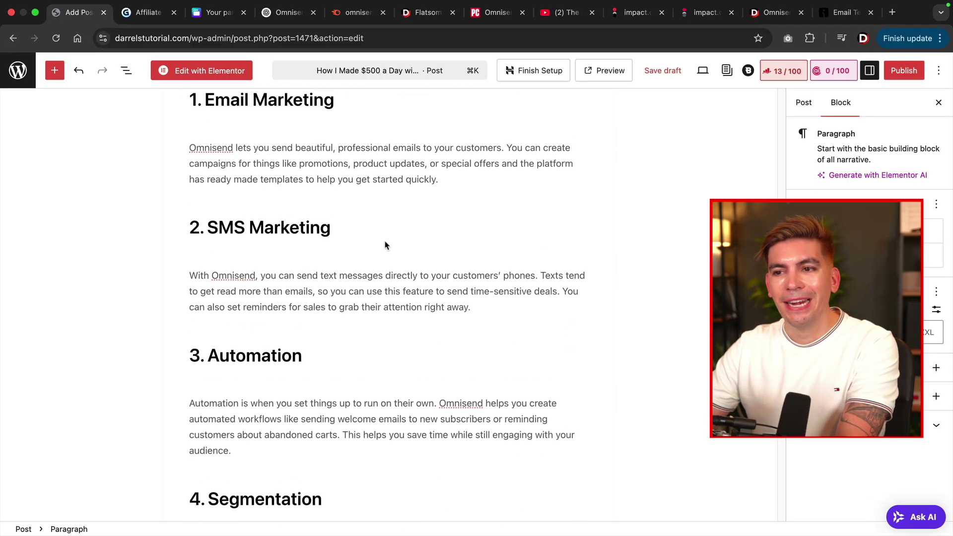
{"action": "scroll", "coordinate": [386, 243], "scroll_direction": "up", "scroll_amount": 2}
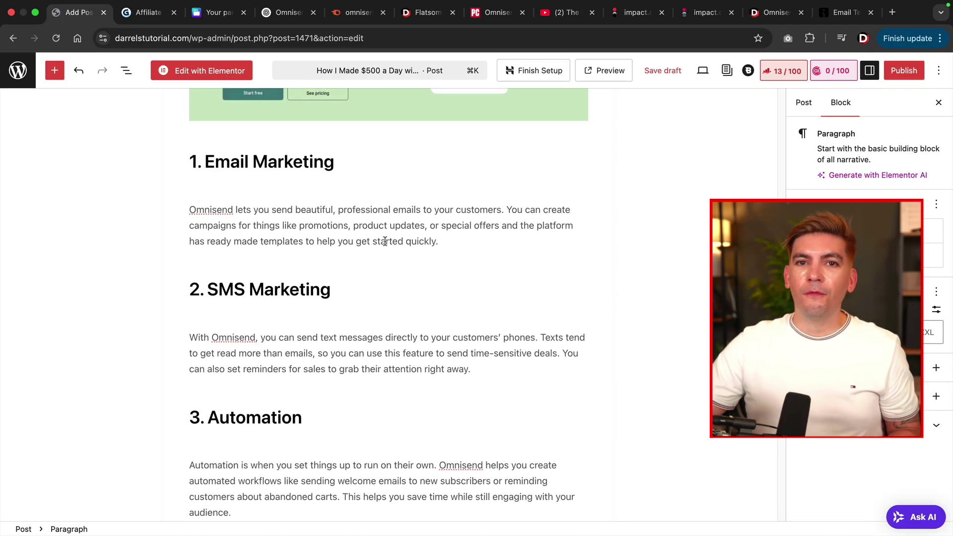
{"action": "scroll", "coordinate": [385, 242], "scroll_direction": "down", "scroll_amount": 2}
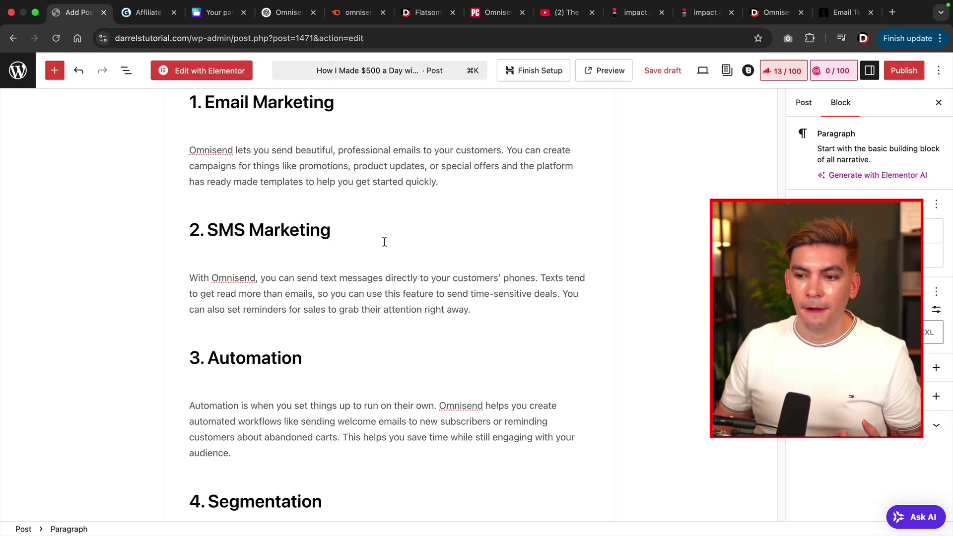
{"action": "left_click_drag", "start_coordinate": [258, 451], "coordinate": [180, 405]}
{"action": "left_click", "coordinate": [251, 436]}
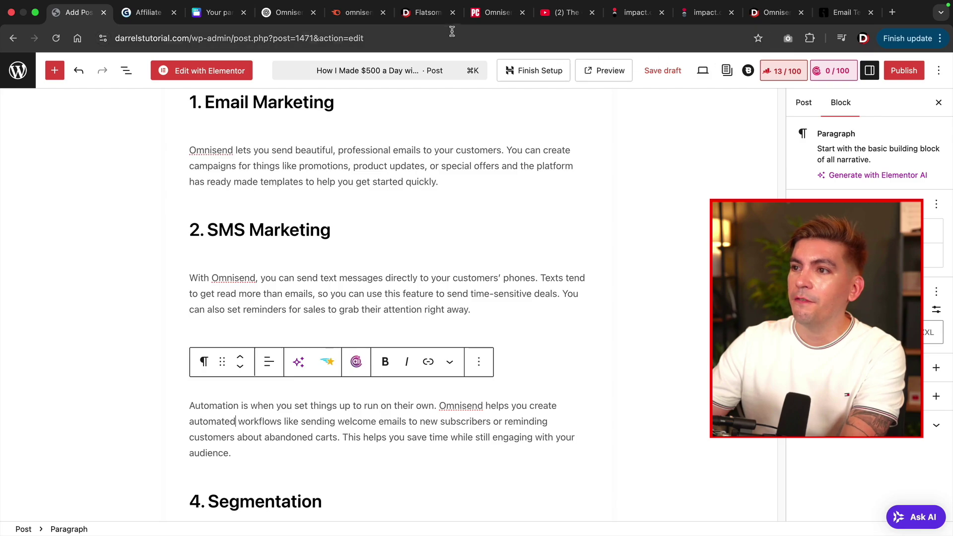
{"action": "left_click", "coordinate": [426, 12]}
{"action": "scroll", "coordinate": [374, 293], "scroll_direction": "down", "scroll_amount": 15}
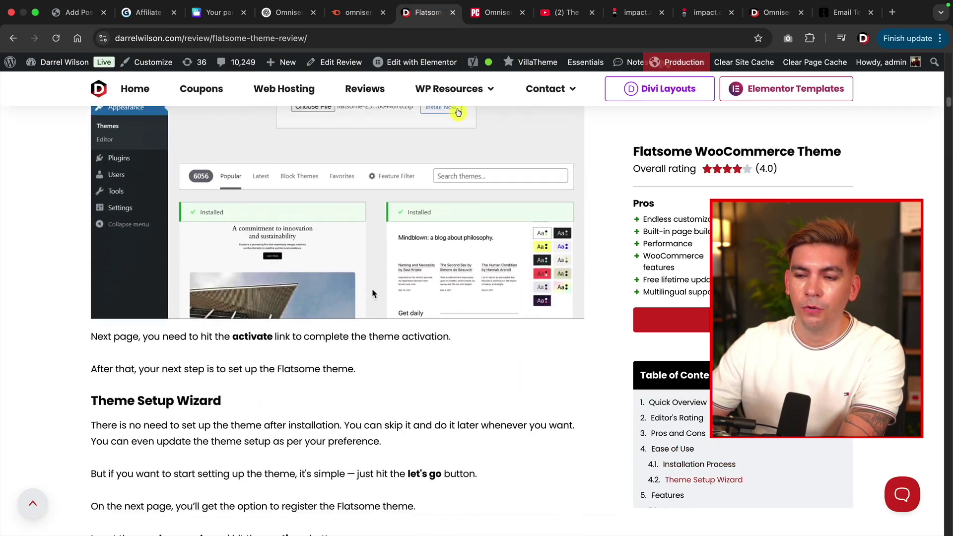
{"action": "scroll", "coordinate": [374, 293], "scroll_direction": "down", "scroll_amount": 14}
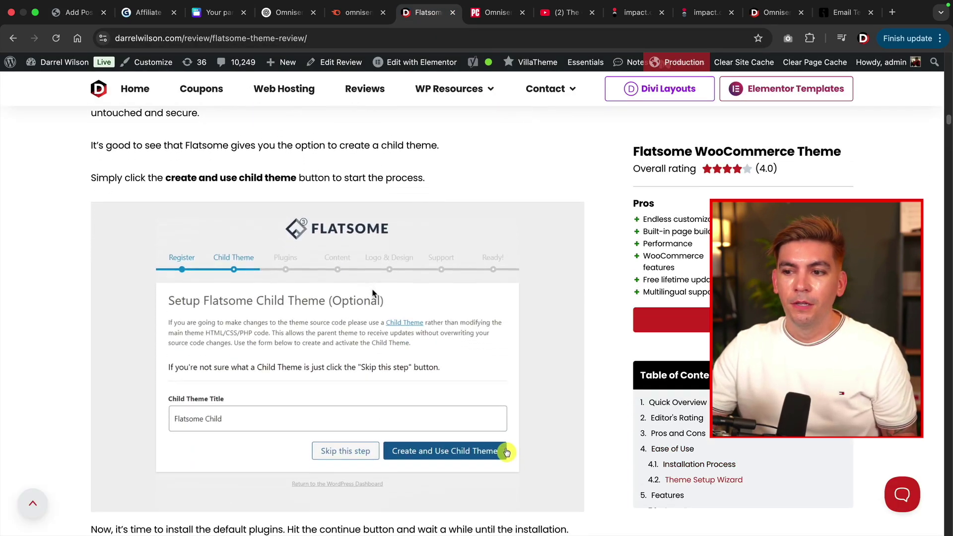
{"action": "scroll", "coordinate": [374, 293], "scroll_direction": "down", "scroll_amount": 10}
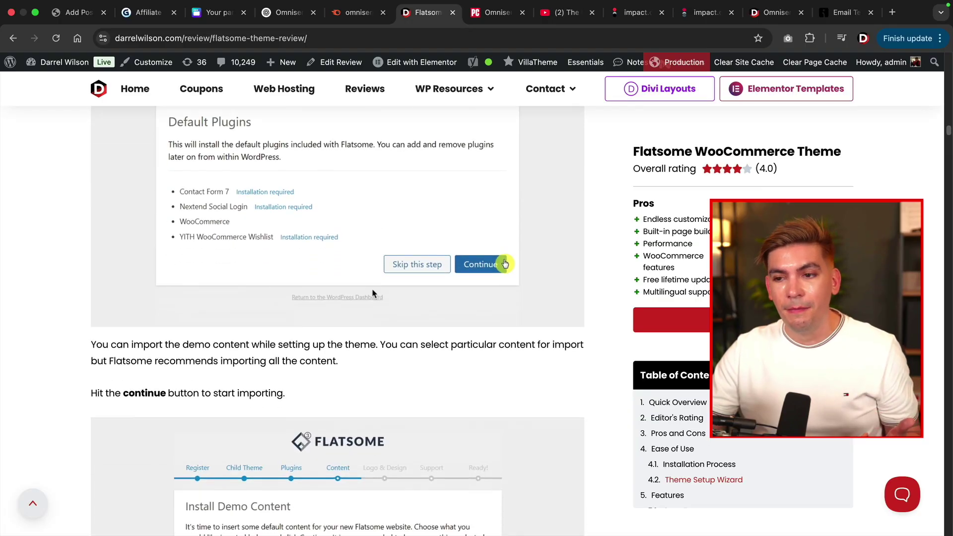
{"action": "scroll", "coordinate": [374, 293], "scroll_direction": "down", "scroll_amount": 12}
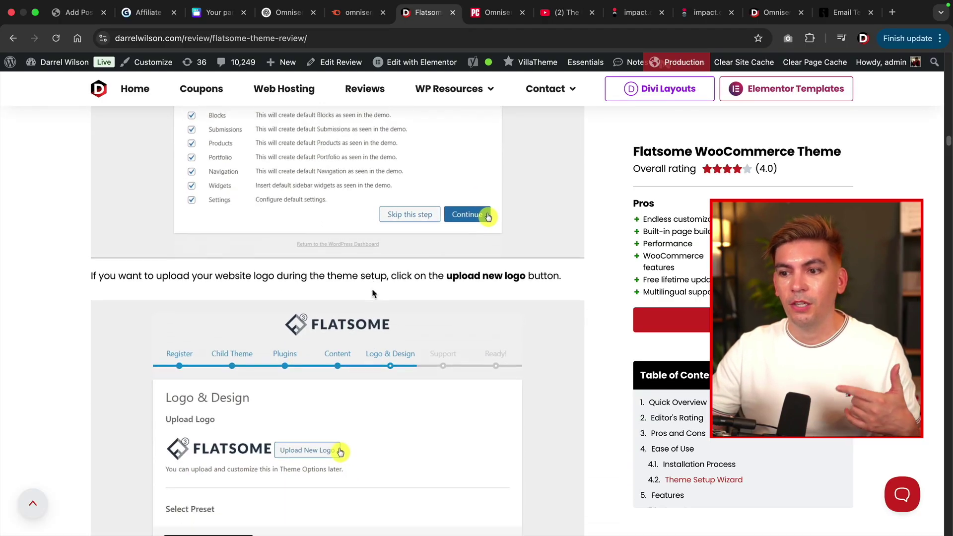
{"action": "scroll", "coordinate": [374, 293], "scroll_direction": "down", "scroll_amount": 12}
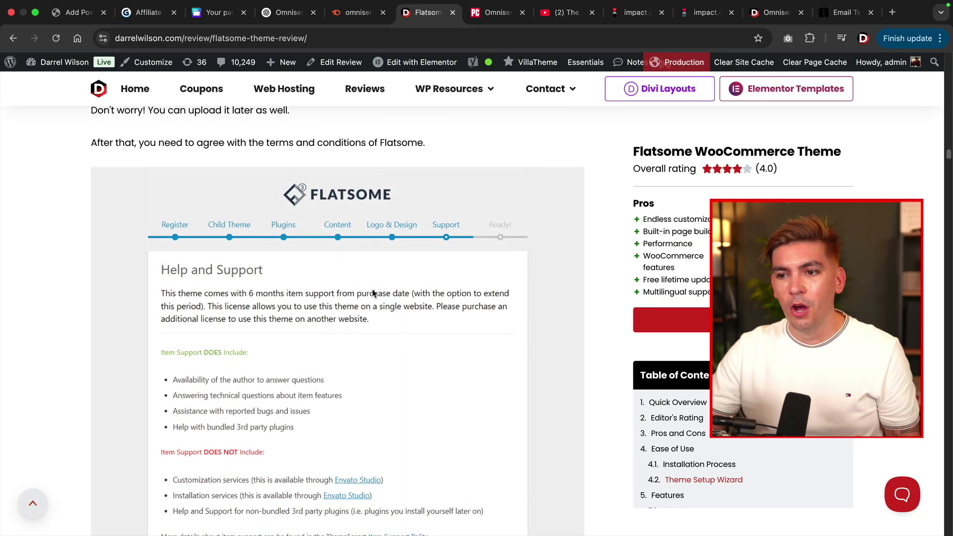
{"action": "scroll", "coordinate": [374, 293], "scroll_direction": "down", "scroll_amount": 14}
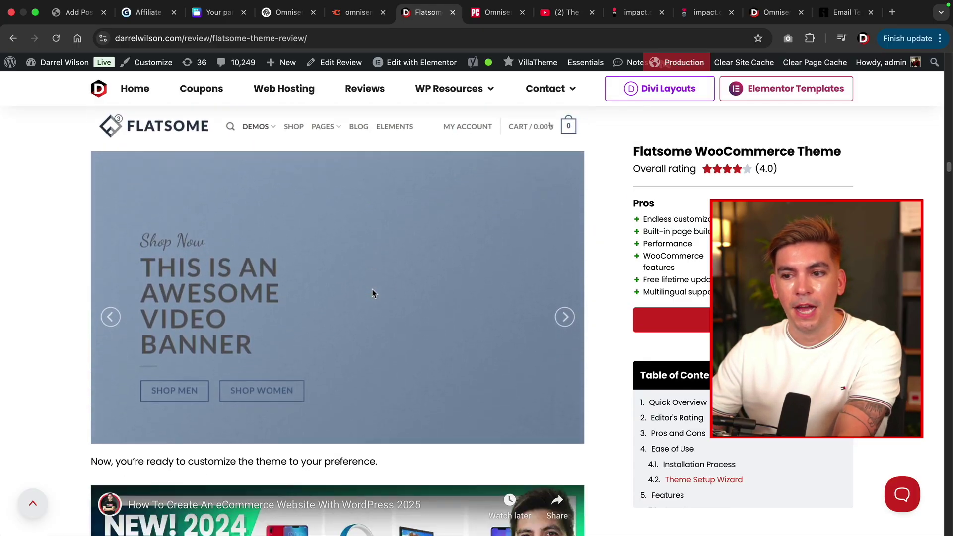
{"action": "scroll", "coordinate": [373, 293], "scroll_direction": "down", "scroll_amount": 14}
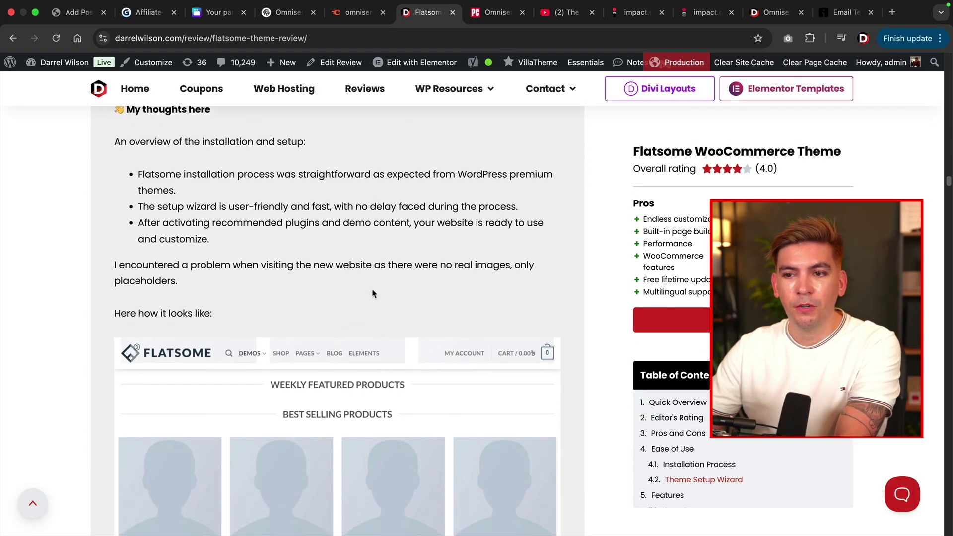
{"action": "scroll", "coordinate": [373, 293], "scroll_direction": "down", "scroll_amount": 11}
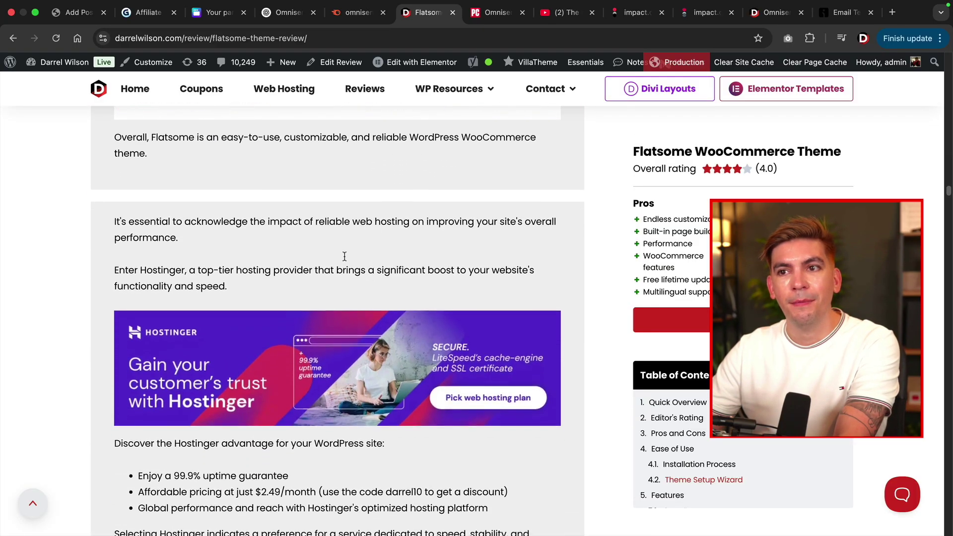
{"action": "left_click", "coordinate": [76, 15]}
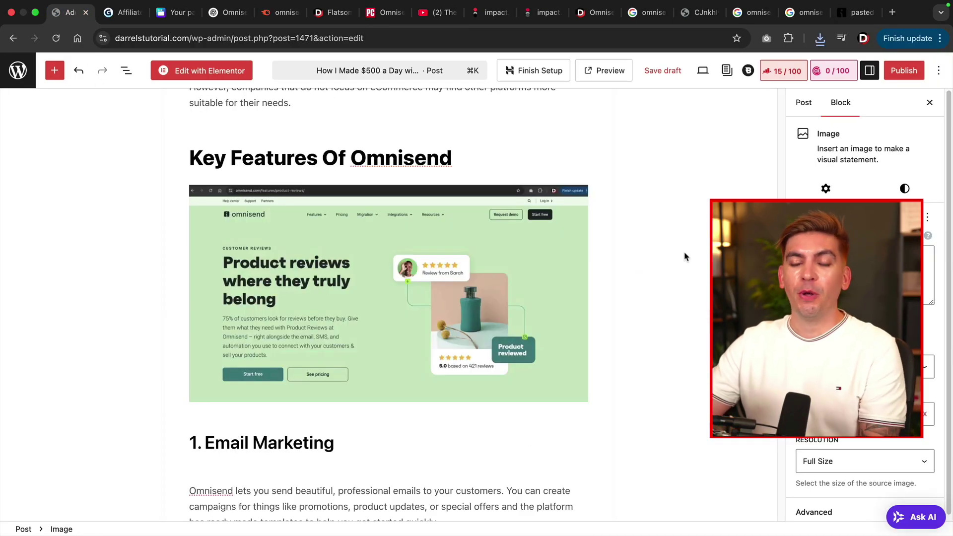
{"action": "scroll", "coordinate": [684, 257], "scroll_direction": "down", "scroll_amount": 6}
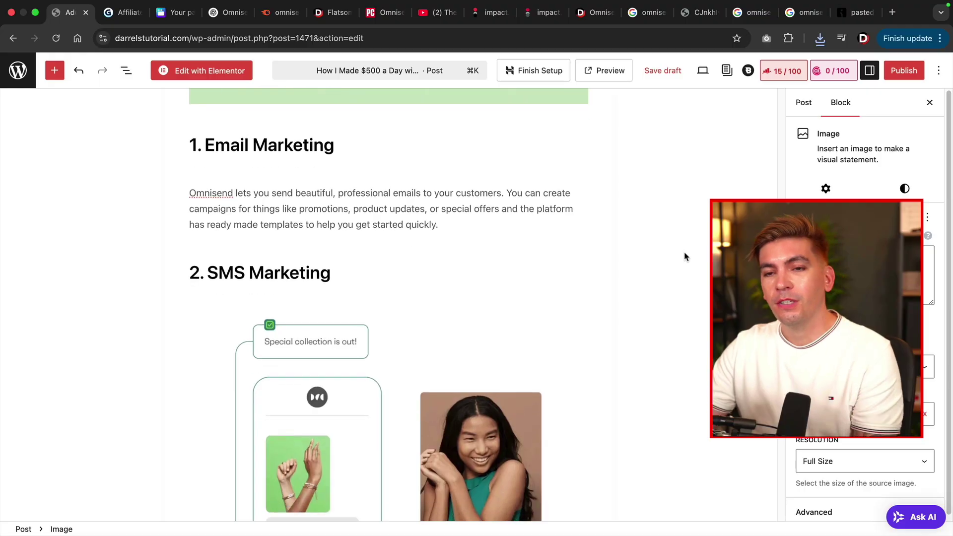
{"action": "scroll", "coordinate": [681, 254], "scroll_direction": "down", "scroll_amount": 3}
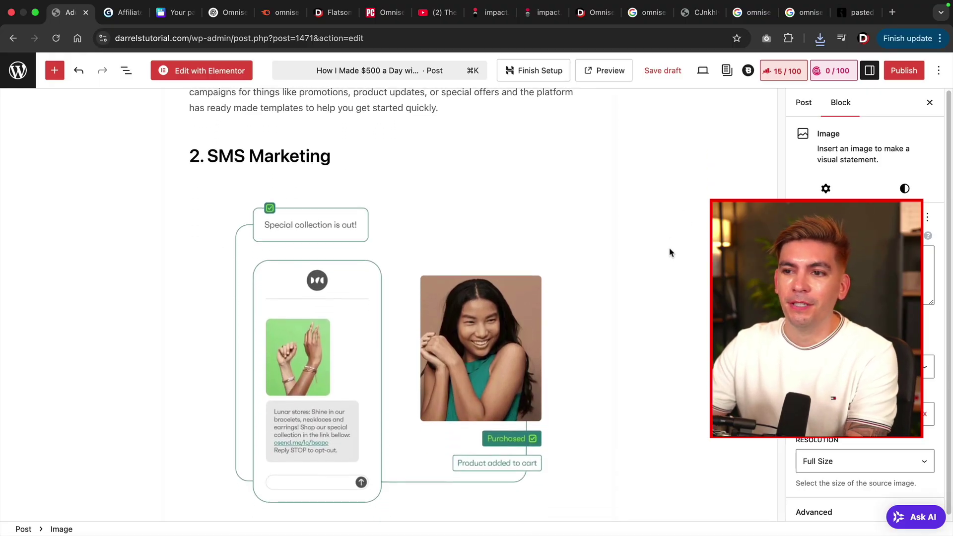
{"action": "scroll", "coordinate": [590, 263], "scroll_direction": "up", "scroll_amount": 2}
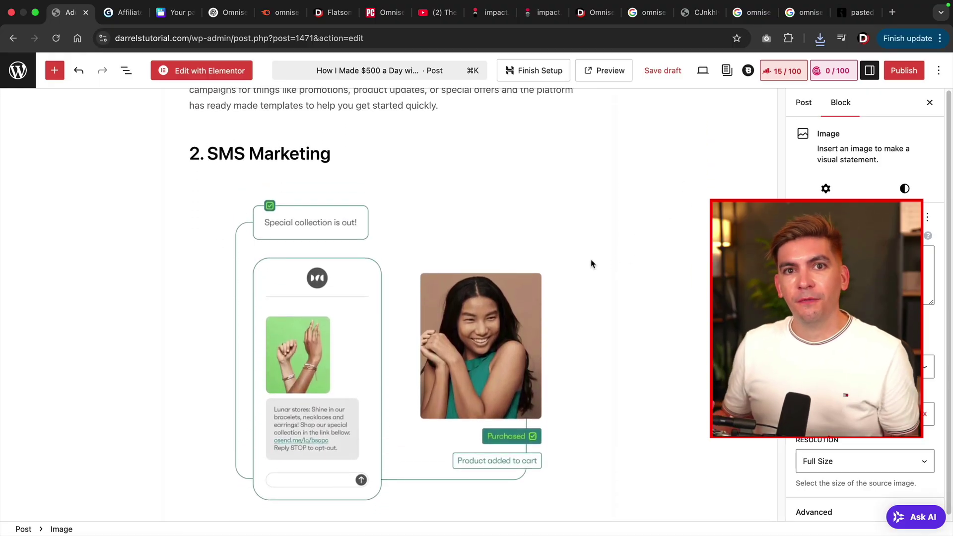
{"action": "scroll", "coordinate": [474, 324], "scroll_direction": "down", "scroll_amount": 4}
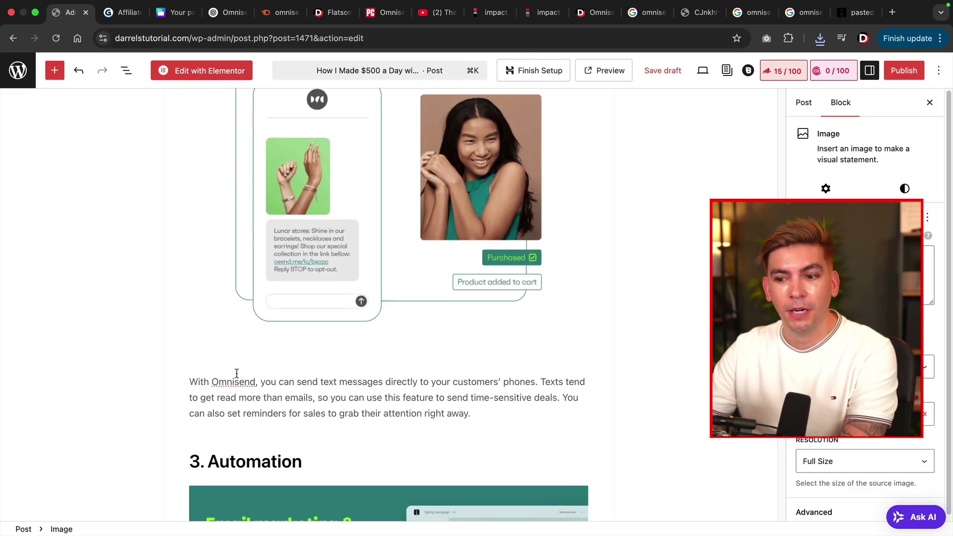
{"action": "scroll", "coordinate": [236, 374], "scroll_direction": "down", "scroll_amount": 8}
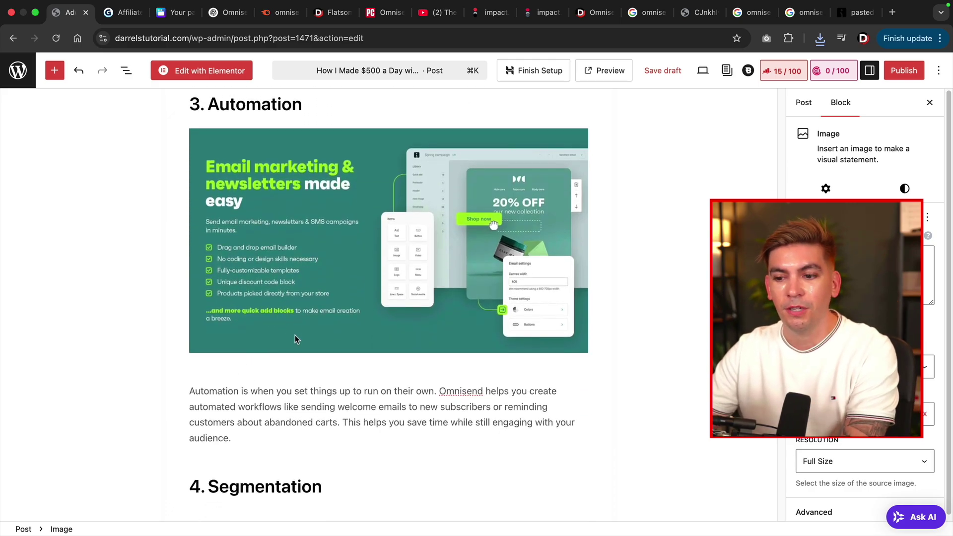
{"action": "scroll", "coordinate": [295, 335], "scroll_direction": "down", "scroll_amount": 5}
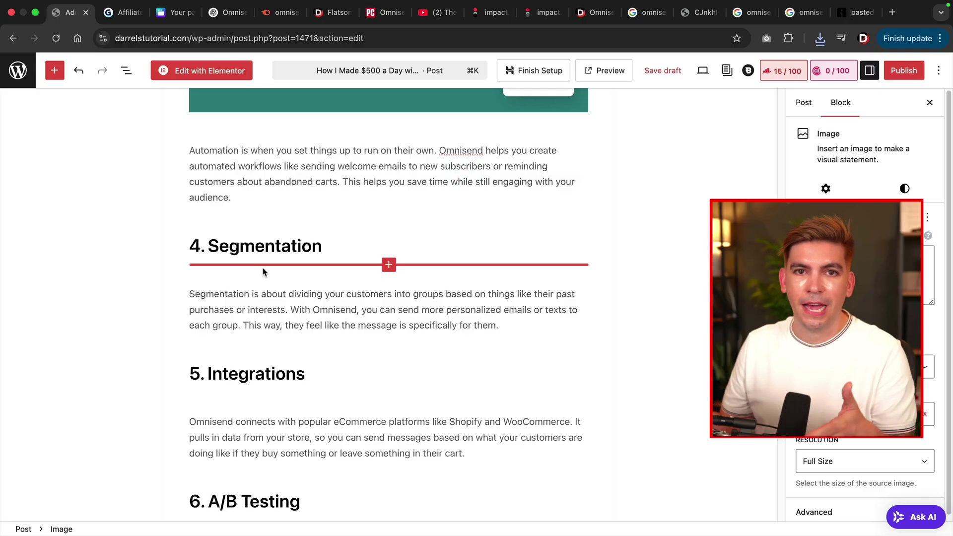
{"action": "scroll", "coordinate": [263, 271], "scroll_direction": "down", "scroll_amount": 7}
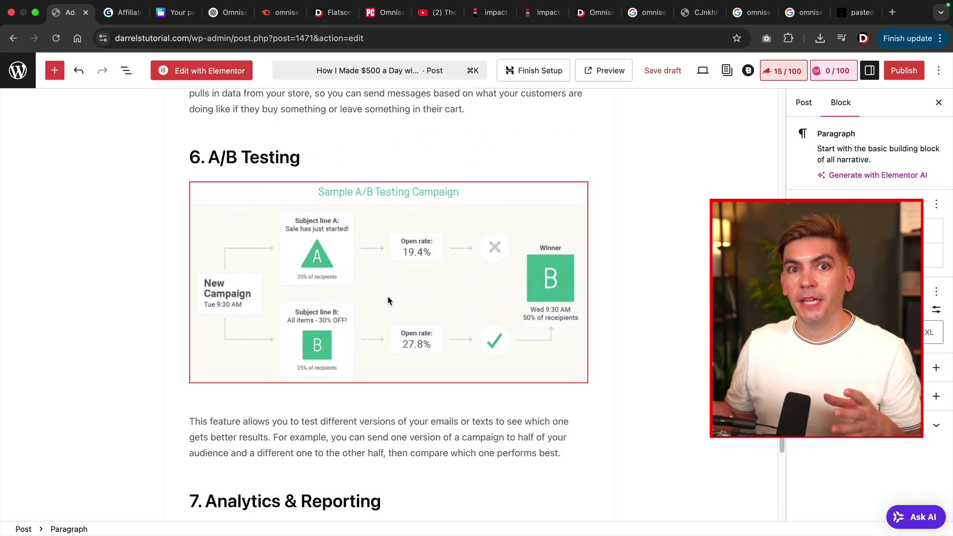
{"action": "scroll", "coordinate": [392, 299], "scroll_direction": "down", "scroll_amount": 6}
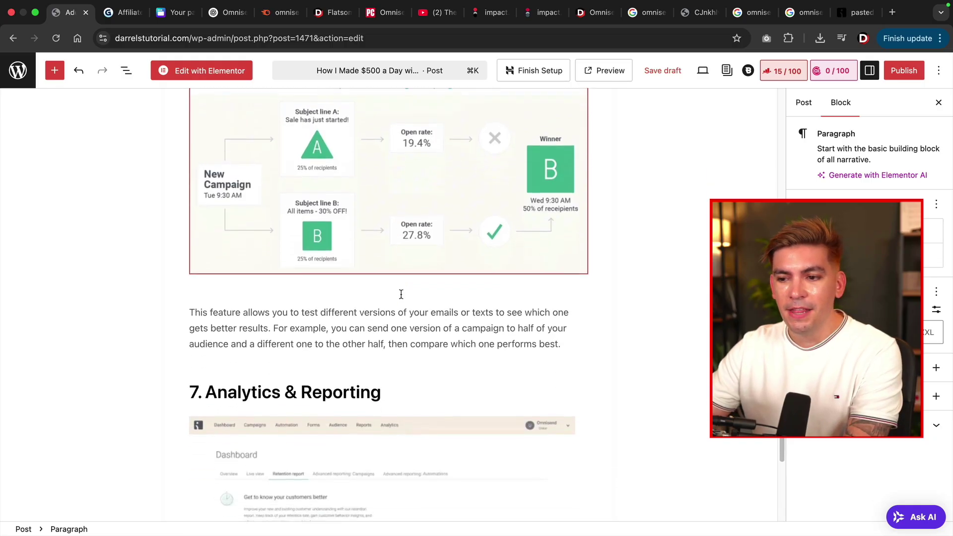
{"action": "scroll", "coordinate": [401, 298], "scroll_direction": "down", "scroll_amount": 1}
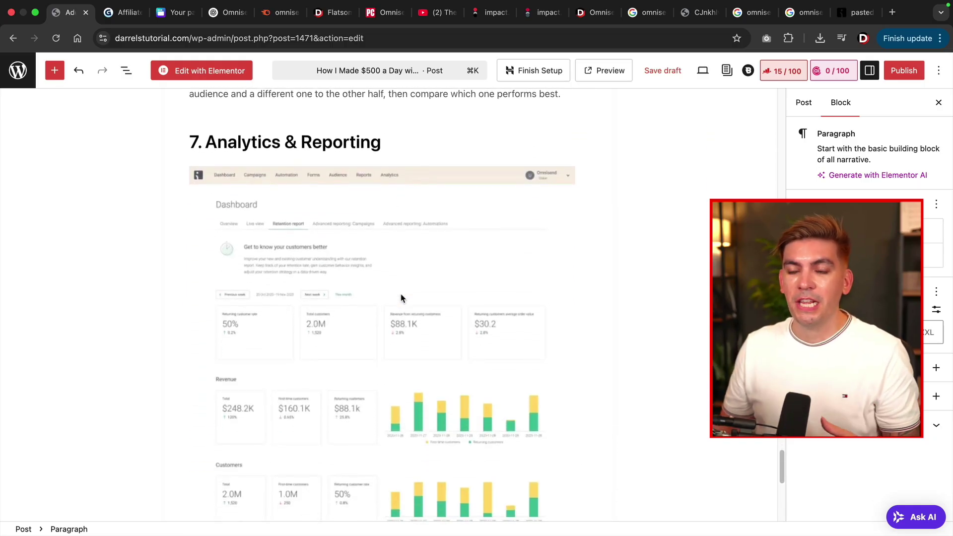
{"action": "scroll", "coordinate": [401, 298], "scroll_direction": "down", "scroll_amount": 6}
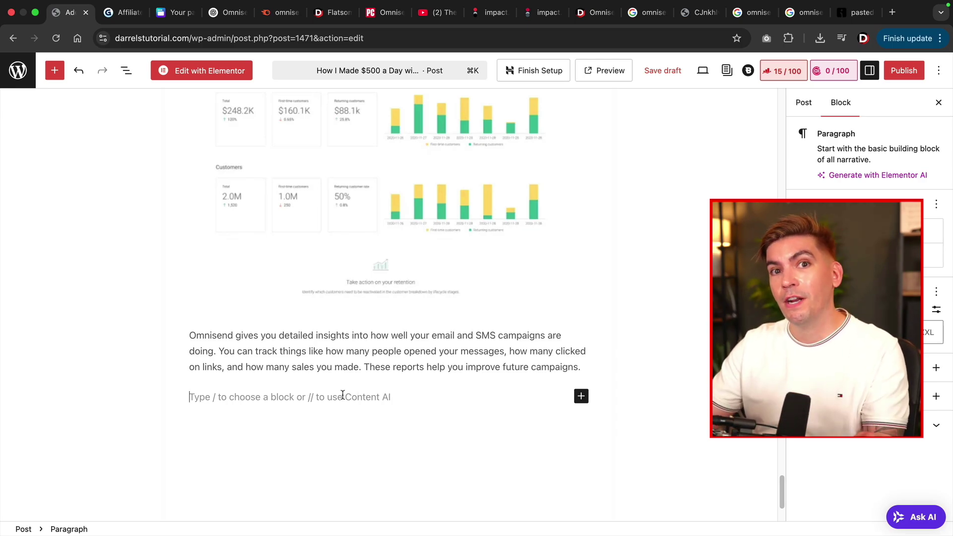
Add the heading 'Ready To Try Our Omnisend? Check it out' with a View Features button.
{"action": "type", "text": "Ready To Try Our Omnisend? Check it out"}
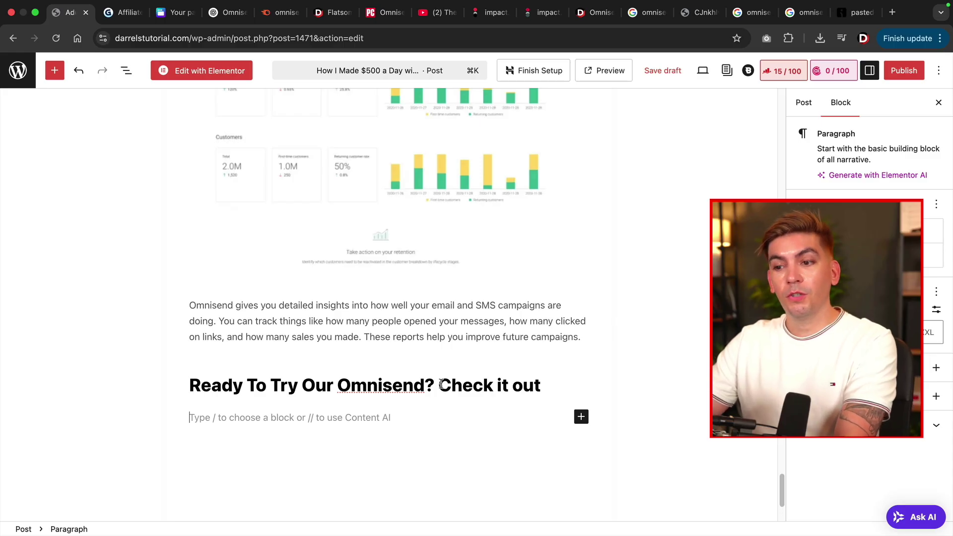
{"action": "scroll", "coordinate": [440, 384], "scroll_direction": "down", "scroll_amount": 3}
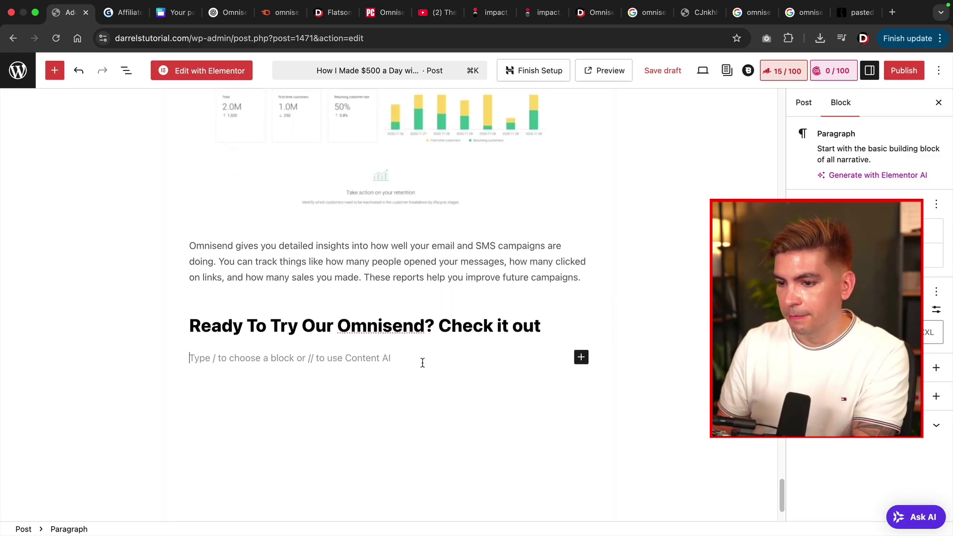
{"action": "type", "text": "/"}
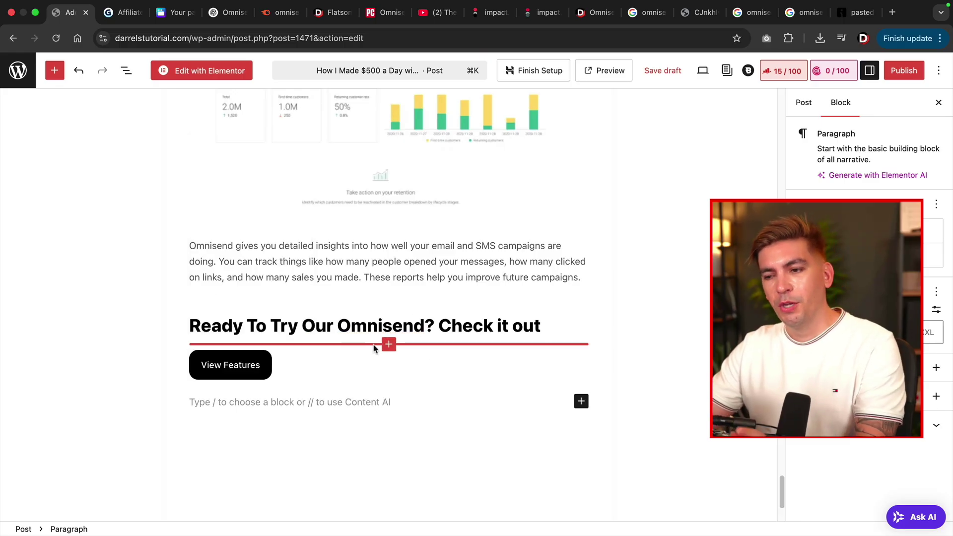
{"action": "left_click", "coordinate": [249, 365]}
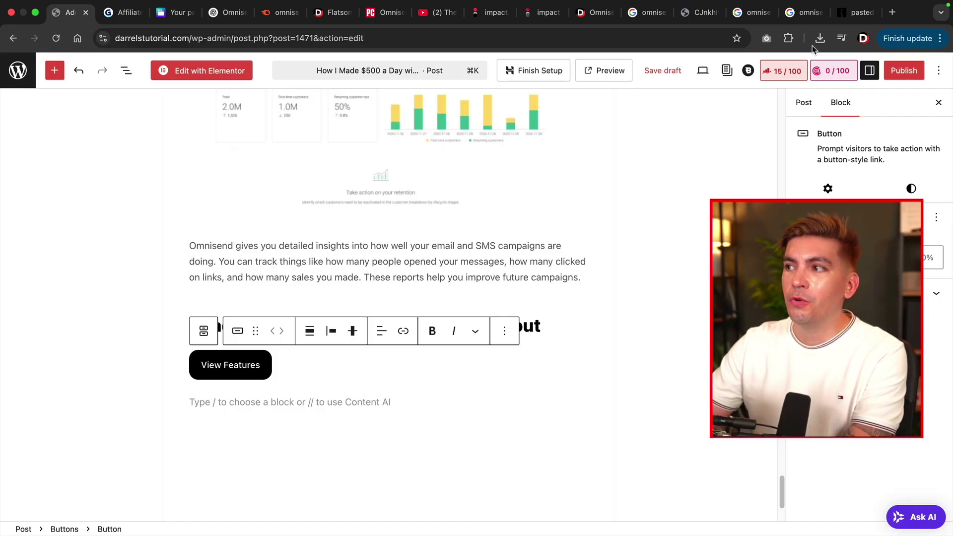
Open Omnisend's Features page in a new tab and copy its web address.
{"action": "left_click", "coordinate": [891, 12]}
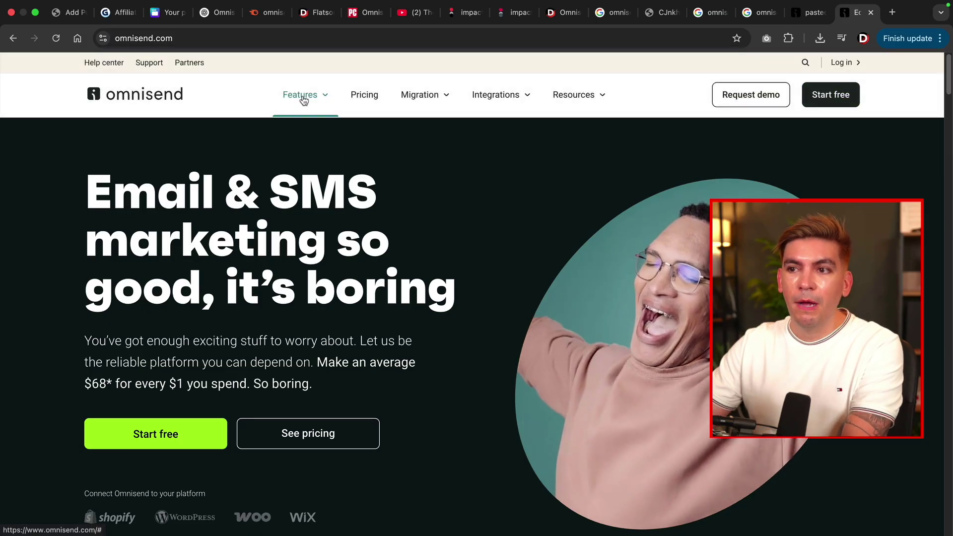
{"action": "left_click", "coordinate": [303, 99]}
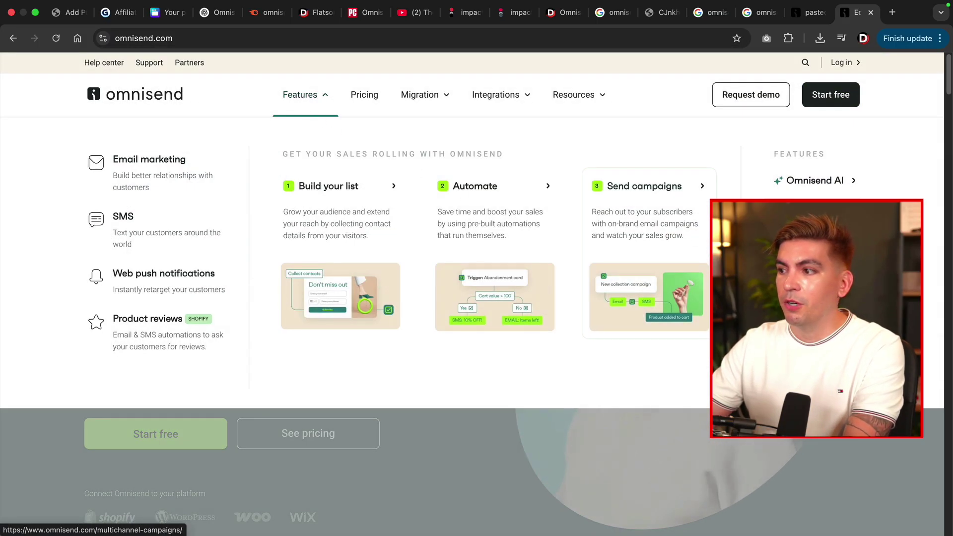
{"action": "left_click", "coordinate": [303, 98]}
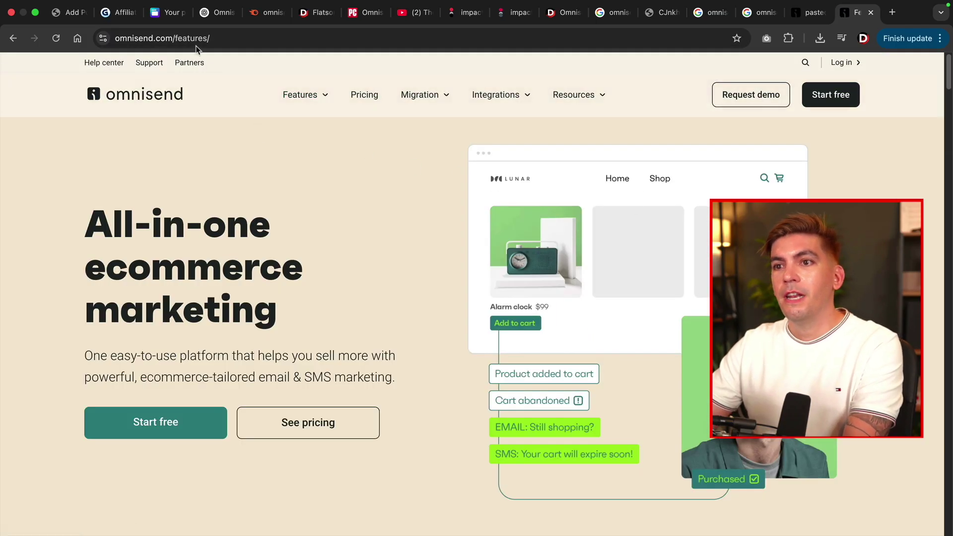
{"action": "left_click", "coordinate": [196, 40]}
{"action": "key", "text": "super+c"}
{"action": "right_click", "coordinate": [197, 41]}
{"action": "left_click", "coordinate": [218, 137]}
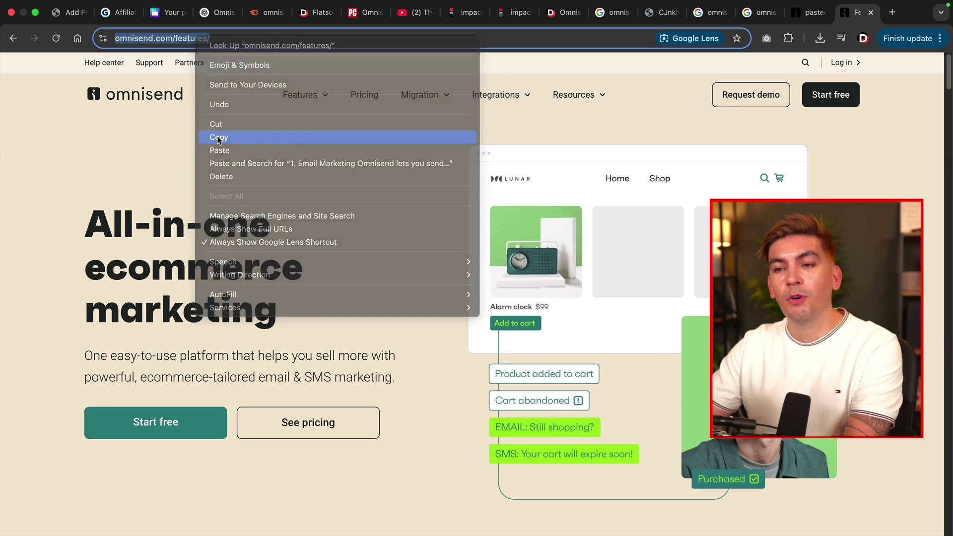
{"action": "left_click", "coordinate": [509, 14]}
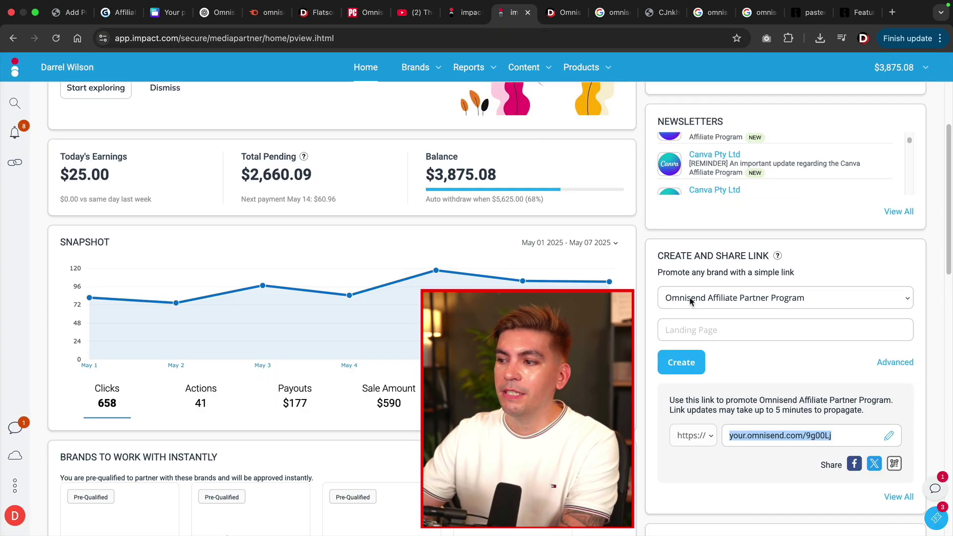
Create an Omnisend affiliate short link with the features page as Landing Page and copy it.
{"action": "left_click", "coordinate": [692, 330]}
{"action": "right_click", "coordinate": [693, 330]}
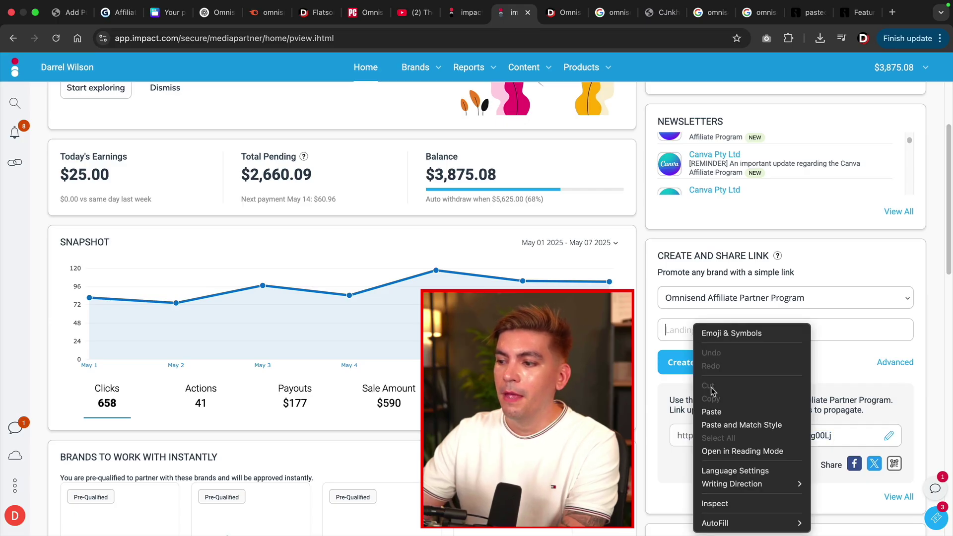
{"action": "left_click", "coordinate": [712, 412]}
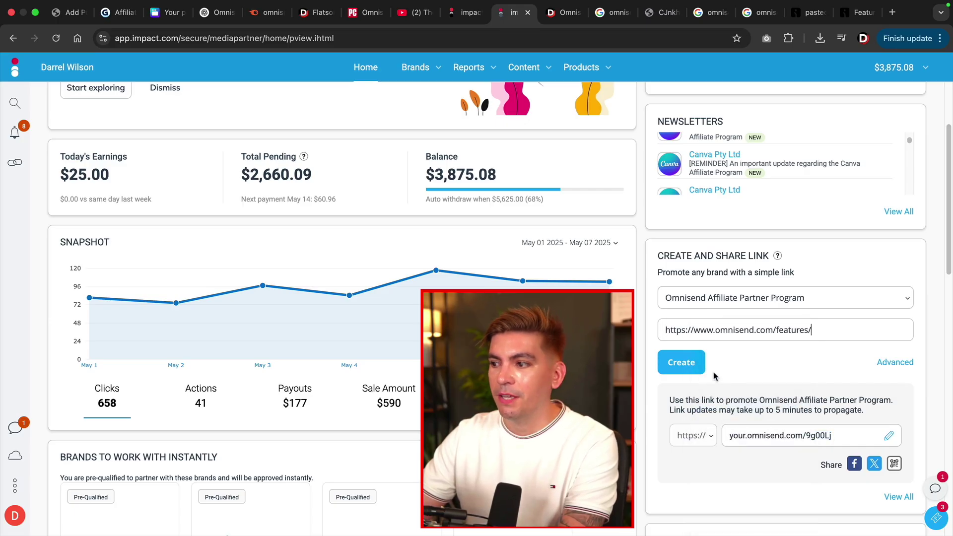
{"action": "left_click", "coordinate": [686, 365]}
{"action": "left_click", "coordinate": [775, 437]}
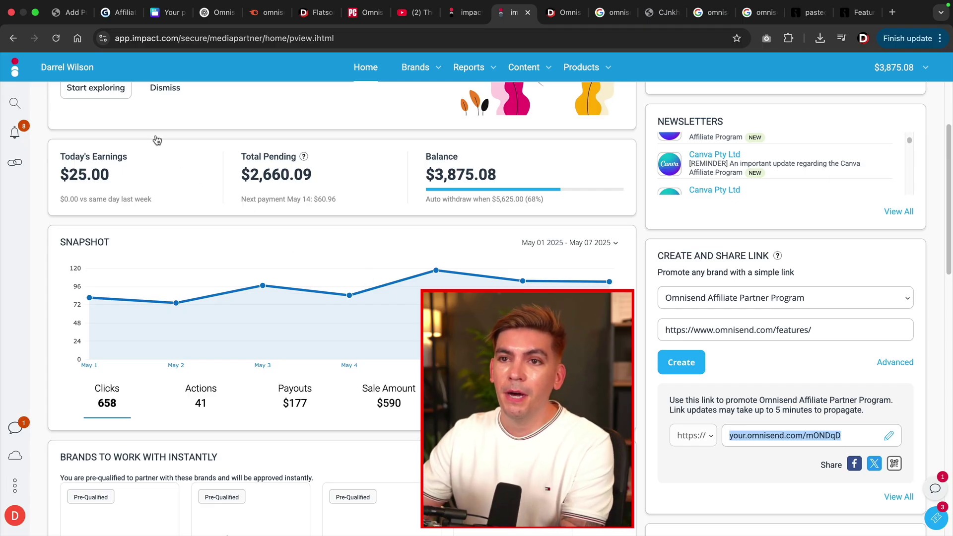
{"action": "left_click", "coordinate": [70, 14]}
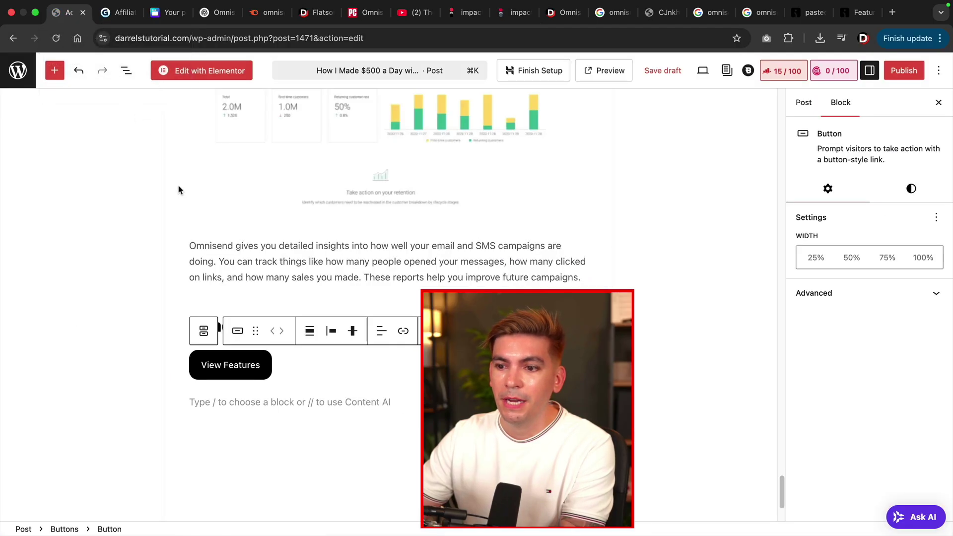
Paste the Omnisend affiliate short link as the View Features button's link.
{"action": "left_click", "coordinate": [225, 365]}
{"action": "left_click", "coordinate": [403, 330]}
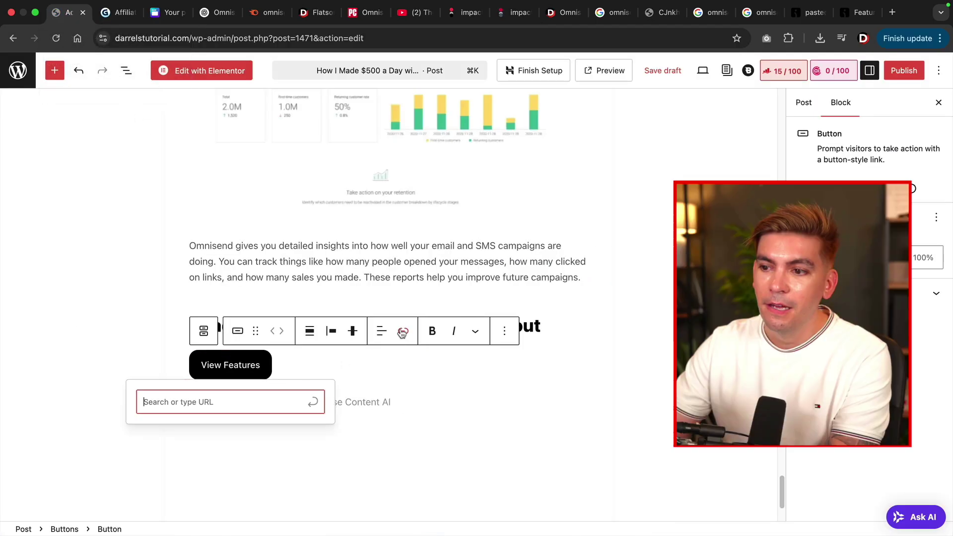
{"action": "right_click", "coordinate": [161, 406]}
{"action": "left_click", "coordinate": [274, 411]}
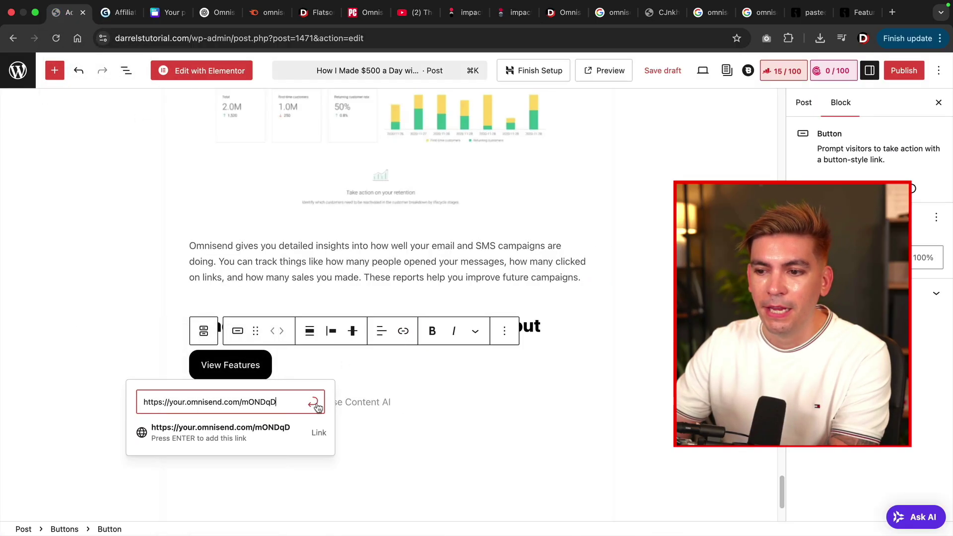
{"action": "left_click", "coordinate": [312, 401]}
{"action": "left_click", "coordinate": [384, 387]}
{"action": "mouse_move", "coordinate": [386, 386]}
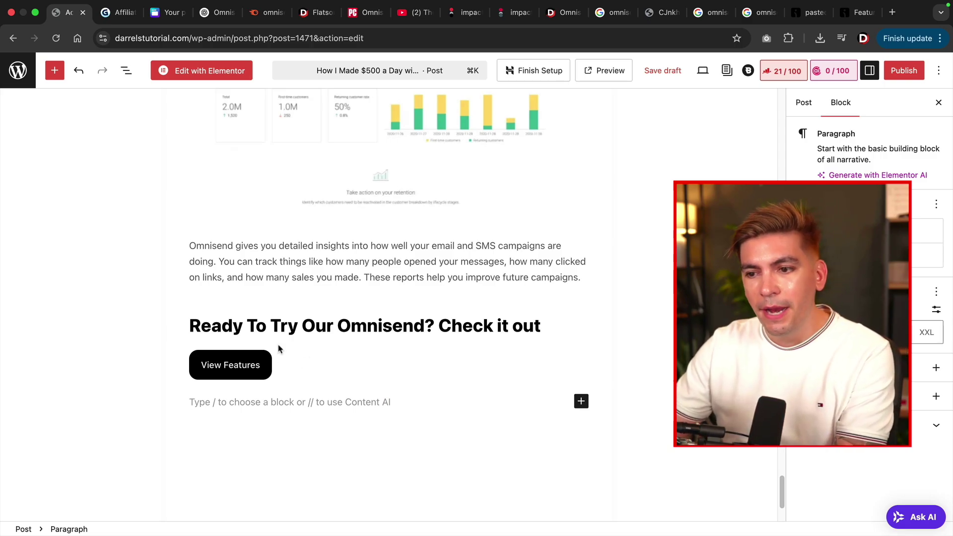
{"action": "mouse_move", "coordinate": [278, 349]}
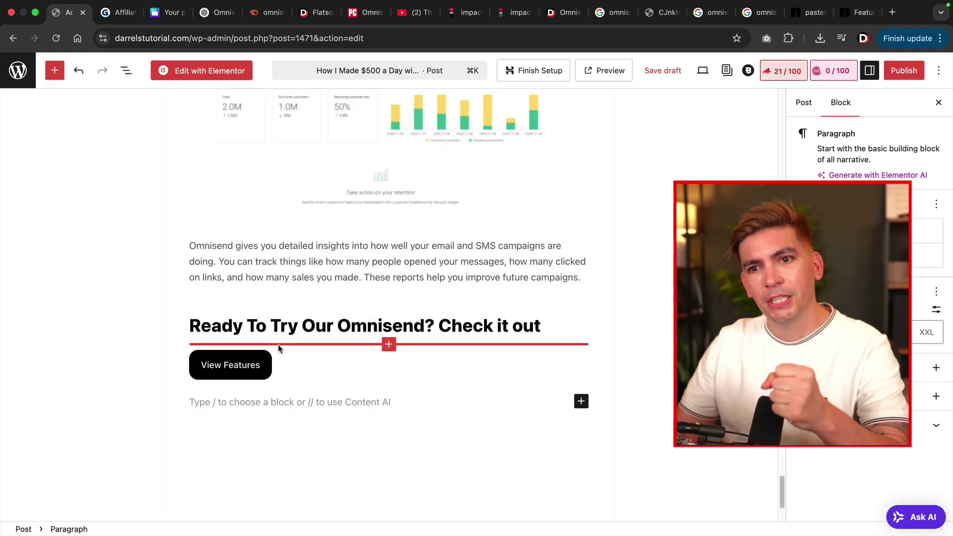
{"action": "scroll", "coordinate": [296, 345], "scroll_direction": "down", "scroll_amount": 2}
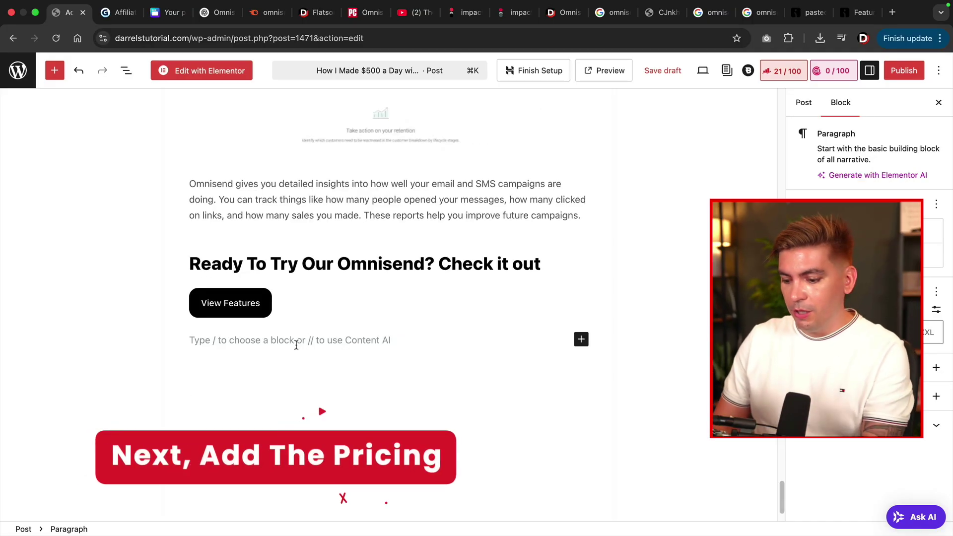
Add 'Omnisend Pricing' below the View Features button as a heading, with a new paragraph after it.
{"action": "type", "text": "OP"}
{"action": "type", "text": "nisend Pricing"}
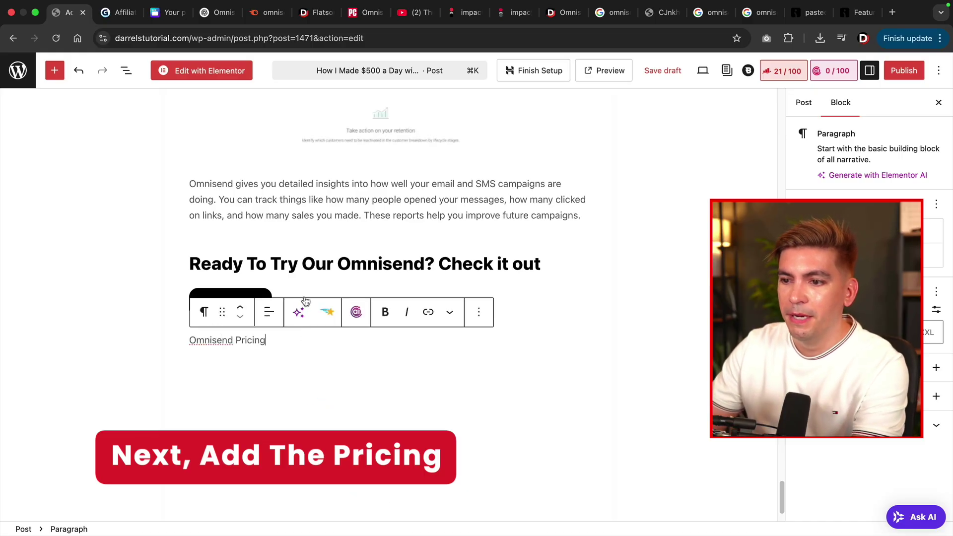
{"action": "left_click", "coordinate": [302, 302]}
{"action": "key", "text": "Return"}
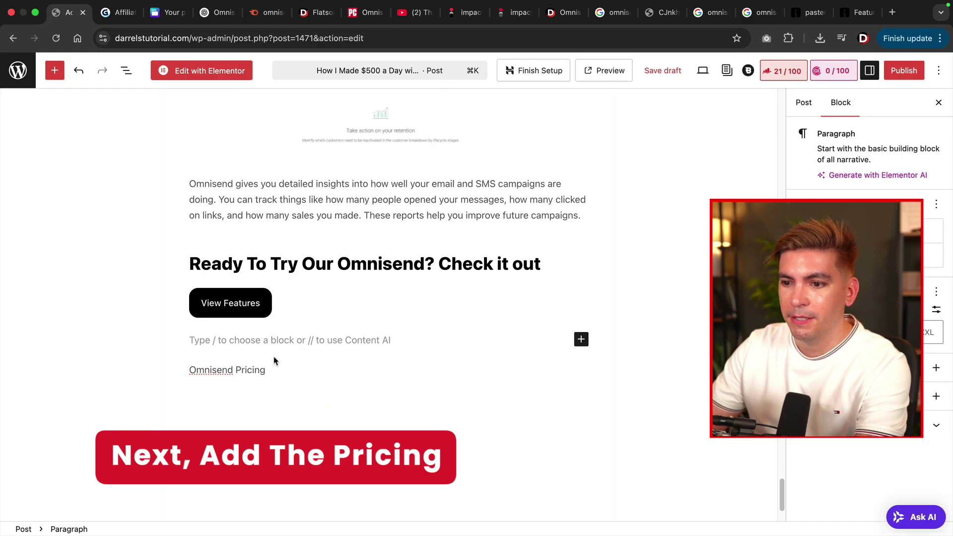
{"action": "triple_click", "coordinate": [261, 373]}
{"action": "left_click", "coordinate": [203, 341]}
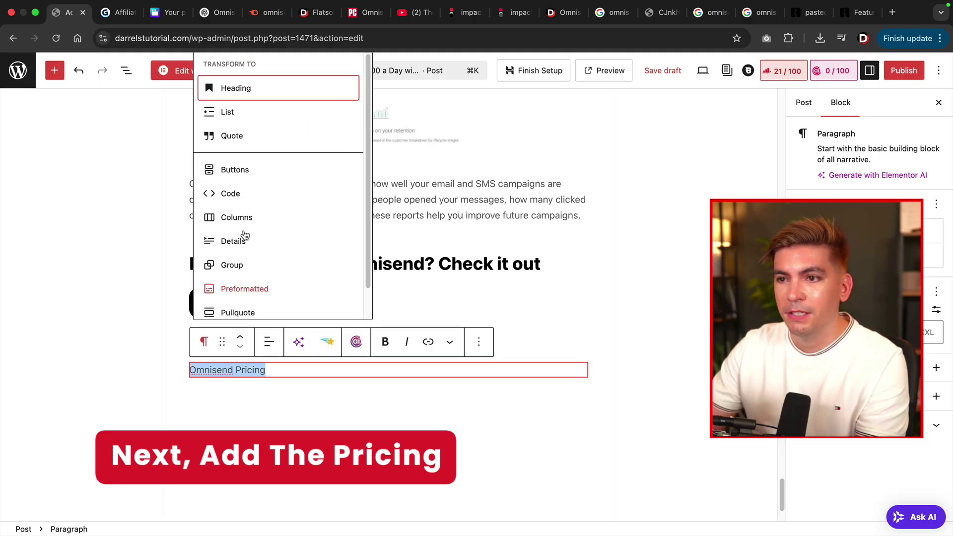
{"action": "left_click", "coordinate": [268, 97]}
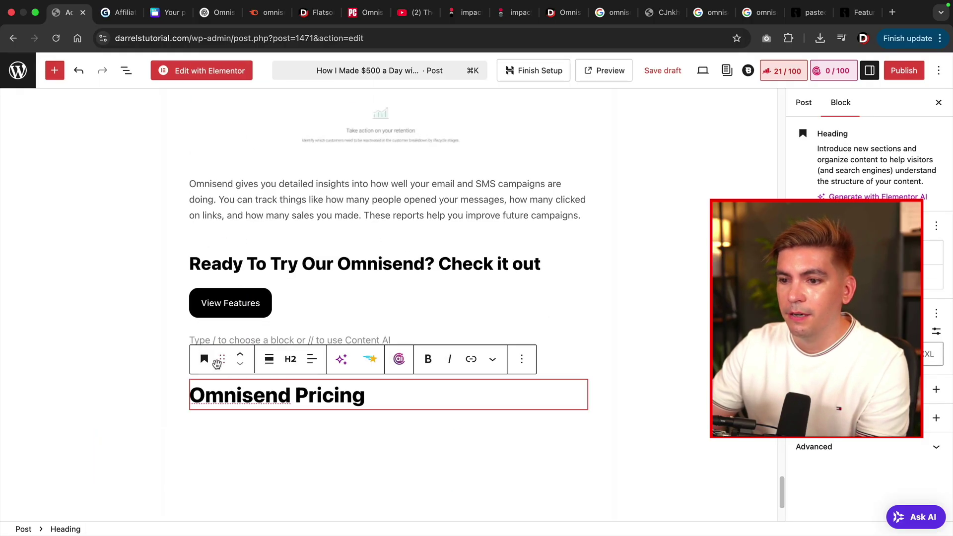
{"action": "scroll", "coordinate": [347, 358], "scroll_direction": "down", "scroll_amount": 3}
{"action": "left_click", "coordinate": [387, 335]}
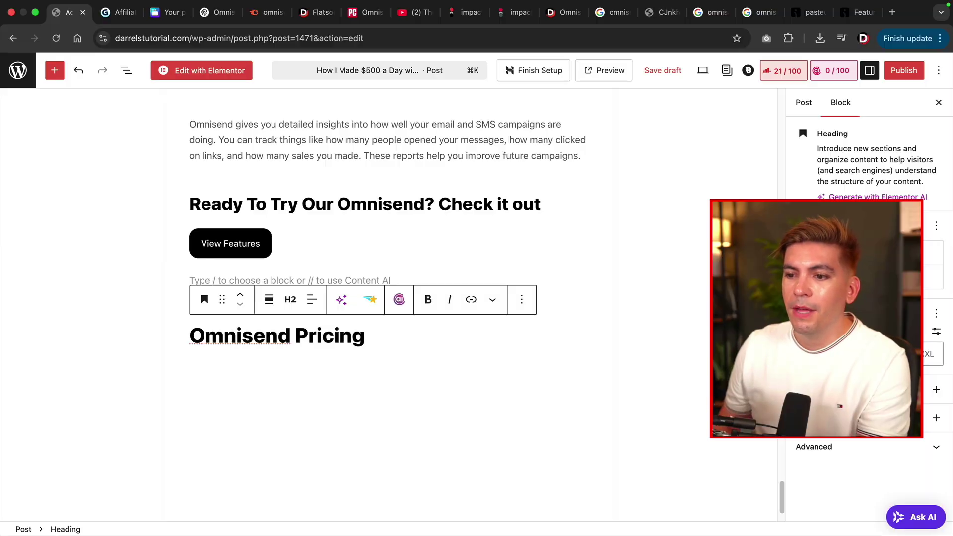
{"action": "key", "text": "Return"}
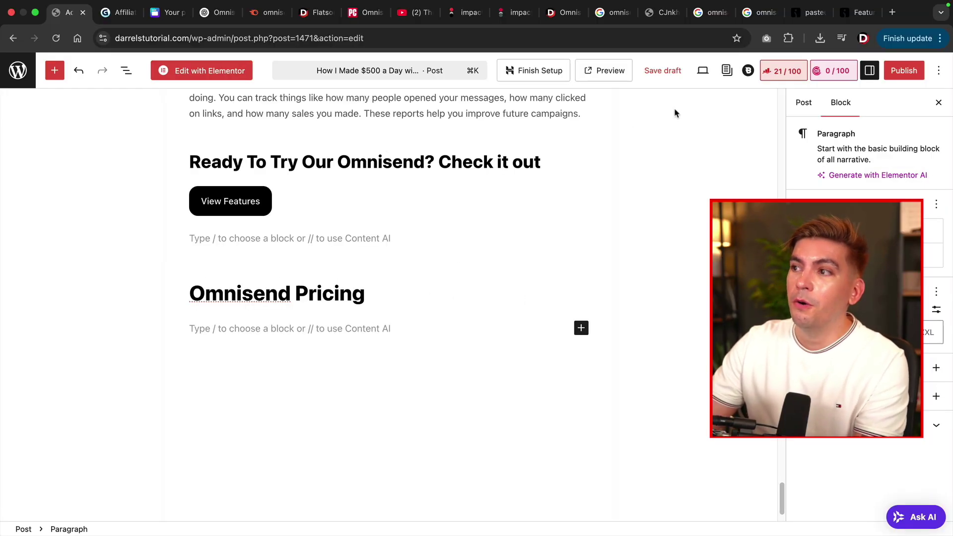
{"action": "left_click", "coordinate": [857, 12]}
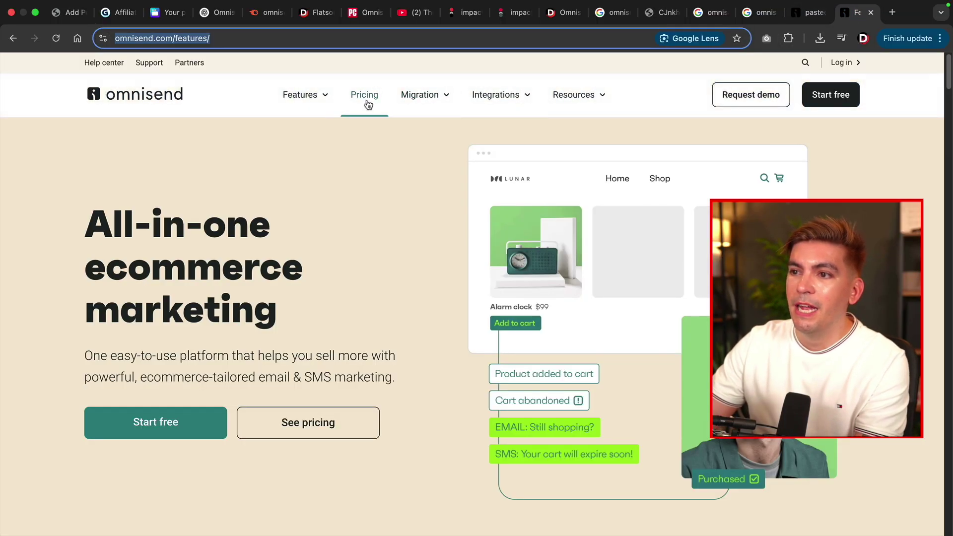
Browse the plan cards on Omnisend's pricing page, then return to the empty block under Omnisend Pricing.
{"action": "left_click", "coordinate": [368, 98]}
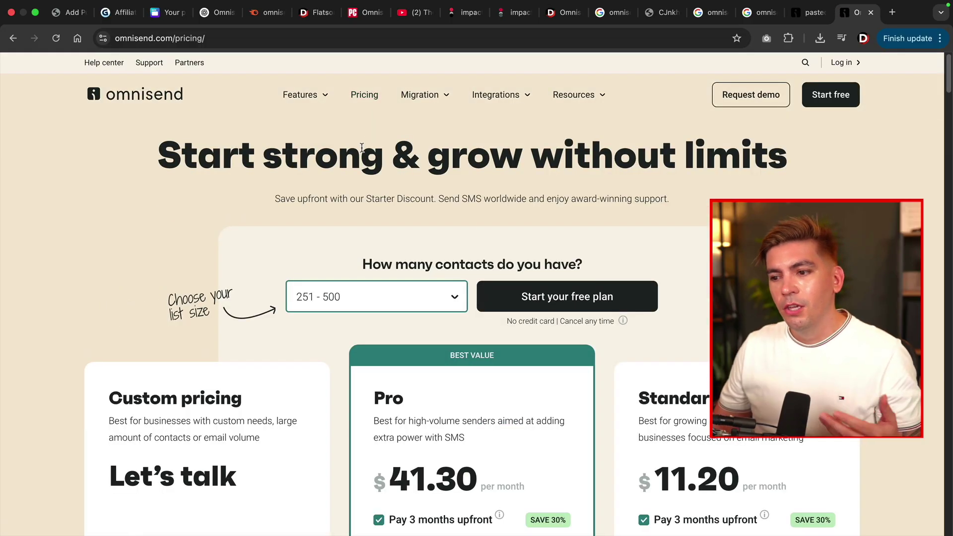
{"action": "scroll", "coordinate": [362, 147], "scroll_direction": "down", "scroll_amount": 5}
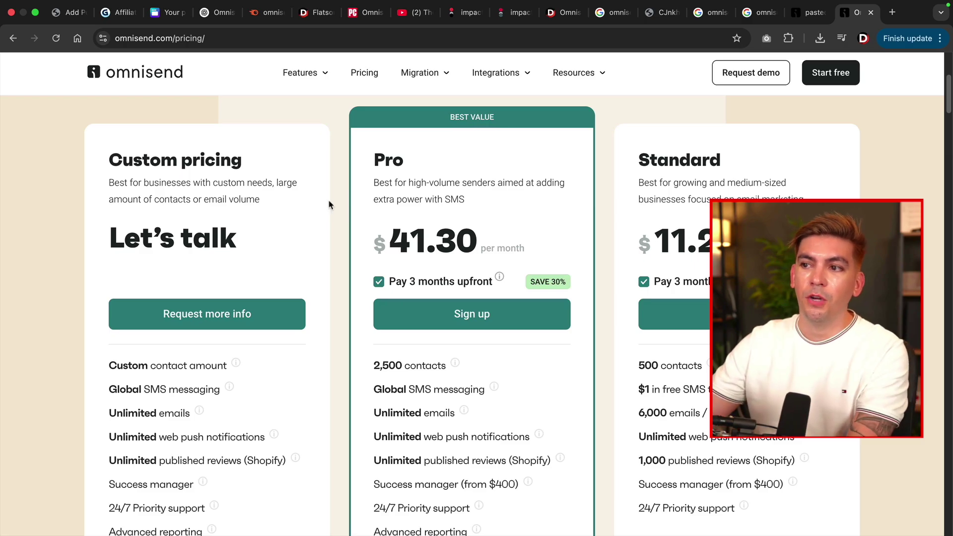
{"action": "scroll", "coordinate": [650, 290], "scroll_direction": "down", "scroll_amount": 2}
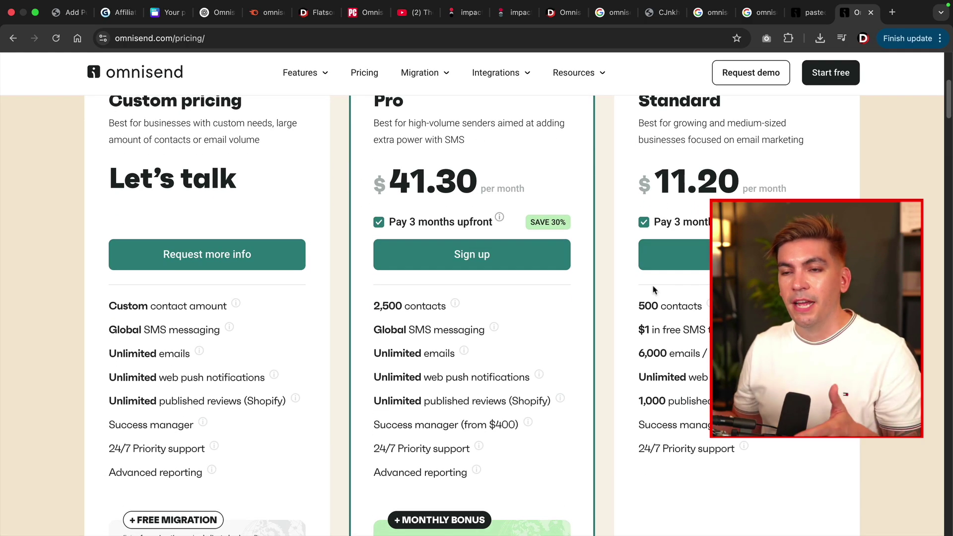
{"action": "scroll", "coordinate": [653, 291], "scroll_direction": "up", "scroll_amount": 2}
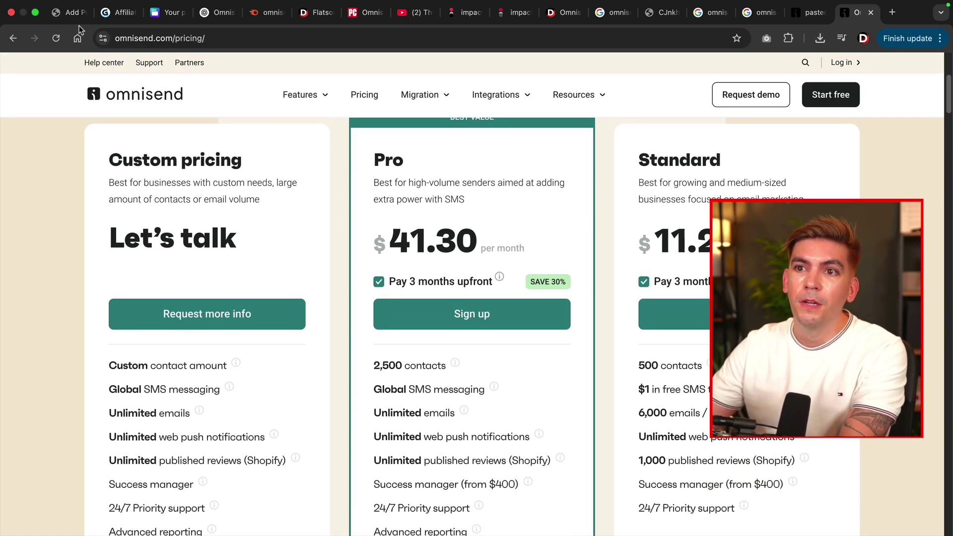
{"action": "left_click", "coordinate": [69, 12]}
{"action": "left_click", "coordinate": [223, 329]}
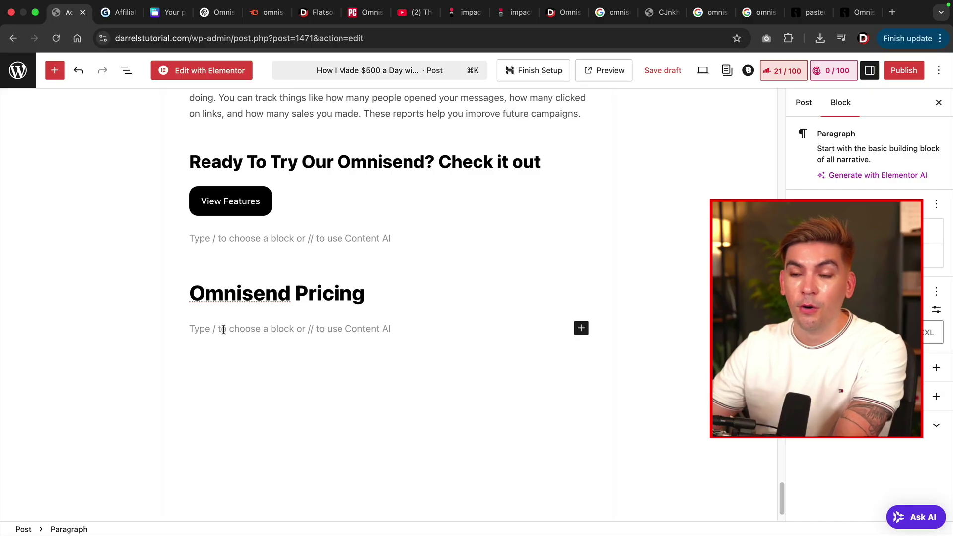
Paste the pricing text and insert the pricing screenshot from the Media Library via /image.
{"action": "type", "text": "Omnisend offers multiple pricing plans based on the number of subscribers. It includes a free plan and two paid options. Pricing increases as the email list grows. Free Plan – Includes up to 250 contacts and 500 emails per month. Limited features but good for testing. Standard Plan – Starts at $11/month for 500 contacts. Includes automation, SMS, and 6,000 emails per month. Pro Plan – Starts at $41/month for 500 contacts. Includes unlimited emails, advanced reporting, and priority support. ✋My Opinion On The Pricing: Omnisend is affordable for small businesses. The free plan is limited but enough for testing. The paid plans include strong automation and SMS marketing. For eCommerce businesses, the features justify the price. However, non-eCommerce users might find better options. SMS messages cost extra and vary by country. Larger email lists will require higher-tier plans."}
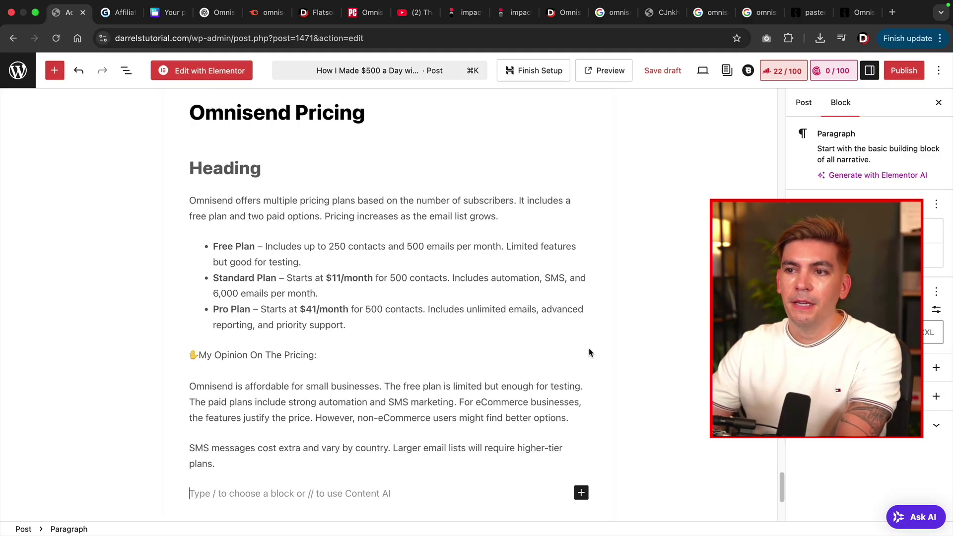
{"action": "left_click", "coordinate": [280, 172]}
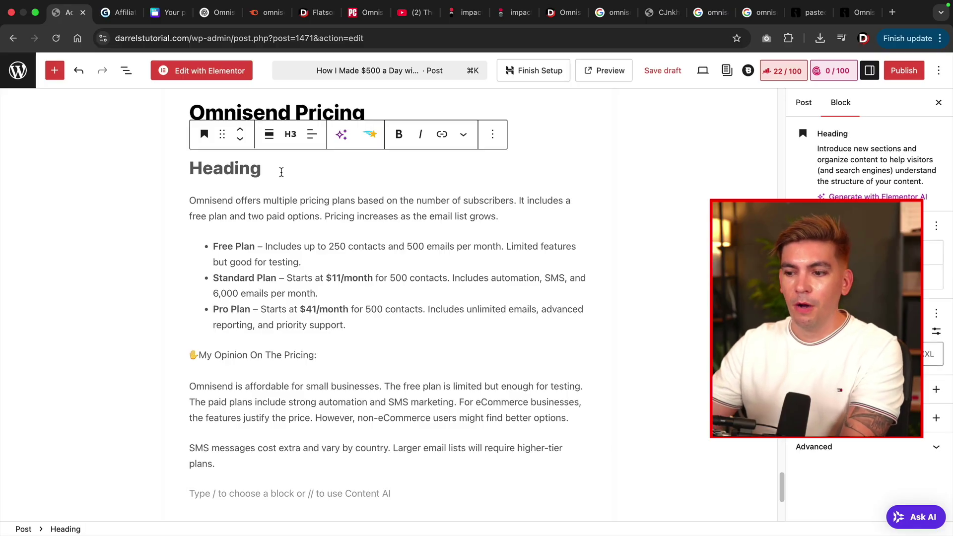
{"action": "type", "text": "/ima"}
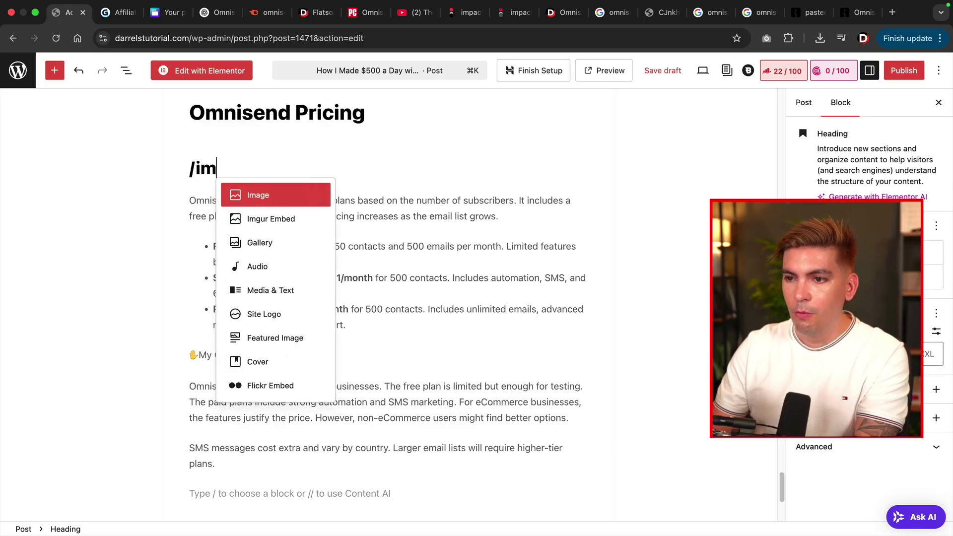
{"action": "left_click", "coordinate": [286, 196]}
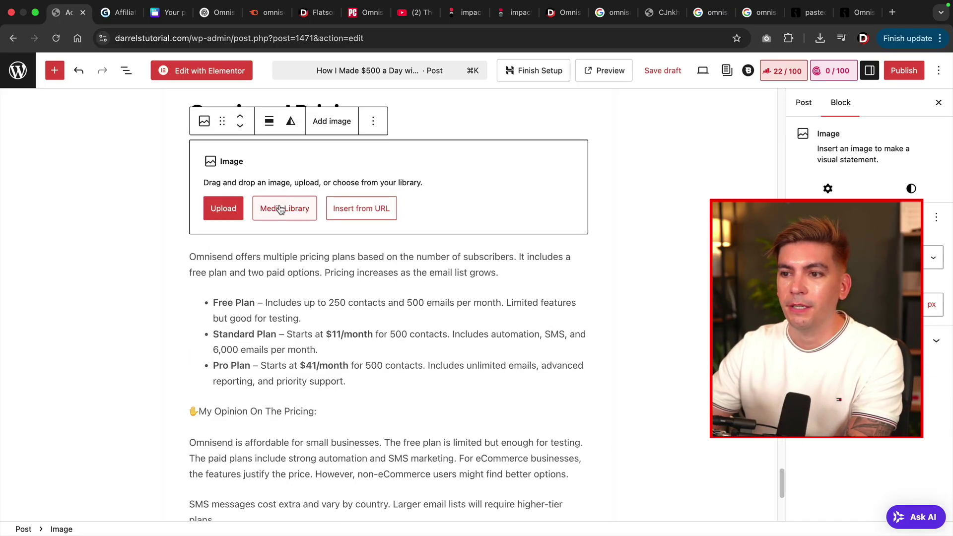
{"action": "left_click", "coordinate": [279, 208]}
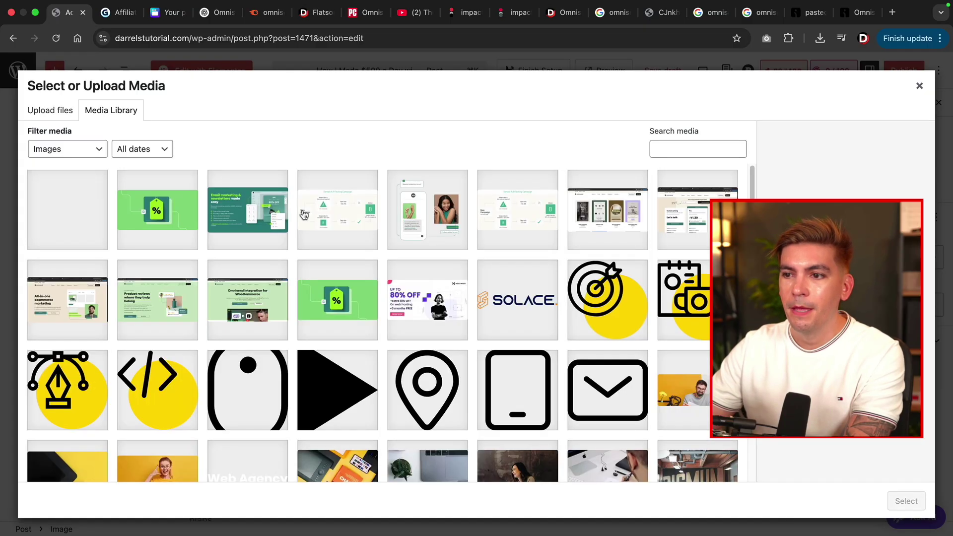
{"action": "left_click", "coordinate": [660, 221]}
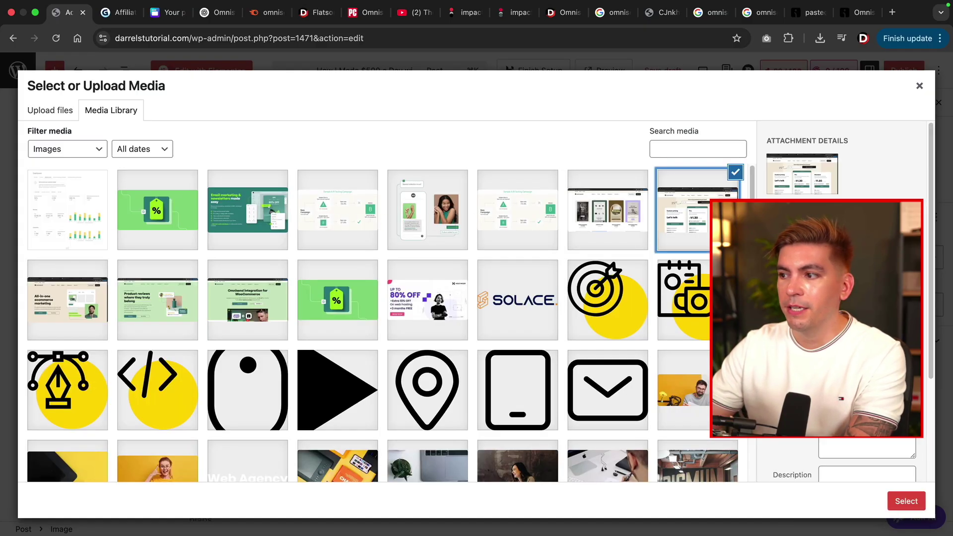
{"action": "left_click", "coordinate": [891, 500]}
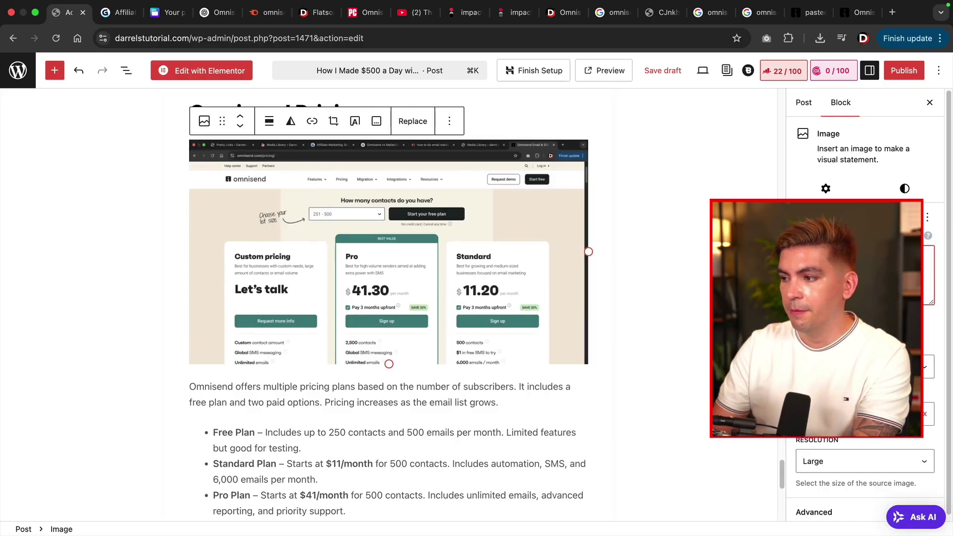
Select the 'Omnisend is affordable' opinion paragraph.
{"action": "scroll", "coordinate": [394, 353], "scroll_direction": "down", "scroll_amount": 5}
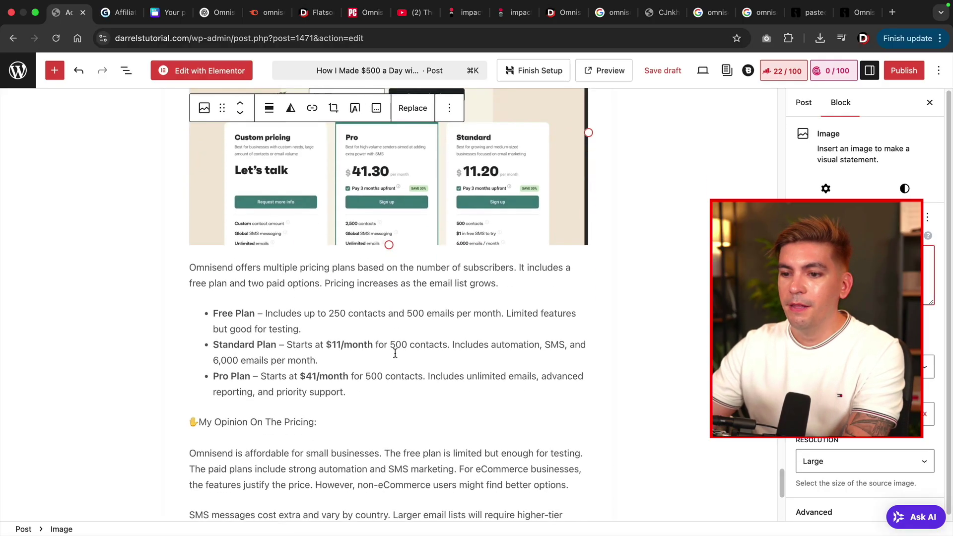
{"action": "scroll", "coordinate": [325, 318], "scroll_direction": "down", "scroll_amount": 2}
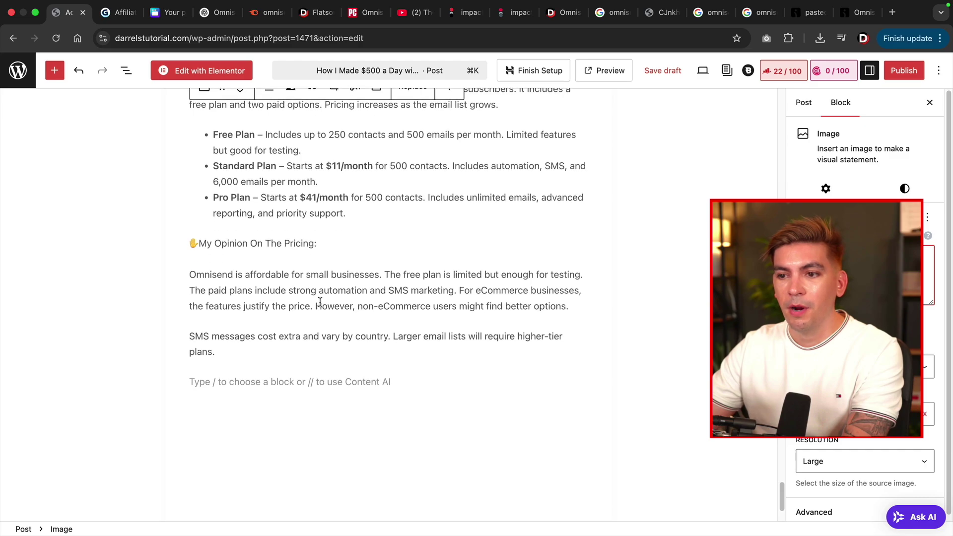
{"action": "triple_click", "coordinate": [320, 301]}
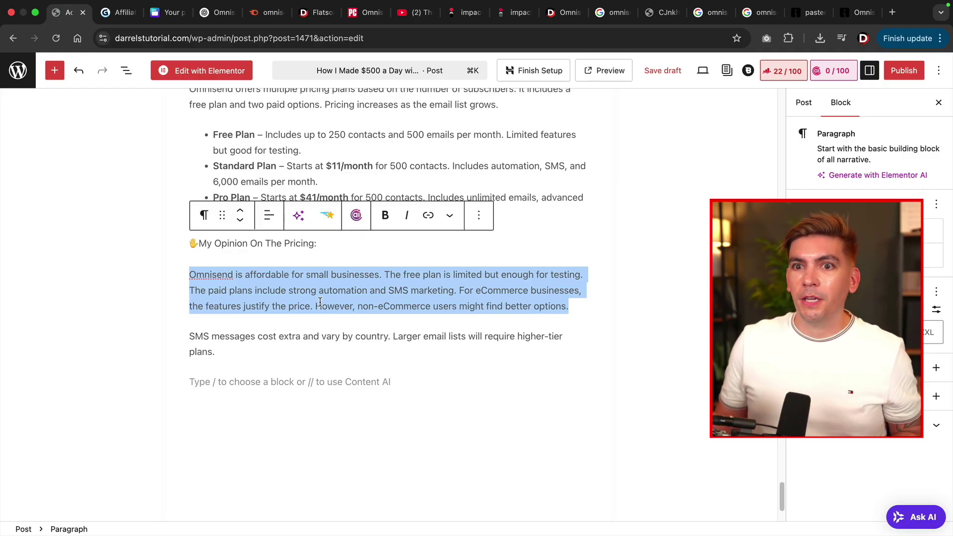
Set the opinion section's background colour to black and its text colour to white.
{"action": "left_click", "coordinate": [844, 256]}
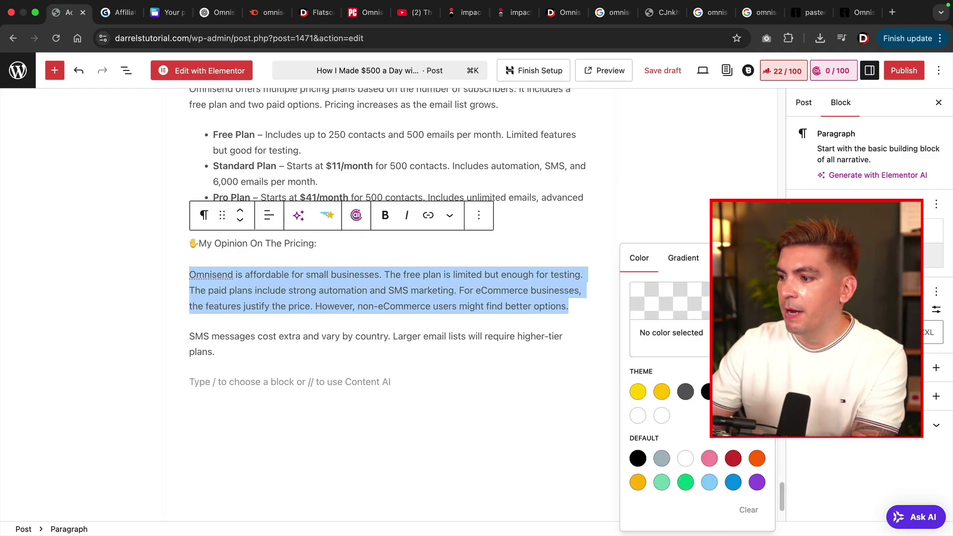
{"action": "left_click", "coordinate": [707, 391]}
{"action": "left_click", "coordinate": [844, 230]}
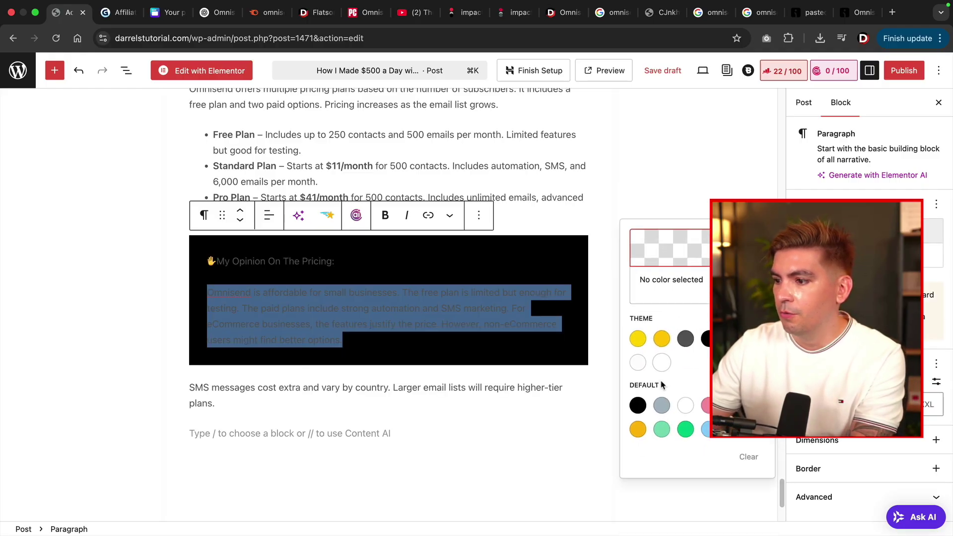
{"action": "left_click", "coordinate": [687, 408]}
{"action": "left_click", "coordinate": [389, 349]}
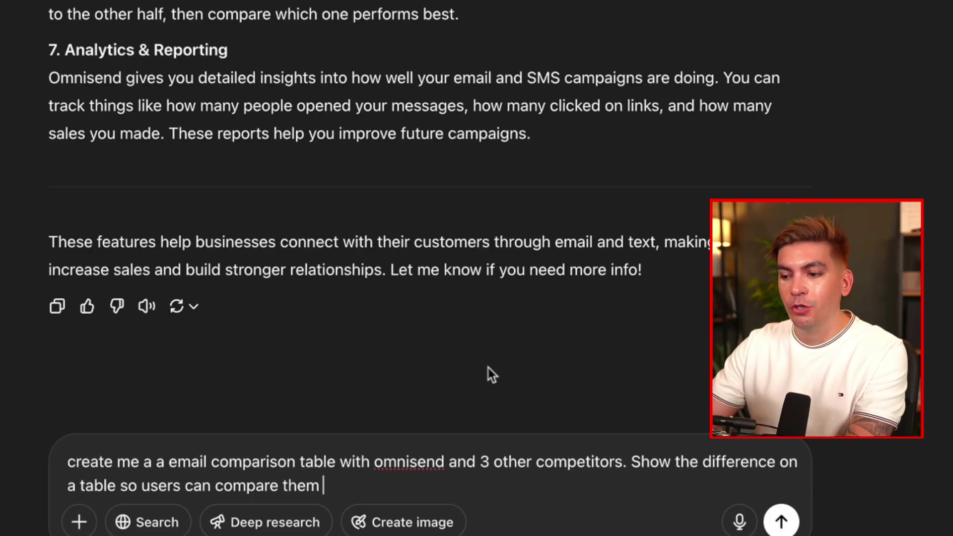
Send the prompt, copy the Omnisend/Mailchimp/Klaviyo/Sendinblue comparison table, and return to WordPress.
{"action": "key", "text": "Return"}
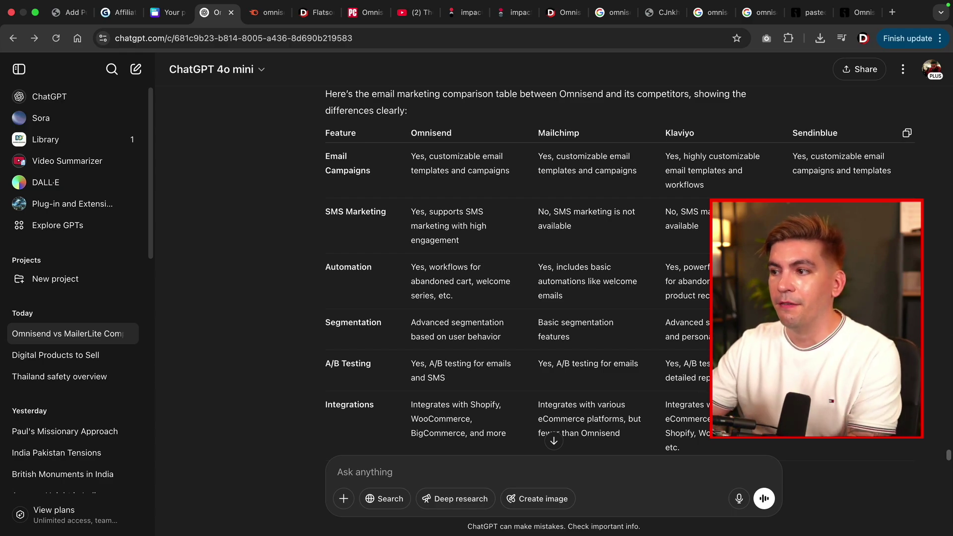
{"action": "left_click", "coordinate": [907, 133]}
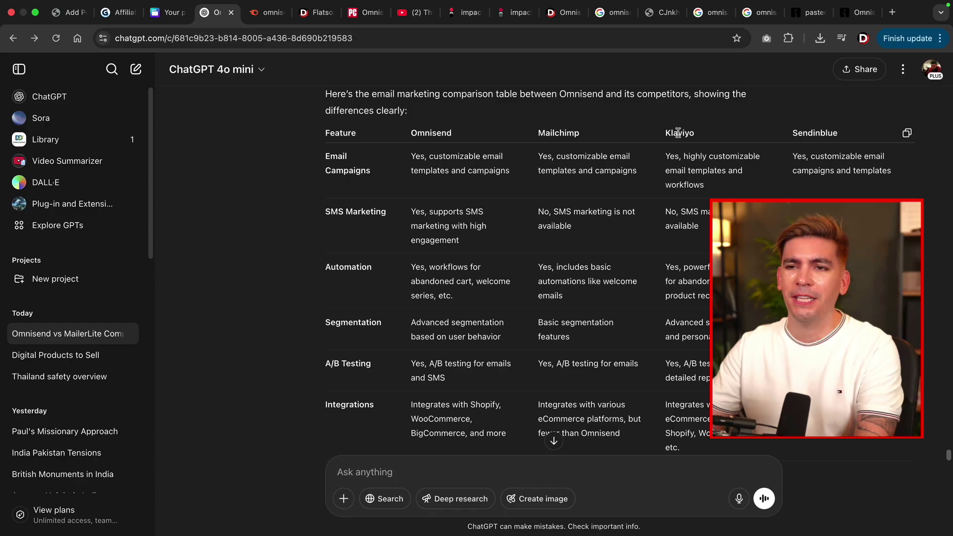
{"action": "left_click", "coordinate": [70, 13]}
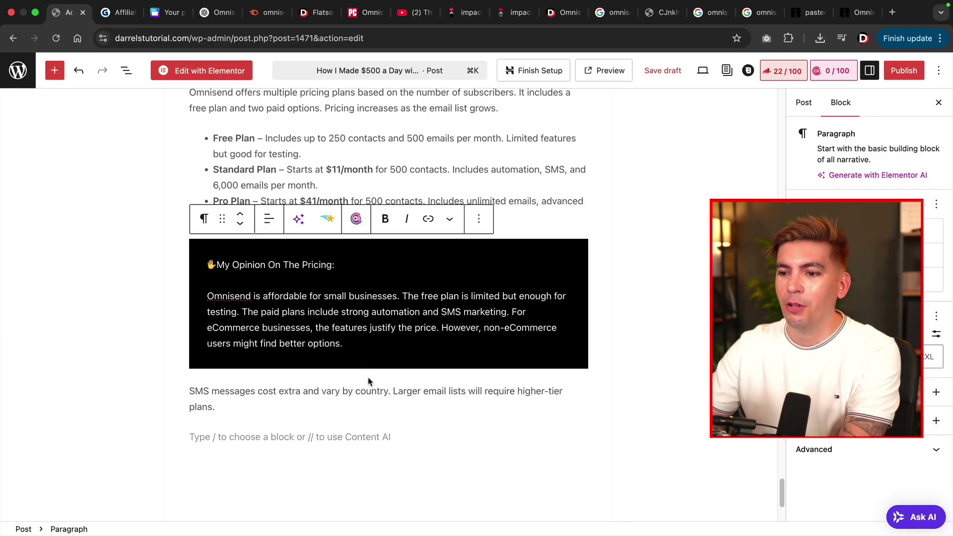
Add 'What is the difference between Omnisend and other competitors?' as an H3 heading.
{"action": "scroll", "coordinate": [369, 381], "scroll_direction": "down", "scroll_amount": 3}
{"action": "left_click", "coordinate": [296, 318]}
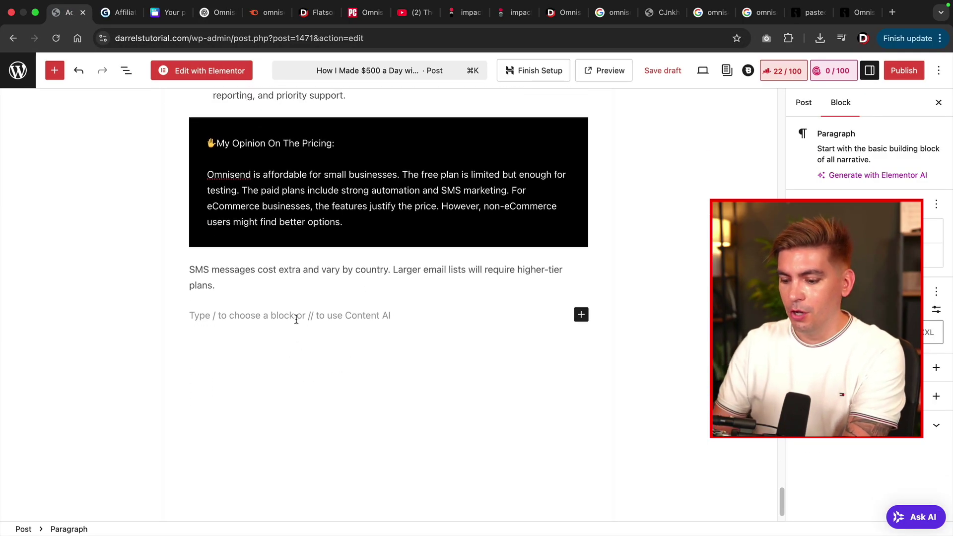
{"action": "type", "text": "What is th"}
{"action": "type", "text": "e difference between Omnisend and other competitors?"}
{"action": "key", "text": "Return"}
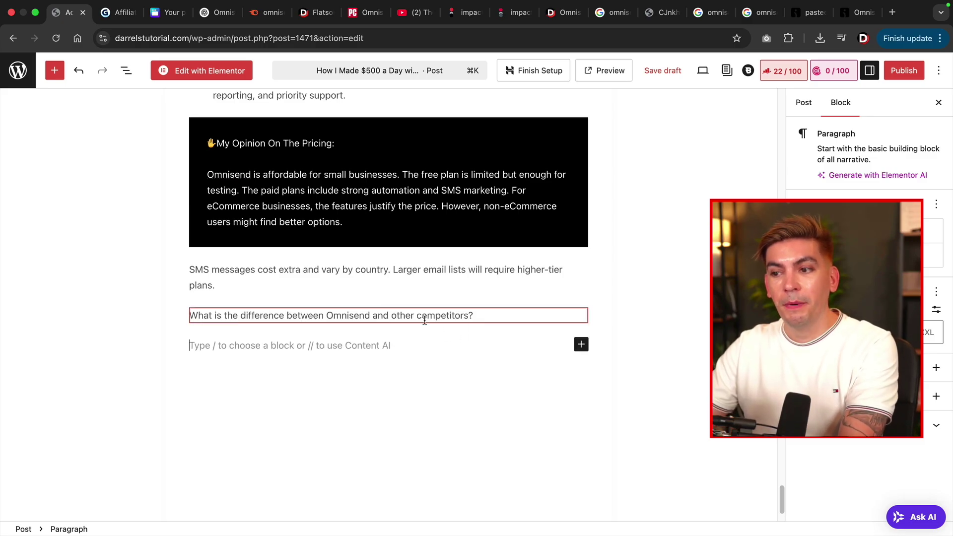
{"action": "triple_click", "coordinate": [411, 316]}
{"action": "left_click", "coordinate": [208, 288]}
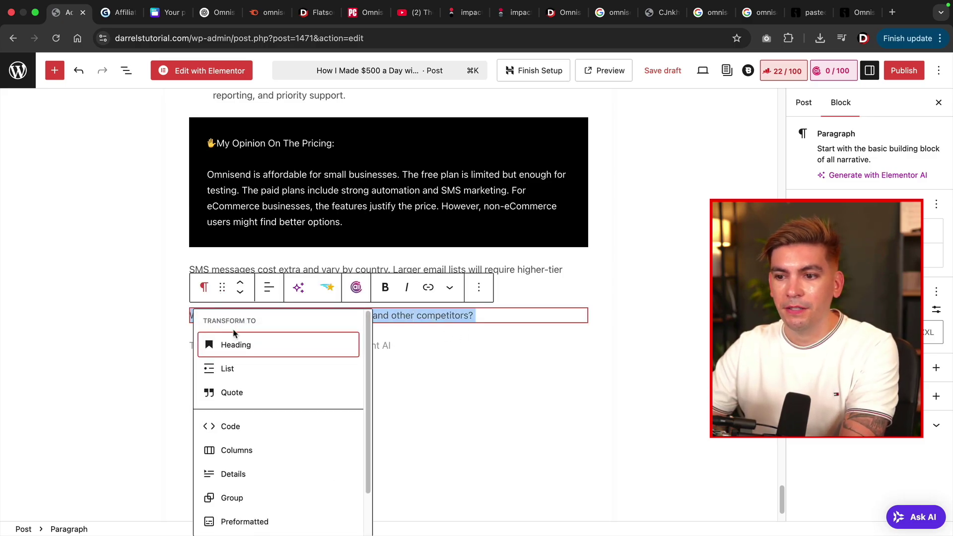
{"action": "left_click", "coordinate": [232, 344]}
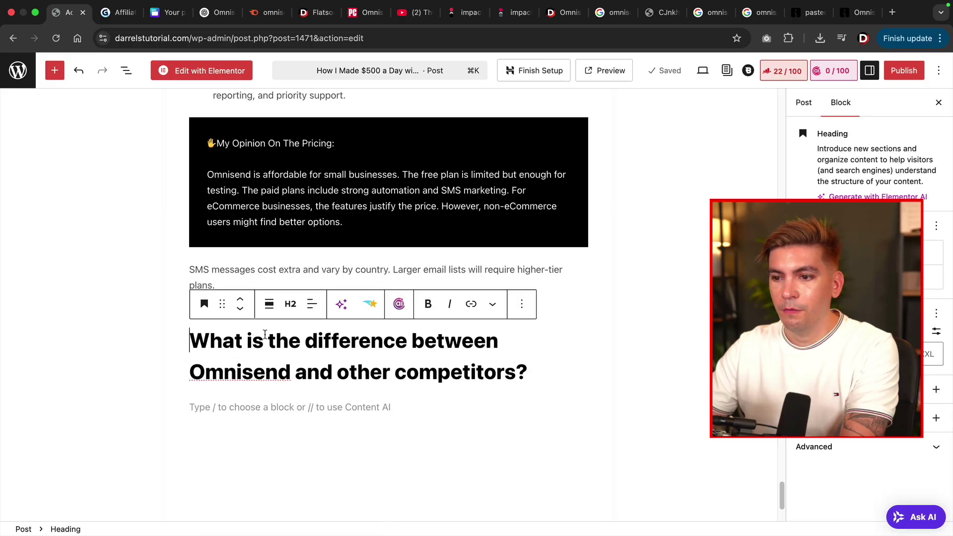
{"action": "left_click", "coordinate": [292, 304]}
{"action": "left_click", "coordinate": [318, 390]}
Paste the copied comparison table into the empty block below the heading.
{"action": "left_click", "coordinate": [309, 393]}
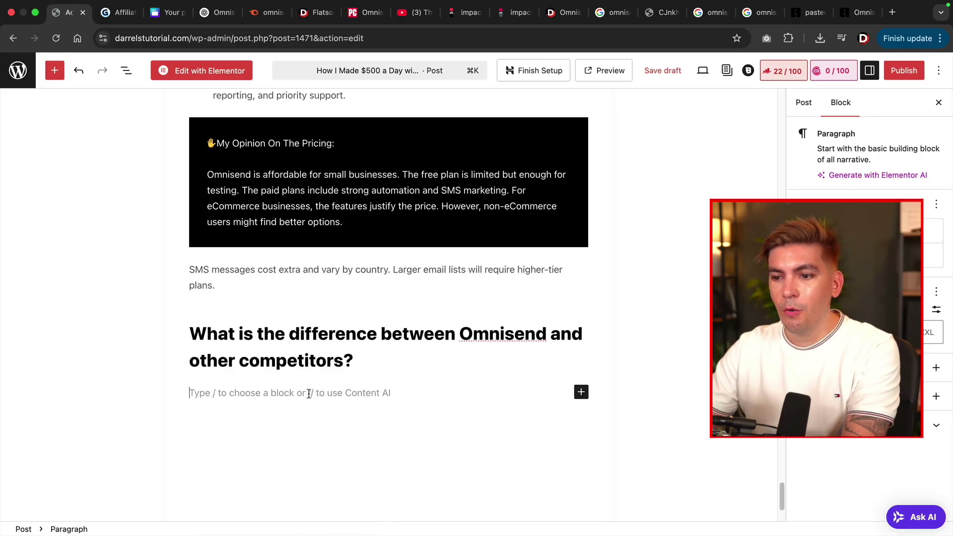
{"action": "right_click", "coordinate": [309, 393]}
{"action": "left_click", "coordinate": [321, 411]}
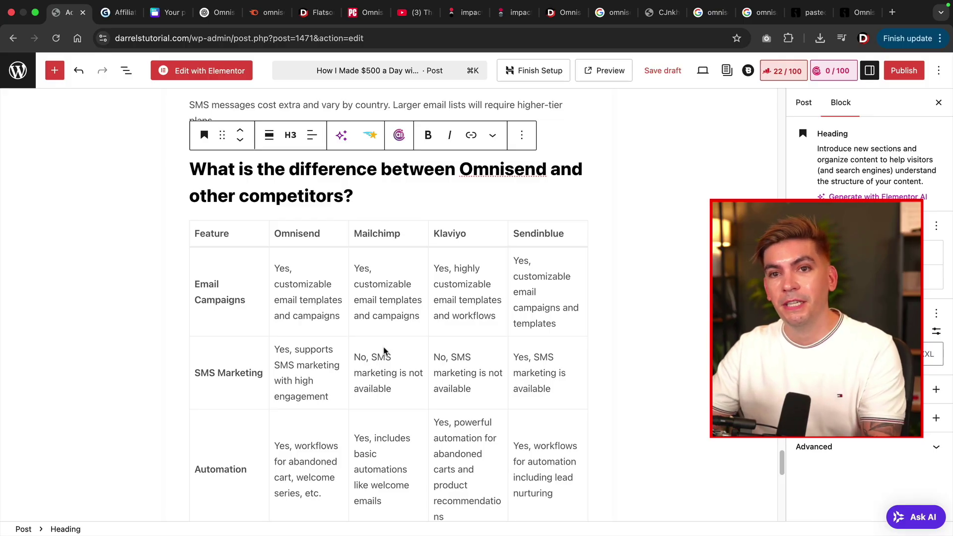
Select the Mailchimp, Sendinblue and Klaviyo column headings in the comparison table to link them.
{"action": "scroll", "coordinate": [384, 351], "scroll_direction": "down", "scroll_amount": 10}
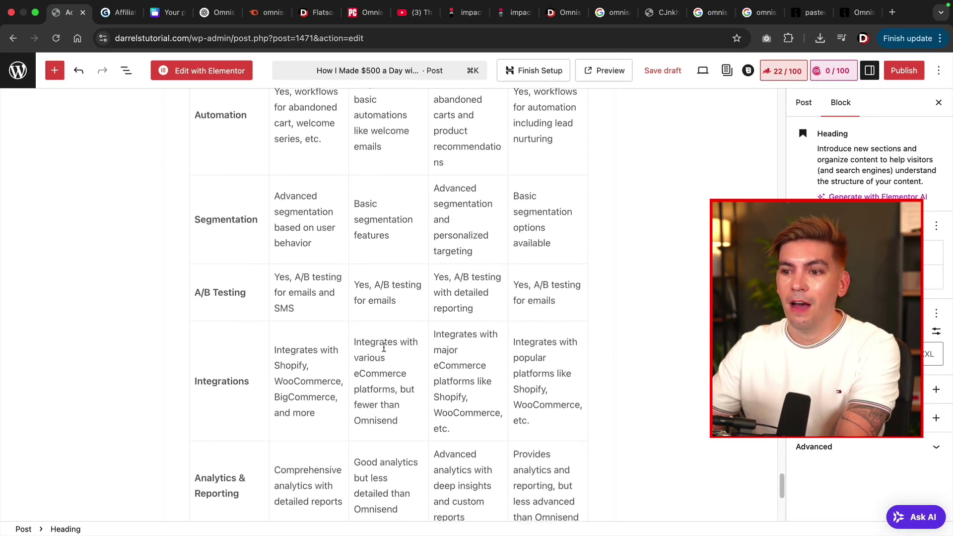
{"action": "scroll", "coordinate": [384, 350], "scroll_direction": "down", "scroll_amount": 3}
{"action": "scroll", "coordinate": [384, 350], "scroll_direction": "up", "scroll_amount": 7}
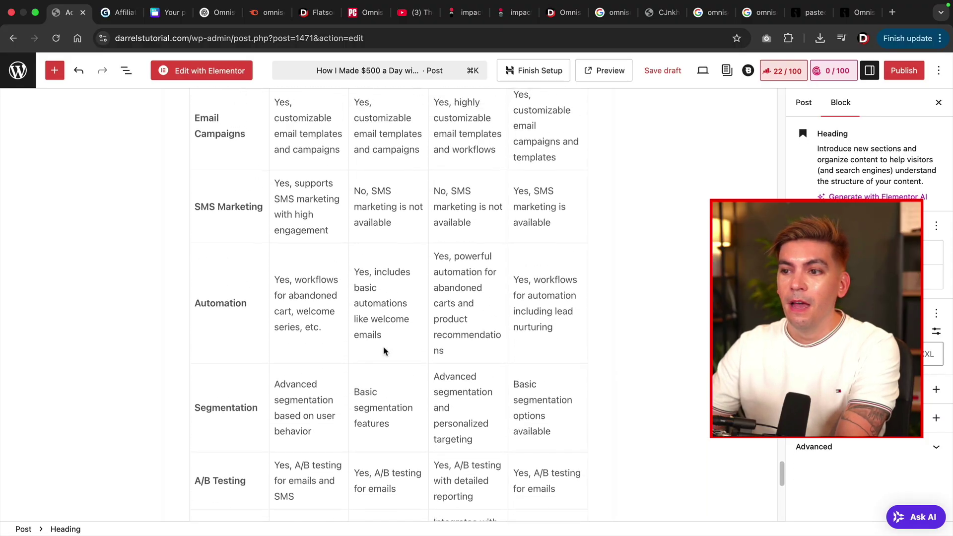
{"action": "scroll", "coordinate": [384, 351], "scroll_direction": "up", "scroll_amount": 5}
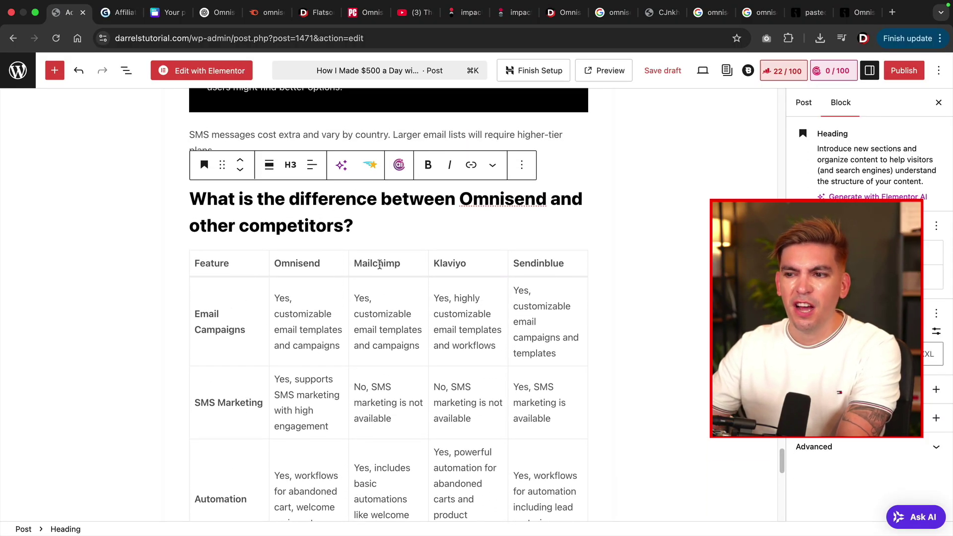
{"action": "double_click", "coordinate": [379, 263]}
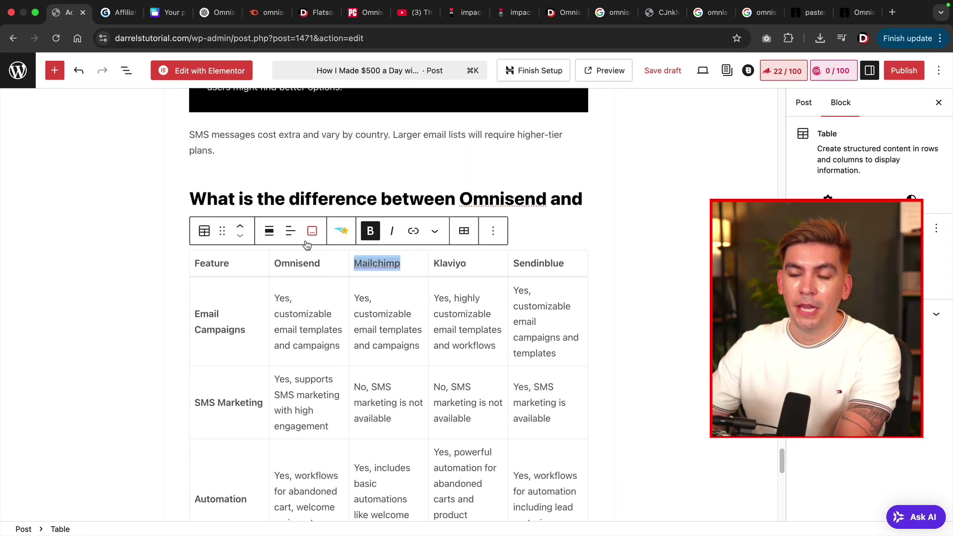
{"action": "left_click", "coordinate": [413, 231]}
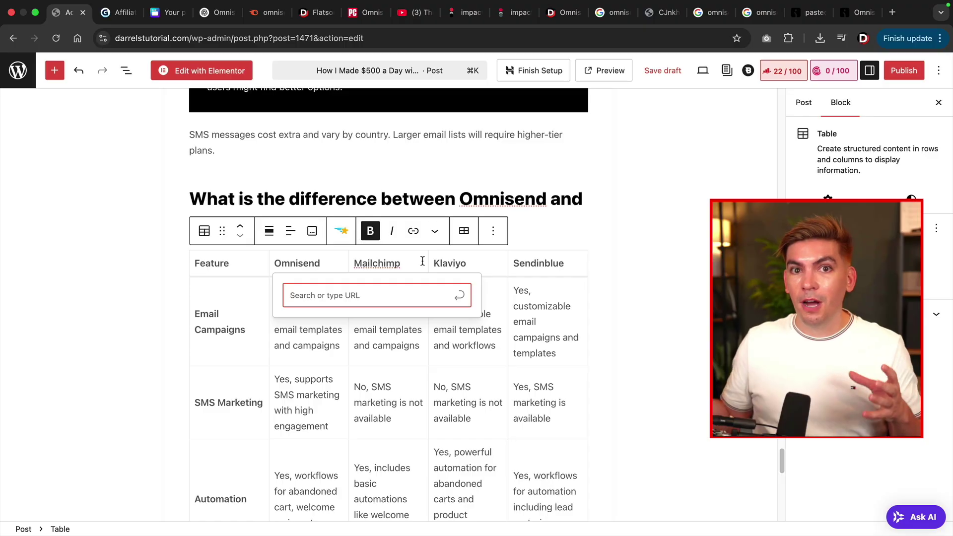
{"action": "left_click", "coordinate": [551, 222]}
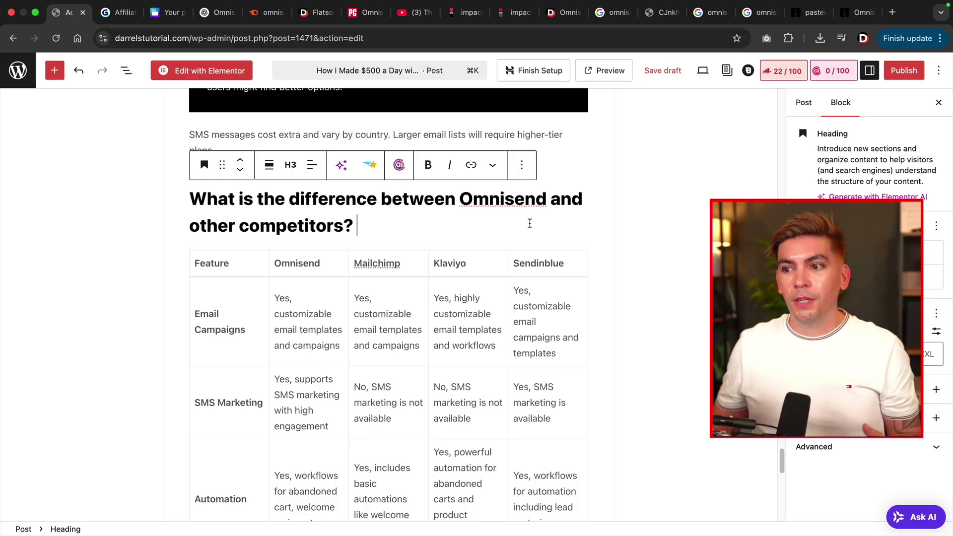
{"action": "double_click", "coordinate": [379, 263]}
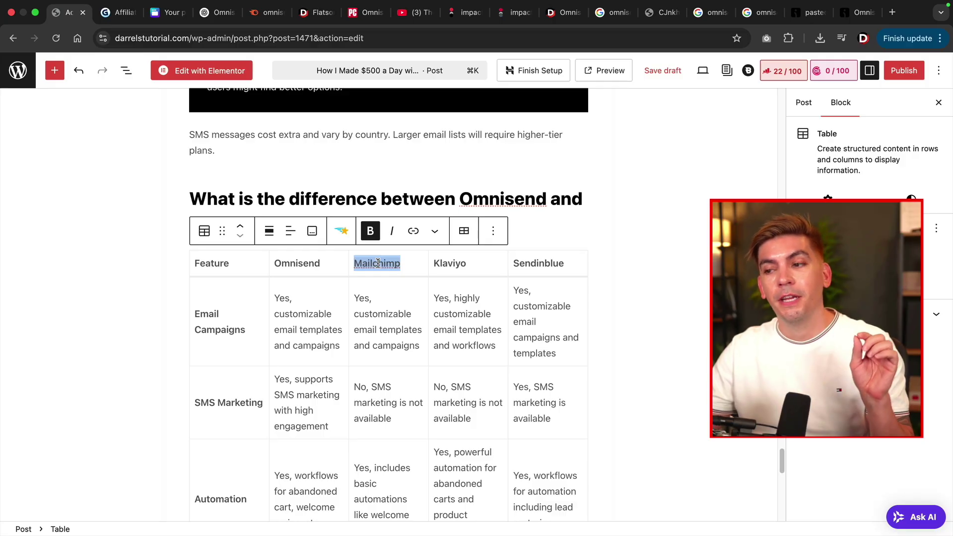
{"action": "double_click", "coordinate": [517, 265]}
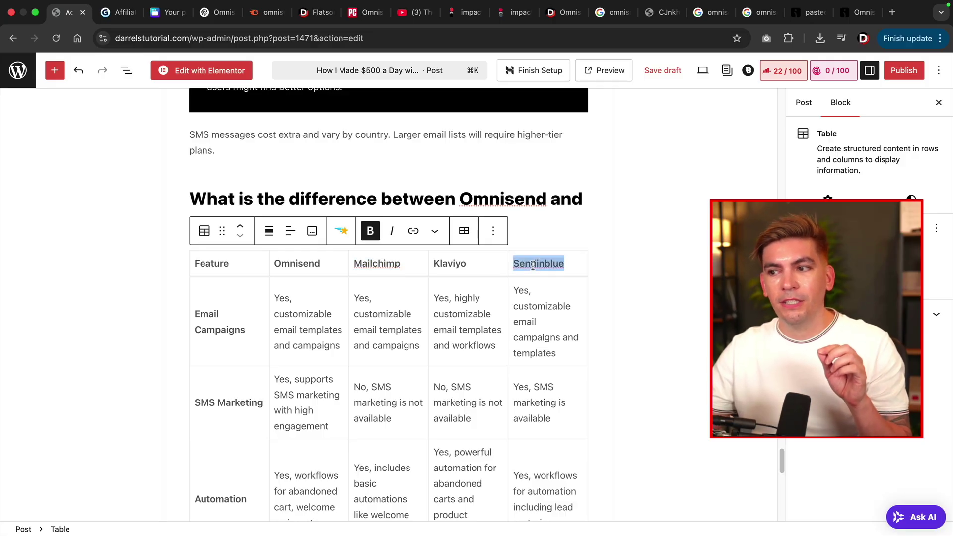
{"action": "double_click", "coordinate": [458, 264]}
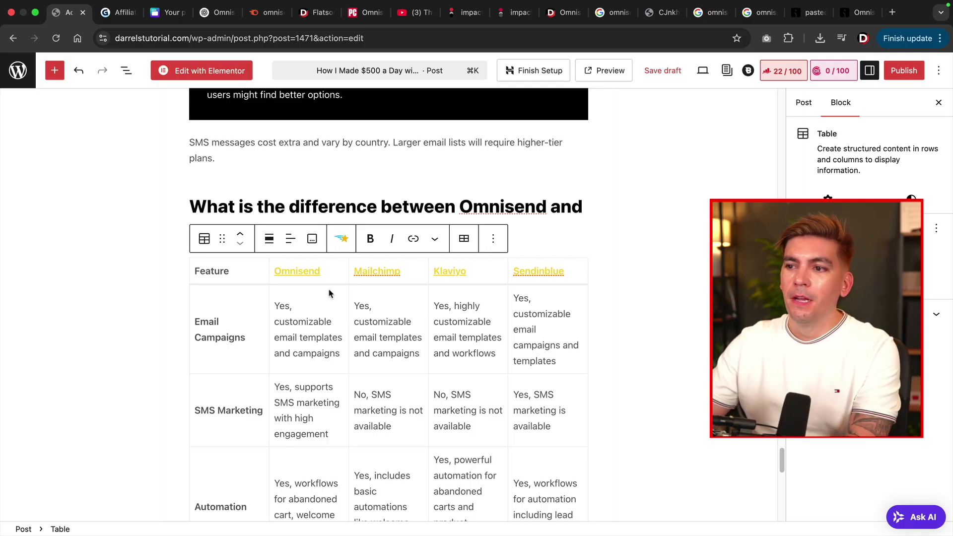
{"action": "scroll", "coordinate": [329, 293], "scroll_direction": "down", "scroll_amount": 10}
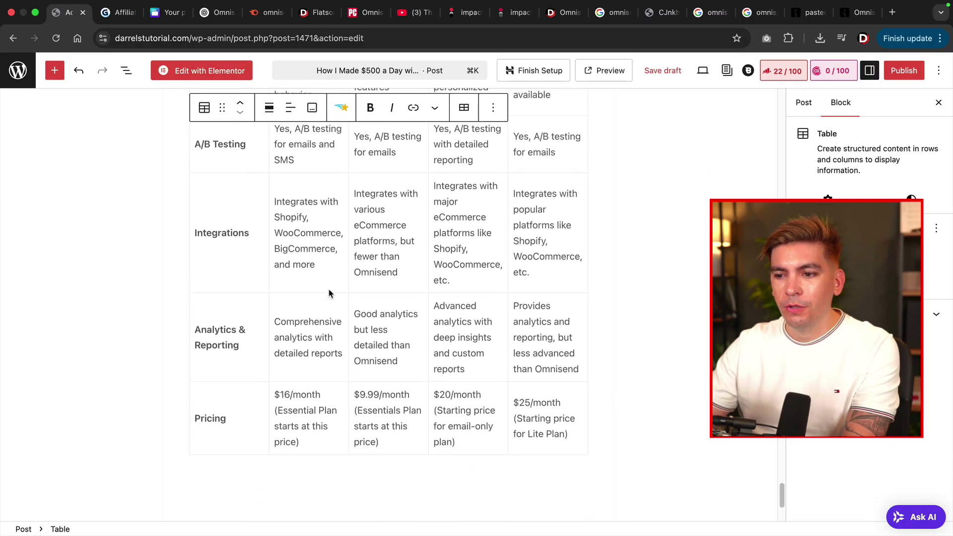
{"action": "scroll", "coordinate": [327, 293], "scroll_direction": "down", "scroll_amount": 3}
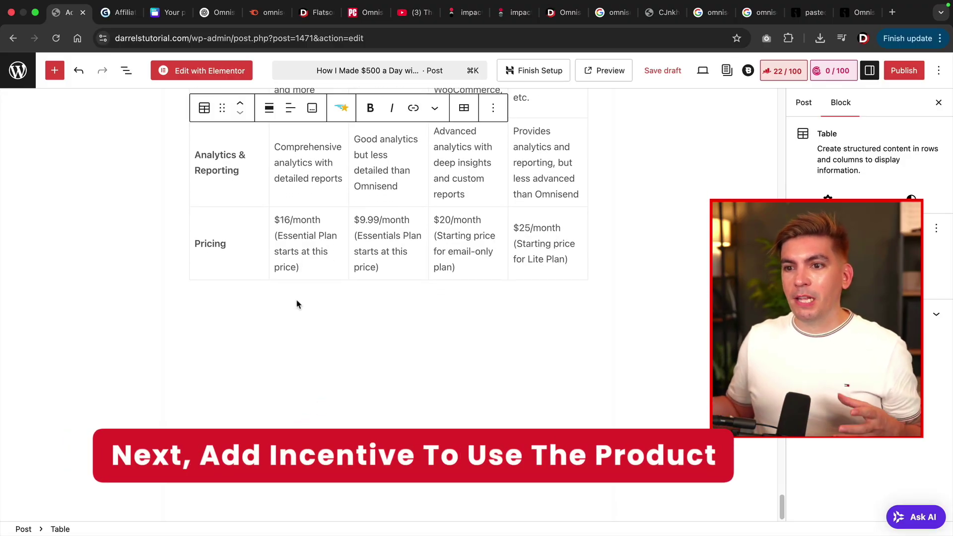
Type 'How we make $500 a day with omnisend' below the table and make it an H3 heading.
{"action": "left_click", "coordinate": [297, 312]}
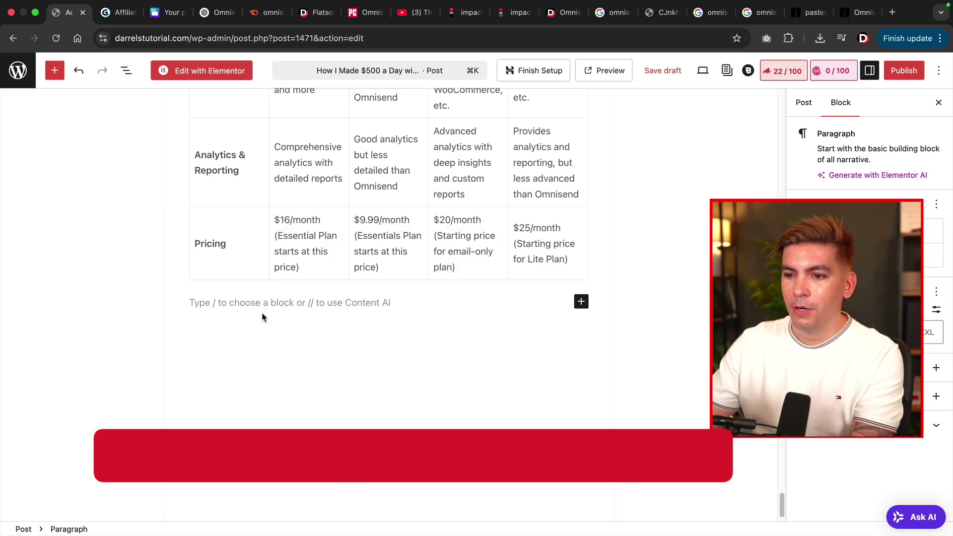
{"action": "type", "text": "How we ma"}
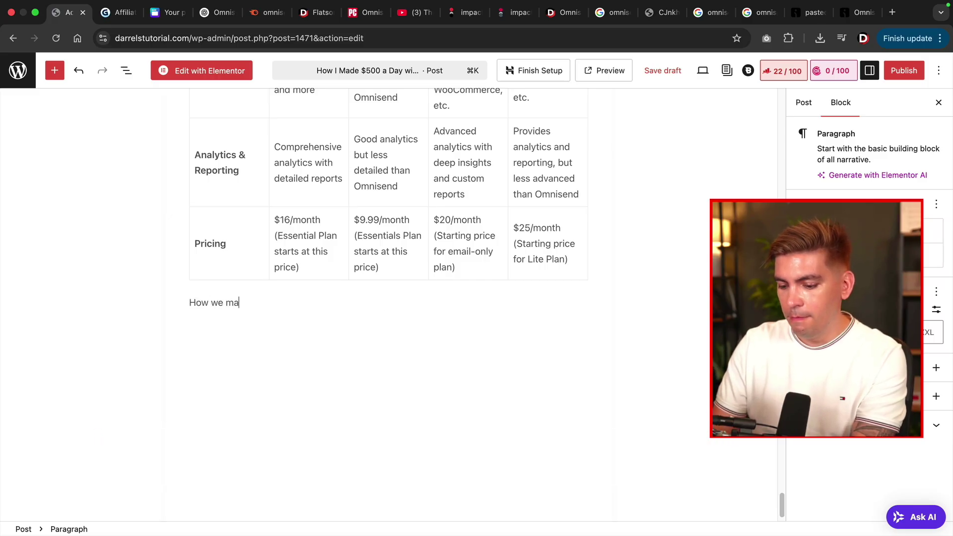
{"action": "type", "text": "ke $500 "}
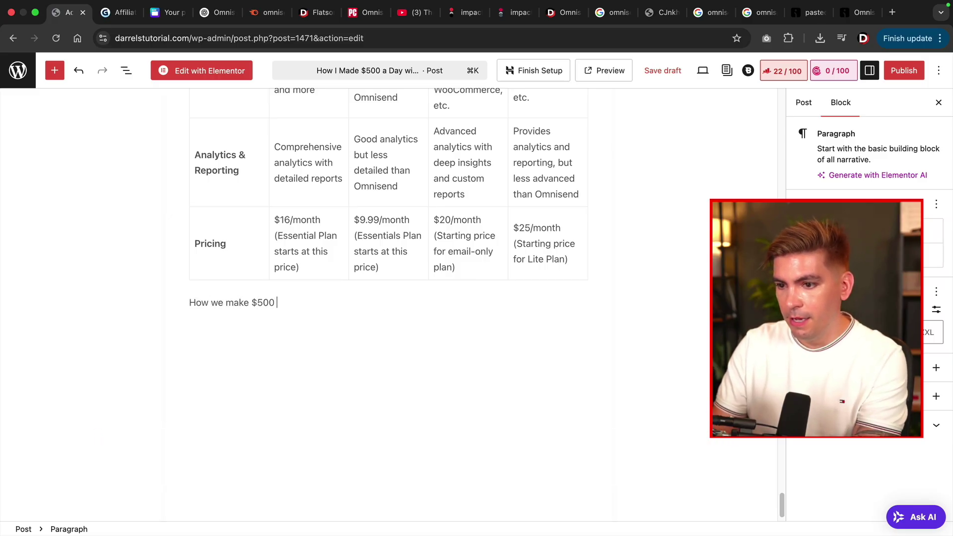
{"action": "type", "text": "a day with omnisend"}
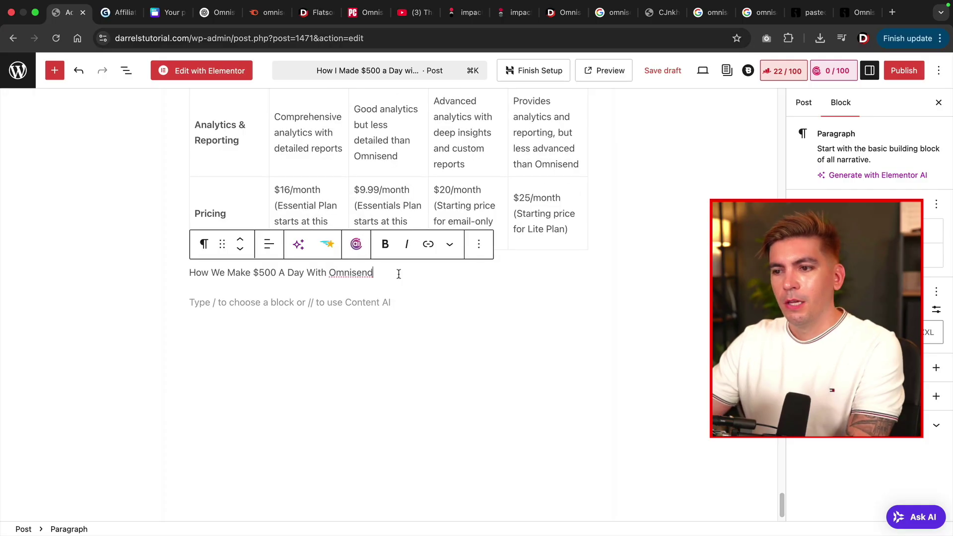
{"action": "triple_click", "coordinate": [369, 272]}
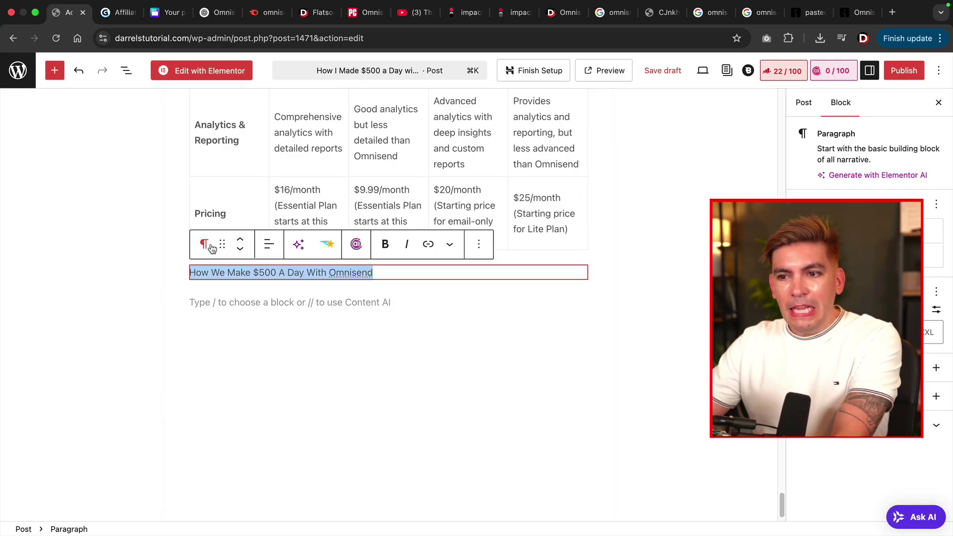
{"action": "left_click", "coordinate": [204, 244]}
{"action": "left_click", "coordinate": [233, 303]}
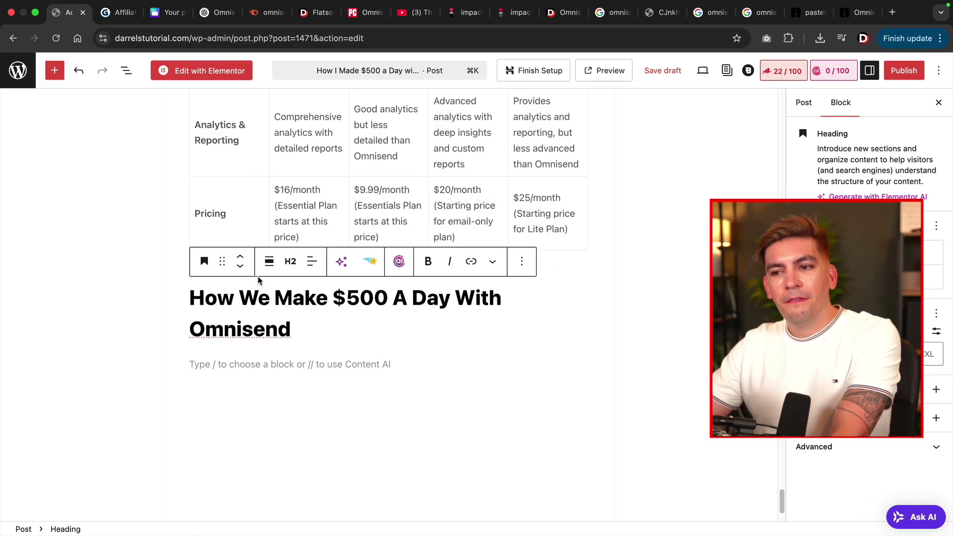
{"action": "left_click", "coordinate": [290, 262]}
{"action": "left_click", "coordinate": [321, 349]}
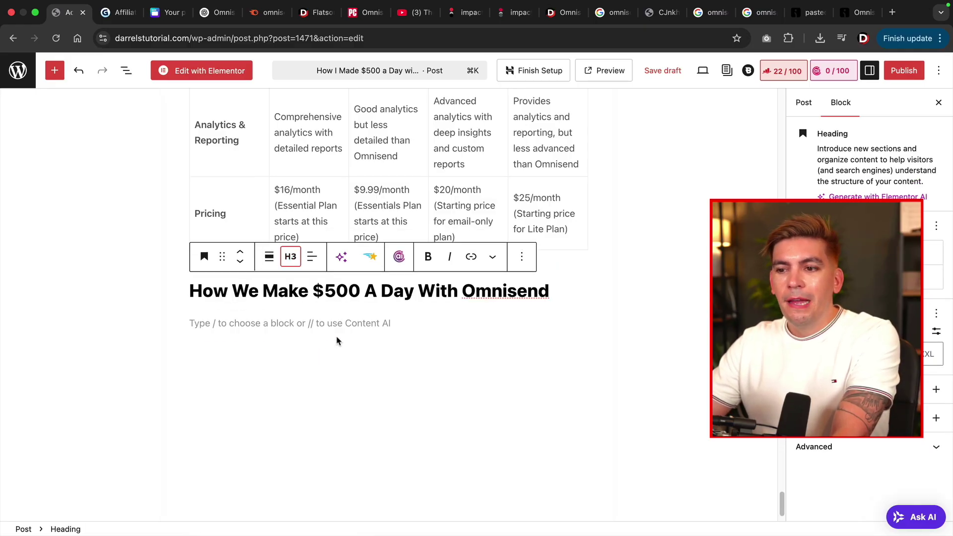
{"action": "left_click", "coordinate": [530, 325]}
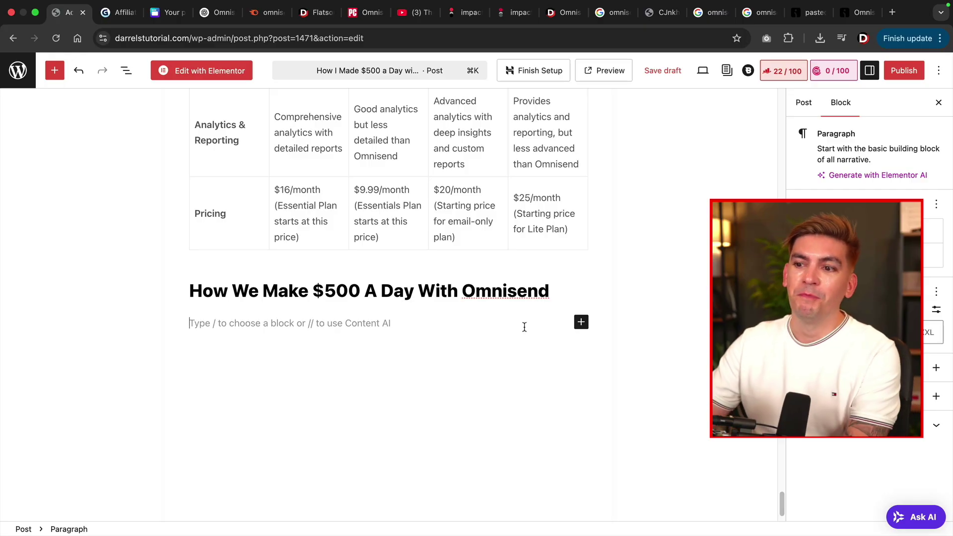
Drag the downloaded dashboard jpg into a new block after the $500+ a day paragraph.
{"action": "scroll", "coordinate": [264, 323], "scroll_direction": "down", "scroll_amount": 2}
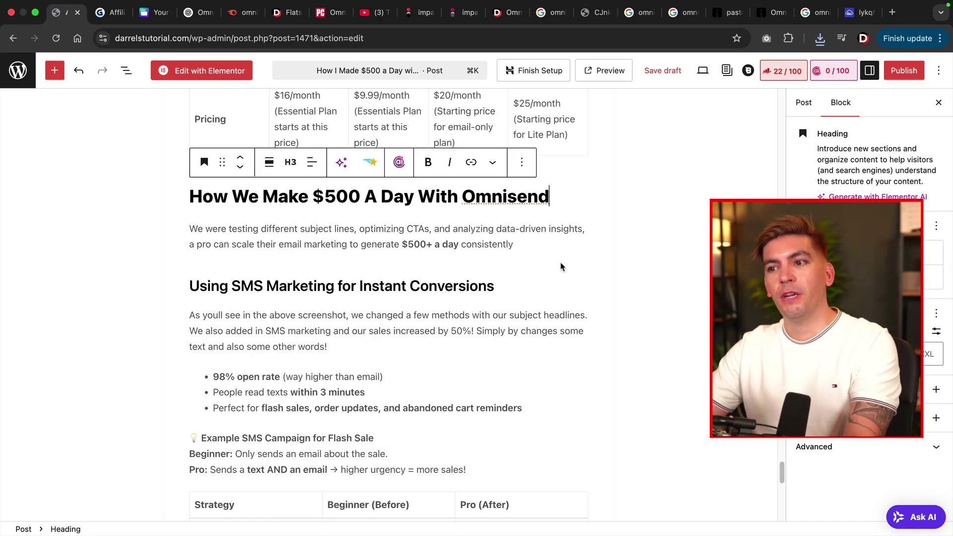
{"action": "mouse_move", "coordinate": [560, 266]}
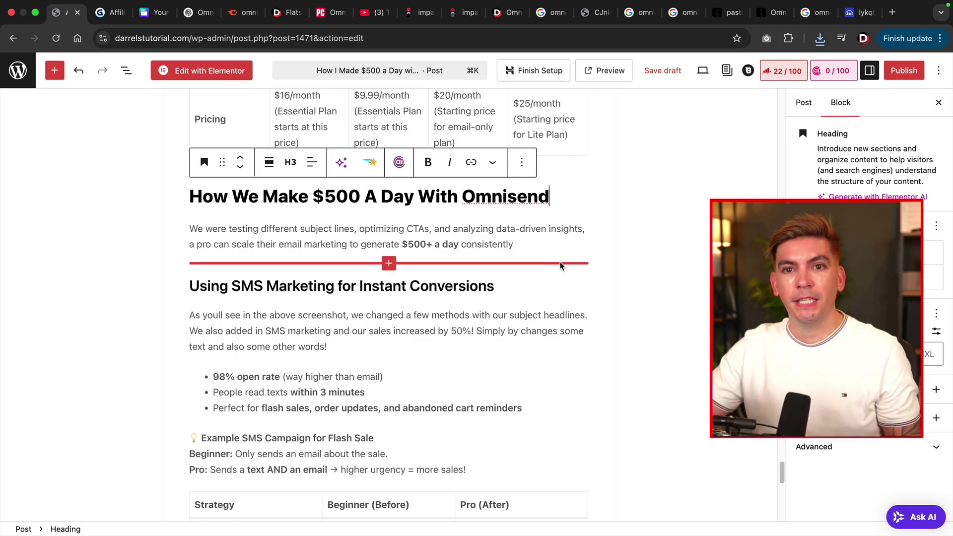
{"action": "left_click", "coordinate": [524, 244]}
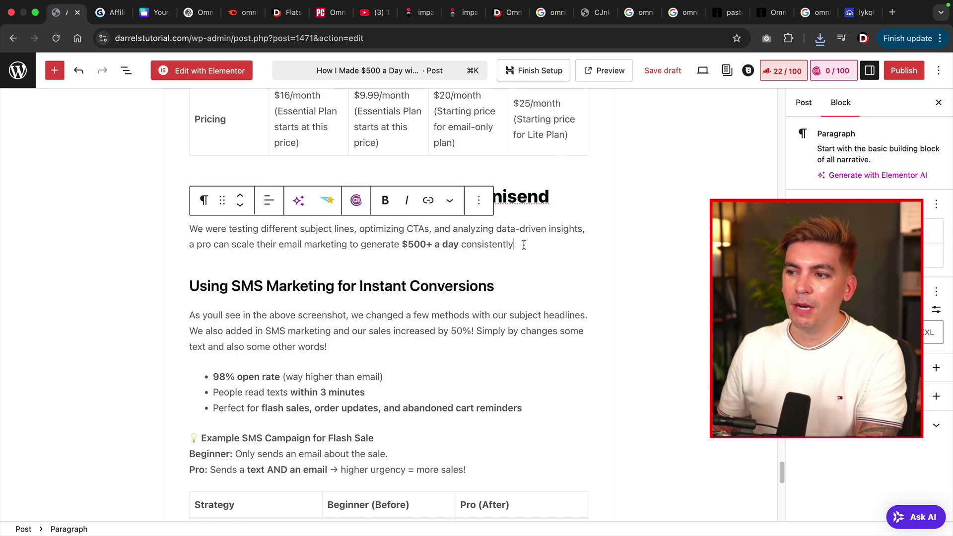
{"action": "key", "text": "Return"}
{"action": "left_click", "coordinate": [820, 38]}
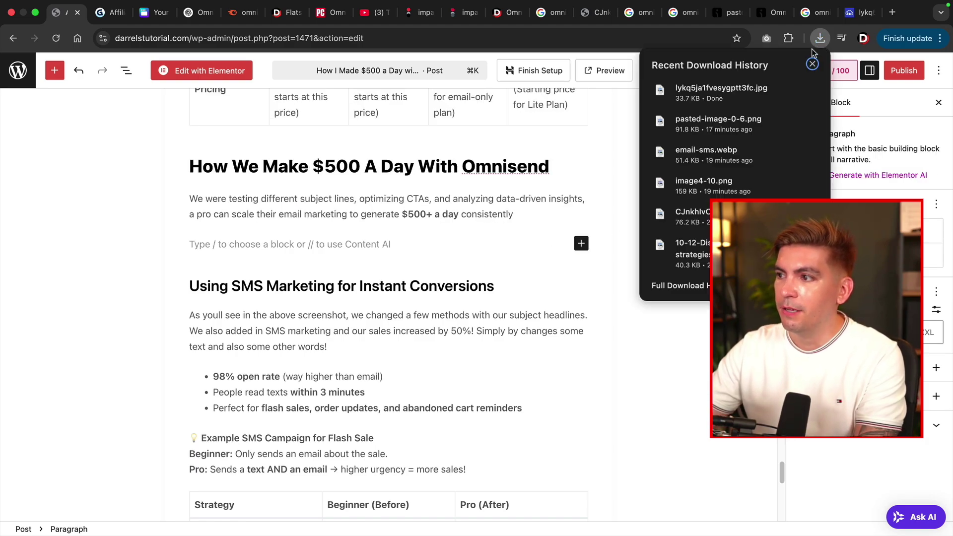
{"action": "left_click_drag", "start_coordinate": [736, 96], "coordinate": [328, 243]}
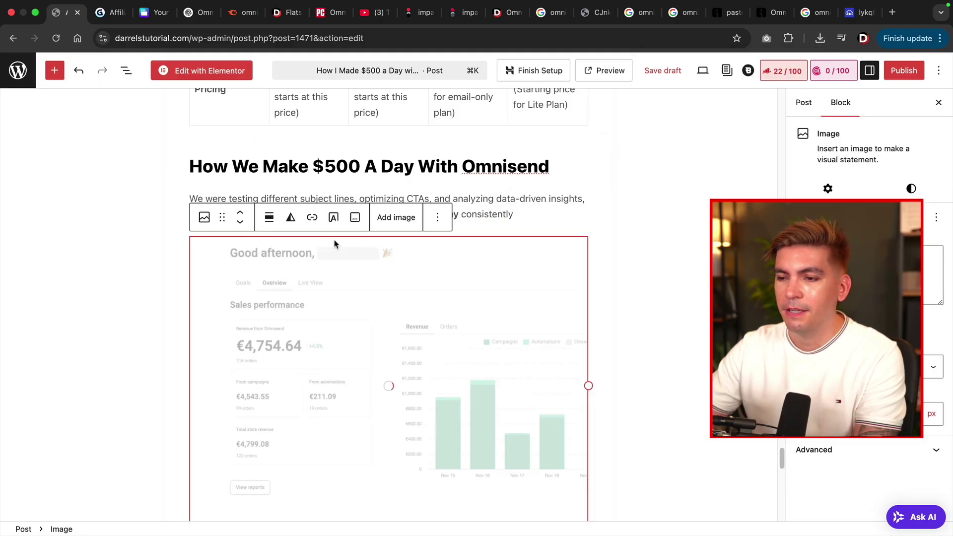
{"action": "scroll", "coordinate": [497, 278], "scroll_direction": "down", "scroll_amount": 2}
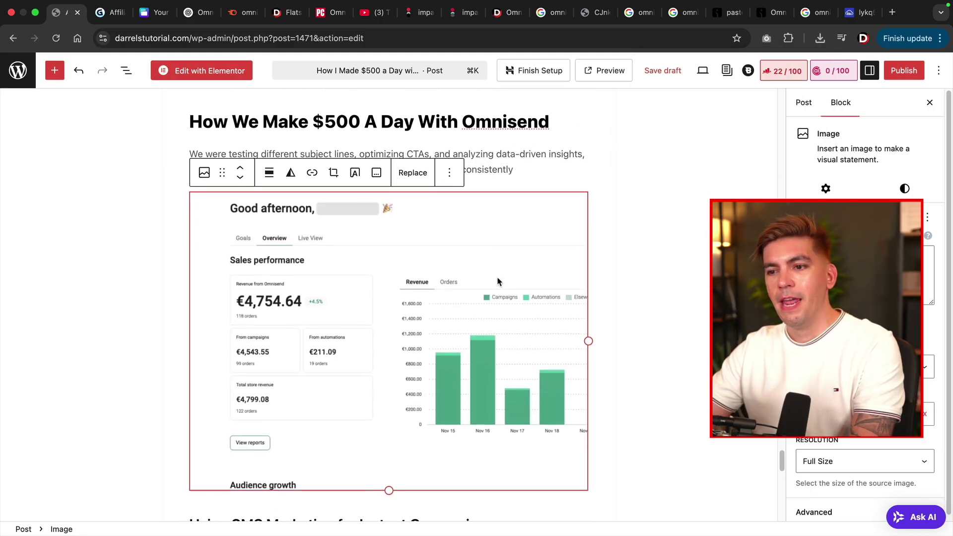
{"action": "scroll", "coordinate": [677, 300], "scroll_direction": "down", "scroll_amount": 10}
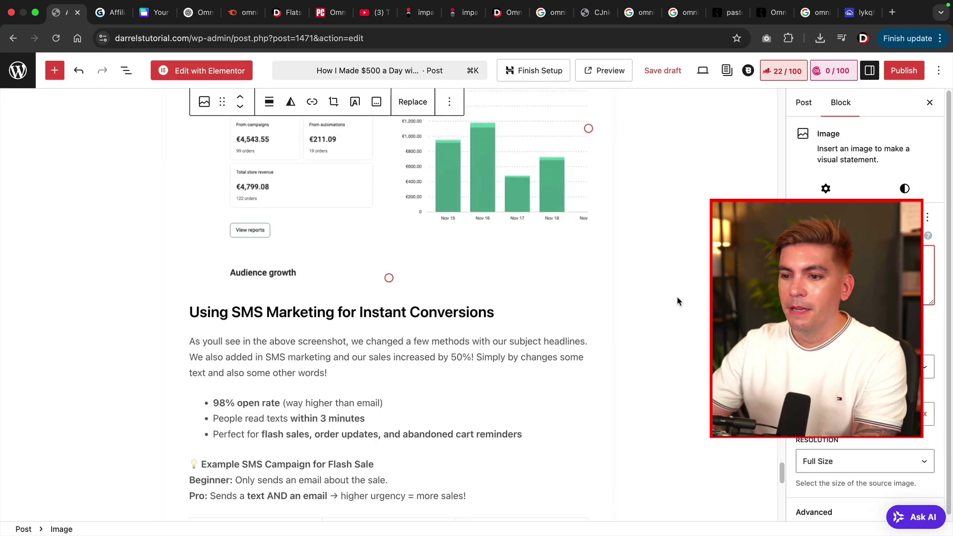
{"action": "scroll", "coordinate": [677, 300], "scroll_direction": "up", "scroll_amount": 2}
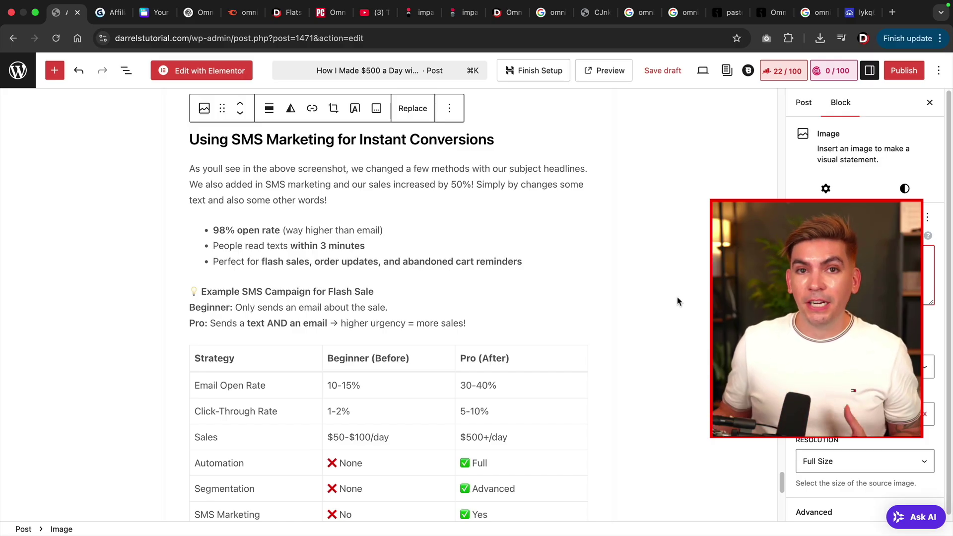
Paste the 'Checkout Omnisend' button block into an empty block below the A/B Testing section.
{"action": "scroll", "coordinate": [556, 278], "scroll_direction": "down", "scroll_amount": 5}
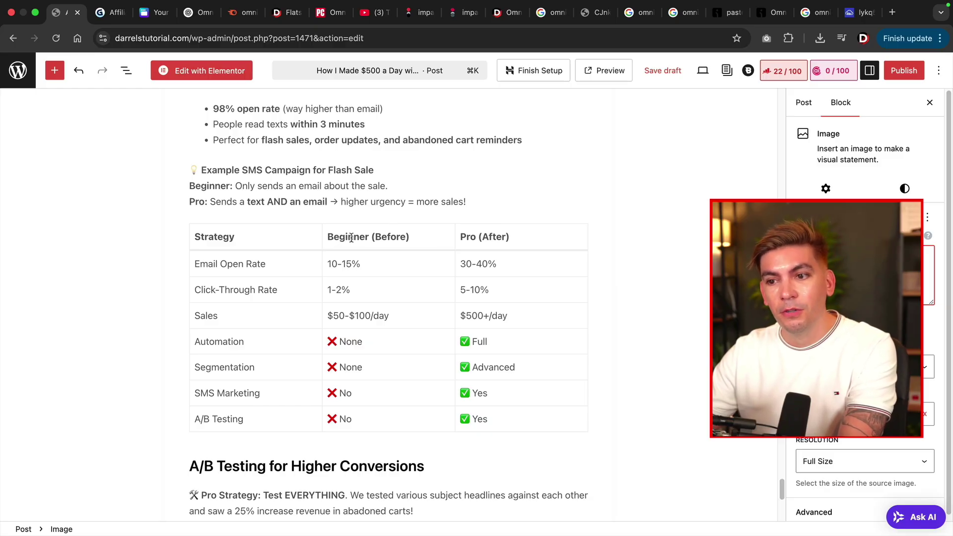
{"action": "scroll", "coordinate": [484, 240], "scroll_direction": "down", "scroll_amount": 5}
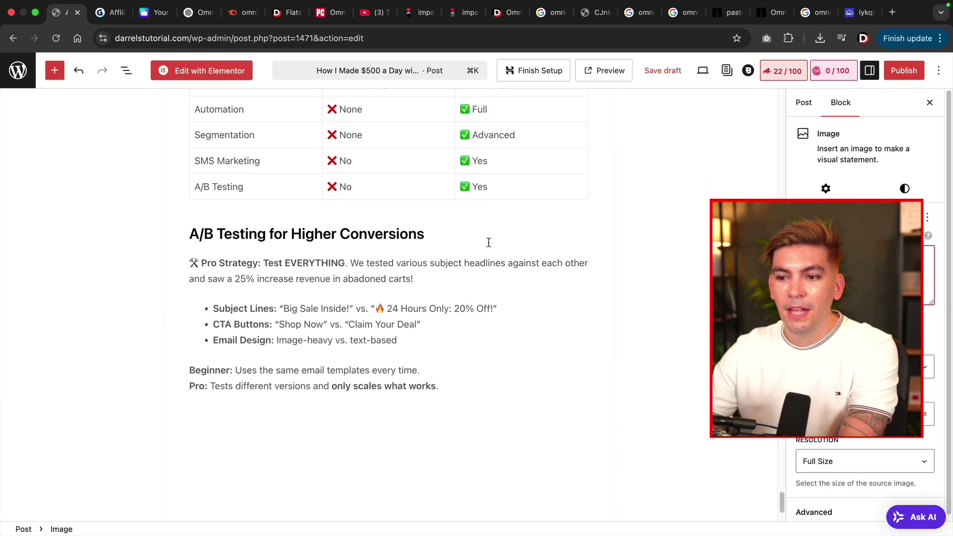
{"action": "left_click", "coordinate": [189, 227]}
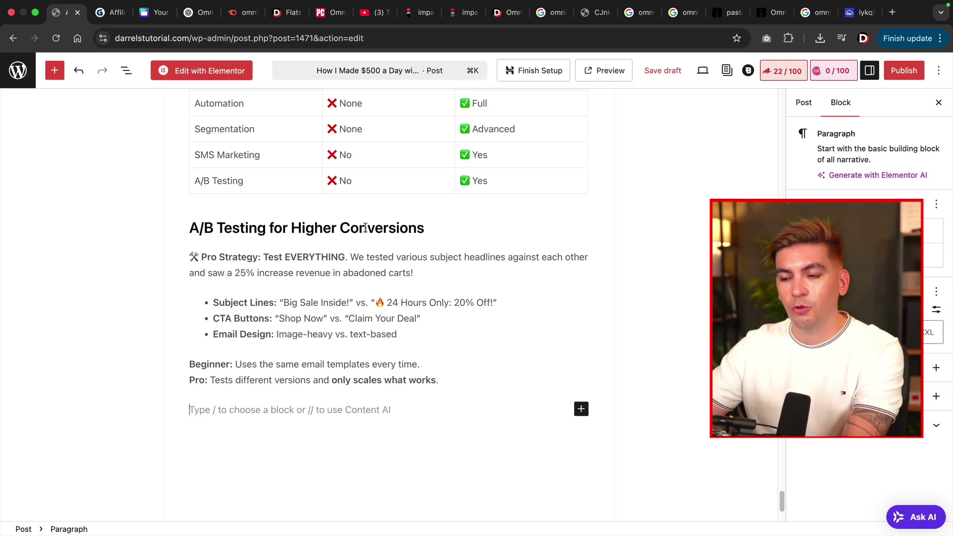
{"action": "scroll", "coordinate": [406, 279], "scroll_direction": "down", "scroll_amount": 2}
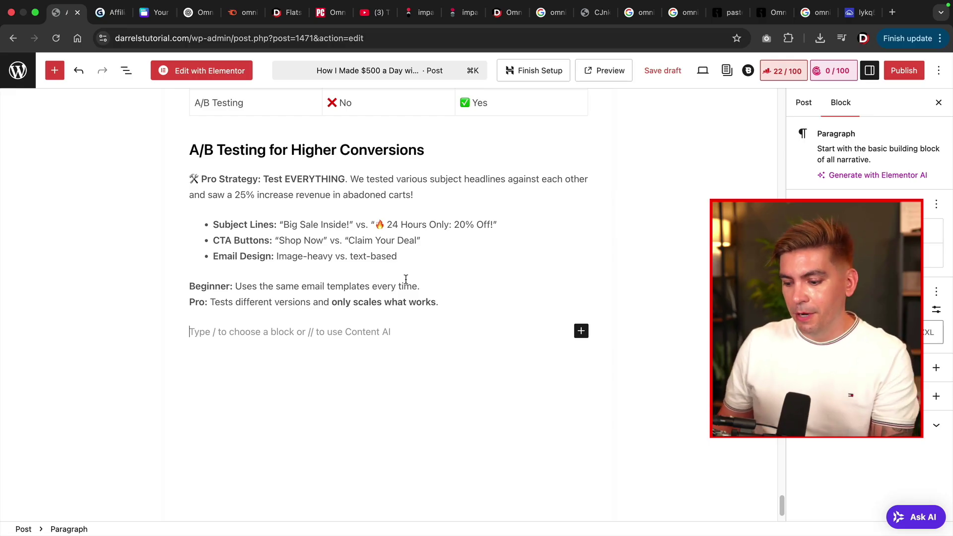
{"action": "key", "text": "super+v"}
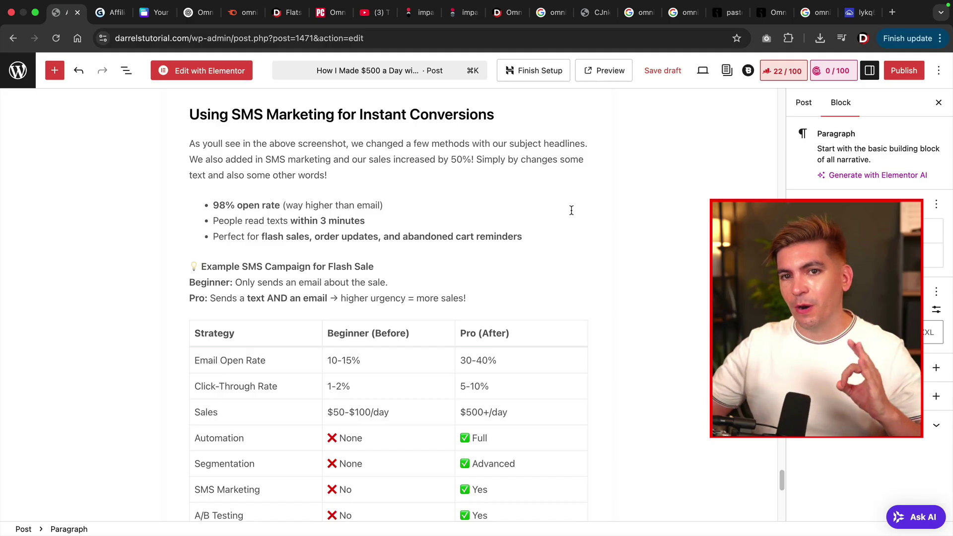
Insert the Final Thoughts heading and its conclusion paragraphs at the end of the post.
{"action": "scroll", "coordinate": [498, 244], "scroll_direction": "down", "scroll_amount": 7}
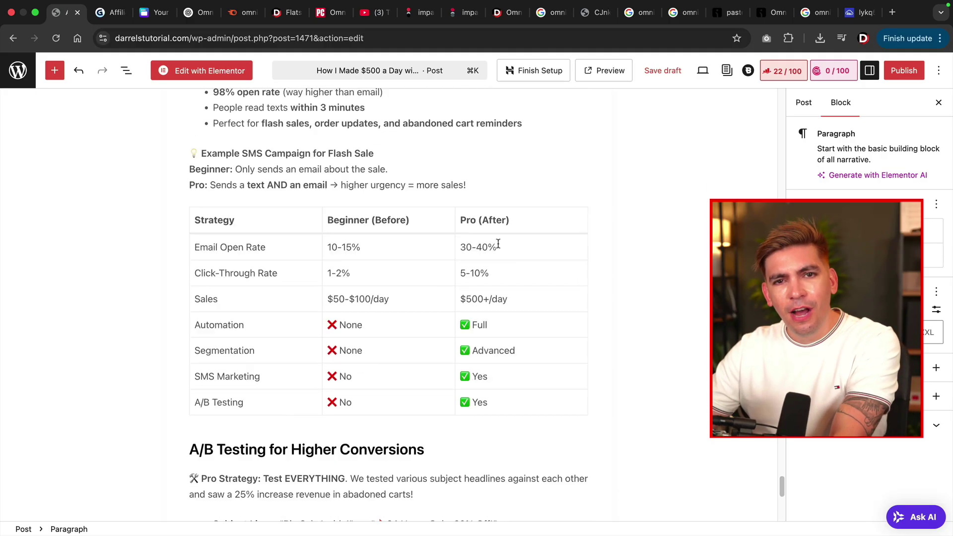
{"action": "scroll", "coordinate": [499, 243], "scroll_direction": "down", "scroll_amount": 4}
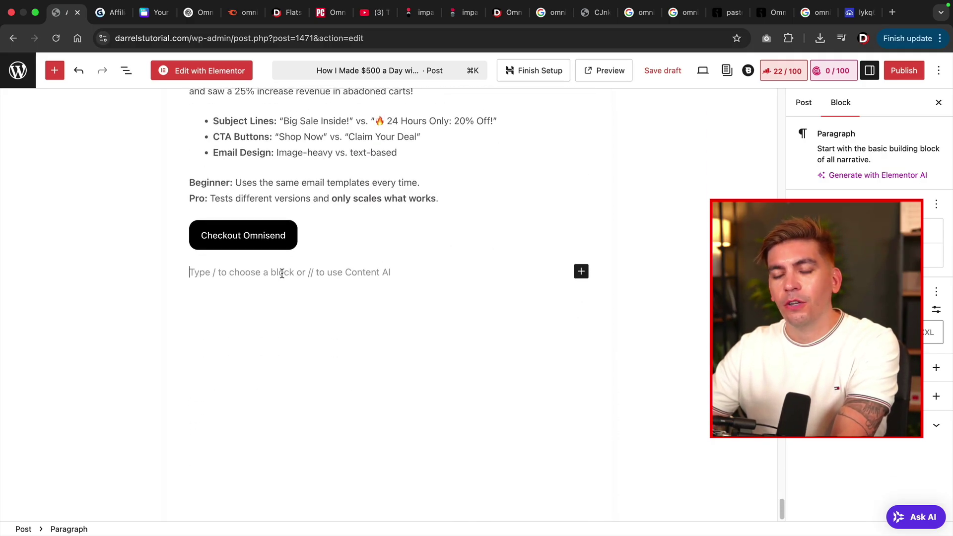
{"action": "type", "text": "Final Thoughts"}
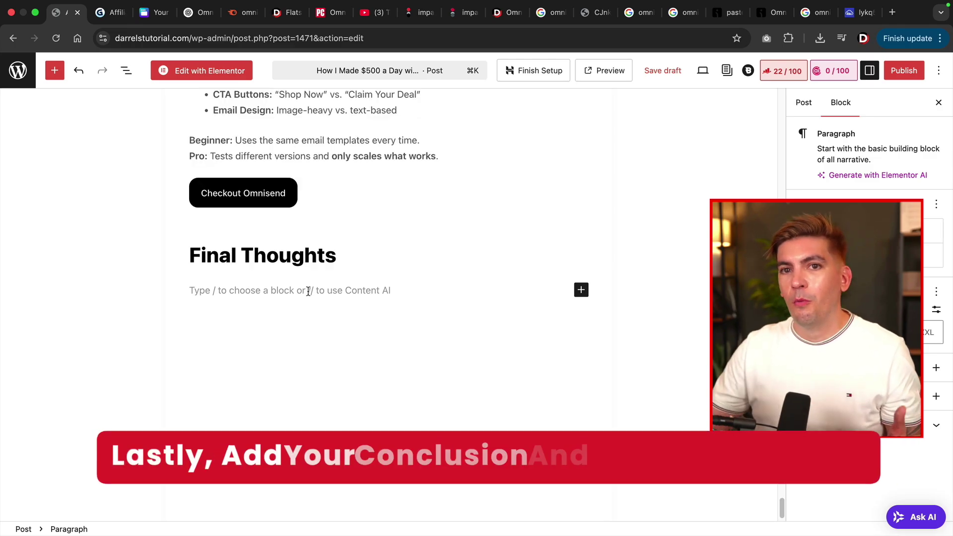
{"action": "key", "text": "super+z"}
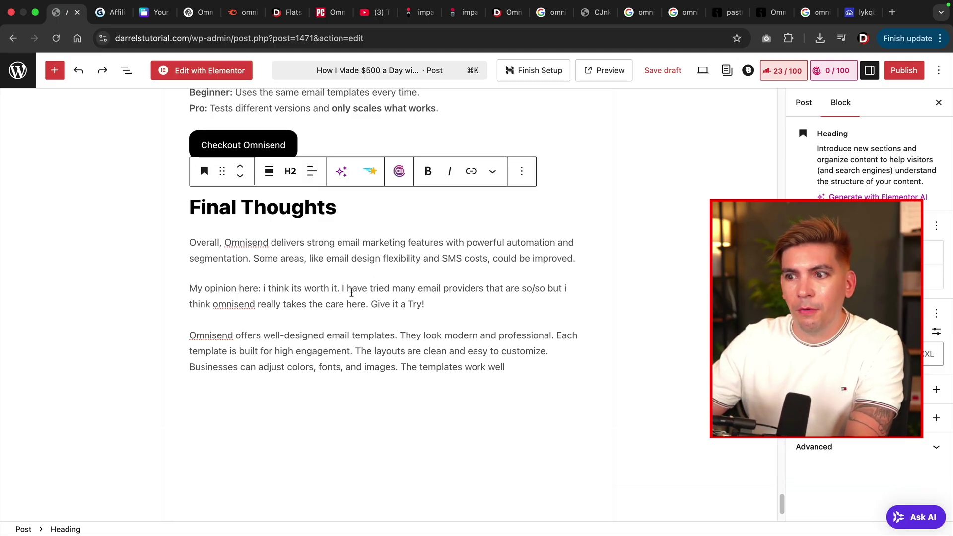
Give the opinion paragraphs a black background with white text.
{"action": "triple_click", "coordinate": [356, 292]}
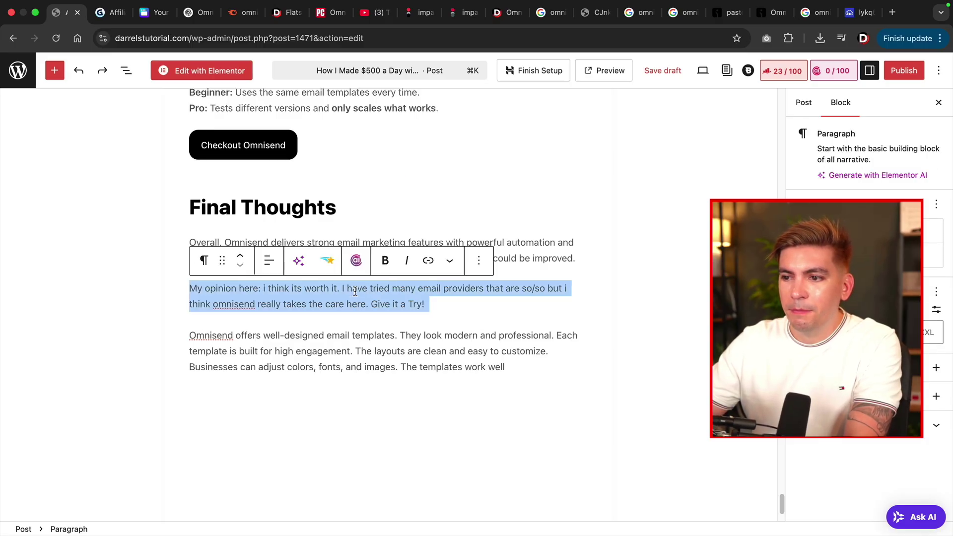
{"action": "left_click", "coordinate": [844, 255]}
{"action": "left_click", "coordinate": [708, 392]}
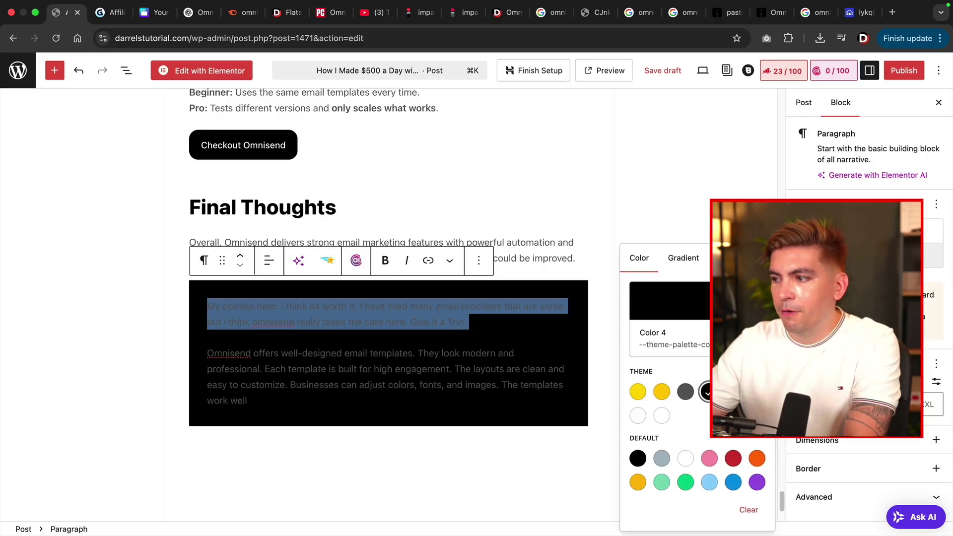
{"action": "left_click", "coordinate": [707, 391]}
{"action": "left_click", "coordinate": [637, 363]}
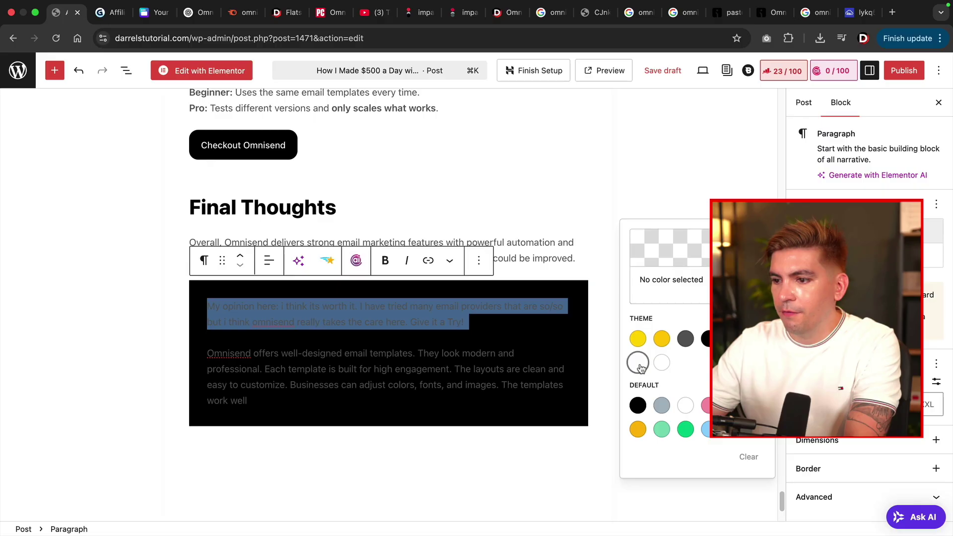
{"action": "left_click", "coordinate": [449, 364]}
{"action": "left_click", "coordinate": [377, 249]}
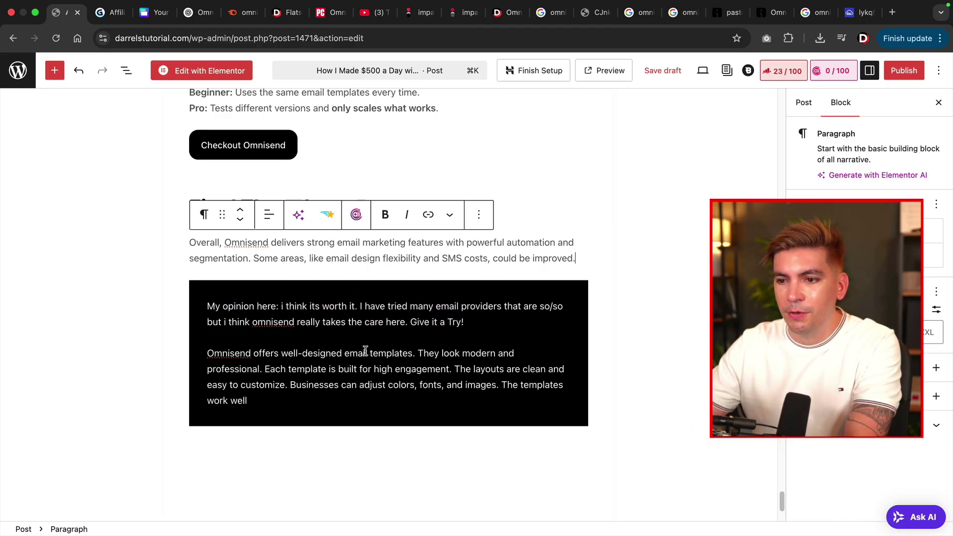
{"action": "scroll", "coordinate": [395, 357], "scroll_direction": "down", "scroll_amount": 2}
{"action": "scroll", "coordinate": [394, 357], "scroll_direction": "up", "scroll_amount": 10}
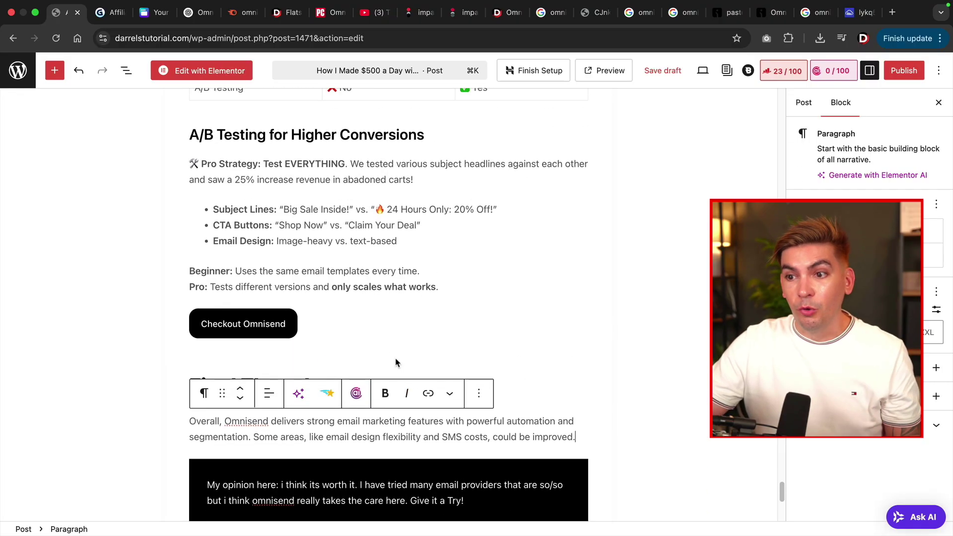
{"action": "scroll", "coordinate": [395, 362], "scroll_direction": "up", "scroll_amount": 15}
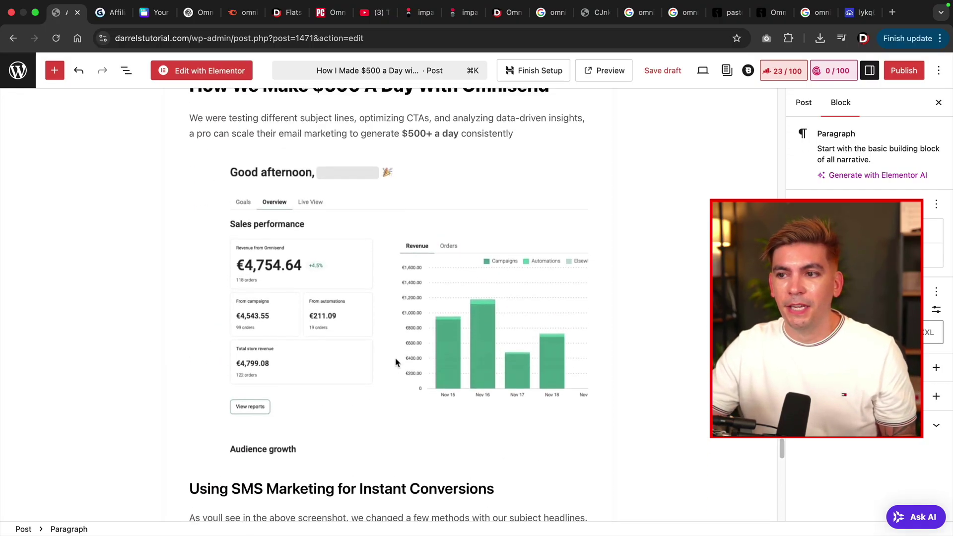
{"action": "scroll", "coordinate": [396, 362], "scroll_direction": "up", "scroll_amount": 15}
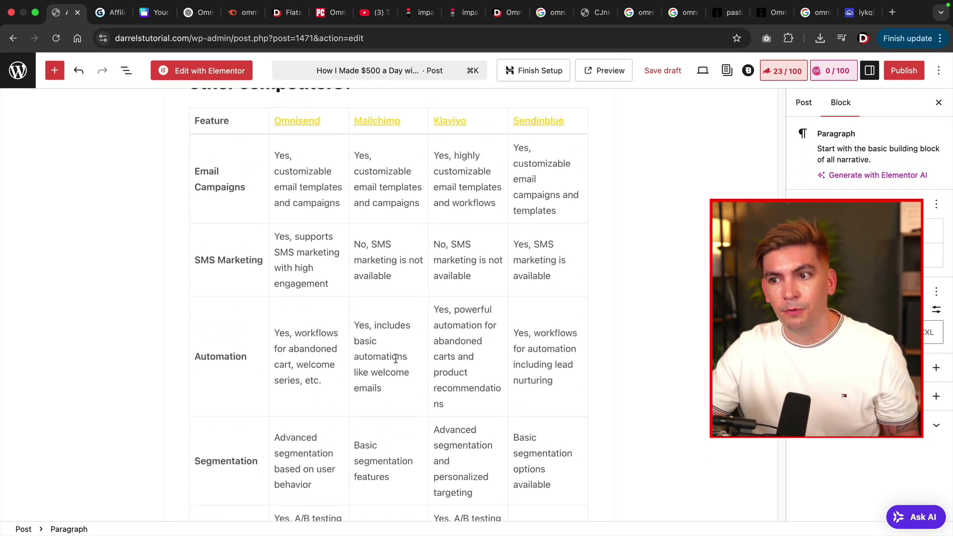
{"action": "scroll", "coordinate": [396, 358], "scroll_direction": "up", "scroll_amount": 2}
{"action": "scroll", "coordinate": [394, 357], "scroll_direction": "down", "scroll_amount": 5}
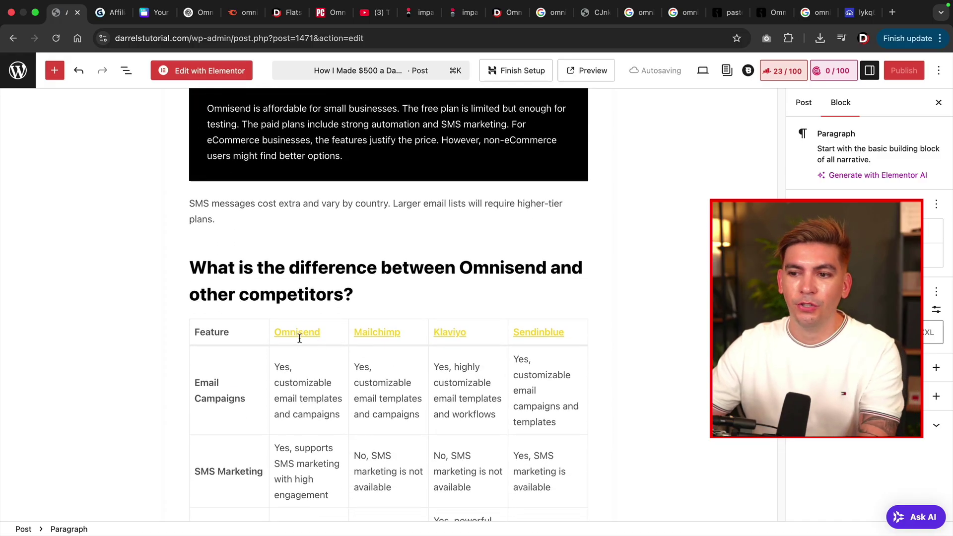
{"action": "scroll", "coordinate": [404, 289], "scroll_direction": "up", "scroll_amount": 10}
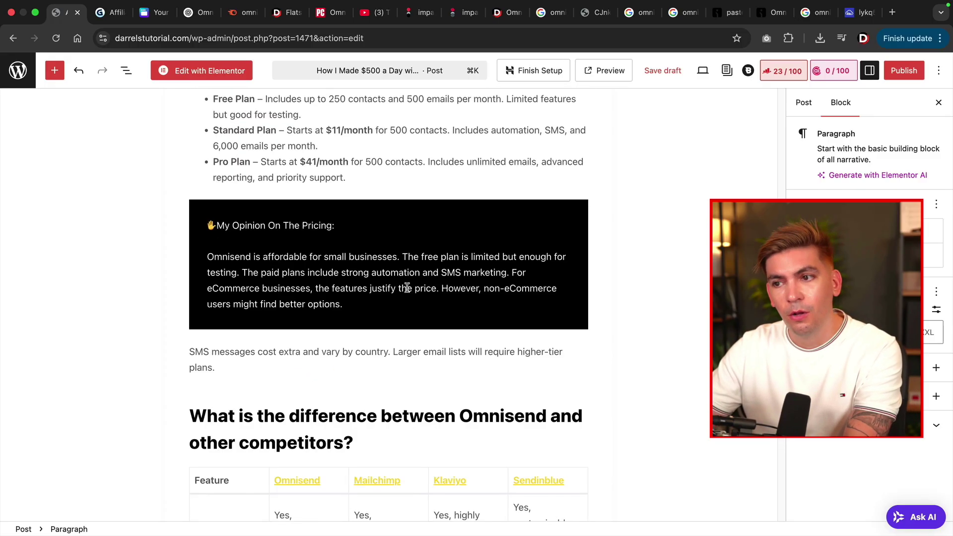
{"action": "scroll", "coordinate": [408, 293], "scroll_direction": "up", "scroll_amount": 14}
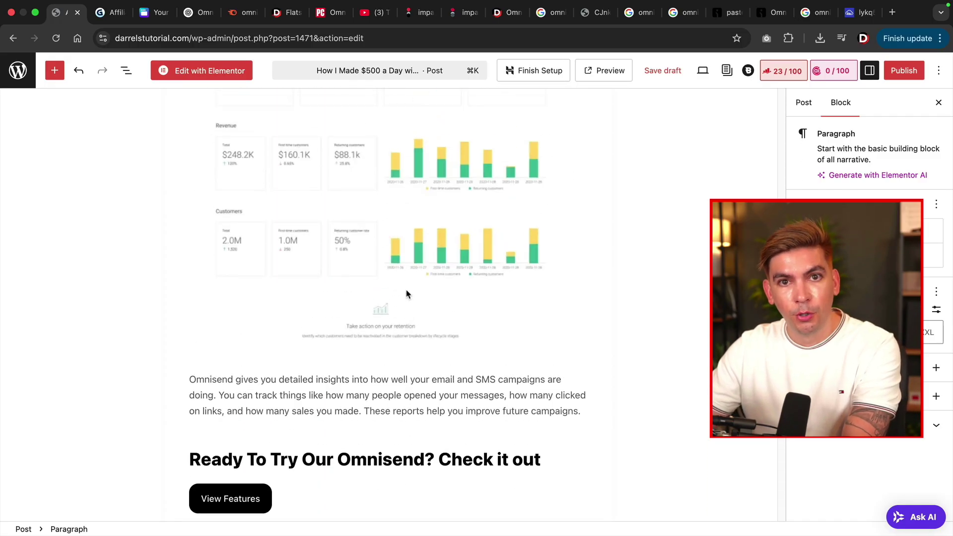
{"action": "scroll", "coordinate": [411, 299], "scroll_direction": "up", "scroll_amount": 20}
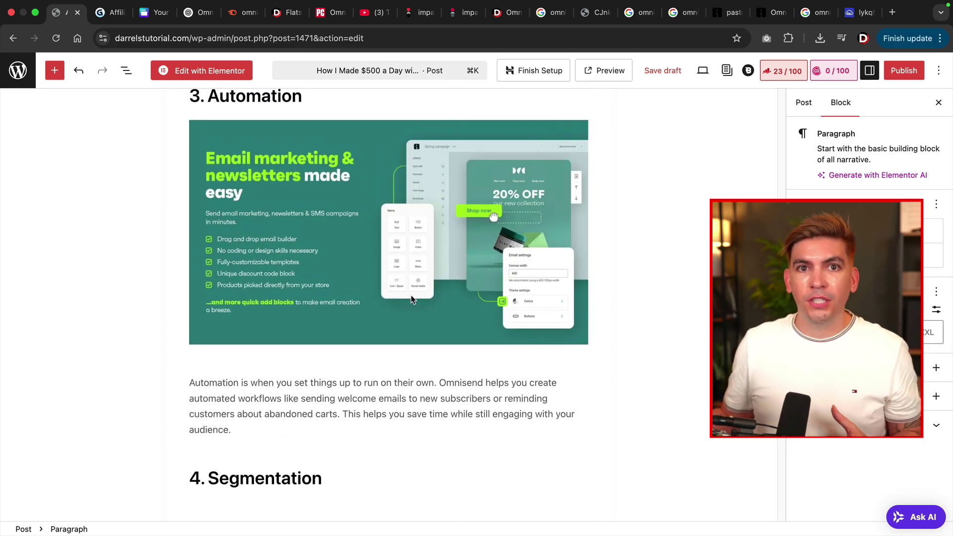
{"action": "scroll", "coordinate": [410, 297], "scroll_direction": "up", "scroll_amount": 18}
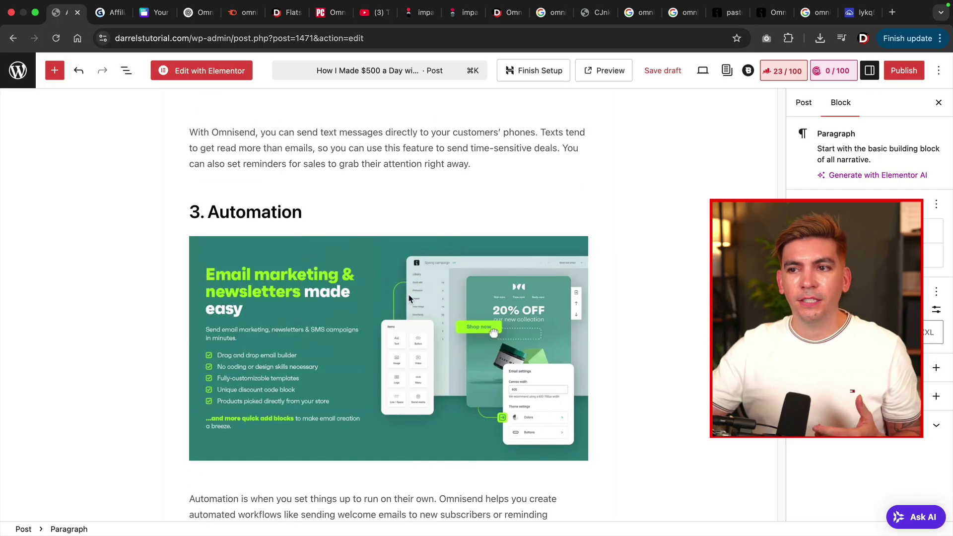
{"action": "scroll", "coordinate": [408, 295], "scroll_direction": "up", "scroll_amount": 20}
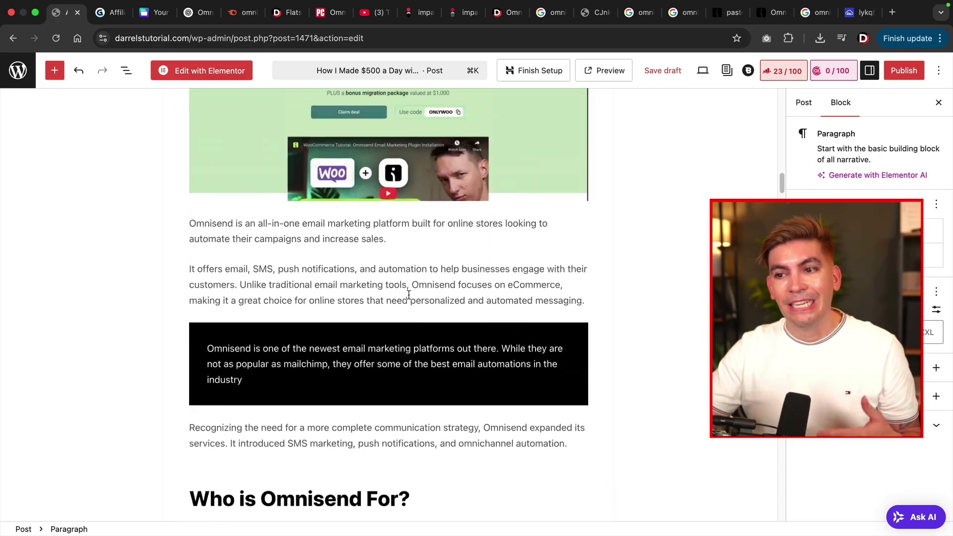
{"action": "scroll", "coordinate": [409, 298], "scroll_direction": "up", "scroll_amount": 20}
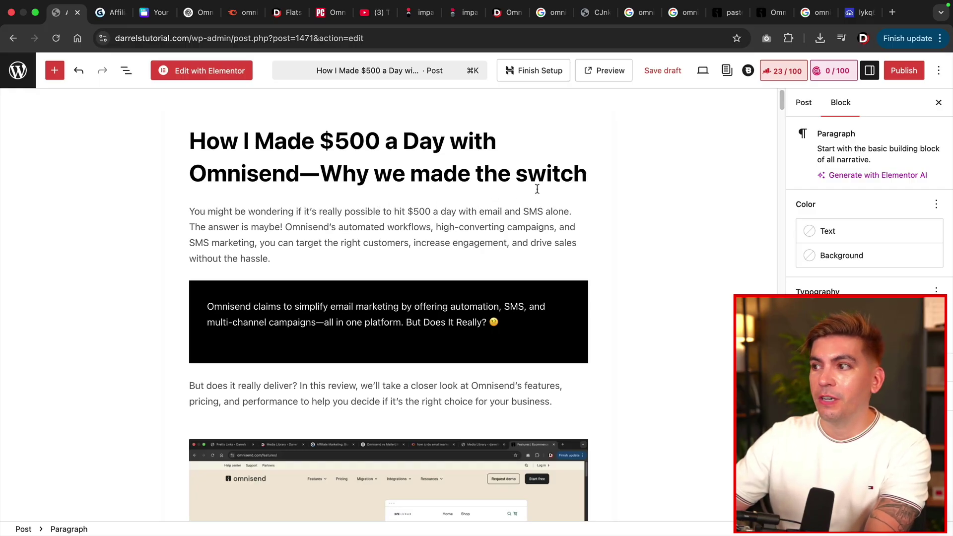
Set discount.png from the Media Library as the featured image, then open Rank Math's Edit Snippet preview.
{"action": "left_click", "coordinate": [804, 105]}
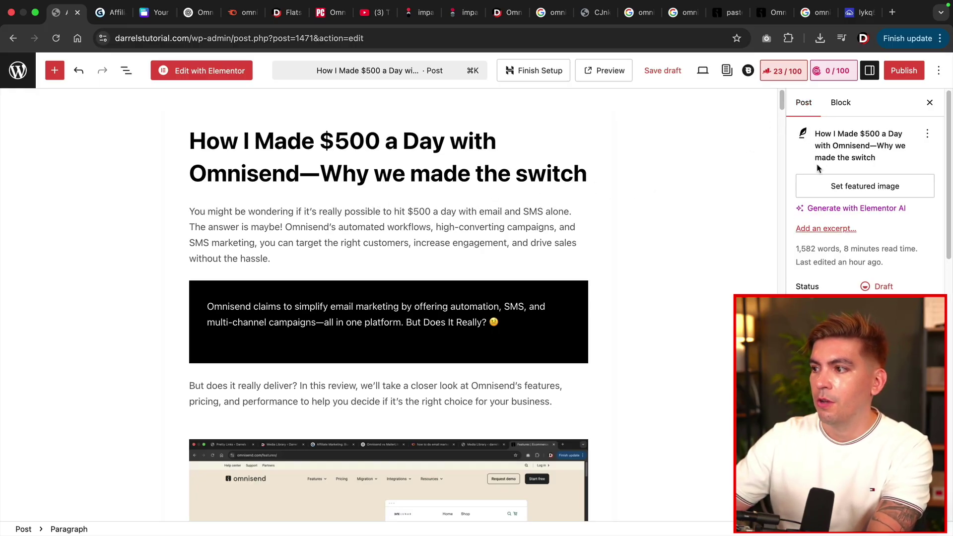
{"action": "left_click", "coordinate": [863, 187]}
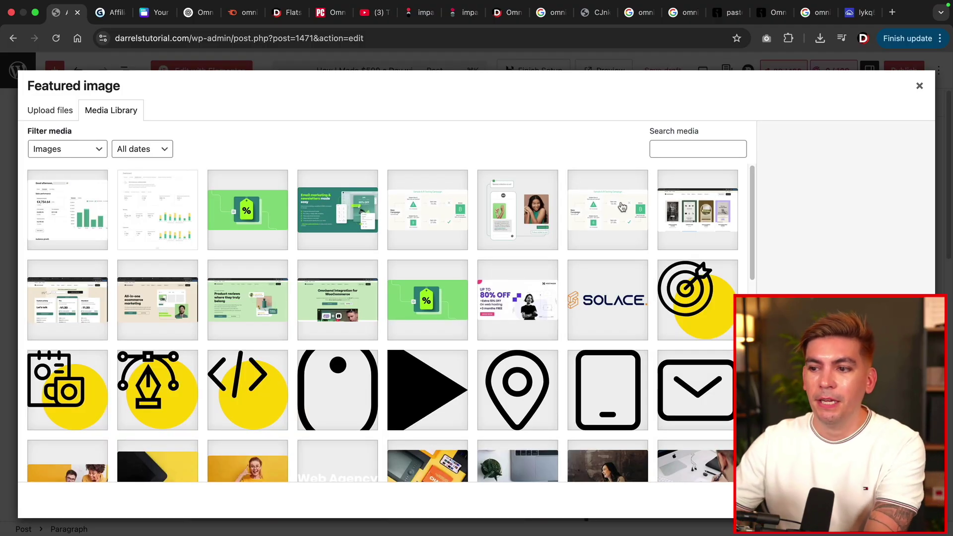
{"action": "left_click", "coordinate": [429, 306]}
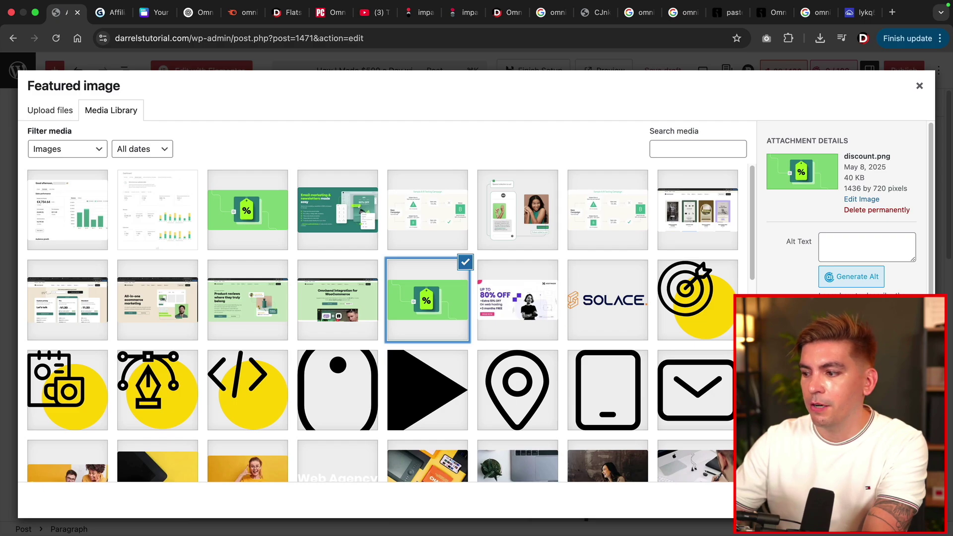
{"action": "left_click", "coordinate": [885, 501]}
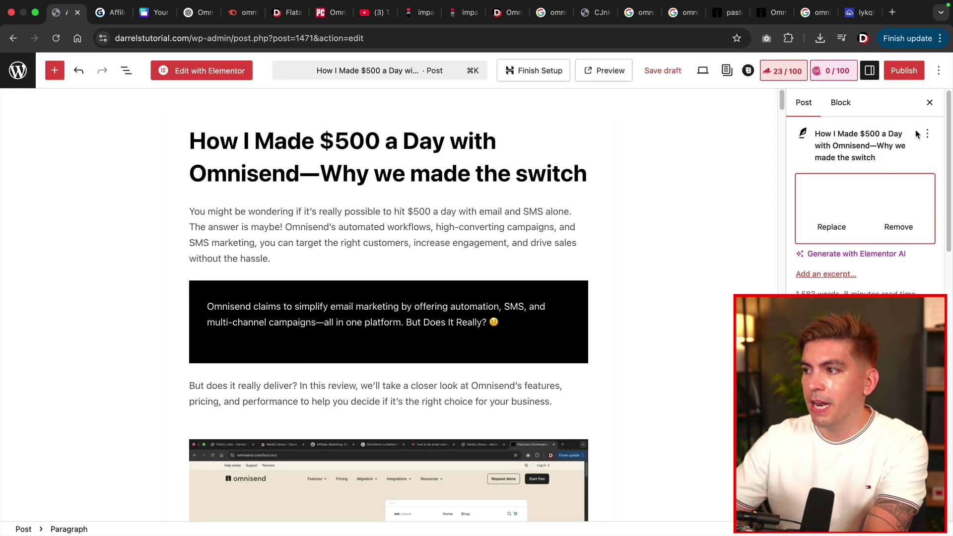
{"action": "left_click", "coordinate": [783, 74]}
{"action": "left_click", "coordinate": [824, 268]}
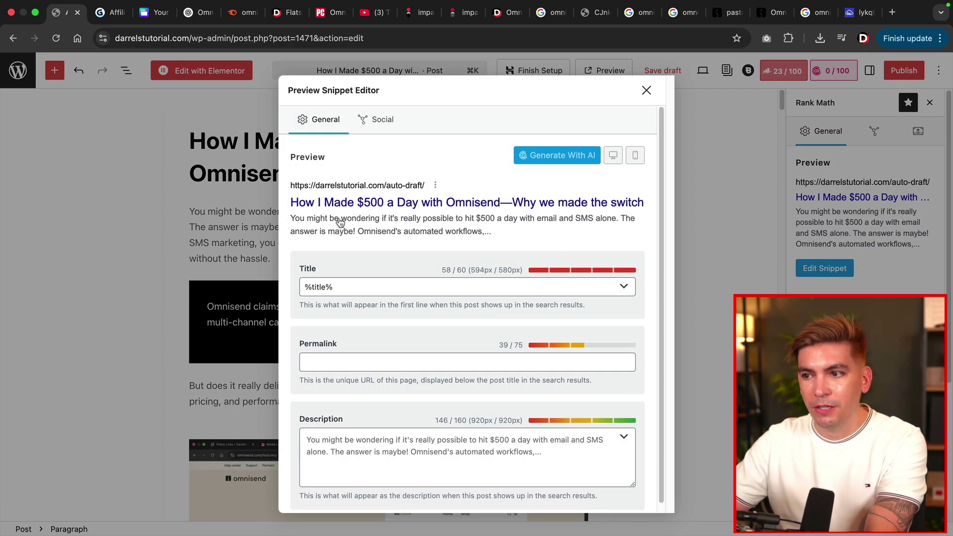
Review the Rank Math meta description in the snippet editor, then close it.
{"action": "scroll", "coordinate": [411, 328], "scroll_direction": "down", "scroll_amount": 1}
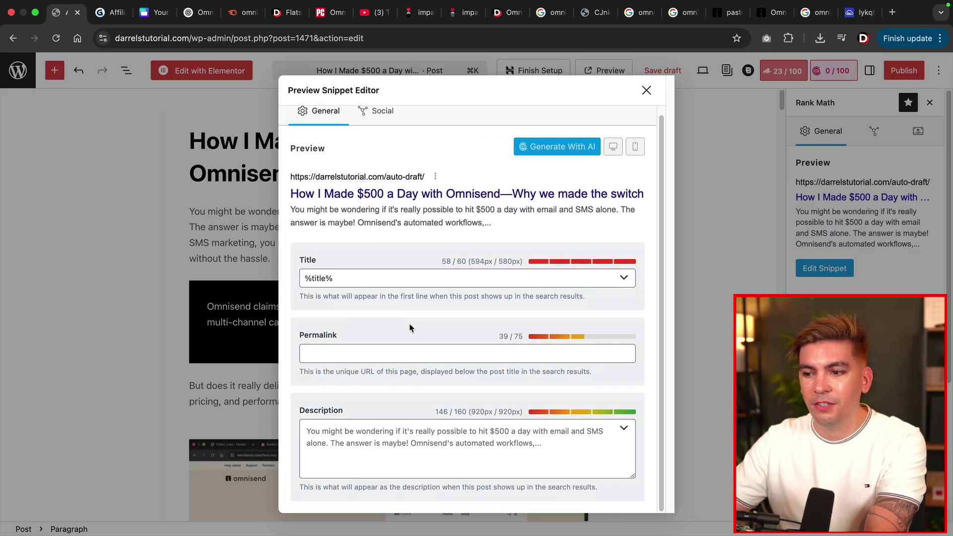
{"action": "scroll", "coordinate": [415, 430], "scroll_direction": "up", "scroll_amount": 1}
{"action": "left_click", "coordinate": [416, 431]}
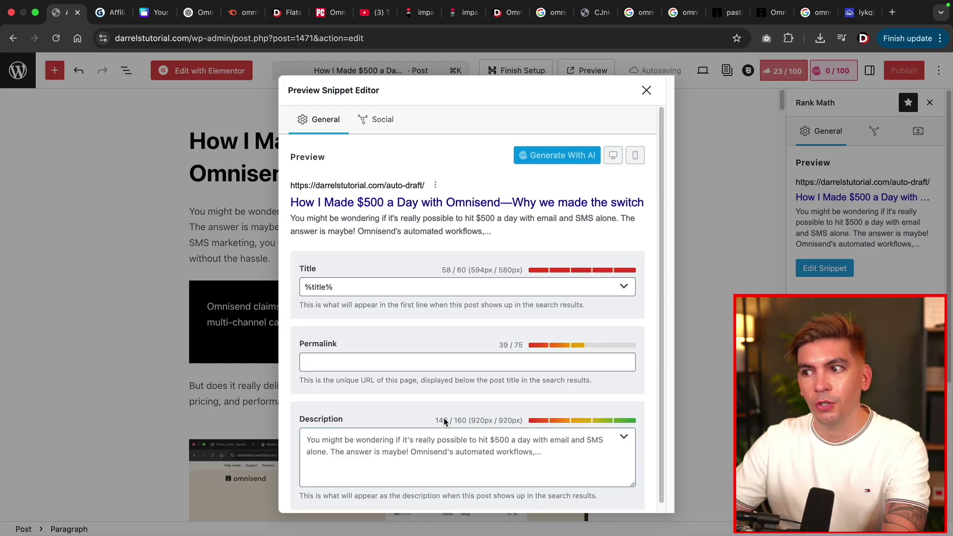
{"action": "left_click", "coordinate": [646, 91]}
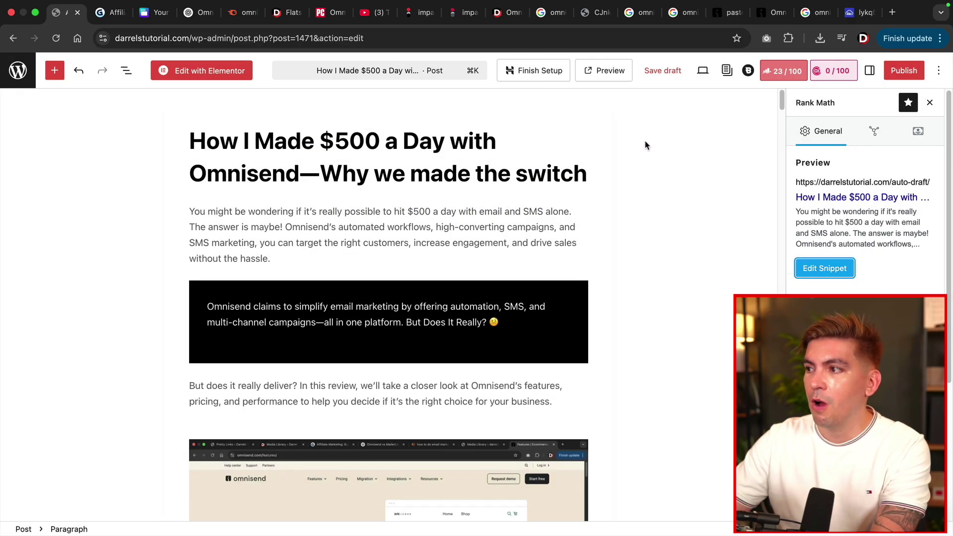
Publish the Omnisend review post and view it on the live site.
{"action": "left_click", "coordinate": [904, 71]}
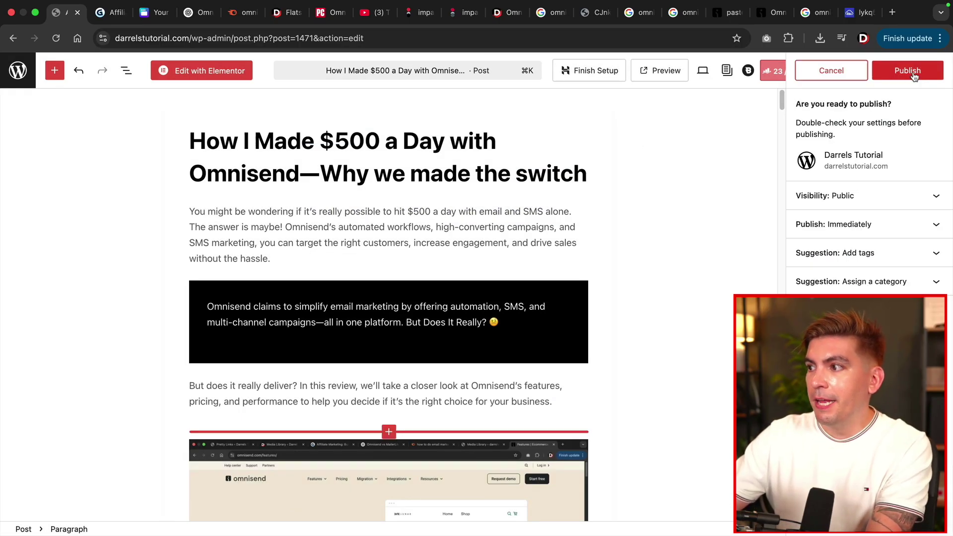
{"action": "left_click", "coordinate": [912, 72]}
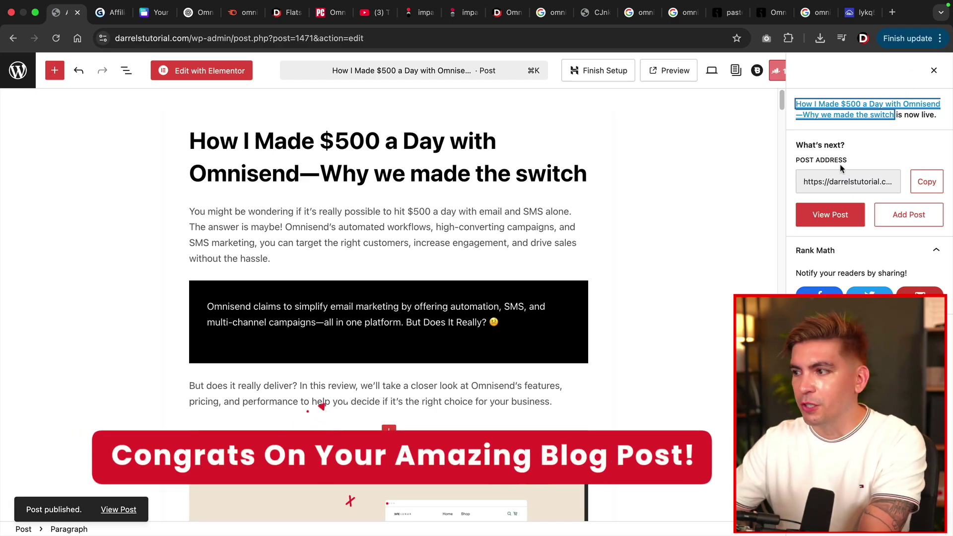
{"action": "left_click", "coordinate": [833, 215]}
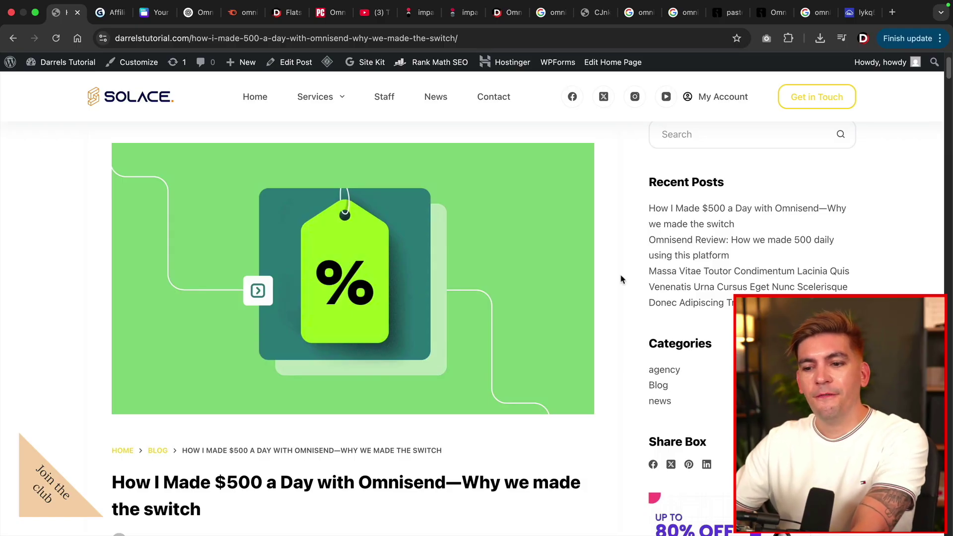
Read the live post from the hero image past the quote down to 'My Opinion On The Pricing'.
{"action": "scroll", "coordinate": [621, 280], "scroll_direction": "down", "scroll_amount": 8}
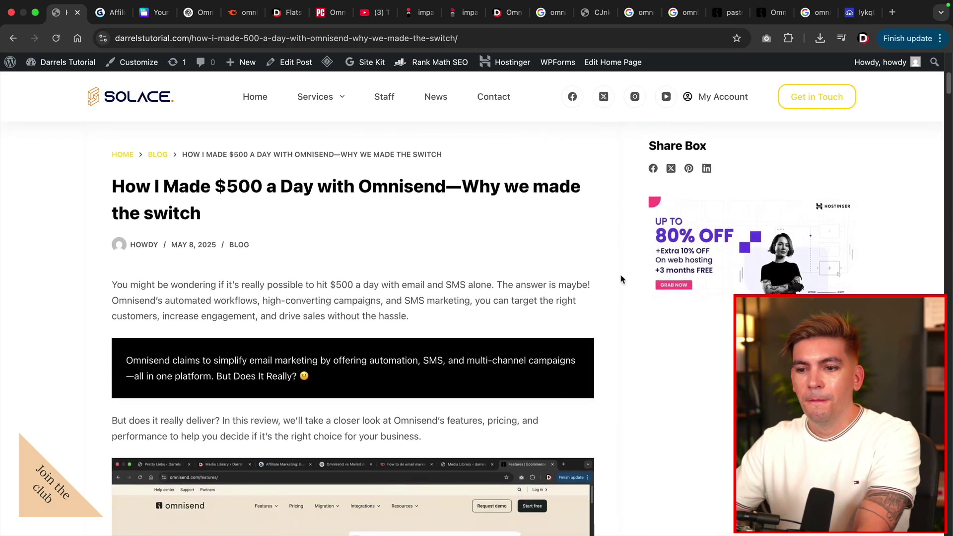
{"action": "scroll", "coordinate": [621, 279], "scroll_direction": "down", "scroll_amount": 1}
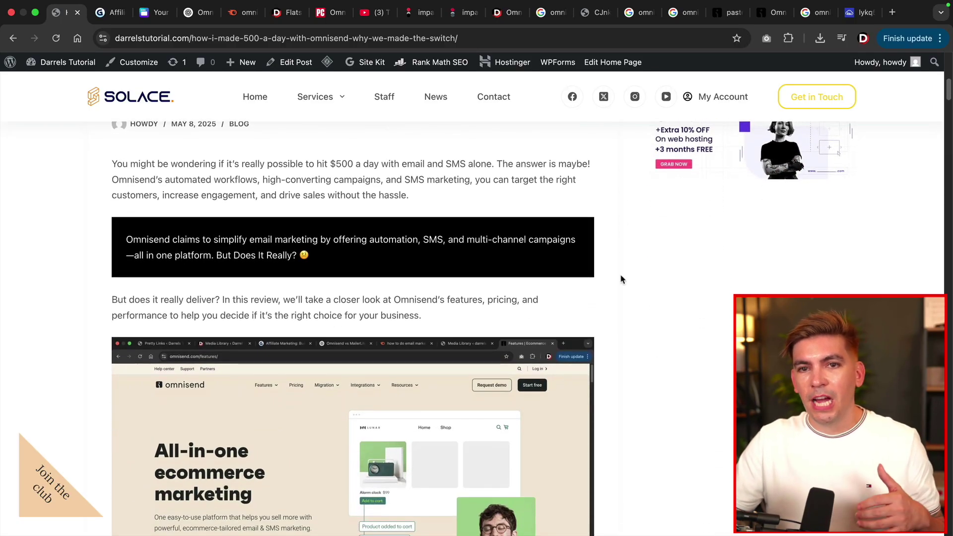
{"action": "scroll", "coordinate": [621, 280], "scroll_direction": "down", "scroll_amount": 9}
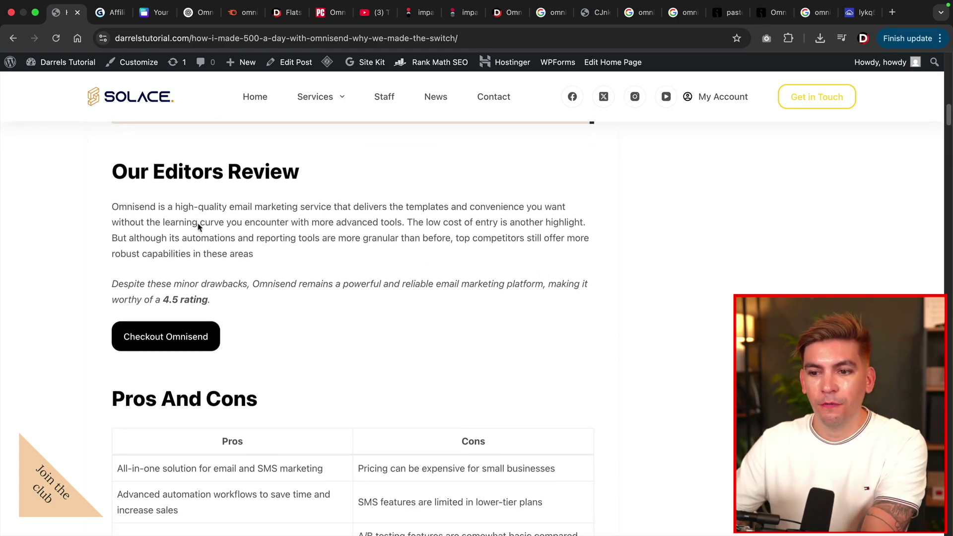
{"action": "scroll", "coordinate": [198, 224], "scroll_direction": "down", "scroll_amount": 6}
{"action": "scroll", "coordinate": [198, 227], "scroll_direction": "down", "scroll_amount": 13}
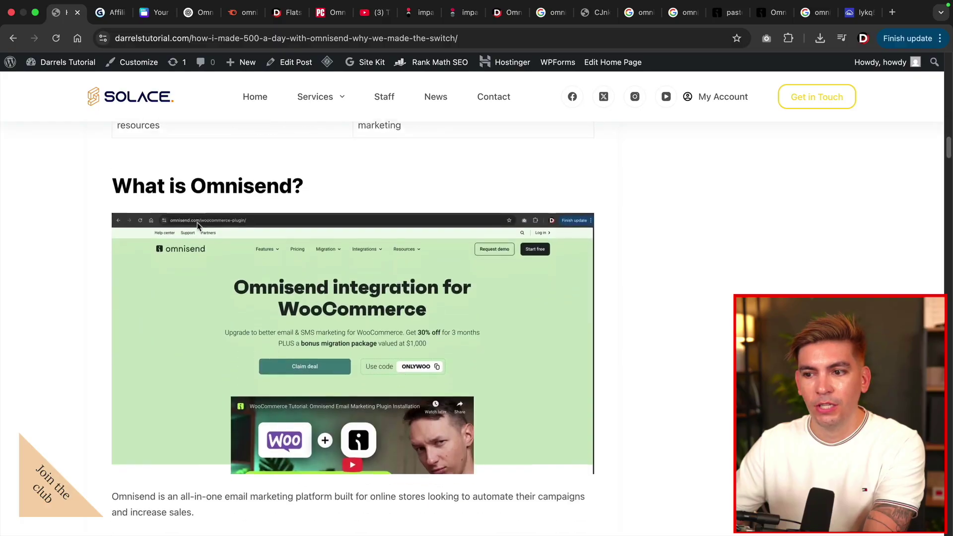
{"action": "scroll", "coordinate": [197, 226], "scroll_direction": "down", "scroll_amount": 2}
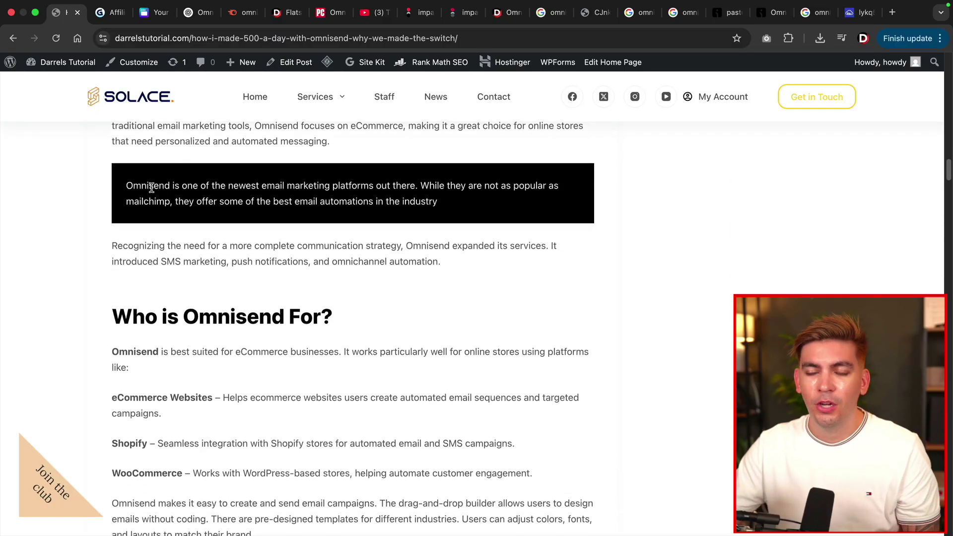
{"action": "left_click_drag", "start_coordinate": [154, 186], "coordinate": [338, 204]}
{"action": "left_click", "coordinate": [338, 203]}
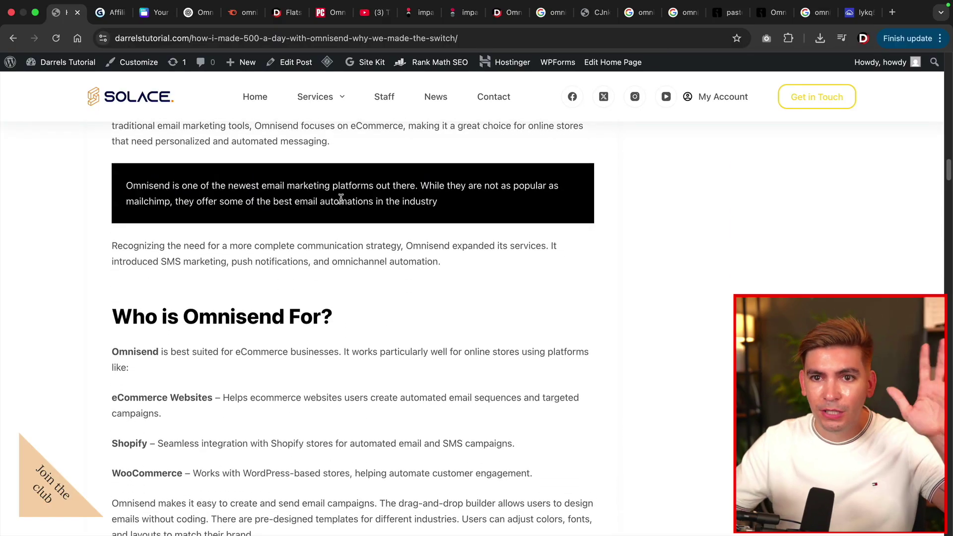
{"action": "scroll", "coordinate": [340, 204], "scroll_direction": "down", "scroll_amount": 2}
{"action": "scroll", "coordinate": [341, 203], "scroll_direction": "down", "scroll_amount": 1}
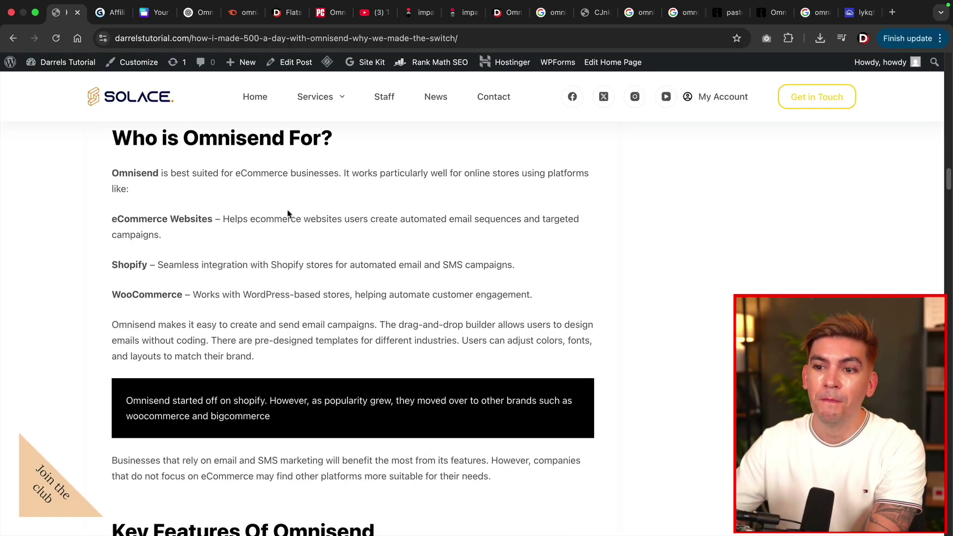
{"action": "scroll", "coordinate": [254, 231], "scroll_direction": "down", "scroll_amount": 10}
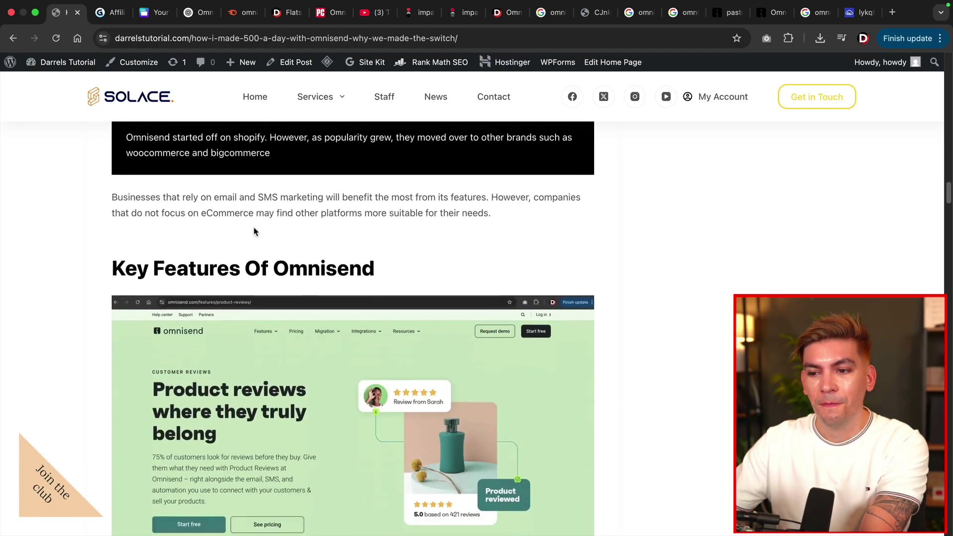
{"action": "scroll", "coordinate": [255, 230], "scroll_direction": "down", "scroll_amount": 15}
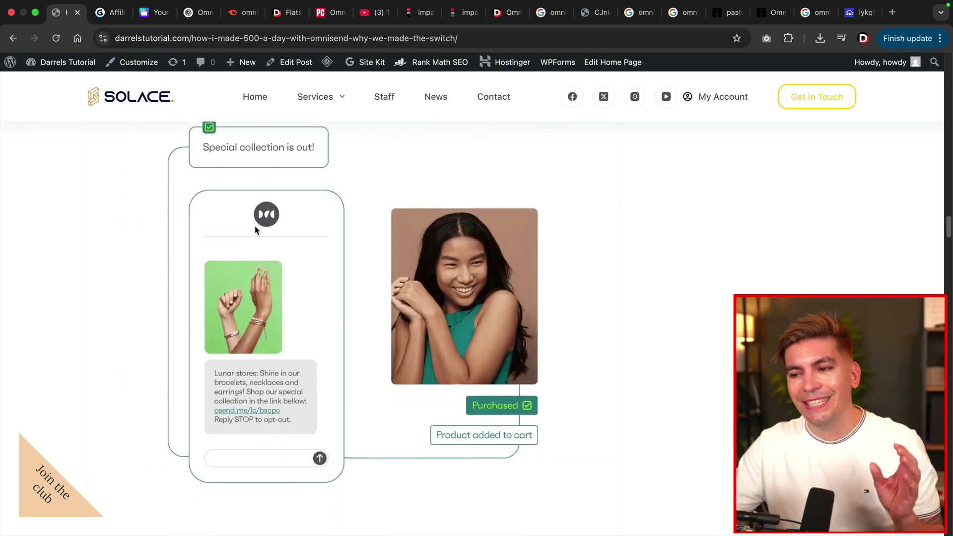
{"action": "scroll", "coordinate": [256, 231], "scroll_direction": "down", "scroll_amount": 10}
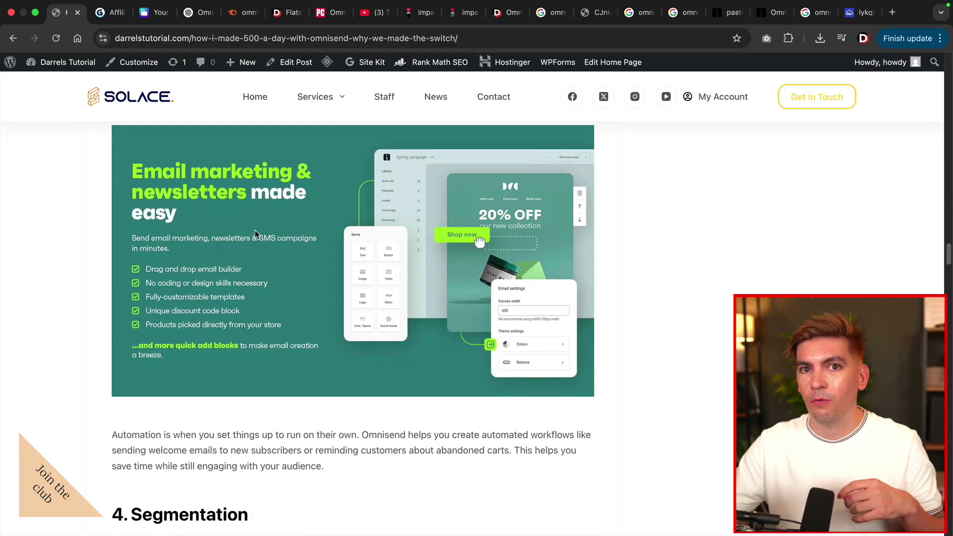
{"action": "scroll", "coordinate": [256, 235], "scroll_direction": "down", "scroll_amount": 13}
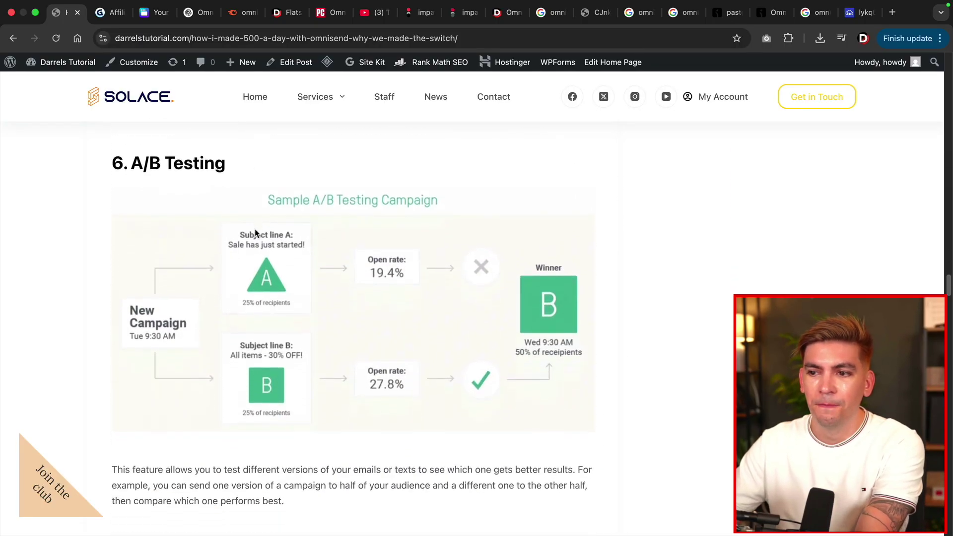
{"action": "scroll", "coordinate": [255, 232], "scroll_direction": "down", "scroll_amount": 12}
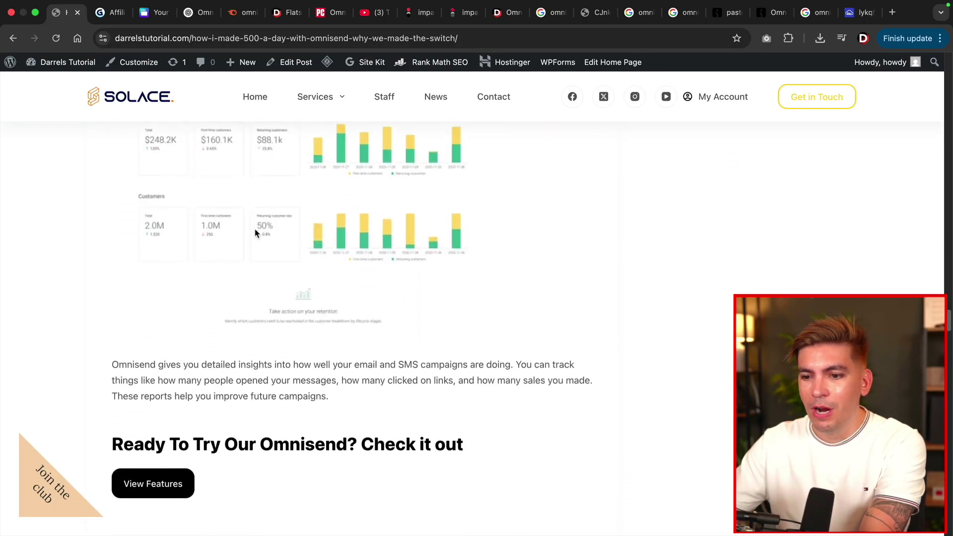
{"action": "scroll", "coordinate": [255, 229], "scroll_direction": "down", "scroll_amount": 10}
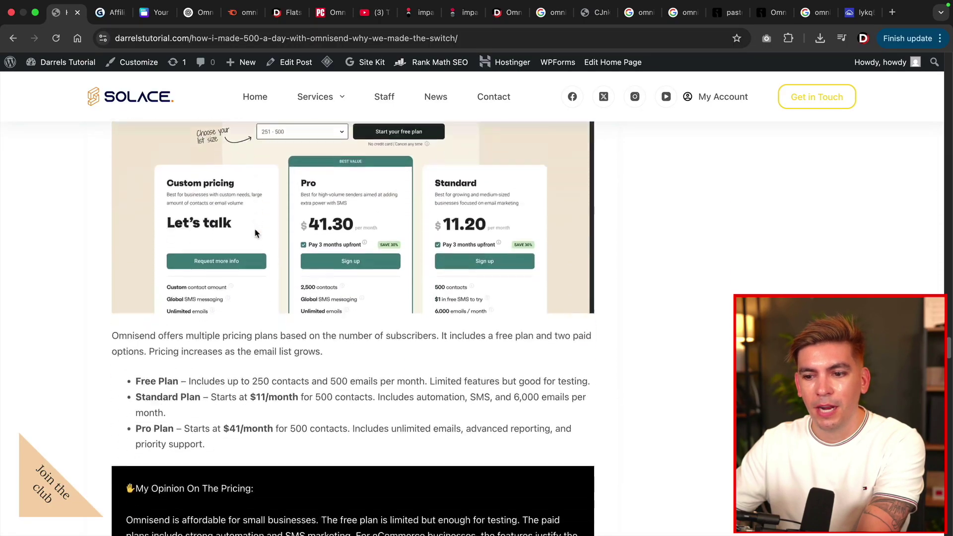
{"action": "left_click_drag", "start_coordinate": [133, 185], "coordinate": [253, 185]}
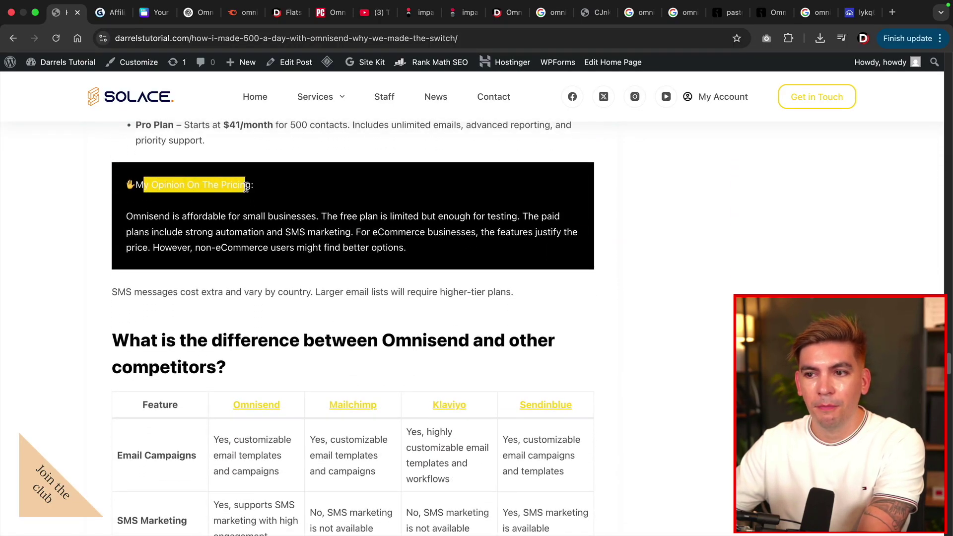
{"action": "left_click", "coordinate": [243, 202]}
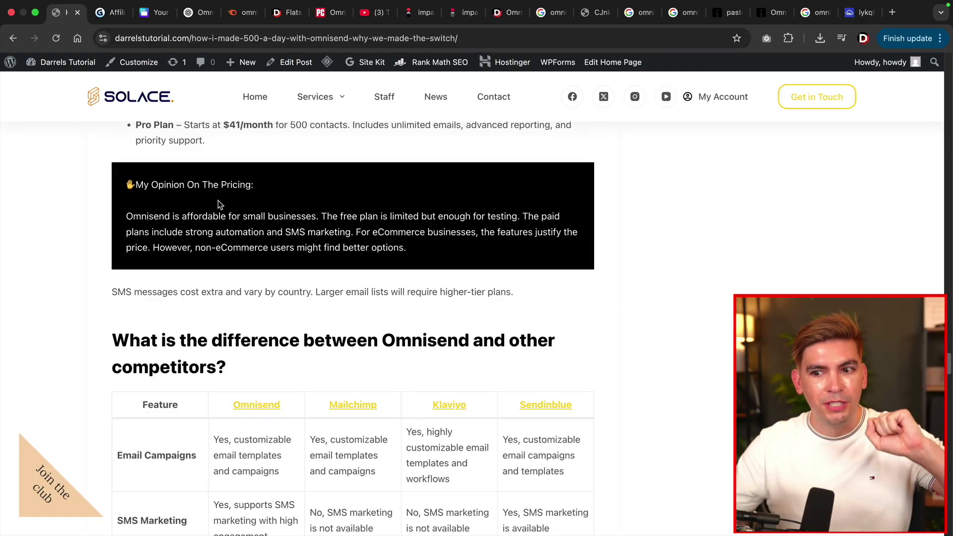
Continue reading down to the Final Thoughts section, then return to the top of the page.
{"action": "scroll", "coordinate": [219, 204], "scroll_direction": "down", "scroll_amount": 3}
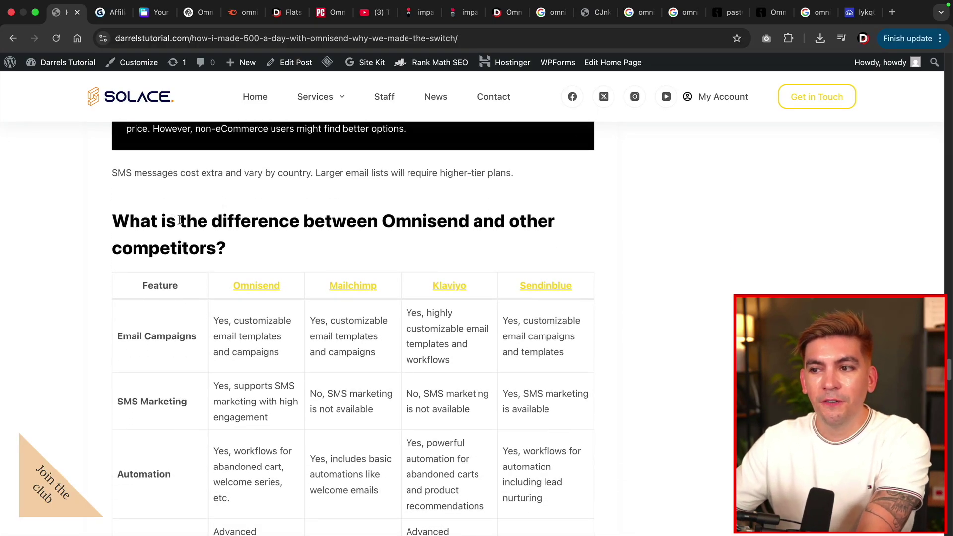
{"action": "left_click_drag", "start_coordinate": [179, 220], "coordinate": [500, 249]}
{"action": "scroll", "coordinate": [479, 239], "scroll_direction": "down", "scroll_amount": 2}
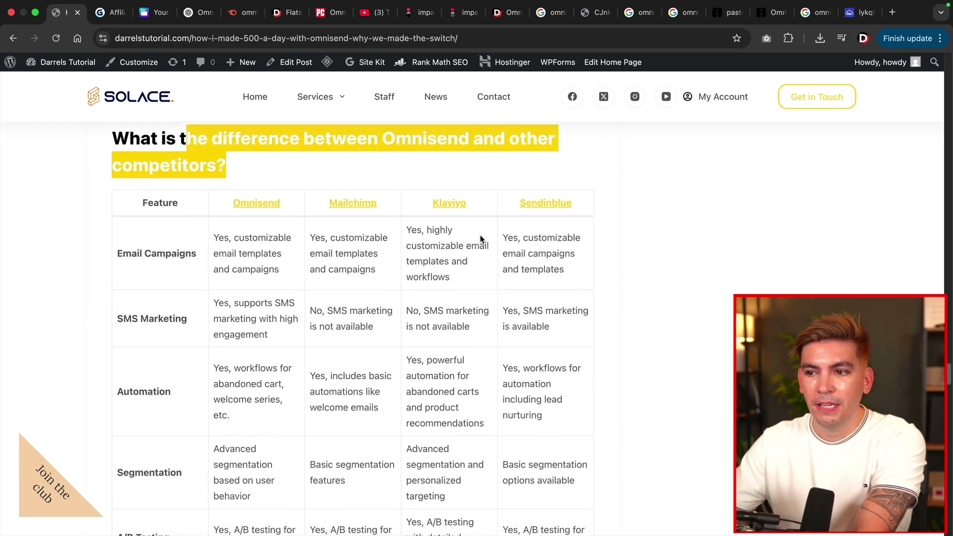
{"action": "scroll", "coordinate": [480, 239], "scroll_direction": "down", "scroll_amount": 1}
{"action": "scroll", "coordinate": [392, 270], "scroll_direction": "down", "scroll_amount": 14}
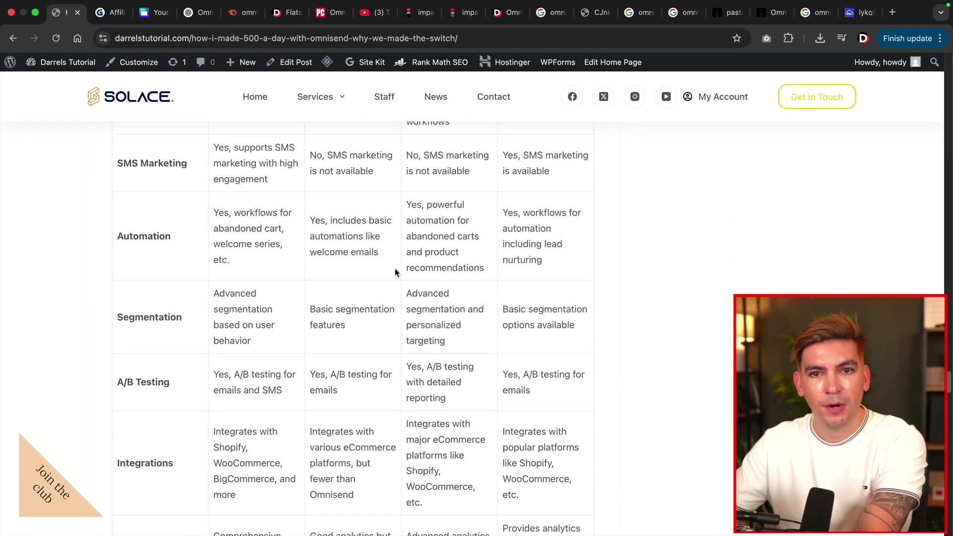
{"action": "scroll", "coordinate": [395, 270], "scroll_direction": "down", "scroll_amount": 13}
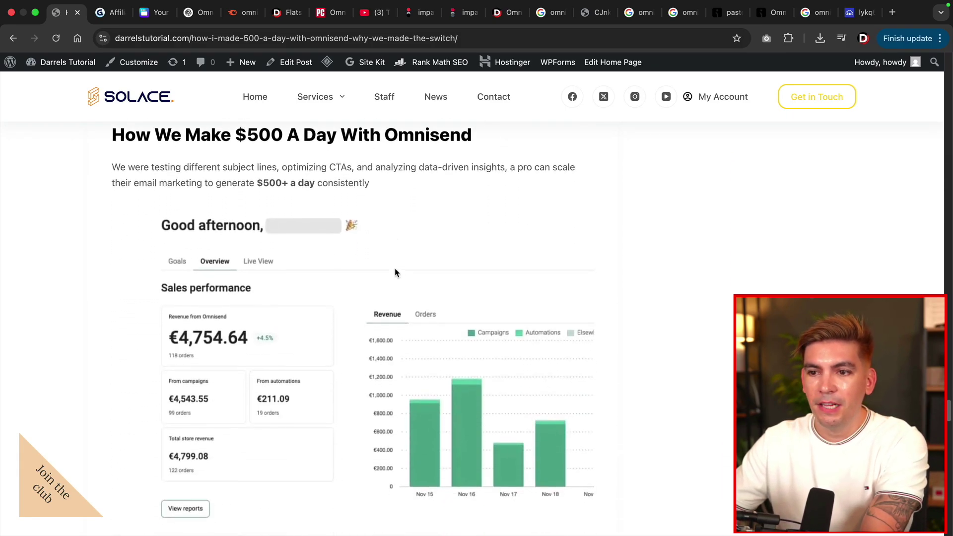
{"action": "scroll", "coordinate": [395, 272], "scroll_direction": "down", "scroll_amount": 11}
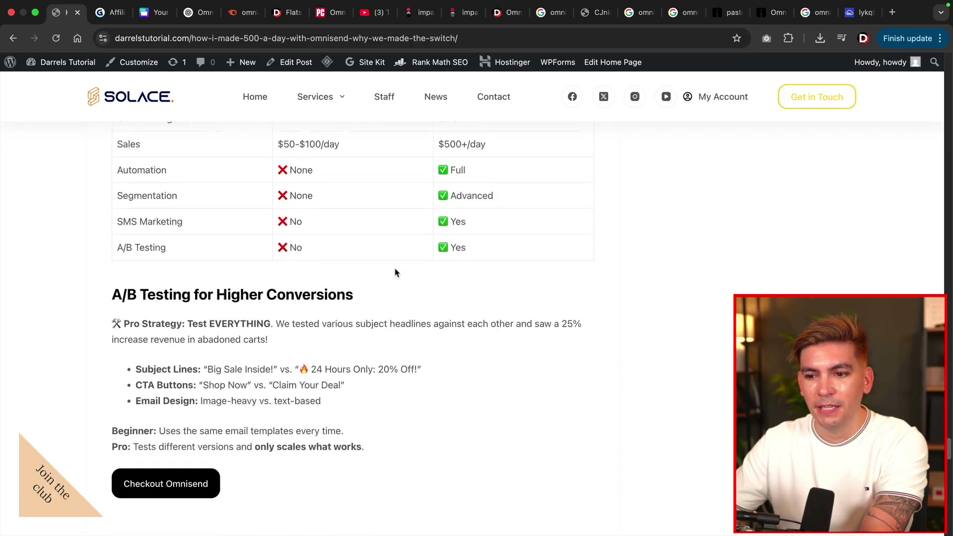
{"action": "left_click_drag", "start_coordinate": [119, 209], "coordinate": [365, 213]}
{"action": "scroll", "coordinate": [238, 277], "scroll_direction": "down", "scroll_amount": 3}
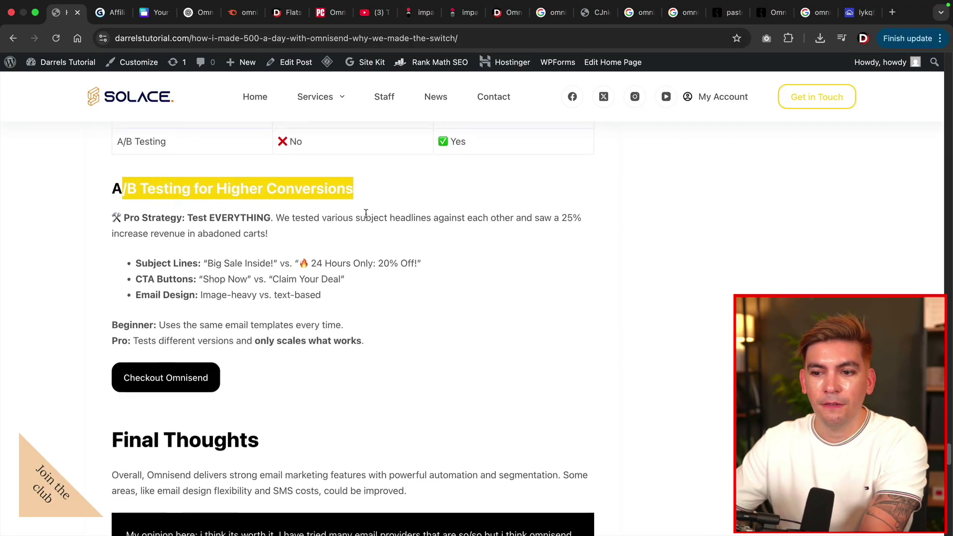
{"action": "scroll", "coordinate": [317, 265], "scroll_direction": "down", "scroll_amount": 5}
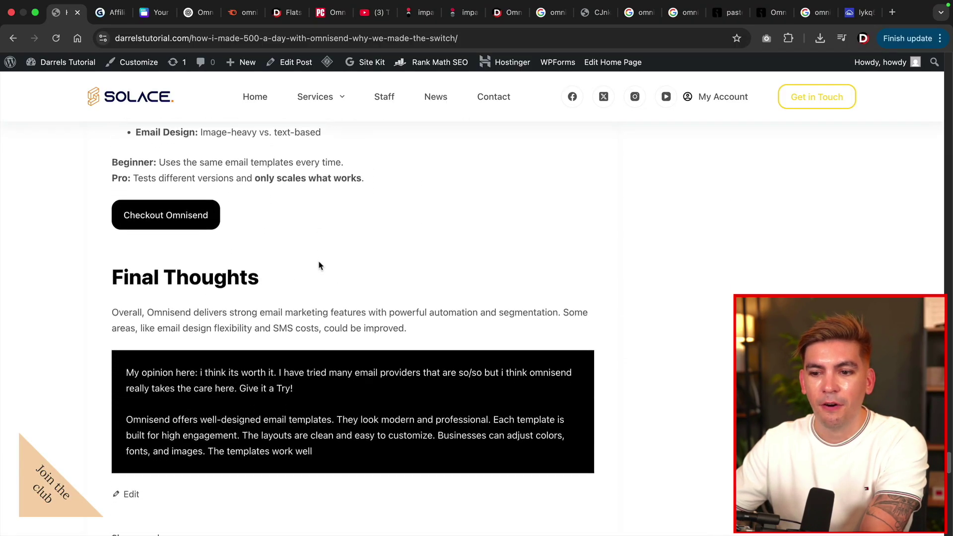
{"action": "left_click_drag", "start_coordinate": [948, 469], "coordinate": [949, 69]}
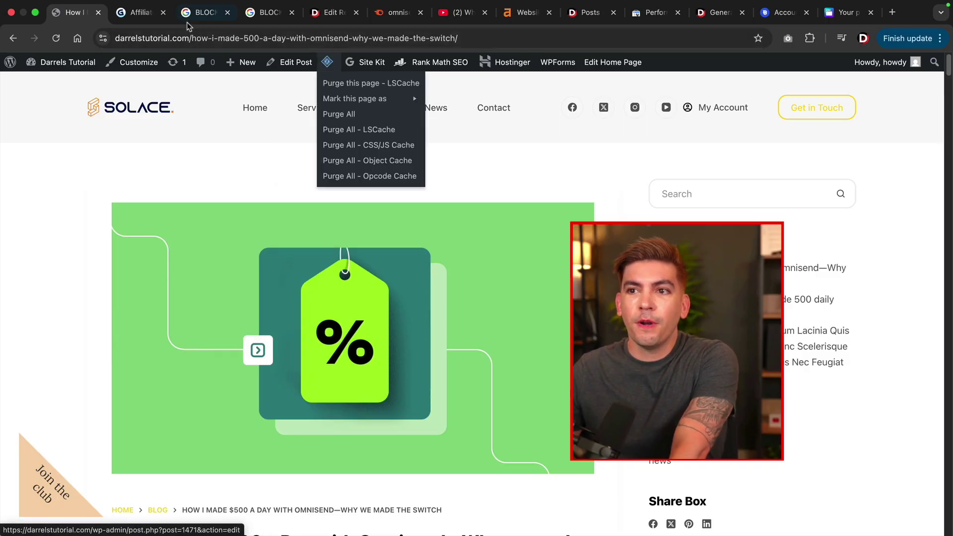
Look over the BLOCKSY REVIEW search results with the full AI Overview expanded.
{"action": "left_click", "coordinate": [201, 13]}
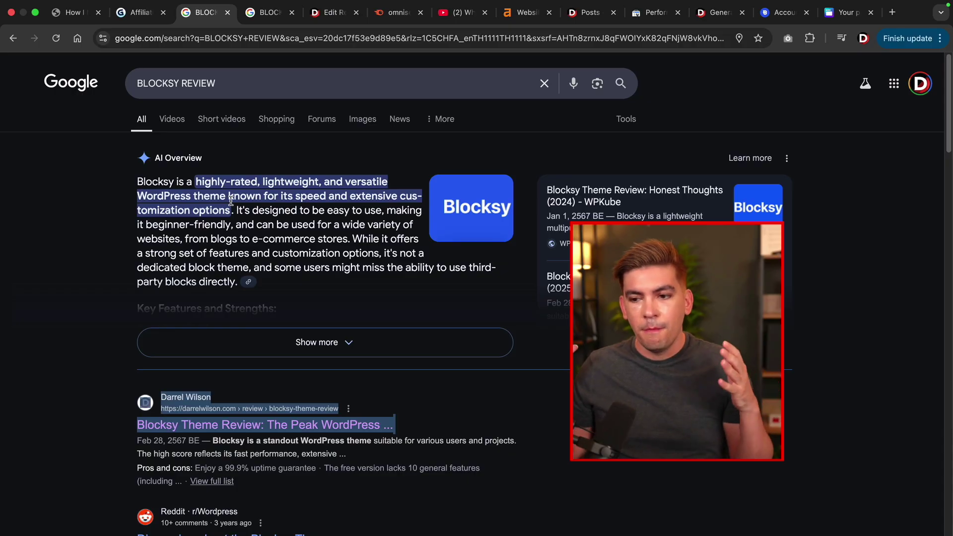
{"action": "left_click", "coordinate": [60, 329]}
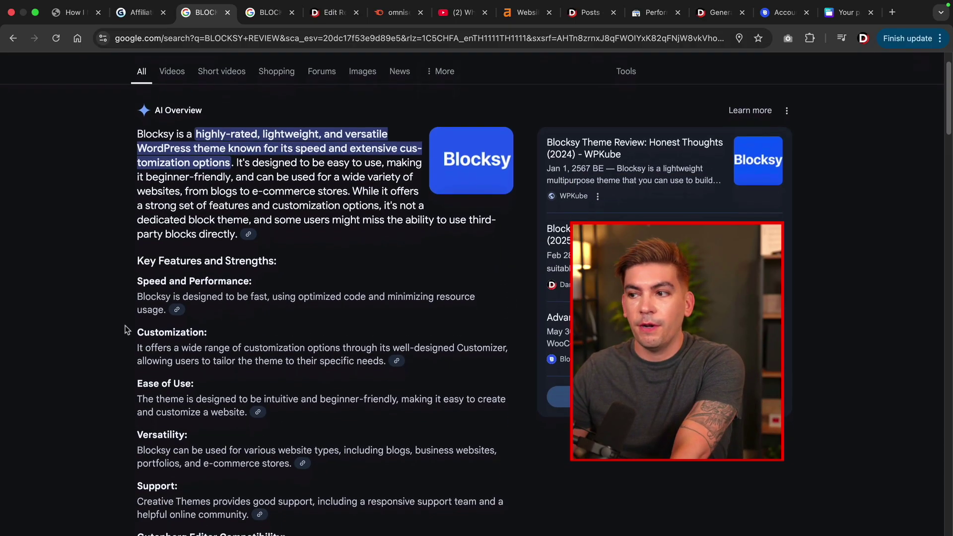
{"action": "scroll", "coordinate": [125, 330], "scroll_direction": "down", "scroll_amount": 10}
{"action": "scroll", "coordinate": [581, 218], "scroll_direction": "down", "scroll_amount": 8}
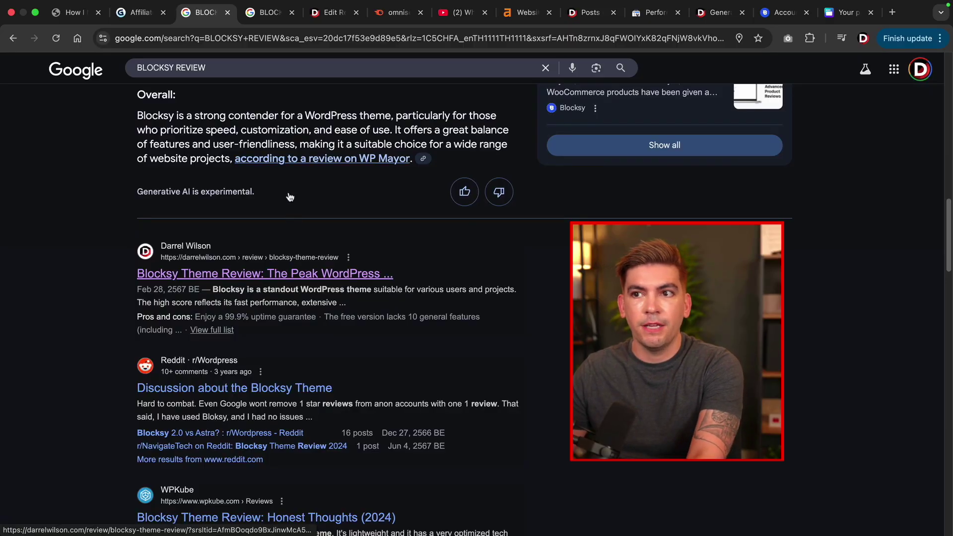
Scan the BLOCKSY search results, then return to the Blocksy review post in the editor.
{"action": "left_click", "coordinate": [264, 16]}
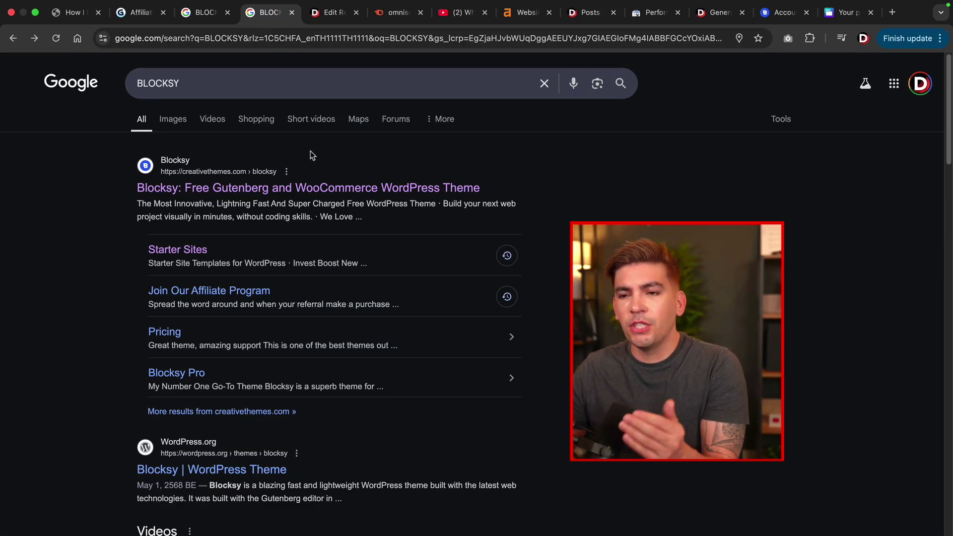
{"action": "scroll", "coordinate": [310, 151], "scroll_direction": "down", "scroll_amount": 12}
{"action": "scroll", "coordinate": [313, 156], "scroll_direction": "down", "scroll_amount": 5}
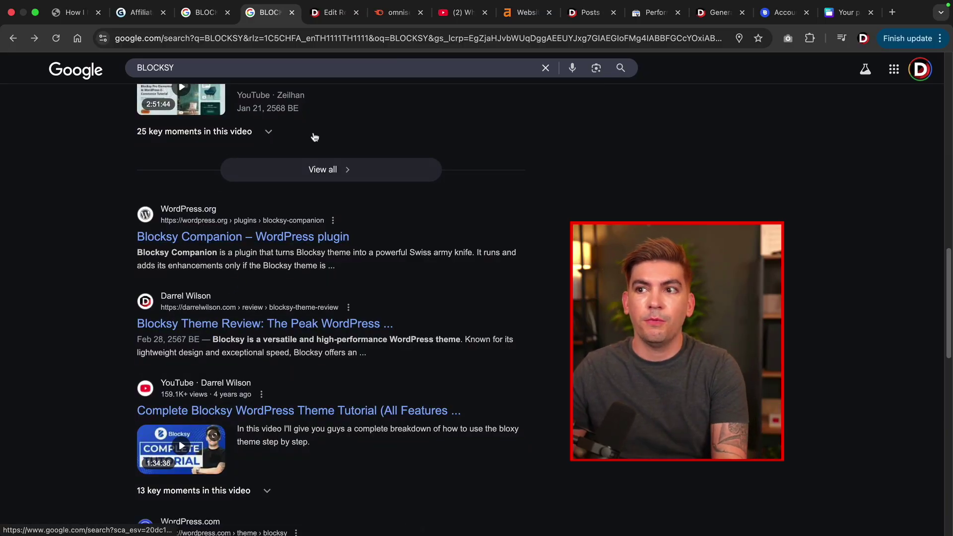
{"action": "left_click", "coordinate": [326, 17]}
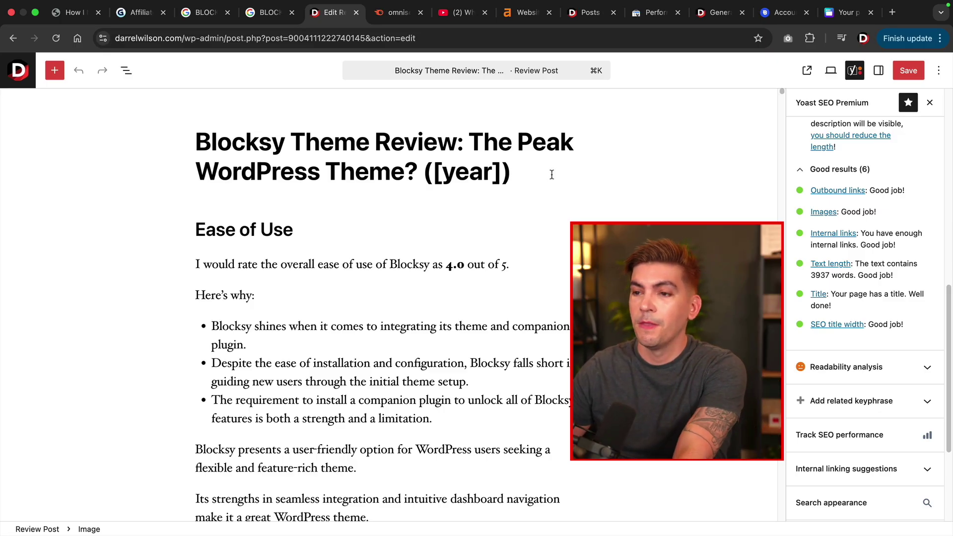
{"action": "scroll", "coordinate": [810, 252], "scroll_direction": "up", "scroll_amount": 5}
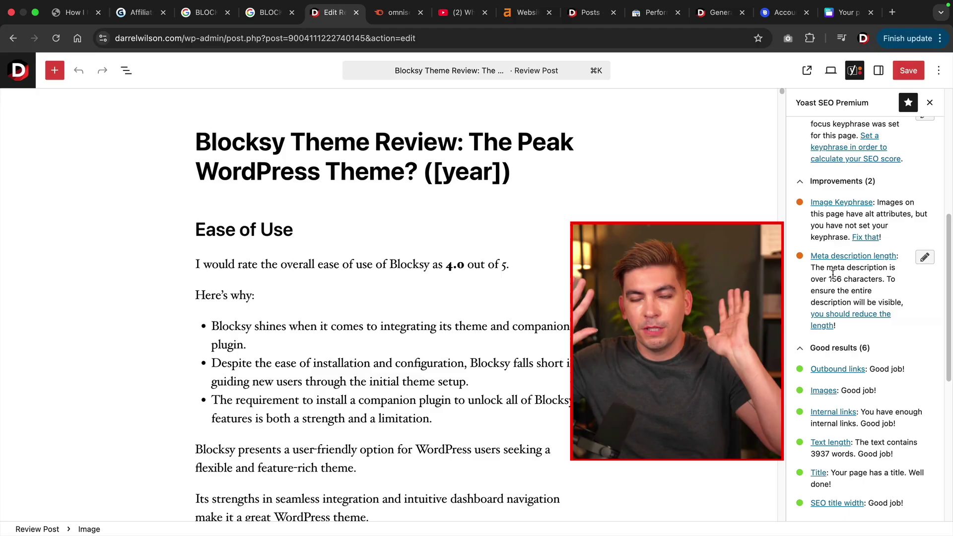
{"action": "scroll", "coordinate": [859, 262], "scroll_direction": "up", "scroll_amount": 6}
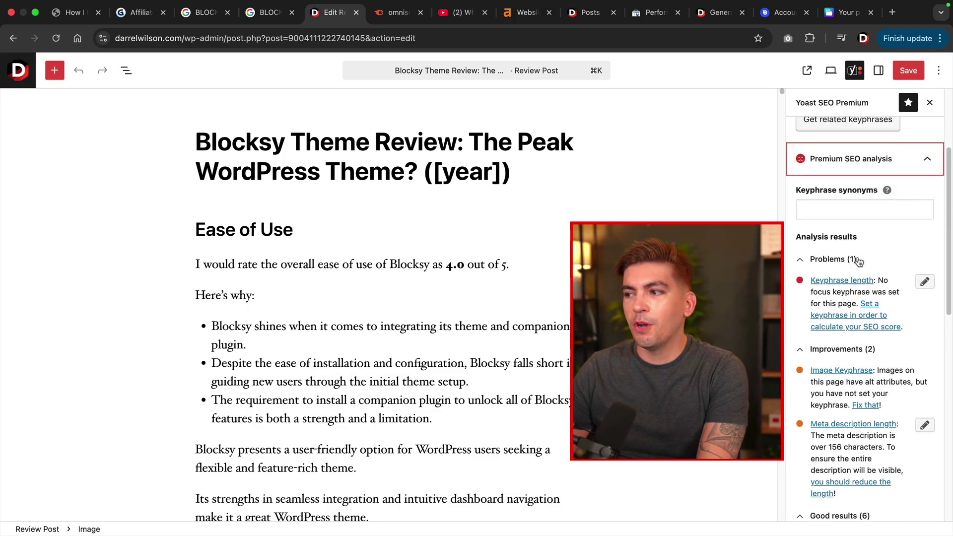
{"action": "scroll", "coordinate": [843, 238], "scroll_direction": "down", "scroll_amount": 3}
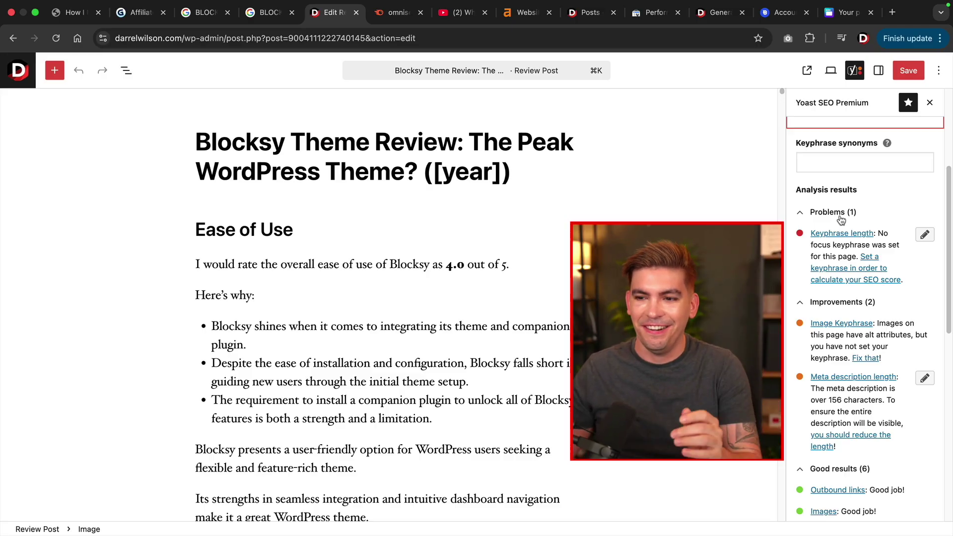
{"action": "scroll", "coordinate": [841, 220], "scroll_direction": "down", "scroll_amount": 5}
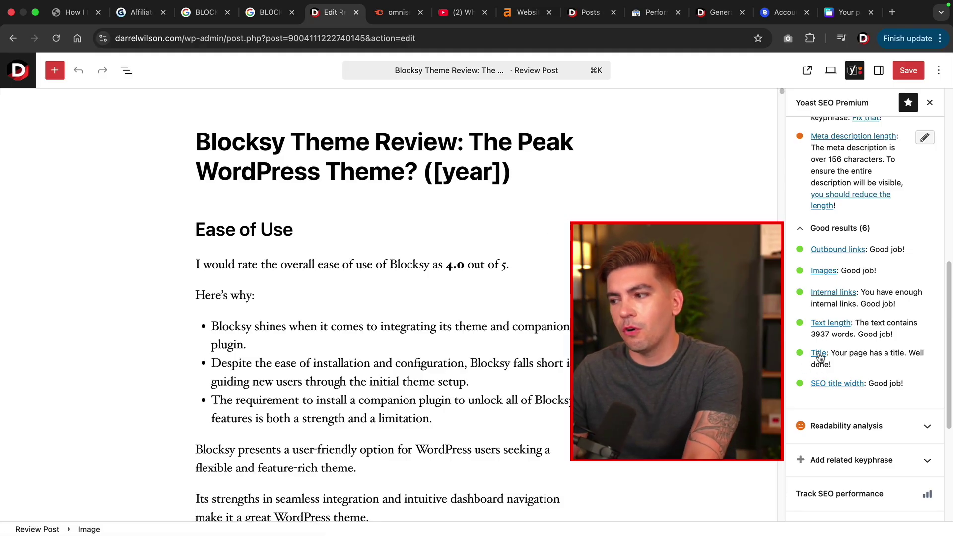
{"action": "scroll", "coordinate": [525, 299], "scroll_direction": "down", "scroll_amount": 12}
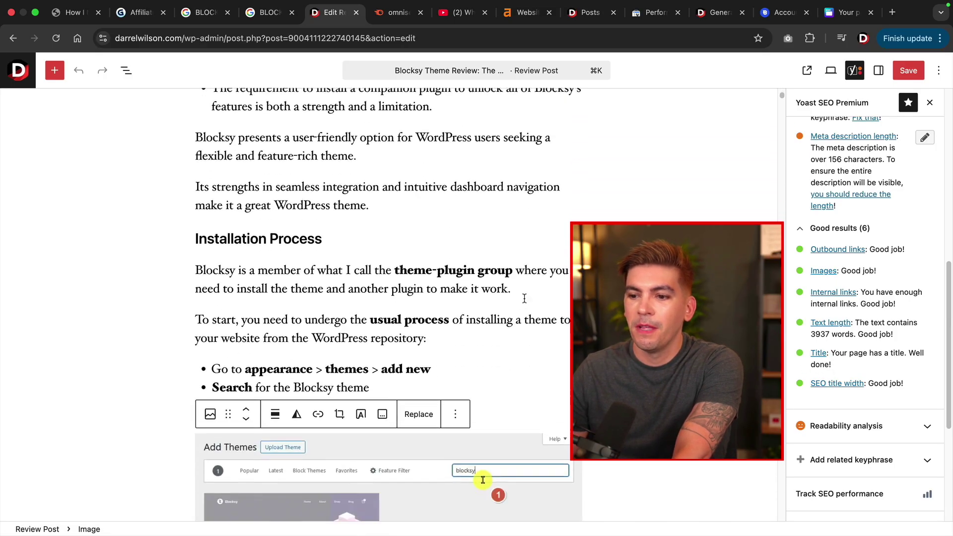
Check the Add Themes screenshot's alt text and the first 'purchase a plan' link target.
{"action": "left_click", "coordinate": [521, 273]}
{"action": "left_click_drag", "start_coordinate": [874, 268], "coordinate": [797, 254]}
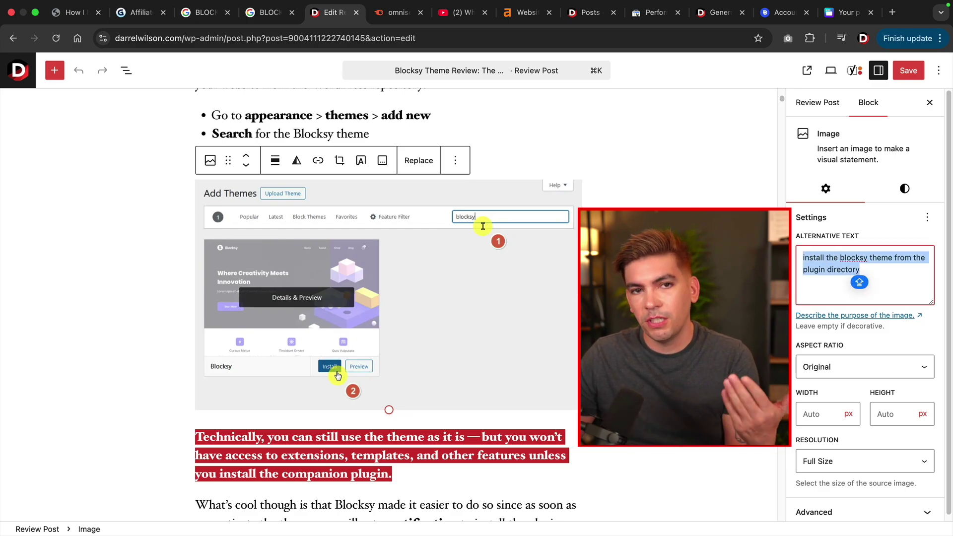
{"action": "scroll", "coordinate": [387, 304], "scroll_direction": "down", "scroll_amount": 15}
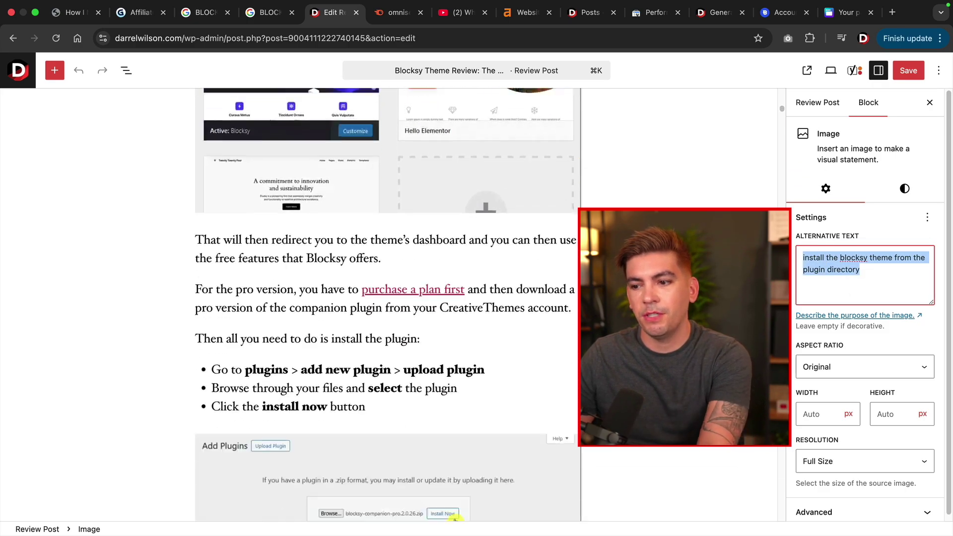
{"action": "scroll", "coordinate": [433, 182], "scroll_direction": "down", "scroll_amount": 3}
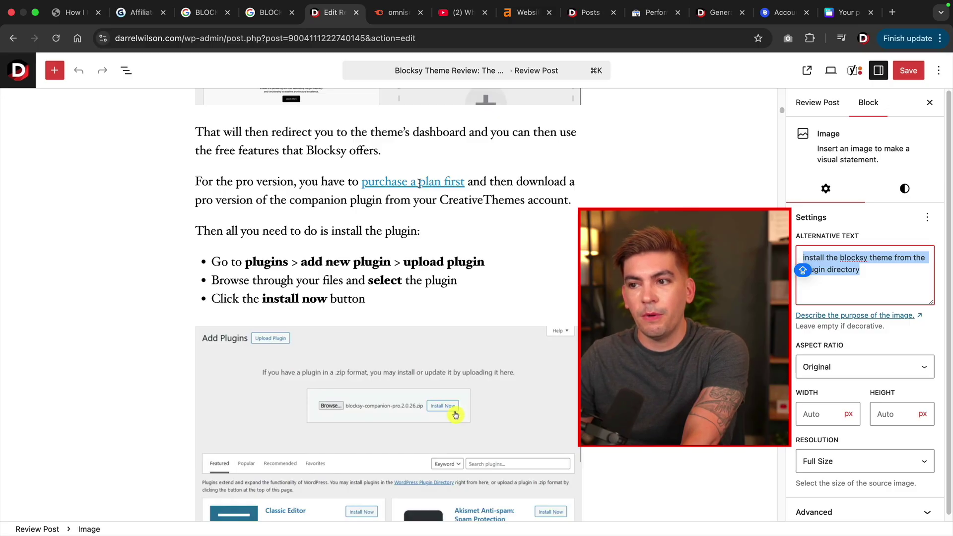
{"action": "left_click", "coordinate": [404, 184]}
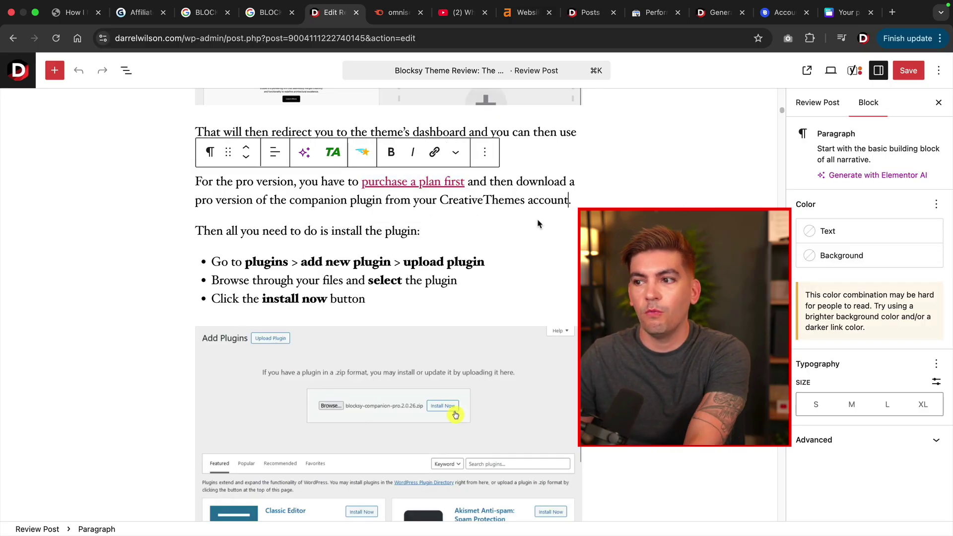
Check the plugin upload screenshot's alt text and read on through the post.
{"action": "scroll", "coordinate": [537, 224], "scroll_direction": "down", "scroll_amount": 8}
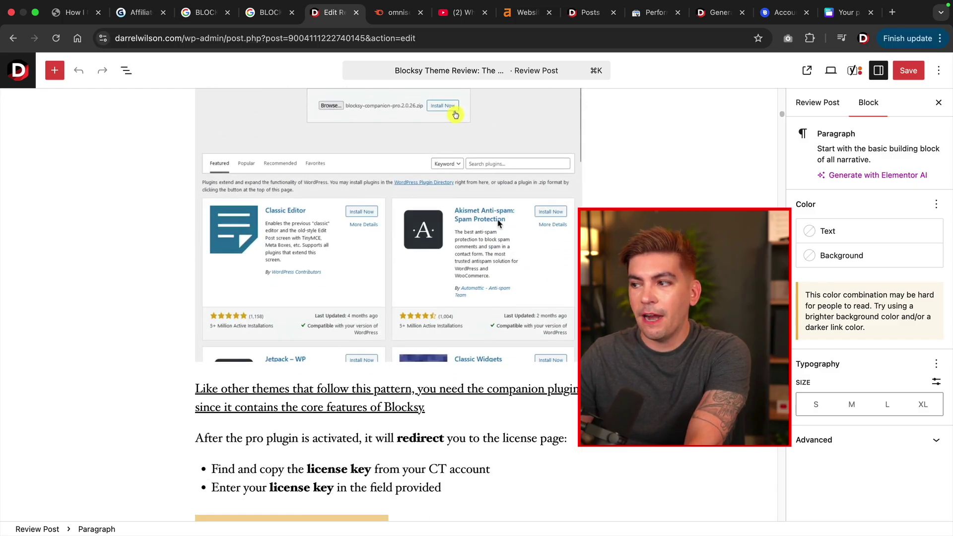
{"action": "left_click", "coordinate": [499, 223]}
{"action": "scroll", "coordinate": [387, 298], "scroll_direction": "down", "scroll_amount": 6}
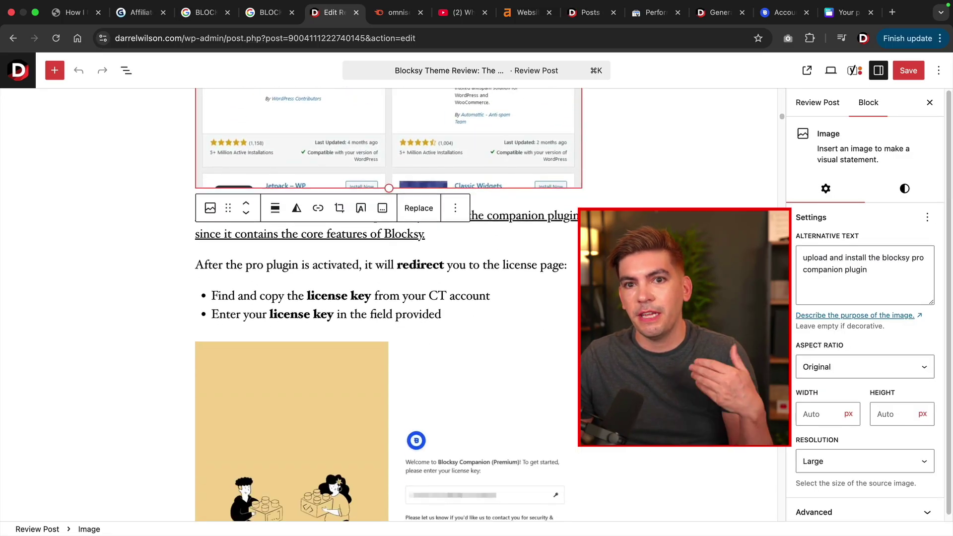
{"action": "scroll", "coordinate": [387, 298], "scroll_direction": "down", "scroll_amount": 15}
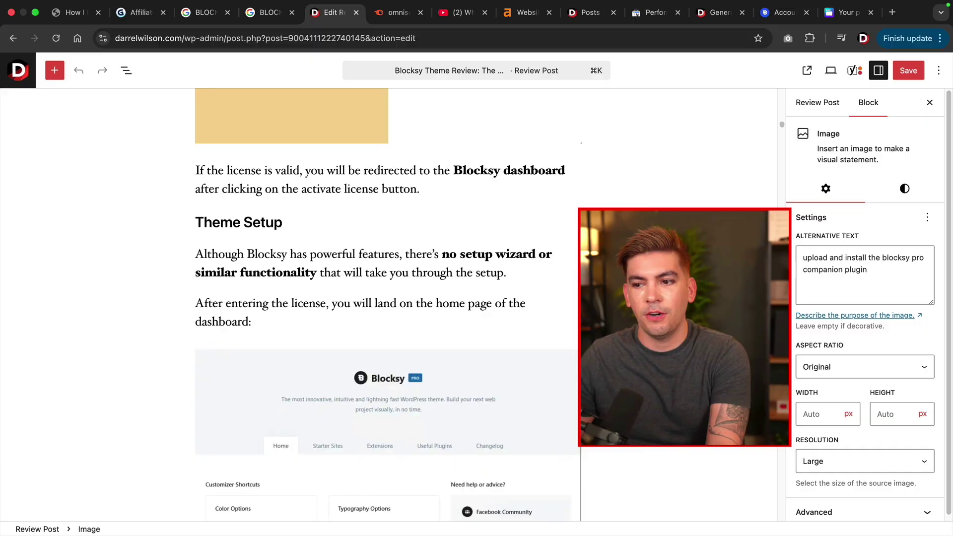
{"action": "scroll", "coordinate": [387, 298], "scroll_direction": "down", "scroll_amount": 20}
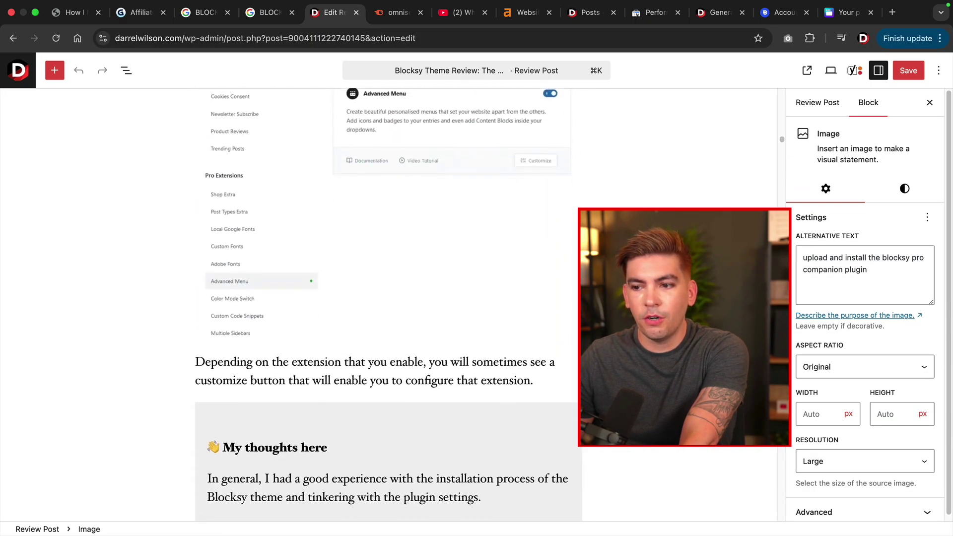
{"action": "scroll", "coordinate": [342, 261], "scroll_direction": "down", "scroll_amount": 3}
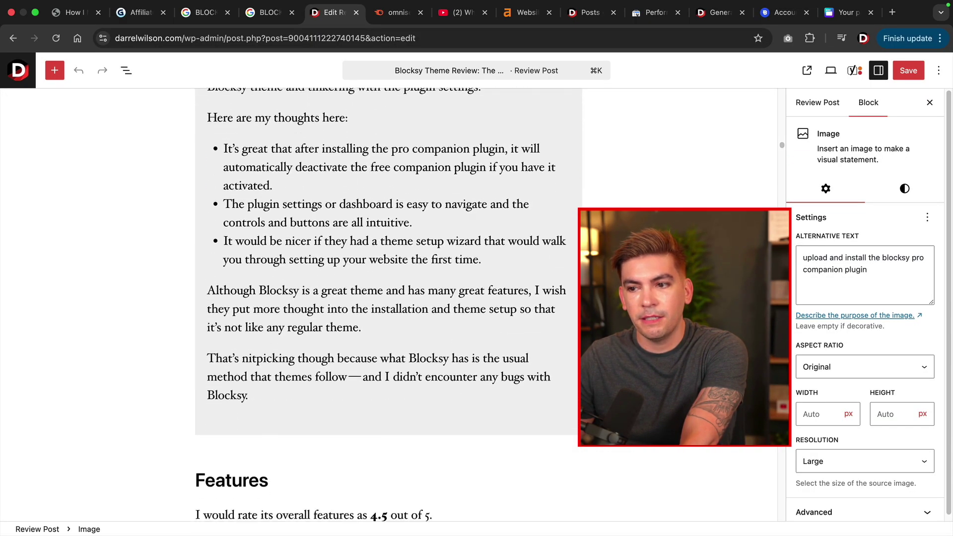
{"action": "scroll", "coordinate": [342, 262], "scroll_direction": "up", "scroll_amount": 4}
{"action": "scroll", "coordinate": [343, 262], "scroll_direction": "down", "scroll_amount": 1}
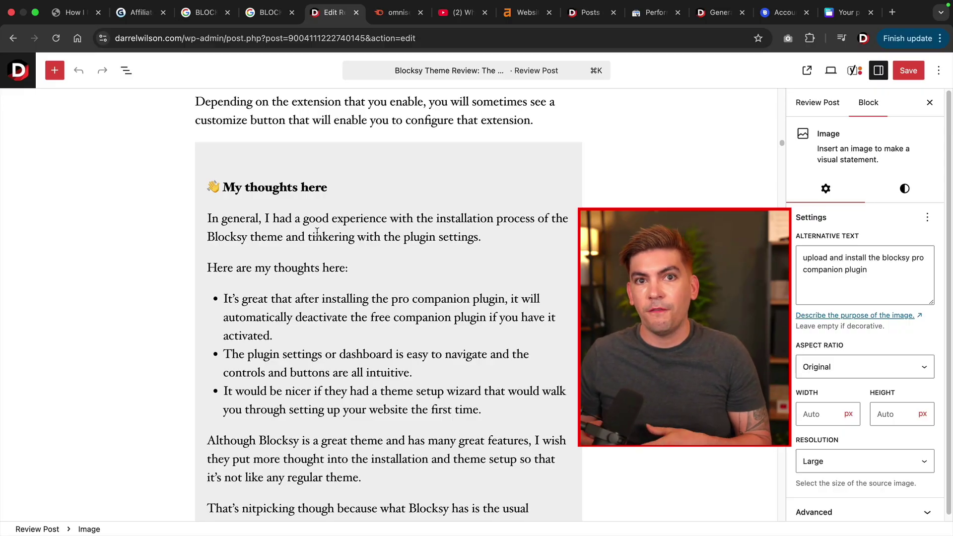
{"action": "scroll", "coordinate": [298, 232], "scroll_direction": "down", "scroll_amount": 12}
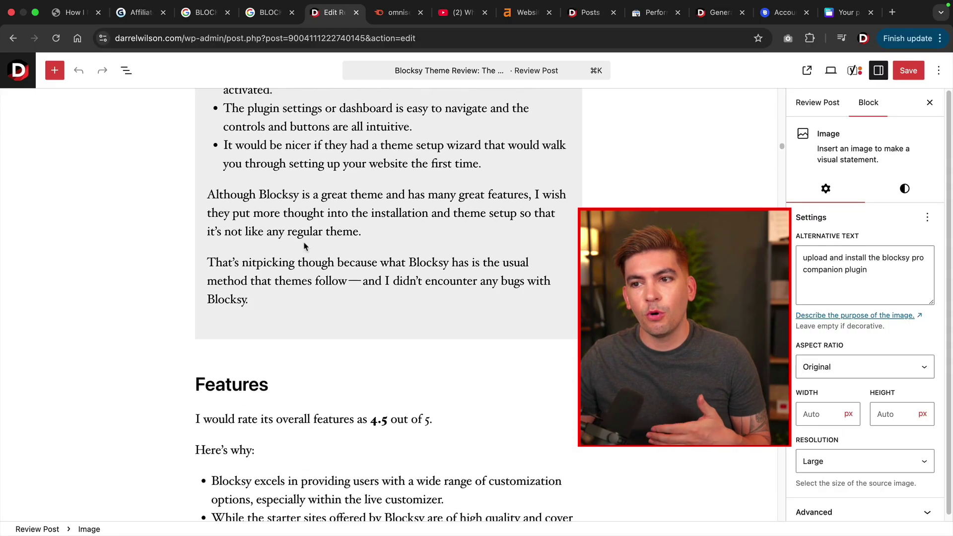
{"action": "scroll", "coordinate": [304, 243], "scroll_direction": "down", "scroll_amount": 20}
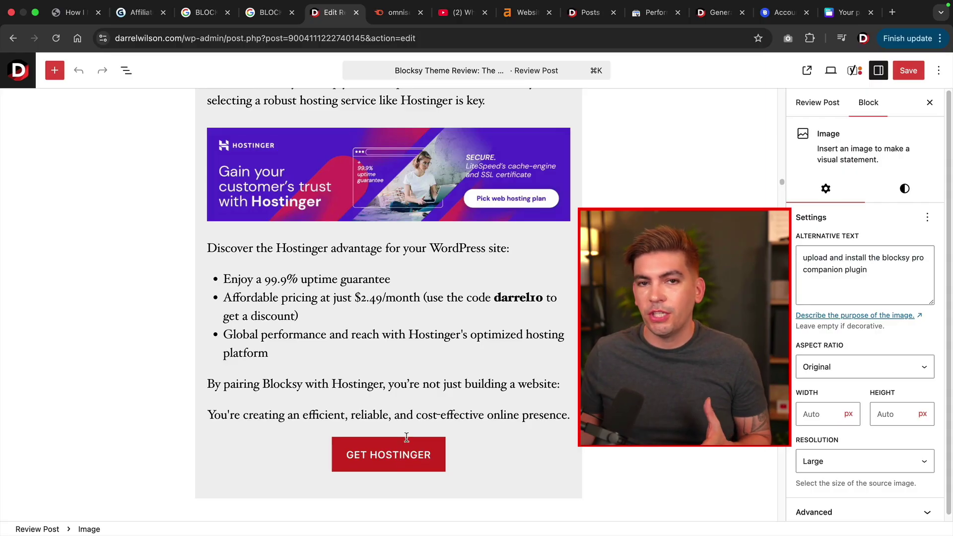
{"action": "scroll", "coordinate": [408, 426], "scroll_direction": "down", "scroll_amount": 10}
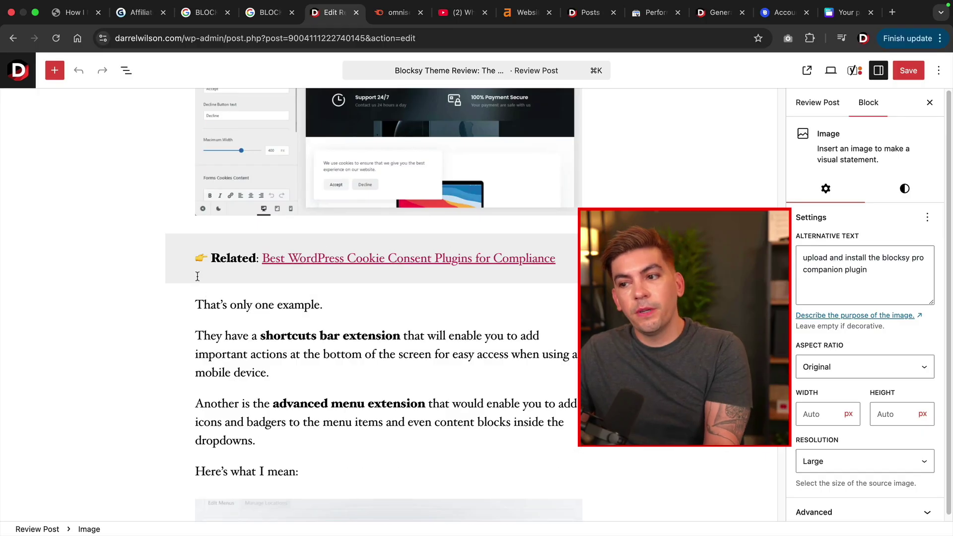
Verify the cookie consent Related link target, then expand Yoast's Premium SEO analysis.
{"action": "left_click", "coordinate": [364, 259]}
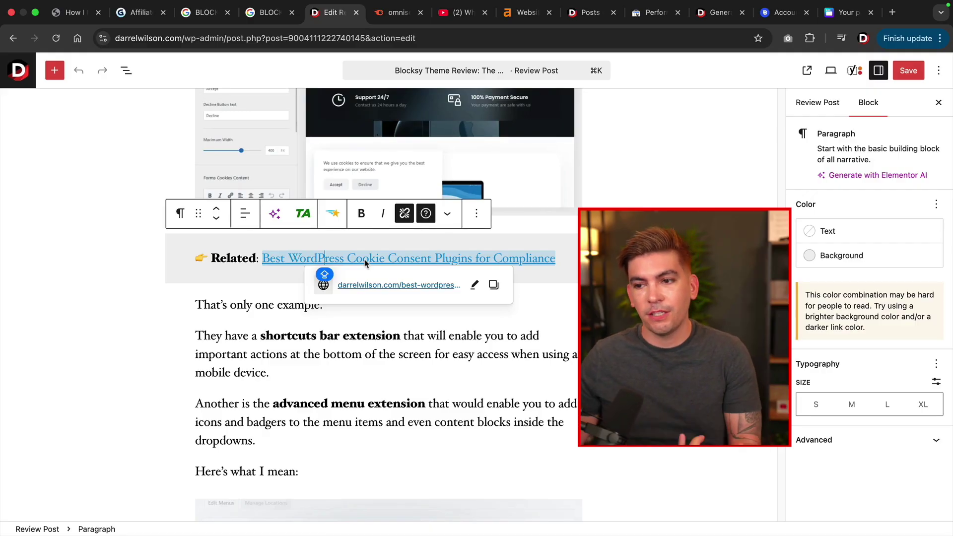
{"action": "scroll", "coordinate": [364, 259], "scroll_direction": "down", "scroll_amount": 7}
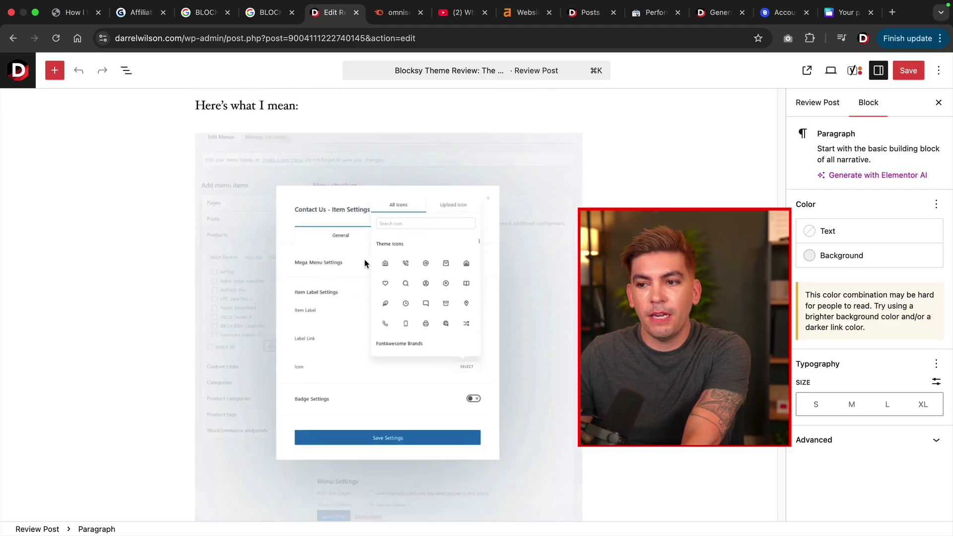
{"action": "scroll", "coordinate": [364, 263], "scroll_direction": "down", "scroll_amount": 10}
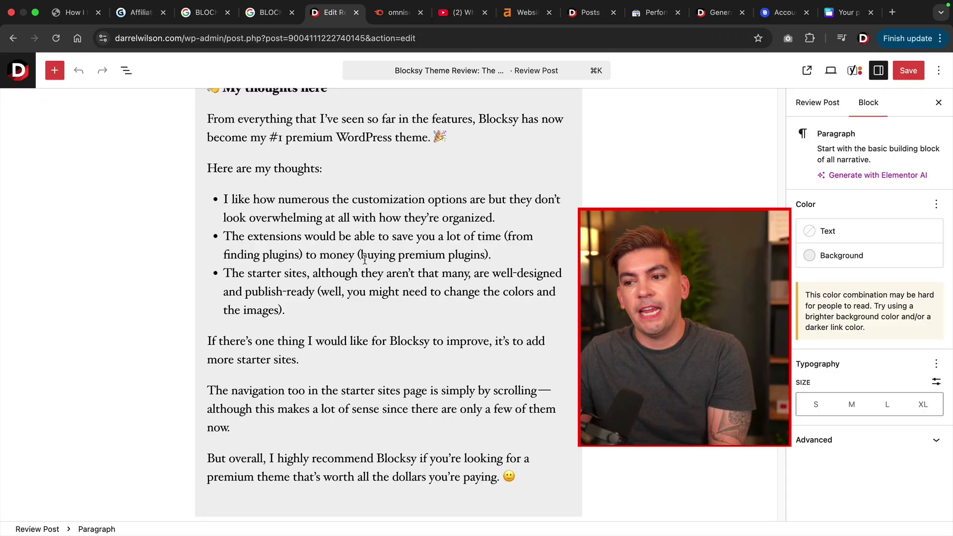
{"action": "scroll", "coordinate": [364, 259], "scroll_direction": "down", "scroll_amount": 11}
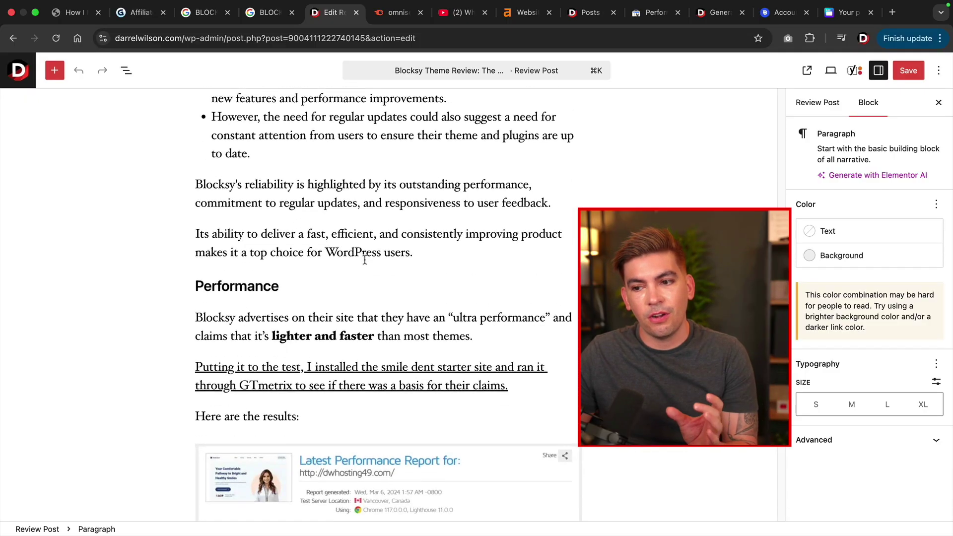
{"action": "scroll", "coordinate": [364, 259], "scroll_direction": "down", "scroll_amount": 5}
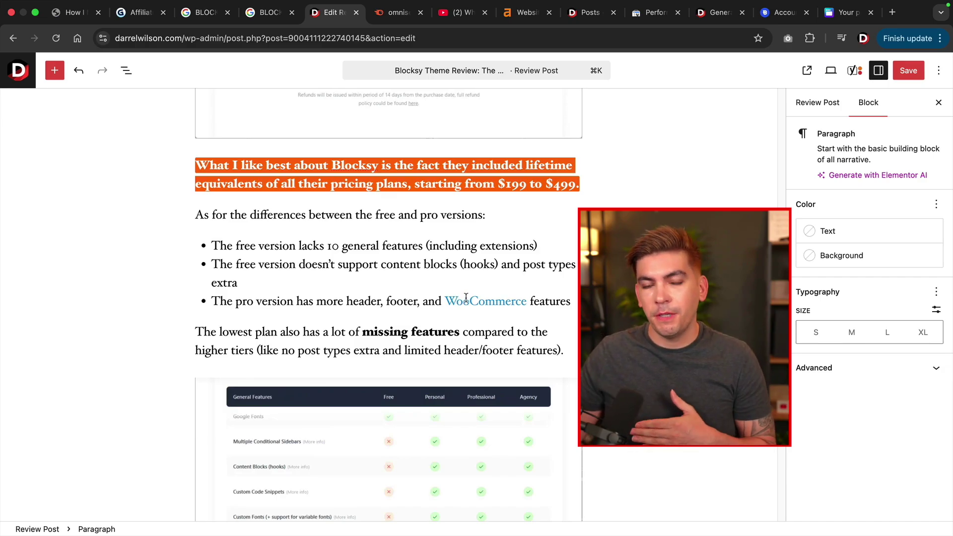
{"action": "scroll", "coordinate": [463, 298], "scroll_direction": "down", "scroll_amount": 15}
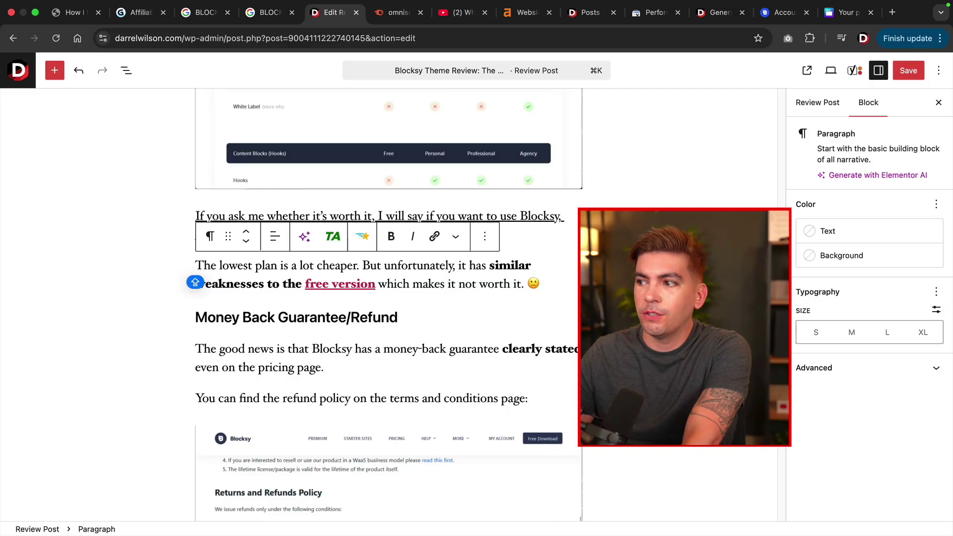
{"action": "left_click", "coordinate": [854, 70]}
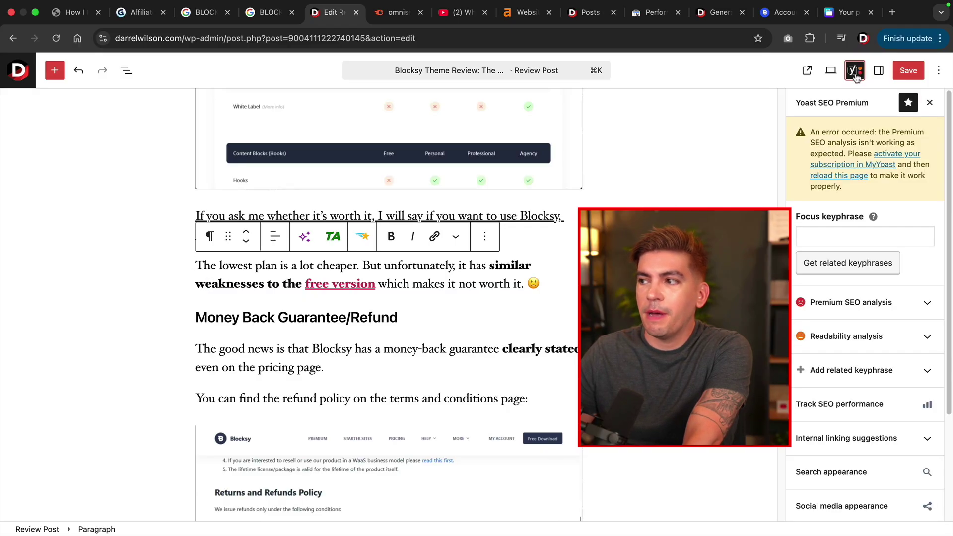
{"action": "left_click", "coordinate": [880, 304]}
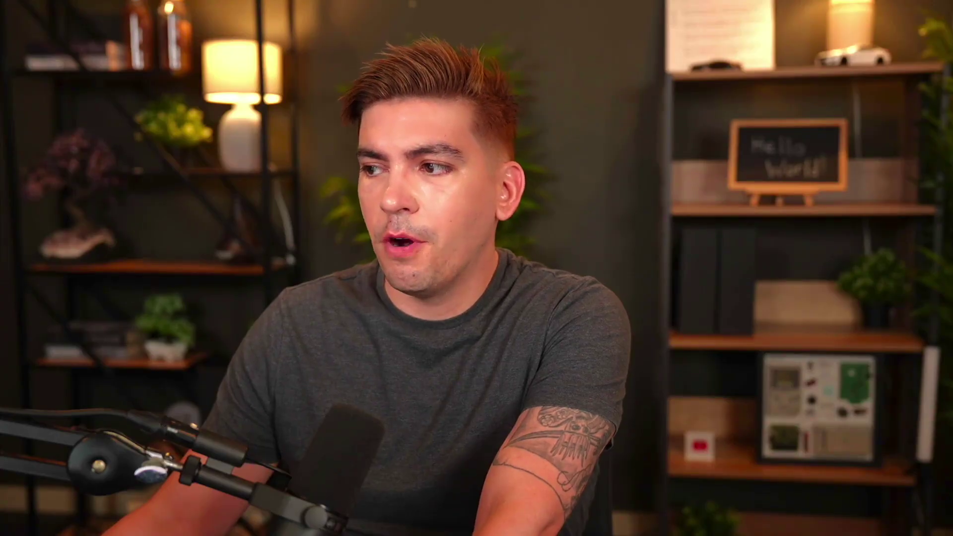